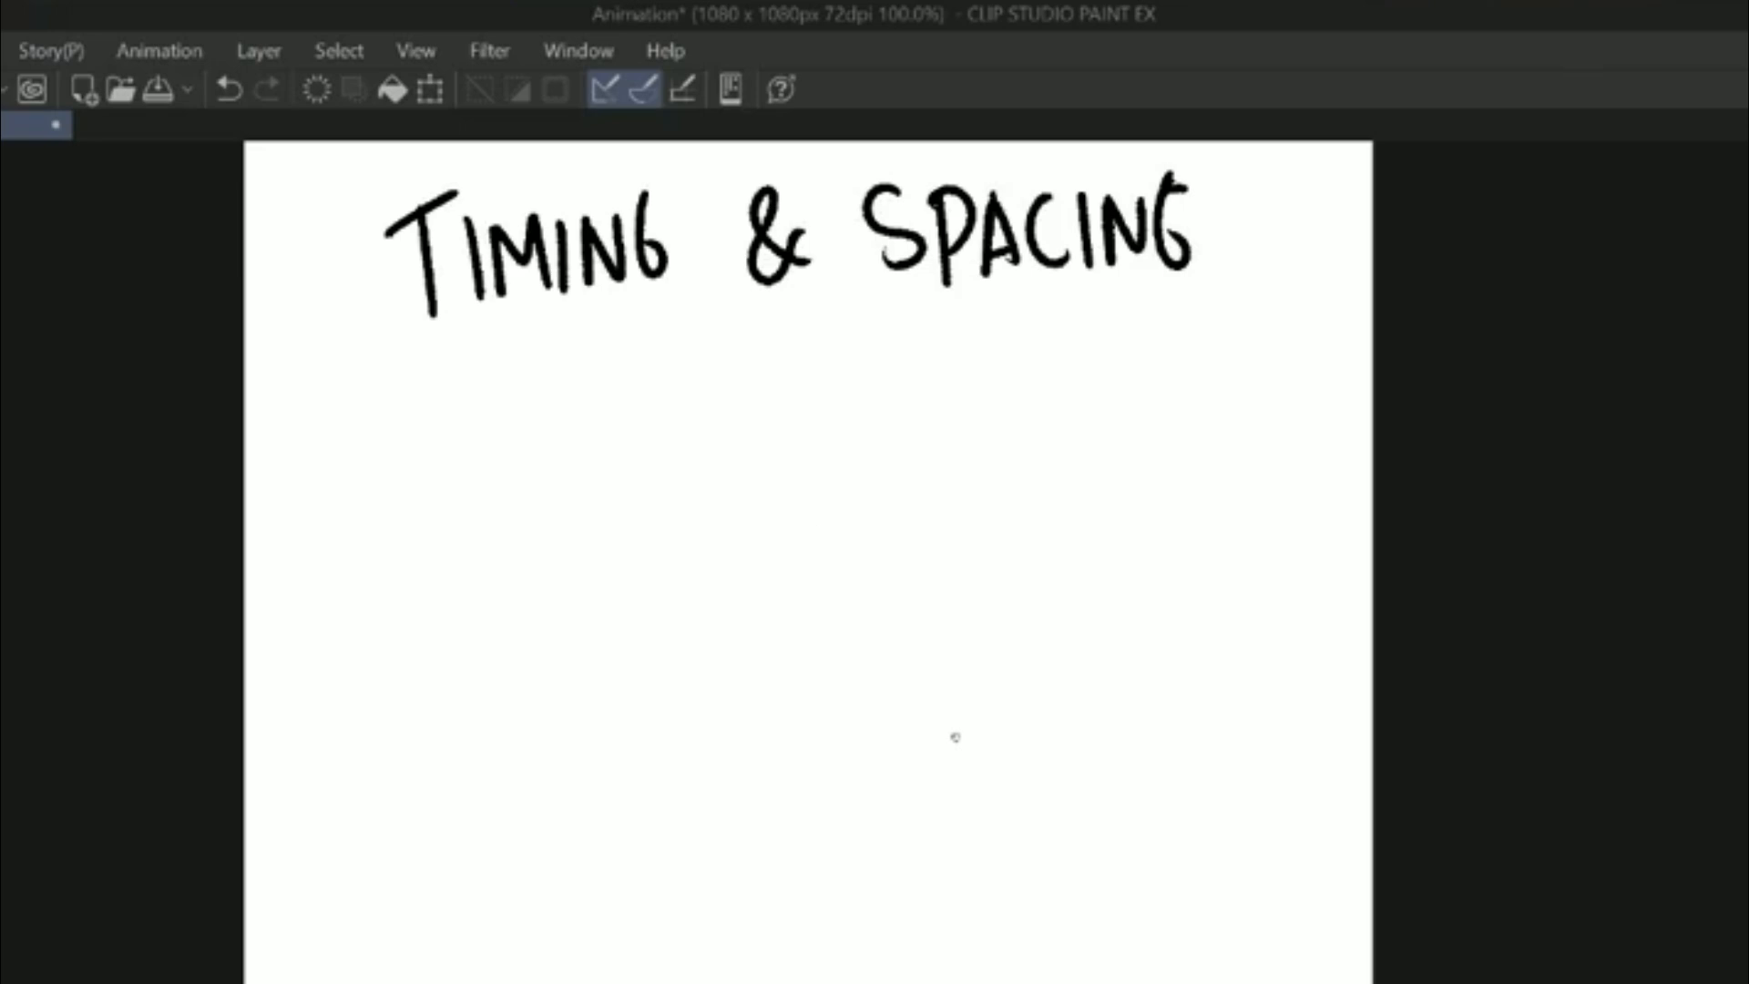
Handwrite the label "Timing - slow in" beneath the "TIMING & SPACING" title.
drag(692, 593, 695, 570)
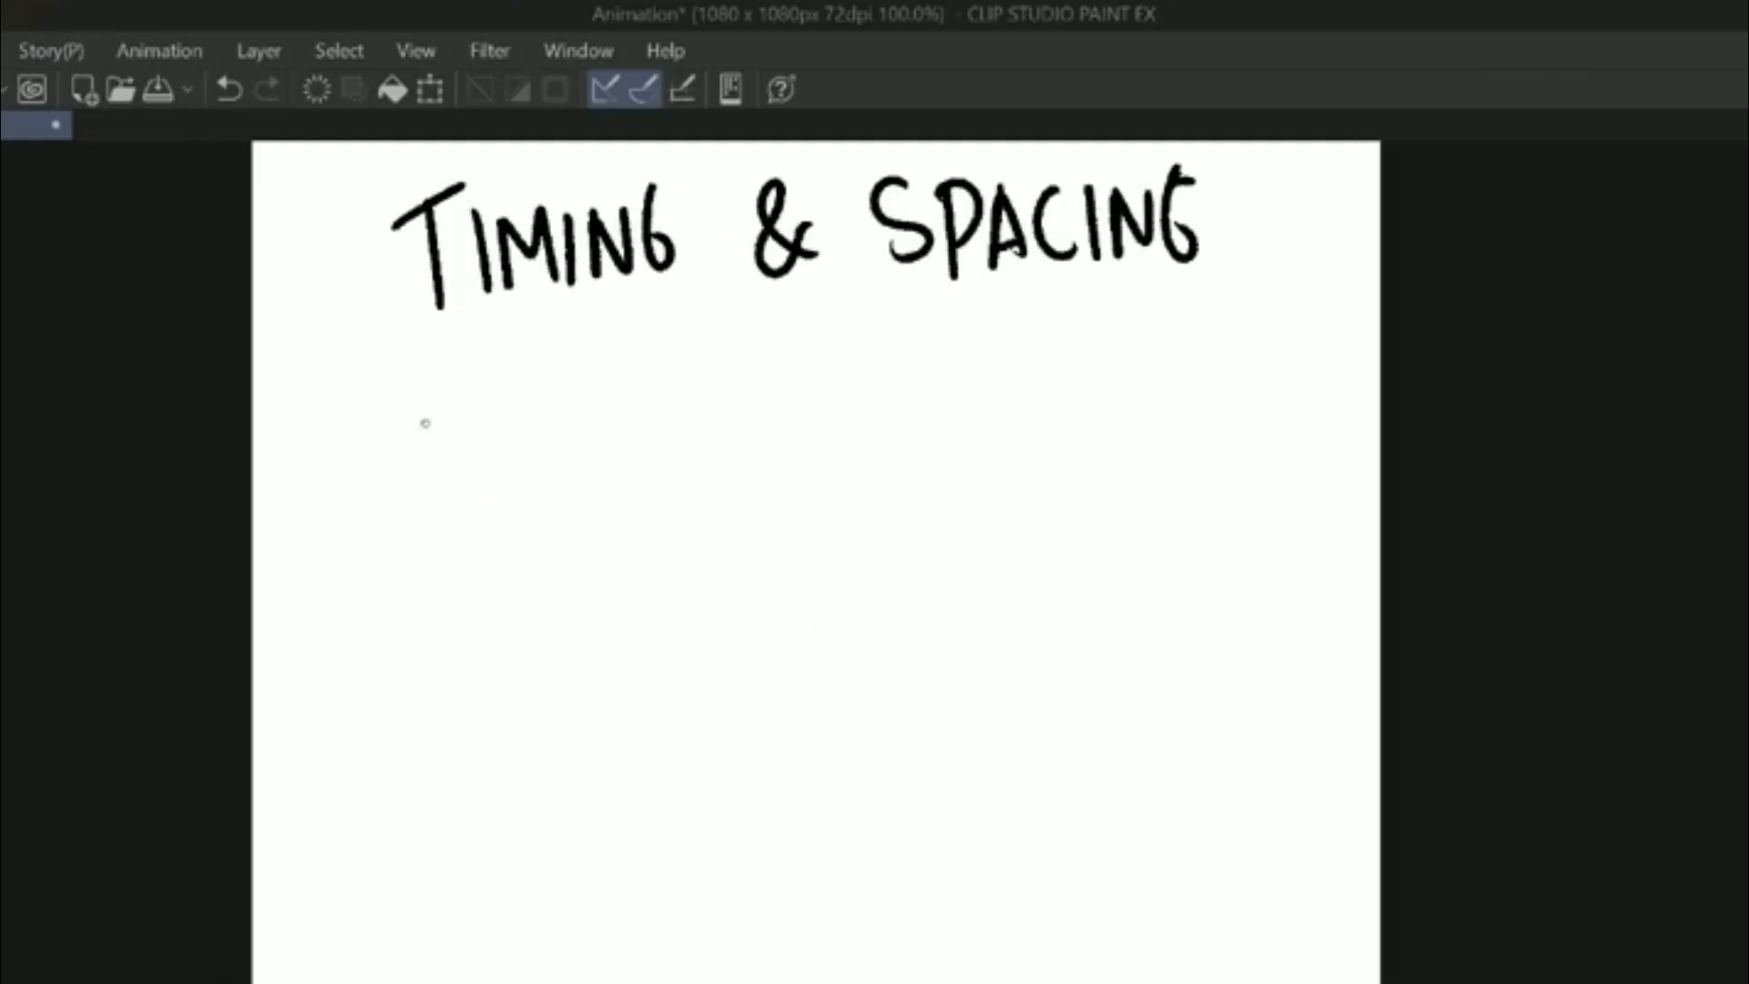
drag(439, 430, 451, 492)
mouse_move(421, 441)
mouse_down()
mouse_move(462, 426)
mouse_move(467, 489)
mouse_up()
mouse_move(484, 460)
mouse_down()
mouse_move(489, 483)
mouse_move(532, 479)
mouse_up()
mouse_move(537, 461)
mouse_down()
mouse_move(580, 472)
mouse_move(567, 497)
mouse_up()
drag(617, 502, 588, 481)
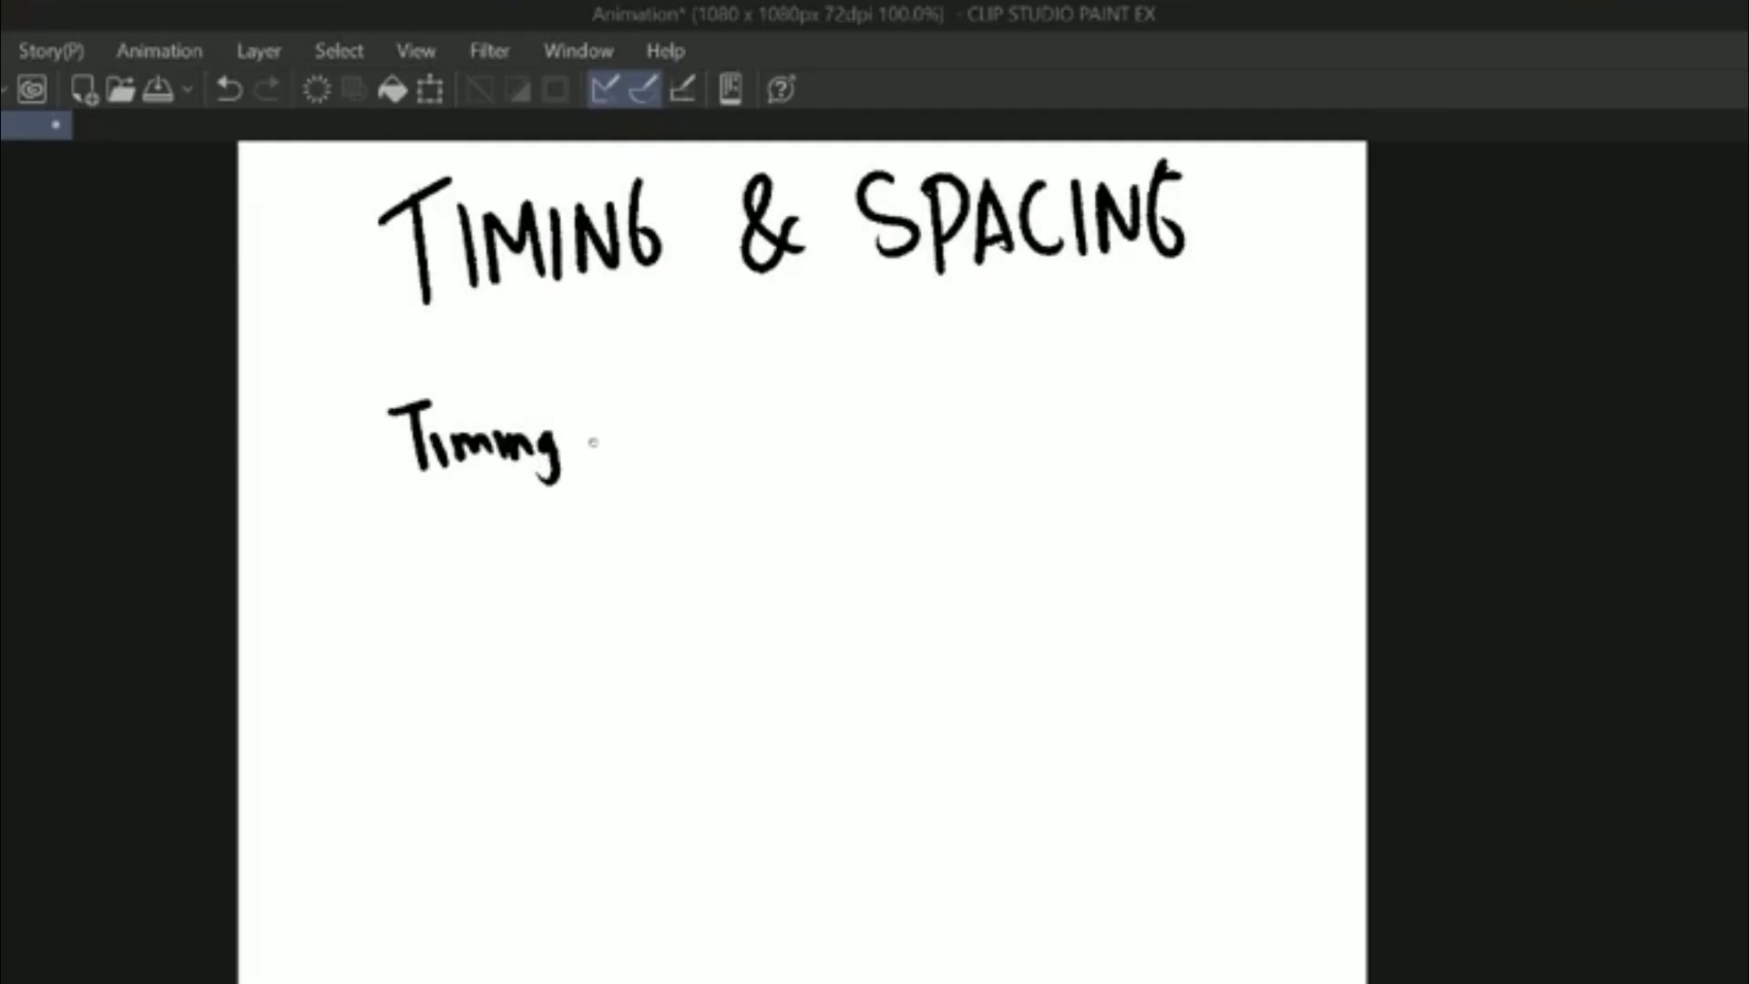
mouse_move(587, 444)
mouse_down()
mouse_move(636, 451)
mouse_move(629, 466)
mouse_up()
mouse_move(670, 421)
mouse_down()
mouse_move(663, 463)
mouse_move(683, 439)
mouse_up()
mouse_move(703, 434)
mouse_down()
mouse_move(711, 451)
mouse_move(734, 436)
mouse_move(792, 459)
mouse_up()
Handwrite the label "Timing - slow out" below "Timing - slow in", leaving a gap between them for a drawing.
scroll(820, 577, down, 2)
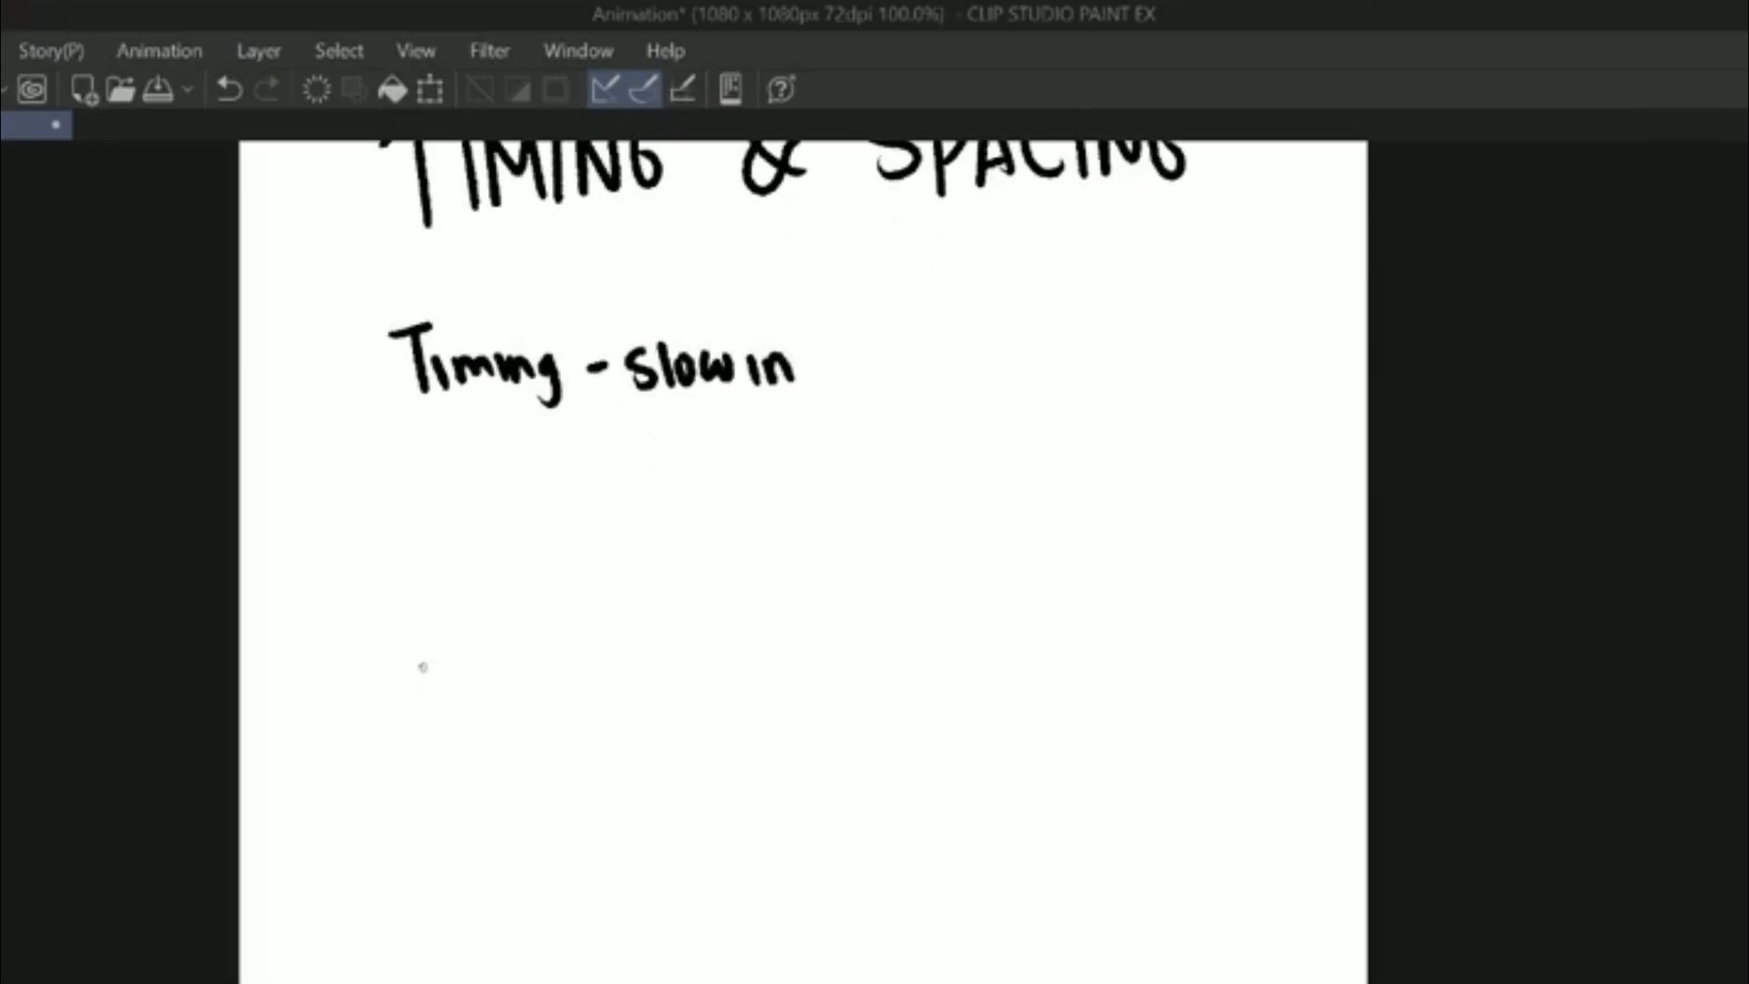
drag(718, 524, 732, 534)
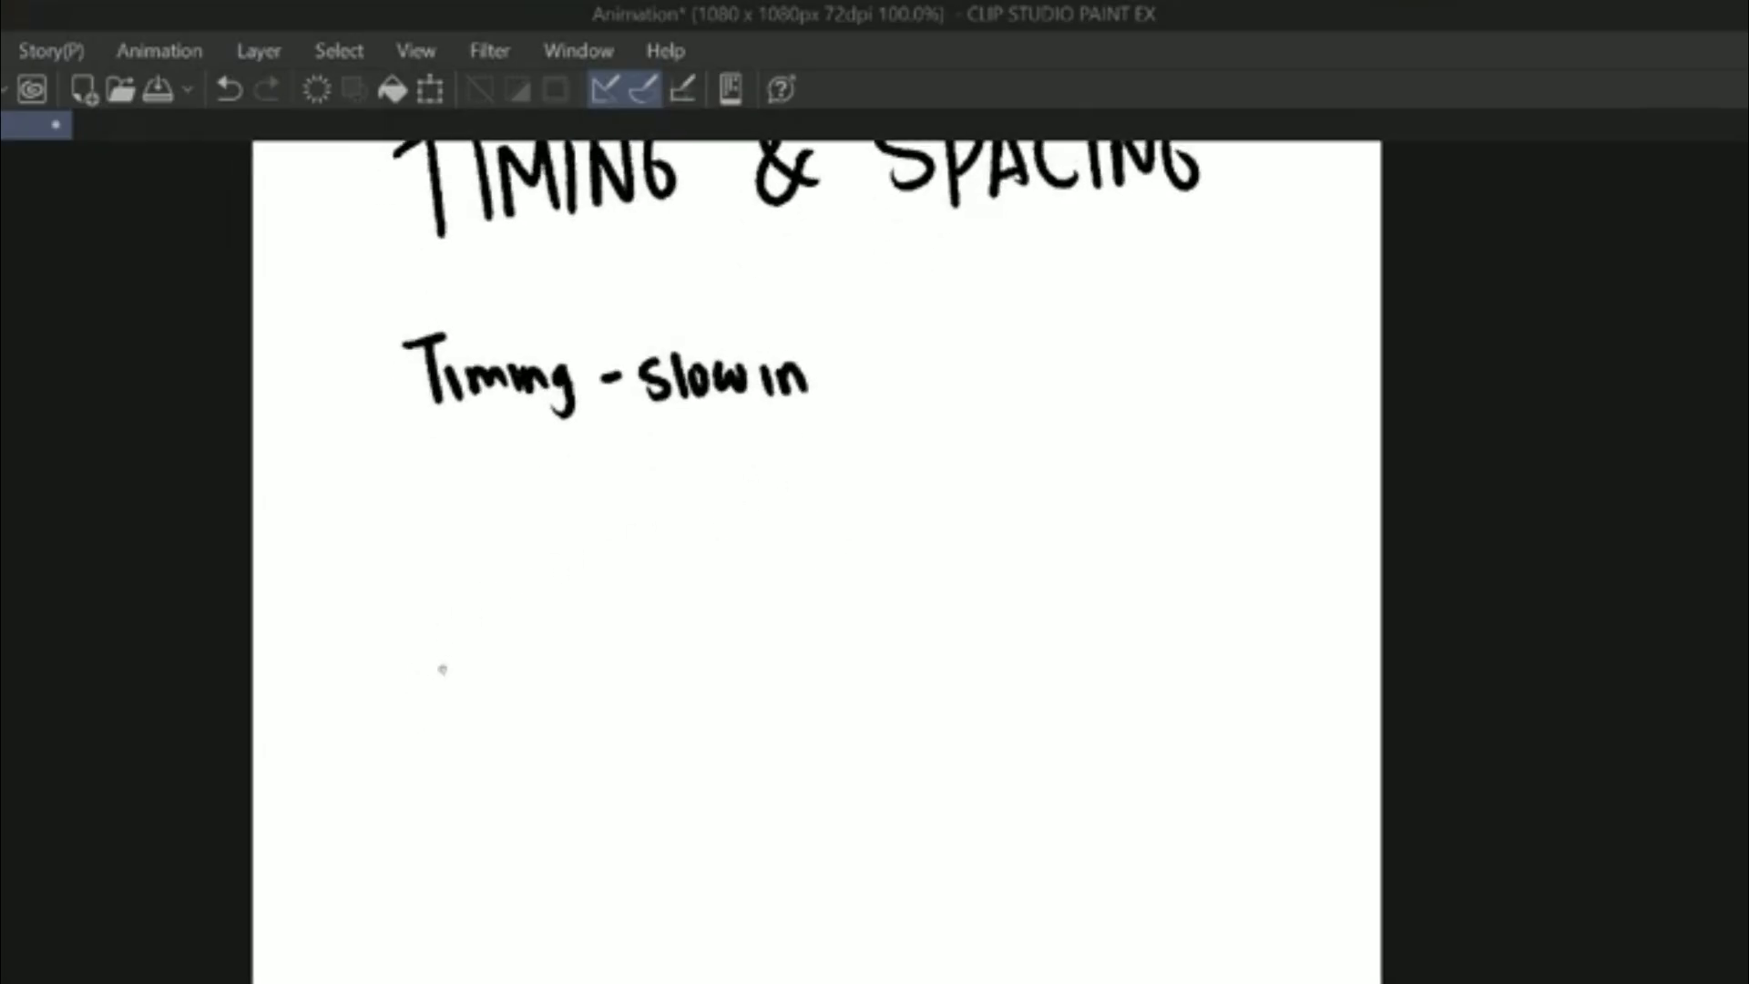
drag(441, 690, 455, 758)
drag(419, 696, 458, 680)
drag(466, 724, 470, 756)
mouse_move(483, 729)
mouse_down()
mouse_move(571, 734)
mouse_move(588, 747)
mouse_move(561, 774)
mouse_up()
drag(456, 679, 481, 671)
drag(610, 736, 651, 747)
drag(691, 692, 695, 747)
drag(711, 721, 719, 748)
drag(745, 719, 842, 720)
mouse_move(842, 720)
mouse_down()
mouse_move(859, 711)
mouse_move(855, 740)
mouse_up()
drag(843, 721, 871, 717)
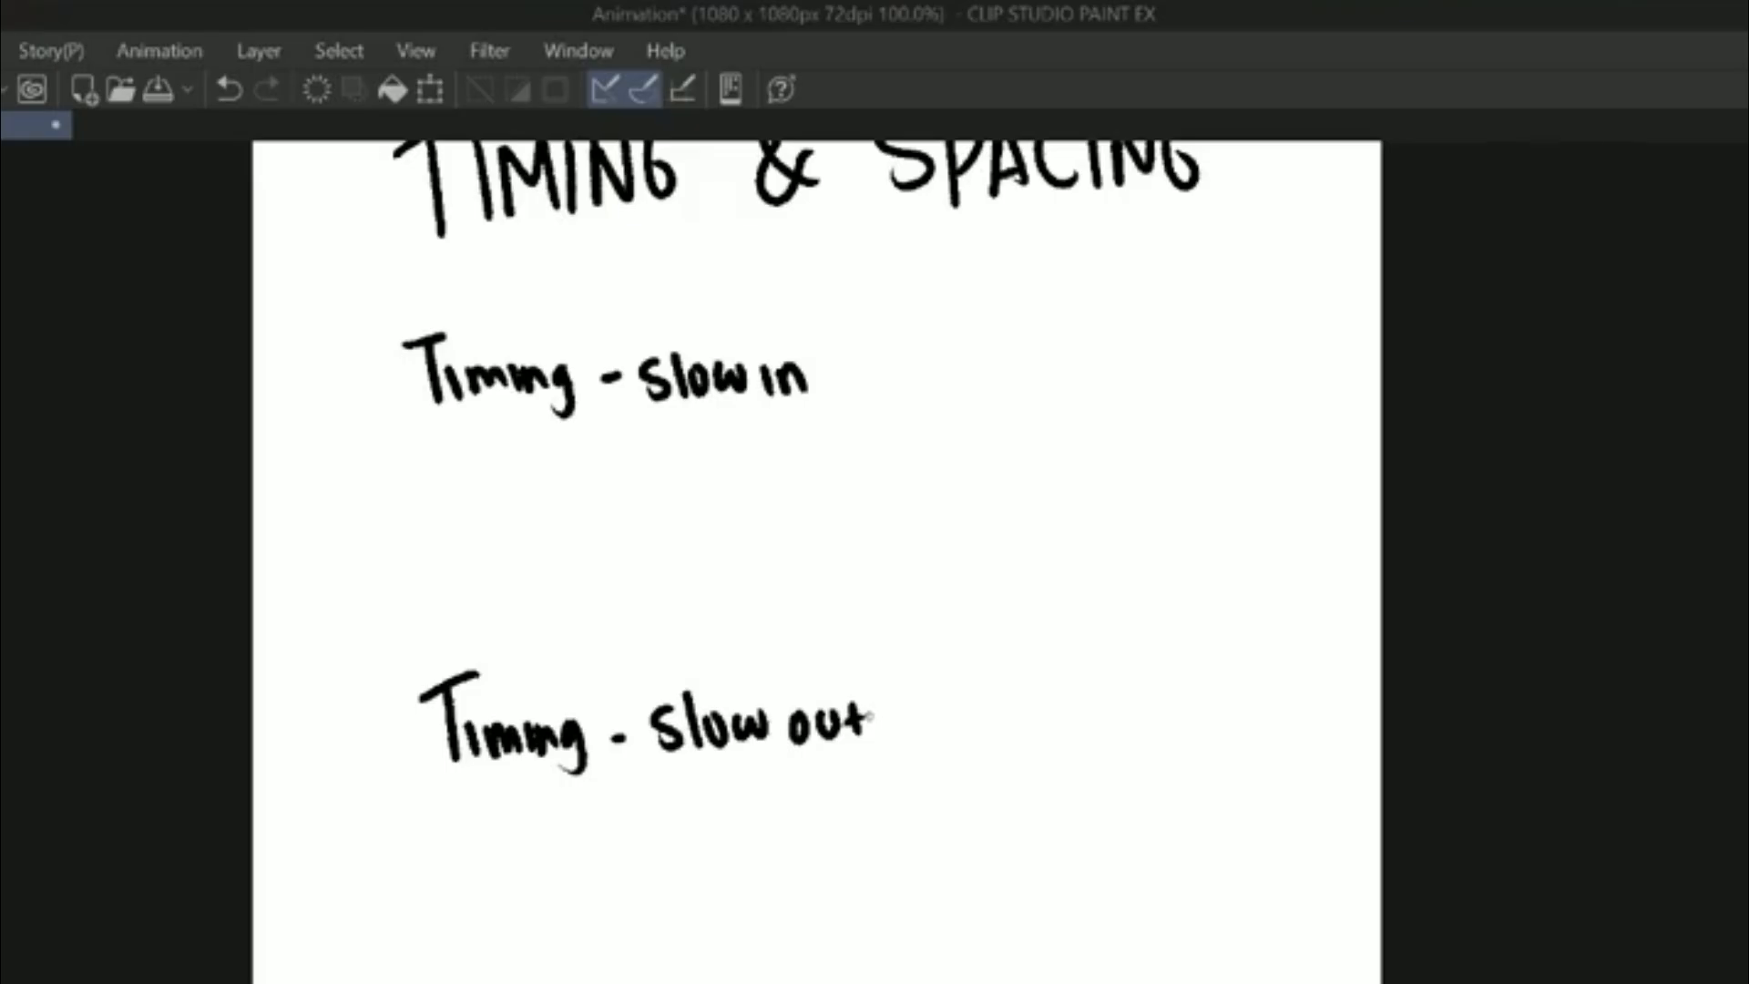
drag(711, 617, 770, 656)
drag(885, 688, 858, 679)
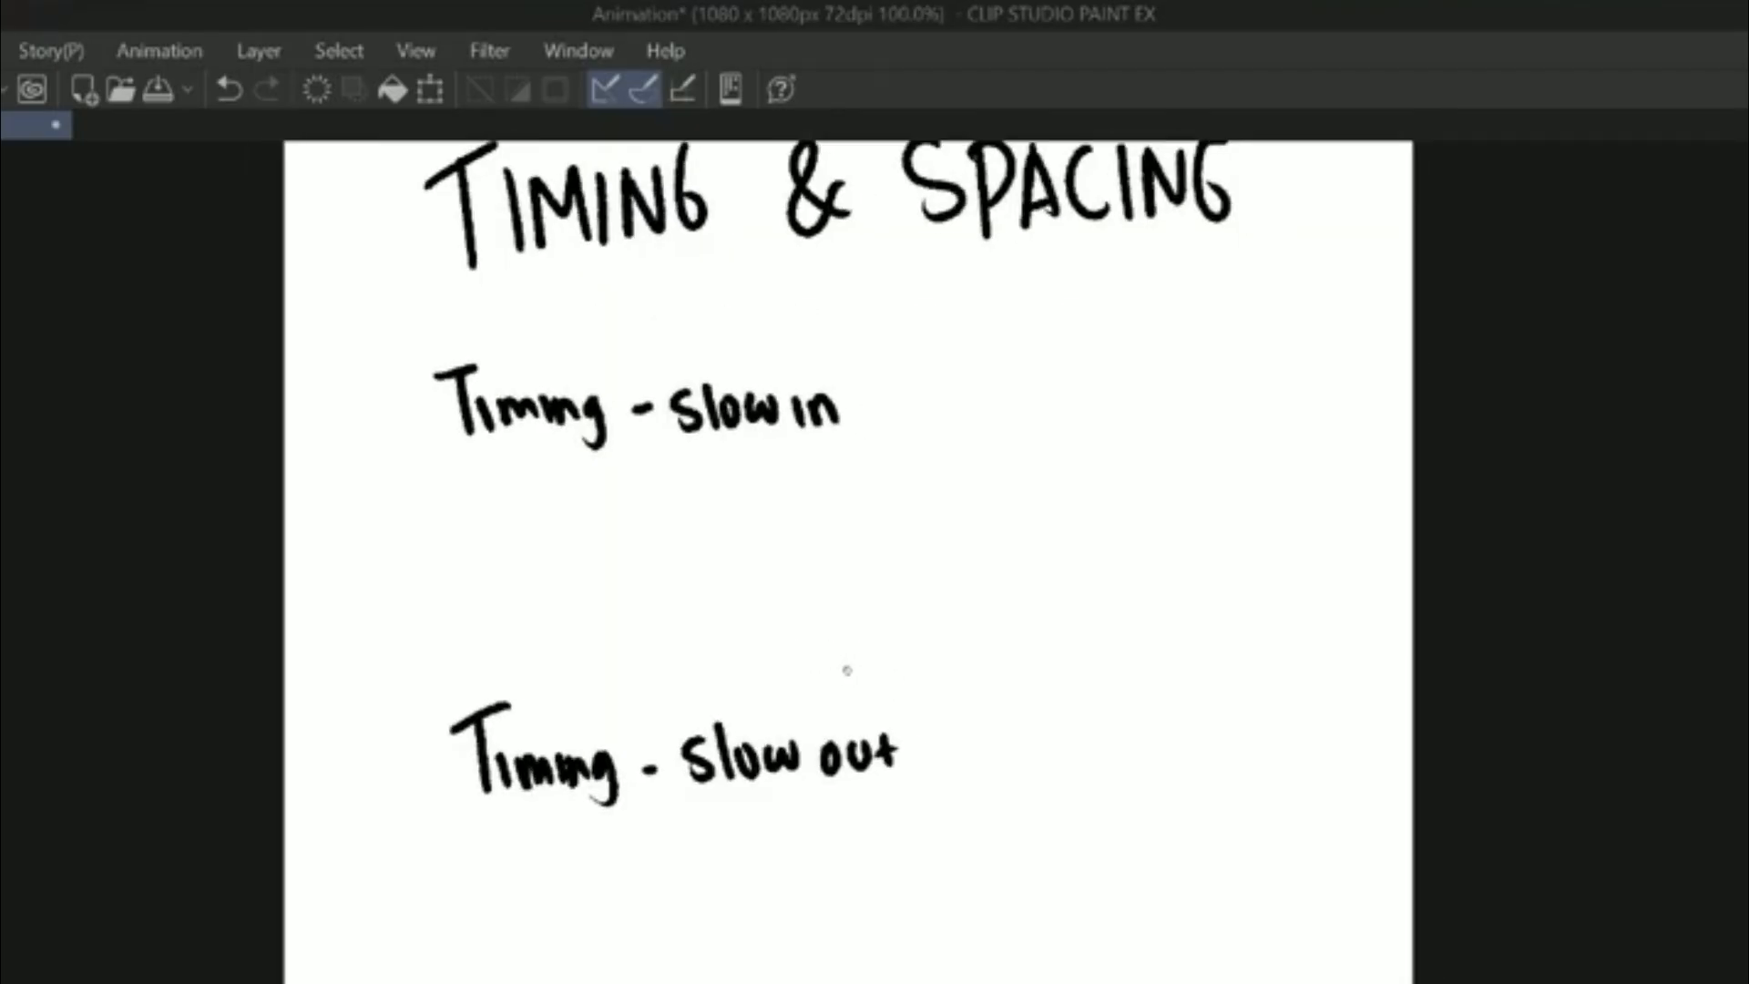
scroll(847, 670, up, 2)
mouse_move(839, 597)
mouse_down()
mouse_move(863, 620)
mouse_move(850, 603)
mouse_up()
scroll(956, 671, down, 2)
scroll(953, 668, up, 2)
drag(953, 665, 944, 650)
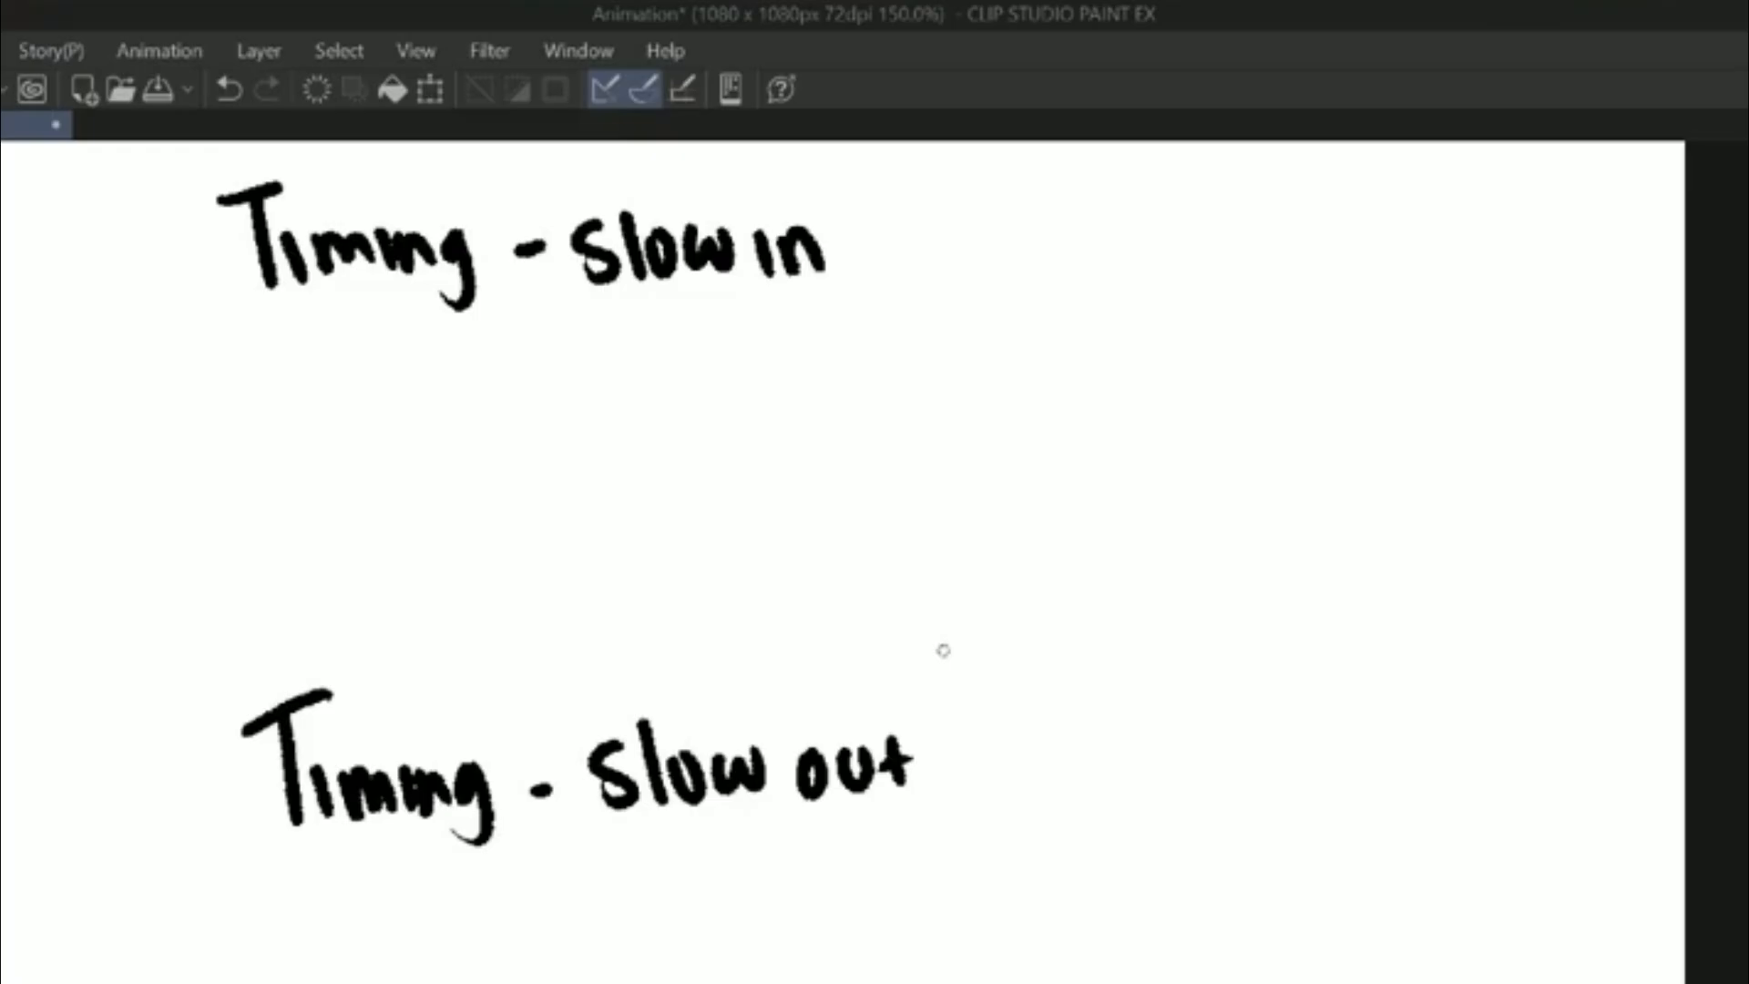
scroll(944, 650, down, 2)
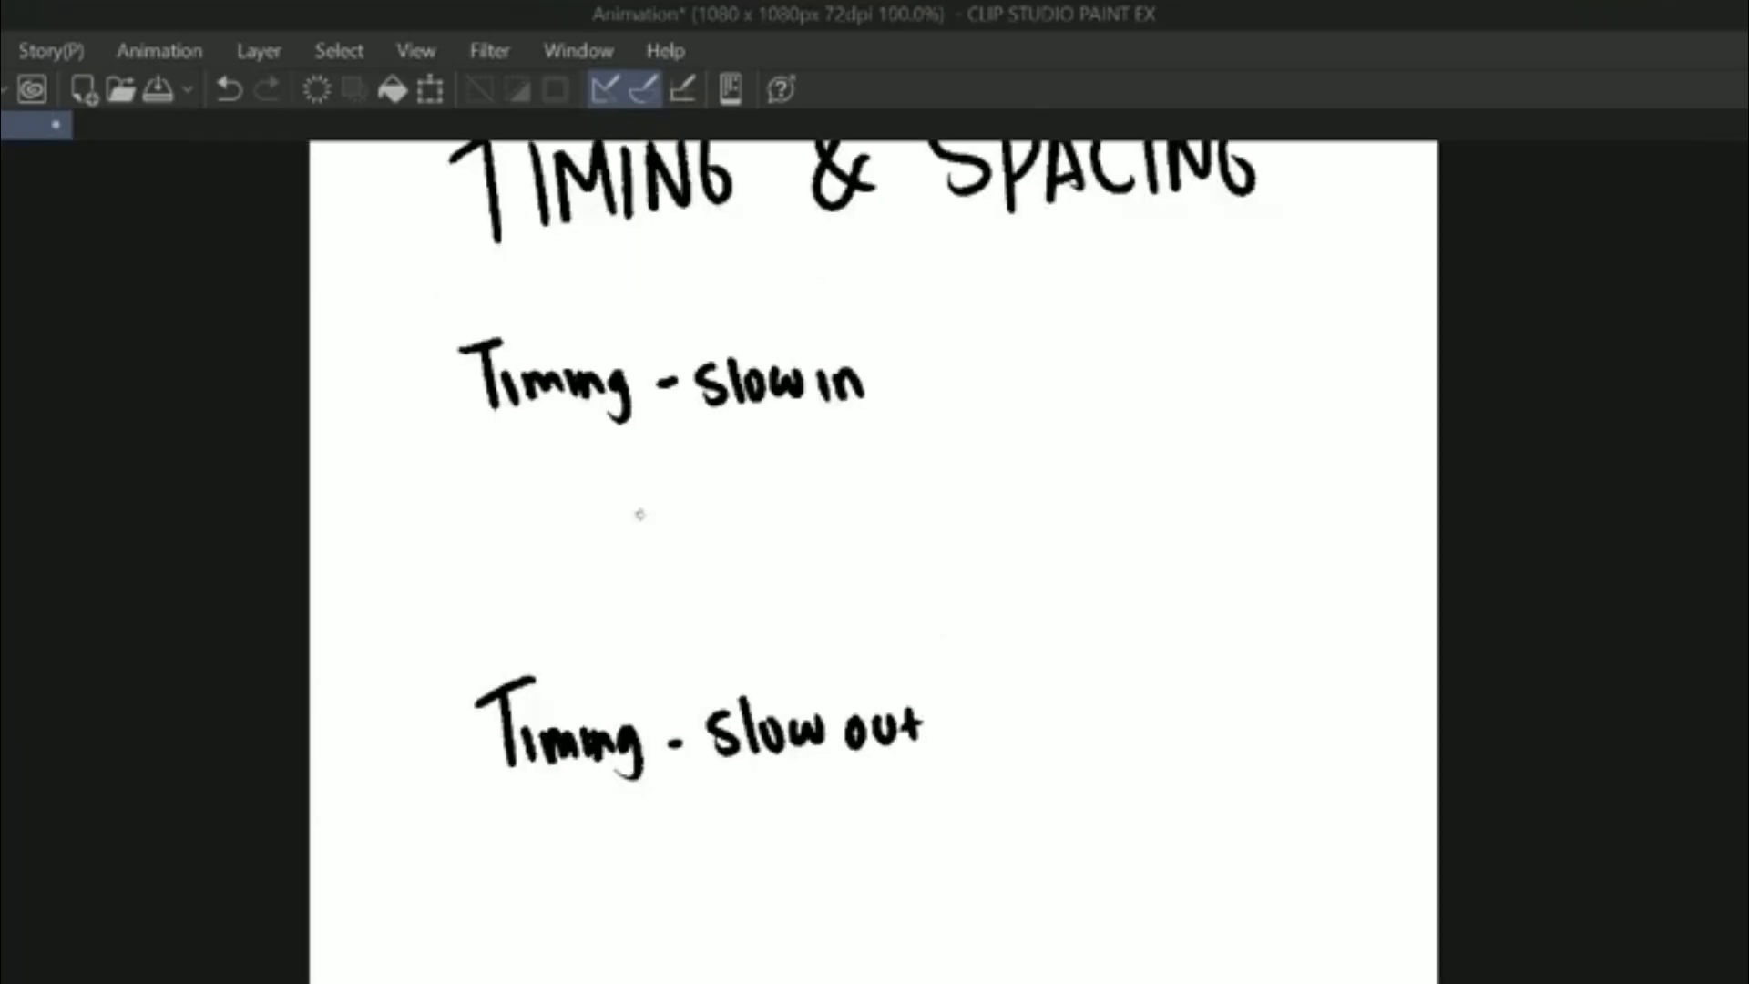
drag(742, 583, 674, 601)
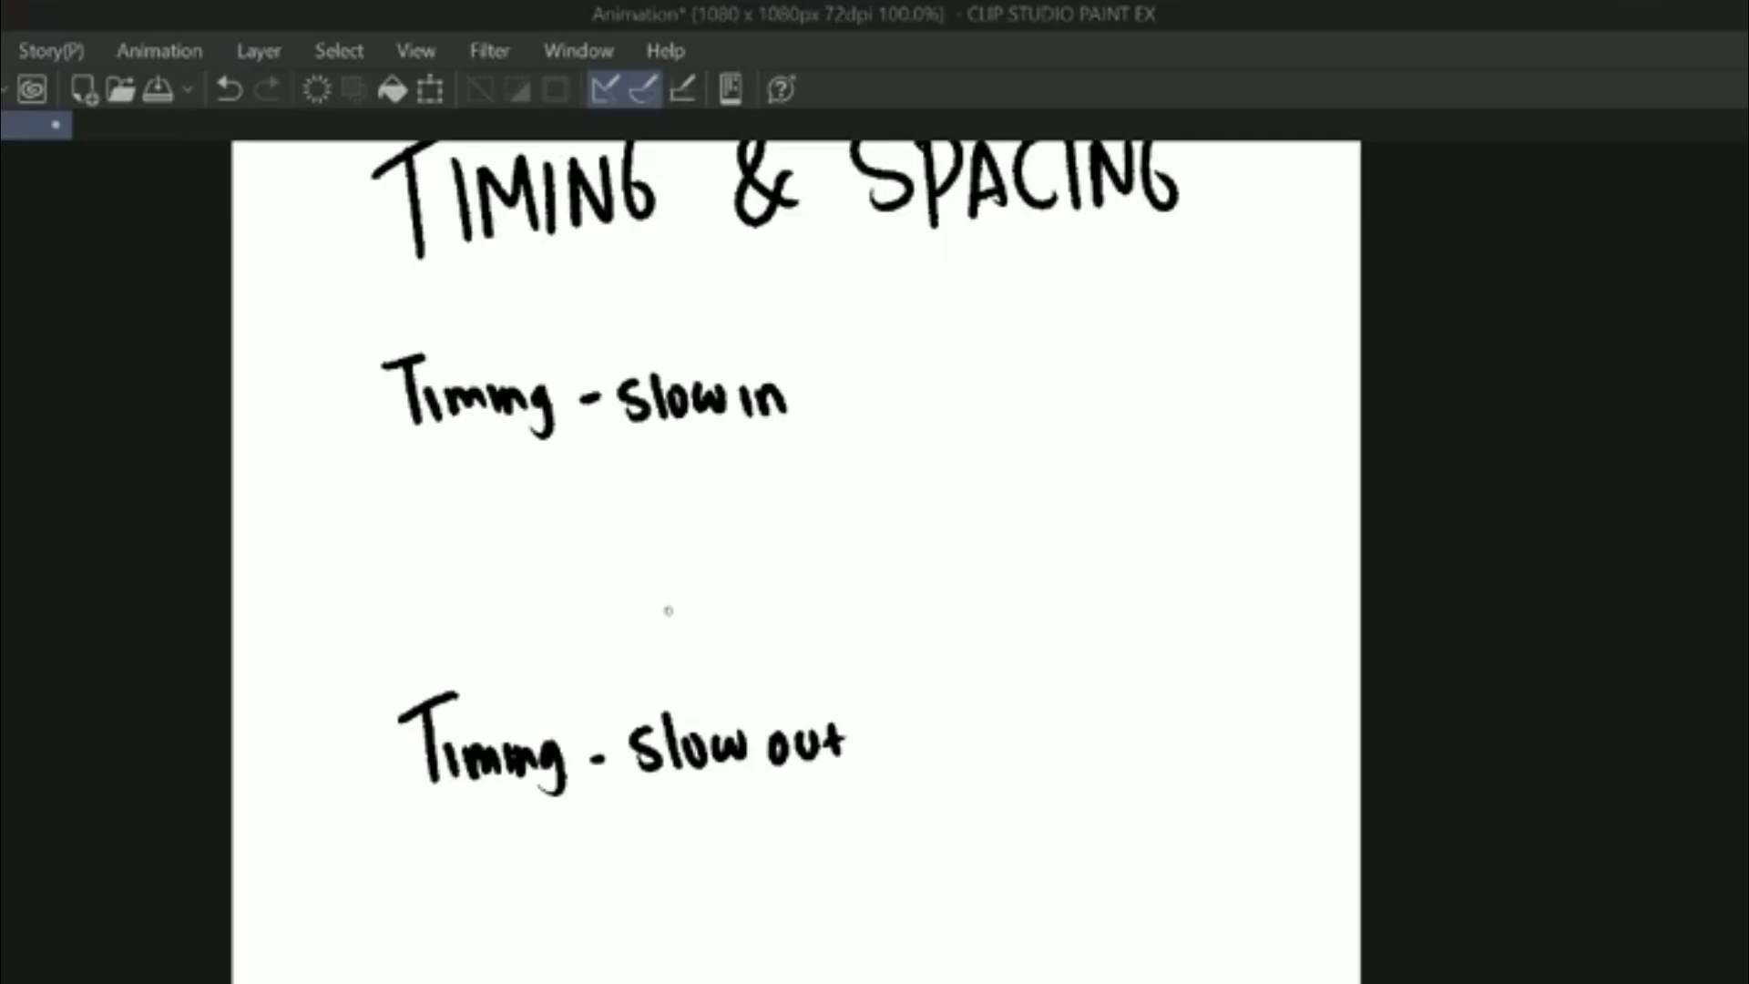
Move the handwritten text layer out of the animation folder so it sits between the folder and the Paper layer.
key(Tab)
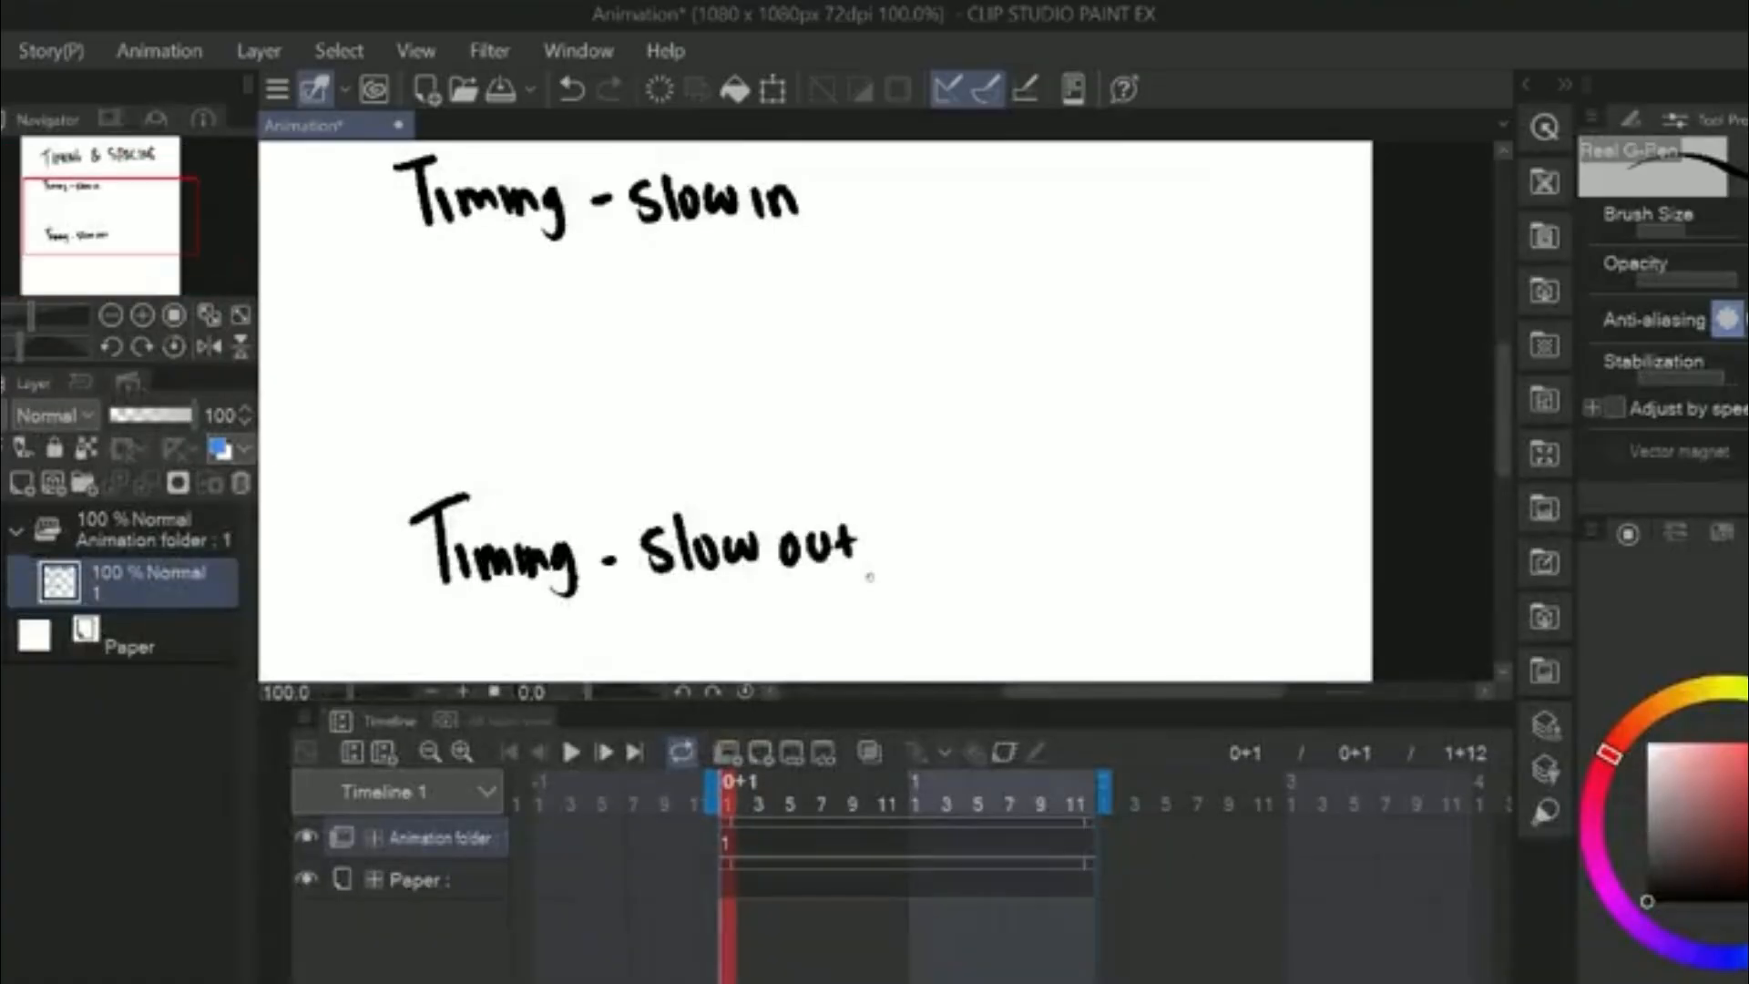
mouse_move(153, 587)
mouse_down()
mouse_move(162, 626)
mouse_move(156, 608)
mouse_up()
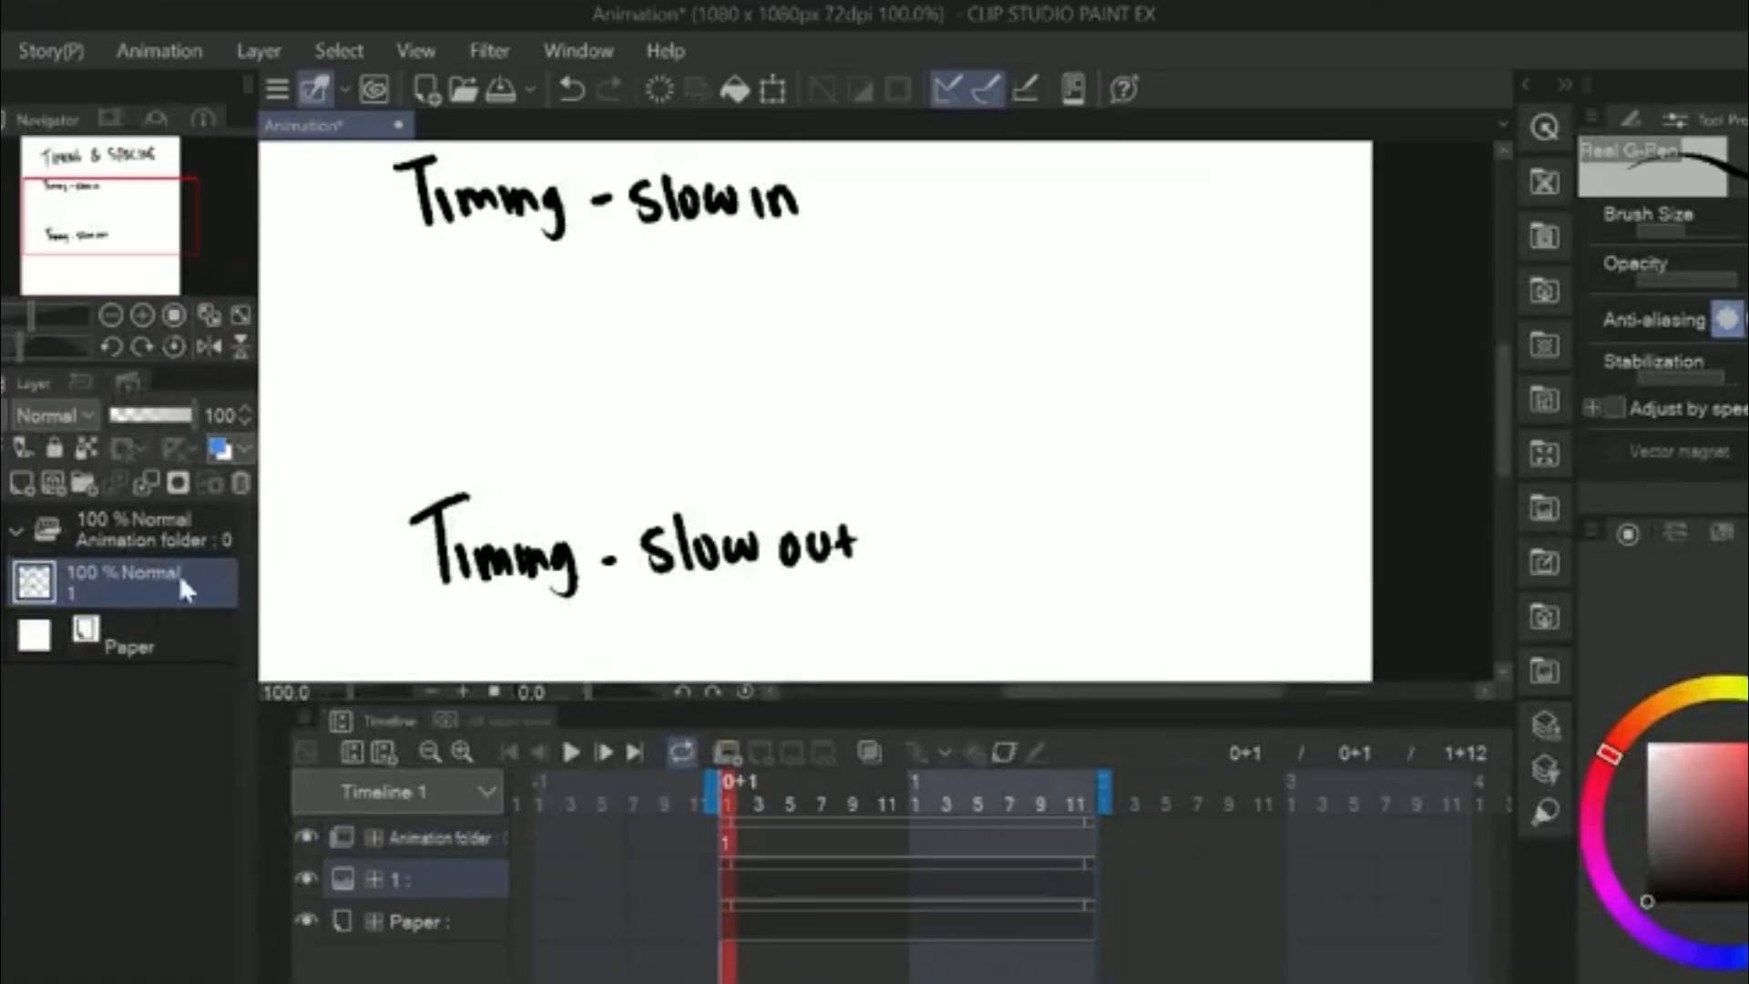
click(117, 543)
click(727, 753)
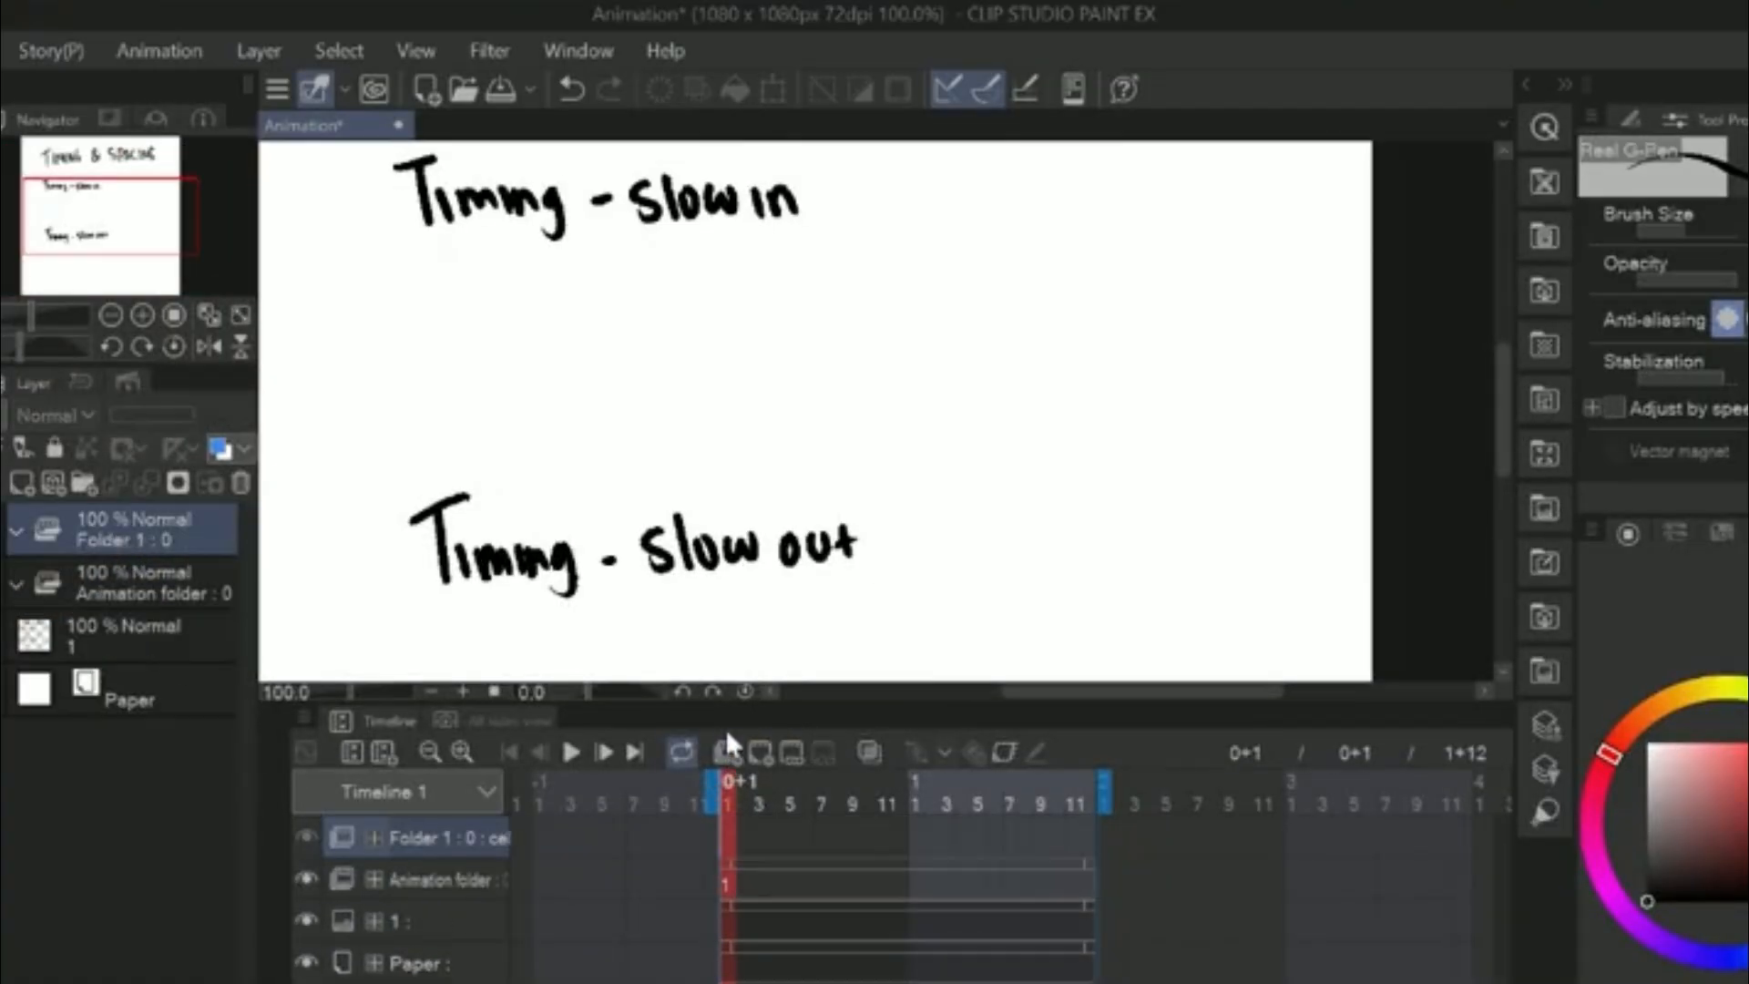
key(Right)
key(Right)
key(Right)
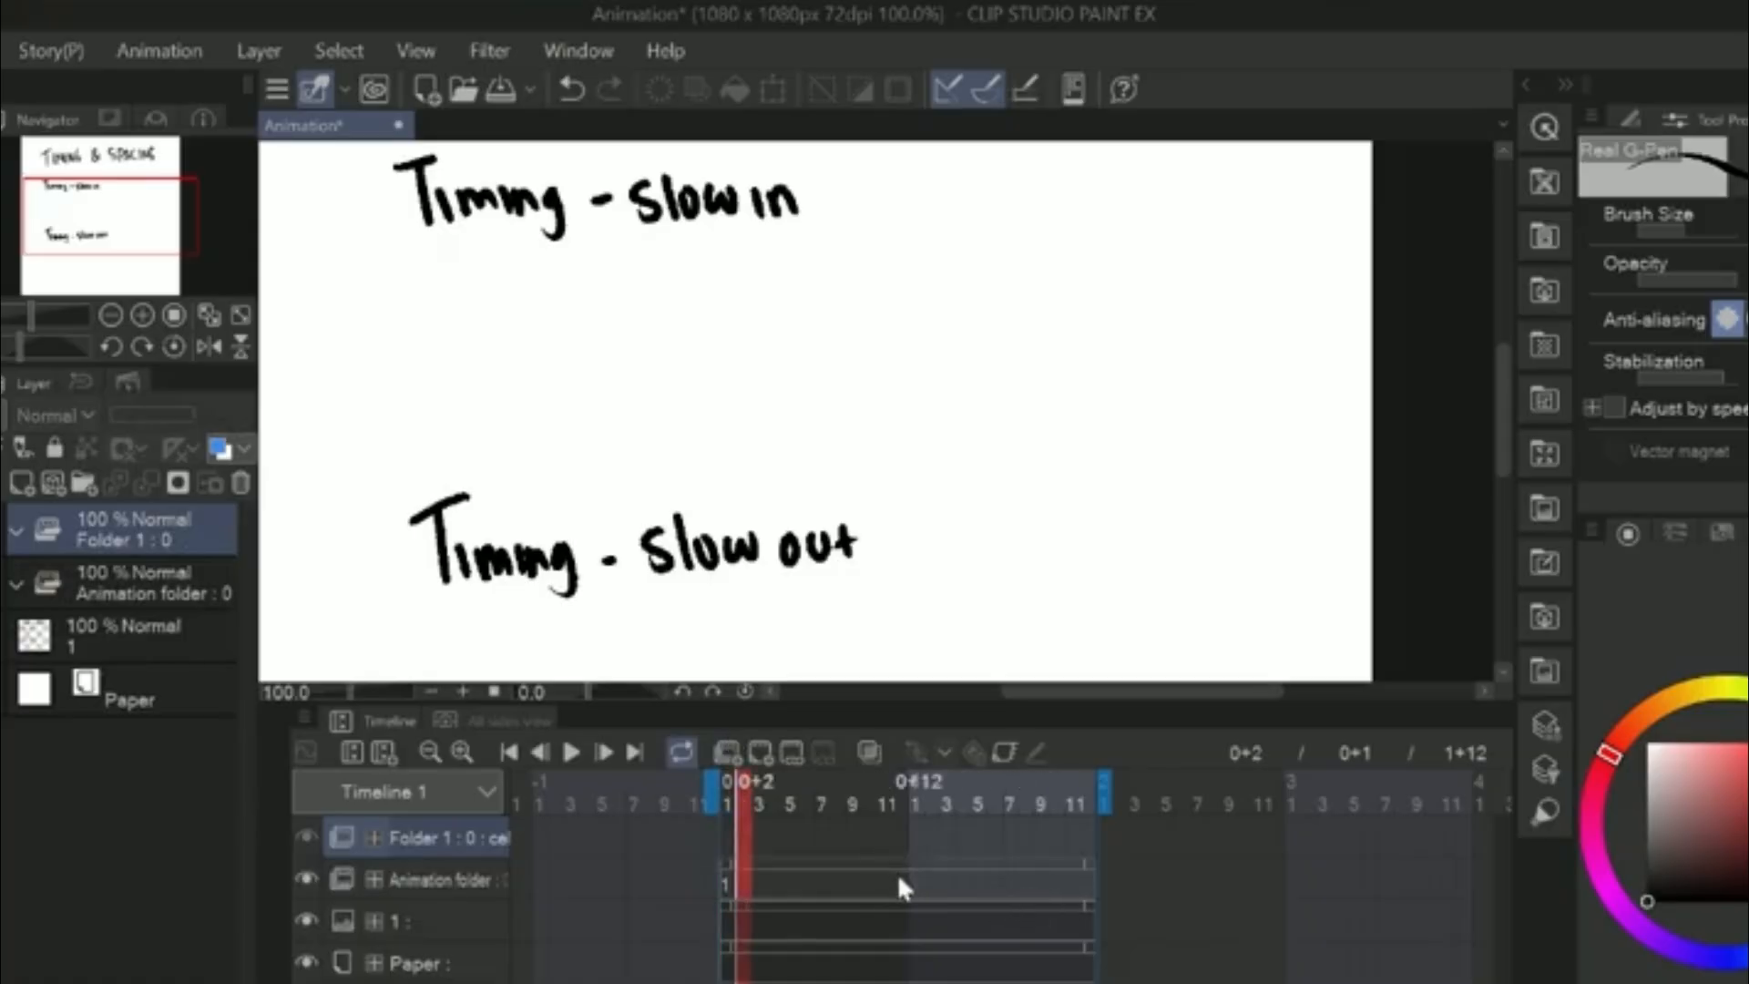
click(461, 754)
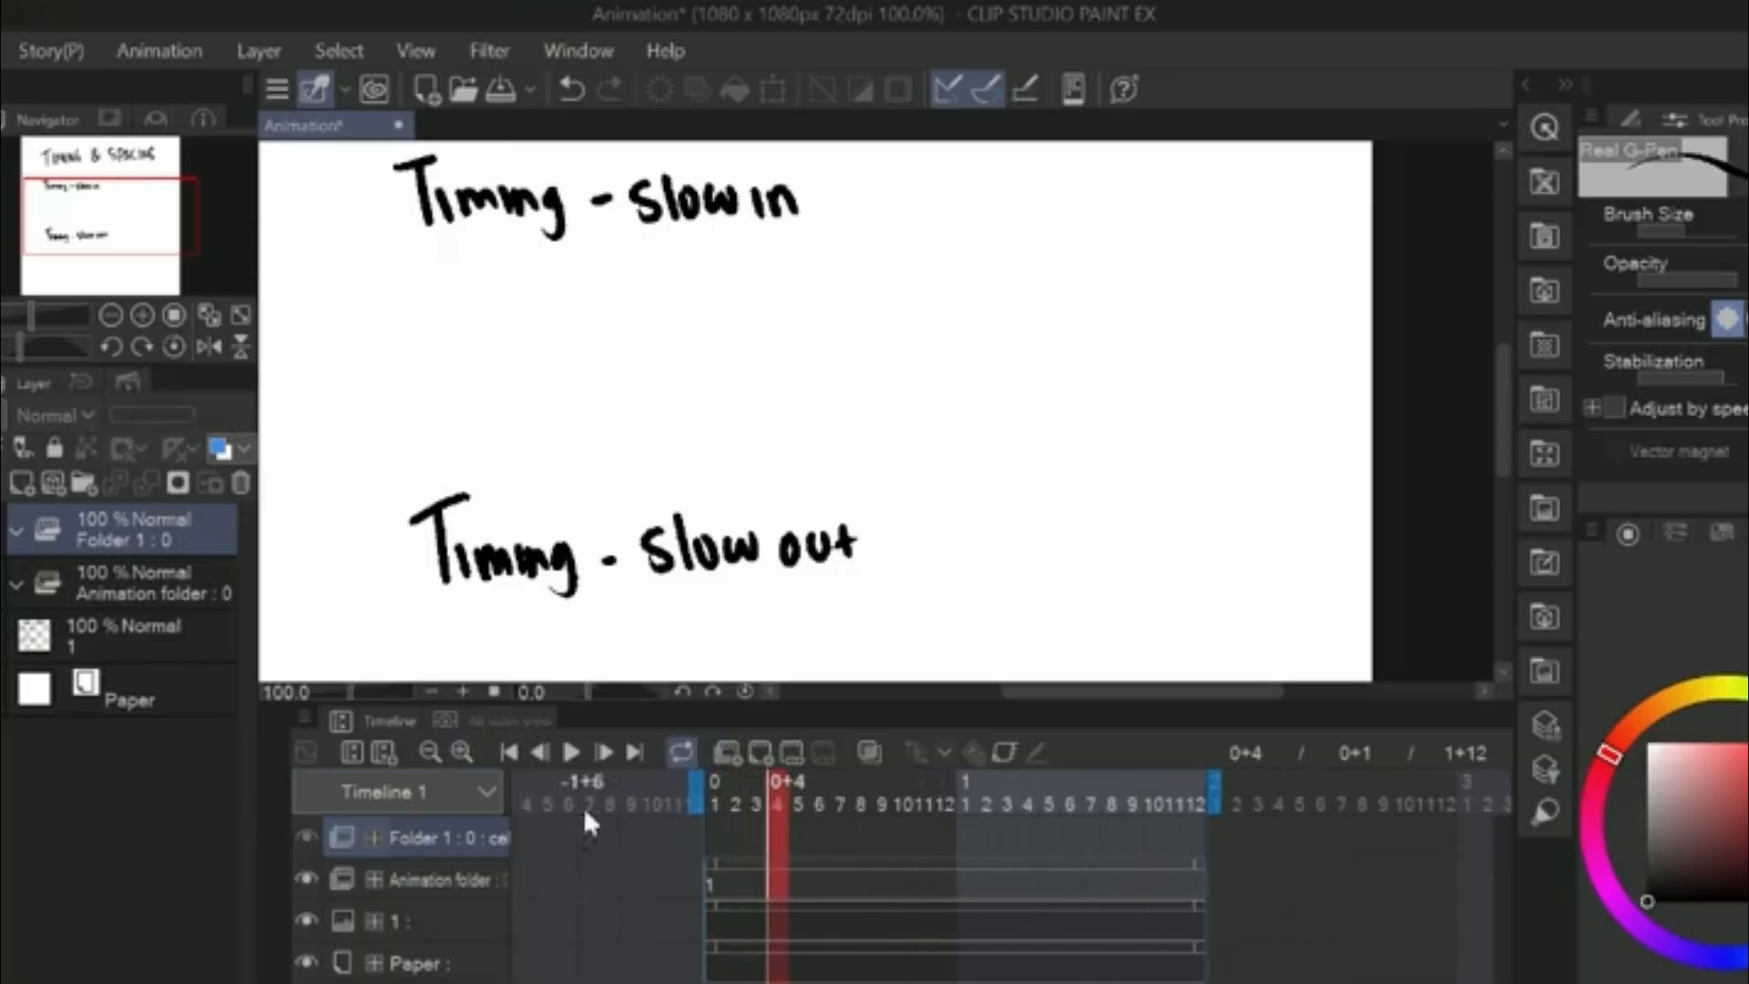
key(Left)
key(Left)
key(Left)
key(Right)
key(Right)
key(Right)
click(132, 587)
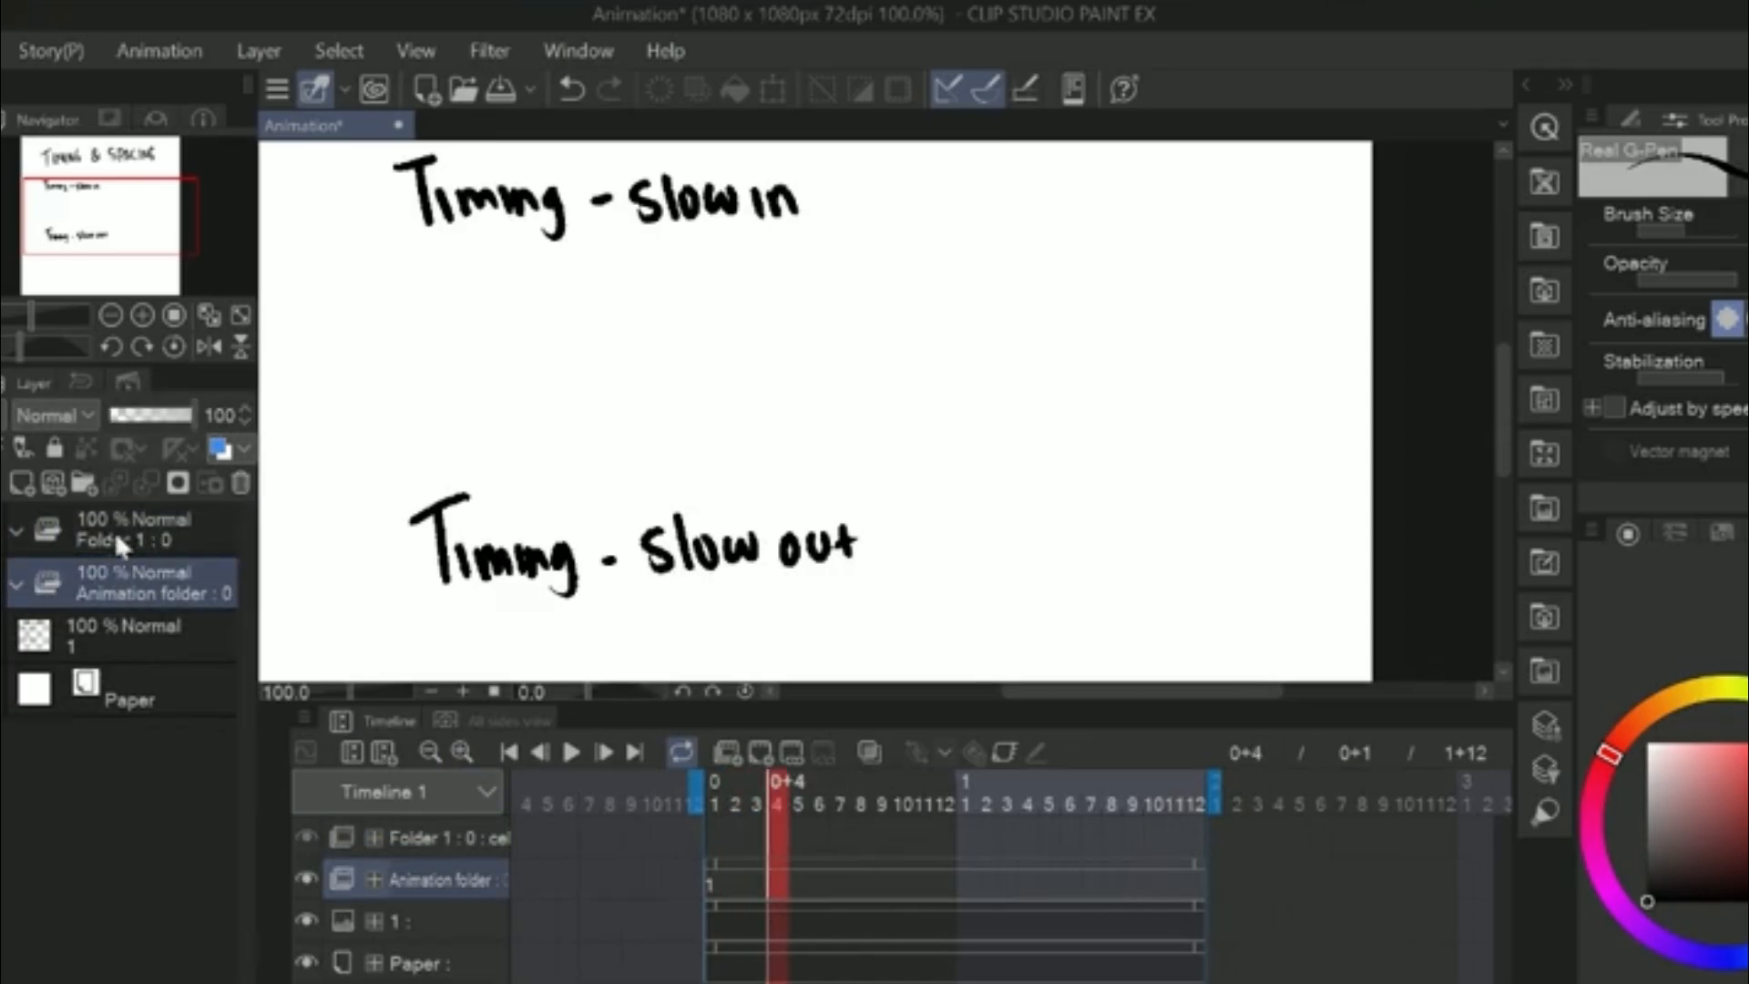
click(183, 540)
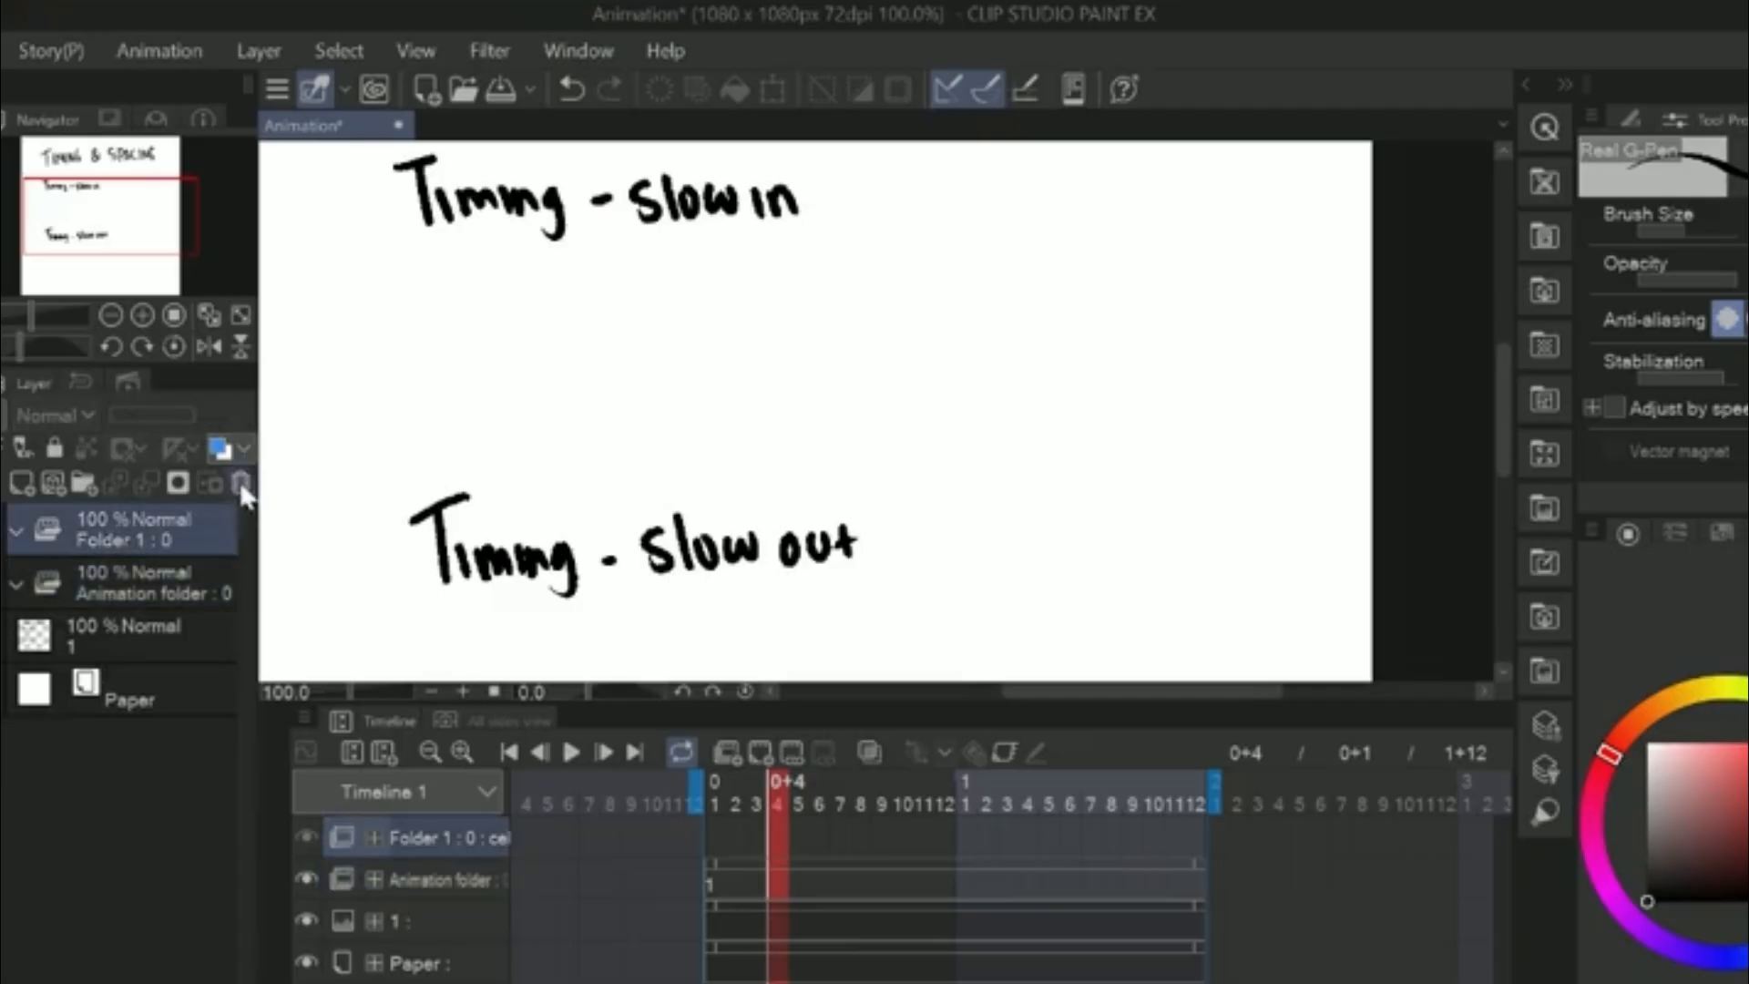
click(242, 486)
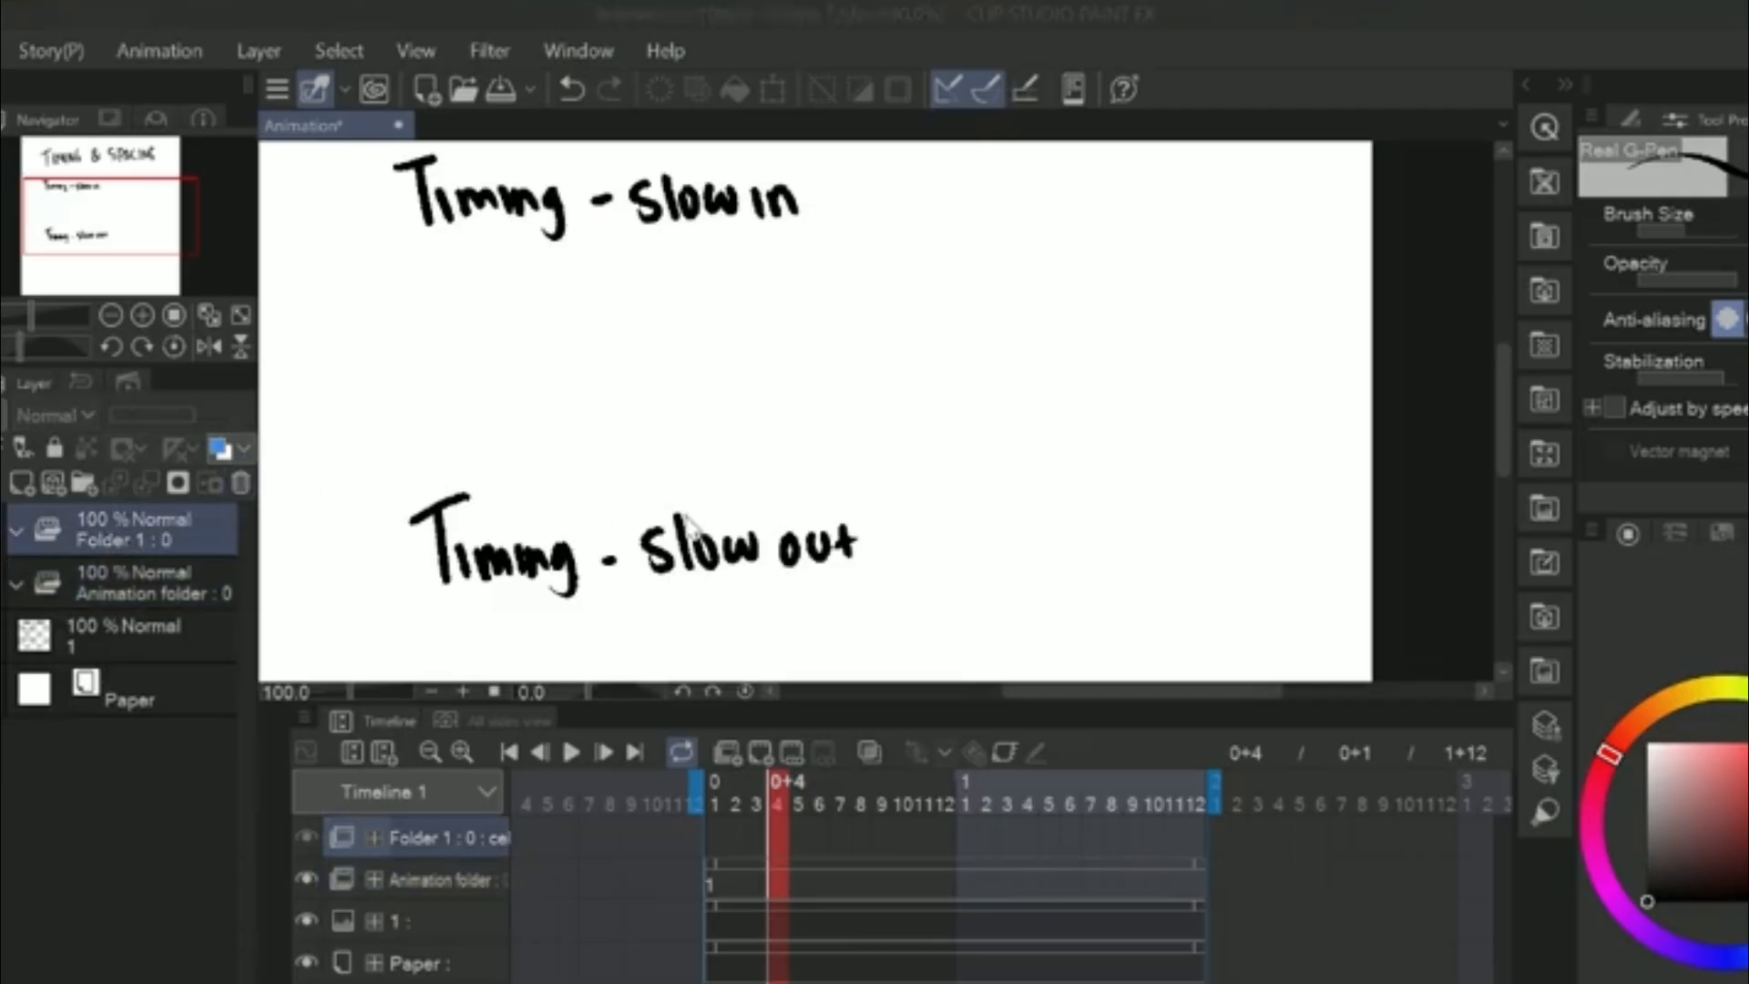
Add a vector layer inside the animation folder and draw a small thin-lined circle under "Timing - slow in".
click(60, 484)
key(Tab)
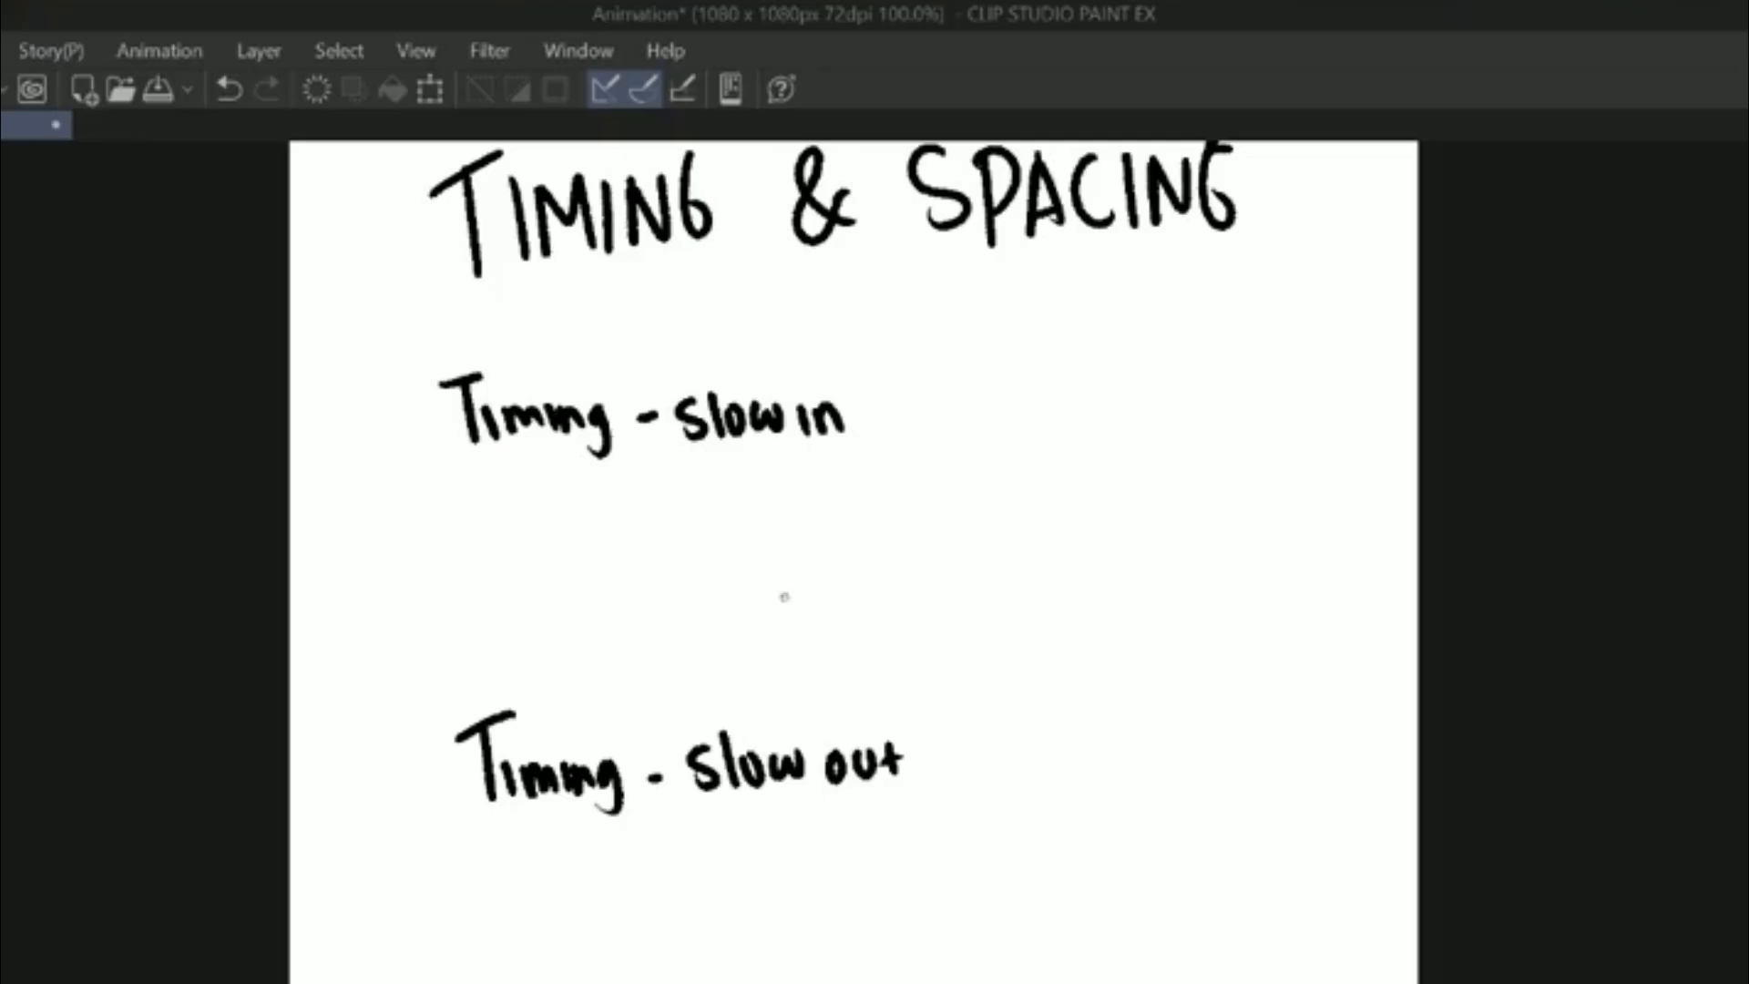
scroll(784, 598, up, 1)
mouse_move(552, 583)
mouse_down()
mouse_move(601, 570)
mouse_move(578, 566)
mouse_up()
scroll(589, 574, down, 1)
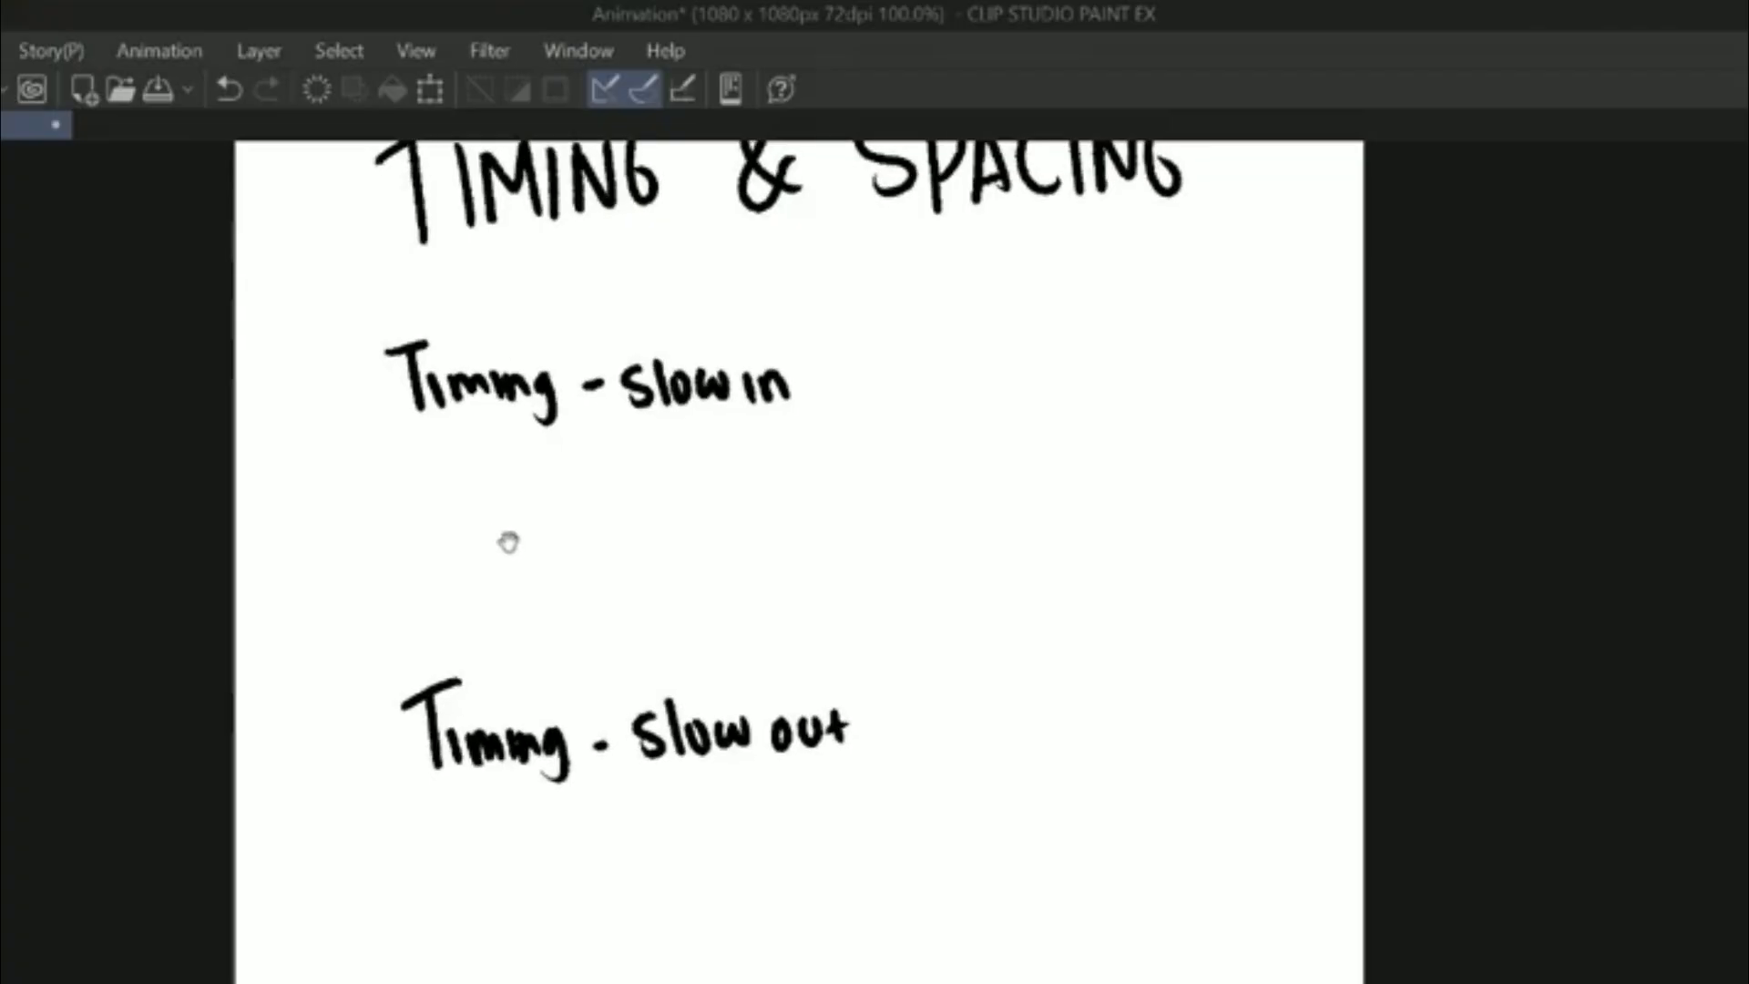
drag(508, 540, 484, 509)
scroll(517, 529, up, 2)
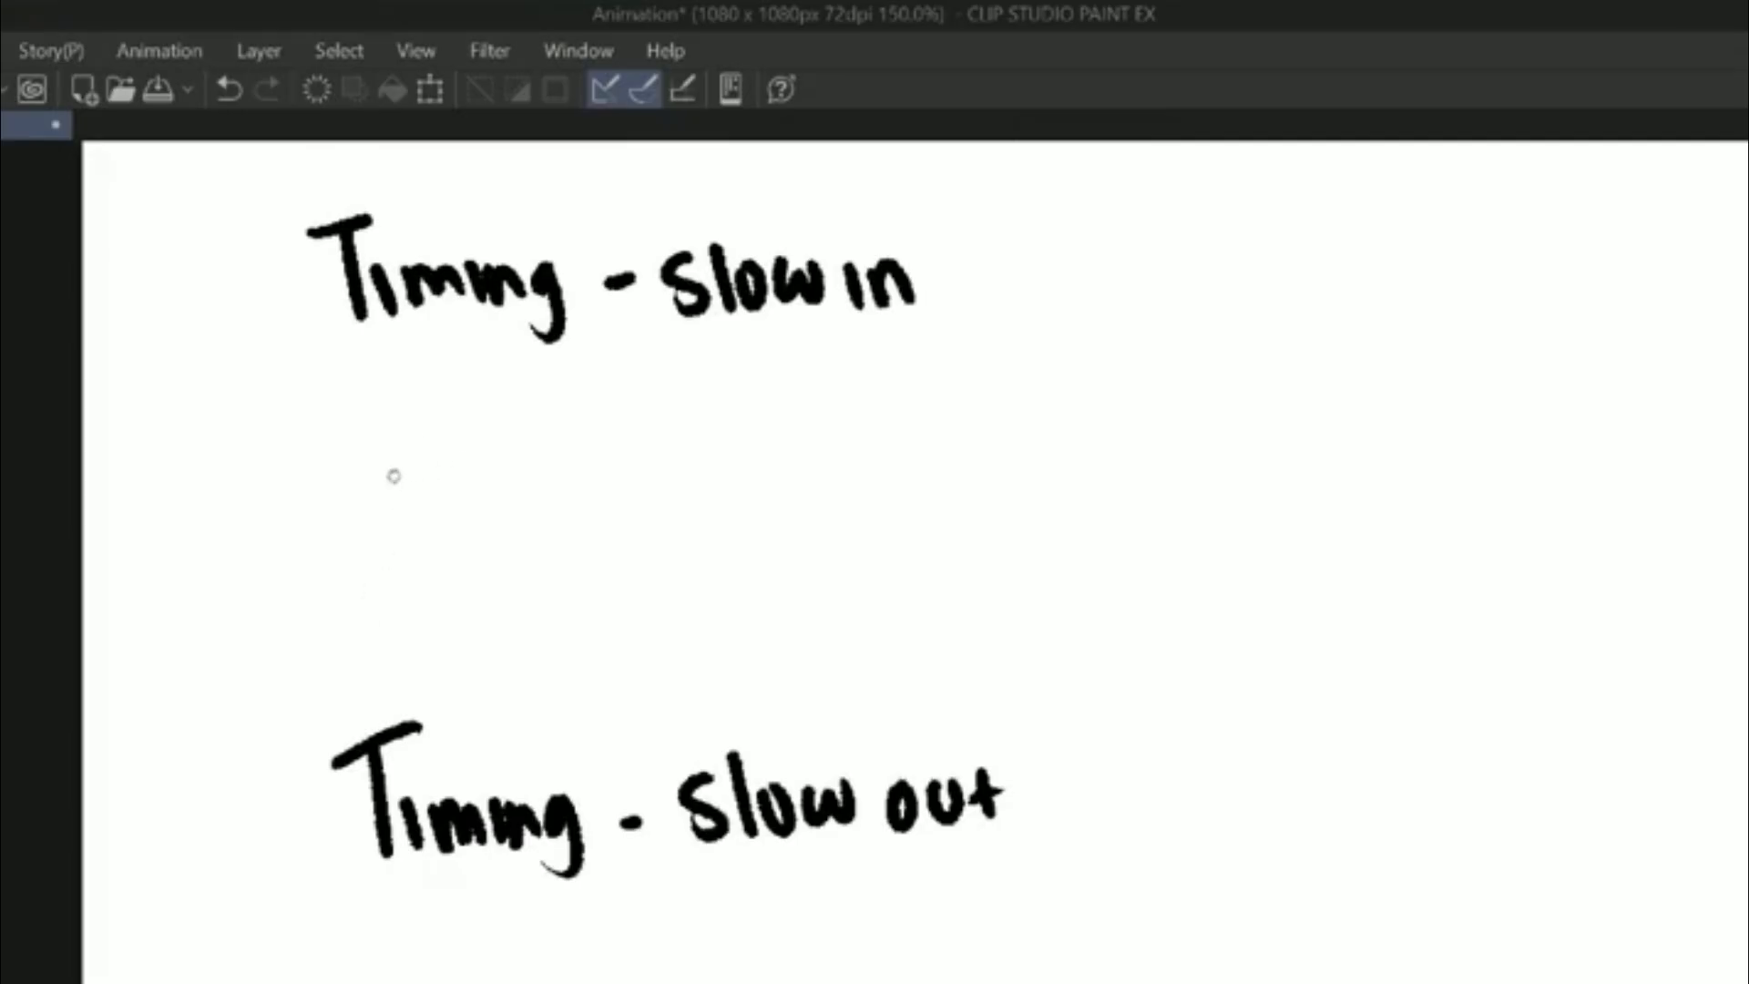
mouse_move(390, 492)
mouse_down()
mouse_move(368, 551)
mouse_move(426, 565)
mouse_up()
key(ctrl+z)
mouse_move(402, 473)
mouse_down()
mouse_move(415, 546)
mouse_move(378, 488)
mouse_up()
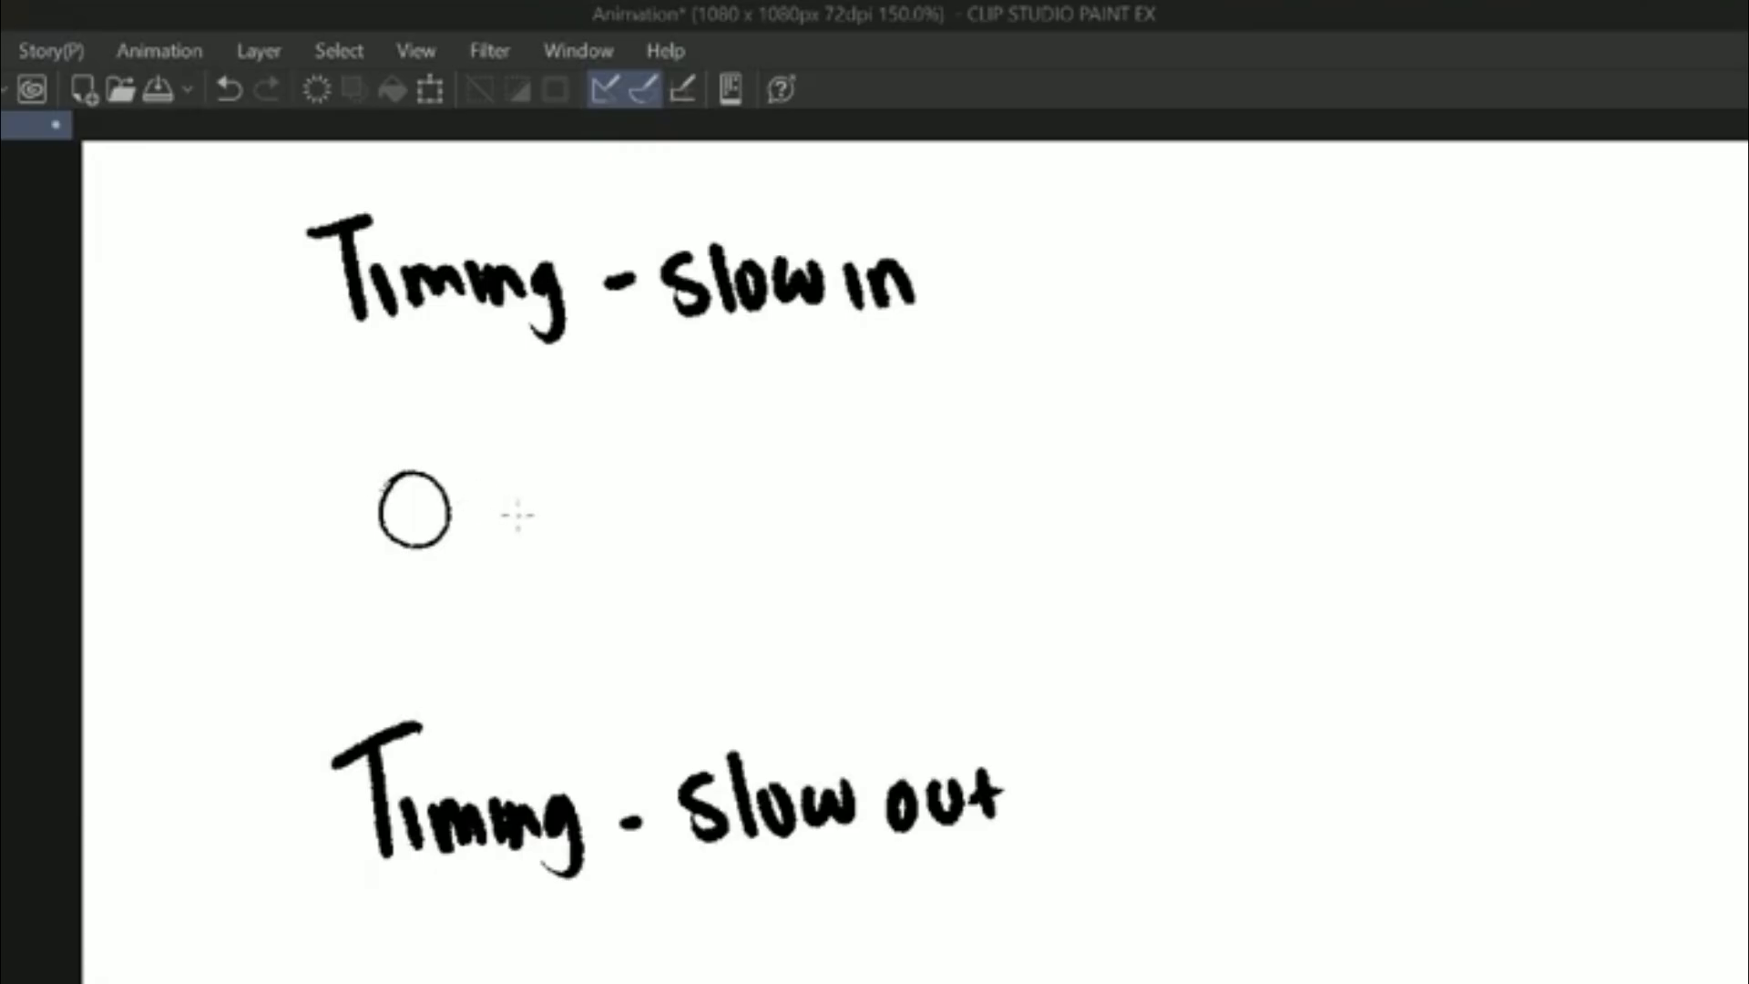
scroll(541, 536, down, 1)
scroll(574, 570, up, 1)
drag(603, 553, 591, 605)
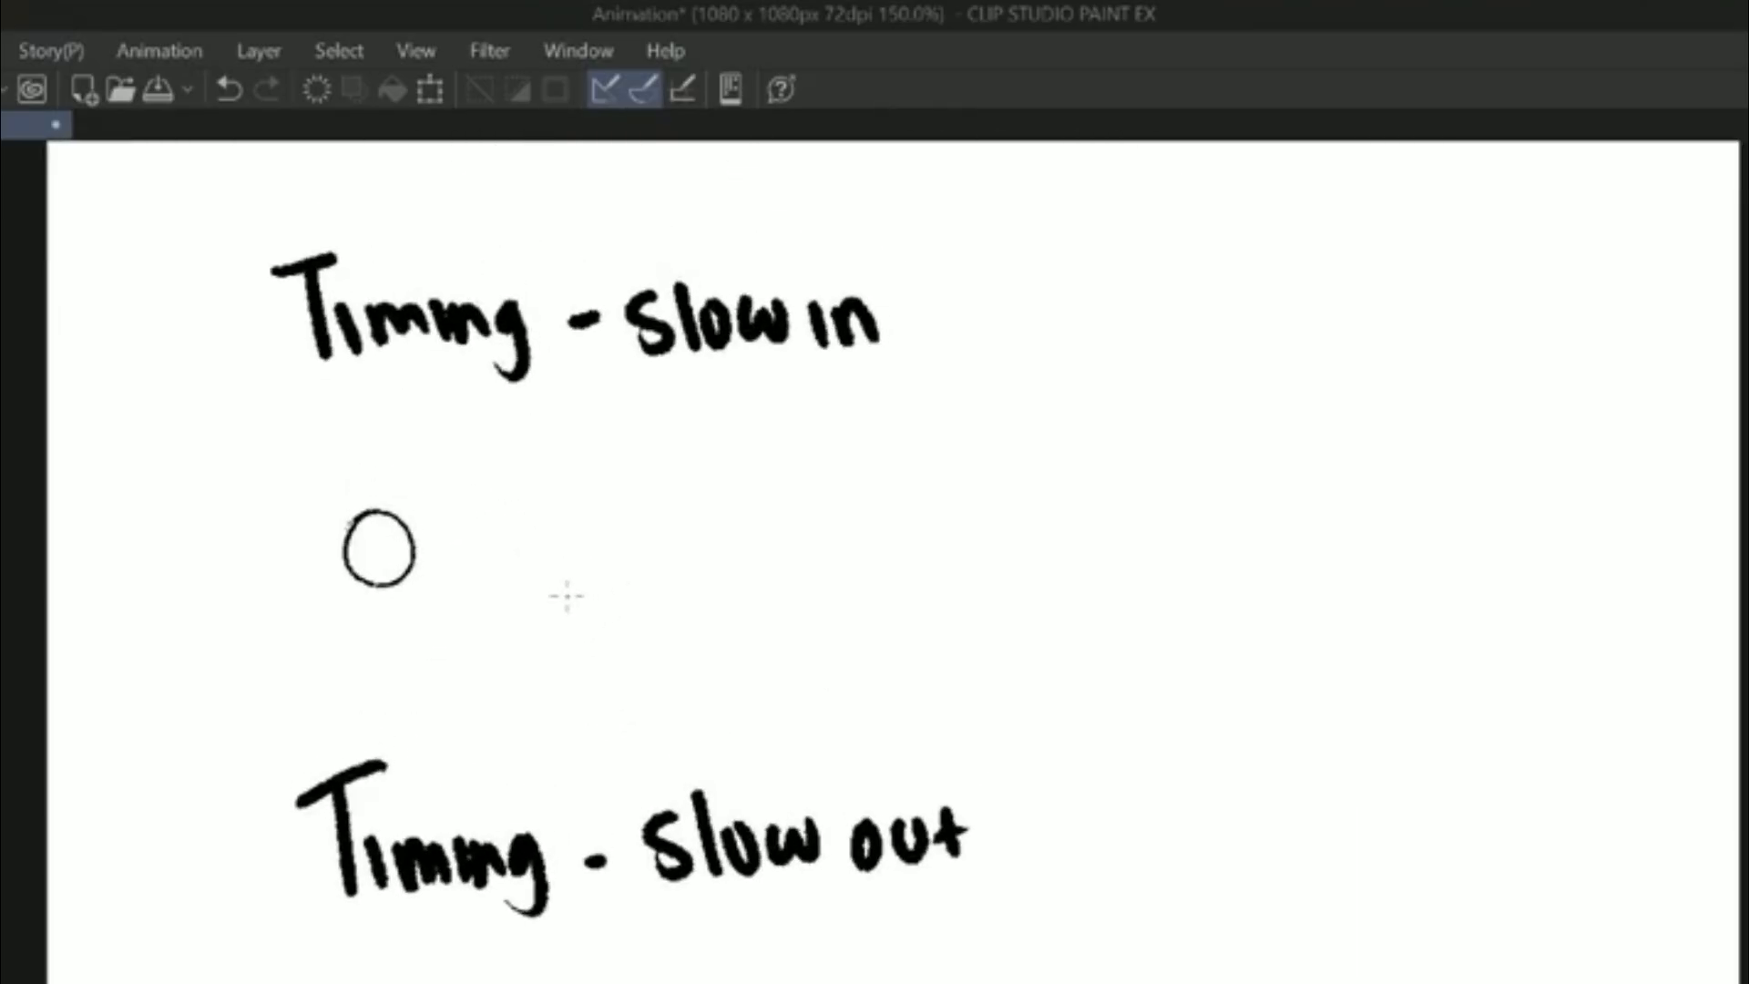
Remove the repeated circle cel from frame 4 so that it is assigned only at frame 1.
key(Tab)
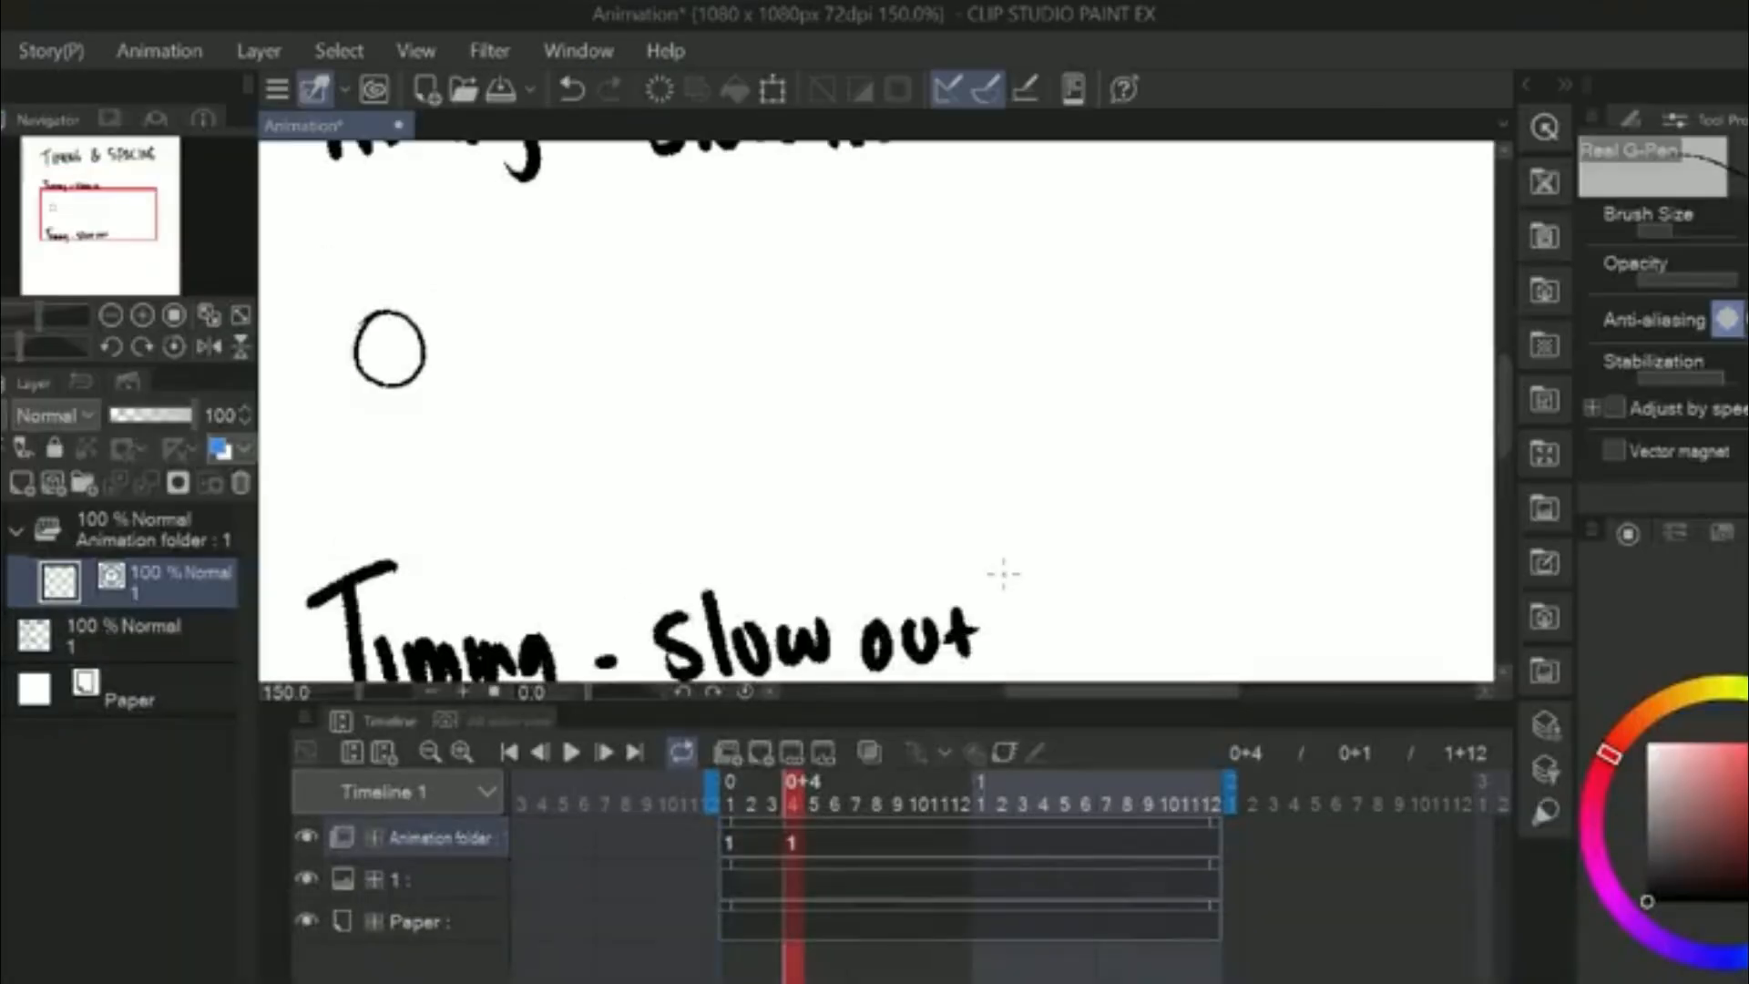
click(730, 846)
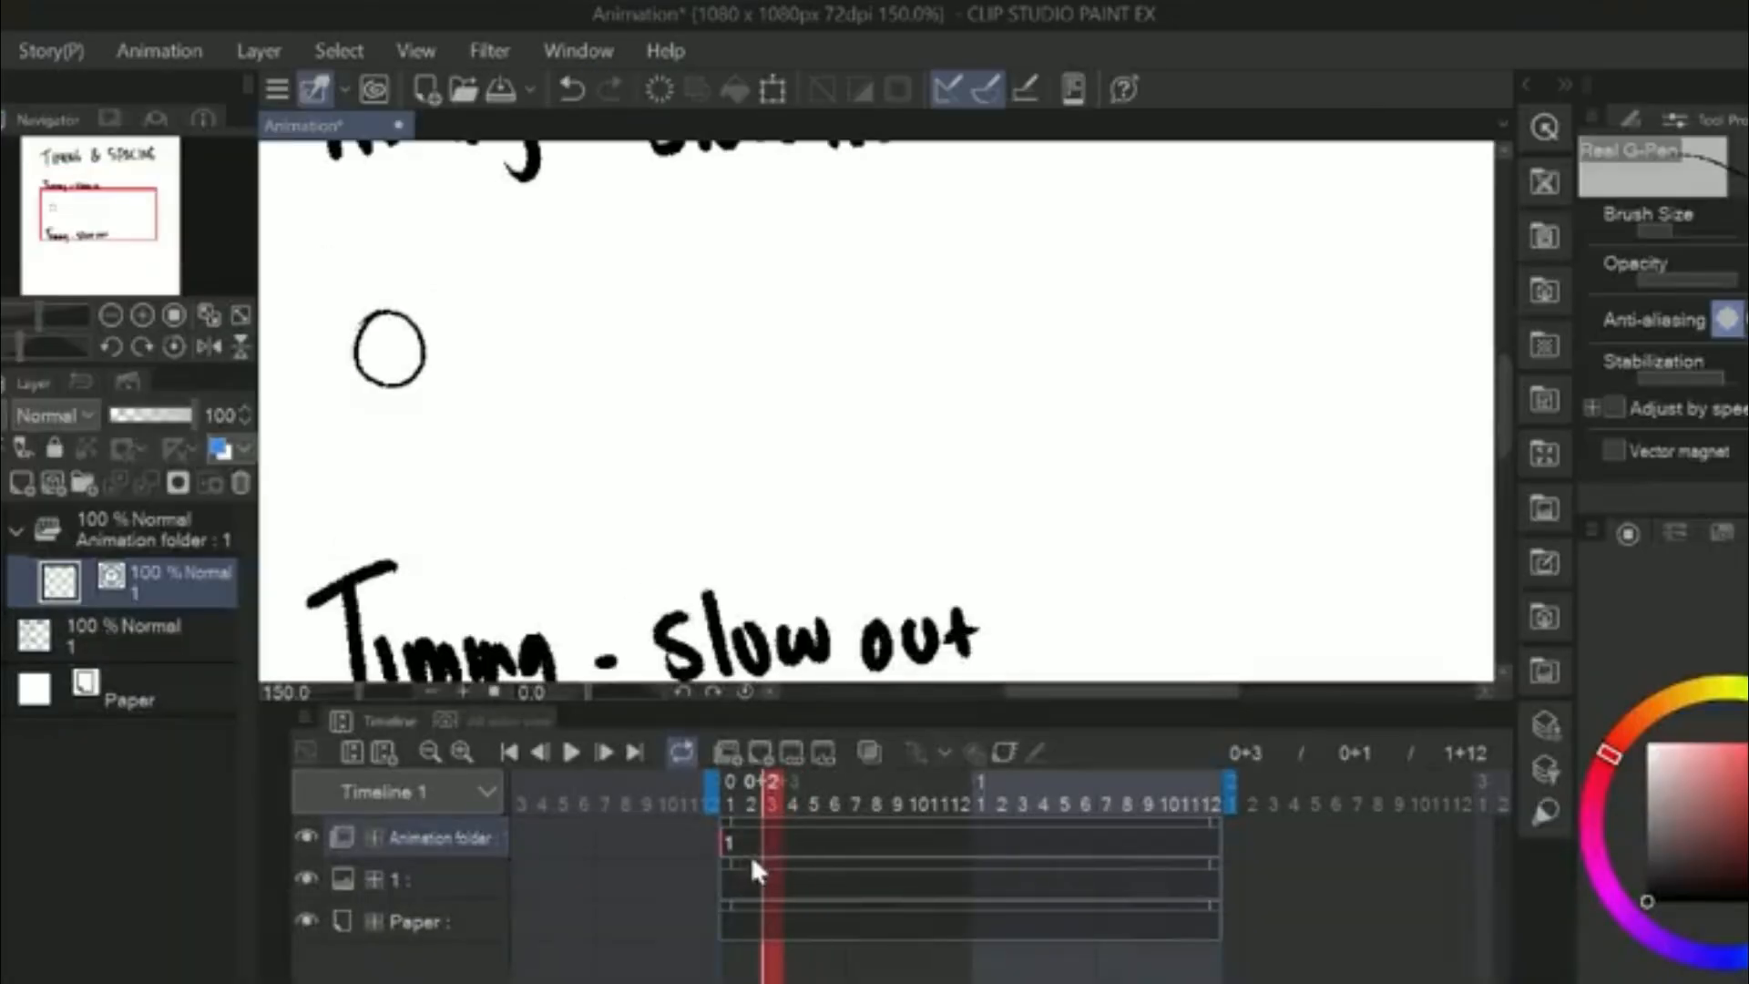
drag(768, 489, 820, 523)
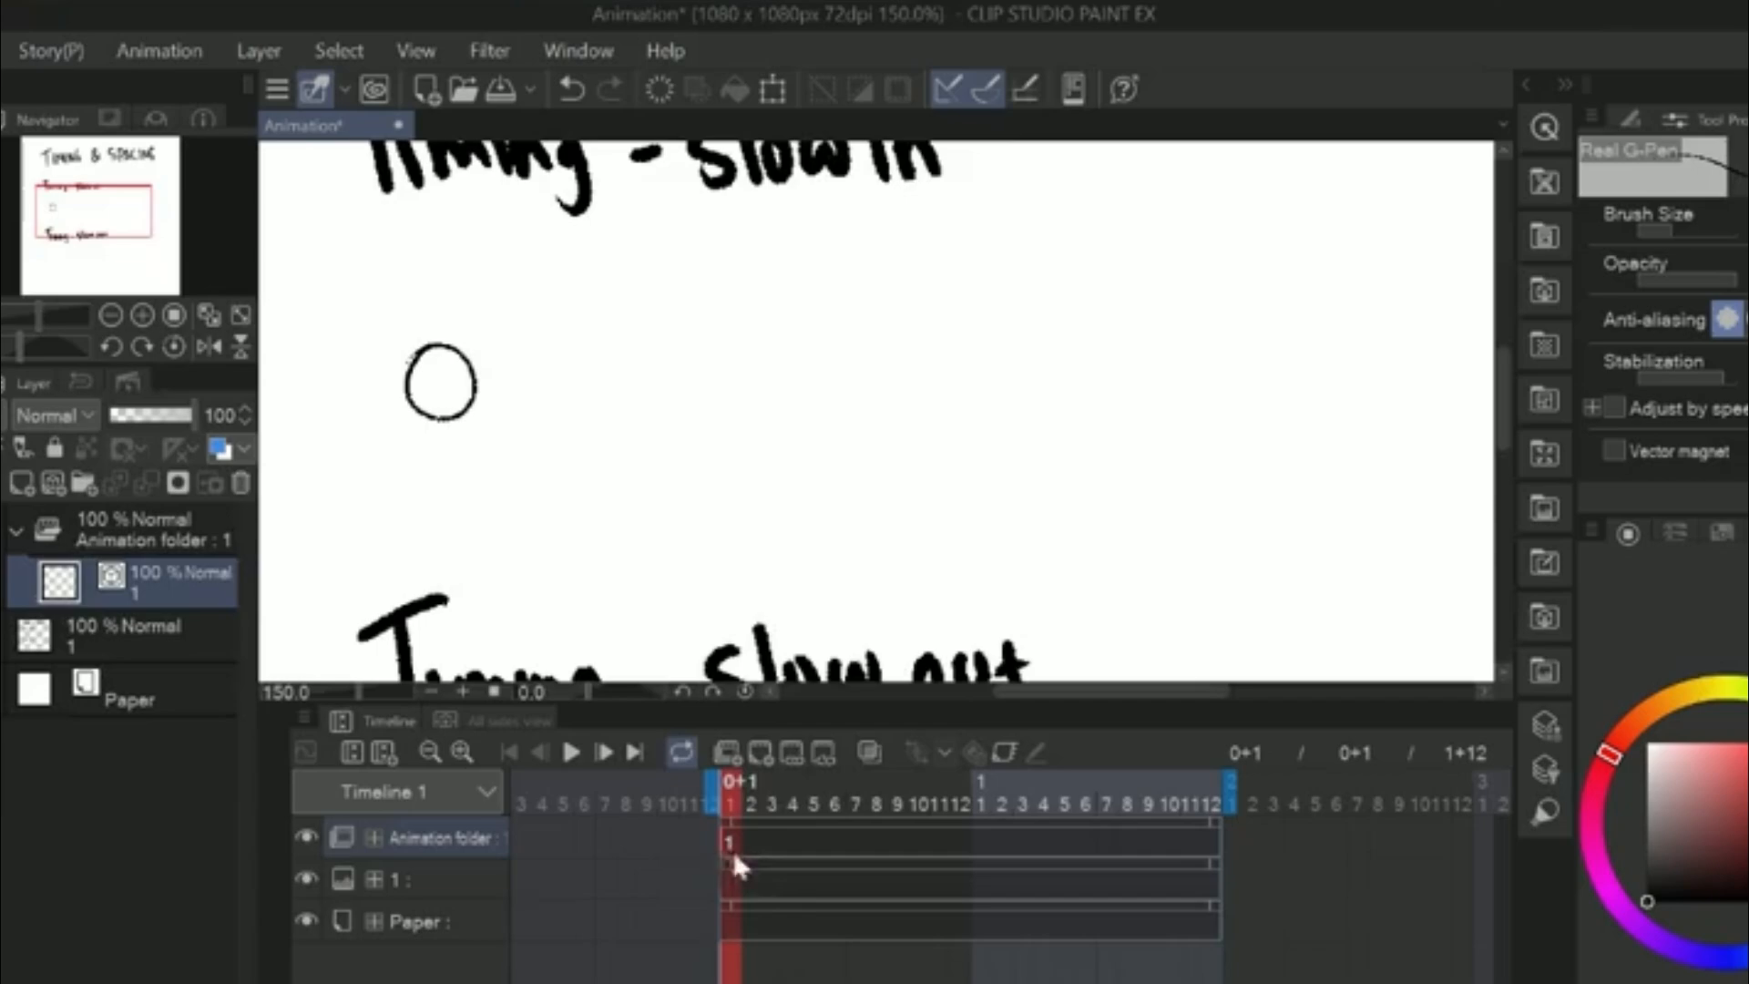
drag(806, 939, 762, 941)
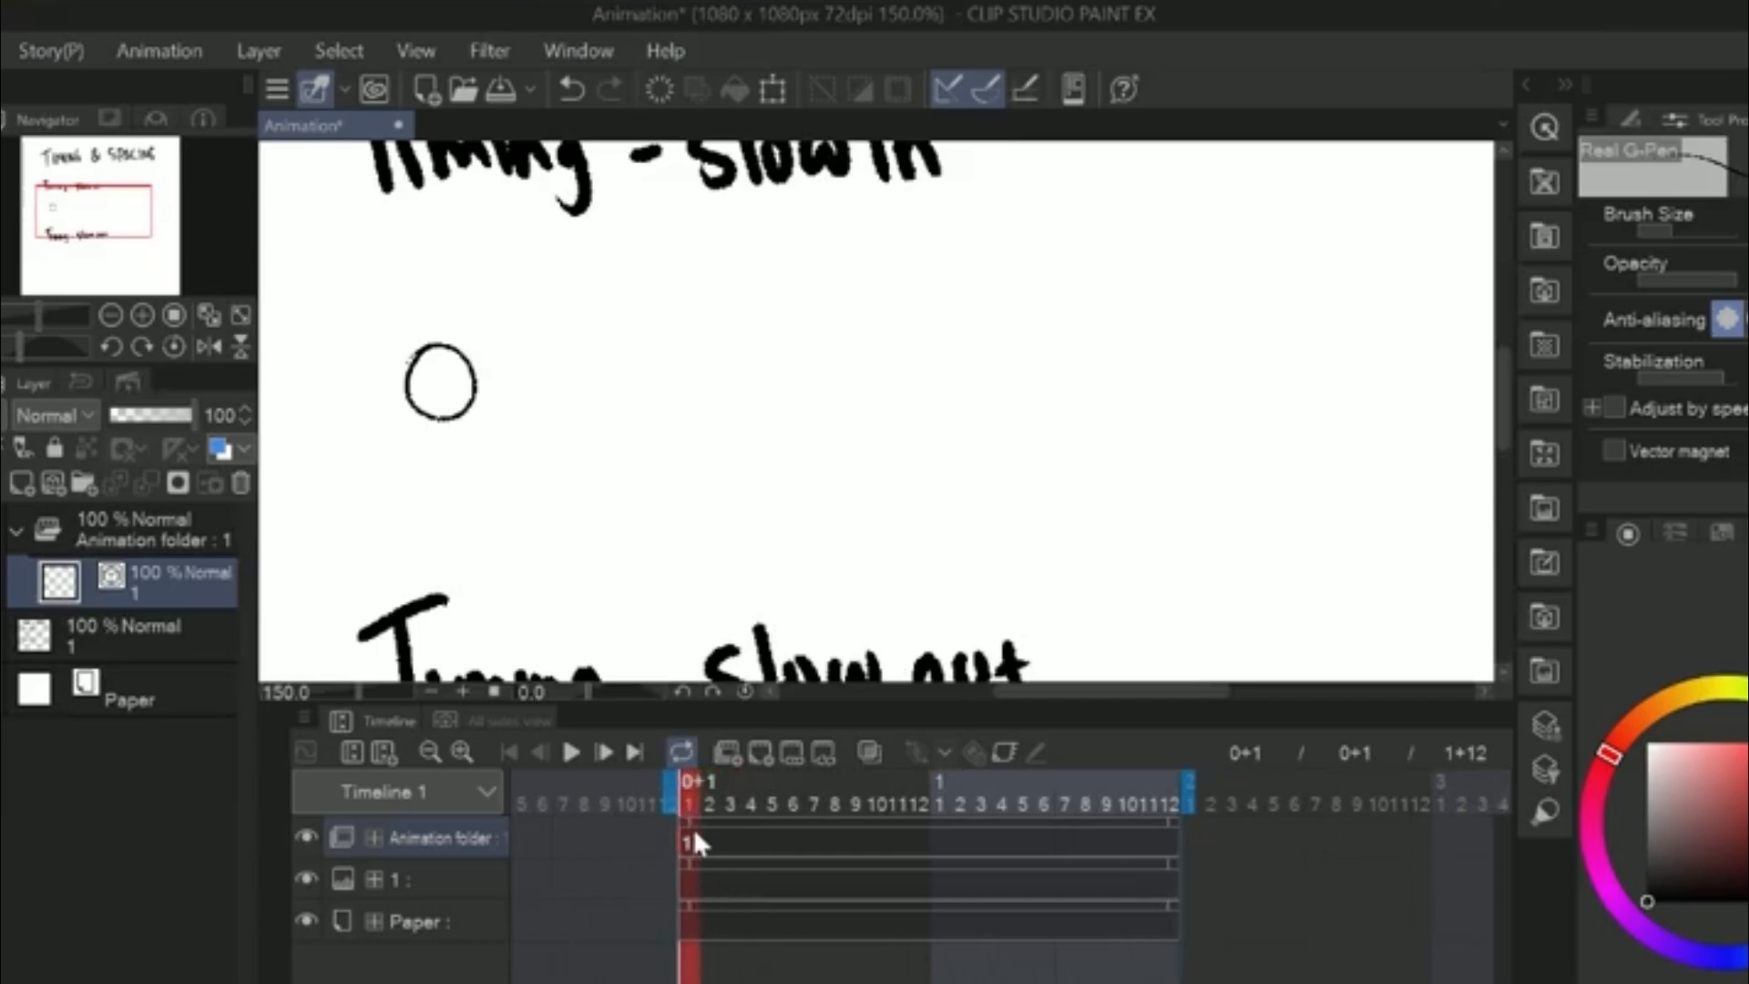
Add a new cel at frame 12 of the animation folder's track.
key(period)
key(period)
key(period)
key(period)
key(period)
key(period)
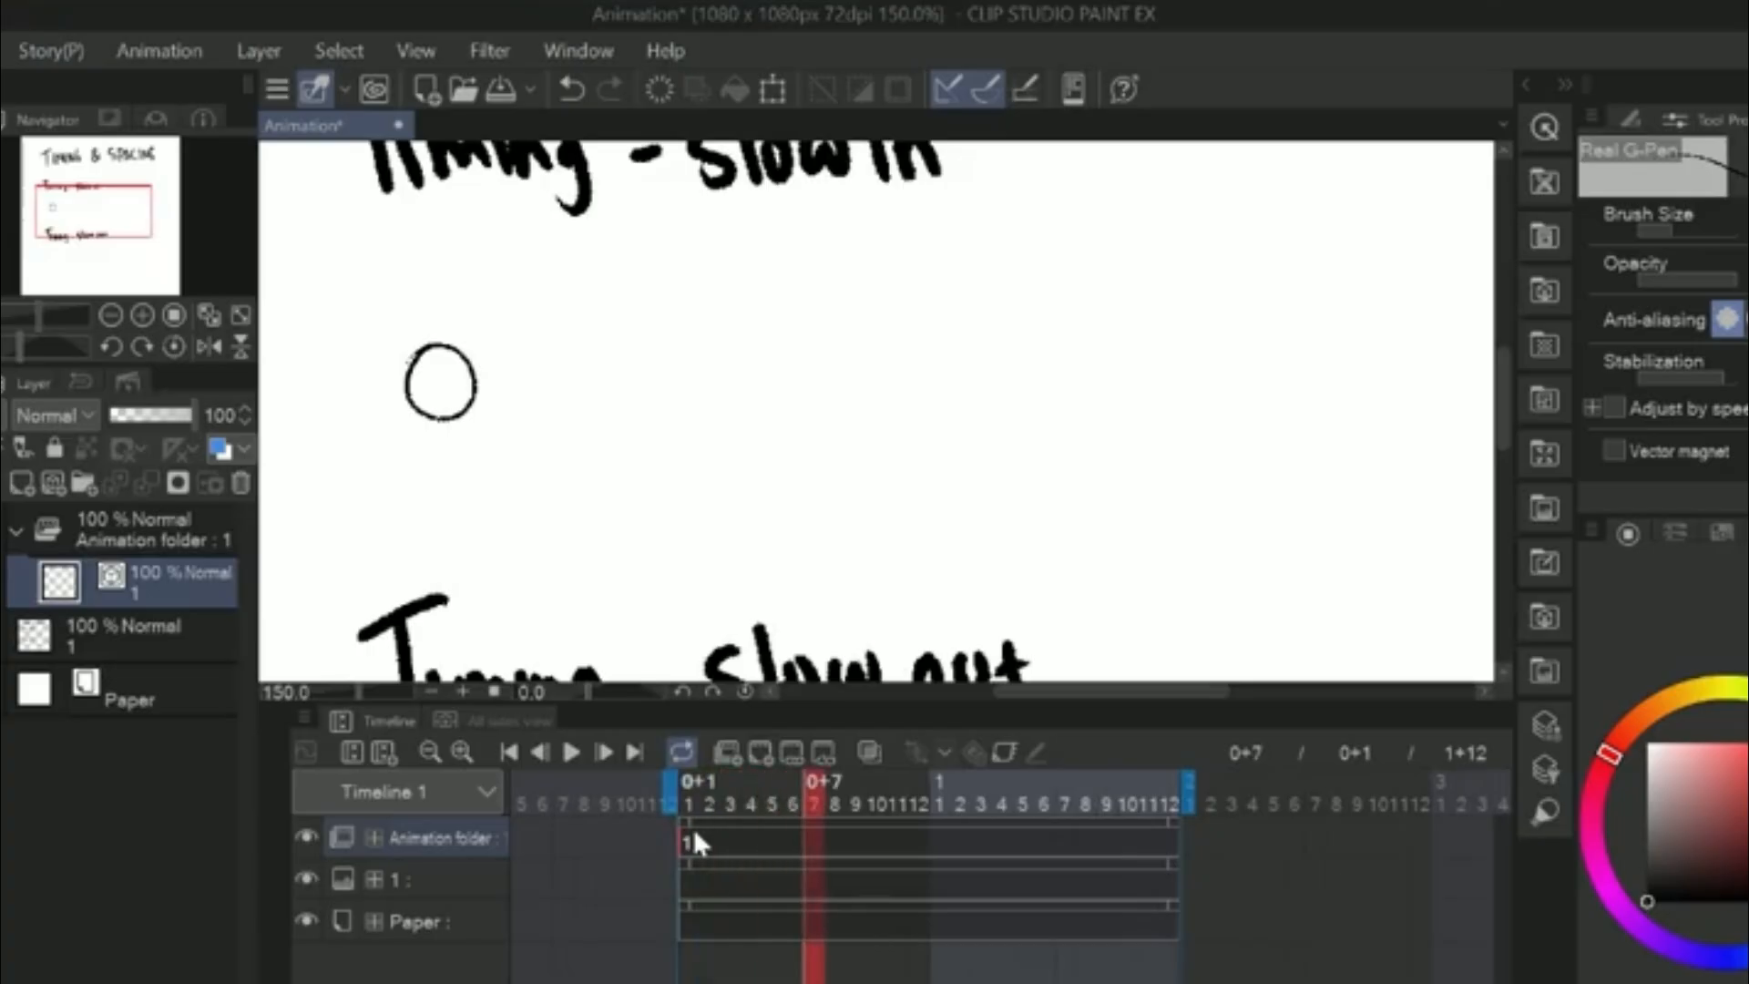
key(period)
key(period)
key(period)
key(period)
key(period)
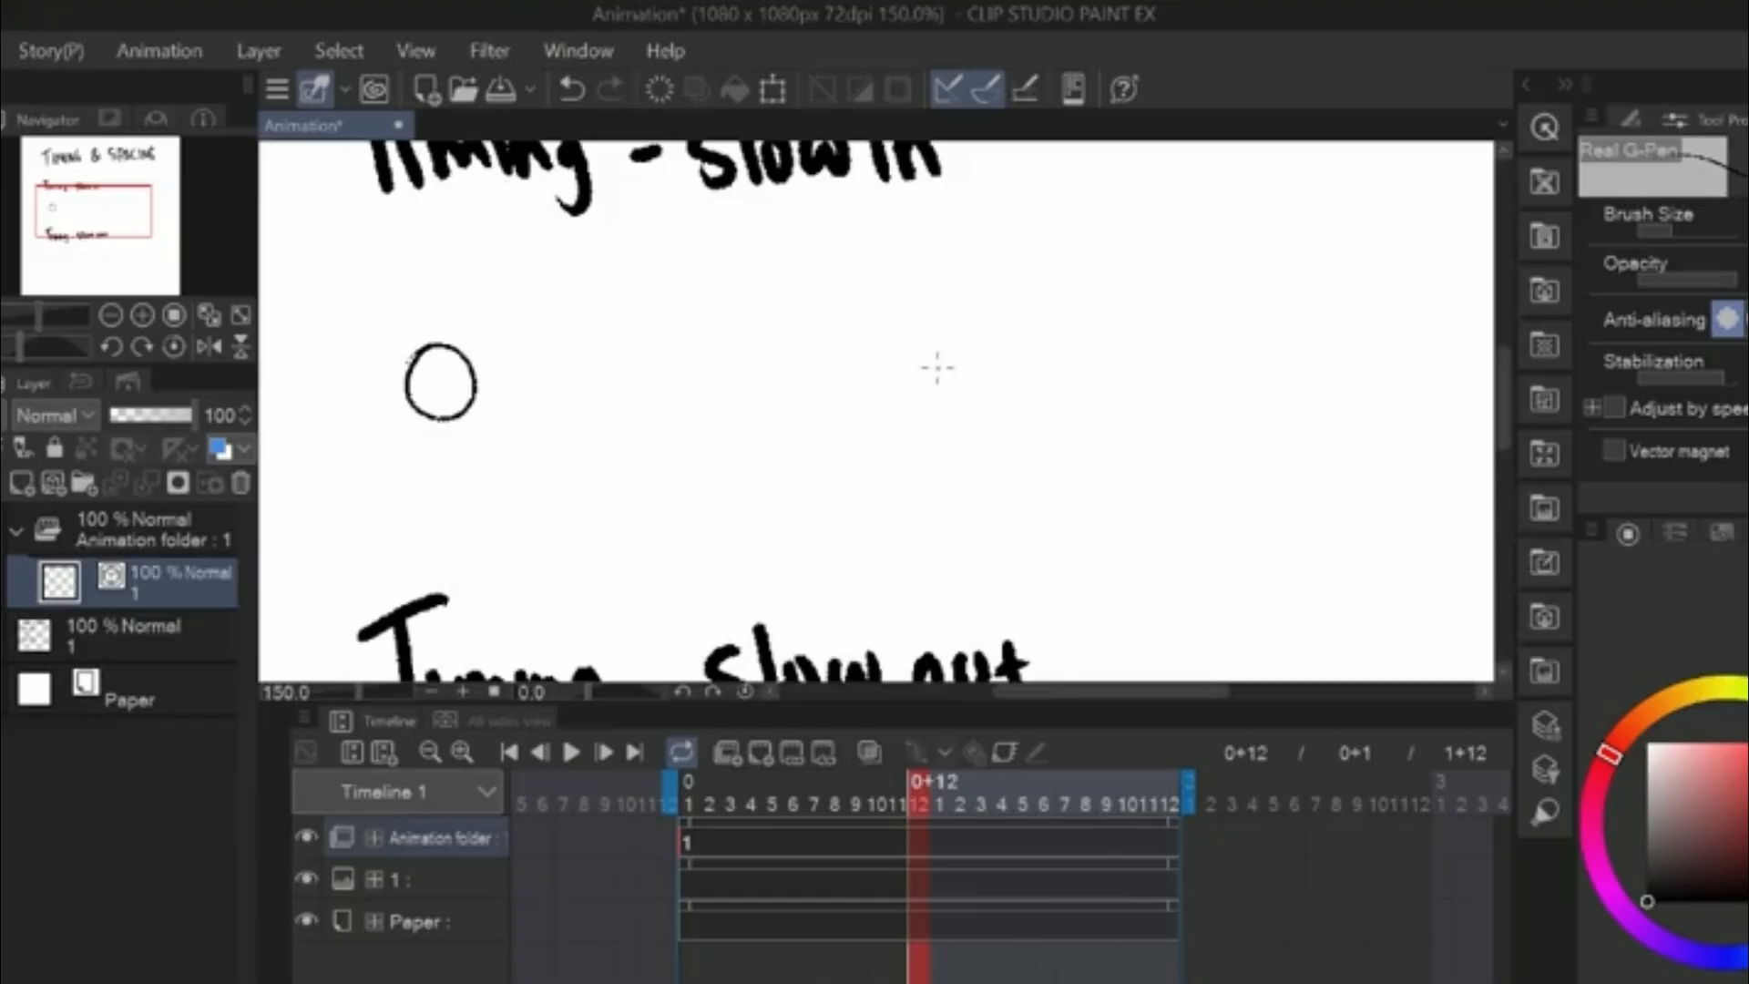
key(alt+n)
Enable onion skin and draw a second circle of matching size at frame 12, level with the first and further right.
key(alt+o)
mouse_move(939, 333)
mouse_down()
mouse_move(908, 386)
mouse_move(940, 415)
mouse_move(978, 386)
mouse_move(935, 337)
mouse_up()
scroll(914, 345, down, 1)
key(alt+o)
key(alt+o)
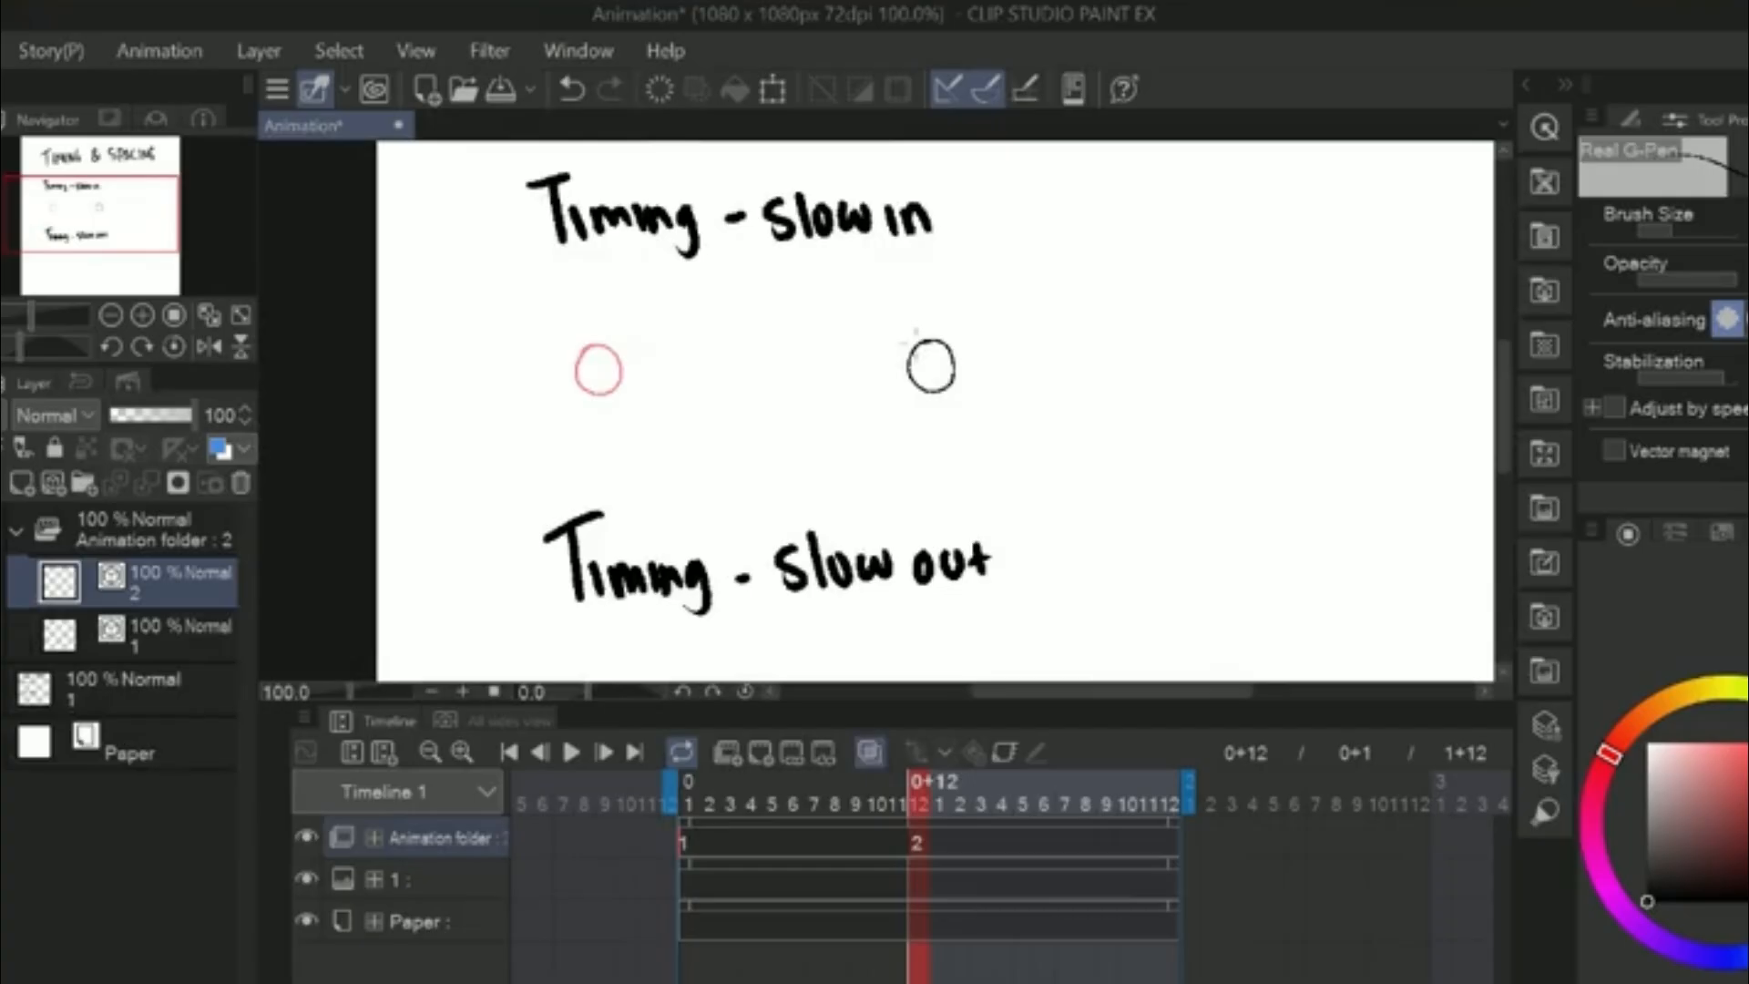
key(Left)
key(alt+o)
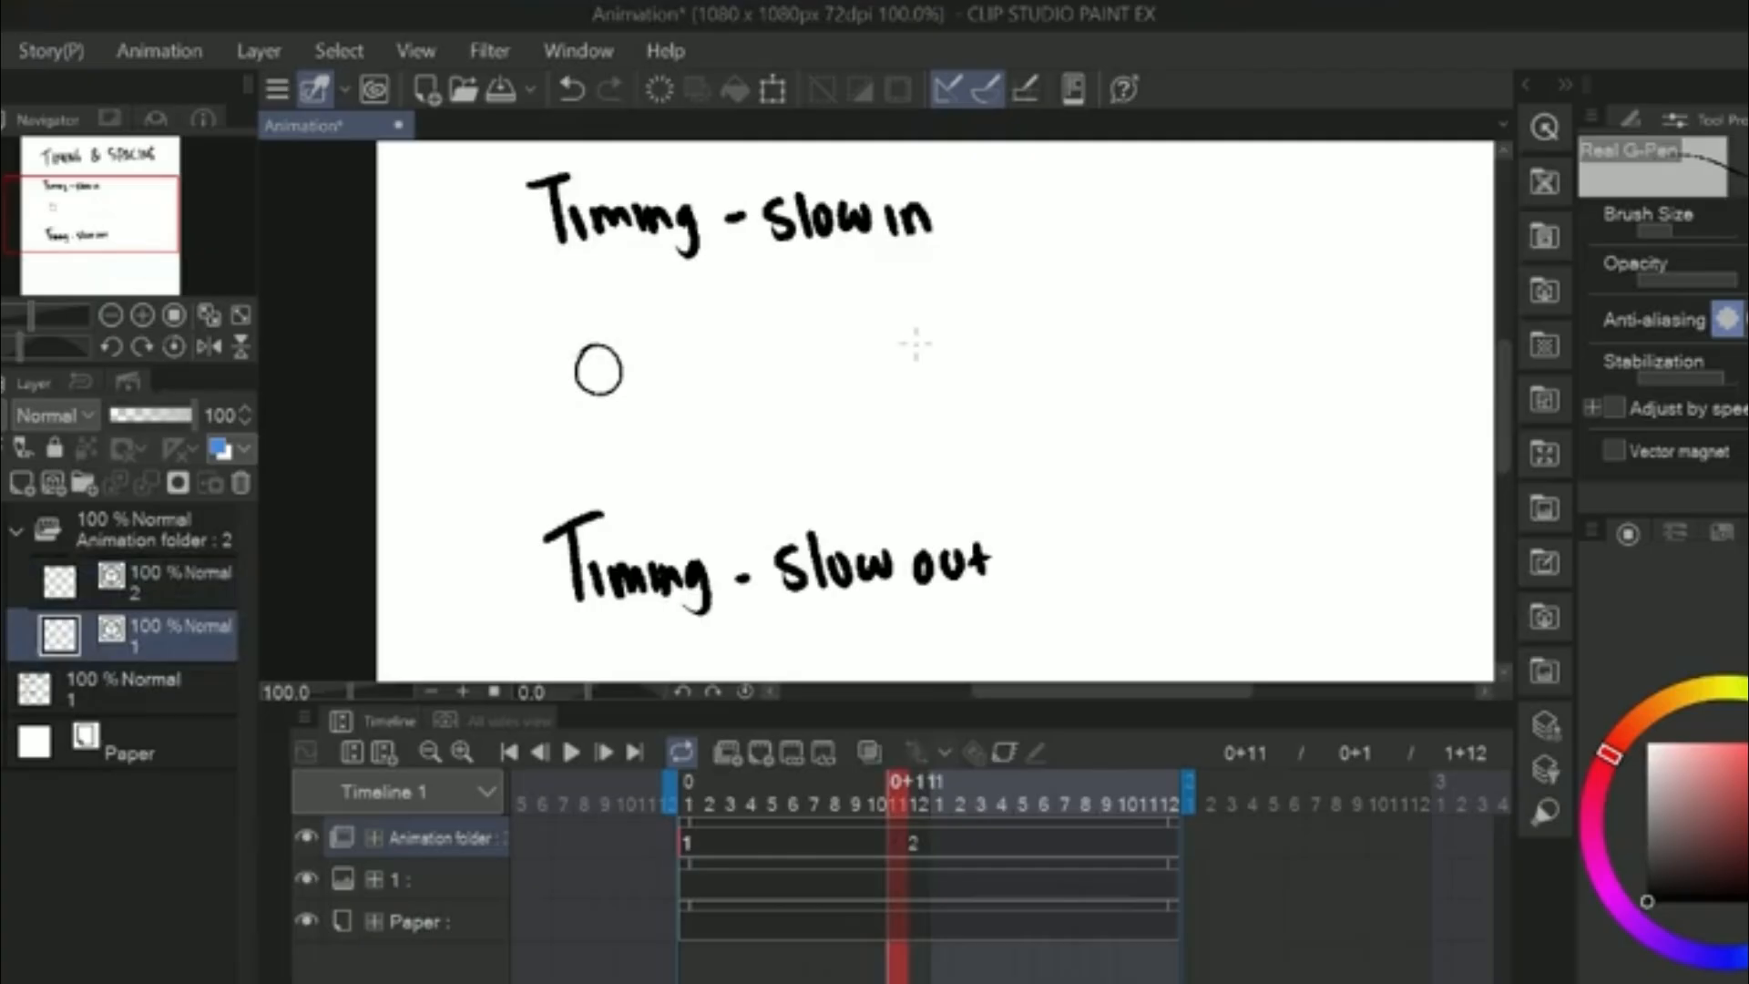
key(Right)
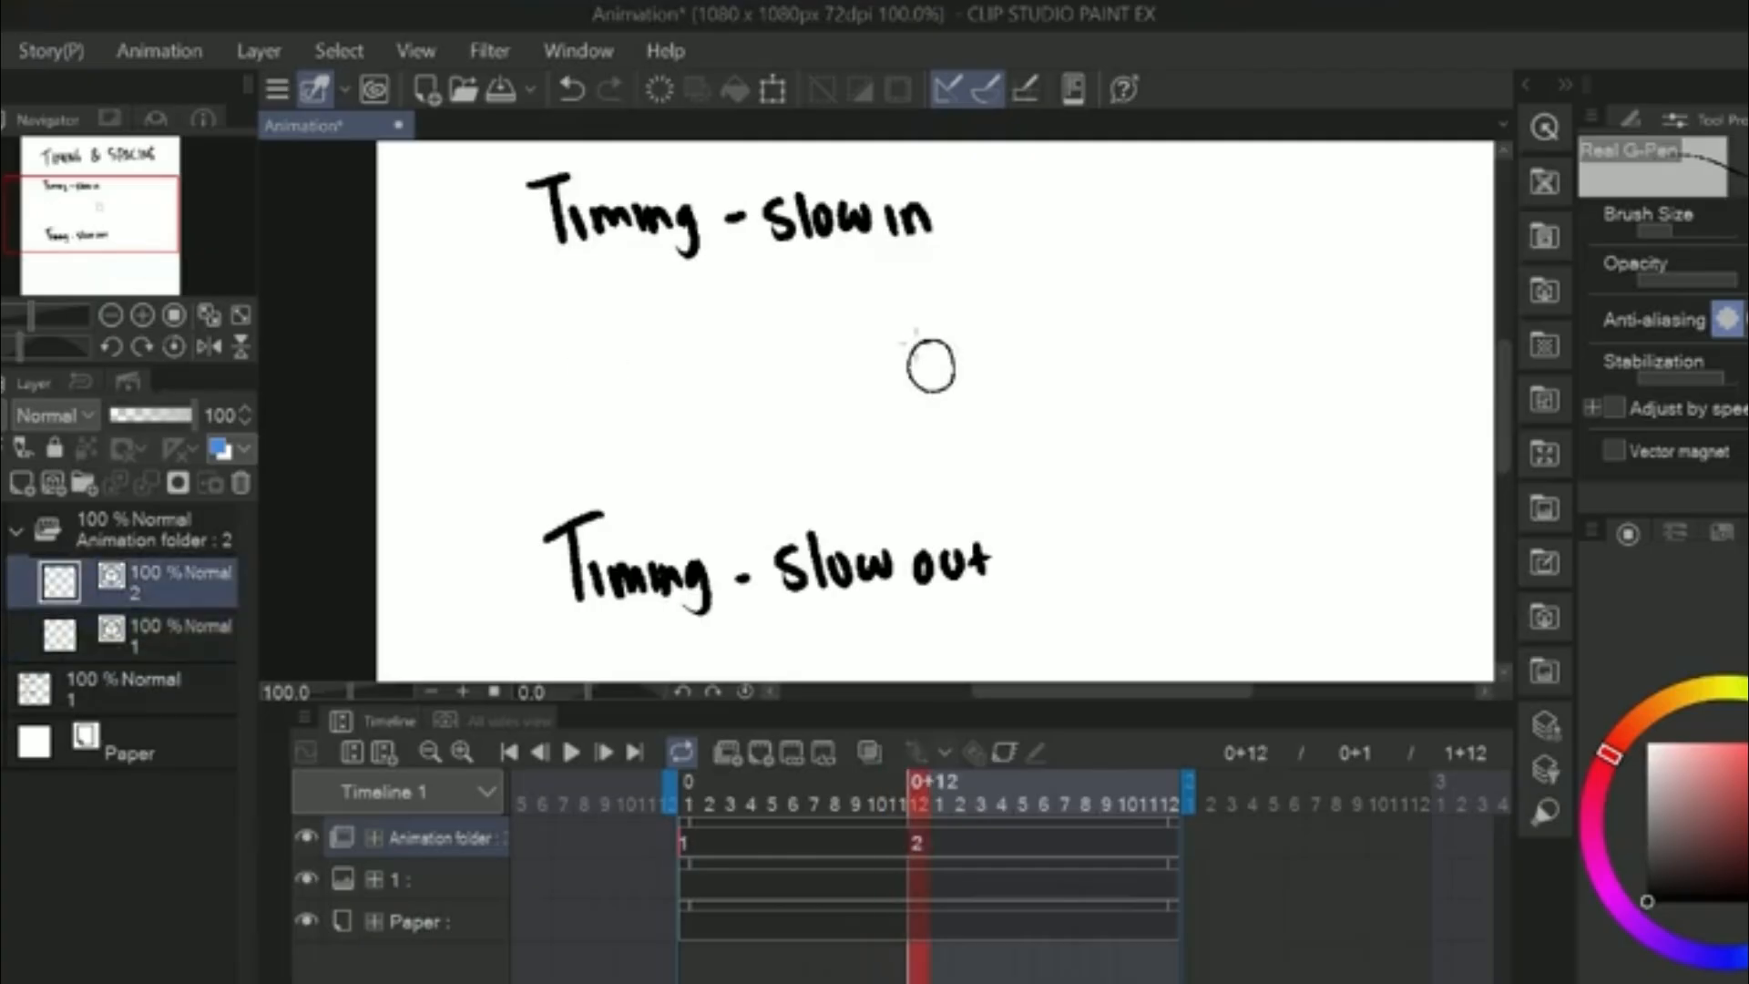
key(Left)
key(alt+o)
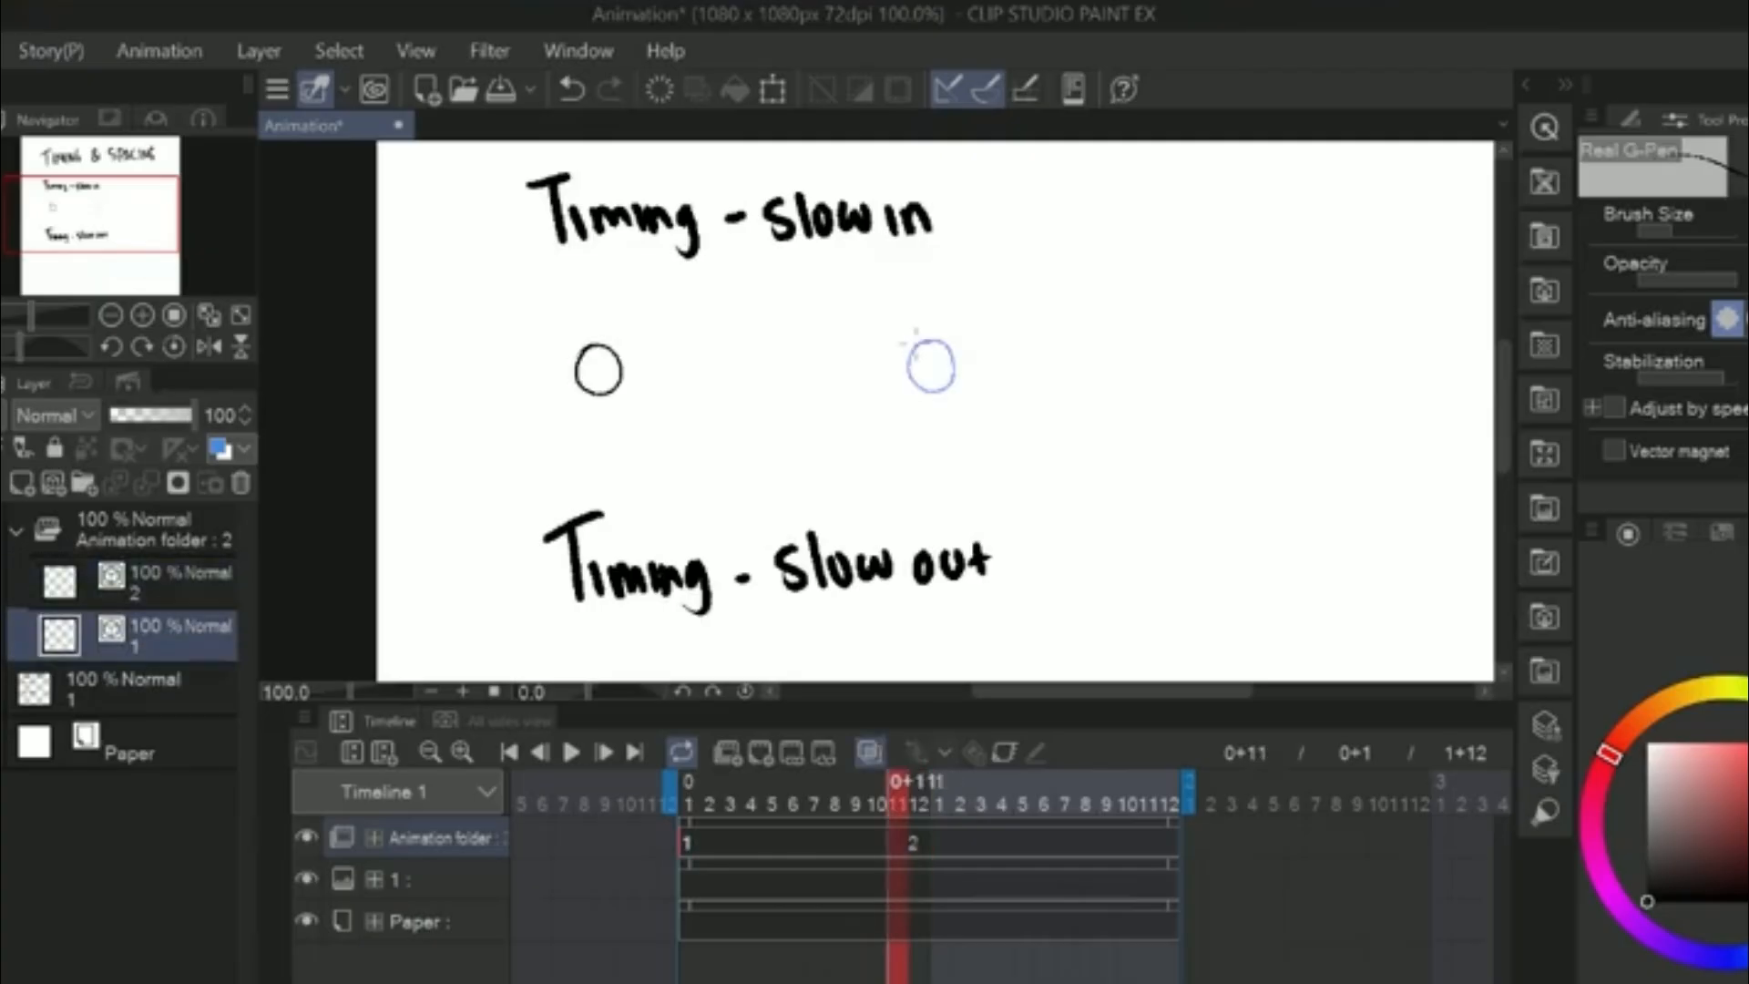
Insert an empty in-between cel at frame 3, between the two circle cels.
key(Left)
key(Left)
key(Left)
key(Left)
key(Left)
key(Left)
key(Left)
key(Left)
key(Left)
key(Left)
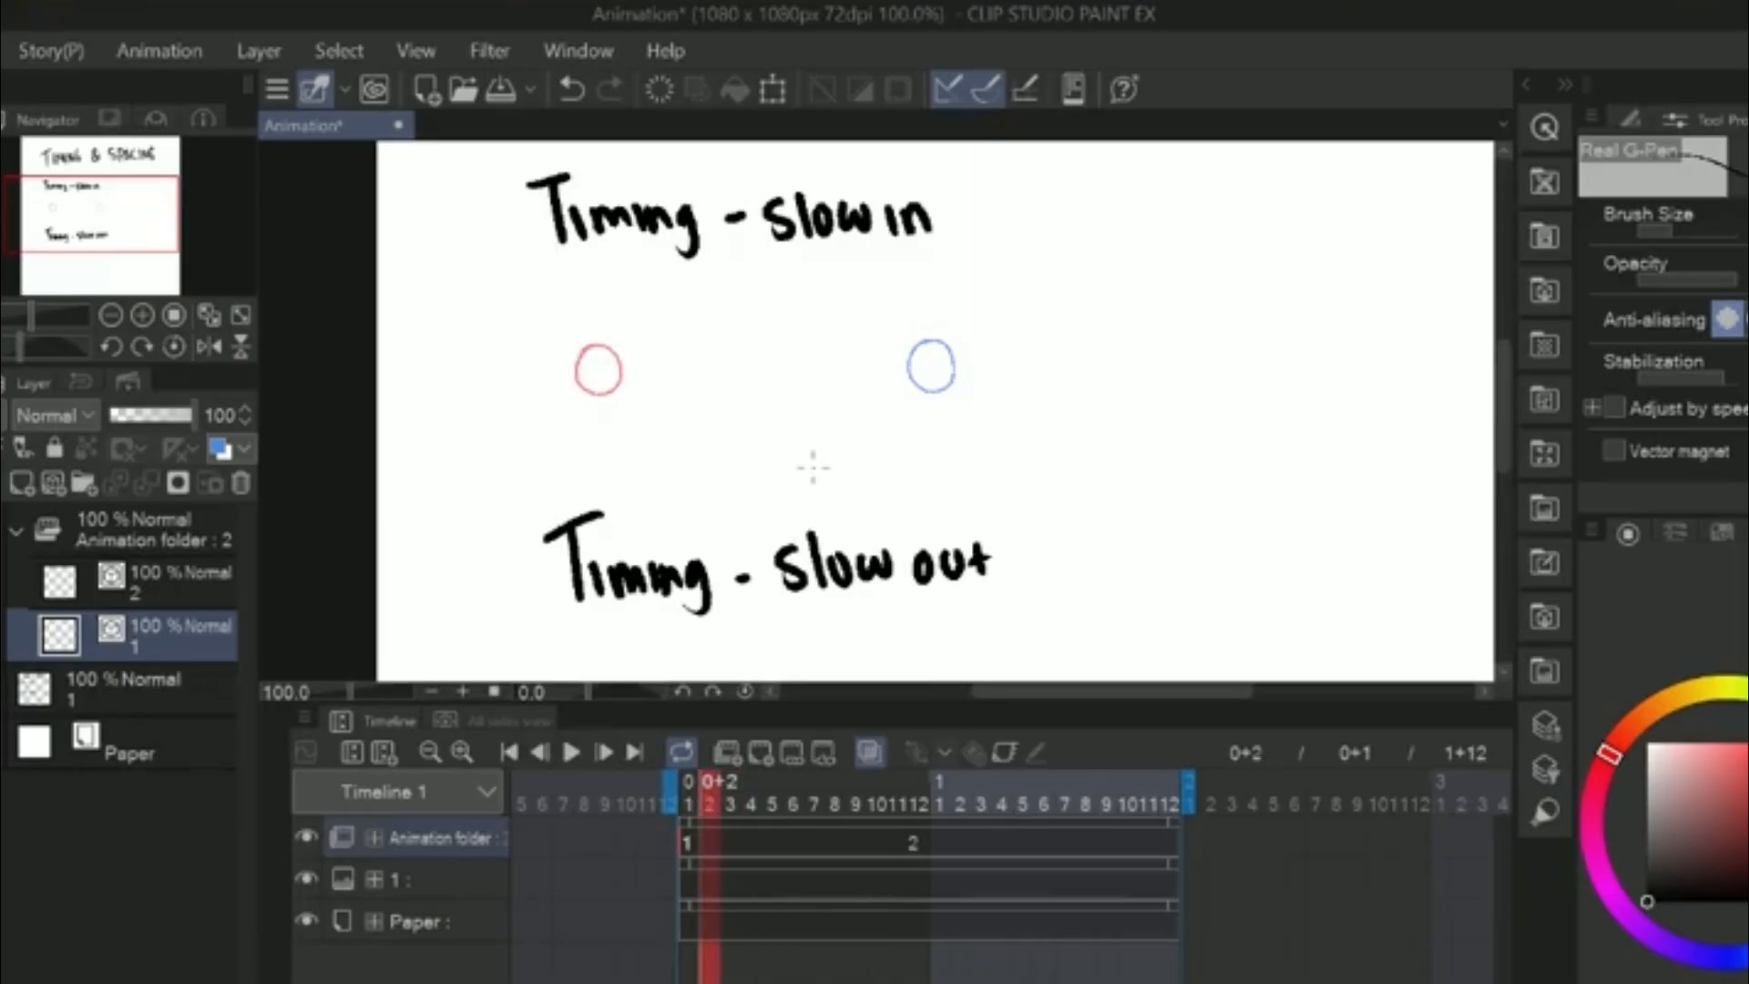
click(710, 843)
key(ctrl+z)
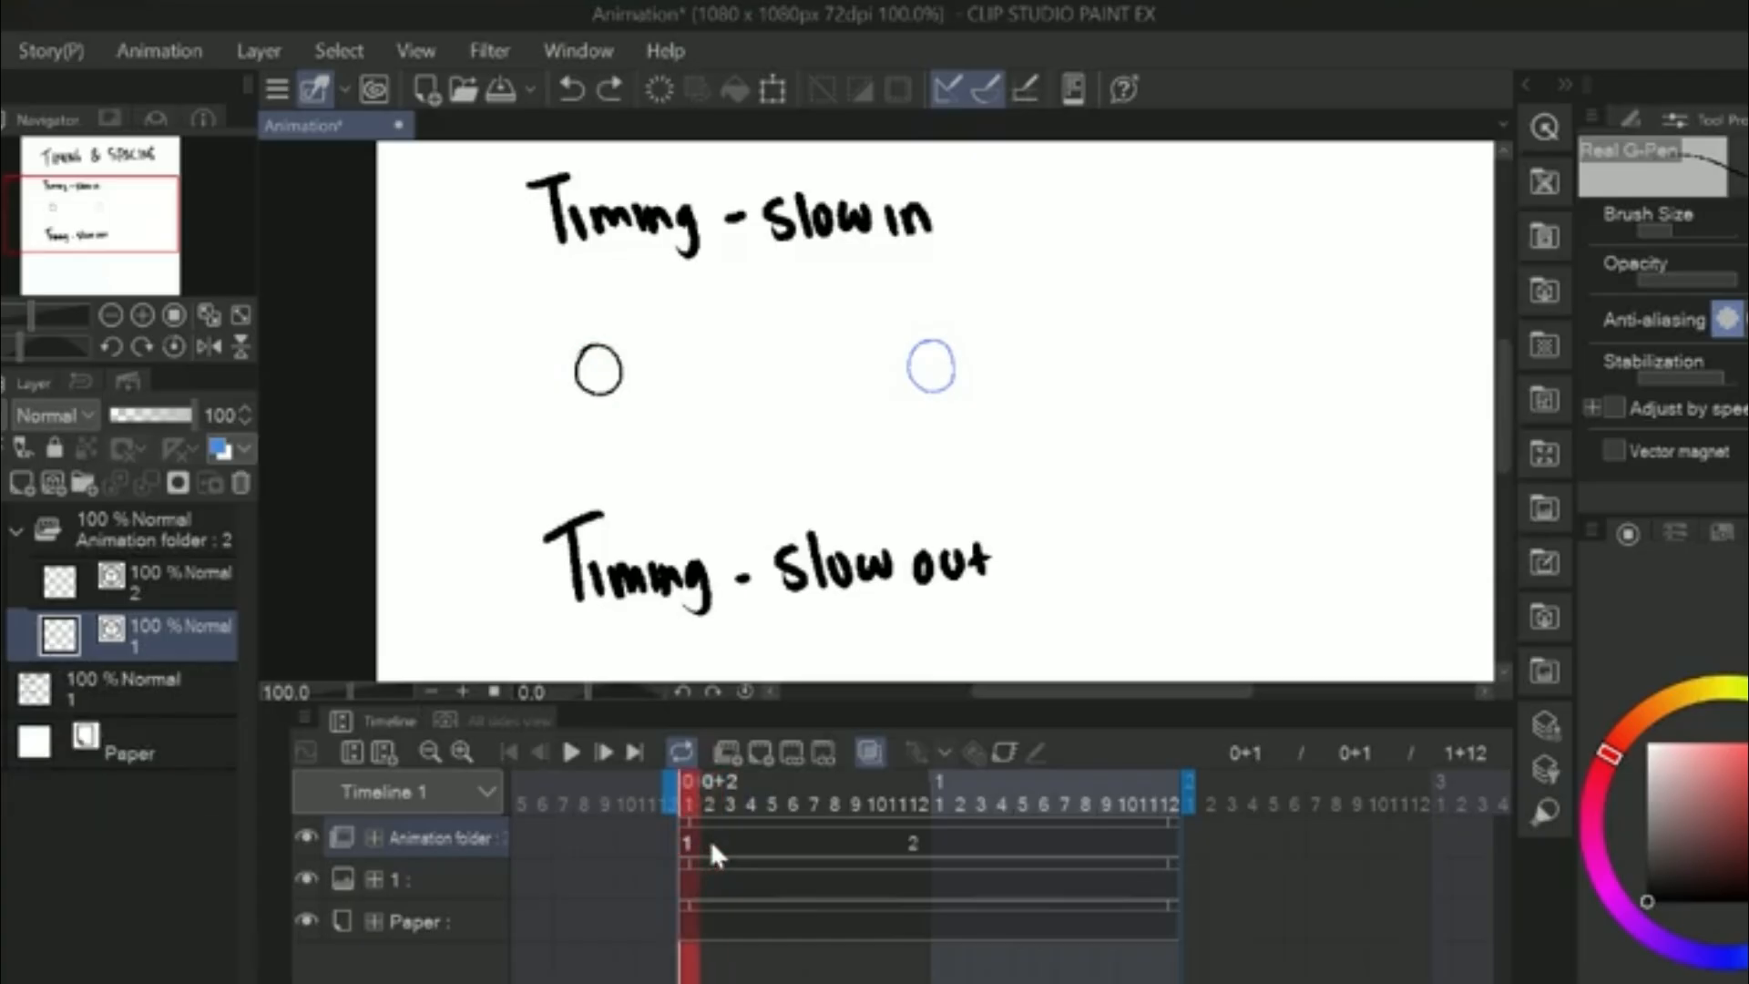
key(ctrl+y)
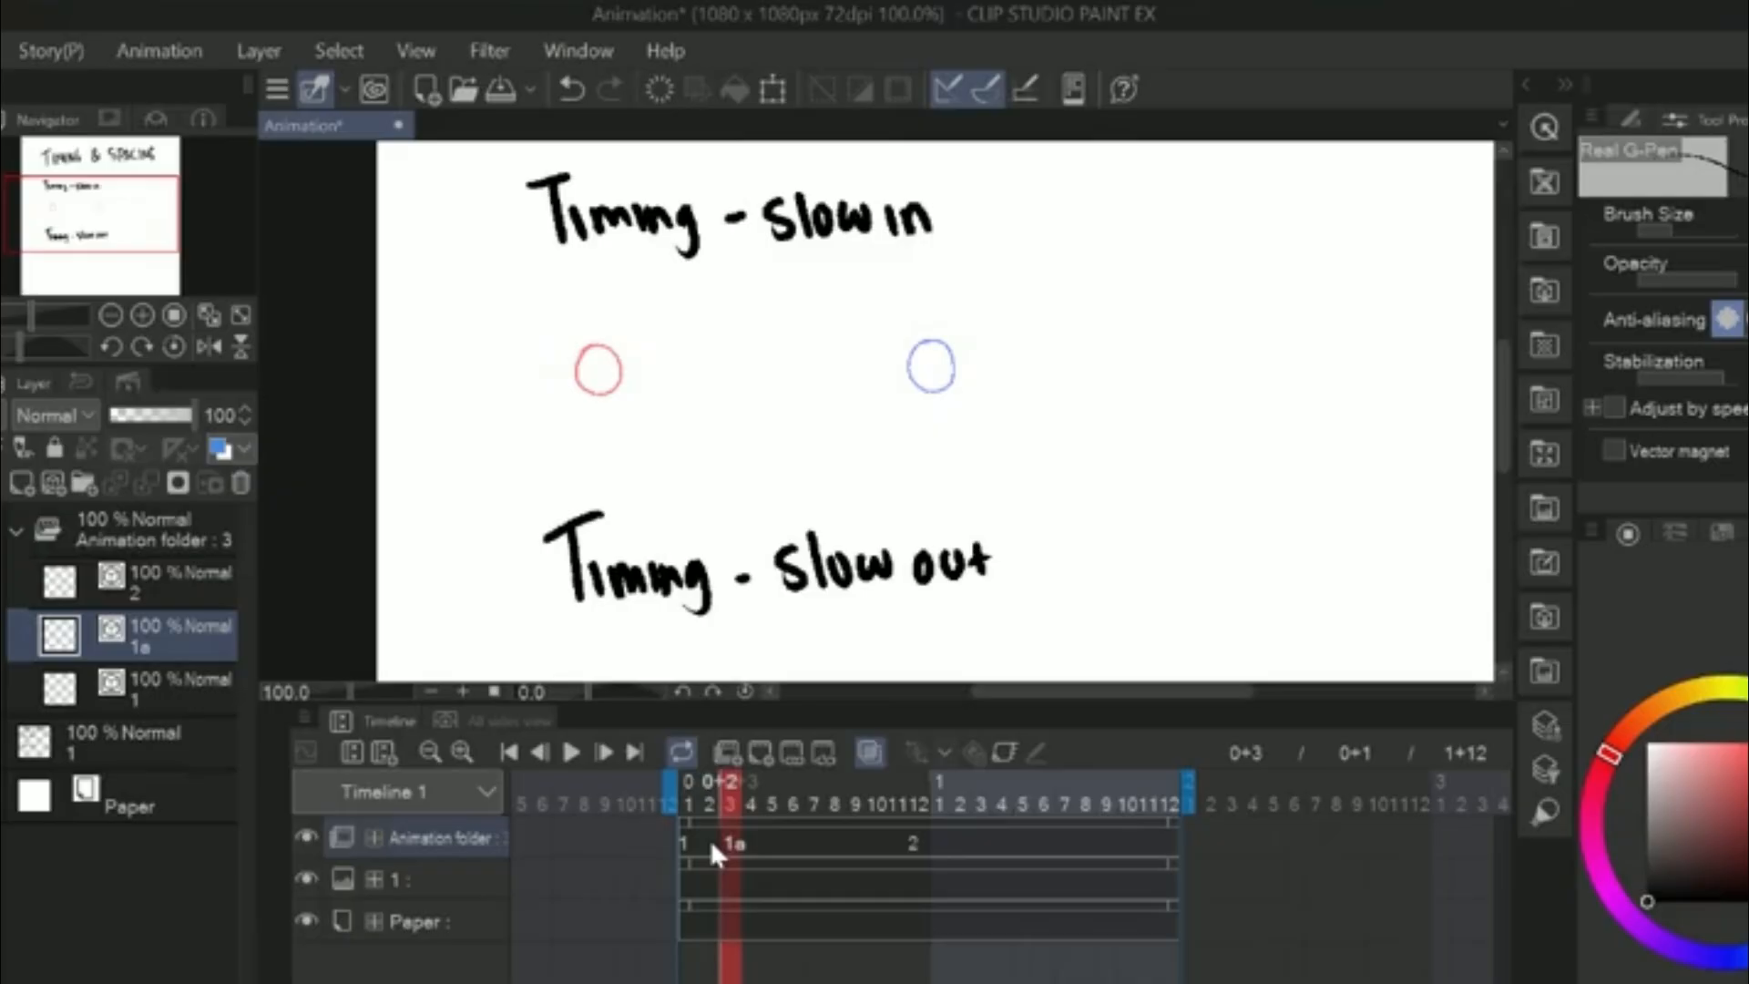
Draw an in-between circle on the frame 3 cel, overlapping the first circle and offset slightly to its right.
key(Tab)
scroll(717, 627, up, 2)
drag(742, 625, 824, 682)
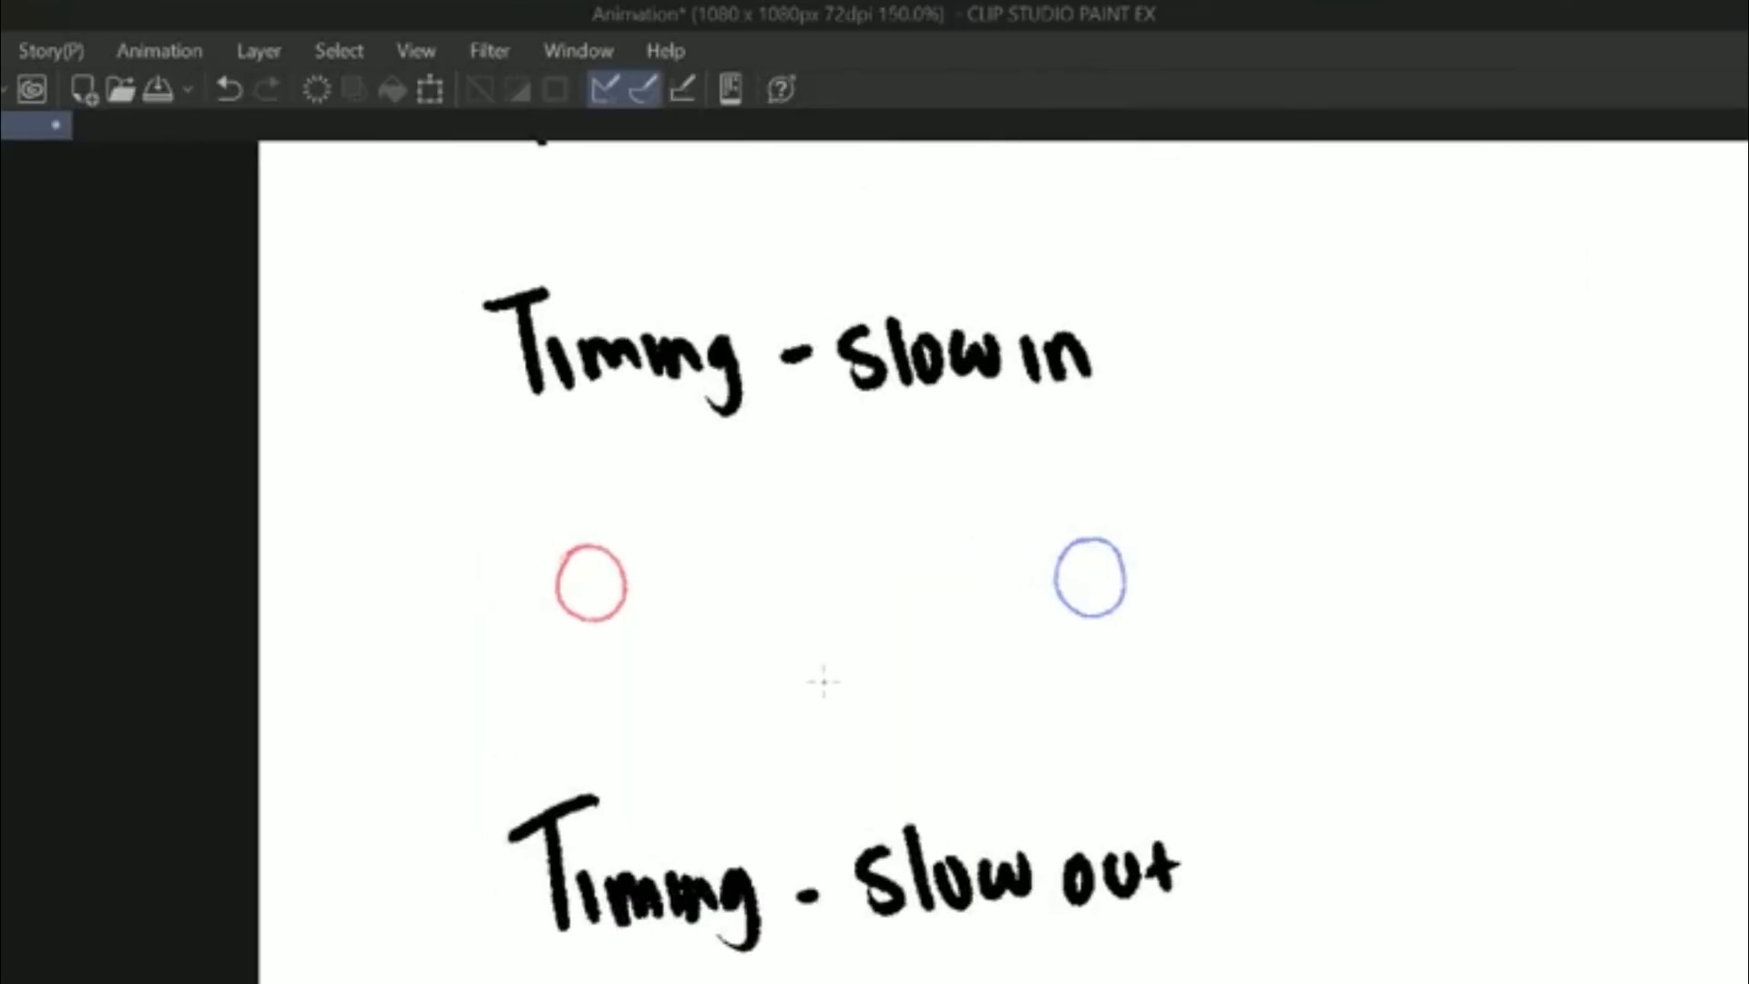
scroll(647, 578, up, 1)
scroll(702, 625, down, 1)
scroll(628, 593, up, 1)
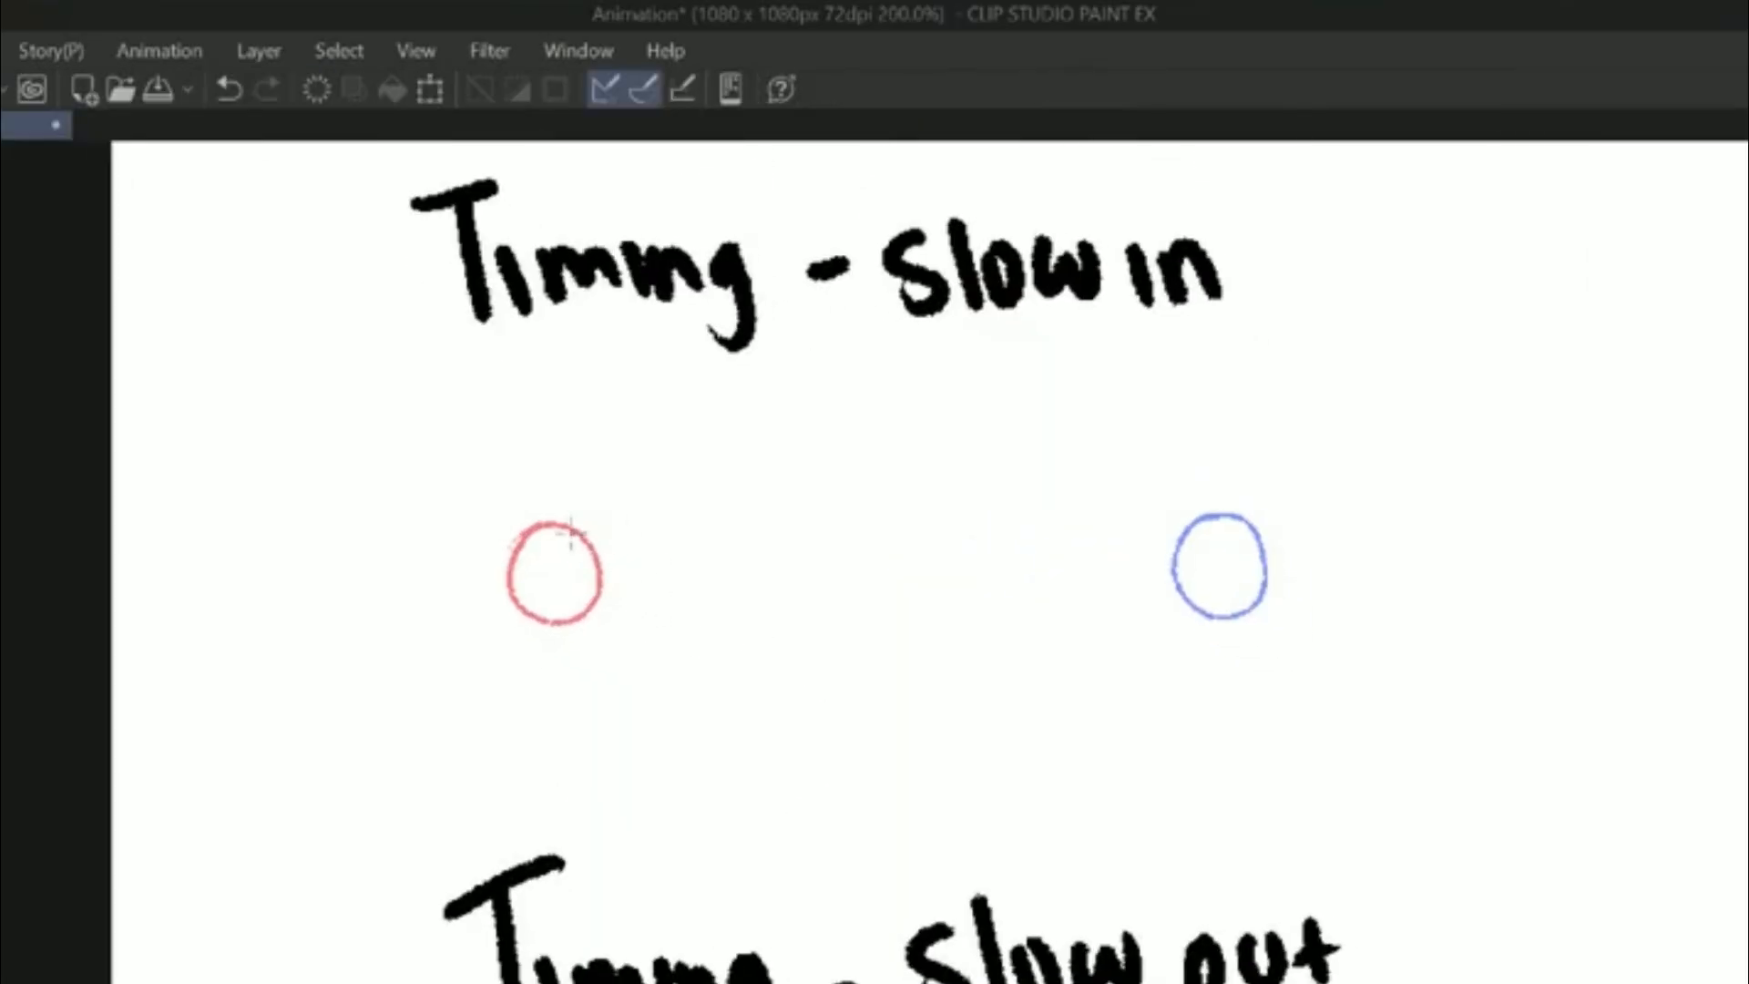
mouse_move(572, 525)
mouse_down()
mouse_move(536, 558)
mouse_move(542, 606)
mouse_move(576, 629)
mouse_move(612, 601)
mouse_move(615, 556)
mouse_move(586, 521)
mouse_move(538, 541)
mouse_move(527, 574)
mouse_move(552, 614)
mouse_move(592, 622)
mouse_move(619, 589)
mouse_move(611, 545)
mouse_move(574, 522)
mouse_up()
key(ctrl+z)
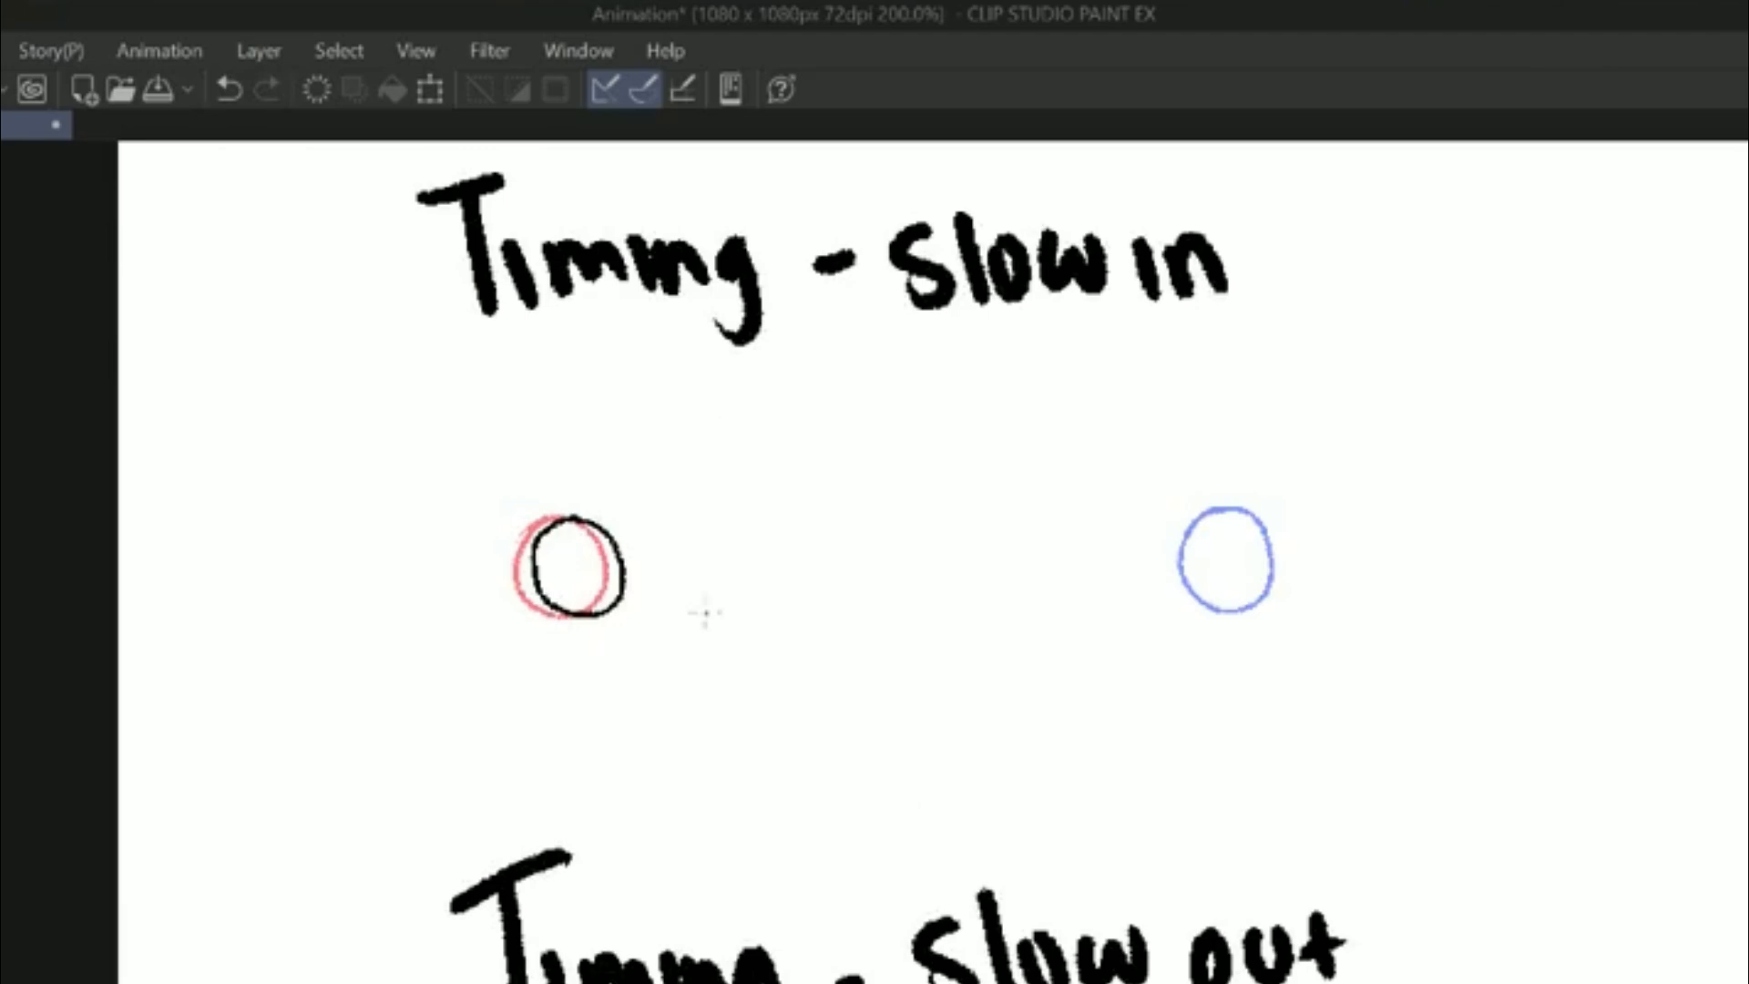
Add an in-between cel at frame 5 and draw a circle overlapping the frame 3 circle, shifted slightly right.
key(ctrl+z)
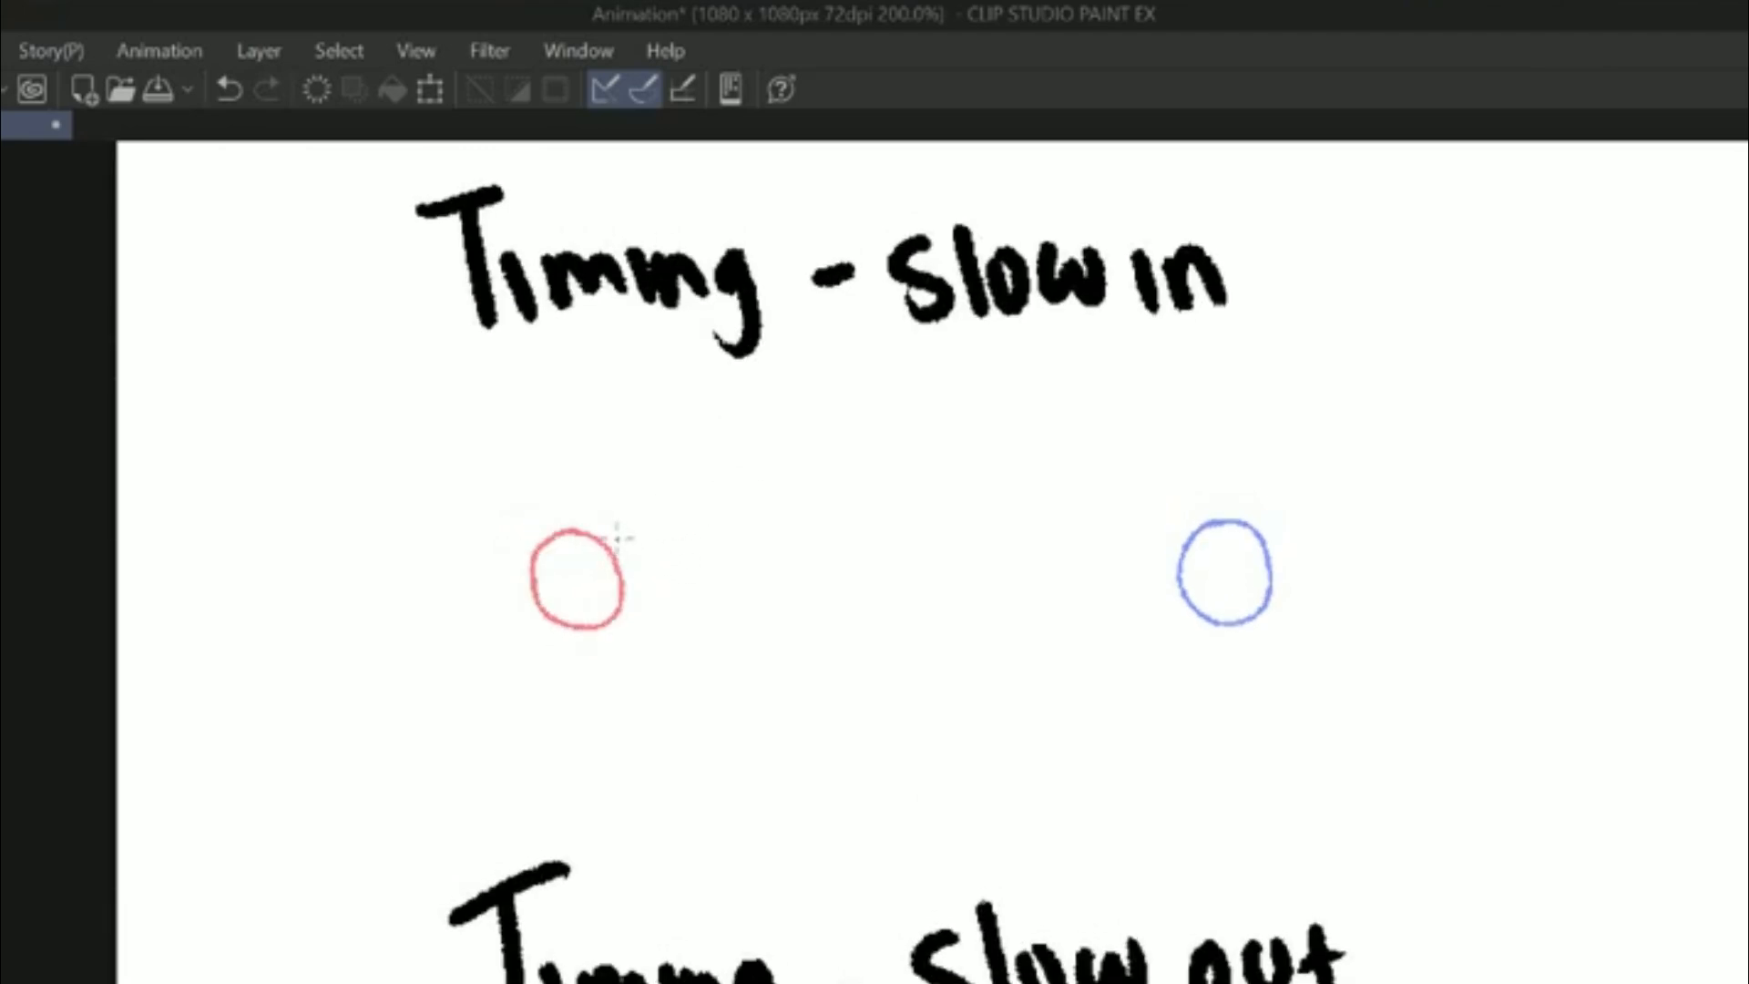
mouse_move(608, 530)
mouse_down()
mouse_move(576, 594)
mouse_move(598, 586)
mouse_up()
key(ctrl+z)
mouse_move(591, 530)
mouse_down()
mouse_move(563, 552)
mouse_move(563, 598)
mouse_move(588, 629)
mouse_move(638, 624)
mouse_move(654, 582)
mouse_move(625, 529)
mouse_move(583, 533)
mouse_up()
key(ctrl+minus)
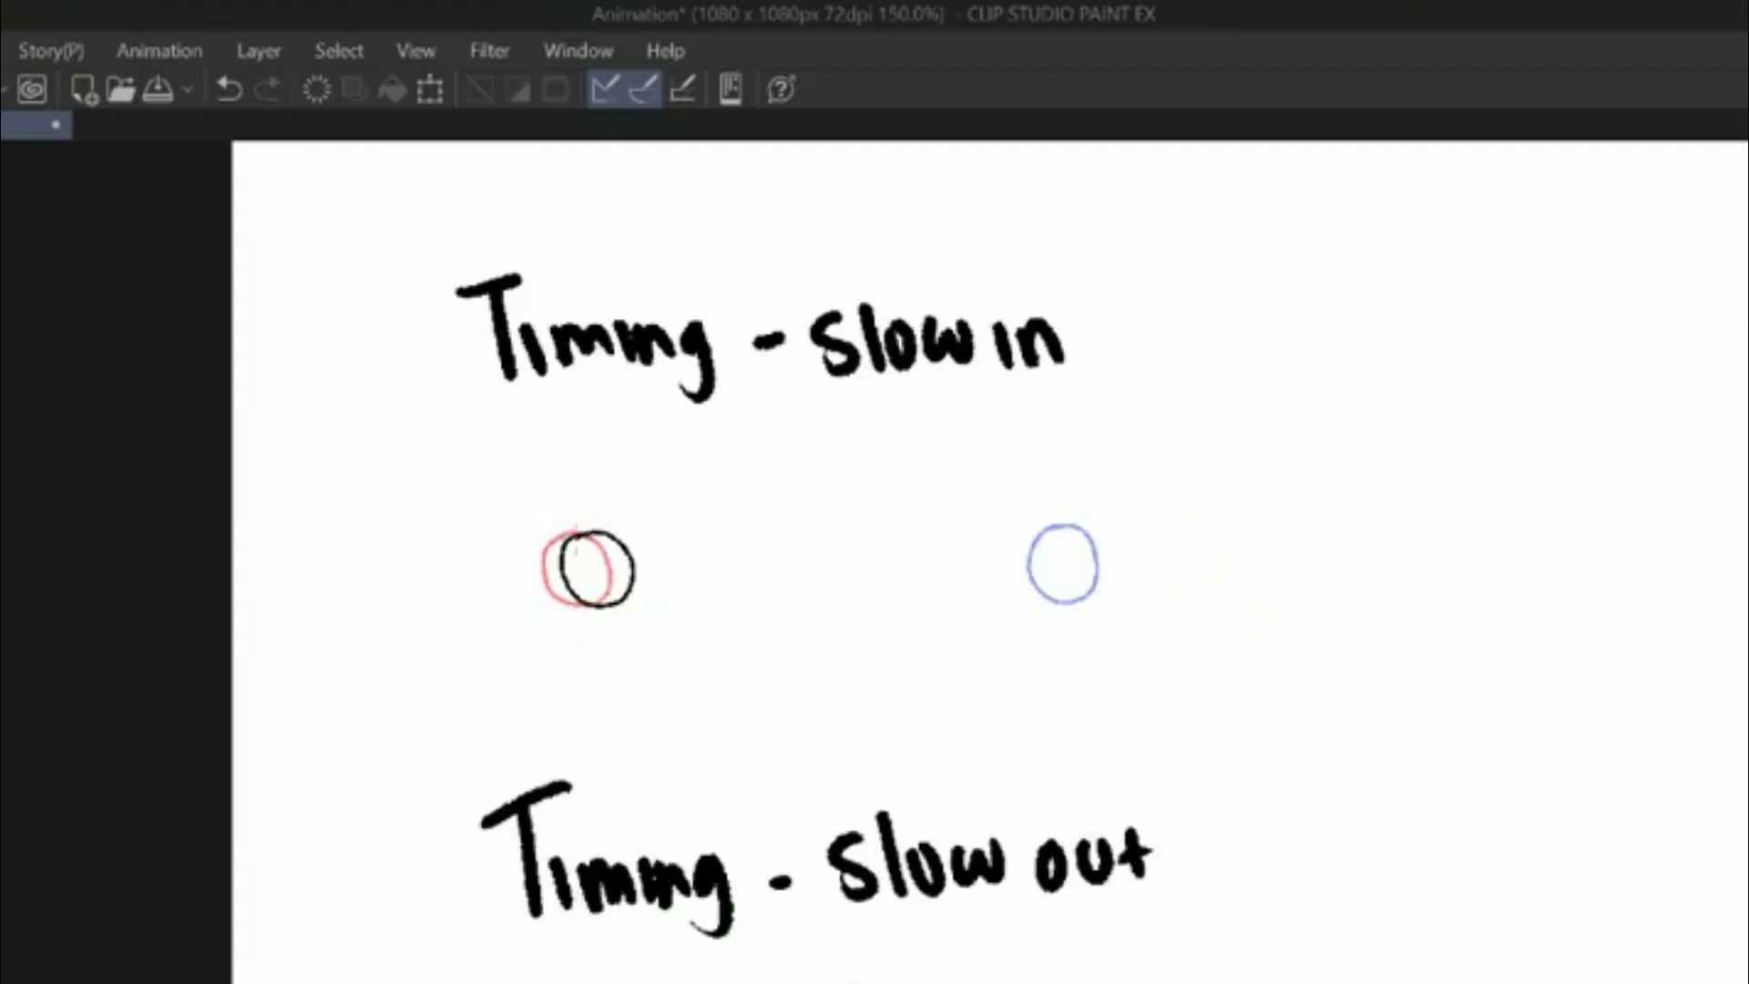
Step back and forth through the opening frames to examine the circle's motion across the in-between cels.
key(Tab)
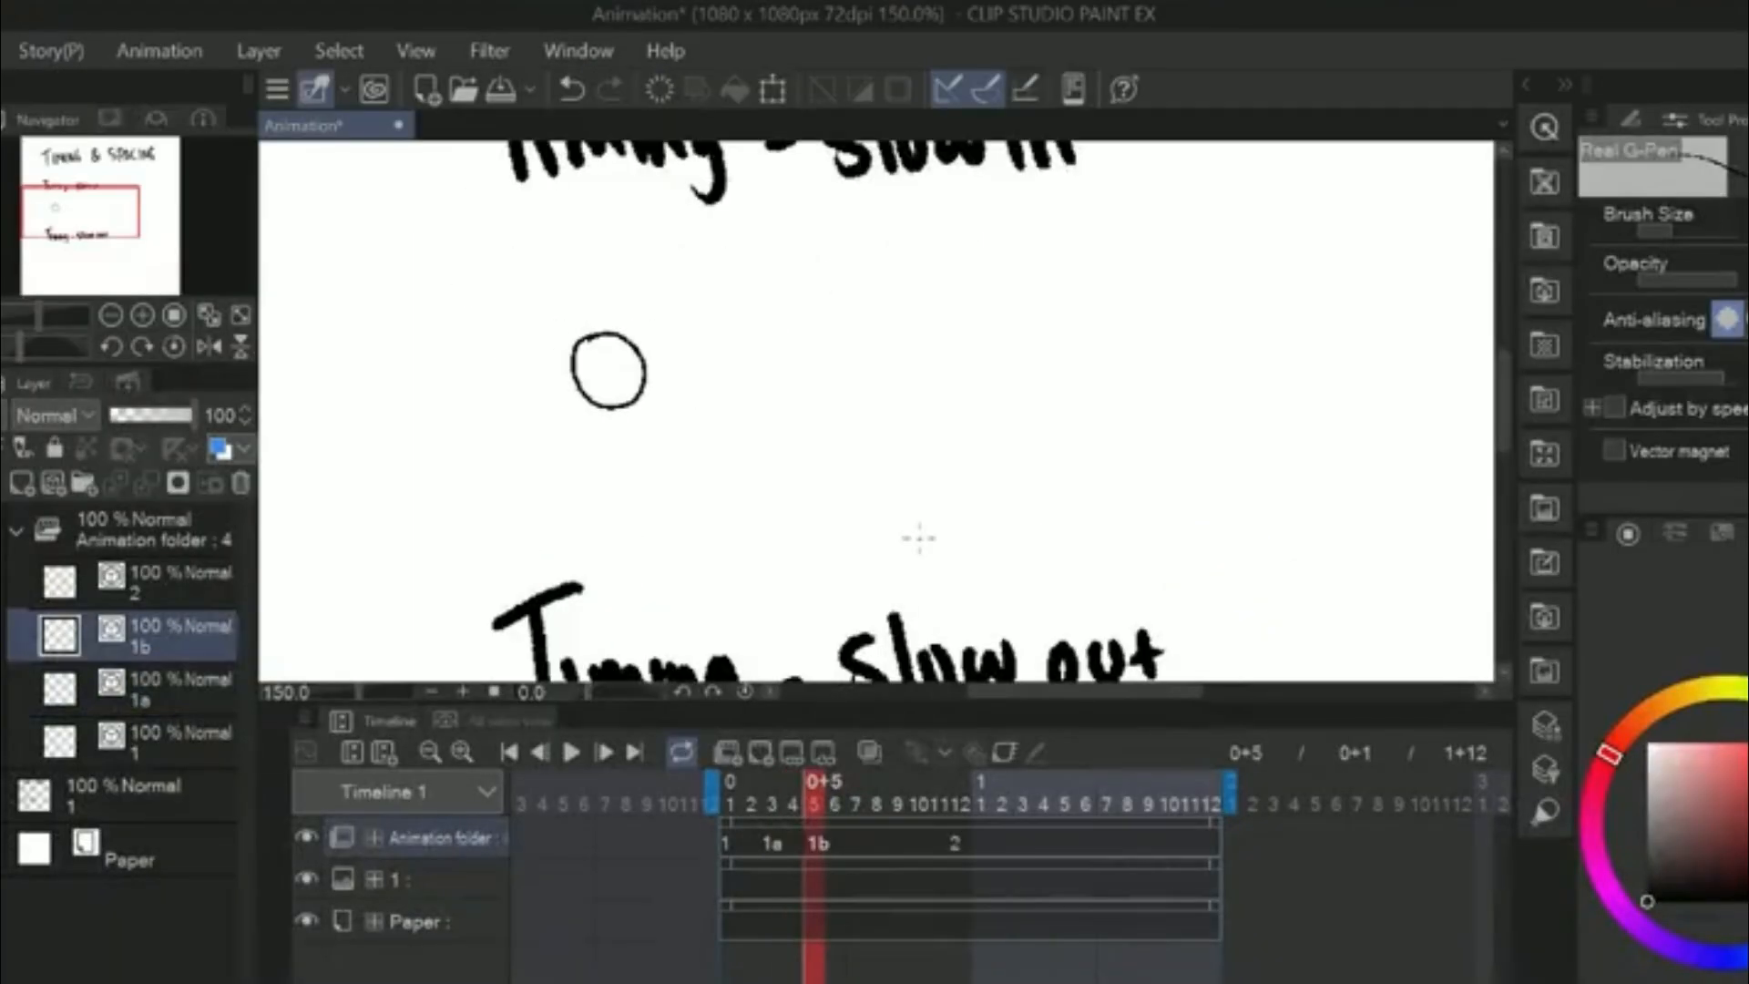
key(Left)
key(Left)
key(Left)
key(Right)
key(Right)
key(Right)
key(Right)
key(Right)
key(Left)
key(Left)
key(Left)
key(Left)
key(Left)
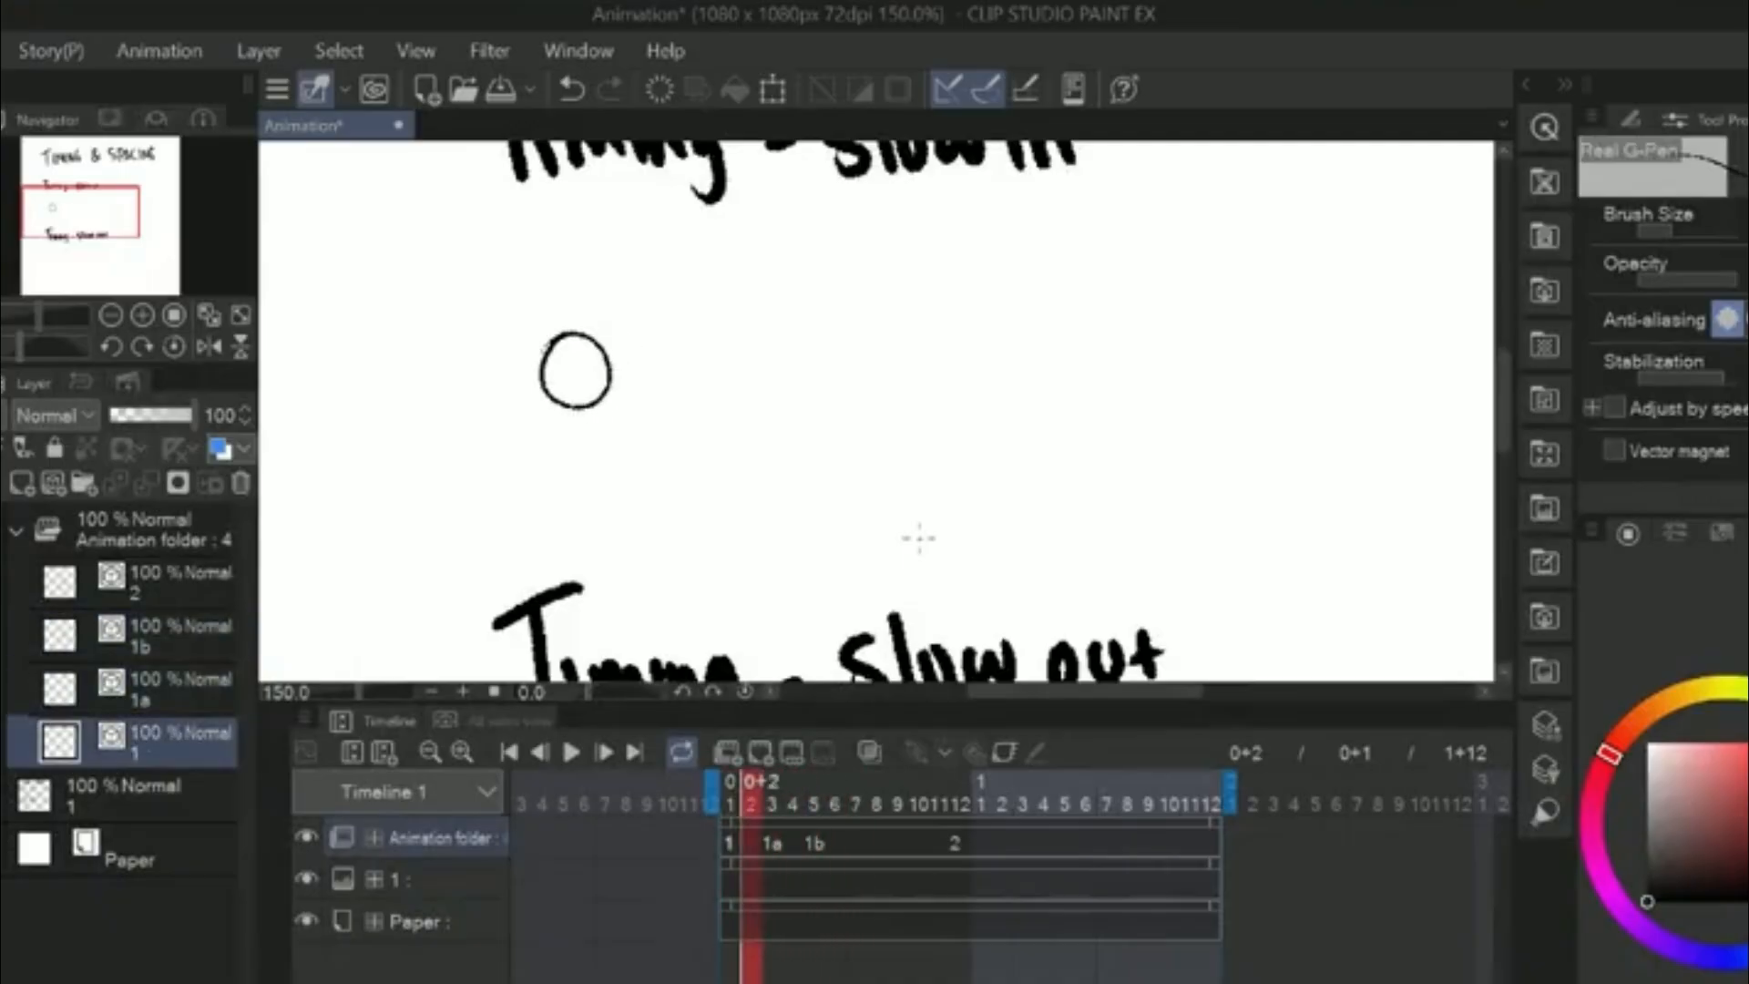
key(Right)
key(Right)
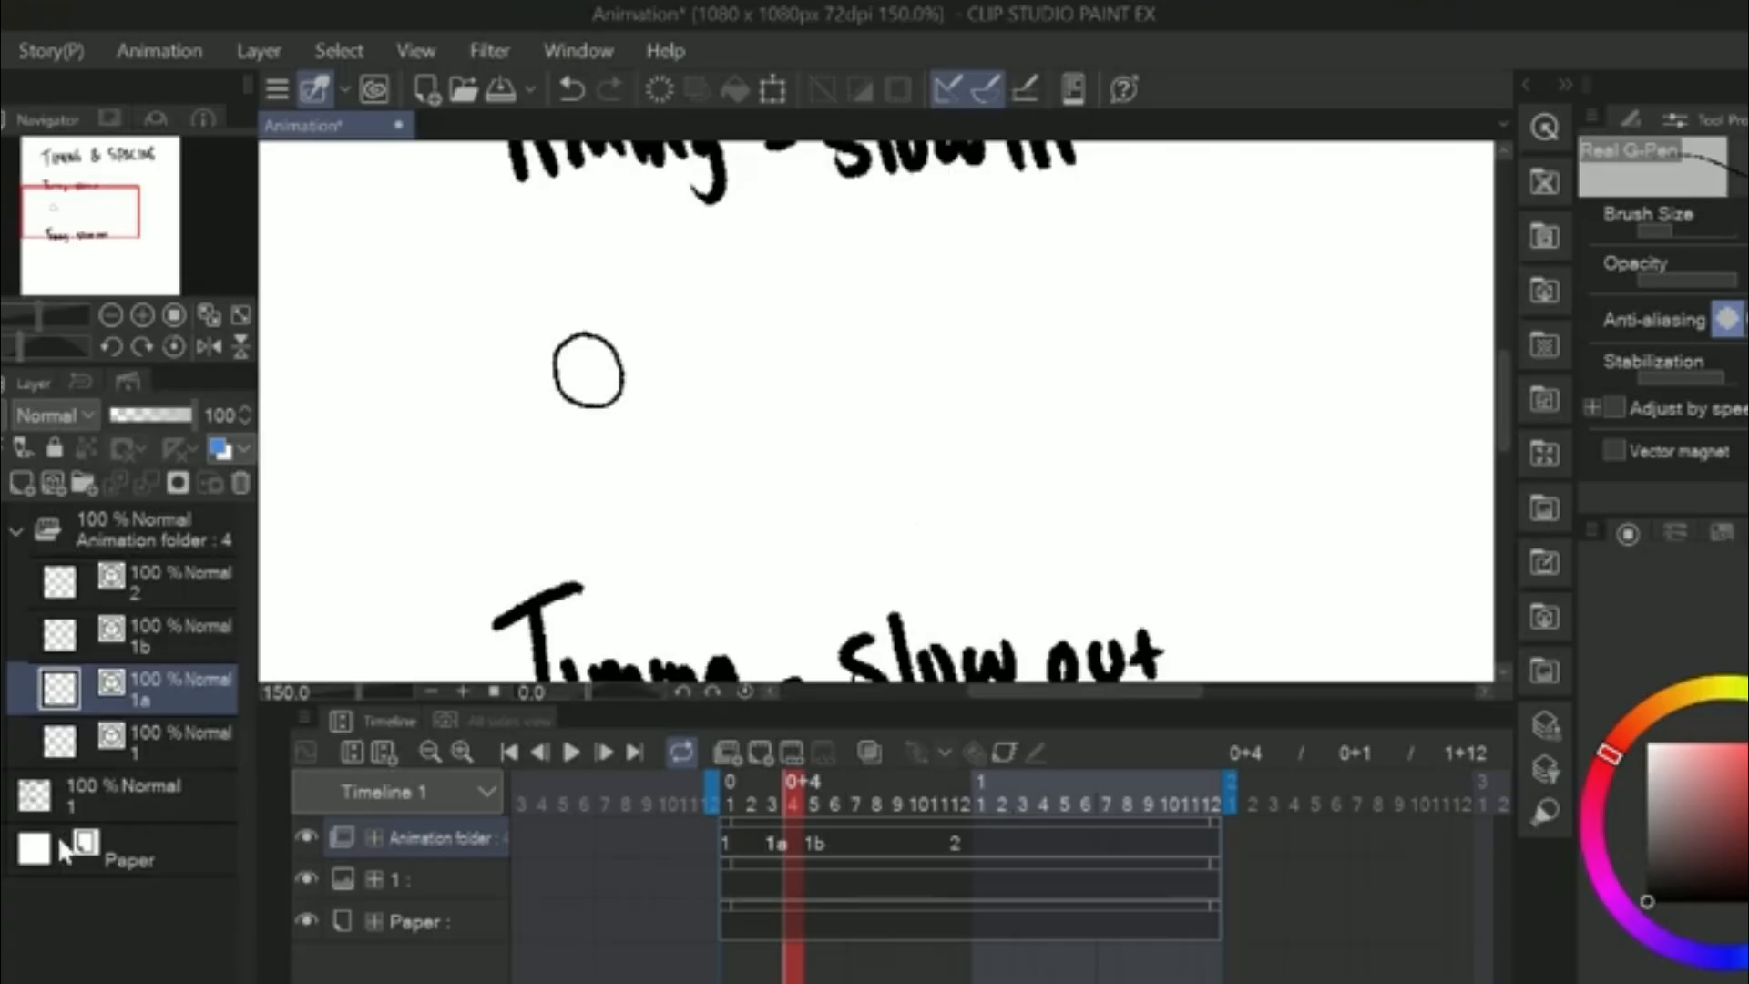
Delete all four hand-drawn circle cels from the animation folder.
click(155, 575)
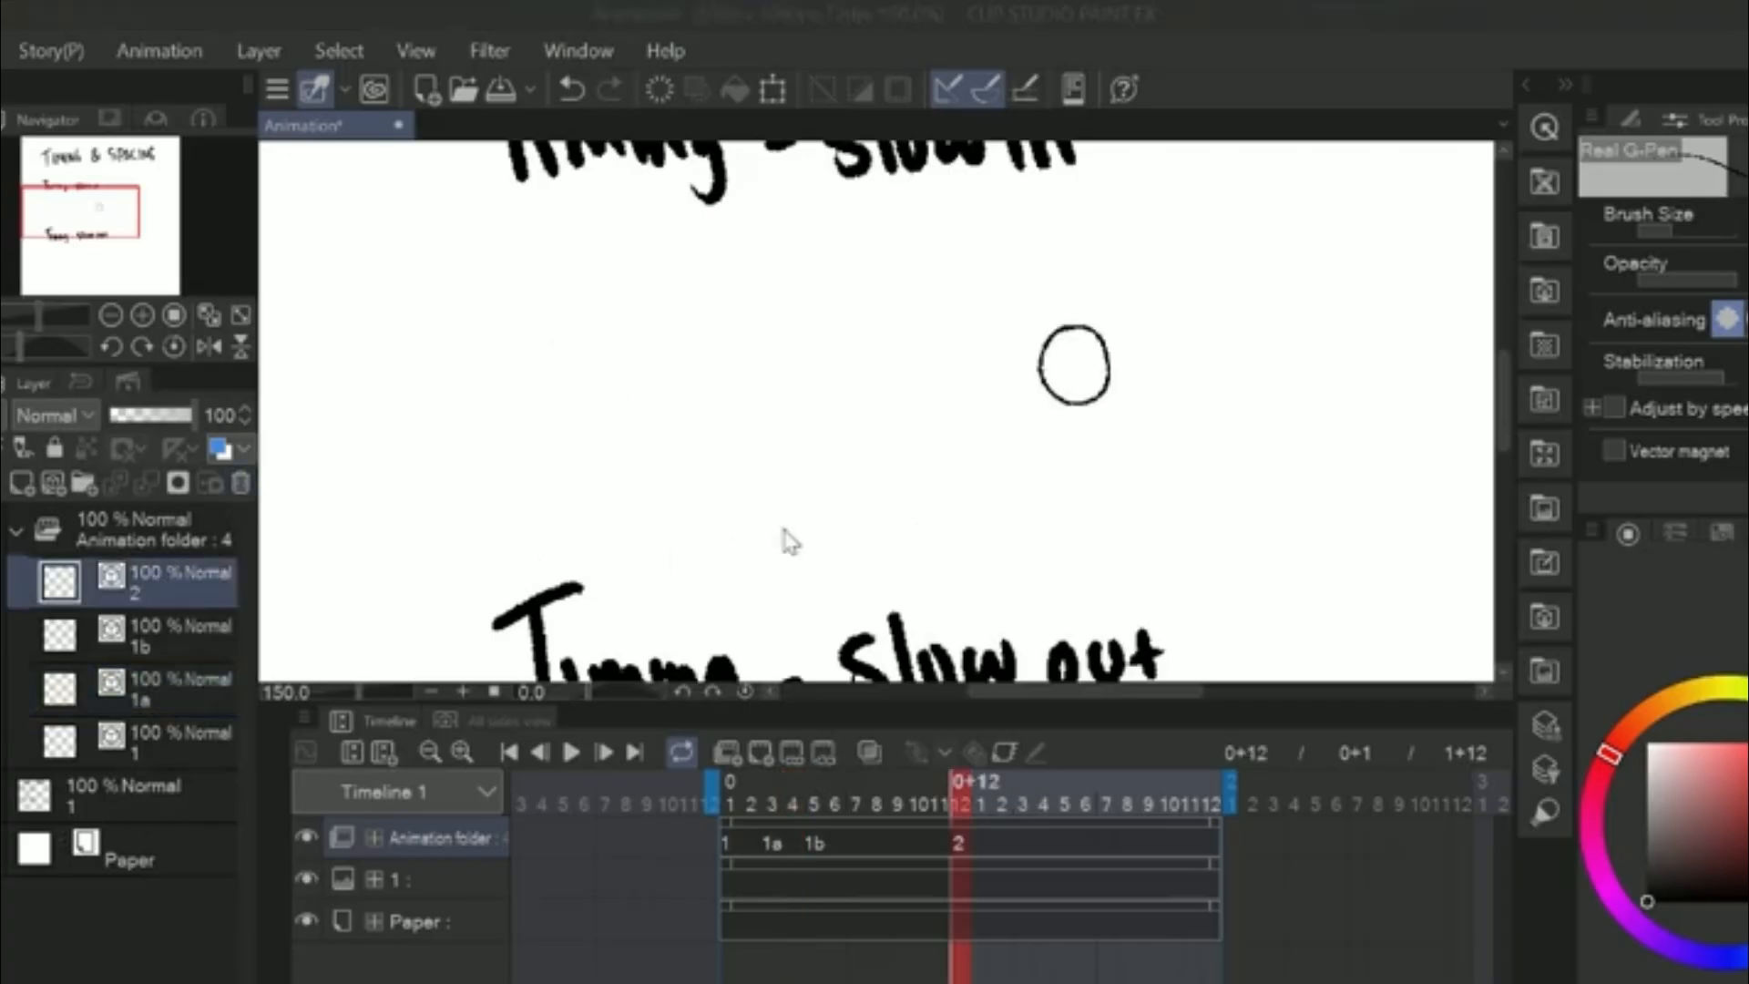
click(241, 483)
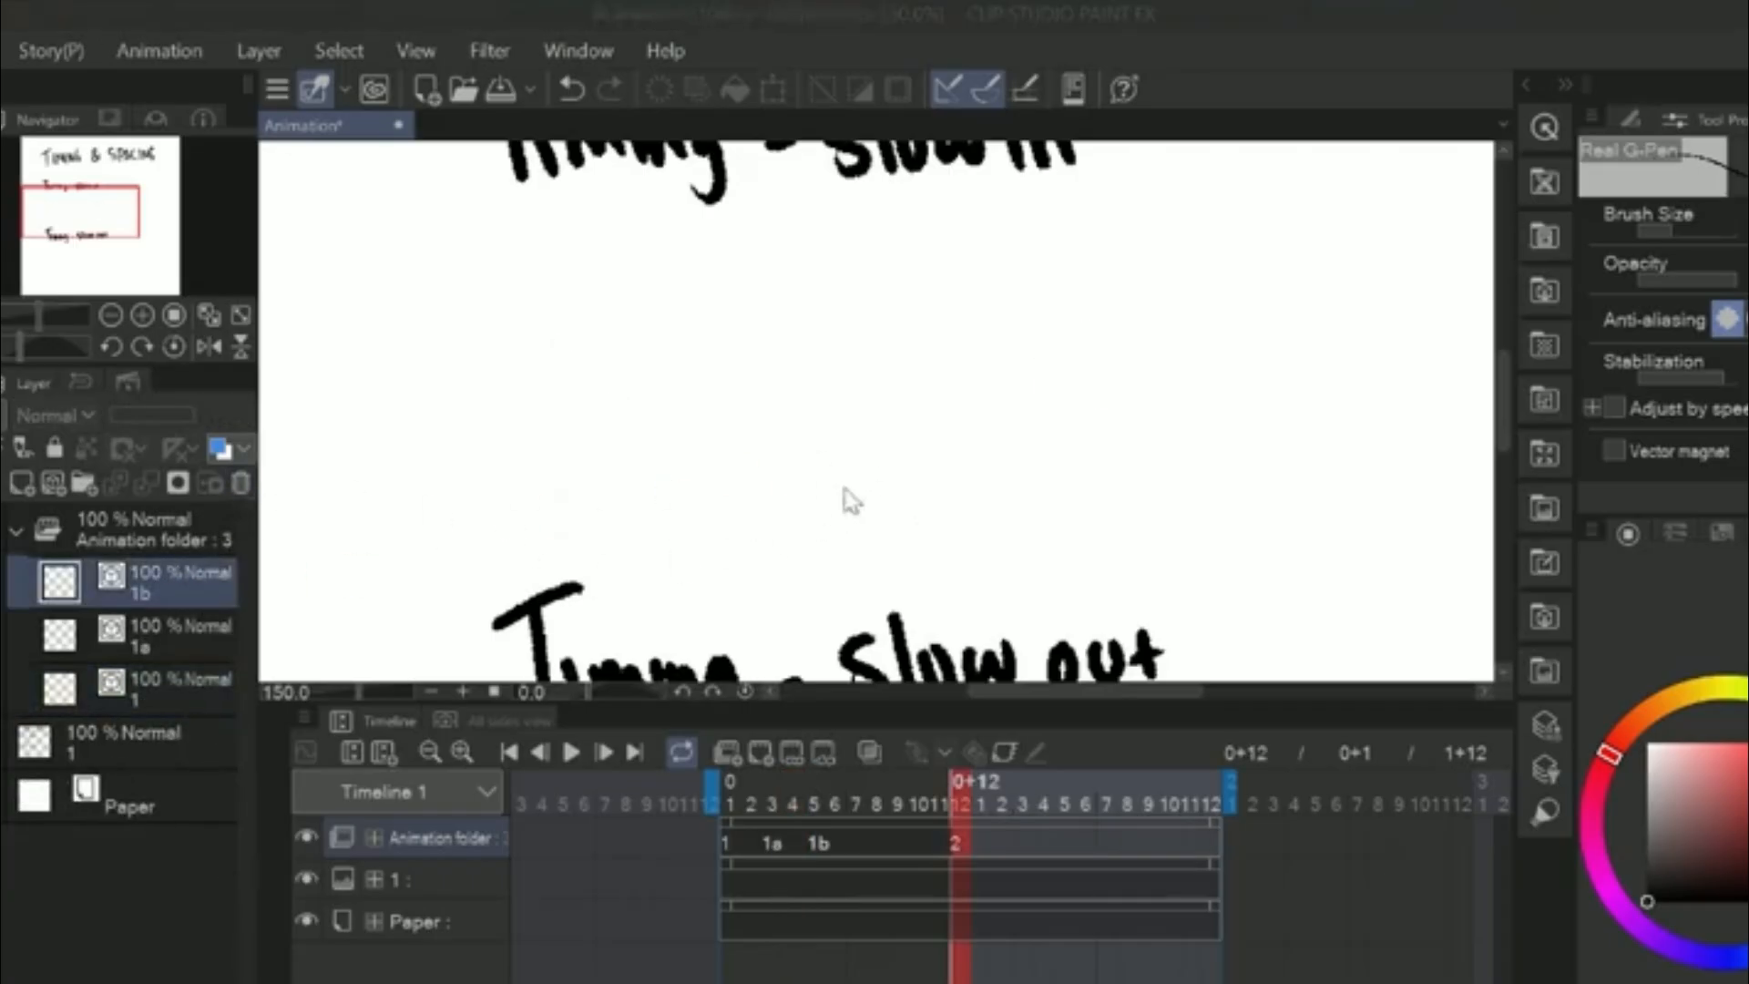
click(239, 483)
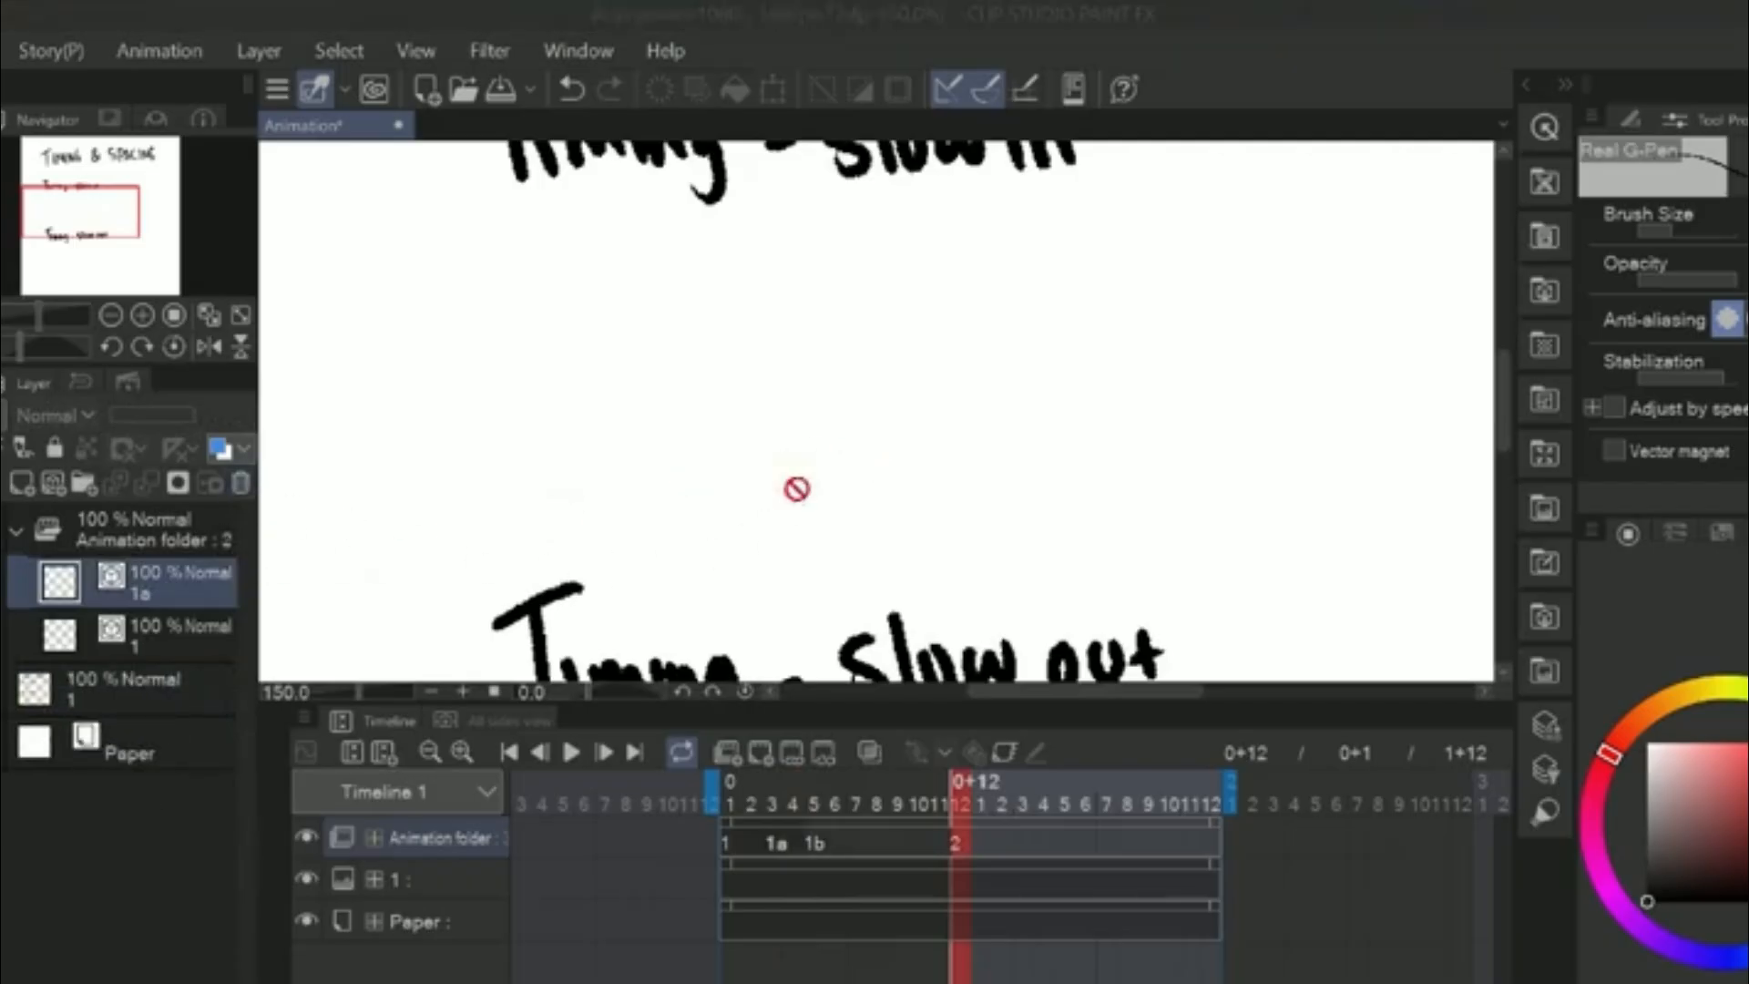
click(240, 483)
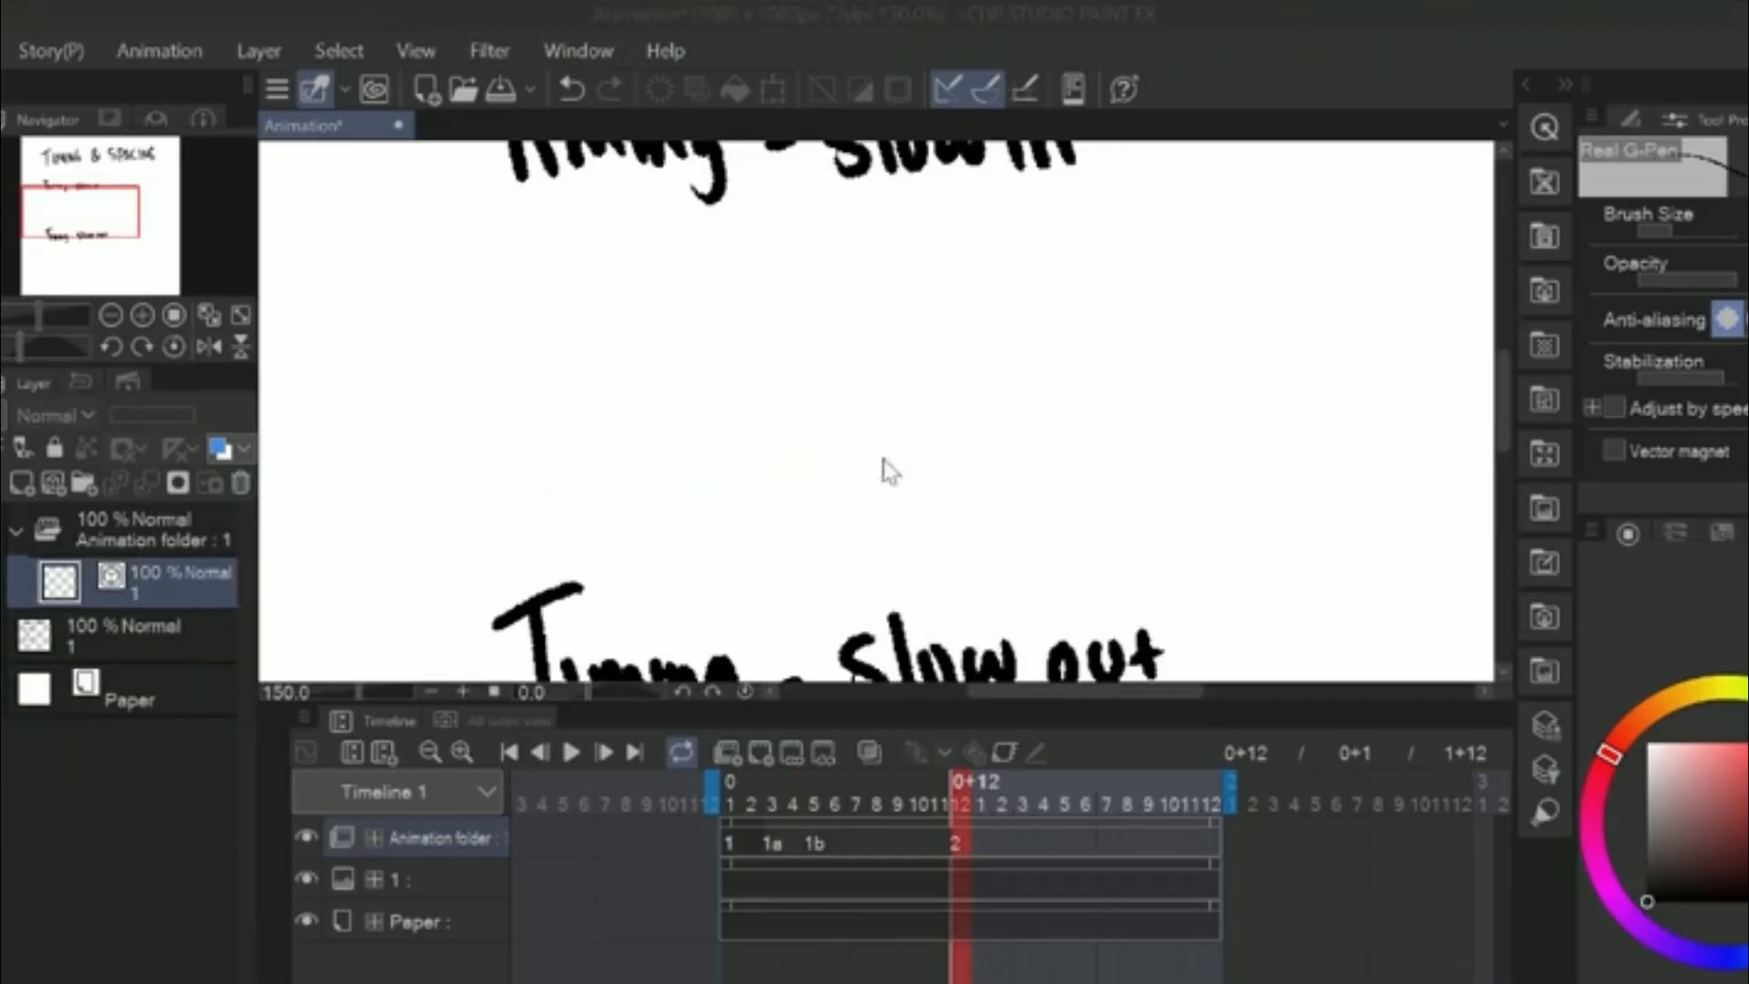
click(241, 483)
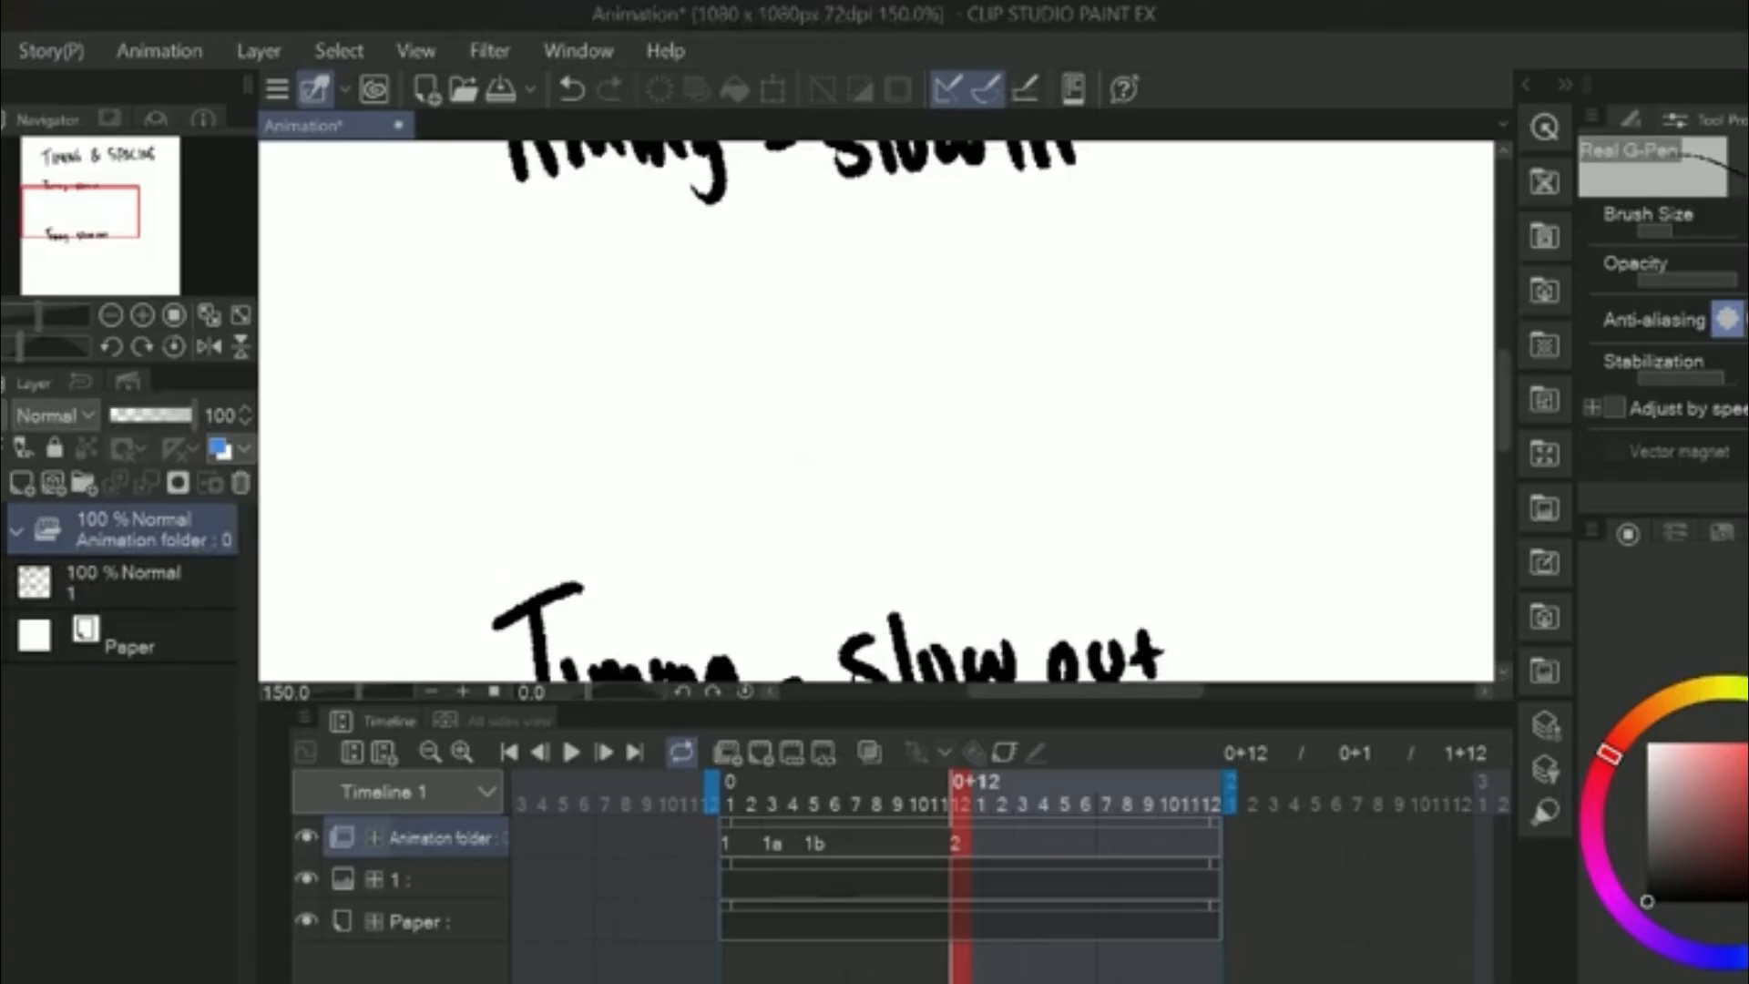
Switch the drawing tool to the Ellipse figure tool.
key(u)
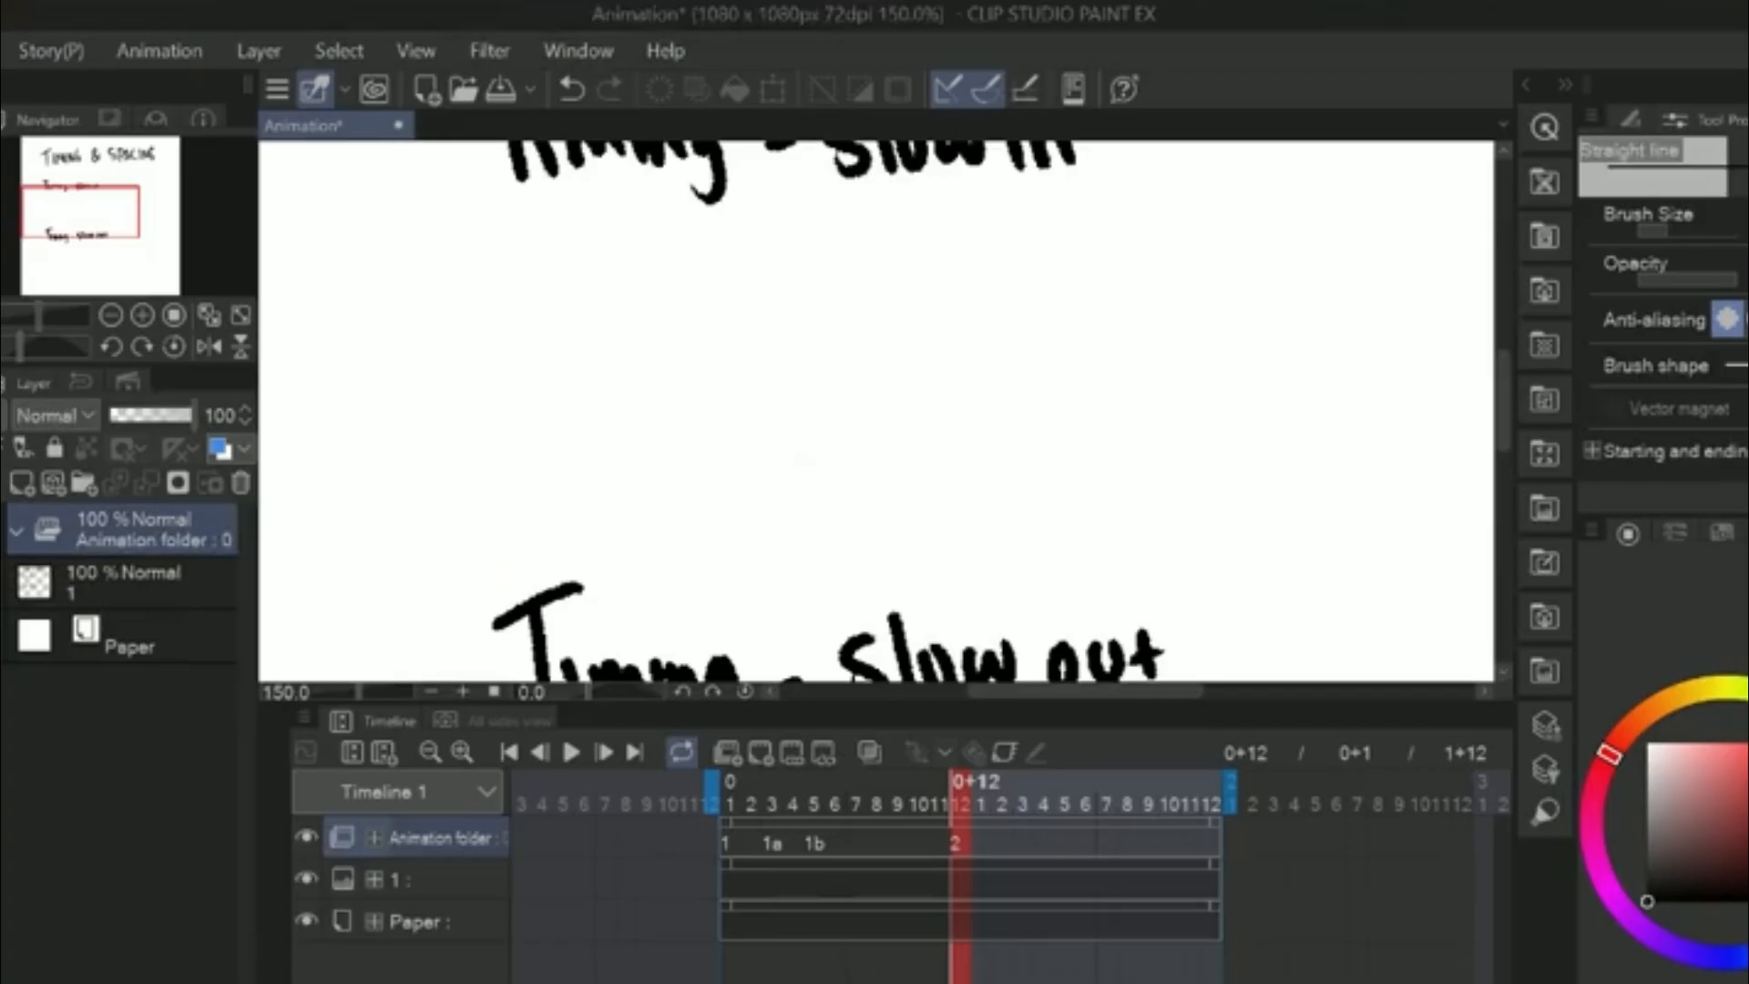
click(1627, 114)
click(1695, 461)
click(1742, 128)
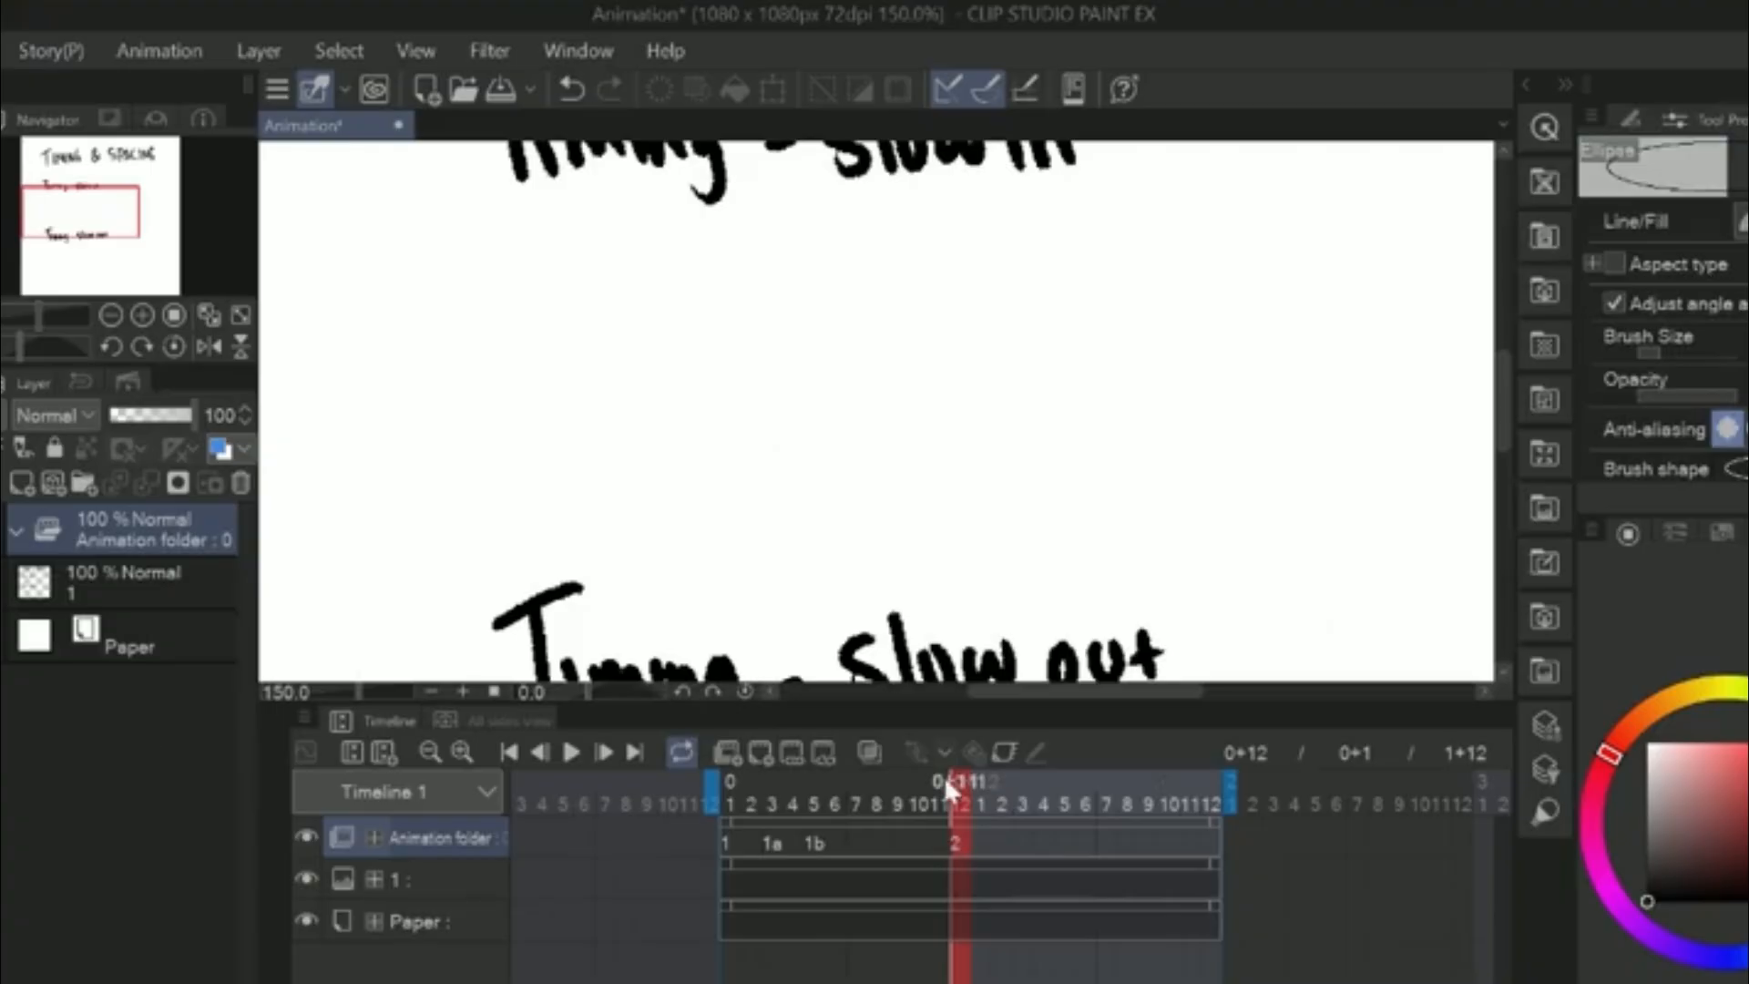
Clear all leftover cel entries from the animation folder's track and return to frame 1.
drag(999, 859, 610, 843)
key(Delete)
click(740, 843)
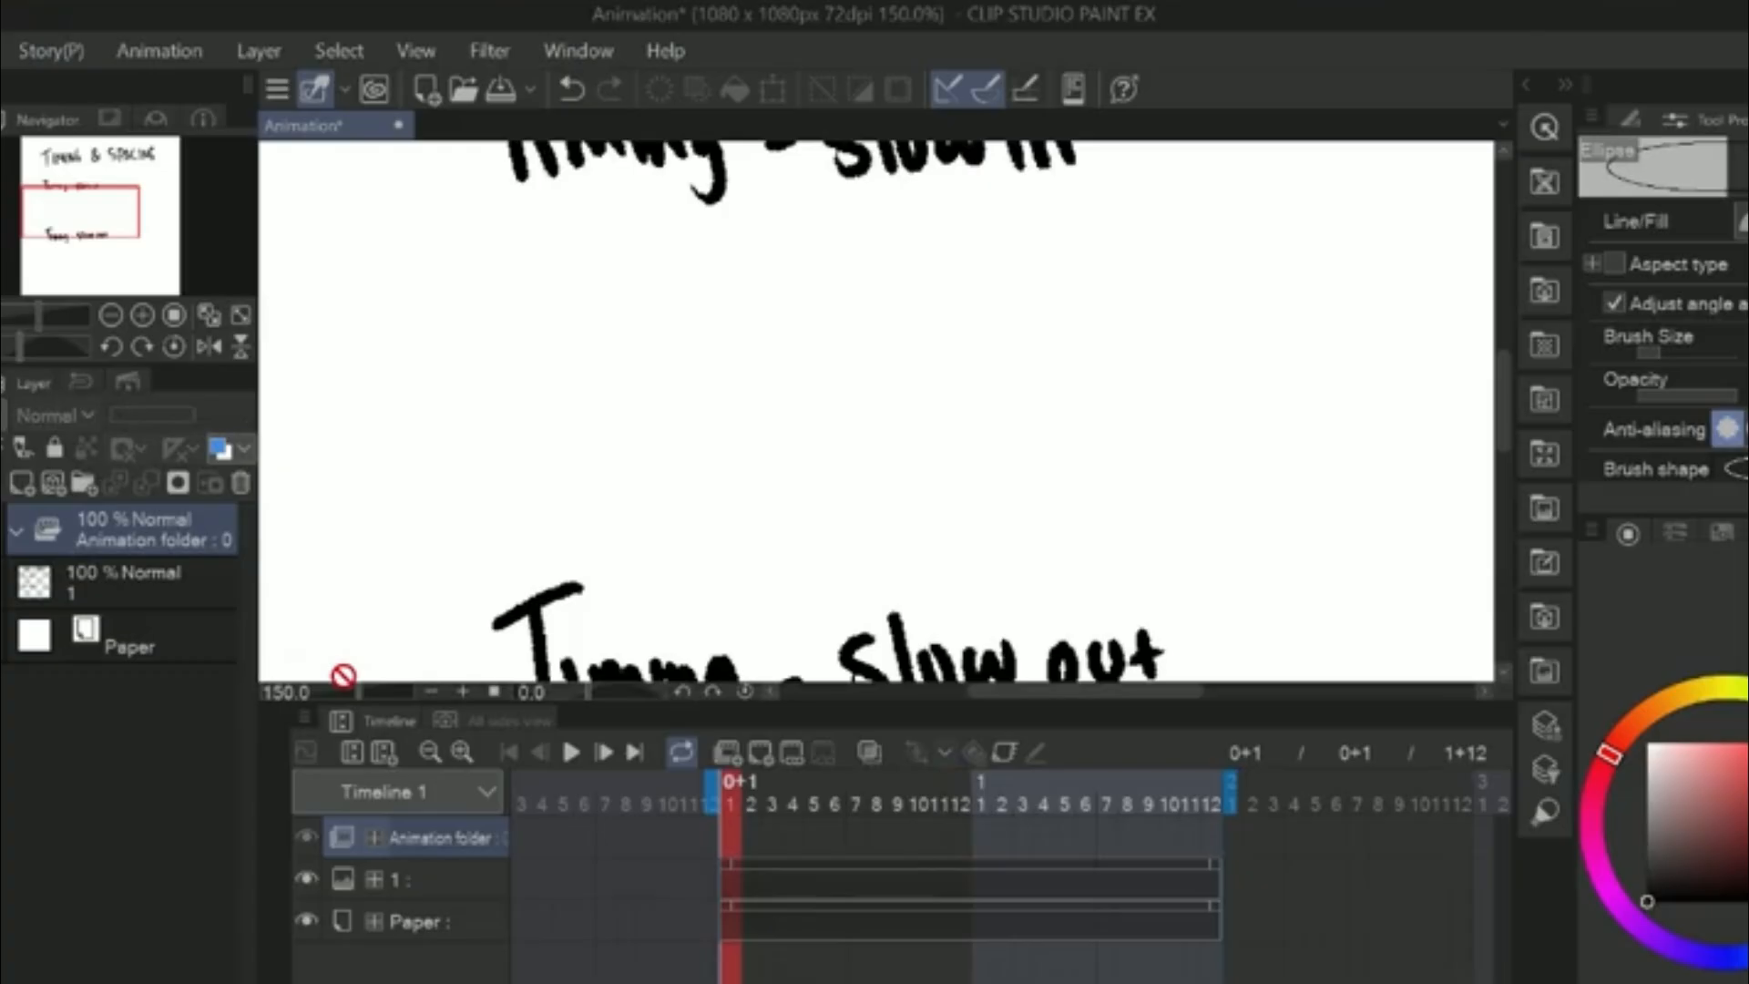
Add a new vector cel at frame 1 of the animation folder.
key(alt+n)
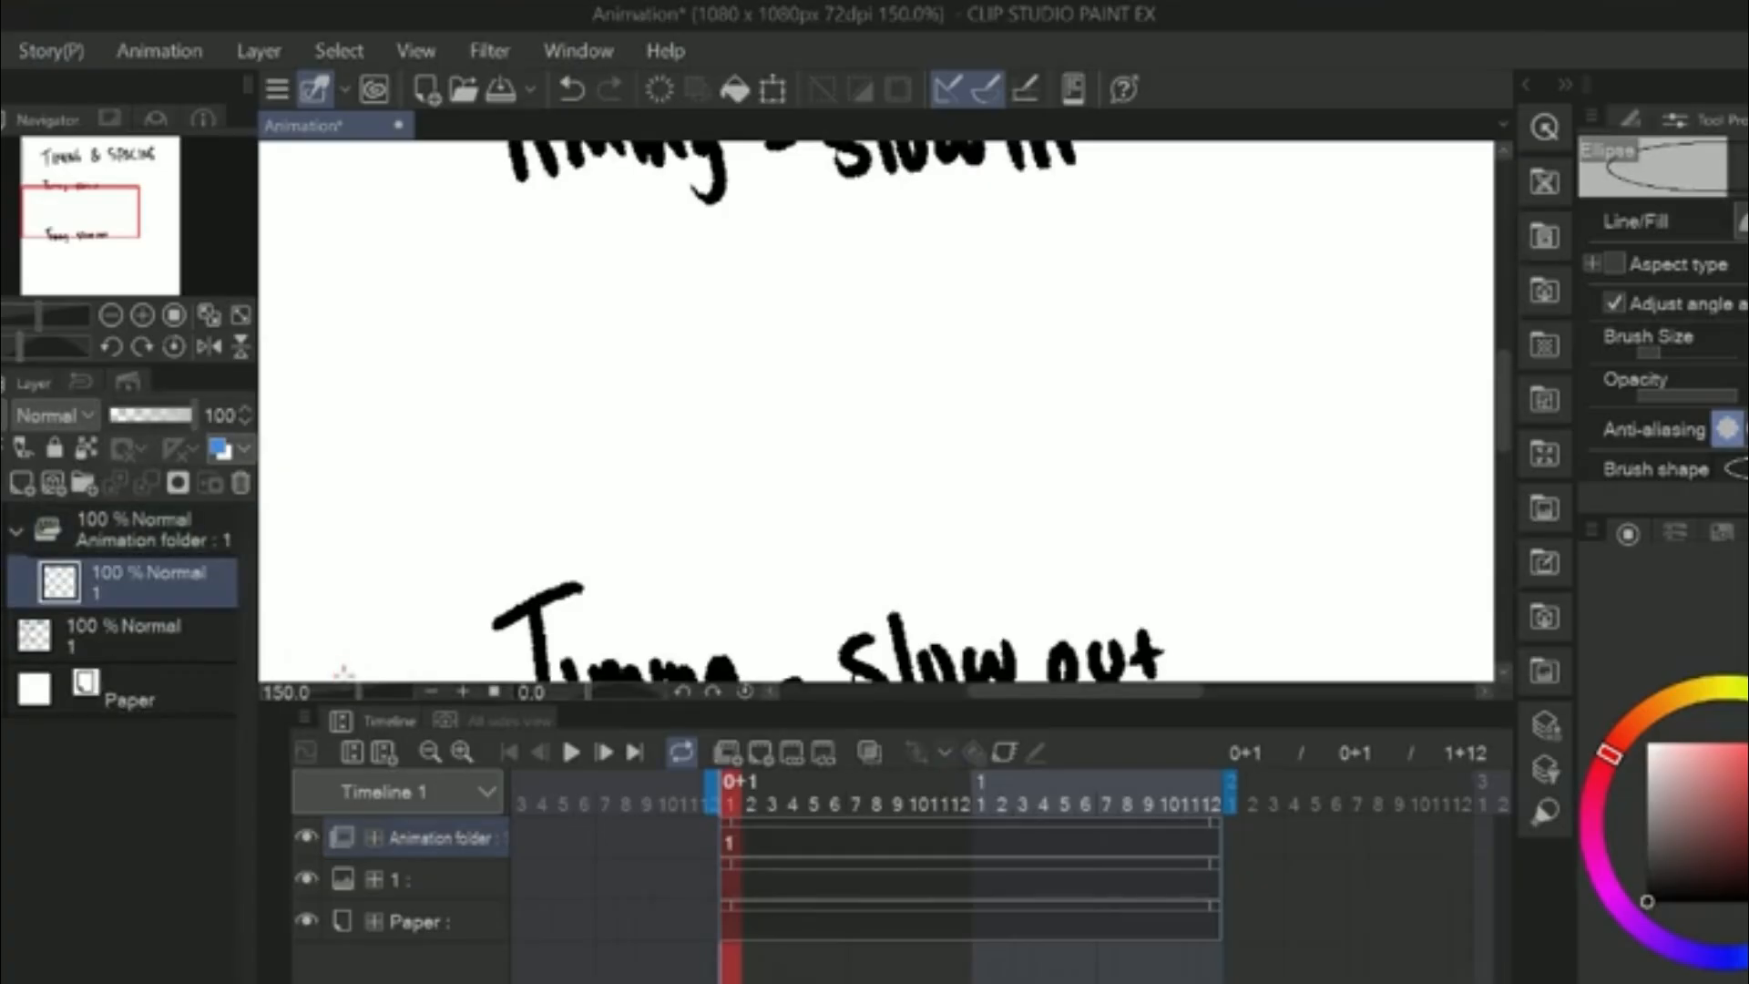
key(ctrl+z)
click(52, 483)
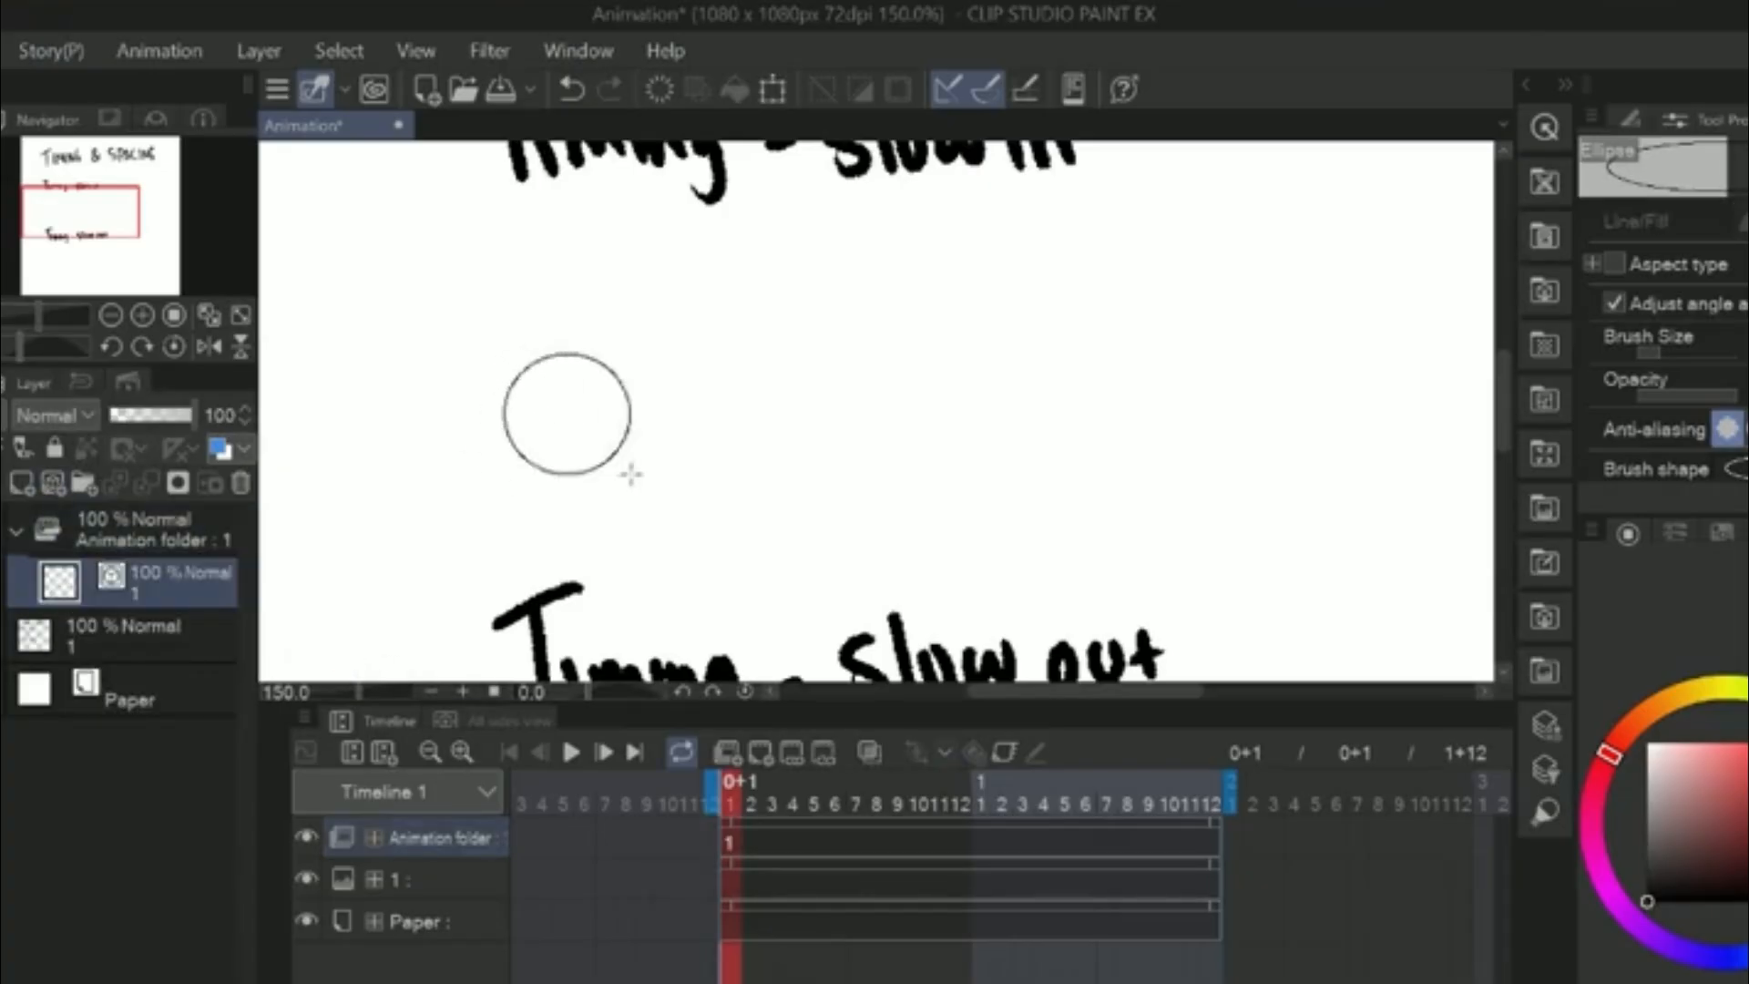
Draw a small clean circle with the Ellipse tool between the slow-in and slow-out labels, near the canvas's left side.
key(ctrl+z)
drag(547, 371, 616, 441)
scroll(617, 442, down, 1)
scroll(733, 483, up, 1)
drag(730, 478, 794, 470)
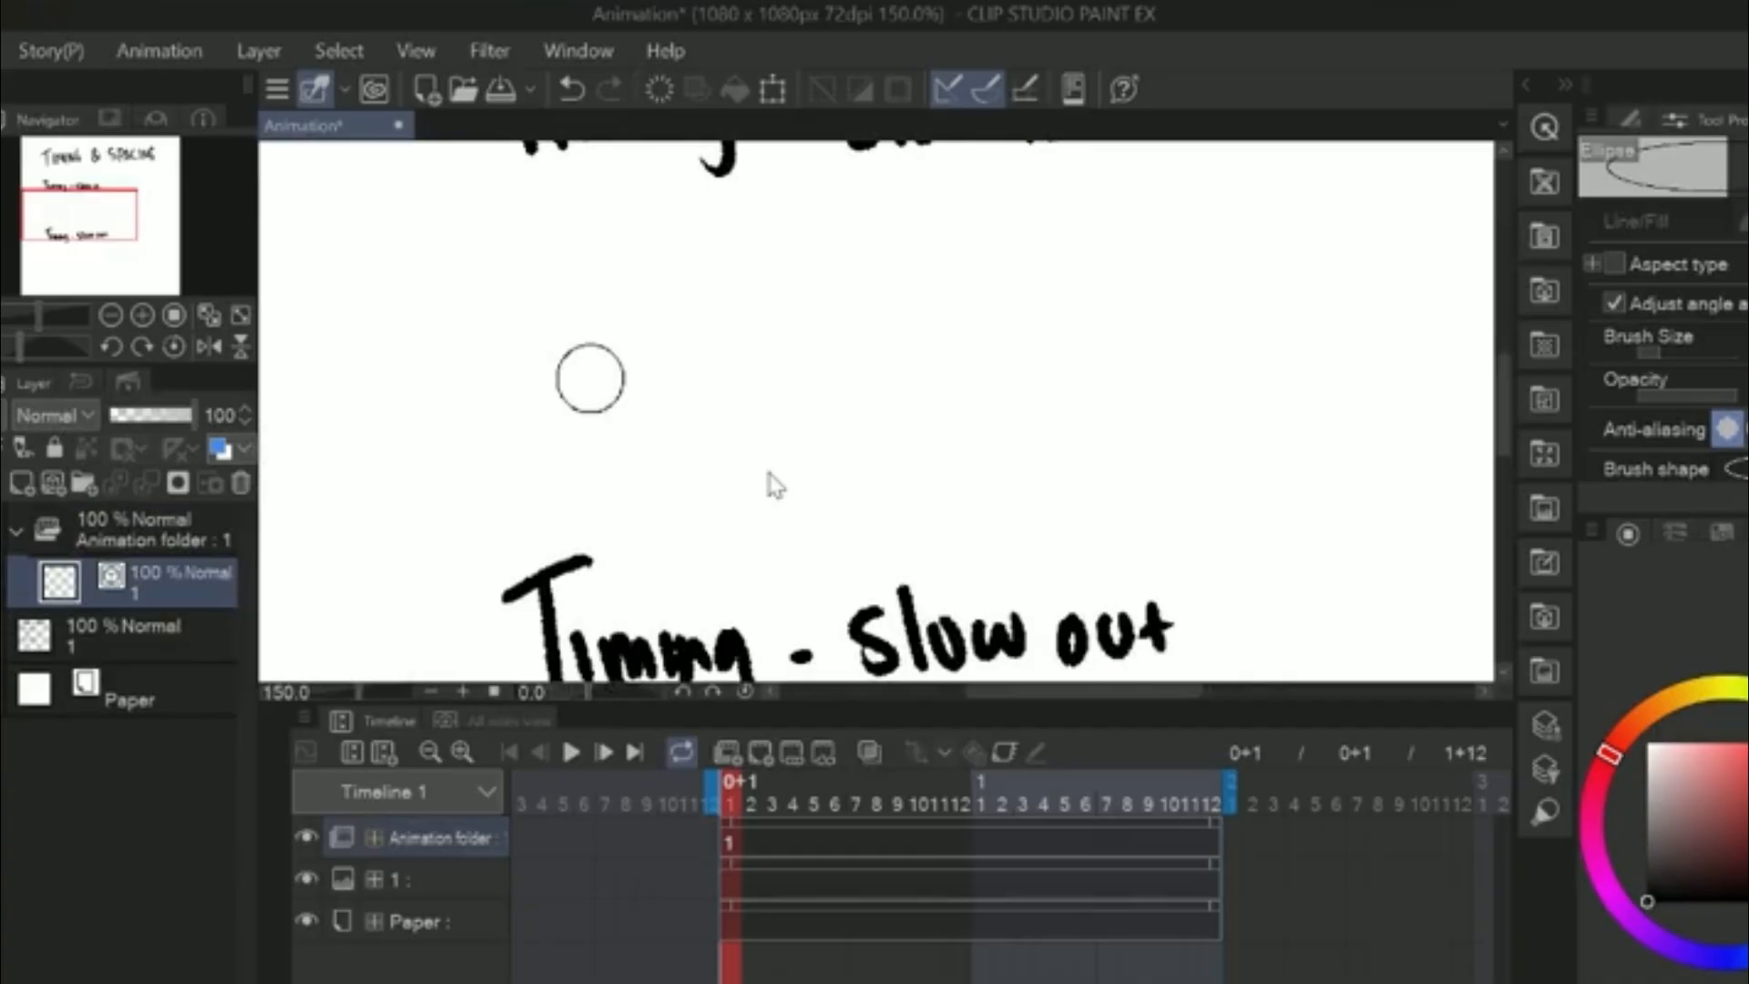
Duplicate the circle cel to frame 2 and transform the copy straight right until it sits below the end of "slow in".
key(ctrl+shift+alt+n)
key(ctrl+t)
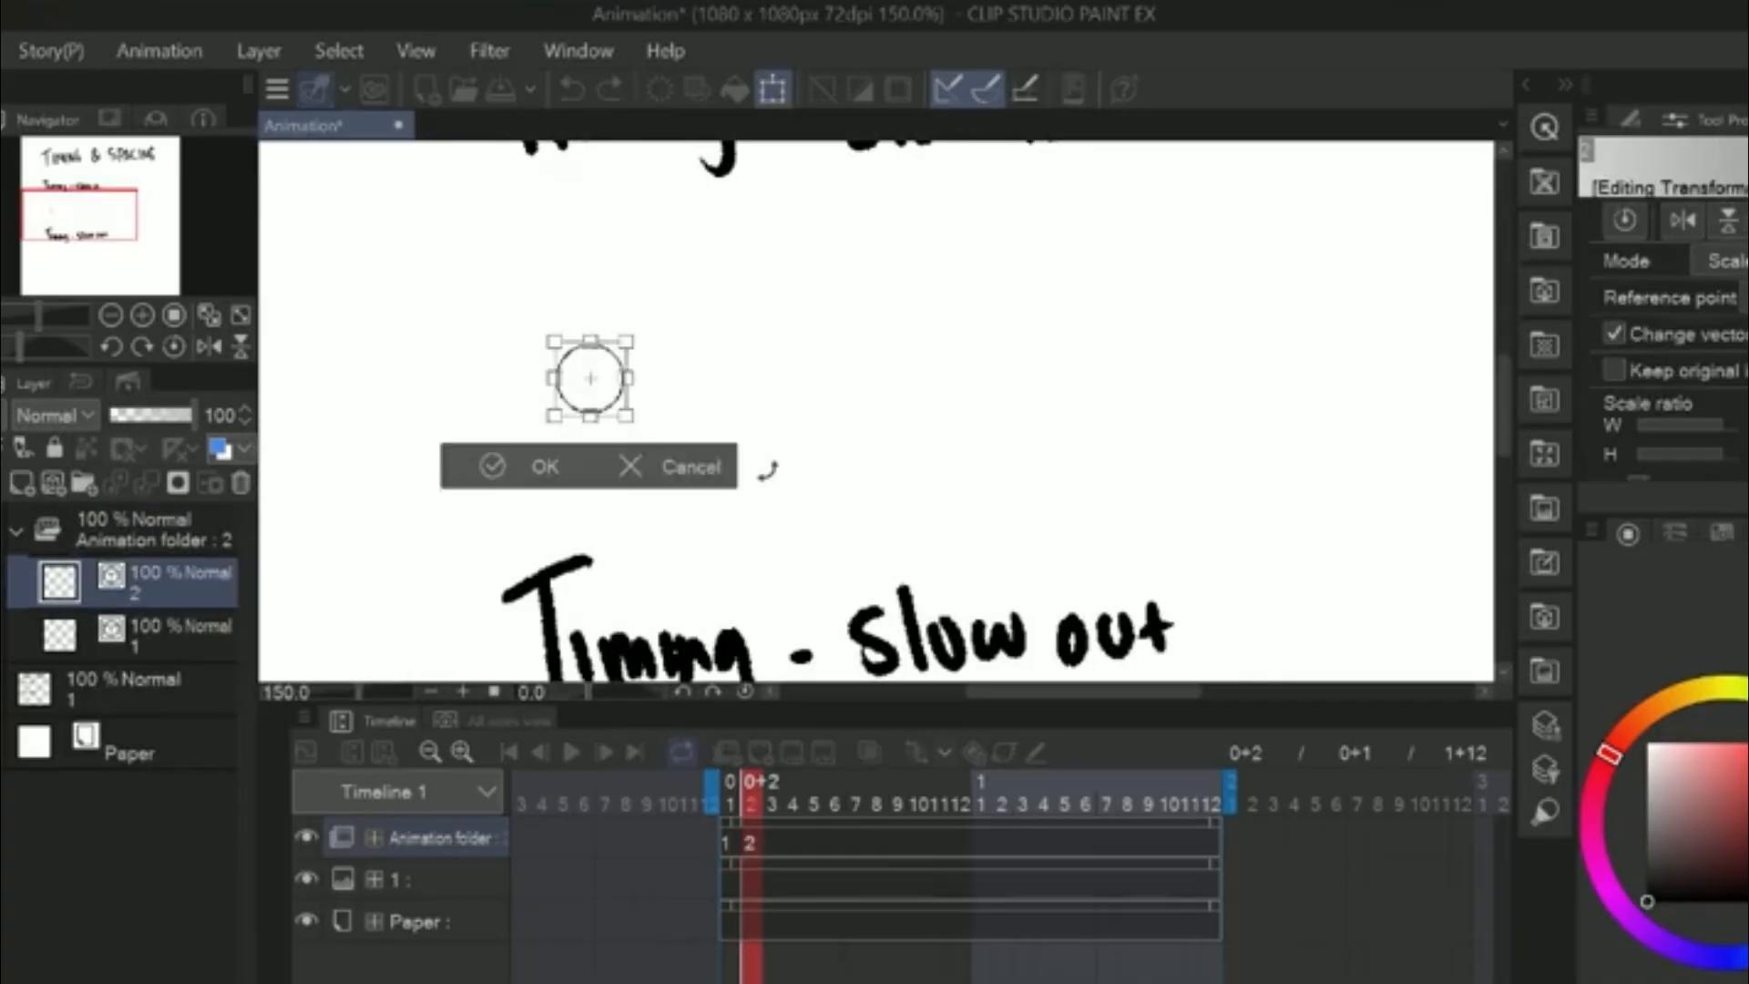
scroll(764, 471, down, 1)
scroll(765, 472, up, 1)
scroll(768, 471, down, 1)
key(Right)
key(Right)
key(Right)
key(Right)
key(Right)
key(Right)
key(Right)
key(Right)
key(Right)
key(Right)
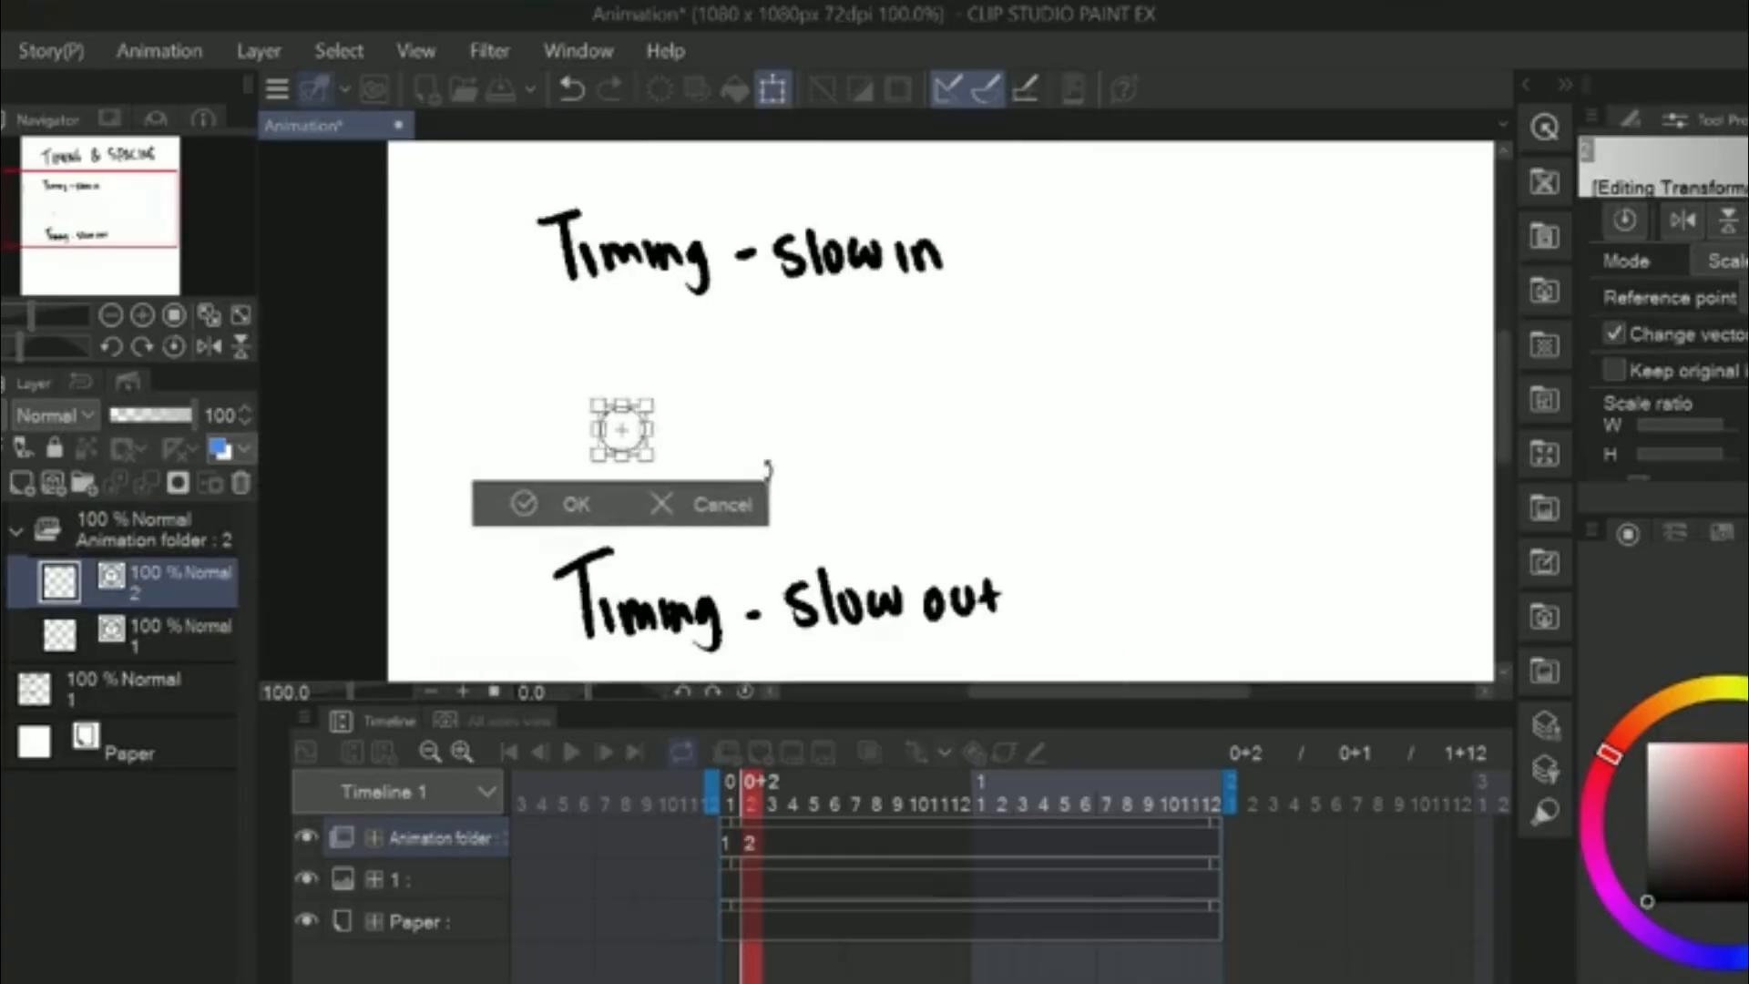
key(Right)
key(Right)
key(Right)
key(Right)
key(Right)
key(Right)
key(Right)
key(Right)
key(Right)
key(Right)
key(Right)
key(Right)
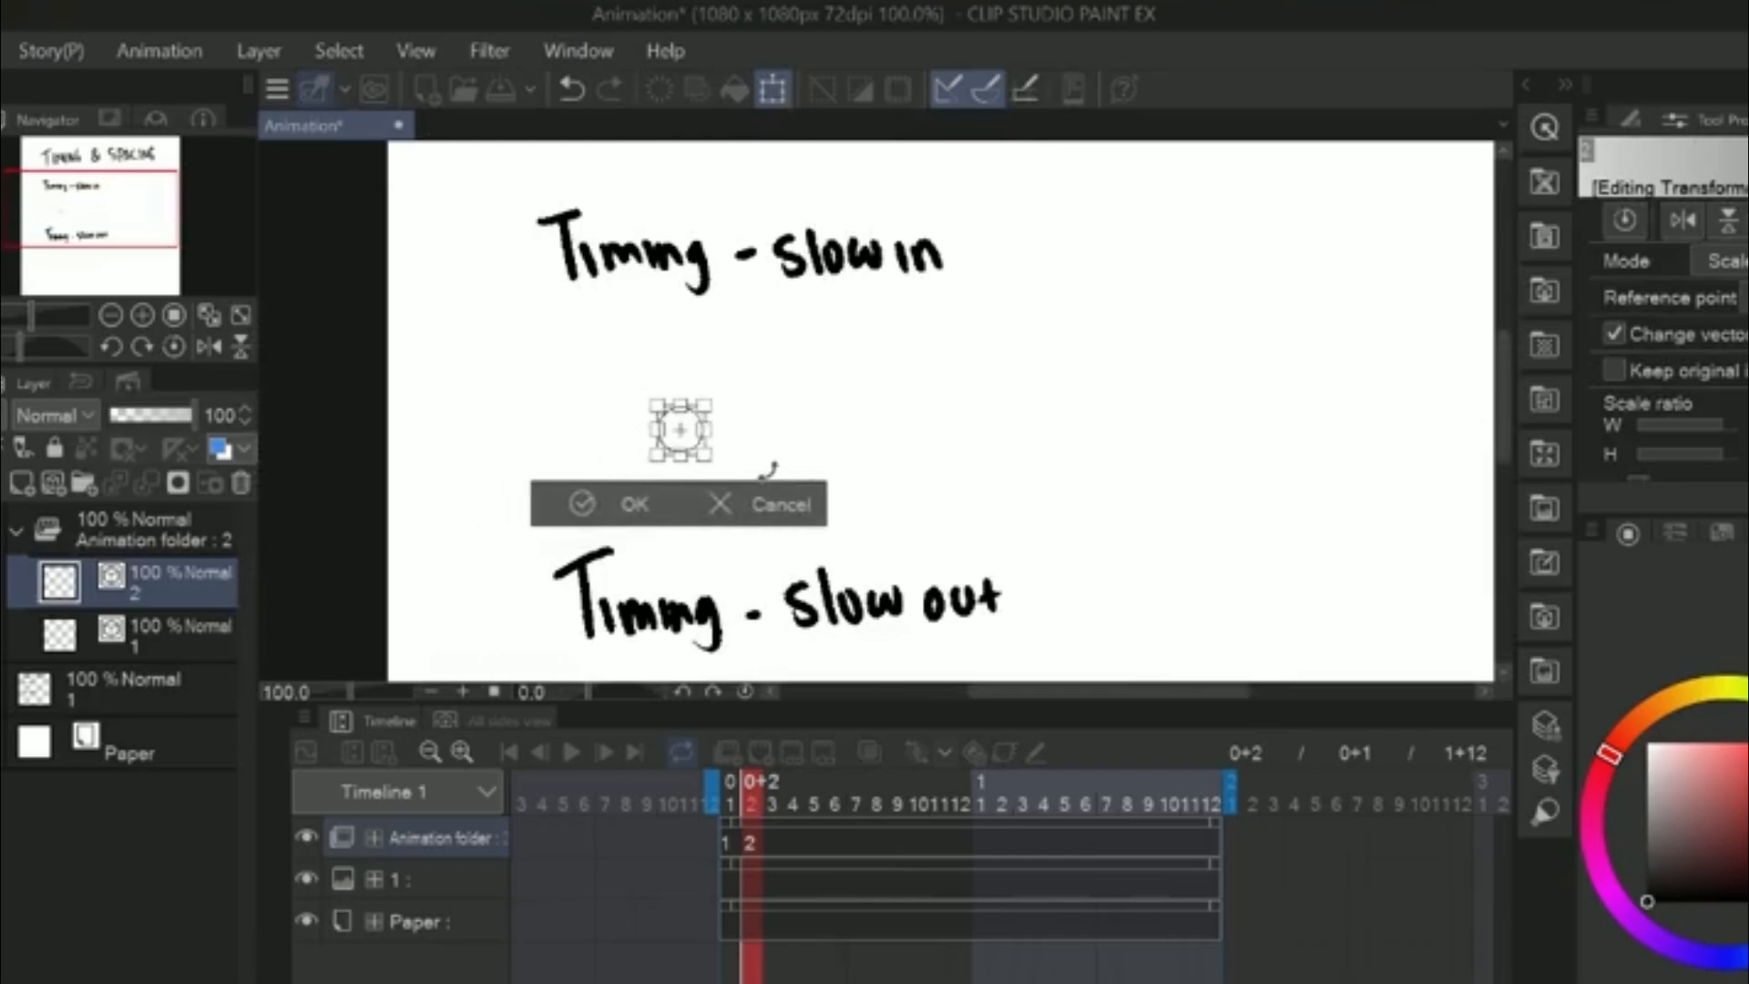
key(Right)
key(Right)
key(Right)
key(Right)
key(Right)
key(Right)
key(Right)
key(Right)
key(Right)
key(Right)
key(Right)
key(Right)
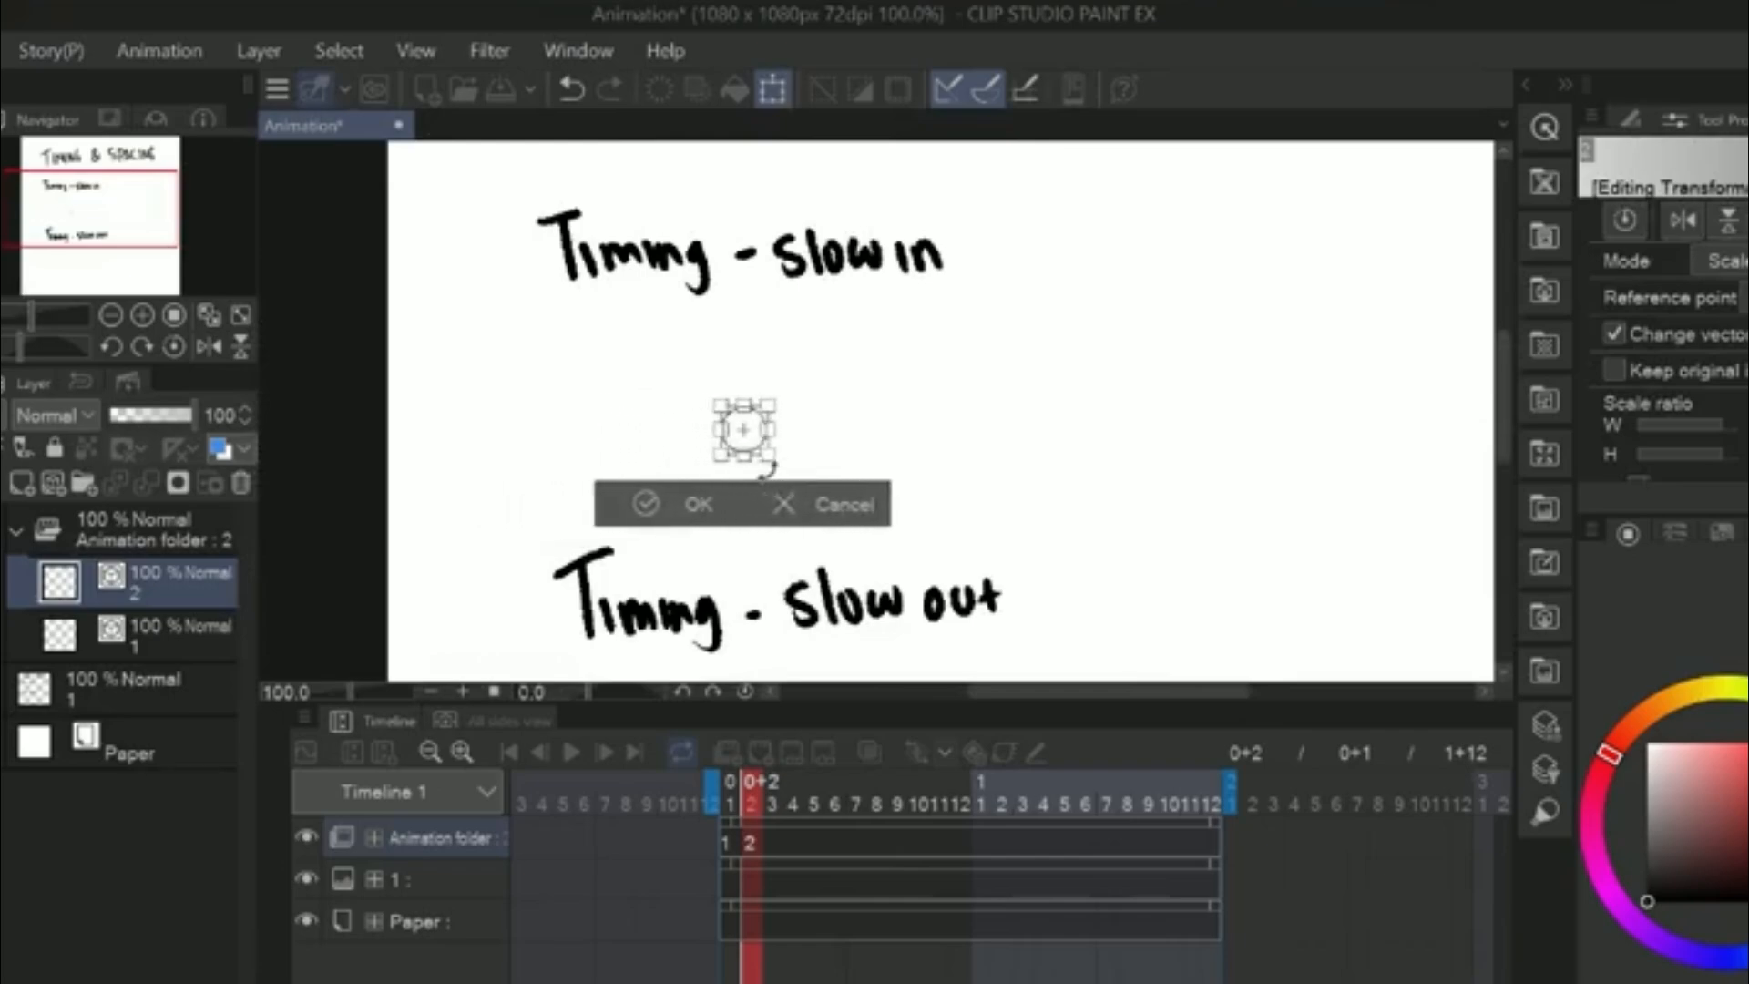
key(Right)
key(Right)
key(Right)
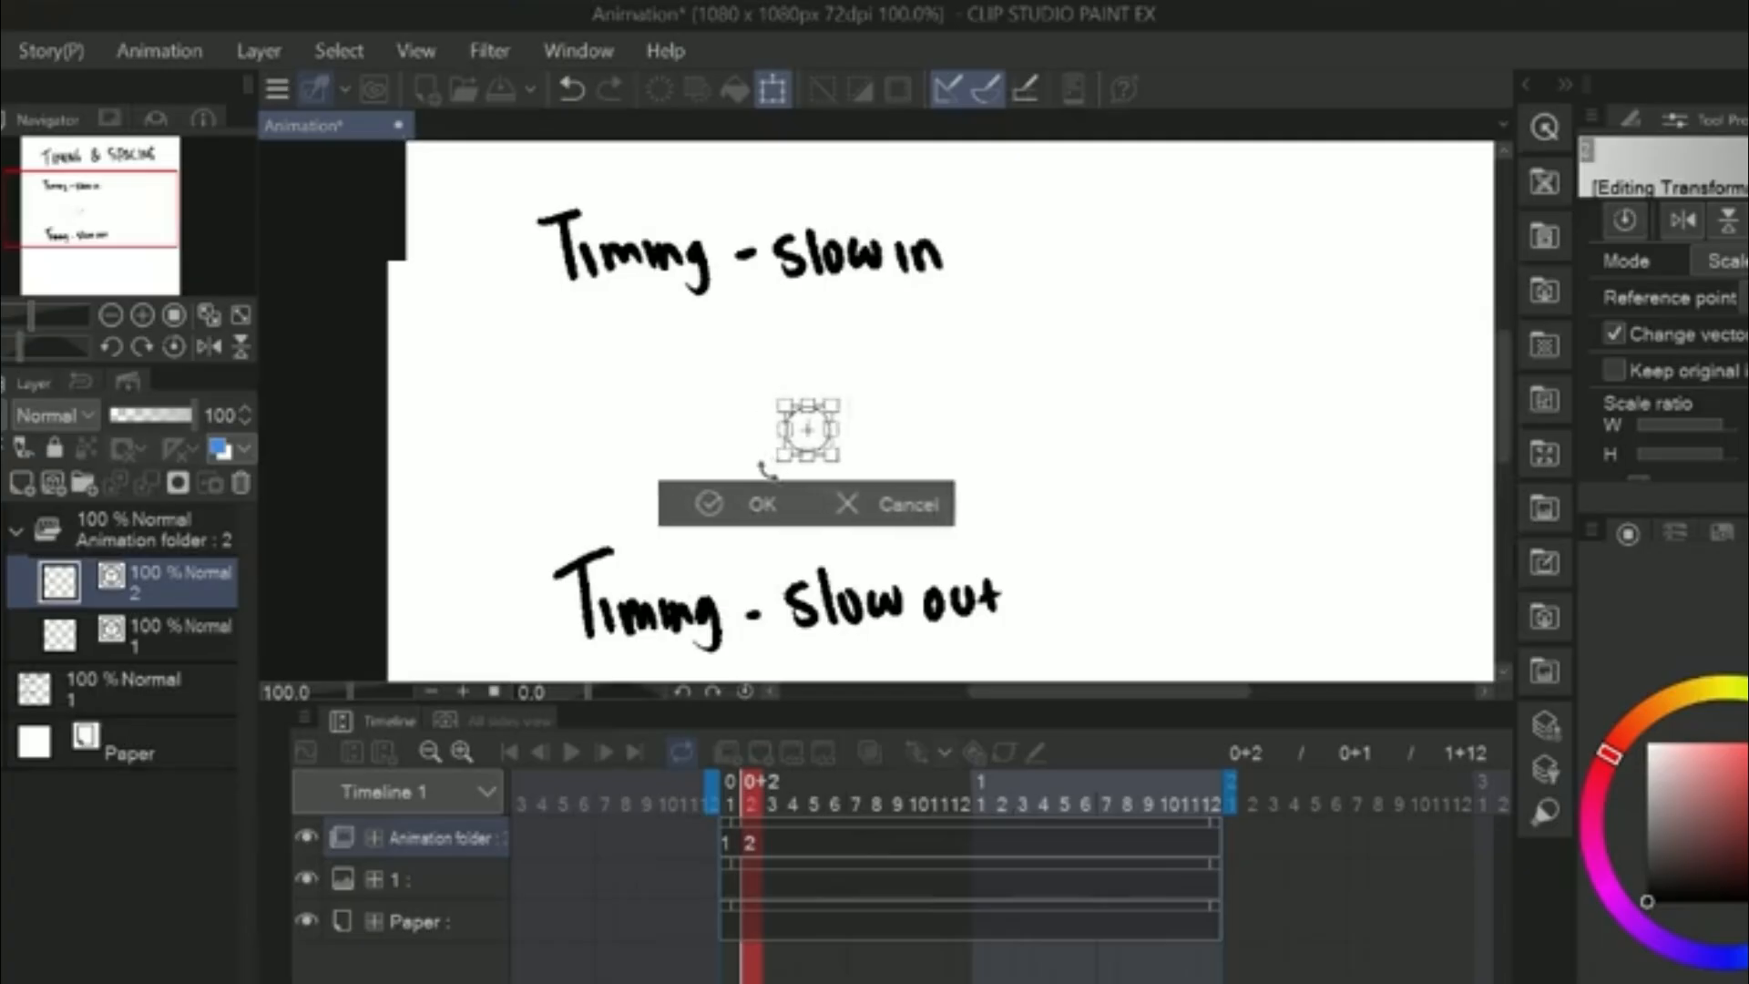
key(ctrl+minus)
key(Right)
key(Right)
key(Right)
key(Right)
key(Right)
key(Right)
key(Right)
key(Right)
key(Right)
key(Right)
key(Right)
key(Right)
key(Right)
key(Right)
key(Right)
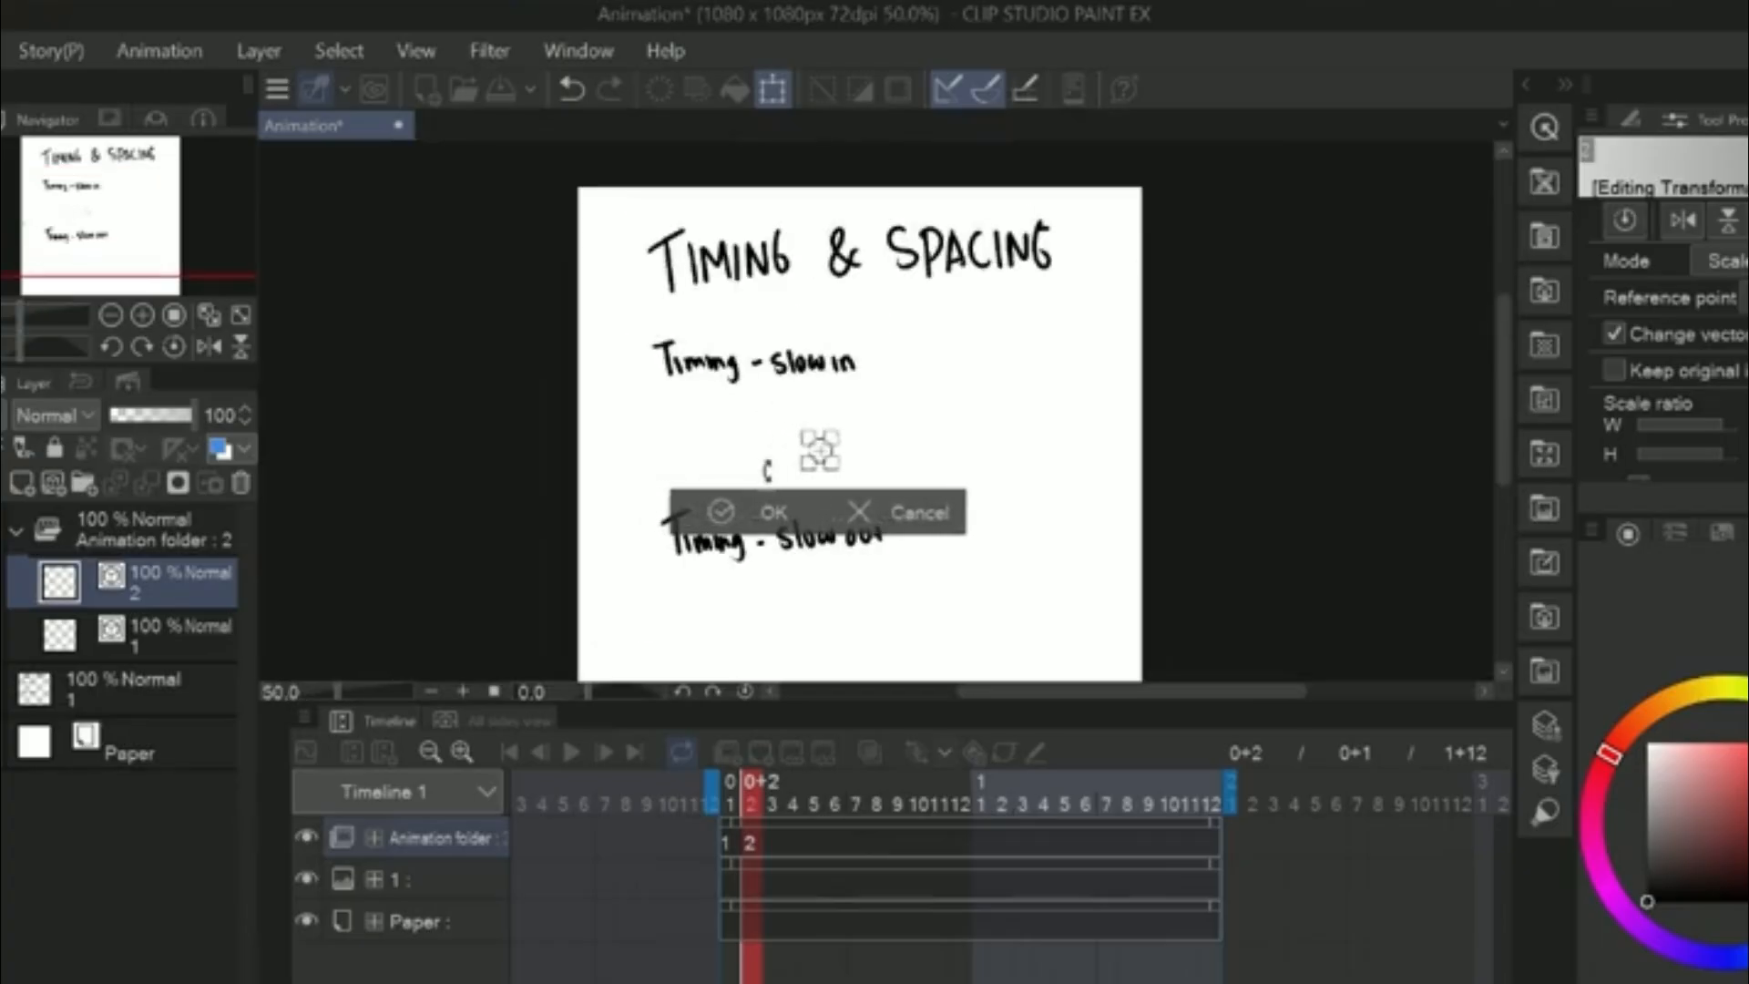
key(ctrl+plus)
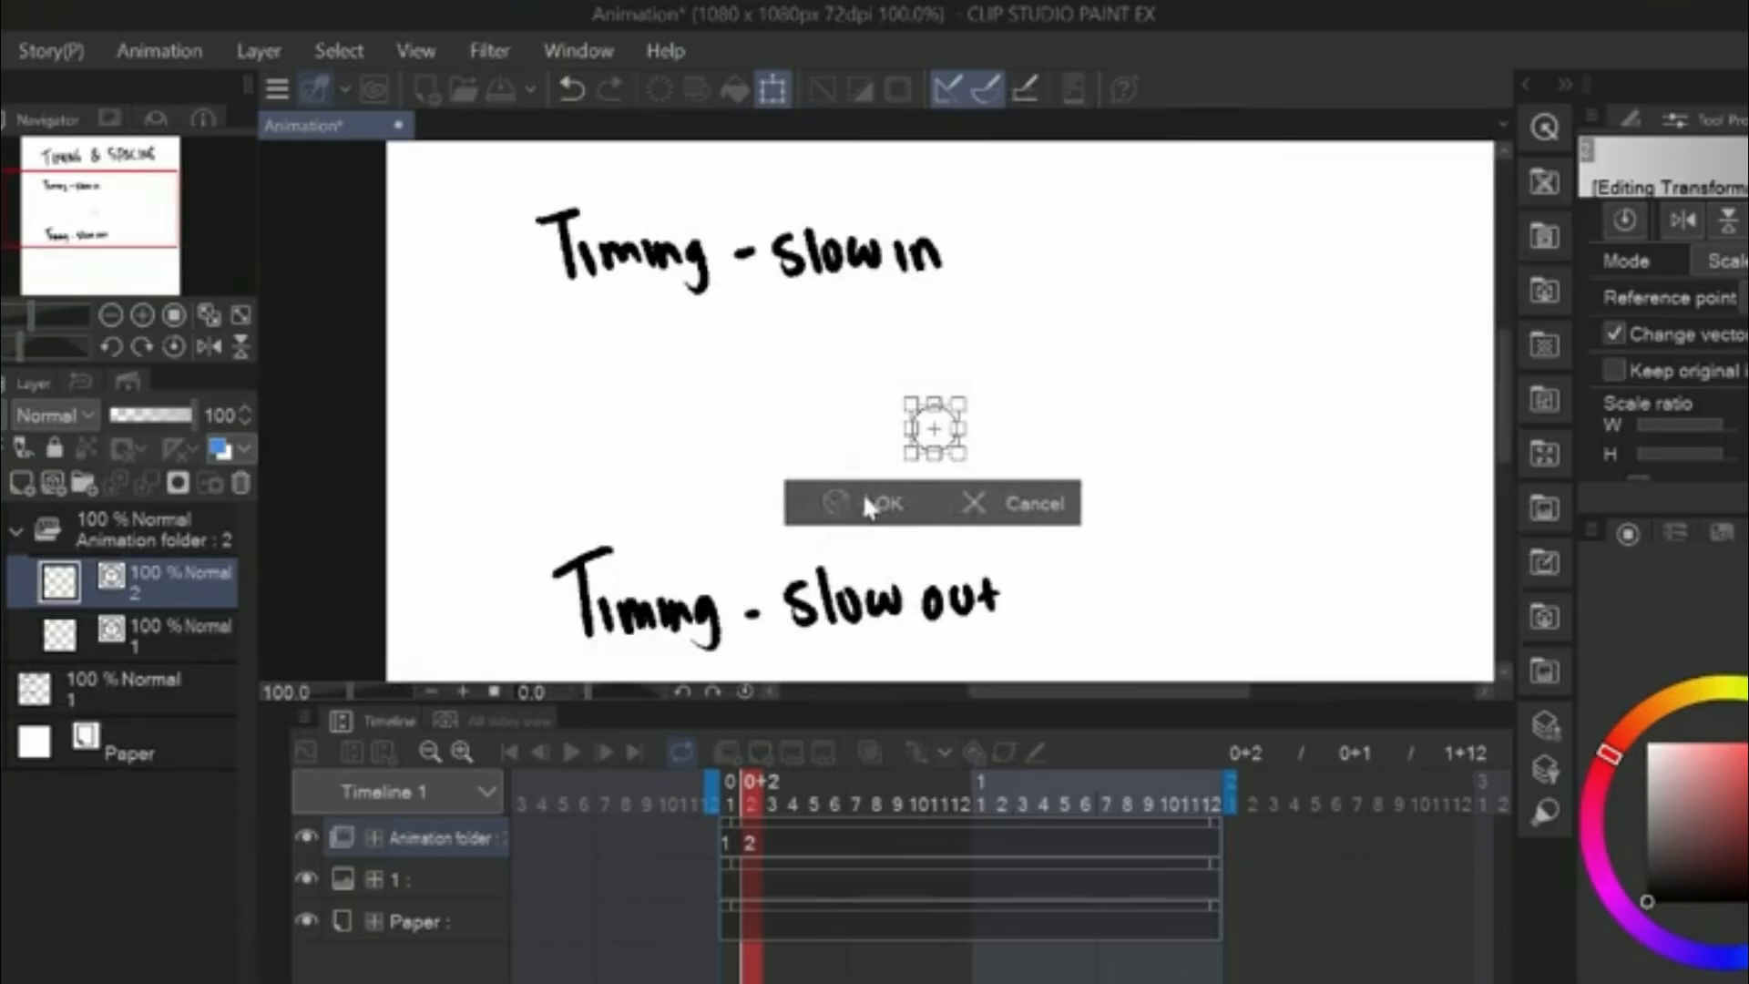
click(866, 505)
Compare the two circle positions with onion skin and by flipping between frames 1 and 2.
key(alt+o)
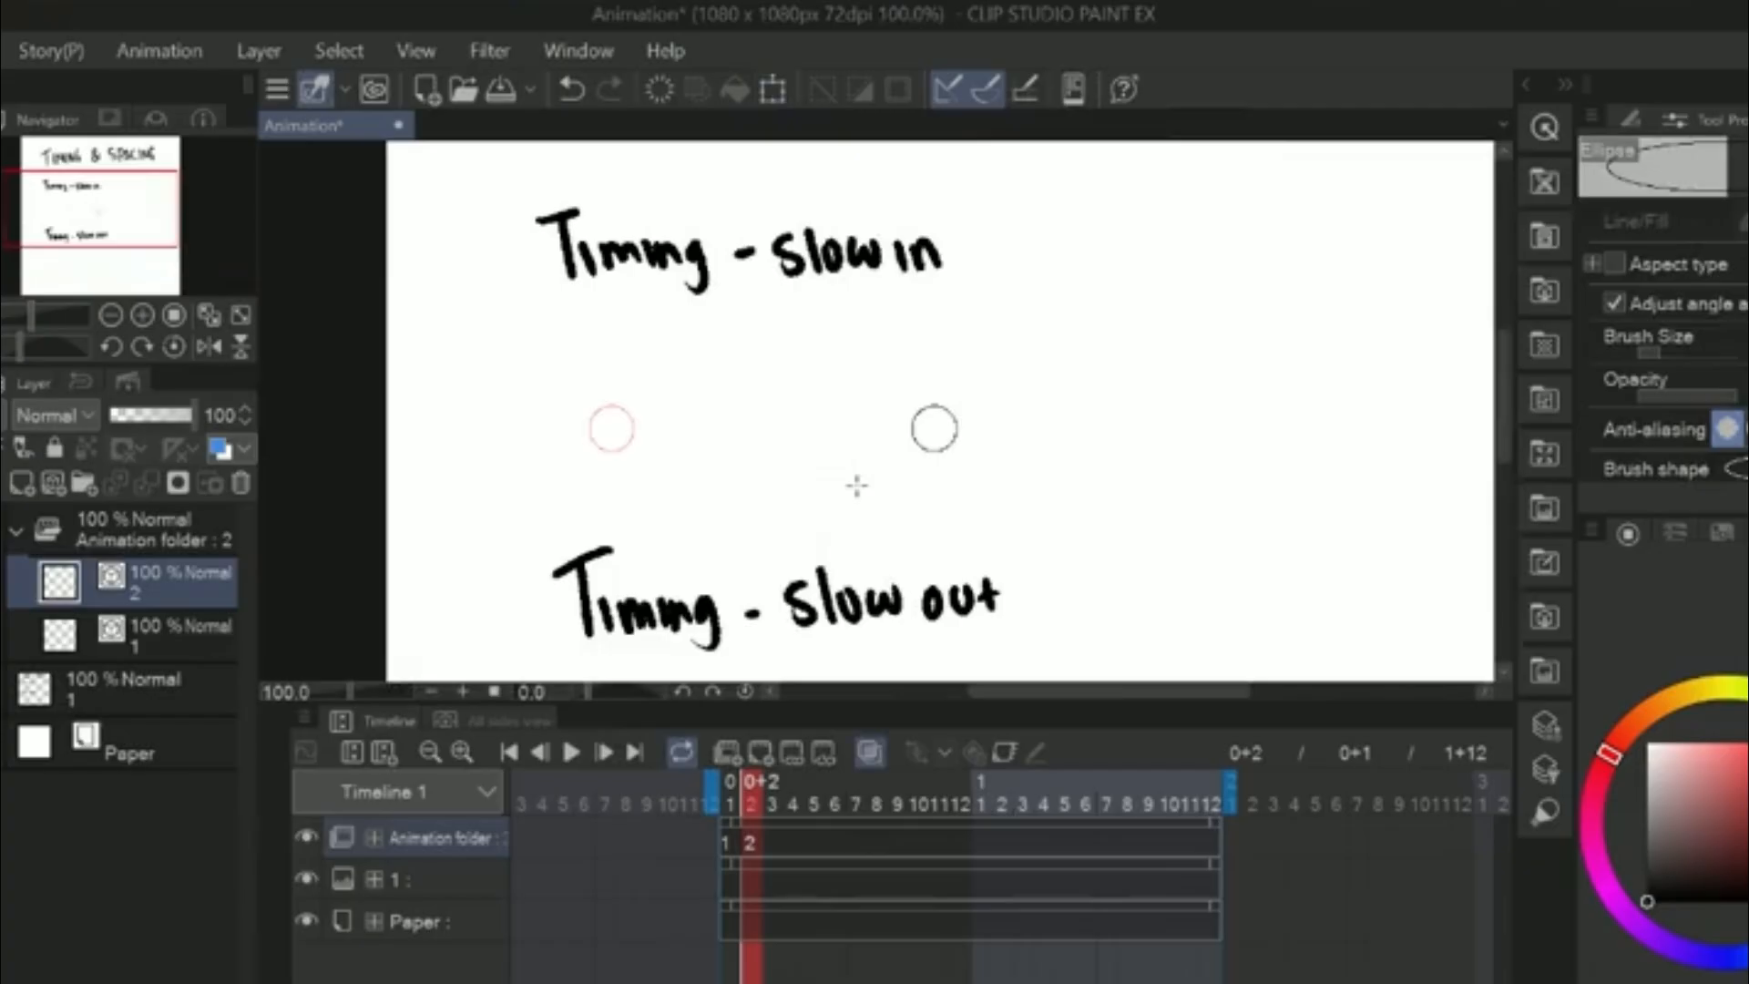
key(Left)
key(alt+o)
key(Right)
key(Left)
key(Right)
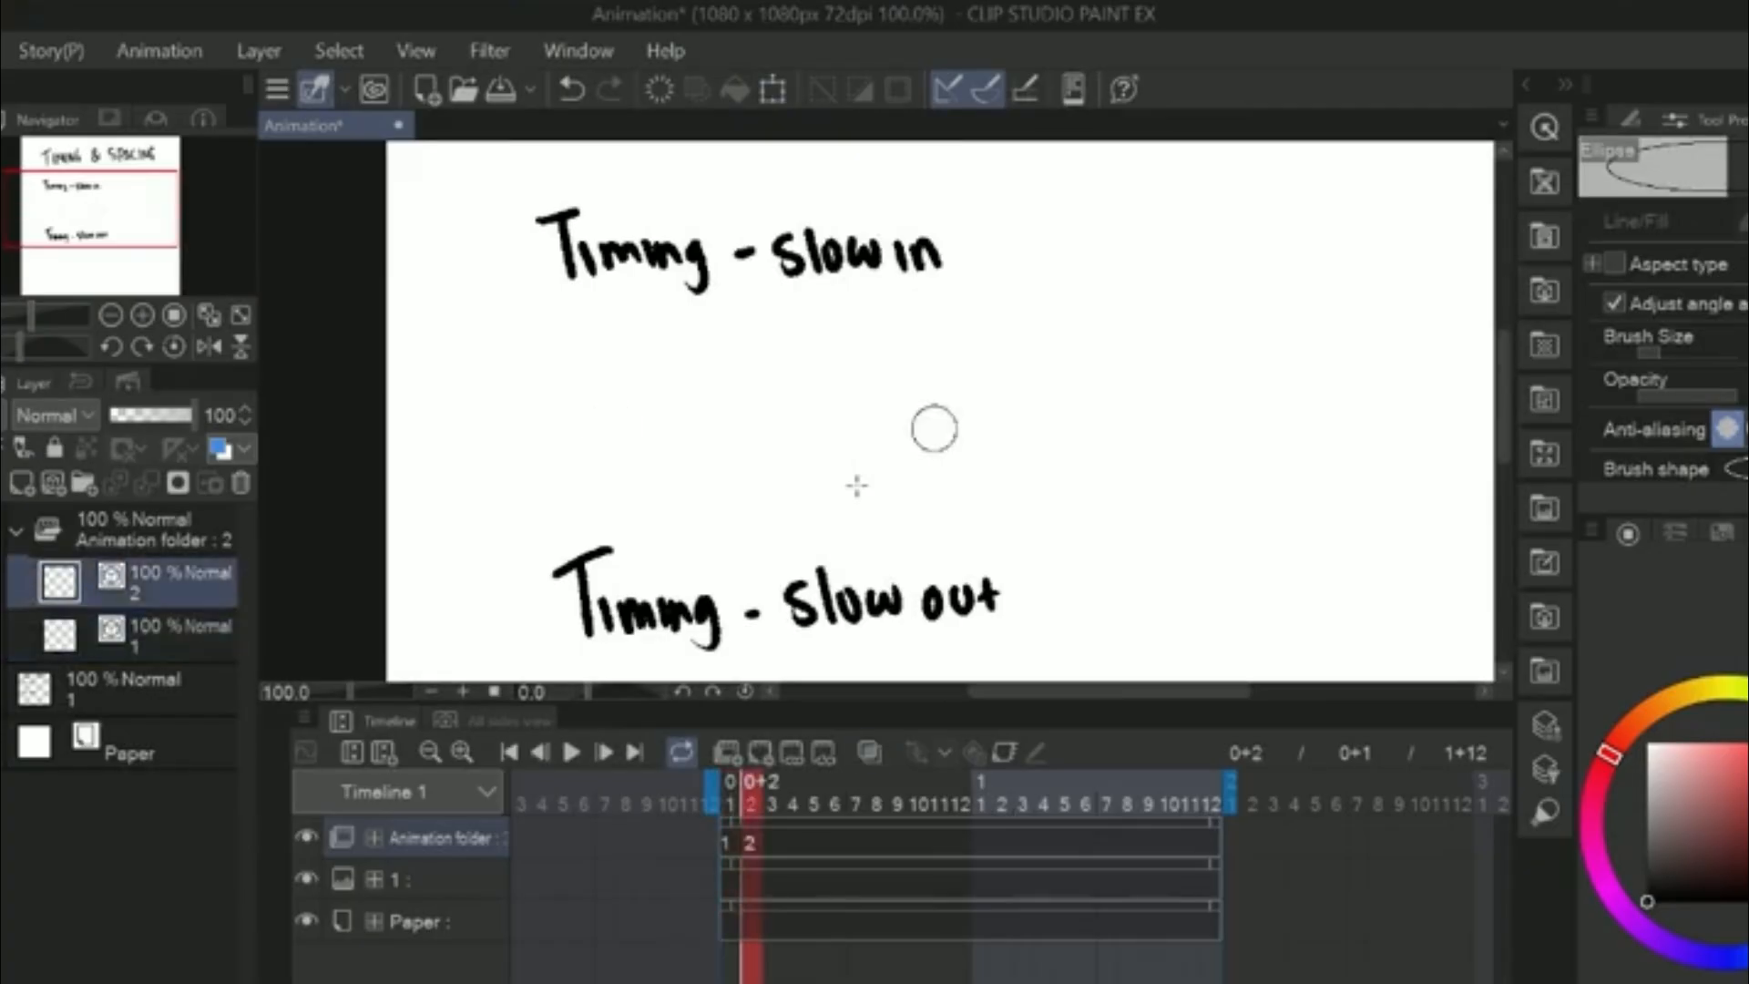
key(Left)
key(Right)
key(Left)
Move the second circle's cel from frame 2 to frame 12 and view it there.
click(756, 836)
drag(953, 853, 953, 843)
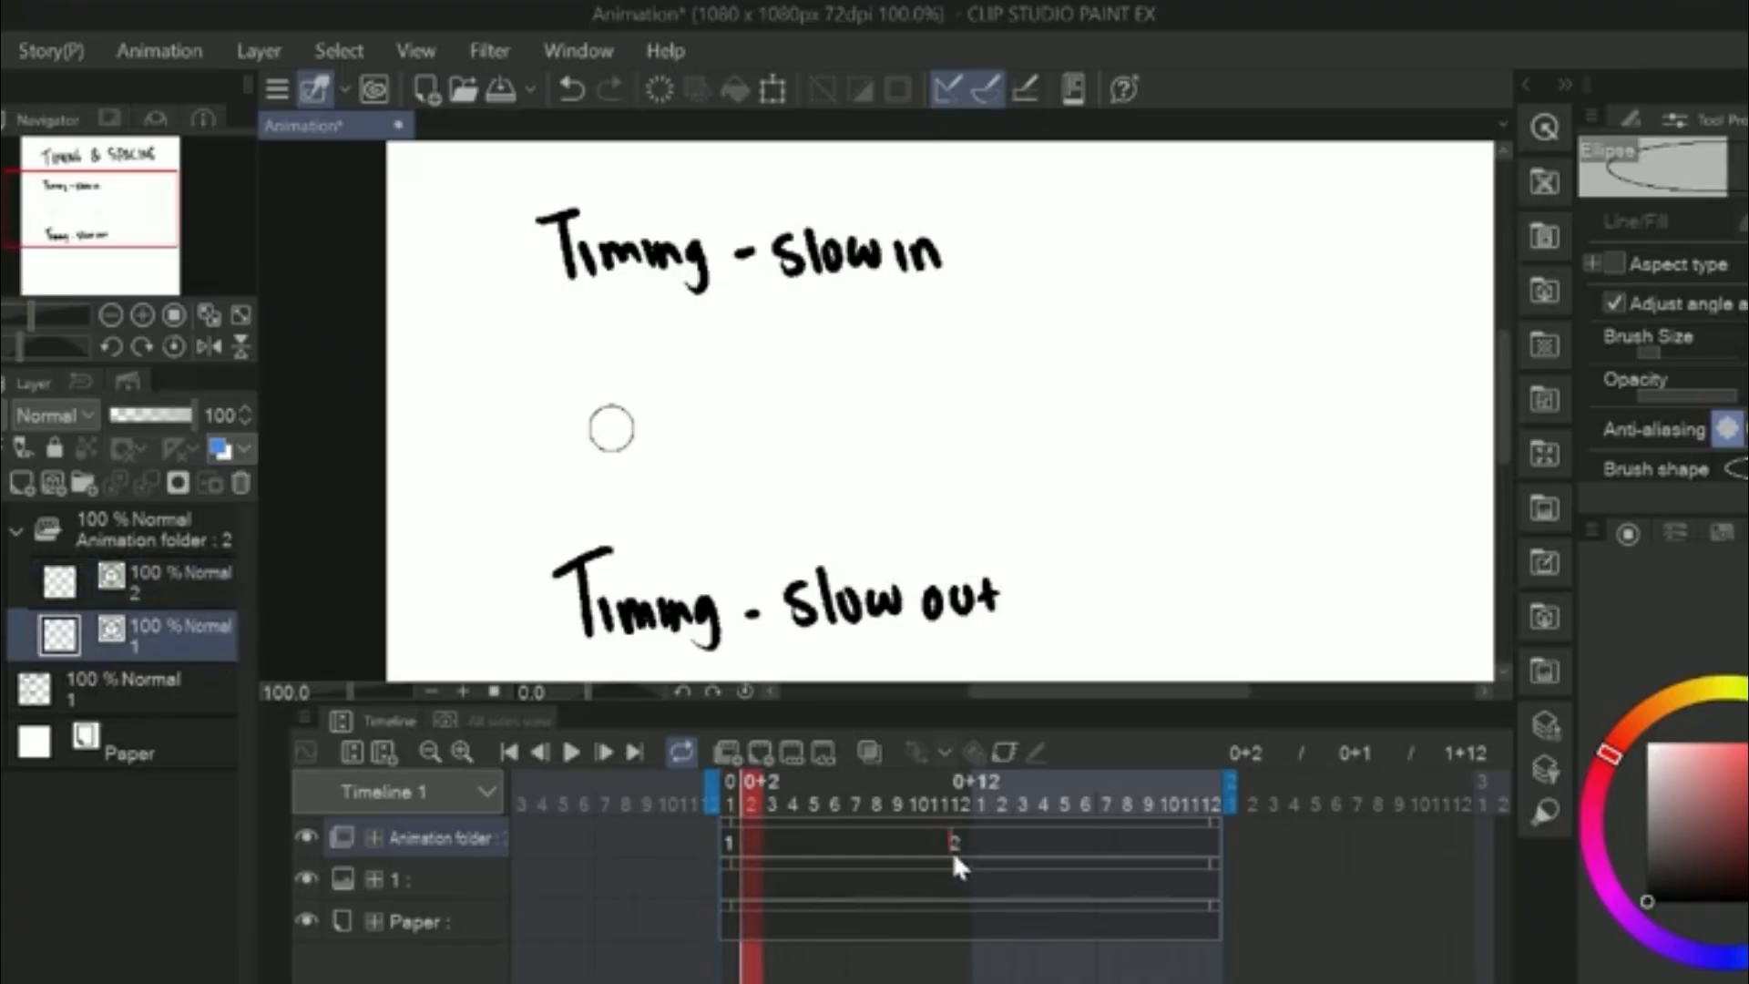
key(Left)
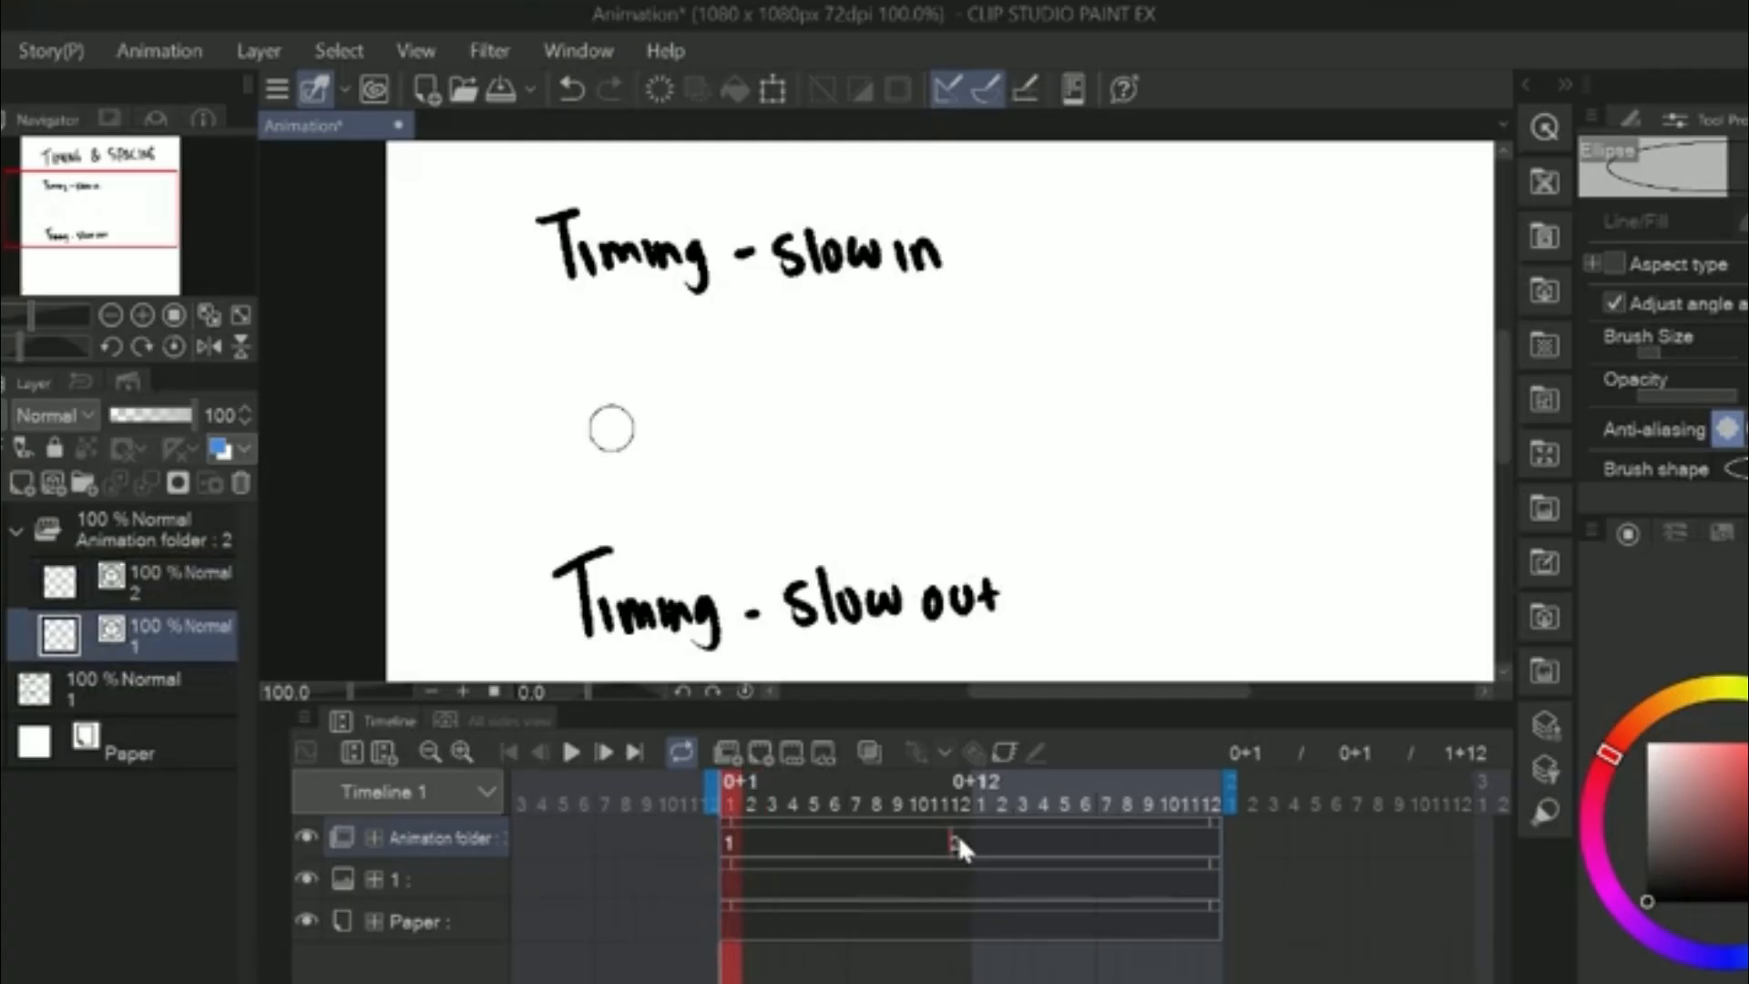
click(162, 586)
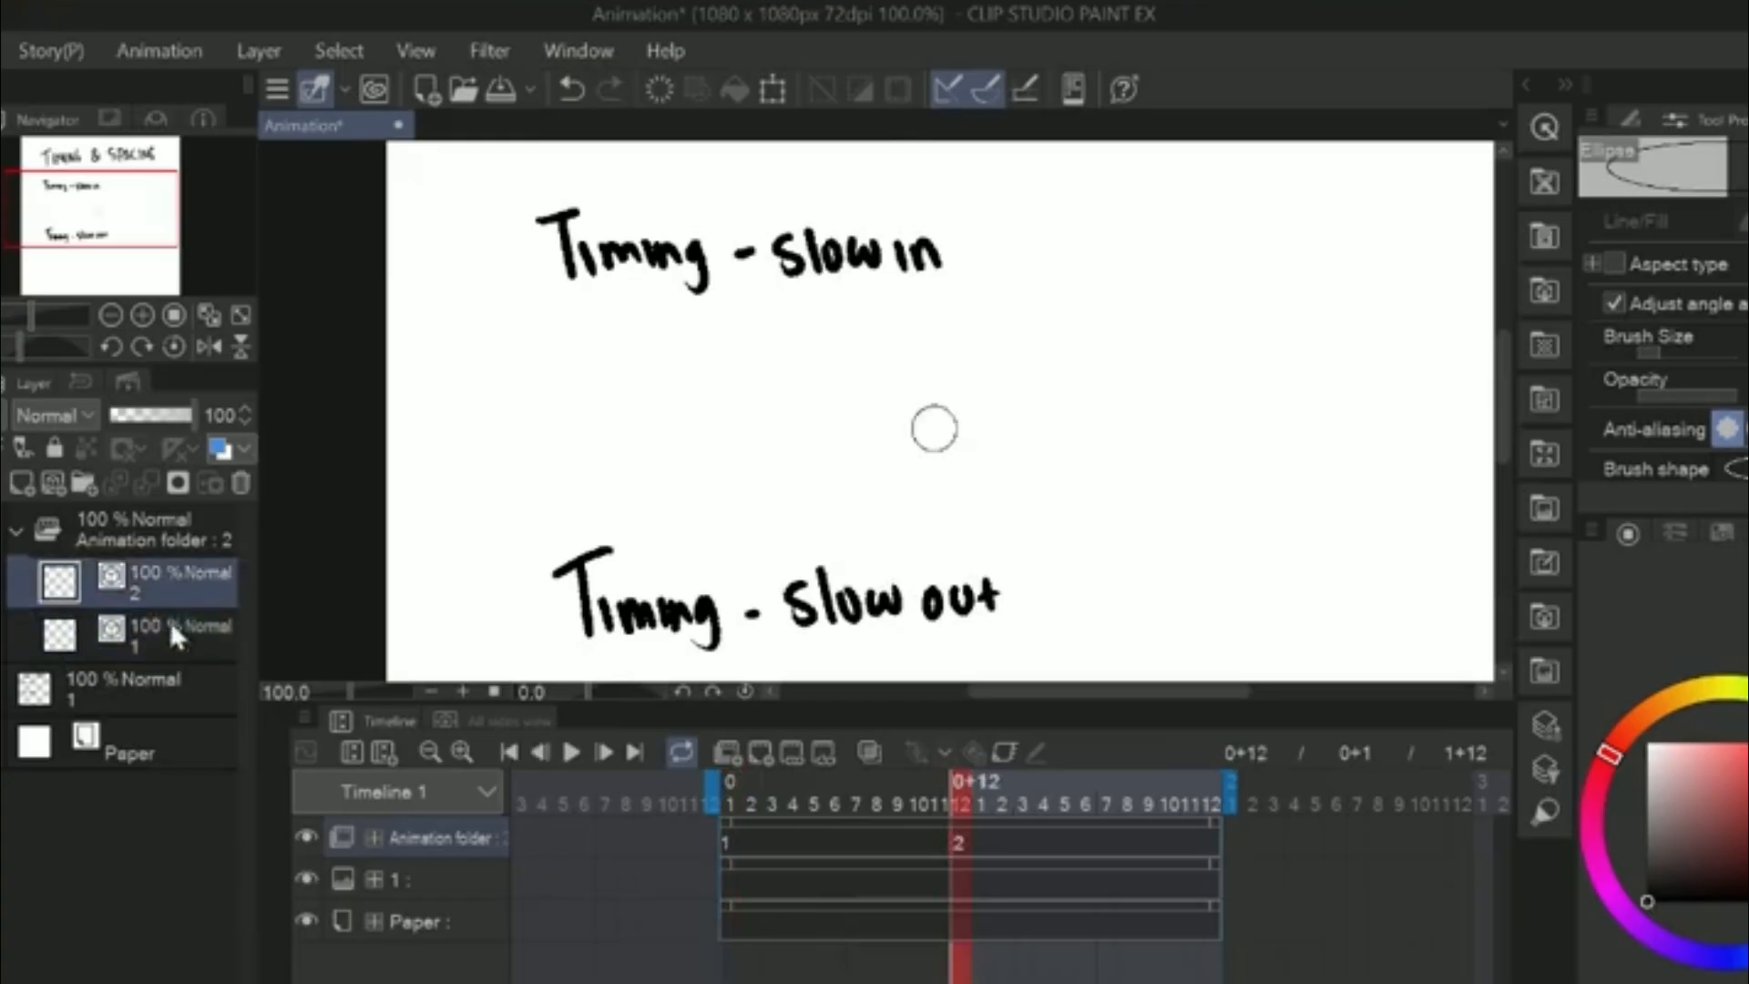
Duplicate the first circle's cel as an in-between and place it at frame 3.
click(166, 616)
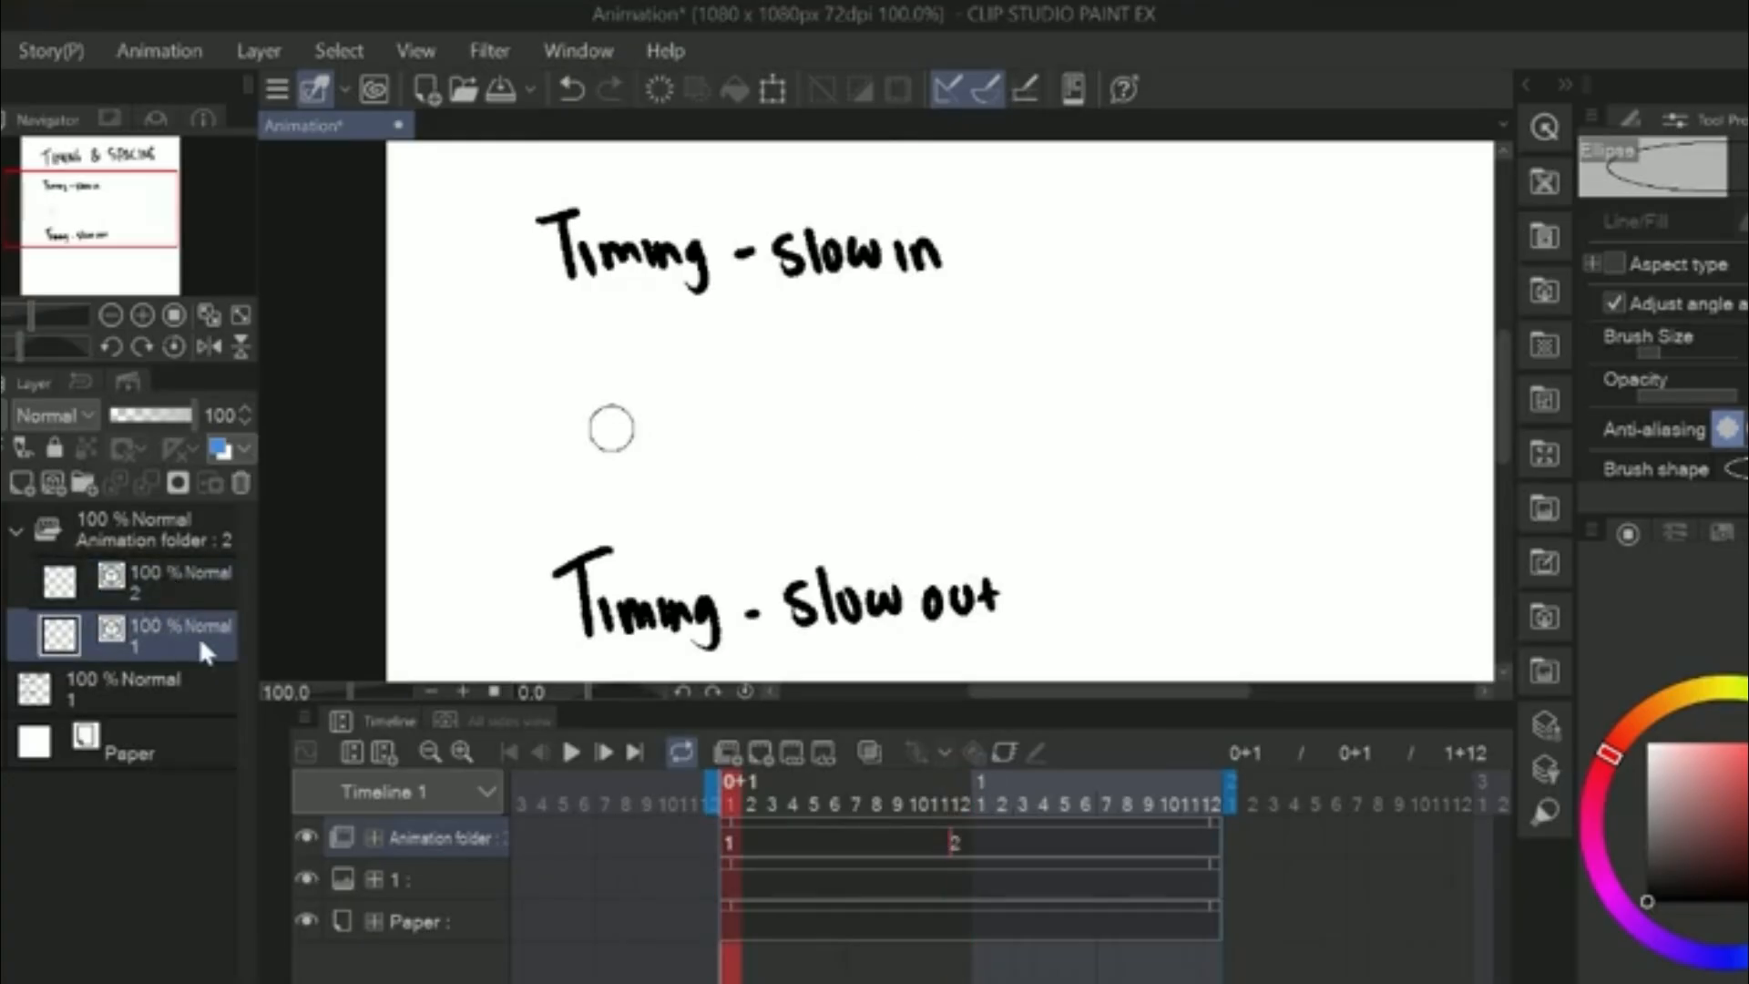
key(ctrl+shift+n)
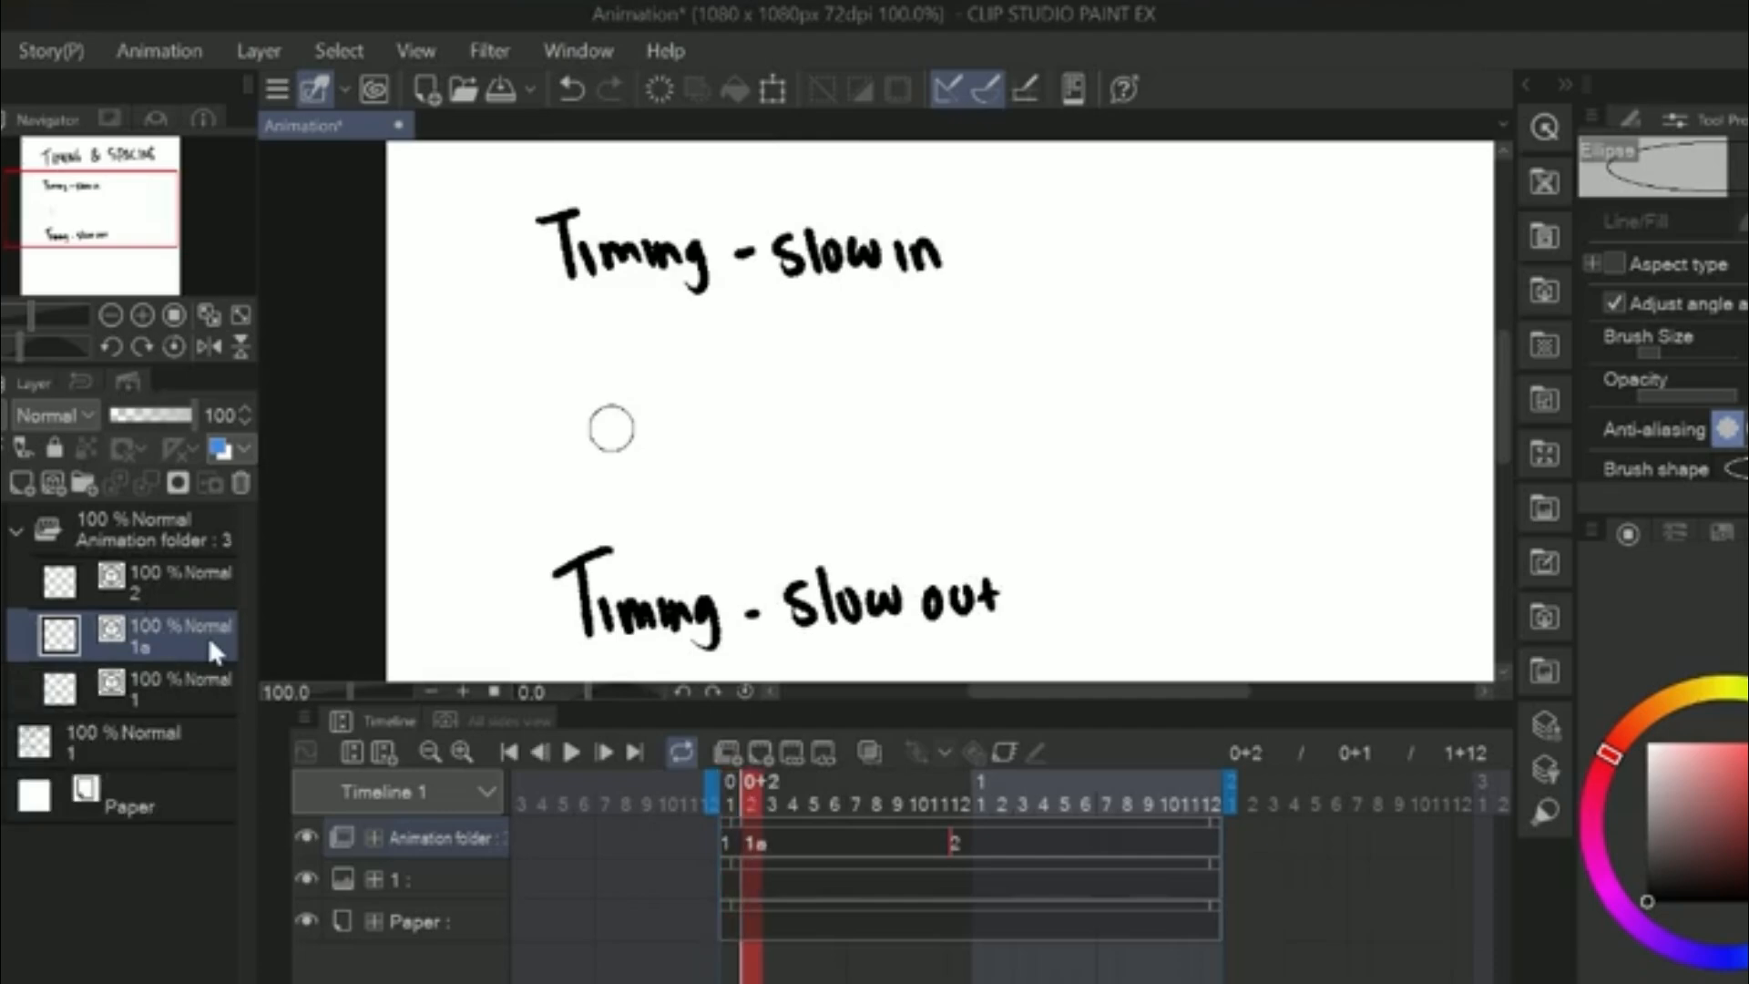
drag(769, 837, 793, 850)
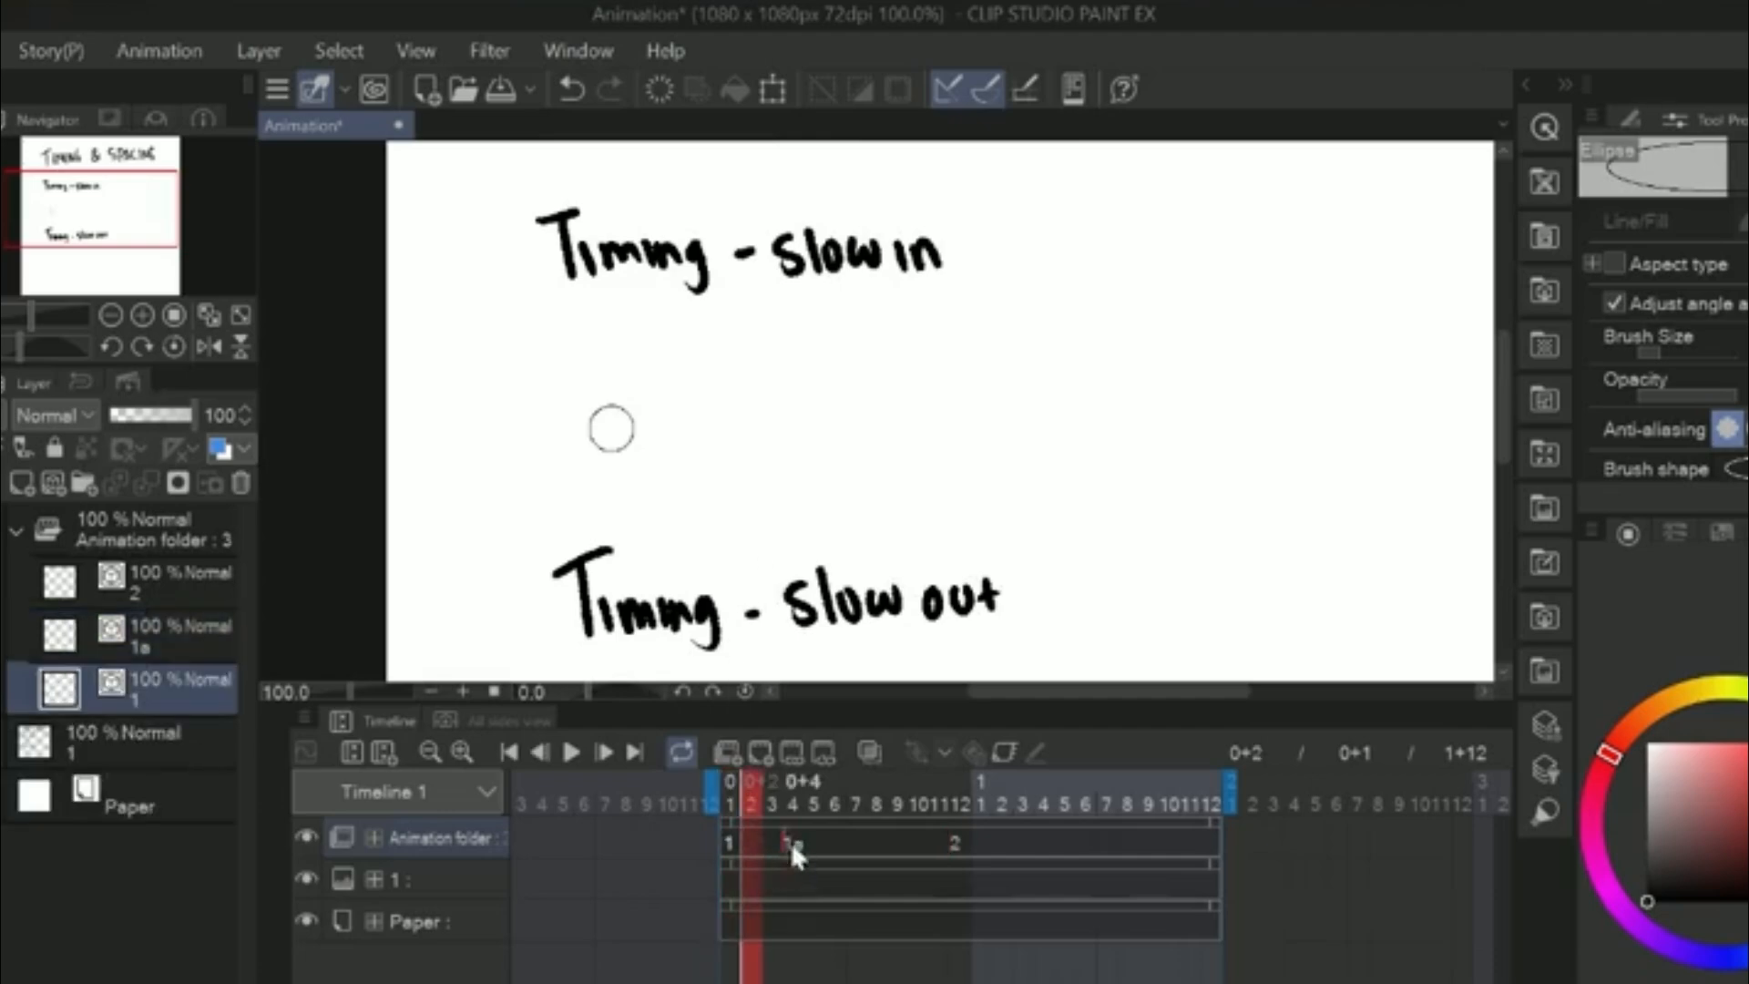
key(Tab)
key(Tab)
key(ctrl+t)
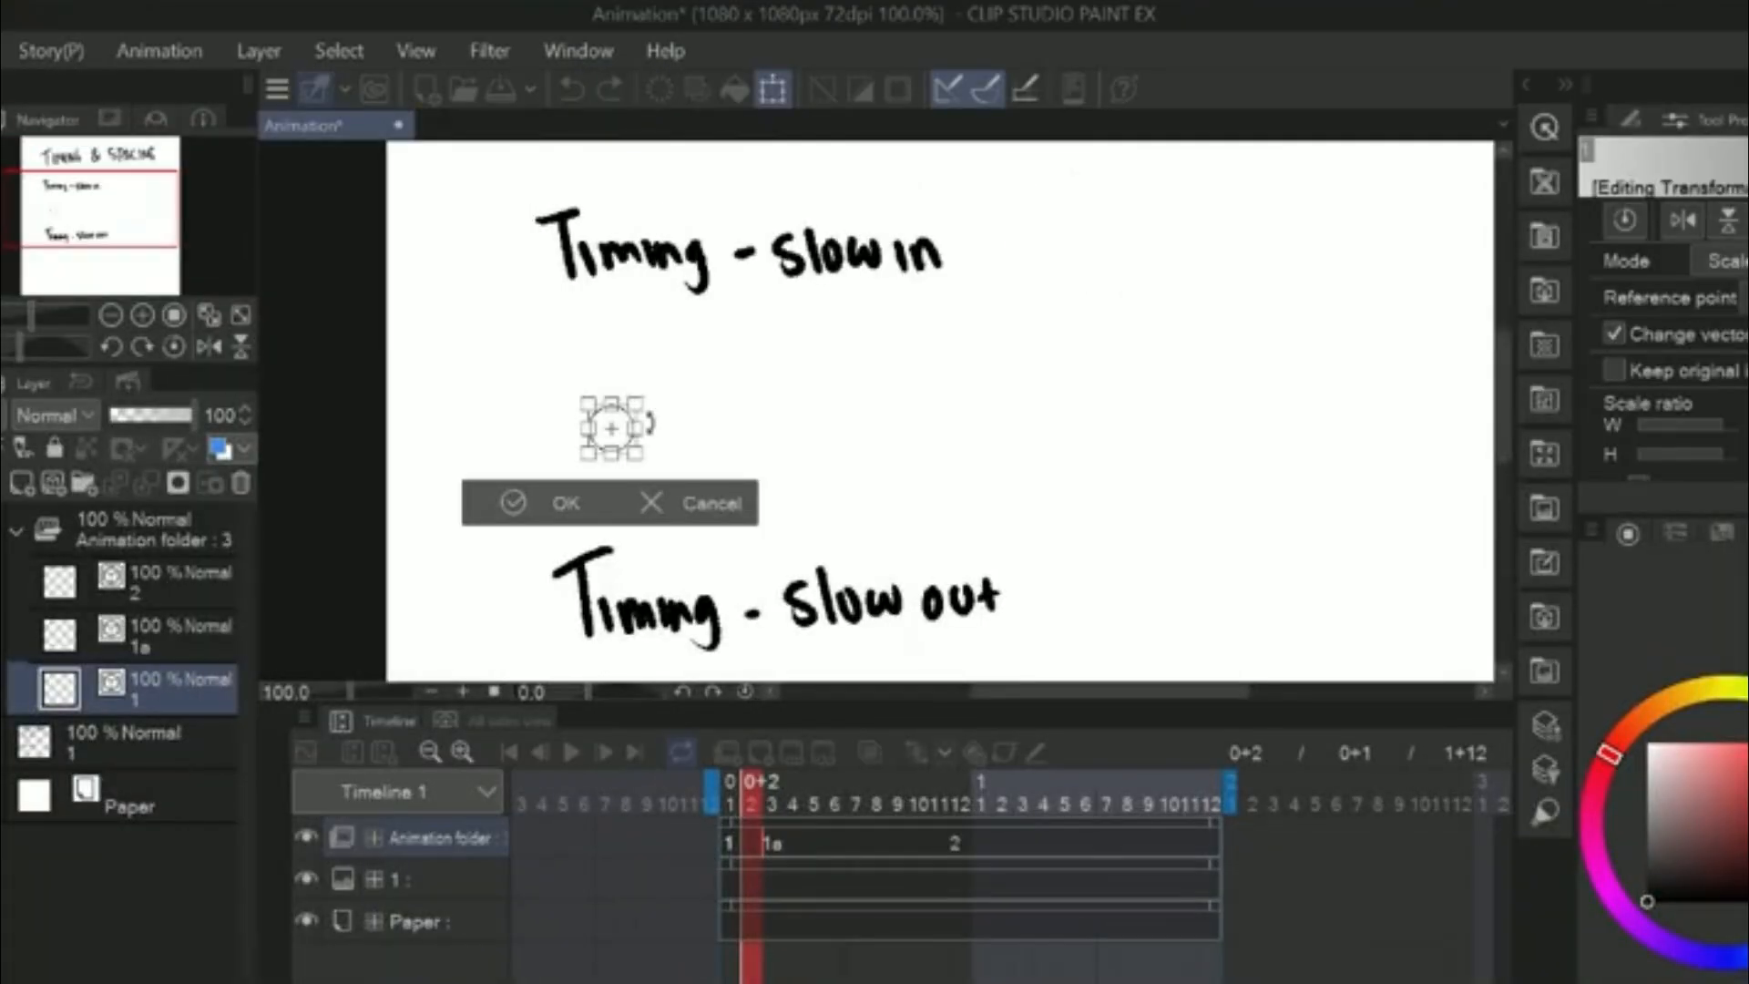
scroll(686, 436, up, 1)
scroll(686, 436, down, 1)
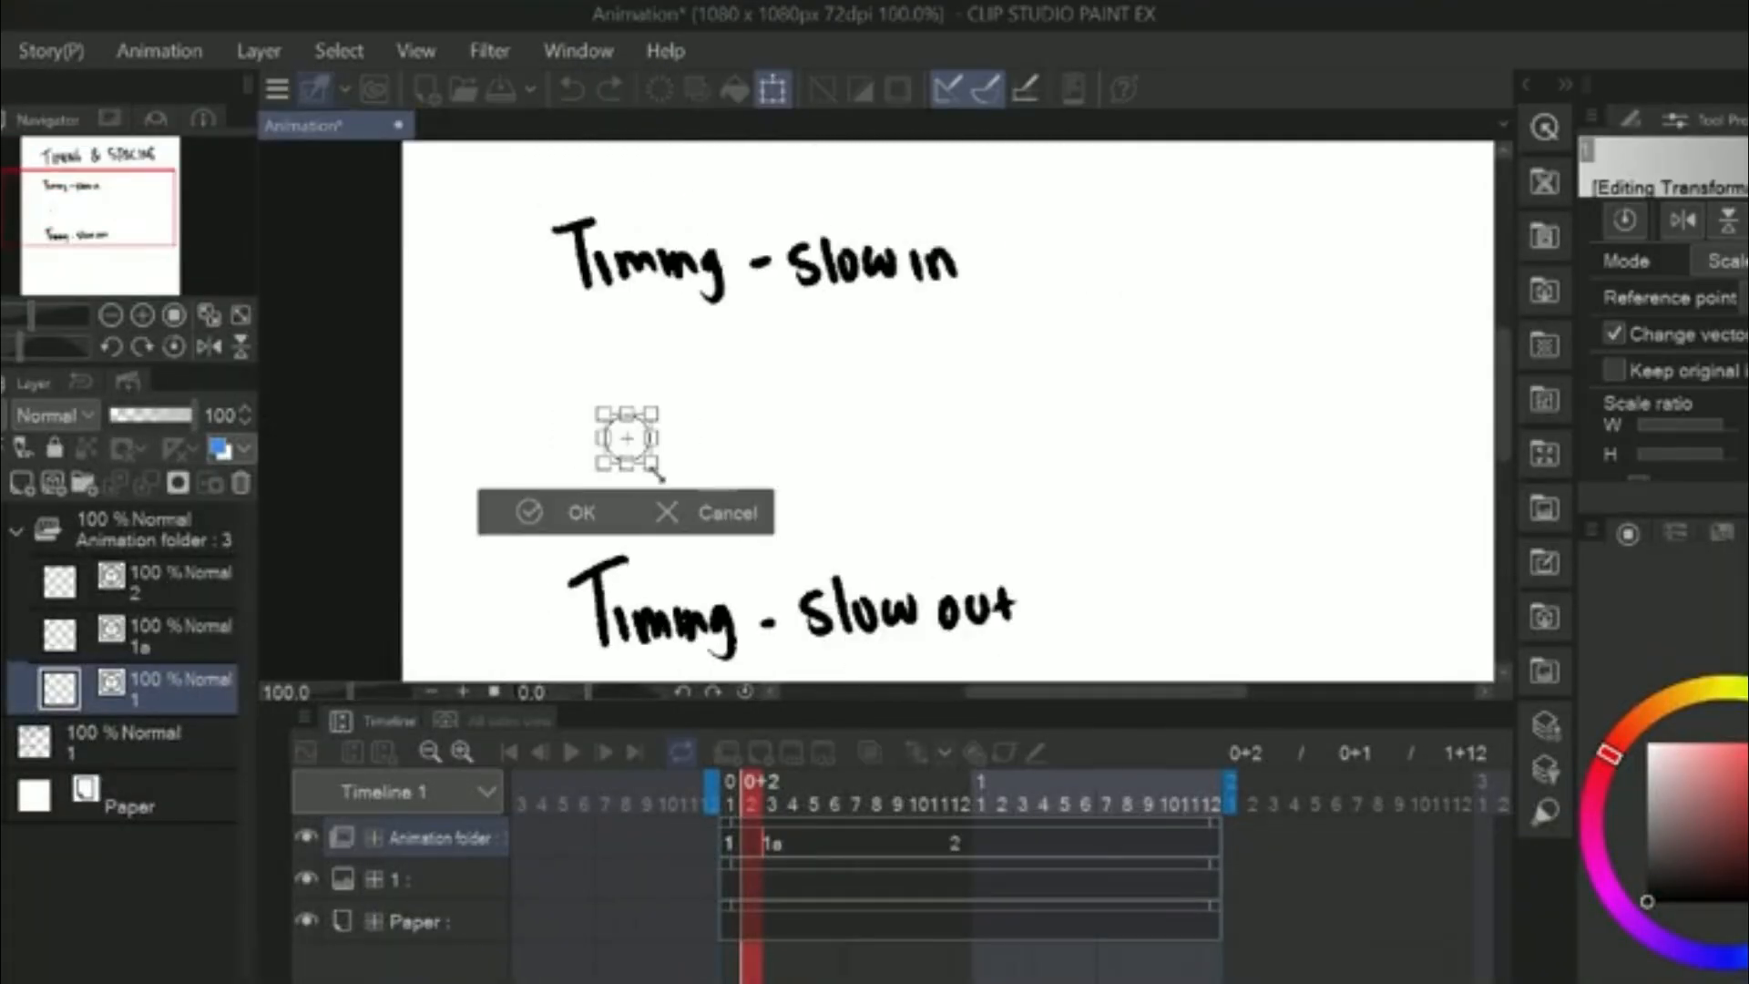
drag(627, 438, 638, 438)
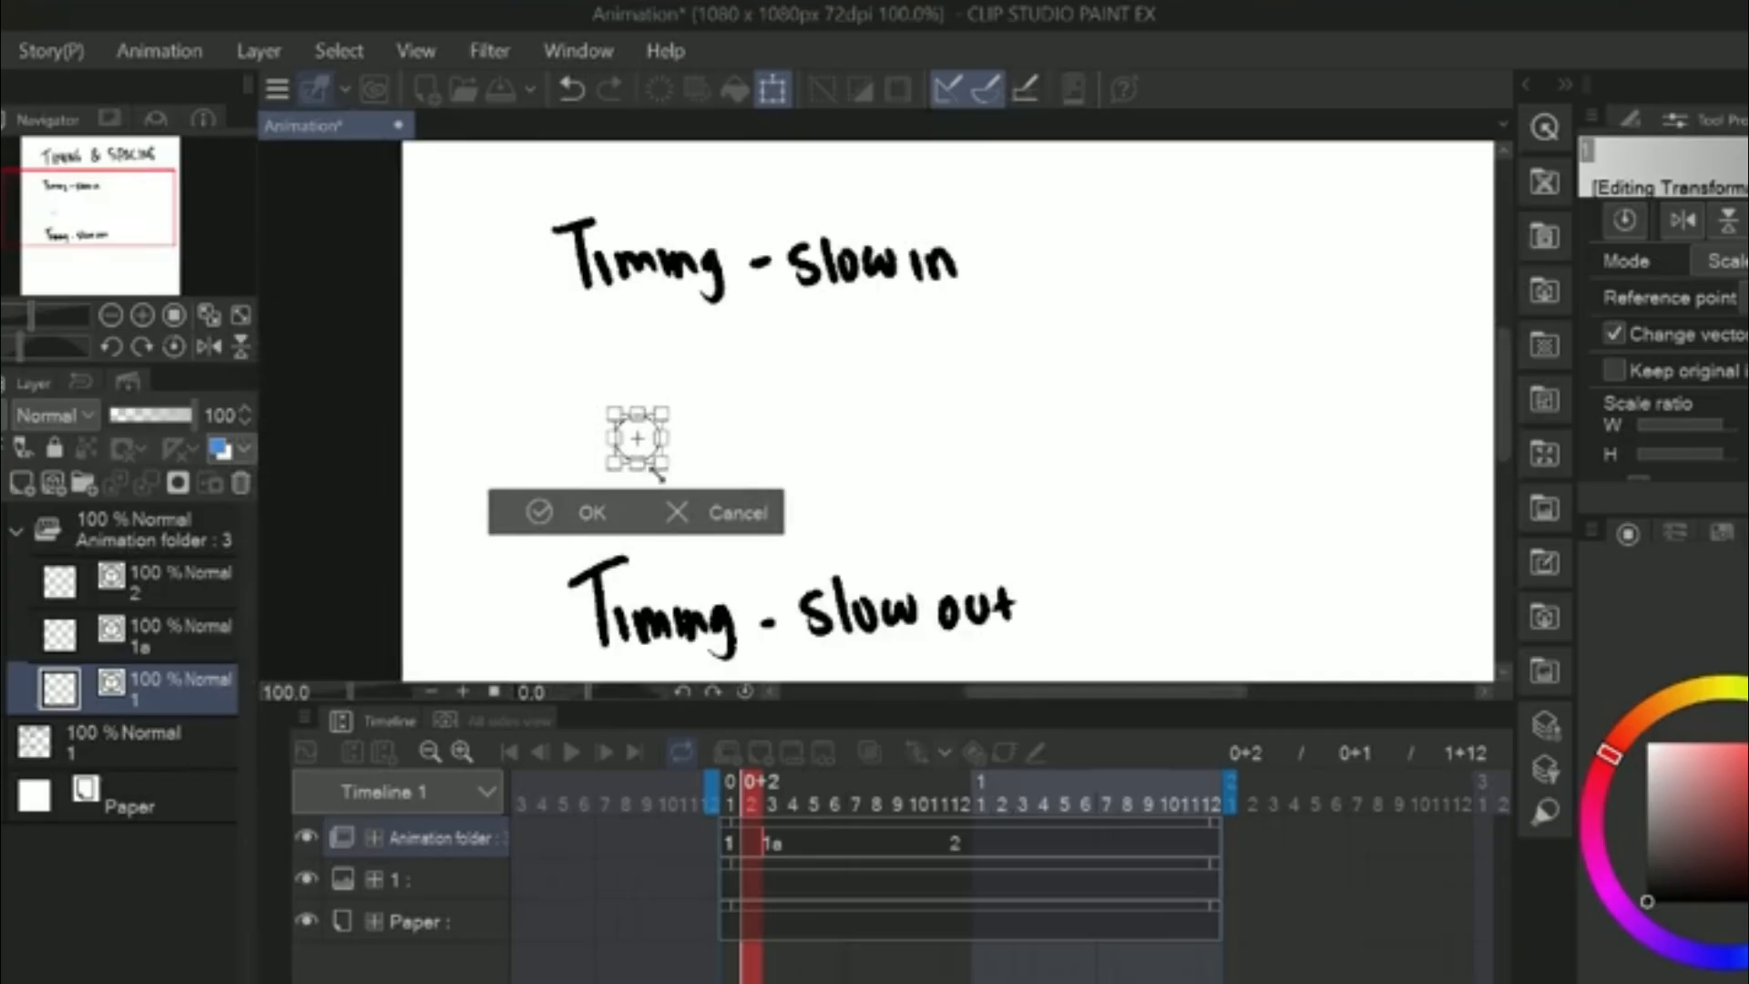
click(740, 511)
Turn on onion skin and transform the frame 3 circle slightly right of the first circle.
key(o)
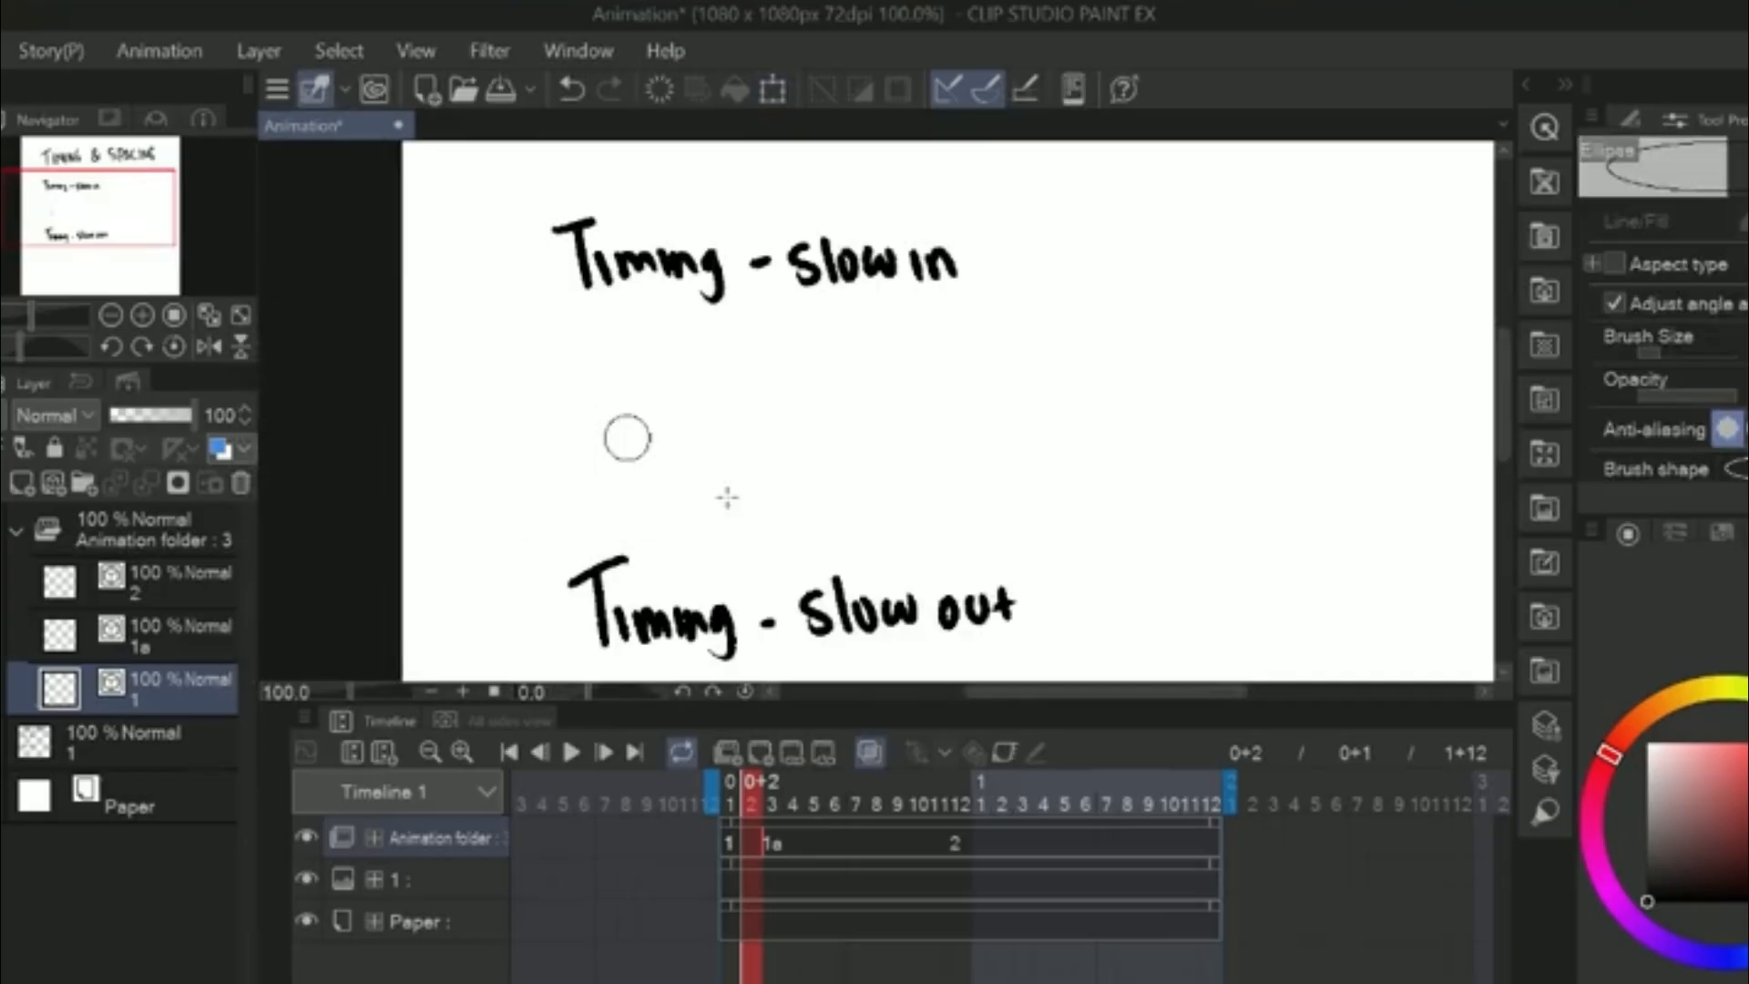
click(773, 845)
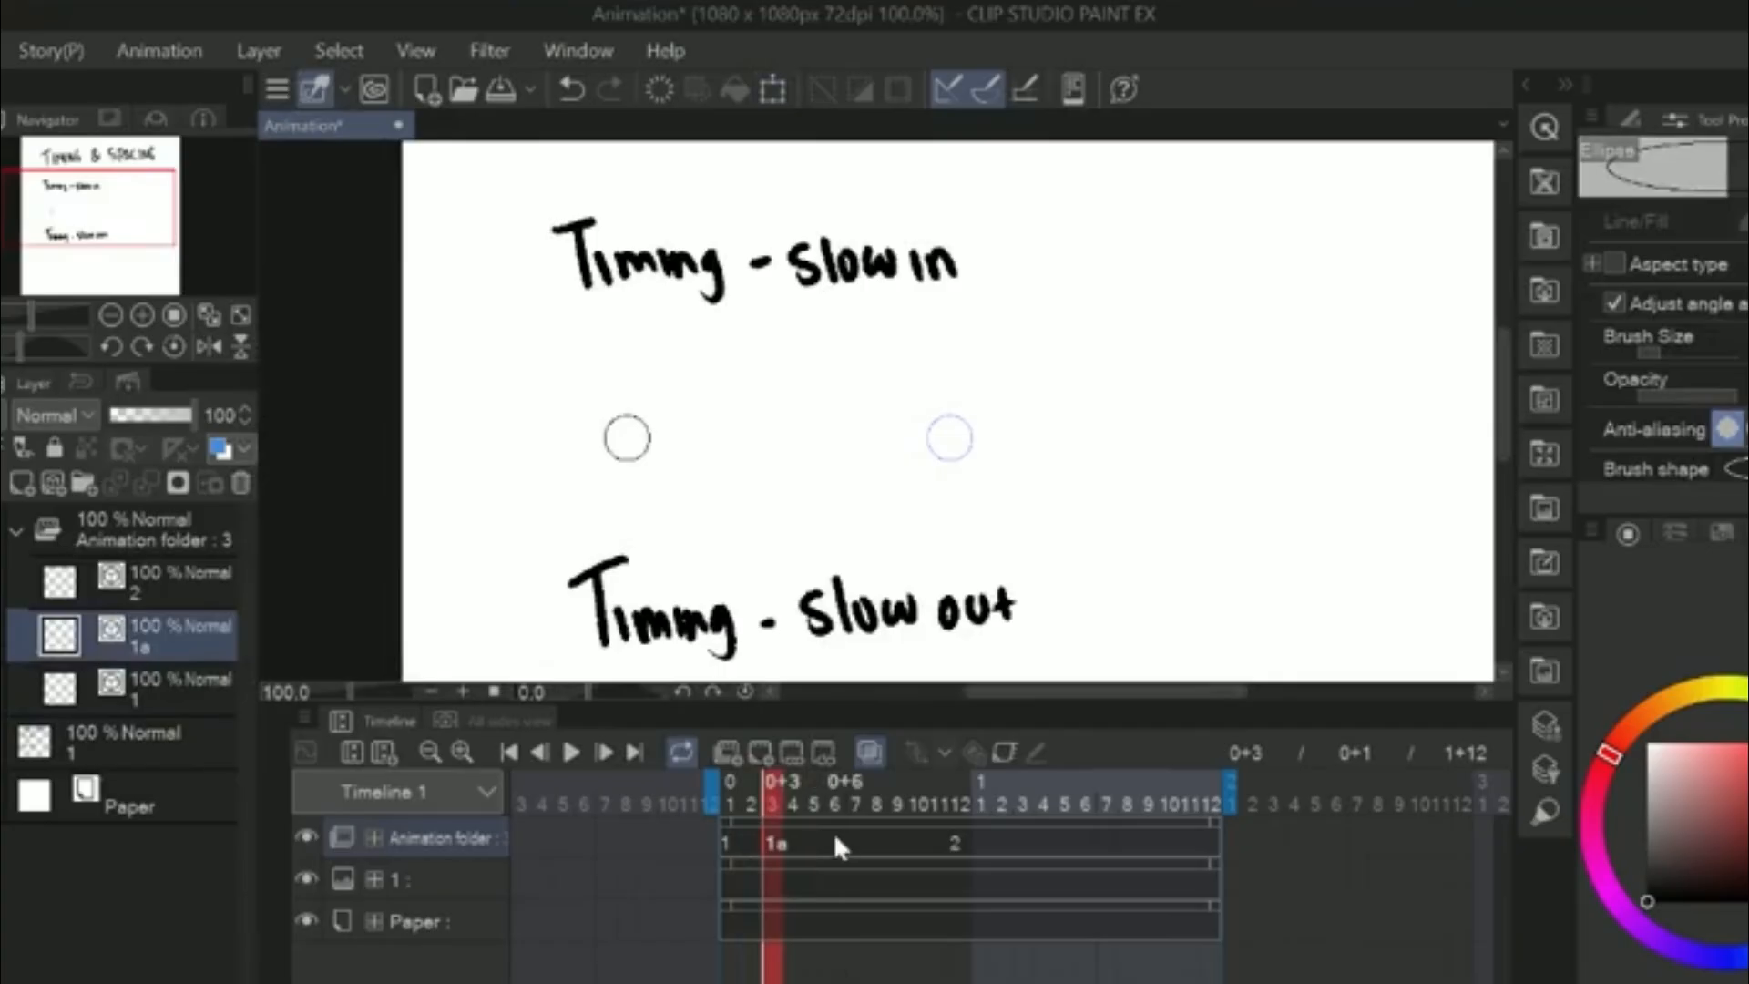
key(ctrl+t)
key(ctrl+plus)
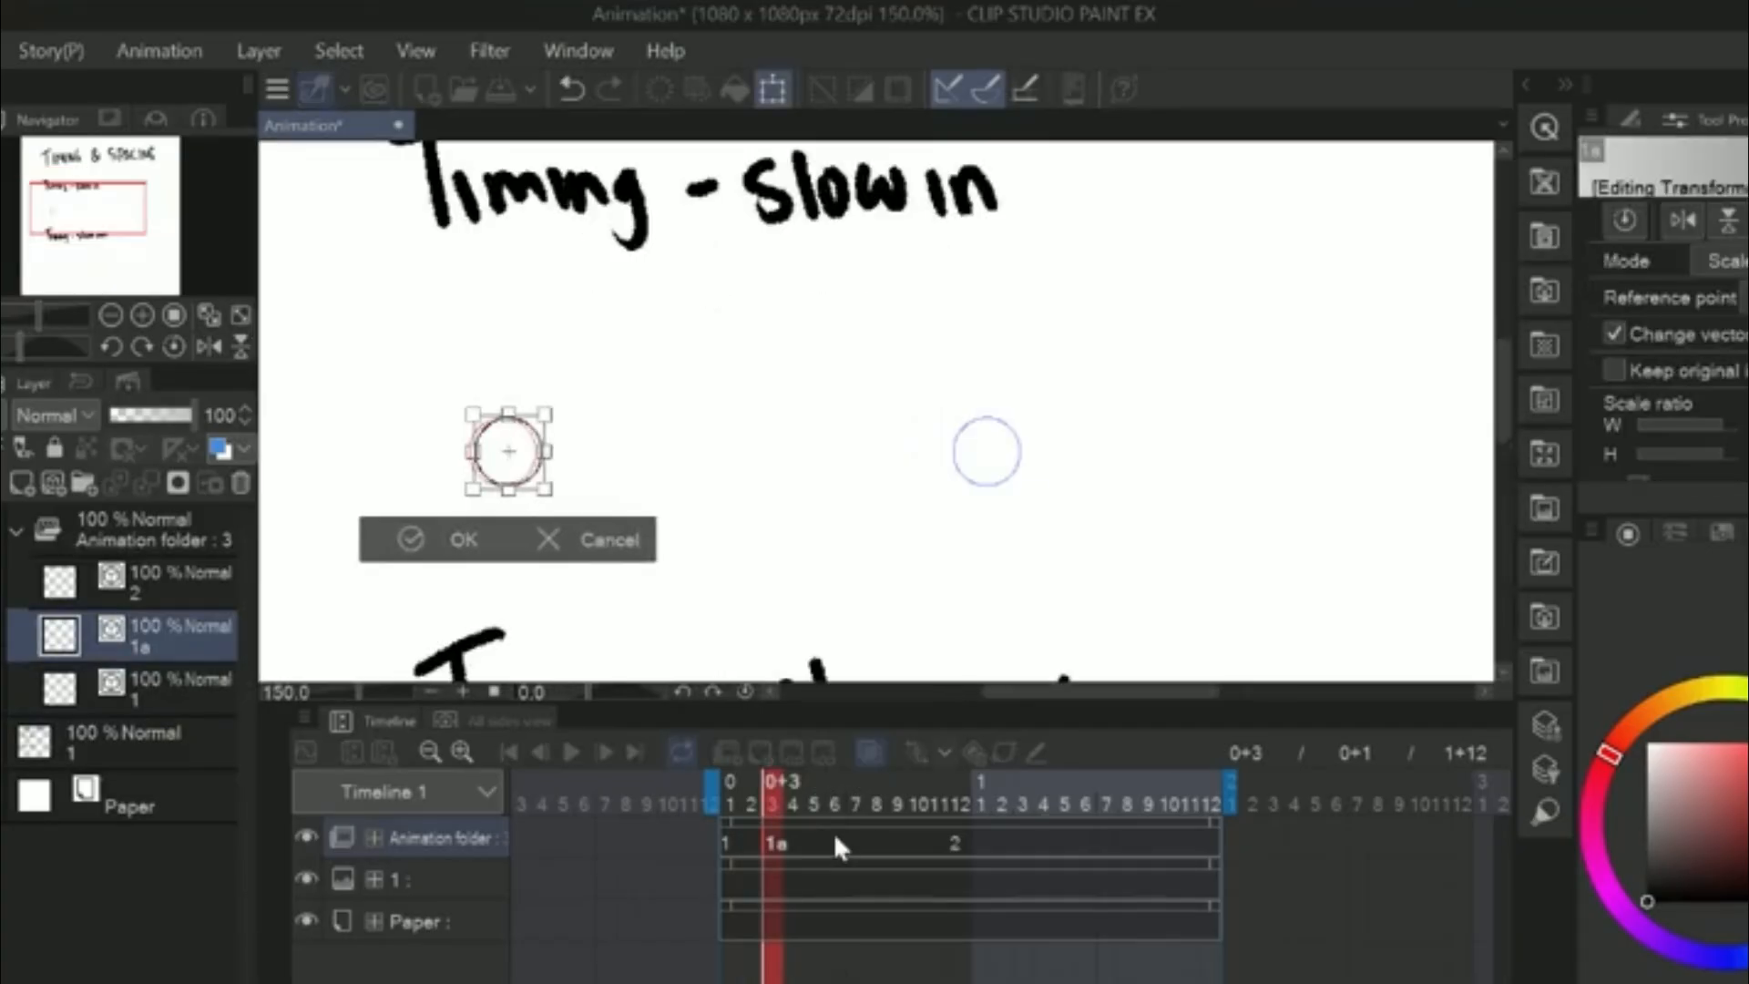
click(440, 547)
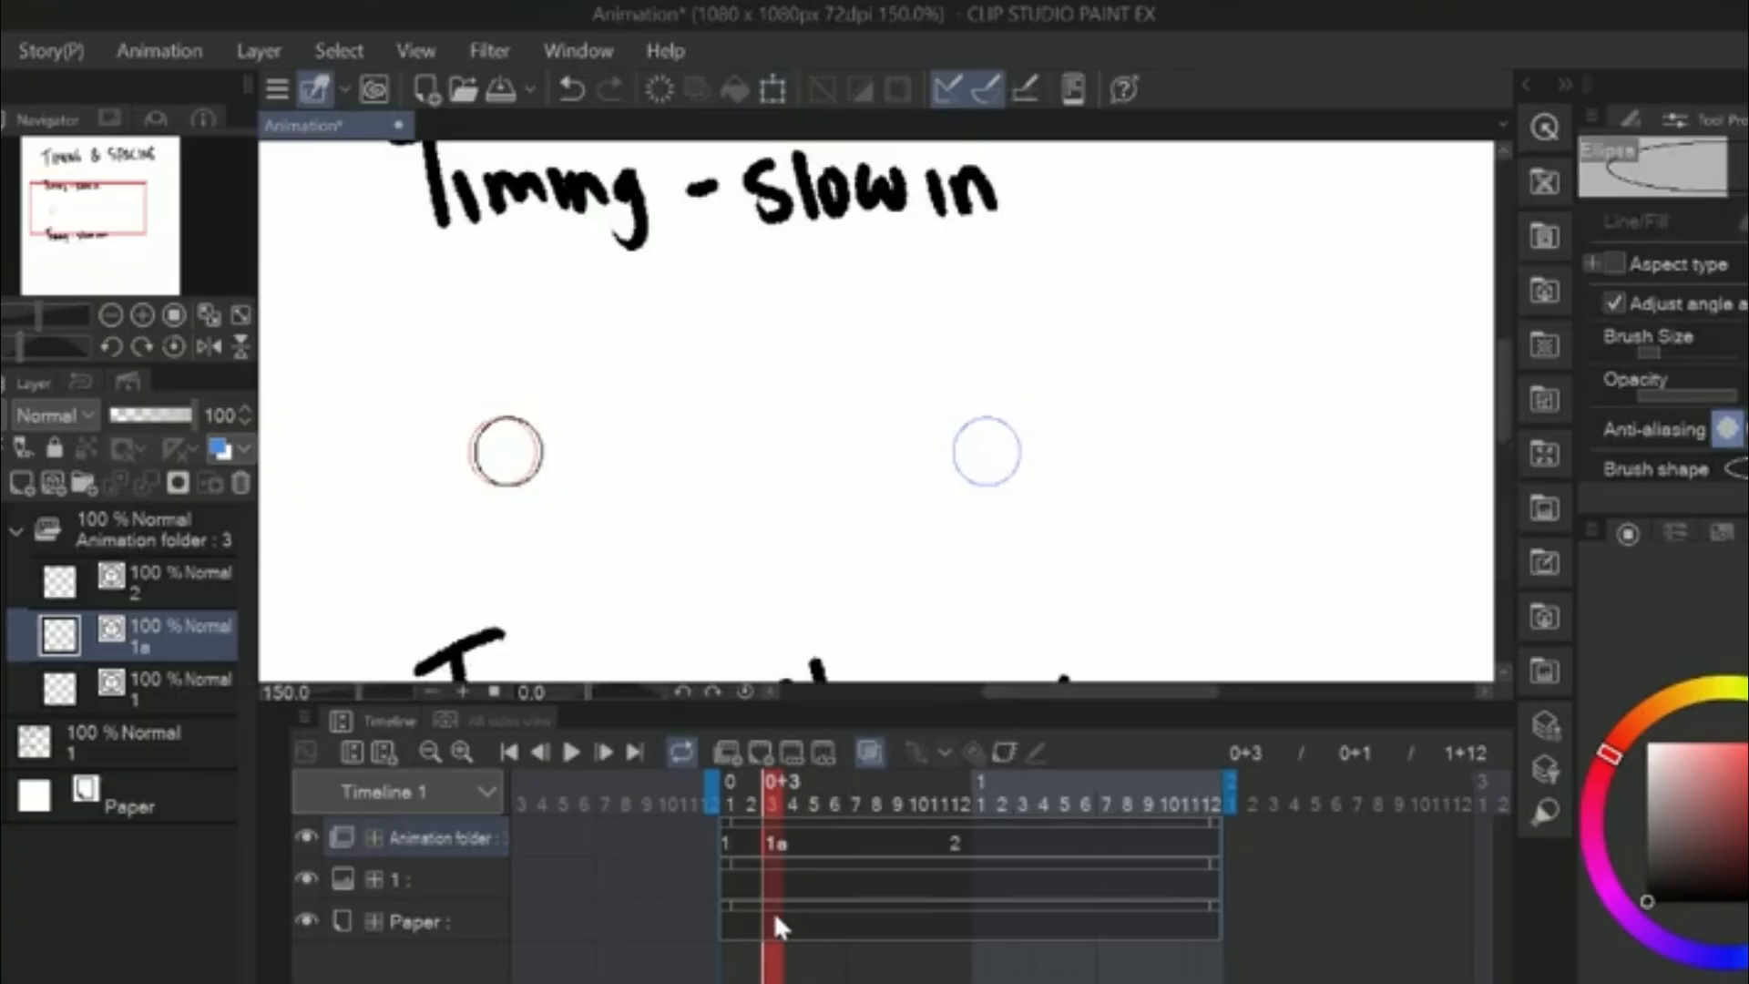
Duplicate the frame 3 circle's cel to frame 5 and transform the copy slightly further right.
click(806, 907)
key(ctrl+v)
key(ctrl+t)
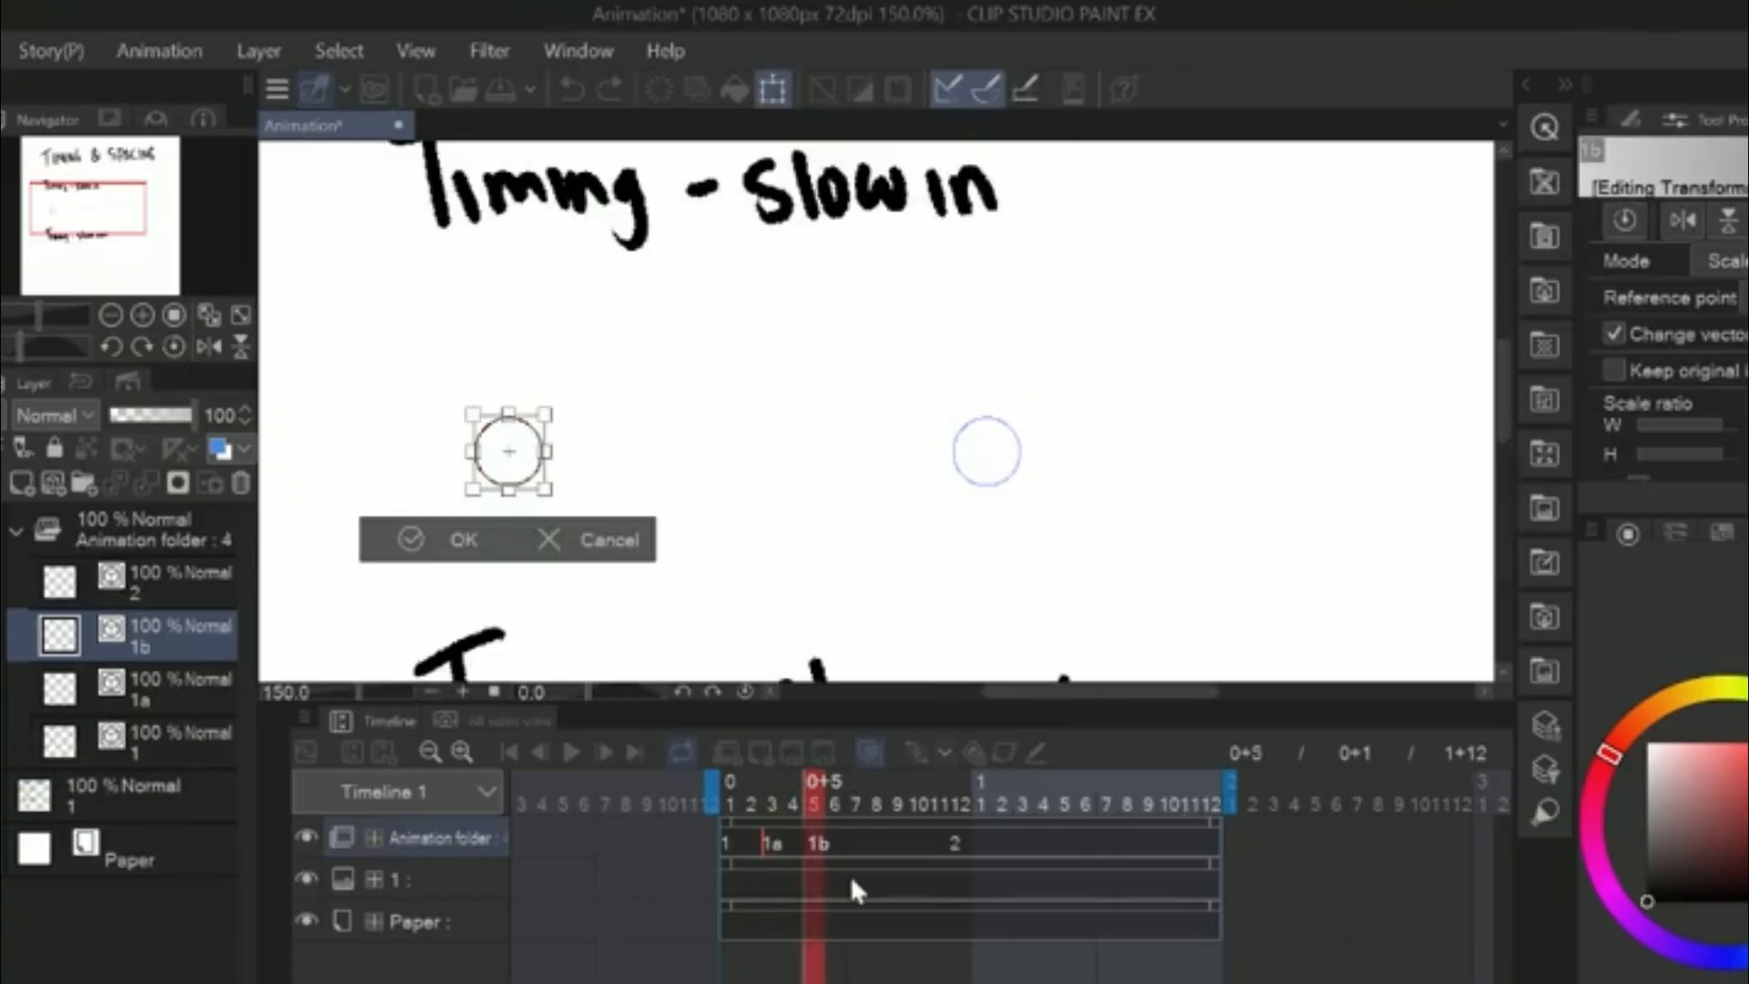
key(Right)
key(Right)
key(Right)
key(Right)
key(Right)
key(Right)
key(Right)
key(Right)
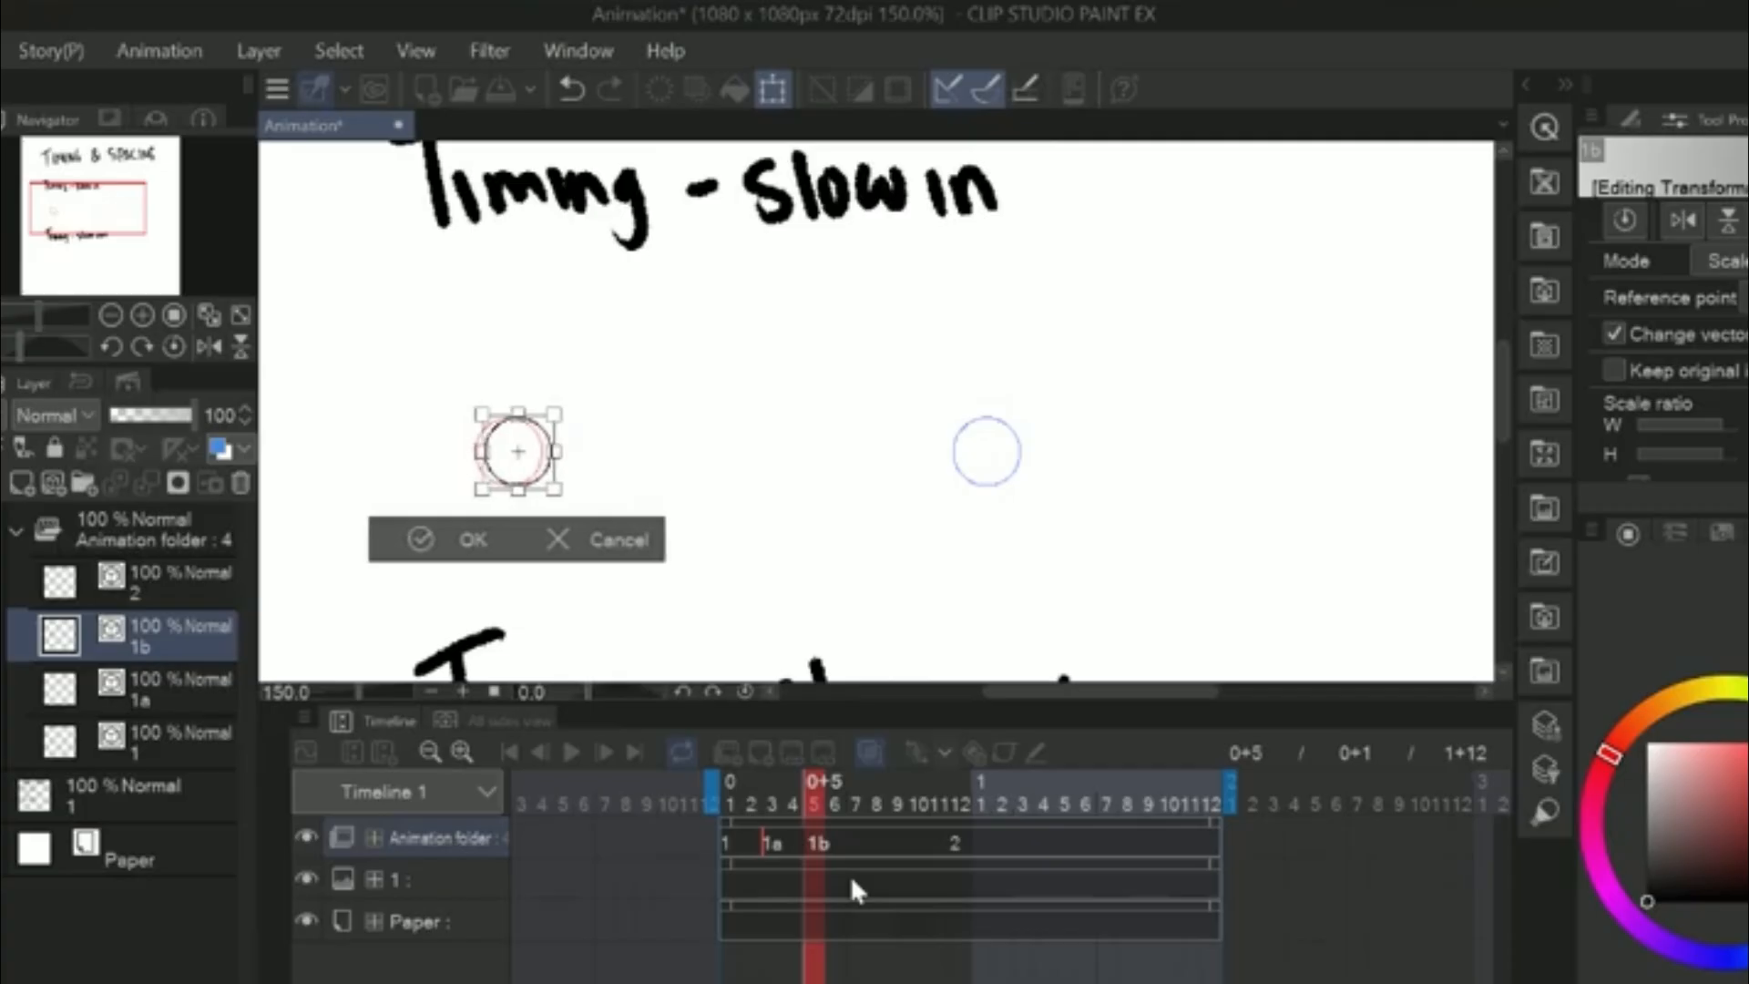
click(470, 541)
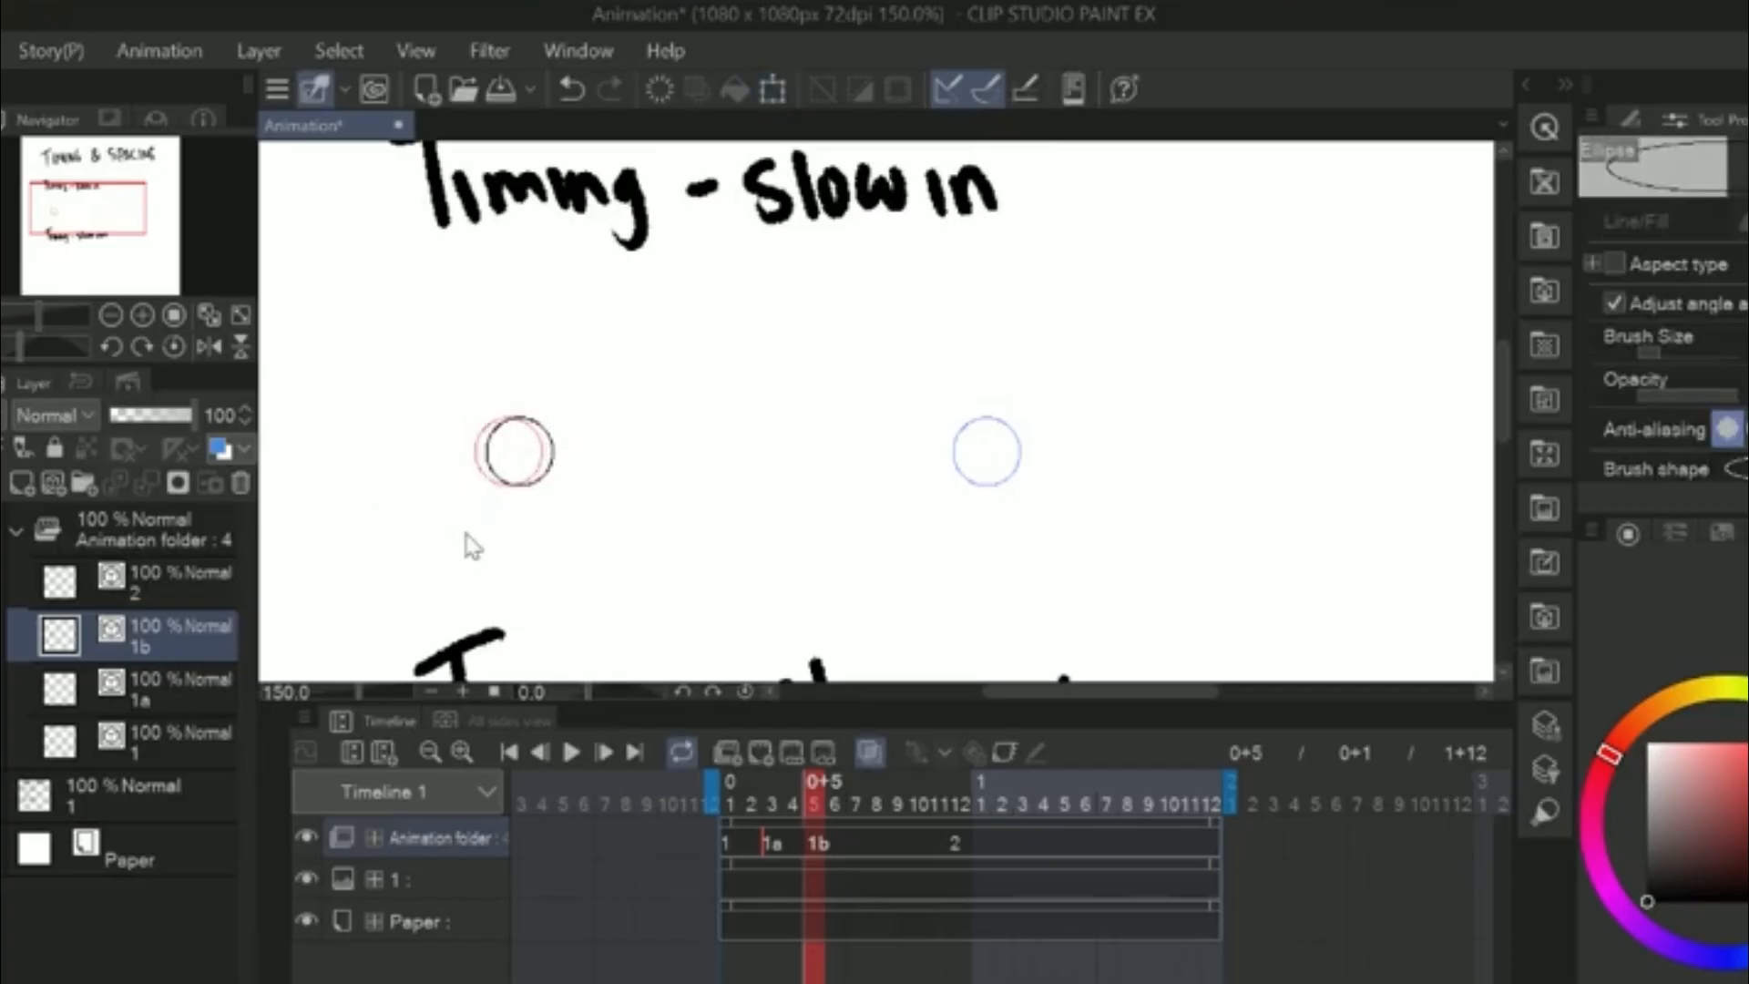
key(ctrl+t)
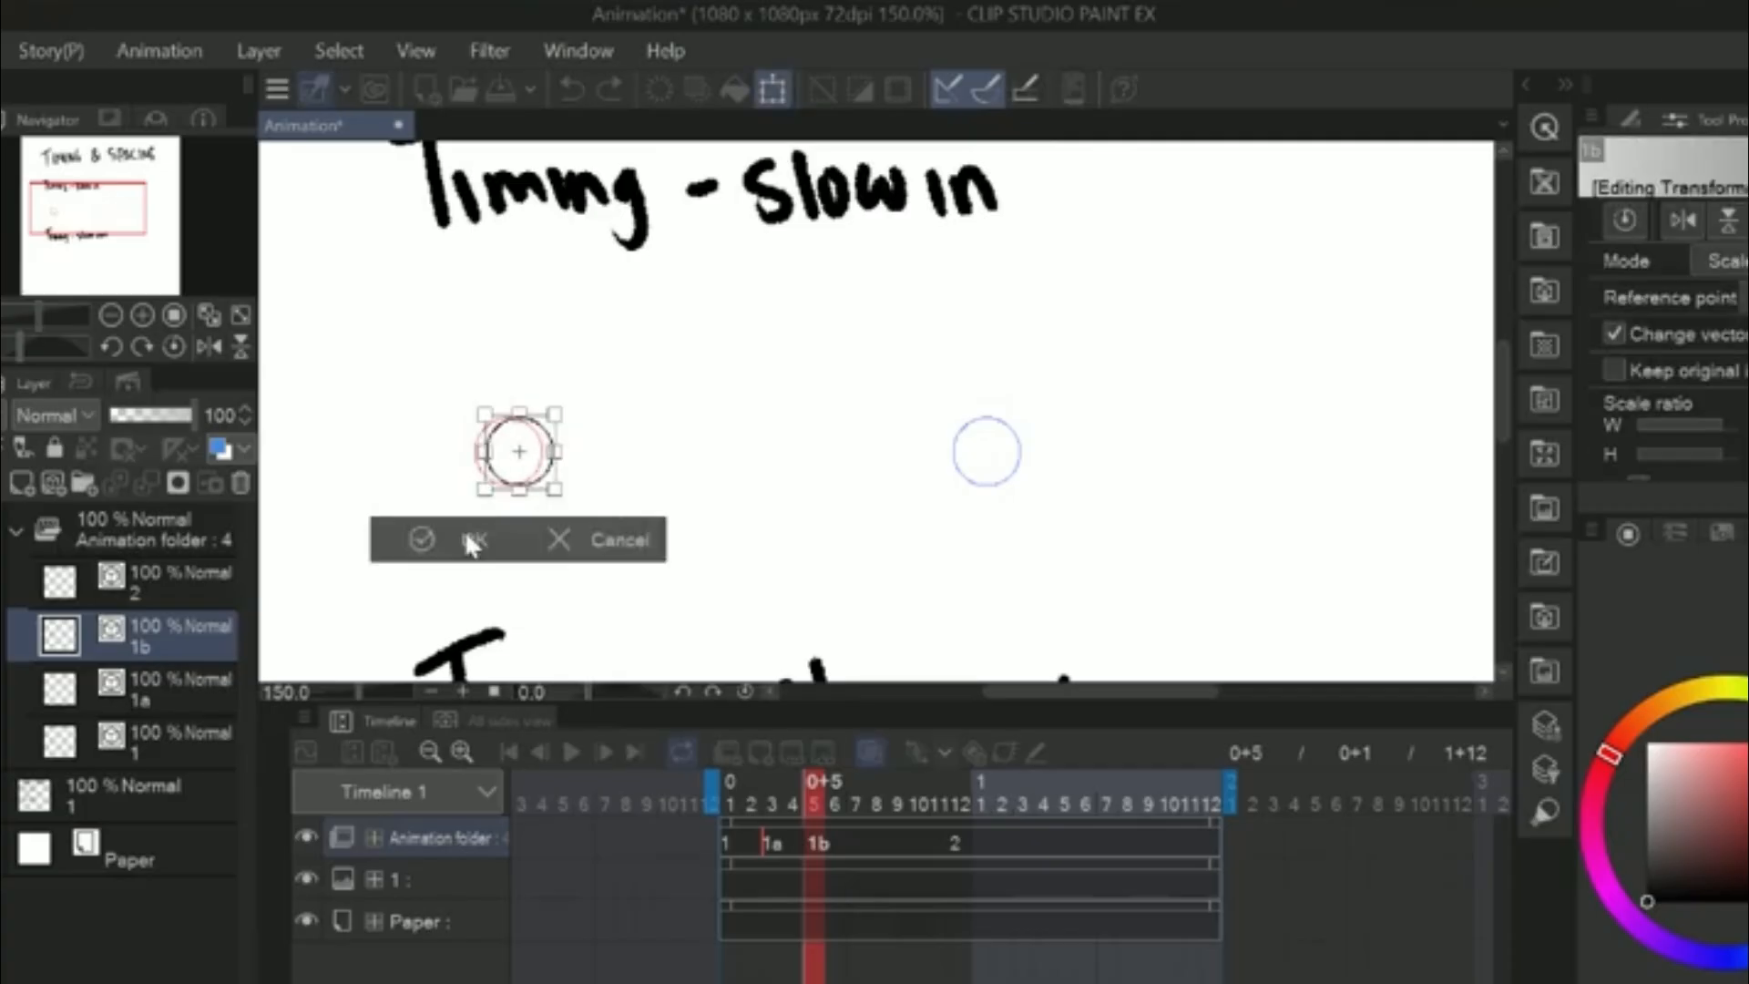
click(616, 560)
Duplicate the frame 5 circle's cel to frame 7 and transform the copy right by a wider gap than before.
key(ctrl+v)
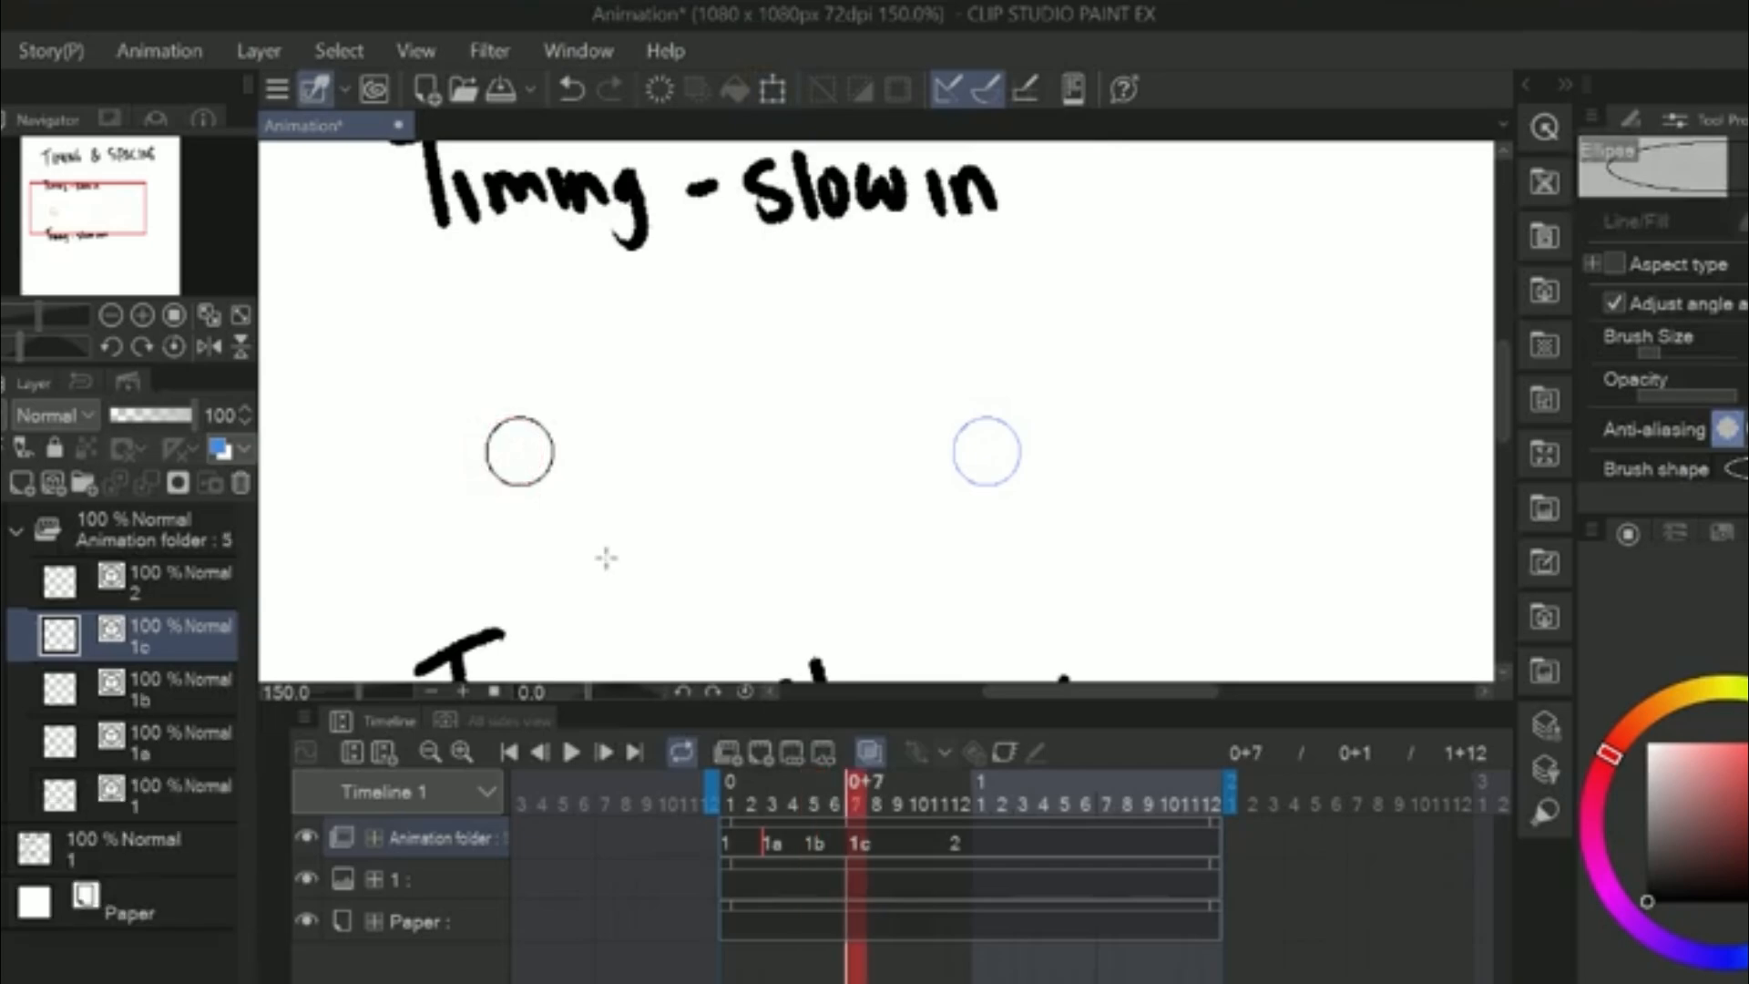
key(ctrl+t)
key(Right)
key(Right)
key(Right)
key(Right)
key(Right)
key(Right)
key(Right)
key(Right)
key(Right)
key(Right)
key(Right)
key(Right)
key(Right)
key(Right)
key(Right)
key(Right)
key(Right)
key(Right)
key(Right)
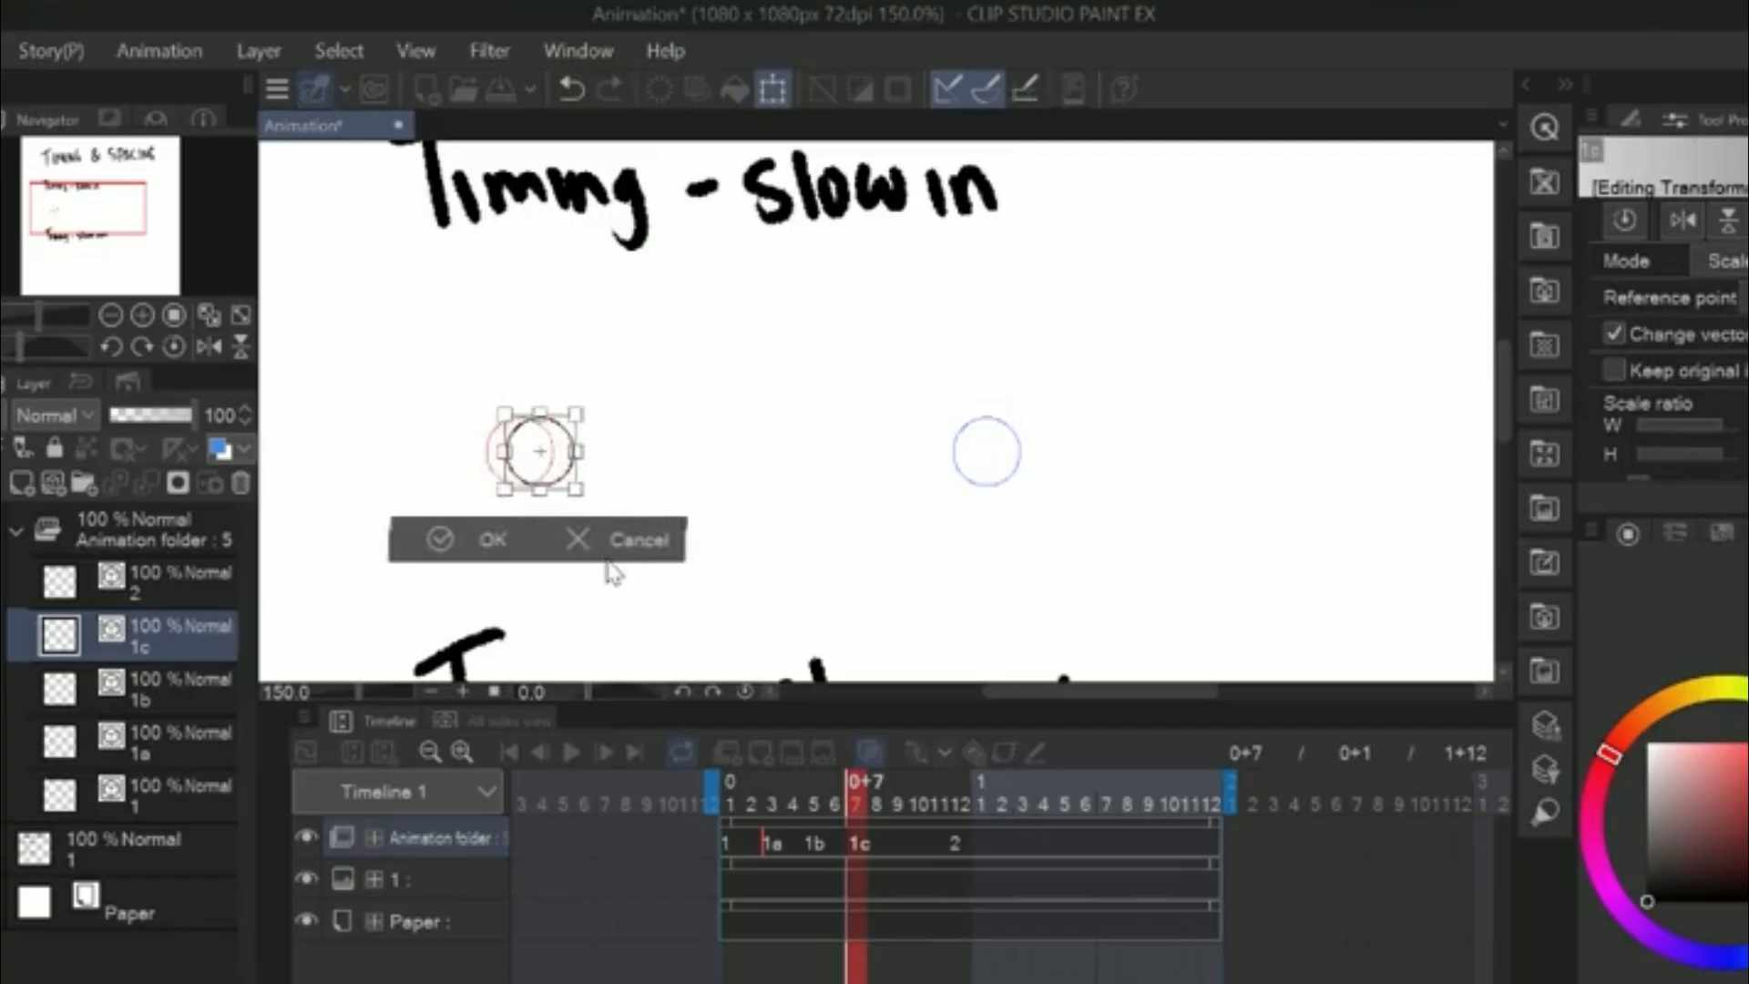
key(ctrl+minus)
click(614, 511)
Turn off onion skin and flip through the frames to review the circle's movement up to frame 9.
key(o)
key(Left)
key(Left)
key(Left)
key(Left)
key(Left)
key(Left)
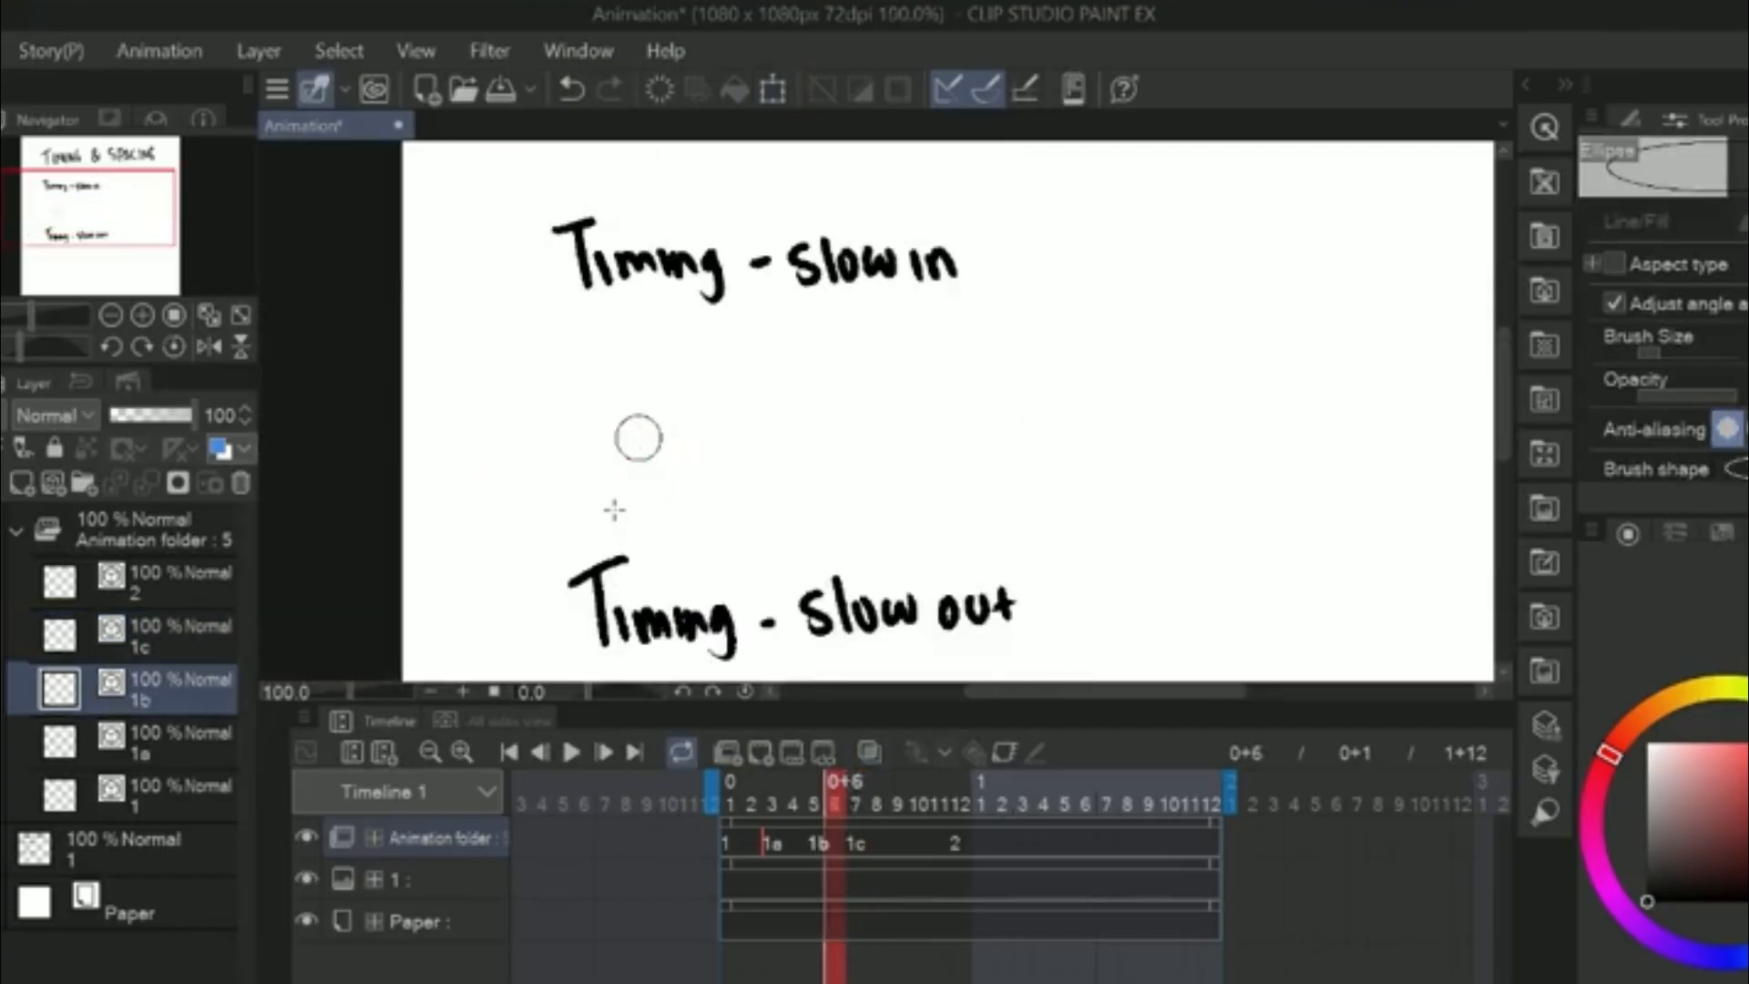
key(Right)
key(Right)
key(Right)
key(Right)
key(Right)
key(Tab)
key(Tab)
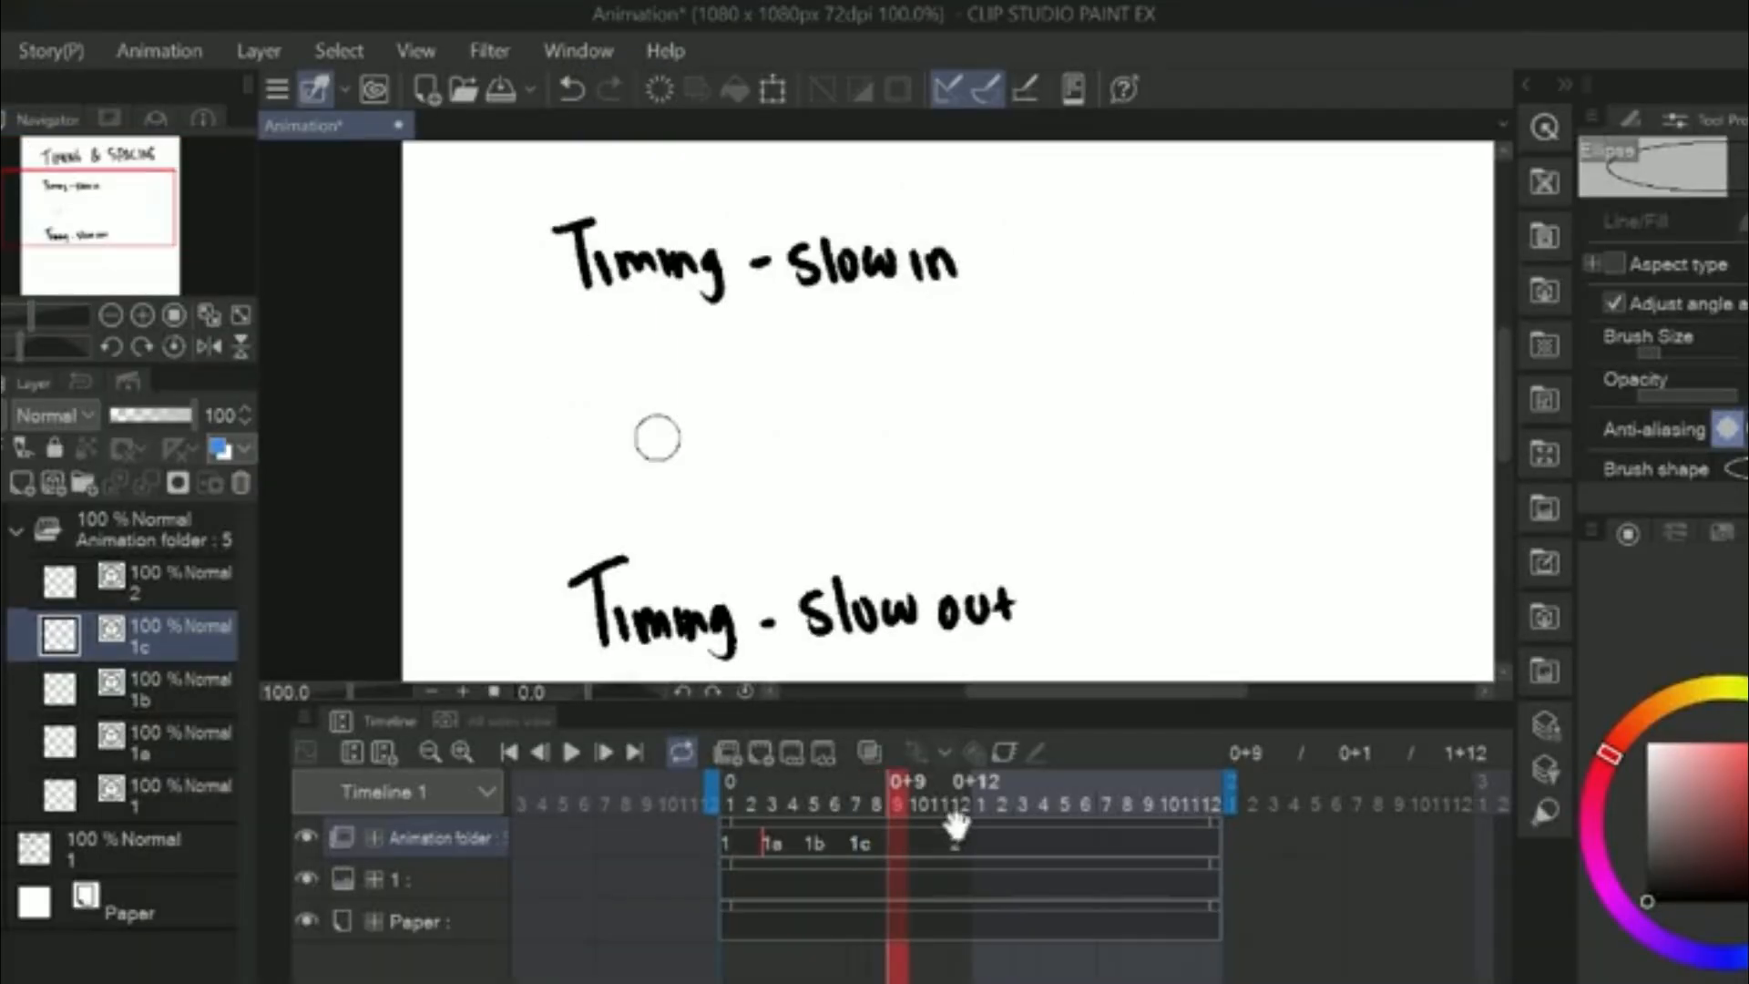
Try a blank cel at frame 9, undo it, and return to frame 7 with onion skin on.
key(n)
key(o)
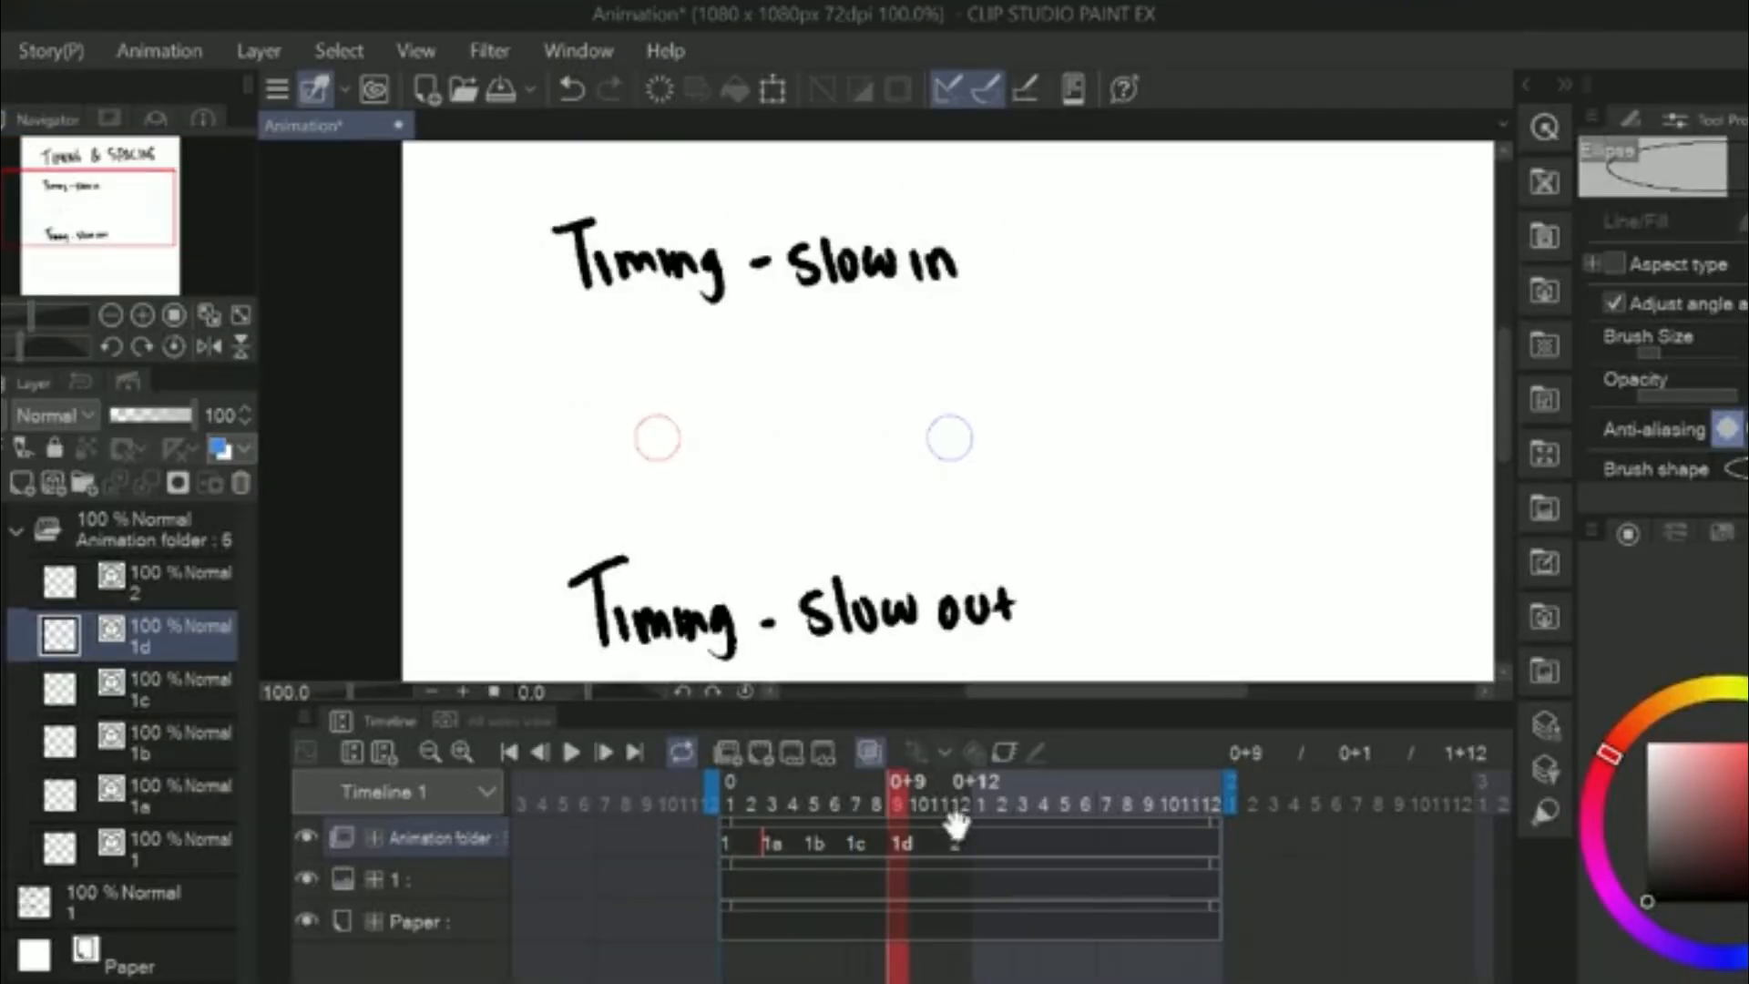
key(ctrl+z)
key(Left)
key(Left)
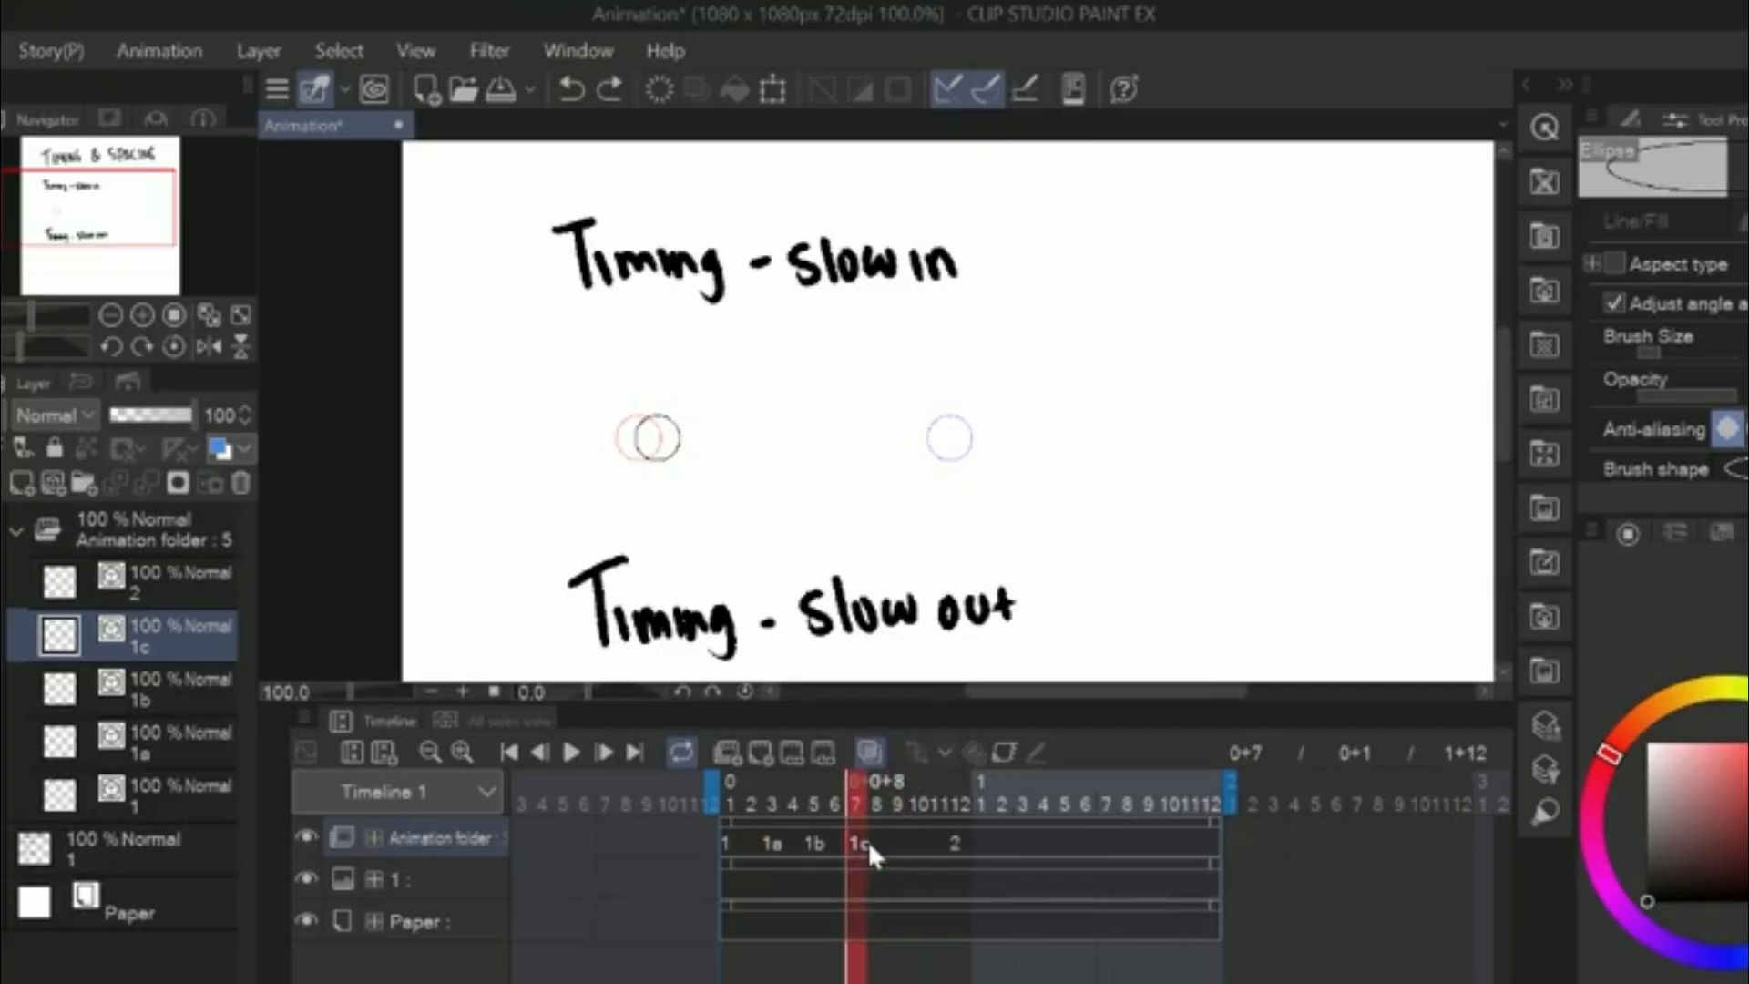
Transform the frame 7 circle further right until it clears the frame 5 circle.
key(ctrl+t)
key(Right)
key(Right)
key(Right)
key(Right)
key(Right)
key(Right)
key(Right)
click(628, 510)
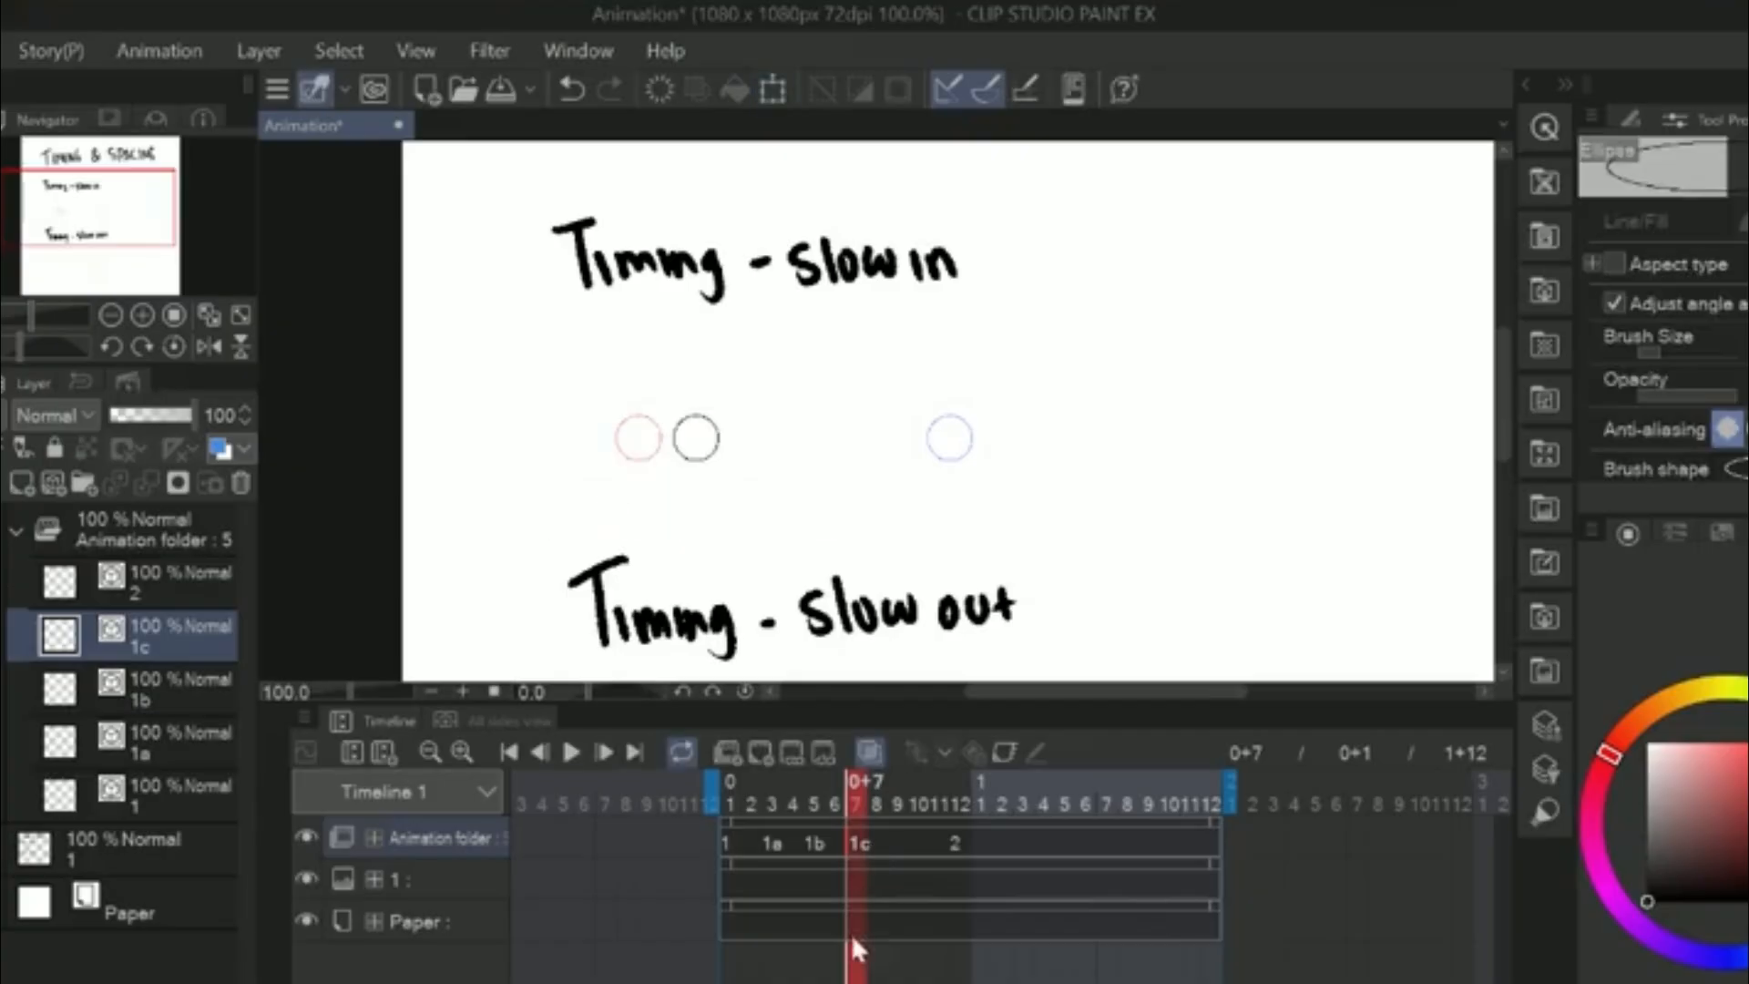
Duplicate the frame 7 circle's cel to frame 9.
click(910, 876)
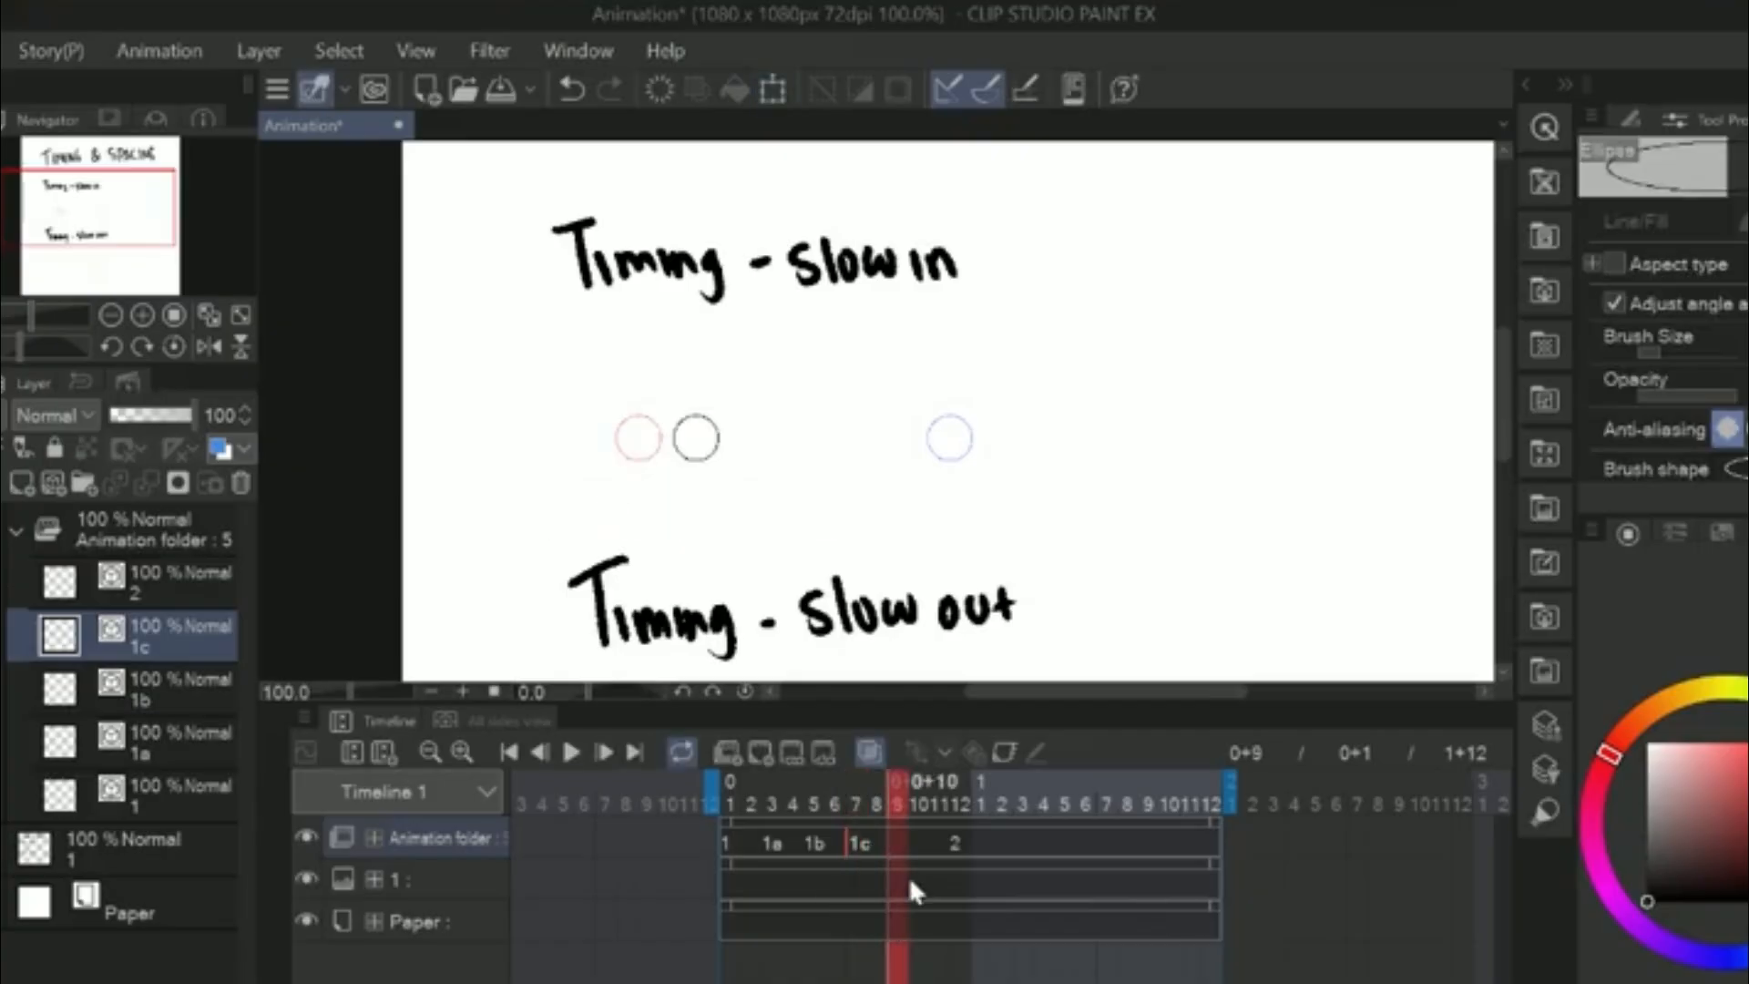
click(859, 851)
click(901, 829)
key(ctrl+v)
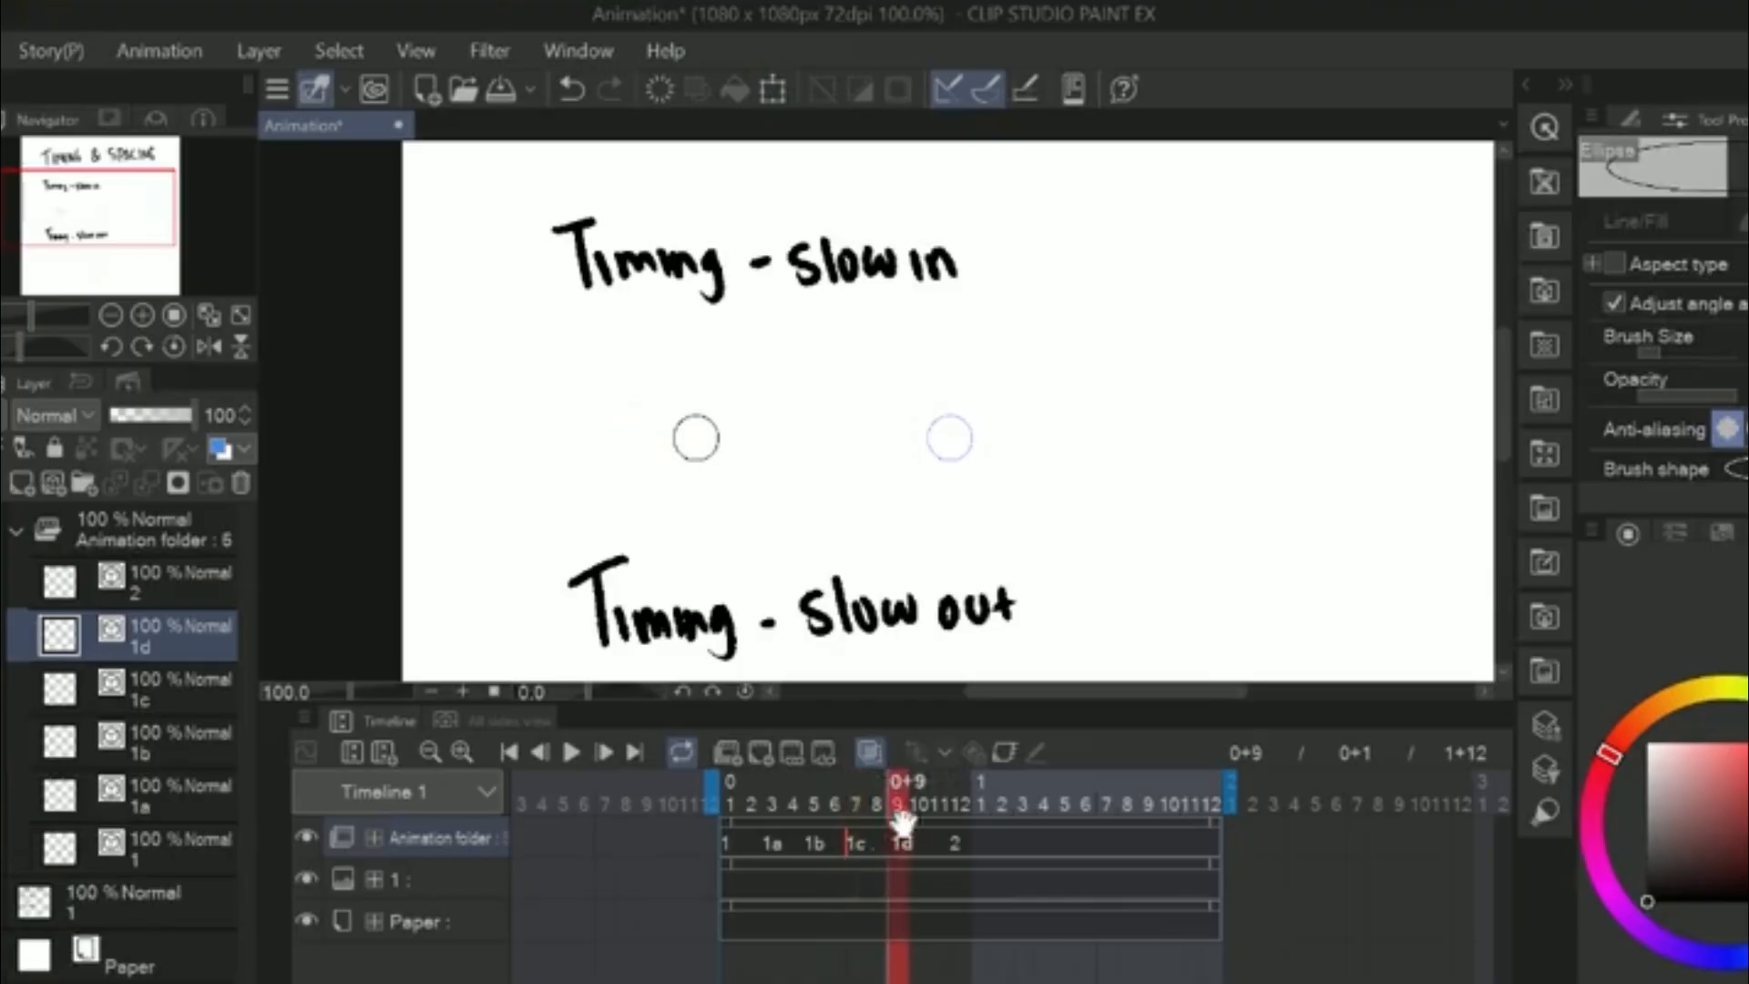
Flip back and forth through the frames with onion skin to examine the spacing of the circles.
key(Right)
key(Right)
key(Left)
key(Left)
key(Left)
key(Left)
key(Left)
key(Left)
key(Left)
key(Left)
key(Left)
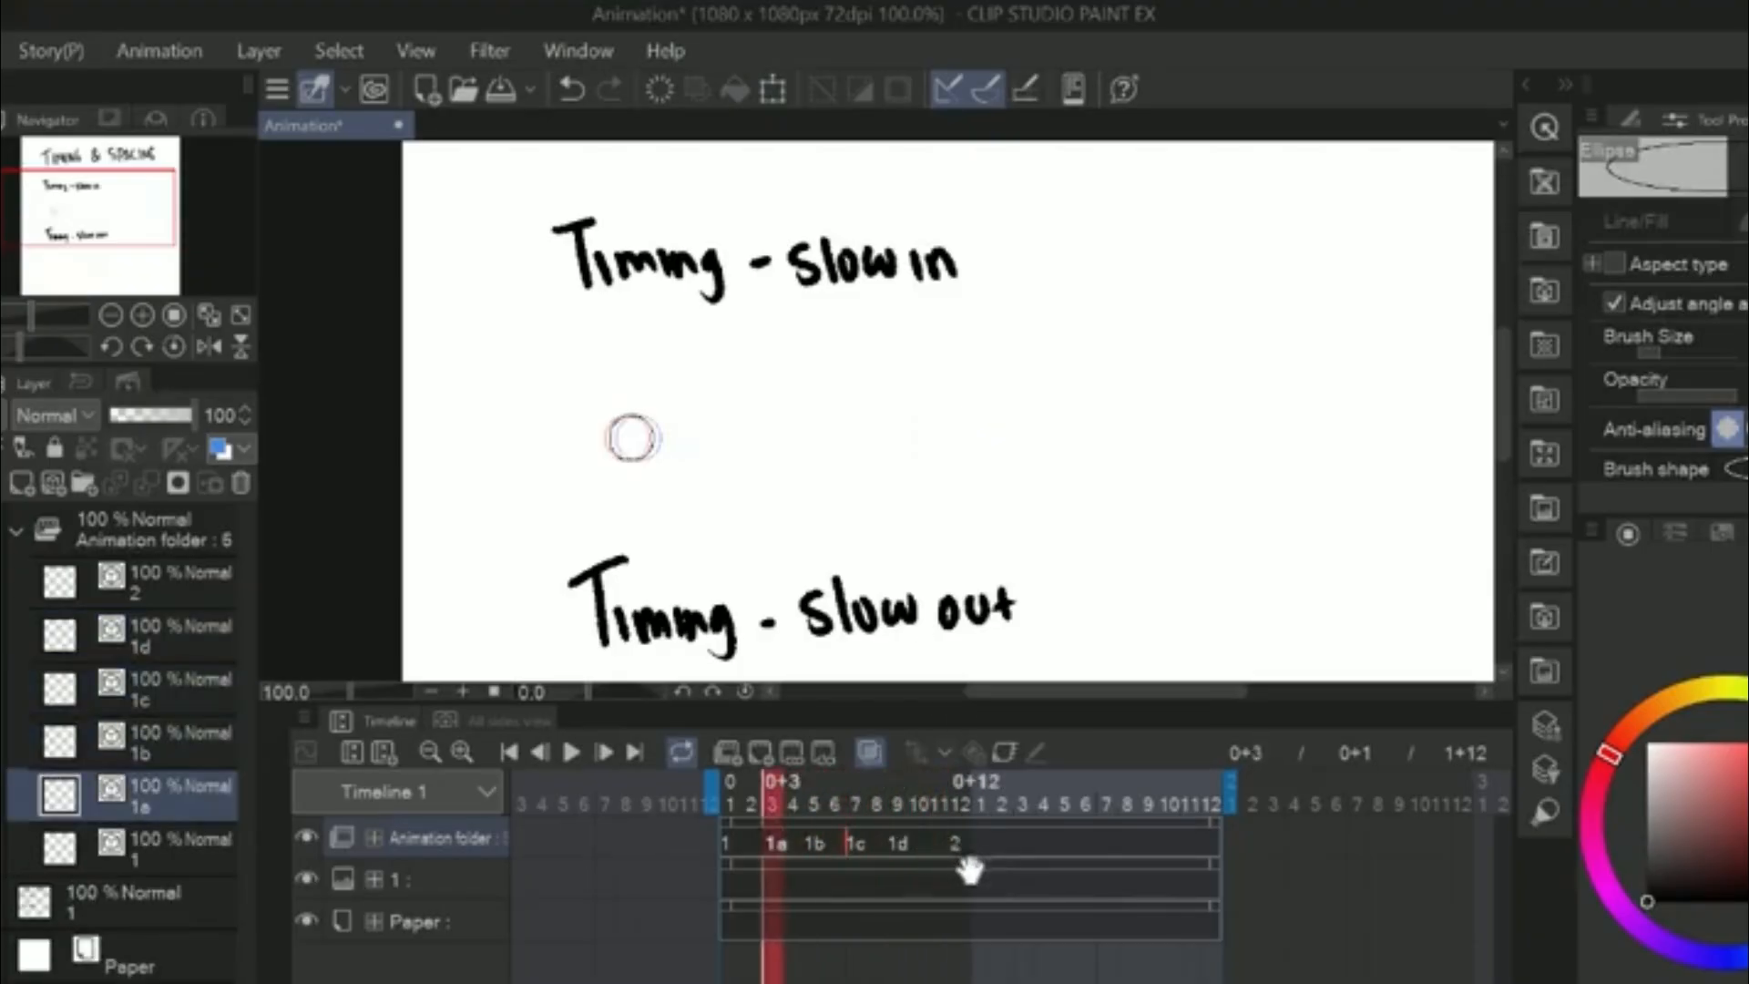
key(Right)
key(Right)
key(Right)
key(Right)
key(Right)
key(Right)
key(Right)
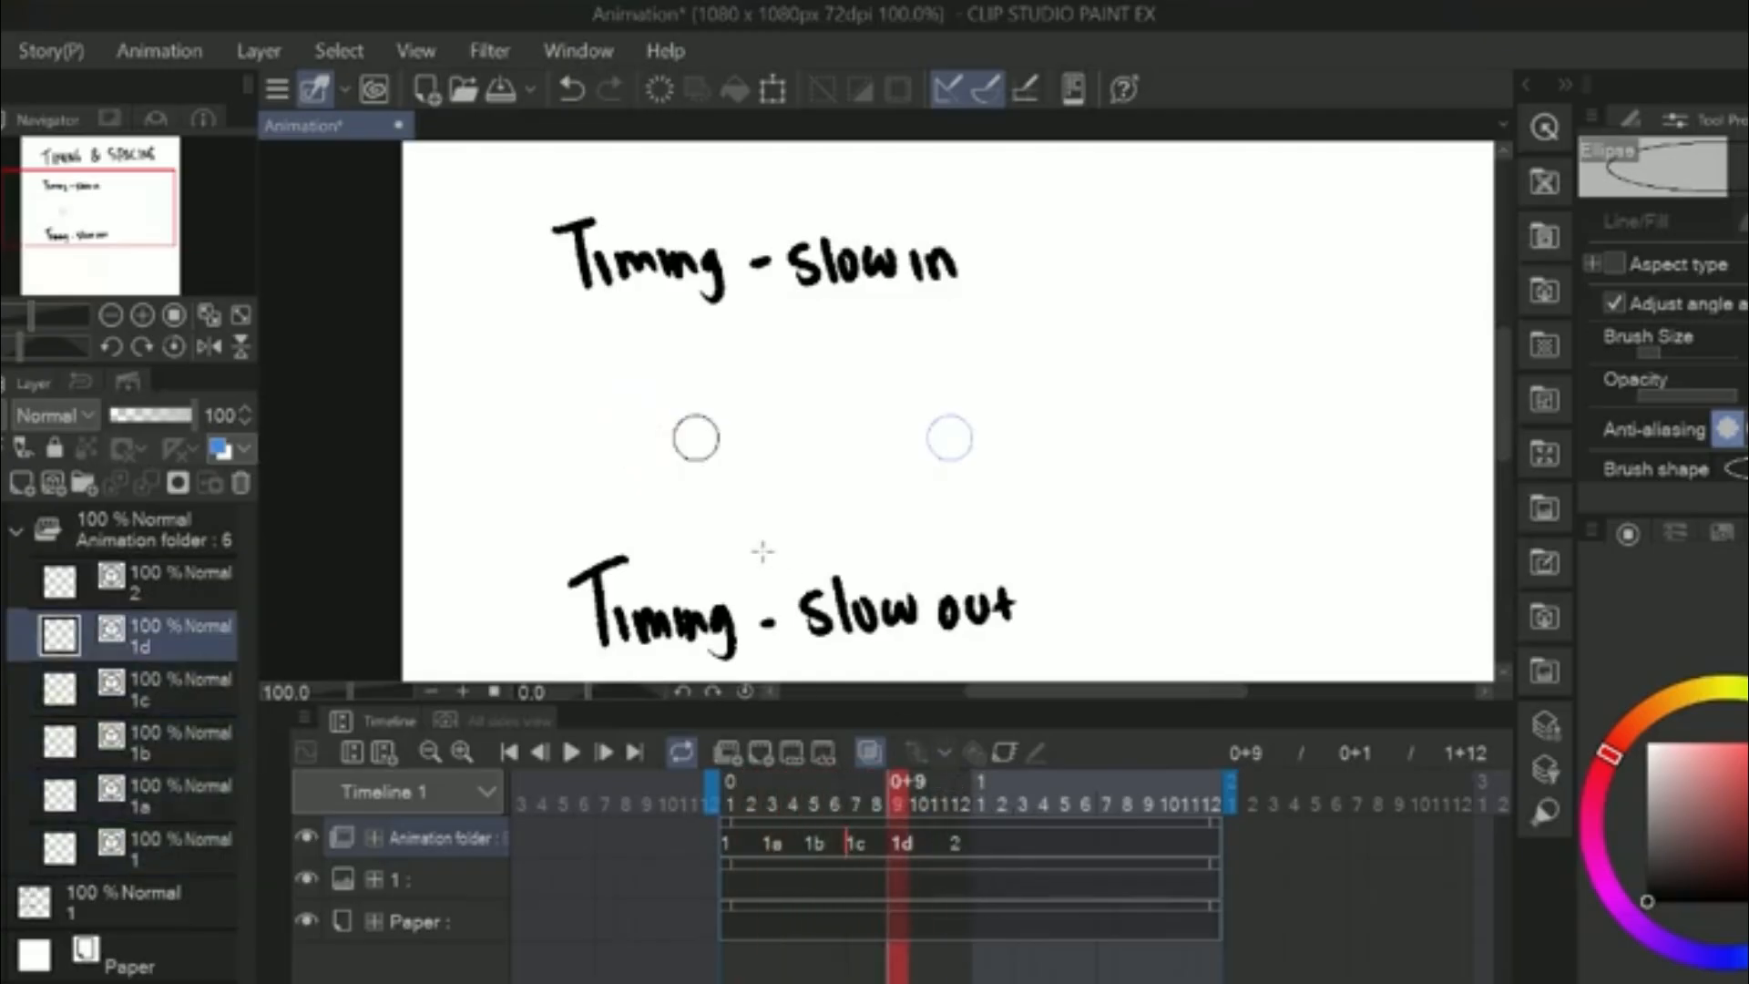
Transform the frame 9 circle right, leaving a clear gap after the frame 7 circle.
key(ctrl+t)
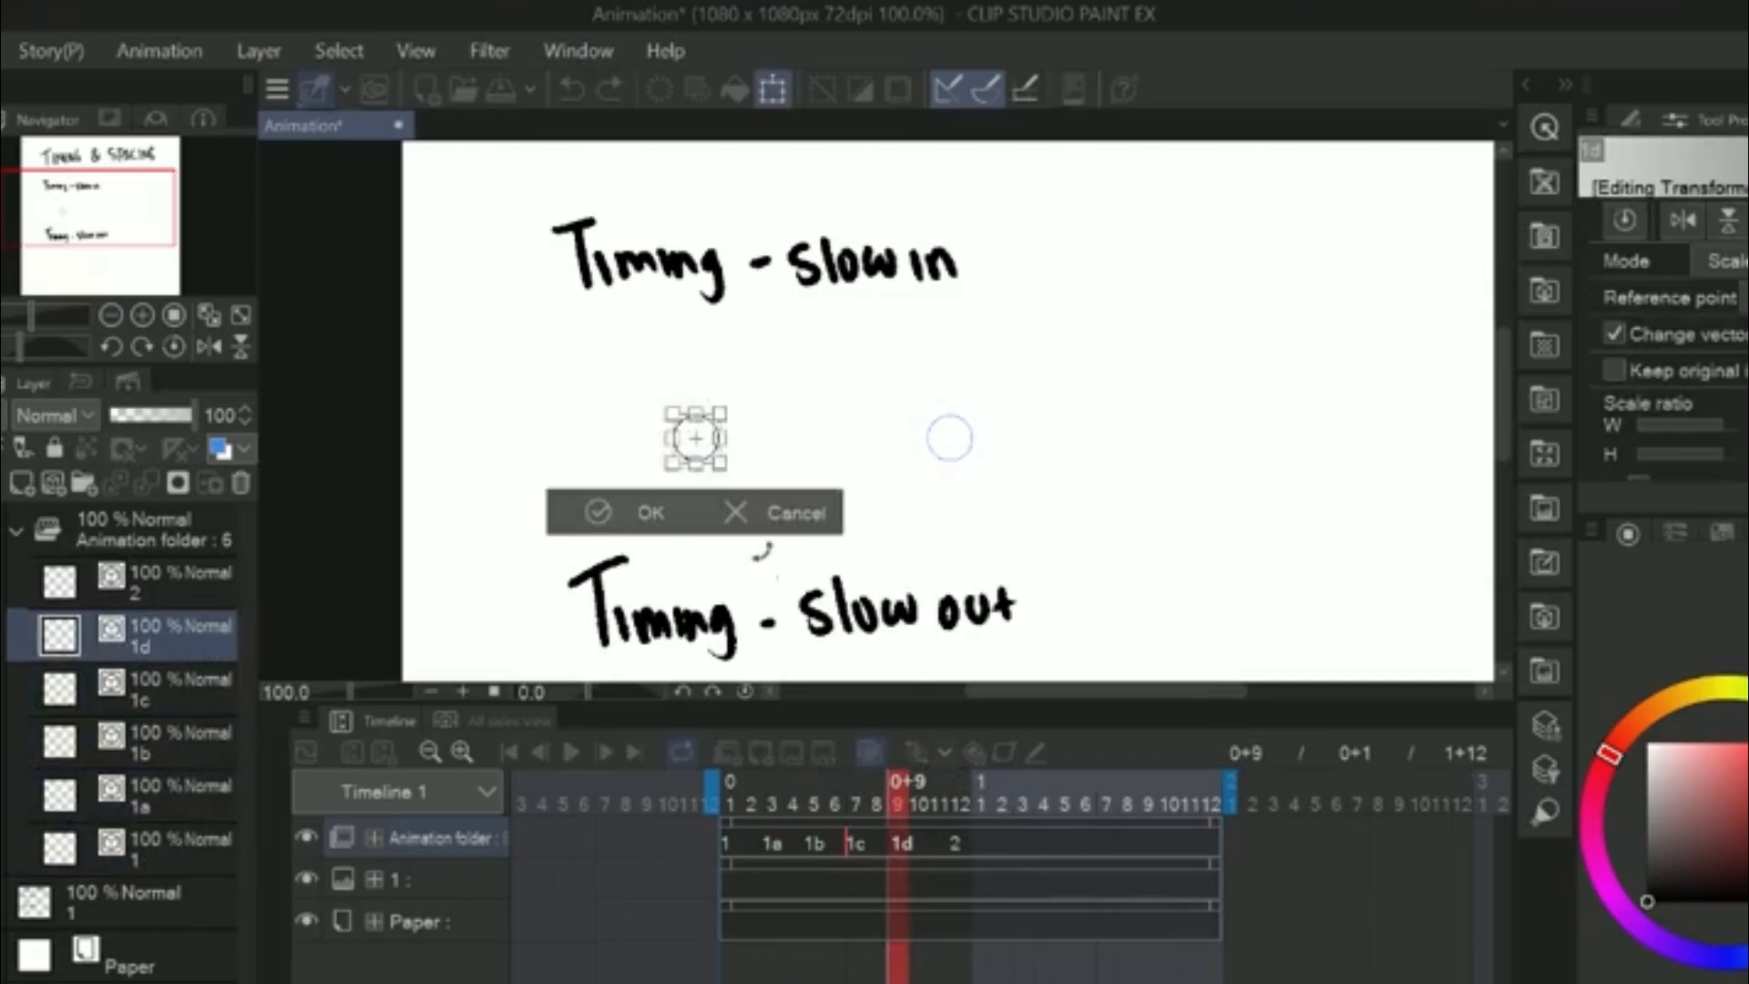
scroll(729, 462, up, 1)
drag(715, 449, 727, 469)
key(ctrl+minus)
key(Right)
key(Right)
key(Right)
key(Right)
key(Right)
key(Right)
key(Right)
key(Right)
key(Right)
key(Right)
key(Right)
key(Right)
key(Right)
key(Right)
key(Right)
key(Right)
key(Right)
key(Right)
key(Right)
key(Right)
key(Right)
key(Right)
key(Right)
key(Right)
key(Right)
key(Right)
key(Right)
key(Right)
key(Right)
key(Right)
key(Right)
key(Right)
key(Right)
key(Right)
key(Right)
key(Right)
key(Right)
key(Right)
key(Right)
key(Right)
key(Right)
key(Right)
key(Right)
key(Right)
key(Right)
key(Right)
key(Right)
key(Right)
key(Right)
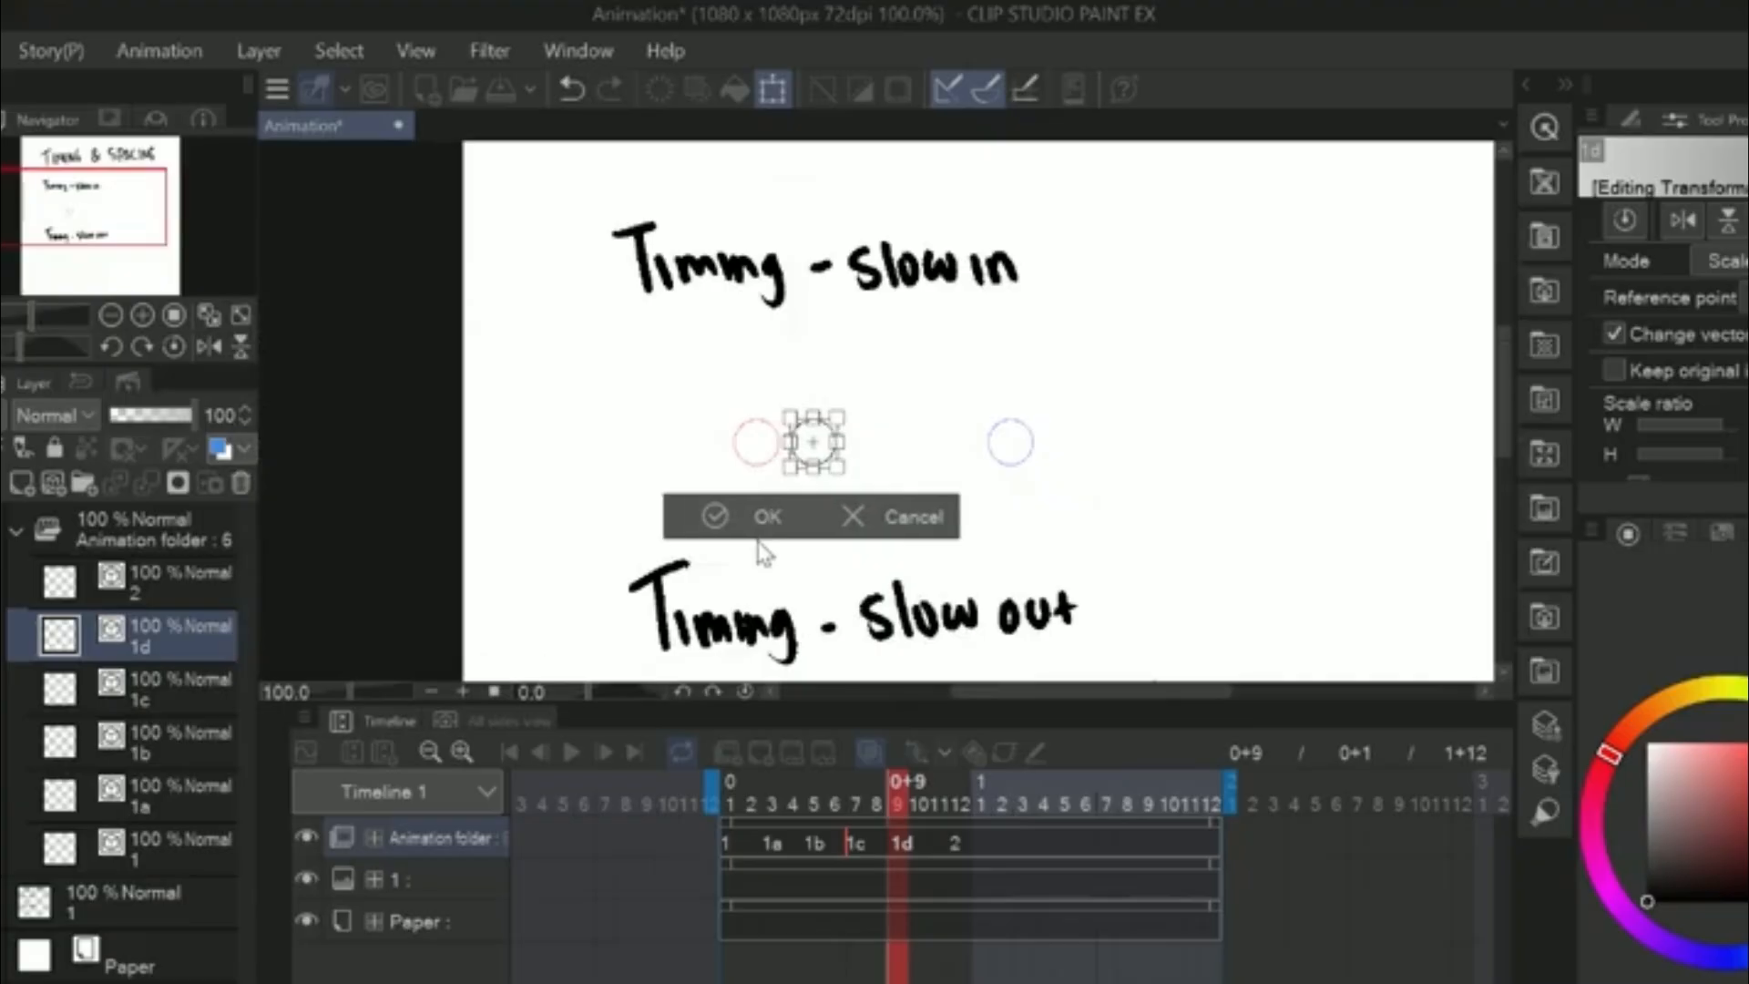
Stretch the frame 9 circle into a wide, flattened smear ellipse spanning most of the gap to the final circle.
scroll(759, 543, up, 1)
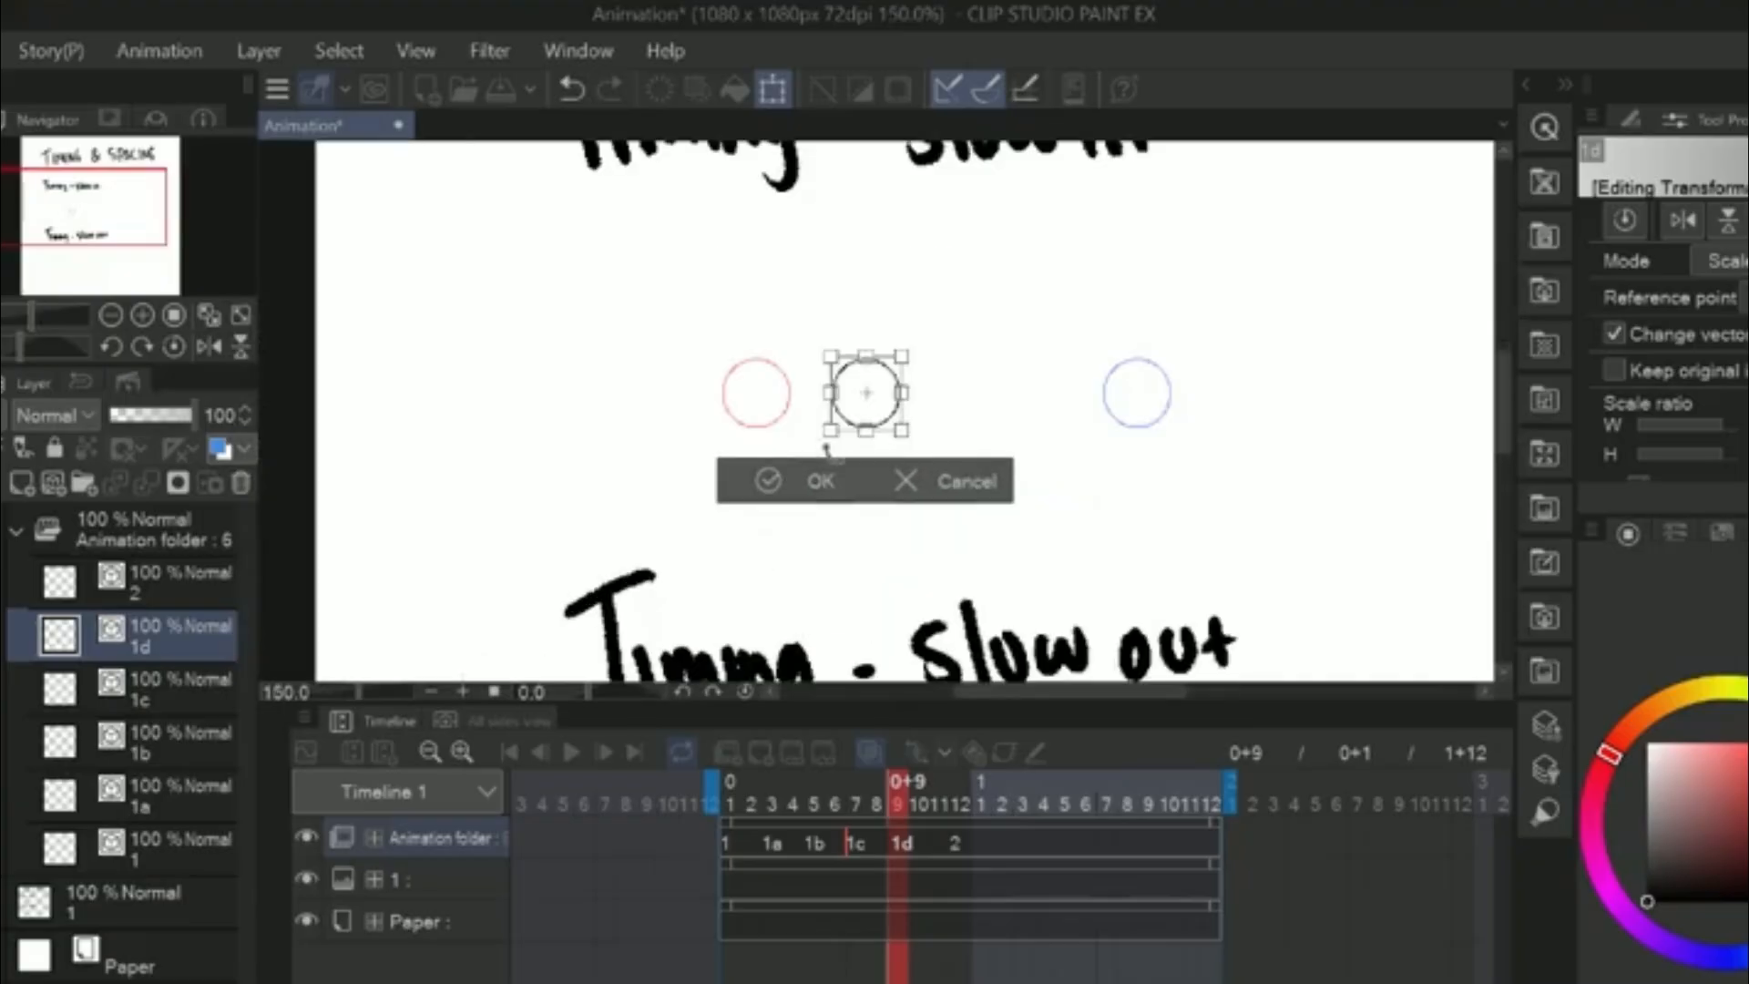
drag(881, 535, 816, 582)
key(Tab)
scroll(809, 615, up, 1)
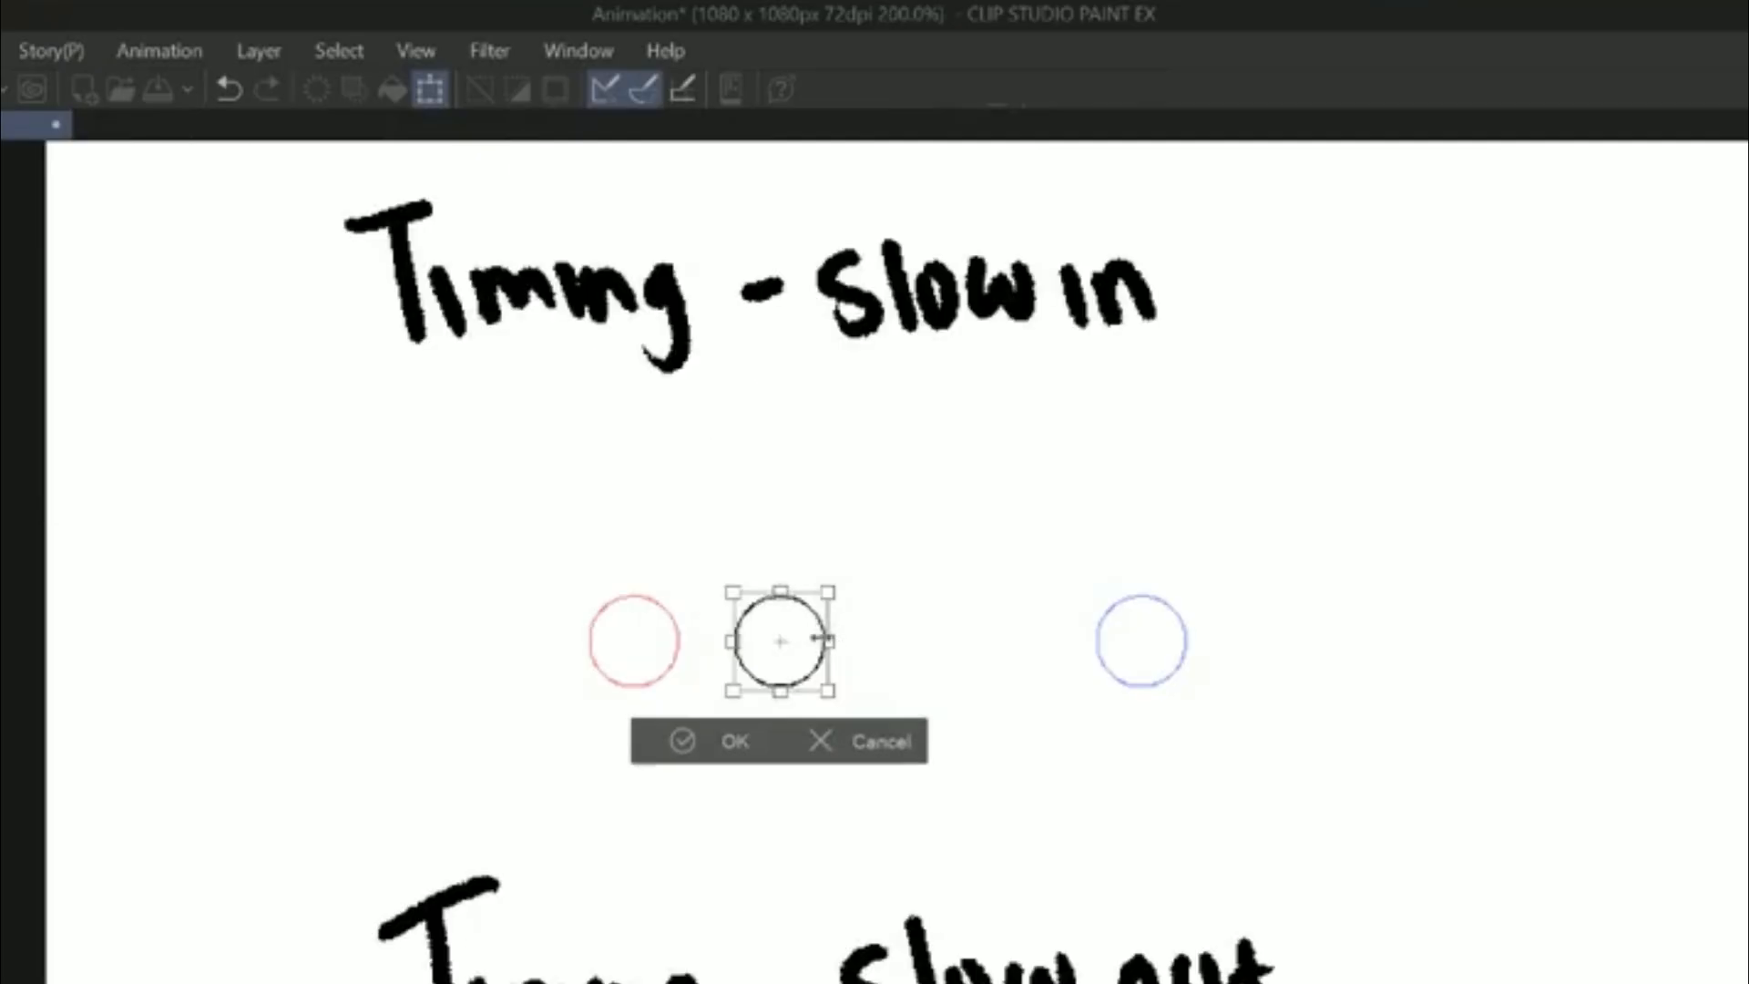
drag(835, 643, 971, 651)
drag(993, 643, 1004, 645)
drag(863, 593, 866, 604)
drag(870, 693, 868, 684)
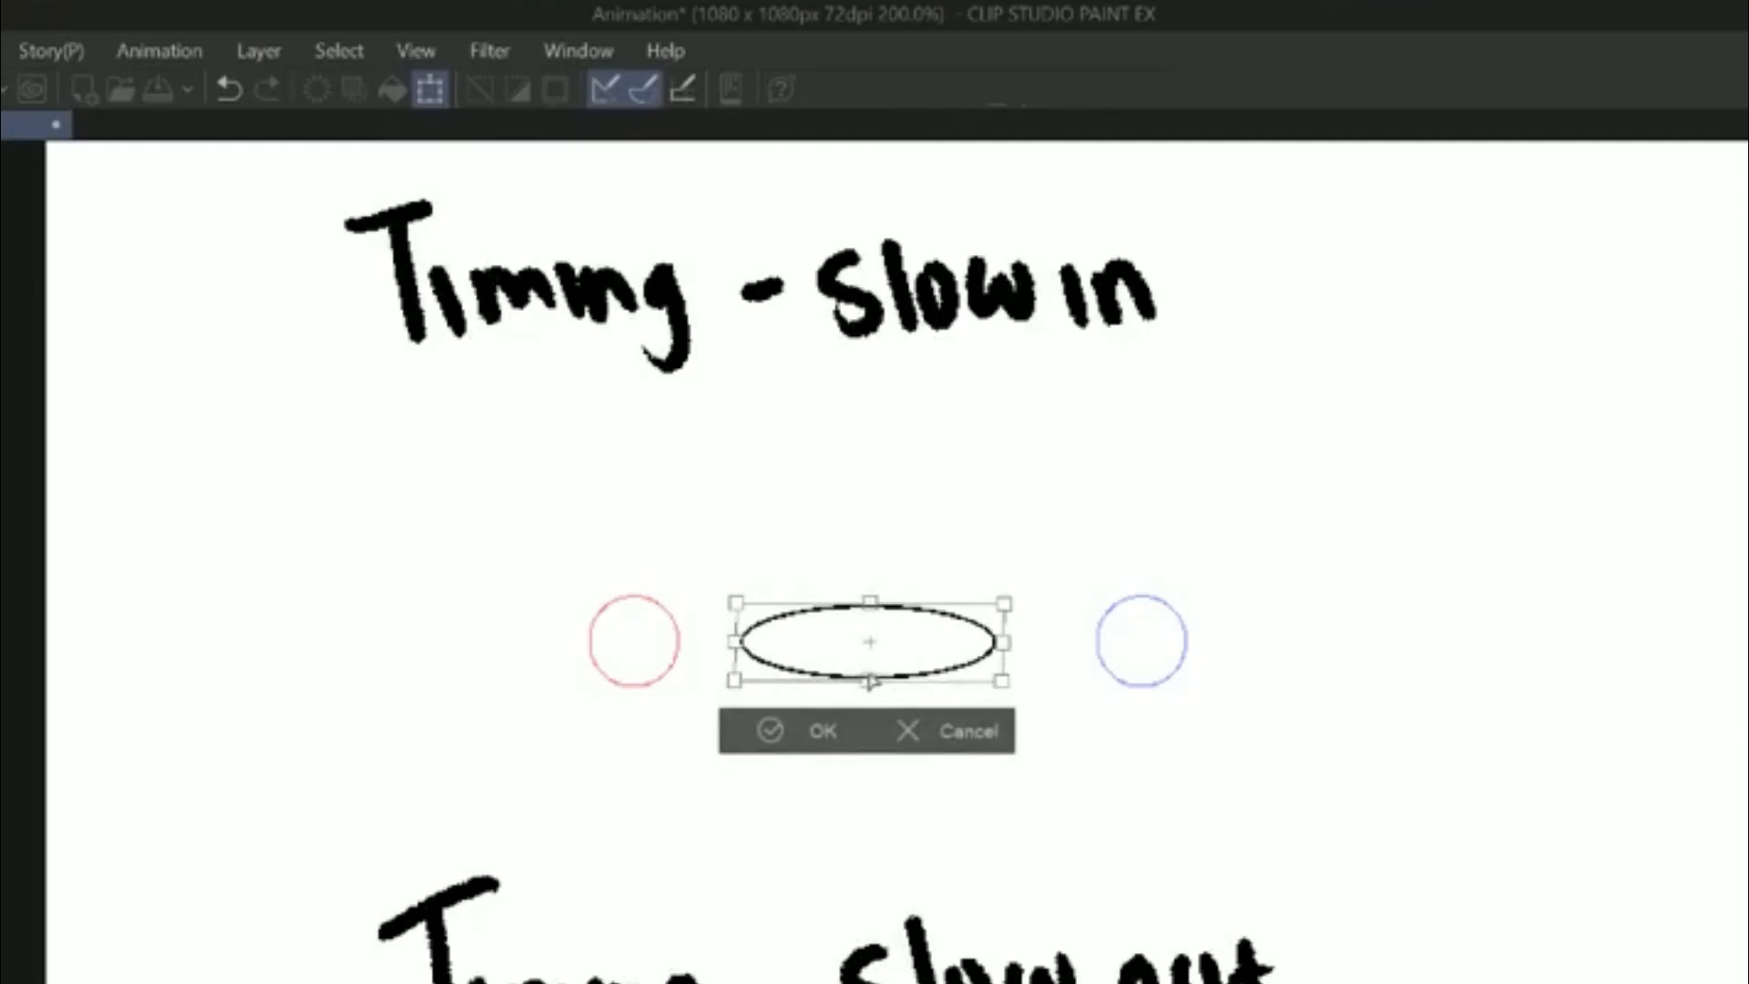
drag(736, 646, 729, 645)
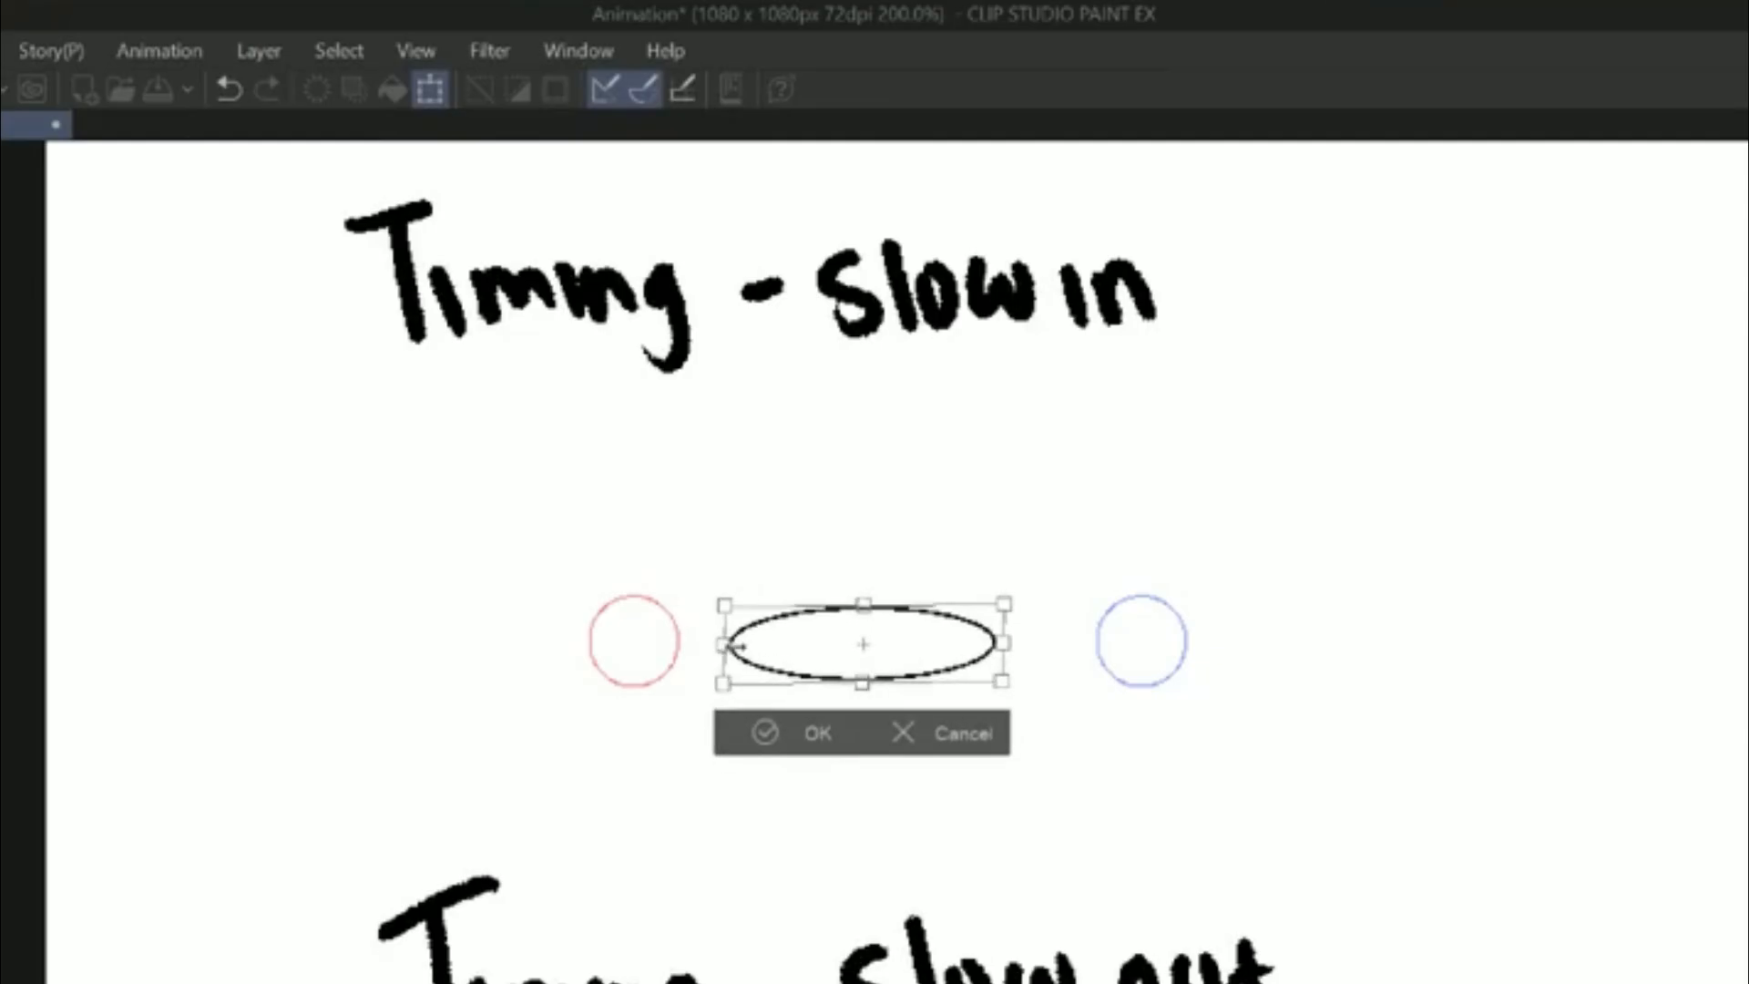
click(823, 736)
scroll(832, 737, down, 4)
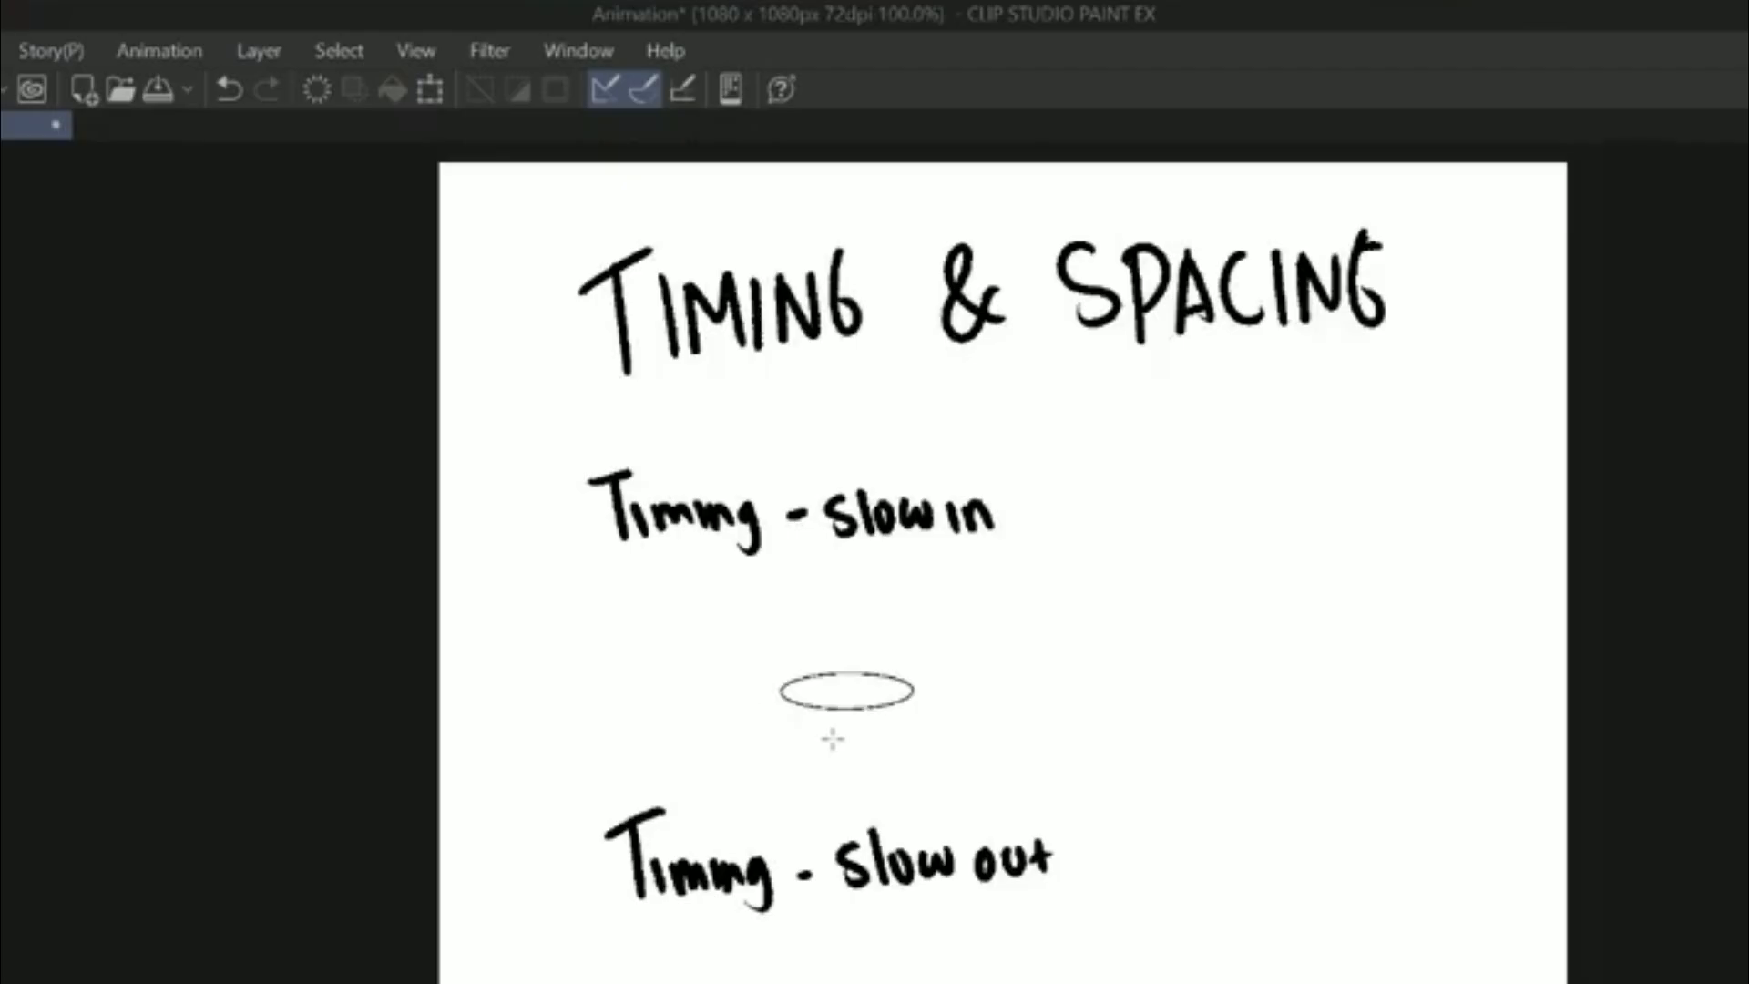
key(Tab)
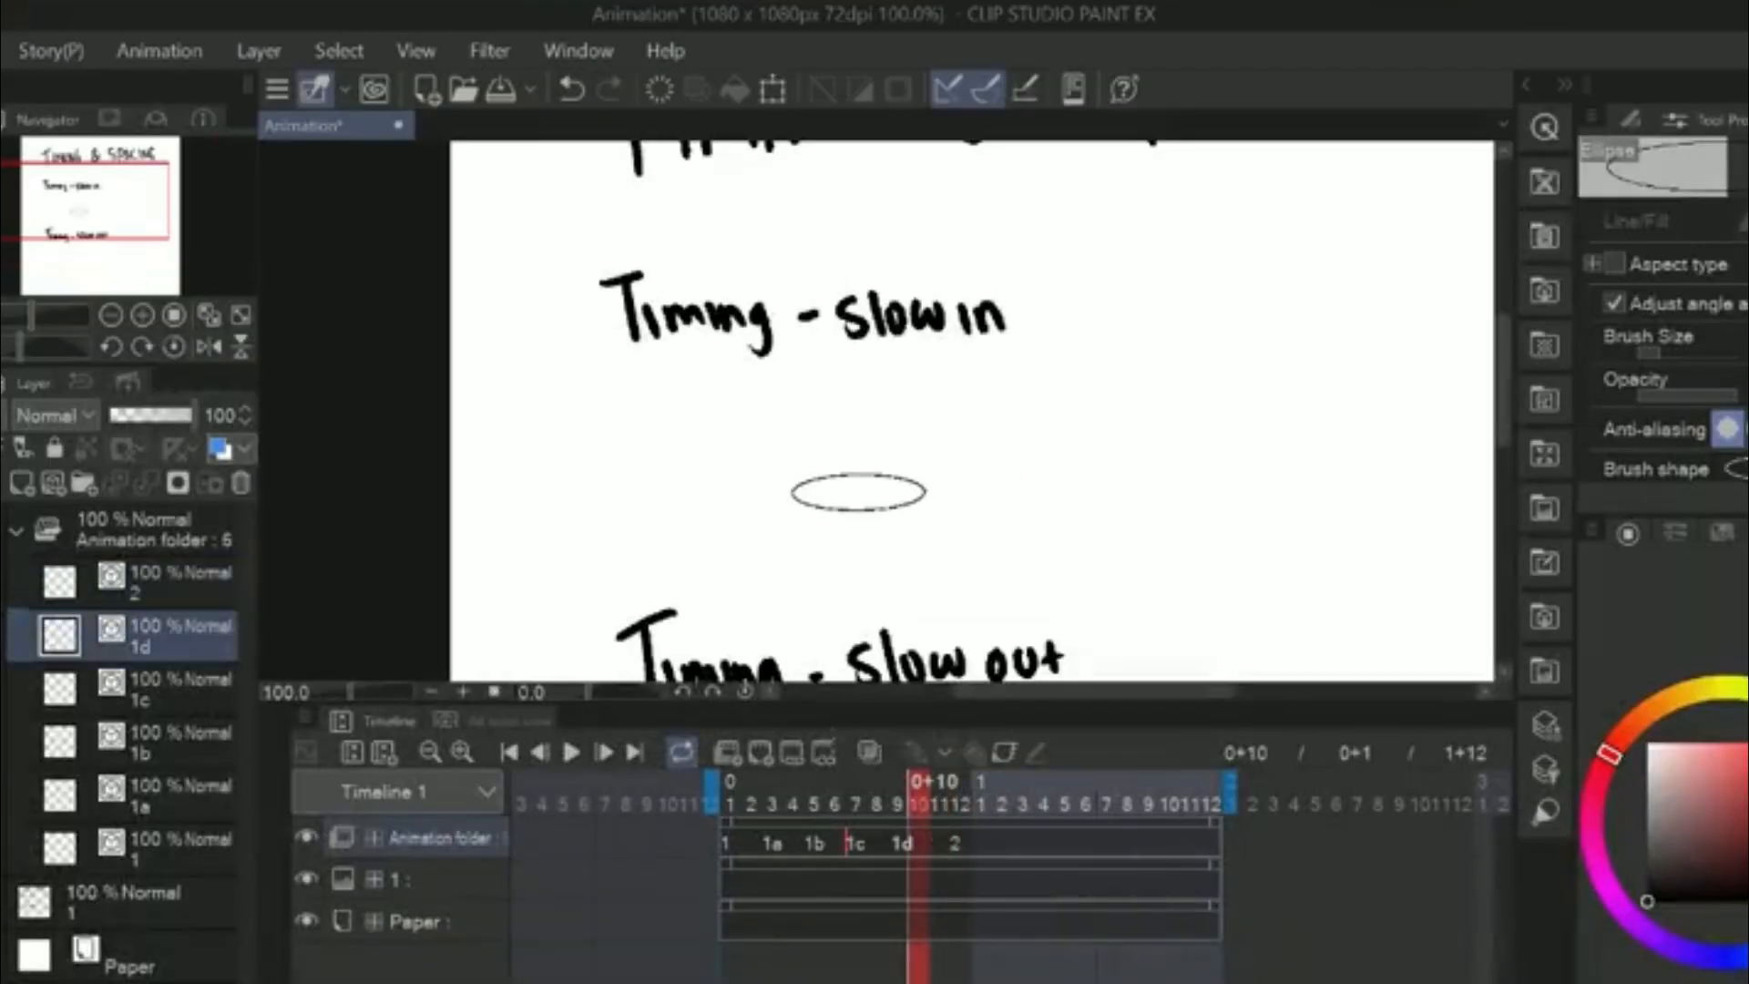
Move the final circle's cel on the animation track to frame 13.
drag(920, 843, 786, 811)
click(462, 754)
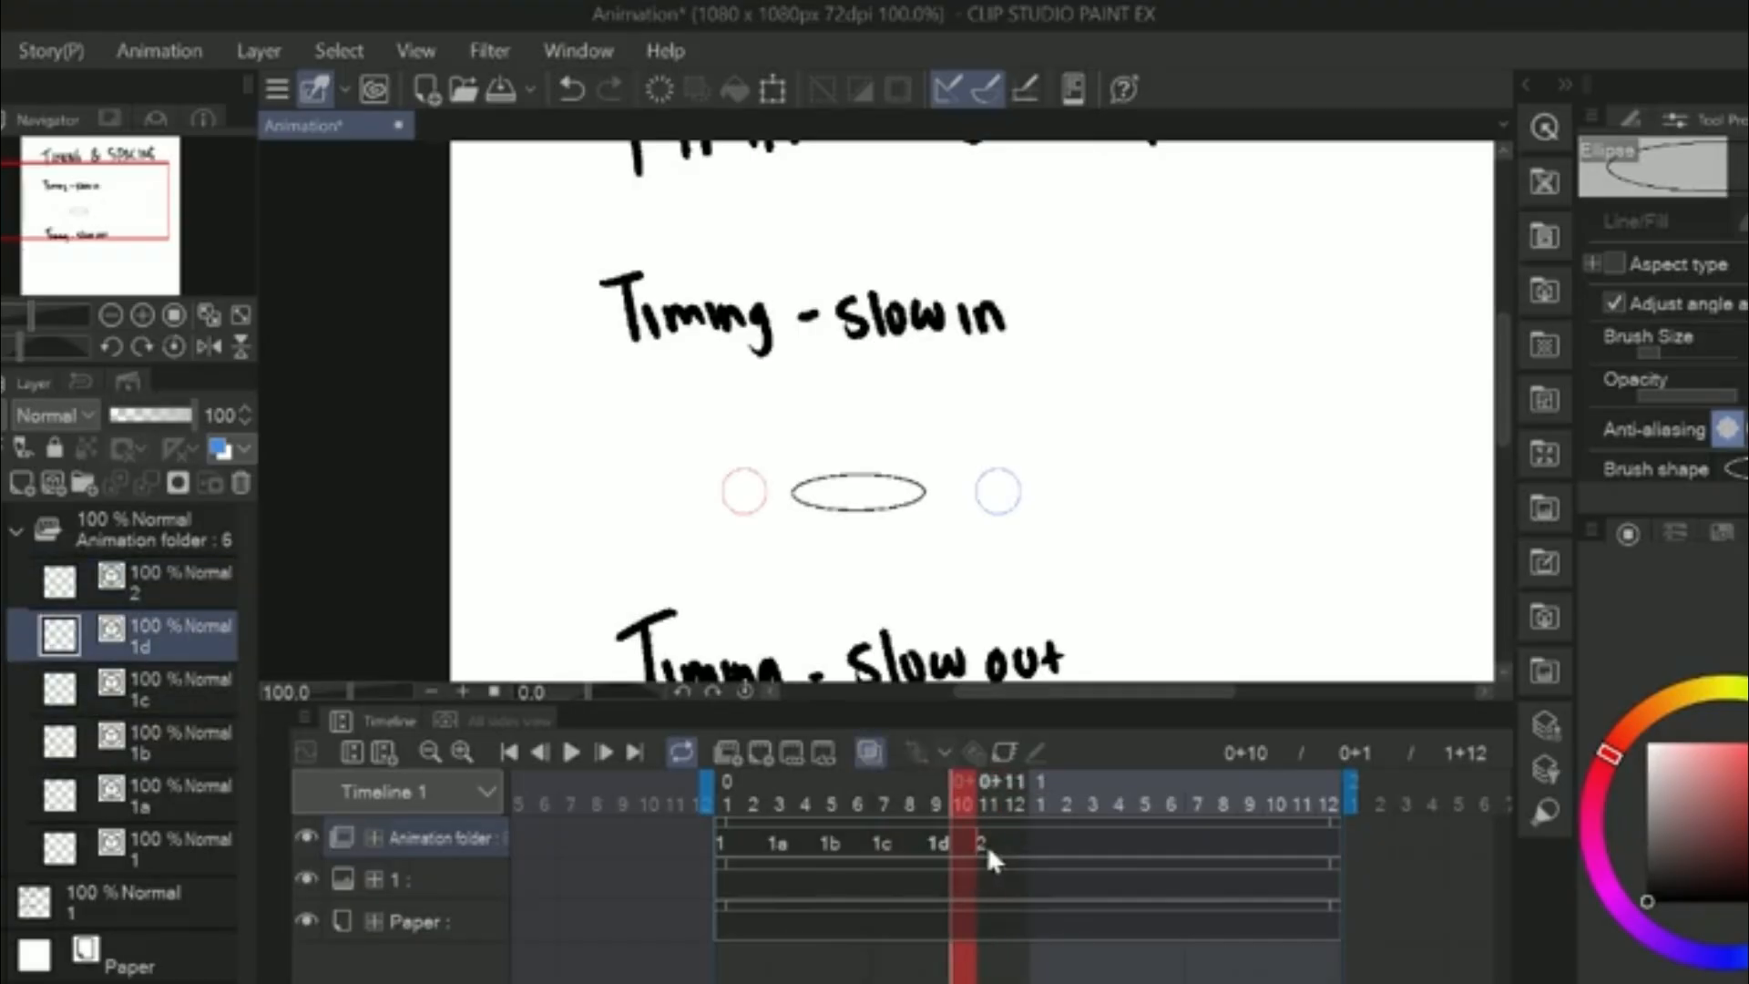
click(988, 847)
drag(1033, 849, 1035, 851)
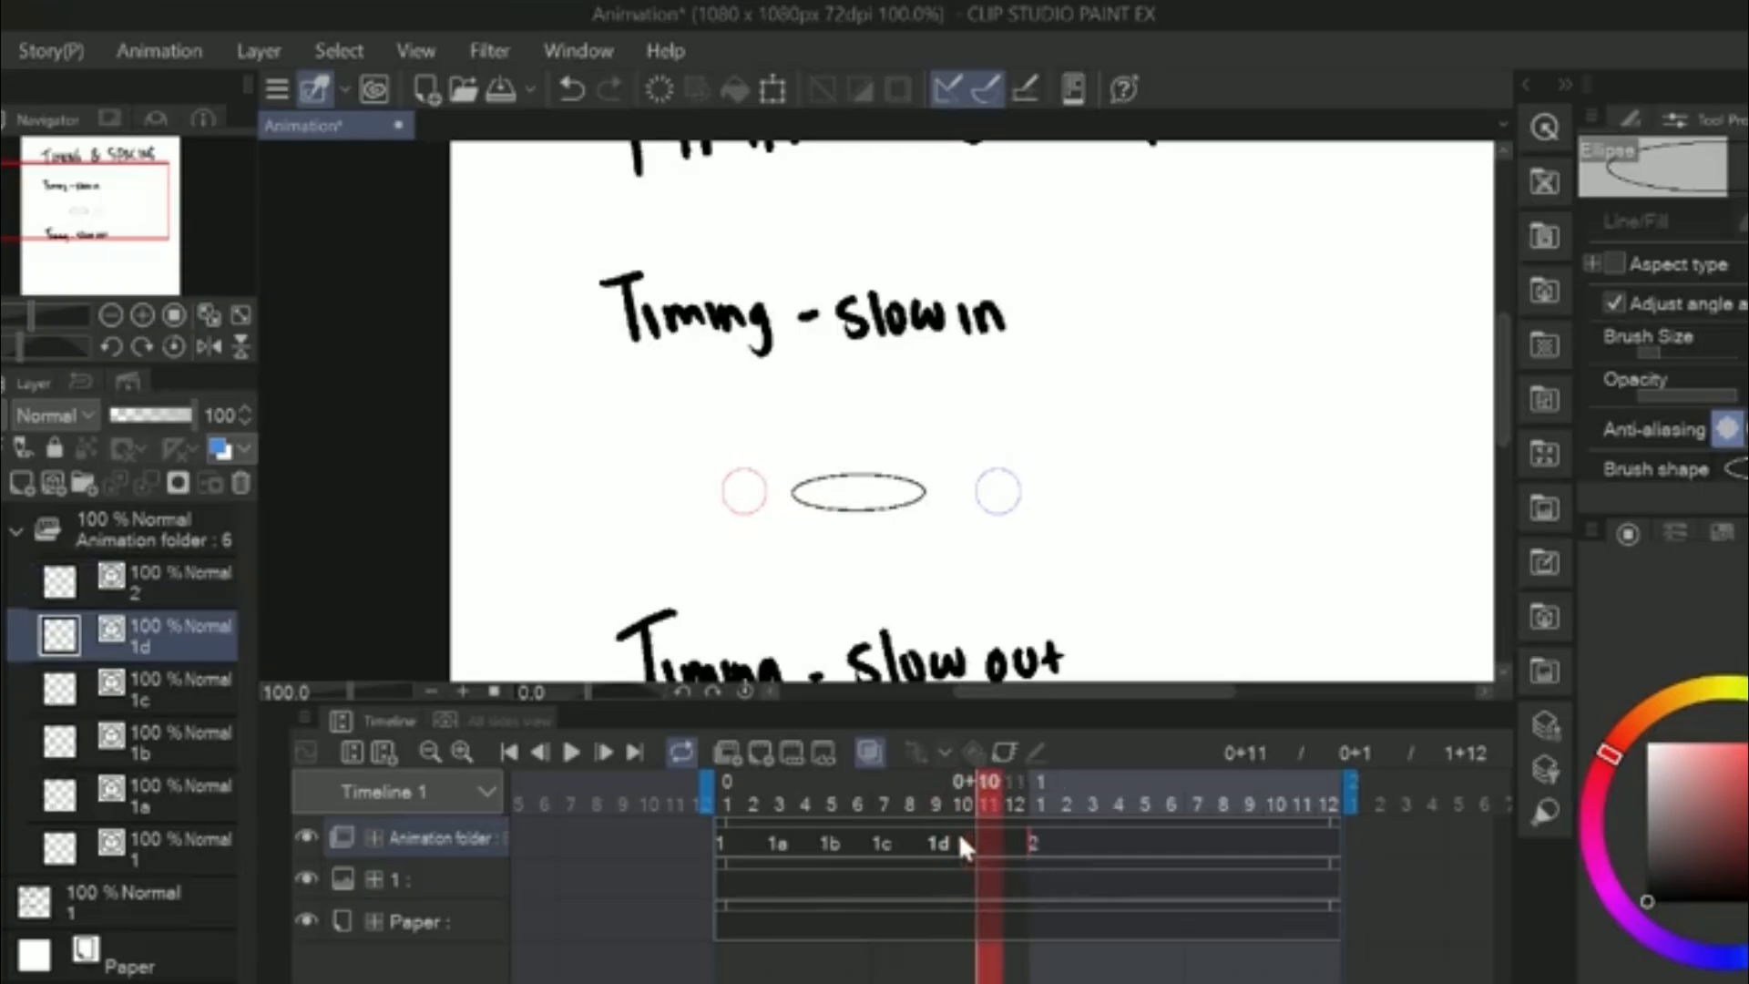
Duplicate the frame 7 circle's cel and place the copy at frame 11.
click(901, 845)
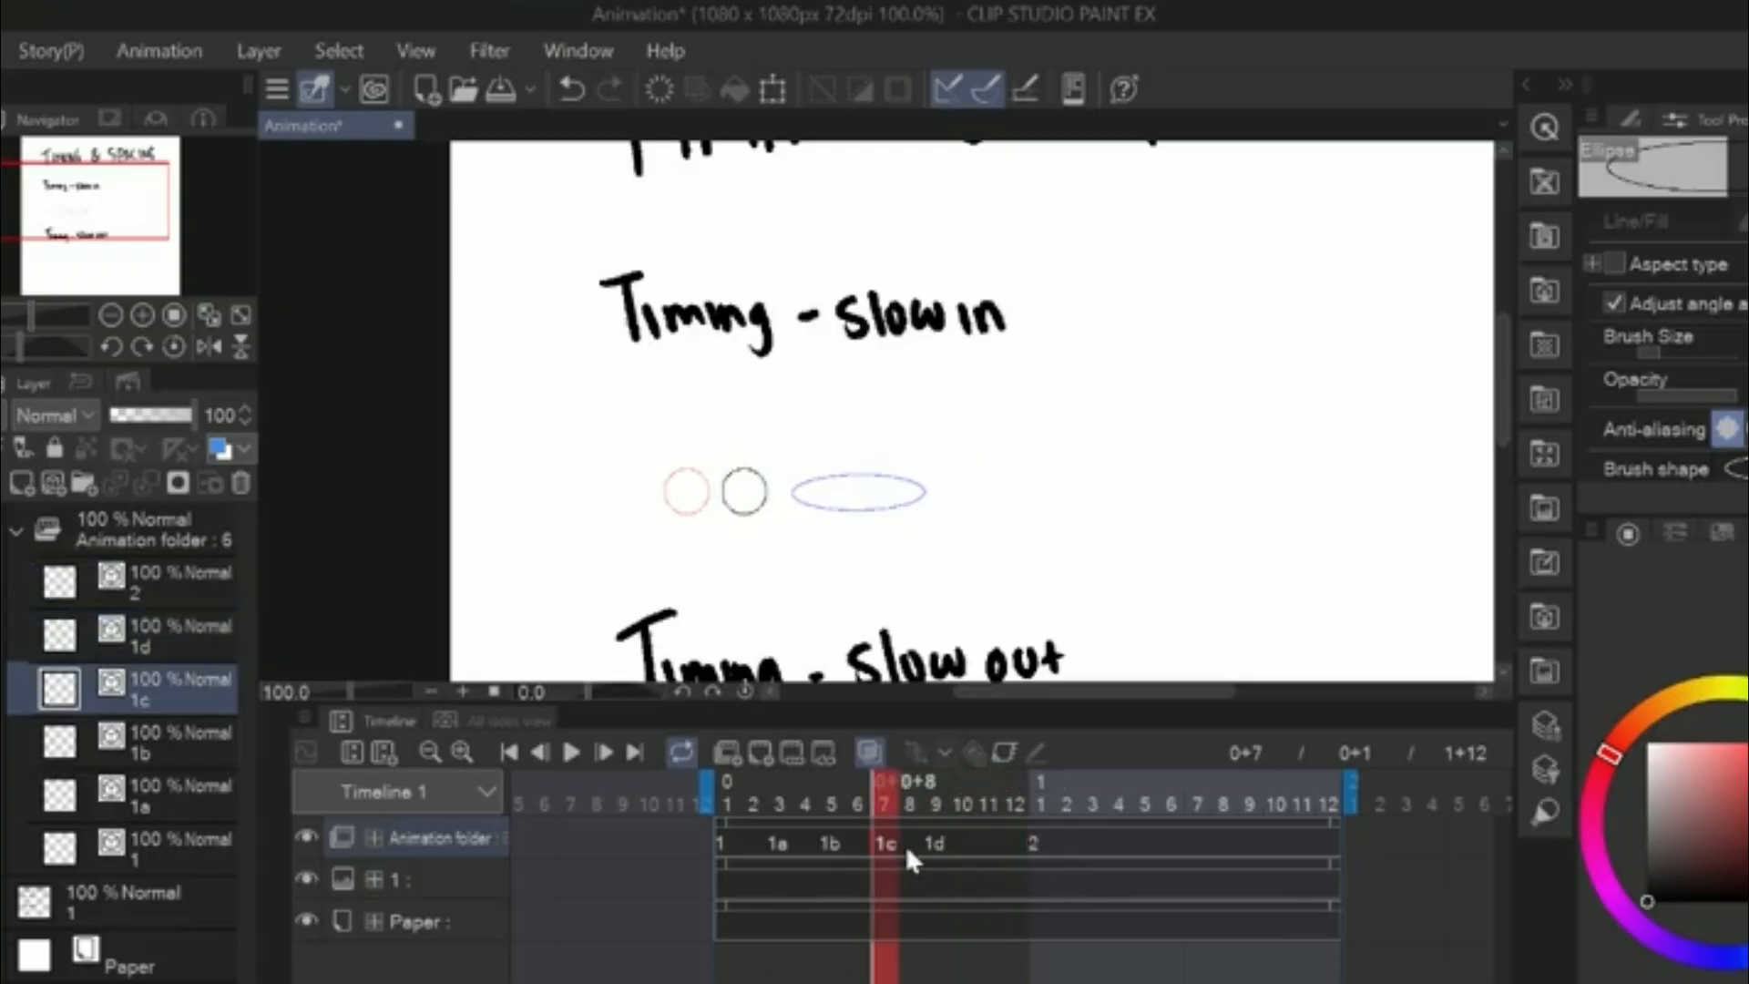
key(ctrl+v)
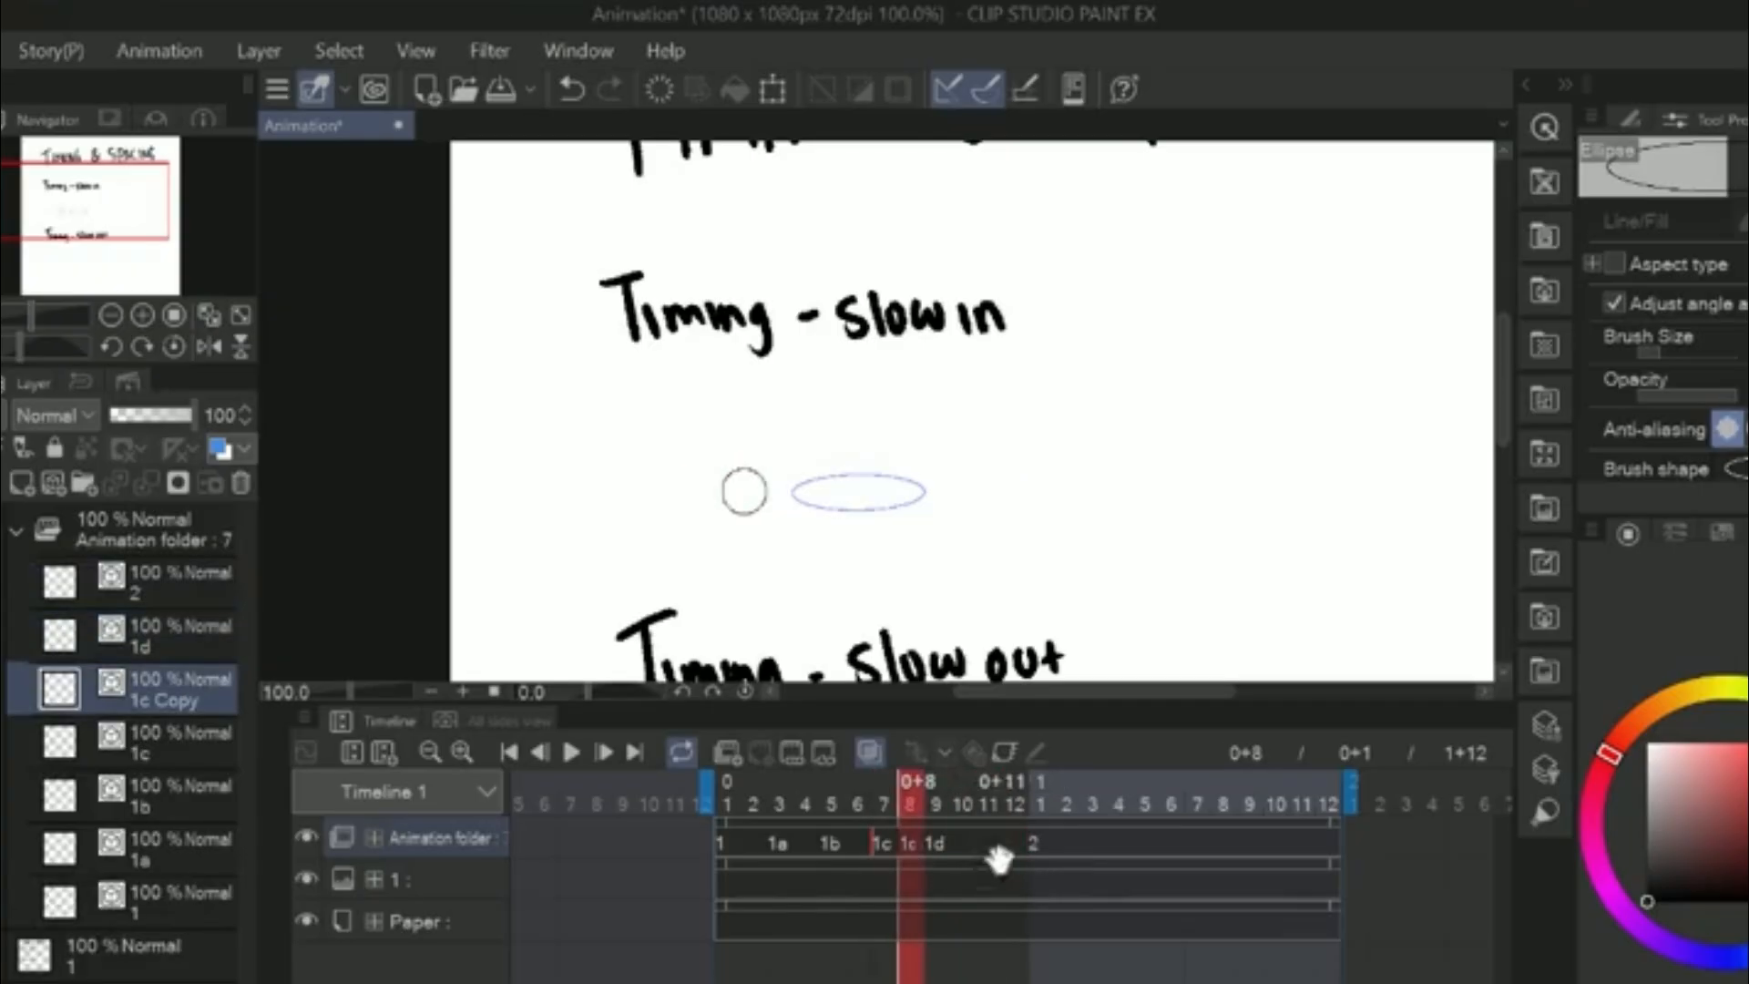
drag(1002, 856, 987, 854)
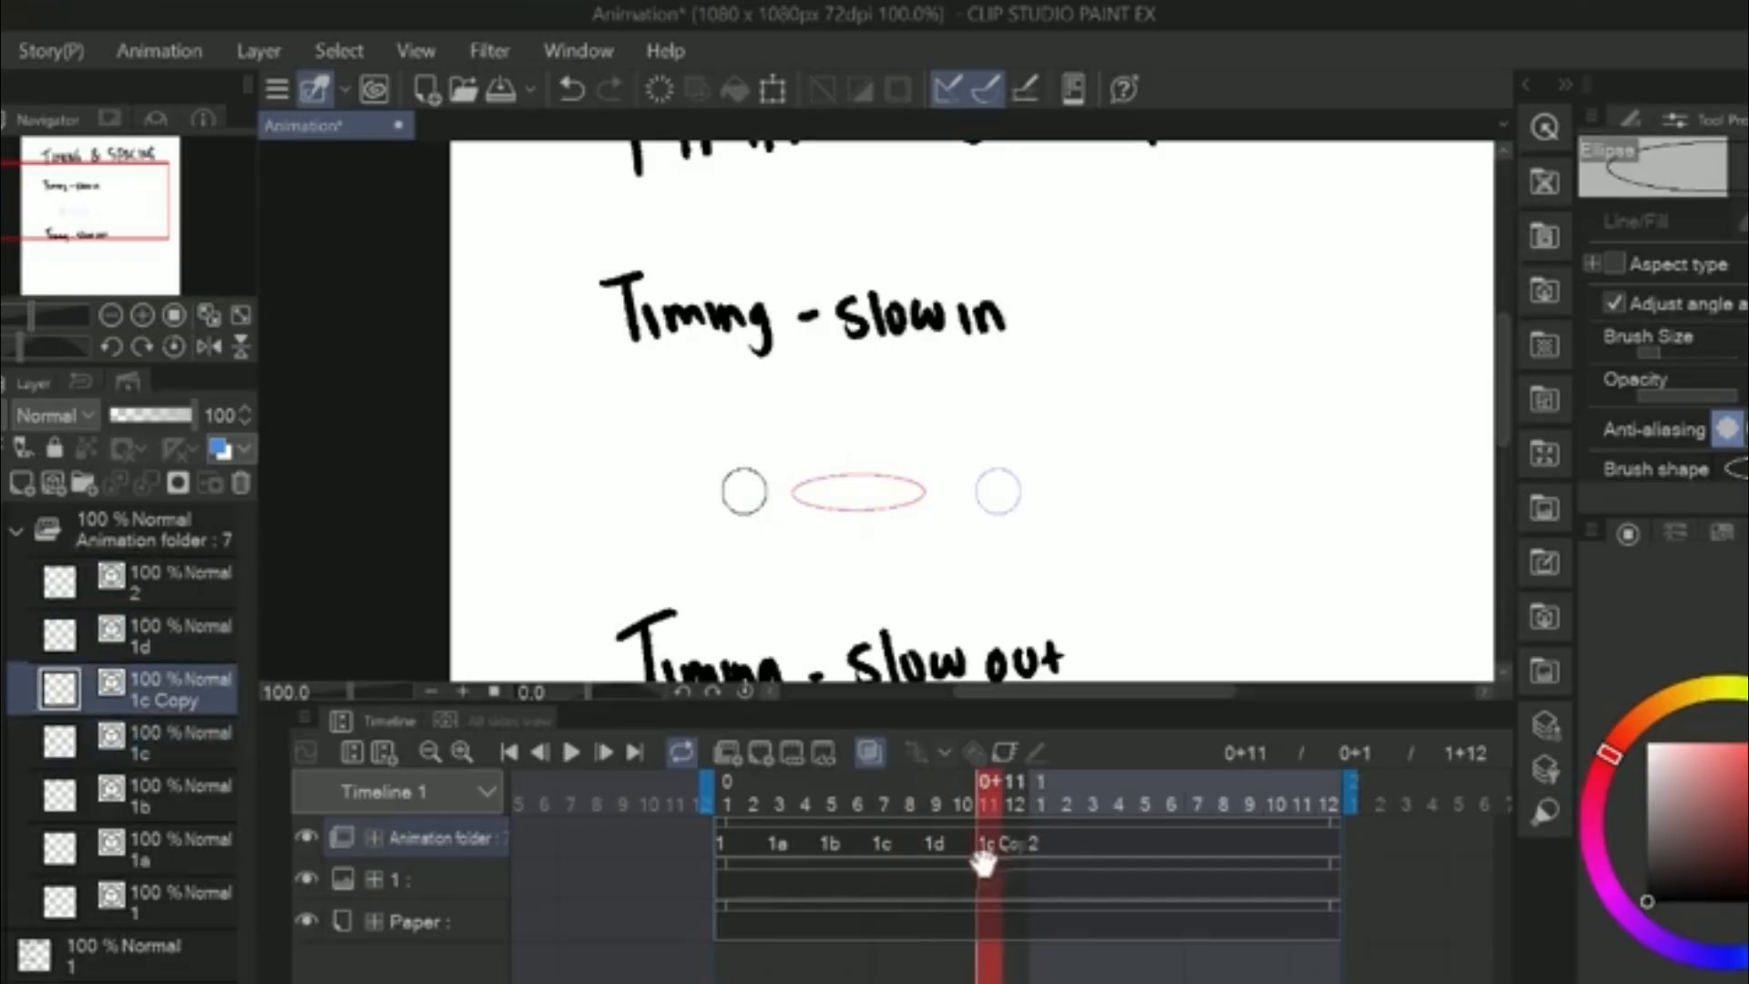
Transform the frame 11 circle right, past the smear ellipse, until it partly overlaps the final circle.
key(ctrl+t)
key(Right)
key(Right)
key(Right)
key(Right)
key(Right)
key(Right)
key(Right)
key(Right)
key(Right)
key(Right)
key(Right)
key(Right)
key(Right)
key(Right)
key(Right)
key(Right)
key(Right)
key(Right)
key(Right)
key(Right)
key(Right)
key(Right)
key(Right)
key(Right)
key(Right)
key(Right)
key(Right)
key(Right)
key(Right)
key(Right)
key(Right)
key(Right)
key(Right)
key(Right)
key(Right)
key(Right)
key(Right)
key(Right)
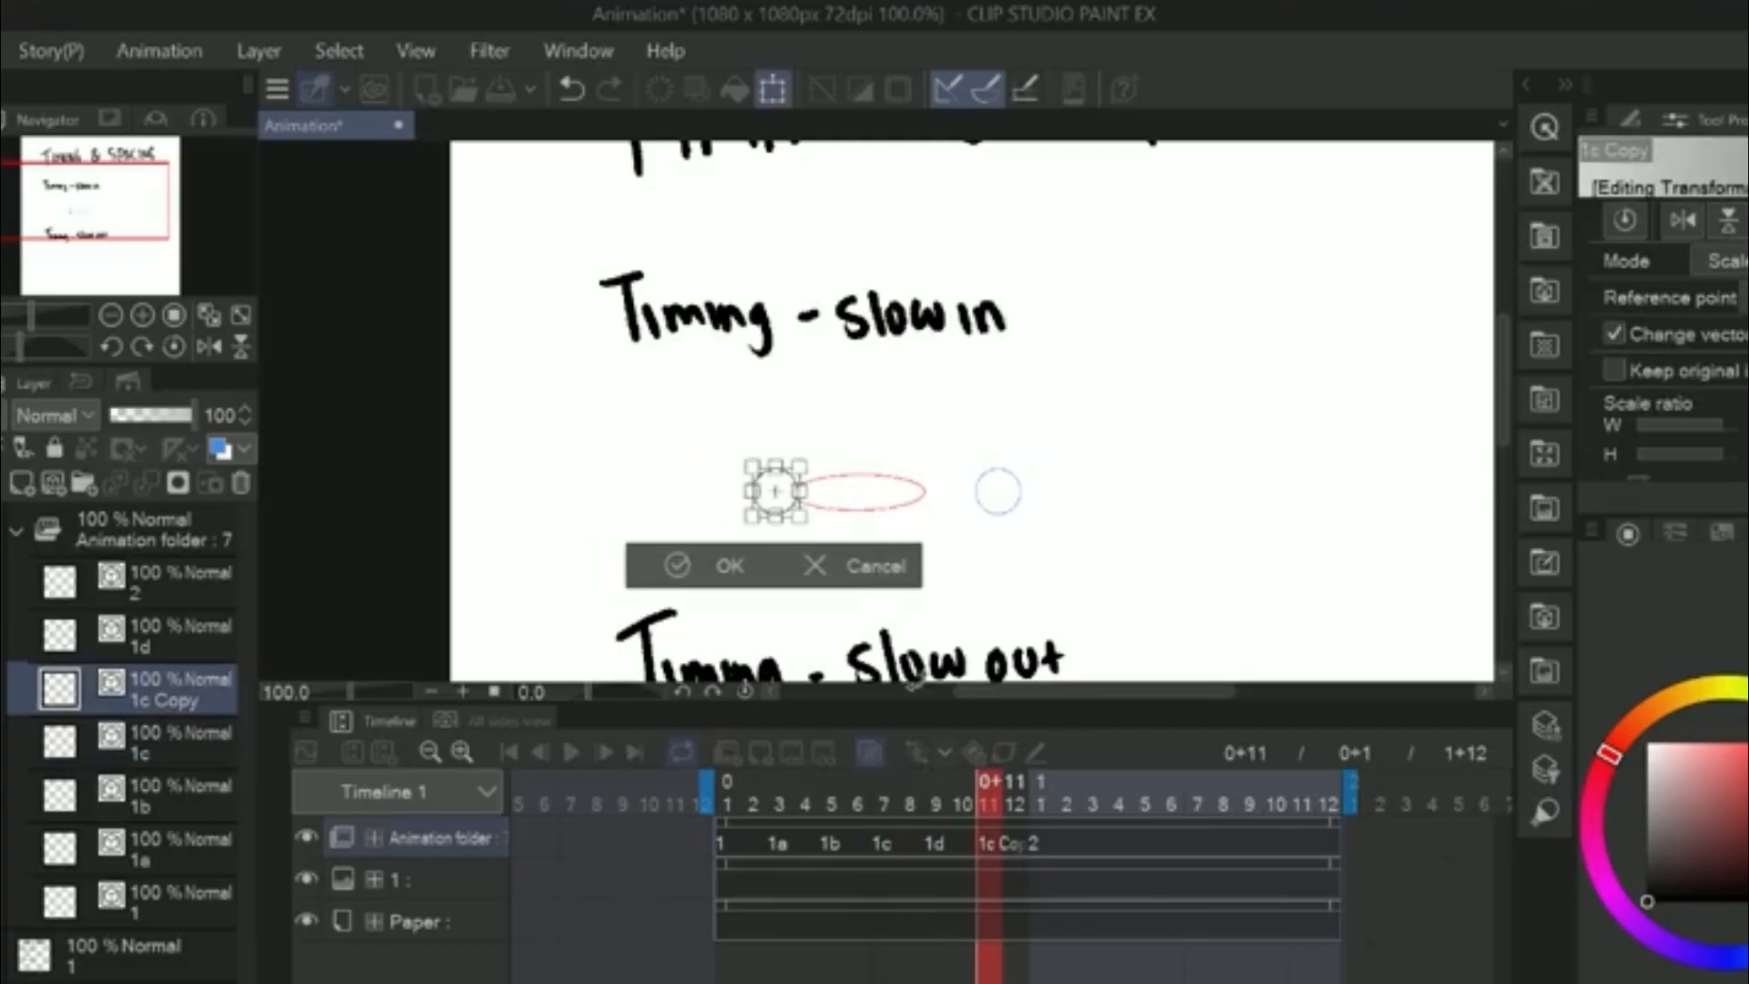
key(Right)
key(Right)
key(Right)
key(Right)
key(Right)
key(Right)
key(Right)
key(Right)
key(Right)
key(Right)
key(Right)
key(Right)
key(Right)
key(Right)
key(Right)
key(Right)
key(Right)
key(Right)
key(Right)
key(Right)
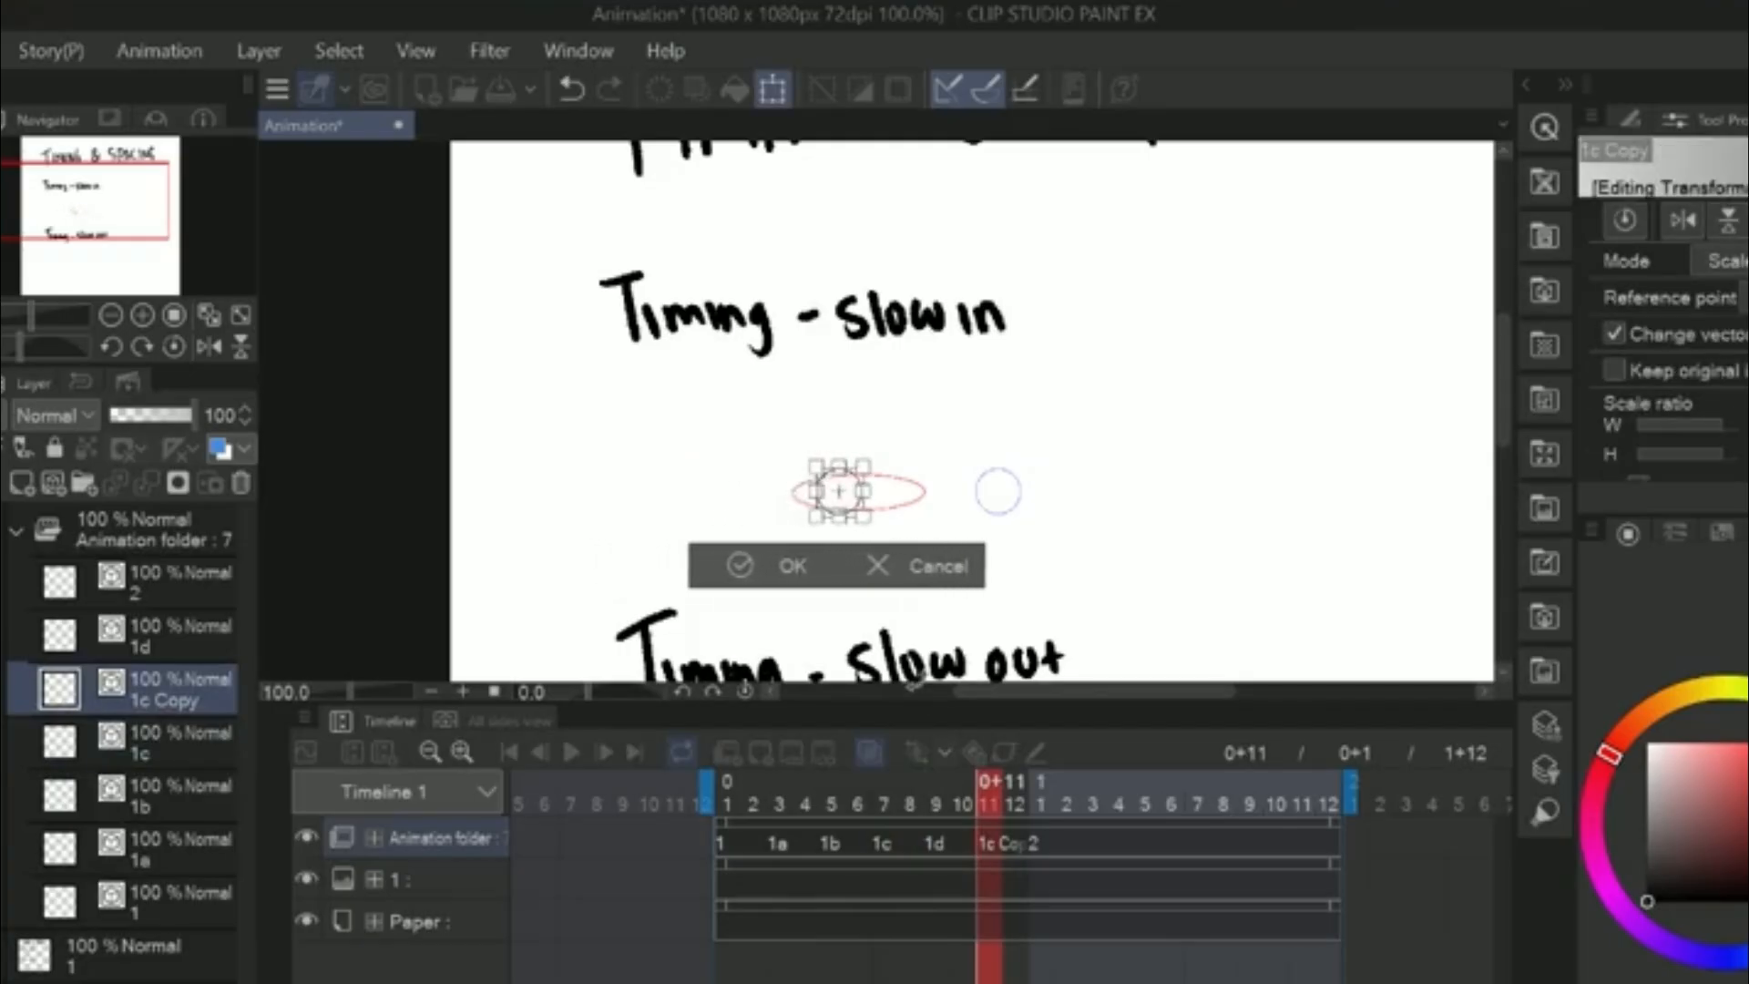
key(Right)
key(Right)
key(Right)
key(Right)
key(Right)
key(Right)
key(Right)
key(Right)
key(Right)
key(Right)
key(Right)
key(Right)
key(Right)
key(Right)
key(Right)
key(Right)
key(Right)
key(Right)
key(Right)
key(Right)
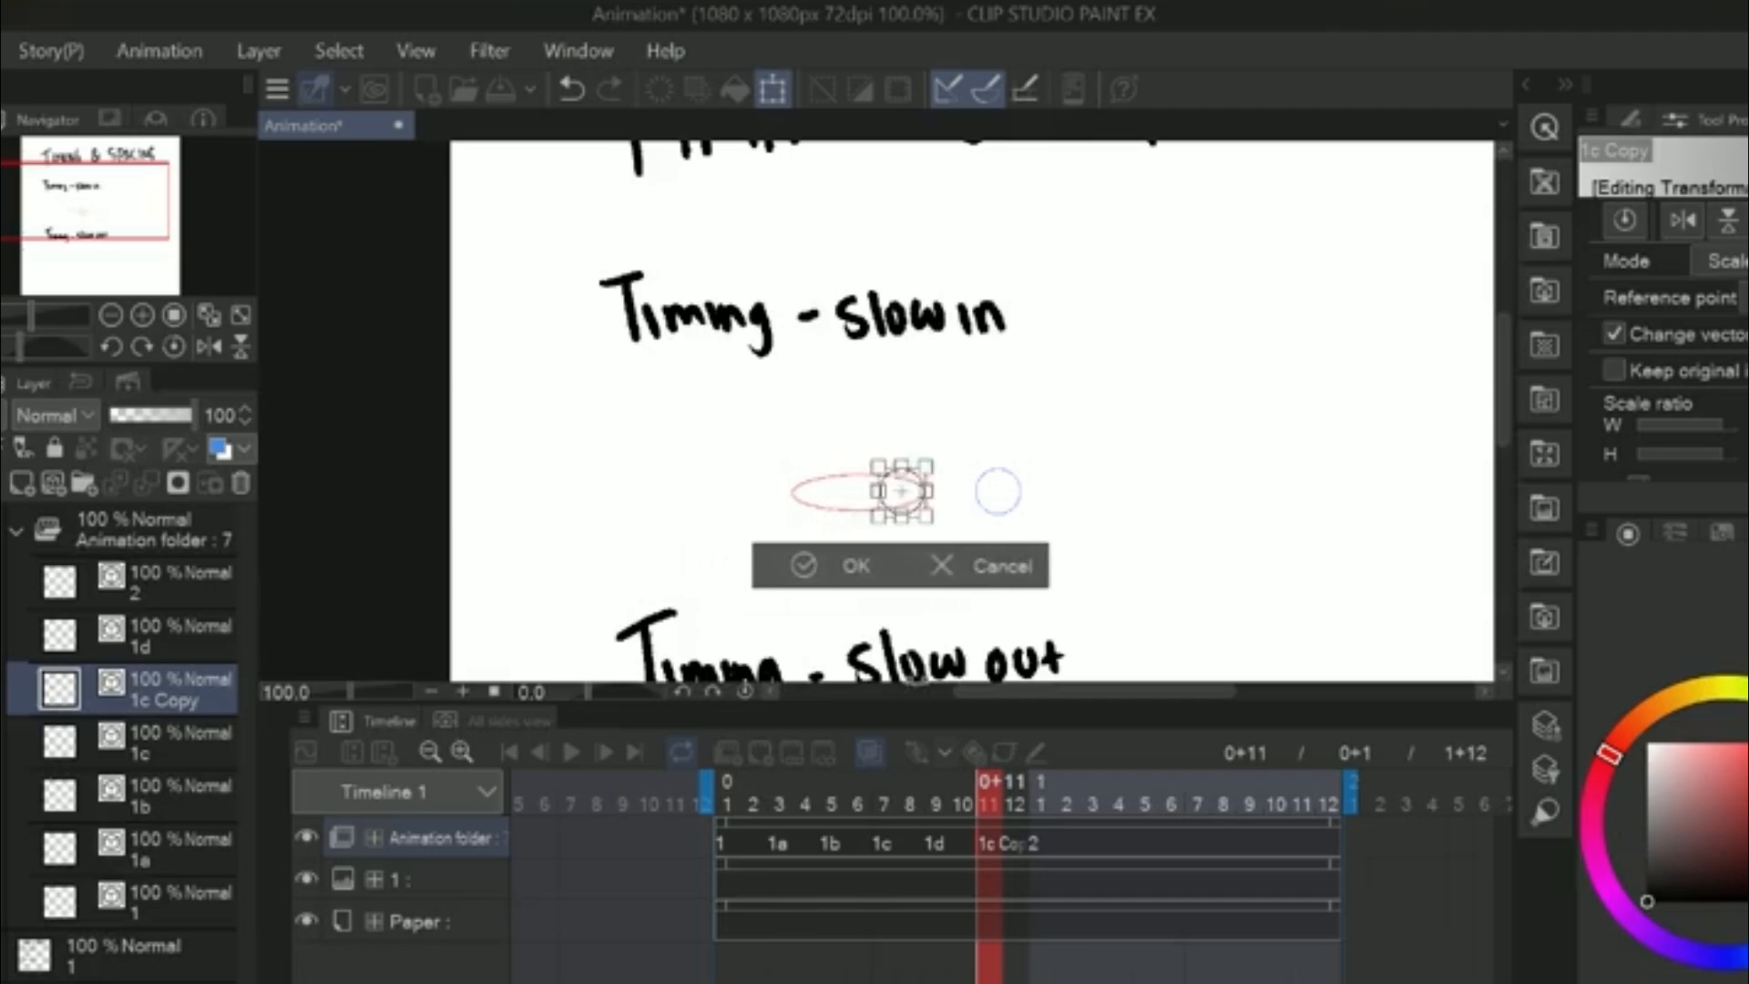
key(Right)
key(Right)
key(Right)
key(Right)
key(Right)
key(Right)
key(Right)
key(Right)
key(Right)
key(Right)
key(Right)
key(Right)
key(Right)
key(Right)
key(Right)
key(Right)
key(Right)
key(Right)
key(Right)
key(Right)
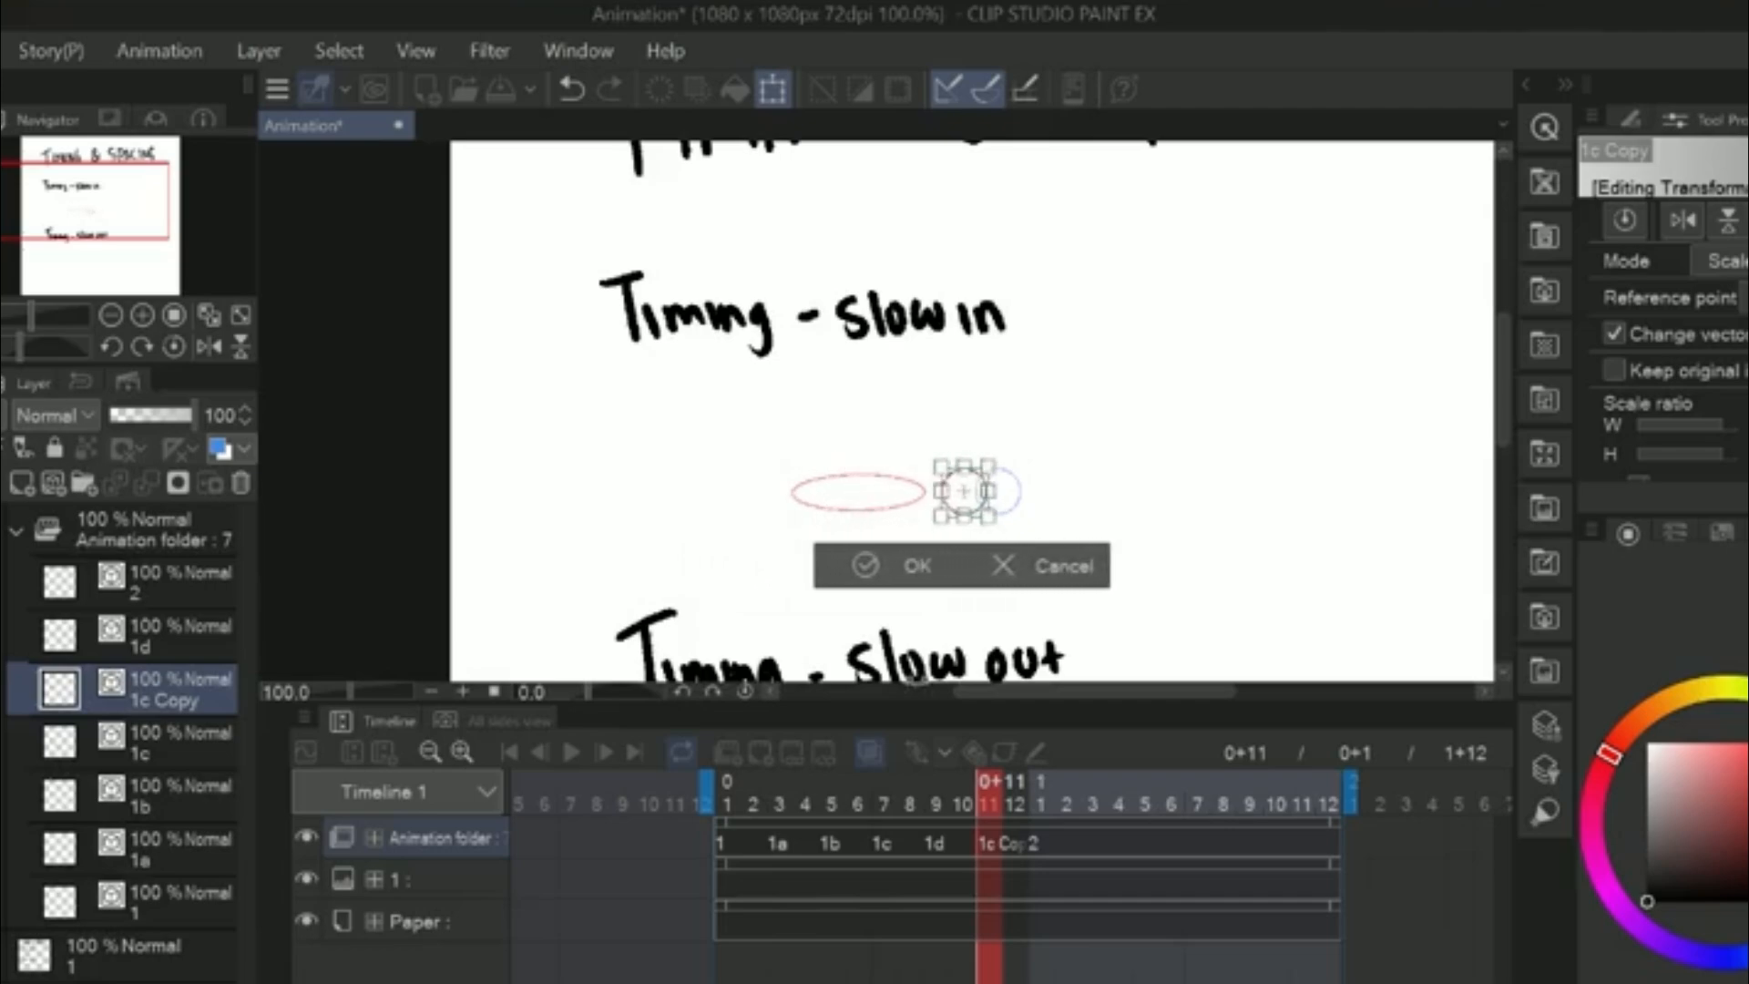
click(906, 576)
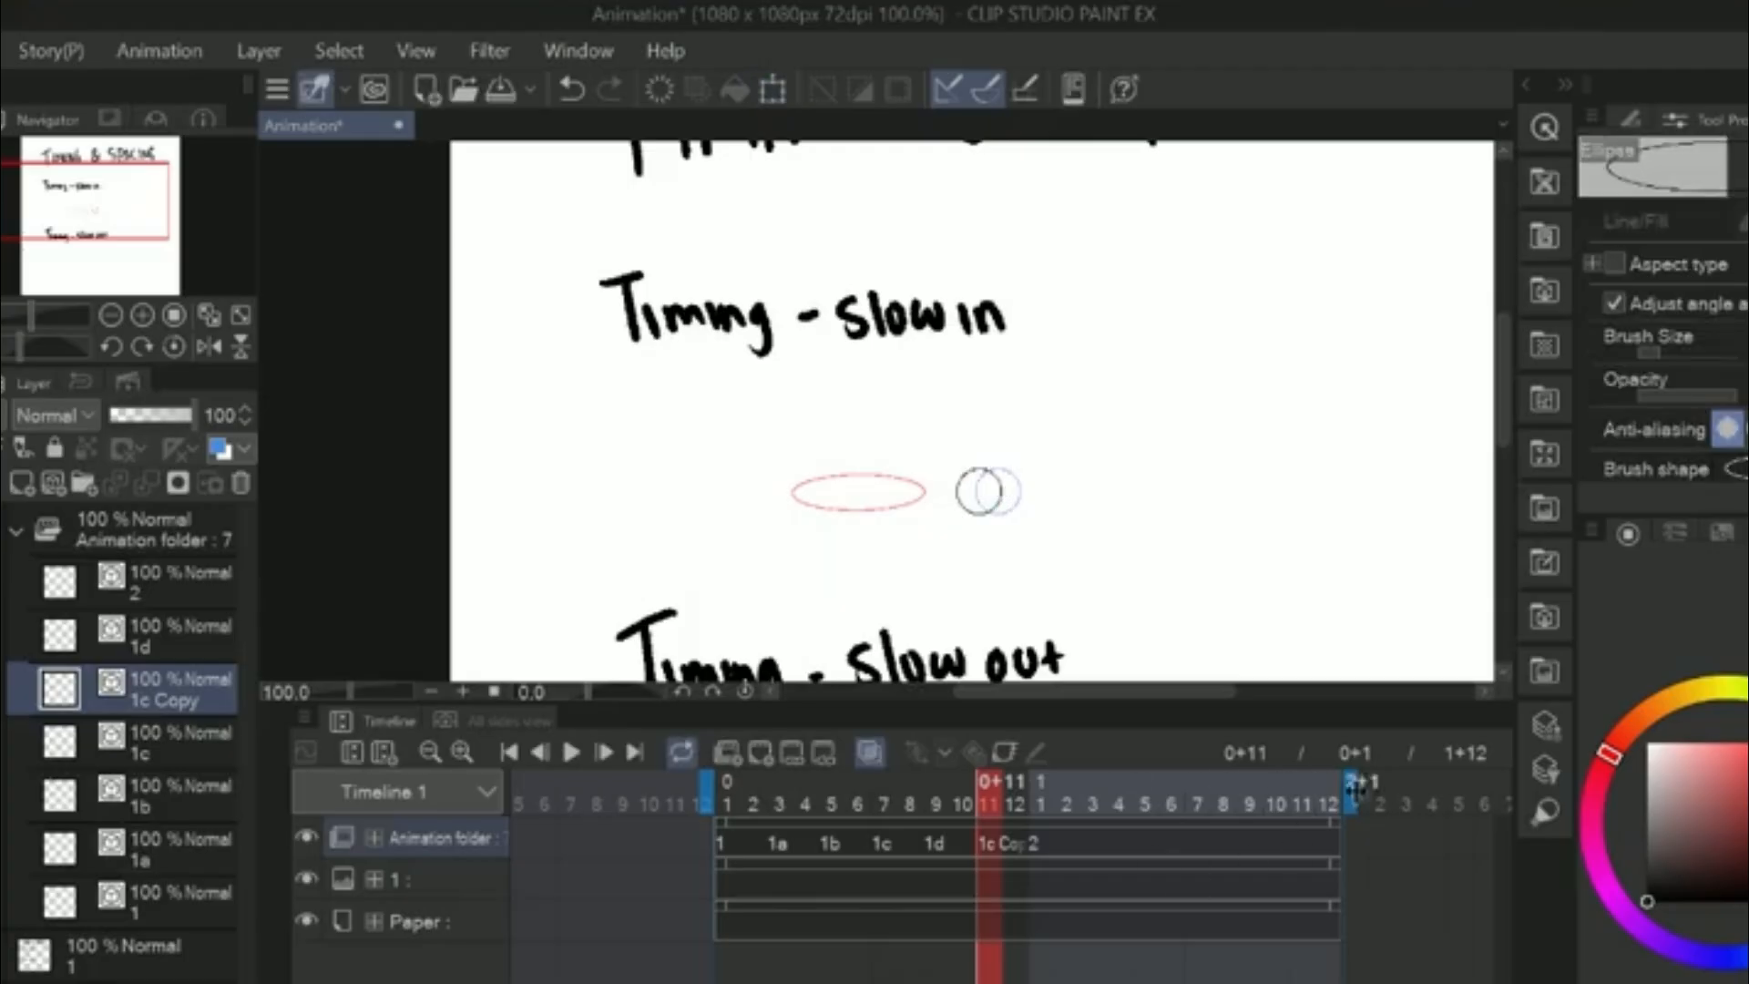
Set the playback range to end at frame 12 and play the animation from frame 1.
drag(1341, 795, 1037, 800)
key(ctrl+minus)
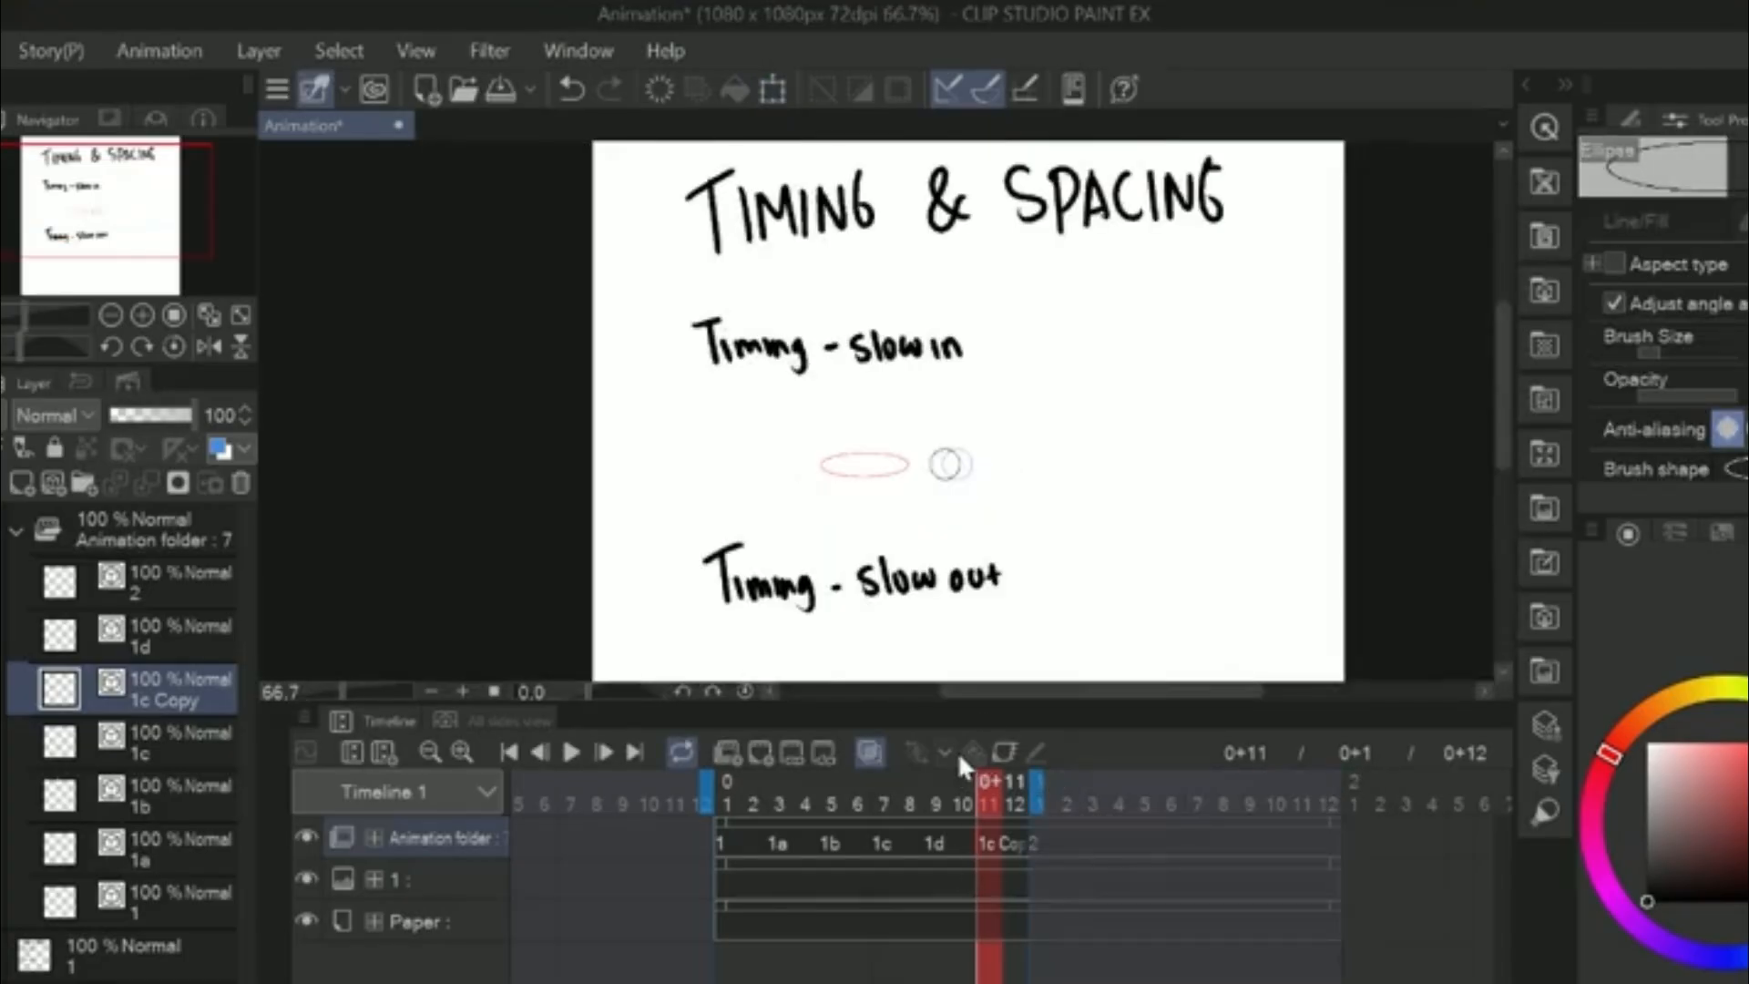
click(508, 752)
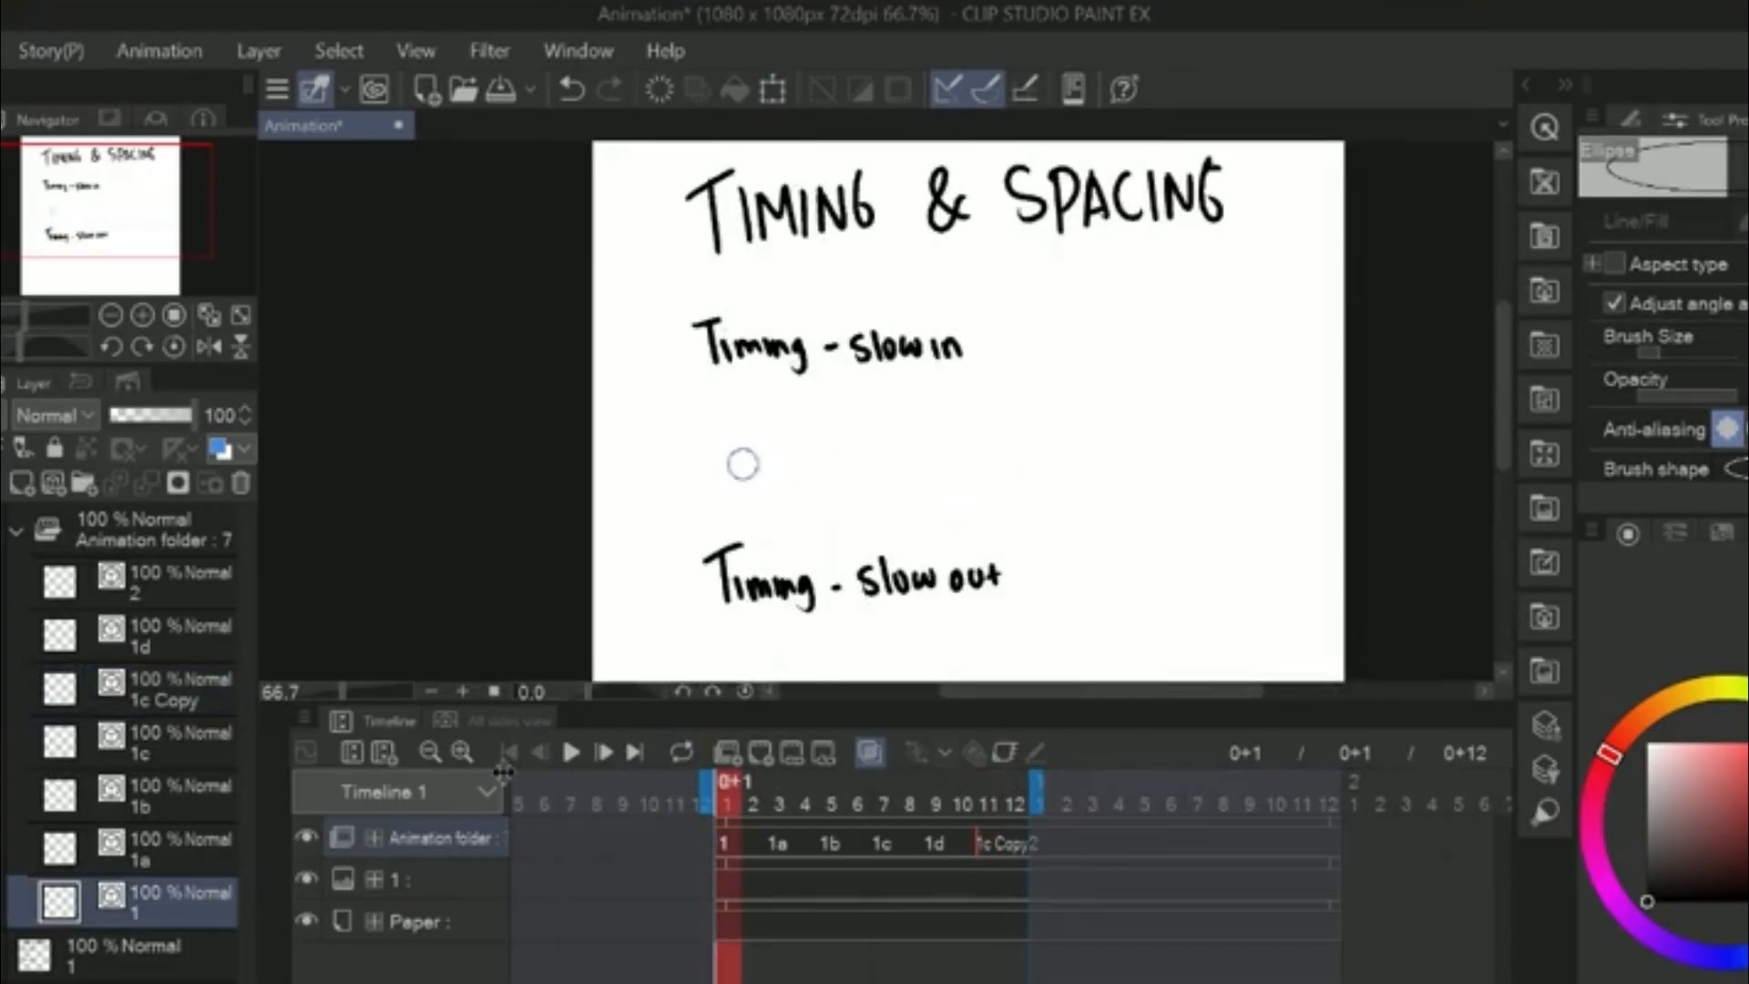
key(space)
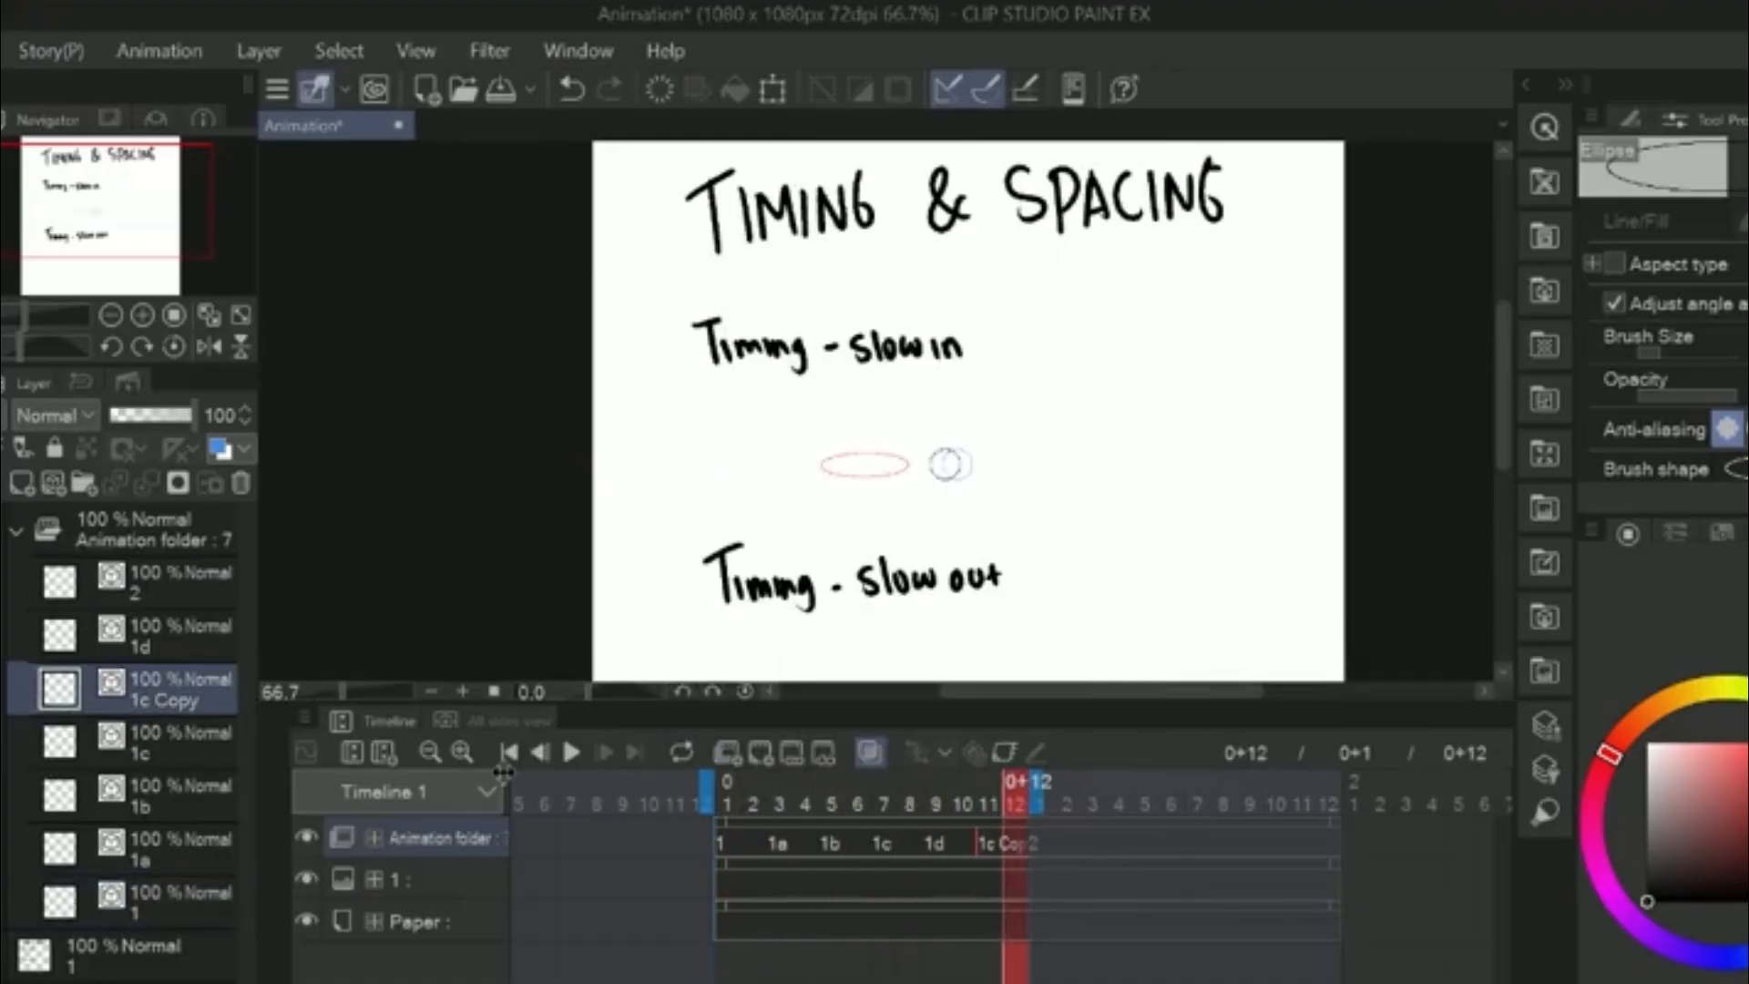
Turn off onion skin and replay the slow-in animation to review its motion.
click(861, 753)
key(space)
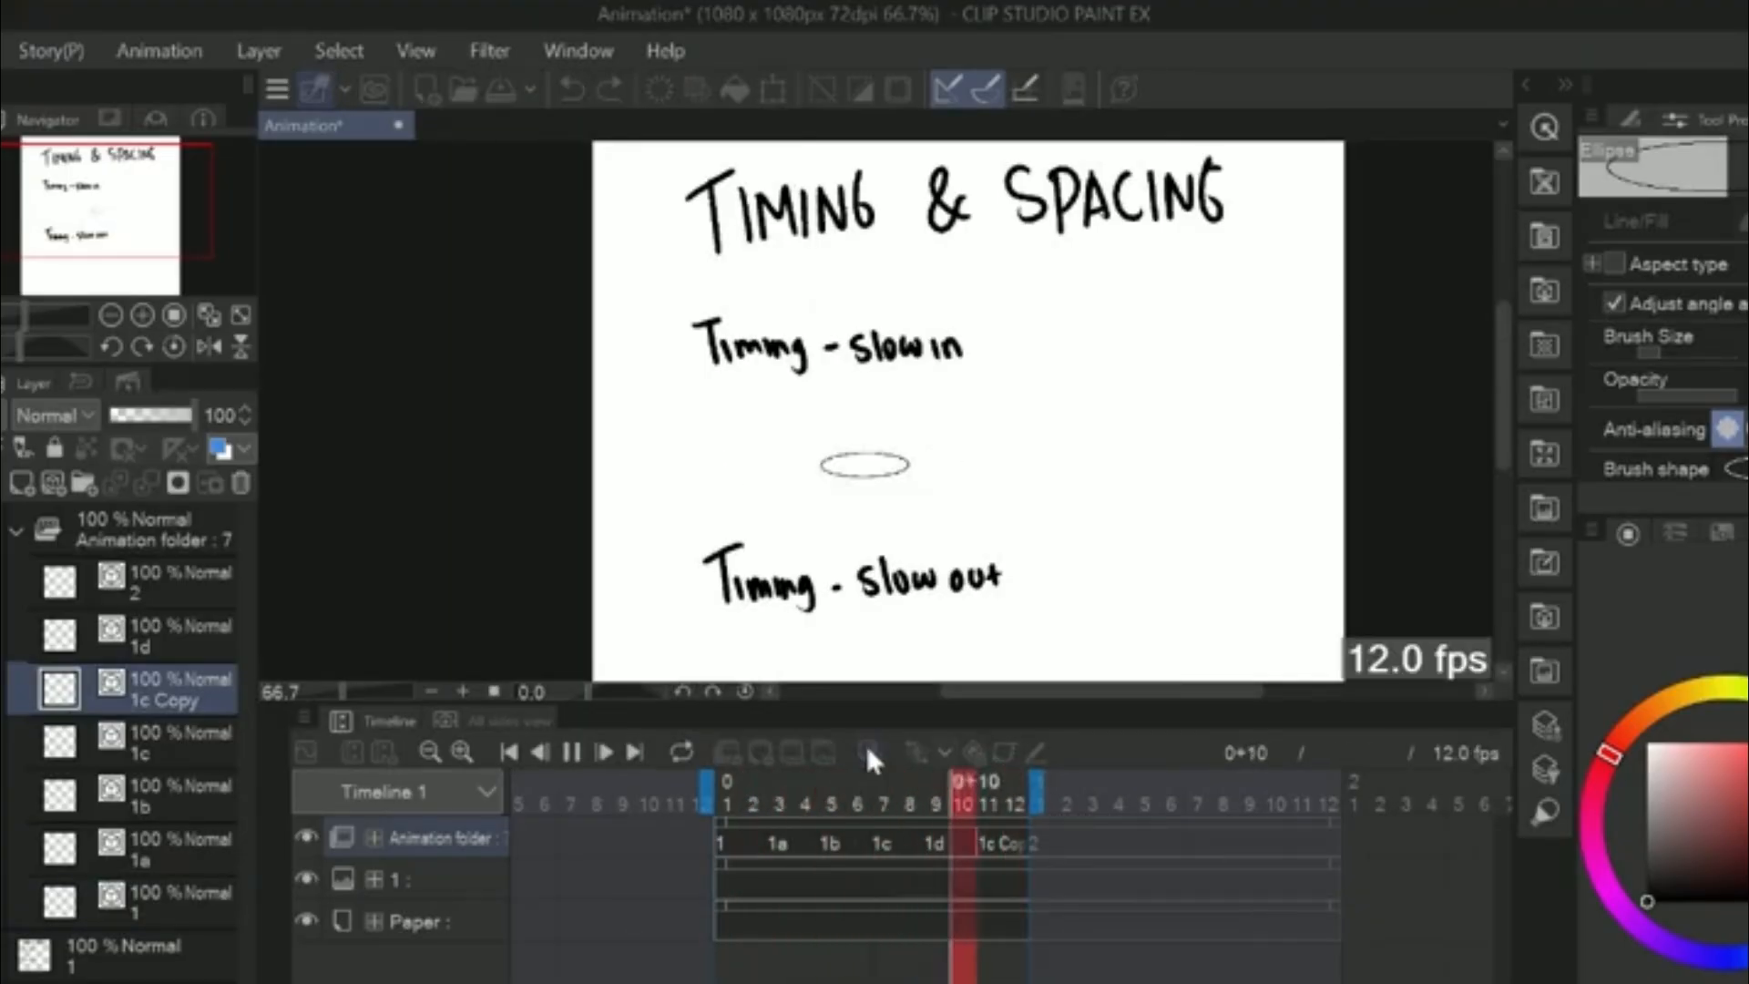
key(space)
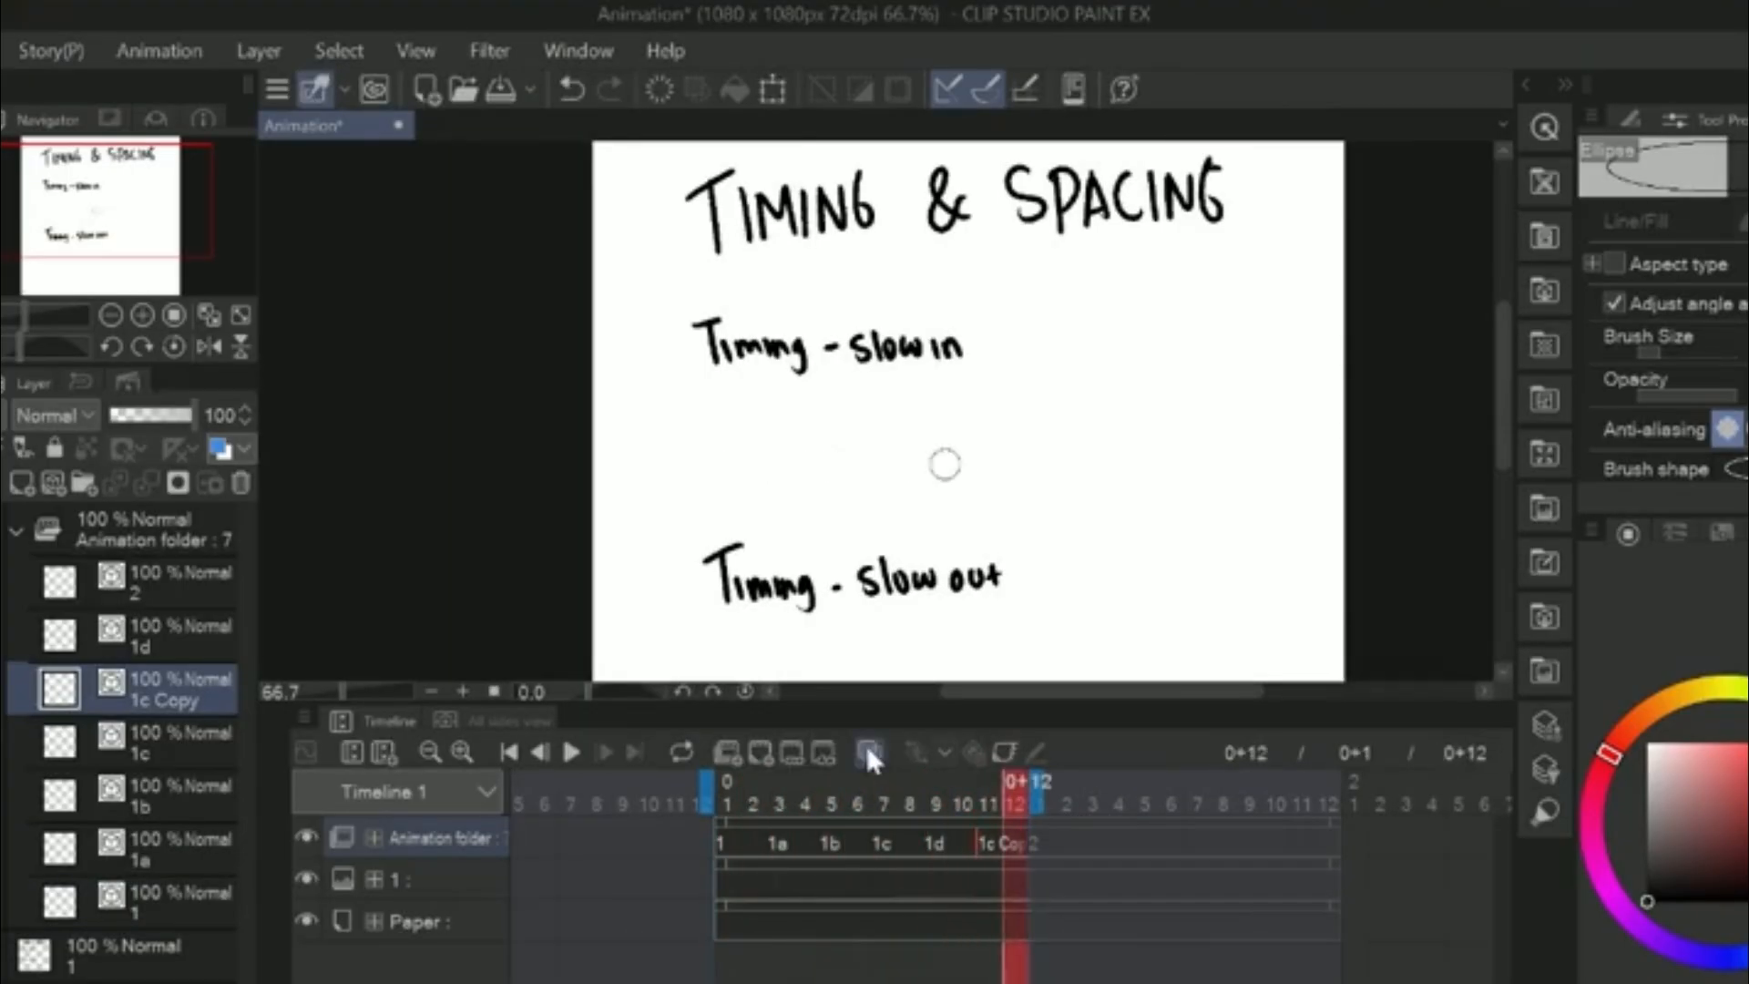
key(space)
key(space)
Return to frame 1, collapse the slow-in animation folder and add a new animation folder above it.
drag(946, 486, 935, 464)
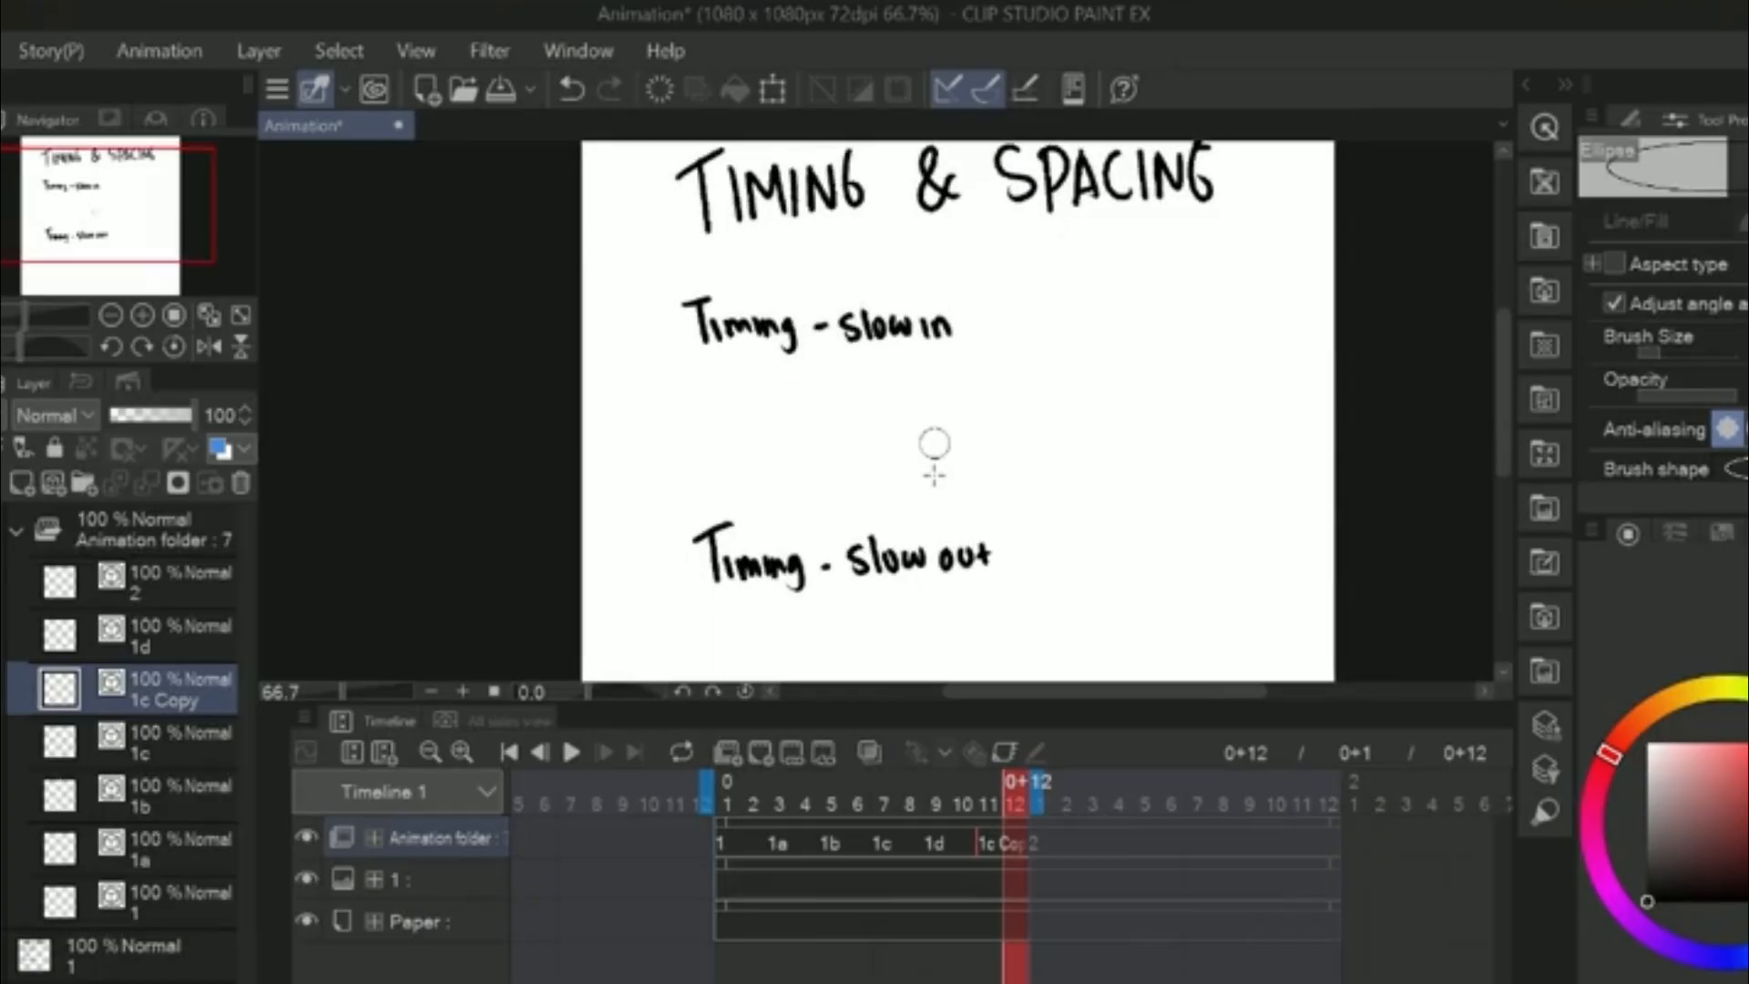
drag(976, 533, 945, 439)
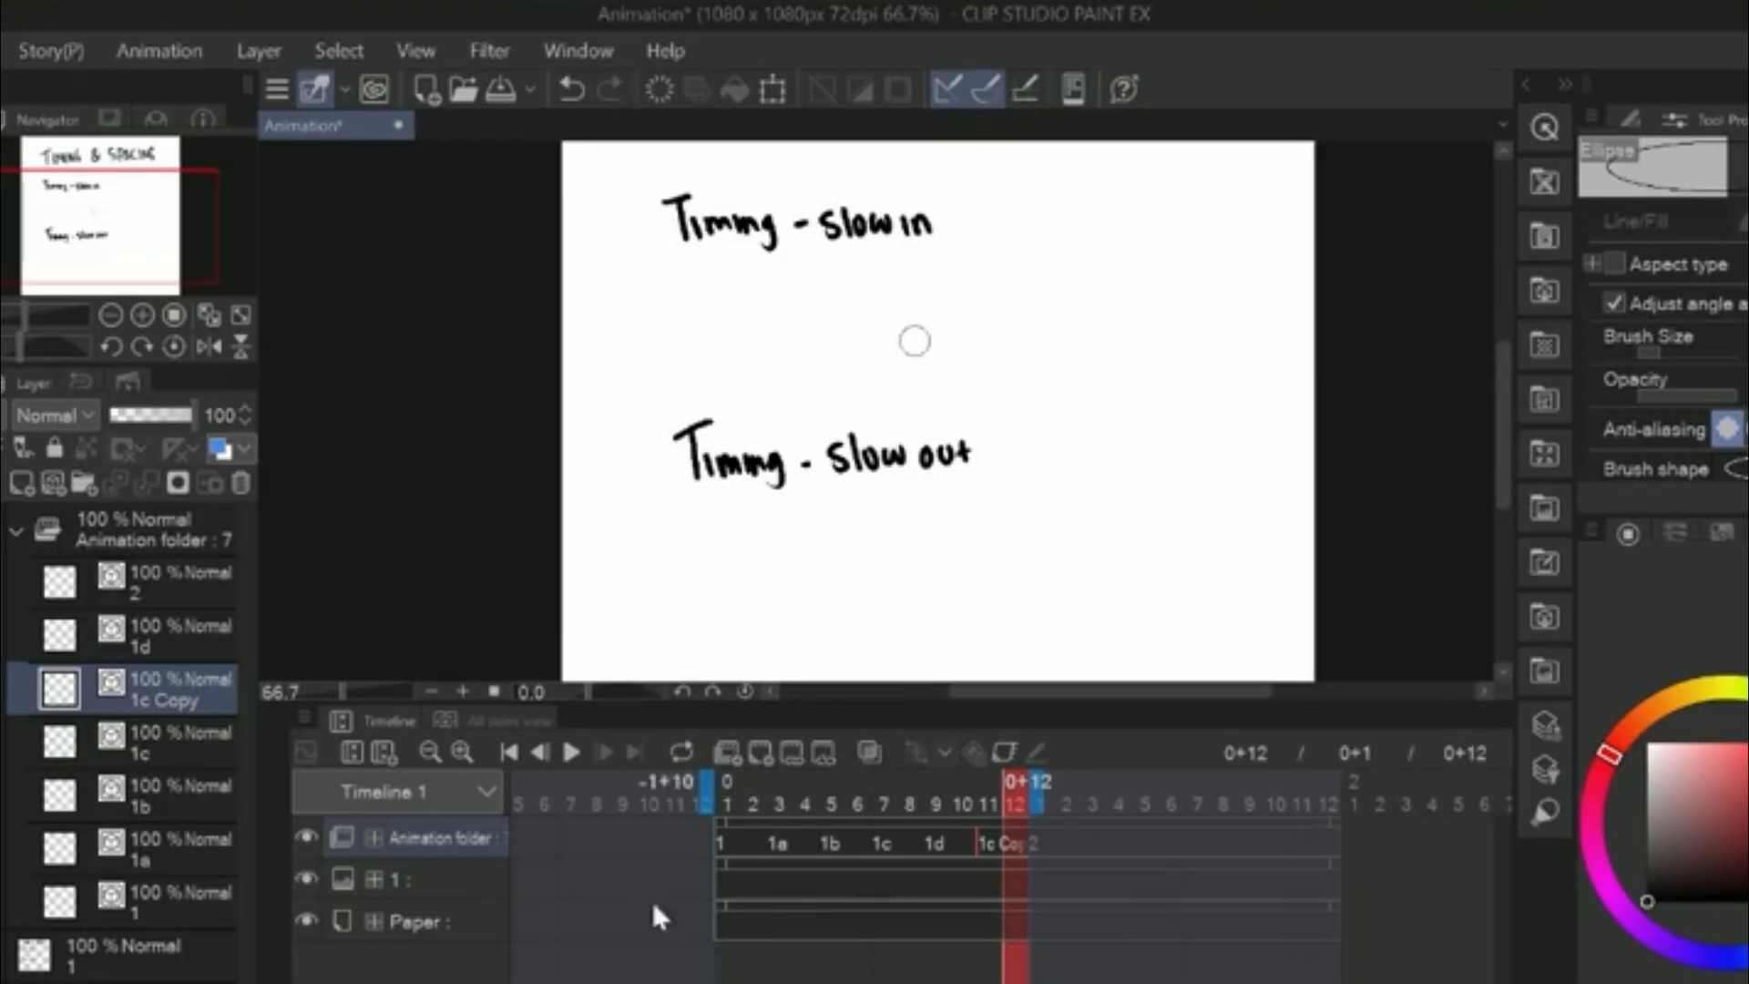
click(509, 753)
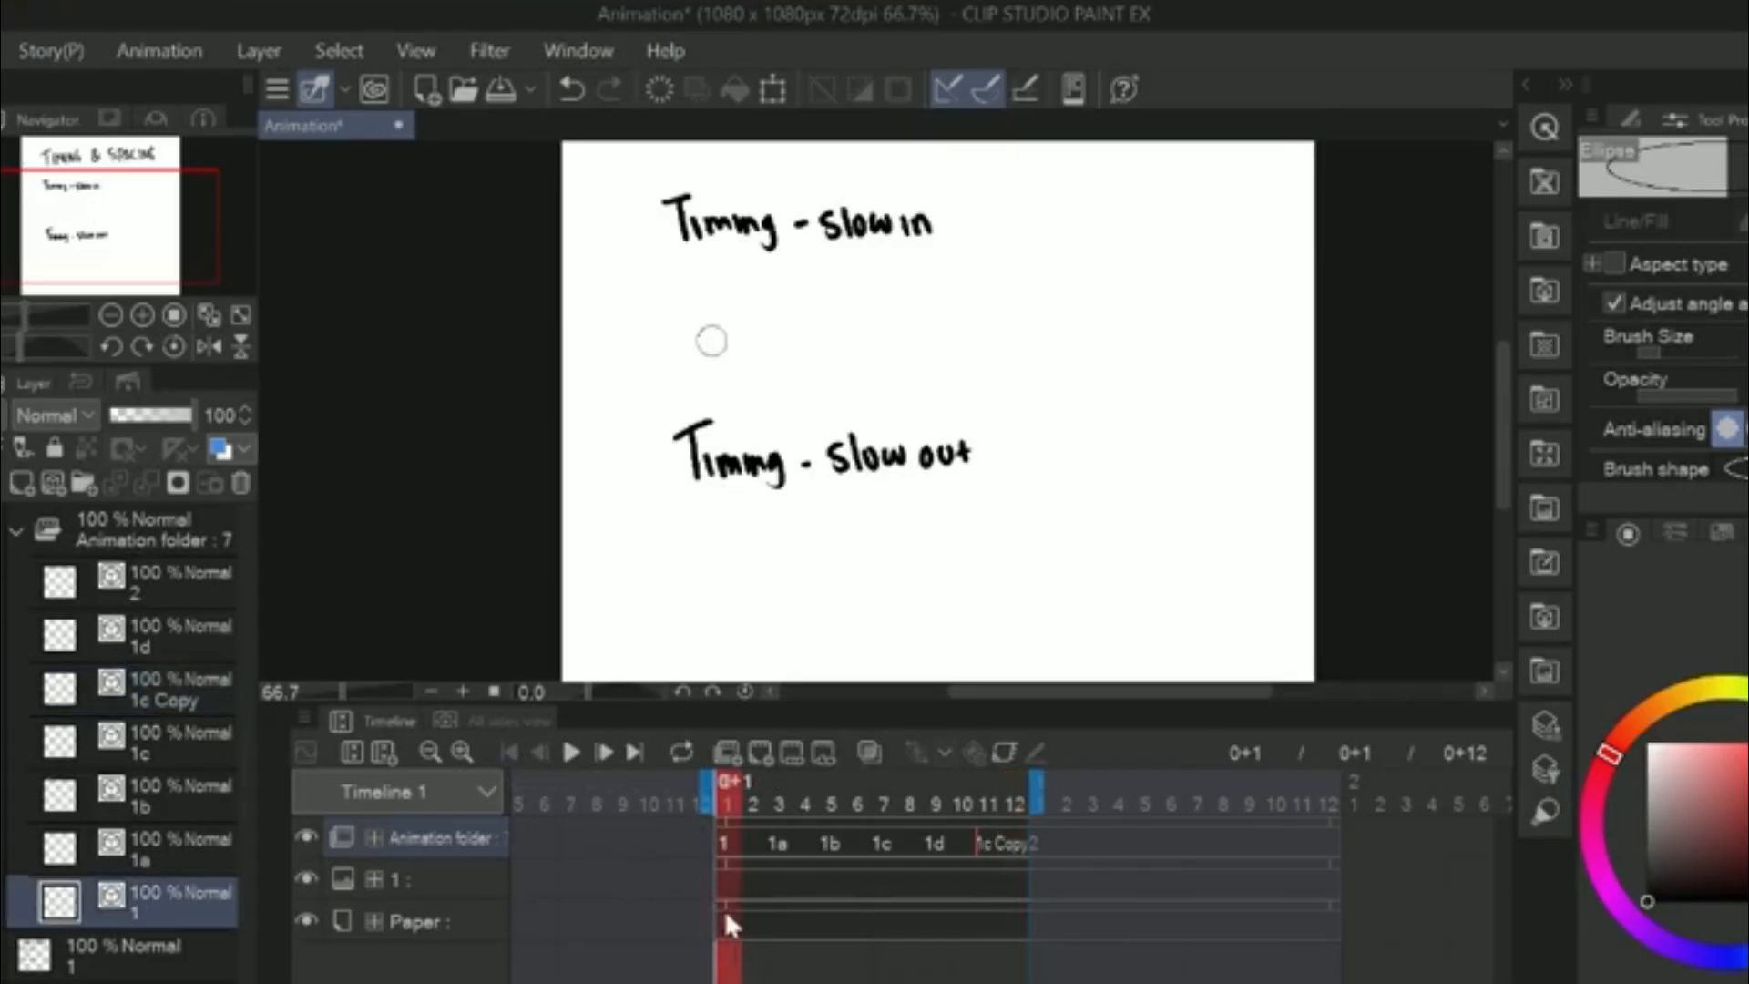
click(17, 531)
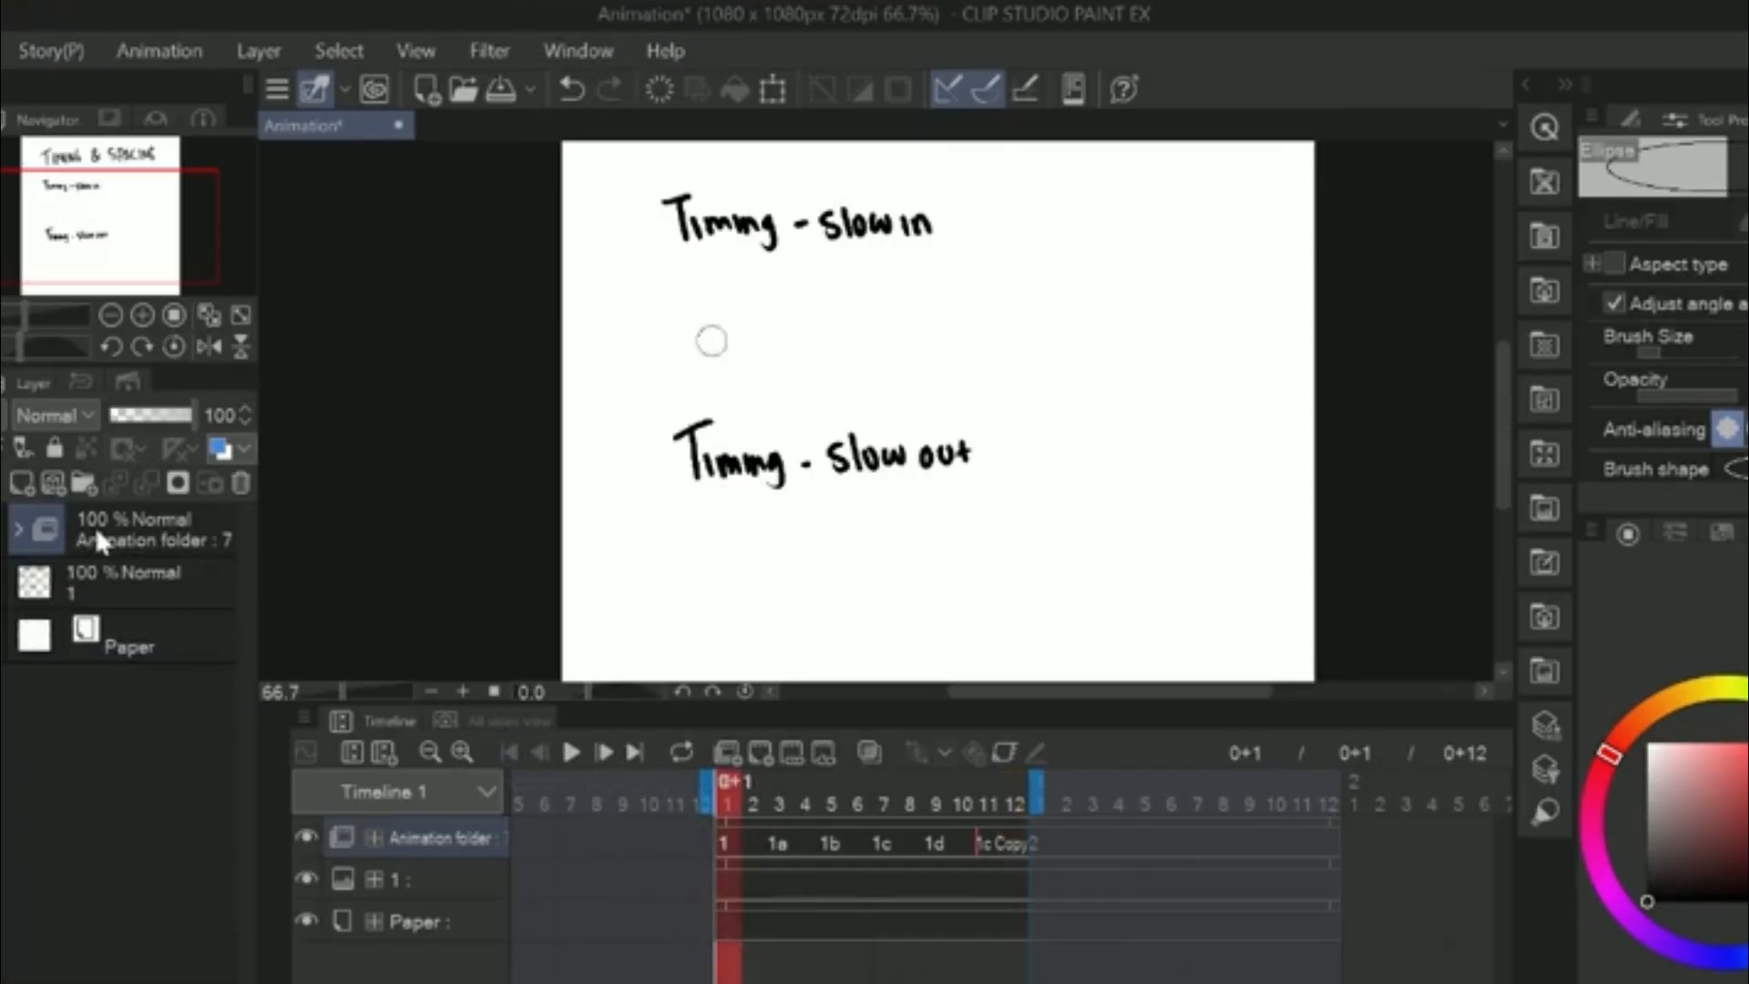
click(18, 531)
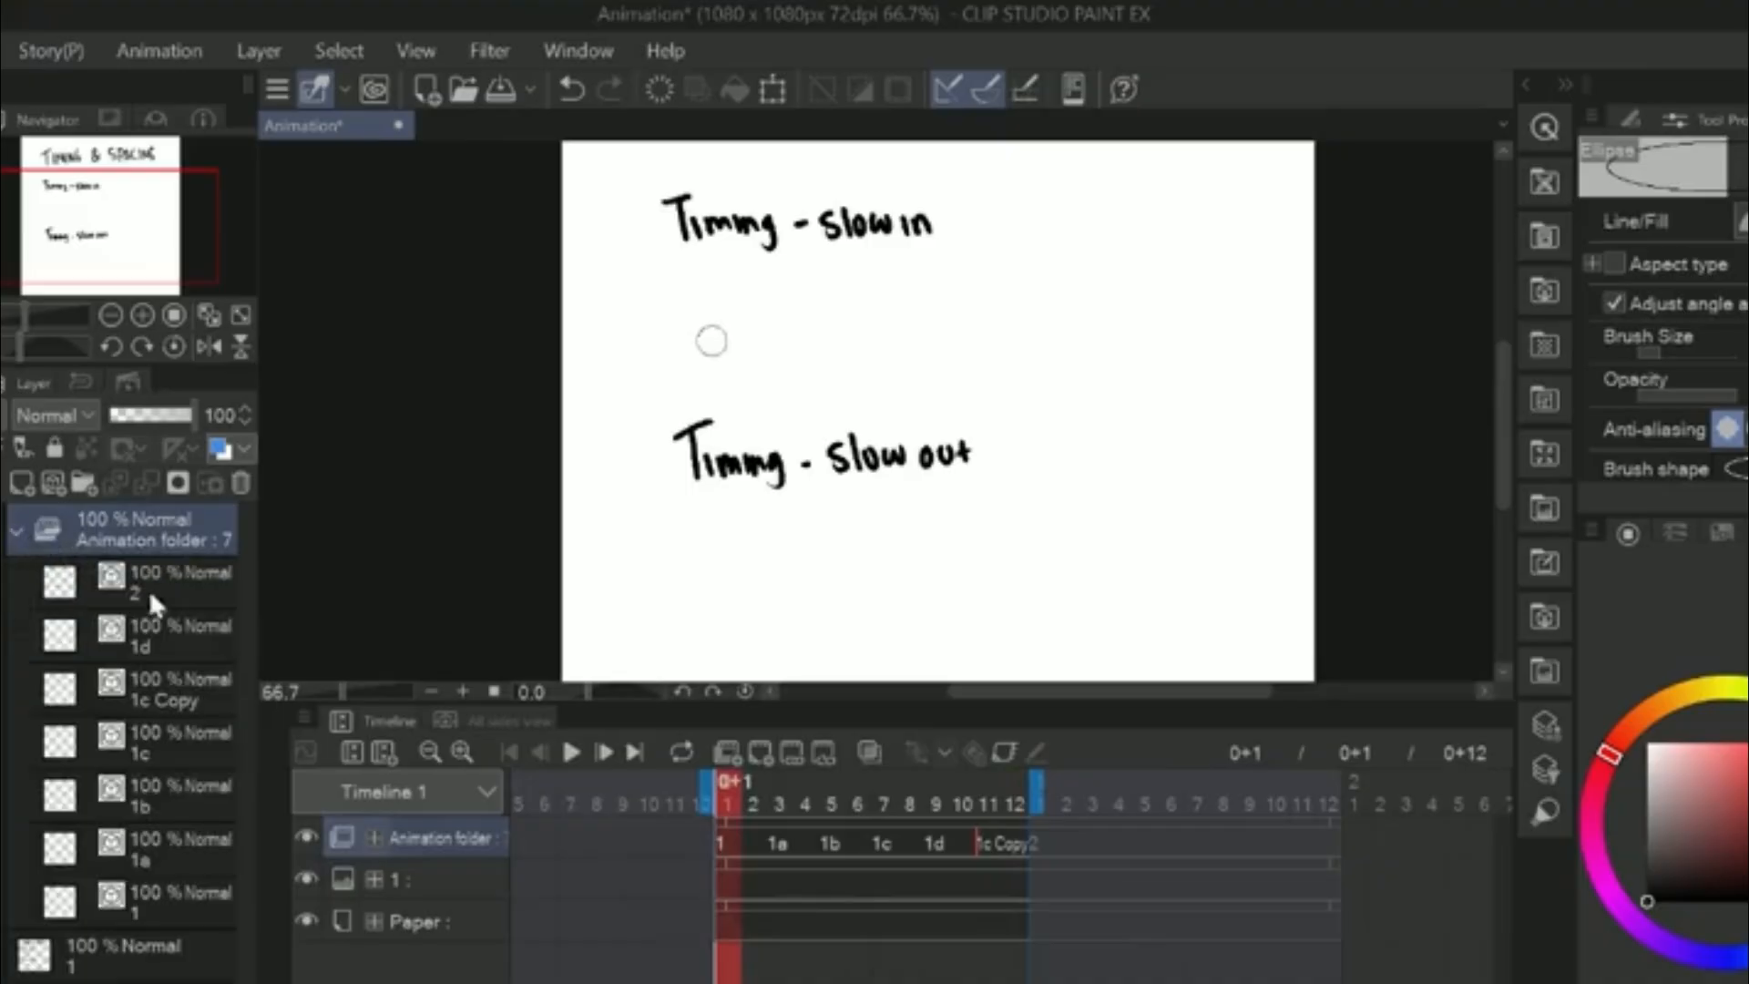
click(16, 531)
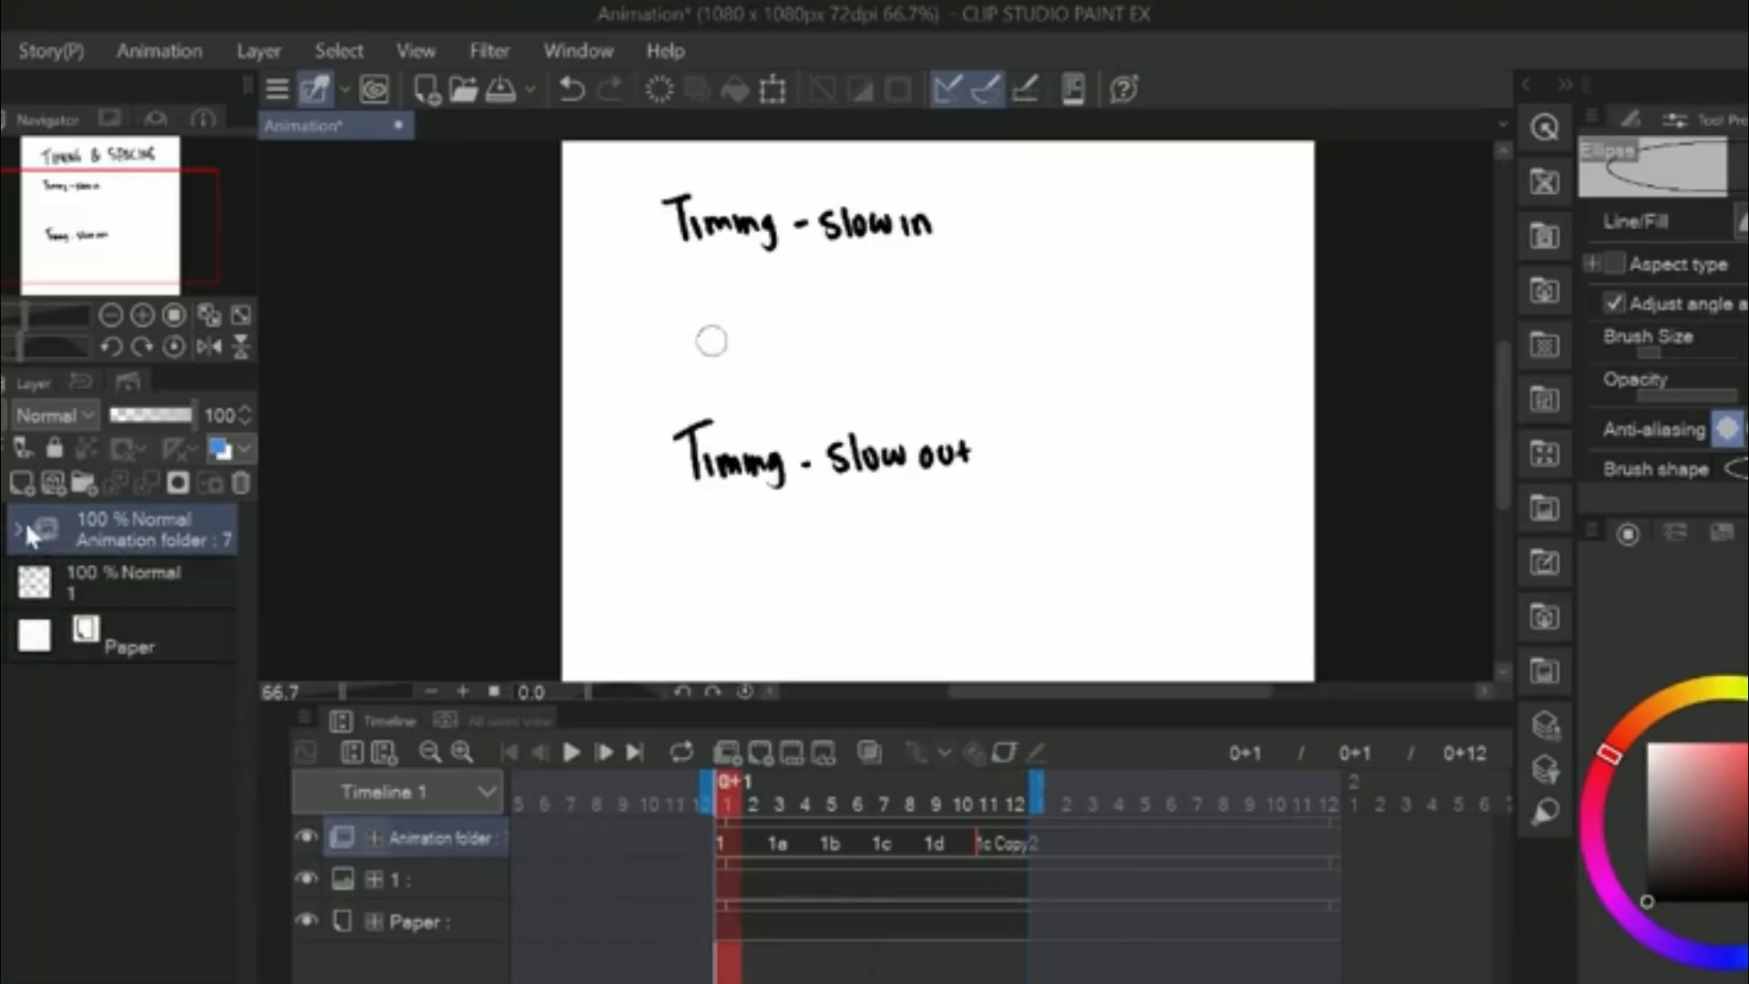
click(728, 752)
Rename the slow-in folder's cels in timeline order as 1 to 7.
click(120, 576)
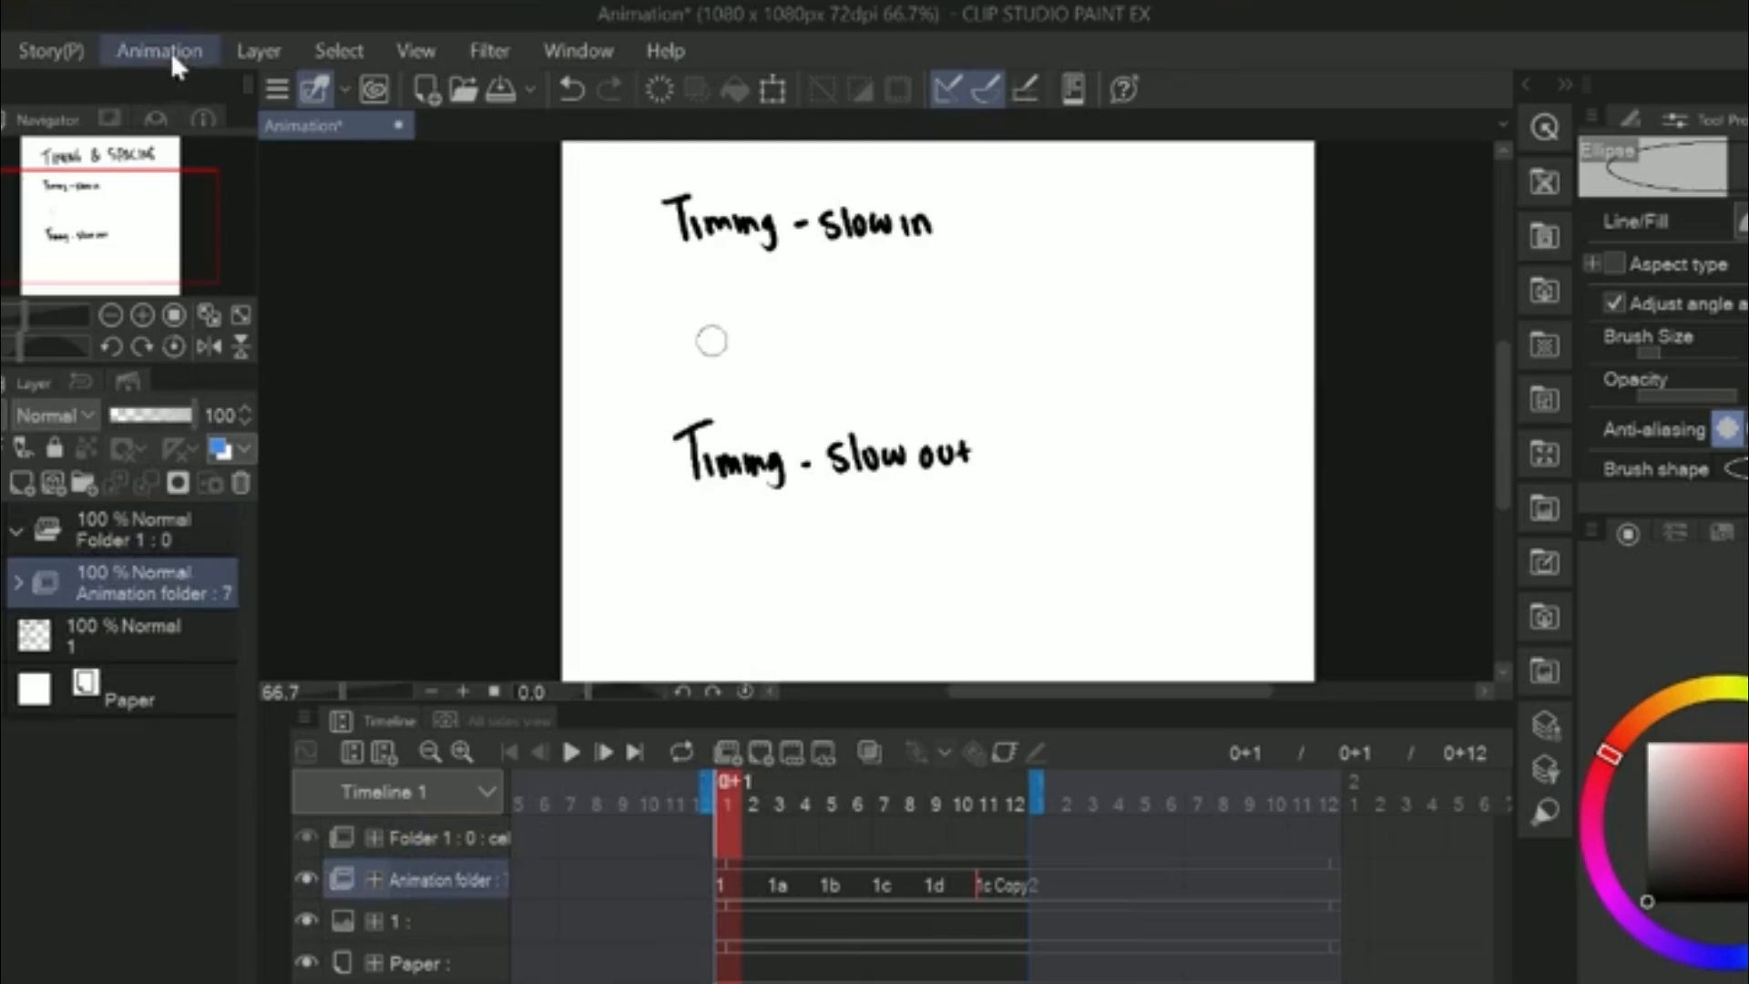
click(702, 657)
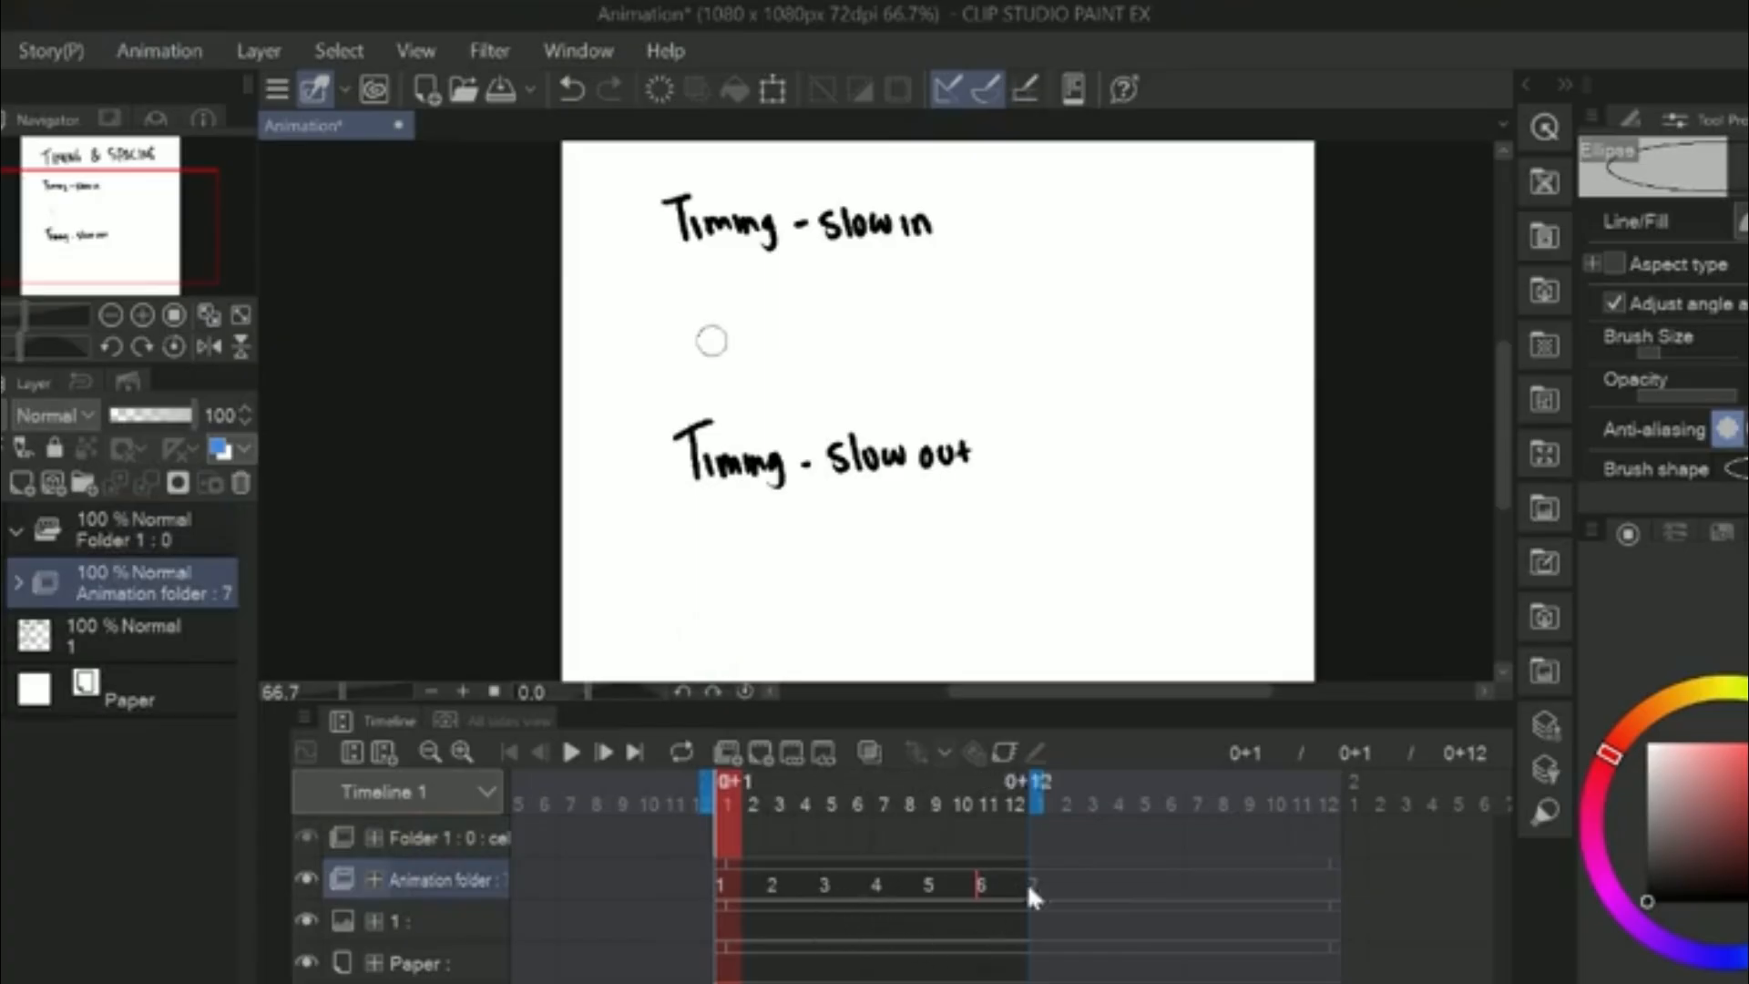
click(942, 952)
click(1020, 886)
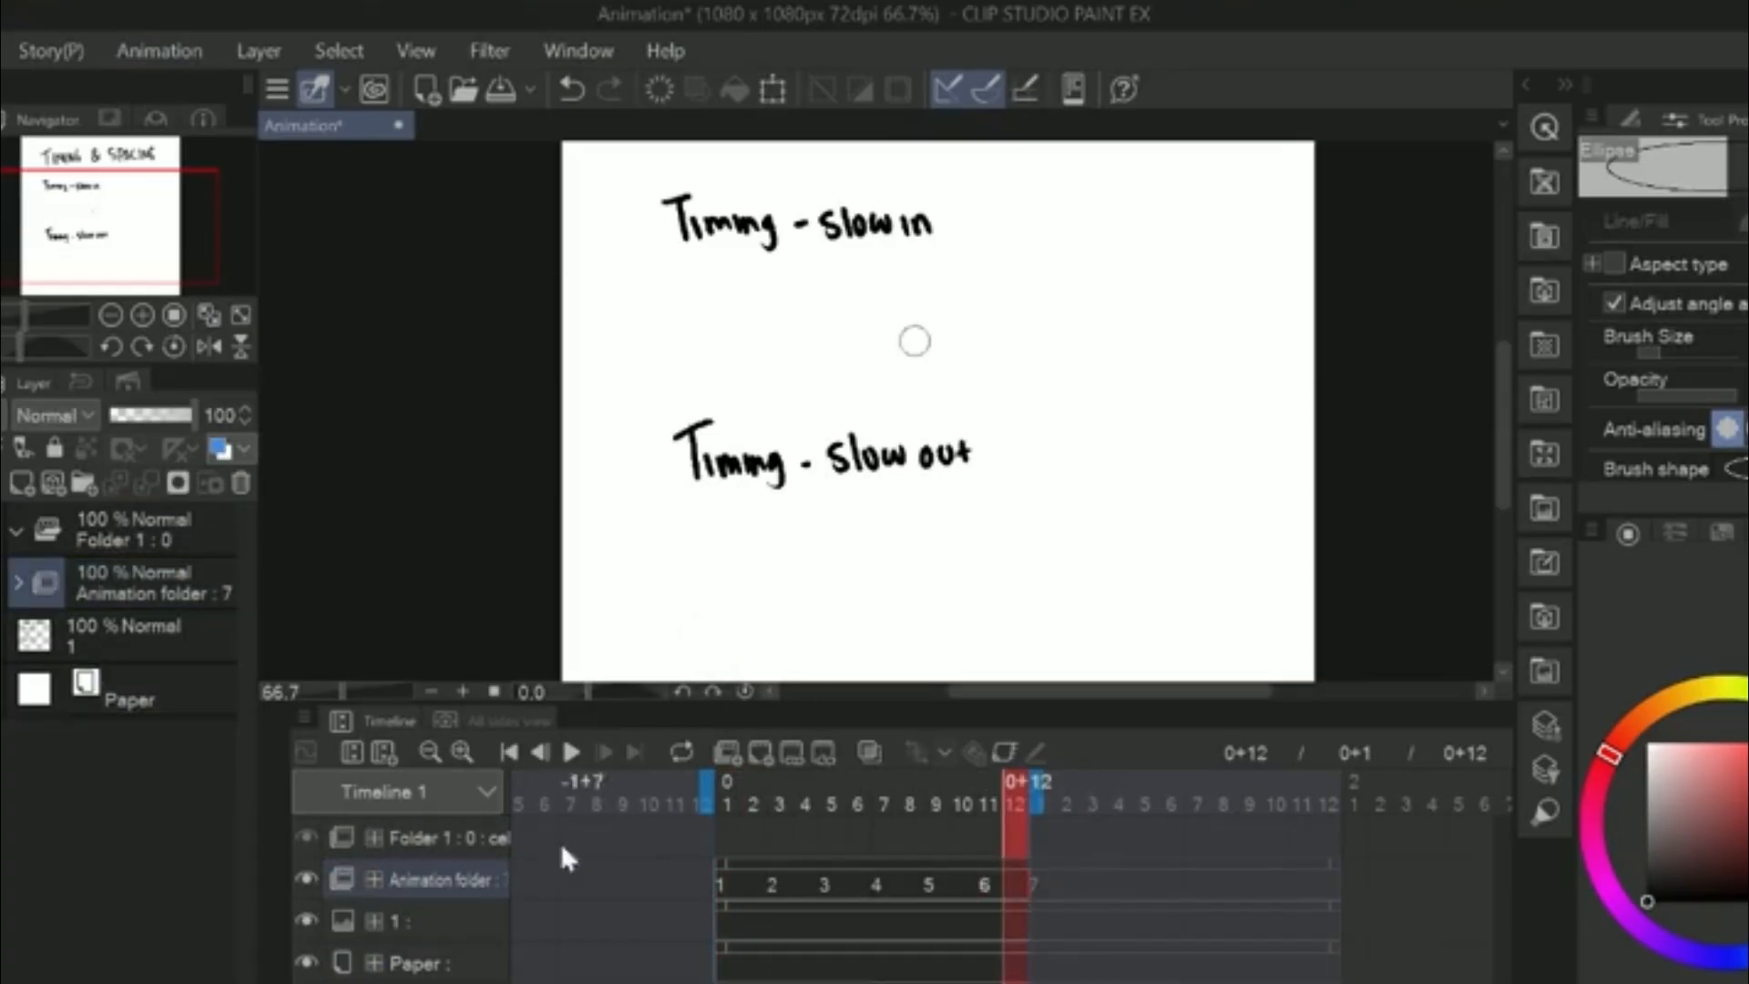
Create a vector layer cel at frame 1 of the new animation folder.
click(734, 836)
key(alt+n)
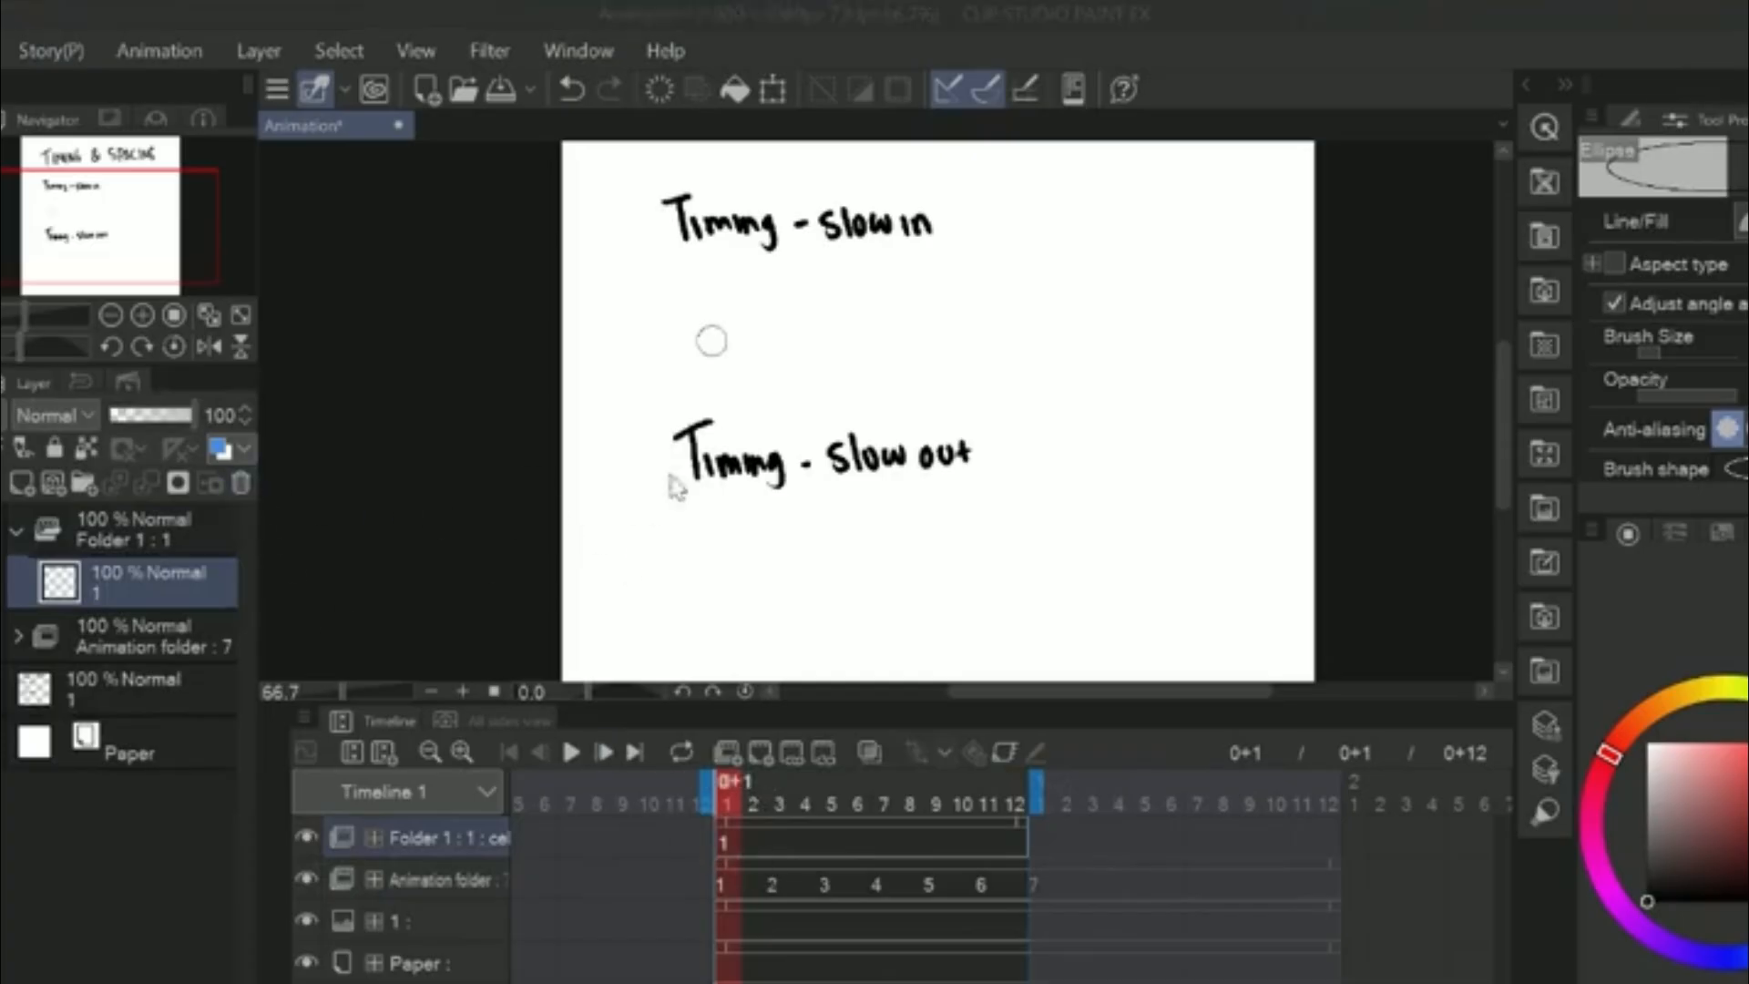
key(ctrl+z)
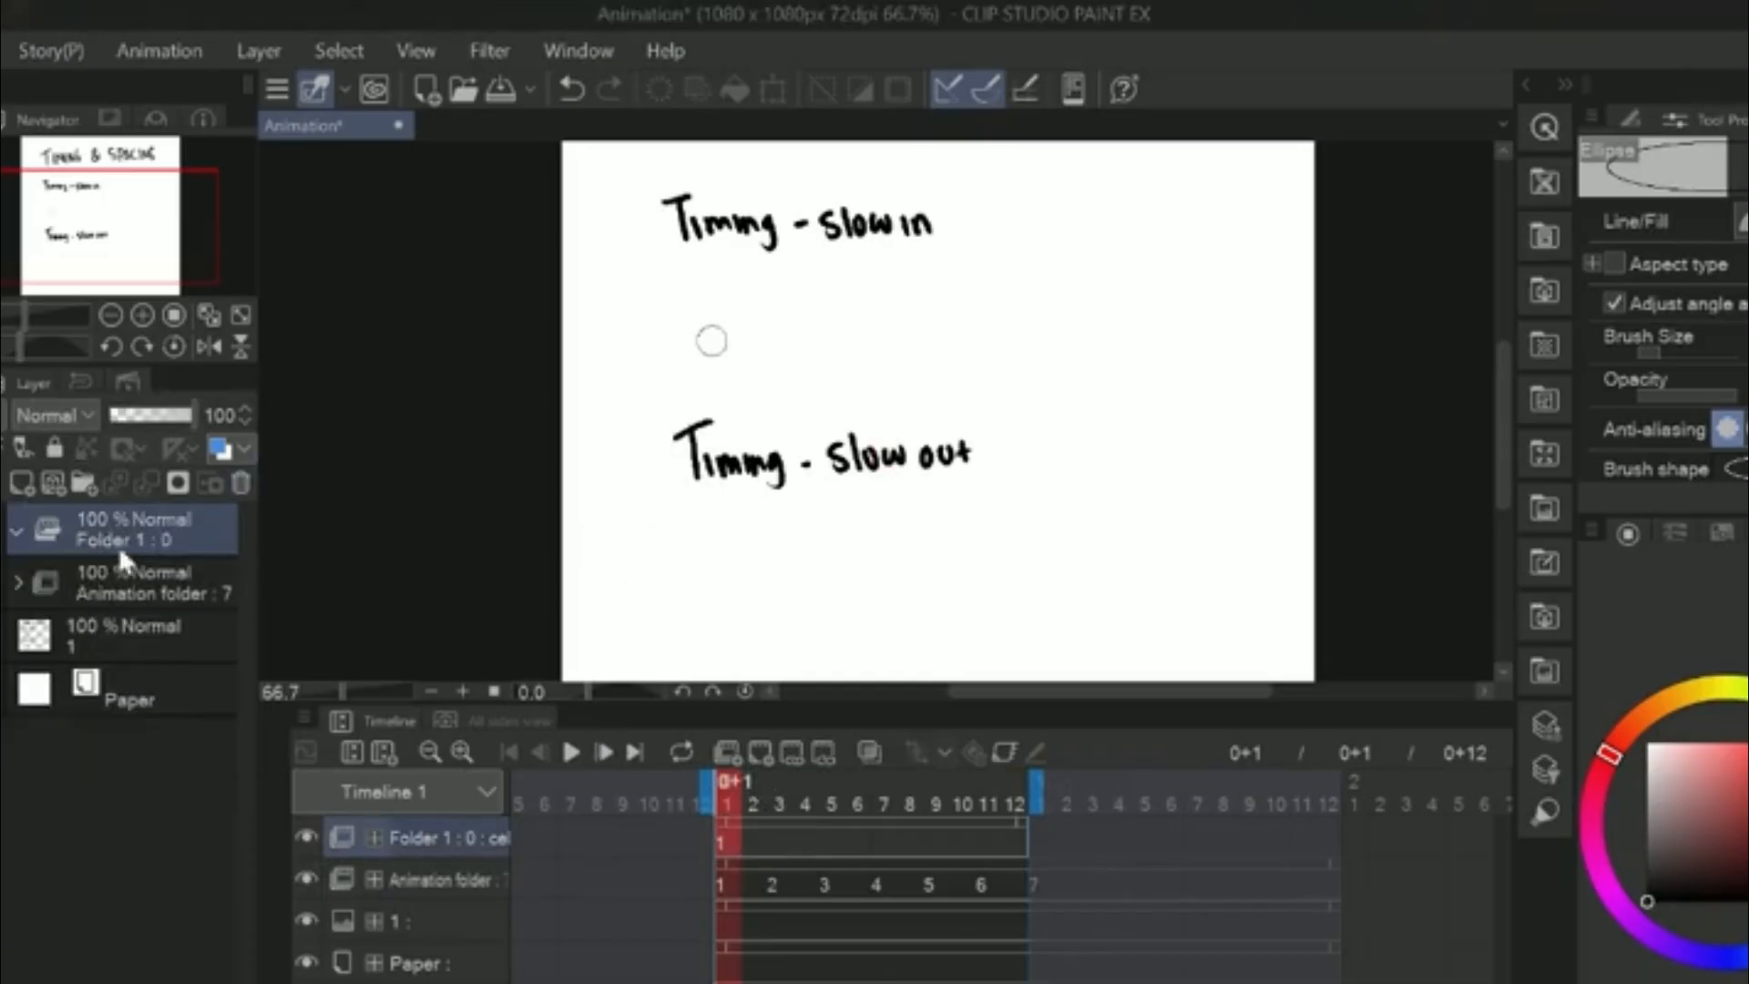
click(54, 481)
click(747, 847)
drag(747, 851, 735, 839)
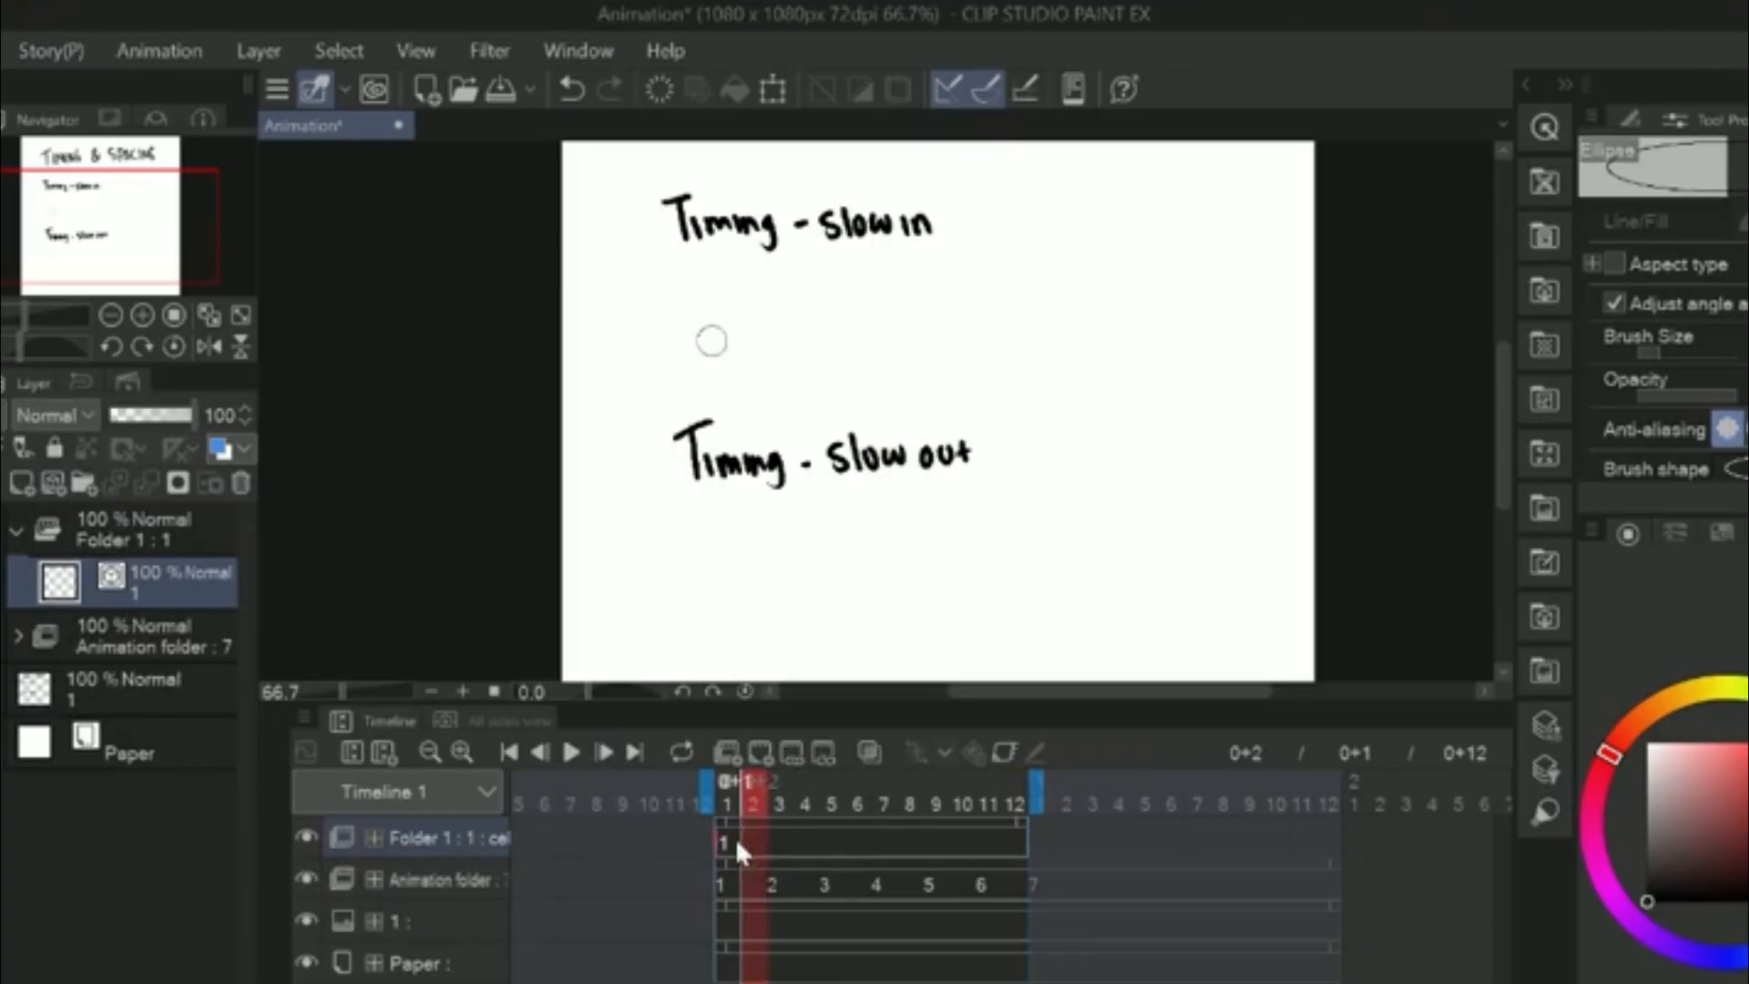
Copy the frame 1 circle cel from the slow-in folder into the new animation folder and assign the copy to frame 1.
click(20, 635)
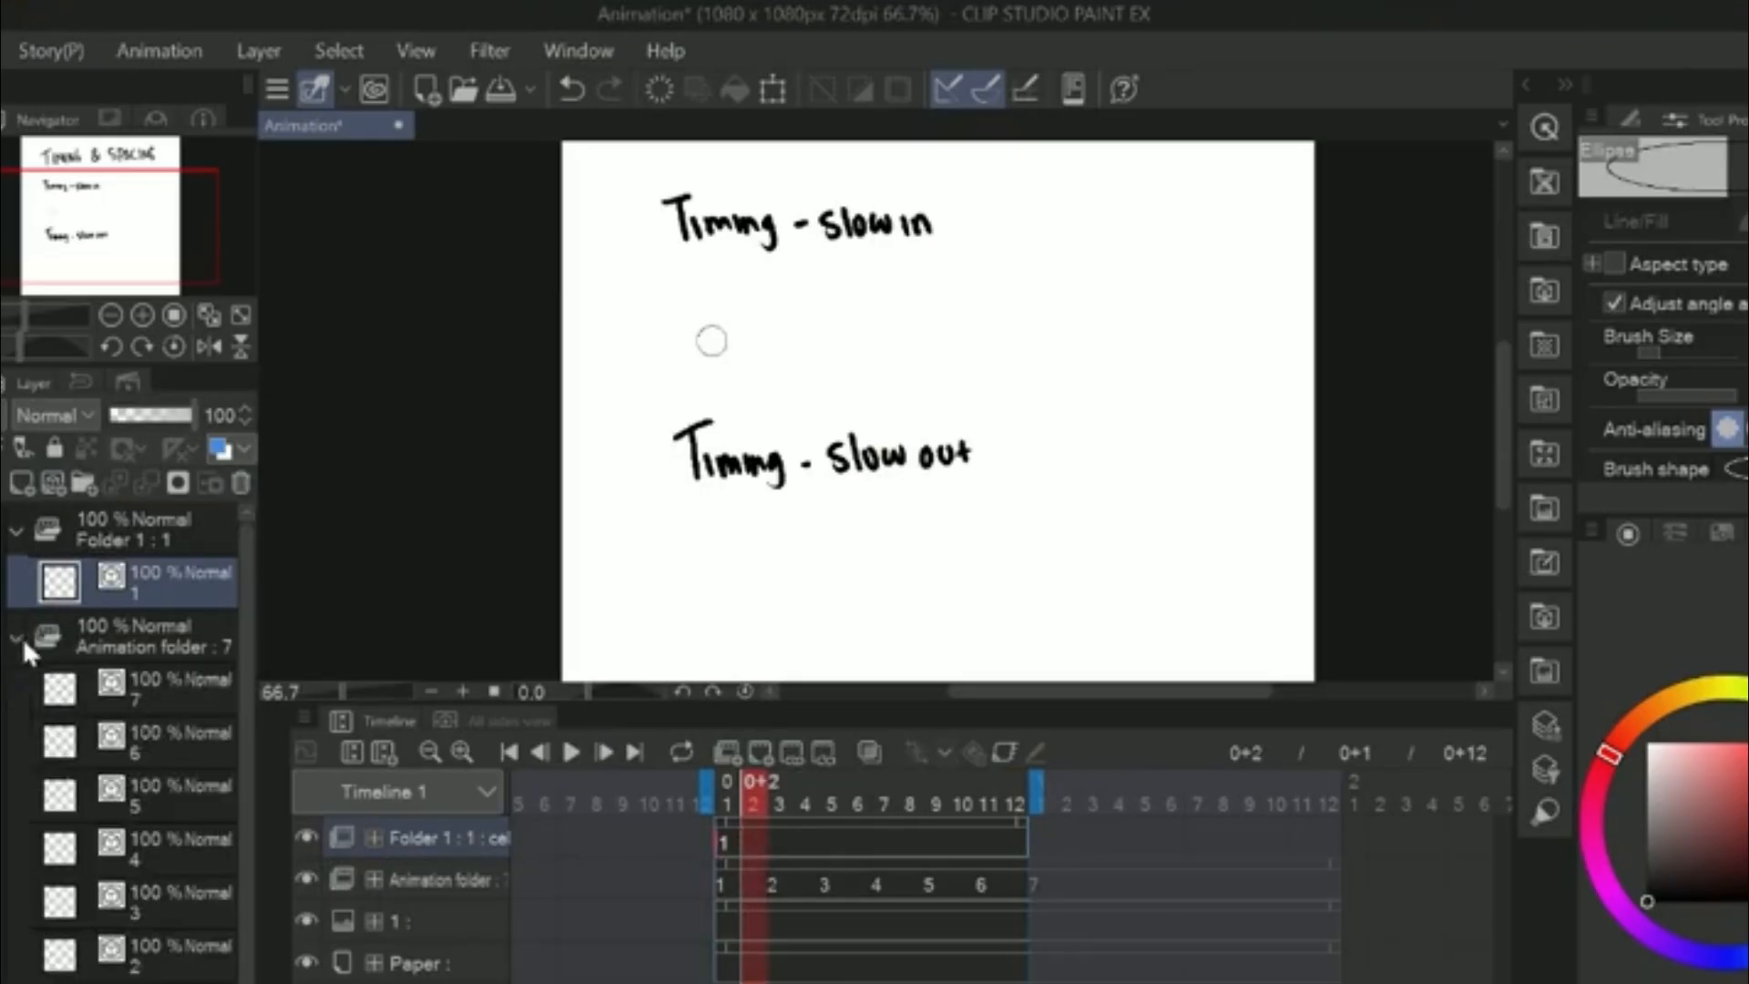
scroll(244, 659, down, 1)
click(146, 978)
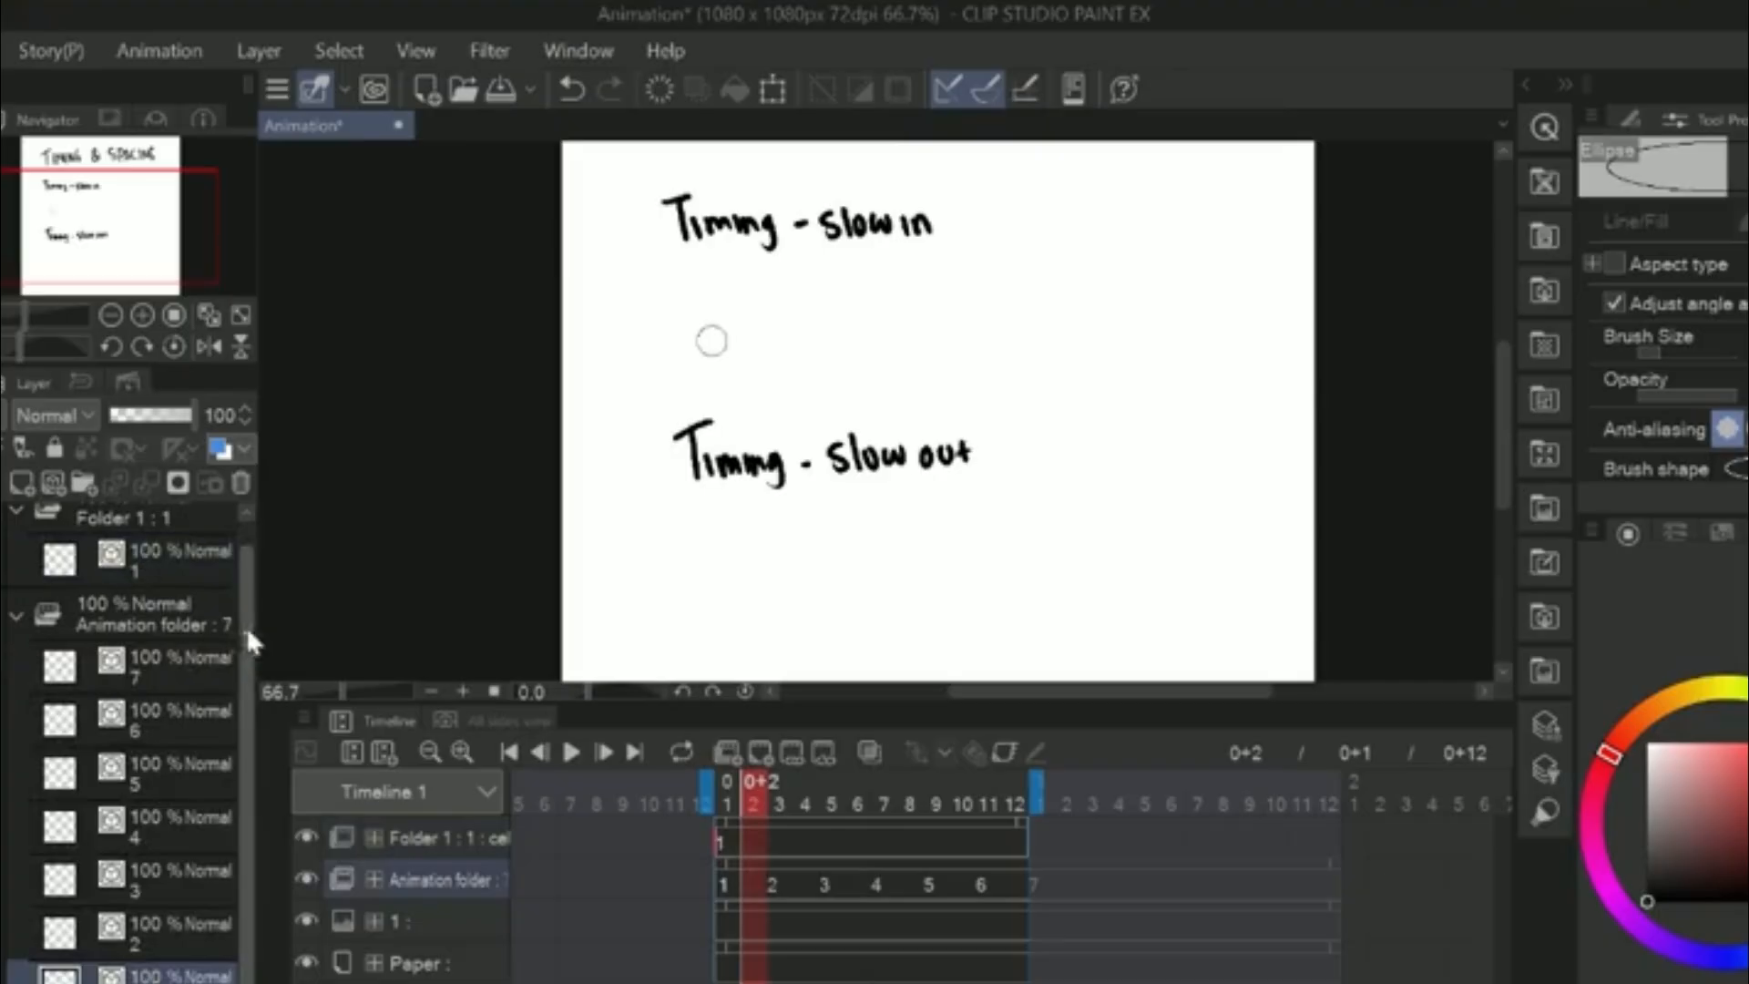
scroll(244, 601, up, 1)
click(153, 530)
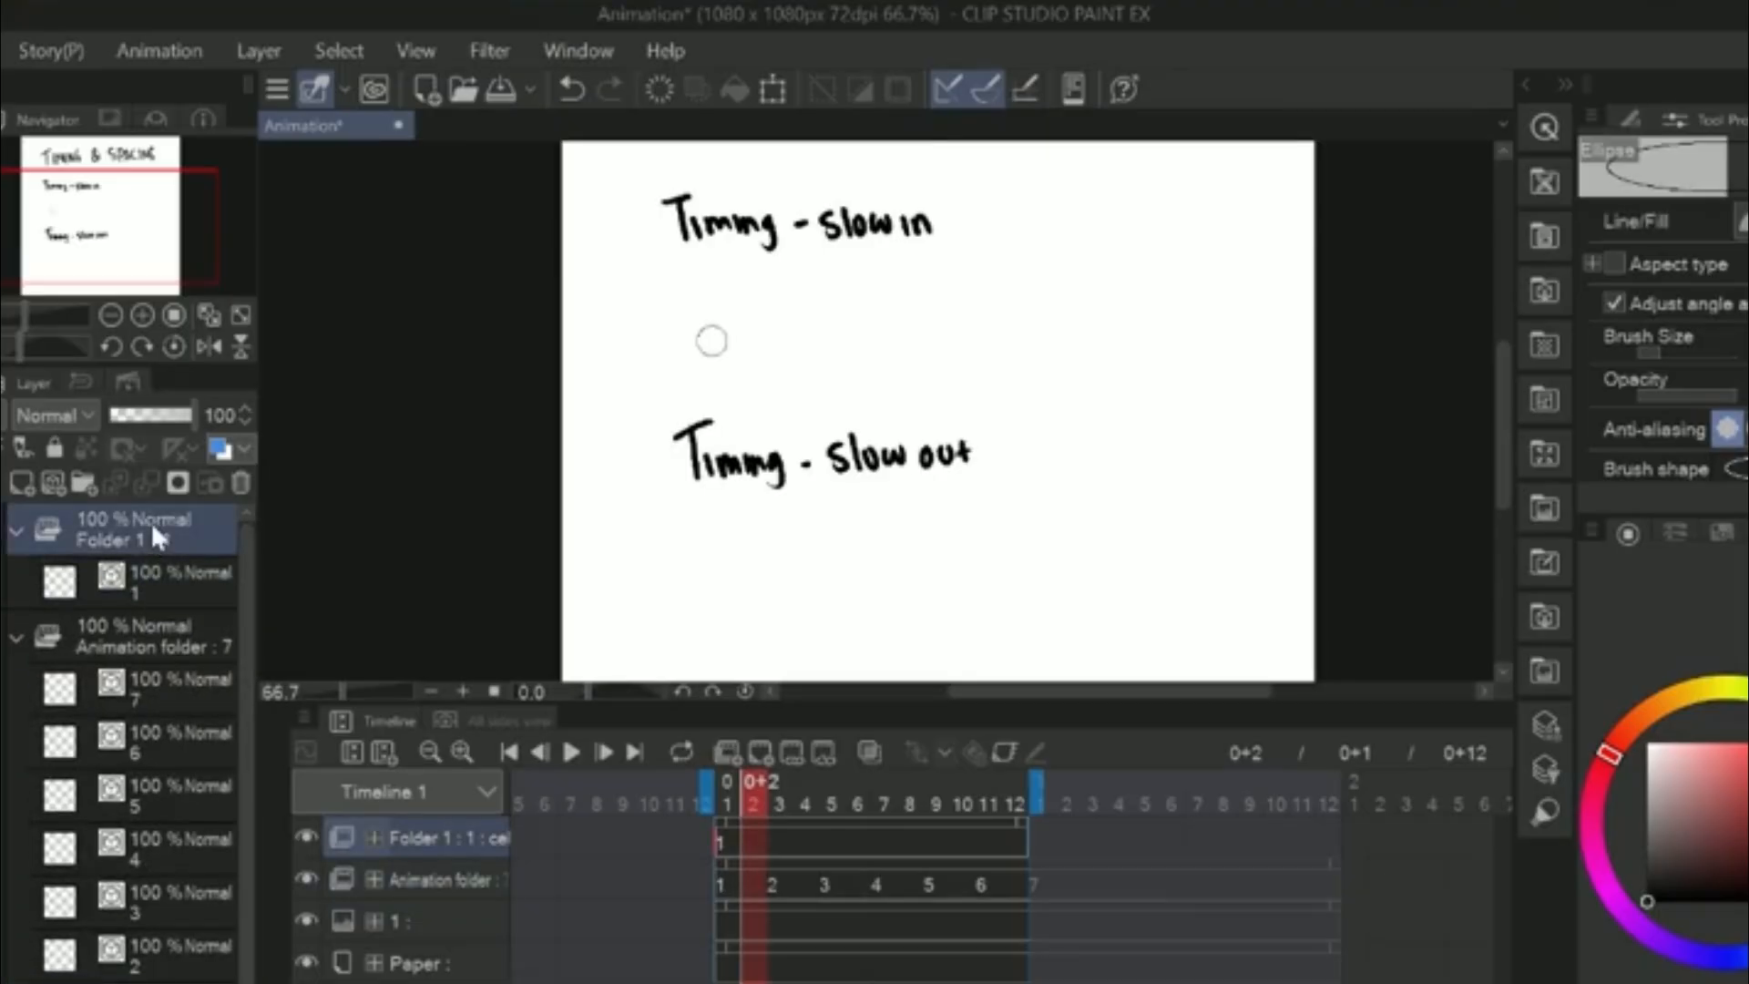
key(ctrl+shift+n)
click(151, 625)
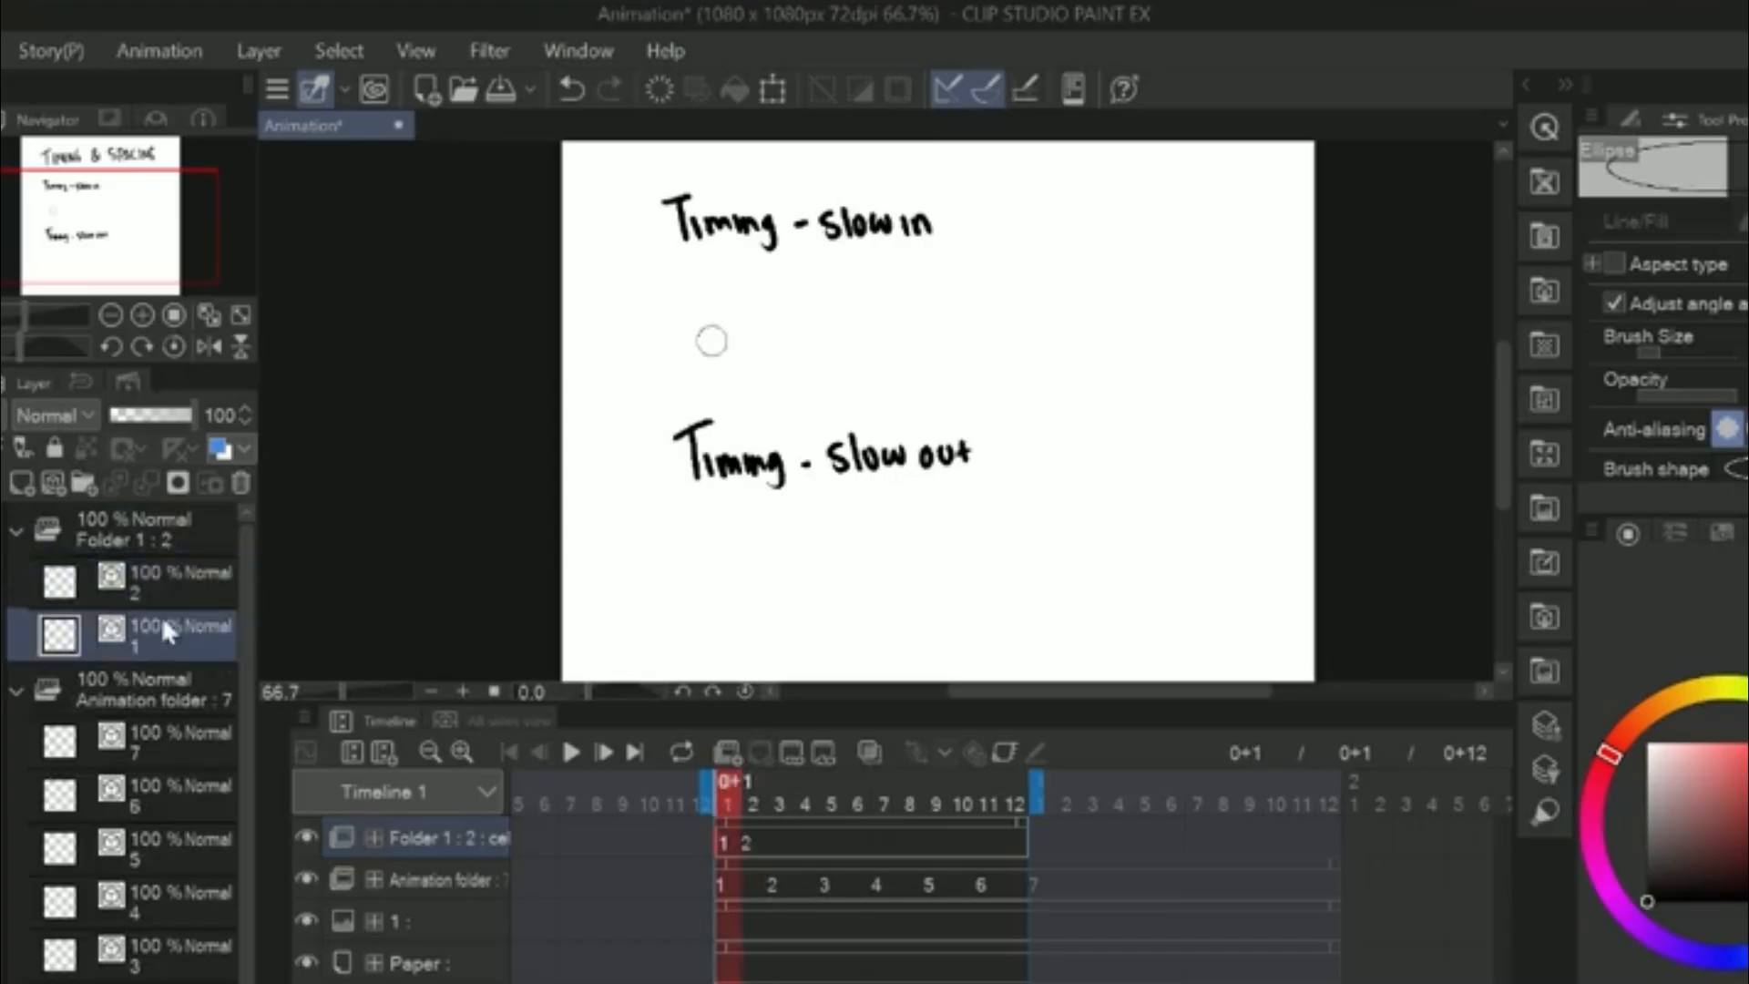
drag(764, 842, 746, 837)
click(729, 840)
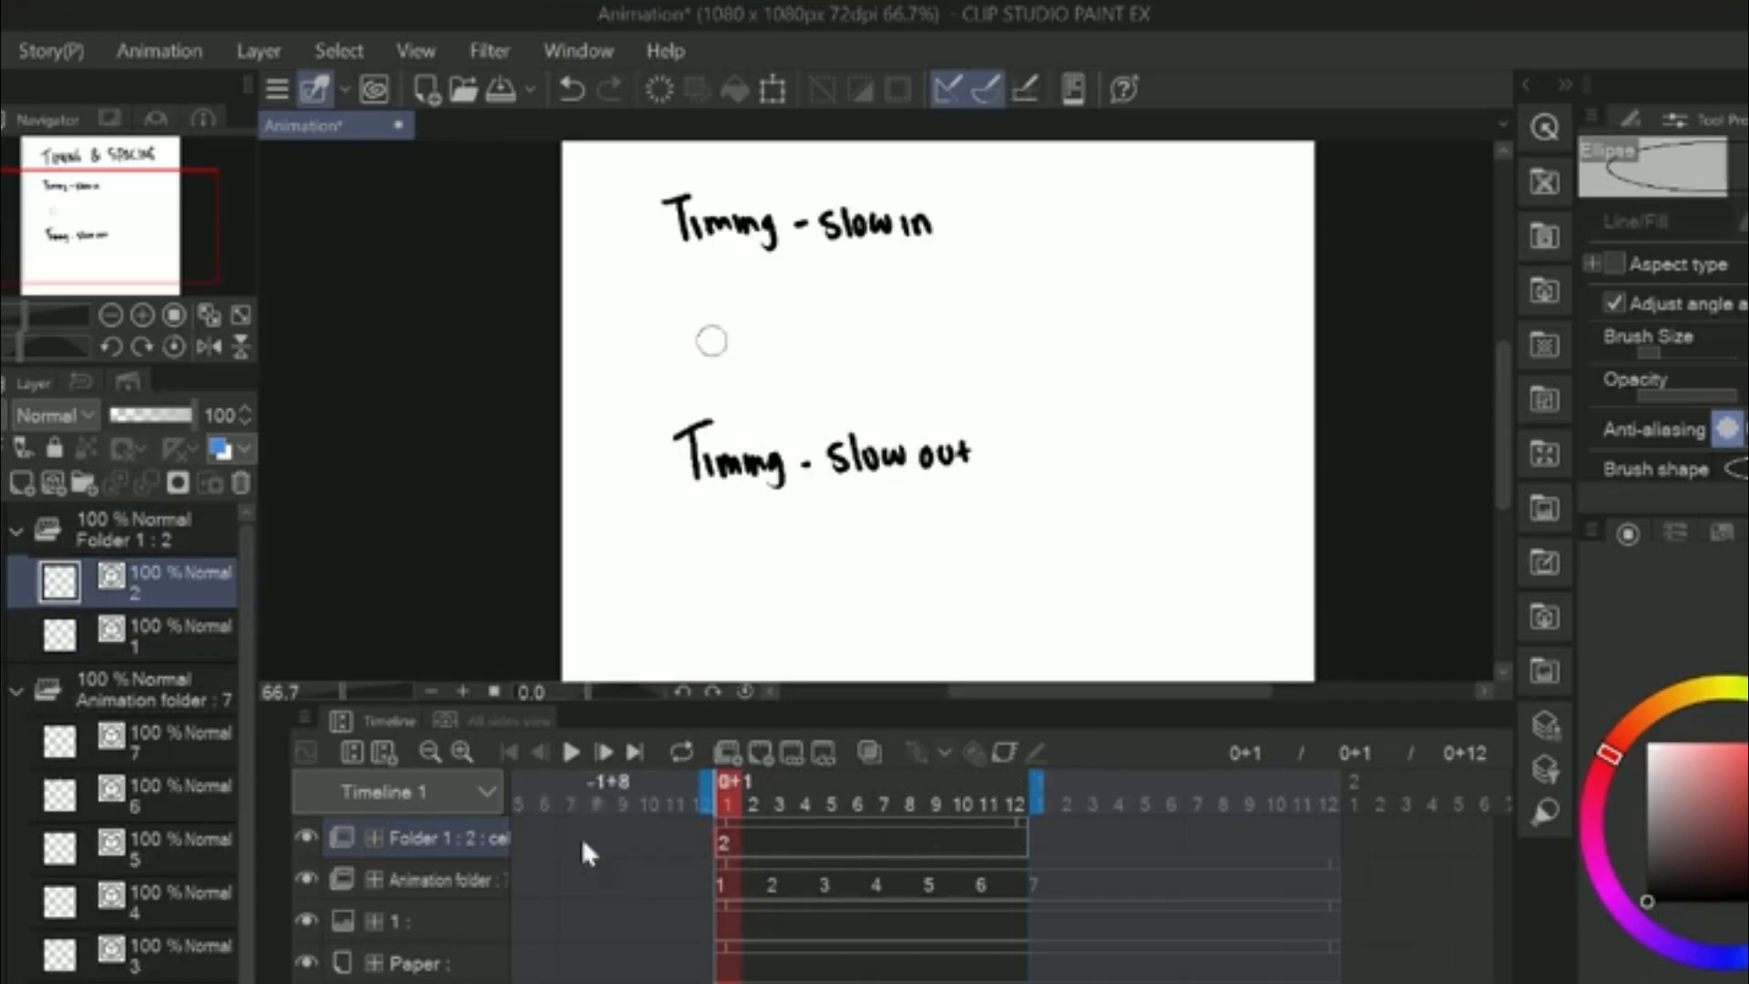
Delete the new folder's empty cel 1 and move the copied circle straight down to just below the "Timing - slow out" text.
drag(775, 490, 750, 531)
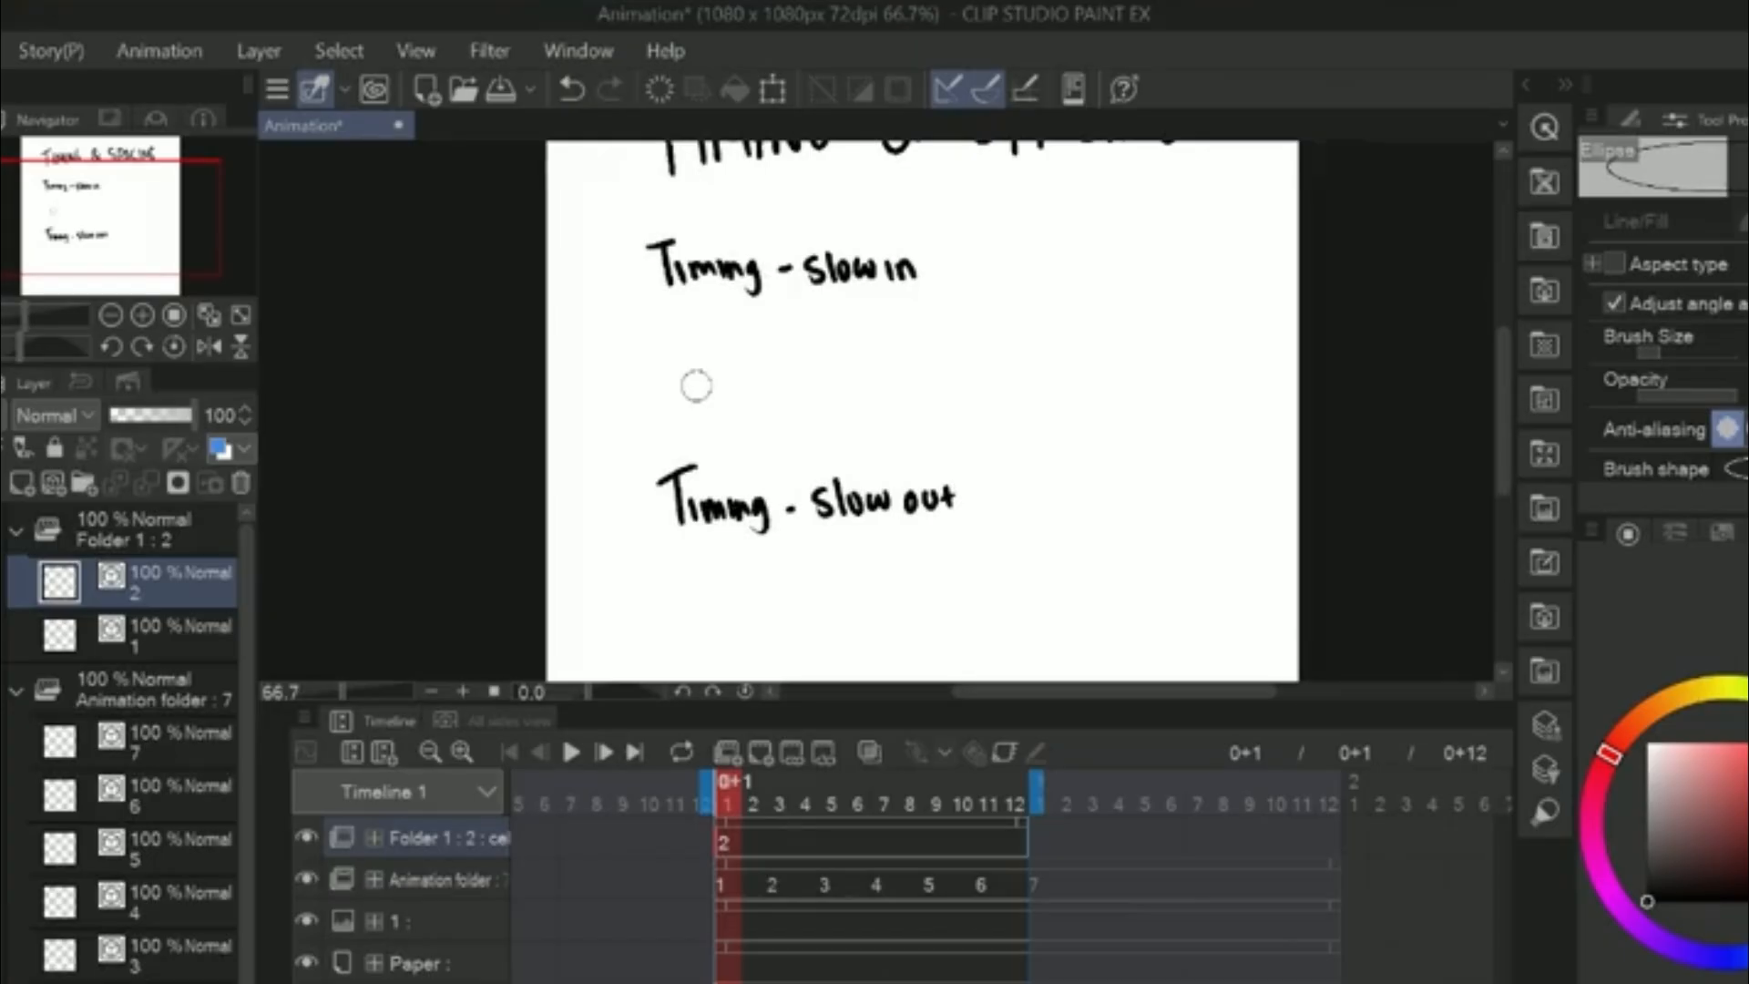
key(ctrl+t)
key(ctrl+minus)
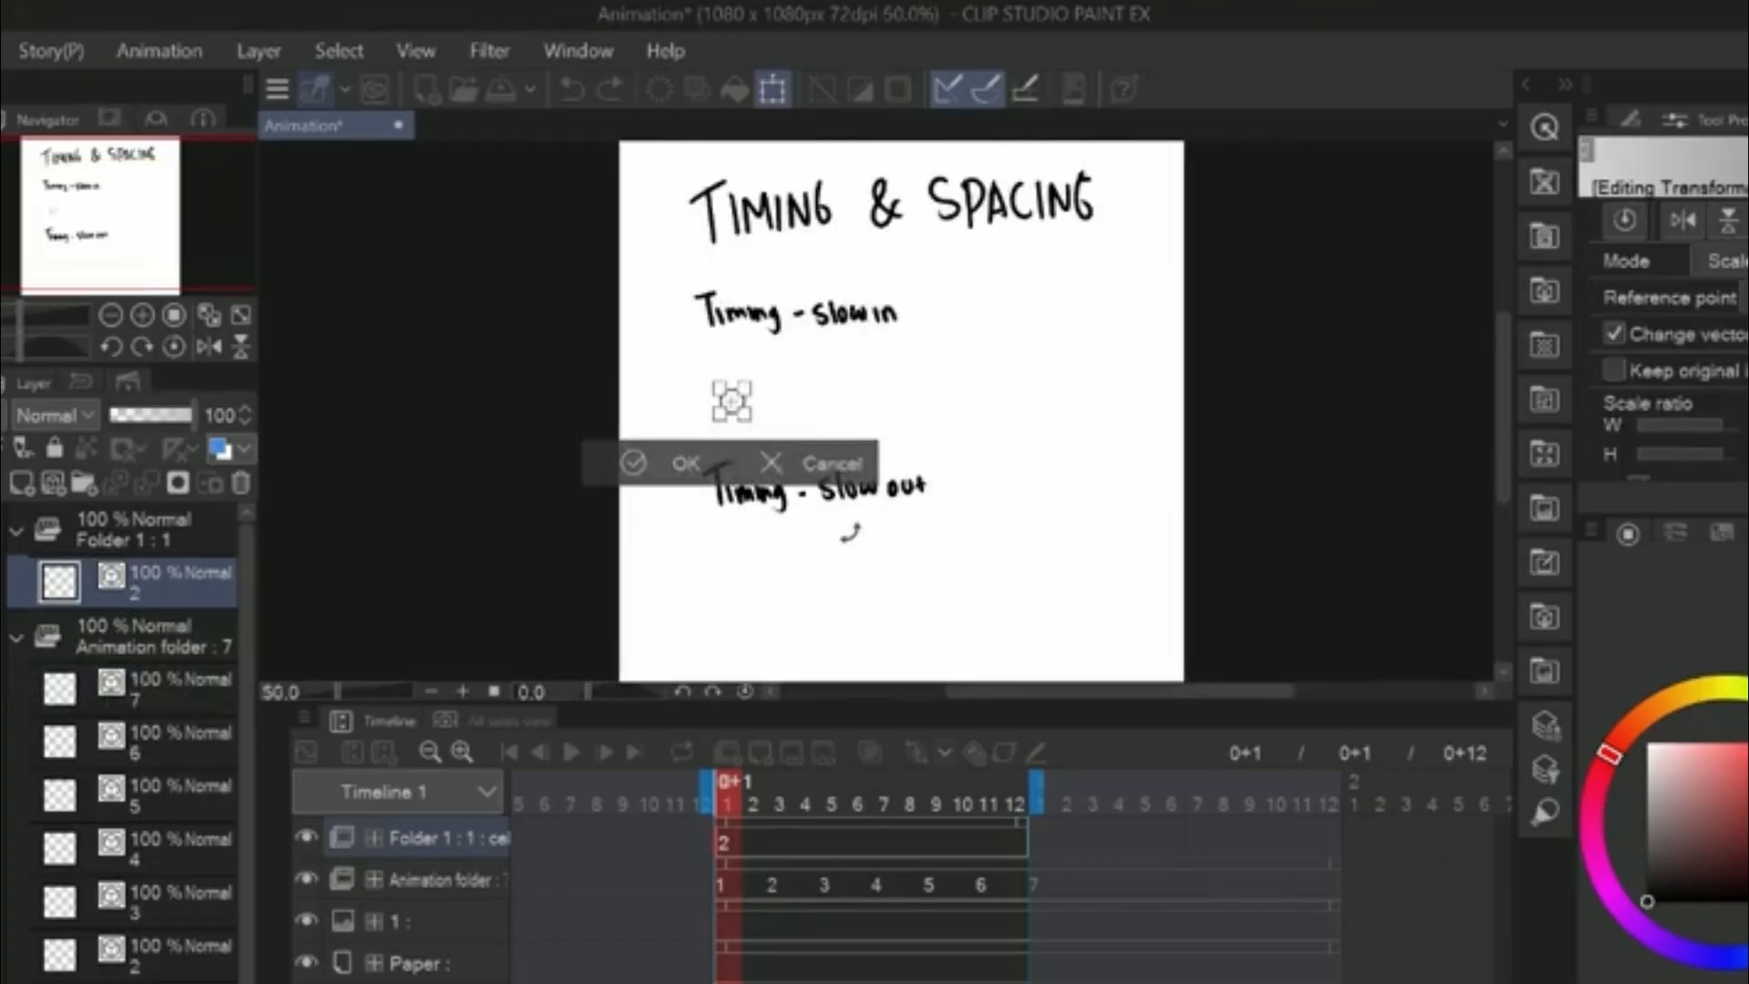
key(ctrl+minus)
key(Down)
key(Down)
key(Down)
key(Down)
key(Down)
key(Down)
key(Down)
key(Down)
key(Down)
key(Down)
key(Down)
key(Down)
key(Down)
key(Down)
key(Down)
key(Down)
key(Down)
key(Down)
key(Down)
key(Down)
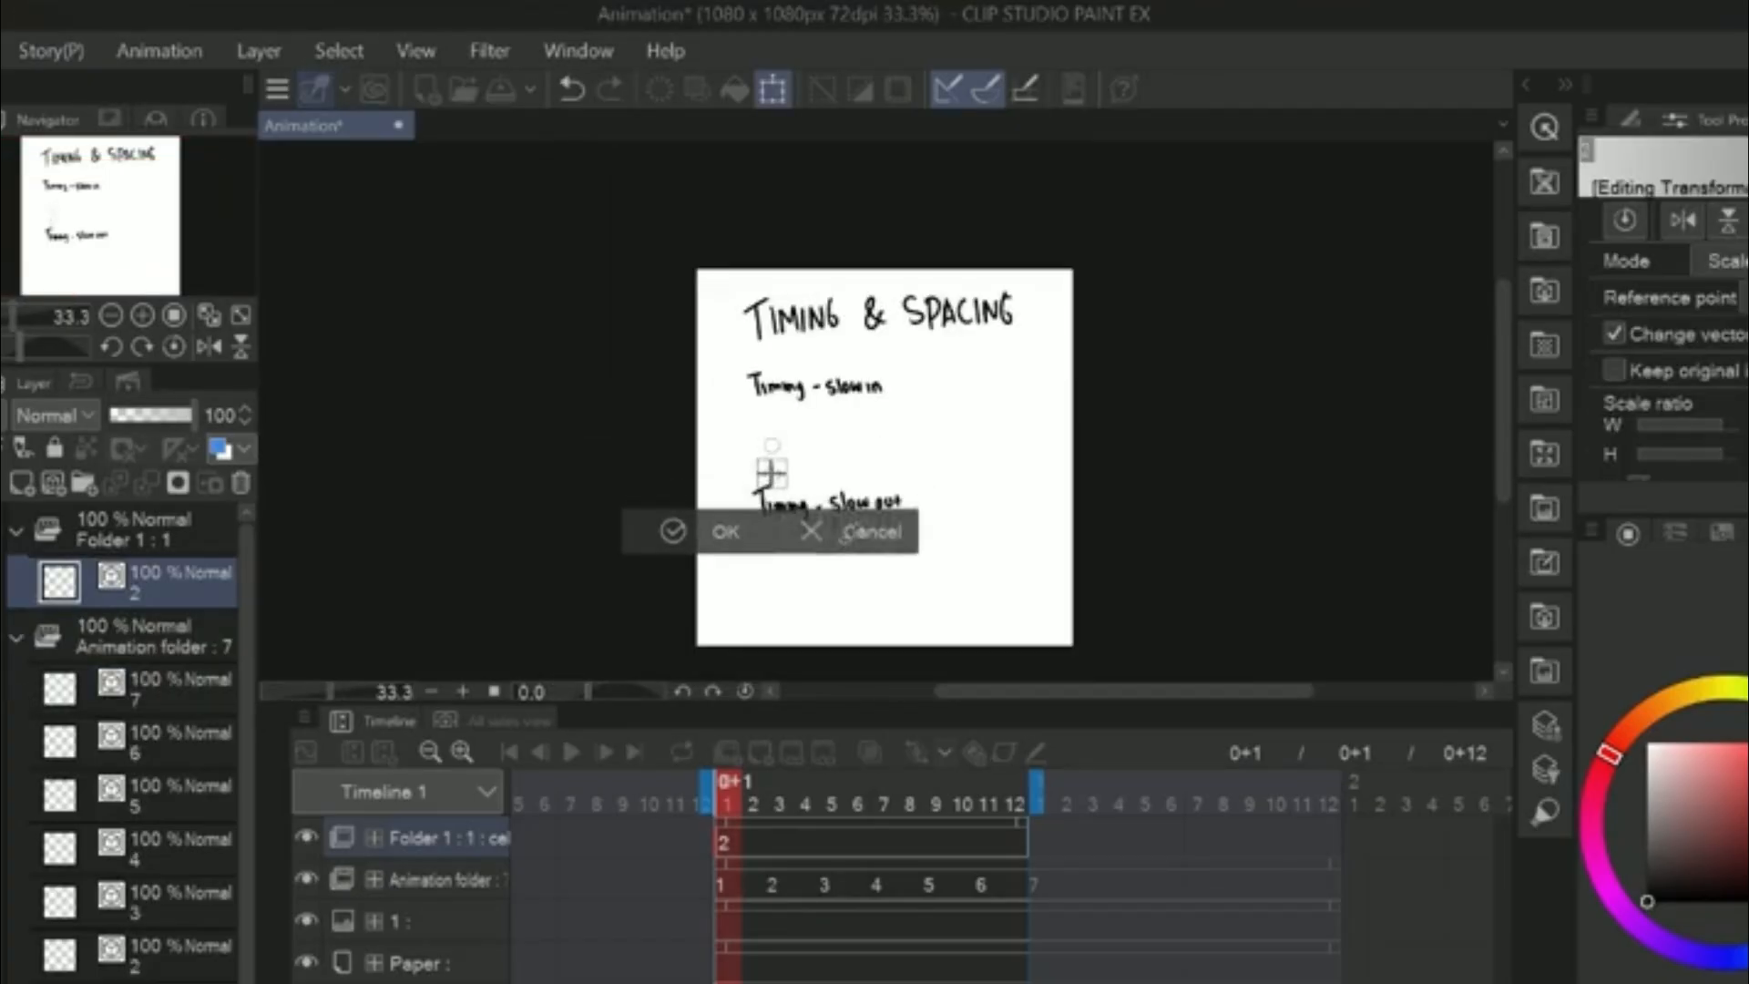
key(Down)
key(Down)
key(Down)
key(Down)
key(Down)
key(Down)
key(Down)
key(Down)
key(Down)
key(Down)
key(Down)
key(Down)
key(Down)
key(Down)
key(Down)
key(Down)
key(Down)
key(Down)
key(Down)
key(Down)
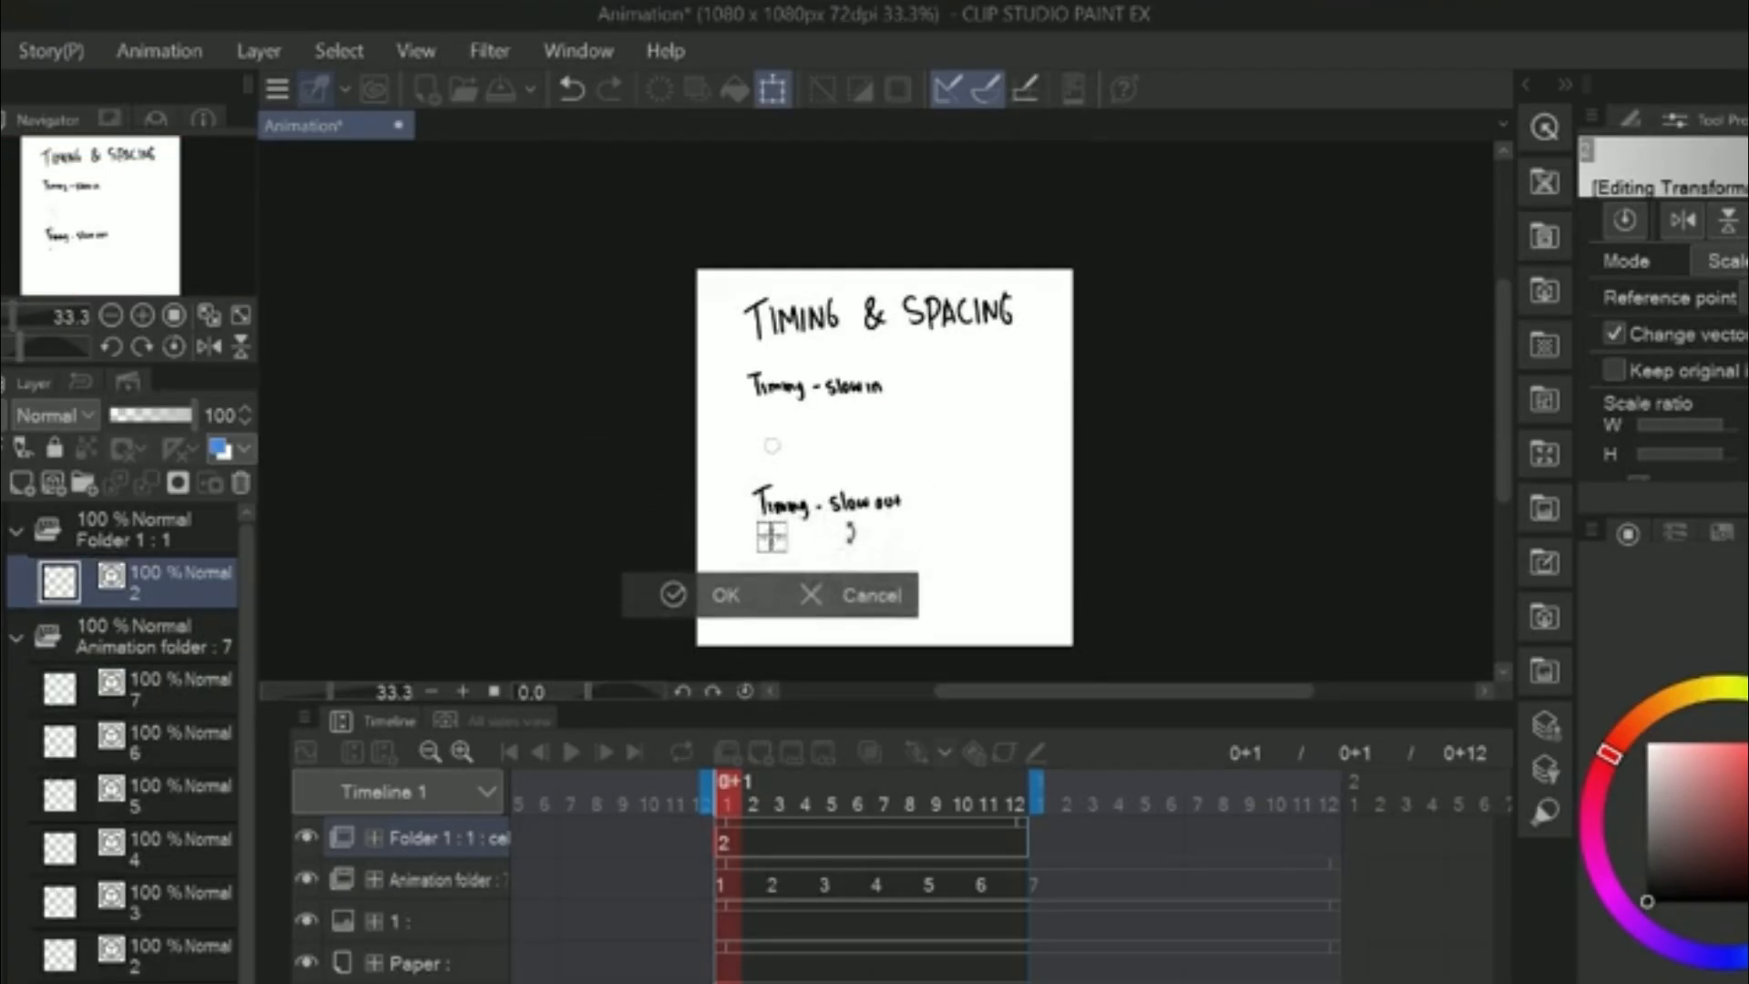
click(723, 628)
Duplicate the slow-out circle cel at frame 1 and move the duplicate to frame 11 on the timeline.
scroll(703, 594, up, 1)
drag(890, 571, 811, 506)
scroll(793, 402, down, 1)
scroll(805, 477, up, 1)
scroll(820, 526, up, 2)
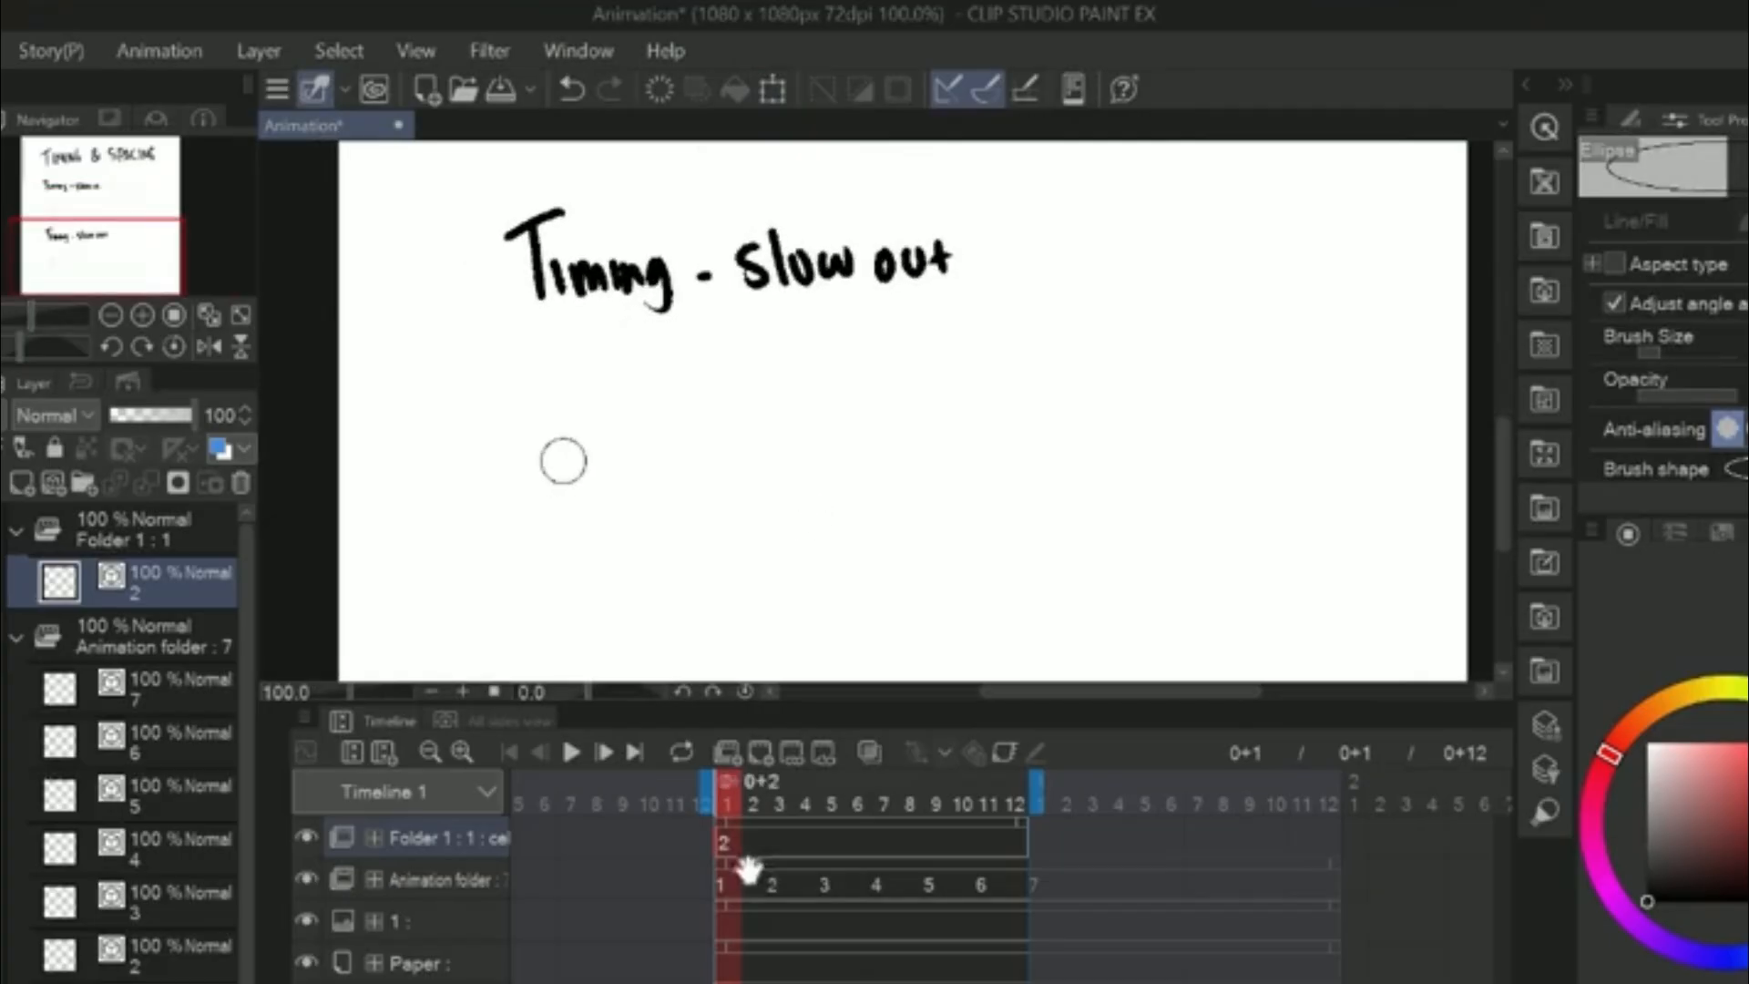
click(752, 808)
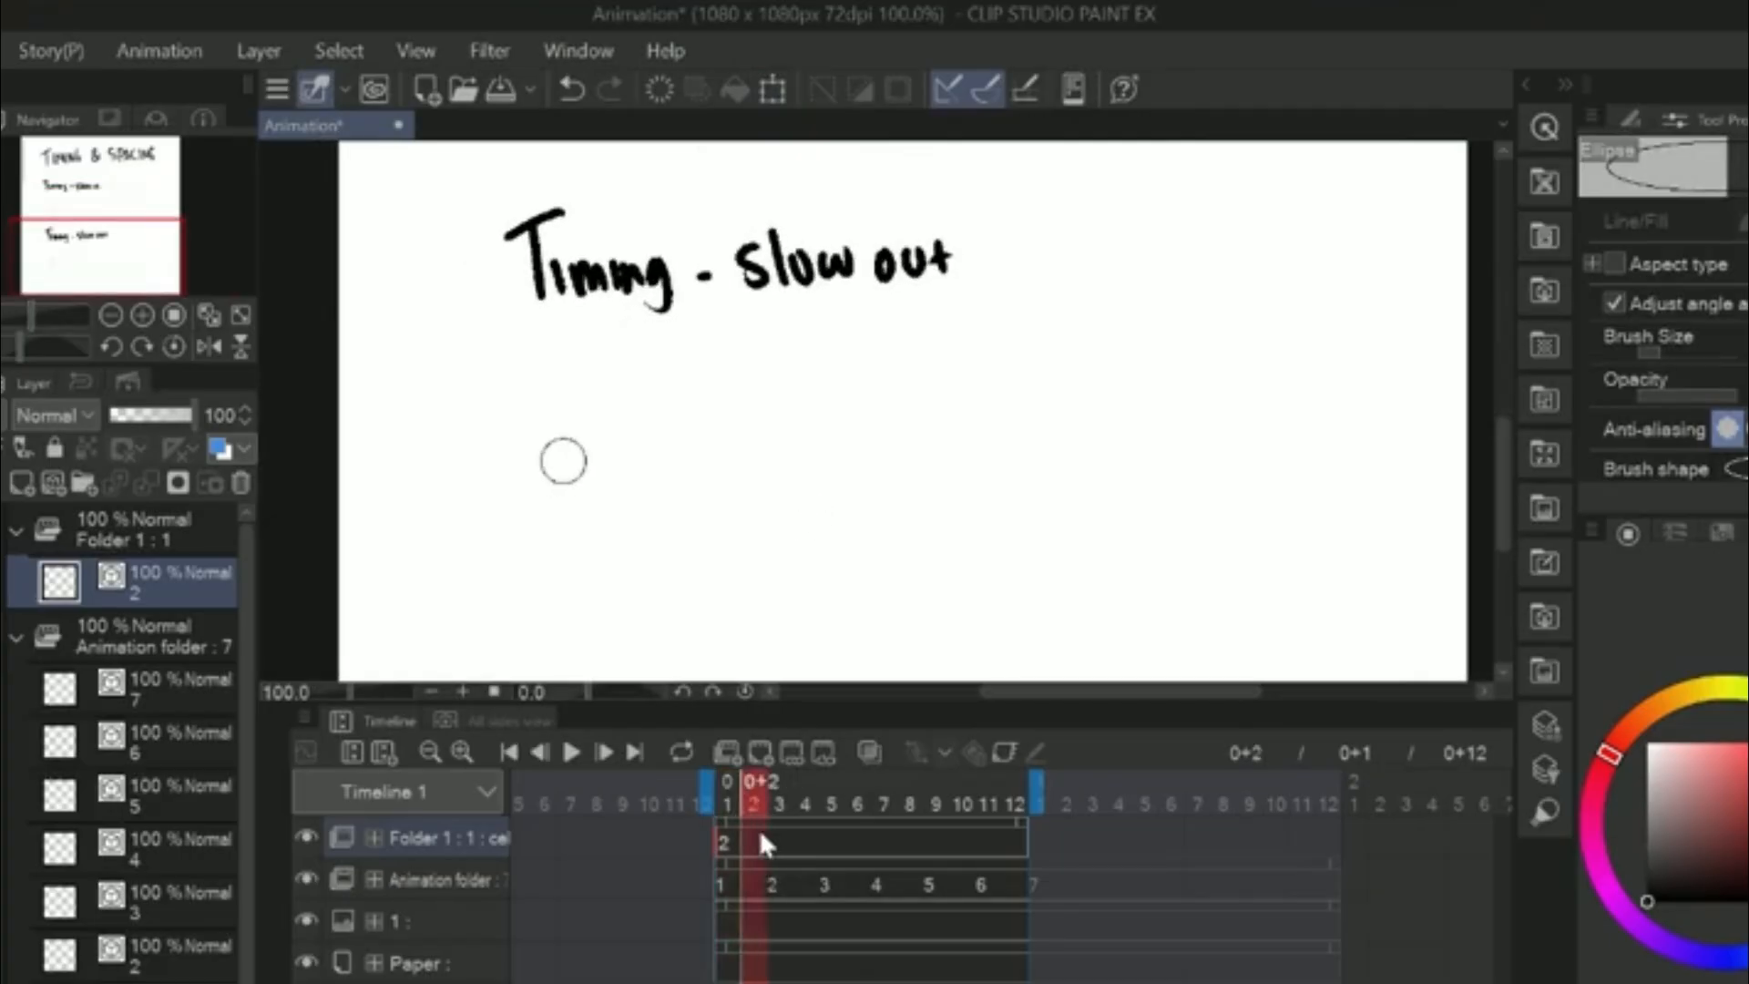
key(Left)
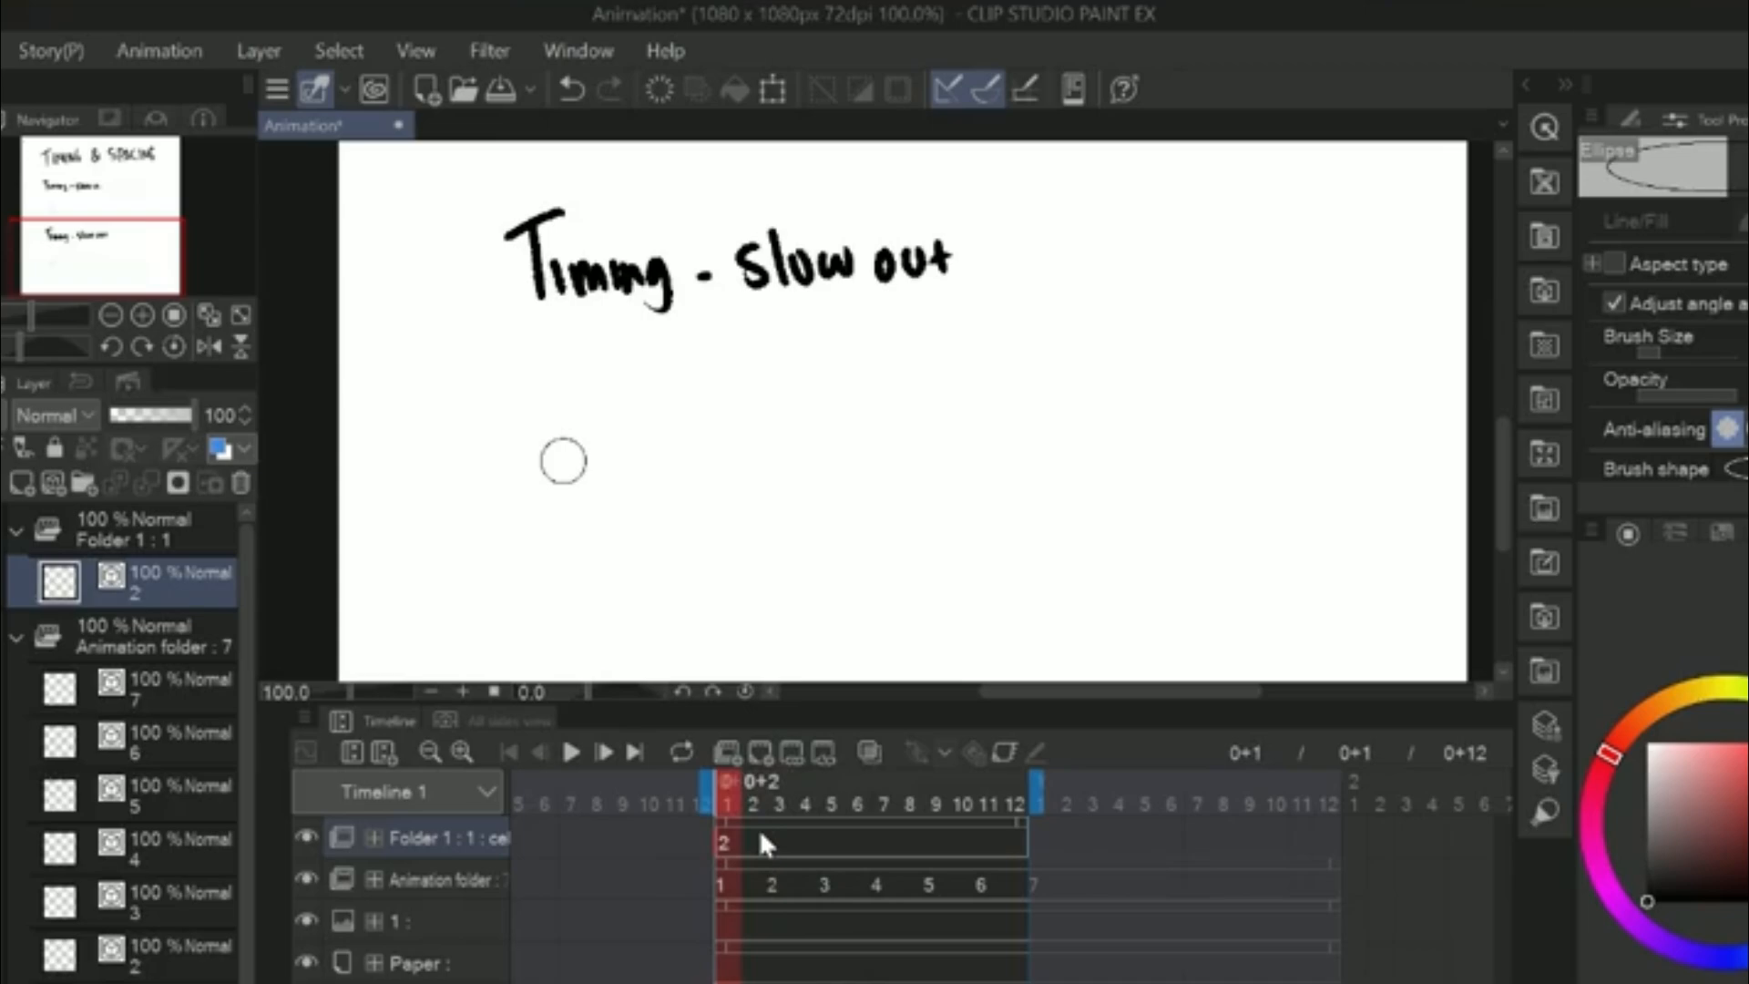
click(760, 832)
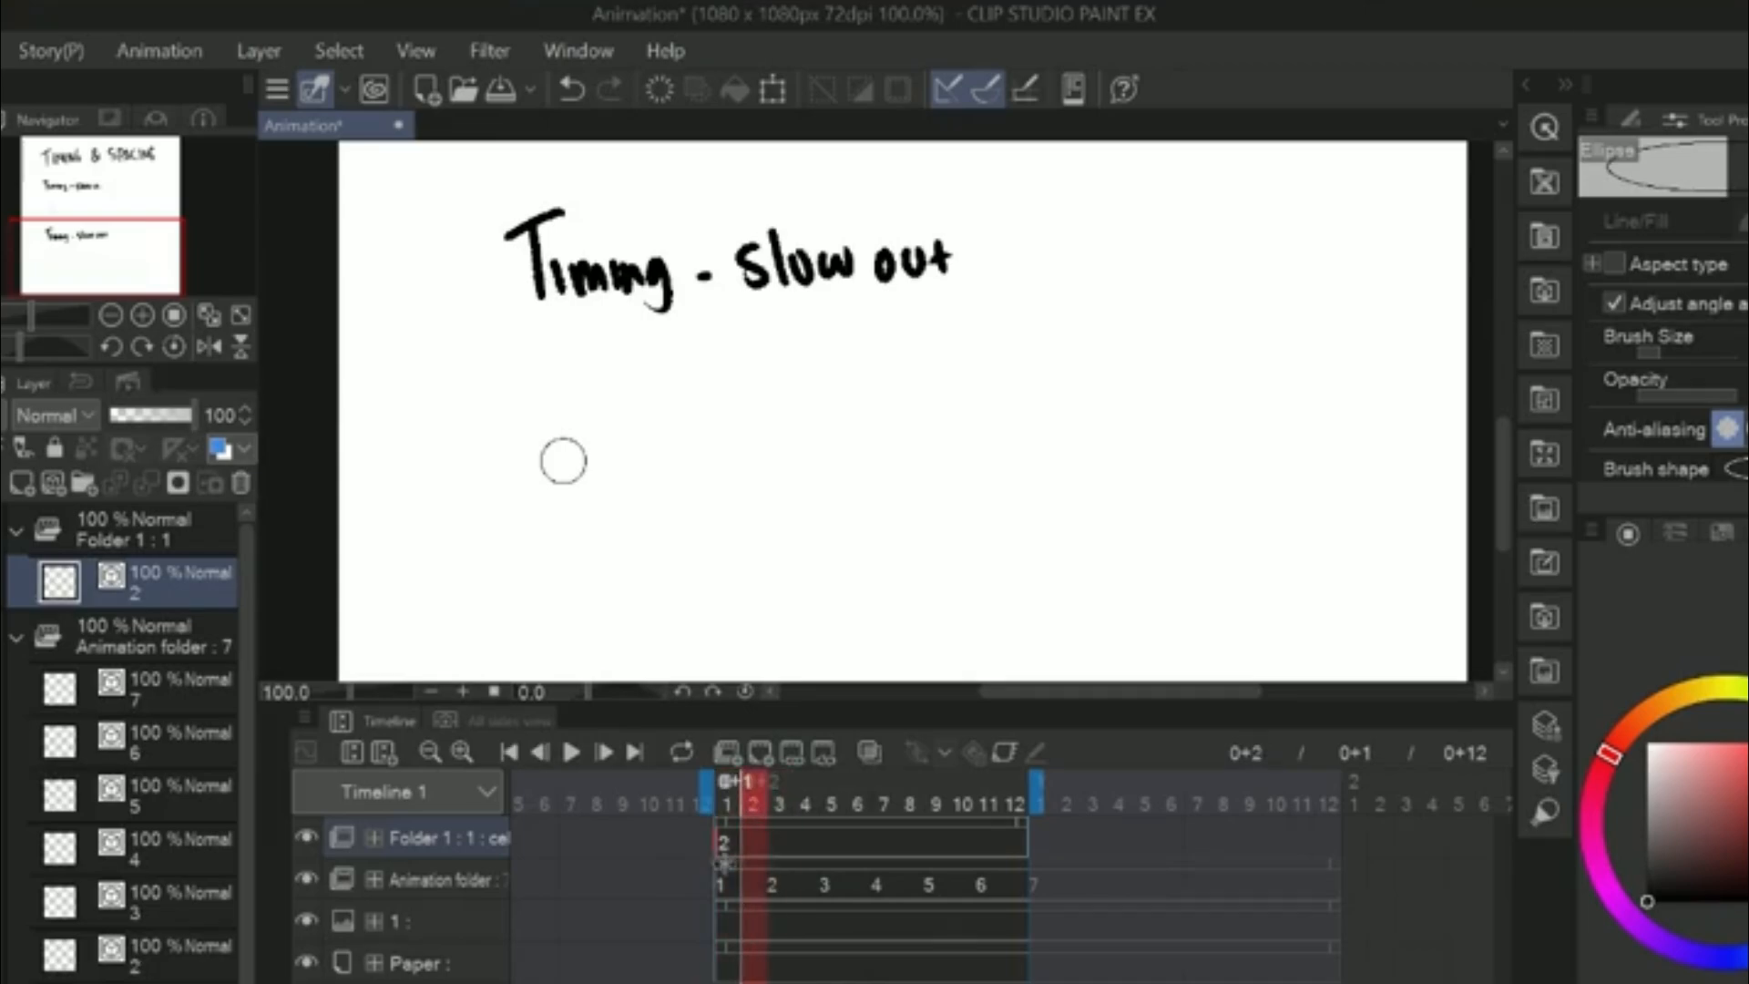
click(730, 848)
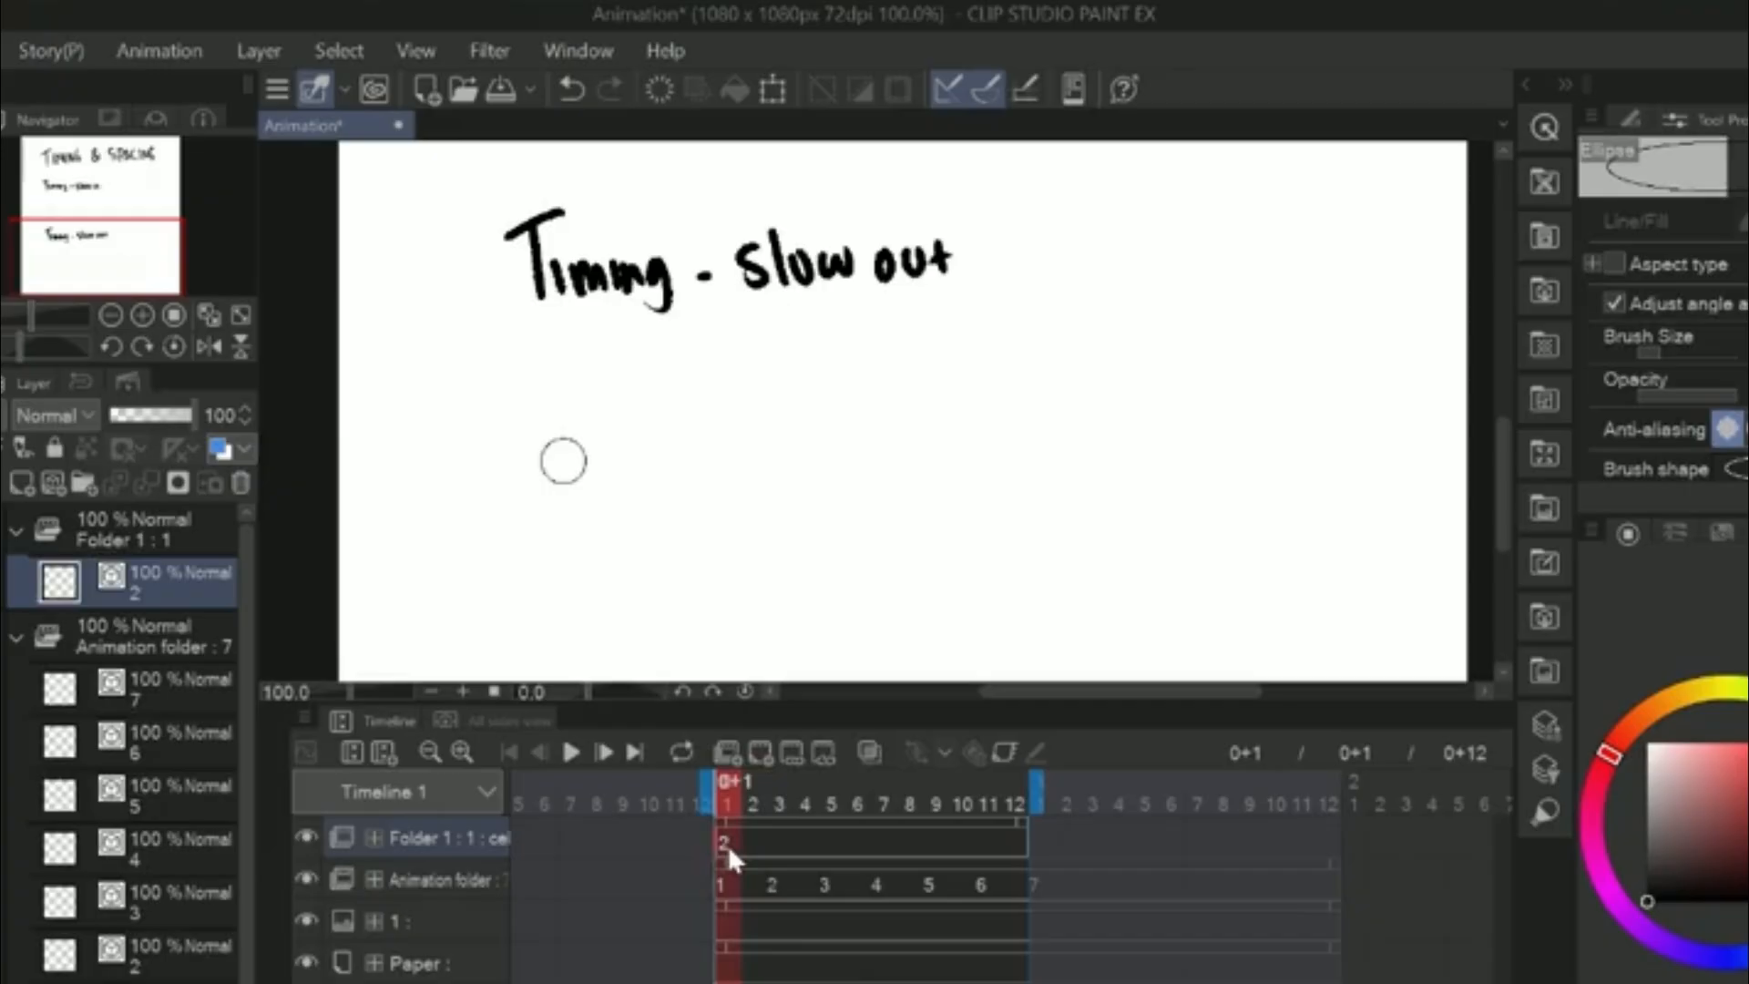
key(alt+n)
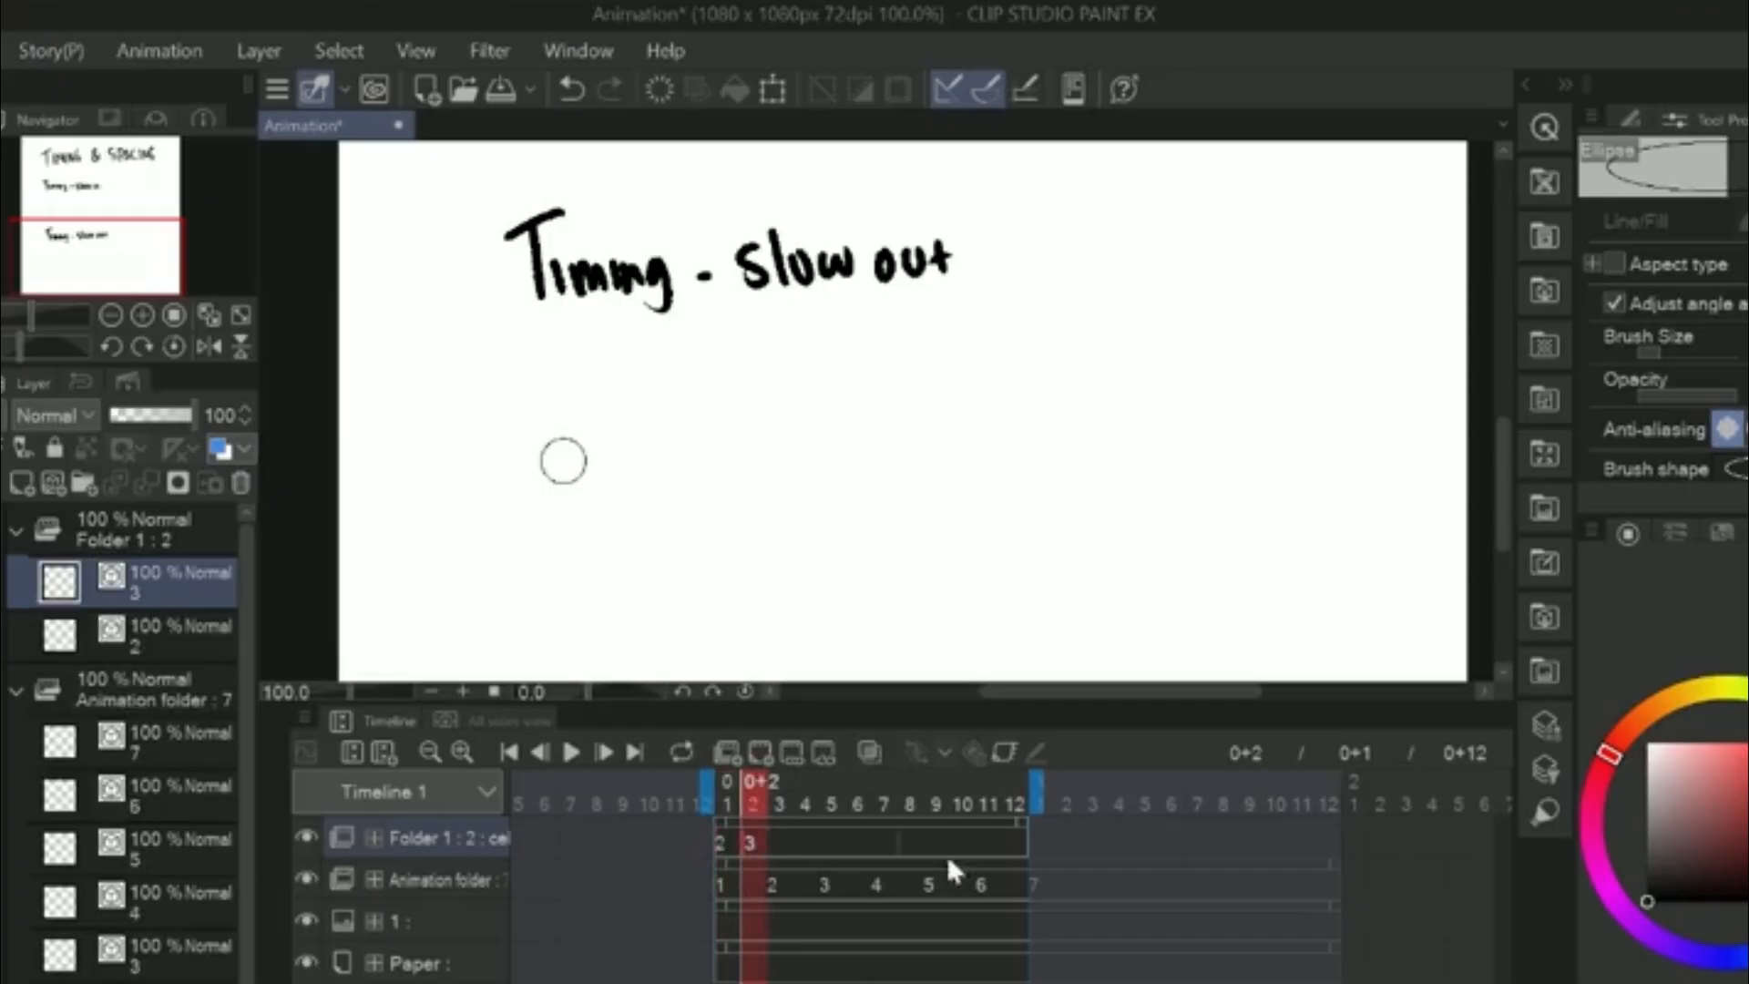
drag(987, 860, 986, 845)
click(988, 840)
Move the slow-out circle on frame 11 horizontally to the right until it sits roughly beneath the slow-in circle.
key(ctrl+minus)
drag(975, 503, 964, 538)
key(ctrl+t)
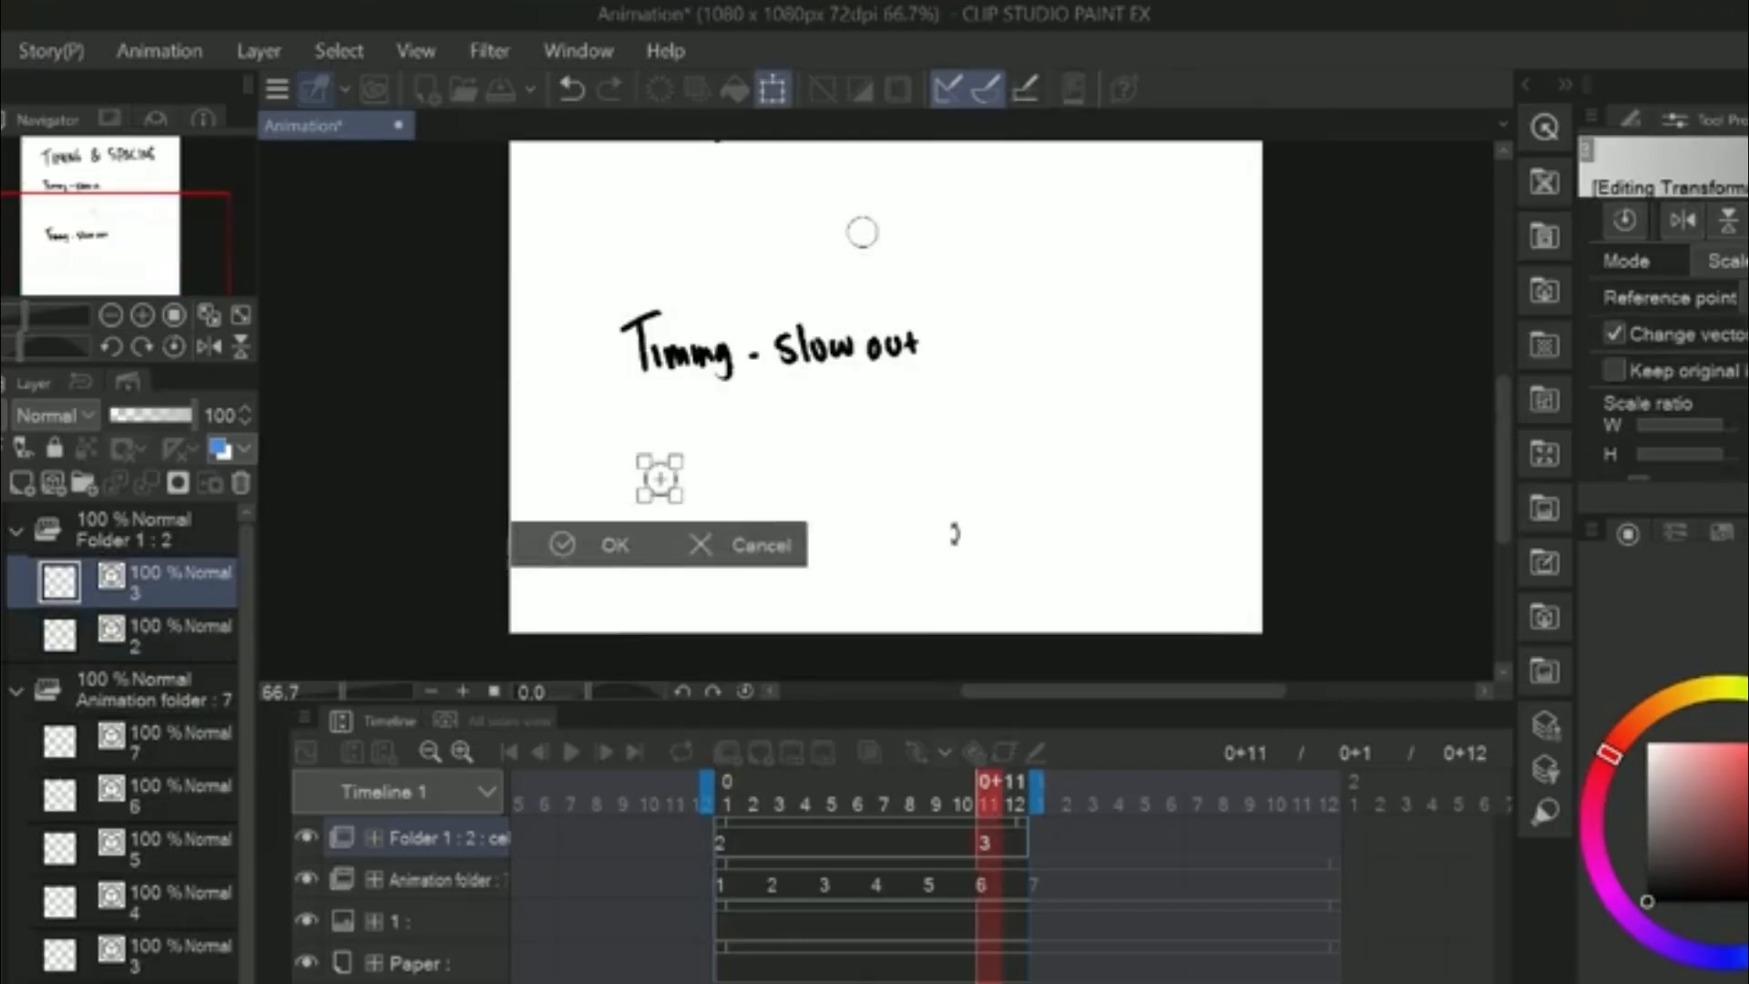
key(Right)
key(Right)
key(Right)
key(Right)
key(Right)
key(Right)
key(Right)
key(Right)
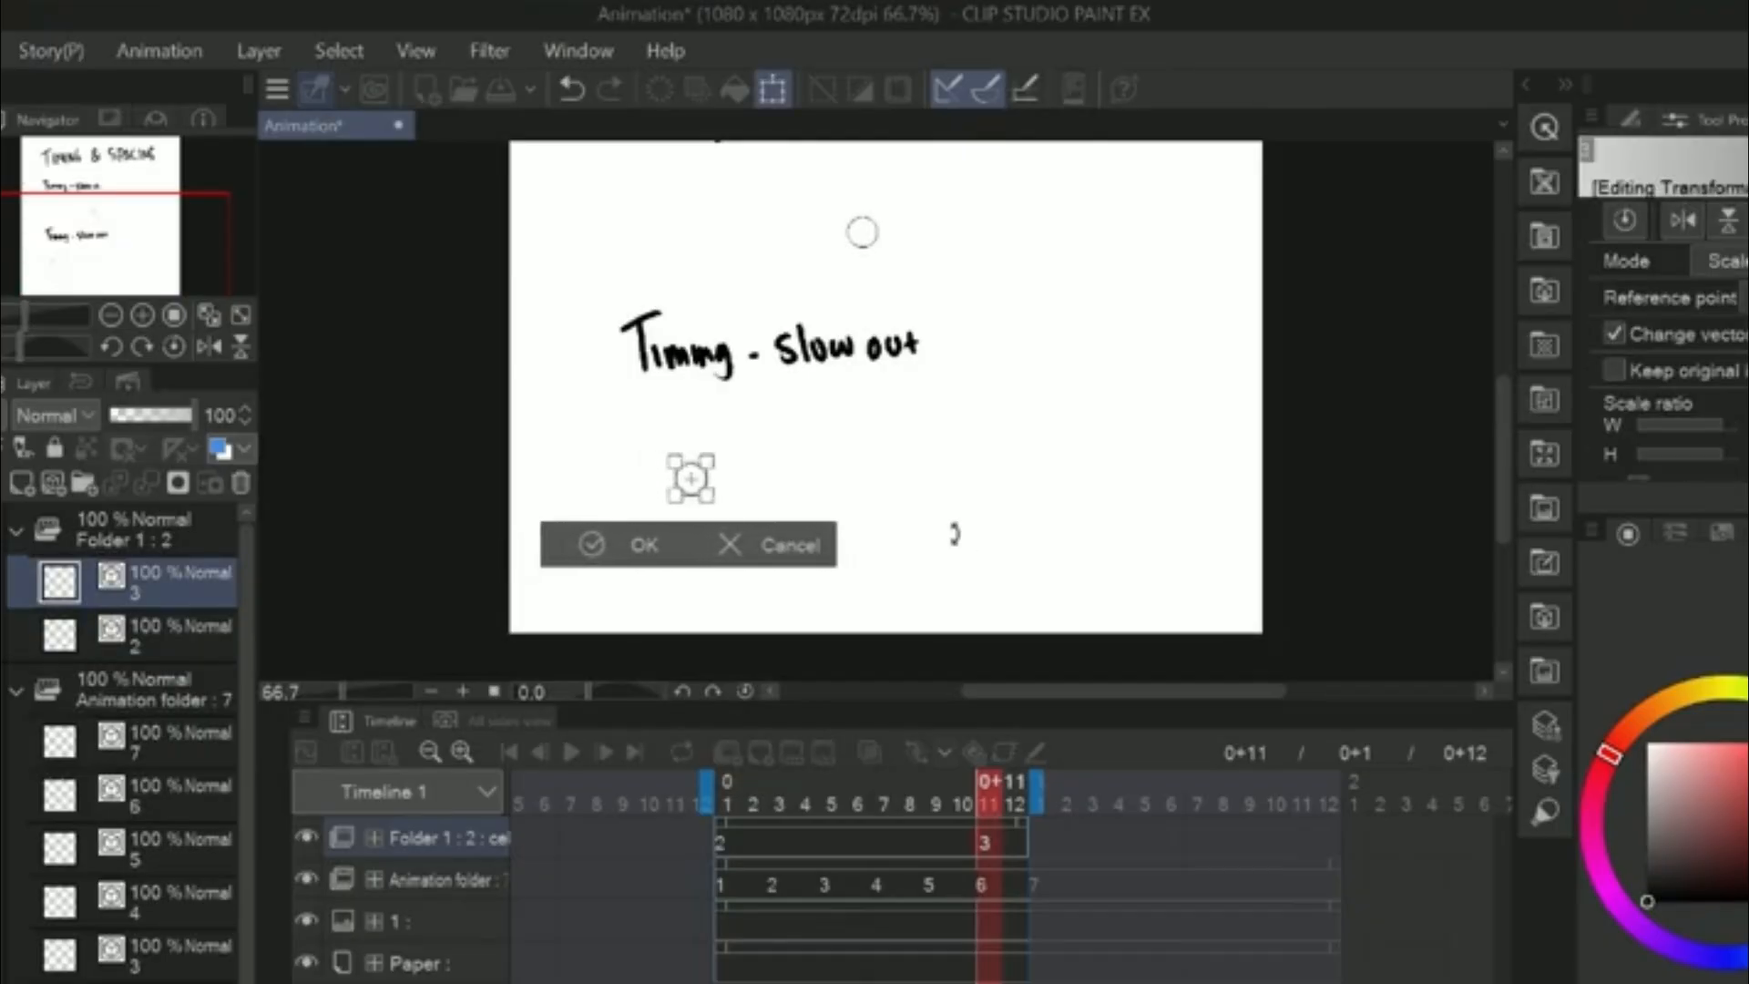
key(Right)
key(Right)
key(Right)
key(Right)
key(Right)
key(Right)
key(Right)
key(Right)
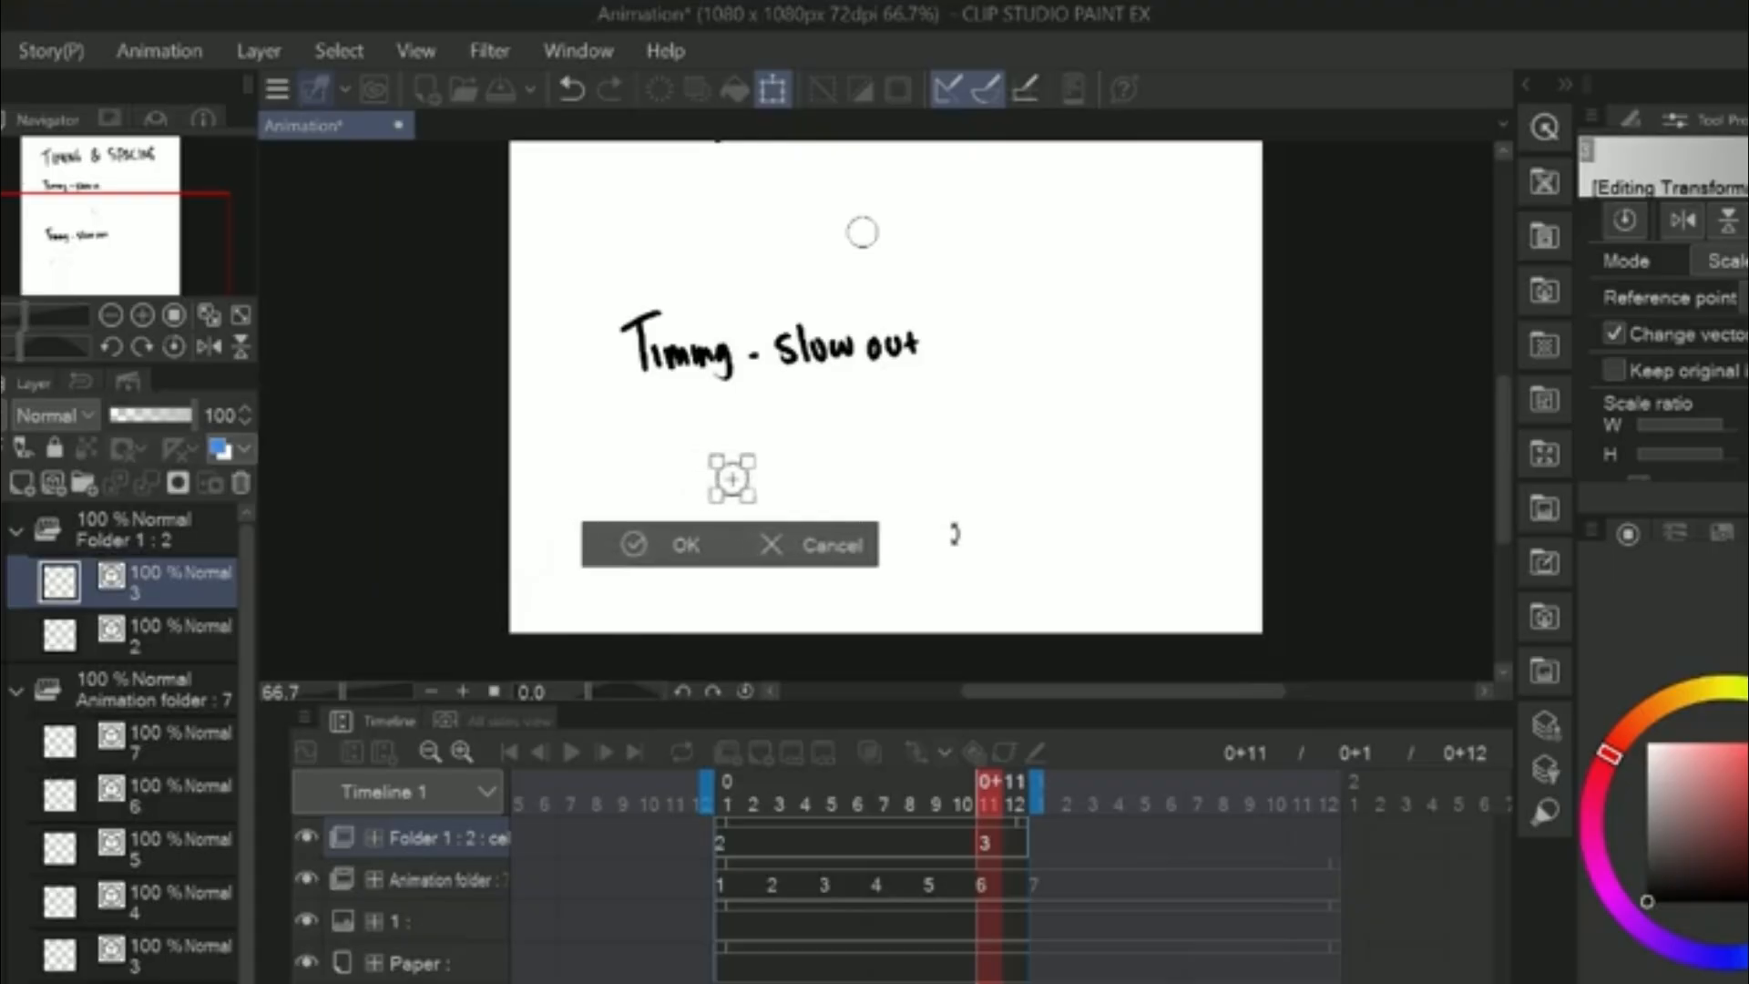
key(Right)
key(Right)
key(Right)
key(Right)
key(Right)
key(Right)
key(Right)
key(Right)
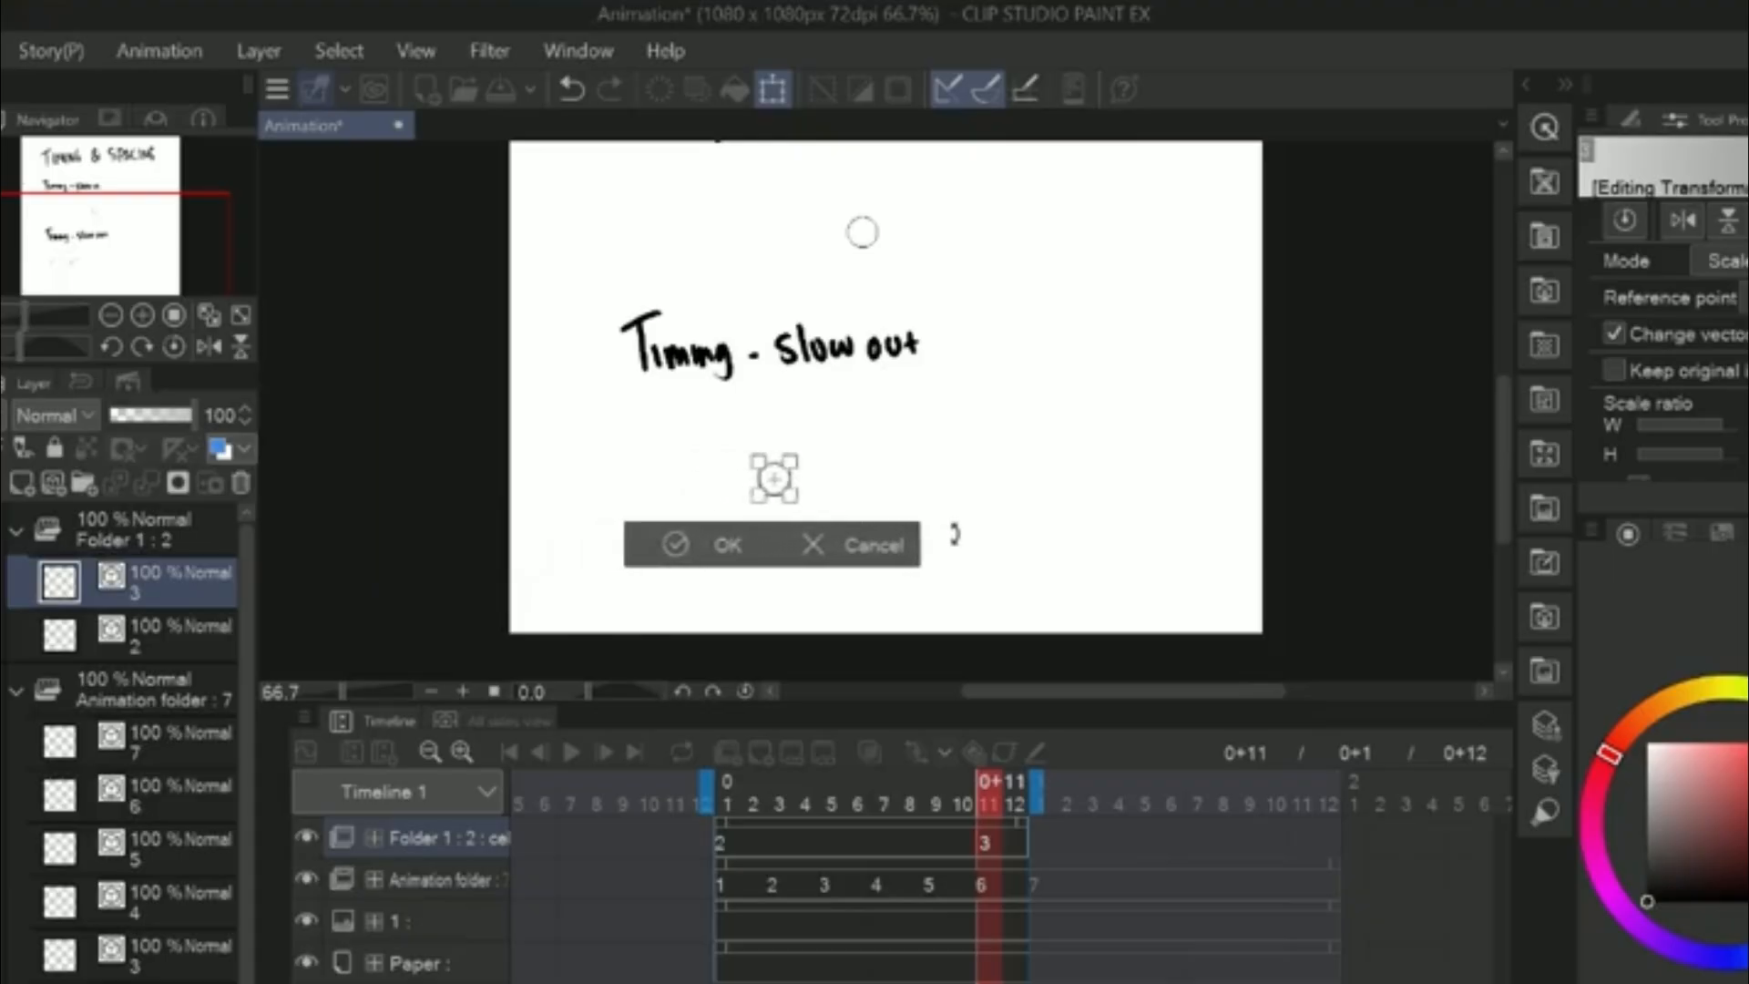
key(Right)
key(Right)
key(Right)
key(Right)
key(Right)
key(Right)
key(Right)
key(Right)
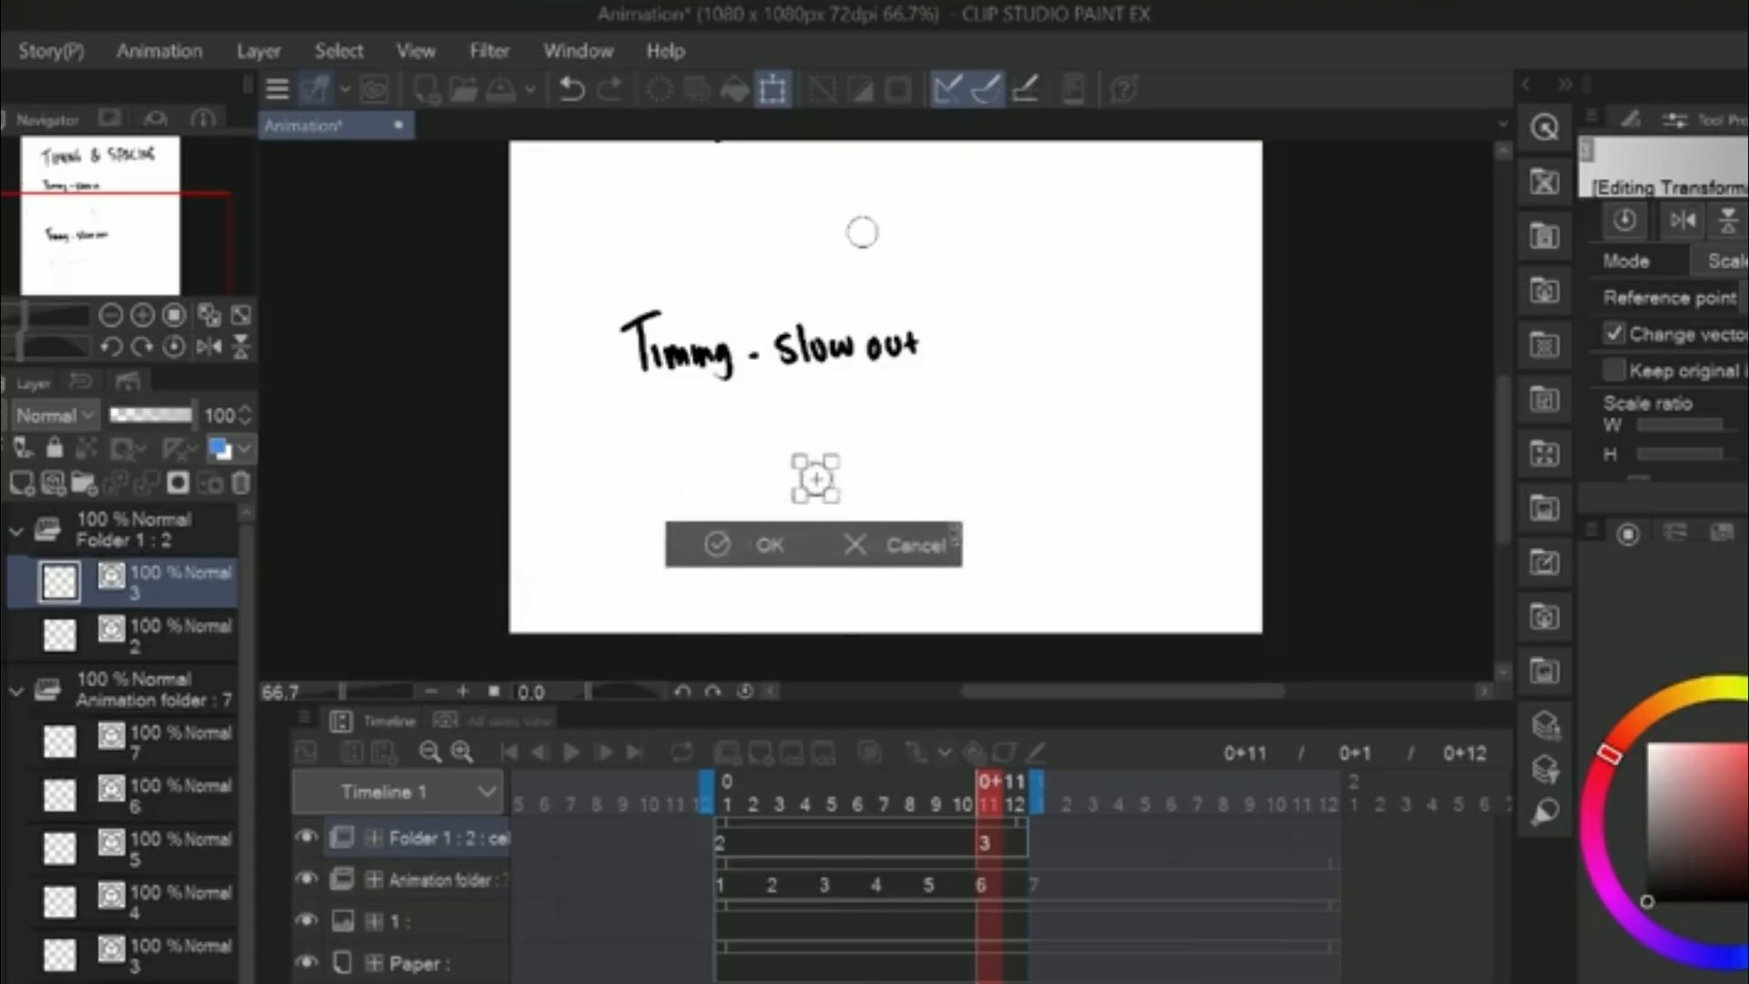
key(Right)
key(Right)
key(Right)
key(Right)
key(Right)
key(Right)
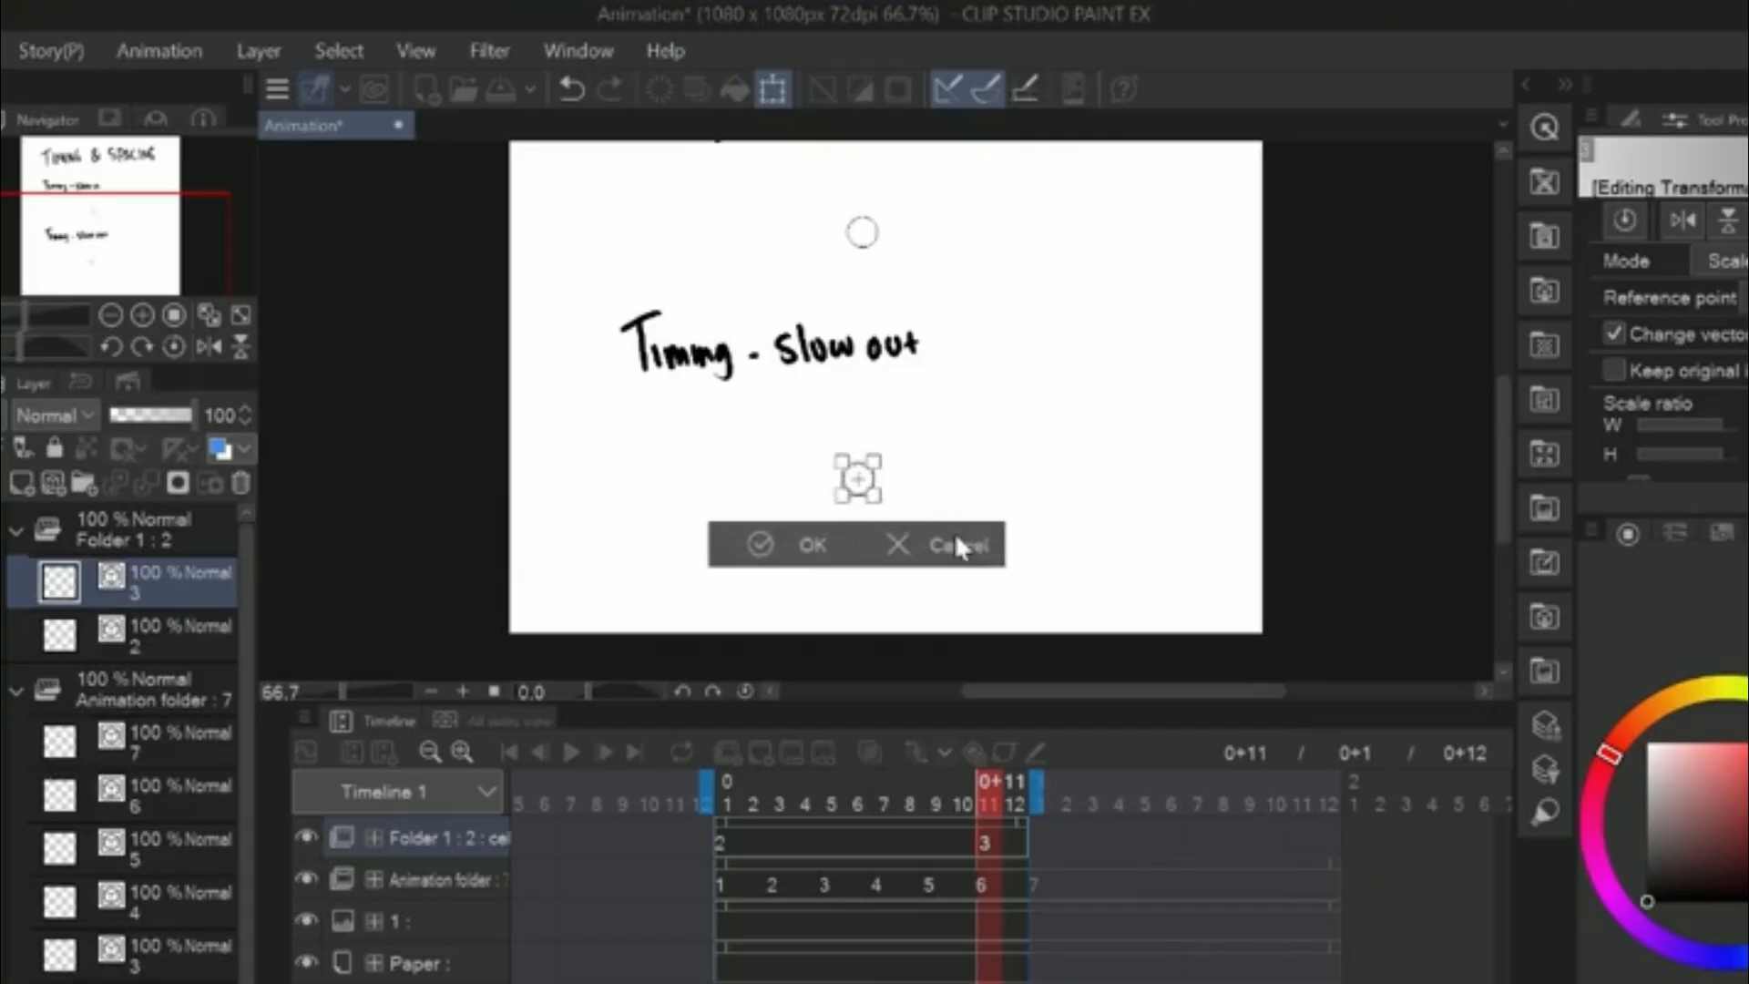
key(Left)
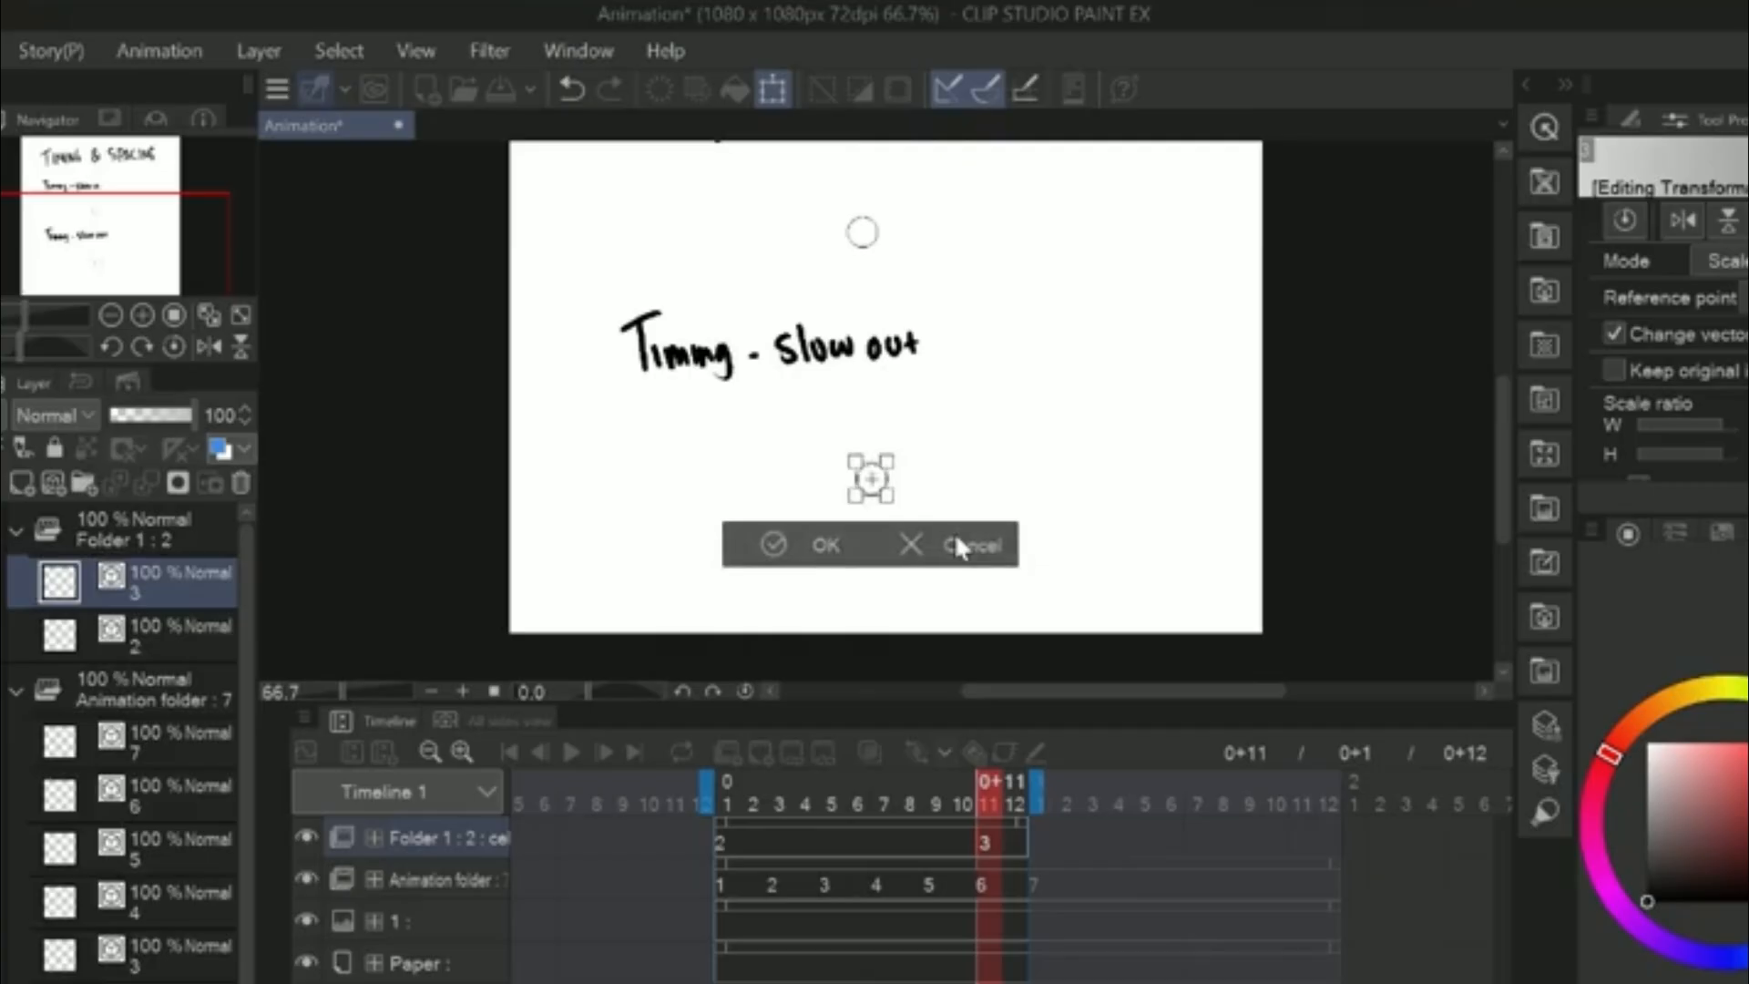
click(810, 548)
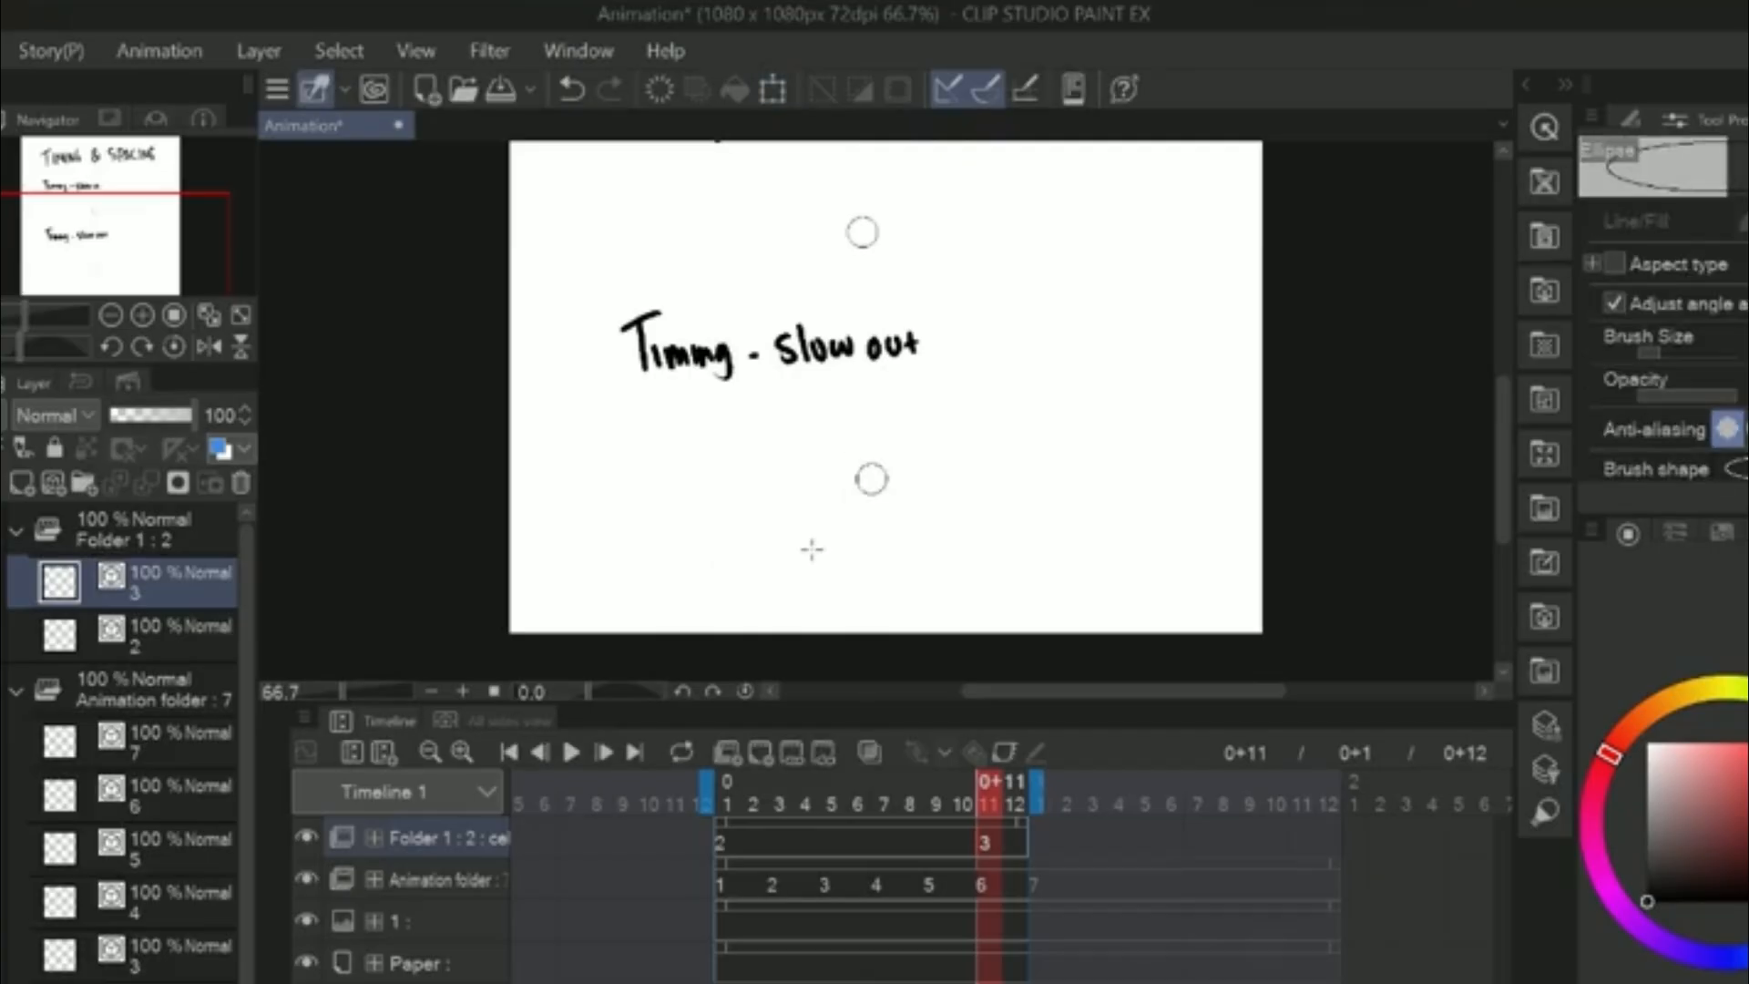
Step back and forth through the frames to compare the slow-in spacing with the slow-out start and end positions.
key(Left)
key(Left)
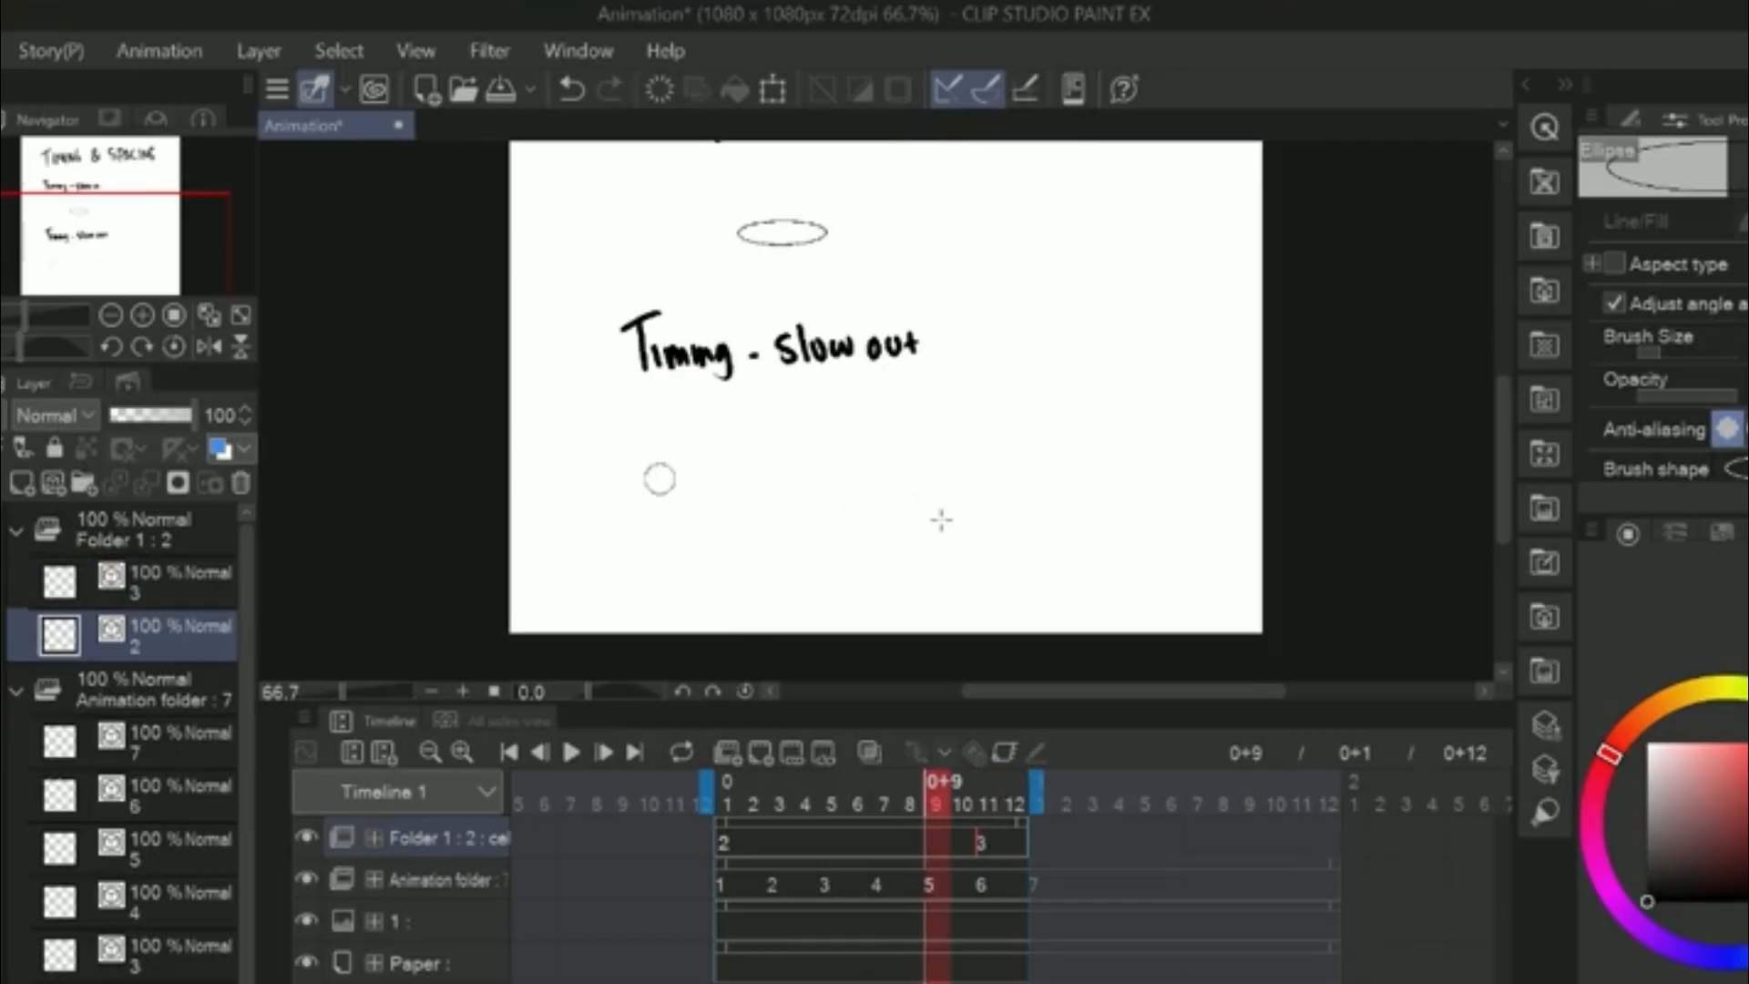
key(Left)
key(Left)
key(Left)
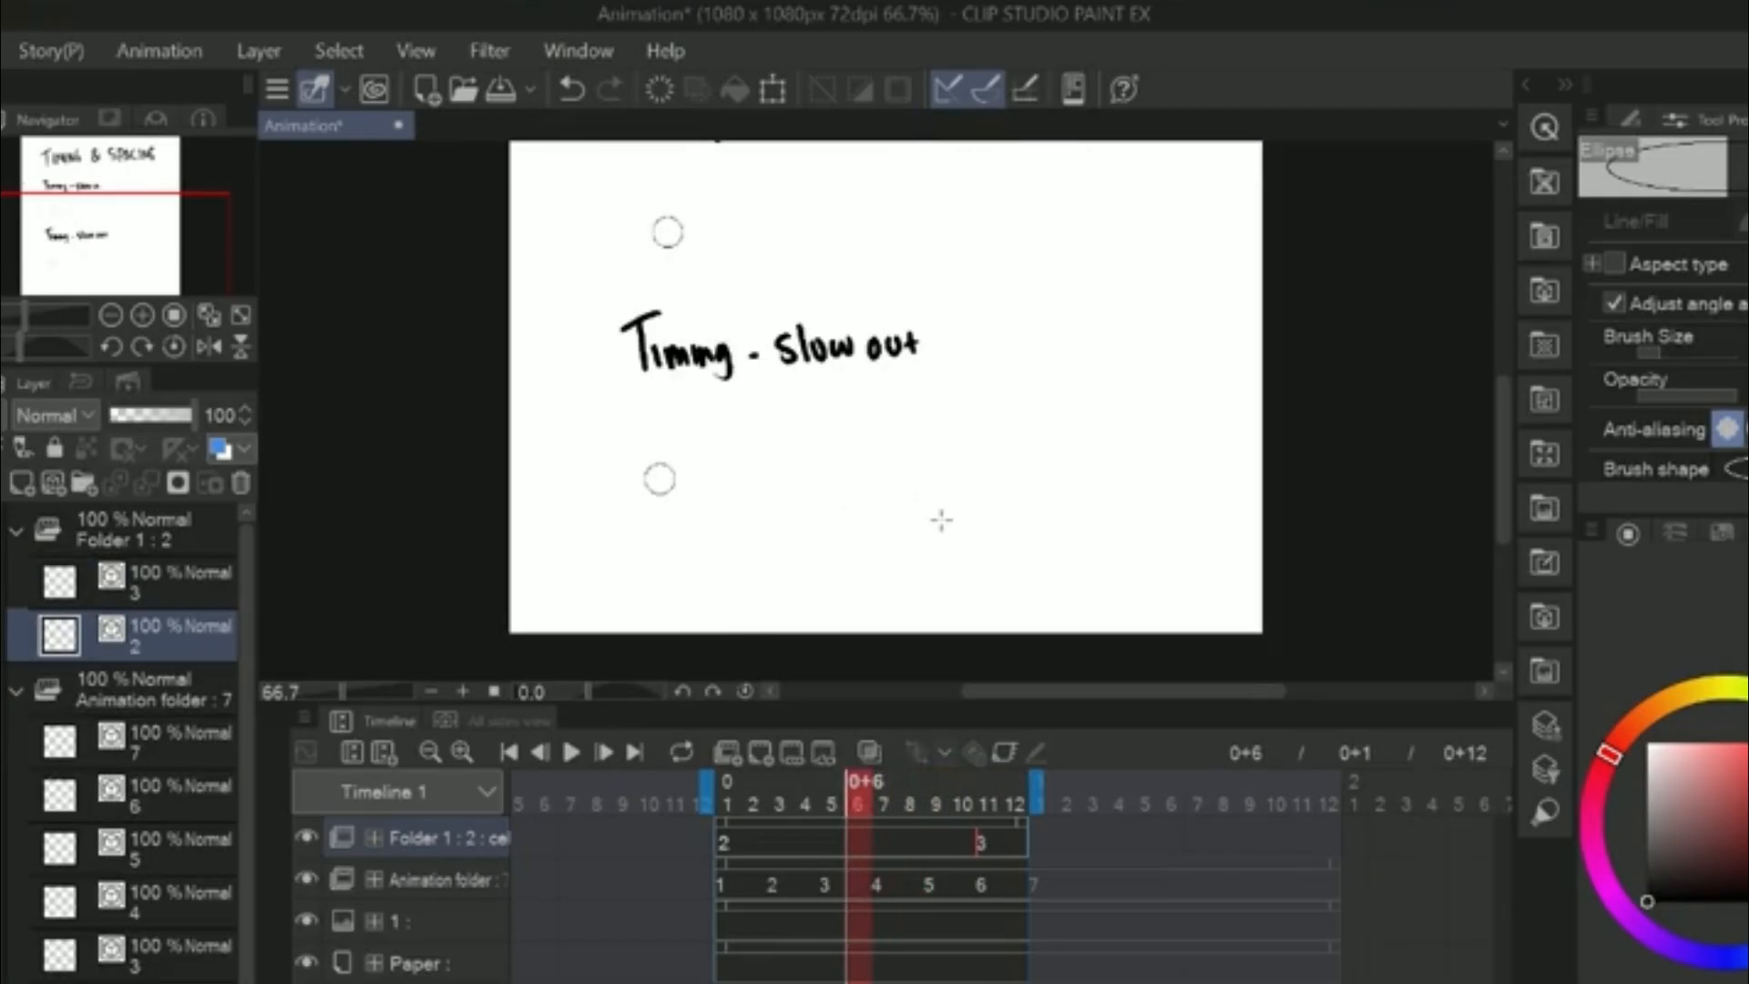
key(Left)
key(Right)
key(Left)
key(Right)
key(Right)
key(Right)
key(Right)
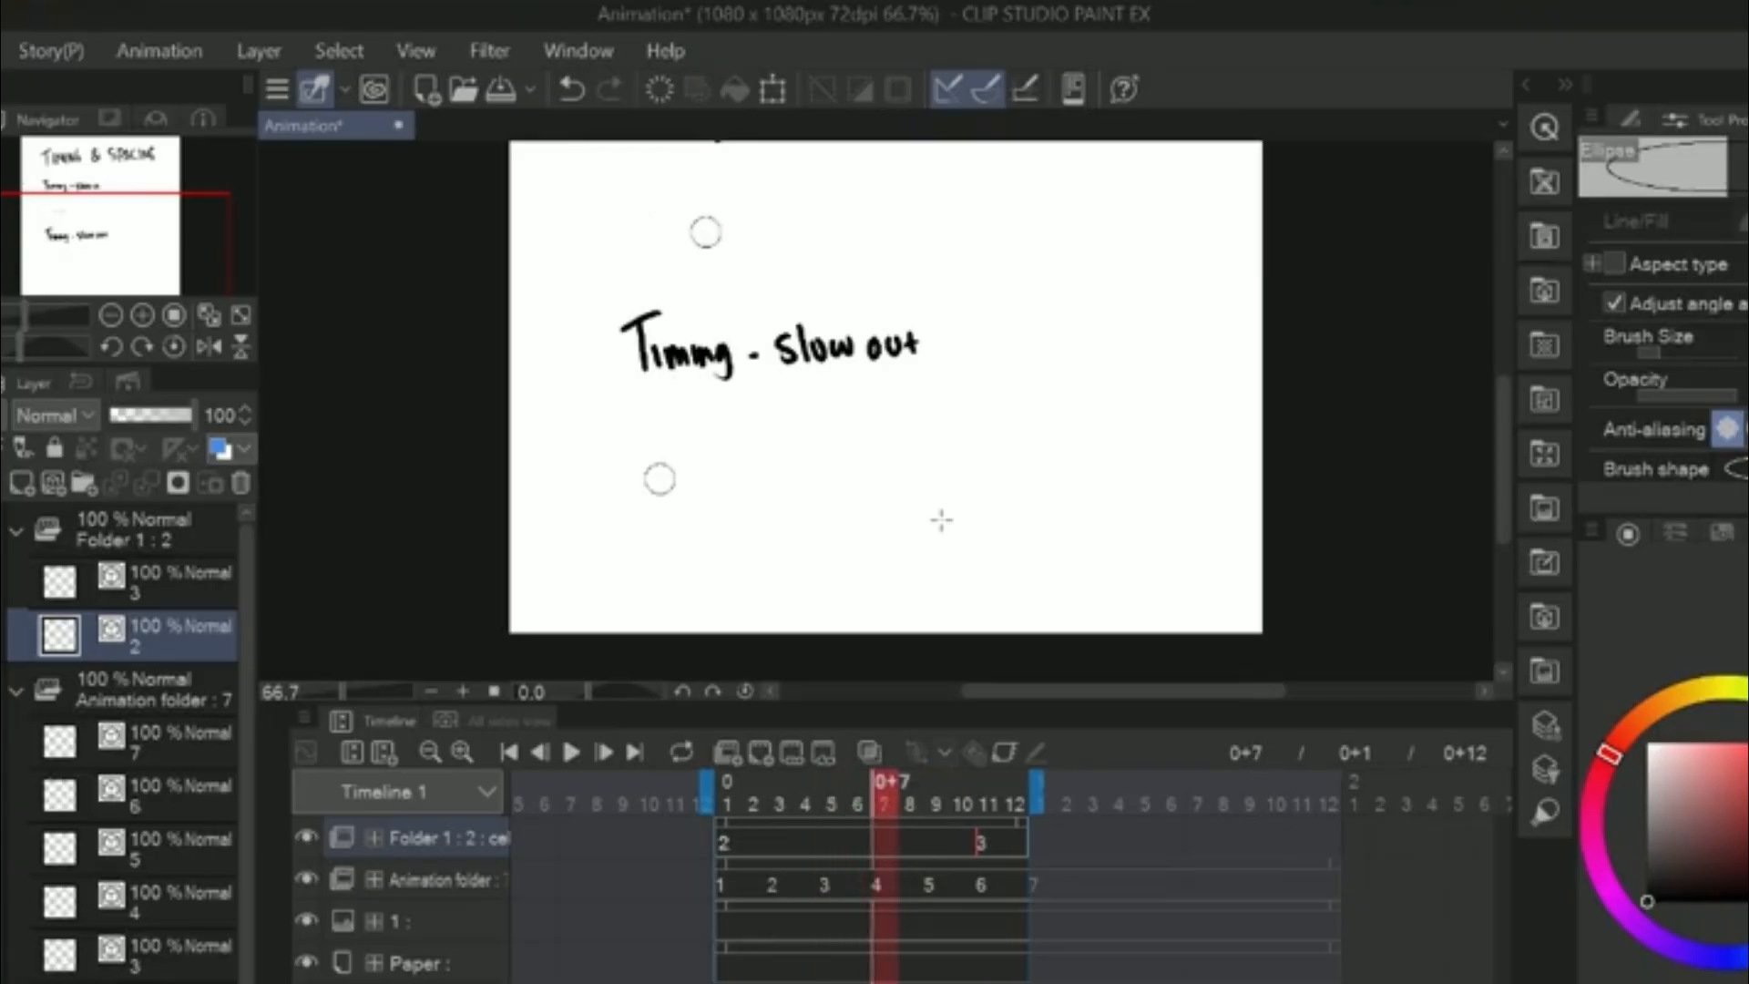
key(Right)
key(Right)
key(Left)
key(Right)
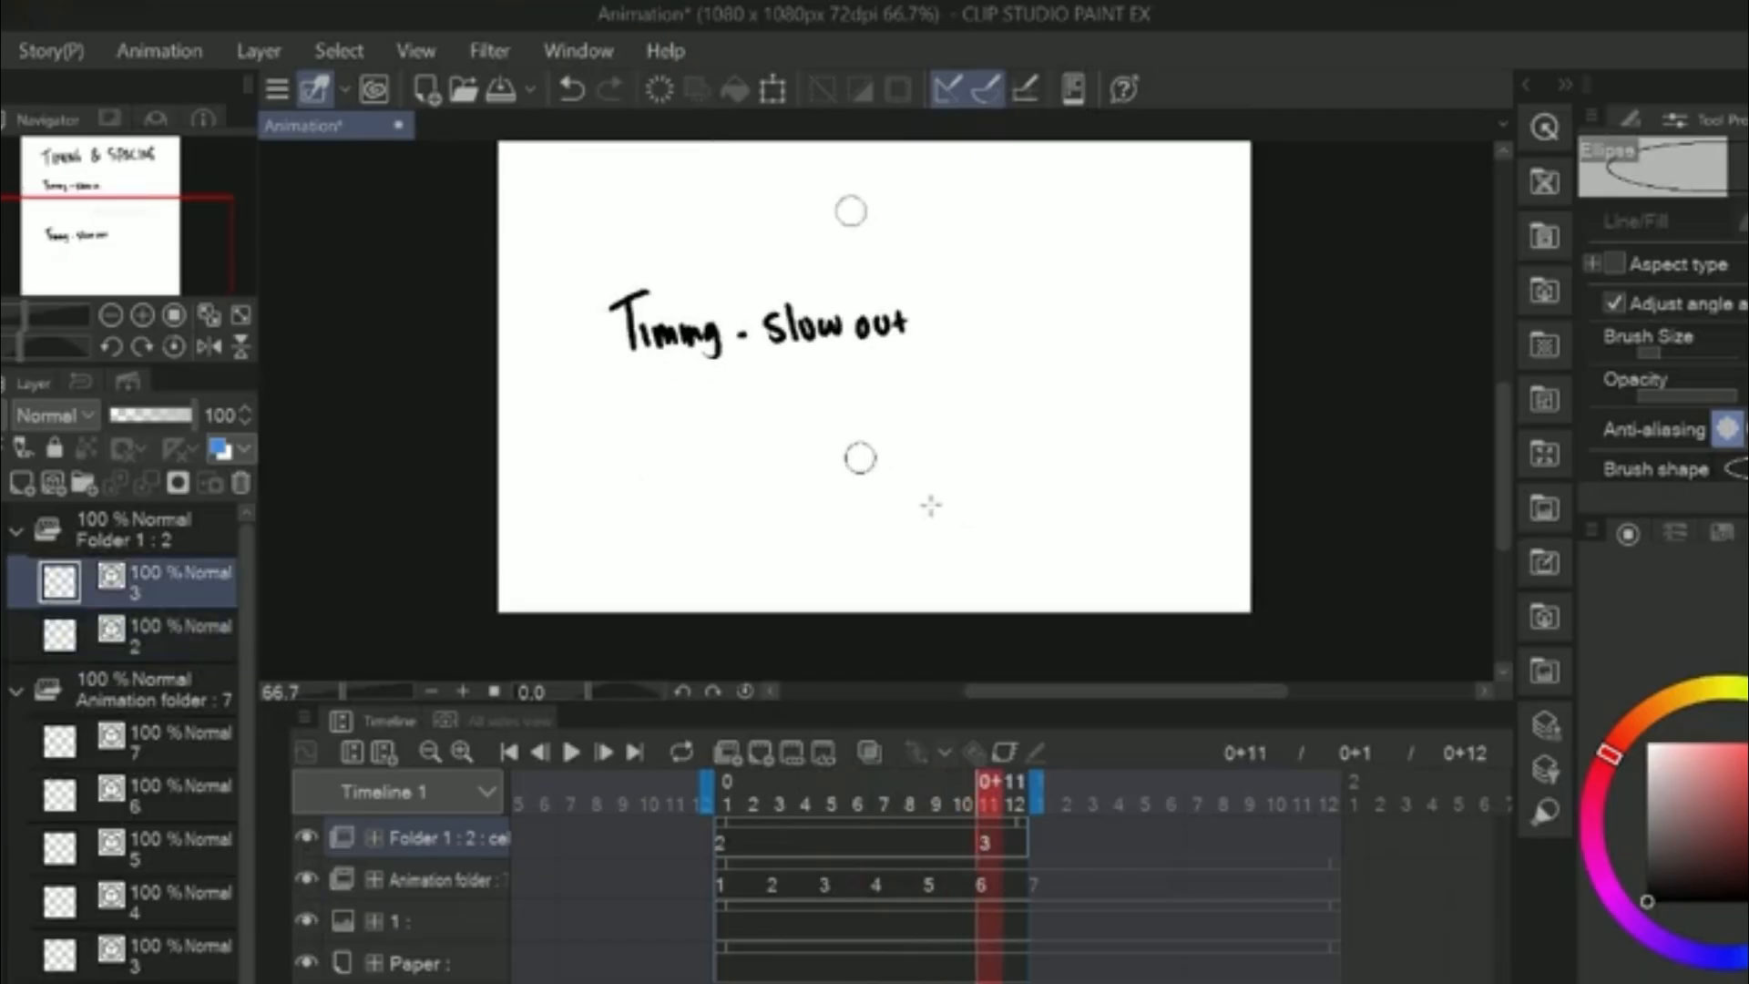
Duplicate the slow-out folder's frame 1 circle cel and move the duplicate to frame 3.
scroll(929, 507, up, 1)
drag(924, 484, 1024, 507)
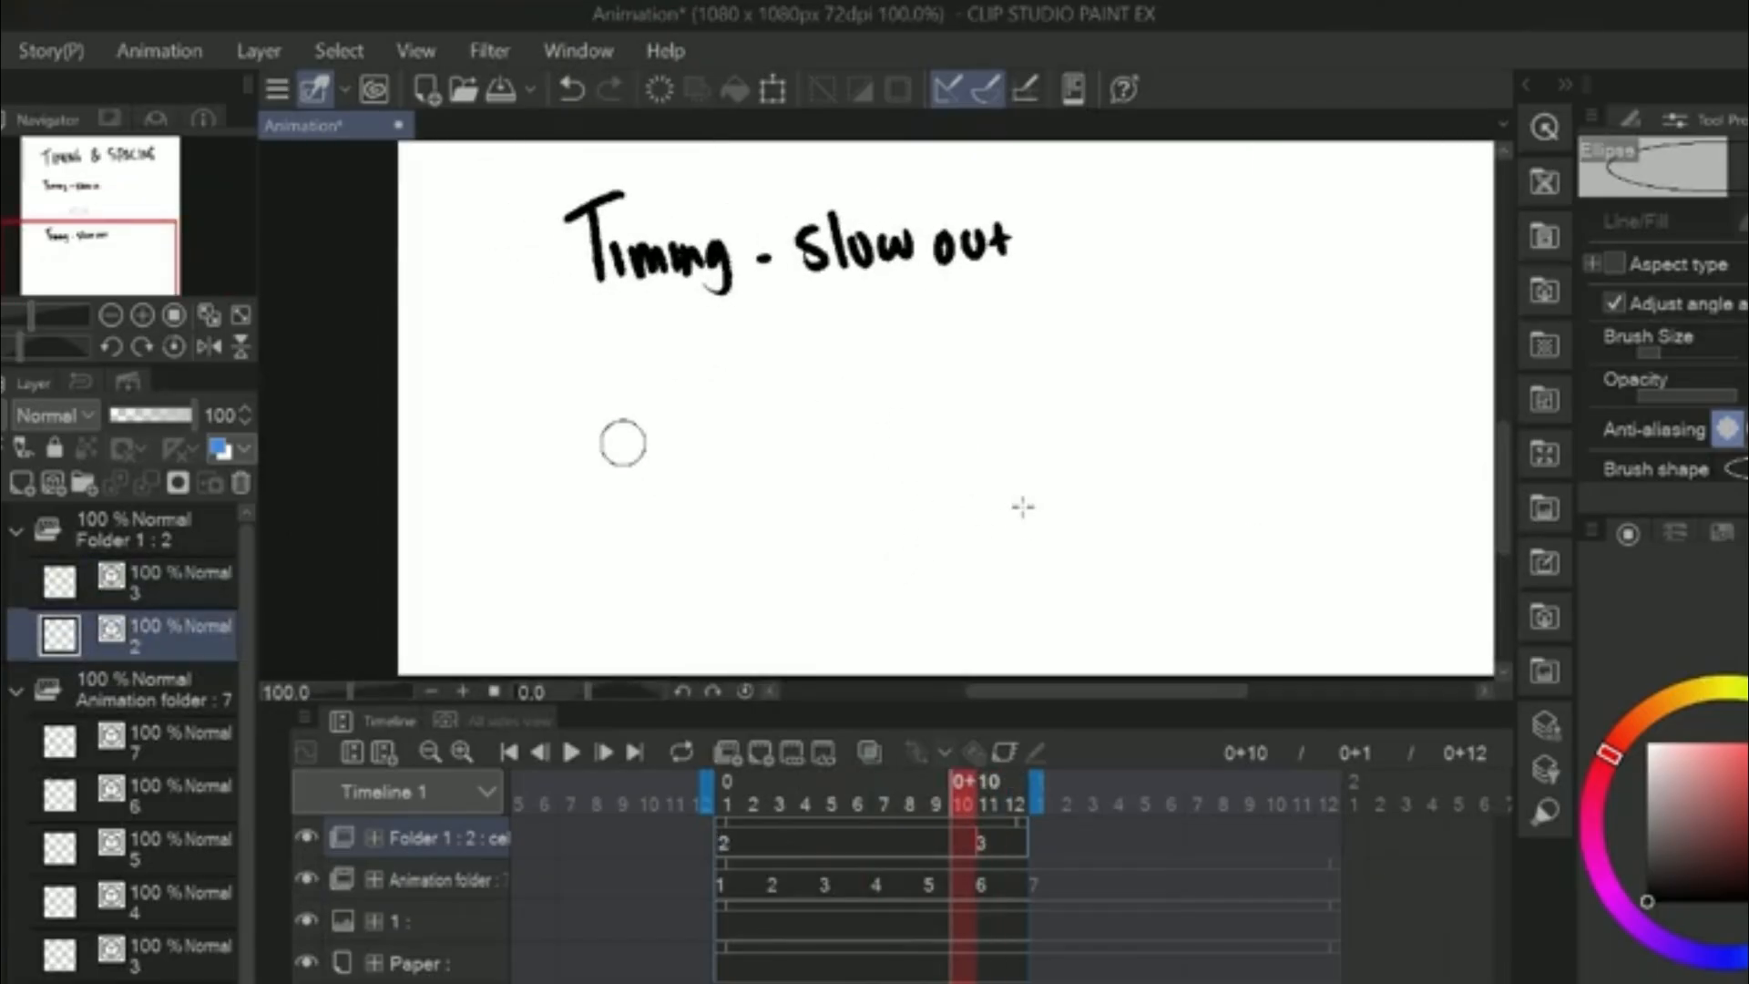
key(Left)
key(Left)
key(Left)
key(Left)
key(Left)
key(Left)
key(Left)
key(Left)
key(Left)
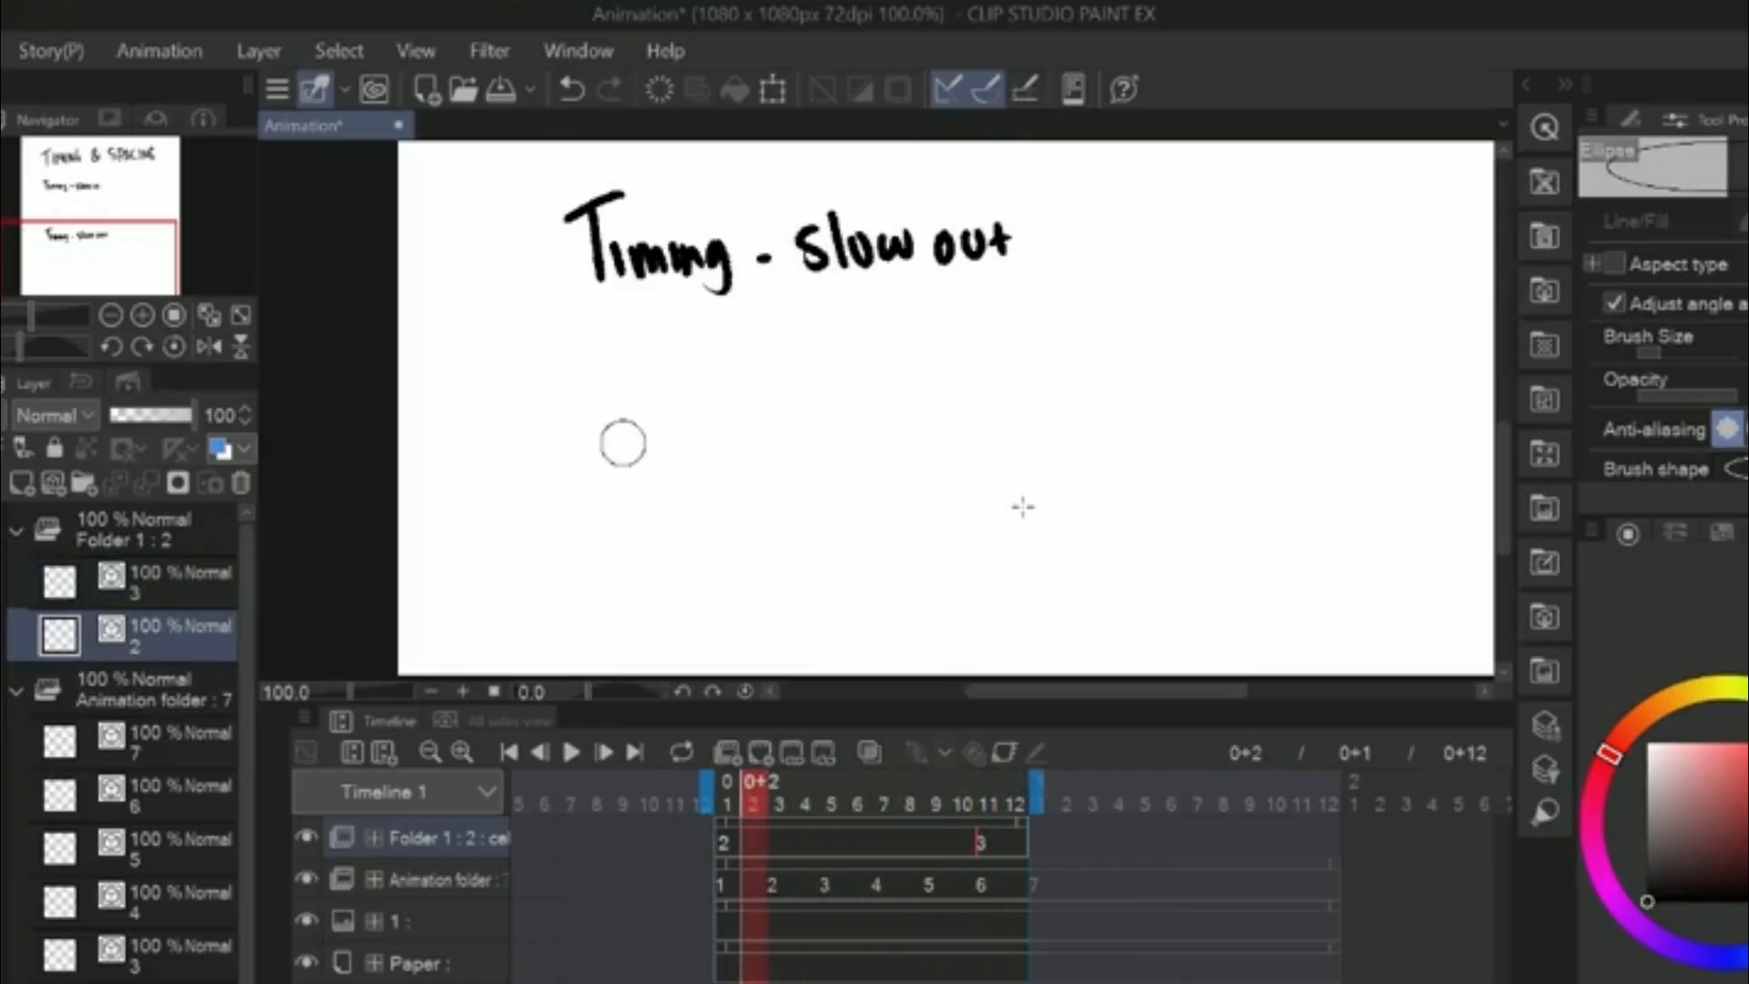
click(734, 853)
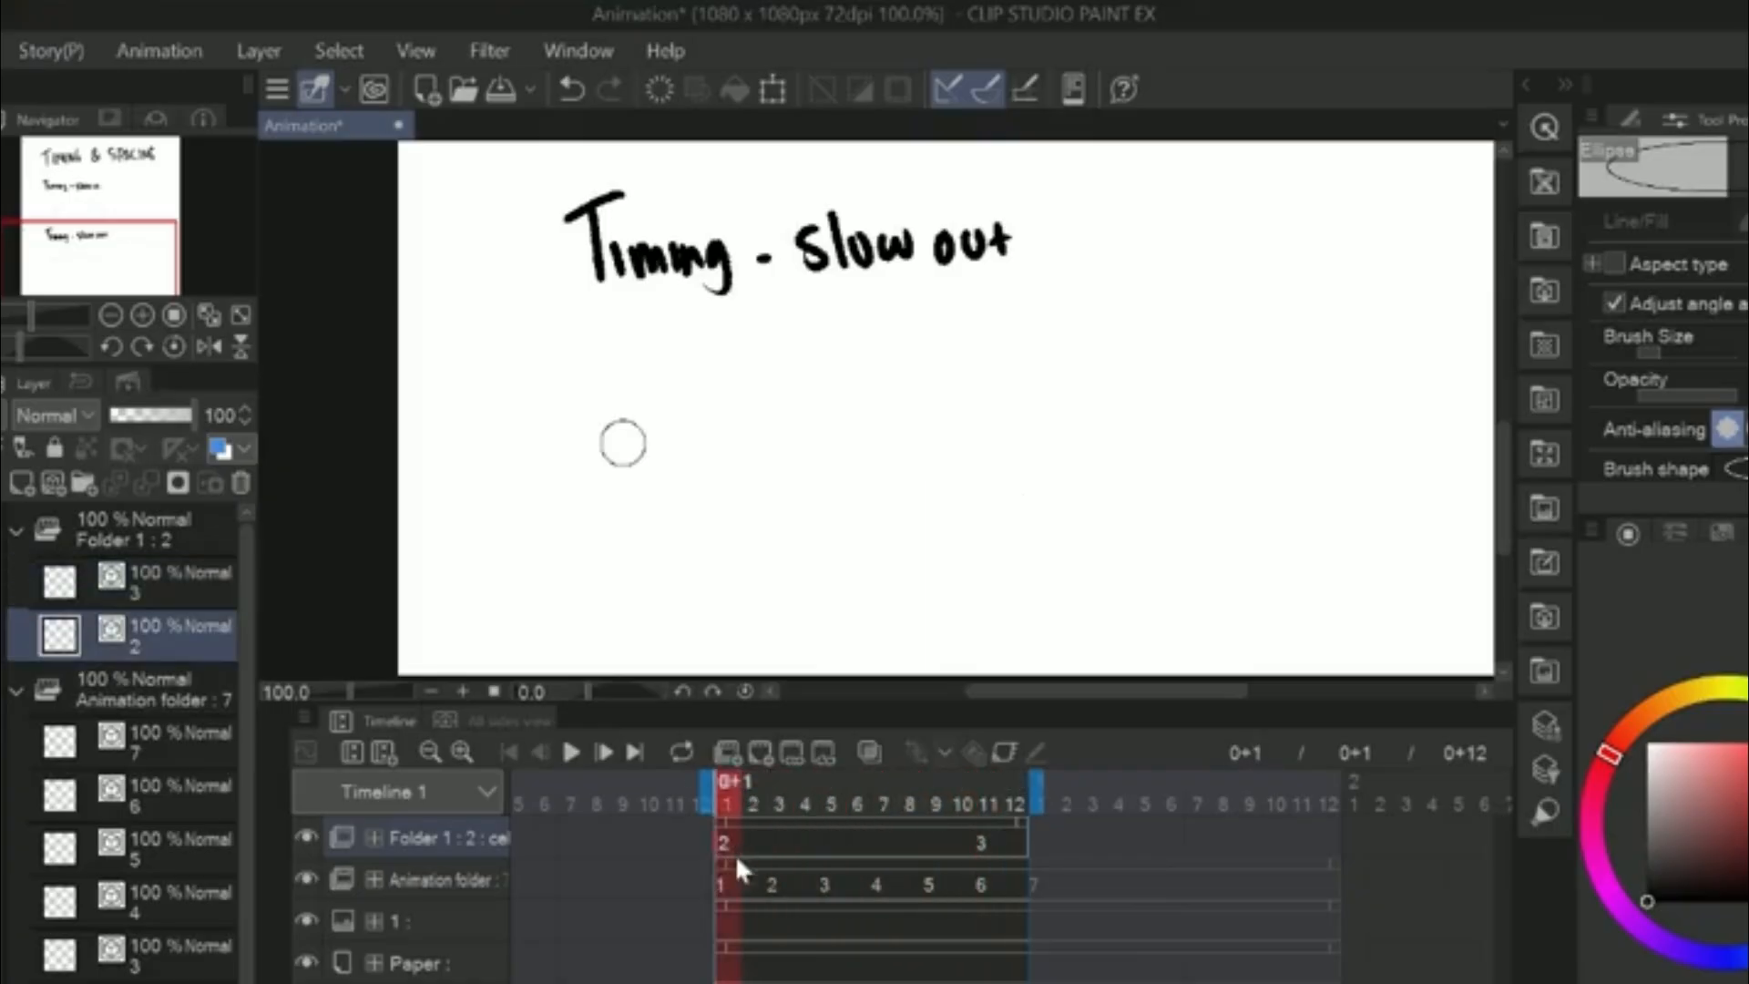
key(alt+n)
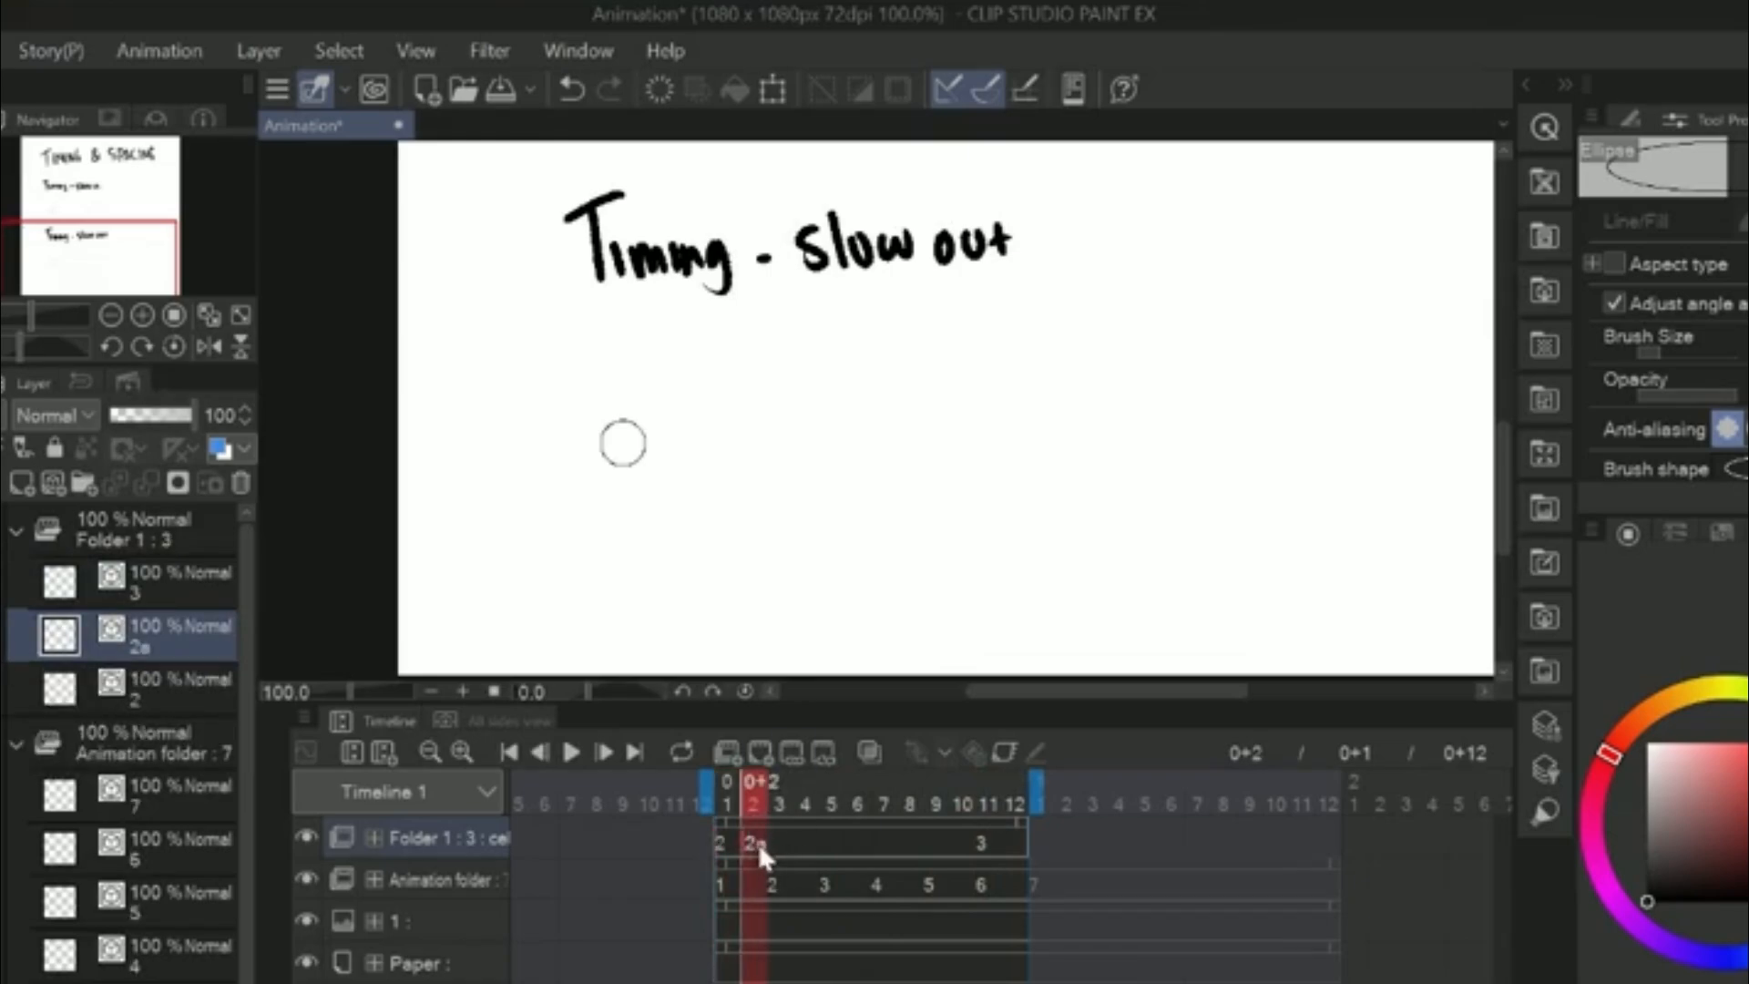
drag(758, 844, 789, 840)
click(783, 842)
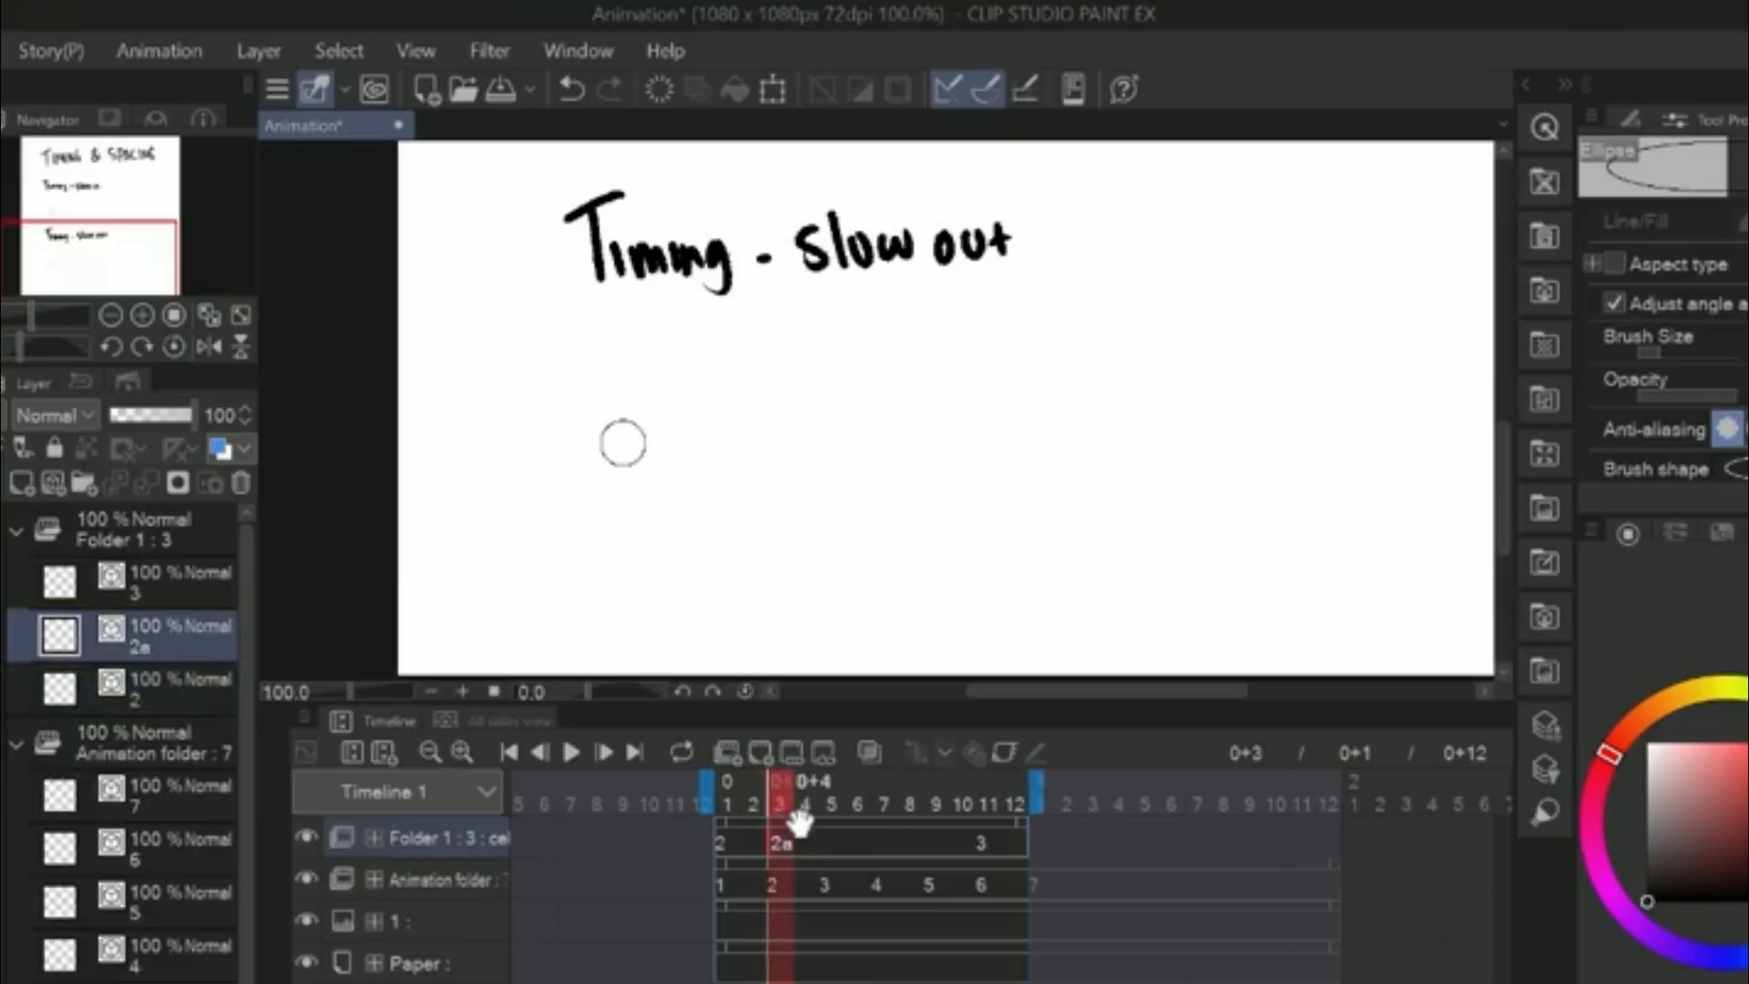
Turn on onion skin to show the neighbouring slow-out cels around frame 3.
key(ctrl+t)
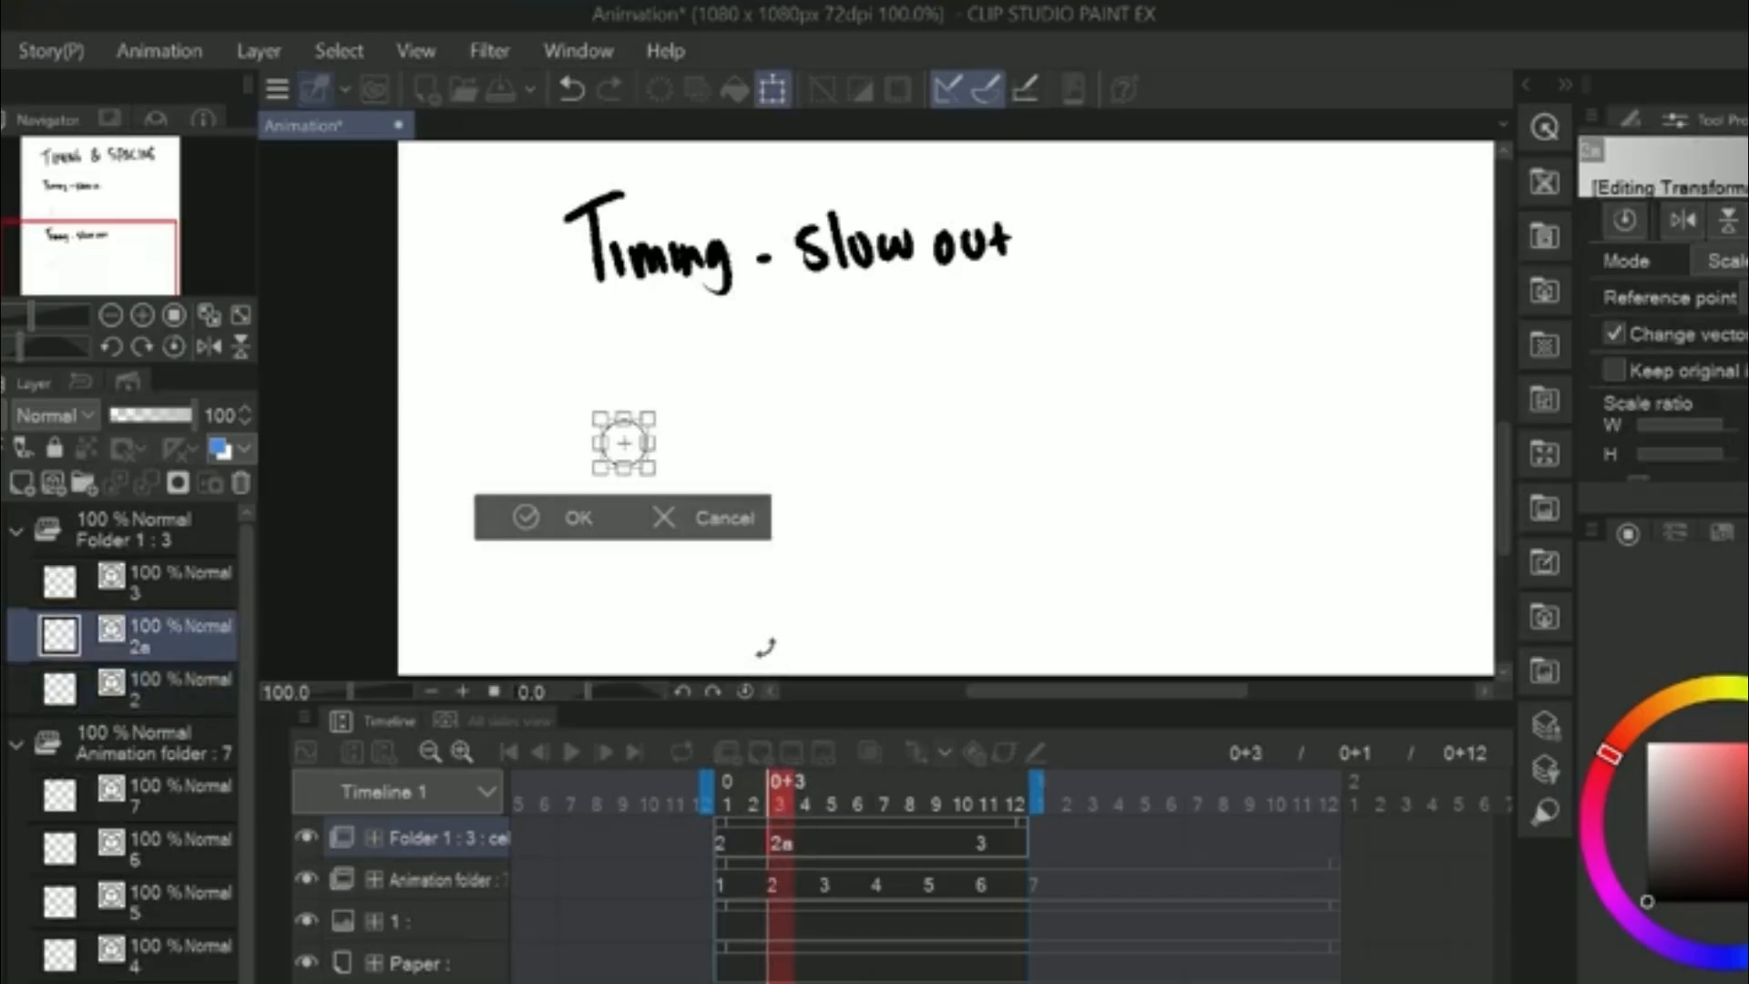
click(727, 501)
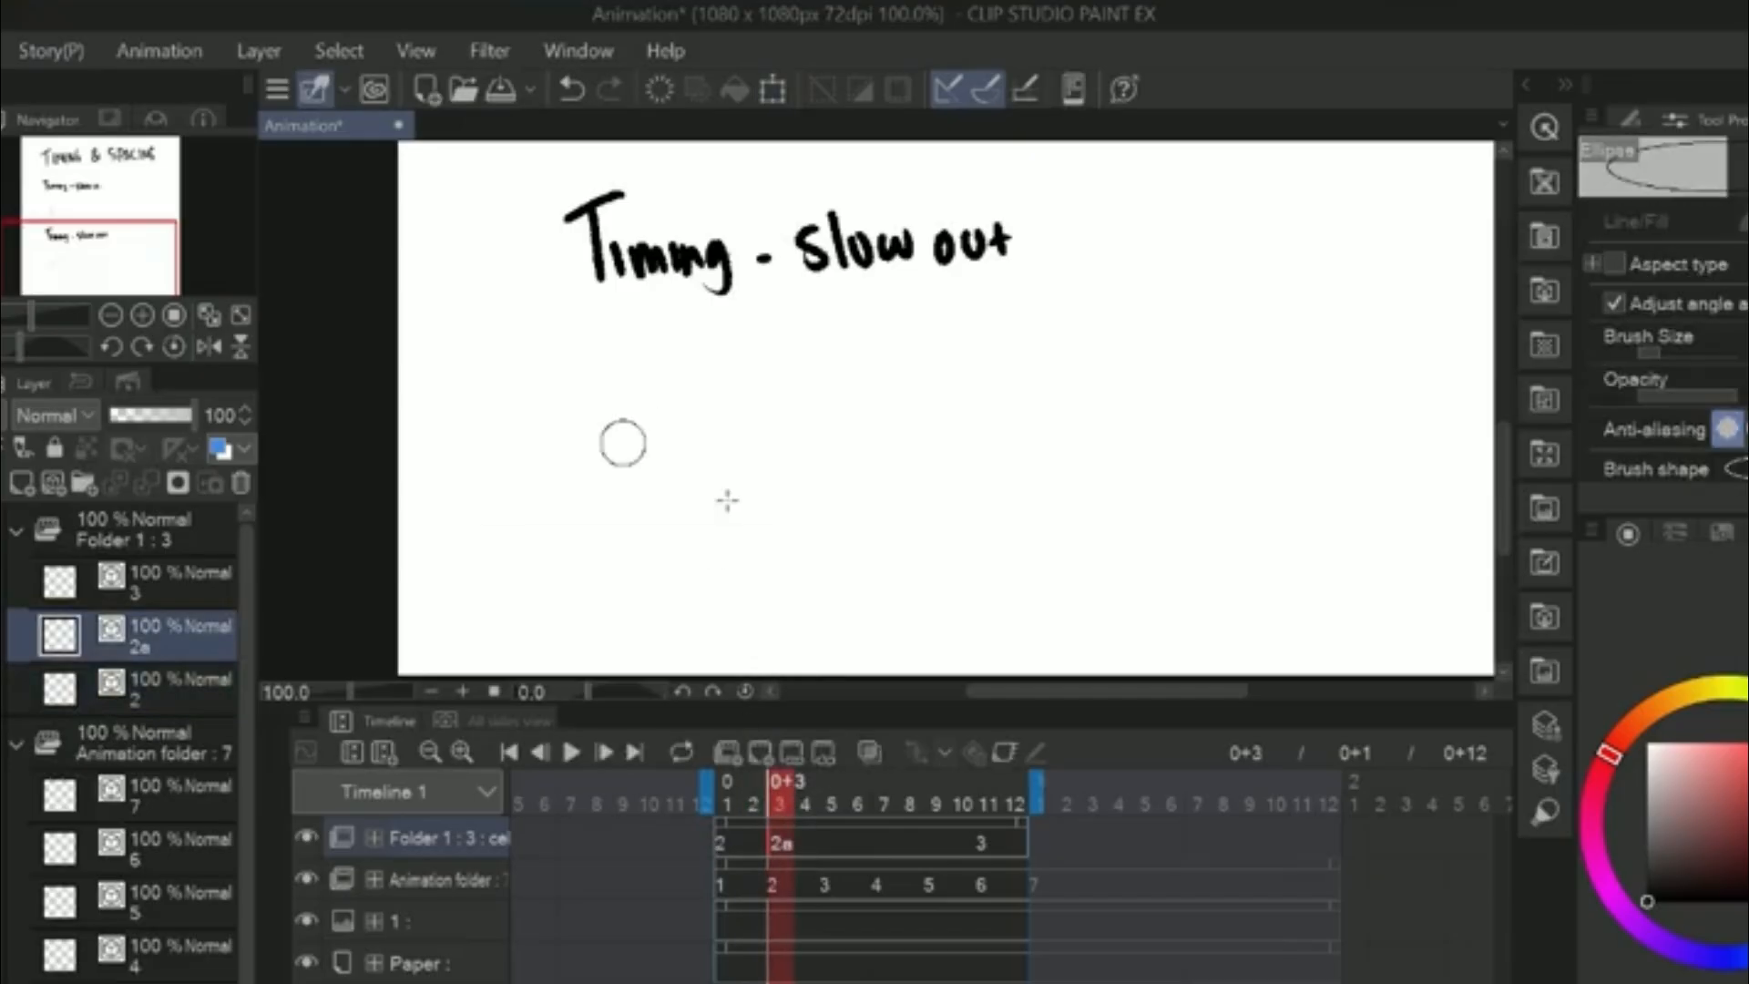
key(o)
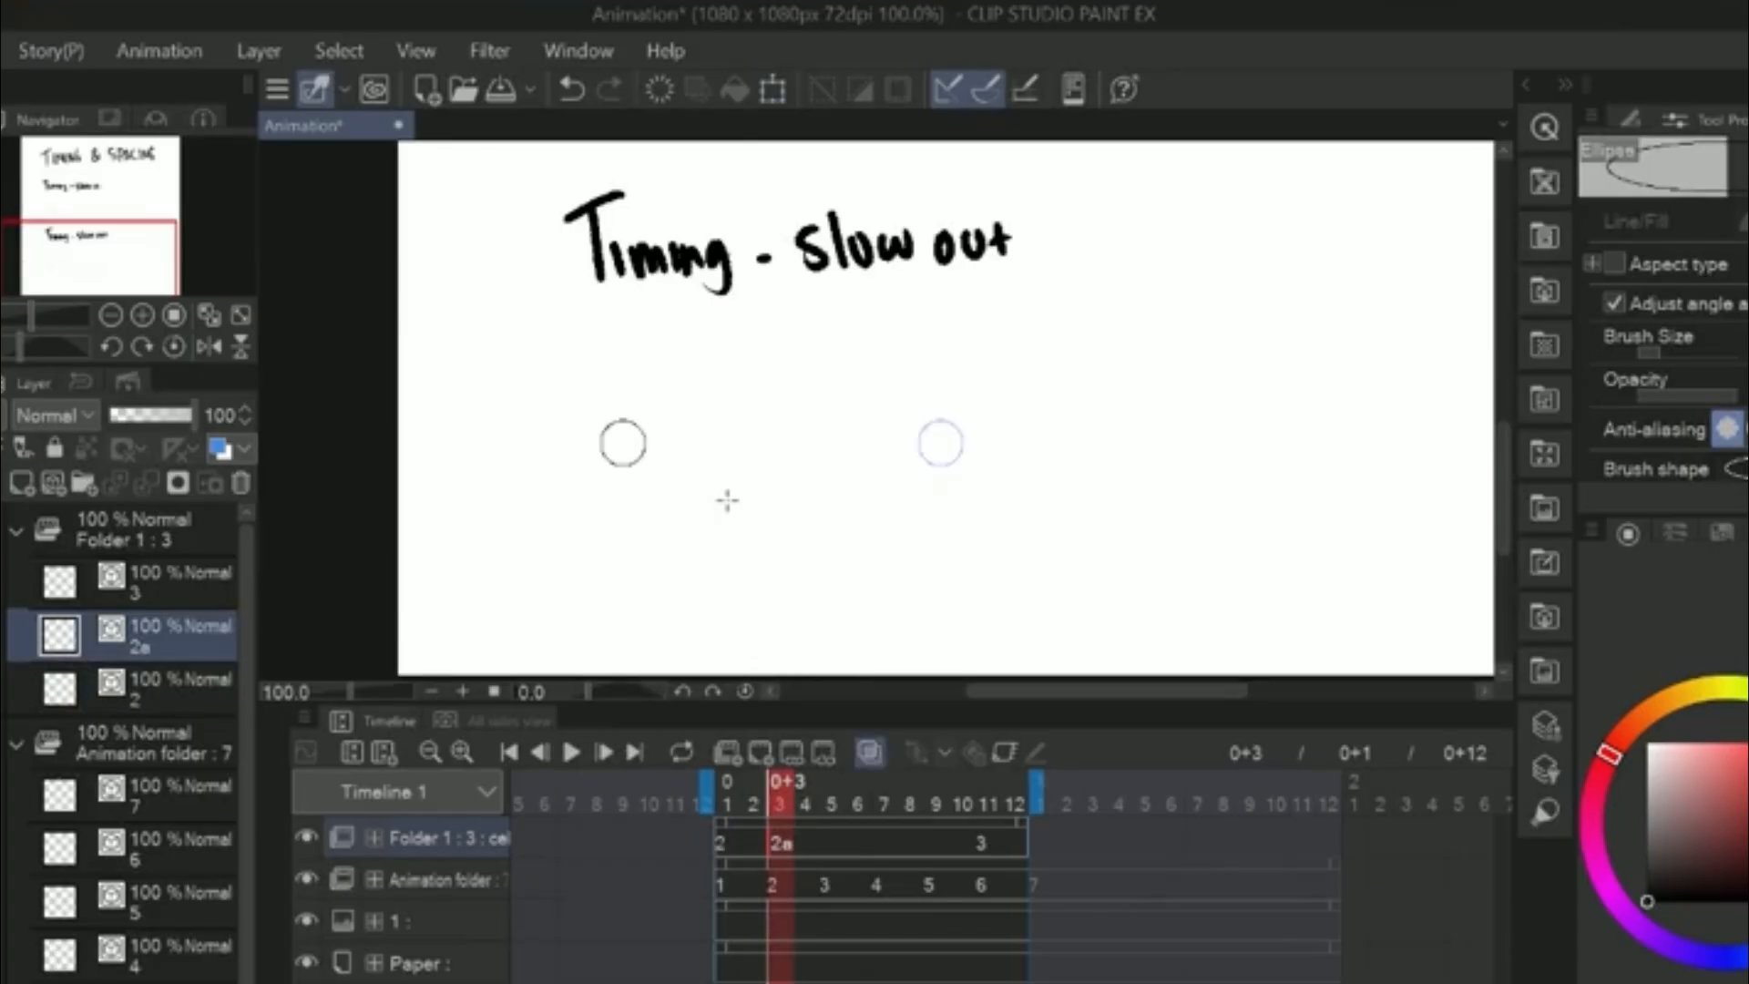
Shift the slow-out circle on frame 3 slightly to the right so it still overlaps the frame 1 circle.
key(ctrl+t)
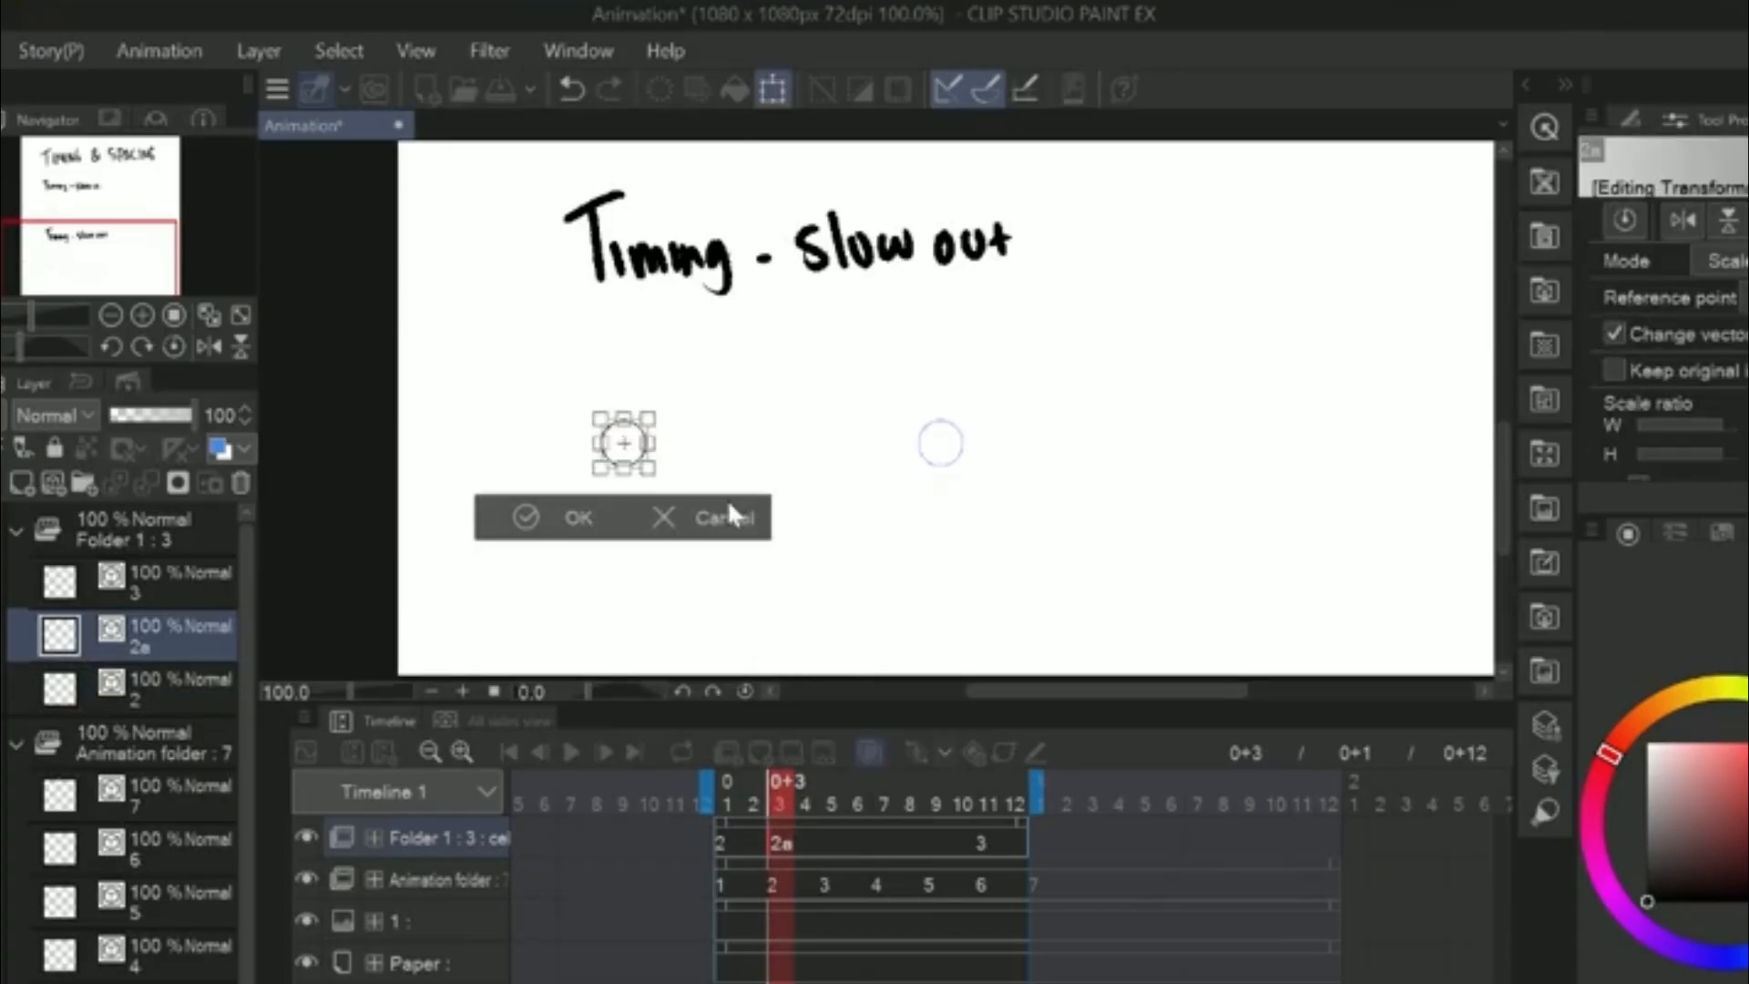
click(576, 519)
key(o)
key(o)
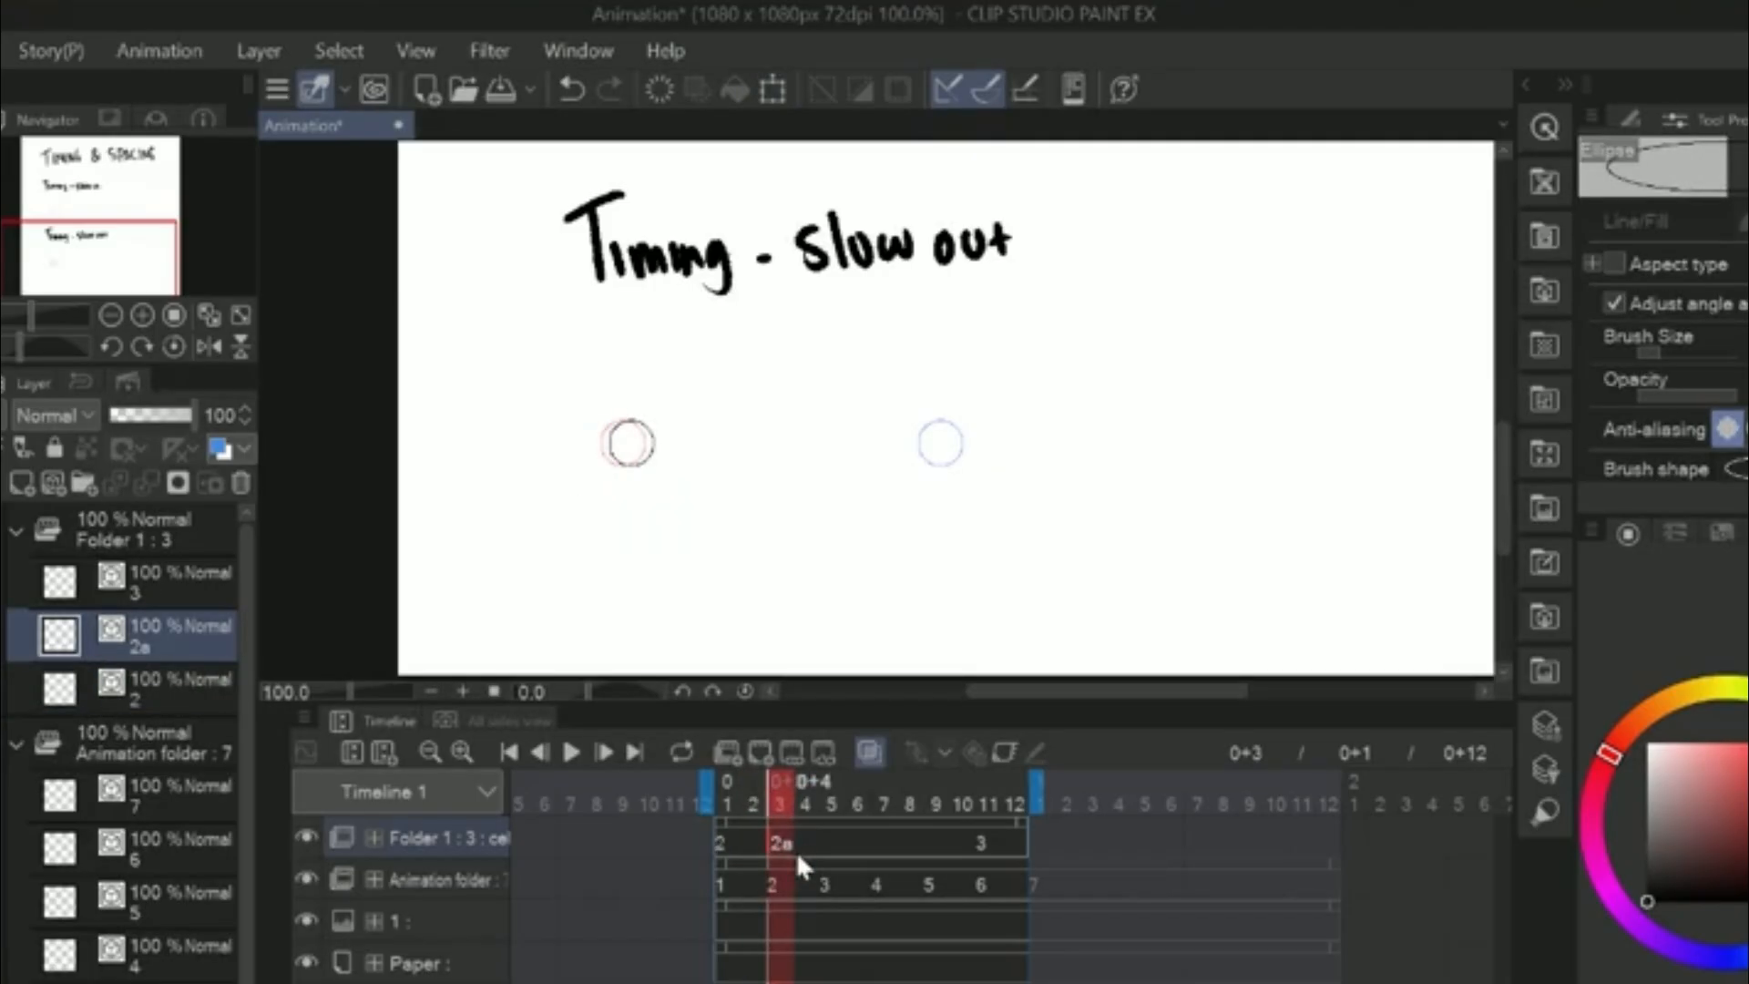
Duplicate the frame 3 circle cel onto frame 5 and move it horizontally right until it clears the frame 3 circle.
click(831, 843)
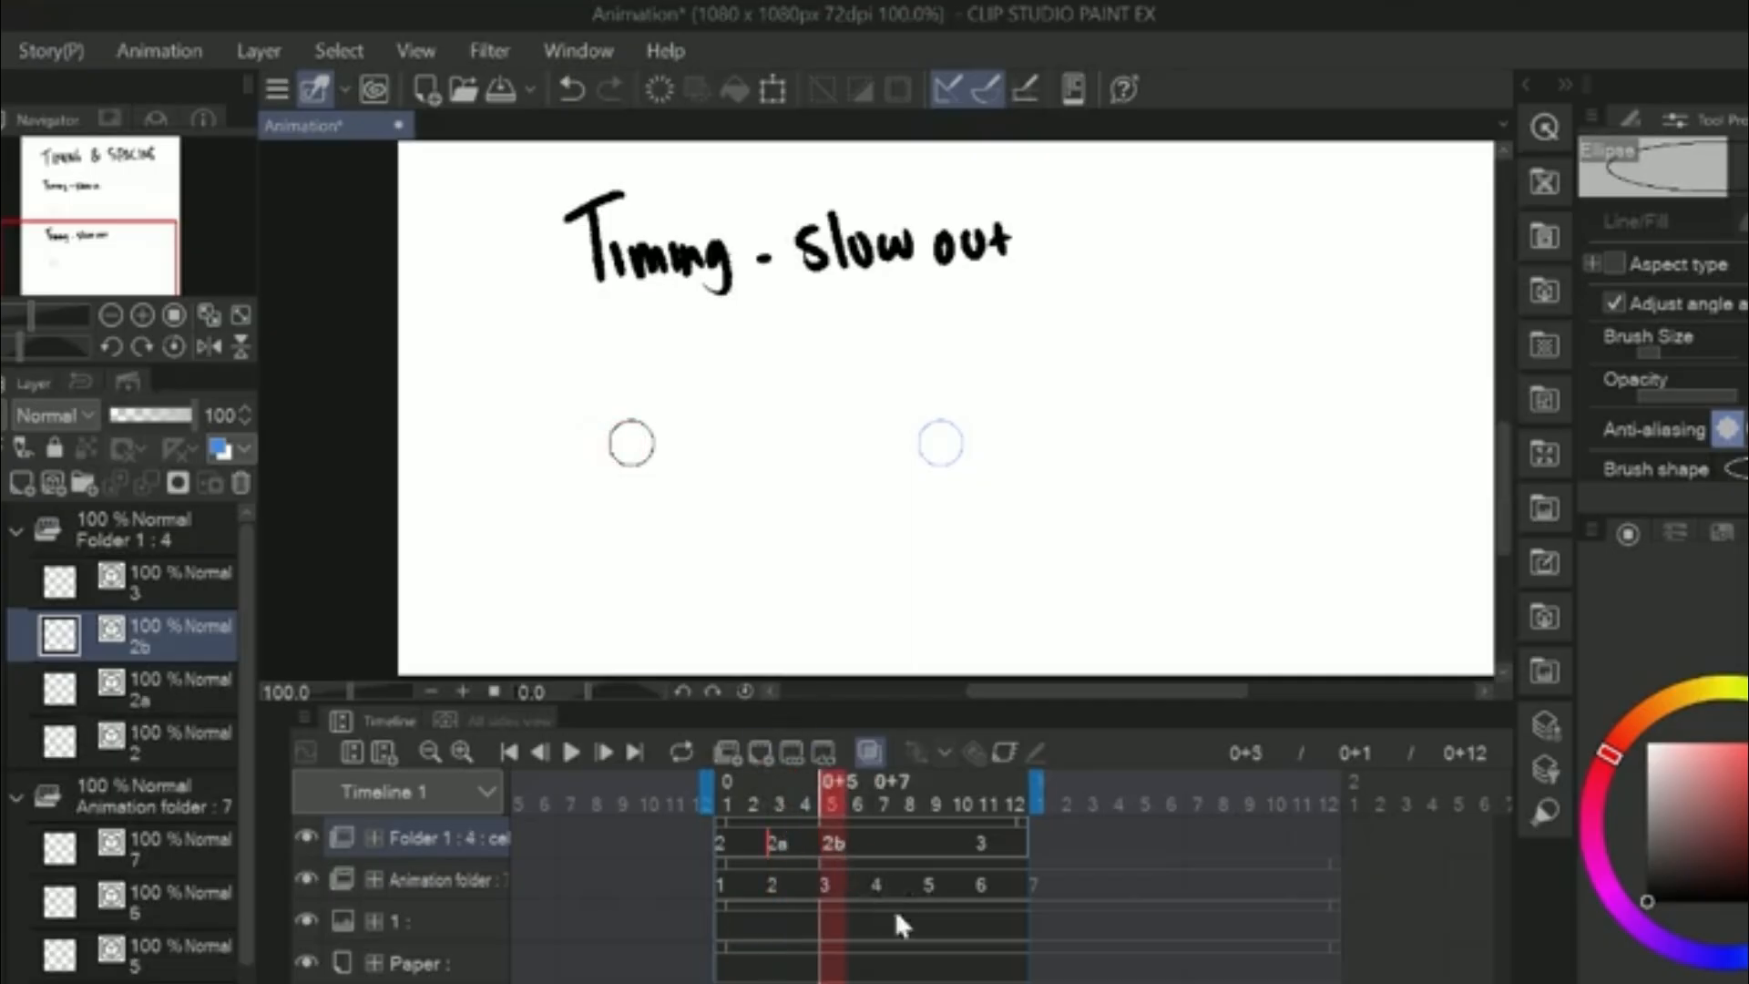
key(ctrl+t)
key(Right)
key(Right)
key(Right)
key(Right)
key(Right)
key(Right)
key(Right)
key(Right)
key(Right)
key(Right)
key(Right)
key(Right)
key(Right)
key(Right)
key(Right)
key(Right)
key(Right)
key(Right)
key(Right)
key(Right)
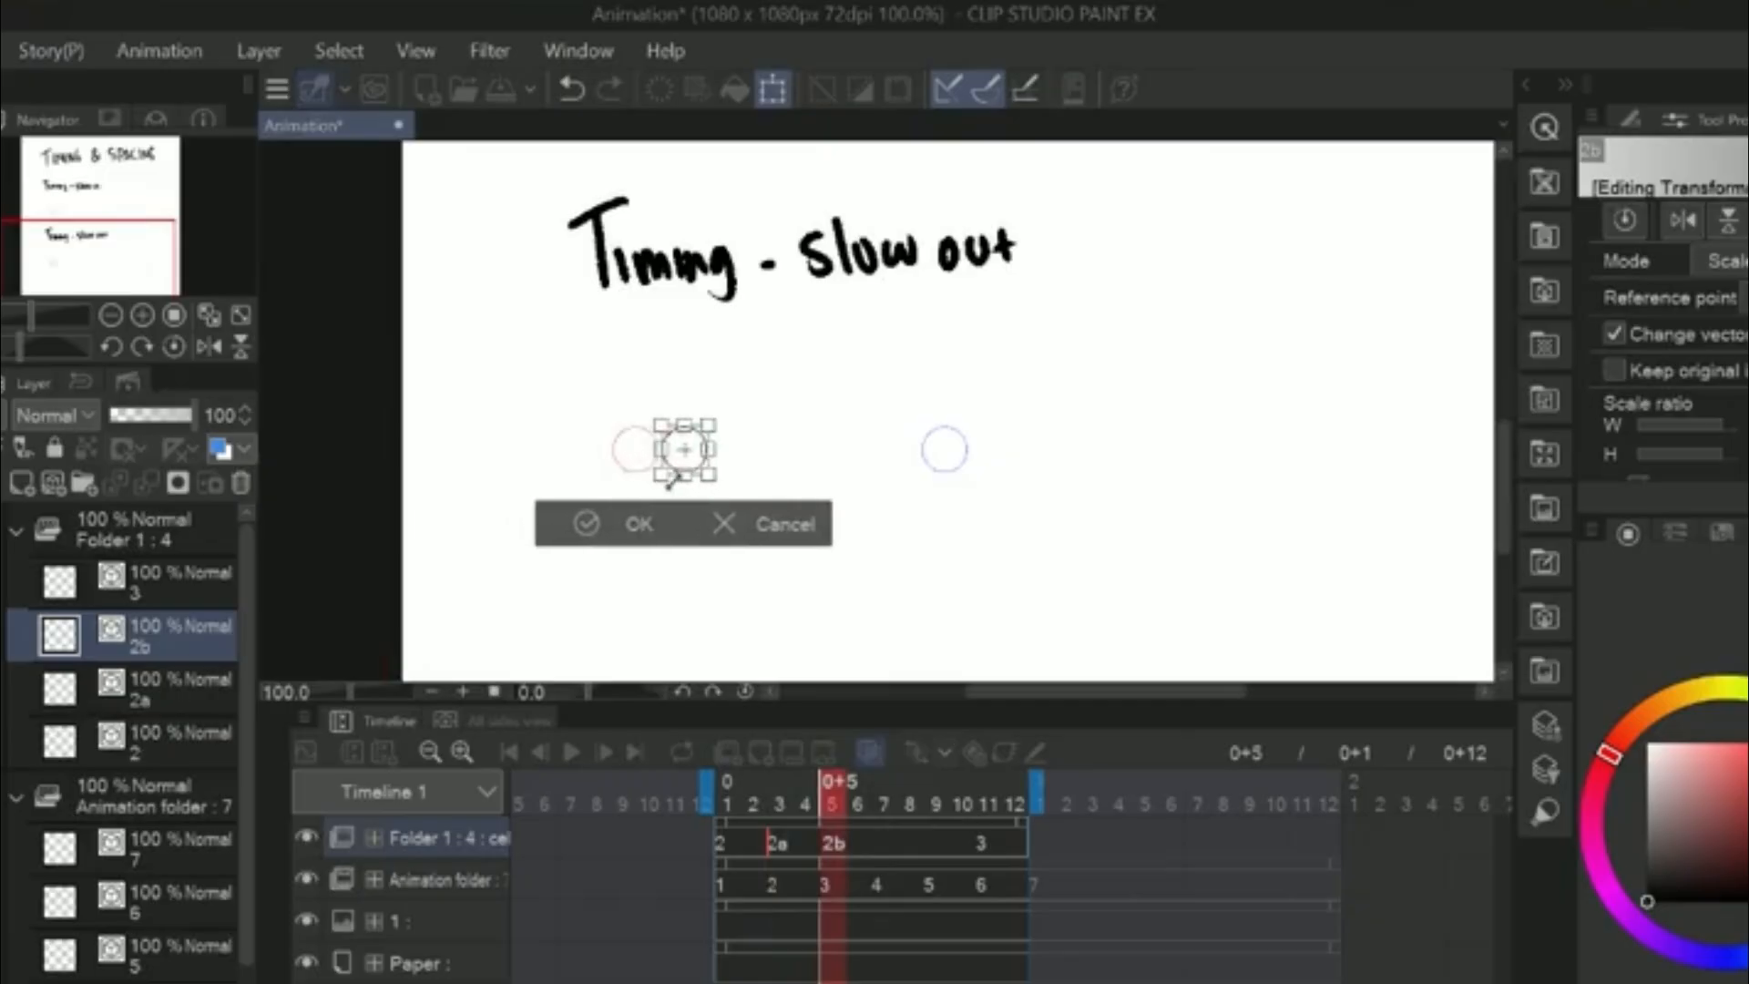
key(Right)
key(Right)
key(Right)
key(Right)
key(Right)
key(Right)
key(Right)
key(Right)
key(Right)
key(Right)
key(Right)
key(Right)
key(Right)
key(Right)
key(Right)
key(Right)
scroll(672, 480, up, 1)
drag(825, 430, 800, 527)
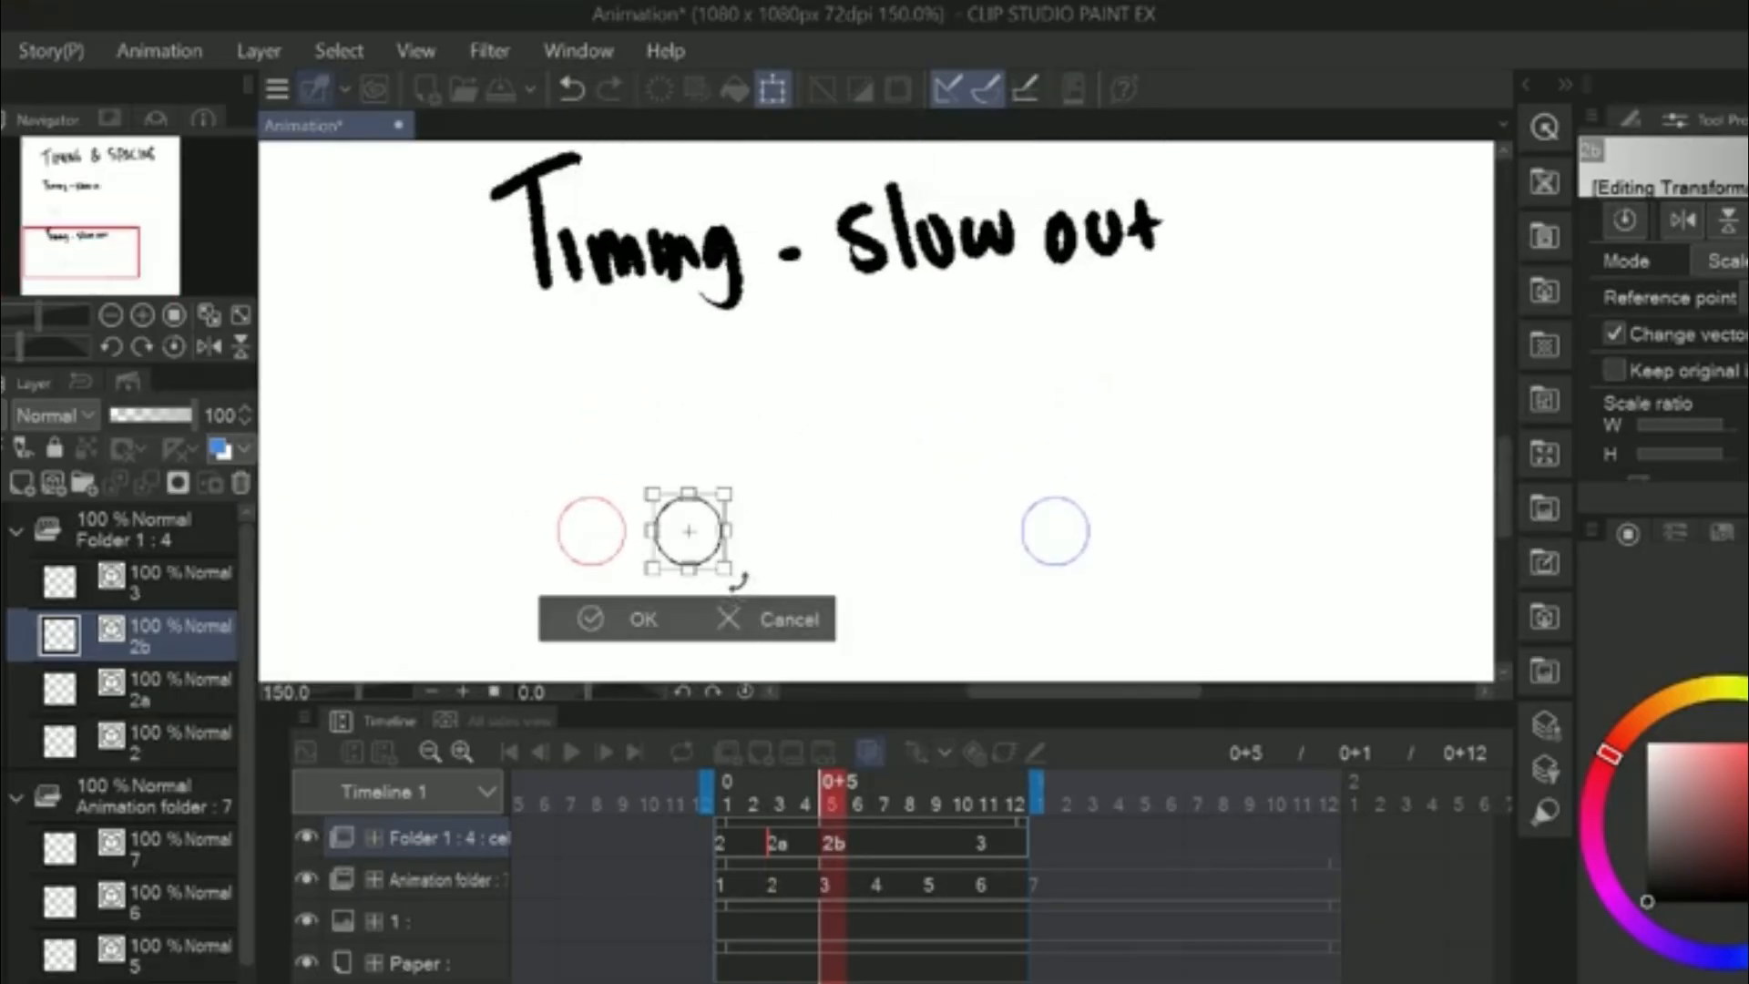
scroll(740, 582, up, 1)
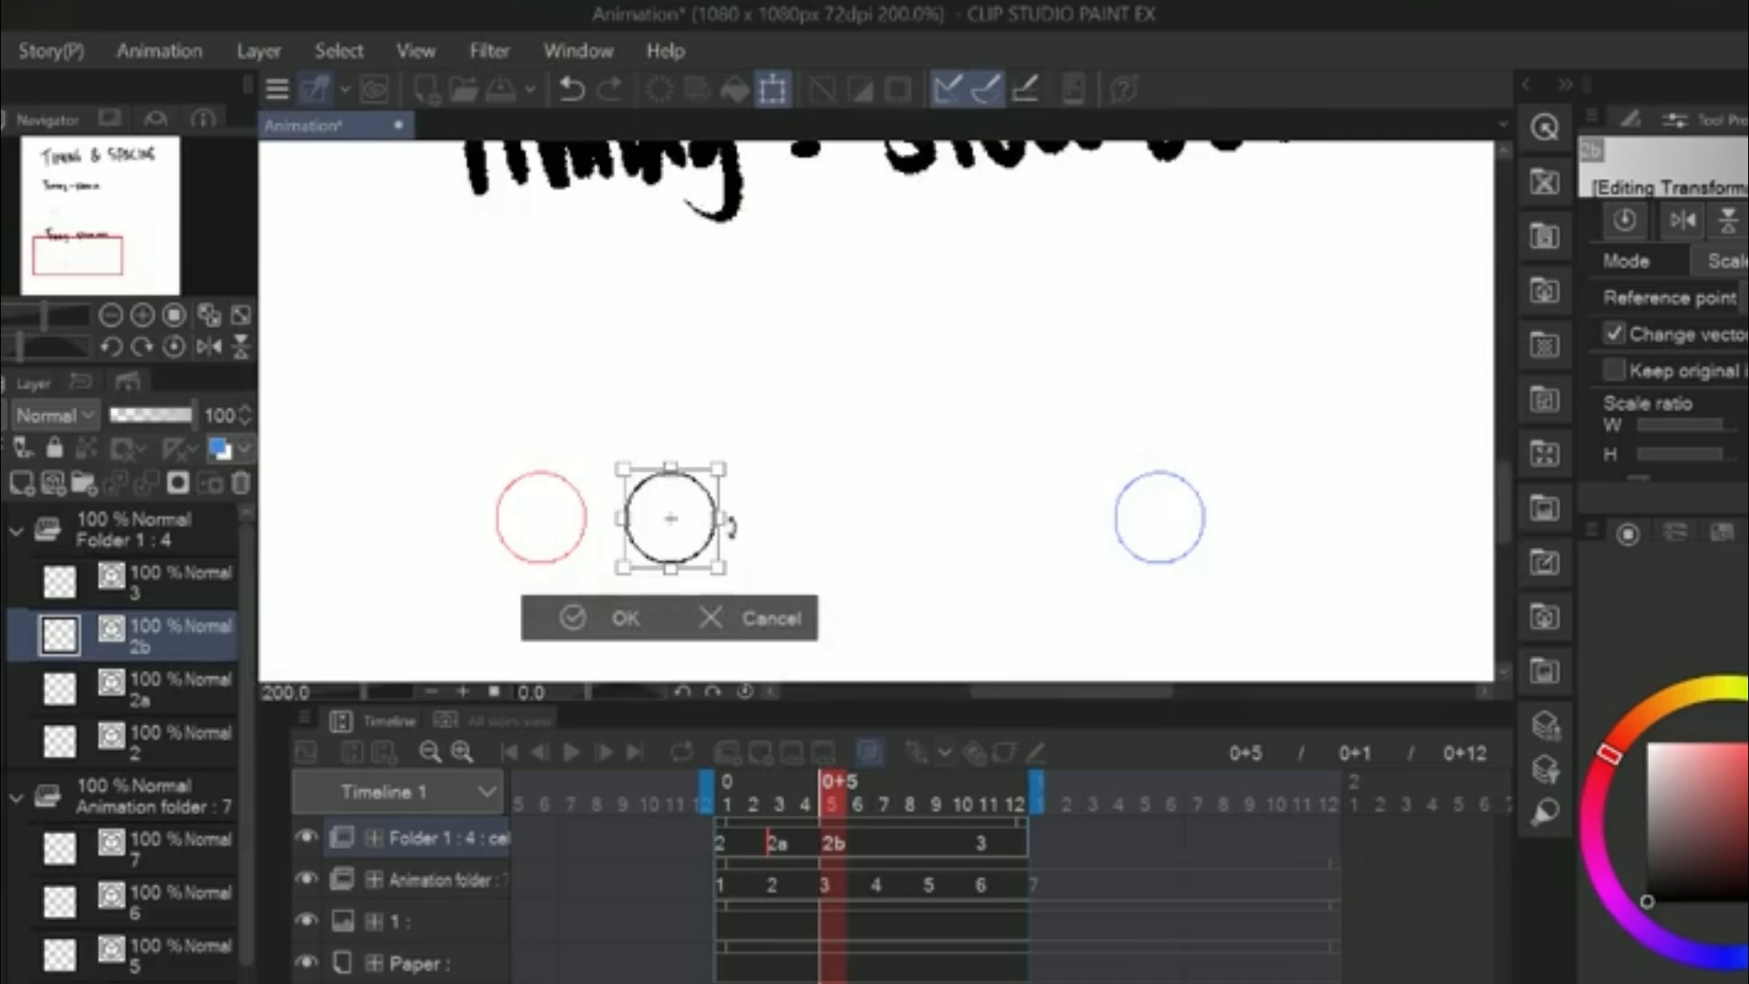
key(alt)
drag(721, 518, 744, 518)
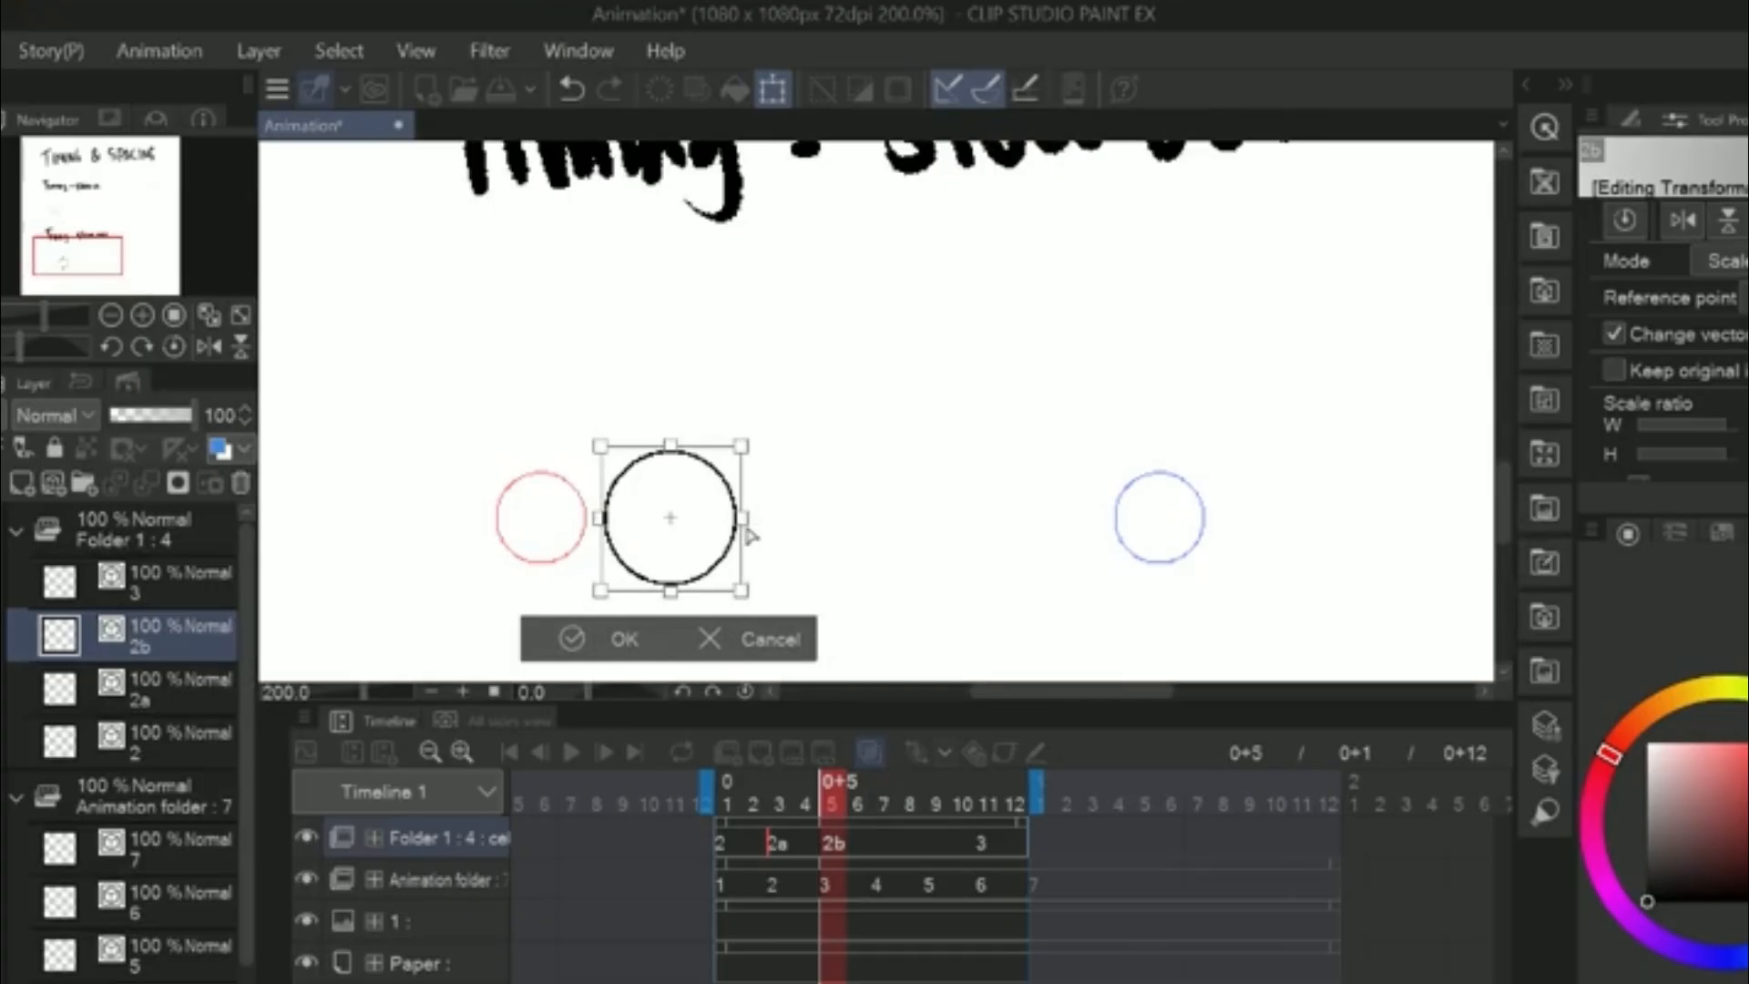
key(ctrl+z)
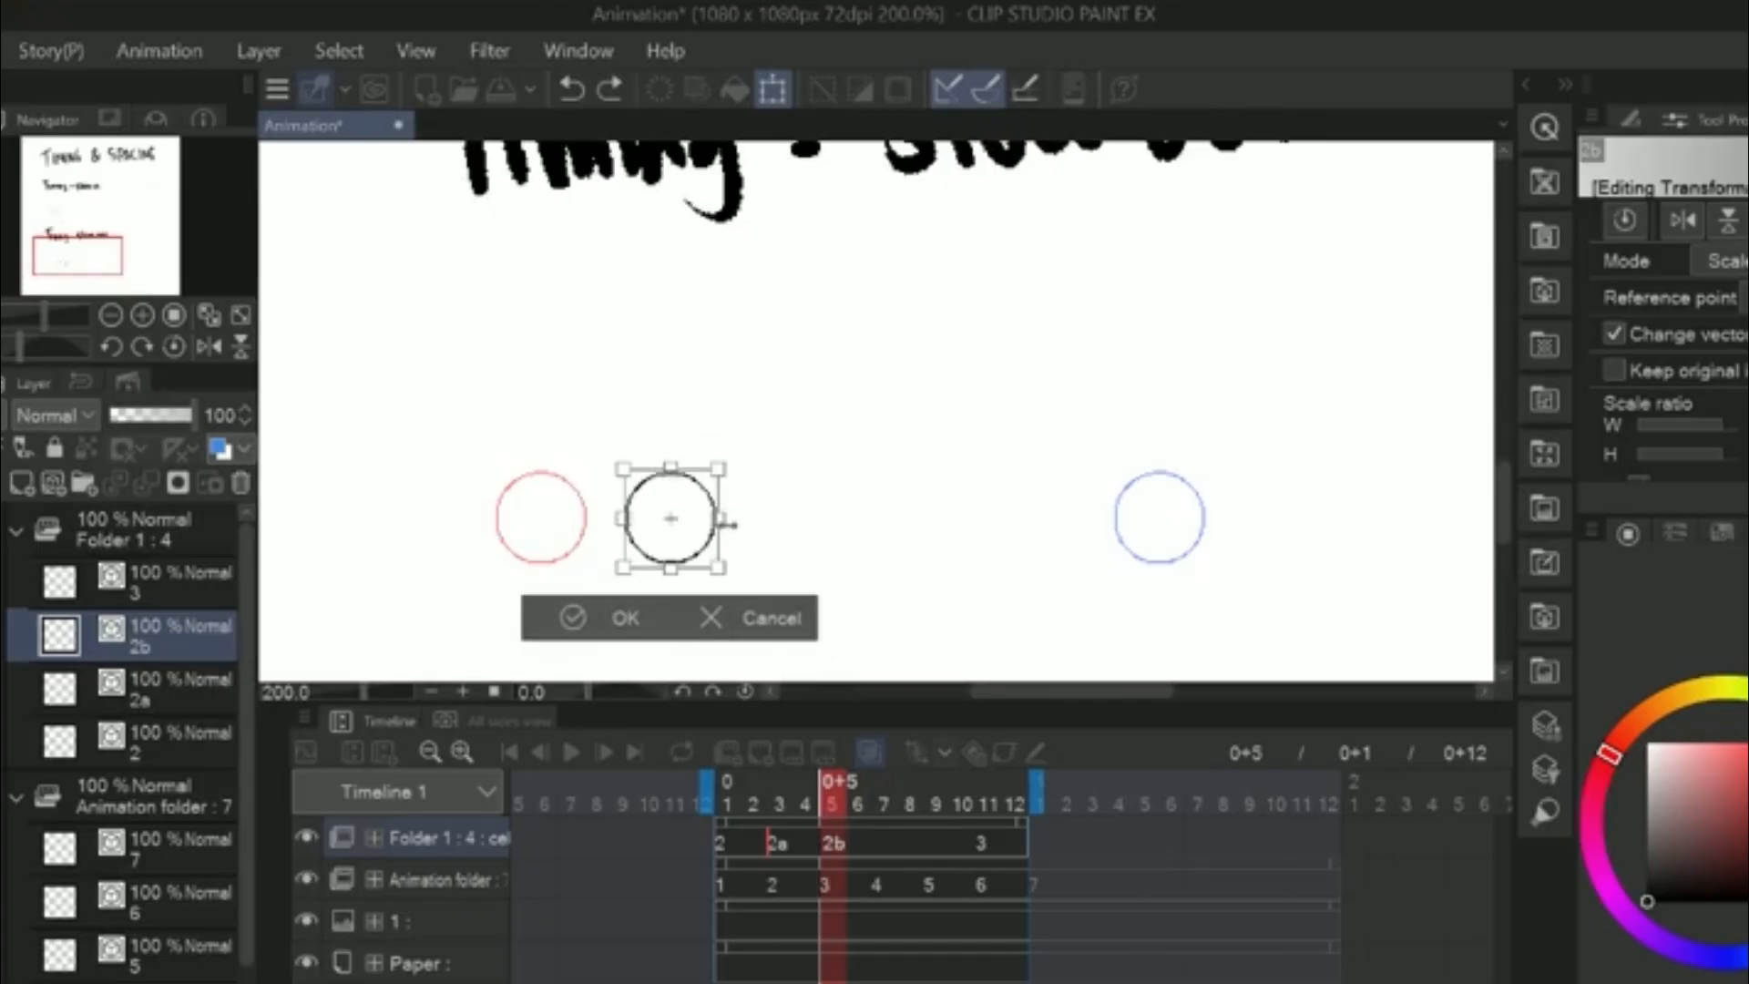
Stretch the frame 5 circle horizontally to the right into a wide ellipse and step through the neighbouring frames to check it.
click(725, 524)
drag(722, 521, 889, 522)
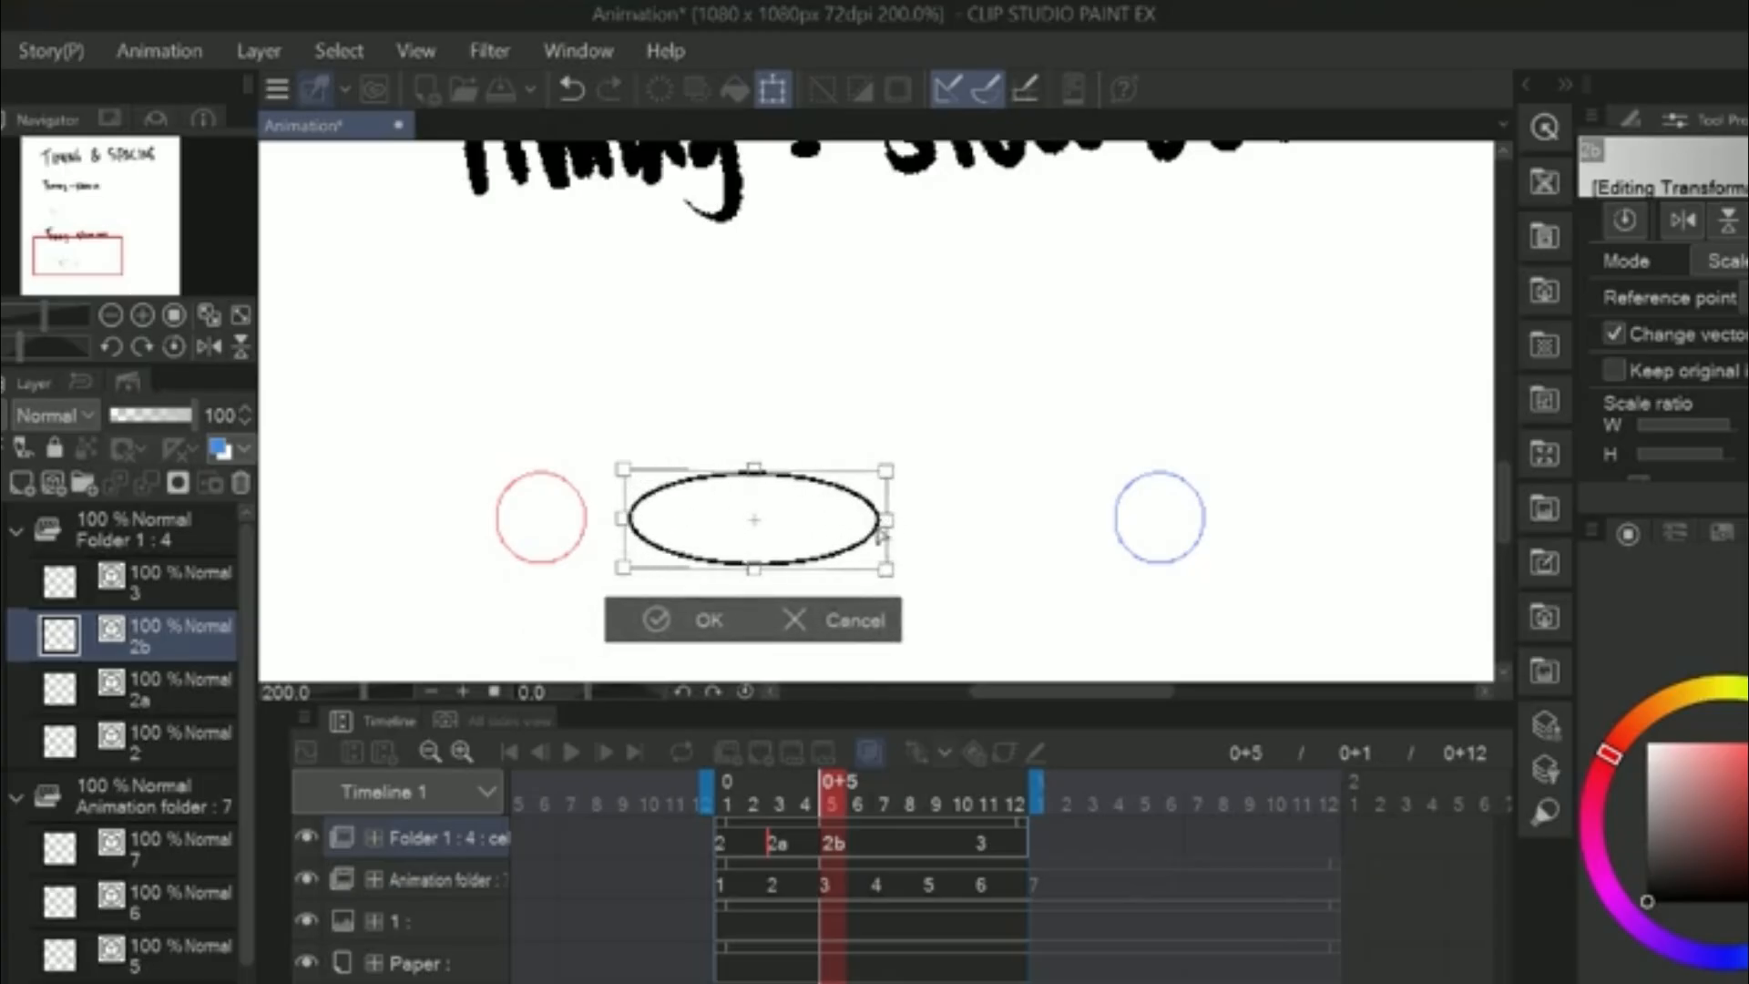
click(706, 627)
scroll(702, 614, down, 1)
key(Left)
key(Left)
key(Right)
key(Right)
key(Right)
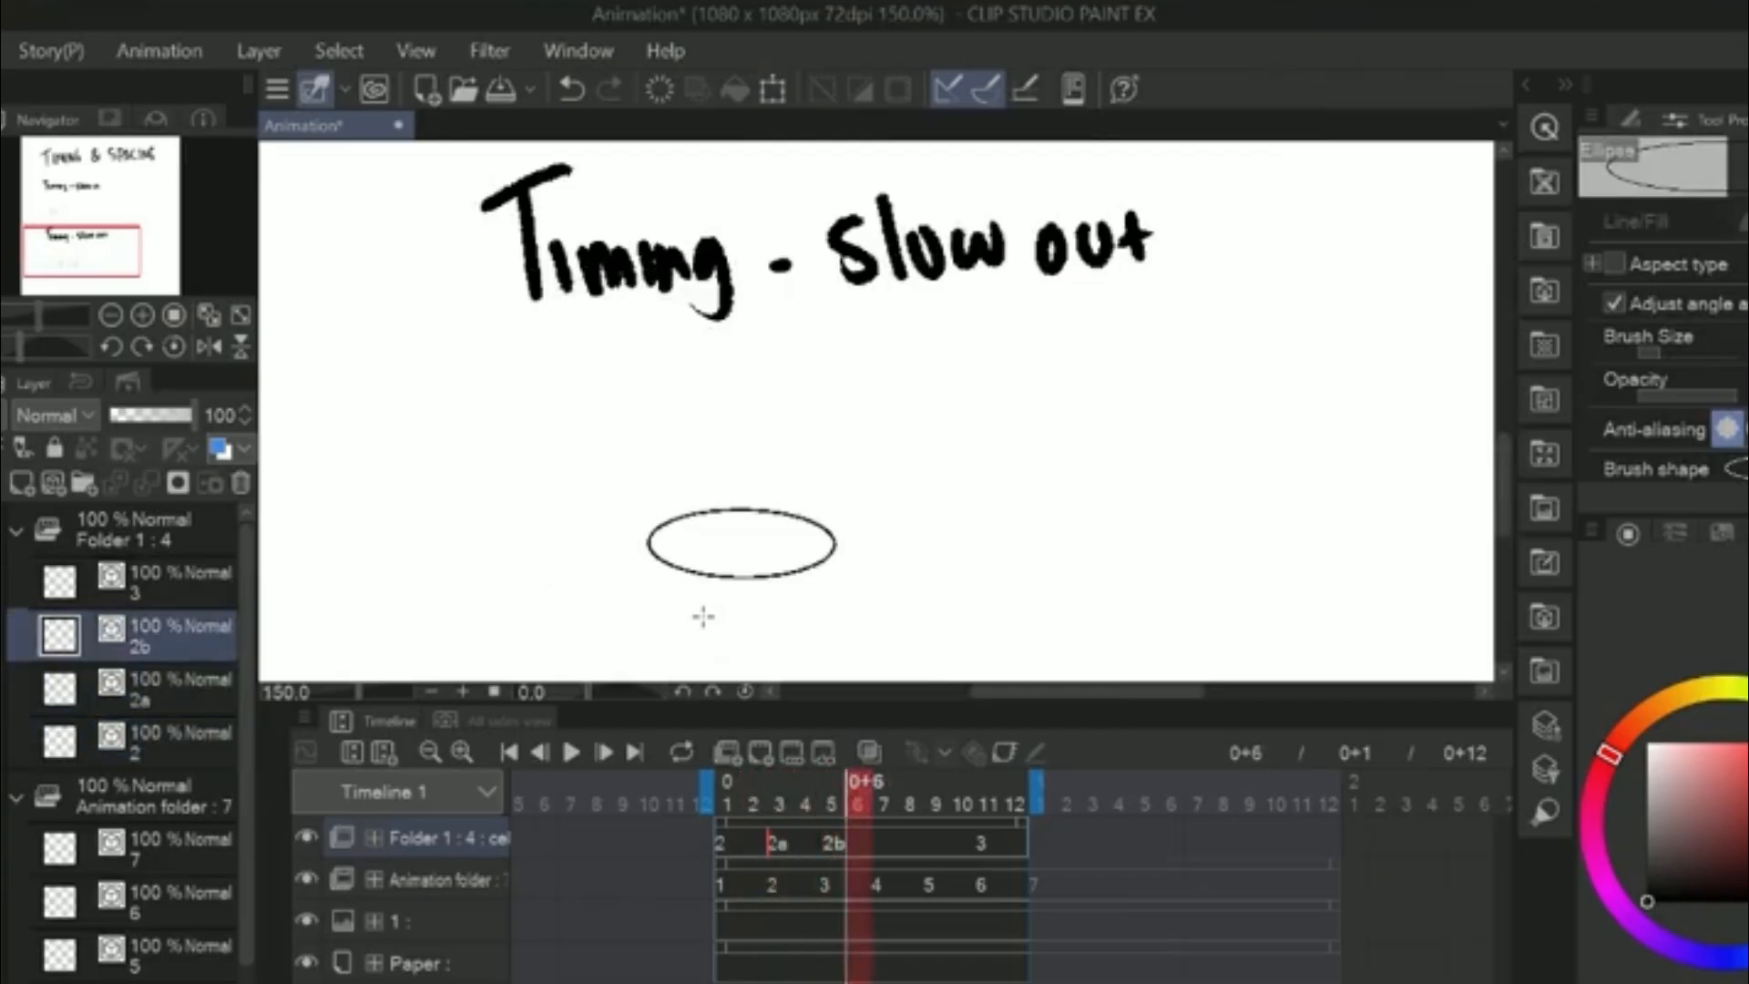
Copy the frame 3 circle cel within the slow-out folder and place the copy on frame 7.
click(833, 829)
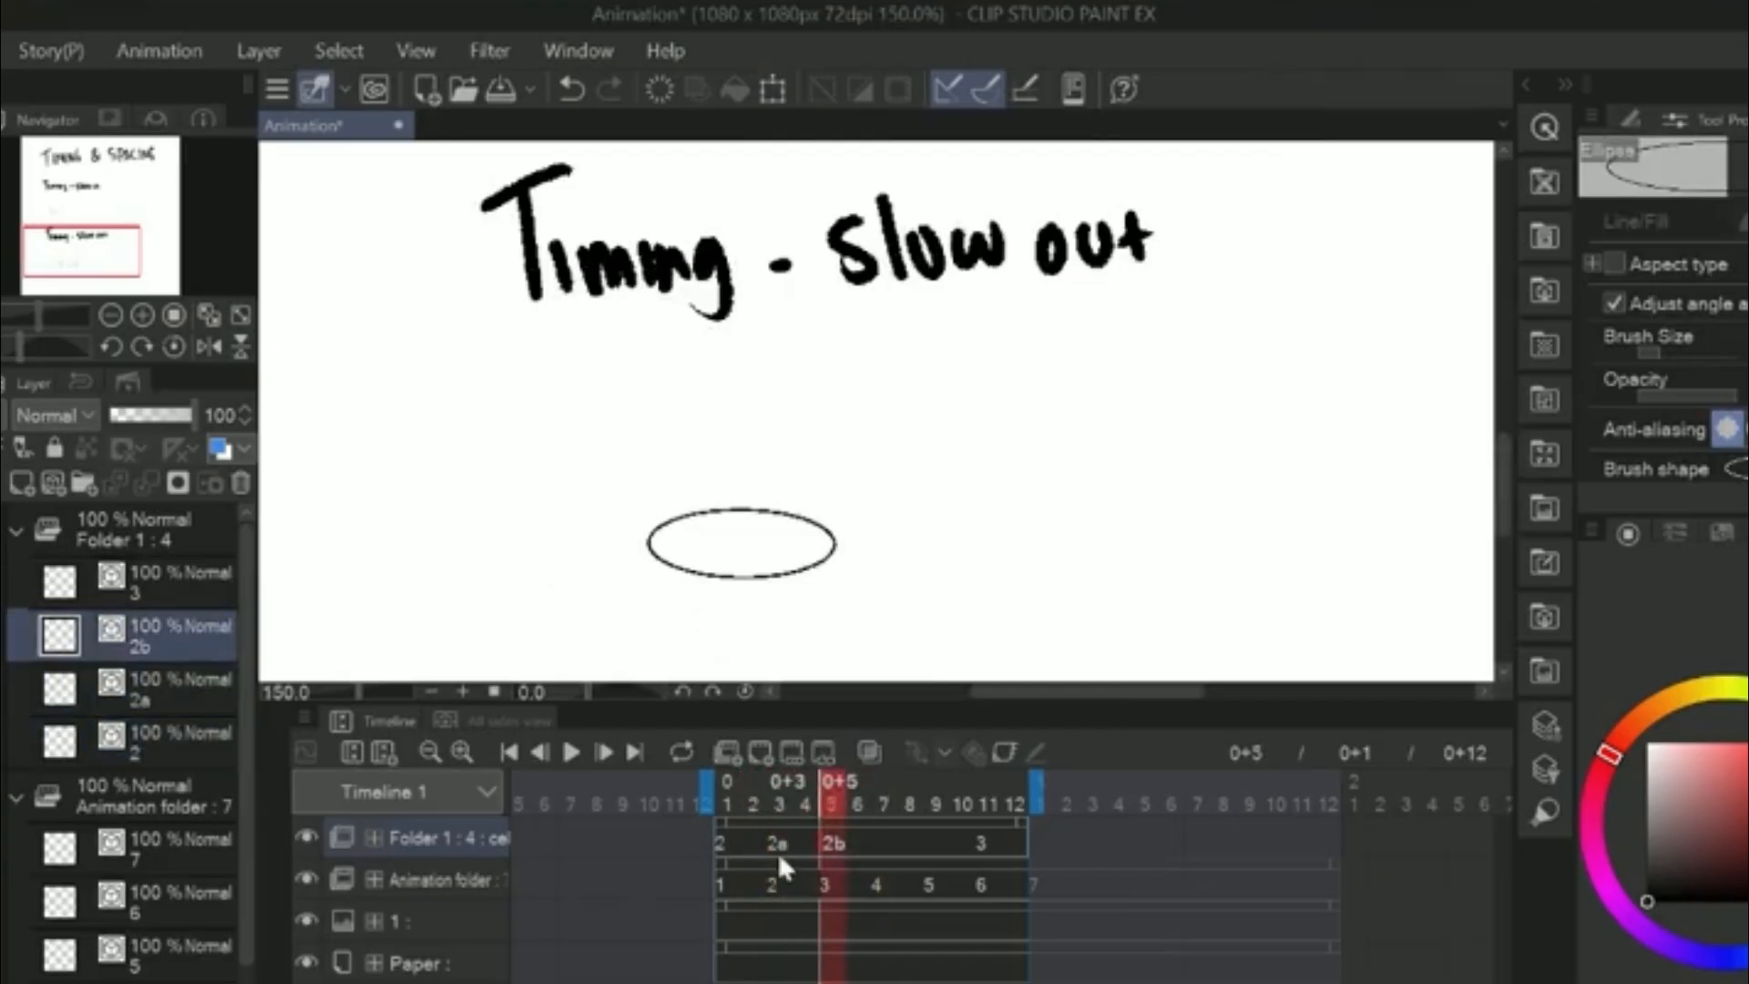
click(775, 847)
click(798, 847)
key(ctrl+v)
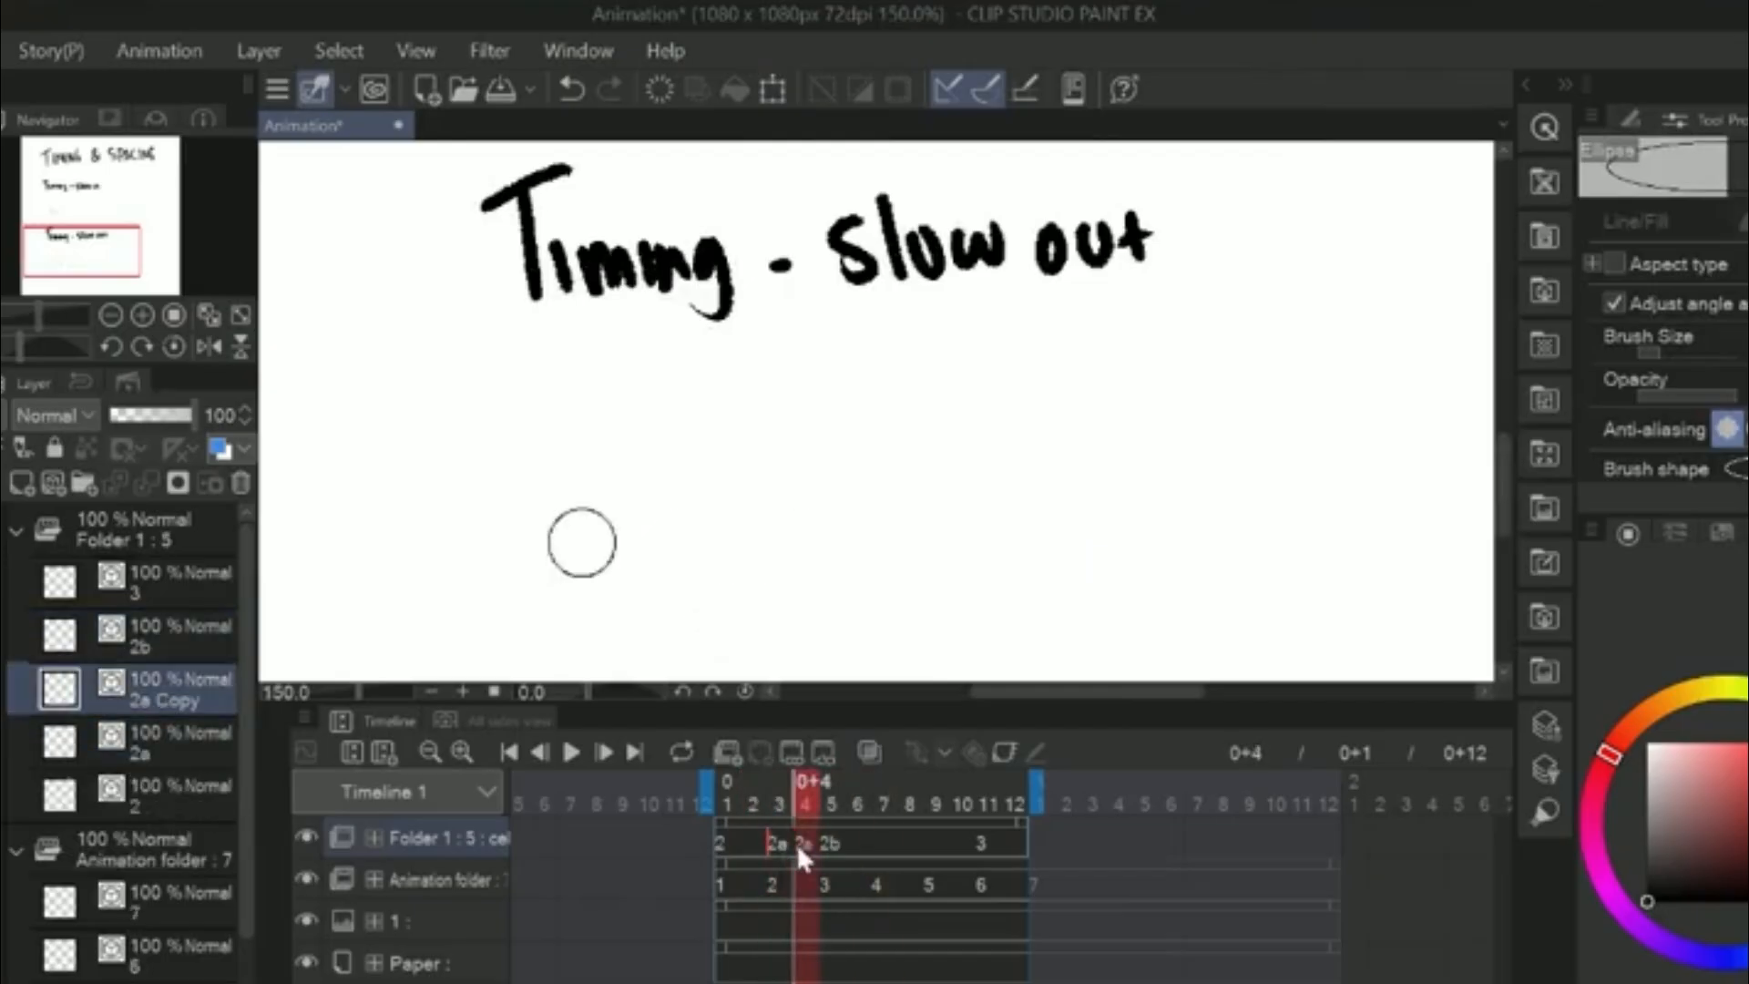
drag(889, 861, 886, 840)
click(885, 840)
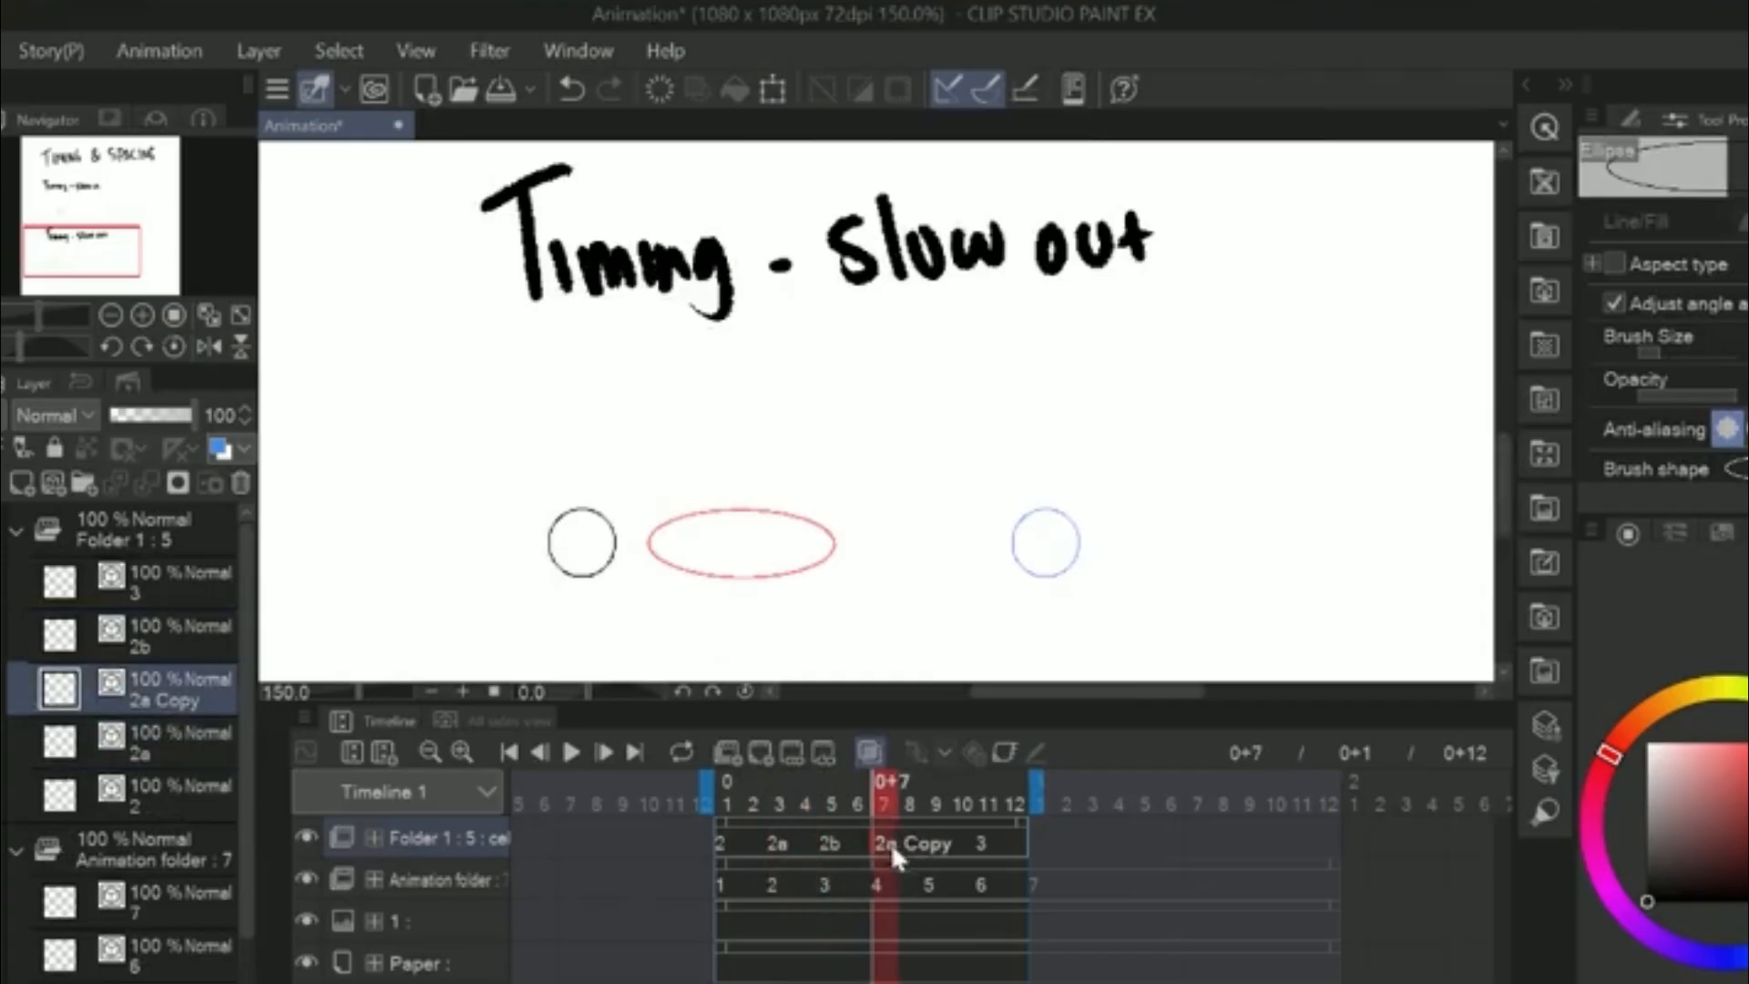
Move the slow-out circle on frame 7 horizontally right, past the ellipse, until it just touches the final circle on frame 11.
key(ctrl+t)
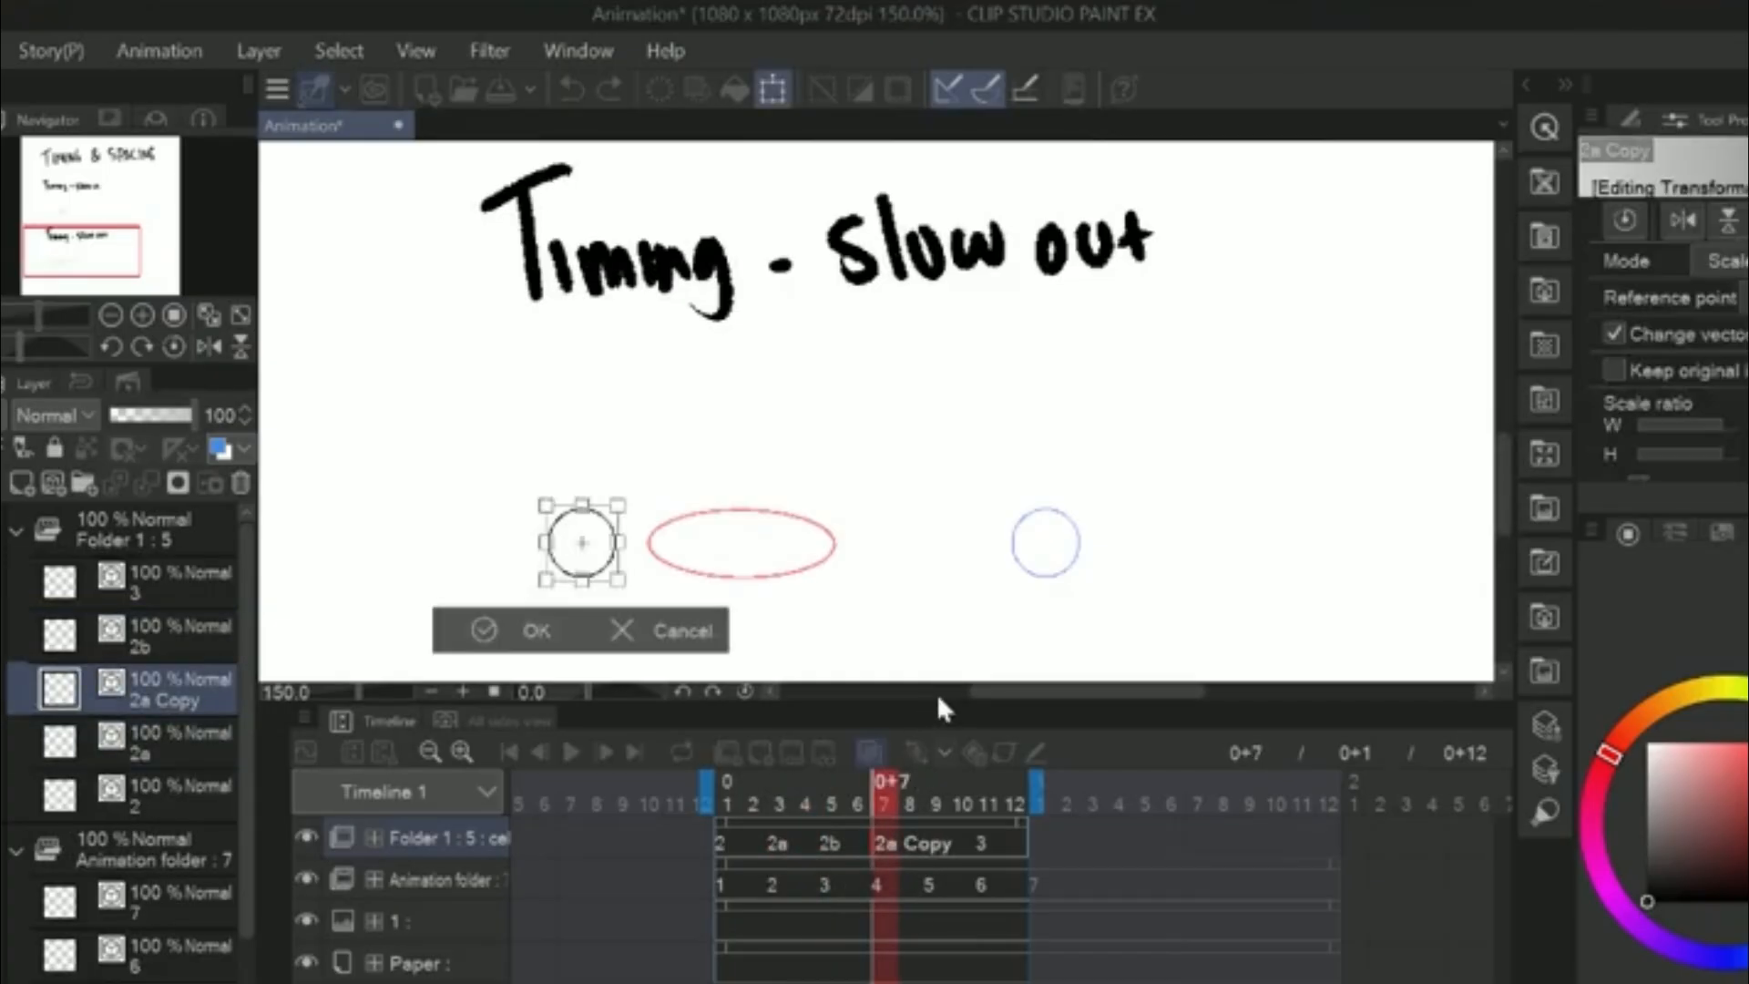
key(ctrl+minus)
key(Right)
key(Right)
key(Right)
key(Right)
key(Right)
key(Right)
key(Right)
key(Right)
key(Right)
key(Right)
key(Right)
key(Right)
key(Right)
key(Right)
key(Right)
key(Right)
key(Right)
key(Right)
key(Right)
key(Right)
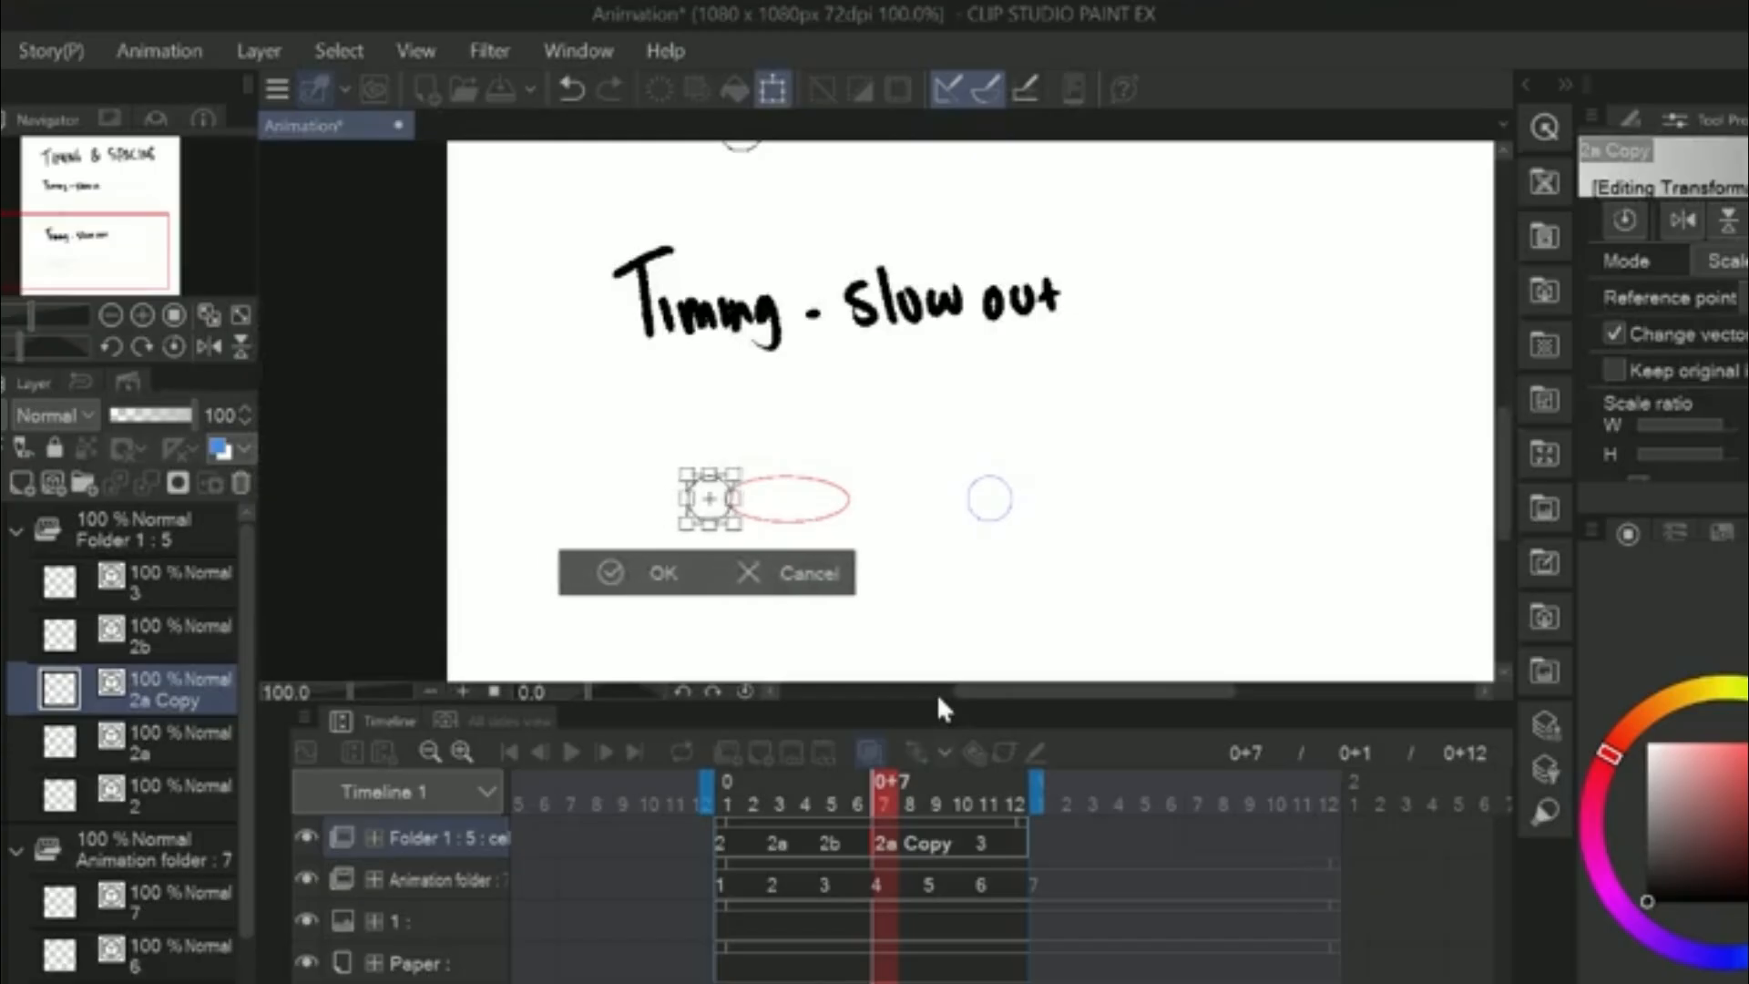
key(Right)
key(Right)
key(Right)
key(Right)
key(Right)
key(Right)
key(Right)
key(Right)
key(Right)
key(Right)
key(Right)
key(Right)
key(Right)
key(Right)
key(Right)
key(Right)
key(Right)
key(Right)
key(Right)
key(Right)
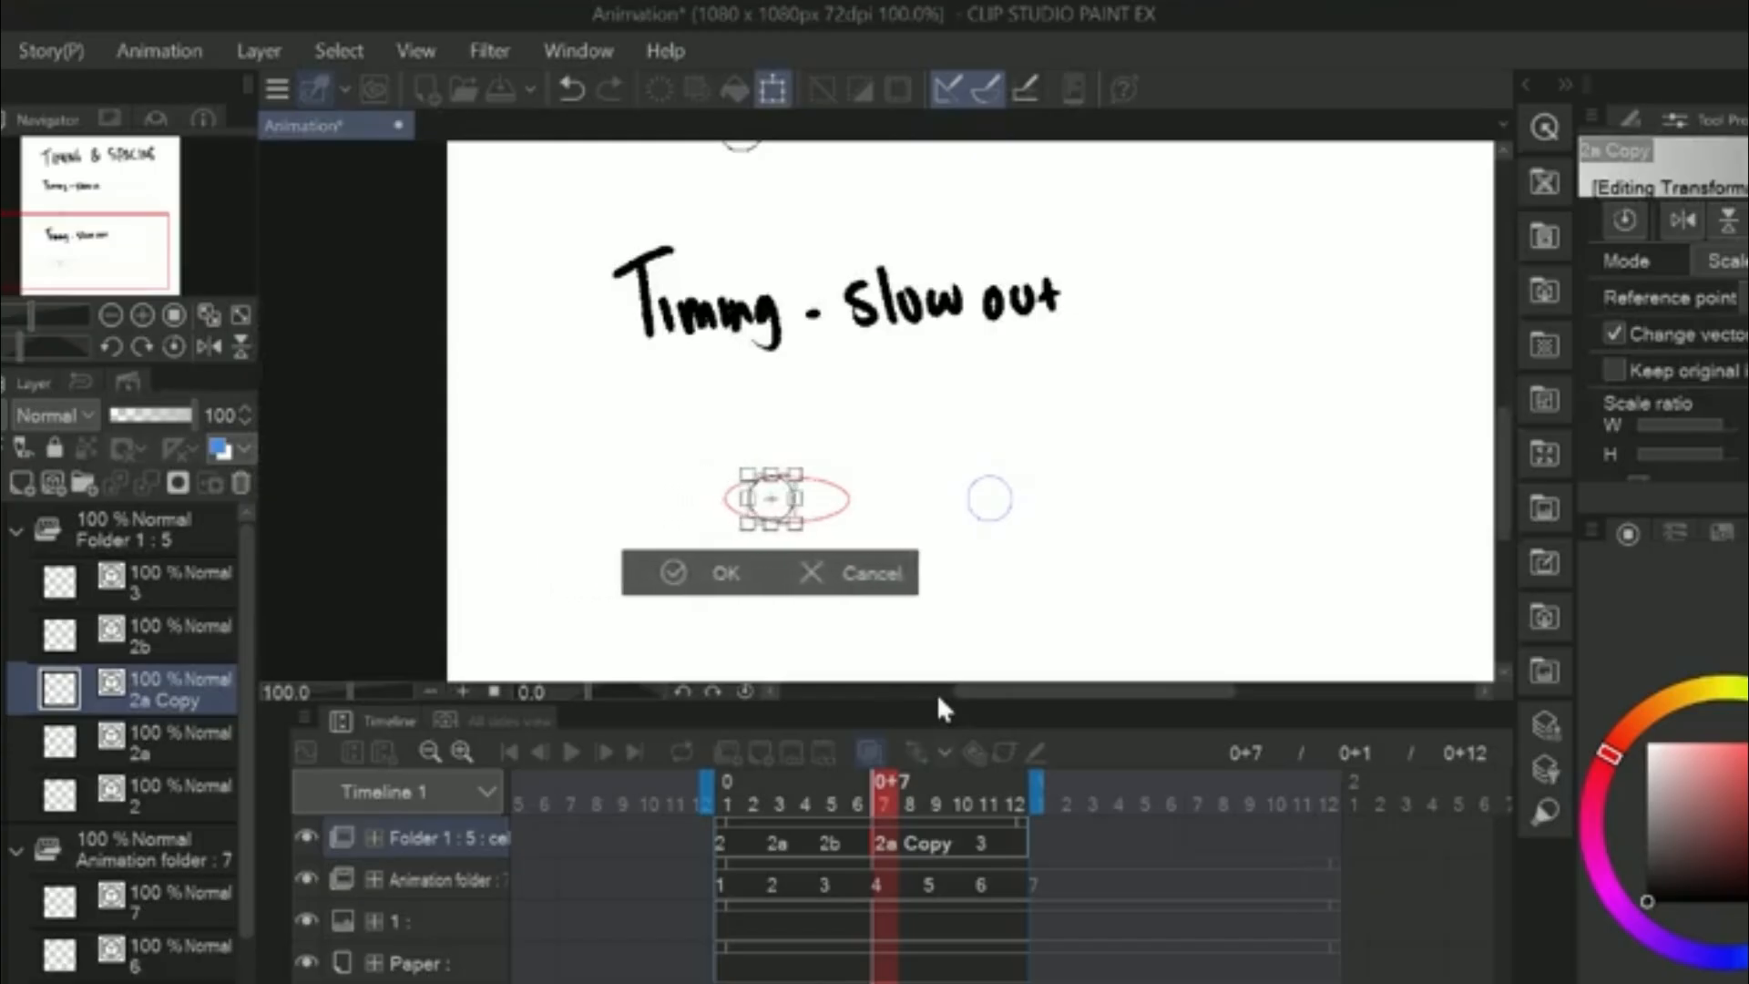
key(Right)
key(Right)
key(Right)
key(Right)
key(Right)
key(Right)
key(Right)
key(Right)
key(Right)
key(Right)
key(Right)
key(Right)
key(Right)
key(Right)
key(Right)
key(Right)
key(Right)
key(Right)
key(Right)
key(Right)
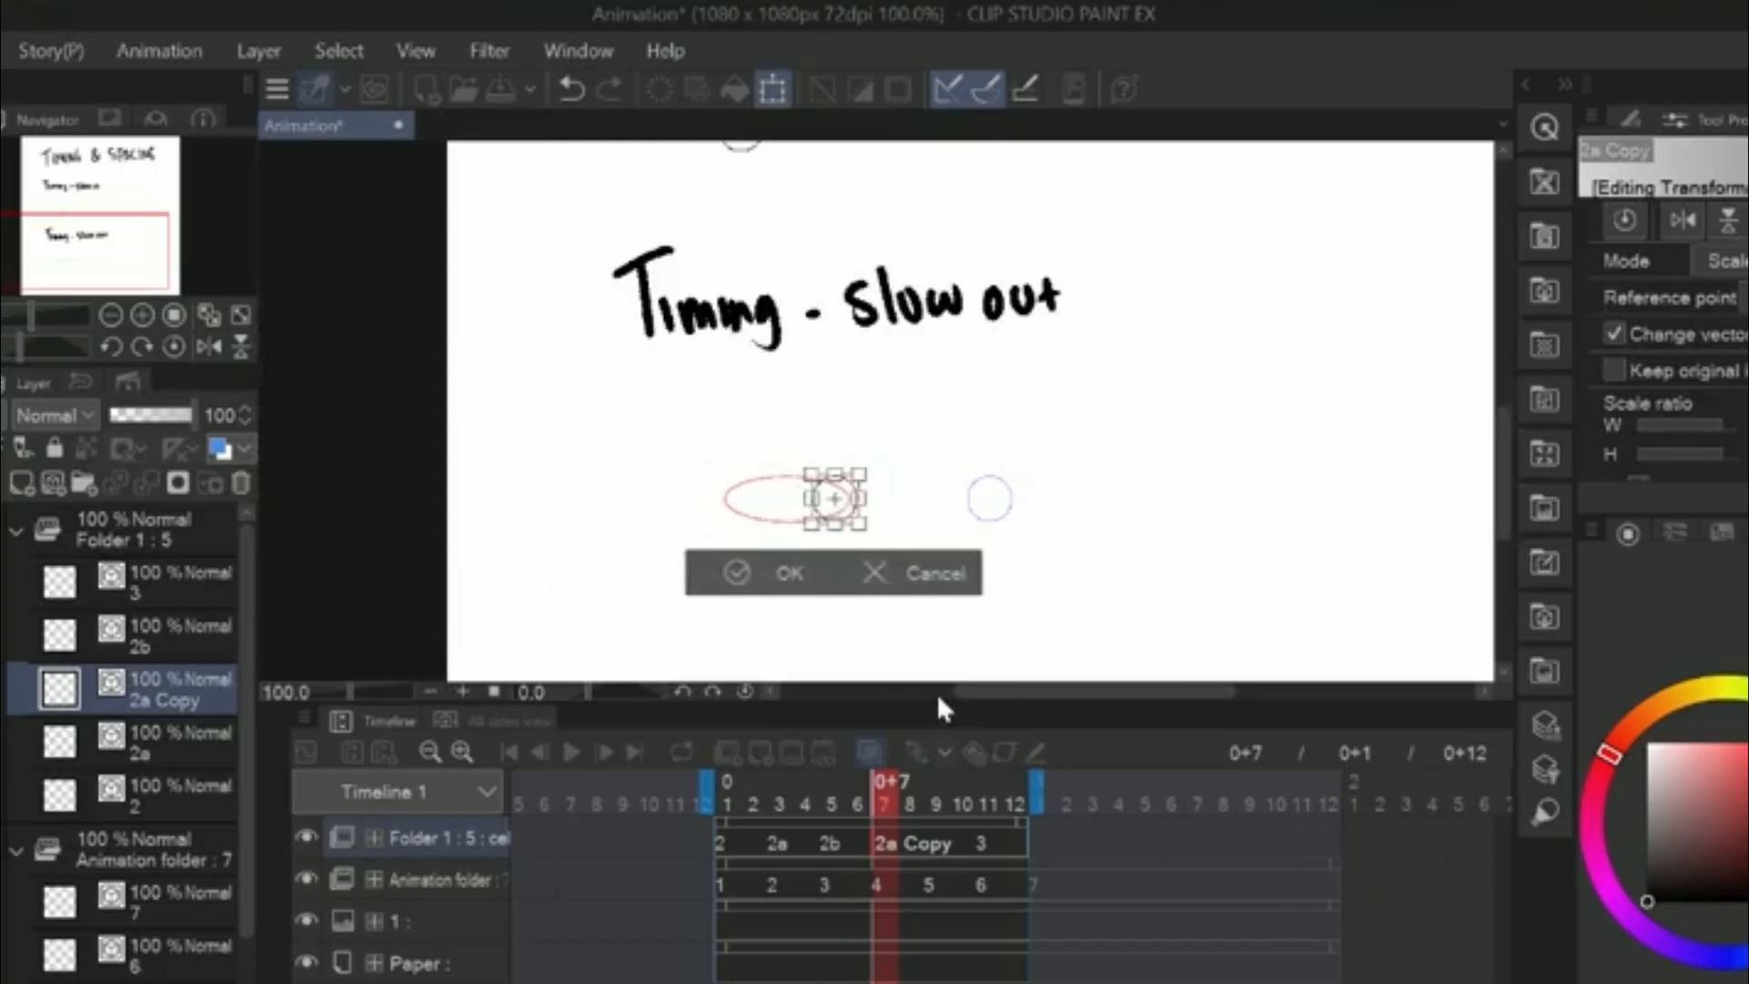
key(Right)
key(Right)
key(Right)
key(Right)
key(Right)
key(Right)
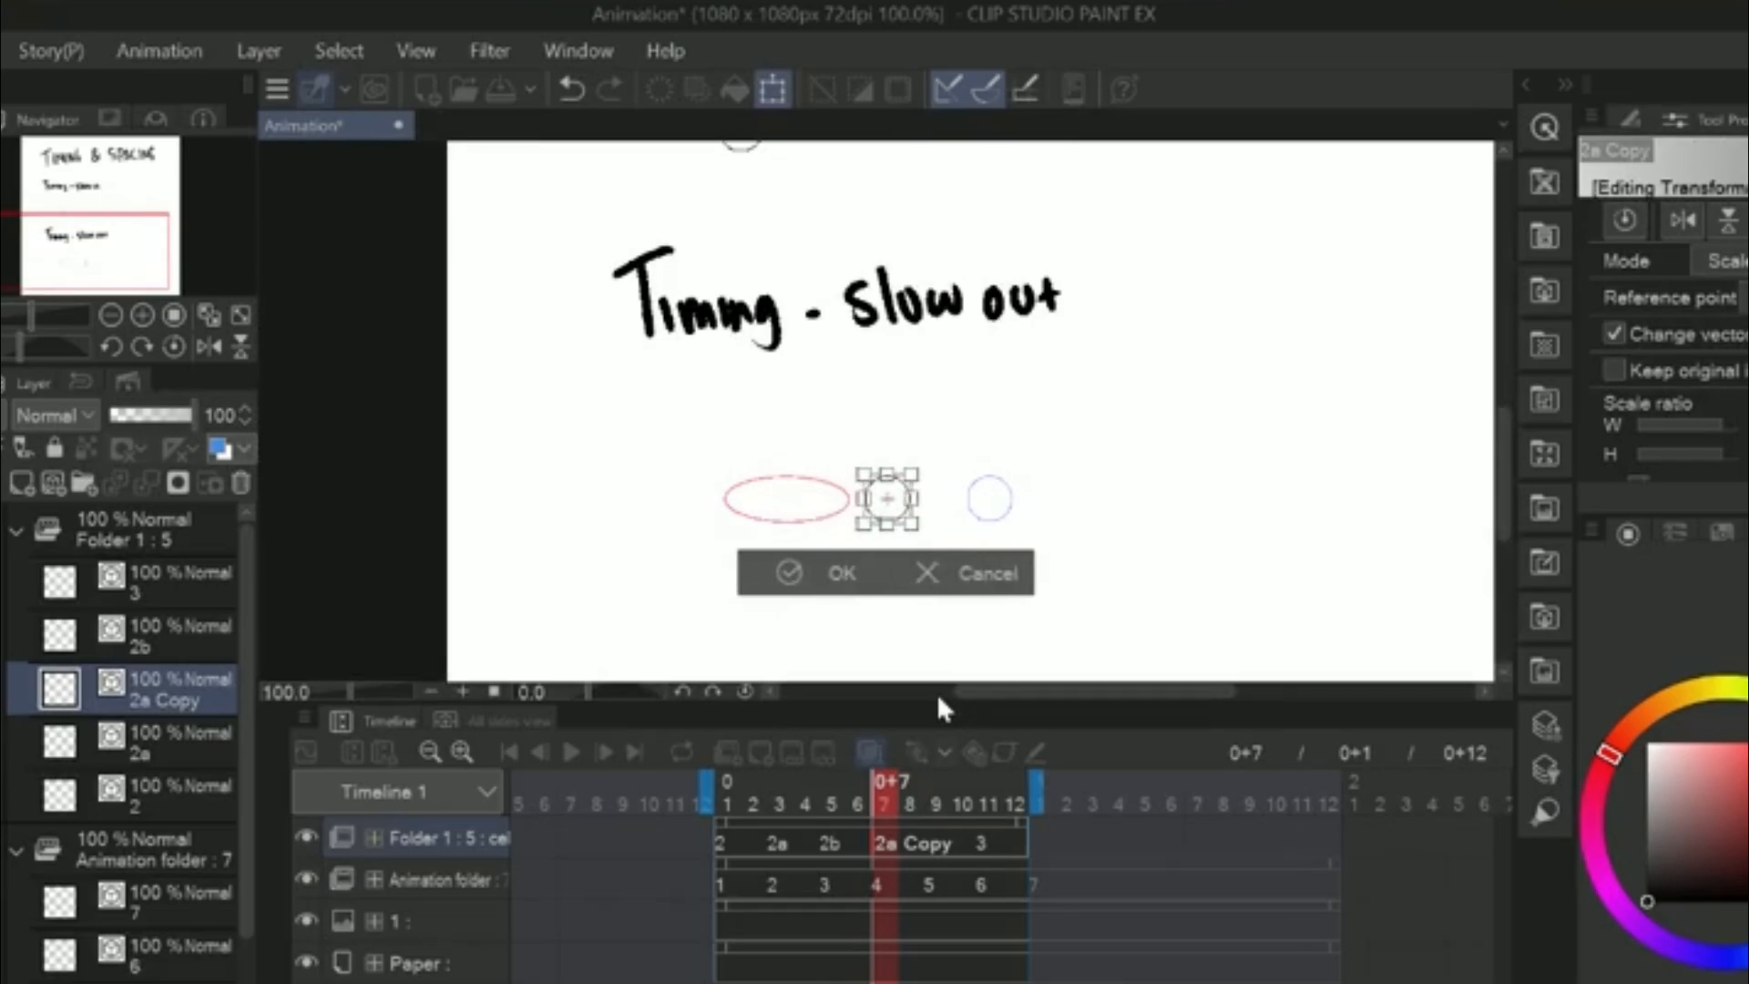
key(Right)
key(Right)
key(Right)
key(Right)
key(Right)
key(Right)
key(Right)
key(Right)
key(Right)
key(Right)
key(Right)
key(Right)
key(Right)
key(Right)
key(Right)
key(Right)
key(Right)
key(Right)
key(Right)
key(Right)
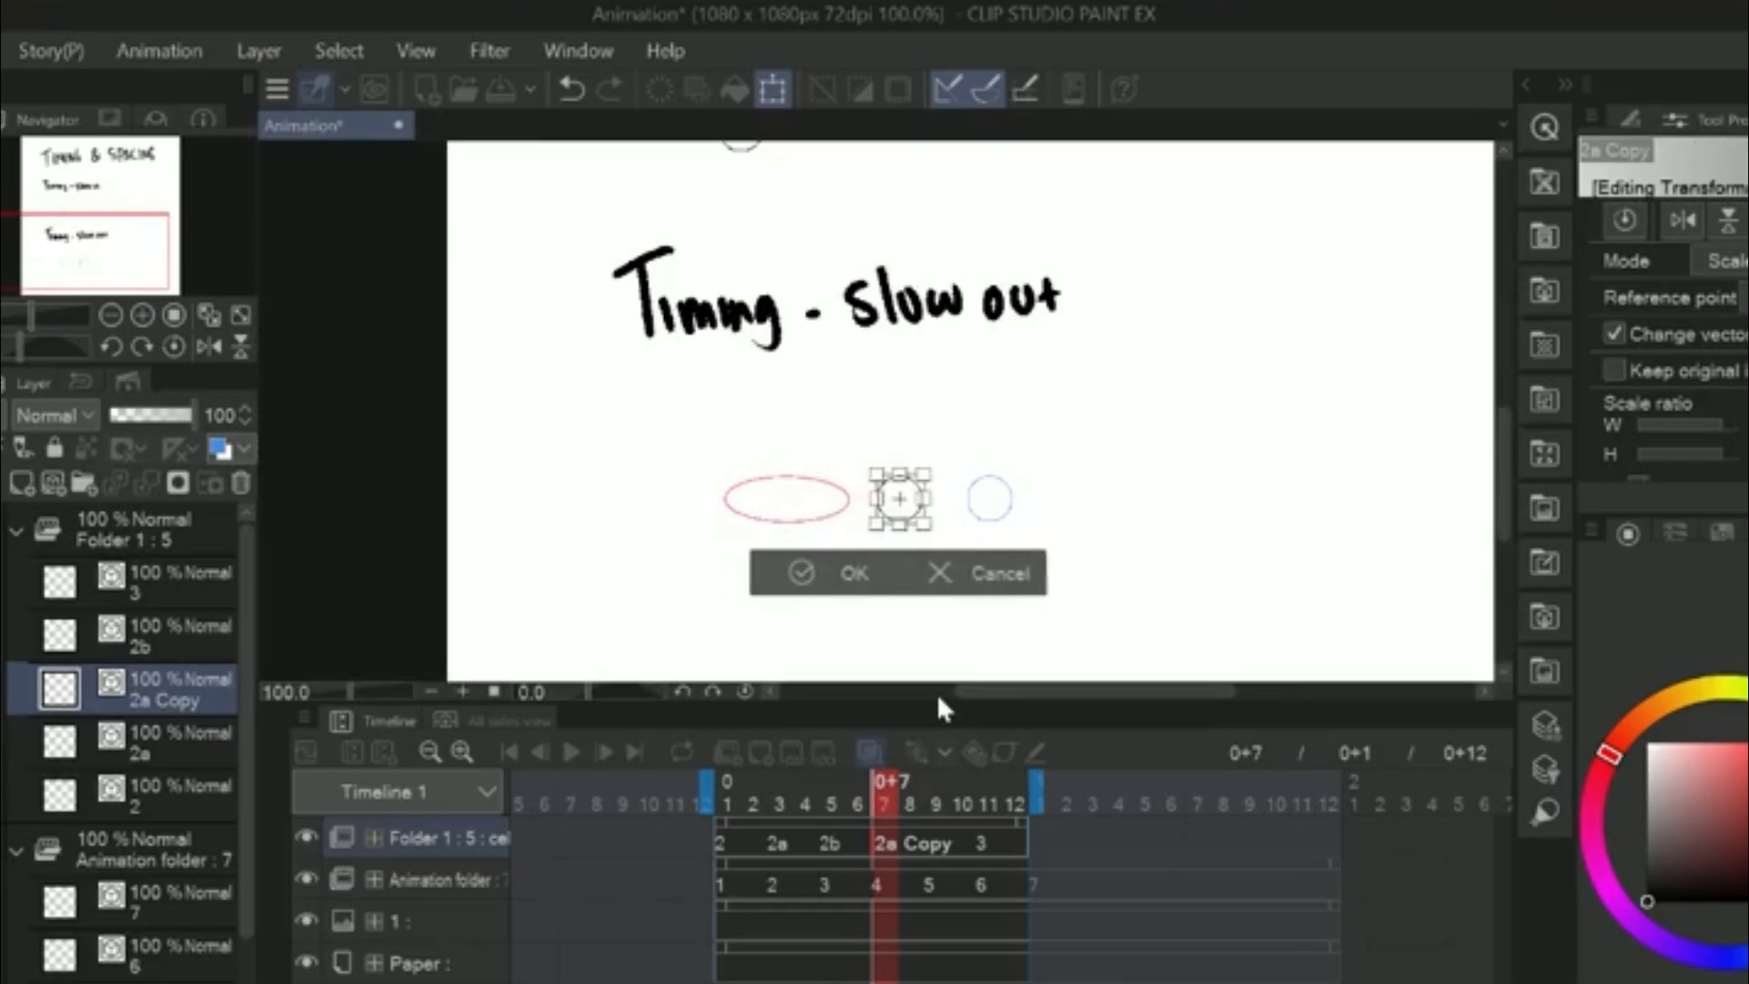
key(Right)
key(Right)
key(Right)
key(Right)
key(Right)
key(Right)
key(Right)
key(Right)
key(Right)
key(Right)
key(Right)
key(Right)
key(Right)
key(Right)
key(Right)
key(Right)
key(Right)
key(Right)
key(Right)
key(Right)
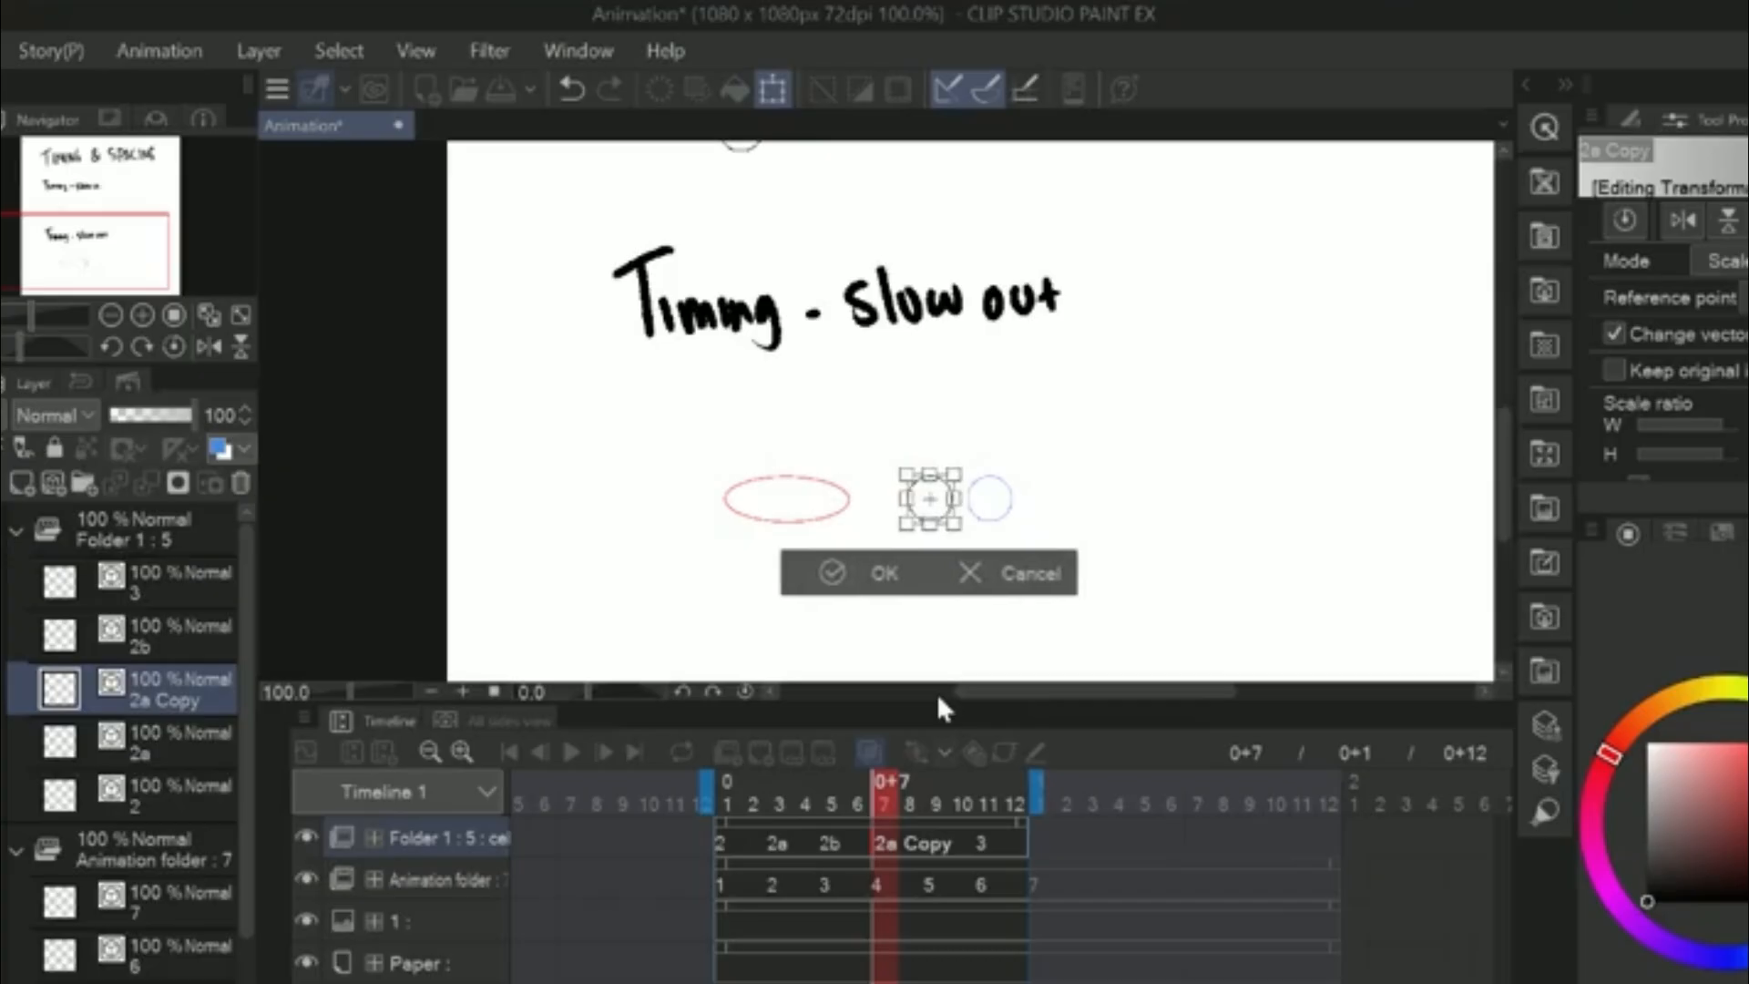
key(Left)
key(Left)
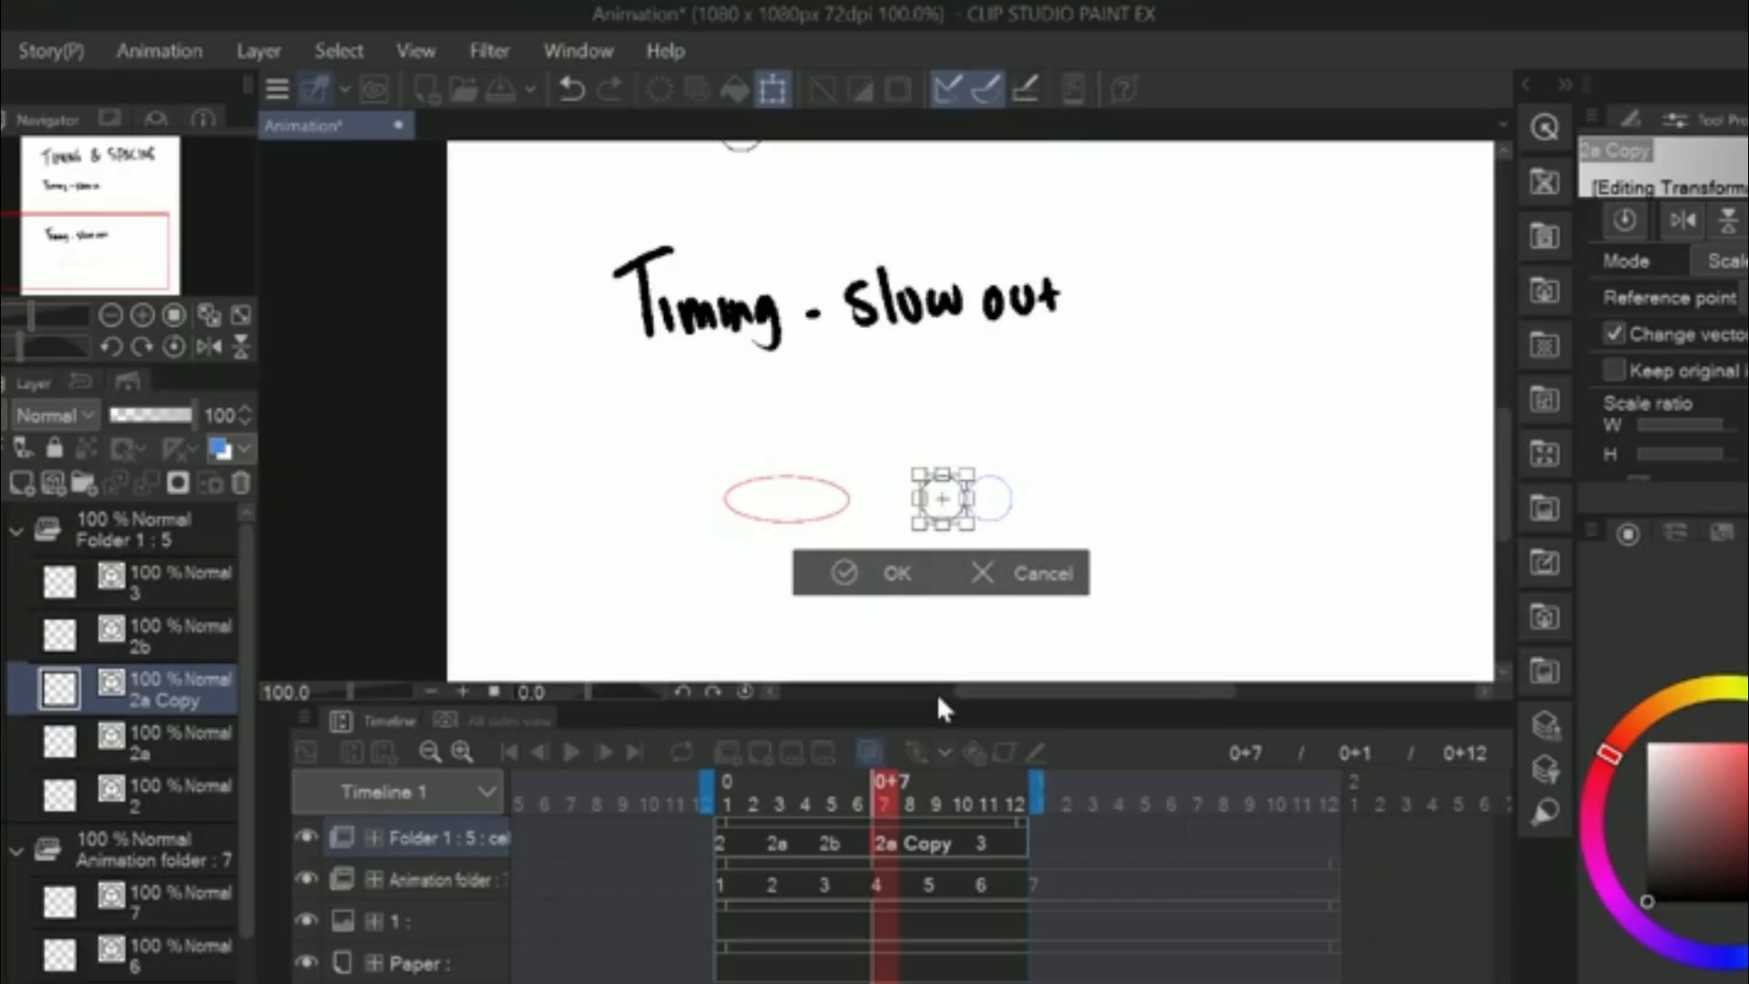
click(891, 574)
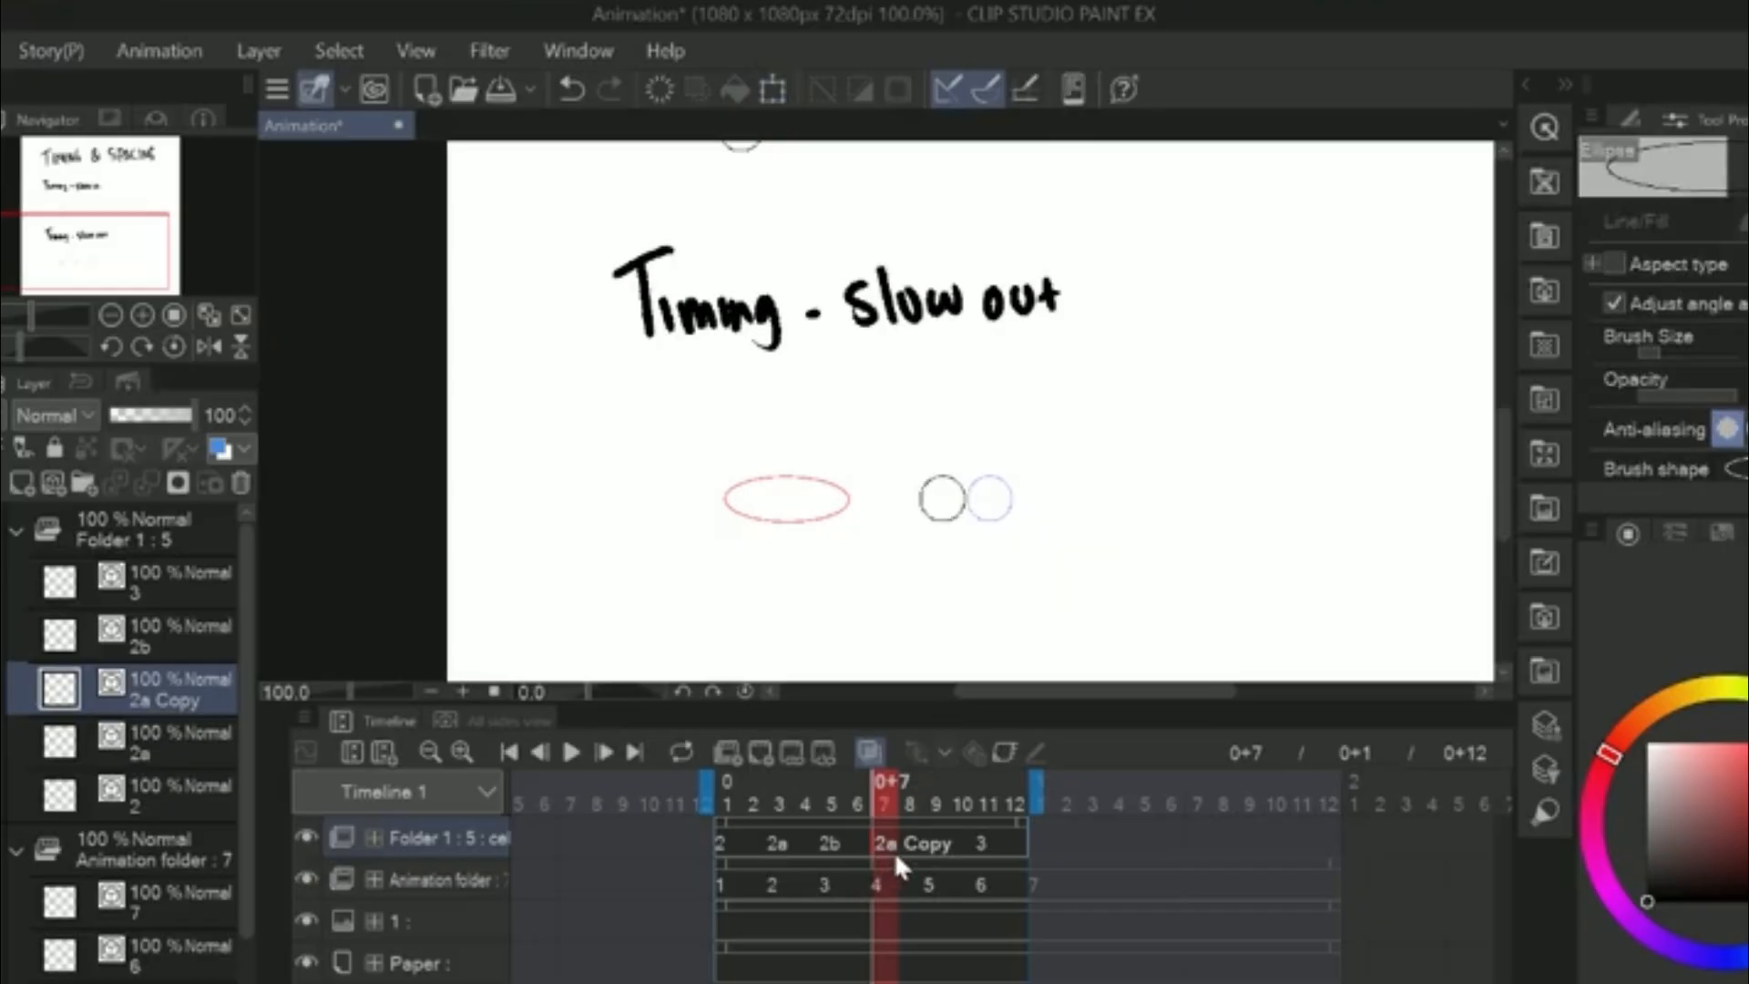
Duplicate the frame 7 circle cel onto frame 9 and move it horizontally right until it mostly overlaps the final circle.
key(ctrl+shift+n)
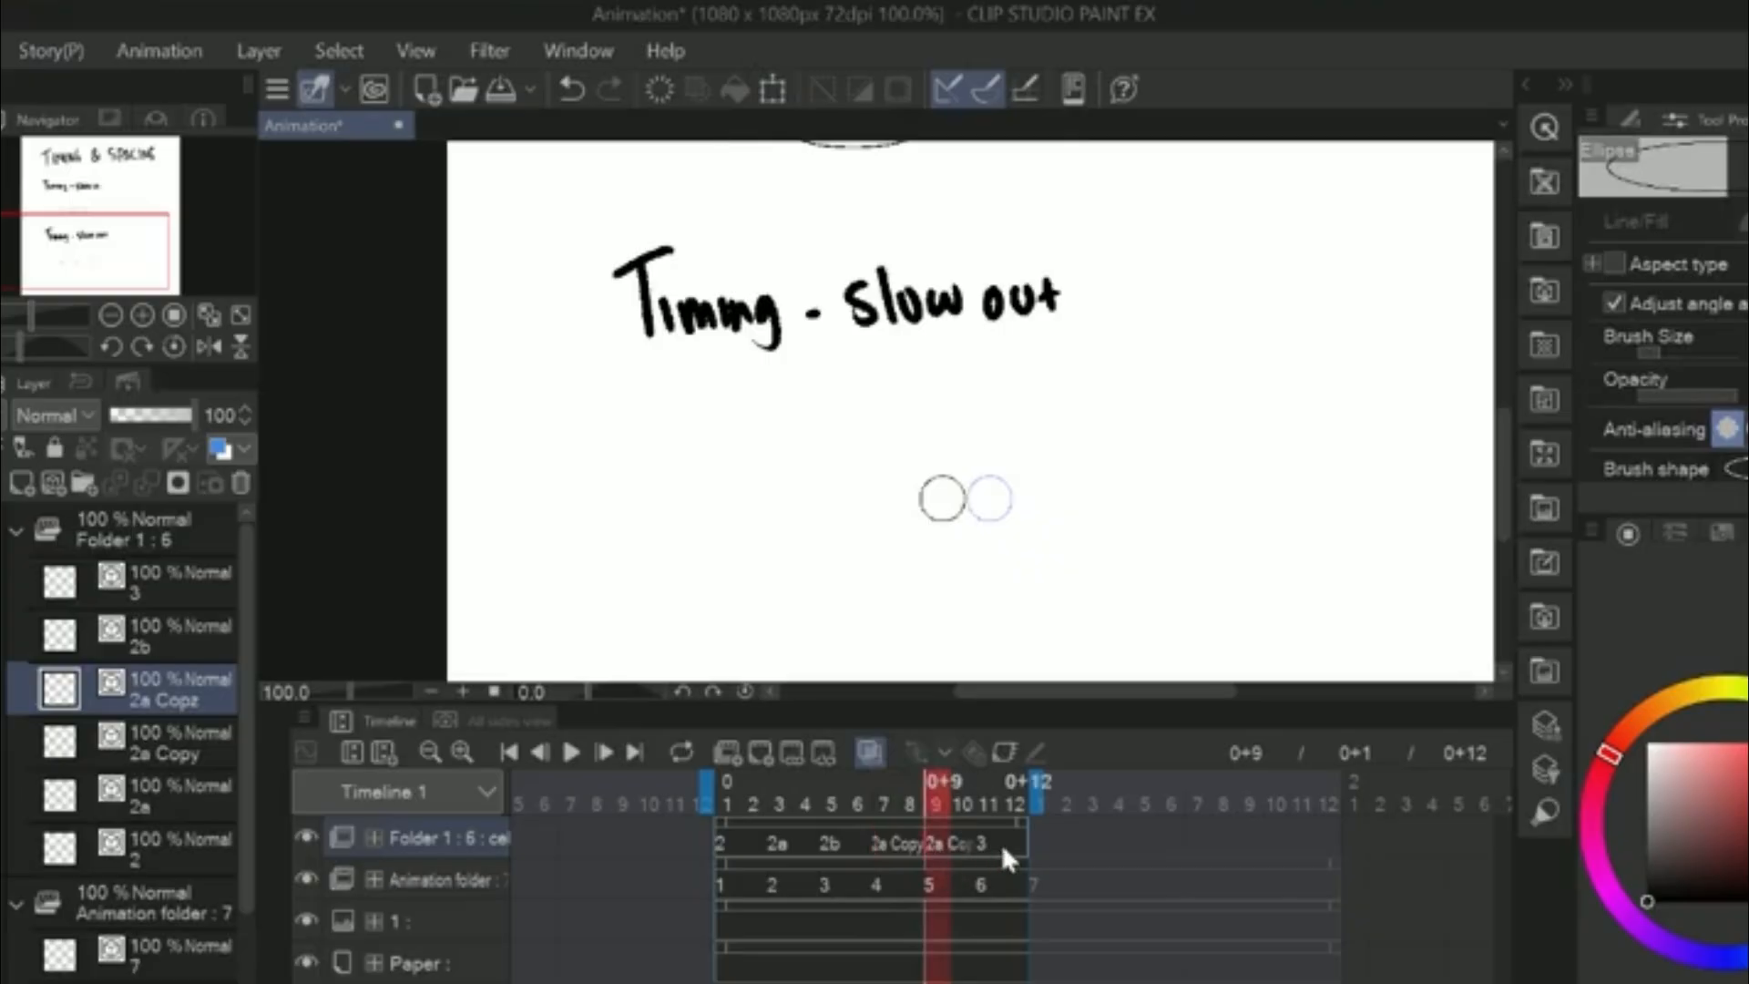
key(ctrl+t)
key(ctrl+plus)
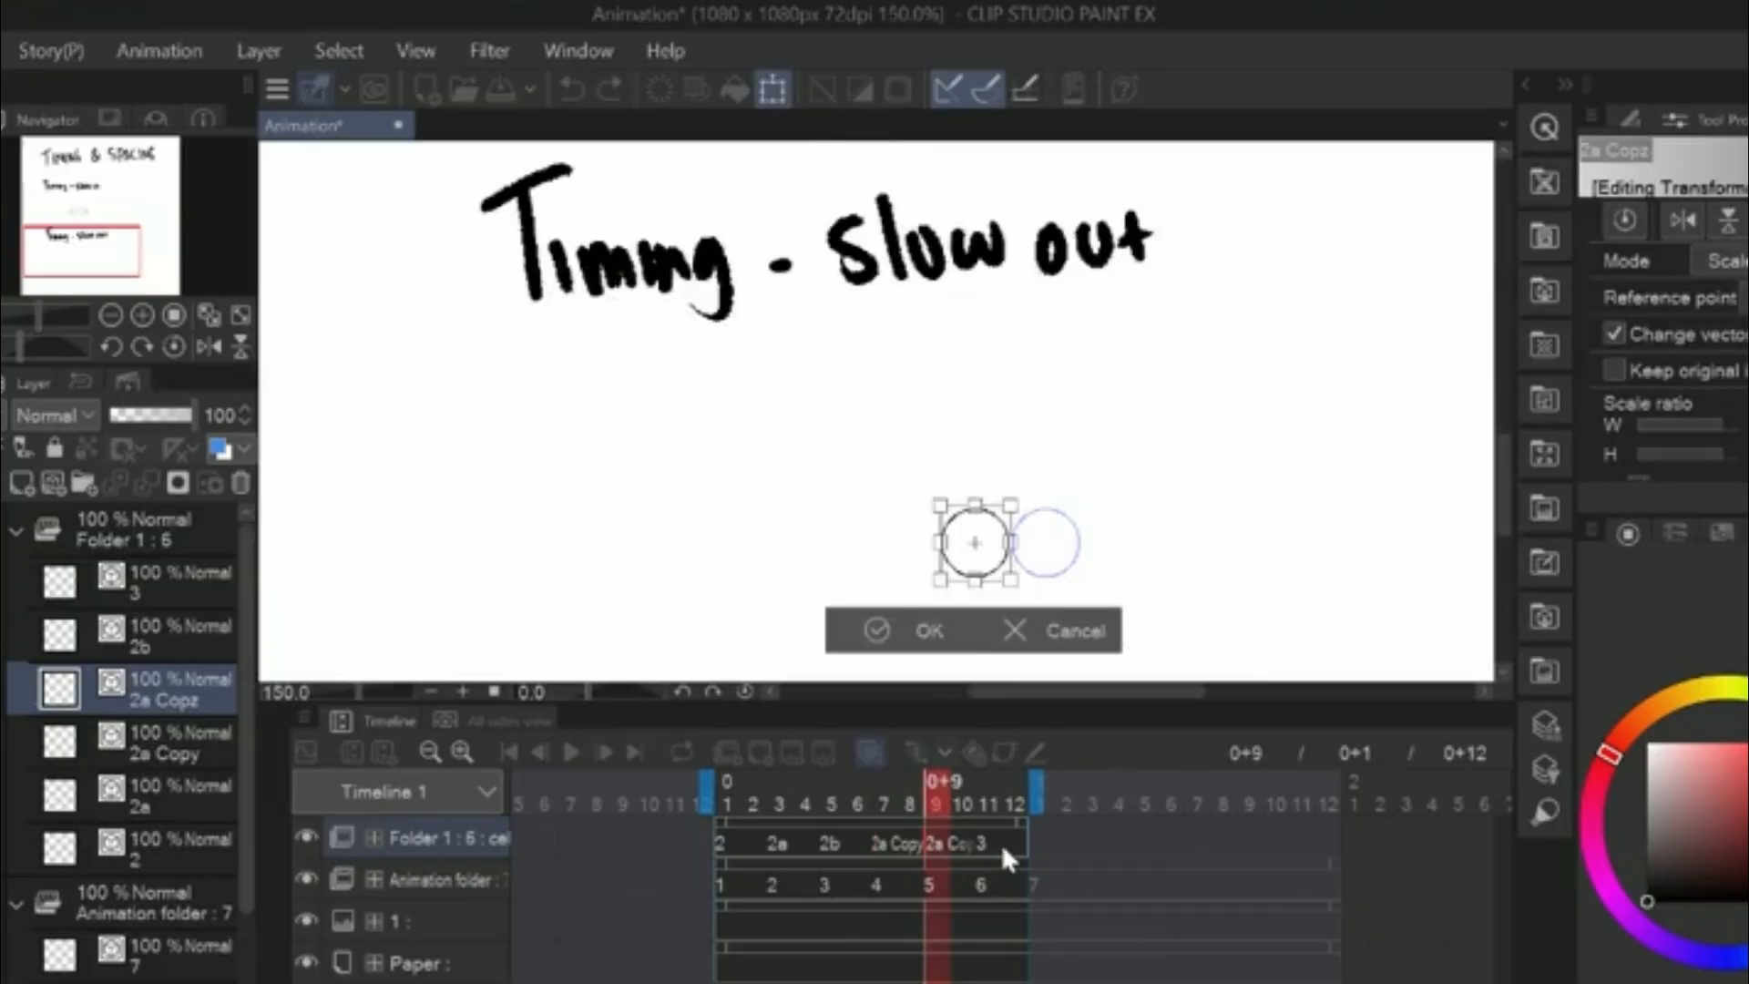
key(Right)
key(Right)
key(Right)
key(Right)
key(Right)
key(Right)
key(Right)
key(Right)
key(Right)
key(Right)
key(Right)
key(Right)
key(Right)
key(Right)
key(Right)
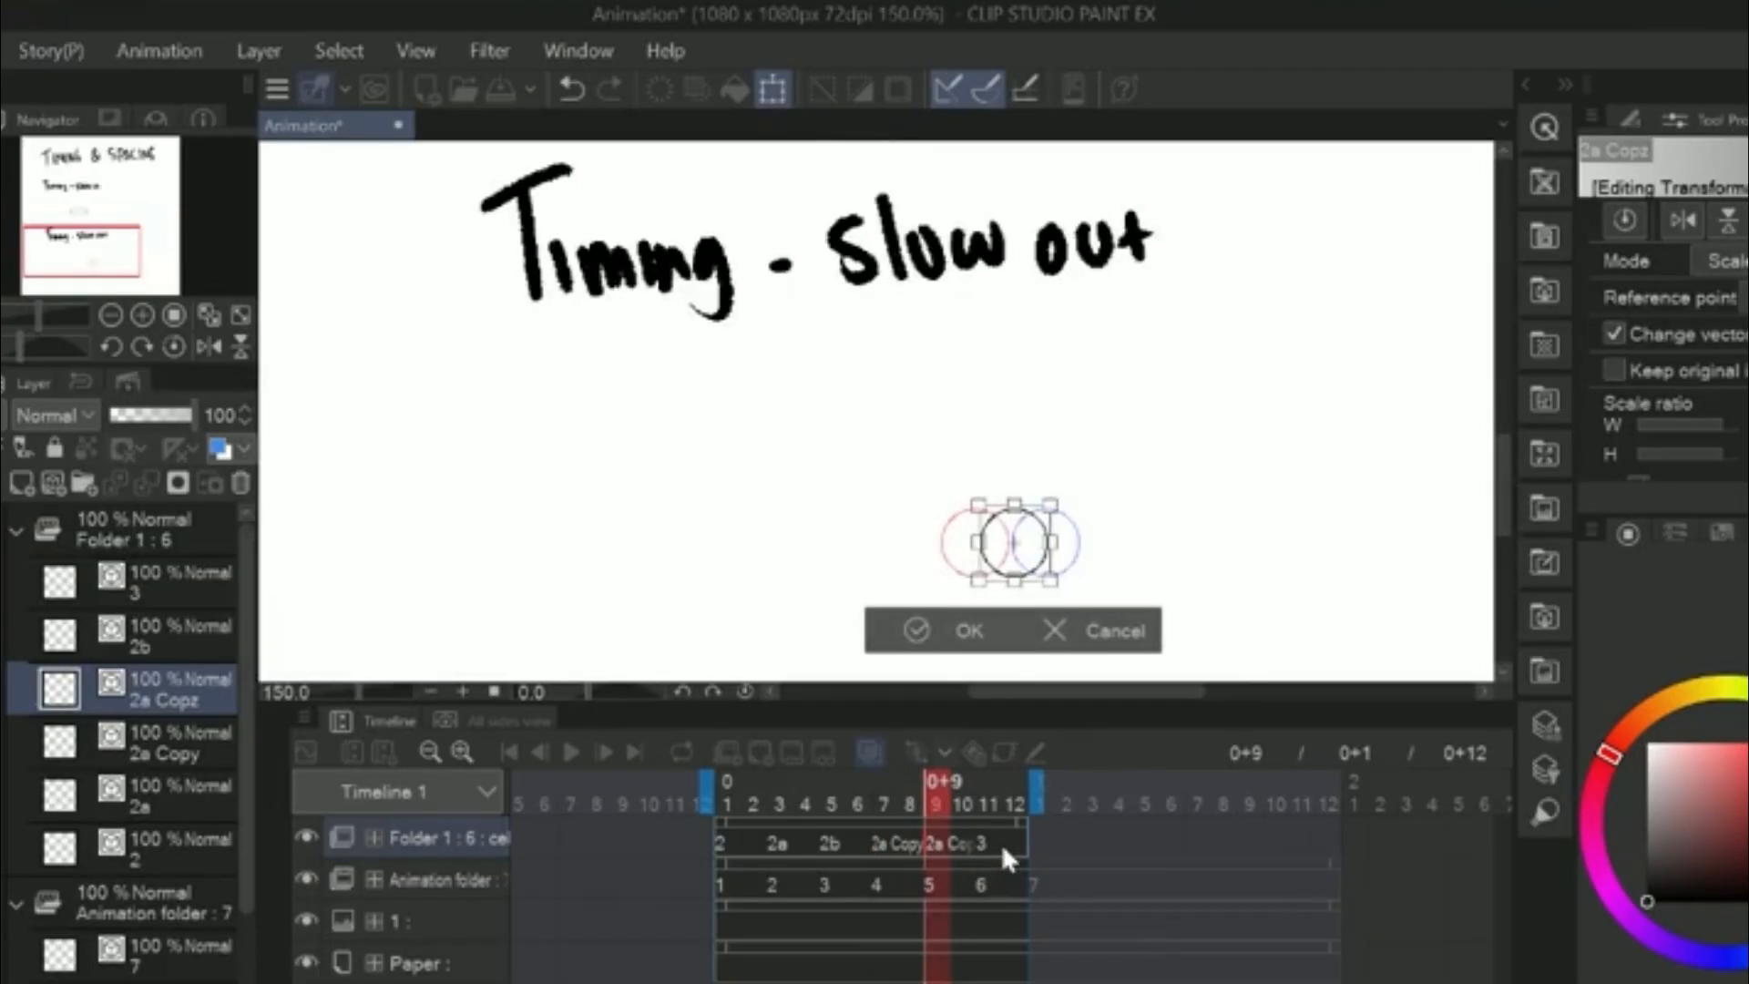
key(Right)
key(Right)
key(Right)
key(Right)
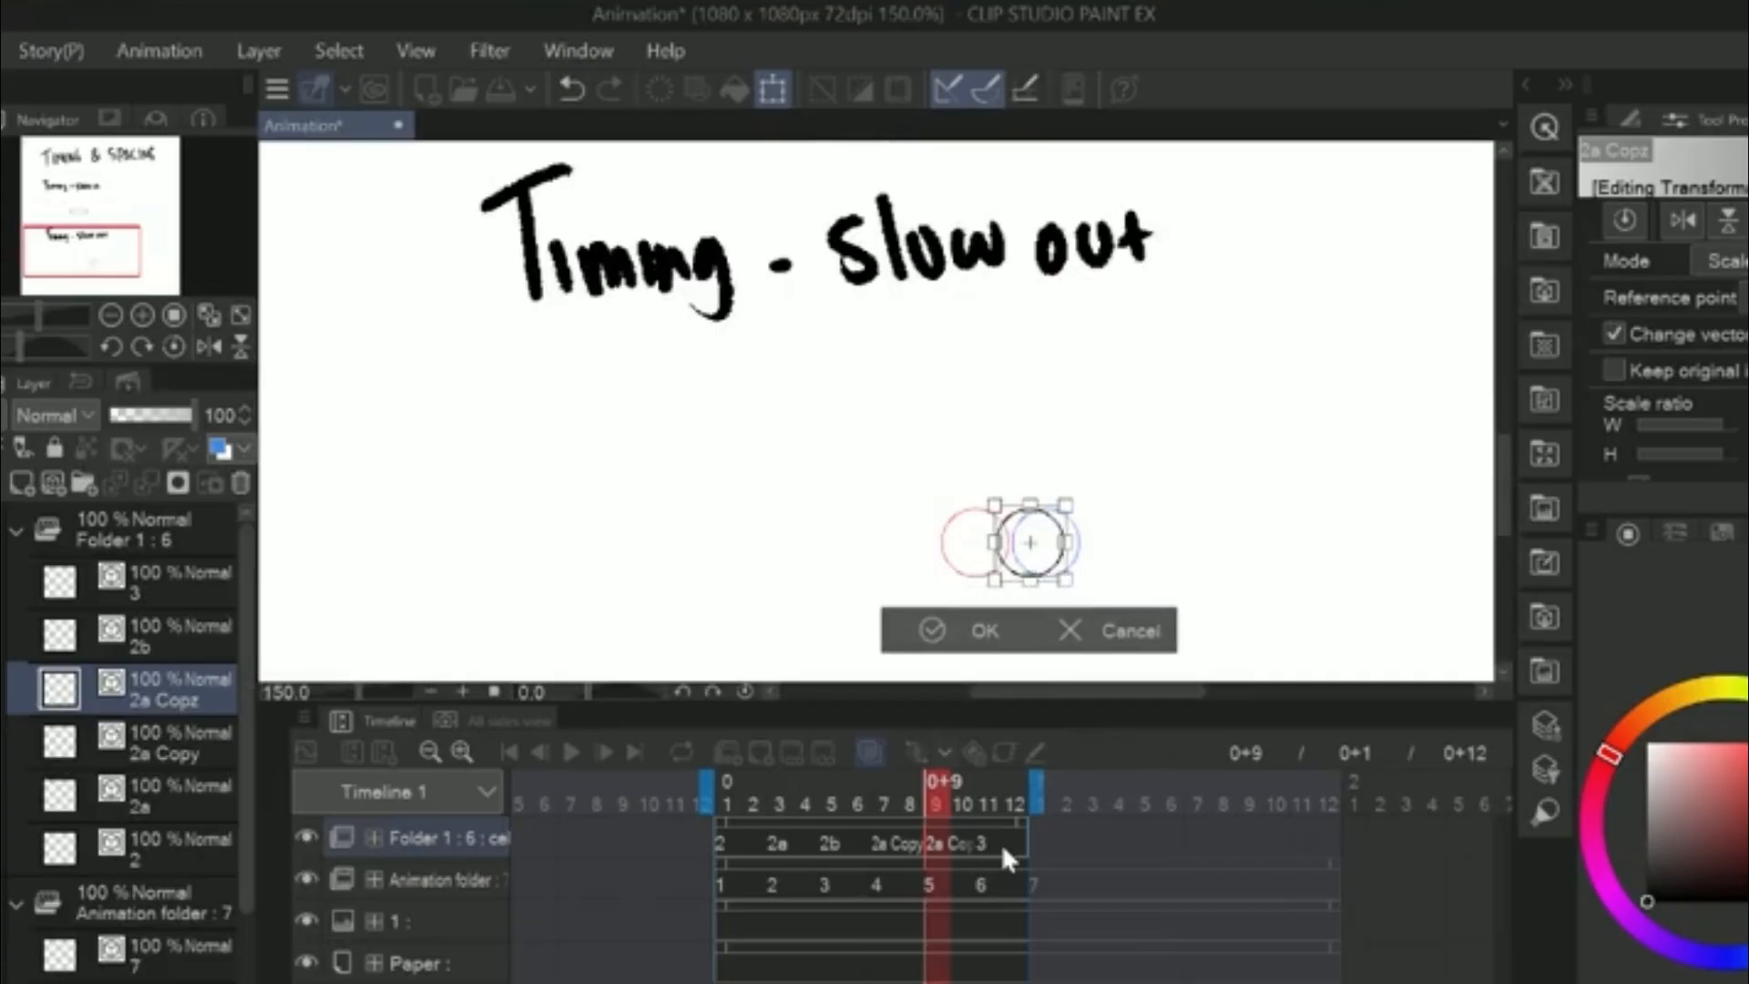
click(973, 630)
Turn off onion skin and play the animation from the first frame.
key(ctrl+minus)
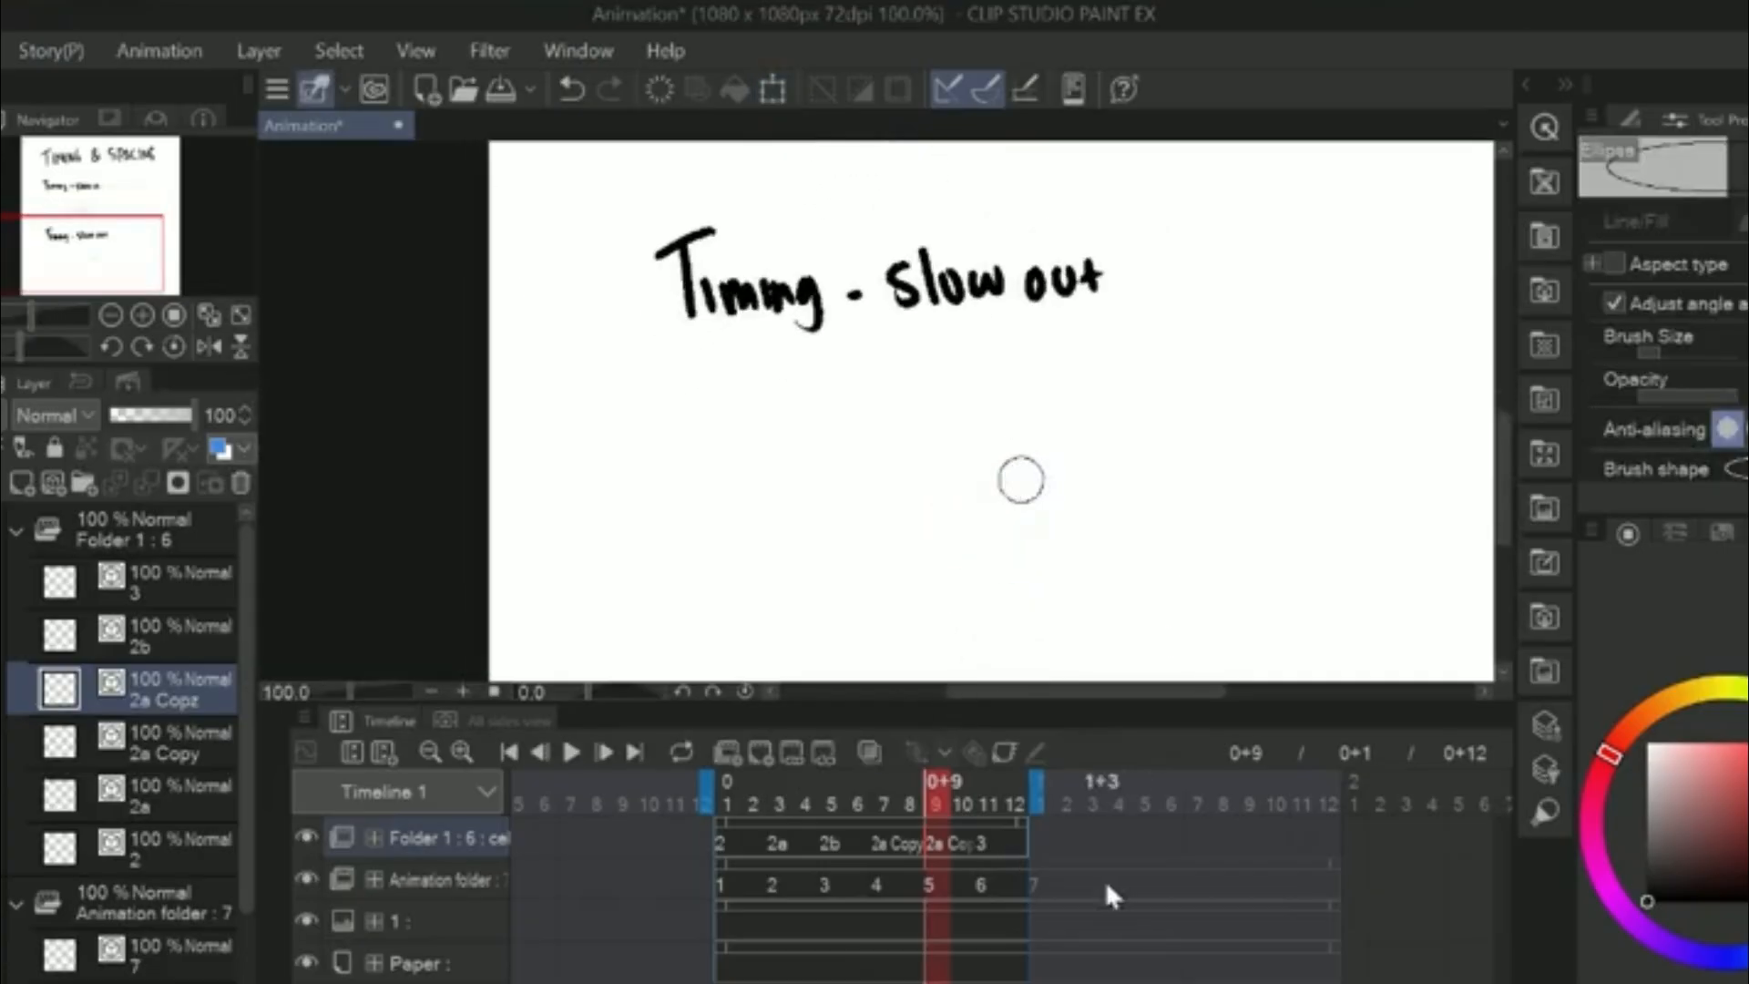
key(ctrl+minus)
click(509, 753)
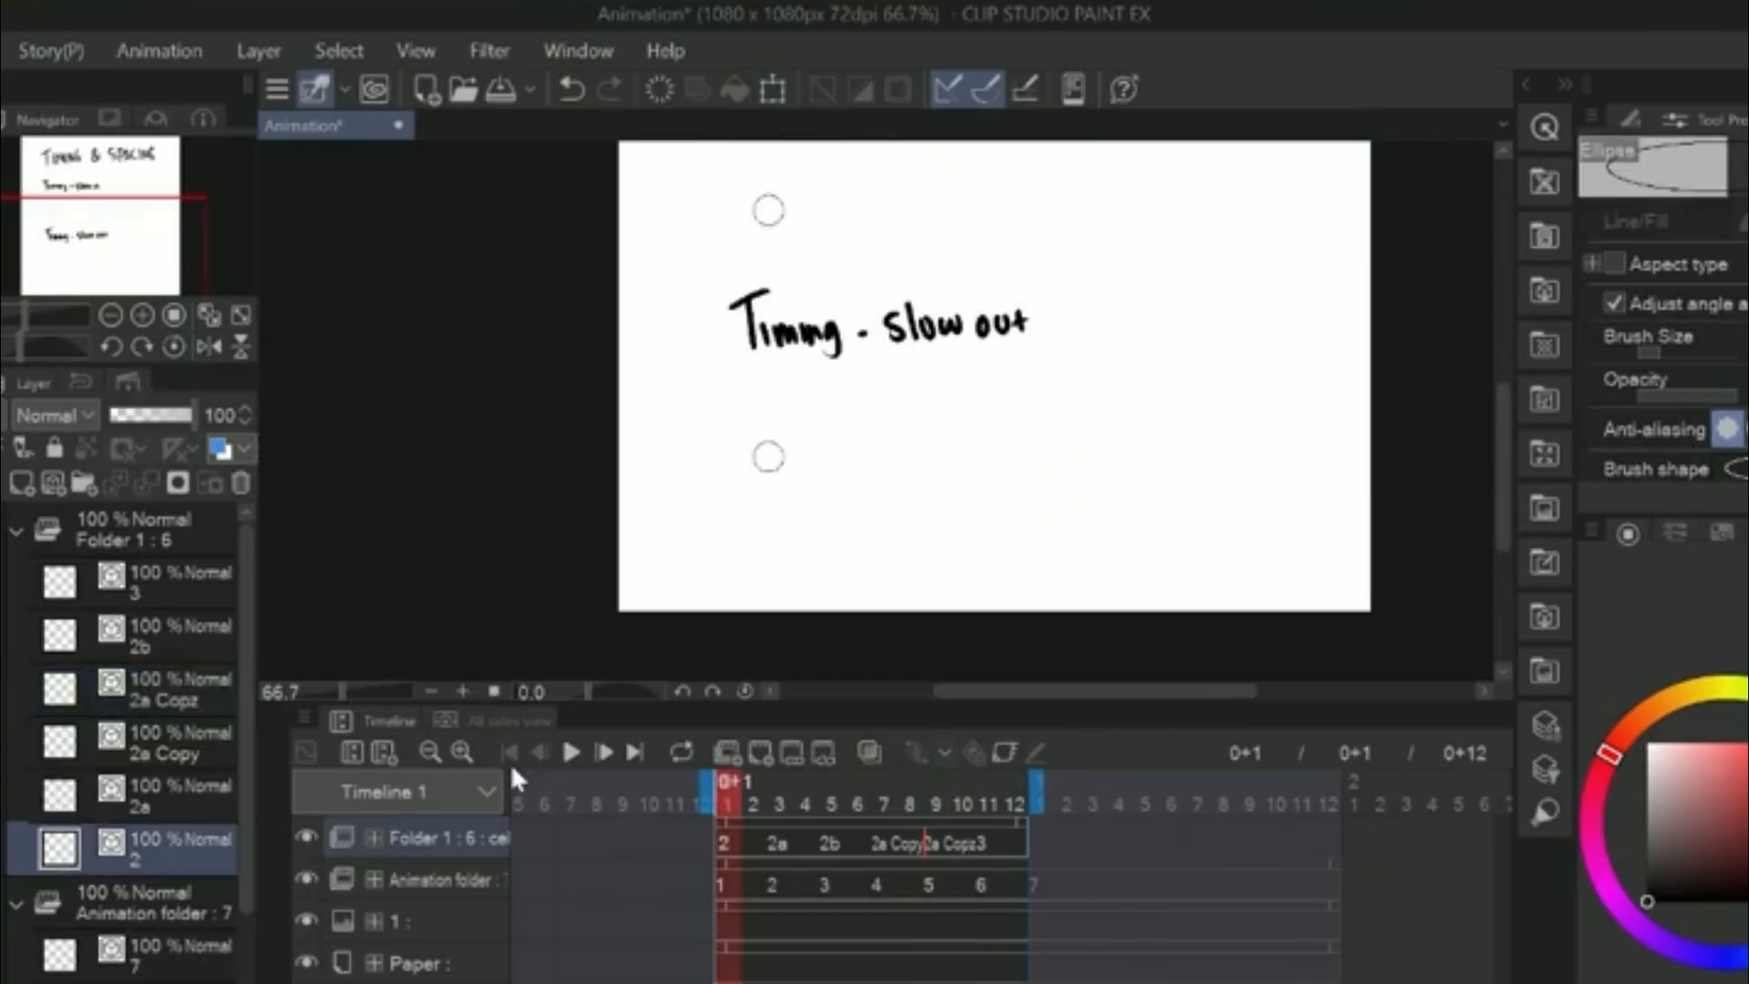
key(space)
key(space)
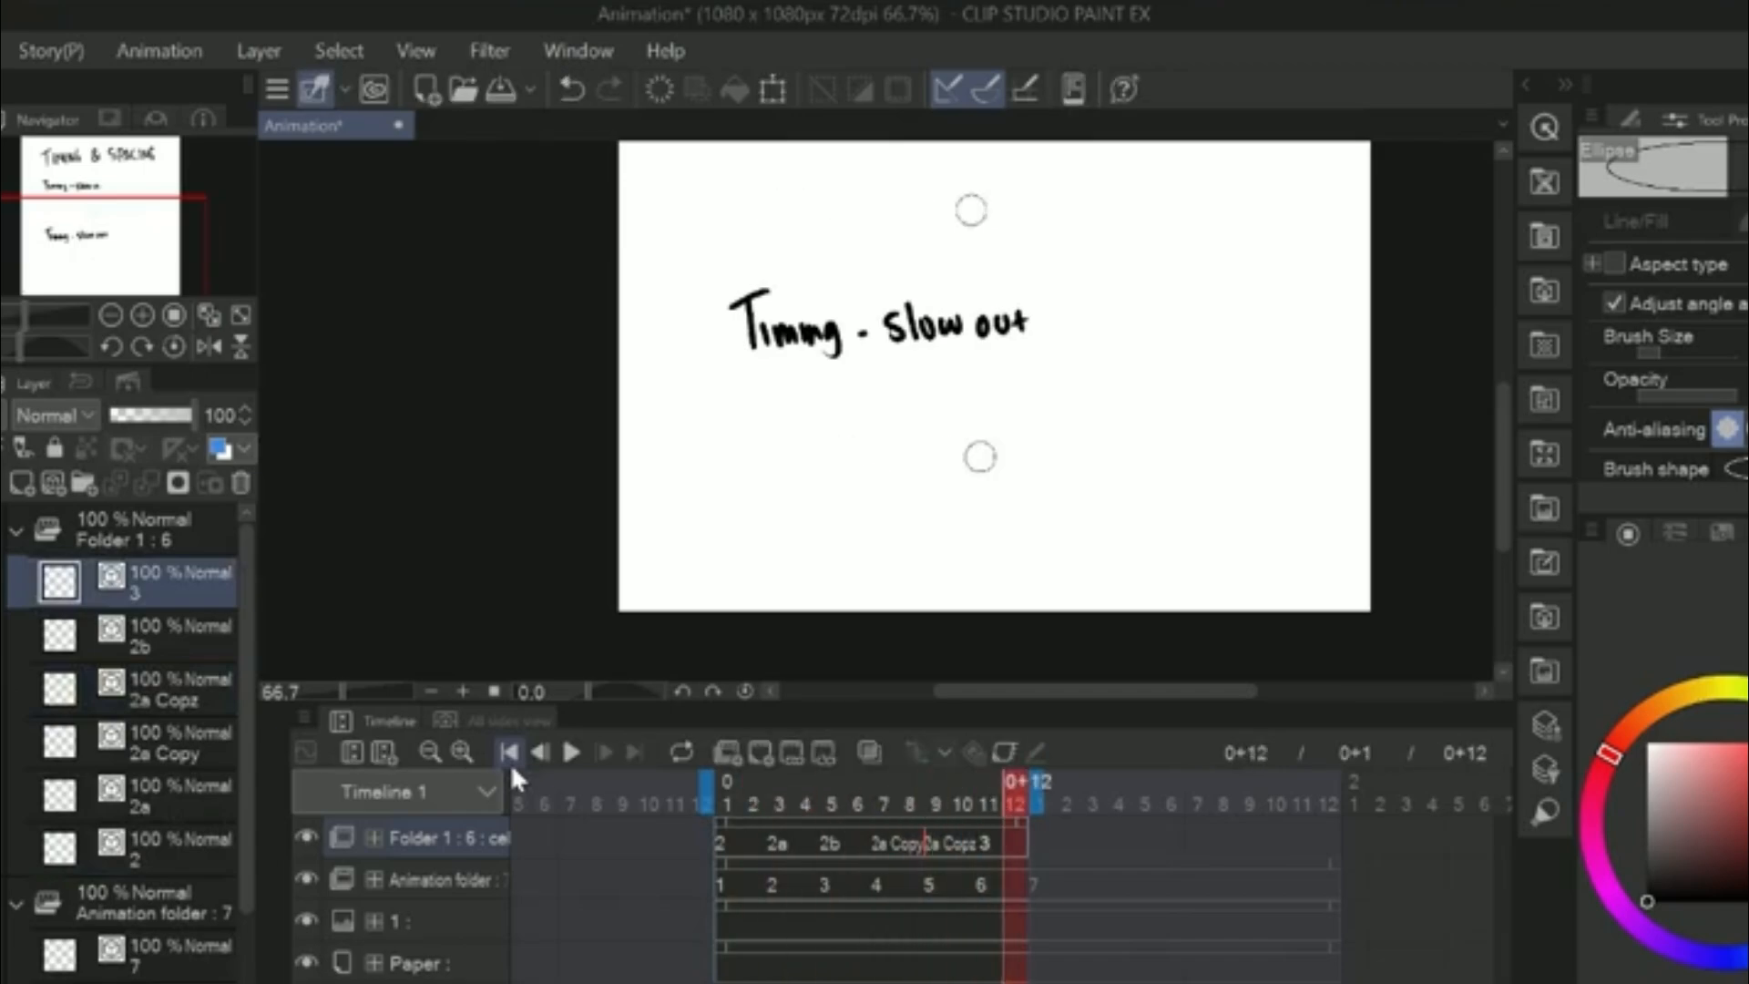
Play the slow-in and slow-out animations together on the canvas with the interface panels temporarily hidden.
mouse_move(978, 401)
mouse_down()
mouse_move(945, 468)
mouse_move(861, 488)
mouse_move(894, 523)
mouse_move(873, 627)
mouse_up()
key(Tab)
scroll(867, 449, up, 1)
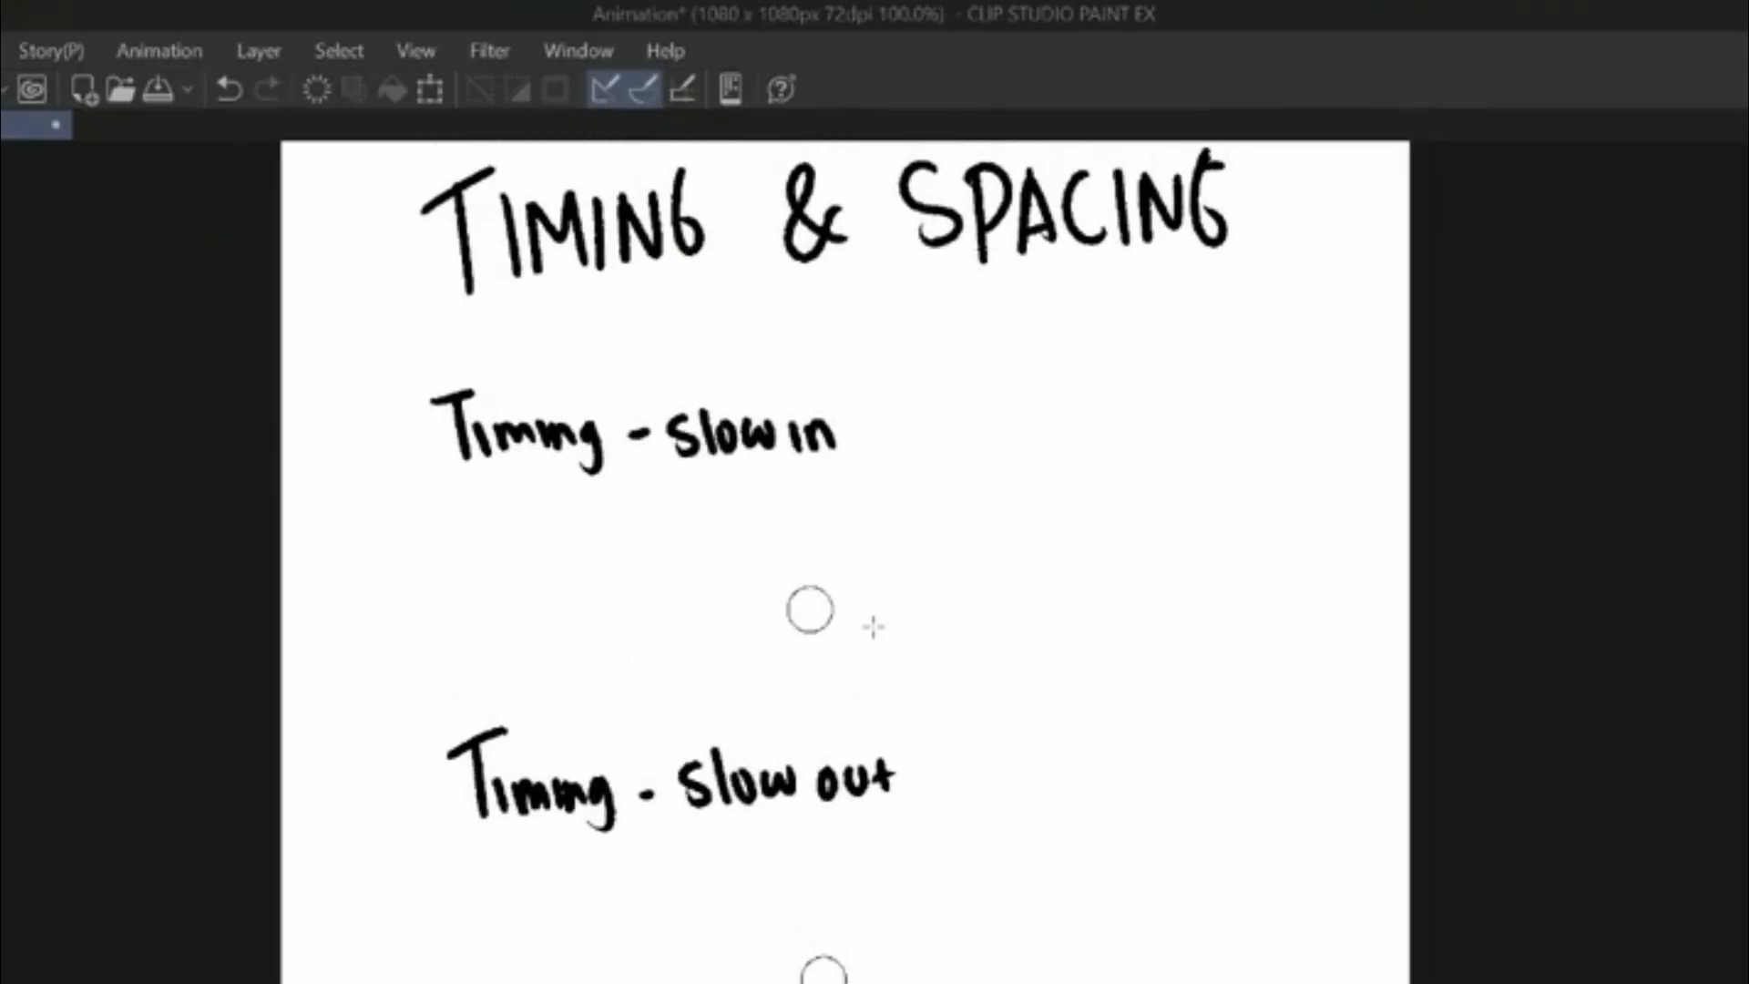
key(space)
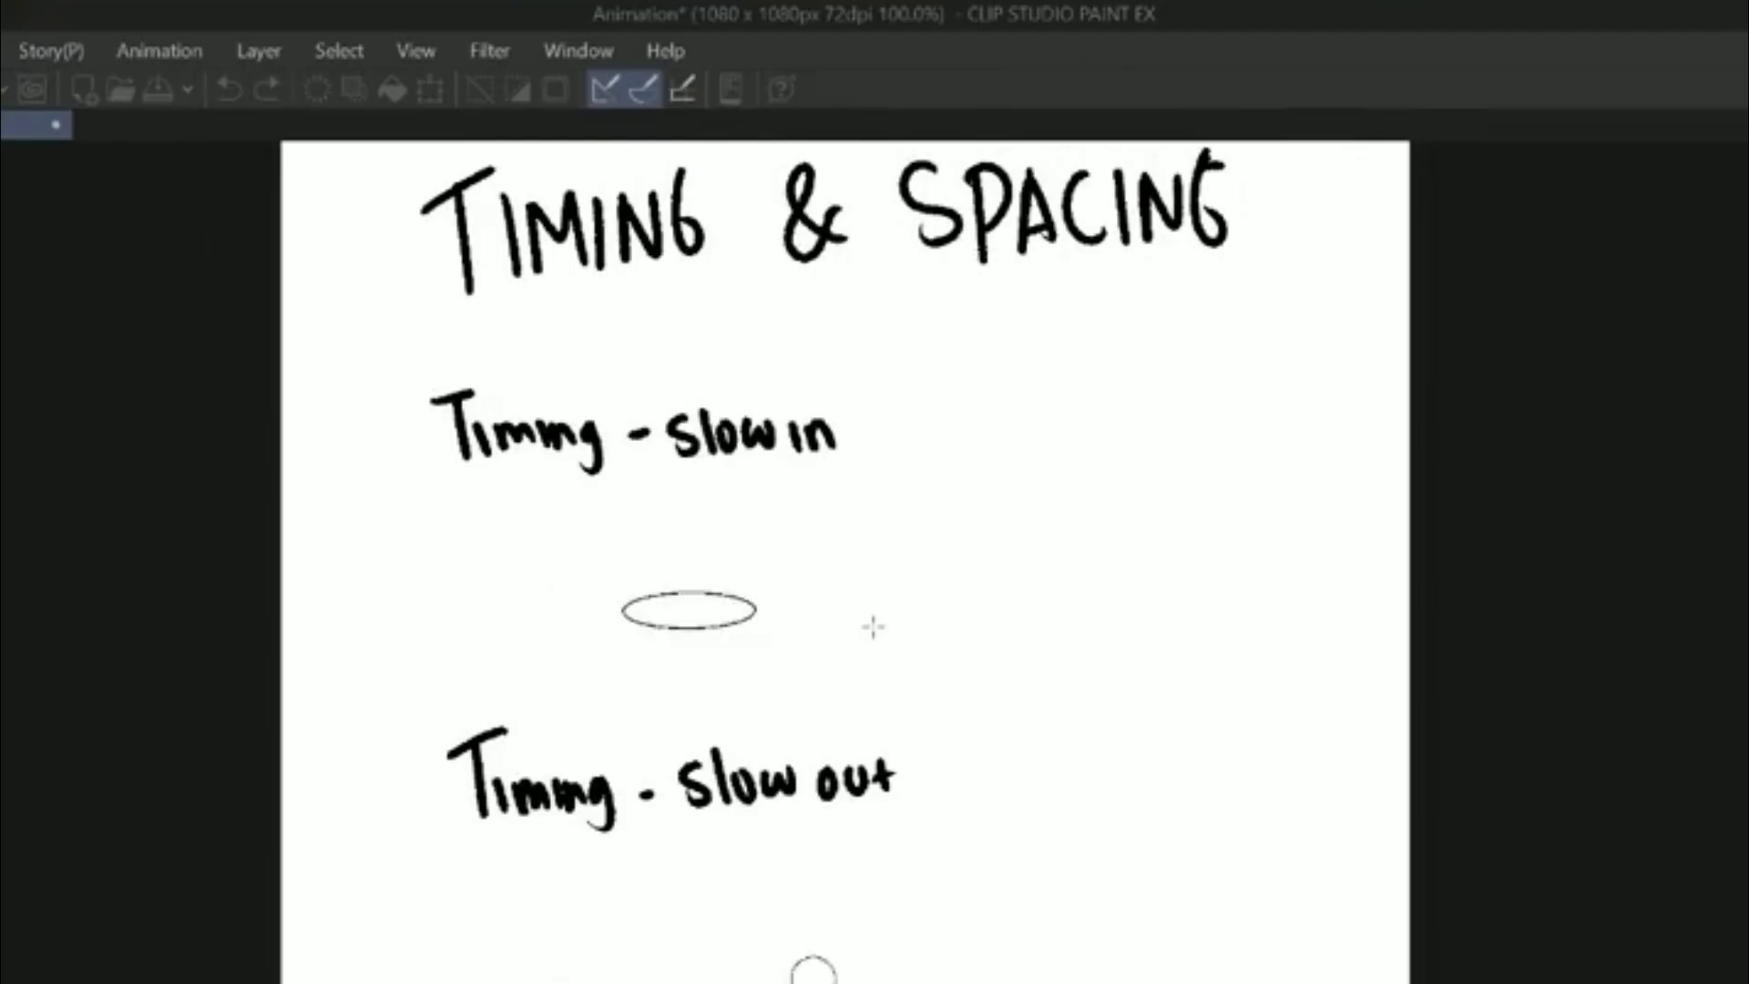
key(space)
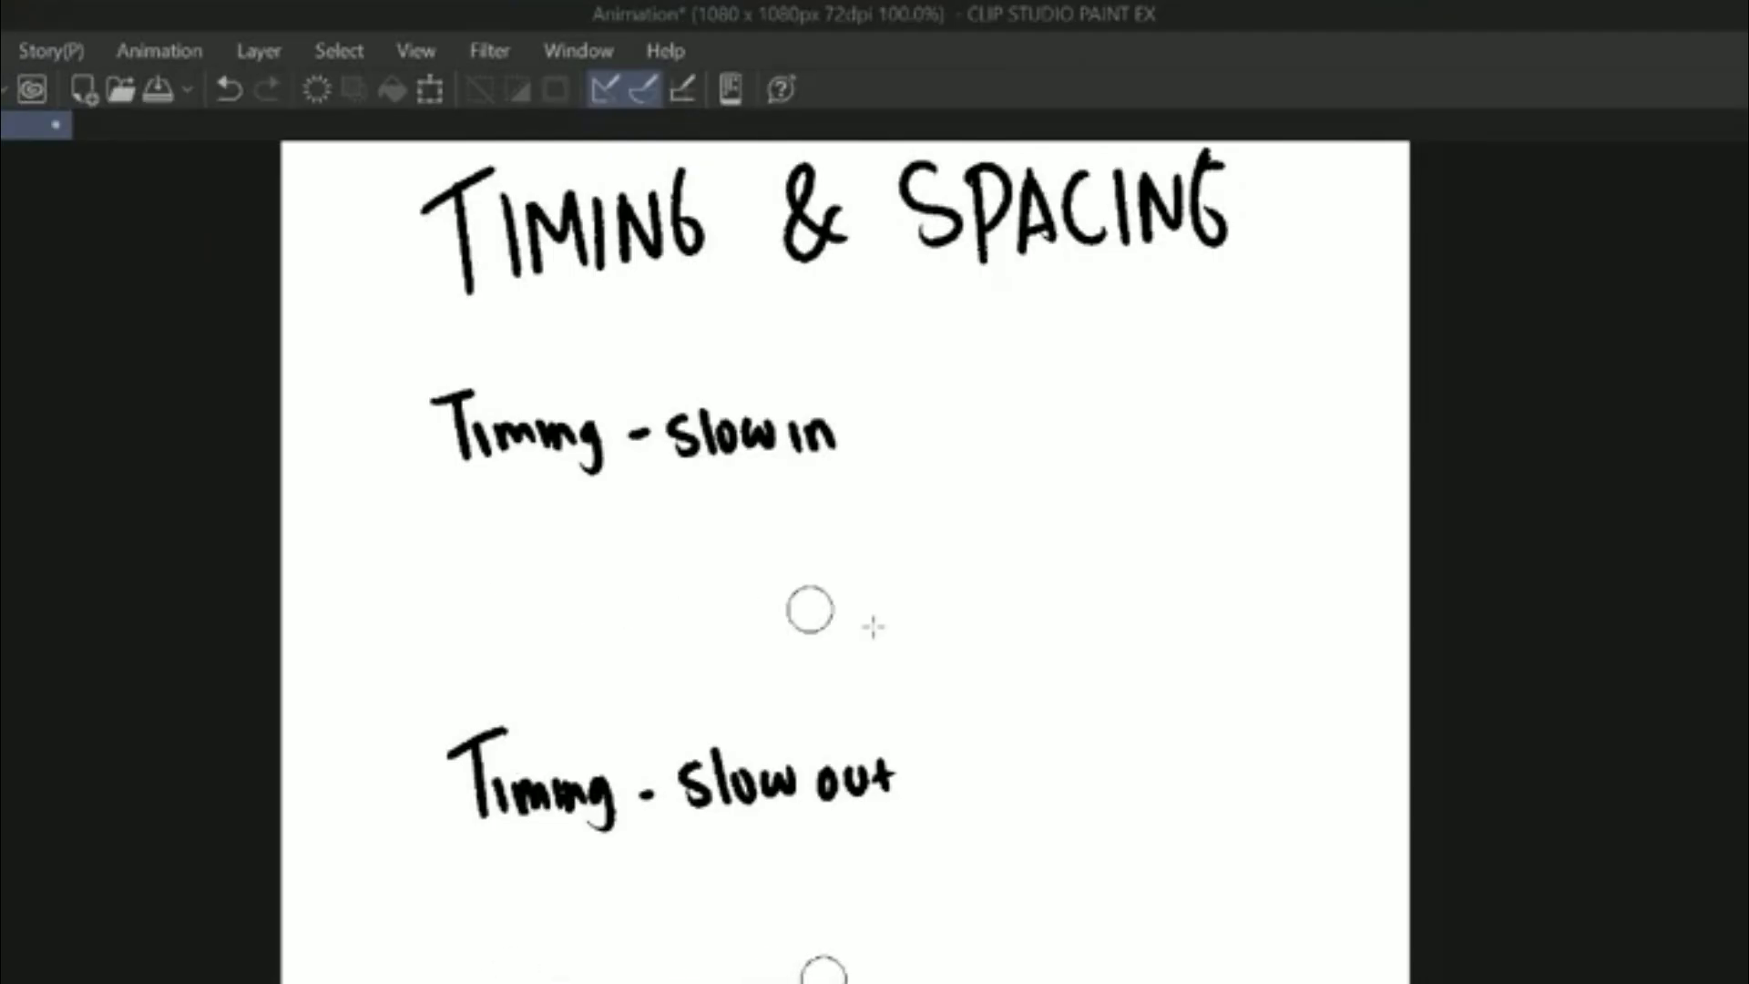
key(Tab)
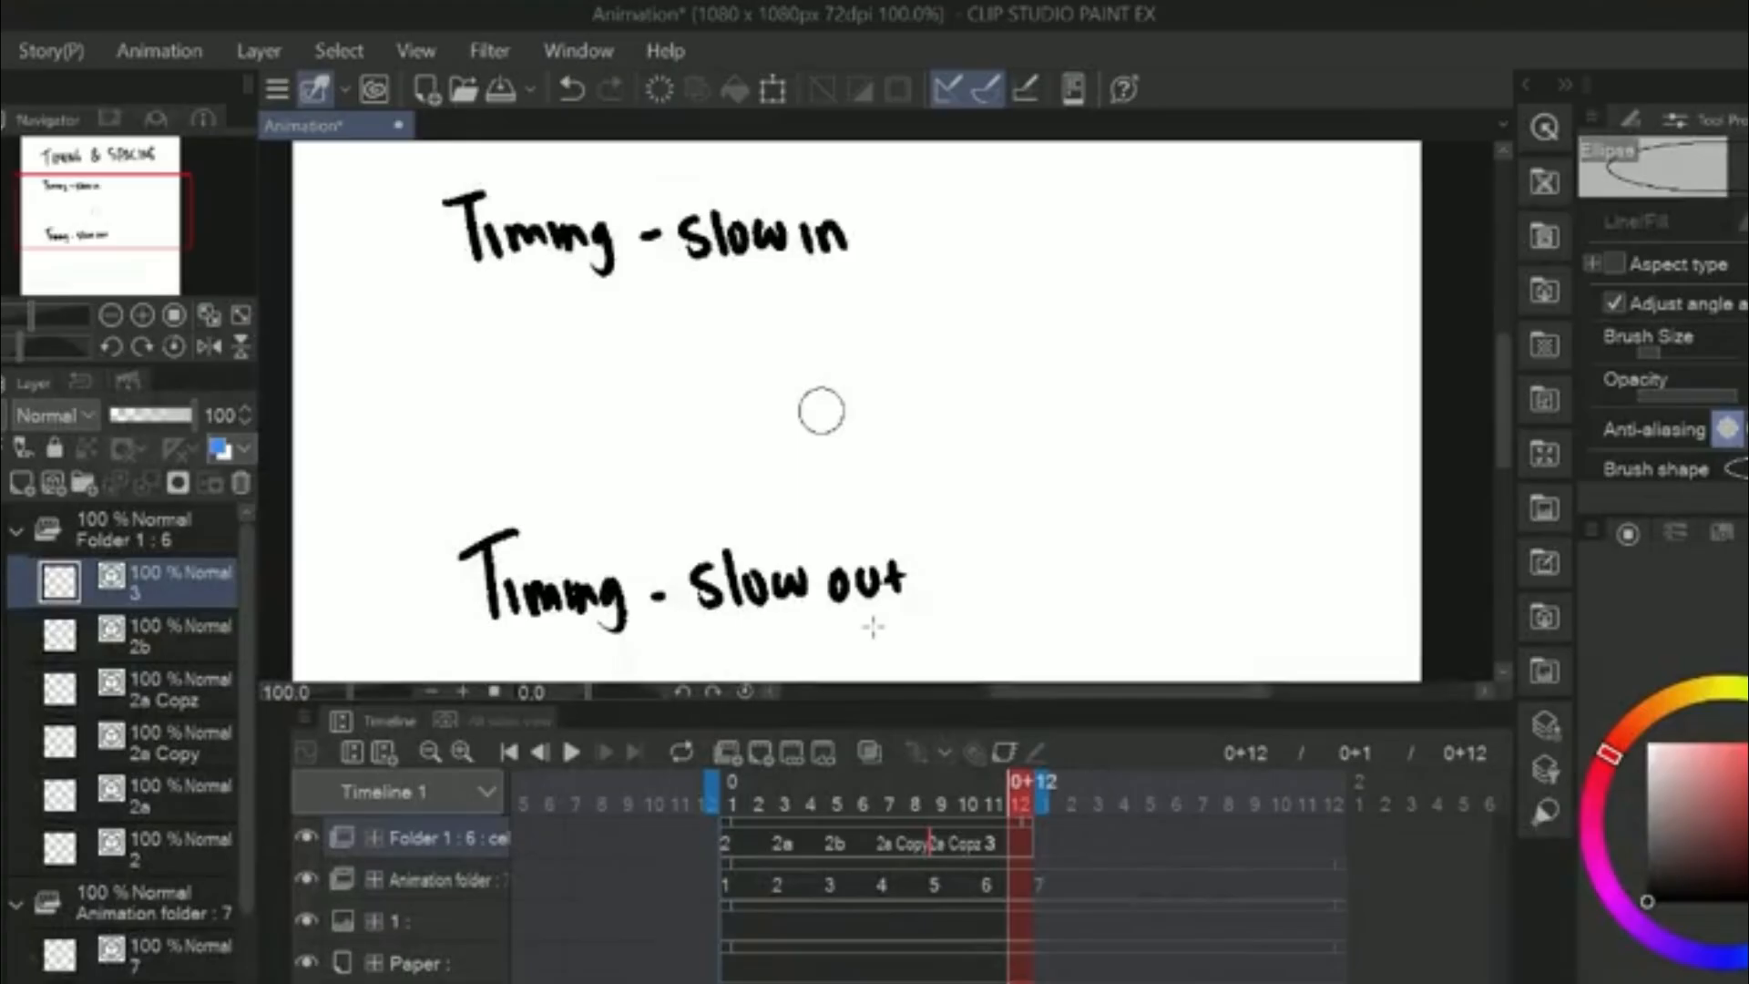
Collapse both animation folders in the layer list and return the timeline to frame 1.
click(938, 845)
click(877, 848)
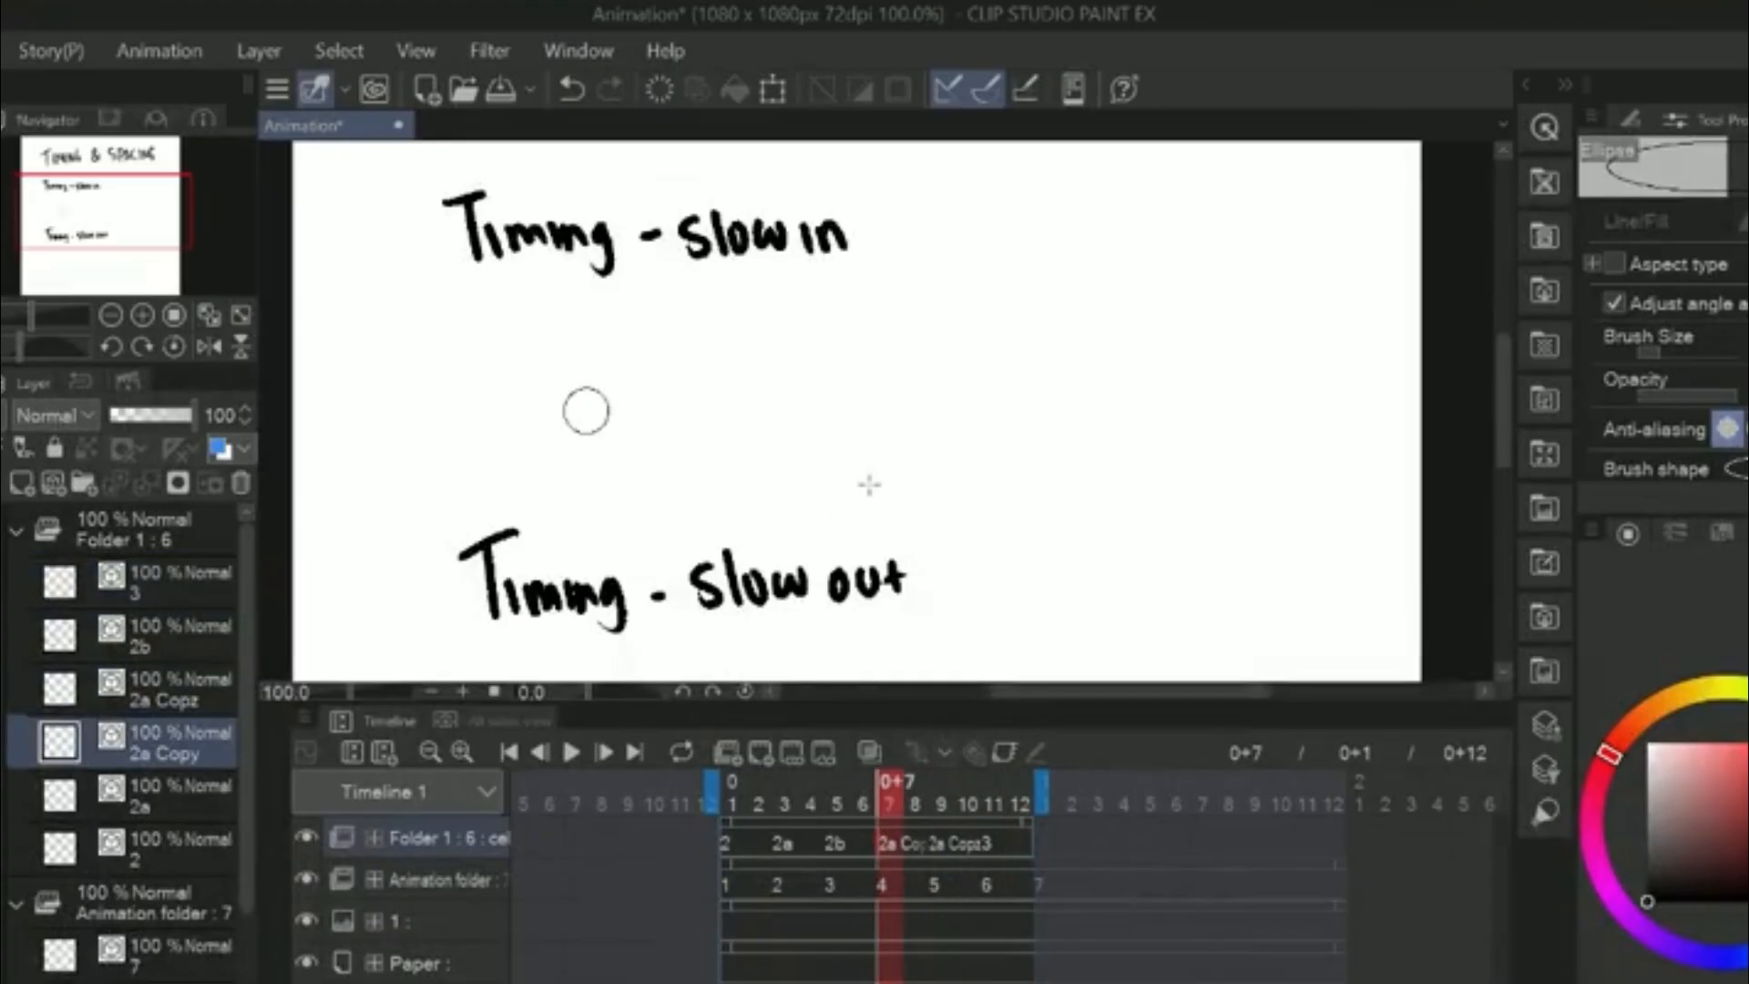
click(16, 532)
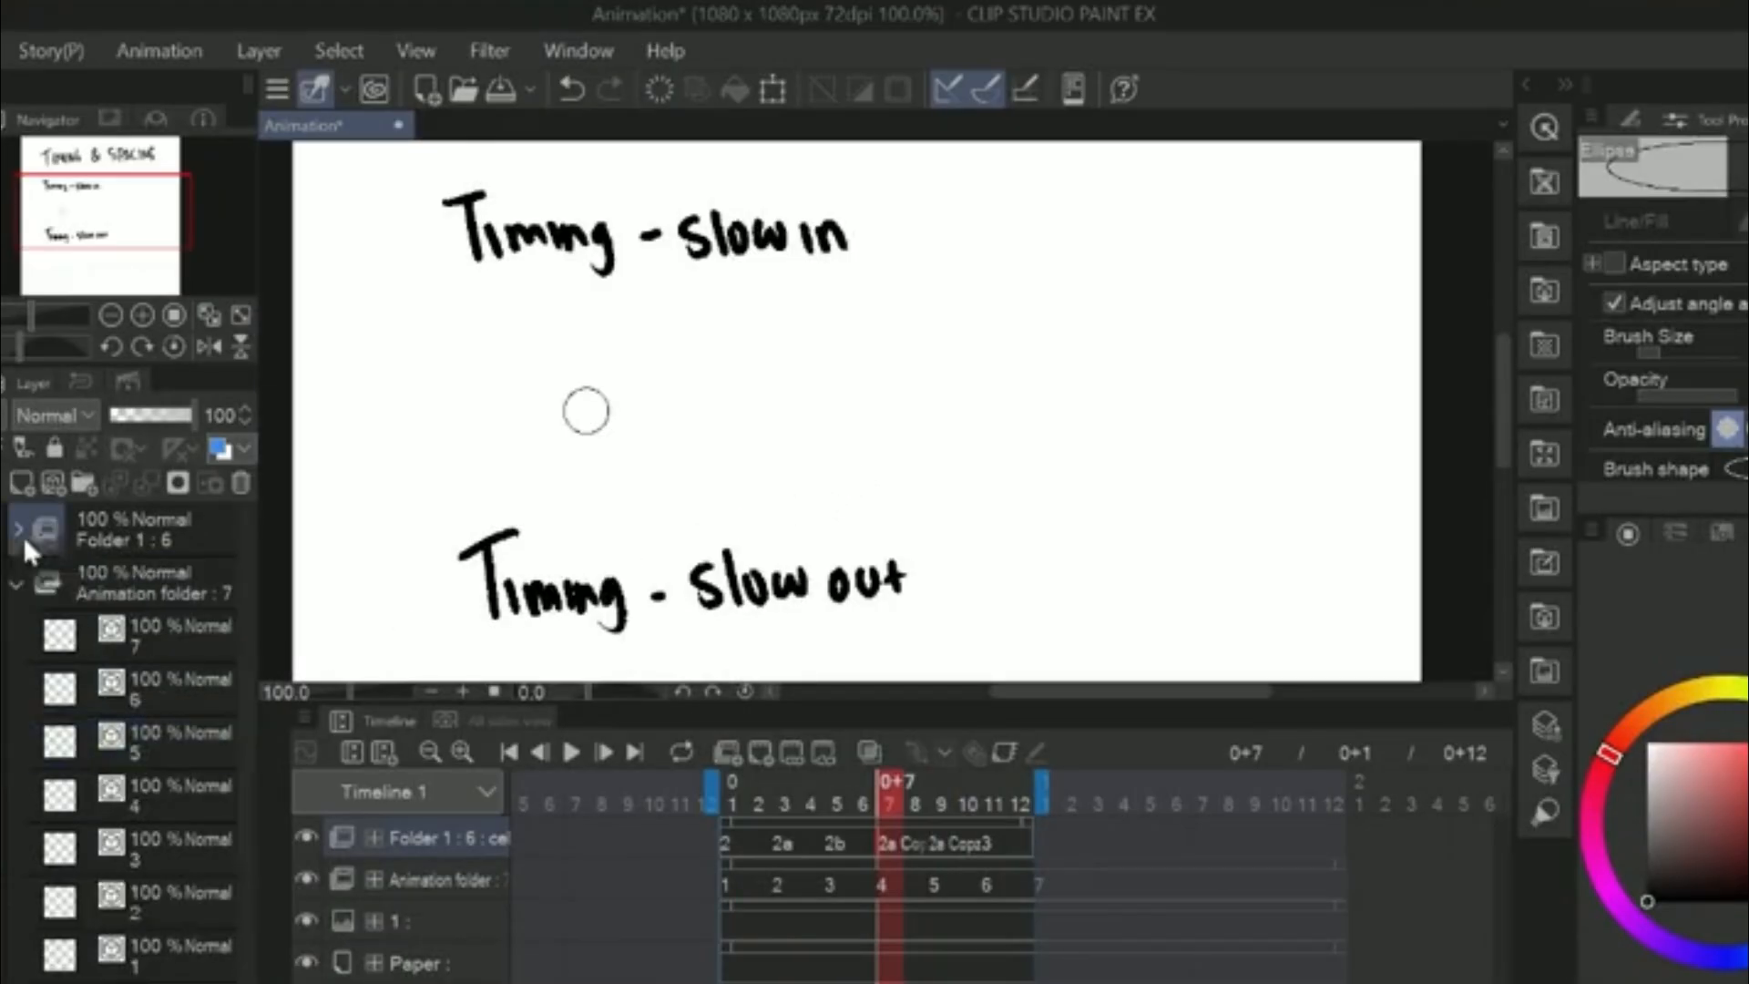
click(18, 584)
scroll(782, 487, down, 1)
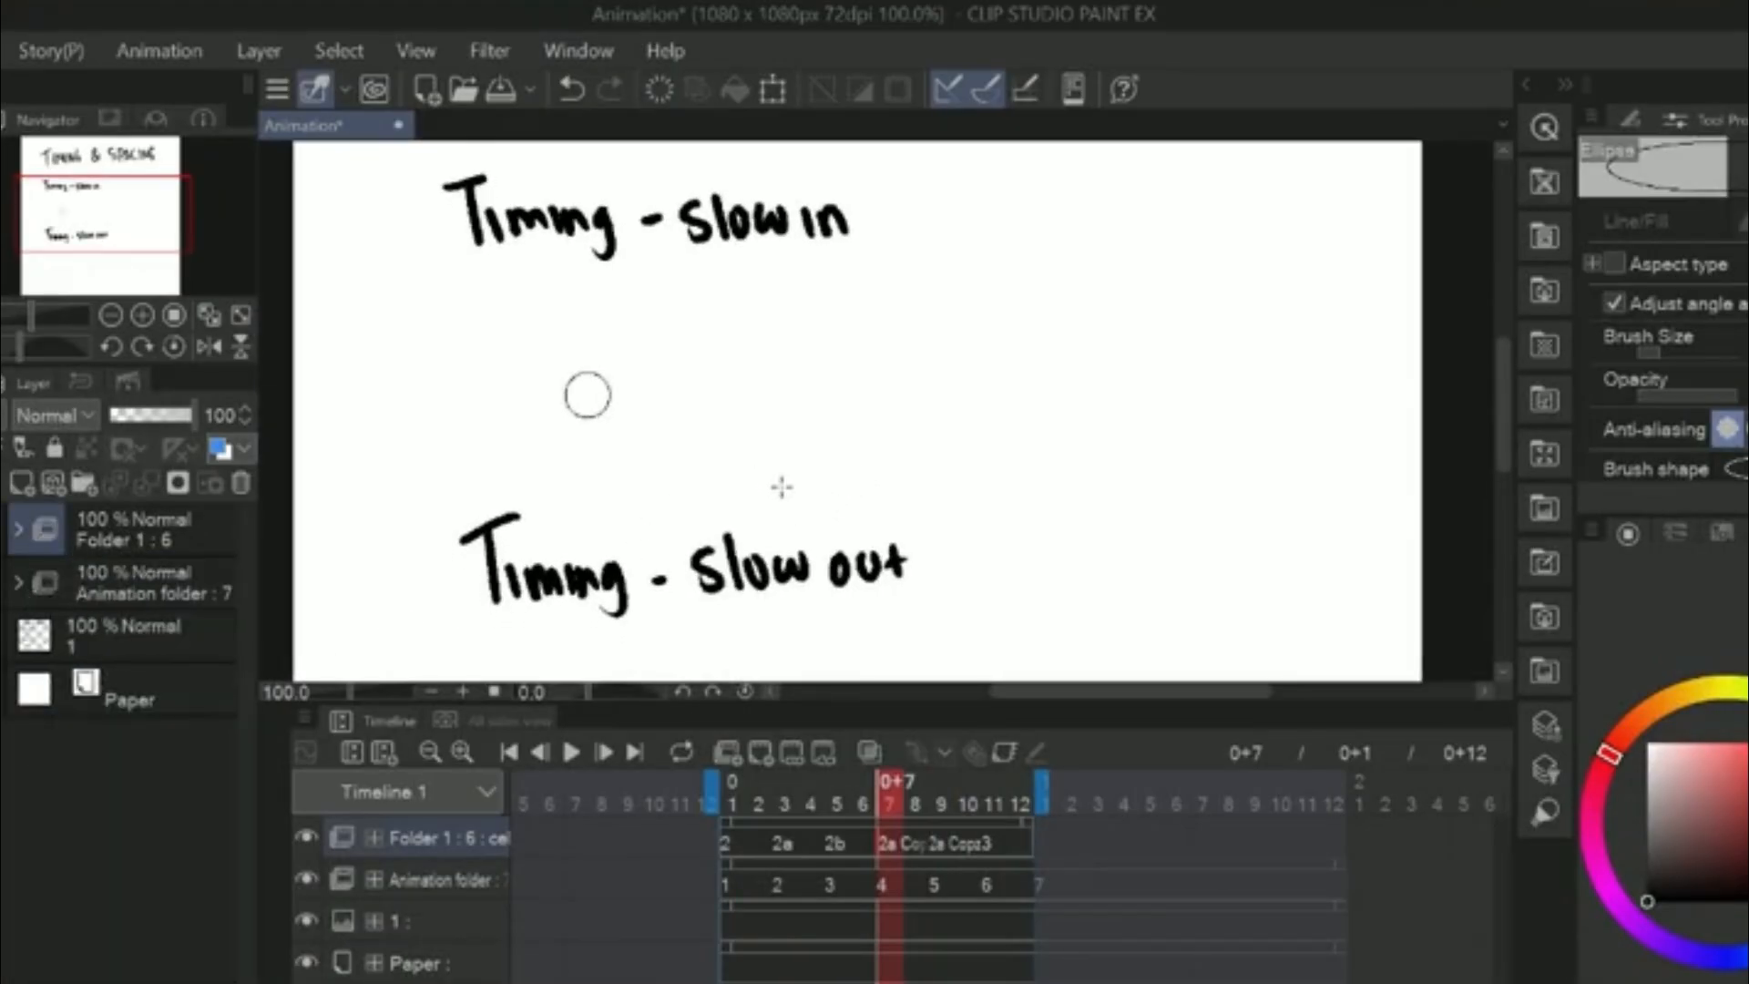
key(Left)
key(Left)
key(Left)
key(Left)
key(Left)
key(Left)
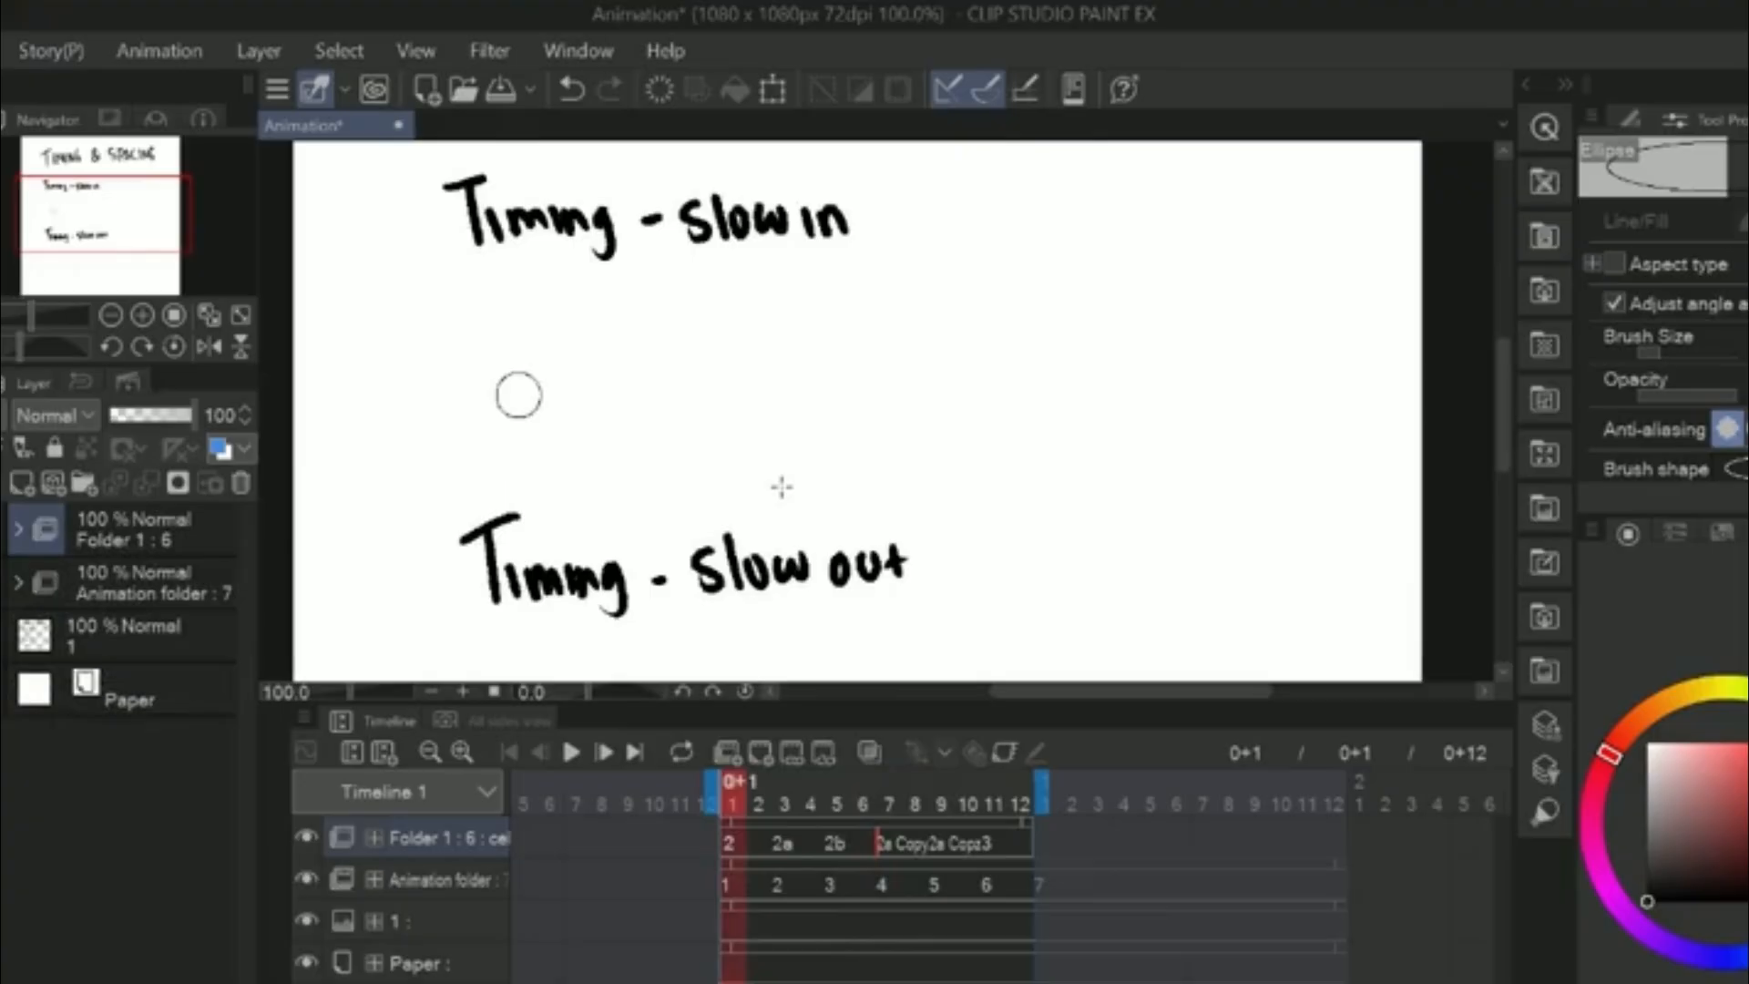
Step through the slow-in animation frame by frame from frame 1 to frame 12.
key(Right)
key(Right)
key(Right)
key(Right)
key(Right)
key(Right)
key(Right)
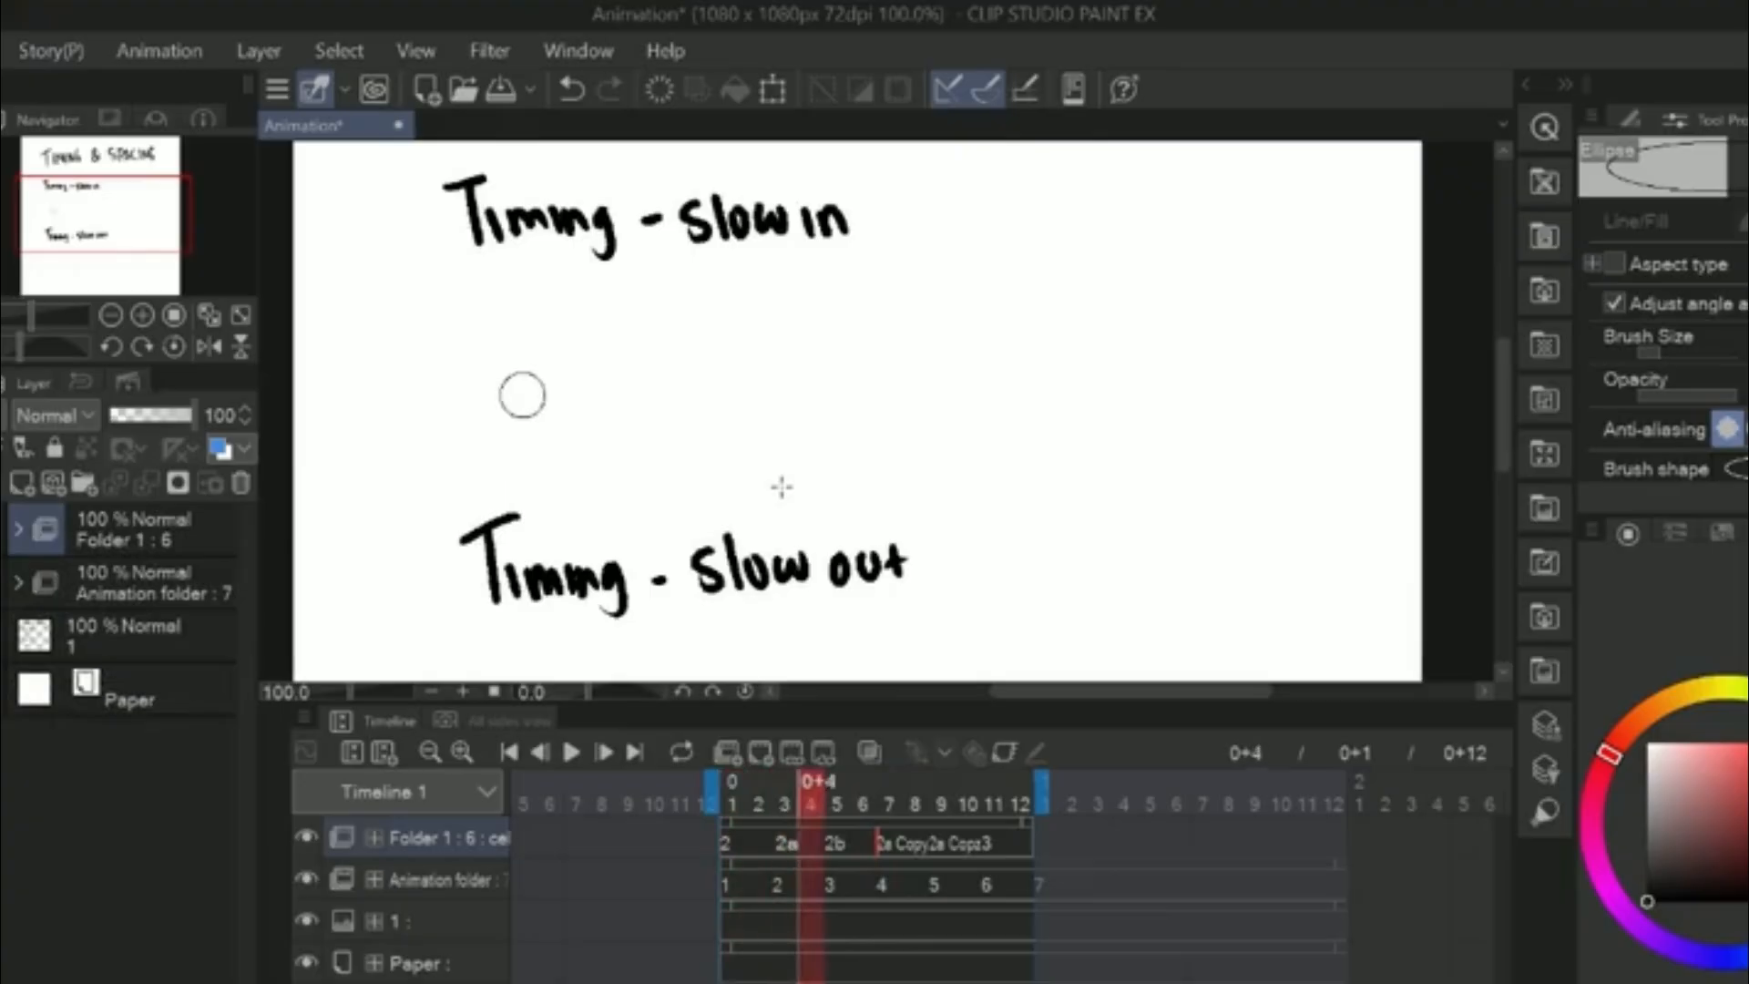
key(Right)
key(Right)
key(Right)
key(Right)
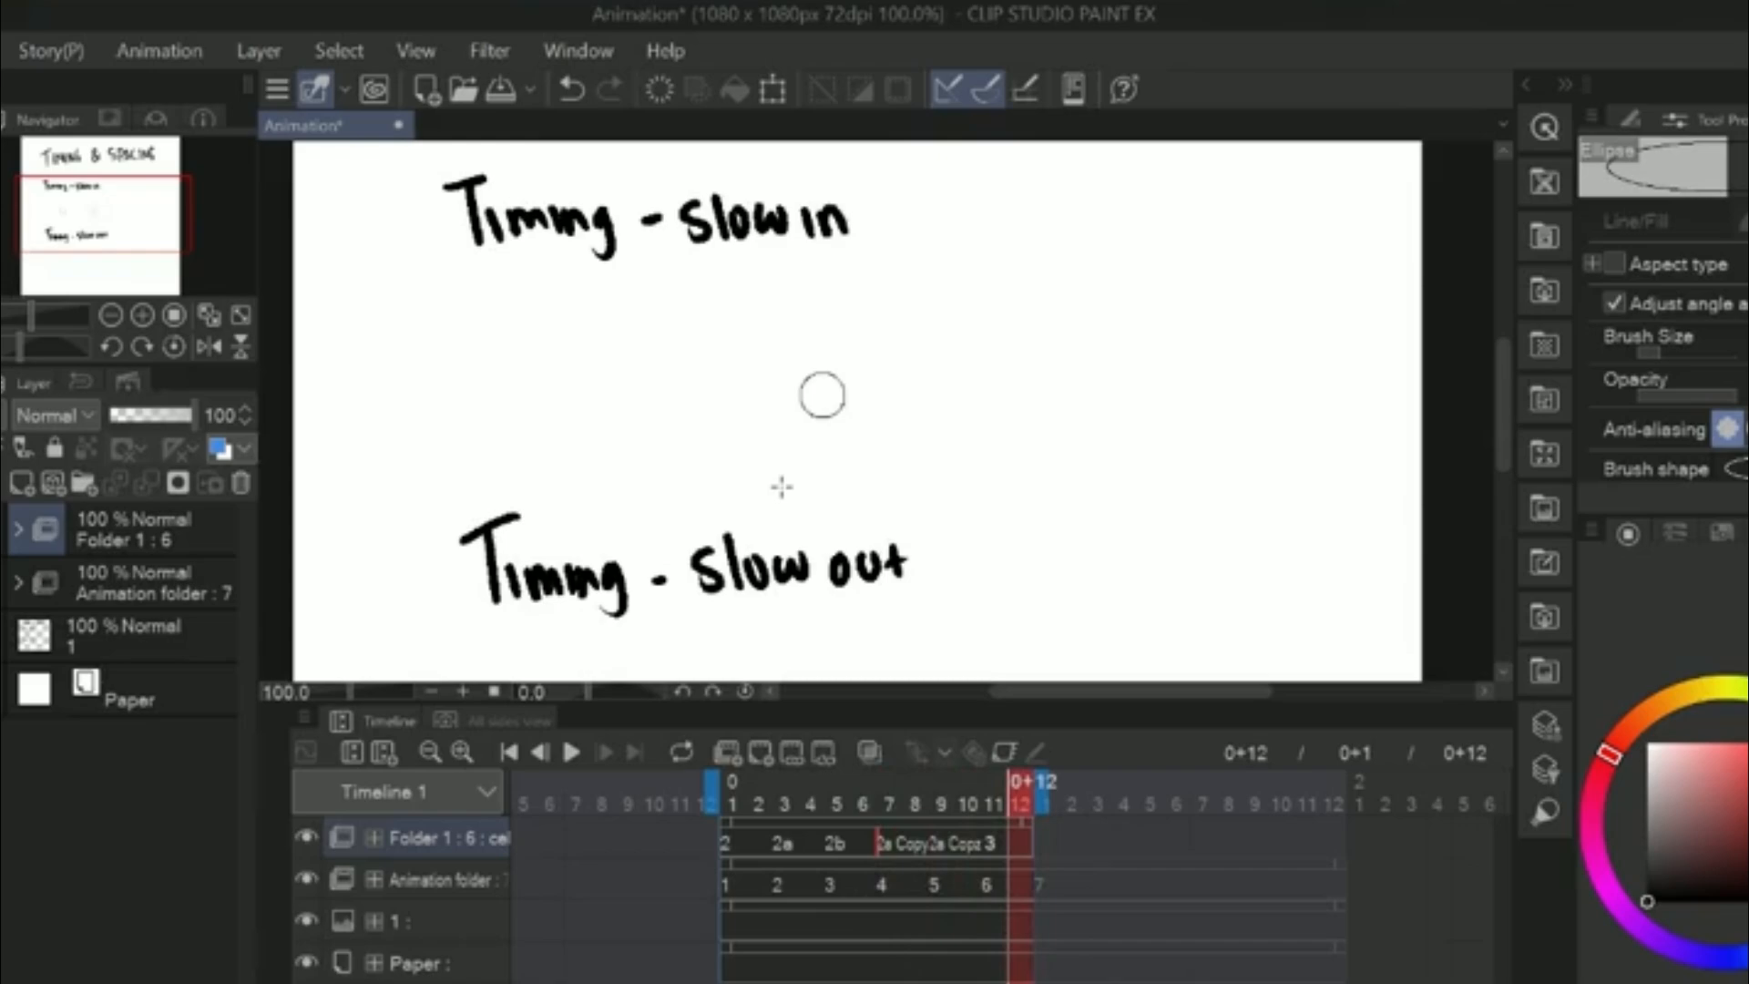
Step back through the slow-in animation frame by frame to frame 1.
key(Left)
key(Left)
key(Left)
key(Left)
key(Left)
key(Left)
key(Left)
key(Left)
key(Left)
key(Left)
key(Left)
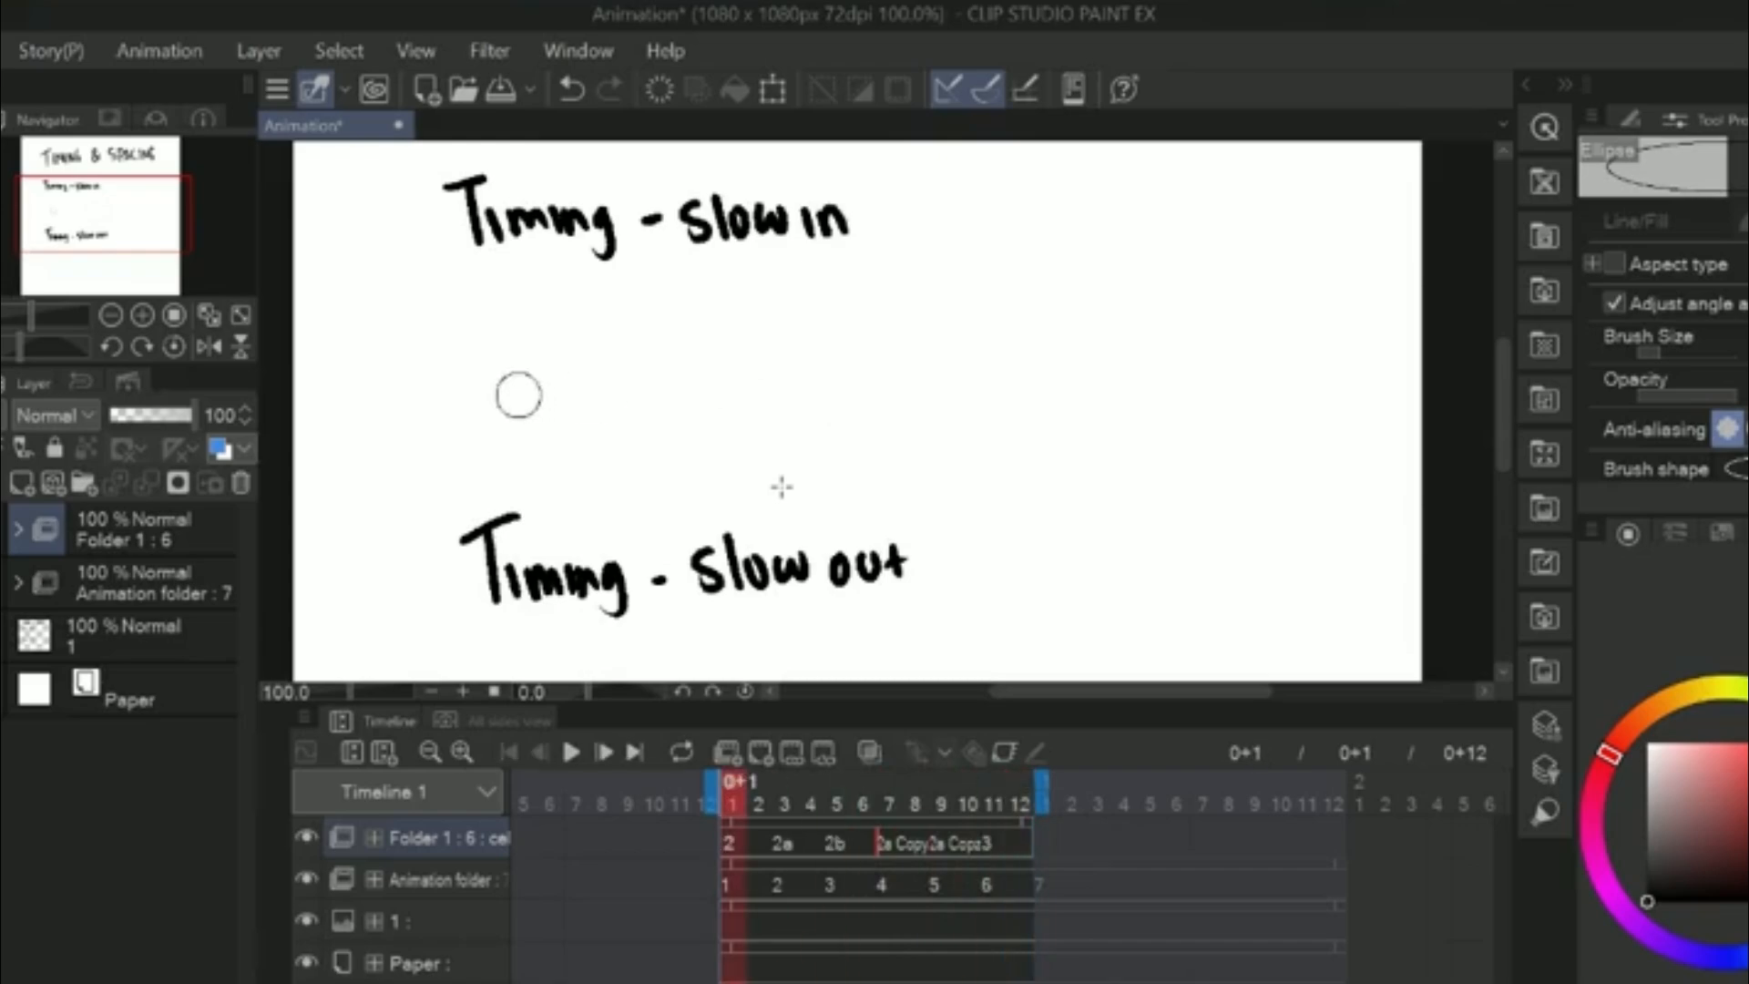
Step forward through the slow-out animation frame by frame from frame 1 to examine the circle's spacing.
drag(781, 487, 970, 282)
key(Right)
key(Right)
key(Right)
key(Right)
key(Right)
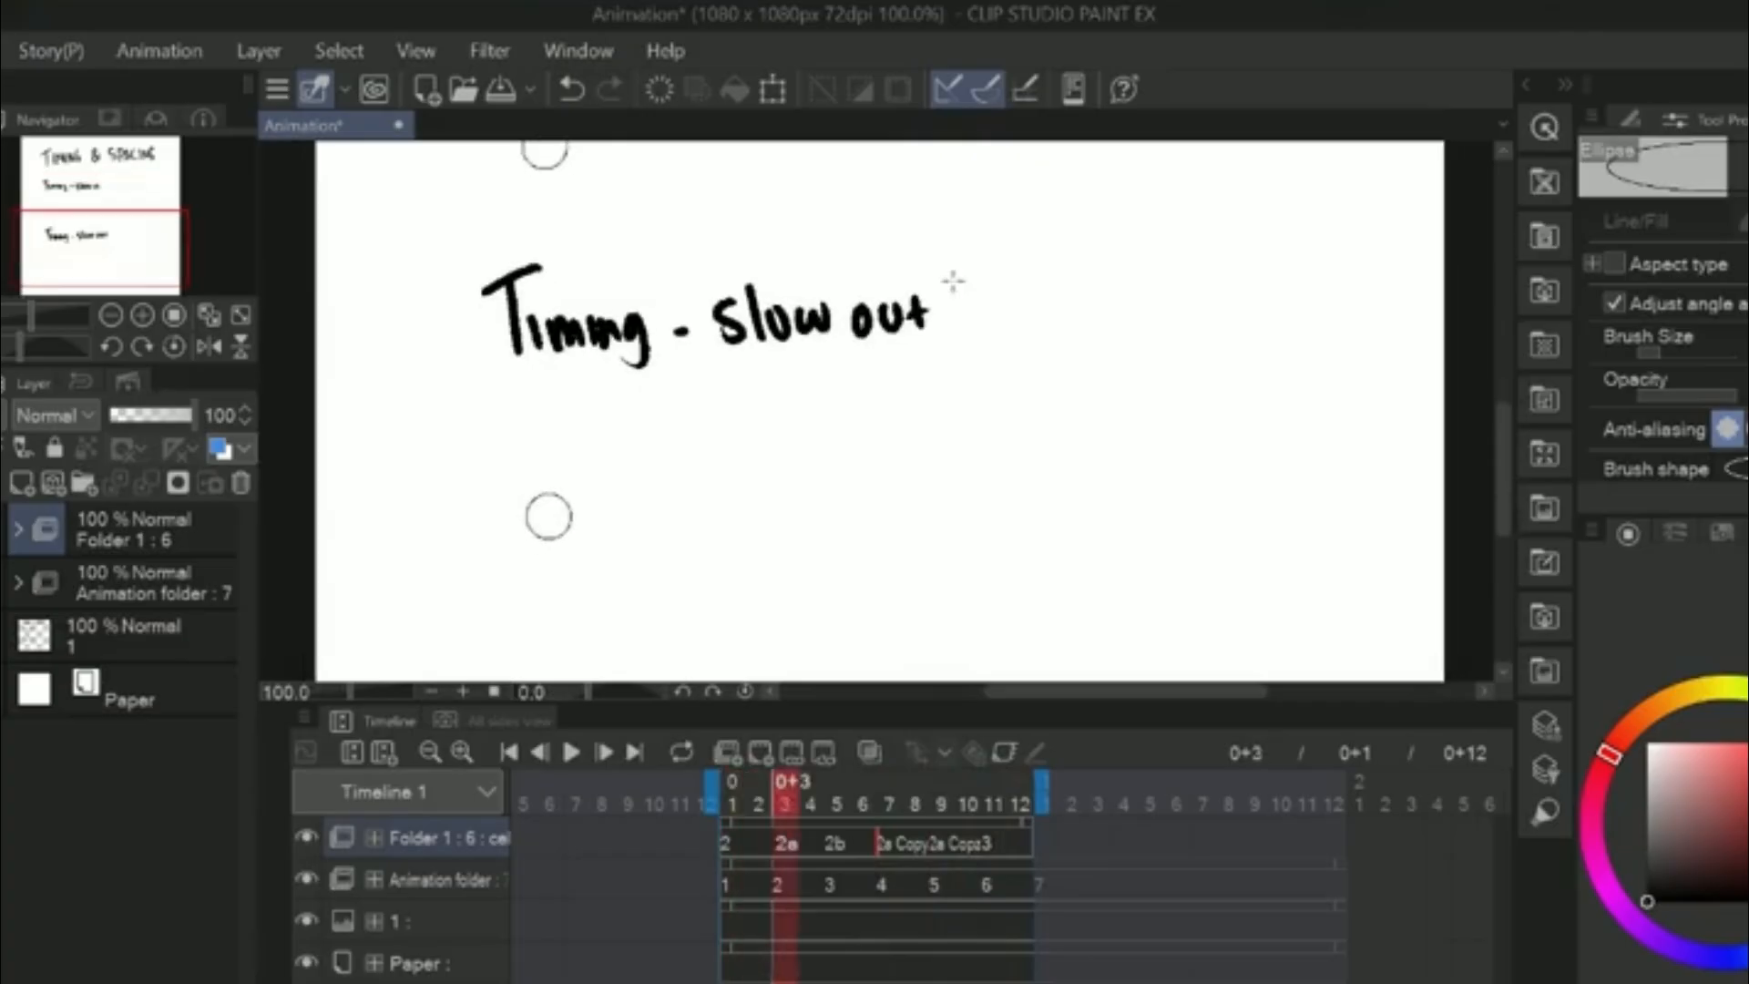
key(Right)
key(Right)
key(Right)
key(Right)
key(Right)
key(Right)
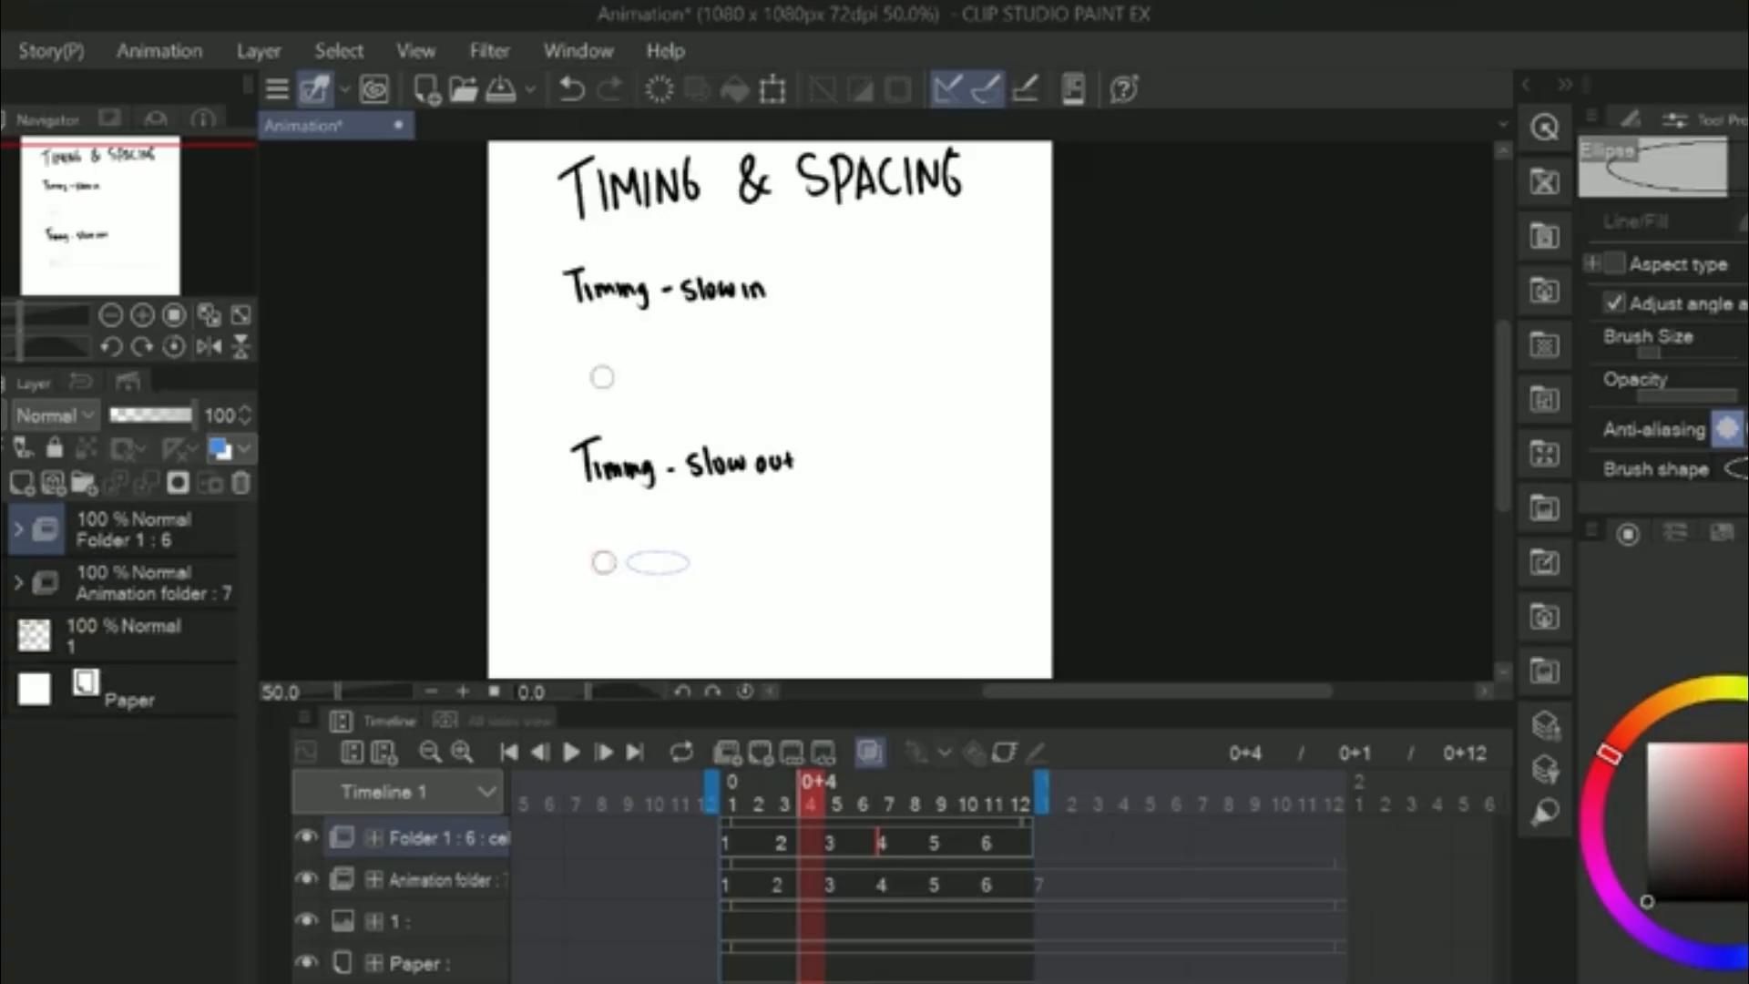
Examine the slow-out circle's onion-skinned positions around frame 4, hiding the interface panels for a larger view.
drag(839, 406, 875, 446)
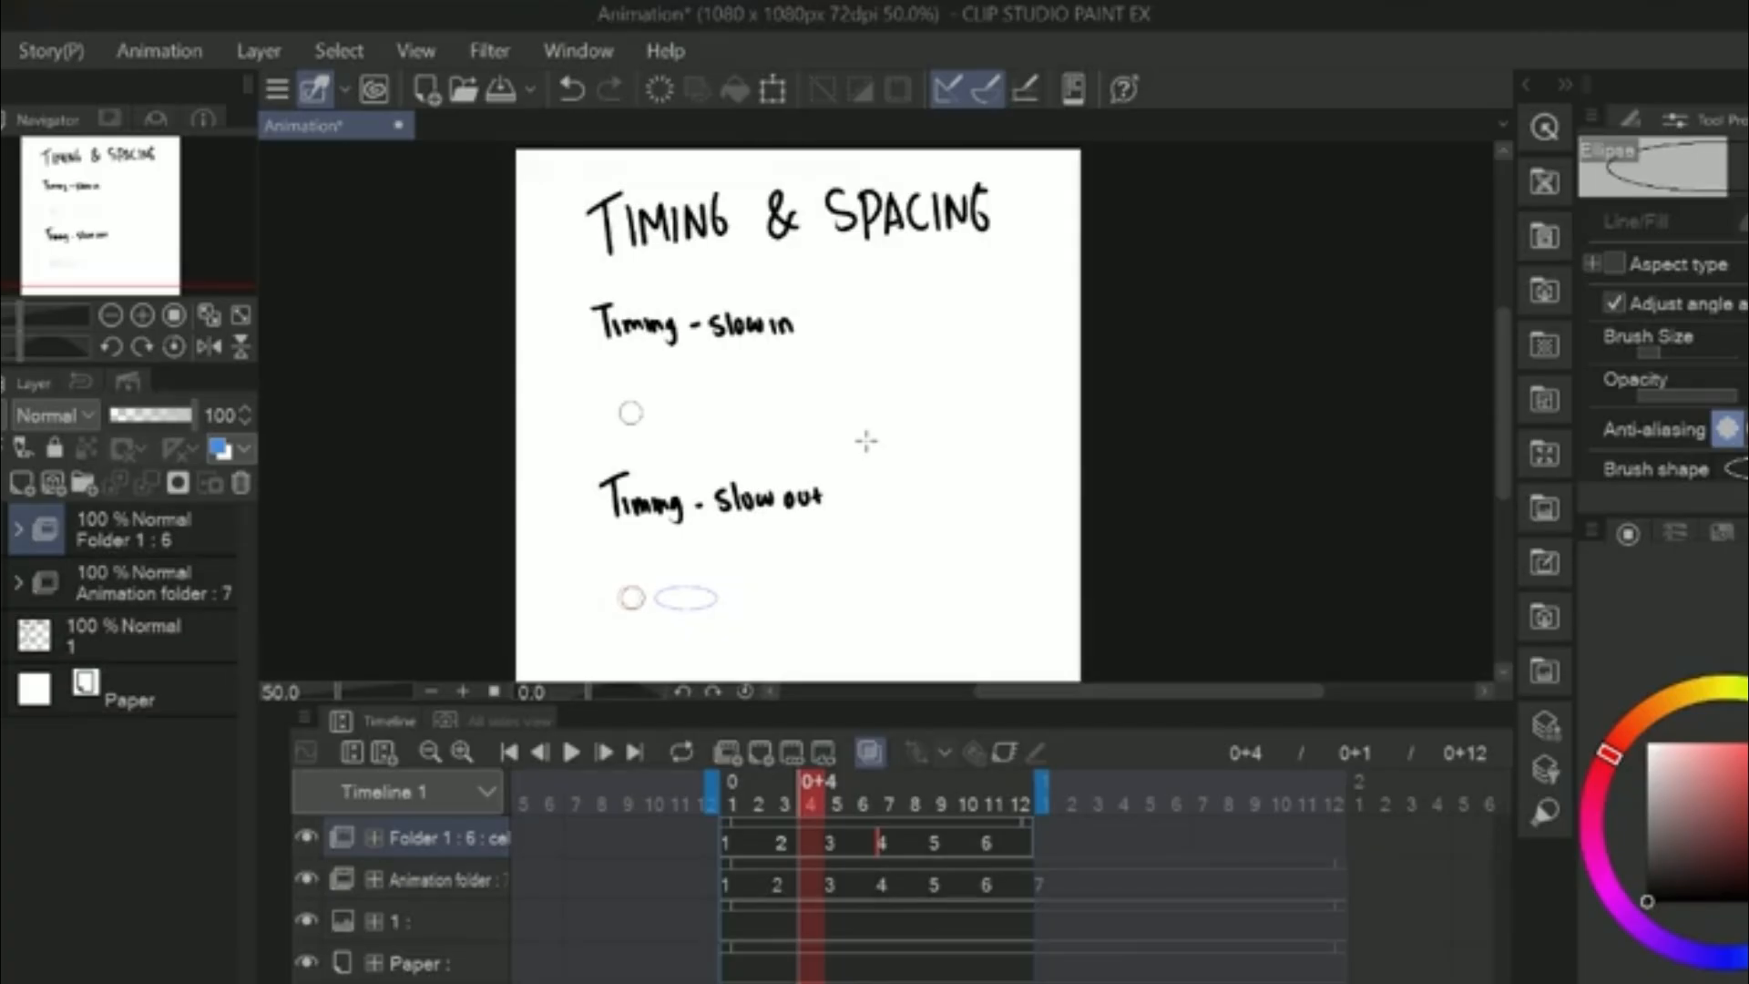
scroll(866, 441, up, 1)
key(o)
key(o)
key(o)
key(o)
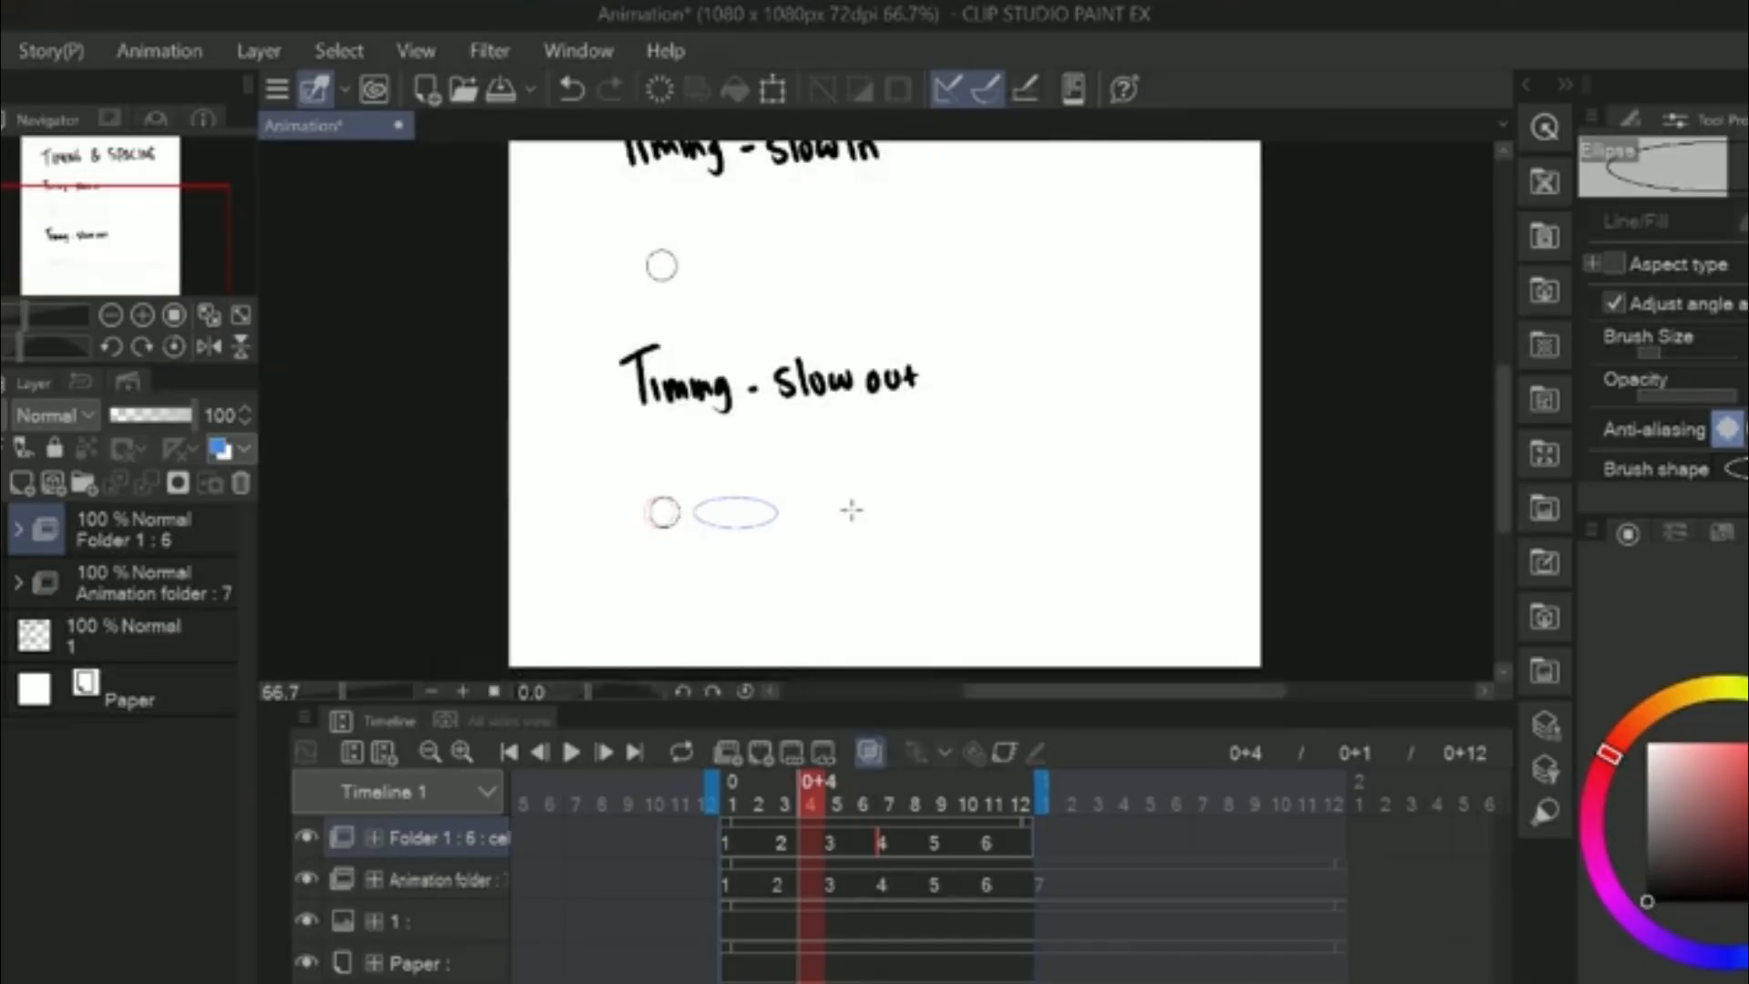
key(Left)
key(Left)
key(Right)
key(Right)
key(Tab)
scroll(832, 474, up, 2)
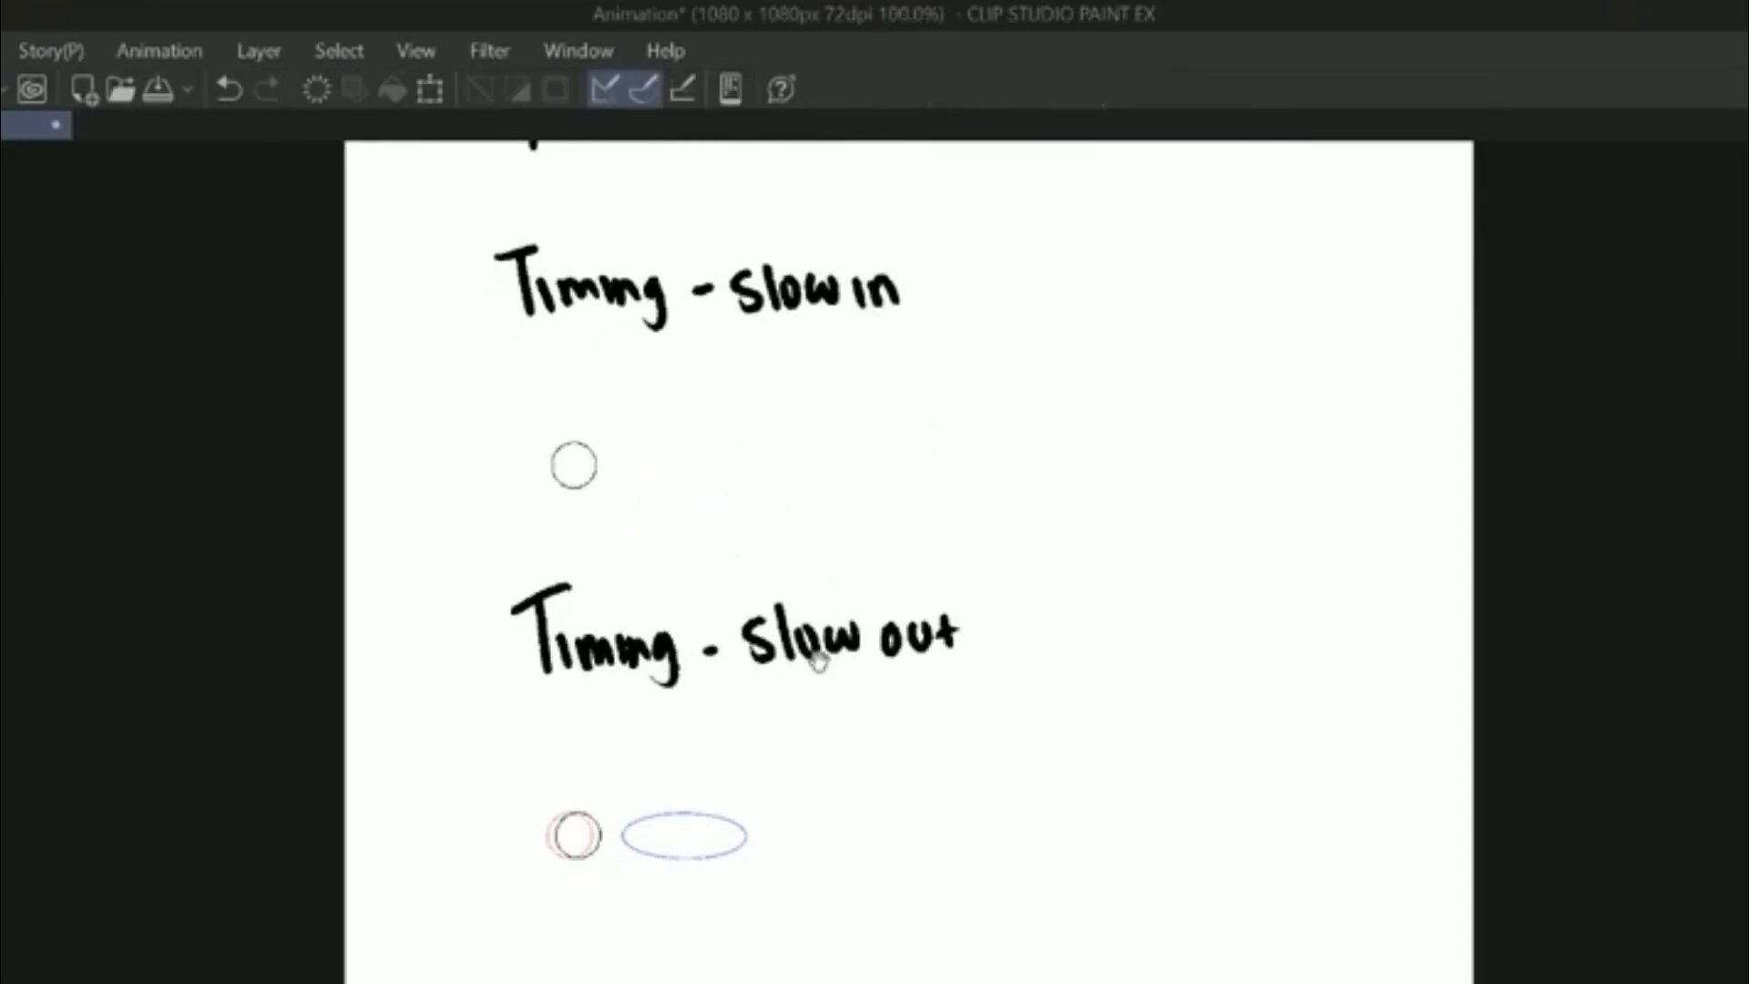
Bring the slow-in animation into close view and restore the interface panels.
key(Tab)
key(Tab)
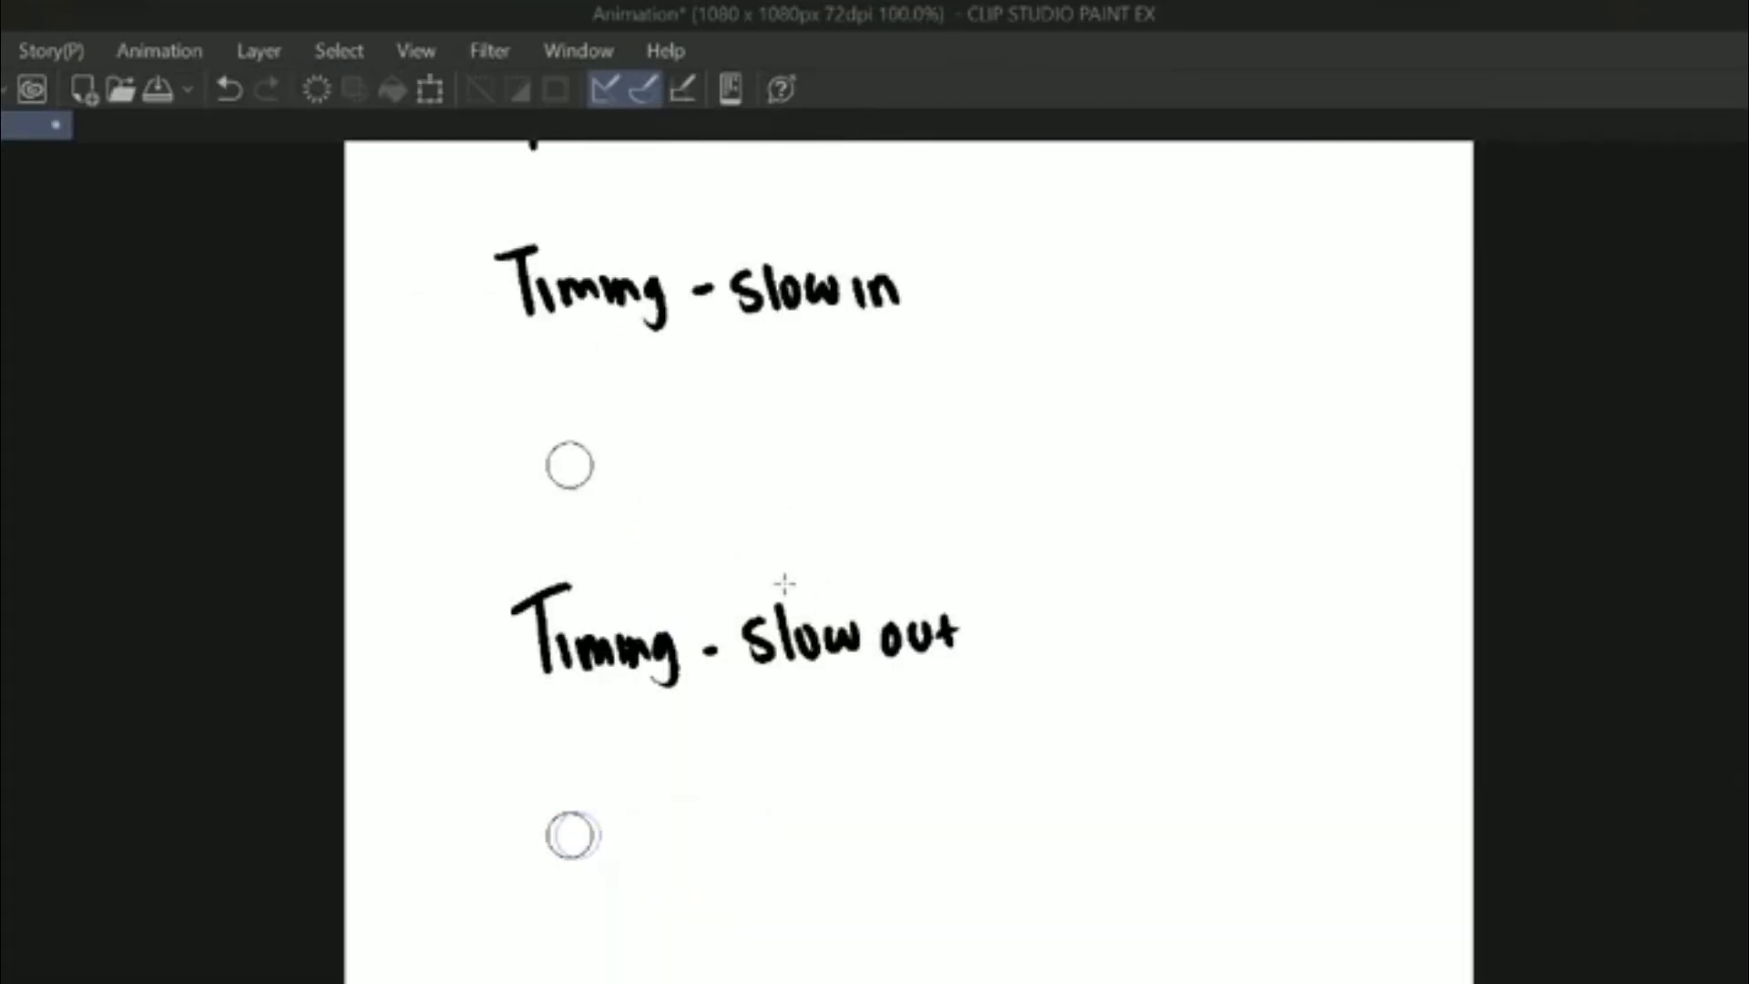
scroll(820, 547, up, 5)
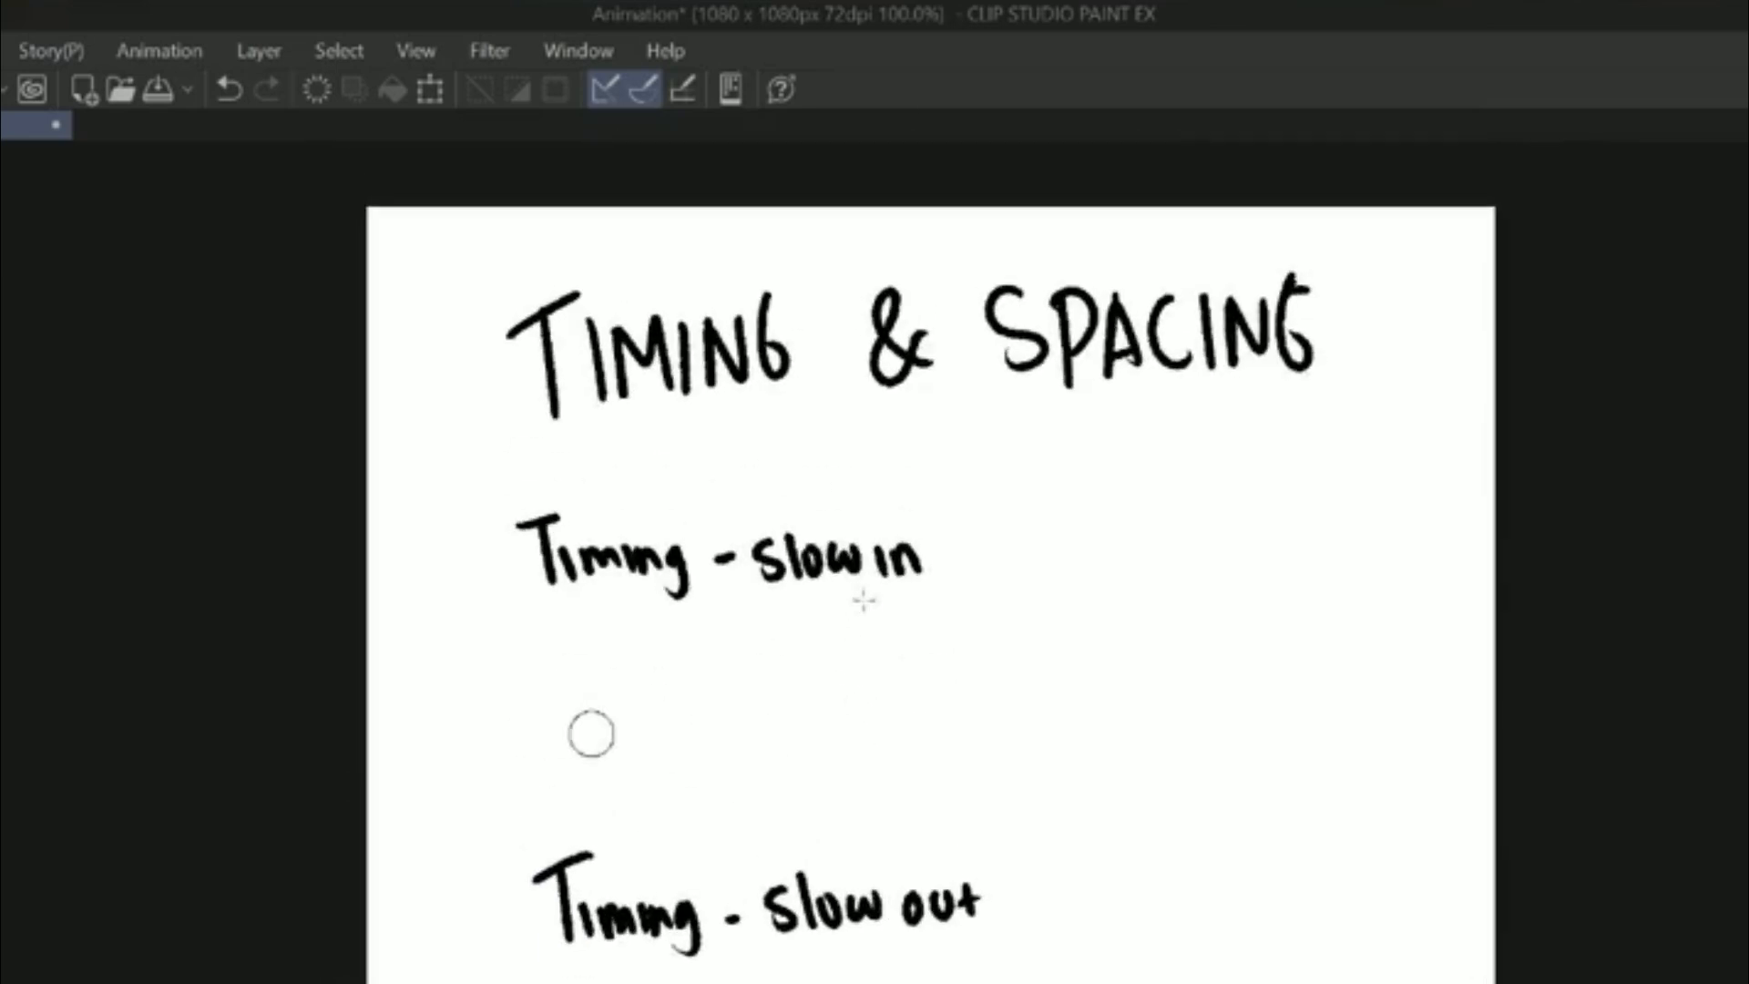
scroll(861, 588, up, 1)
key(Tab)
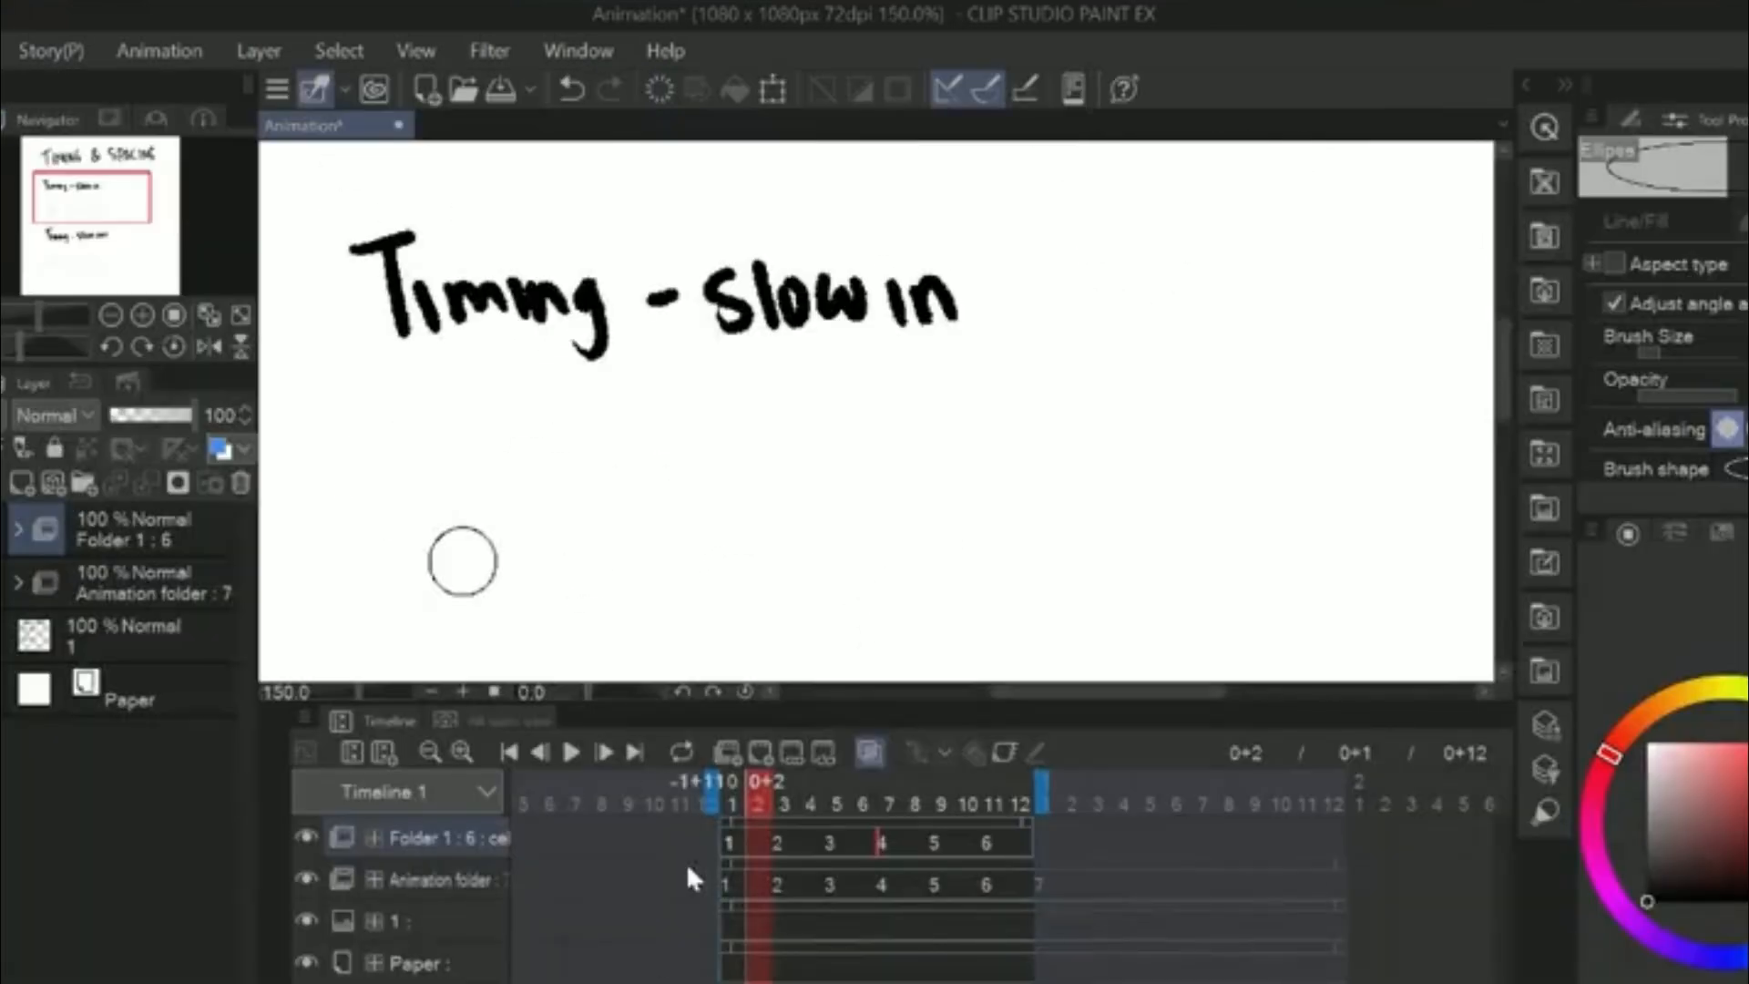
drag(785, 450, 902, 473)
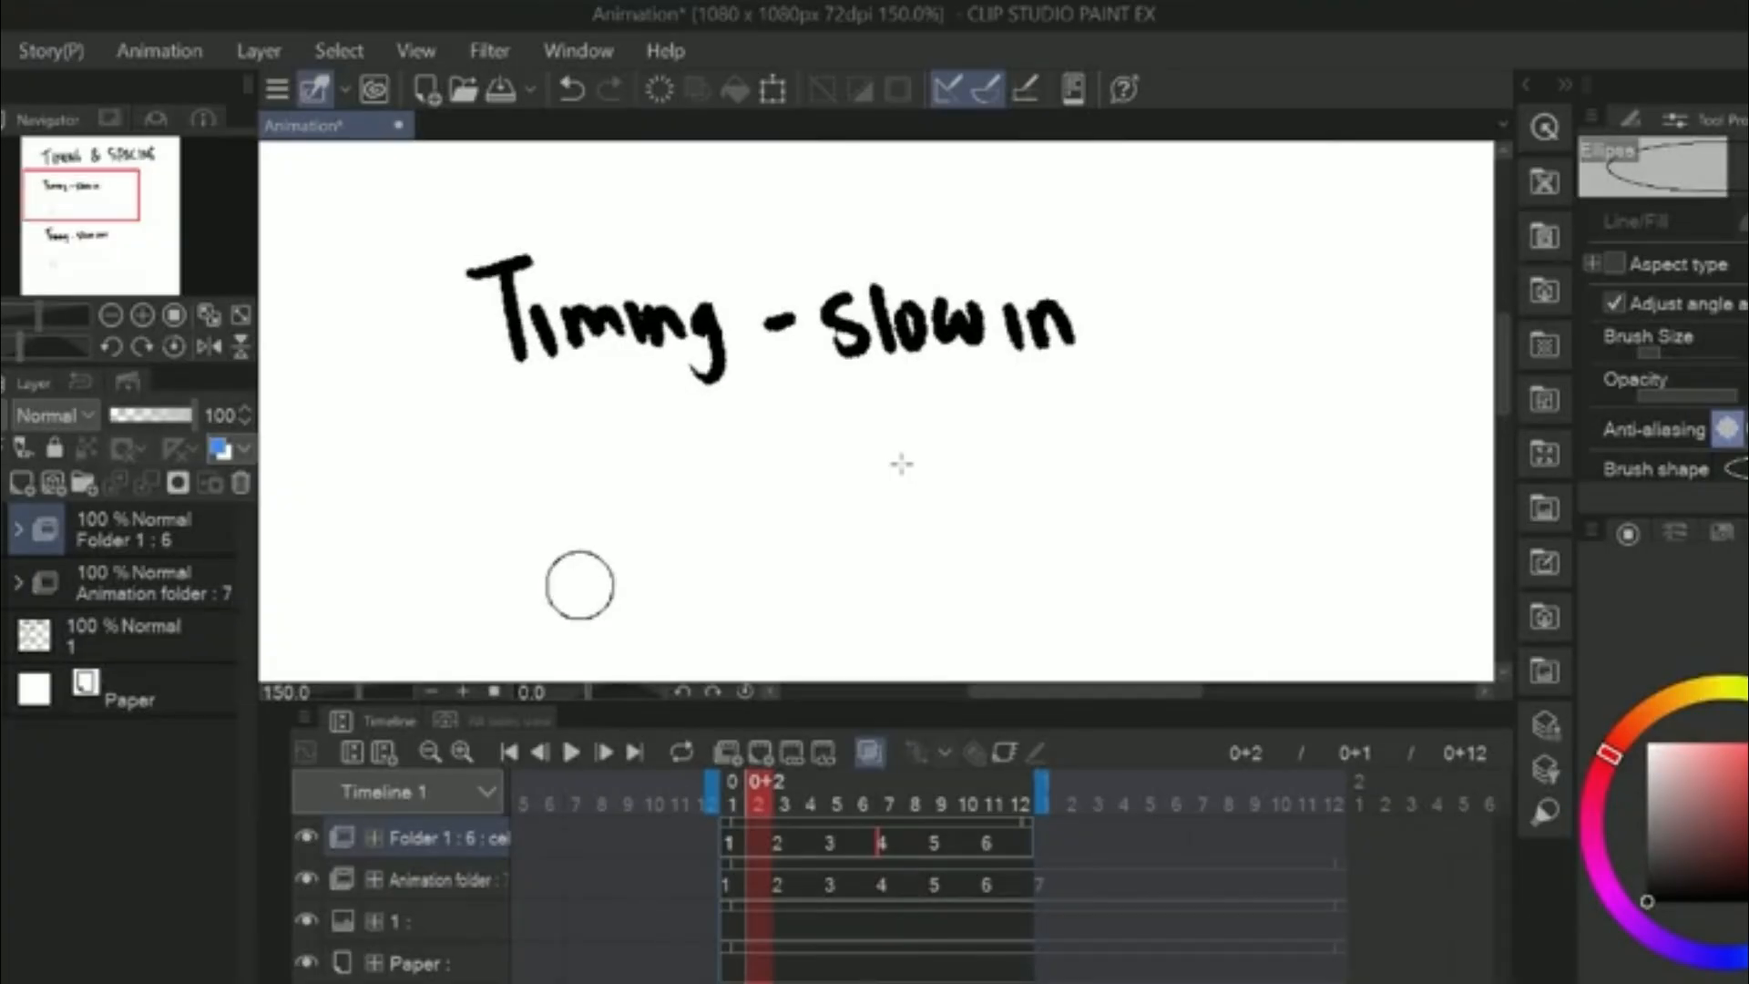
Step back and forth through the first frames of the slow-in animation to examine how slowly the circle starts.
key(Left)
key(Right)
key(Right)
key(Right)
key(Right)
key(Left)
key(Left)
key(Left)
click(732, 839)
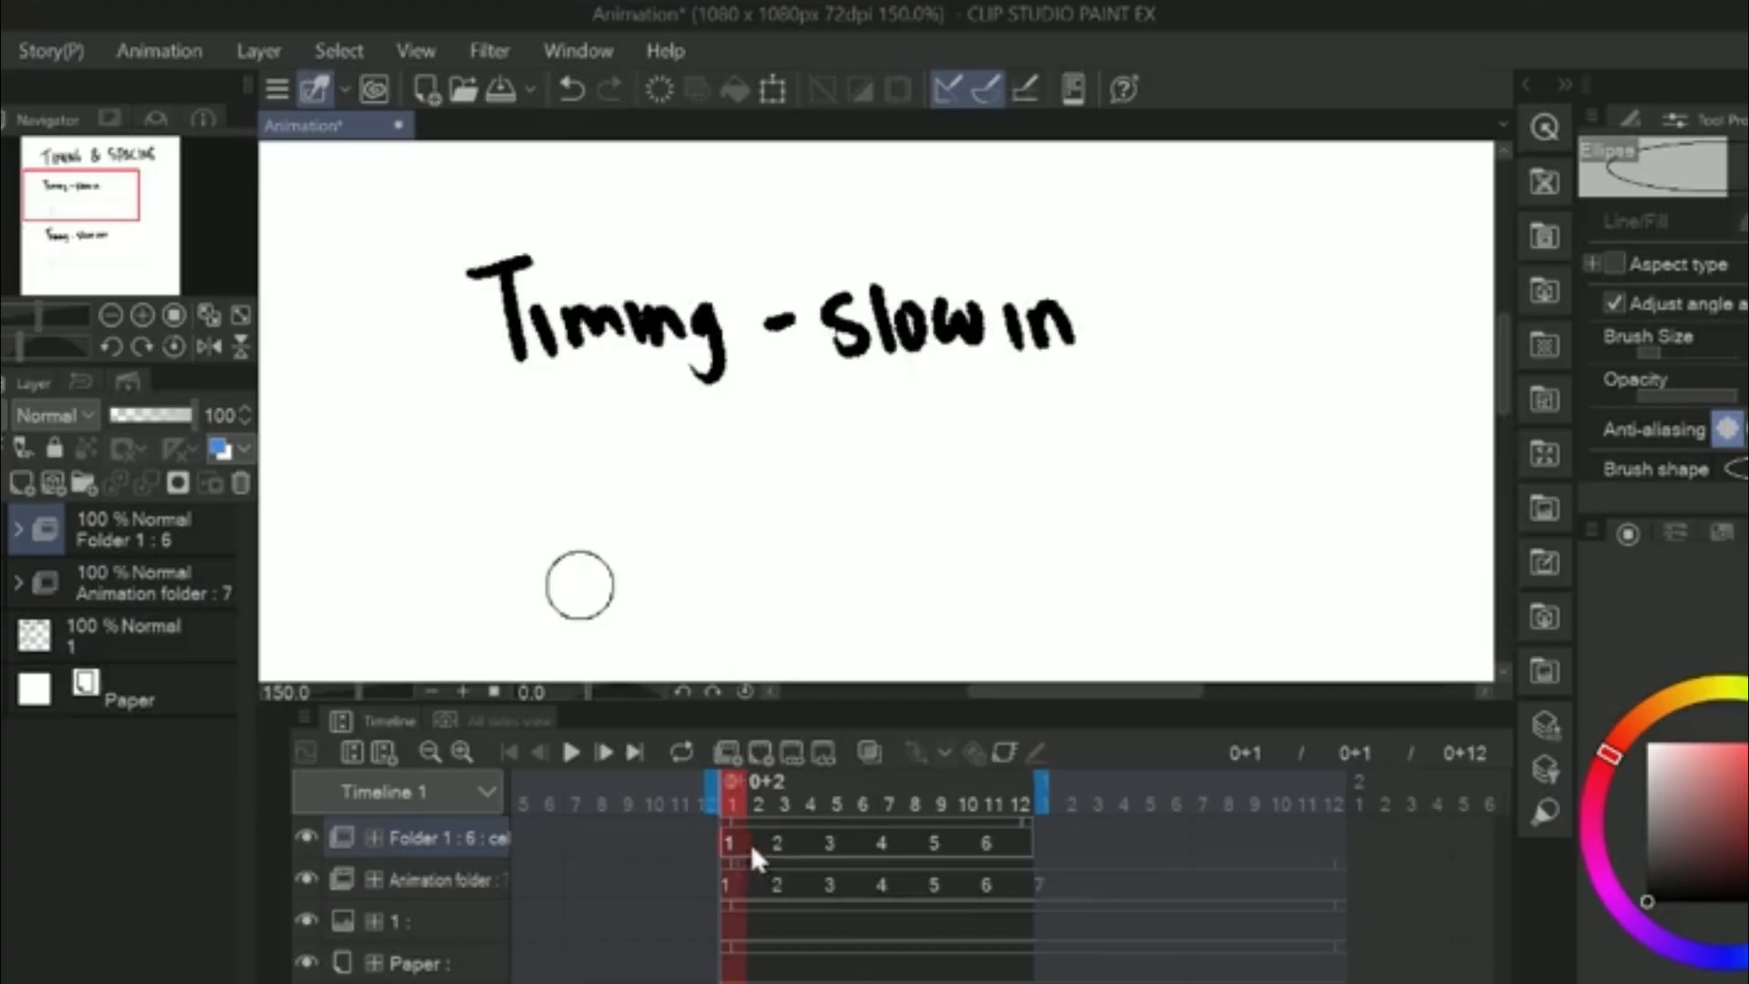
key(Right)
key(Right)
key(Right)
key(Right)
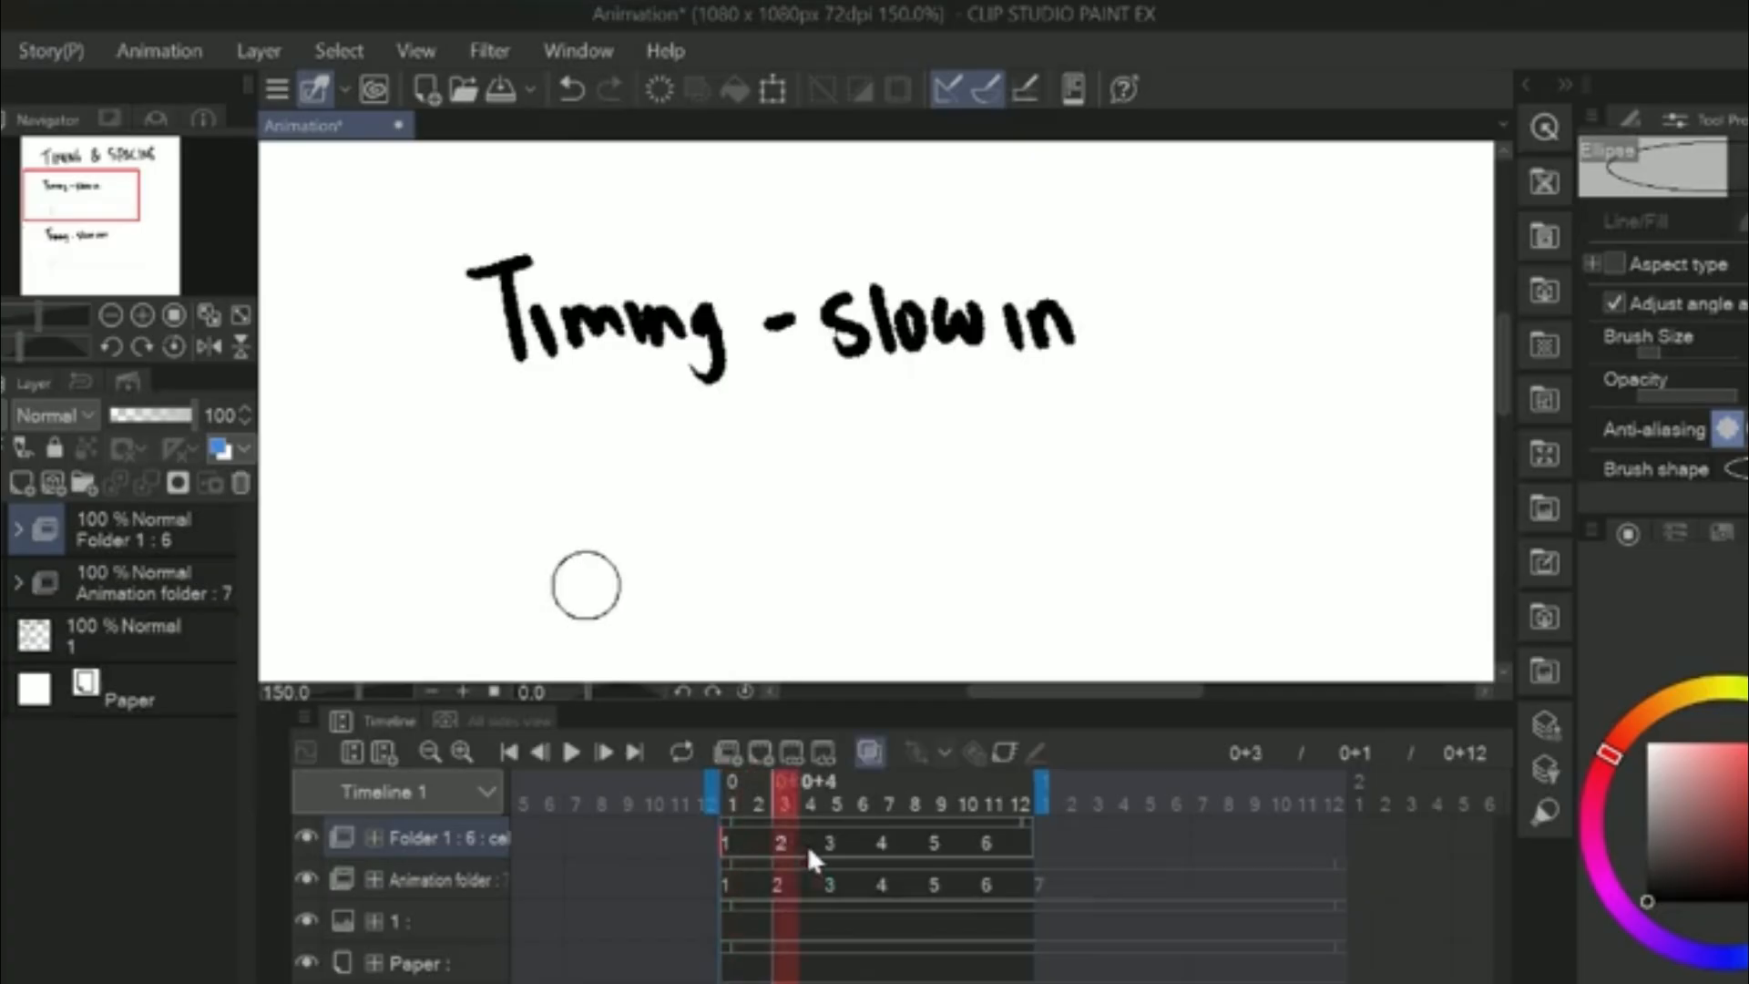
Hide the slow-out folder and select the slow-in animation folder to show its onion skin at frame 5.
click(870, 753)
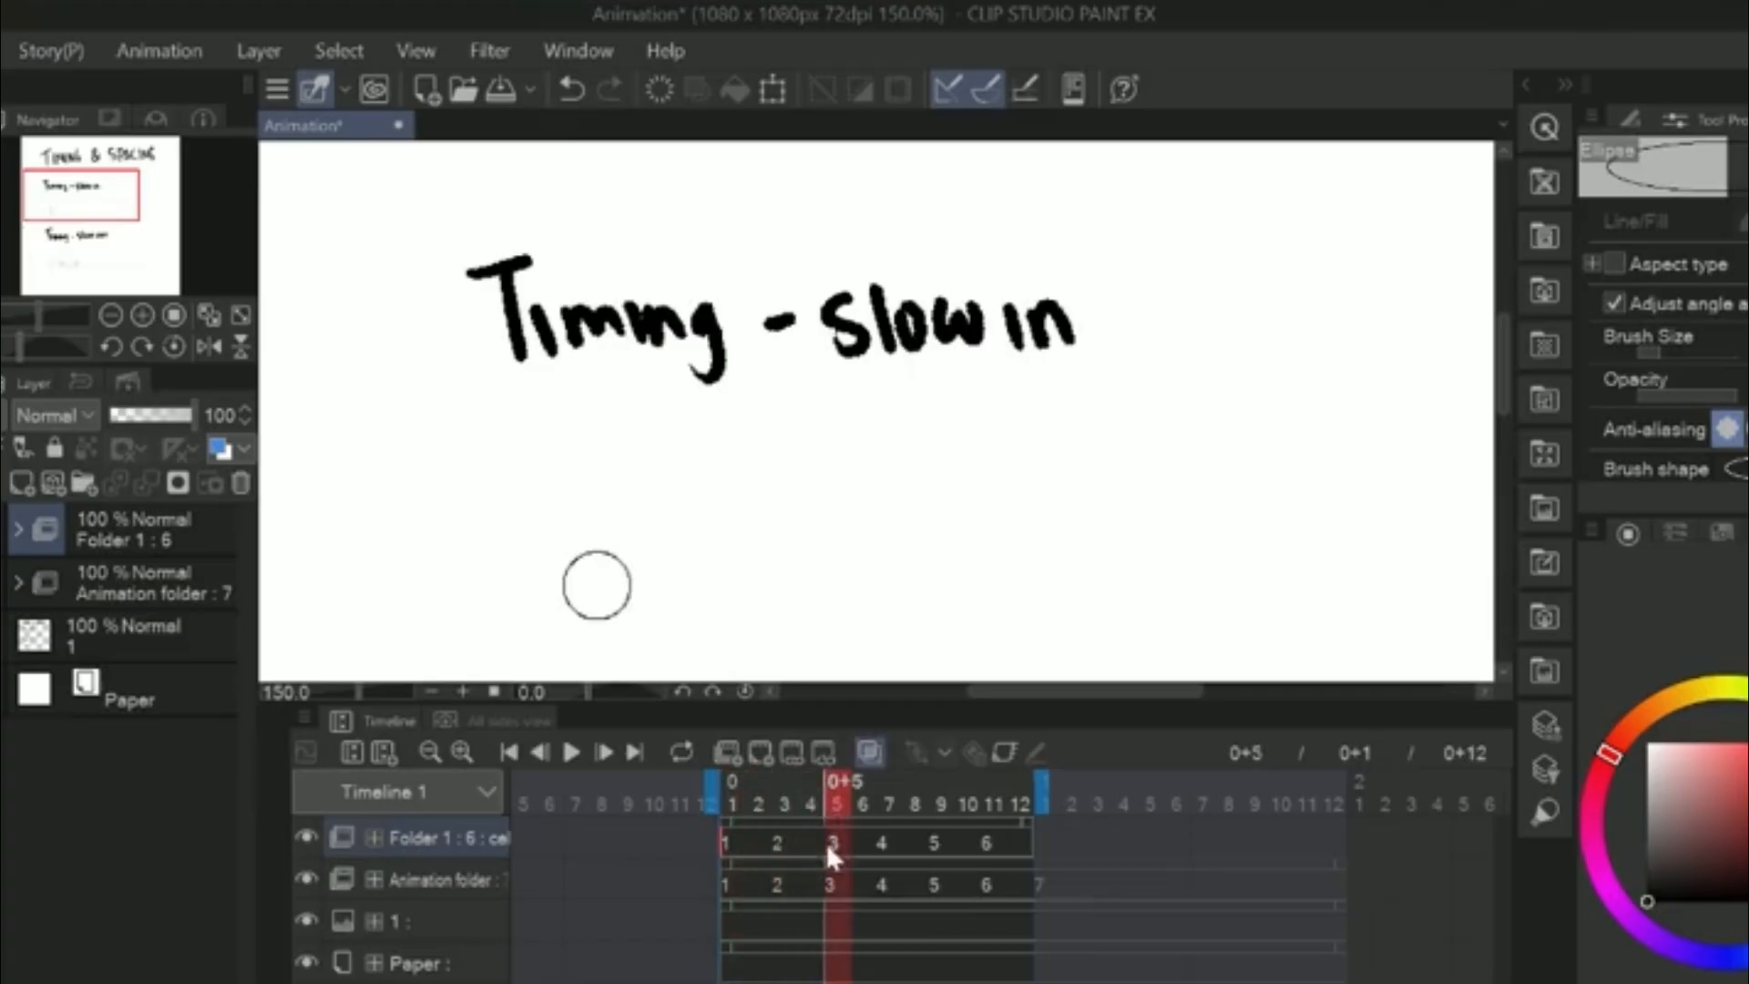
click(869, 751)
scroll(871, 528, down, 1)
drag(898, 502, 829, 470)
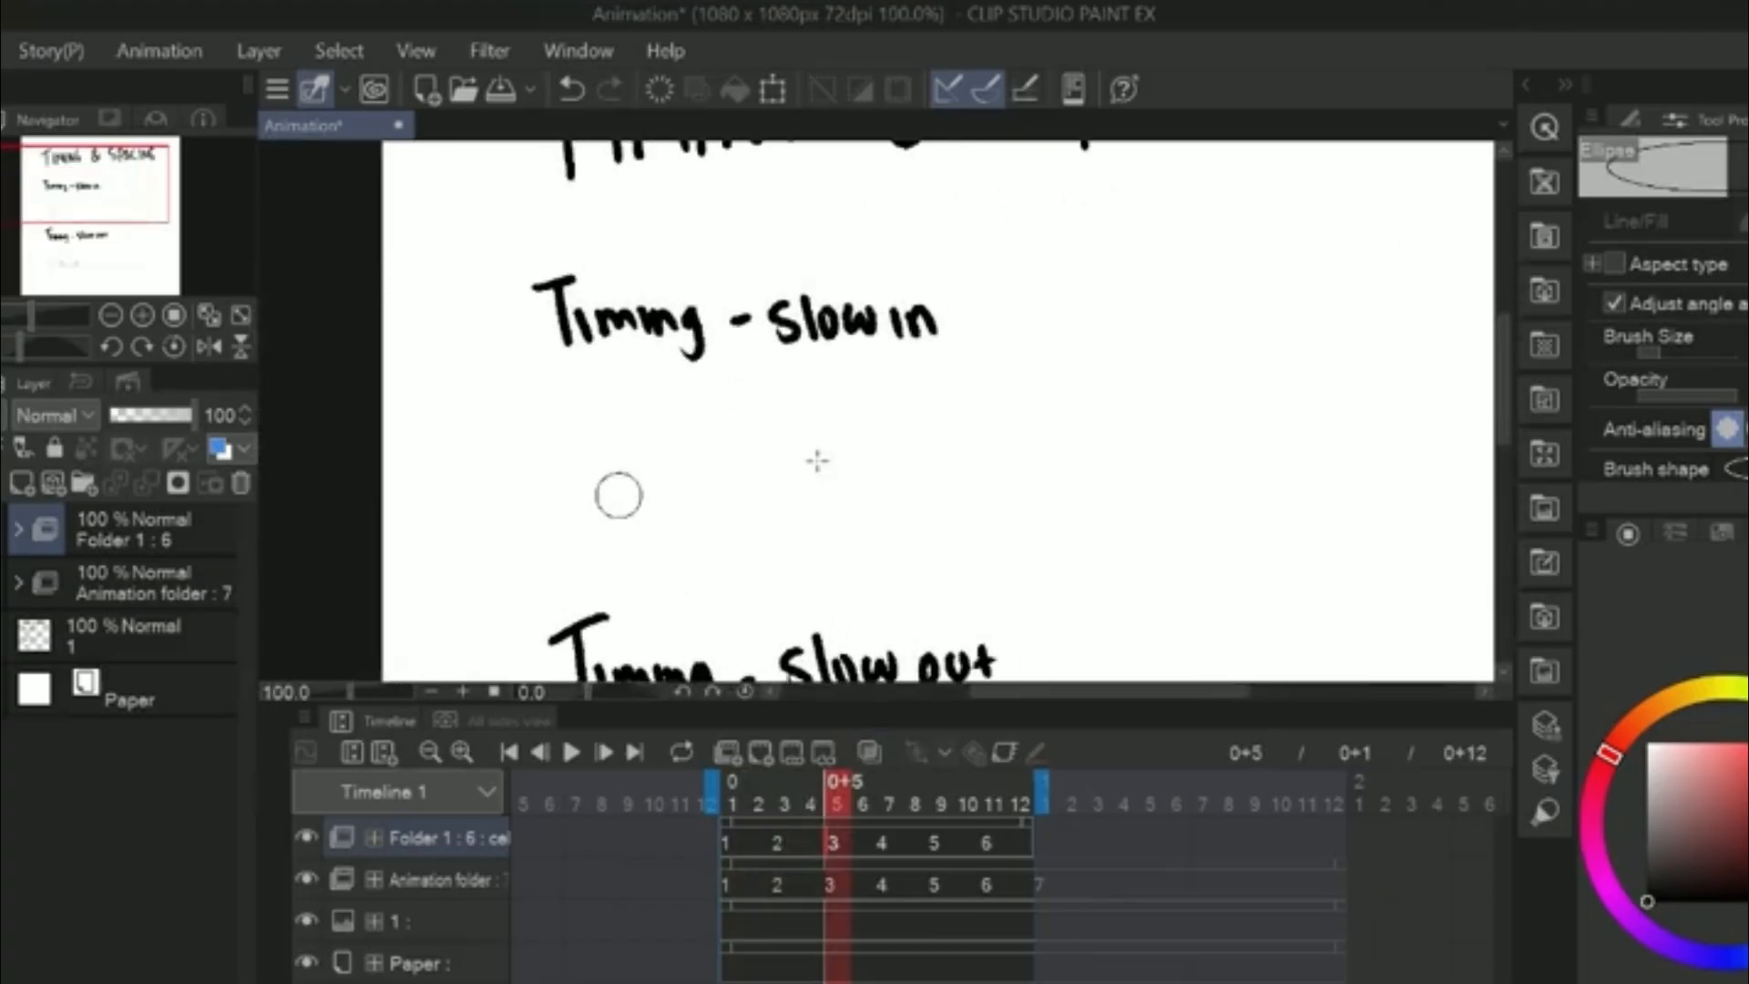
key(ctrl+plus)
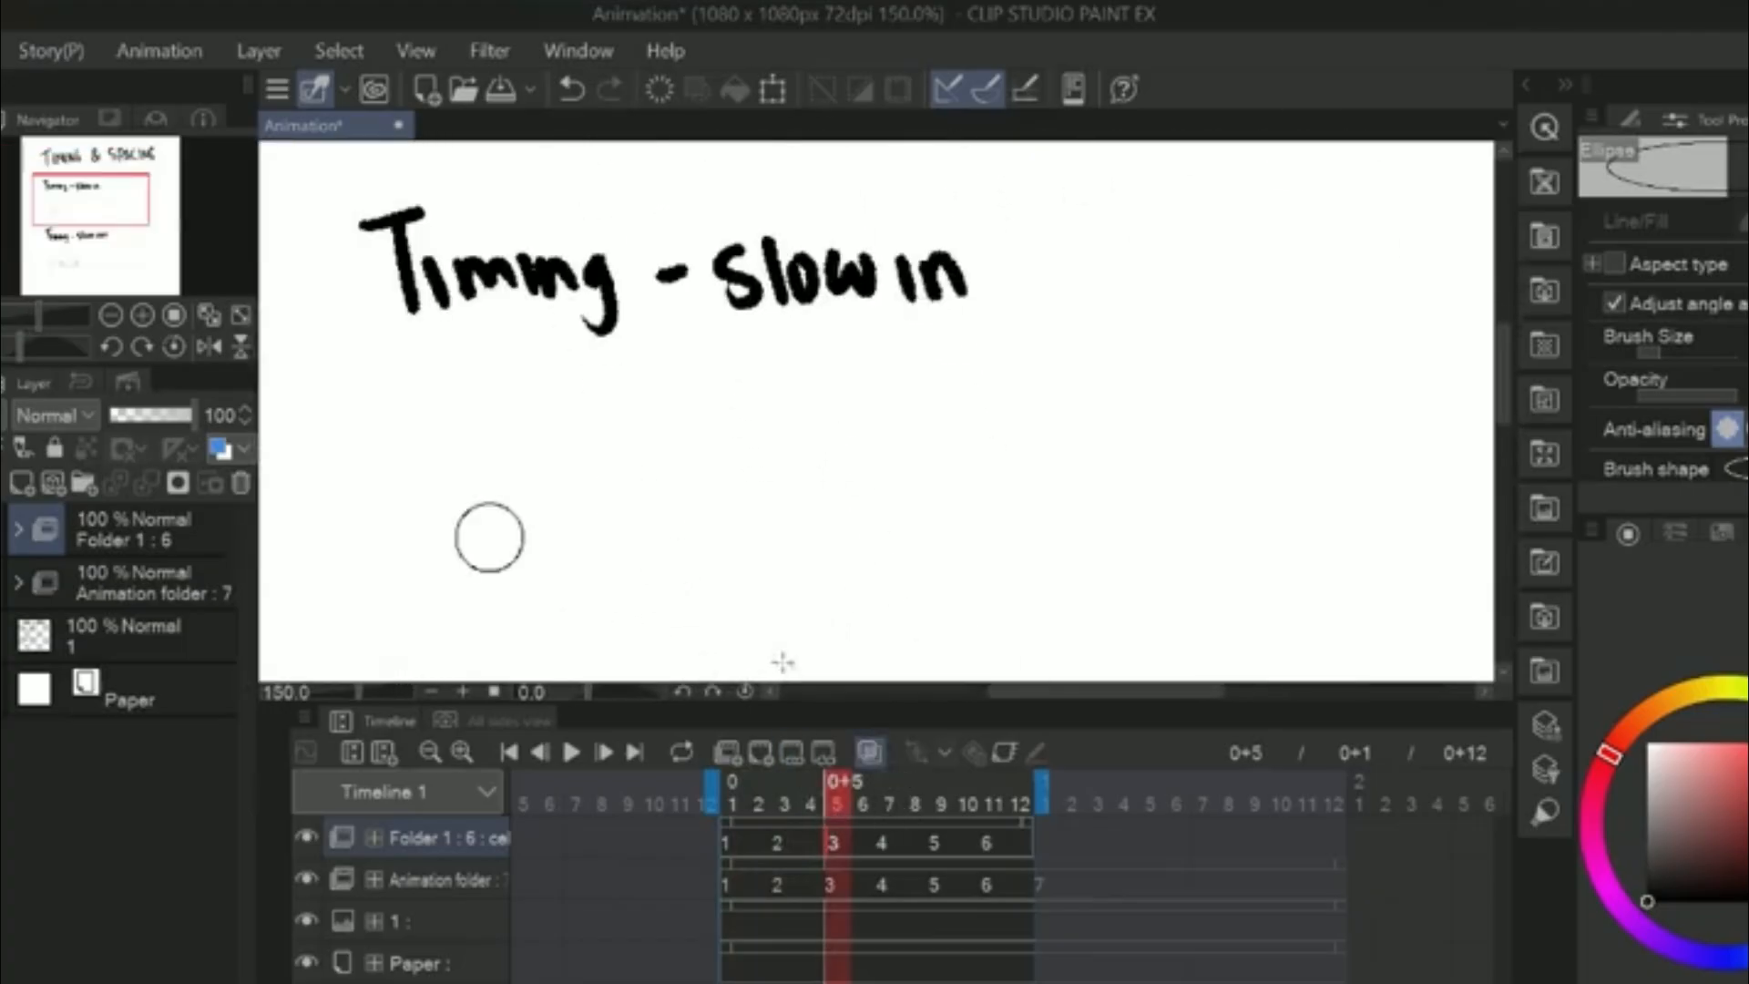
drag(782, 663, 820, 344)
scroll(820, 343, down, 2)
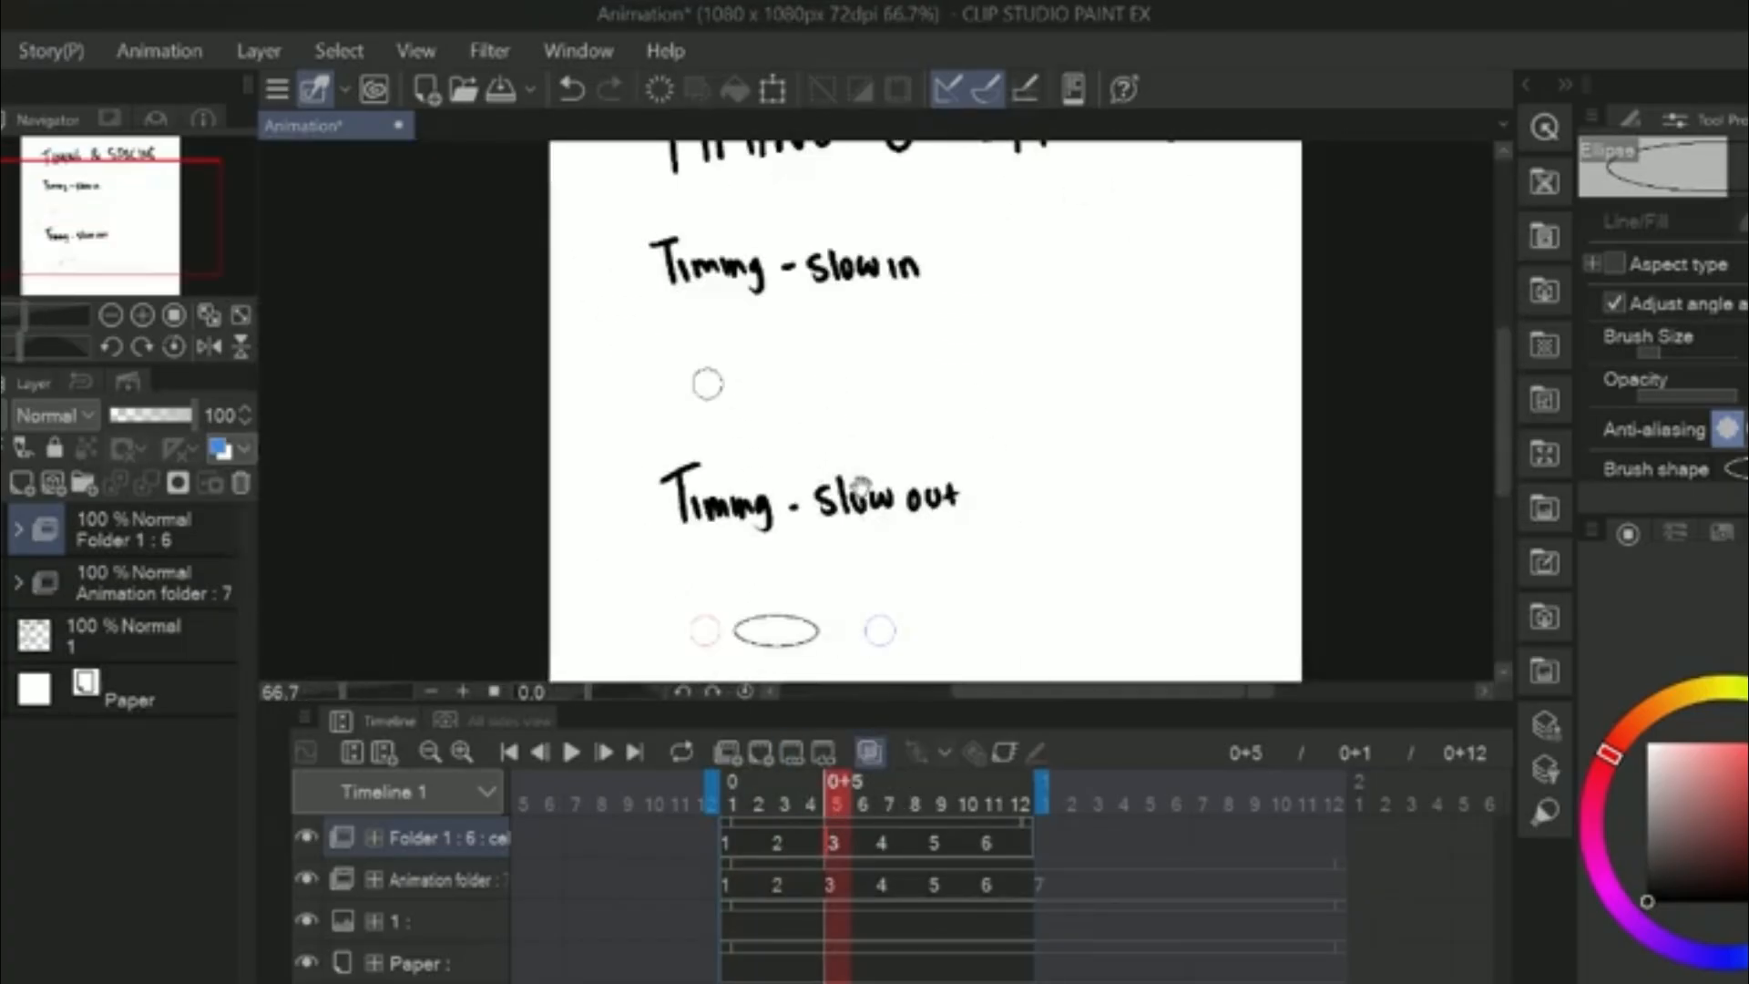
click(109, 591)
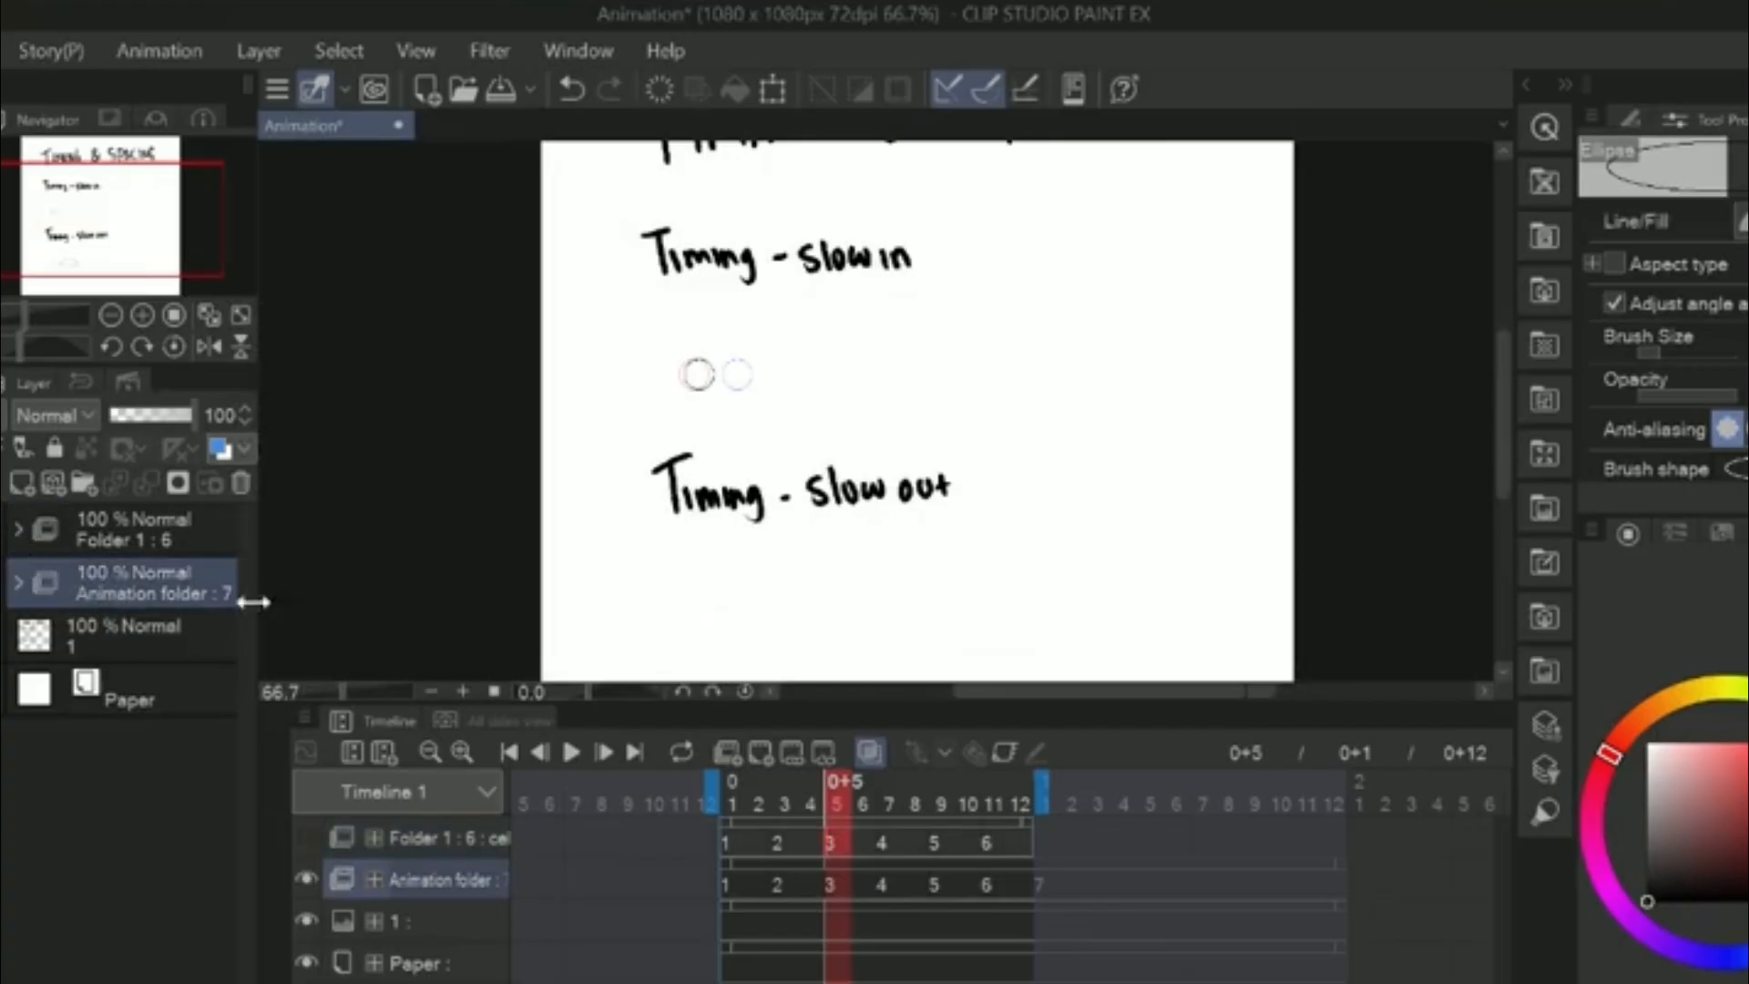
Hide the interface panels and examine the slow-in circle's onion-skinned spacing from the first frame onward.
scroll(792, 340, up, 3)
key(Tab)
key(Left)
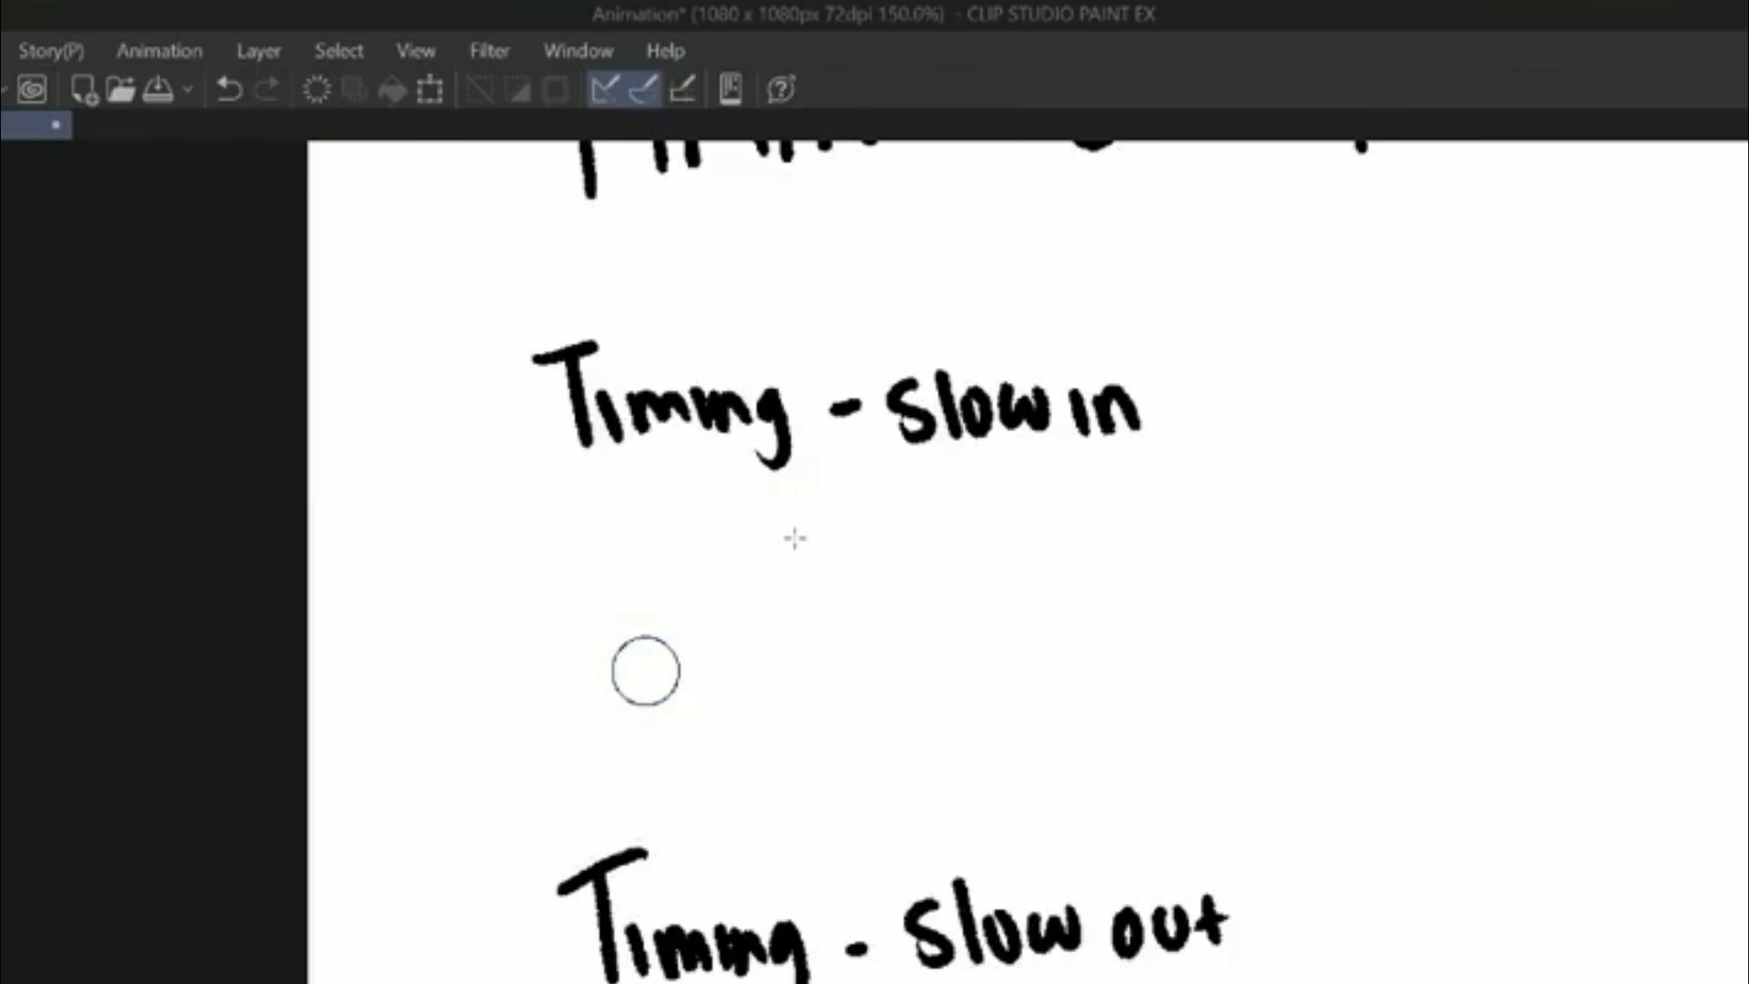
drag(911, 622, 697, 576)
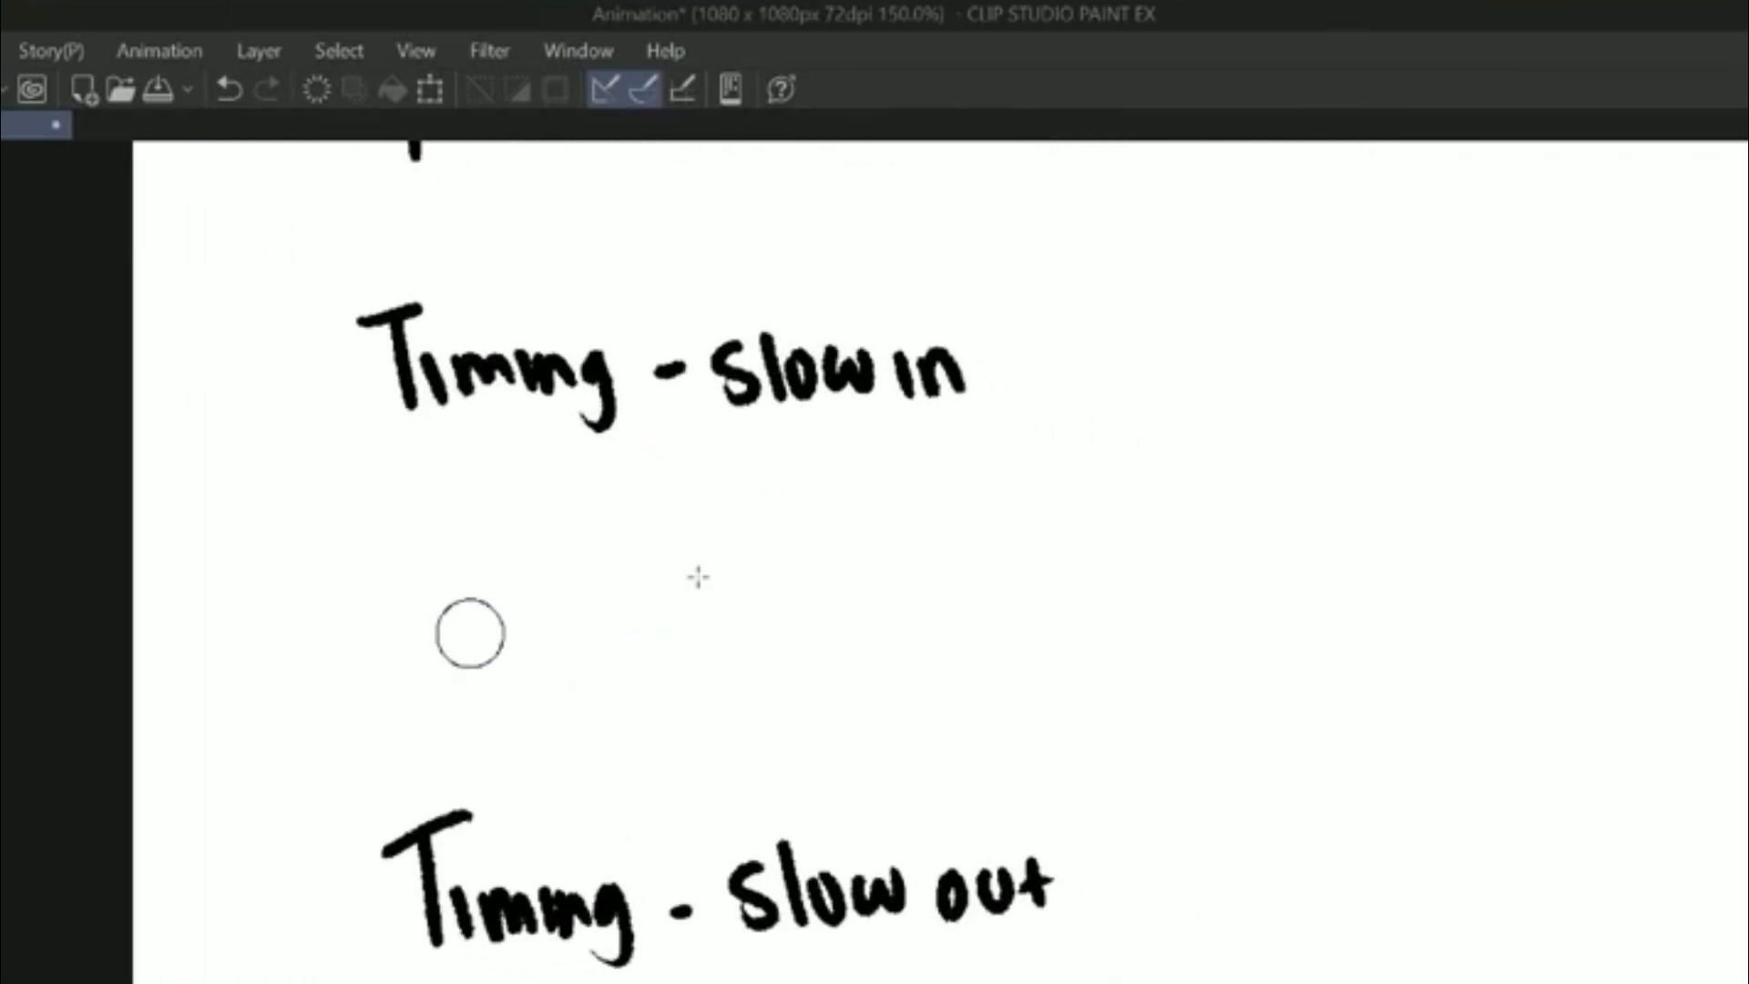
key(Right)
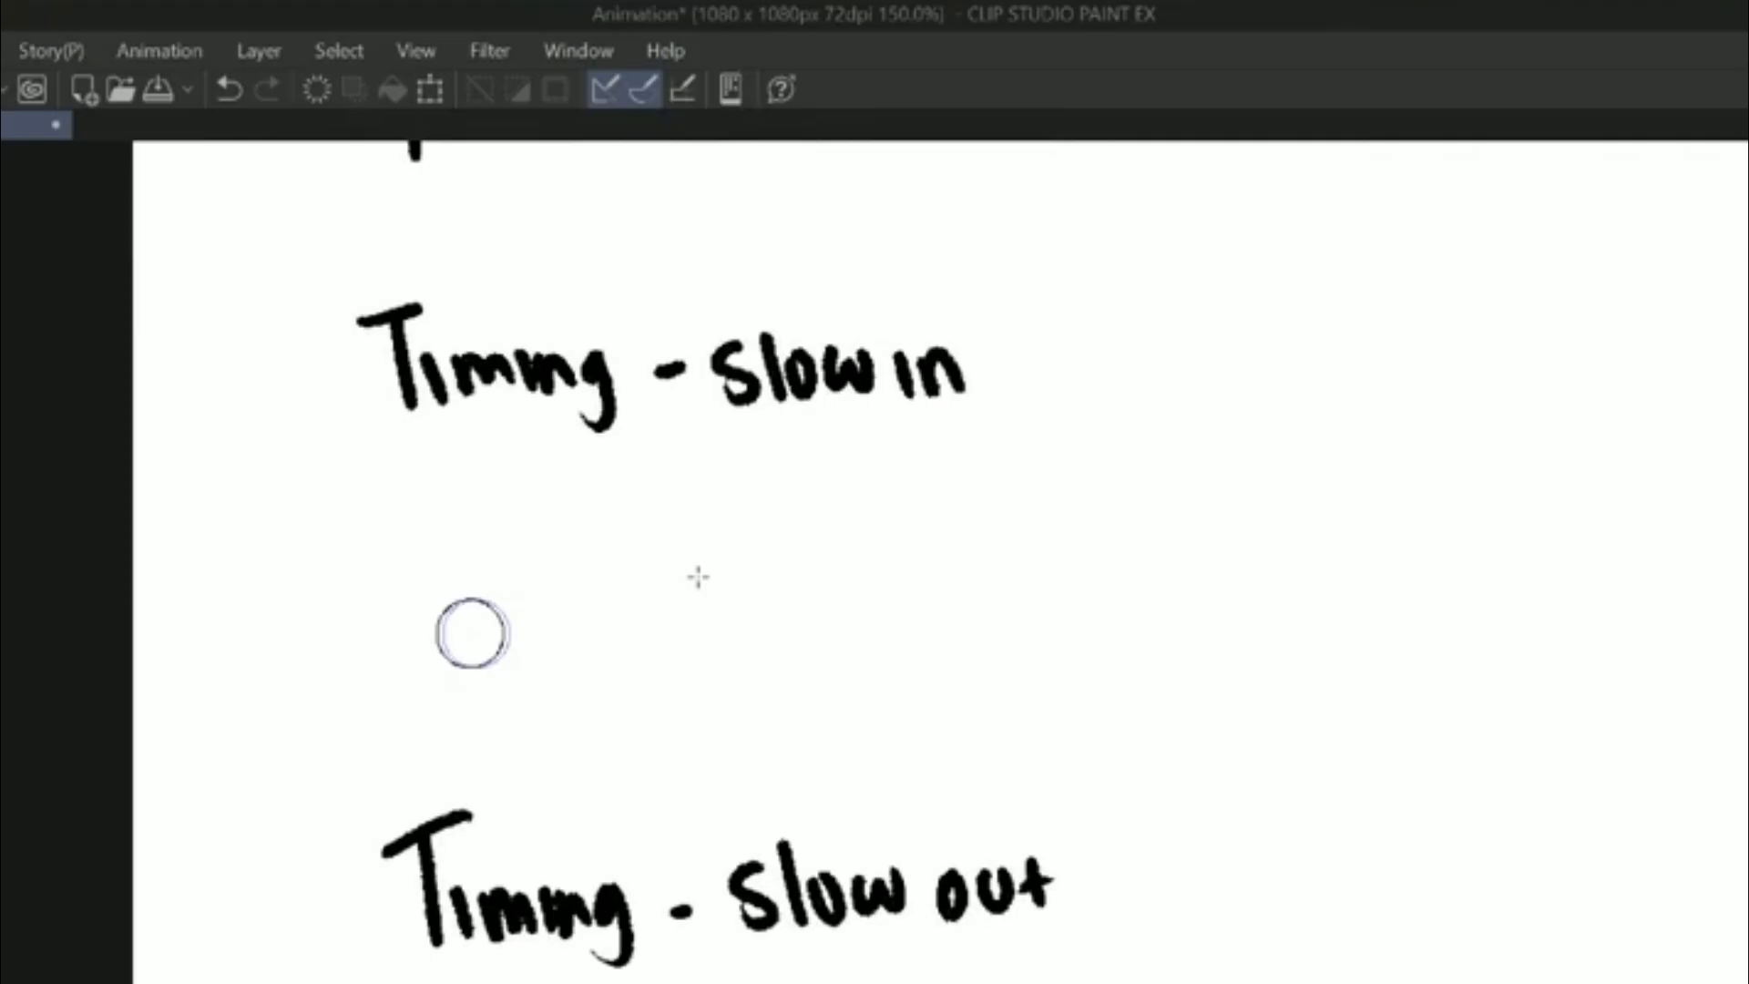
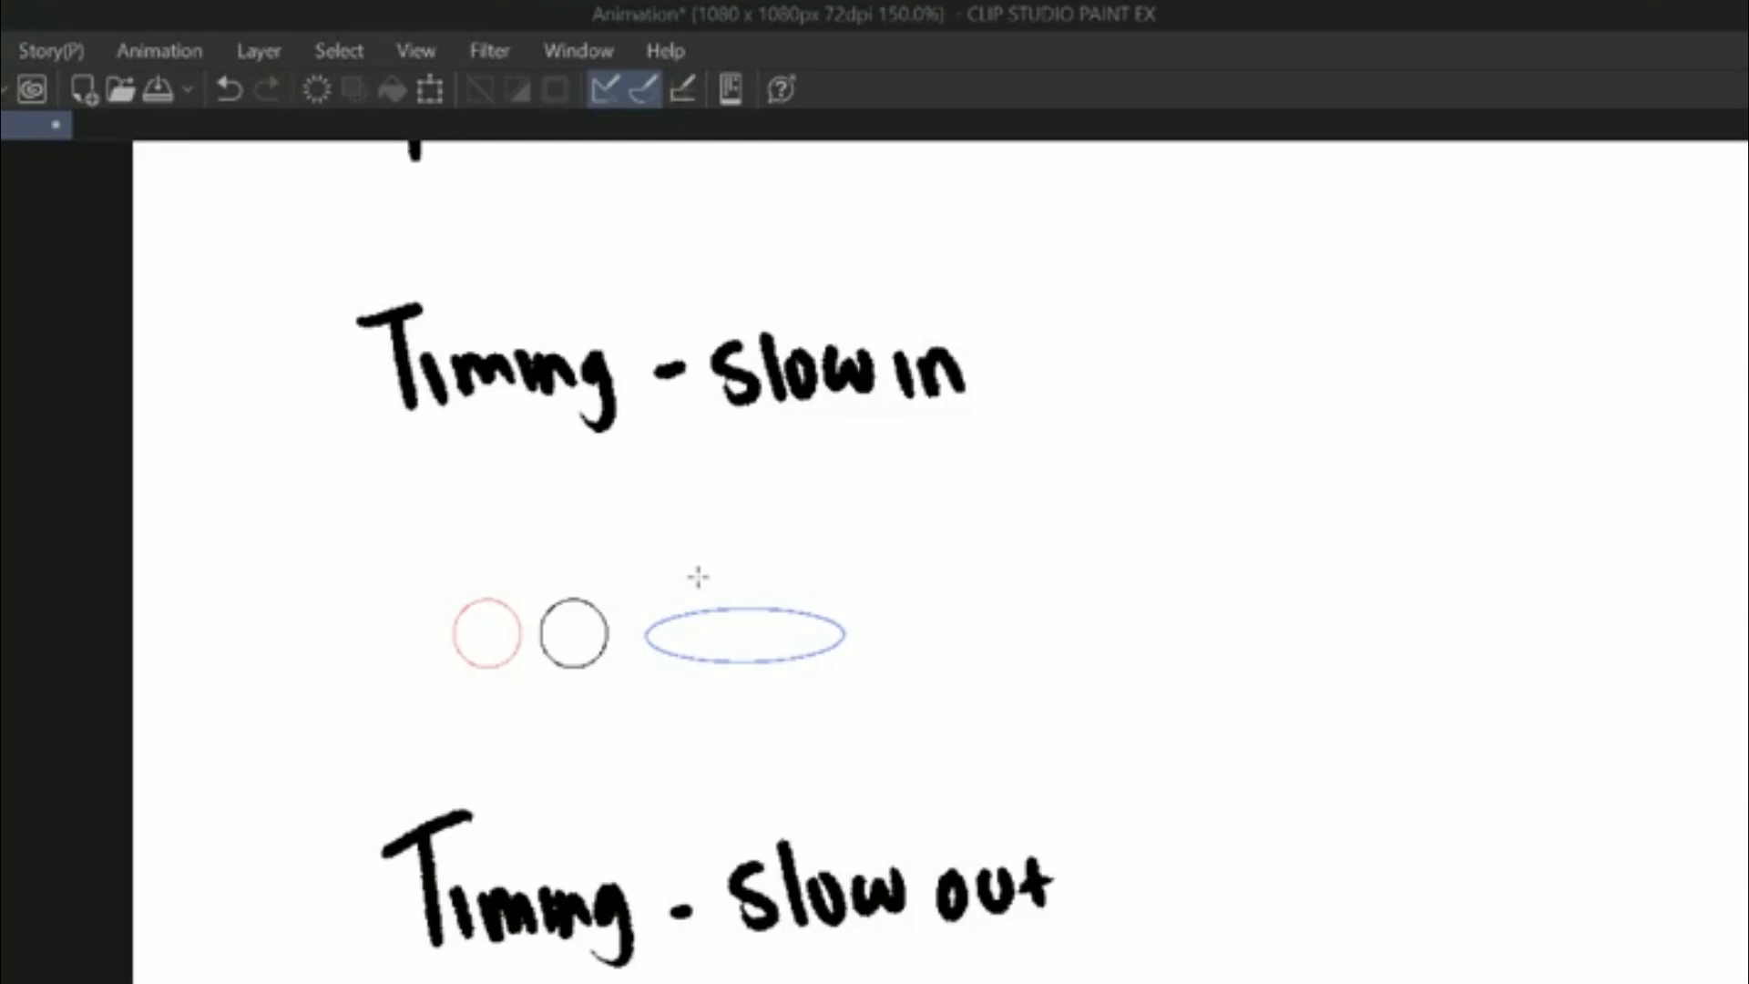
scroll(698, 577, down, 1)
scroll(698, 577, up, 1)
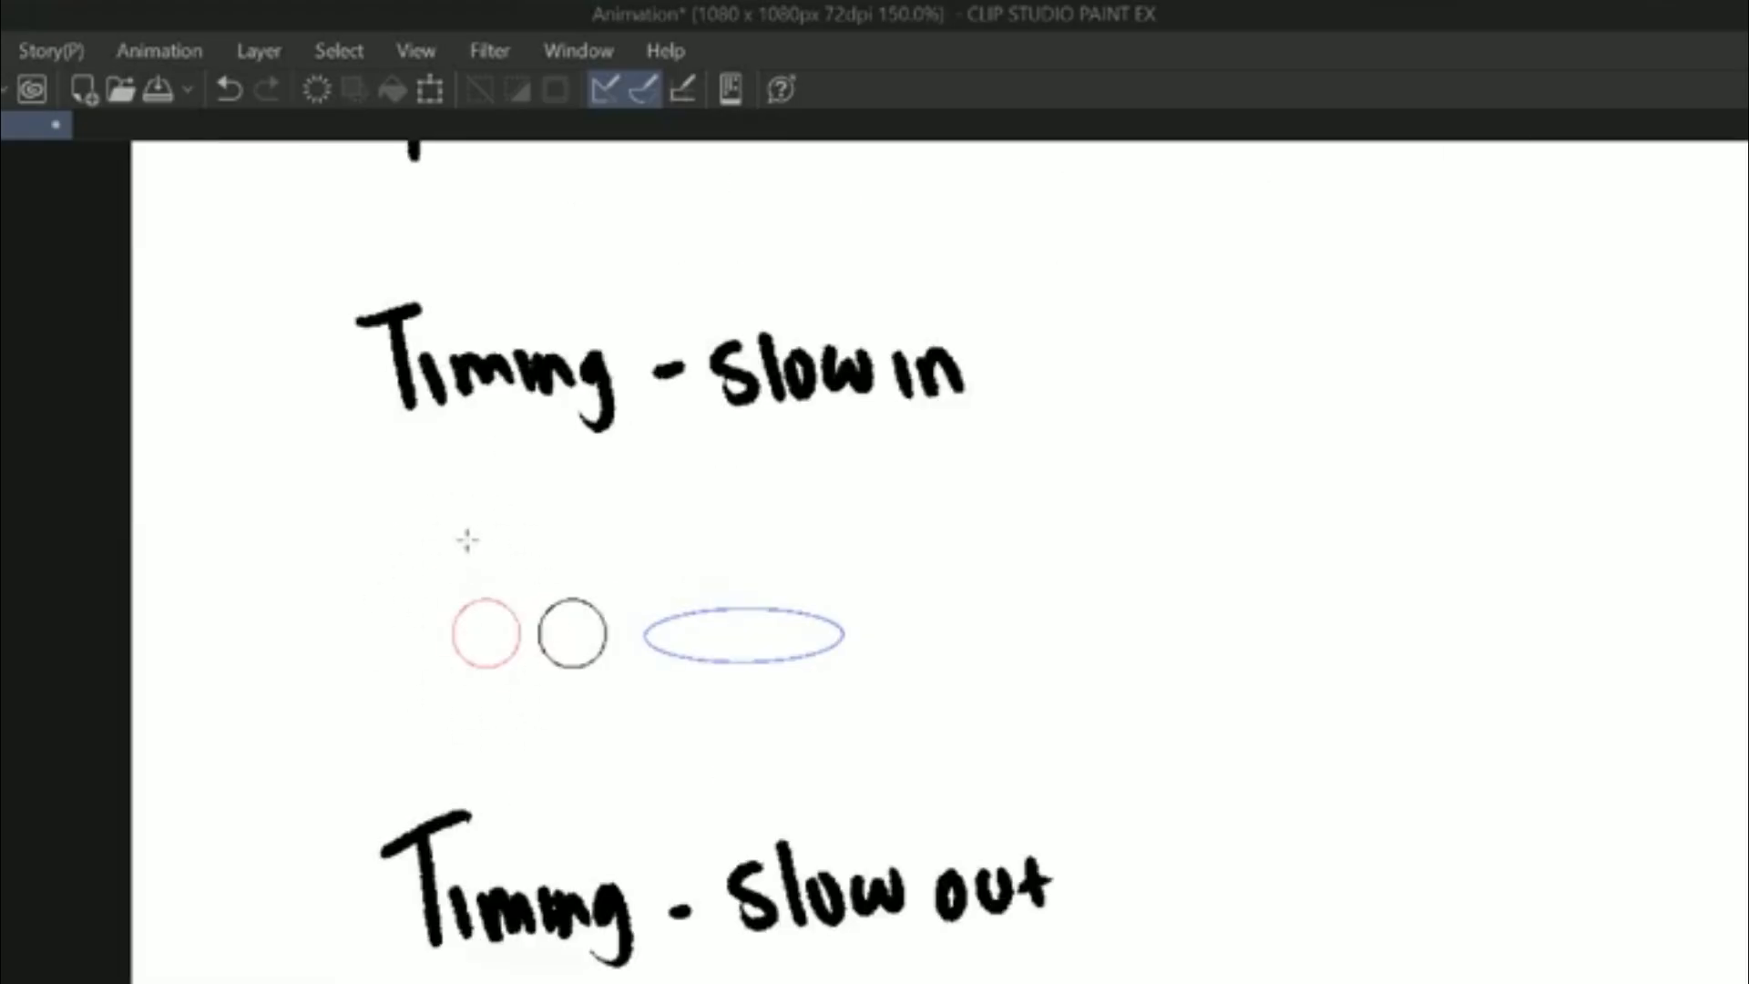
drag(714, 582, 857, 572)
click(778, 612)
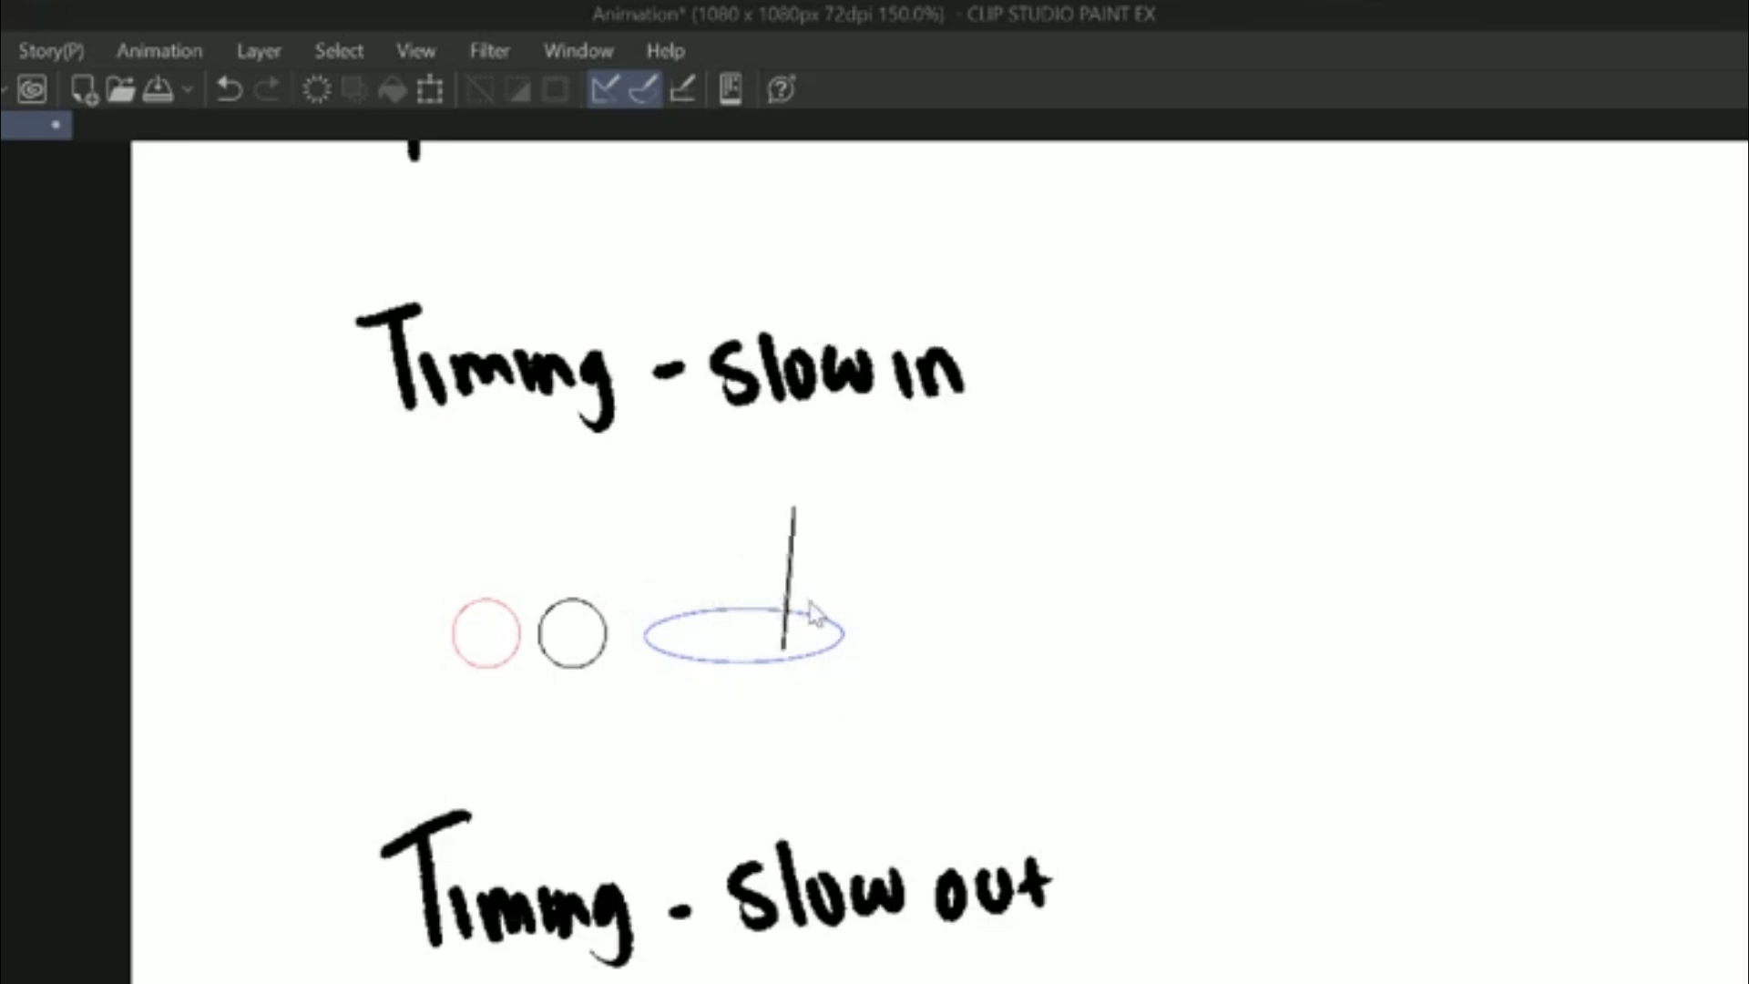
key(ctrl+z)
Step through the slow-in frames with onion skin on to compare the circle's spacing between neighbouring cels.
key(Right)
key(Left)
key(Left)
key(Left)
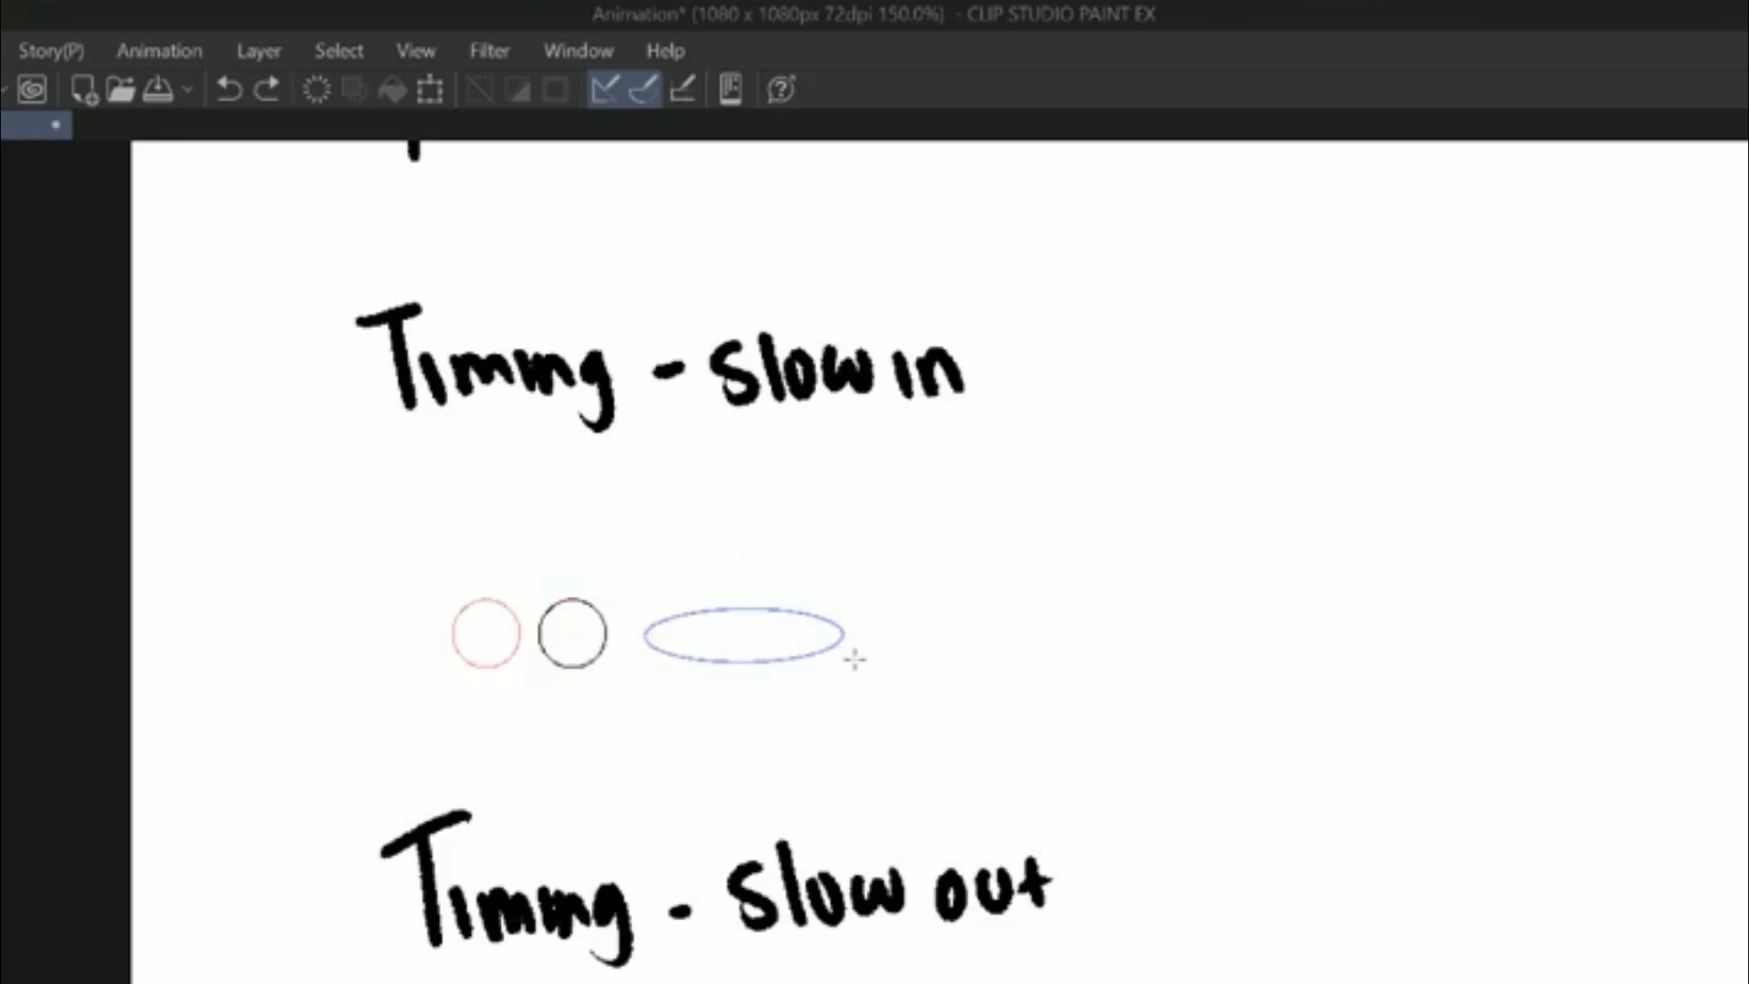
key(Left)
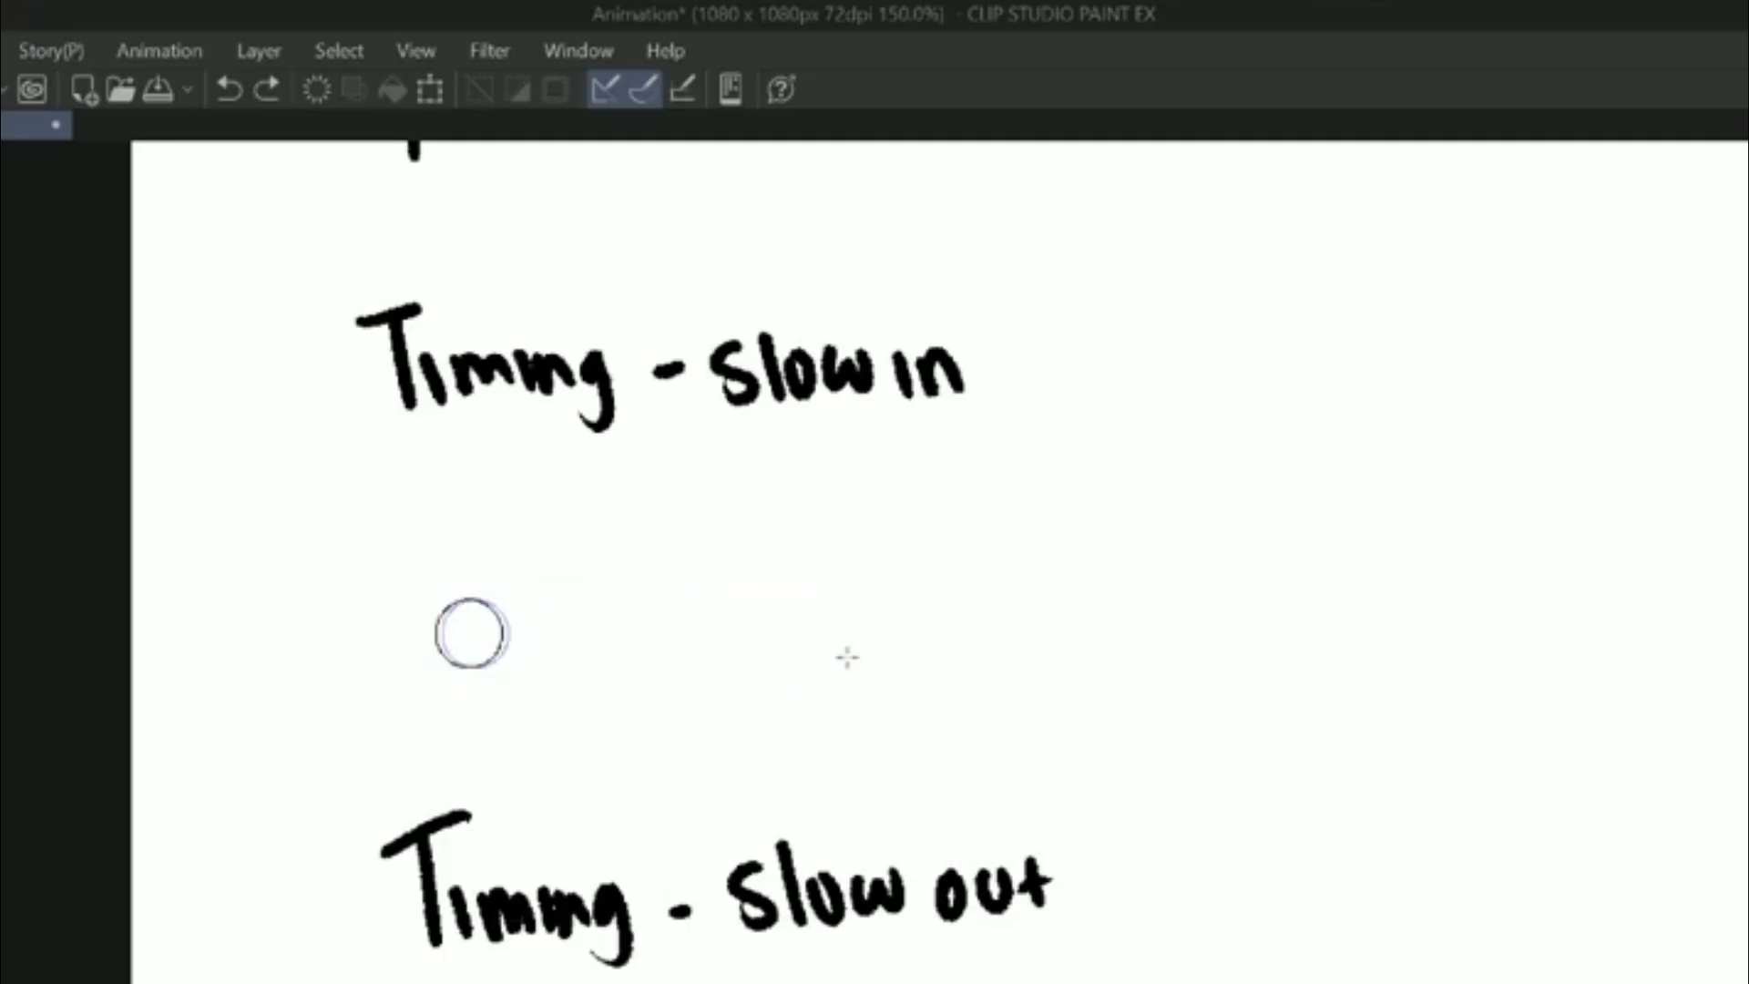
key(Right)
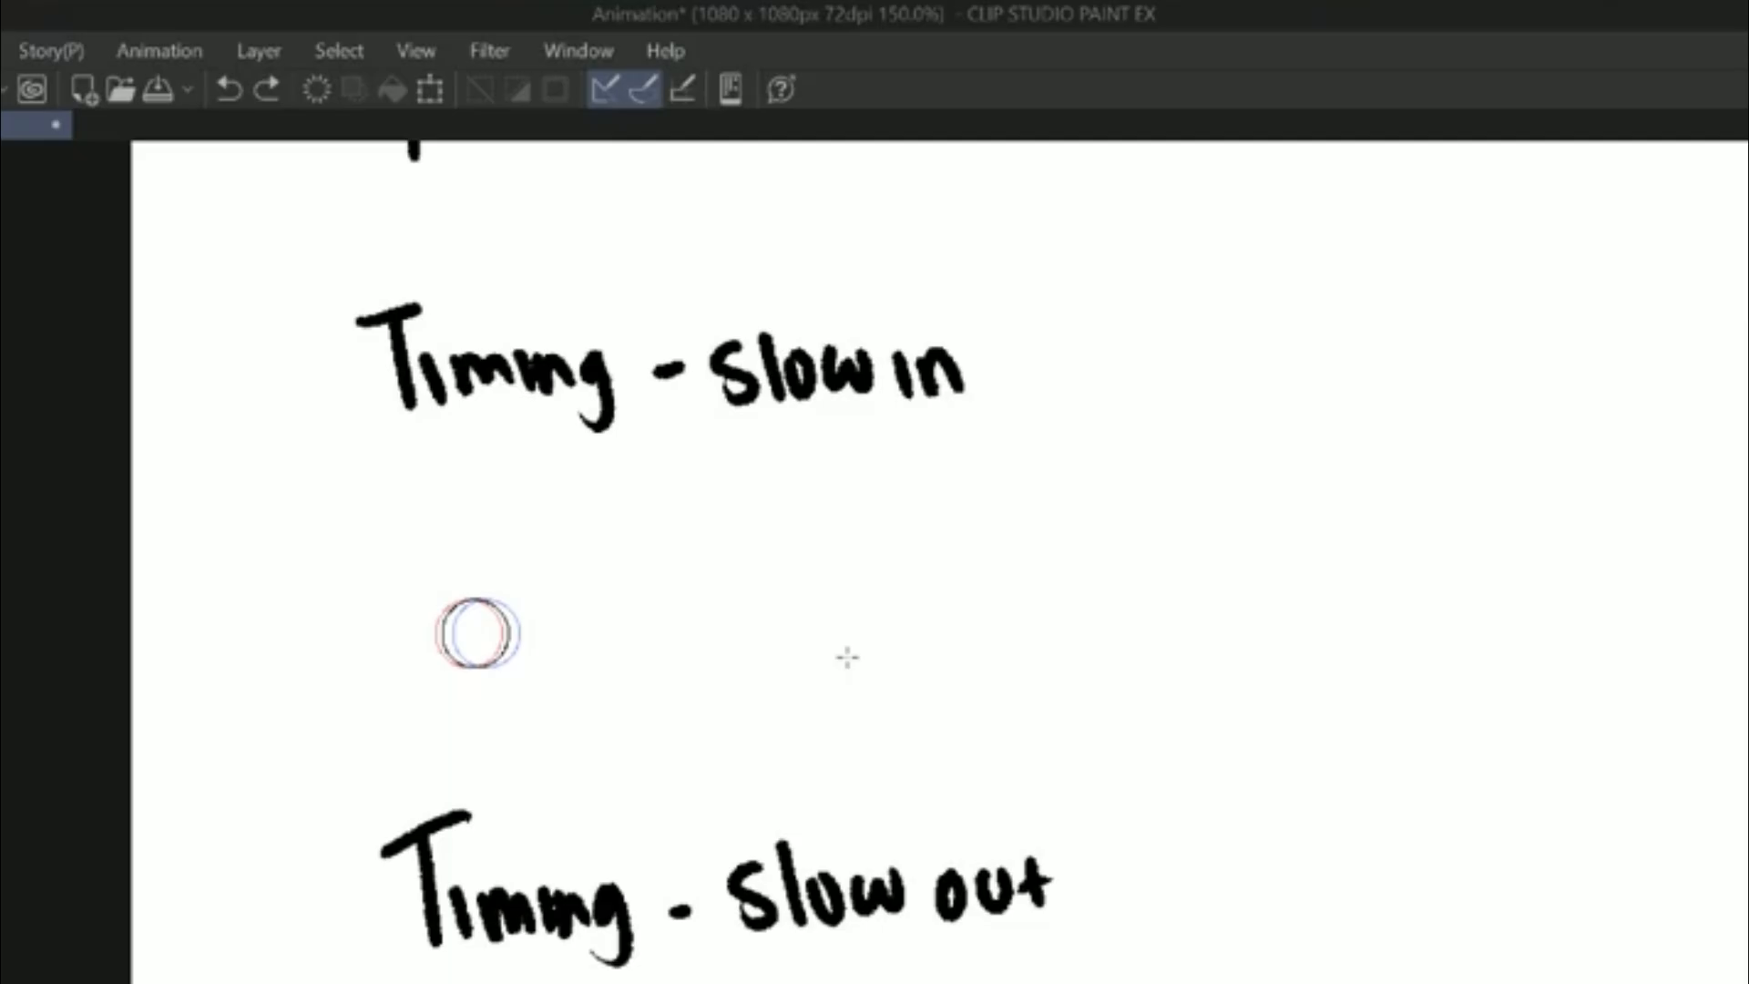
key(Right)
key(Right)
key(Right)
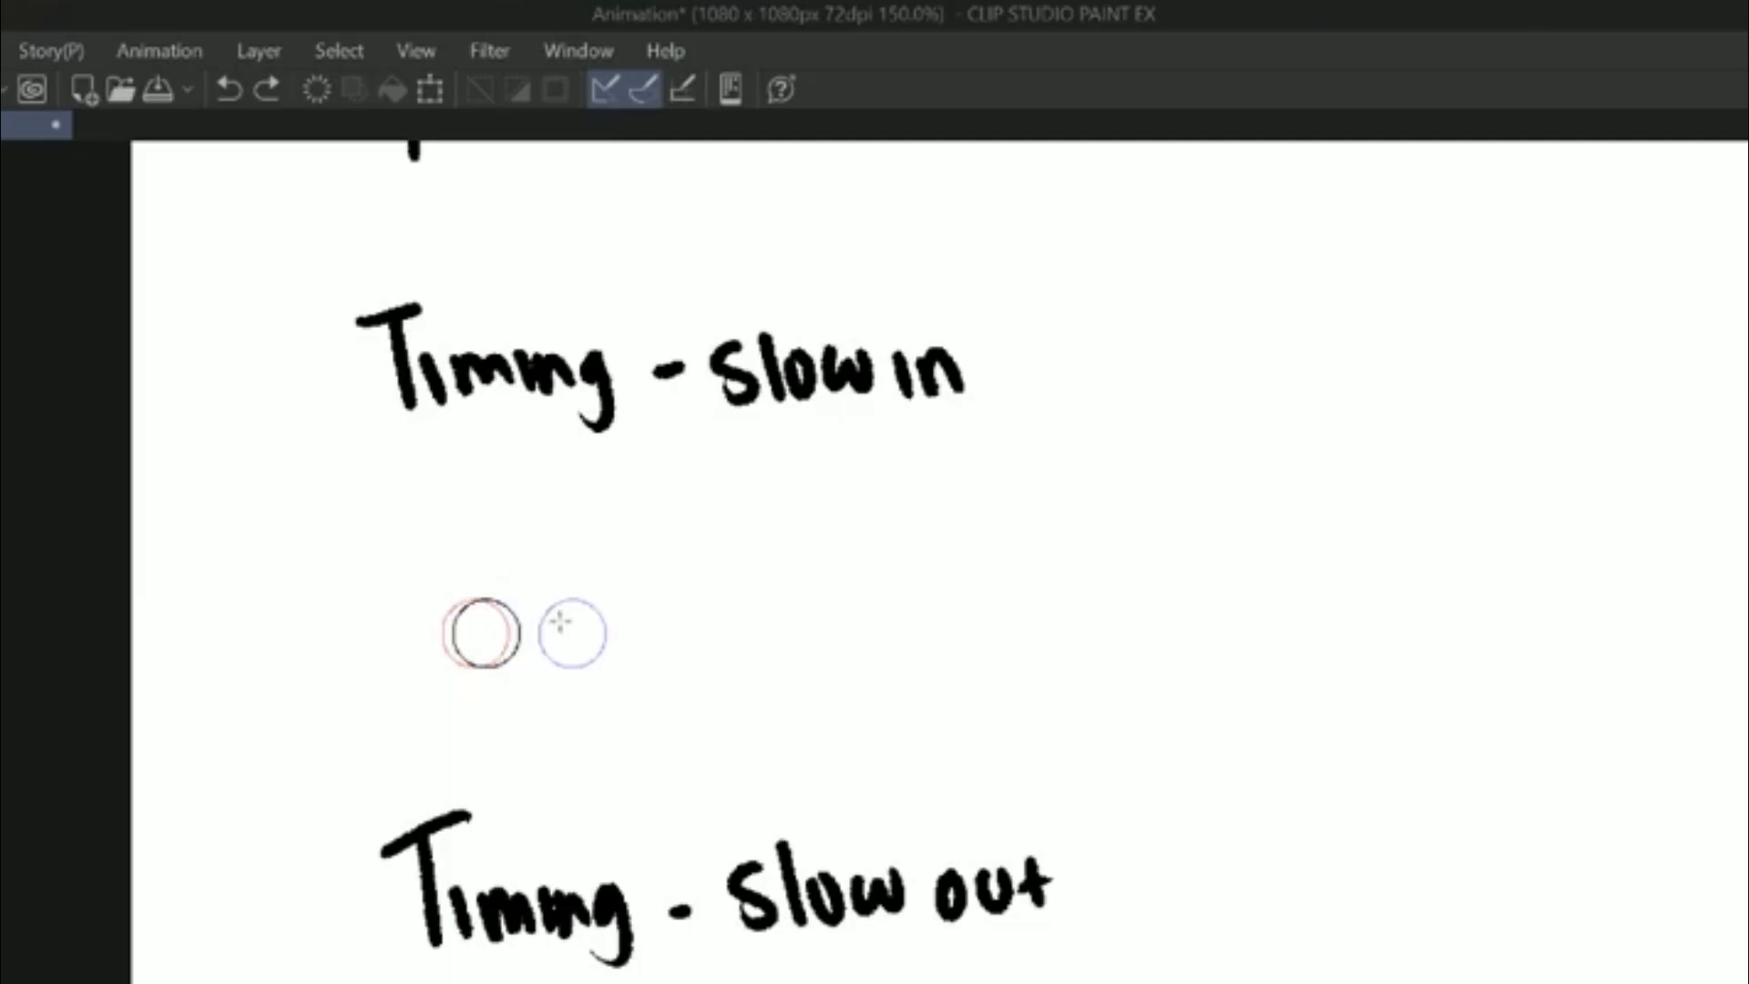
Step back and forth through the opening frames of the slow-in animation to compare the onion-skinned circle spacing.
key(Left)
key(Left)
key(Left)
key(Left)
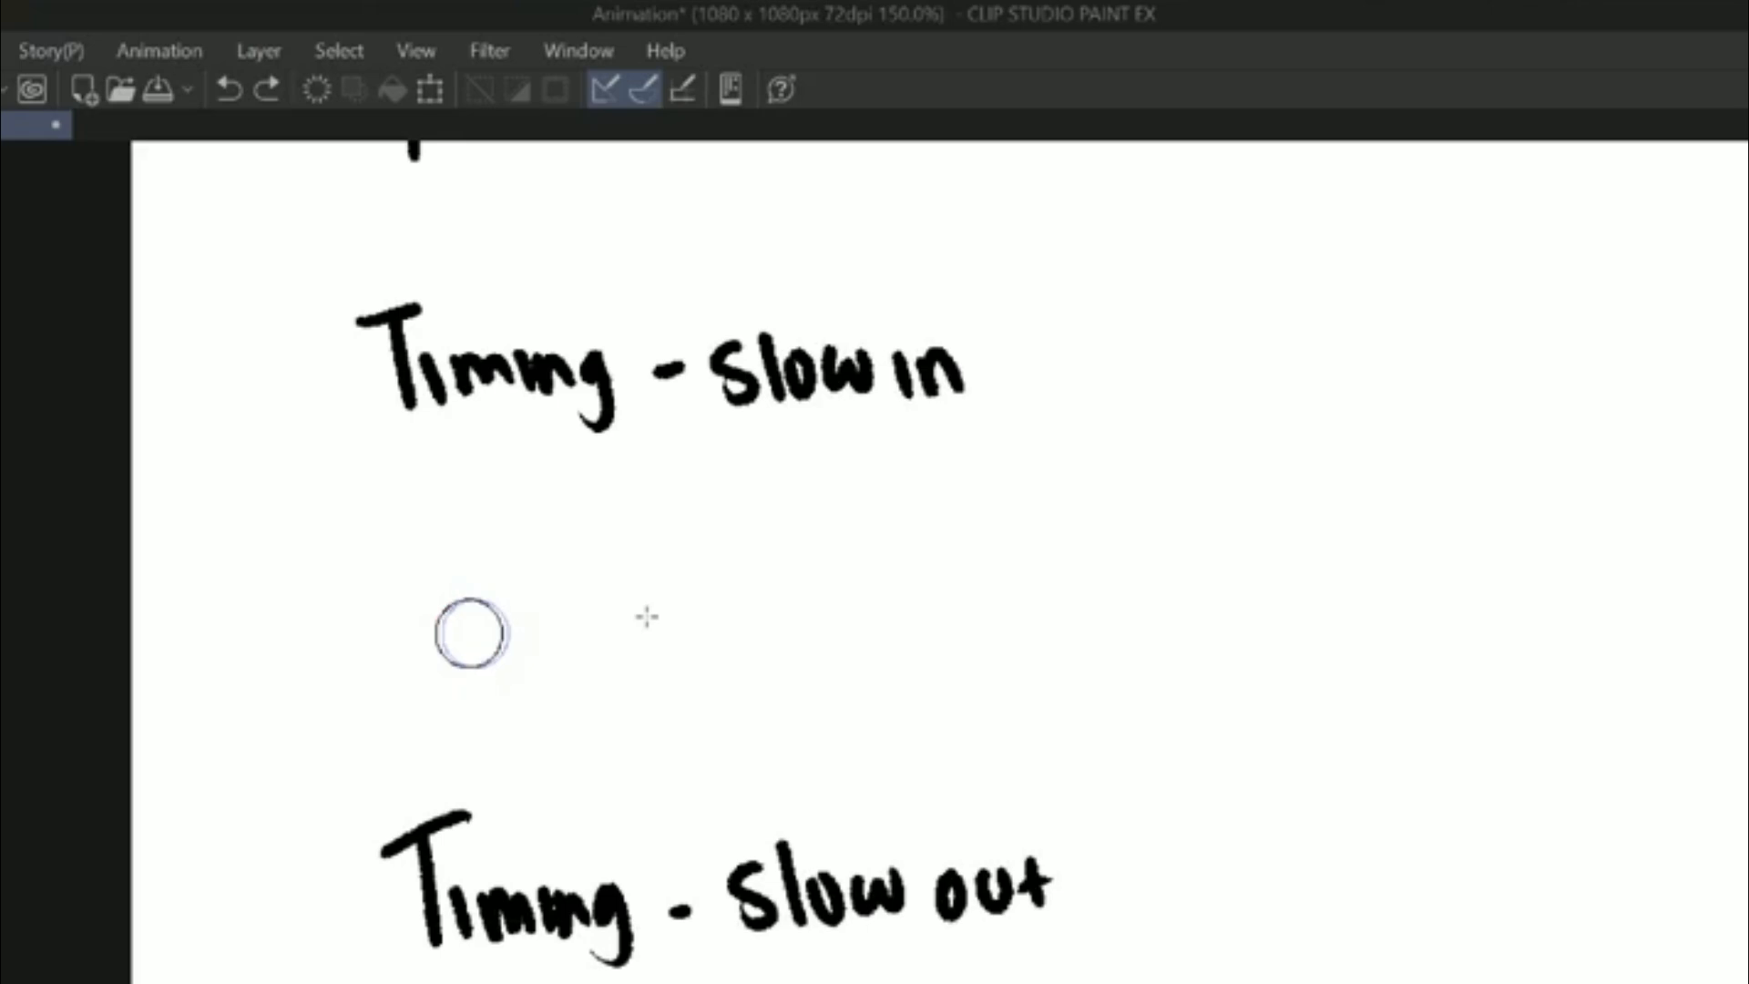
key(Right)
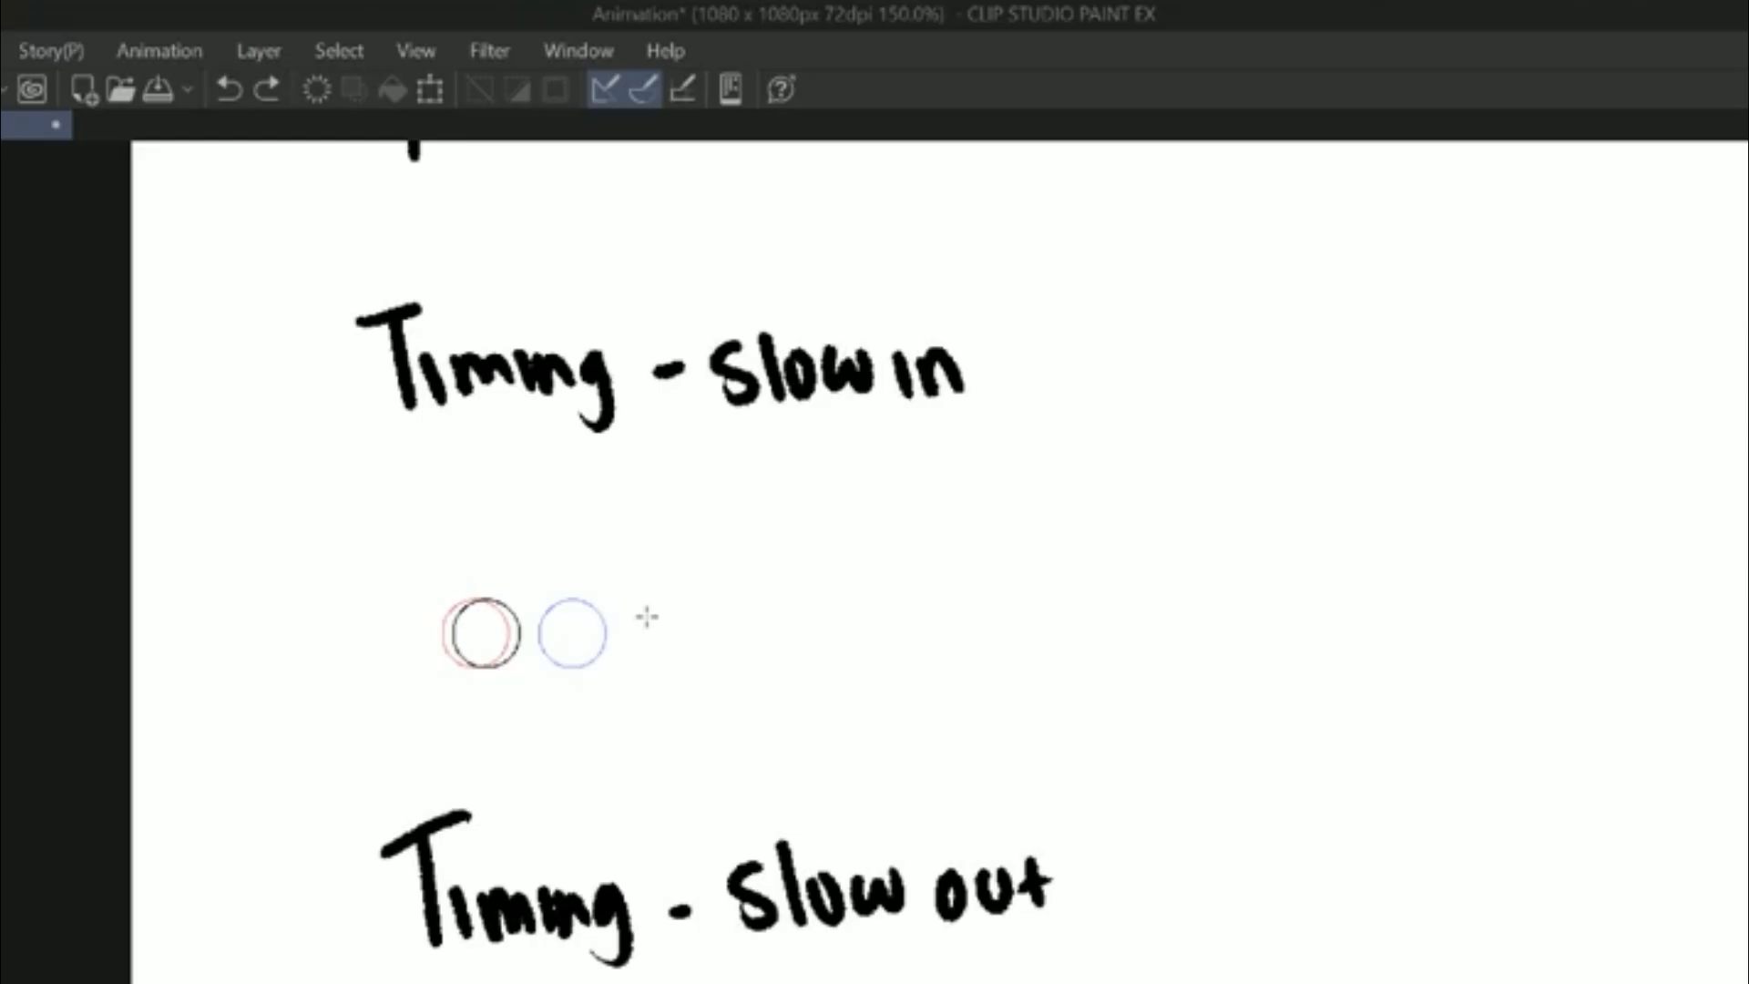
key(Left)
key(Right)
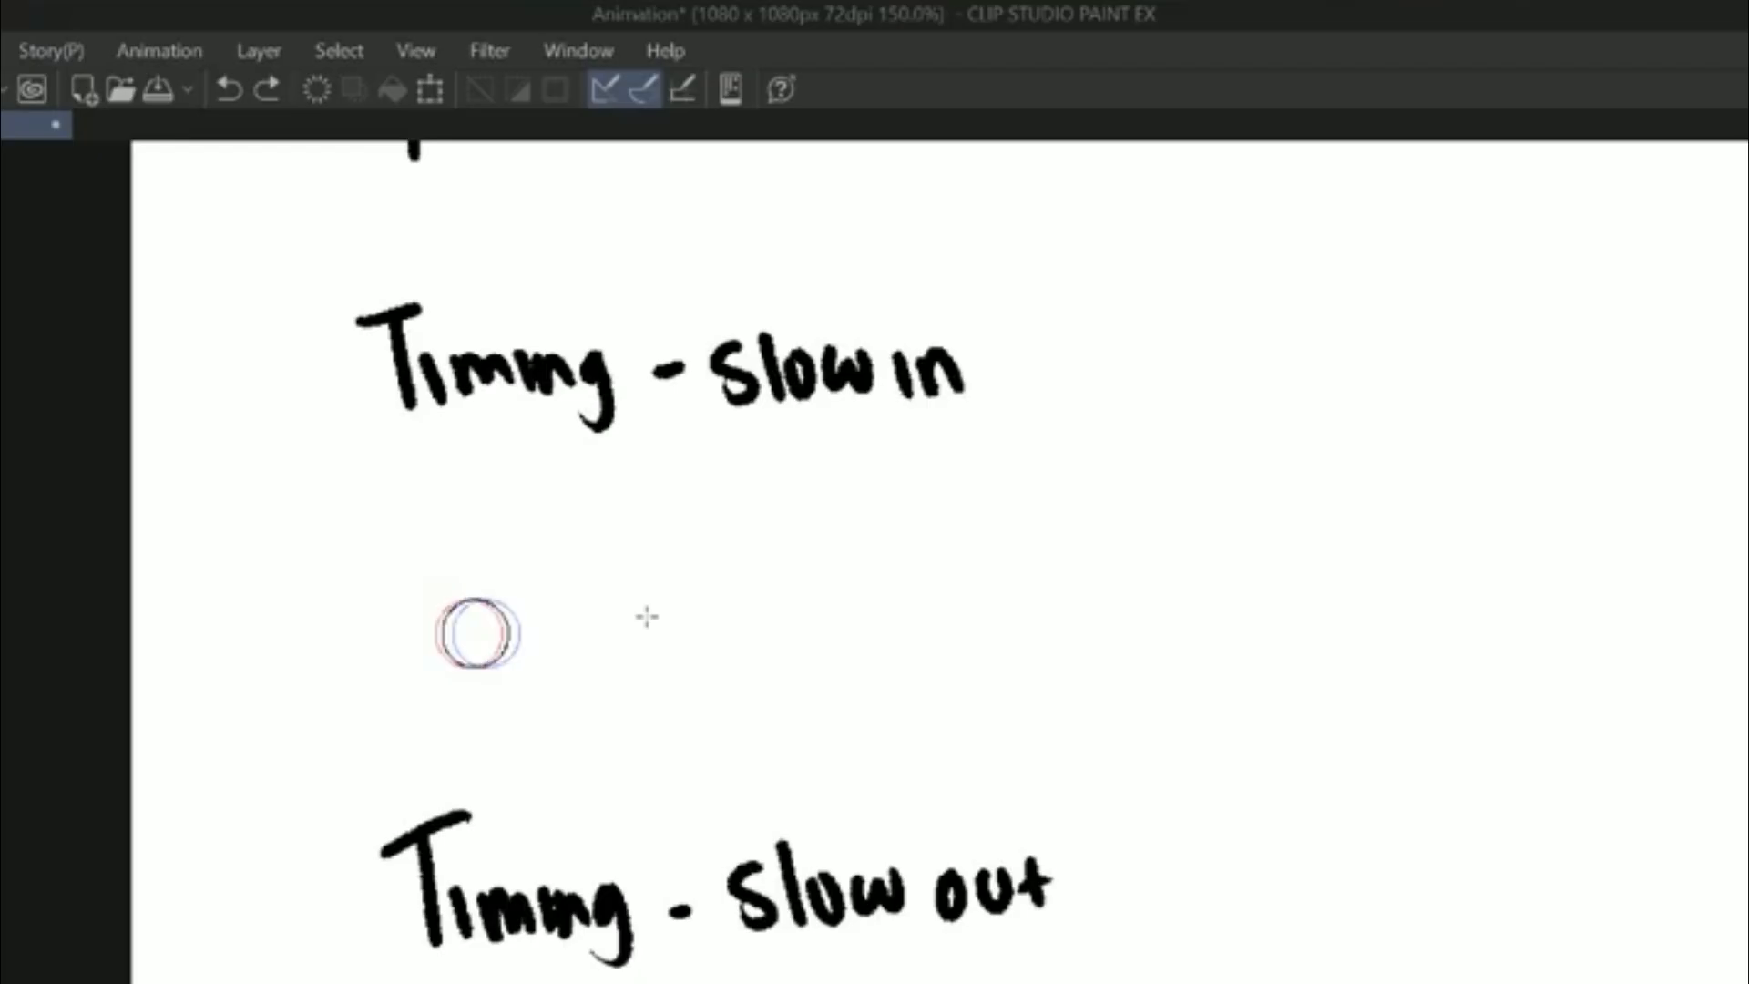
key(Right)
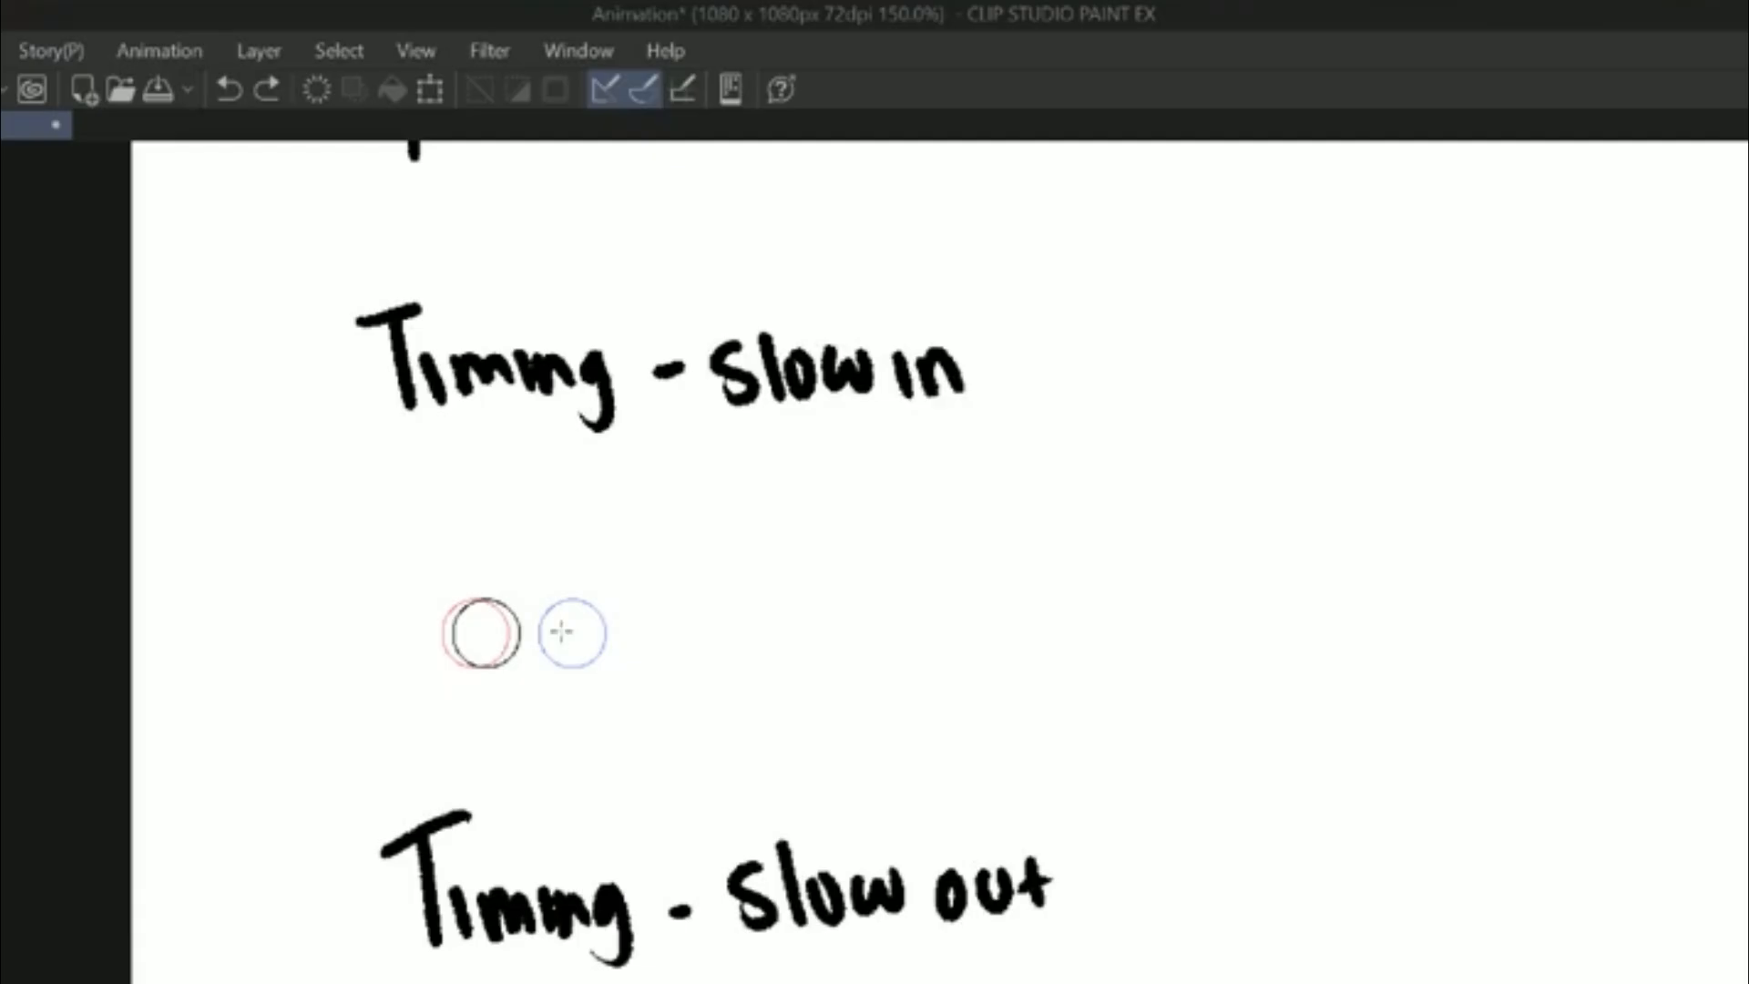
Play the slow-in animation from its start on the full canvas, then restore the hidden panels.
scroll(561, 631, up, 1)
drag(652, 659, 581, 857)
drag(698, 719, 654, 655)
scroll(685, 677, down, 1)
key(Left)
key(Left)
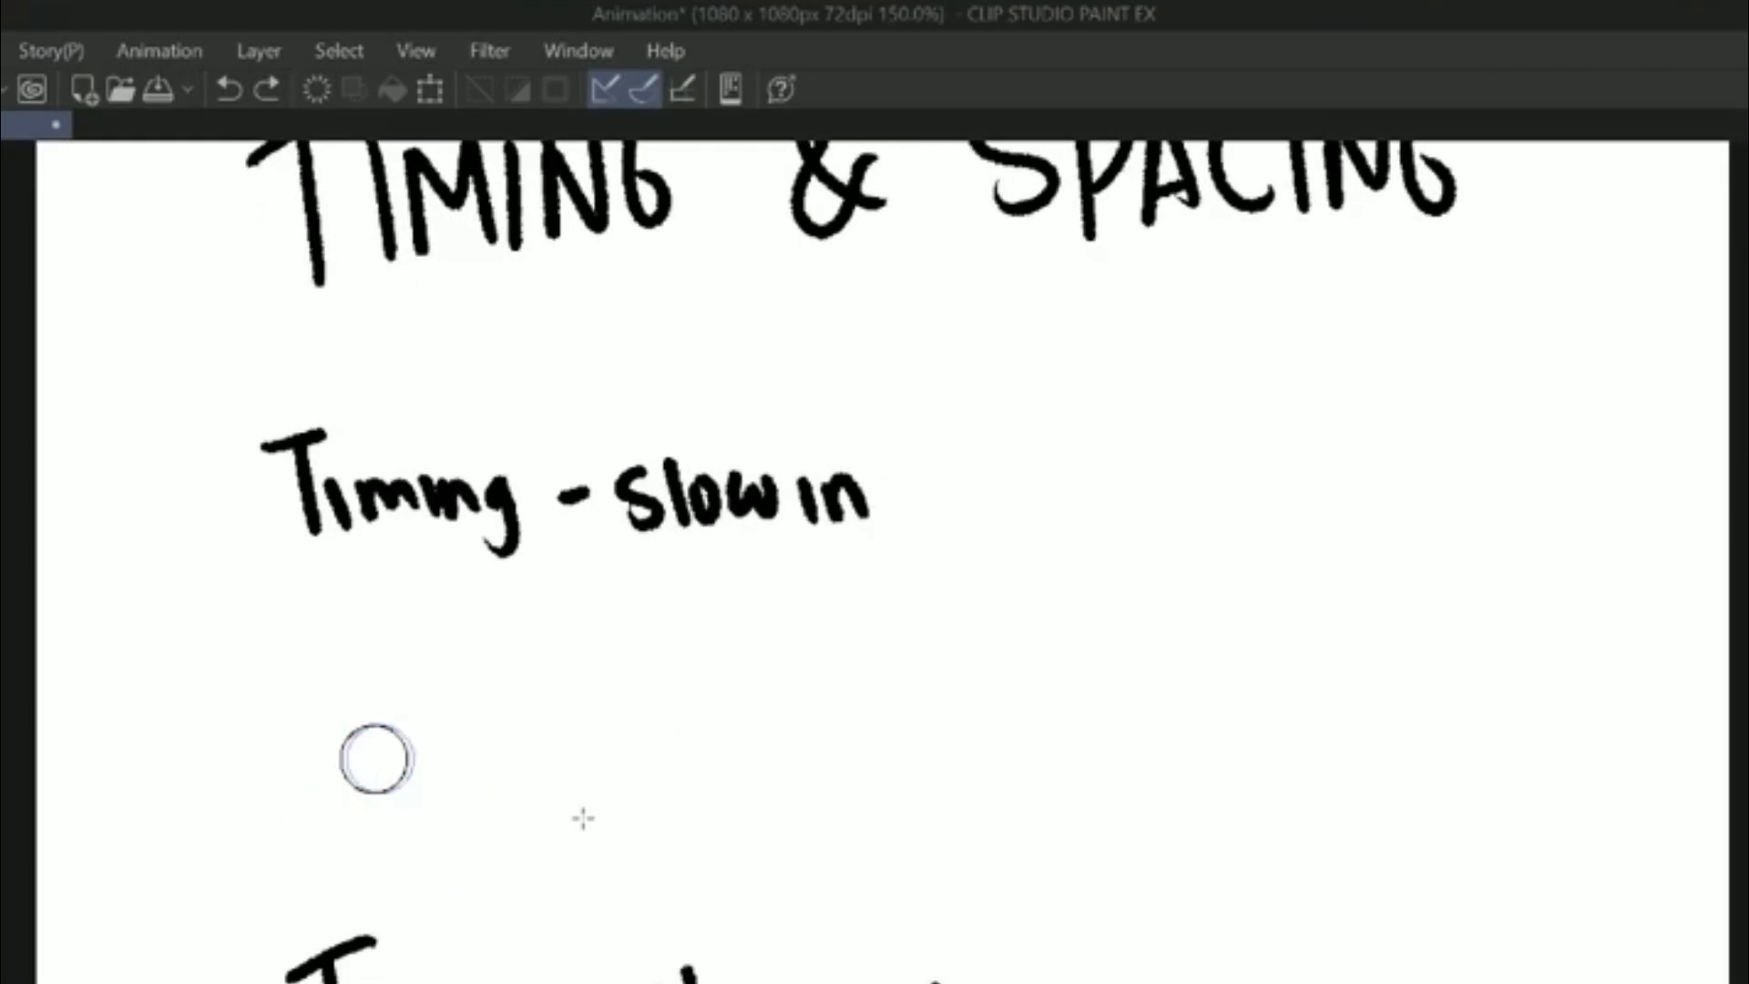
key(Right)
key(Right)
key(Right)
key(space)
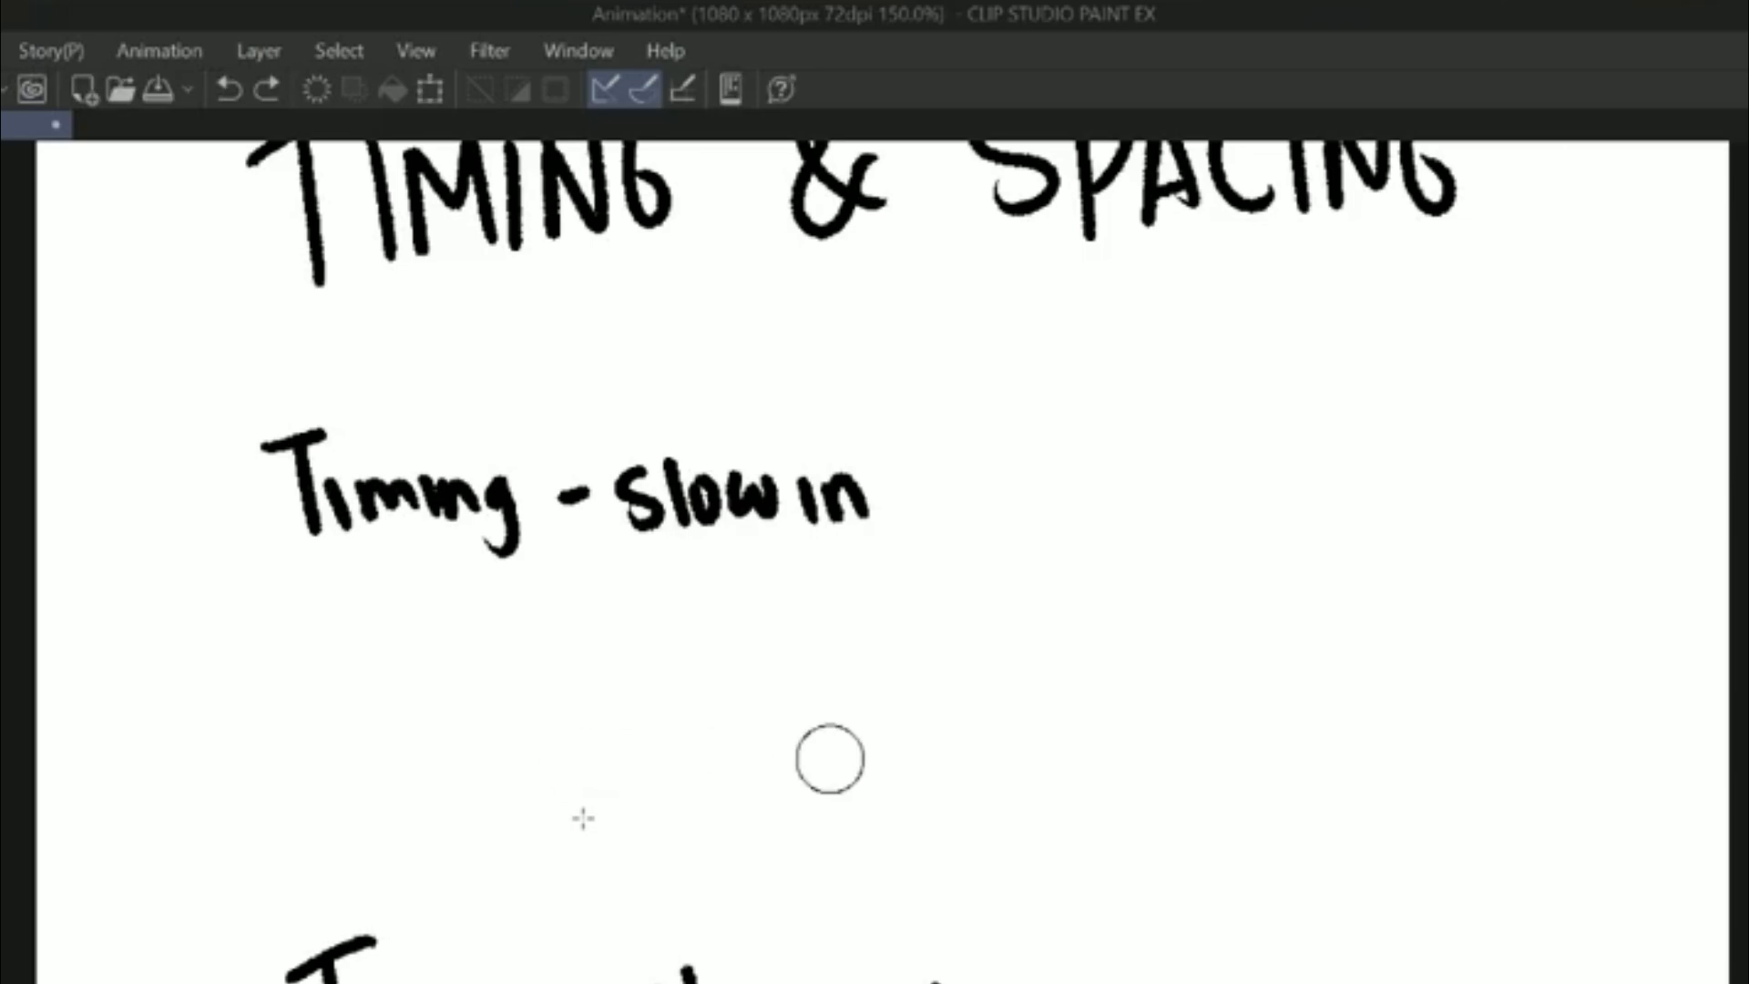
key(Tab)
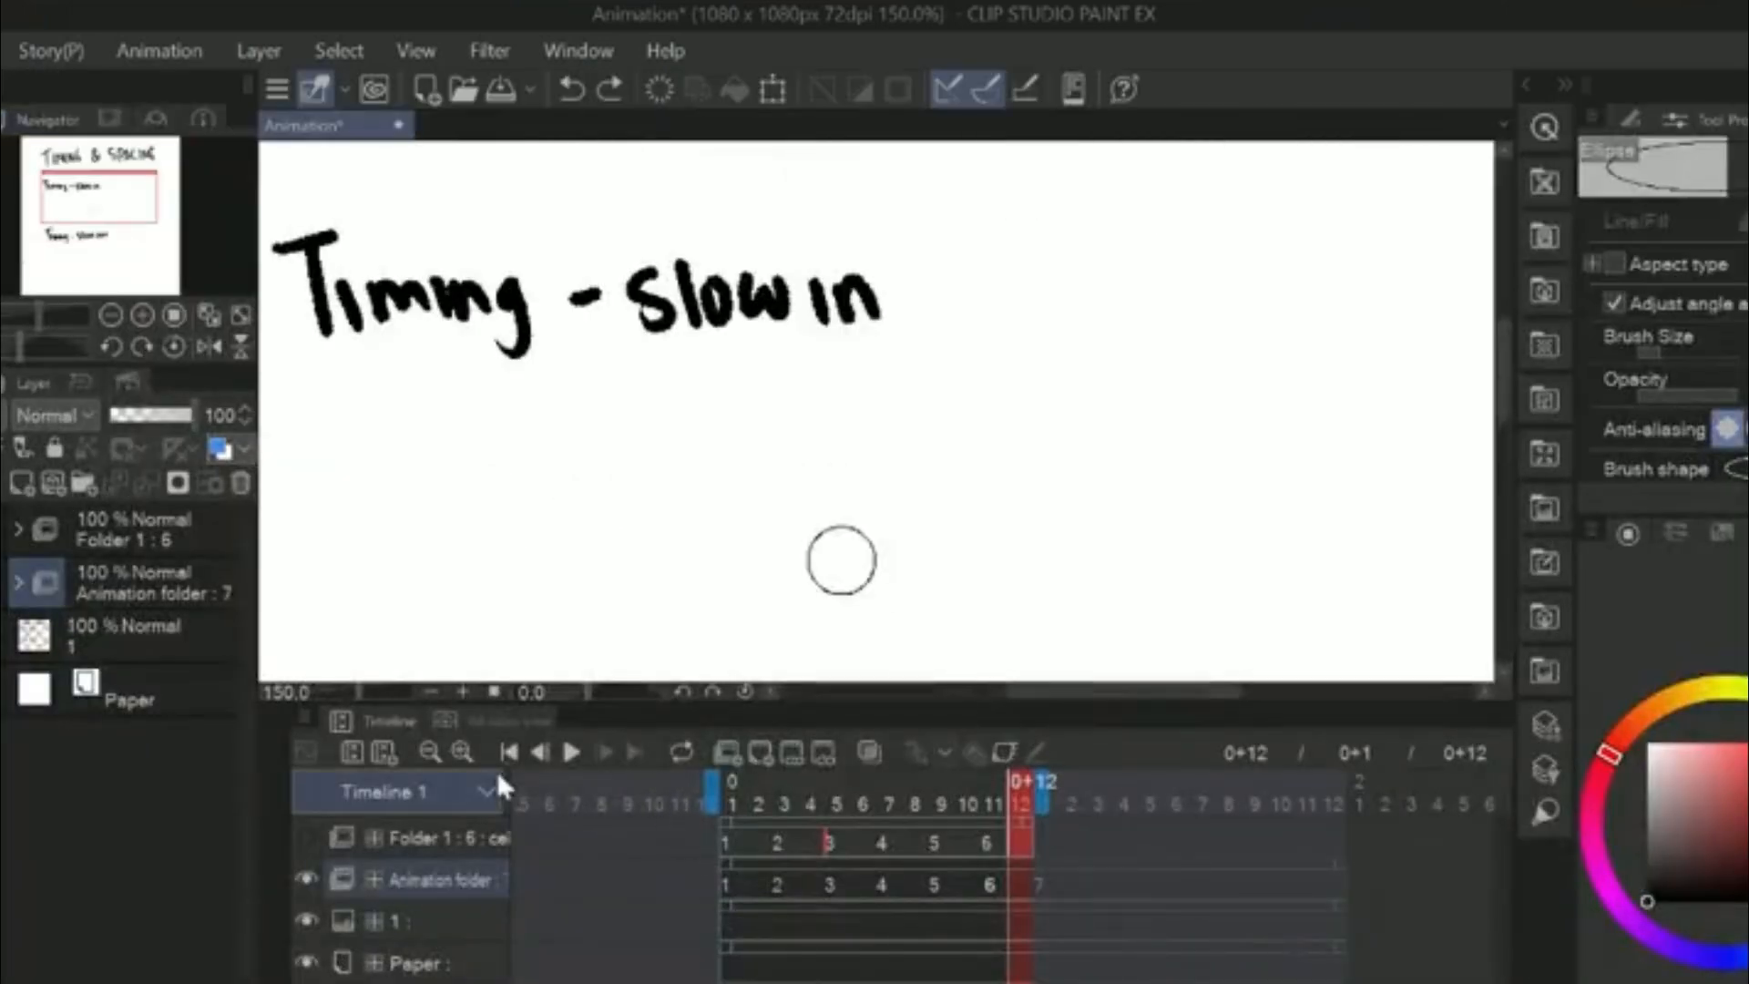
Move the hidden animation folder "Folder 1" below layer 1 in the layer order.
drag(702, 547, 785, 516)
key(space)
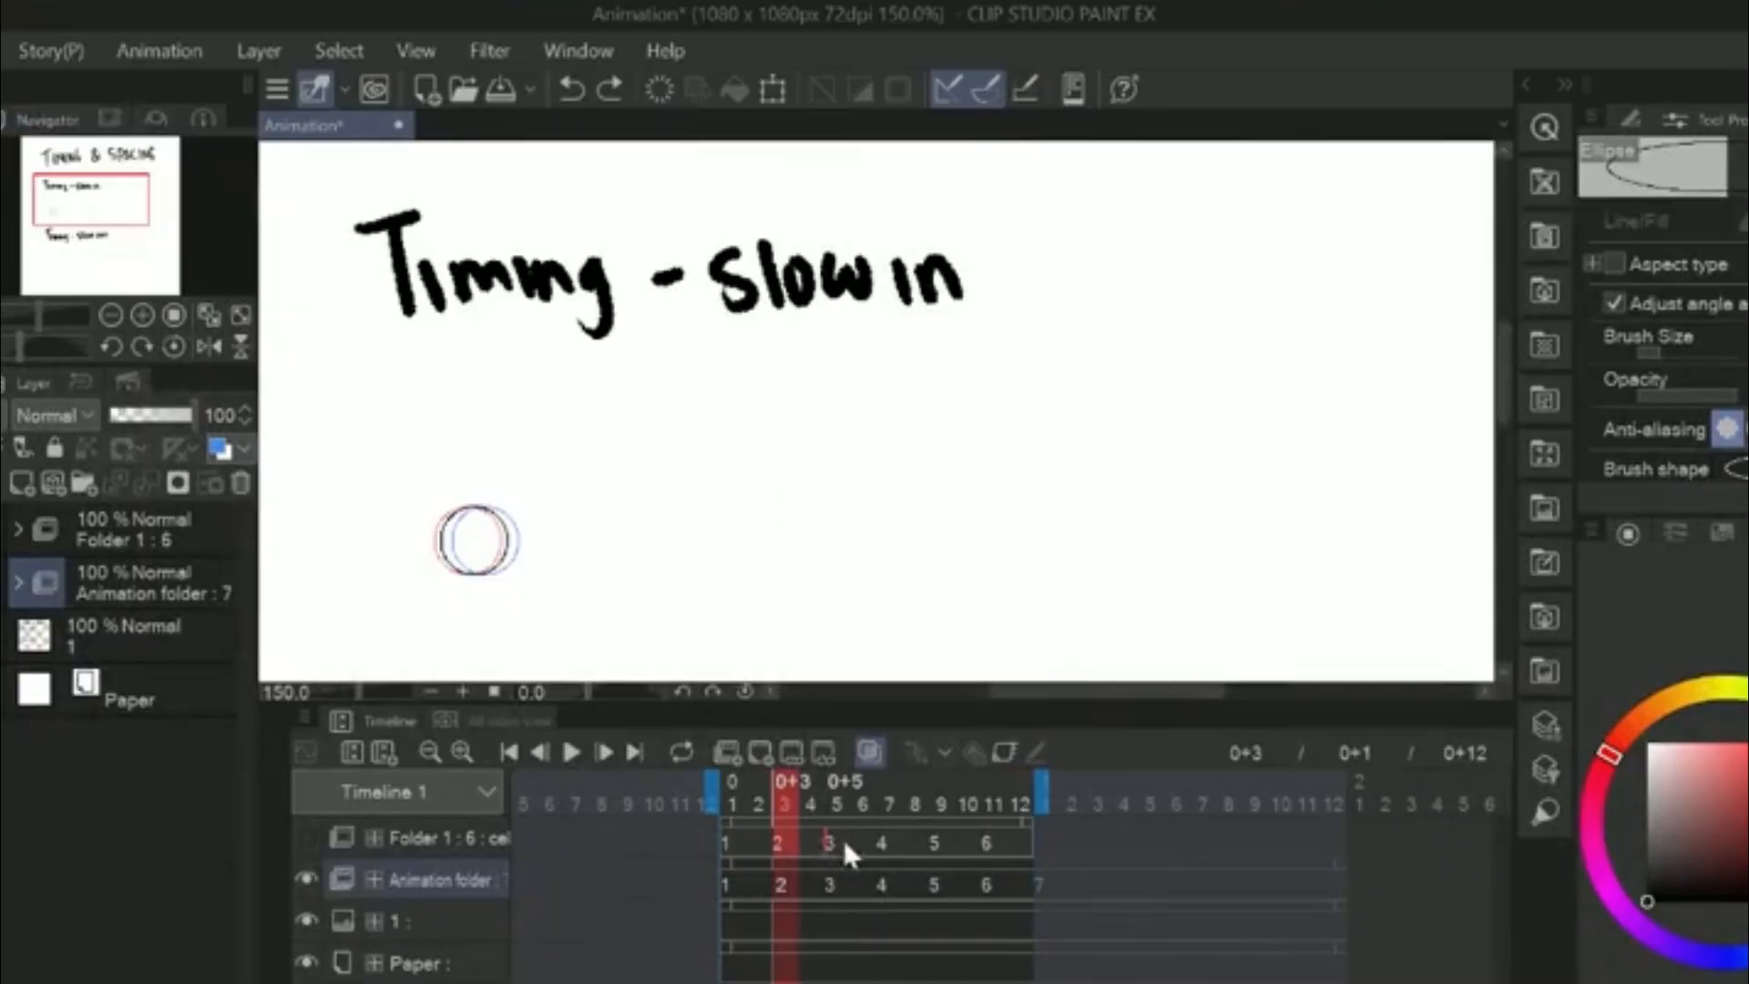
click(939, 842)
mouse_move(875, 845)
mouse_down()
mouse_move(848, 852)
mouse_move(899, 839)
mouse_up()
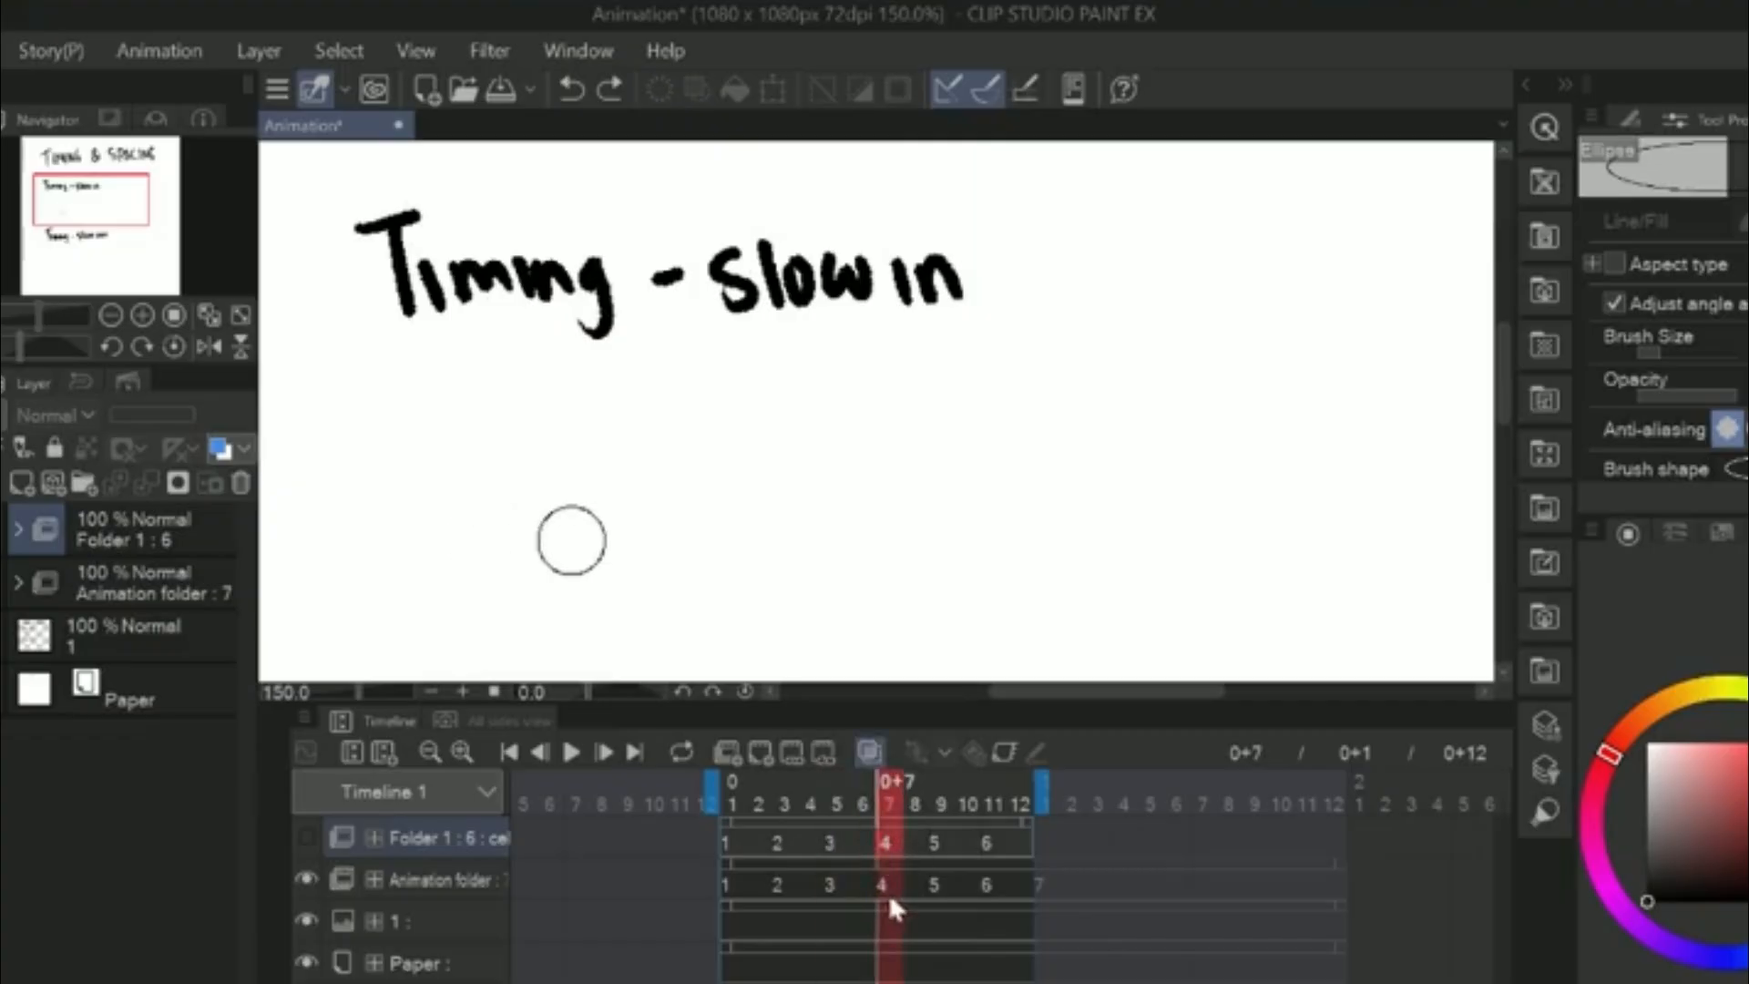
drag(457, 947, 474, 945)
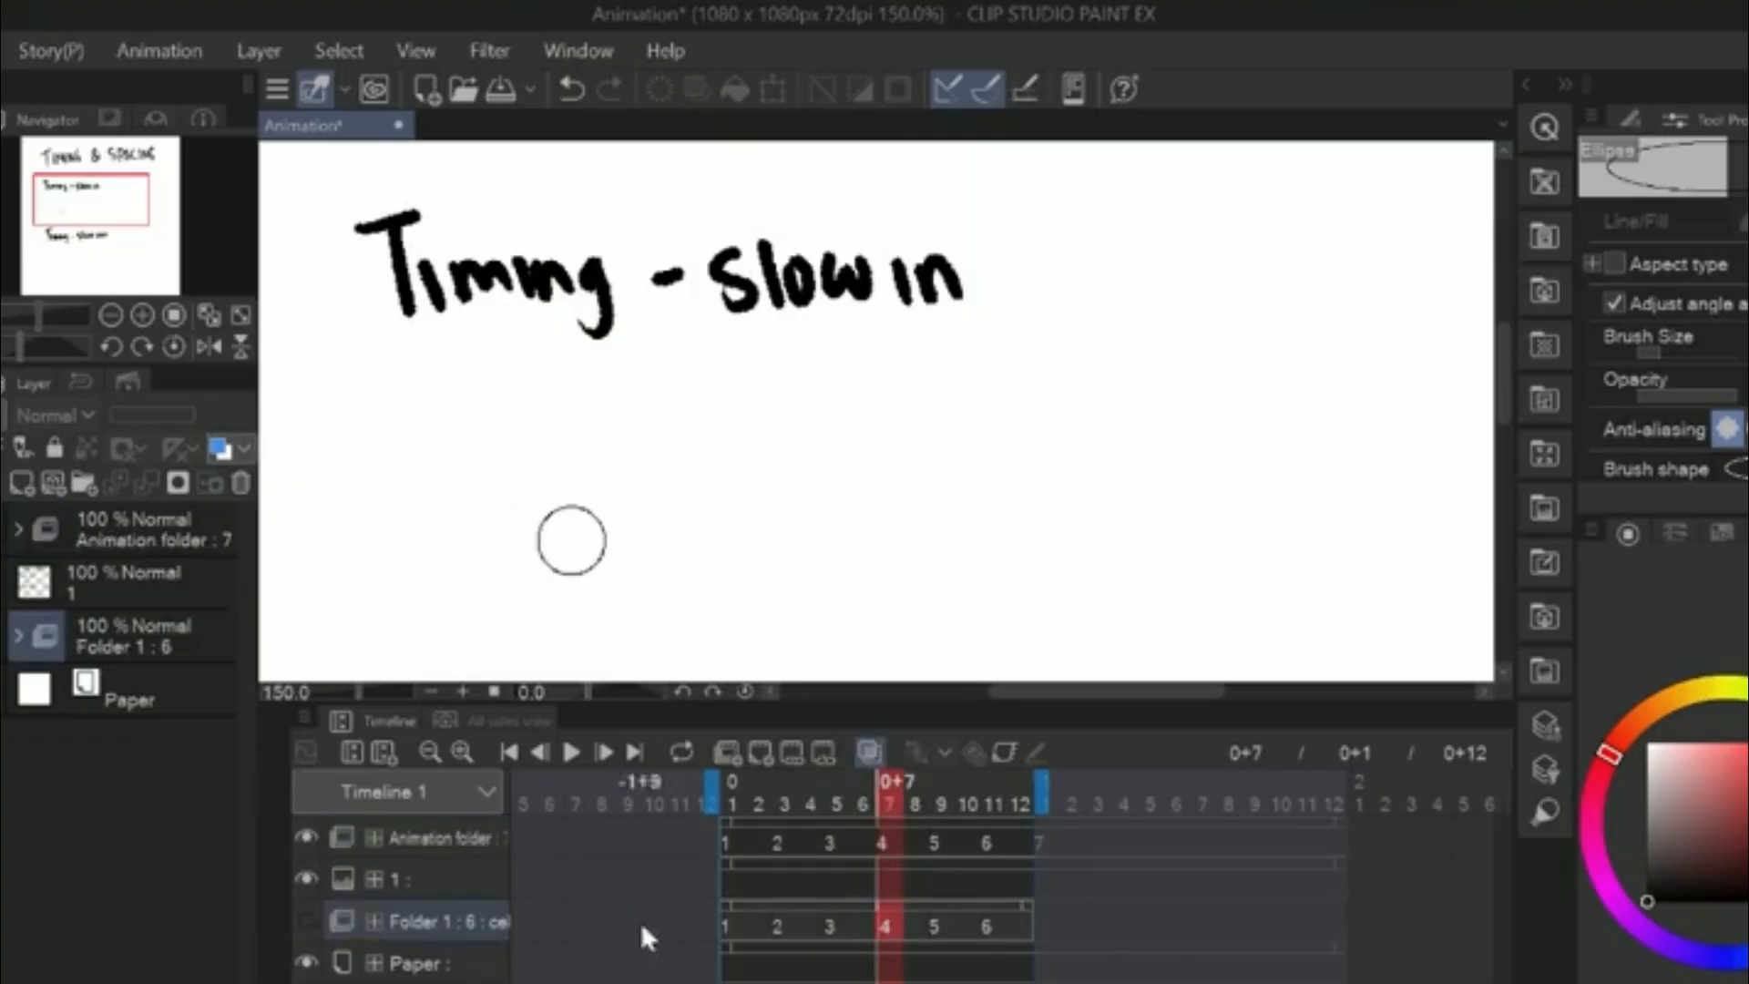
Move the circle on frame 7 of the Animation folder forward until it touches the next frame's stretched ellipse.
click(884, 843)
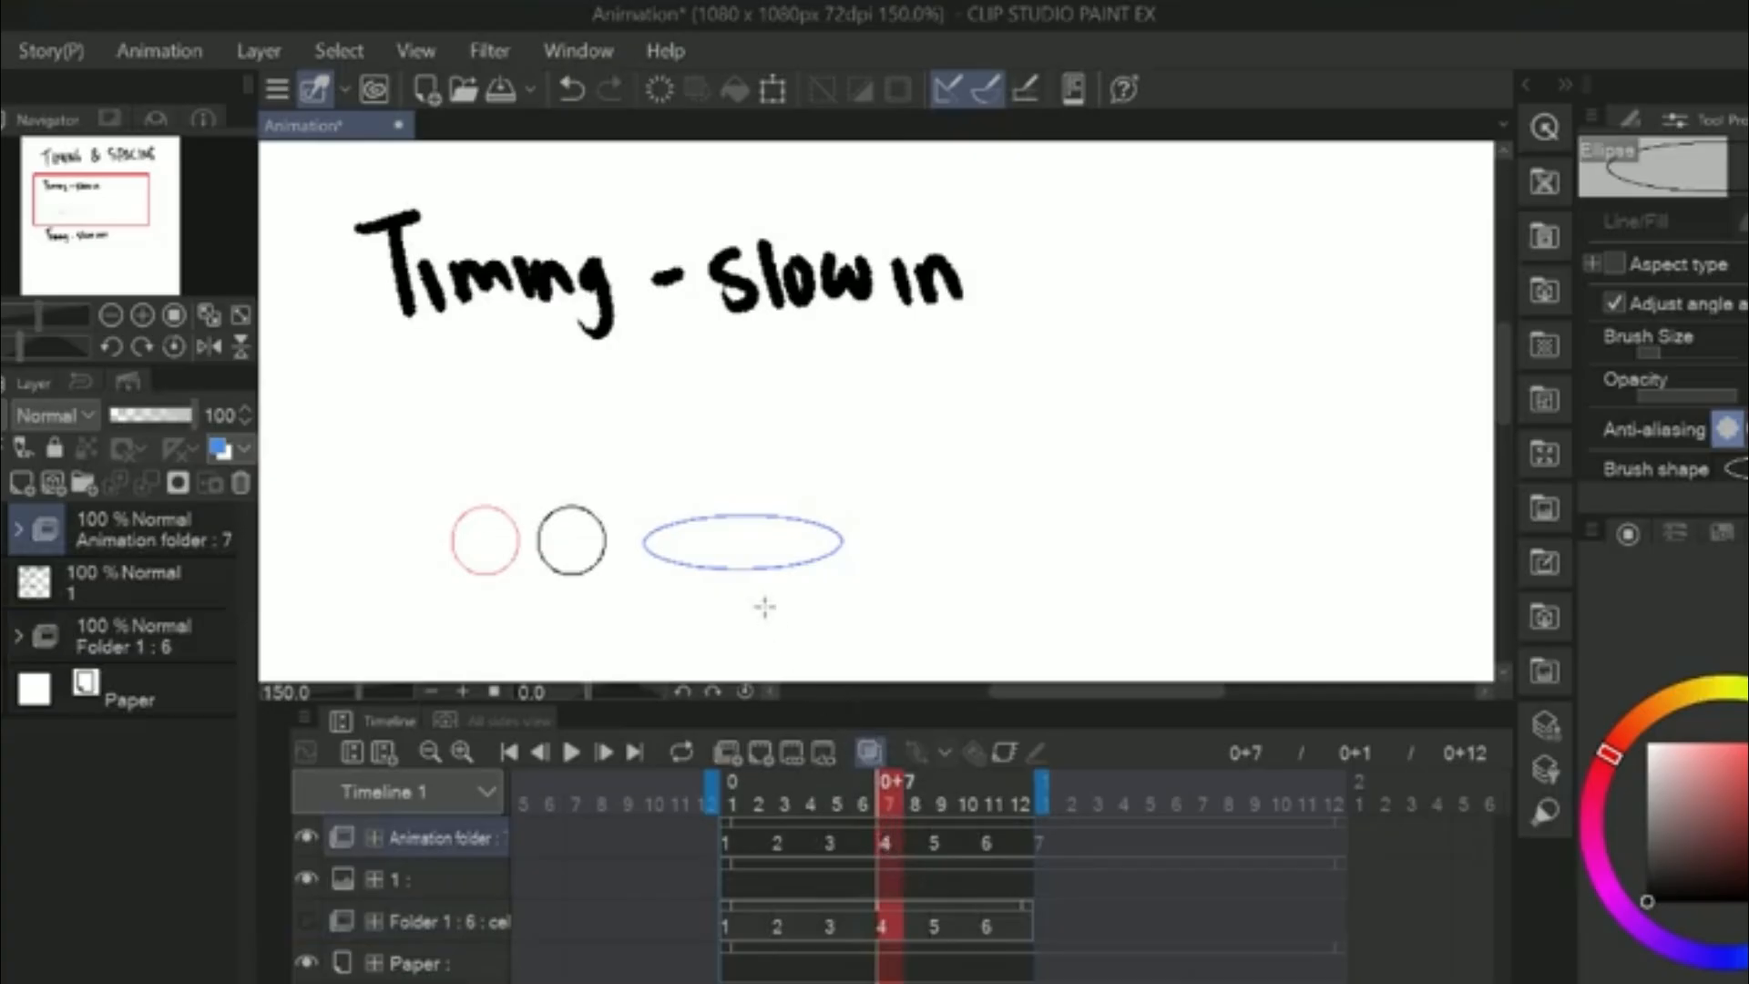
drag(831, 558, 867, 550)
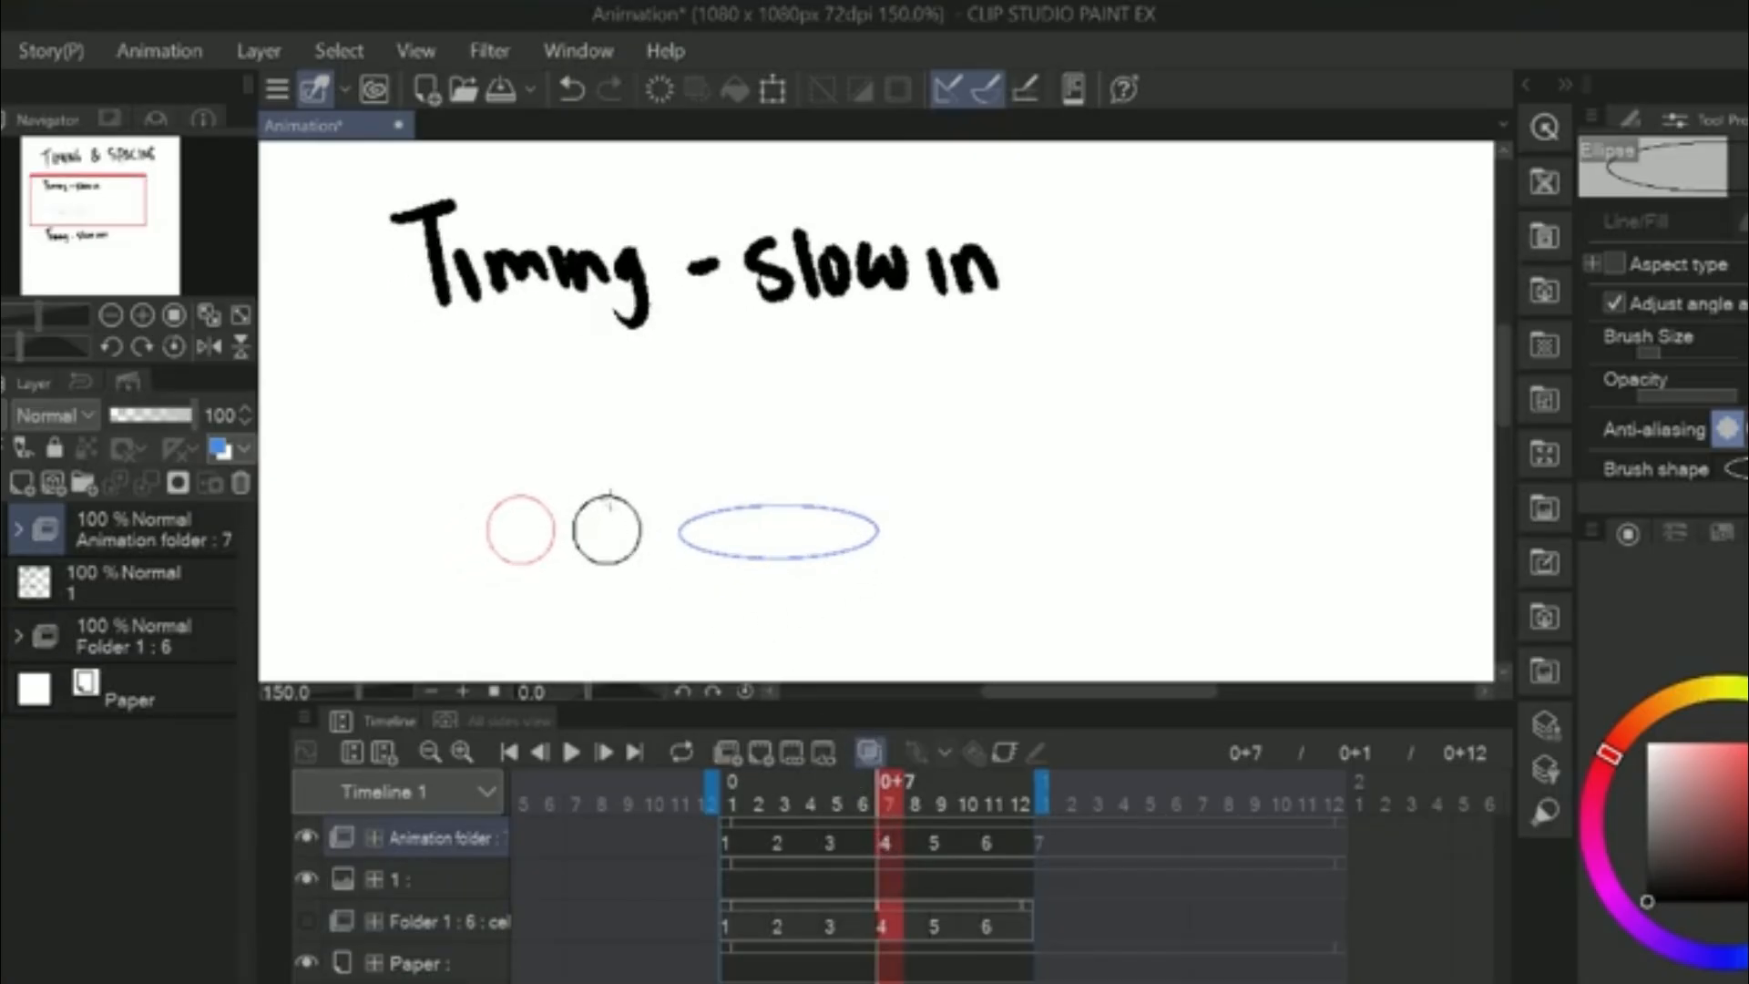
key(ctrl+t)
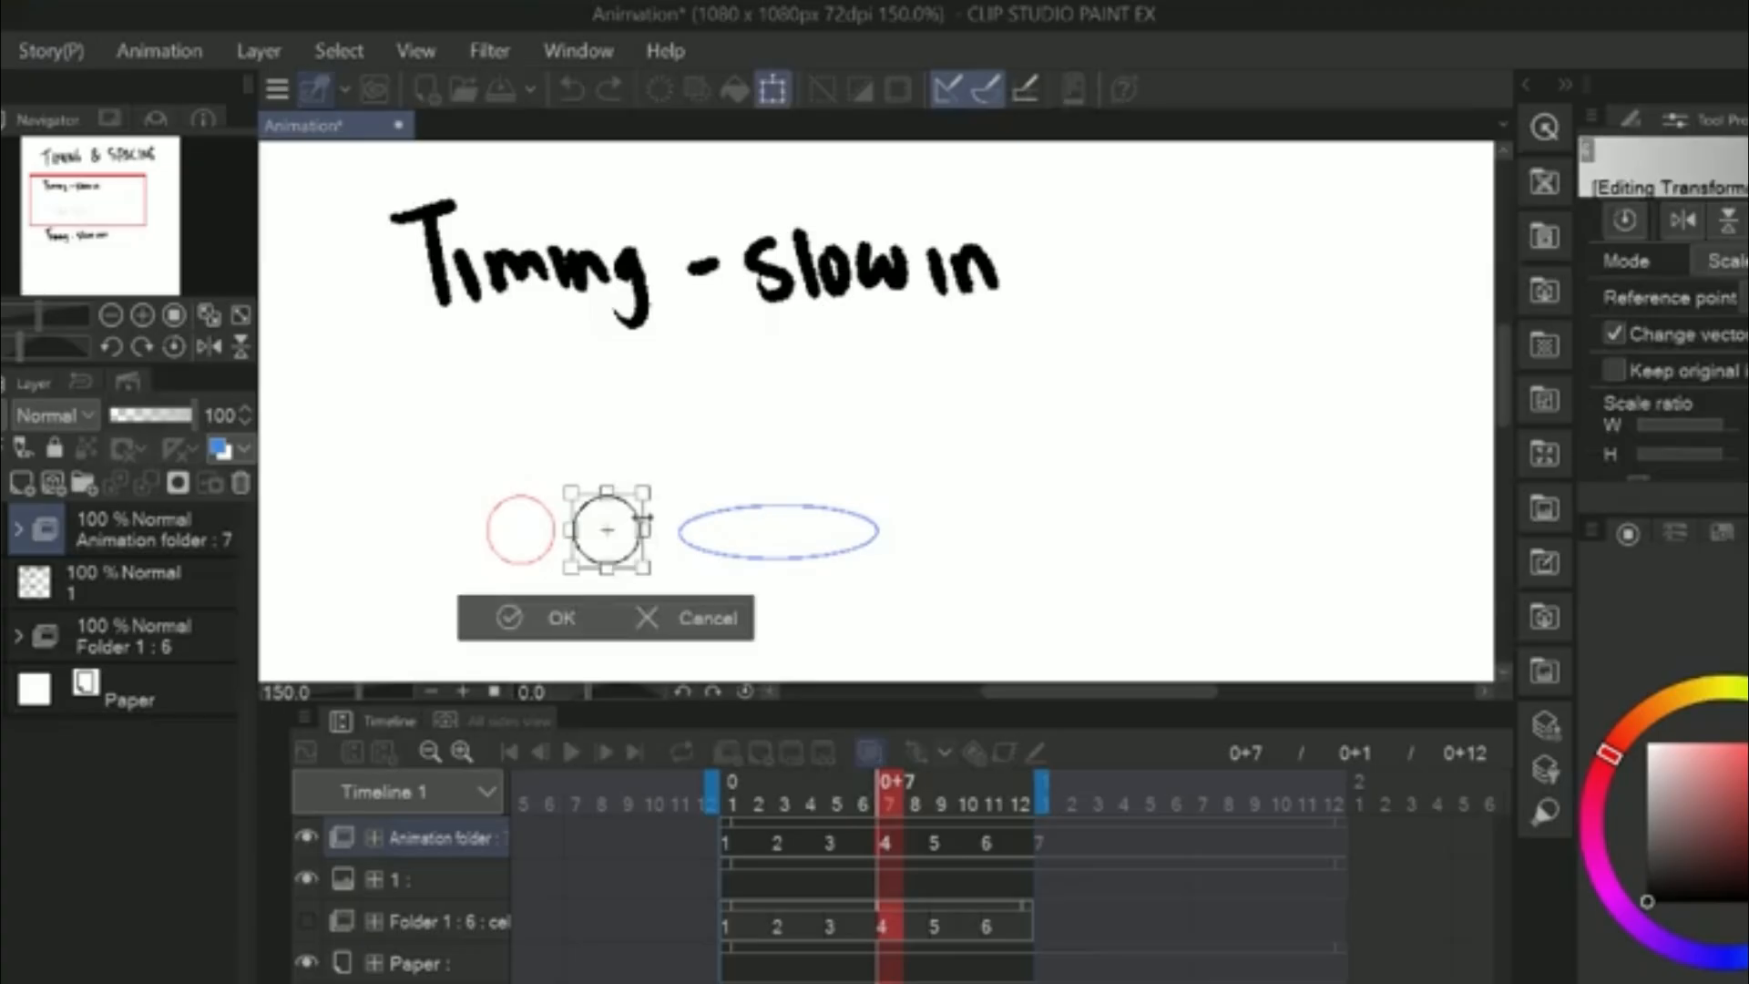
drag(606, 527, 654, 528)
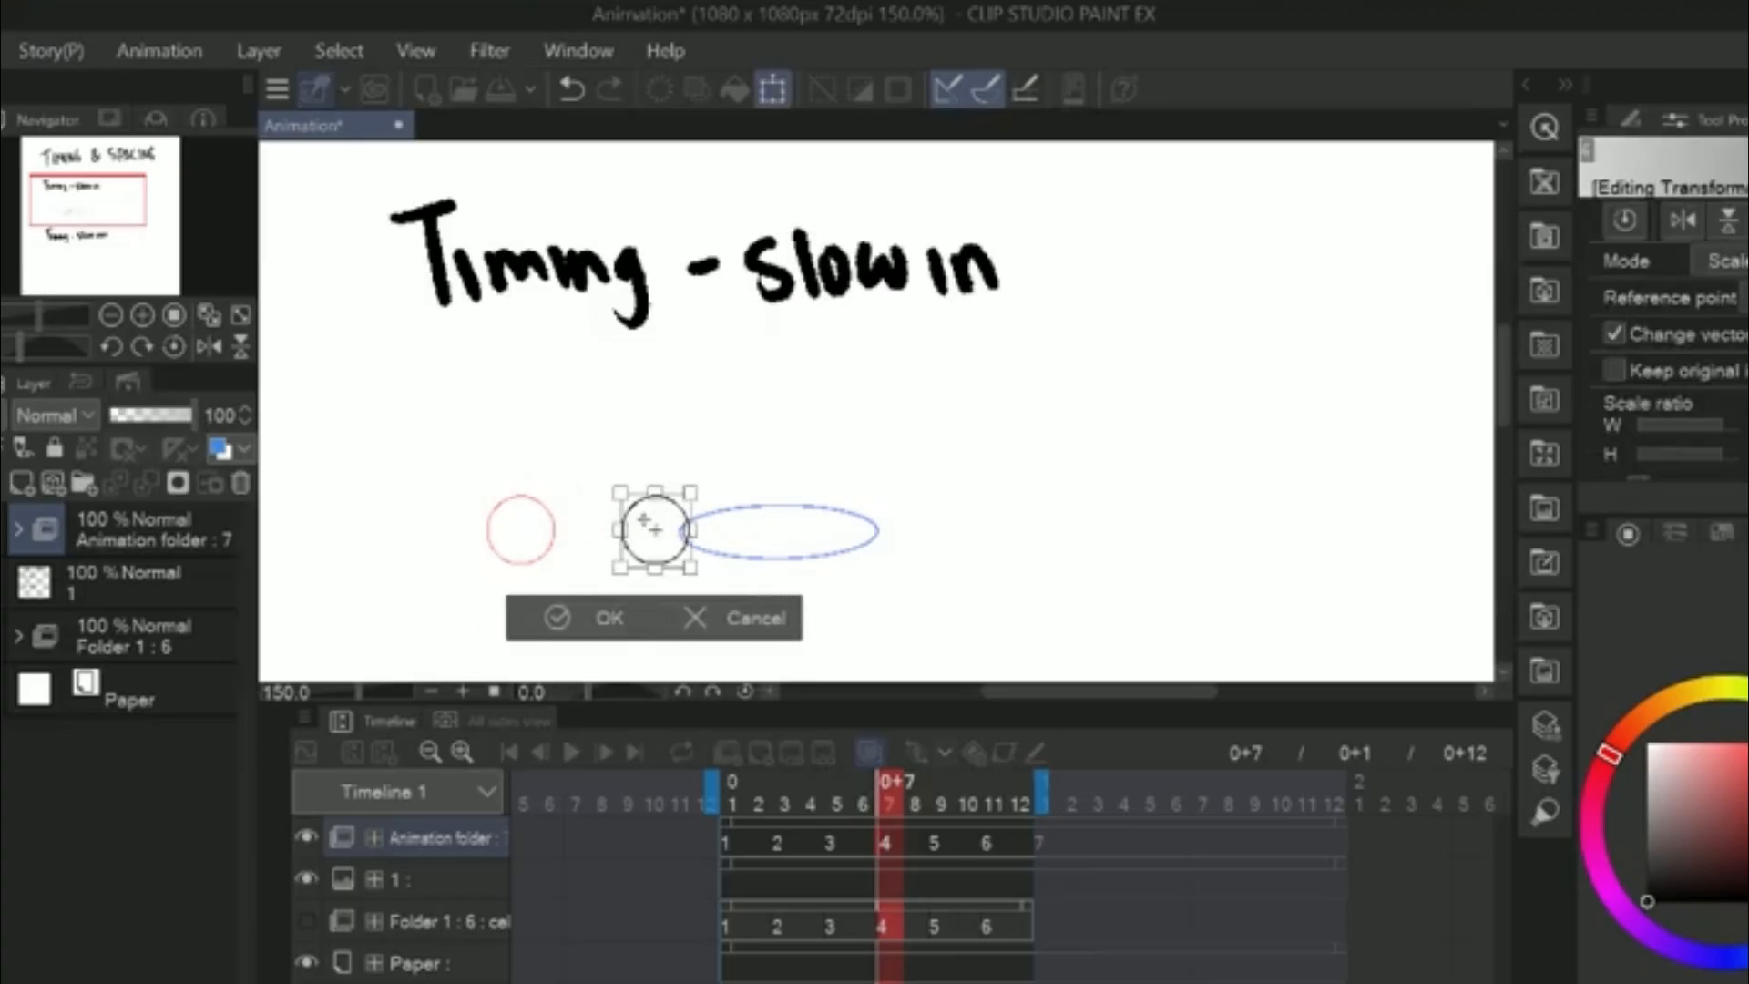
click(601, 618)
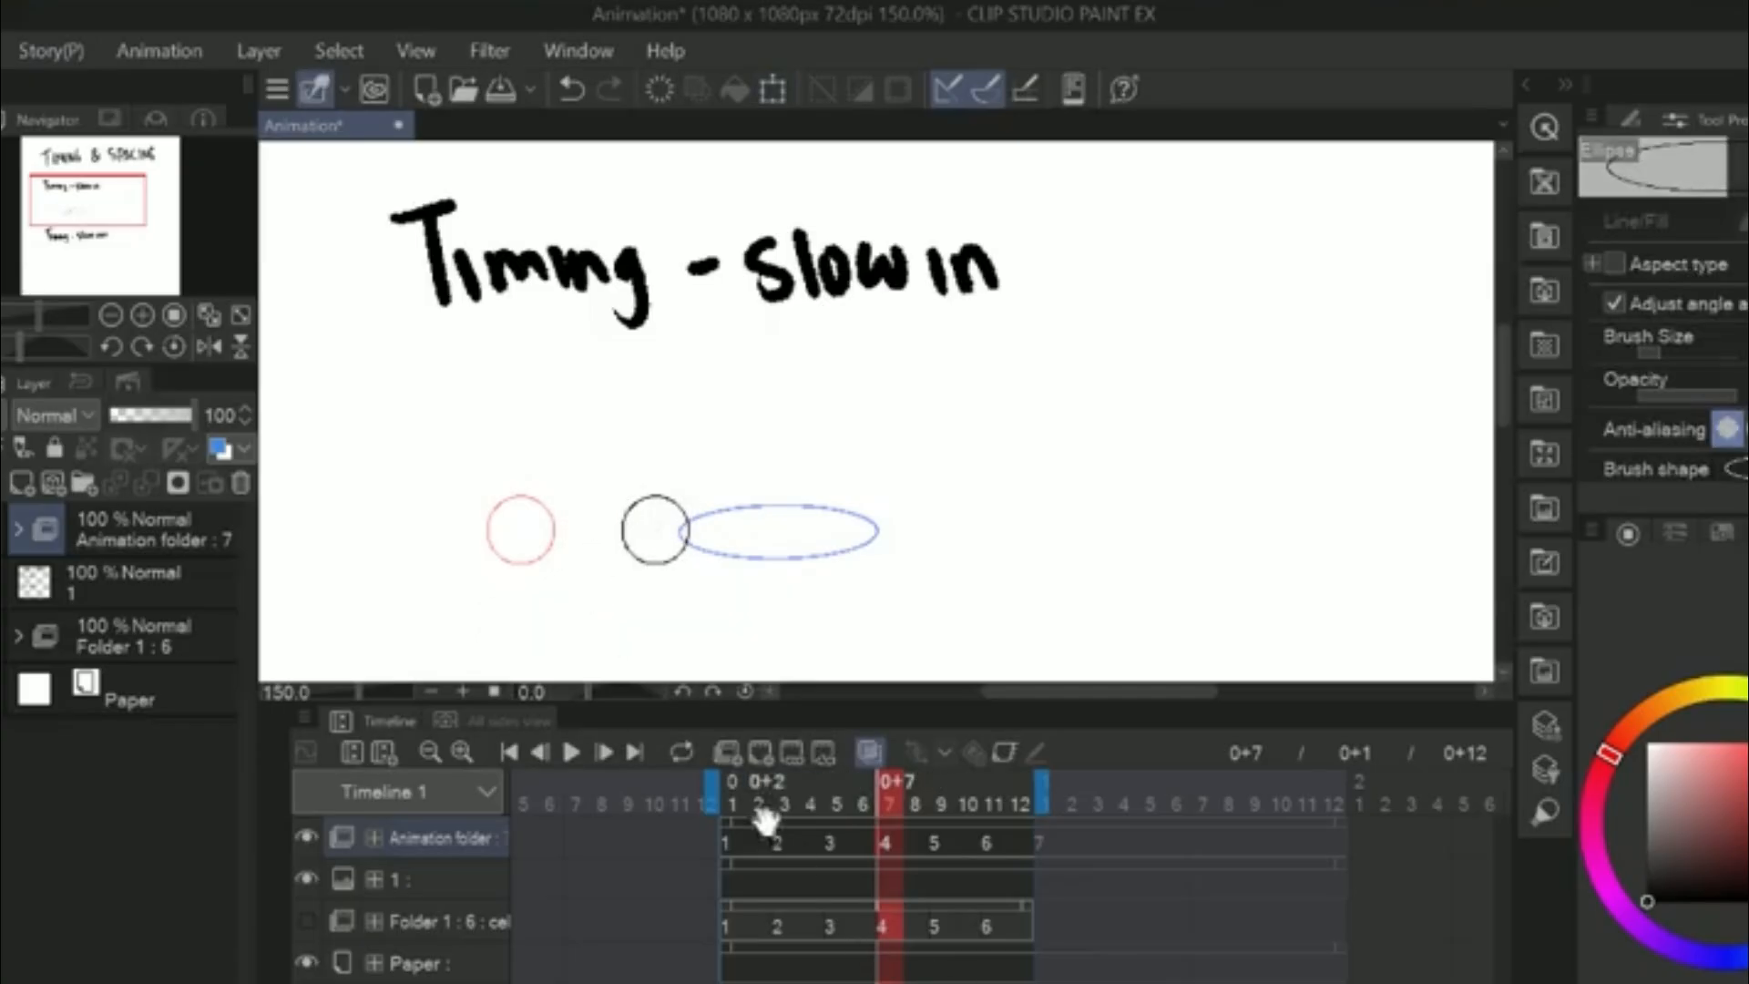
Play the animation from the first frame with the panels hidden to check the wider spacing.
click(507, 754)
key(Tab)
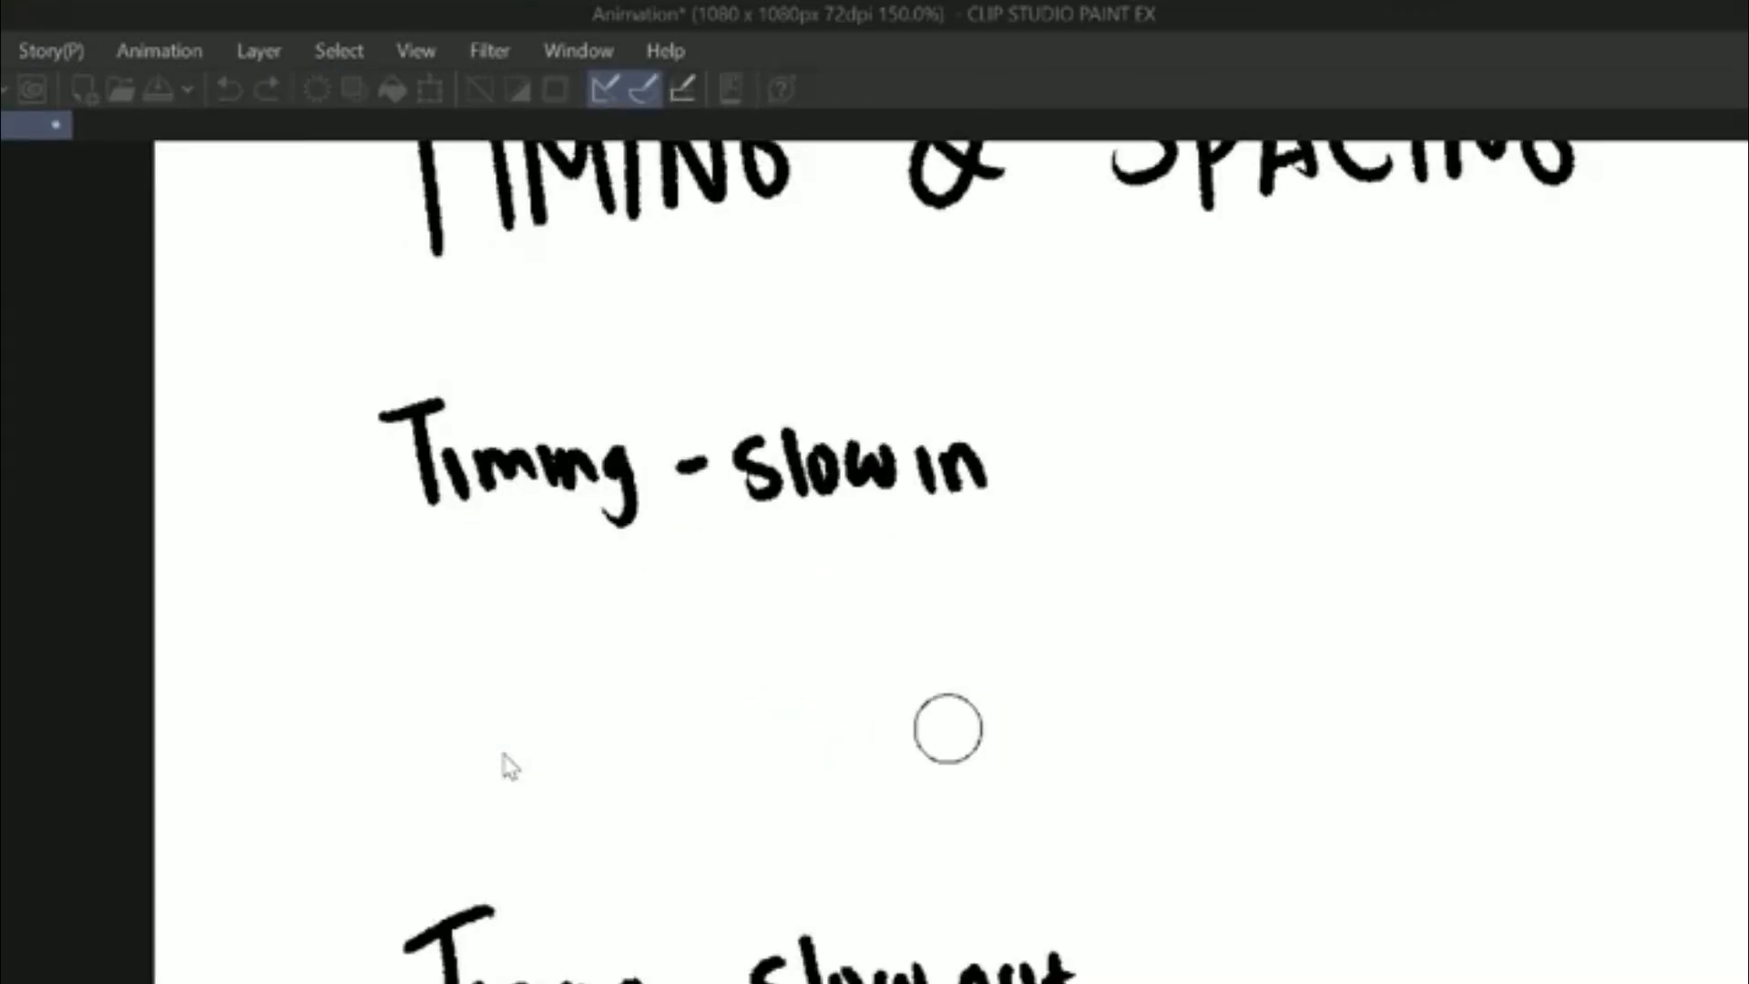
key(Tab)
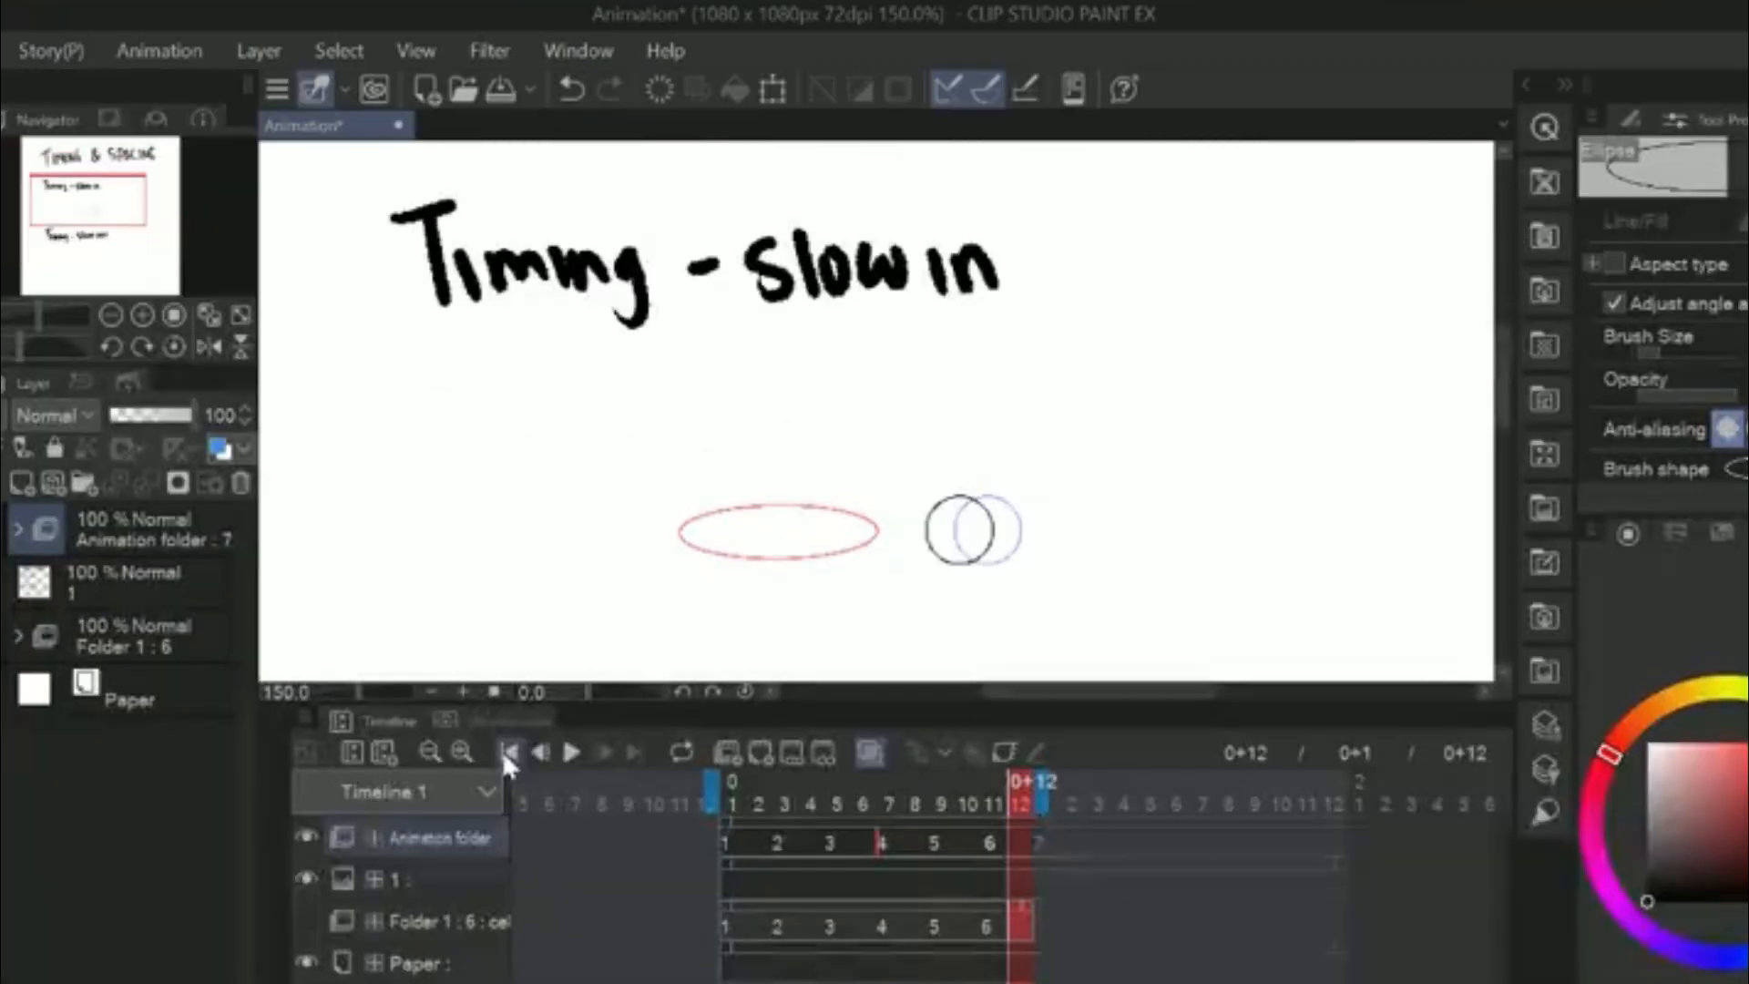
Move the circle on frame 5 forward to about midway between the circles of cels 2 and 4.
click(830, 842)
click(782, 851)
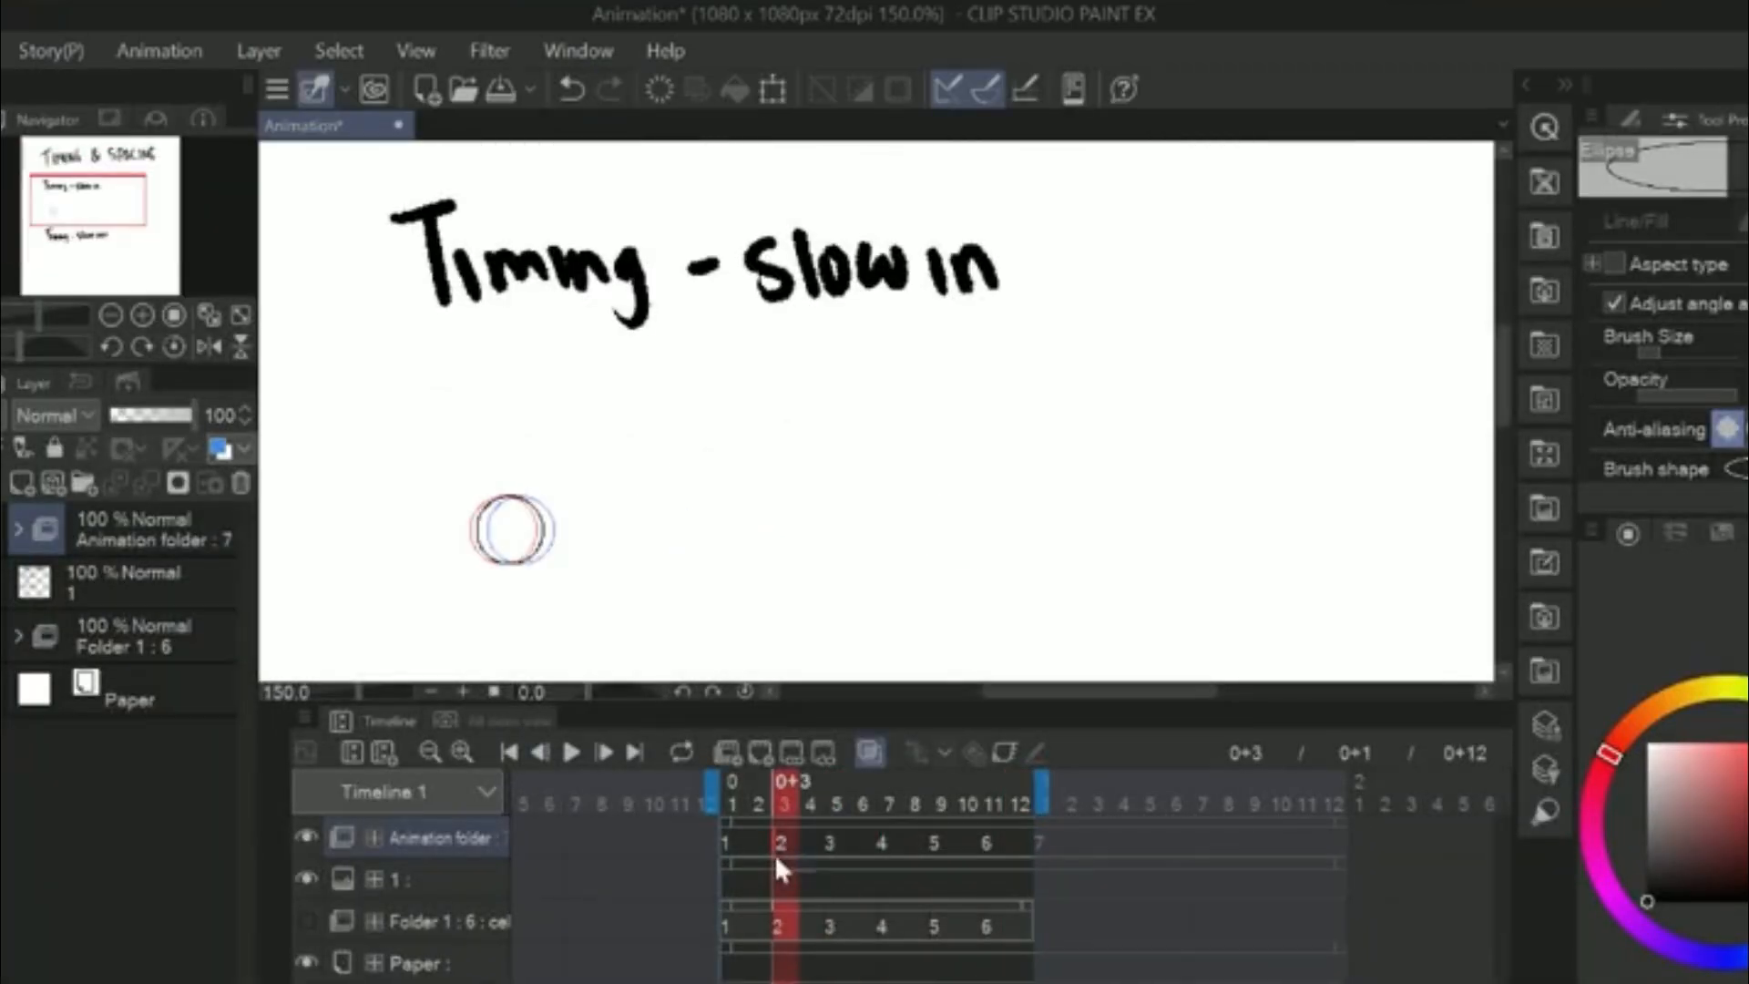
click(842, 806)
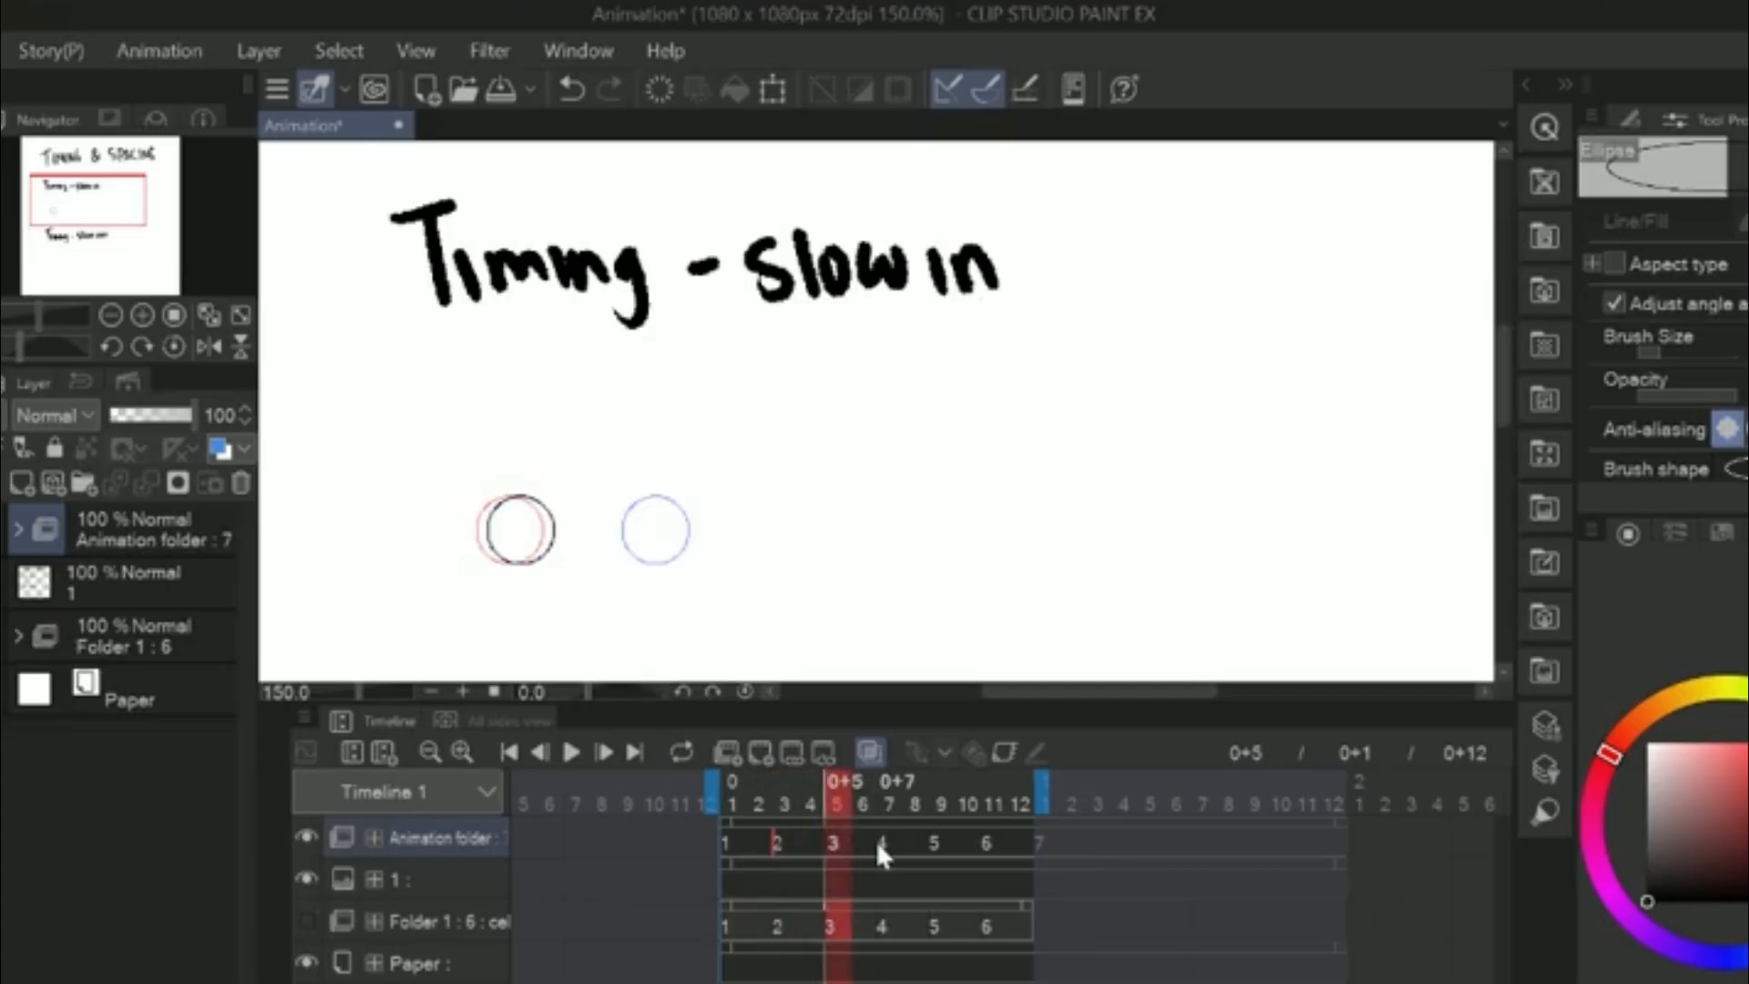
key(ctrl+t)
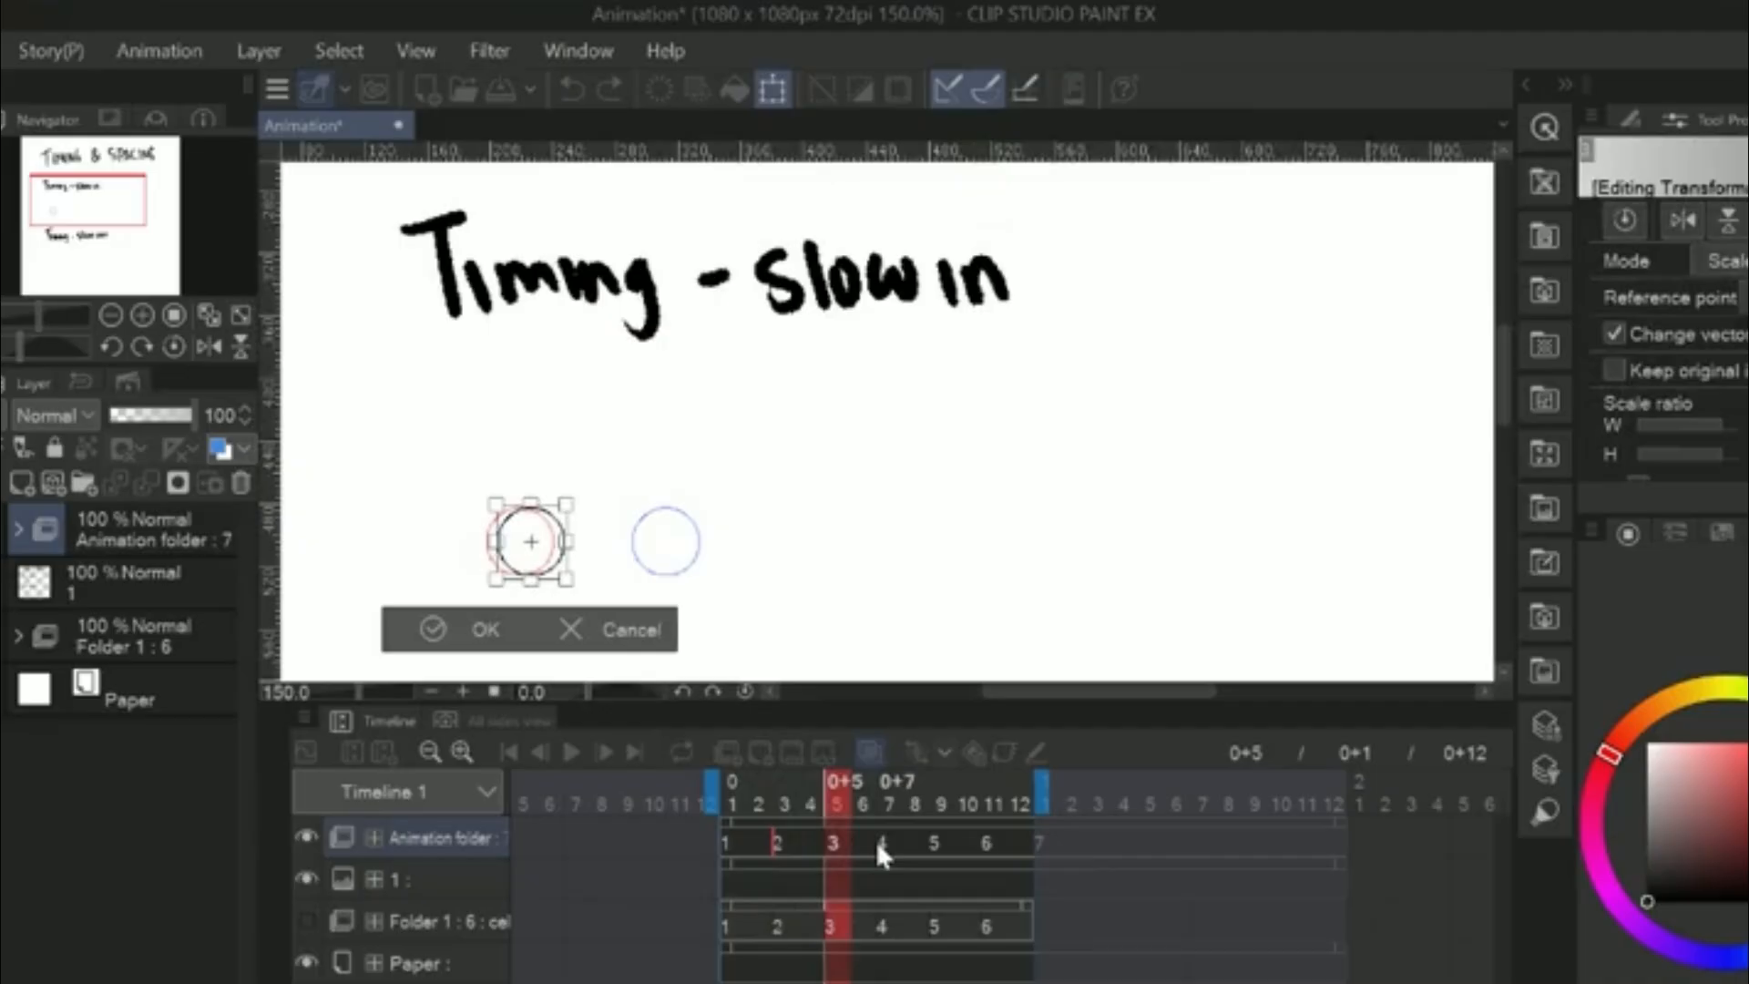
key(ctrl+r)
key(Right)
key(Right)
key(Right)
key(Right)
key(Right)
key(Right)
key(Right)
key(Right)
key(Right)
key(Right)
key(Right)
key(Right)
key(Right)
key(Right)
key(Right)
key(Right)
key(Right)
key(Right)
key(Right)
key(Right)
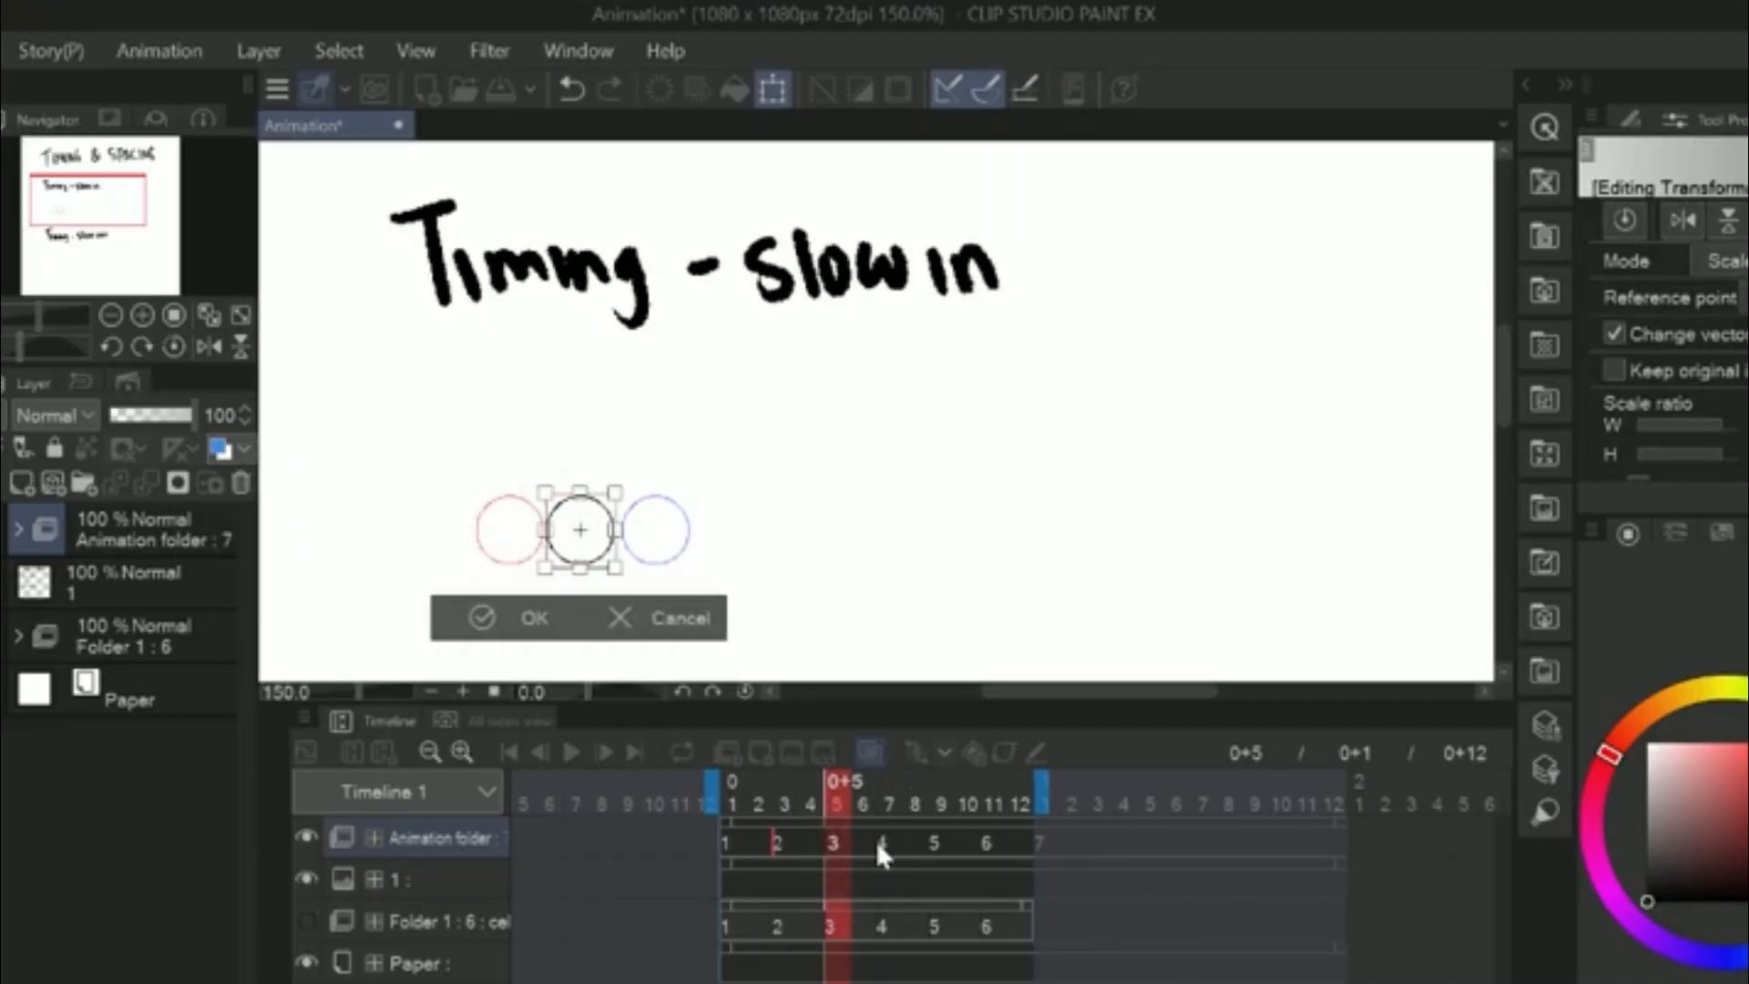
click(528, 618)
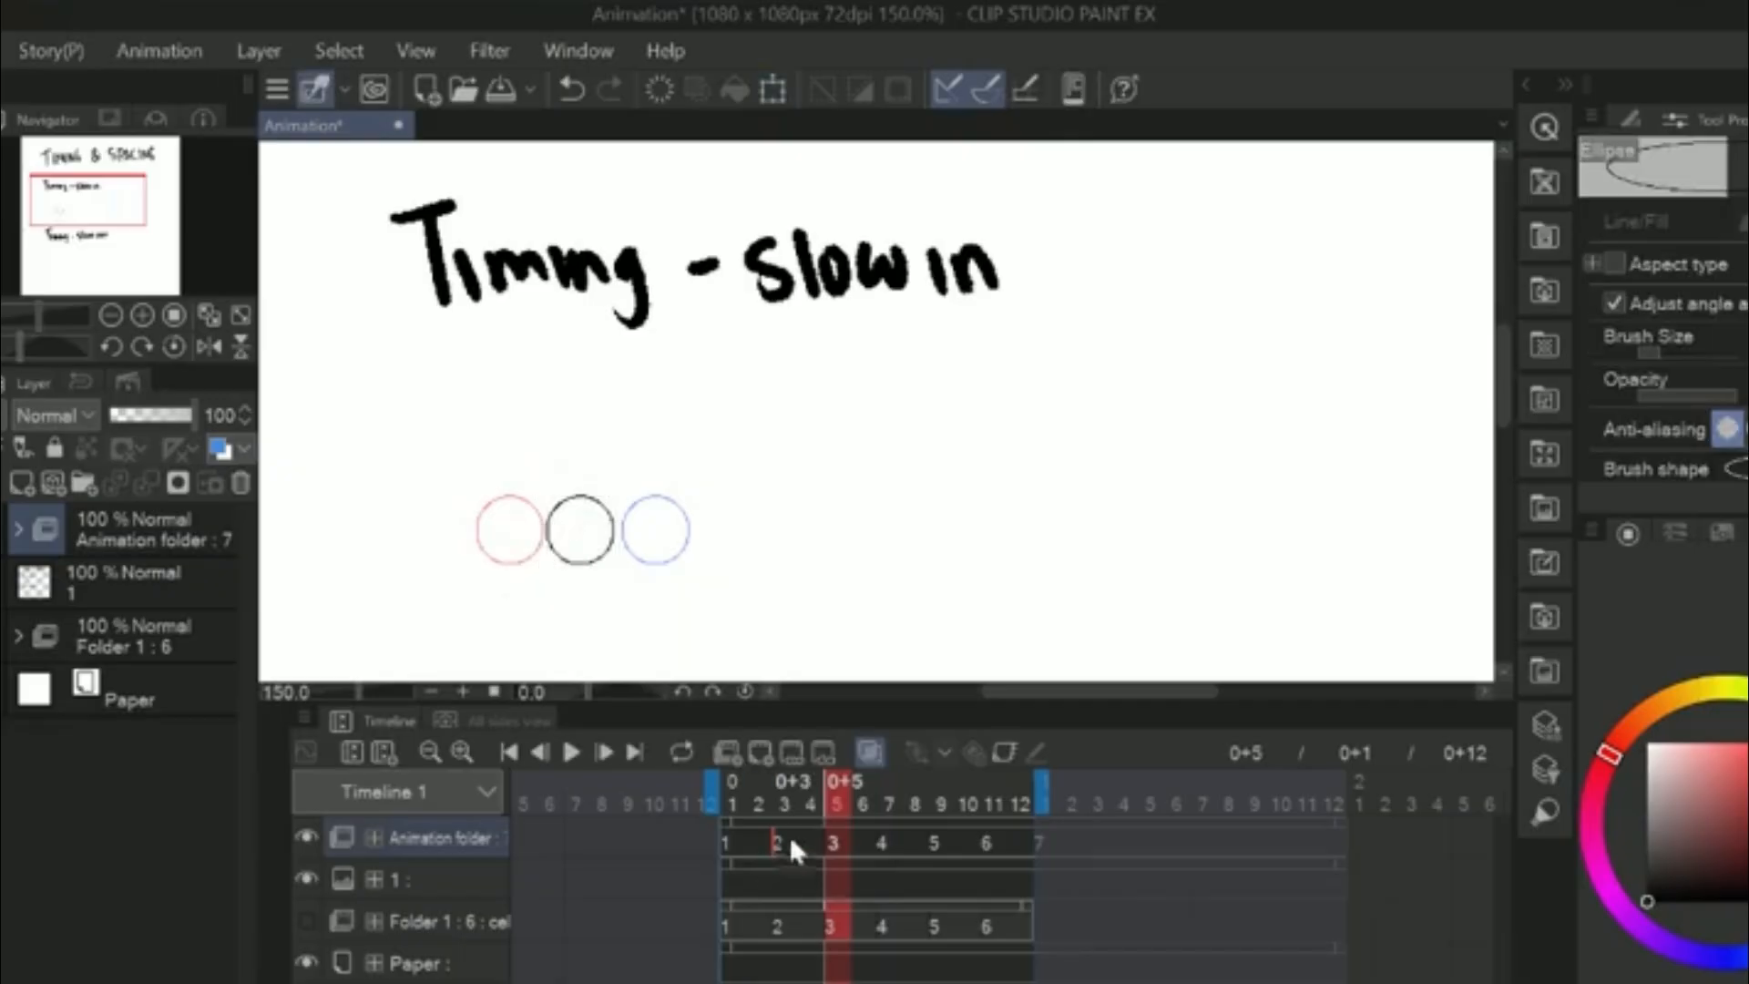
Move the circle on frame 3 forward to about midway between the circles of cels 1 and 3.
click(783, 843)
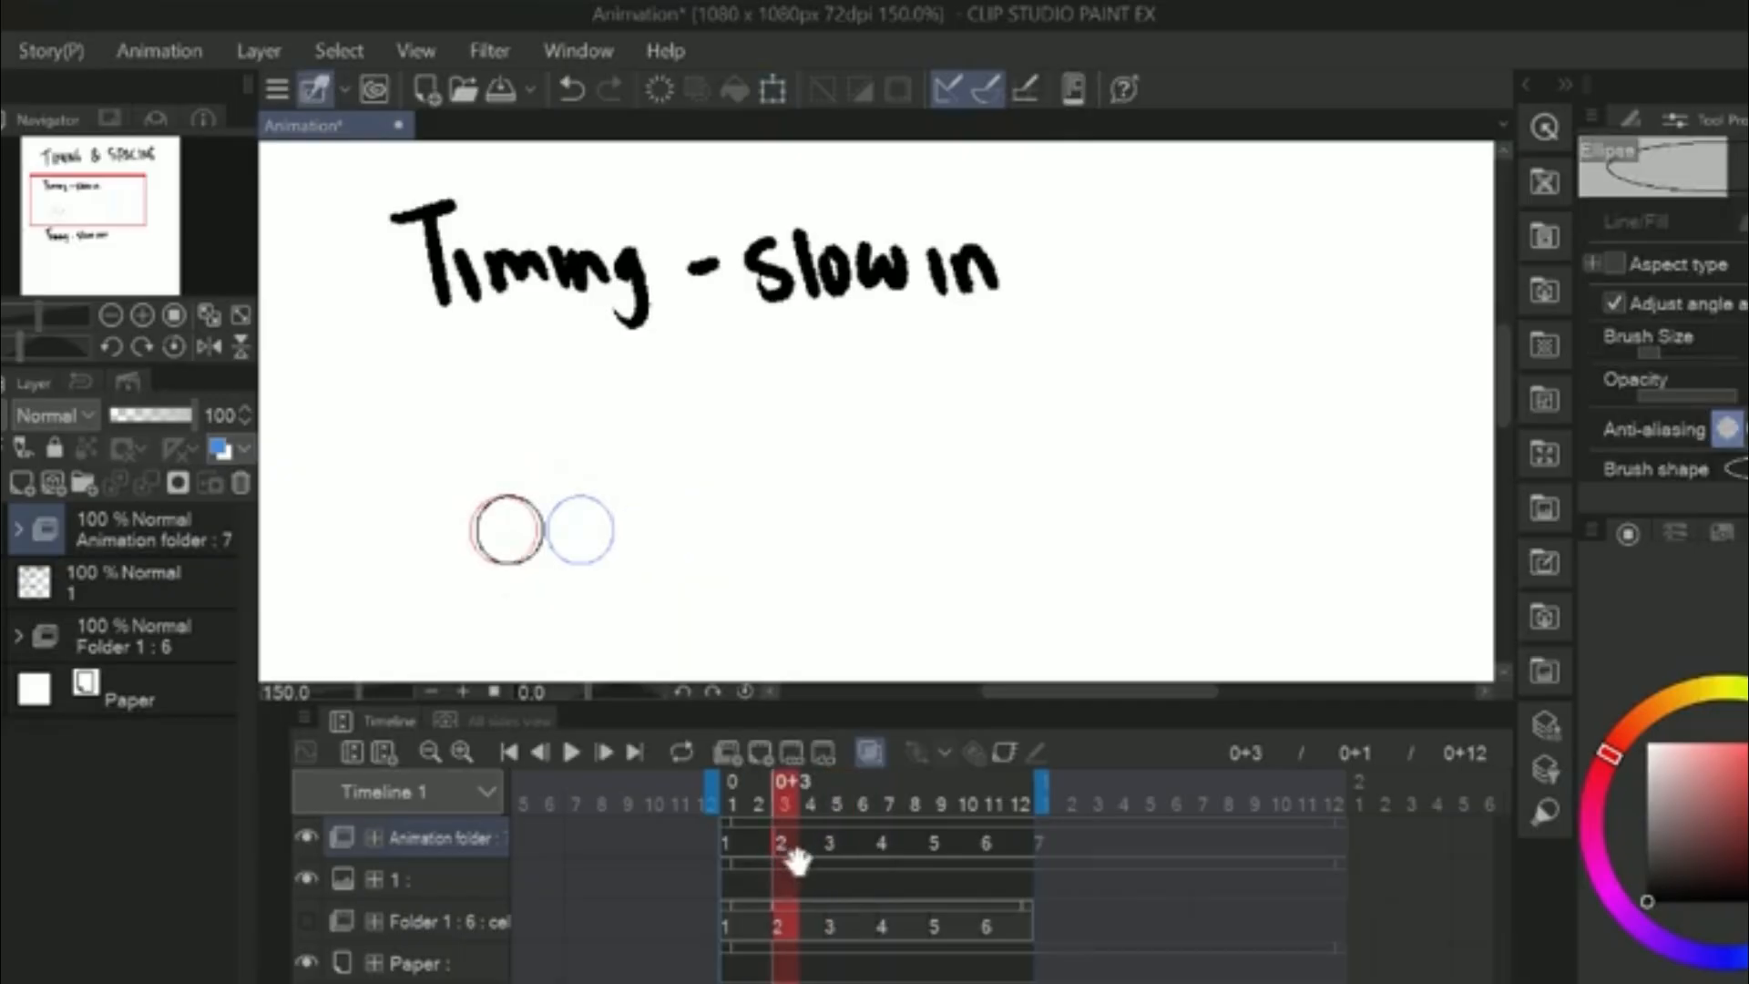
key(ctrl+t)
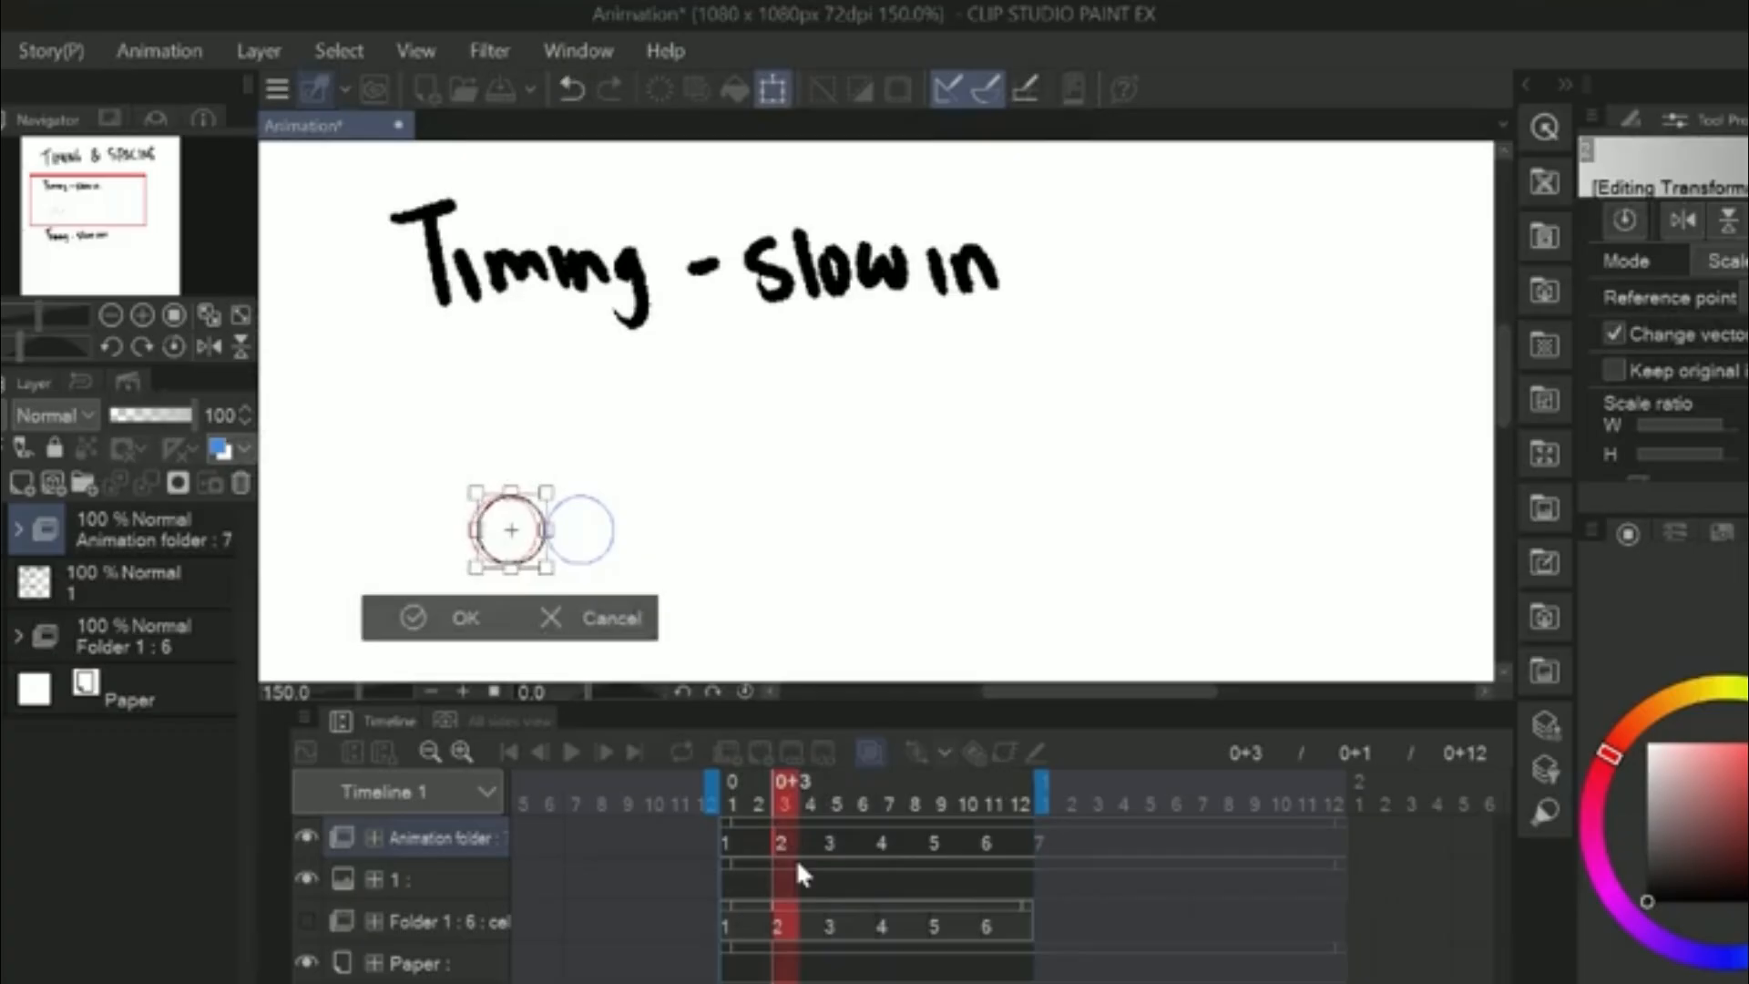
key(Right)
key(Right)
key(Right)
key(Right)
key(Right)
key(Right)
key(Right)
key(Right)
key(Right)
key(Right)
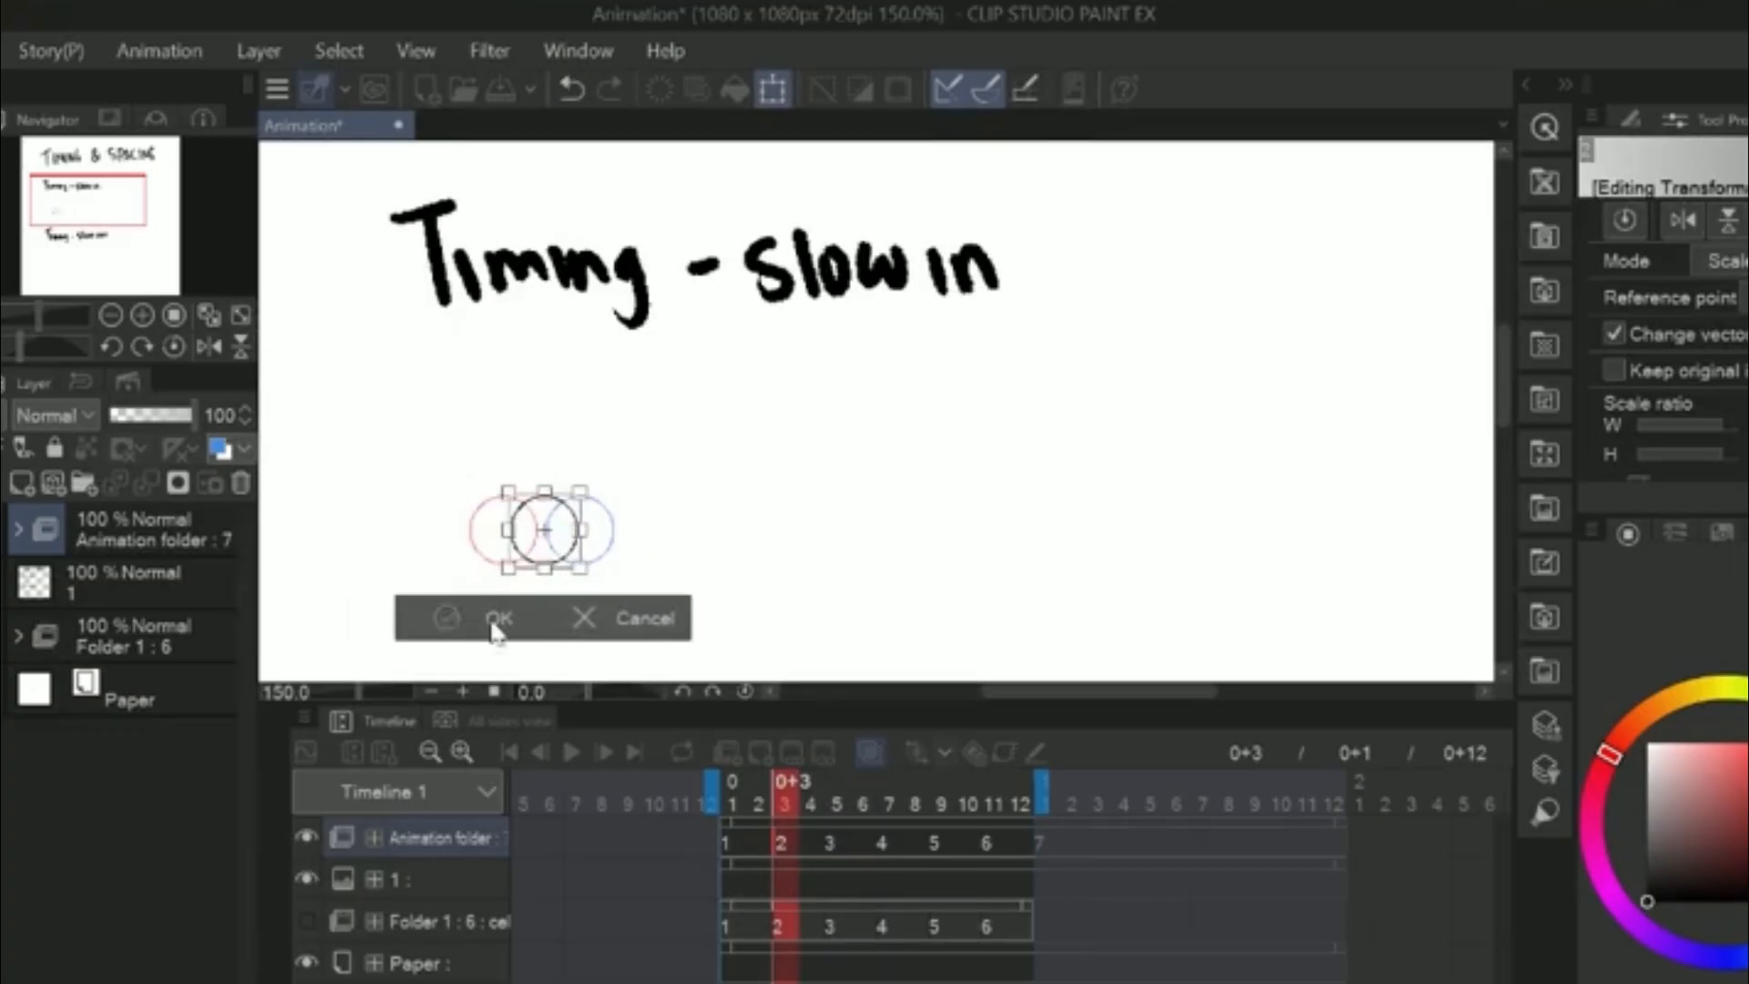
click(492, 627)
Replay the respaced animation from the first frame, return to its start and turn off the onion skin.
click(509, 752)
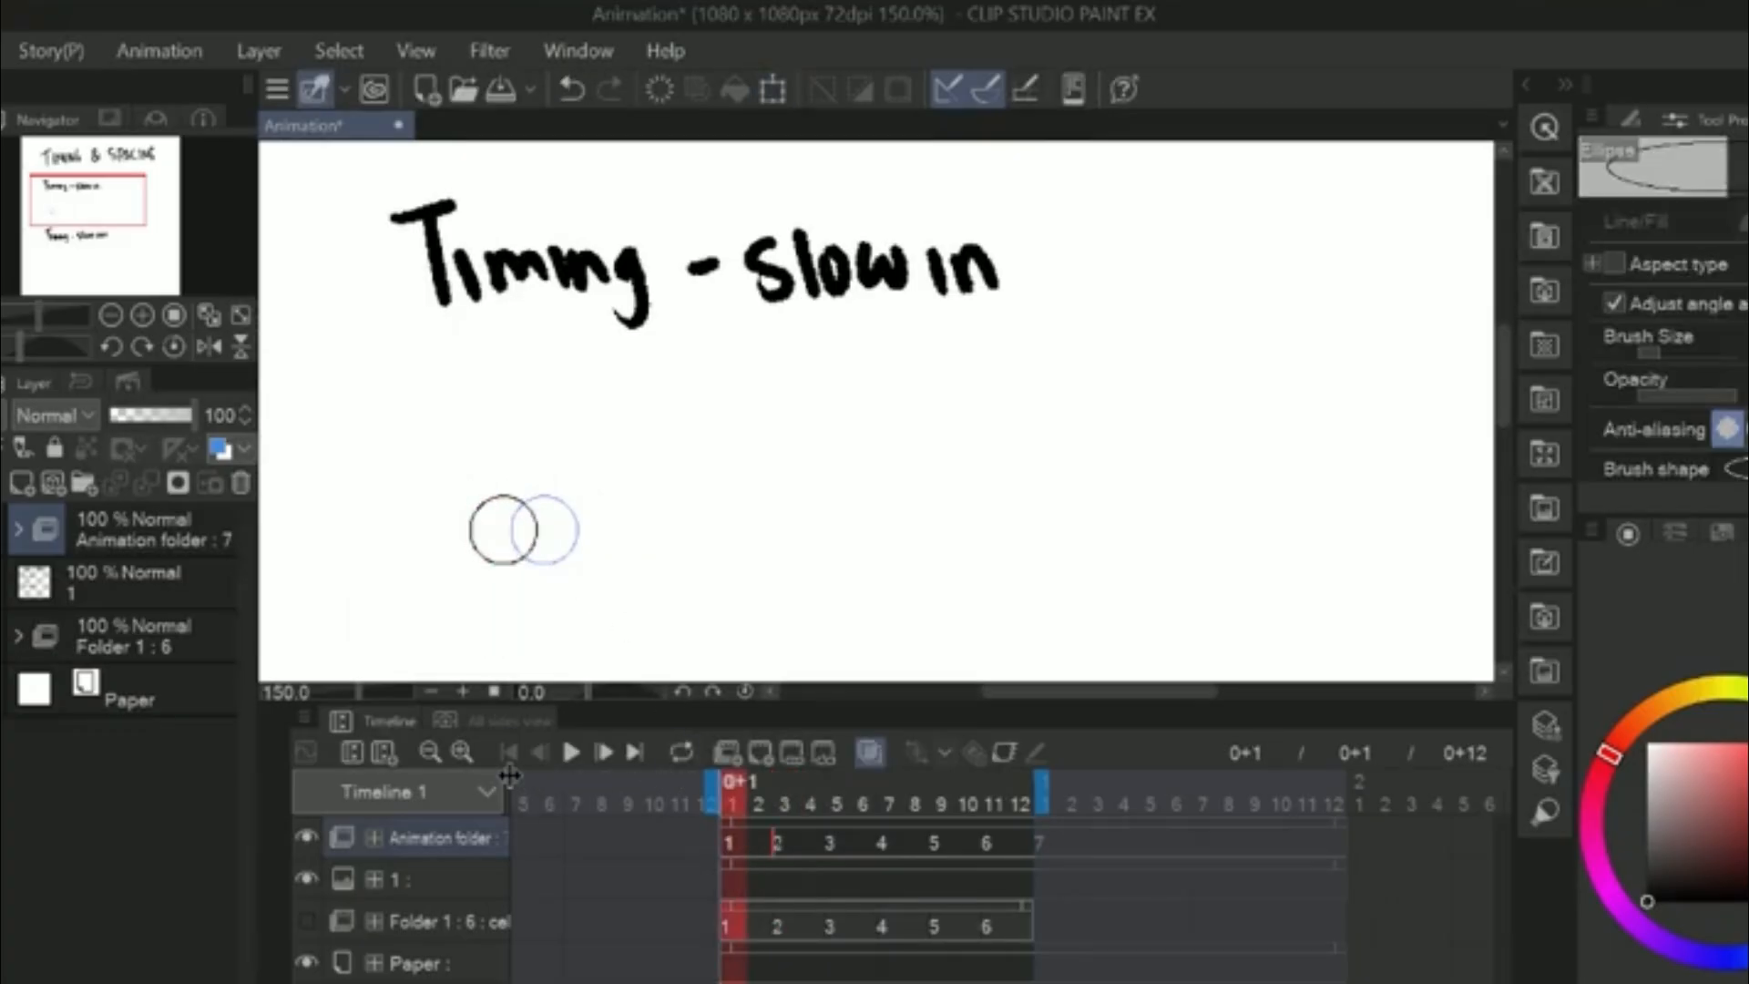
key(space)
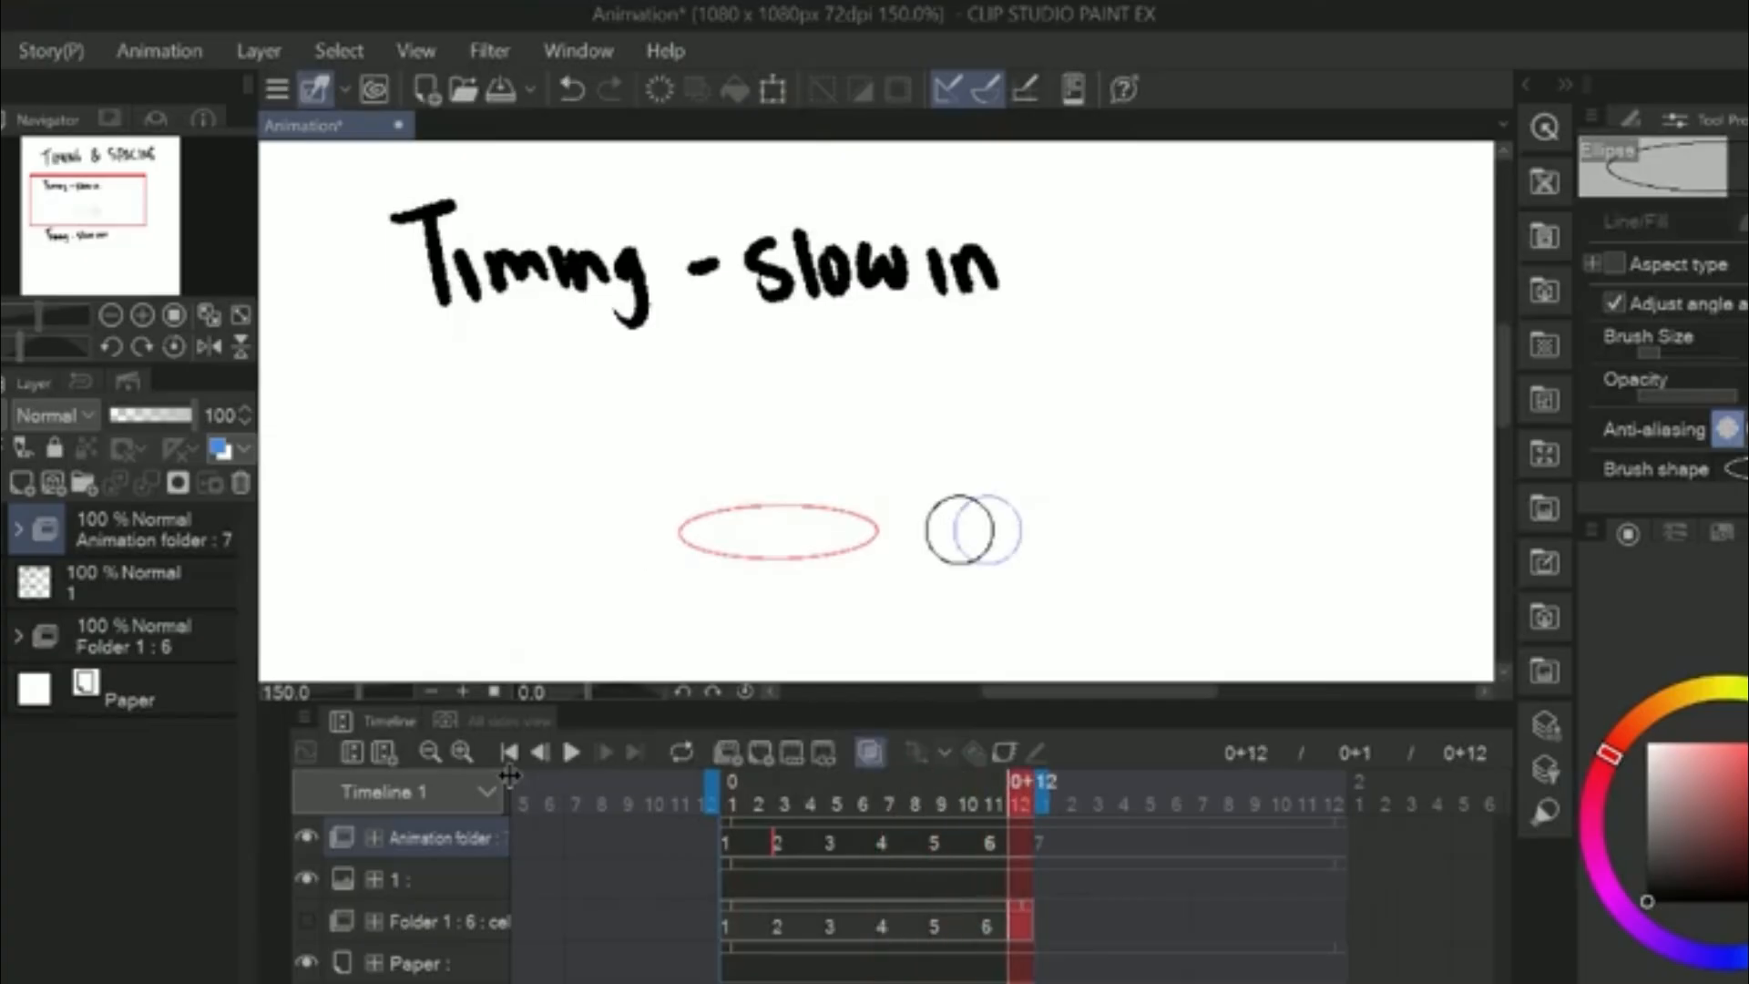
key(space)
key(space)
key(comma)
key(comma)
key(comma)
key(comma)
key(comma)
key(comma)
key(comma)
key(comma)
key(comma)
key(comma)
key(comma)
key(o)
key(o)
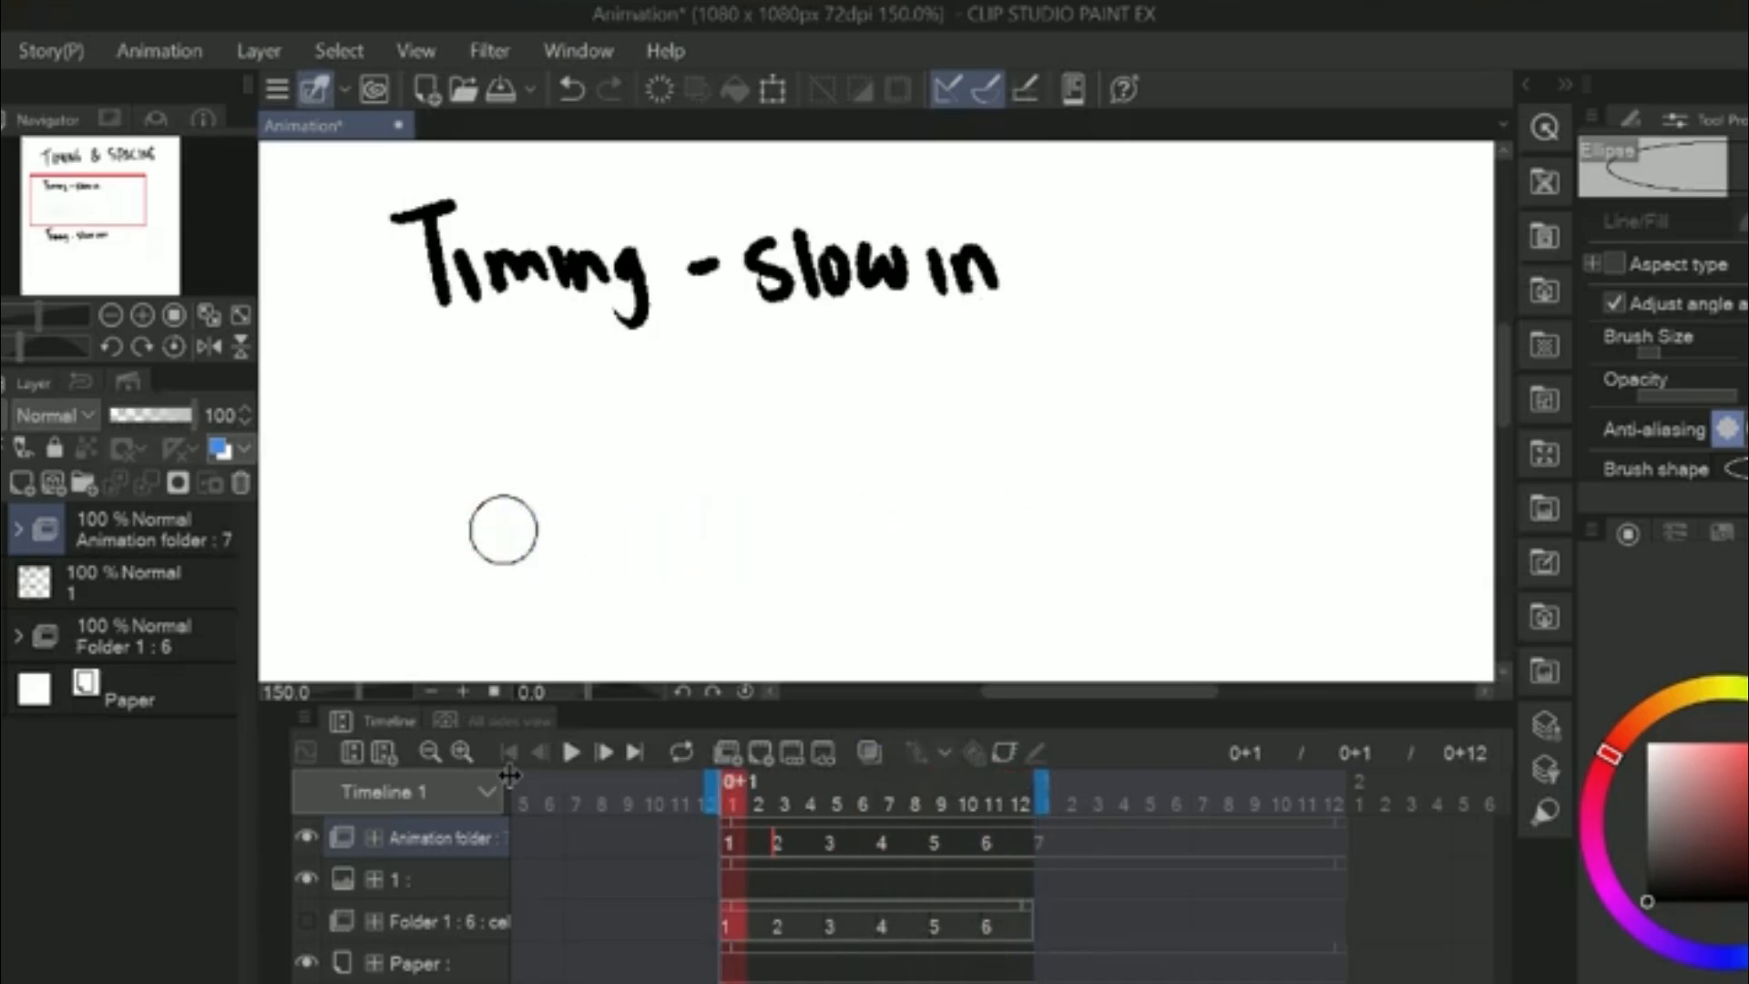
Play the animation without onion skin, step through the frames around the stretched ellipse and return to the first frame.
key(space)
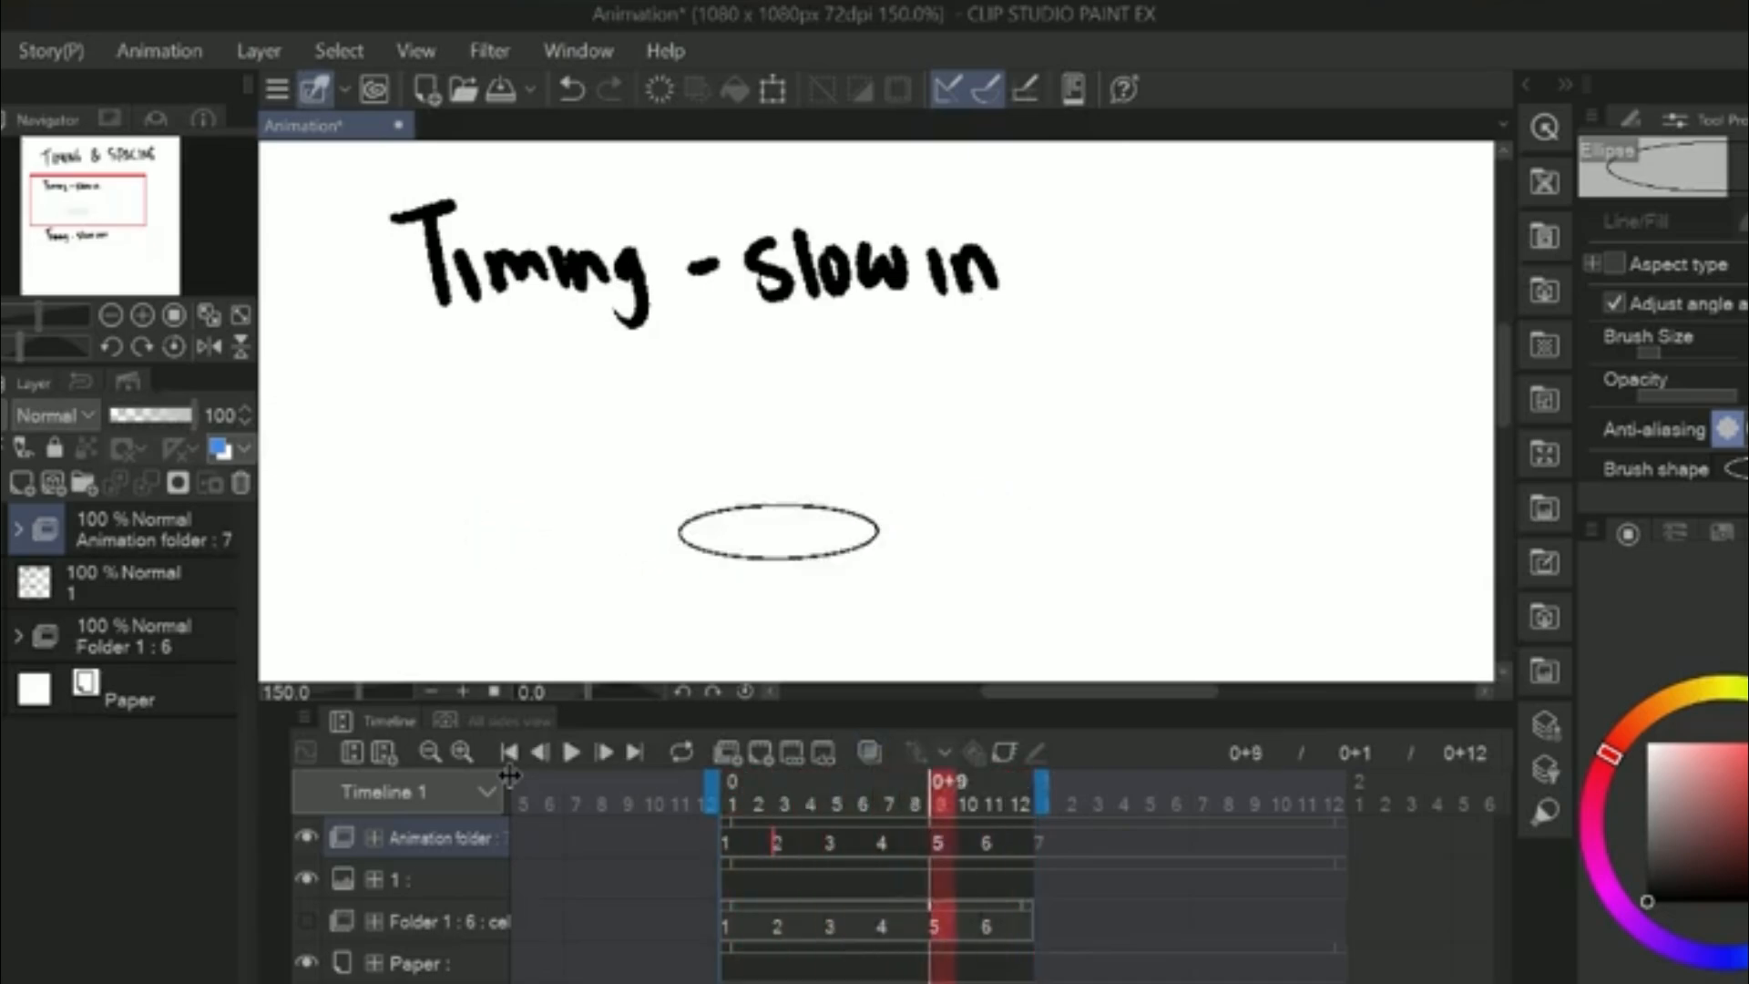
key(comma)
key(comma)
key(comma)
key(comma)
key(comma)
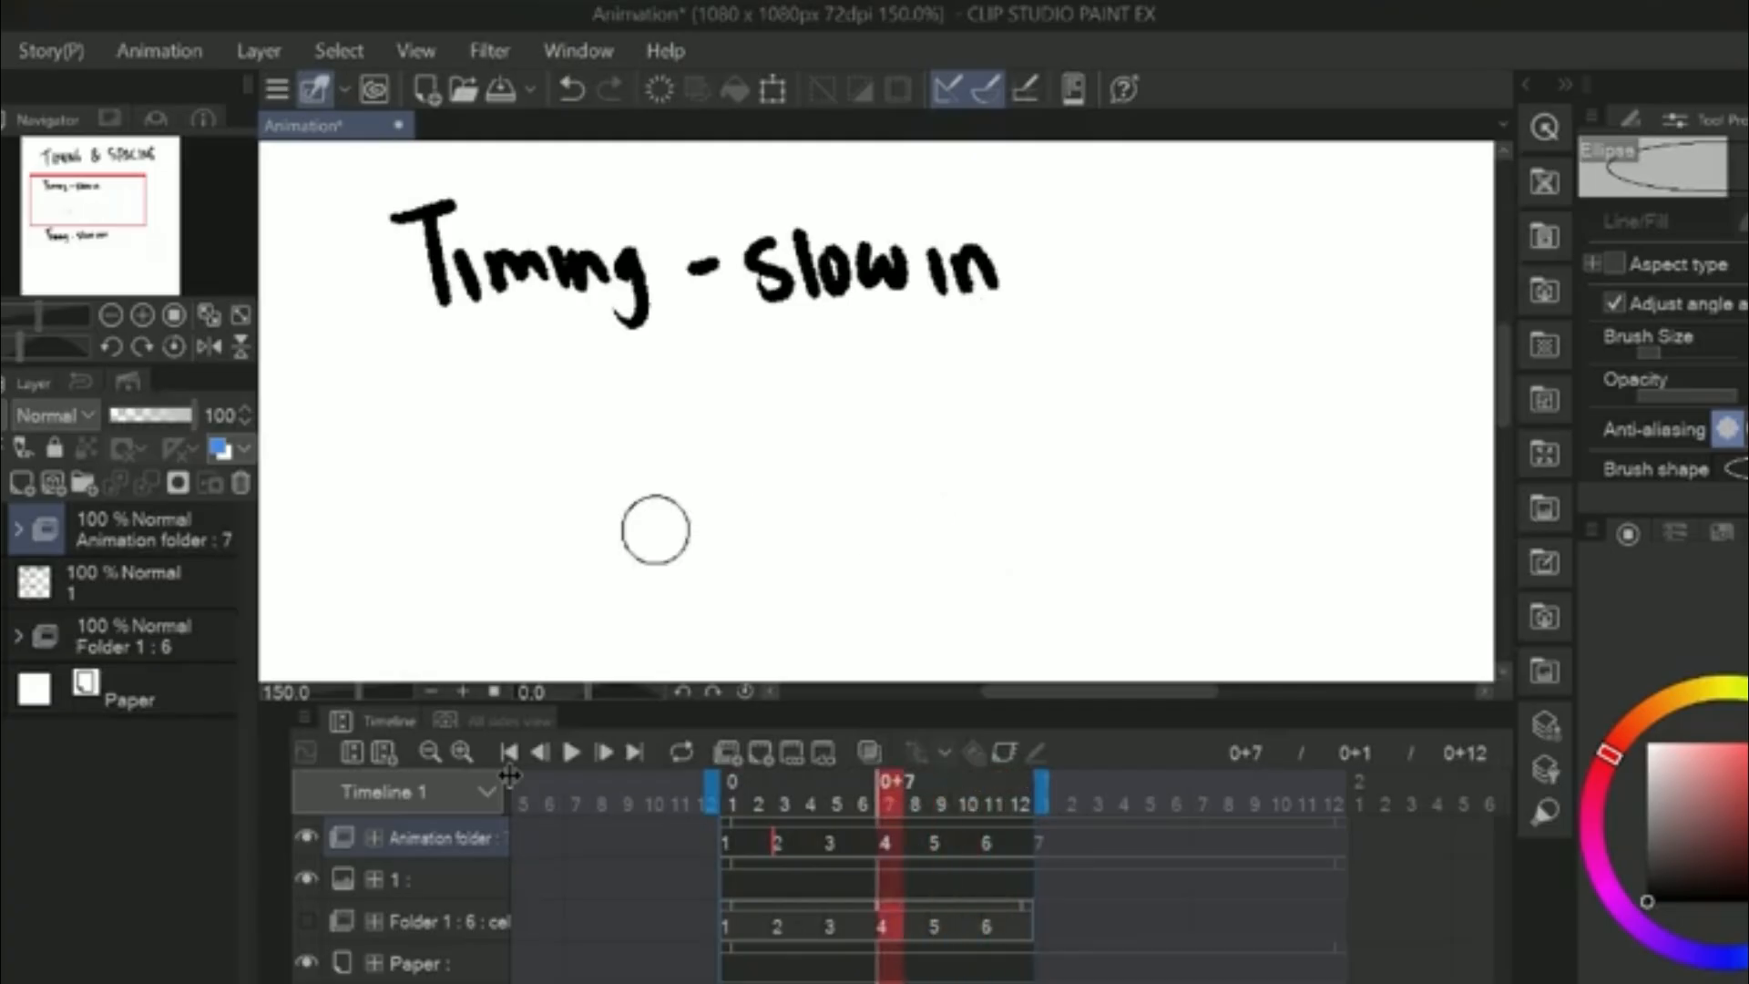
key(period)
key(period)
key(period)
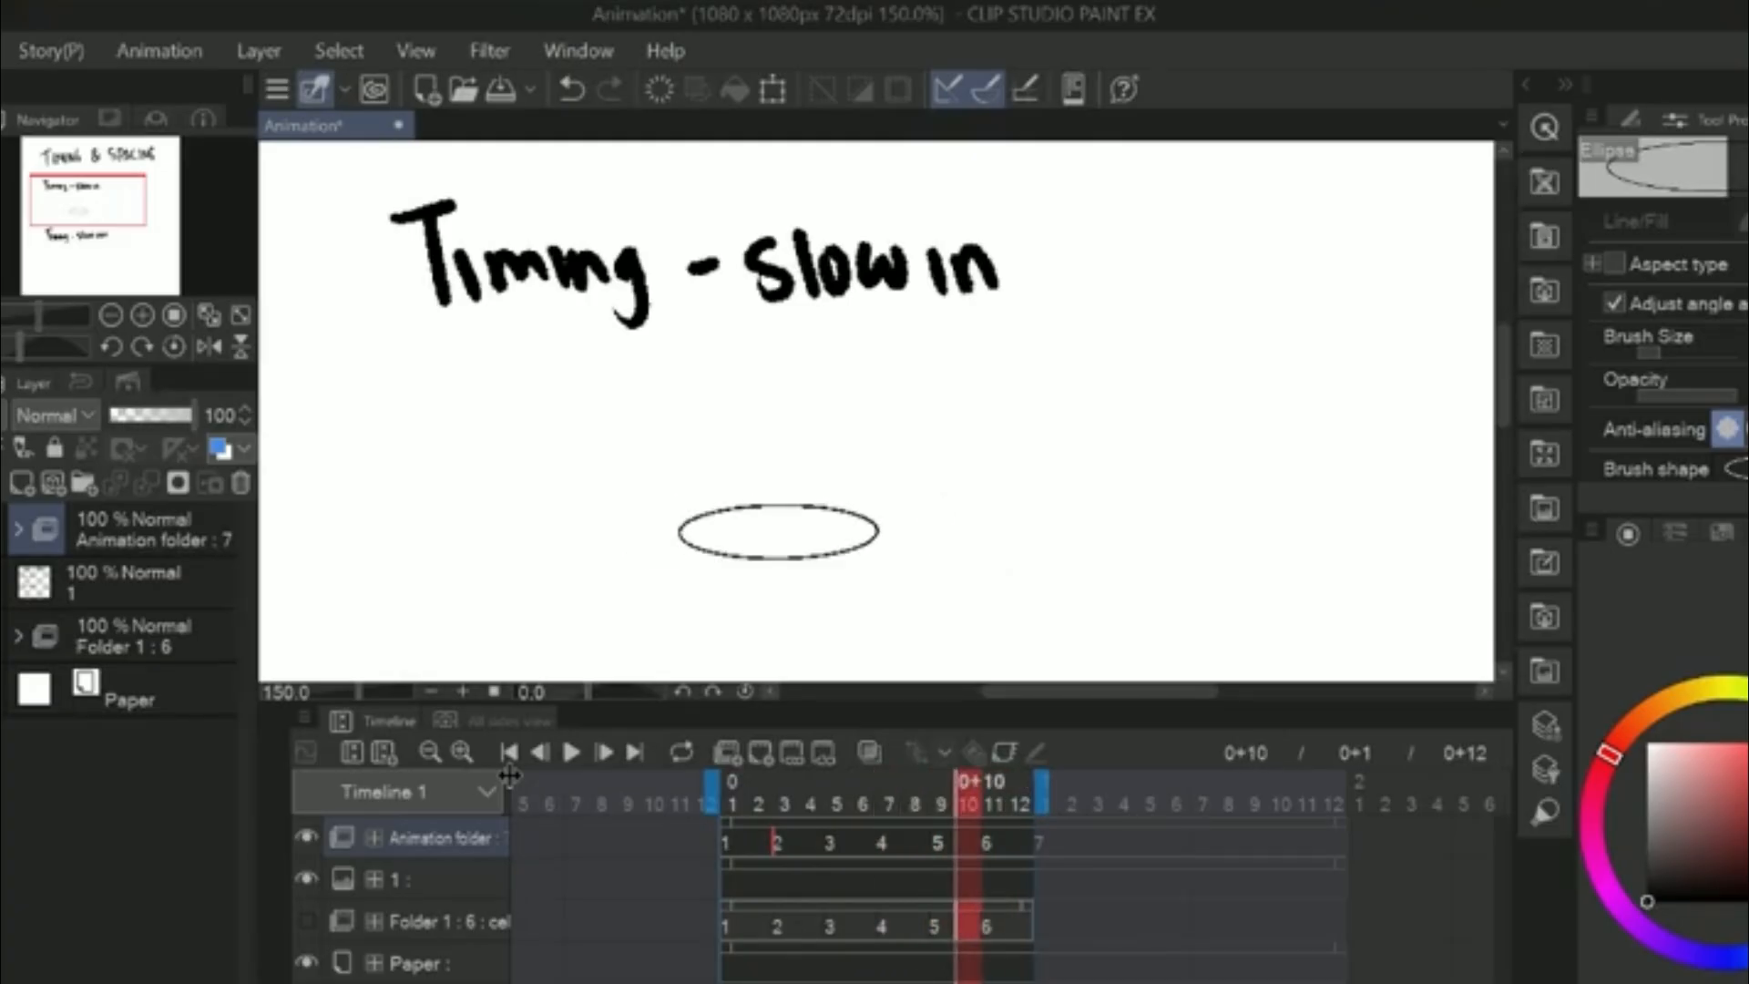
key(period)
key(period)
key(comma)
key(comma)
key(Home)
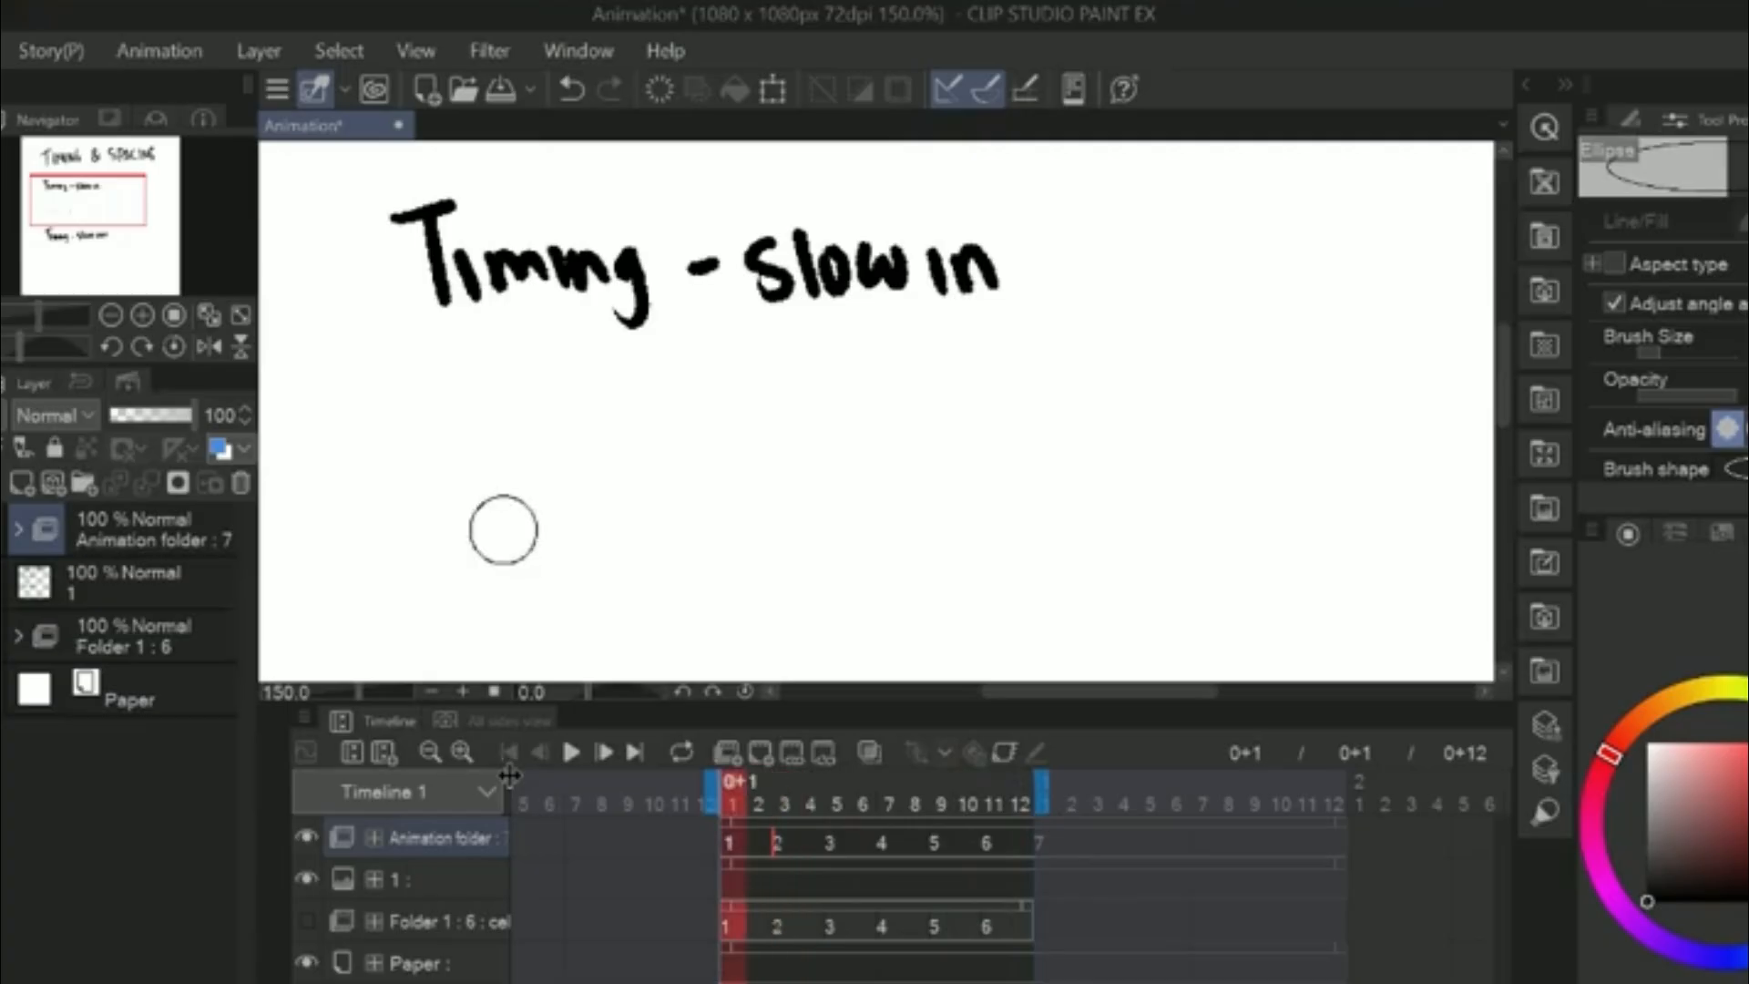
Turn the onion skin back on at the first frame to show the circle of the following cel.
key(period)
key(period)
key(period)
click(871, 752)
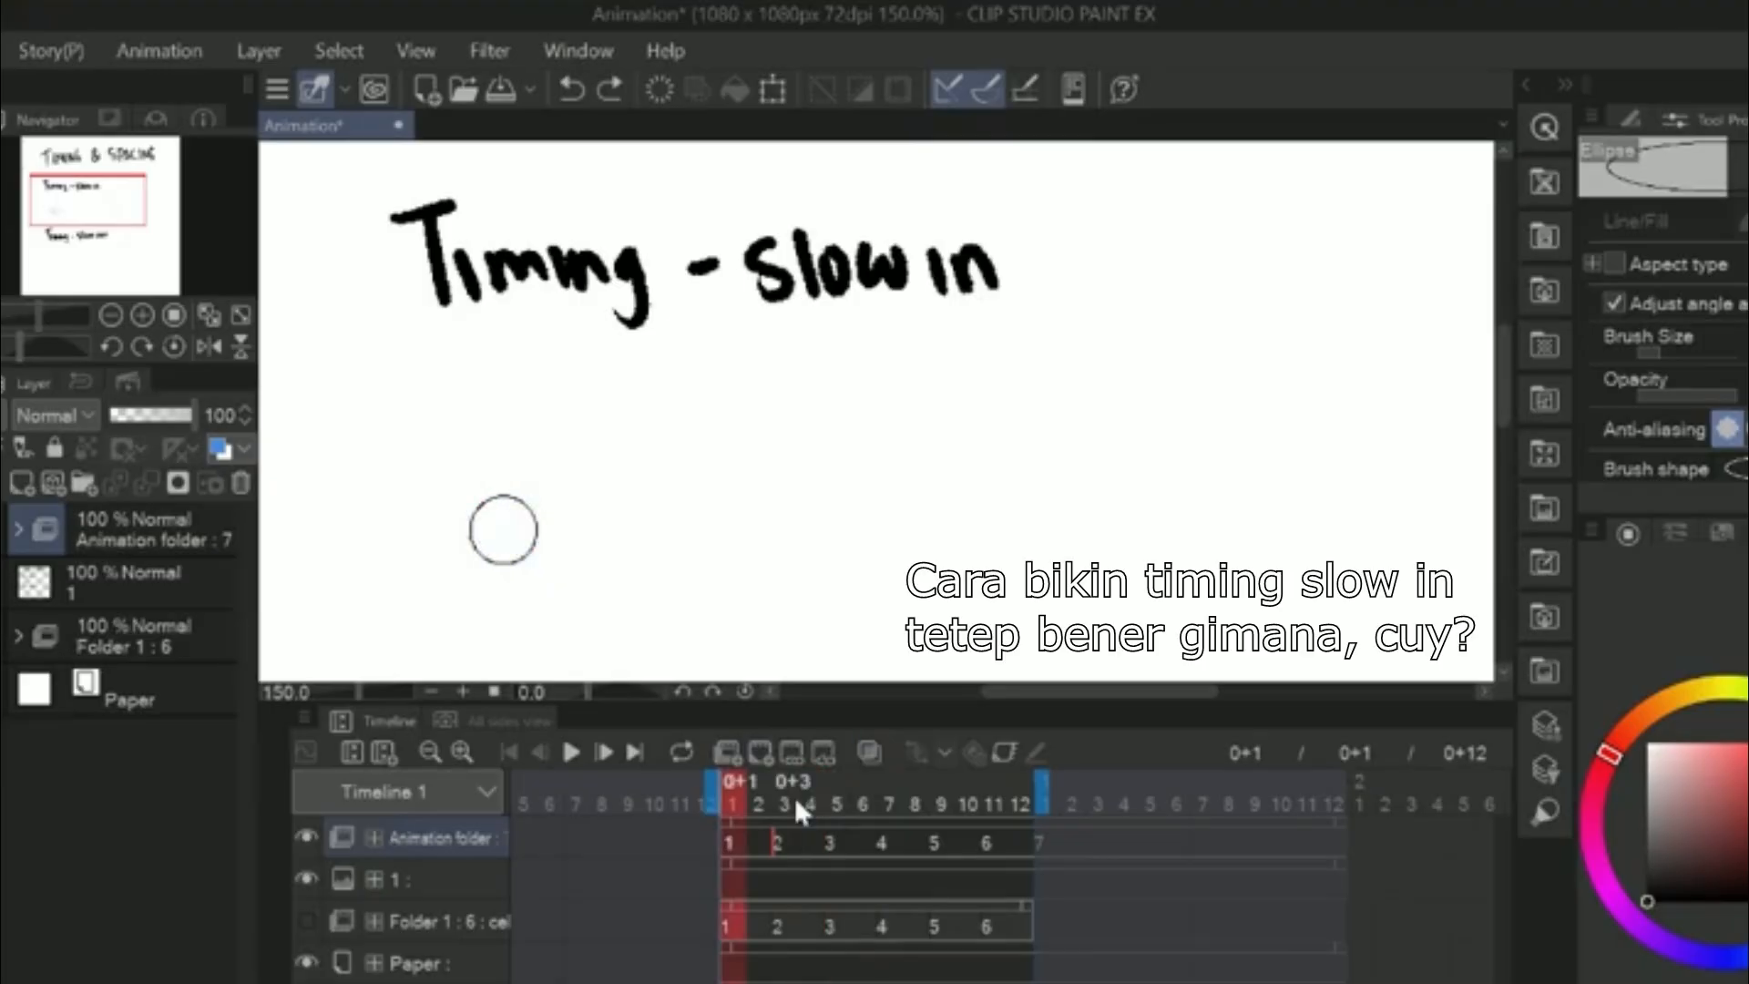
key(o)
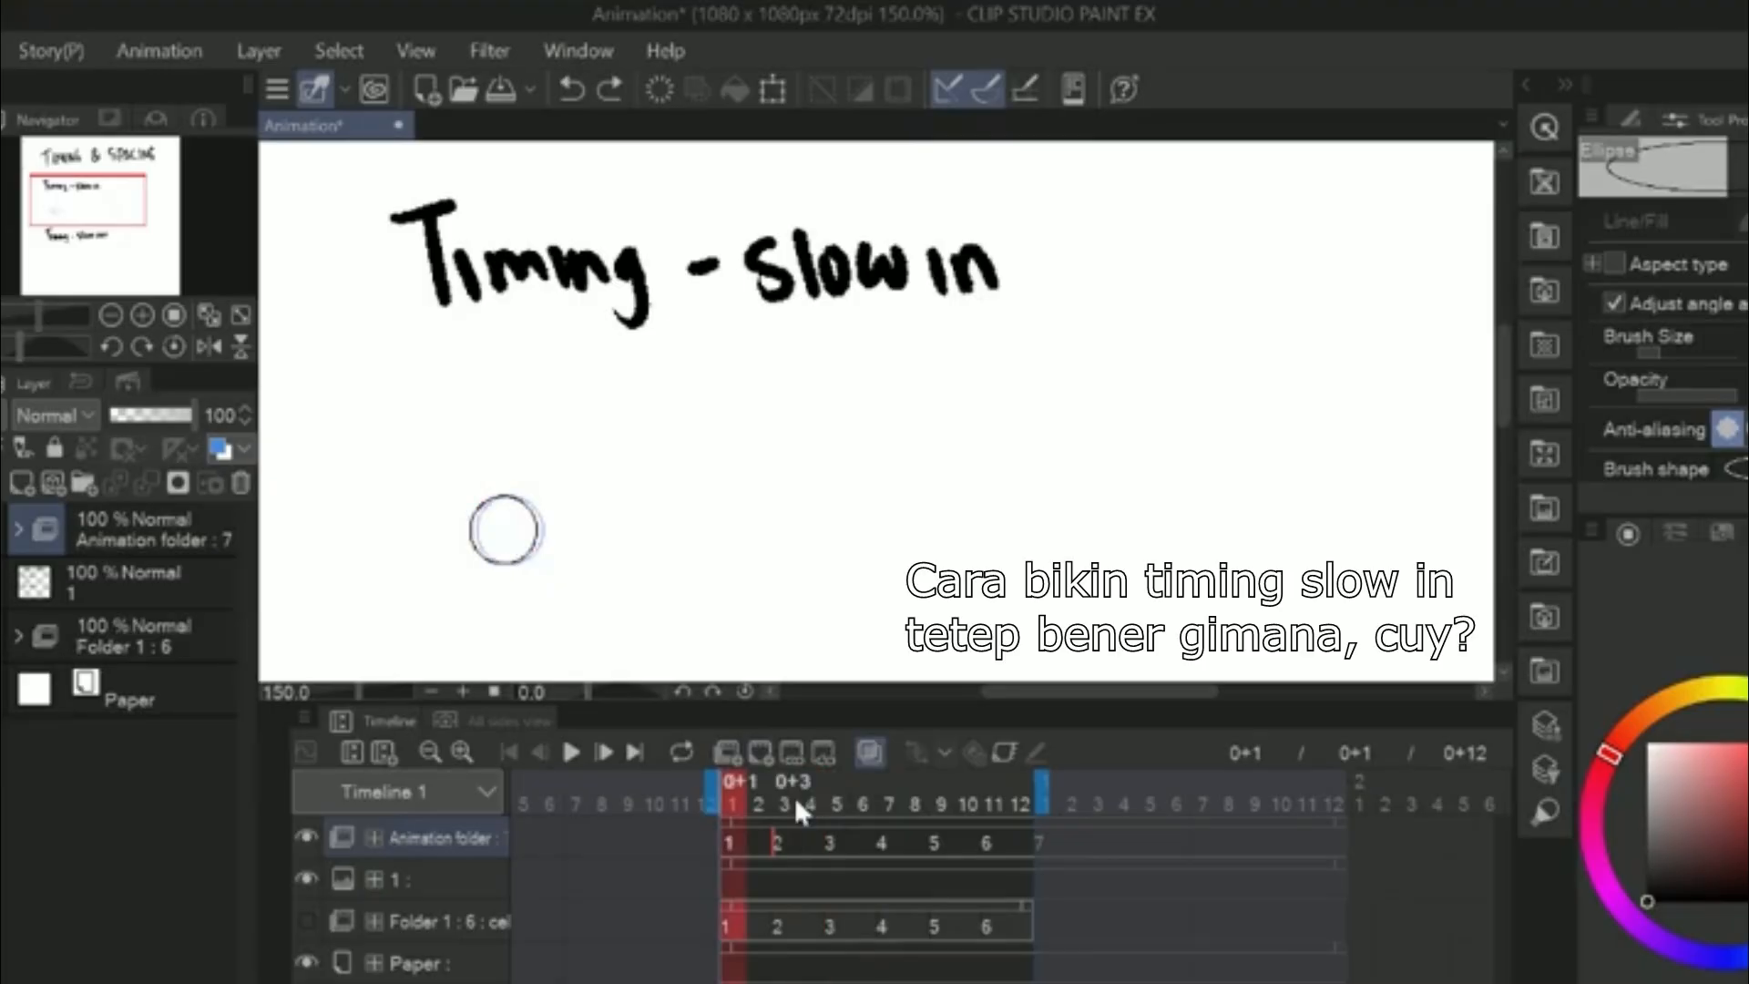
scroll(530, 531, up, 1)
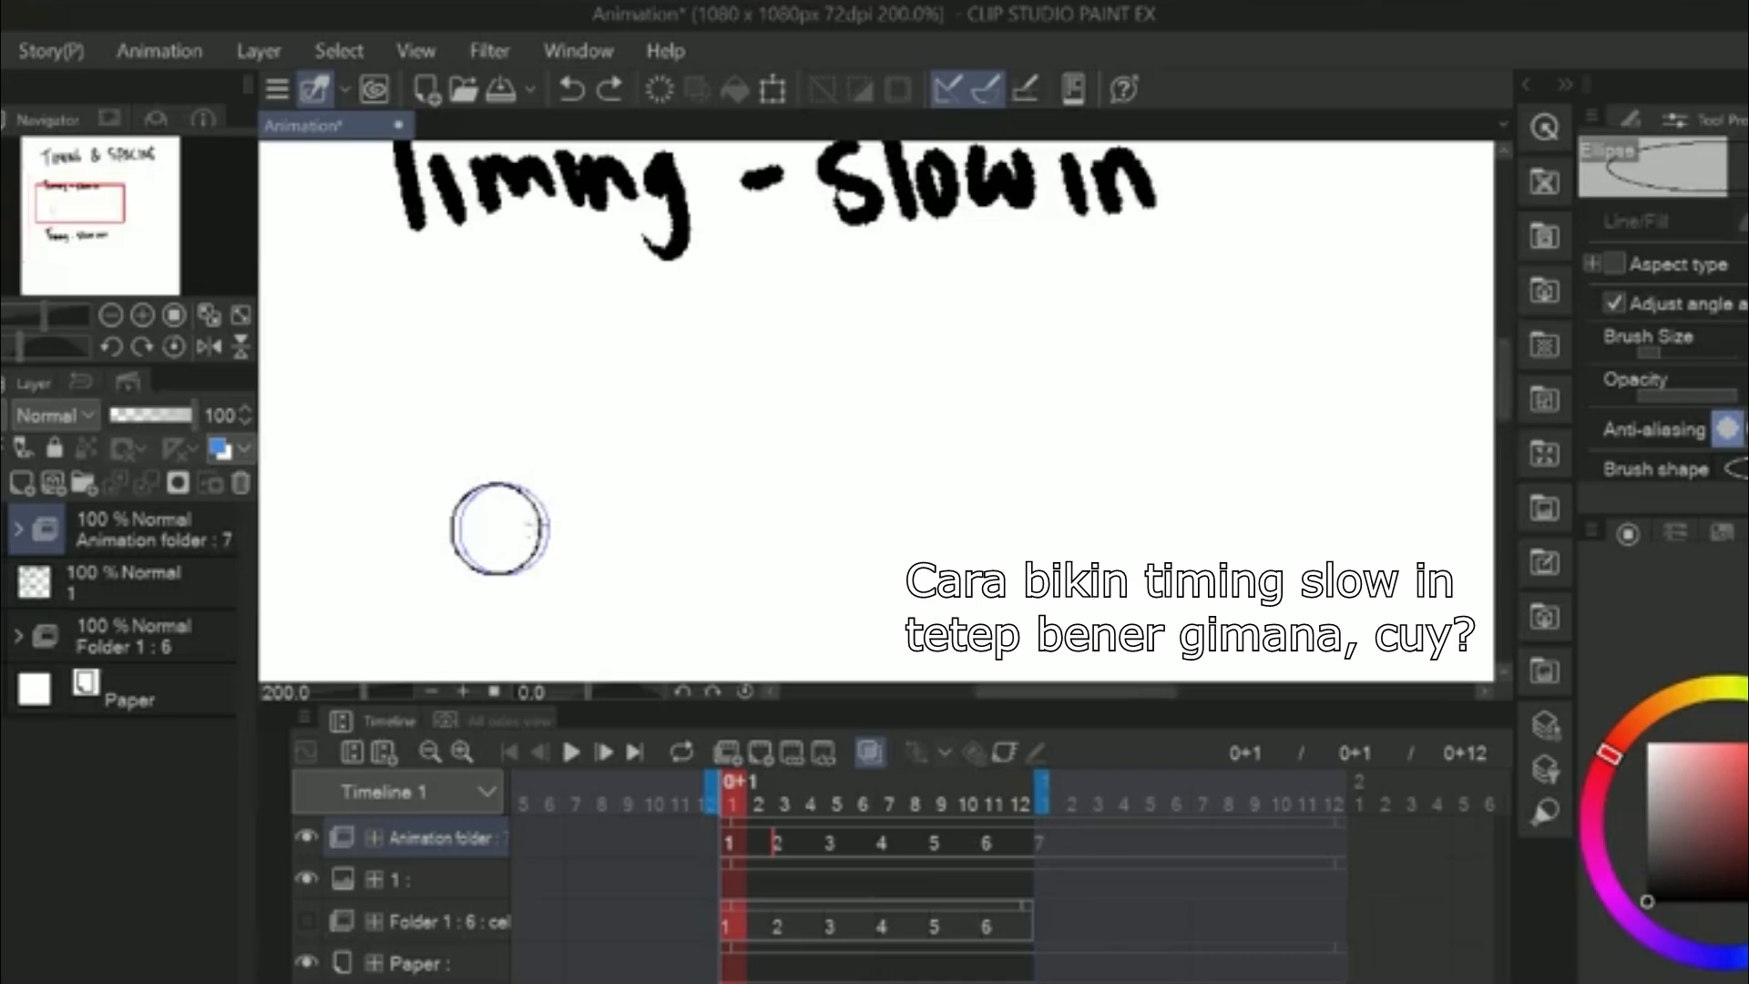
Examine the spacing between the circles of cels 1, 2 and 3 with the onion skin and return to the first frame.
drag(535, 525, 637, 485)
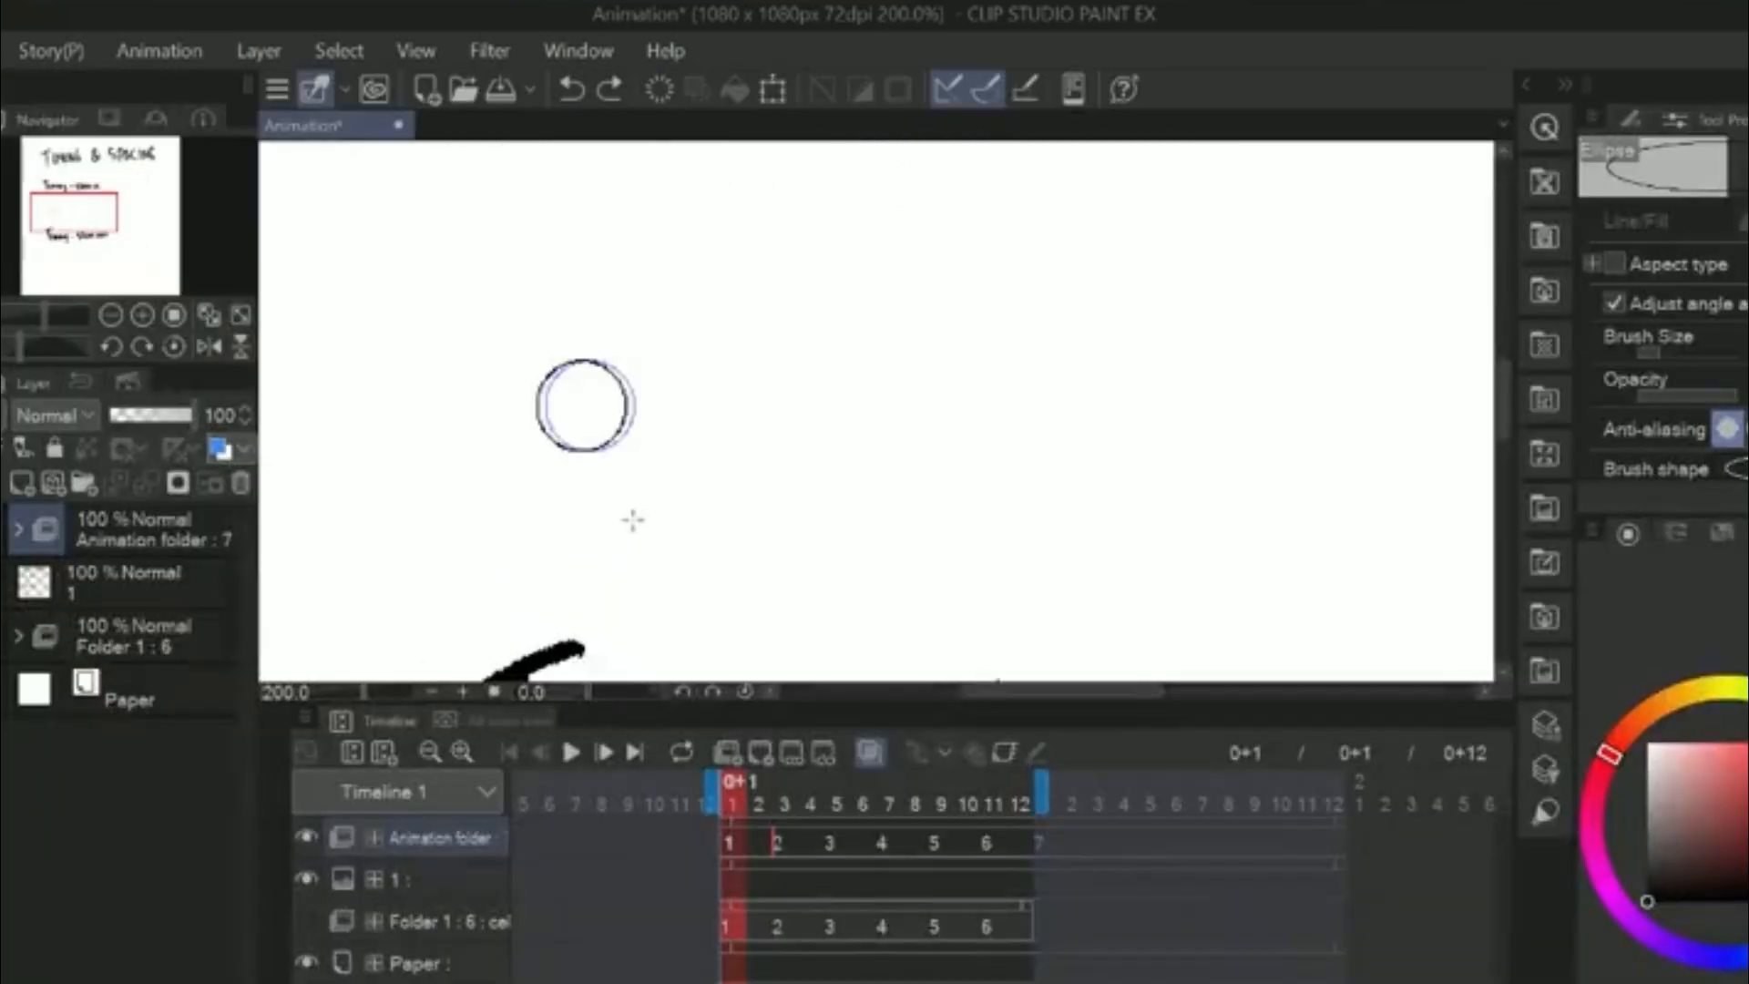
drag(628, 472, 655, 562)
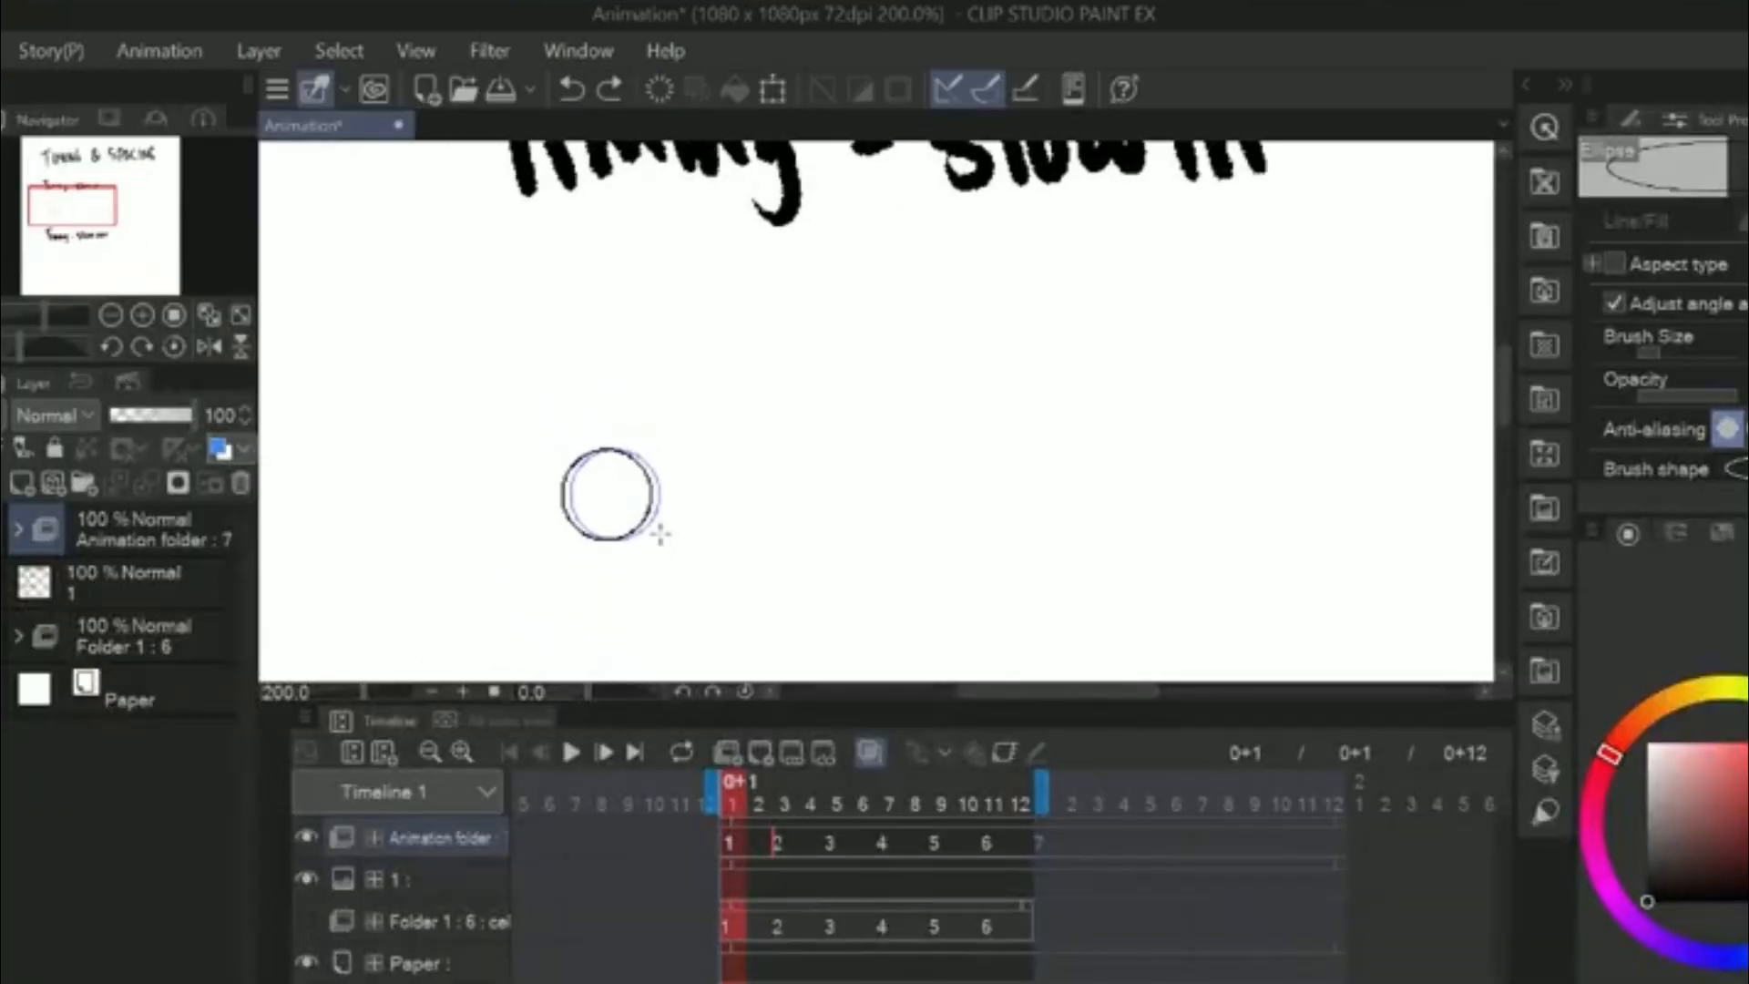
drag(735, 453, 706, 544)
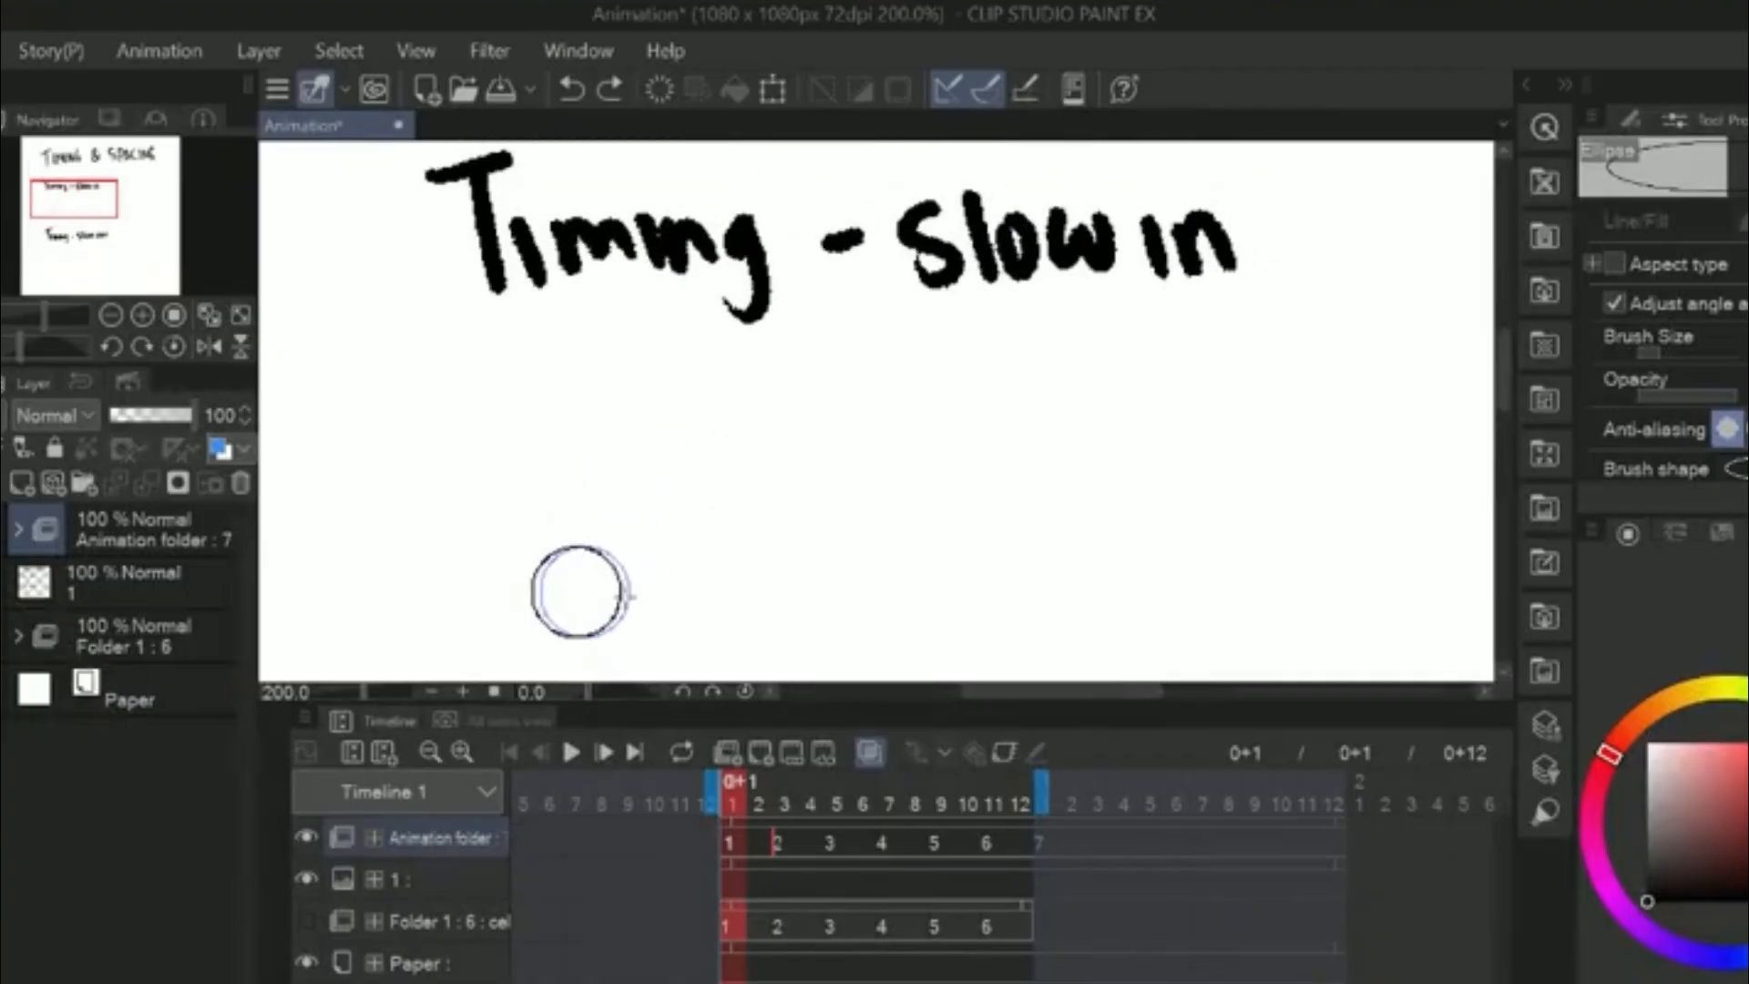
key(Right)
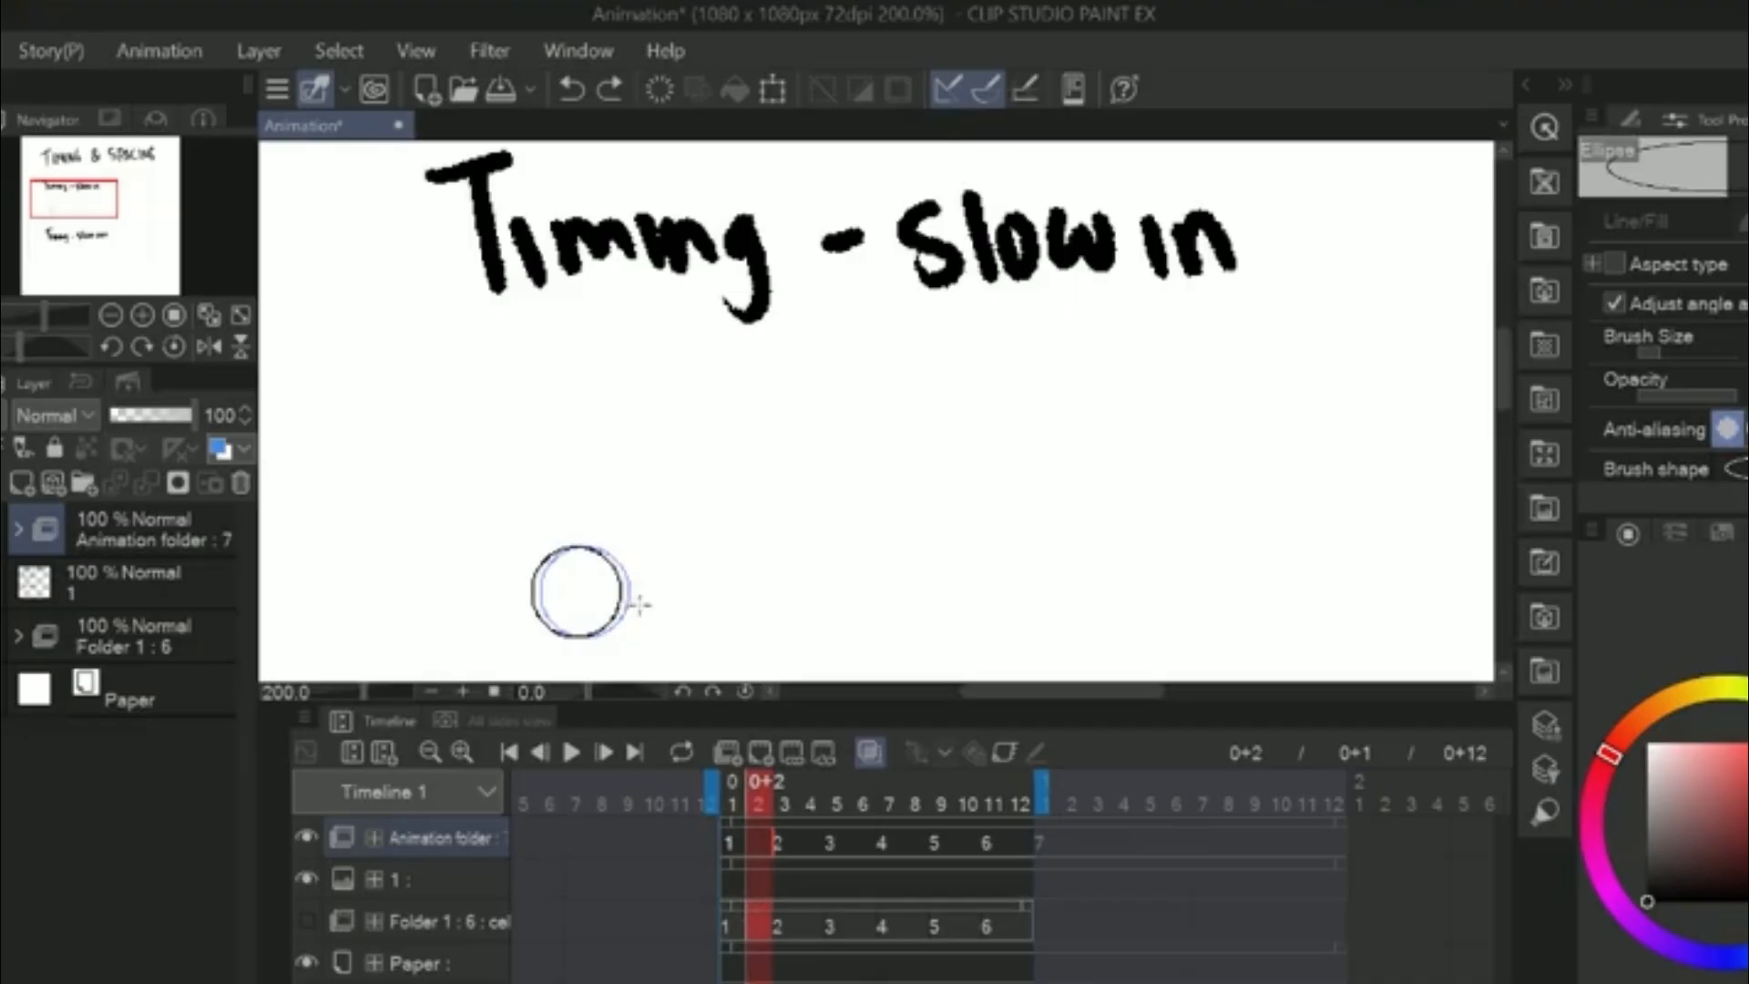
key(Right)
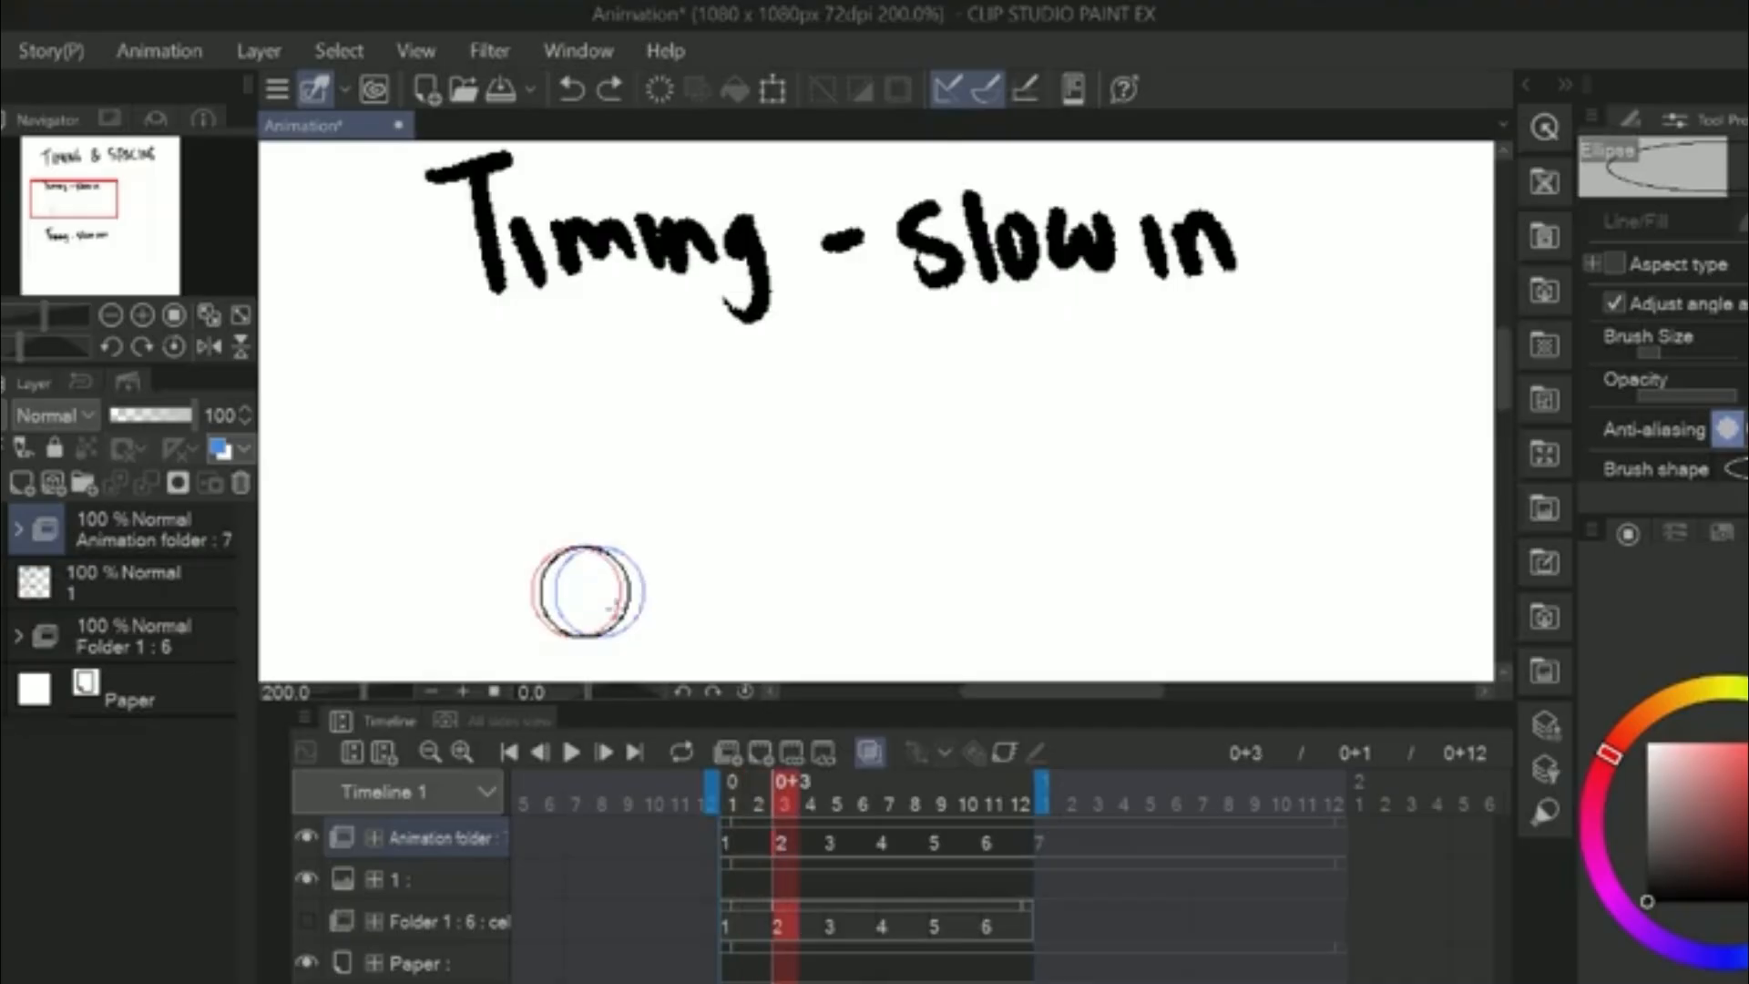
click(870, 753)
click(870, 753)
click(729, 836)
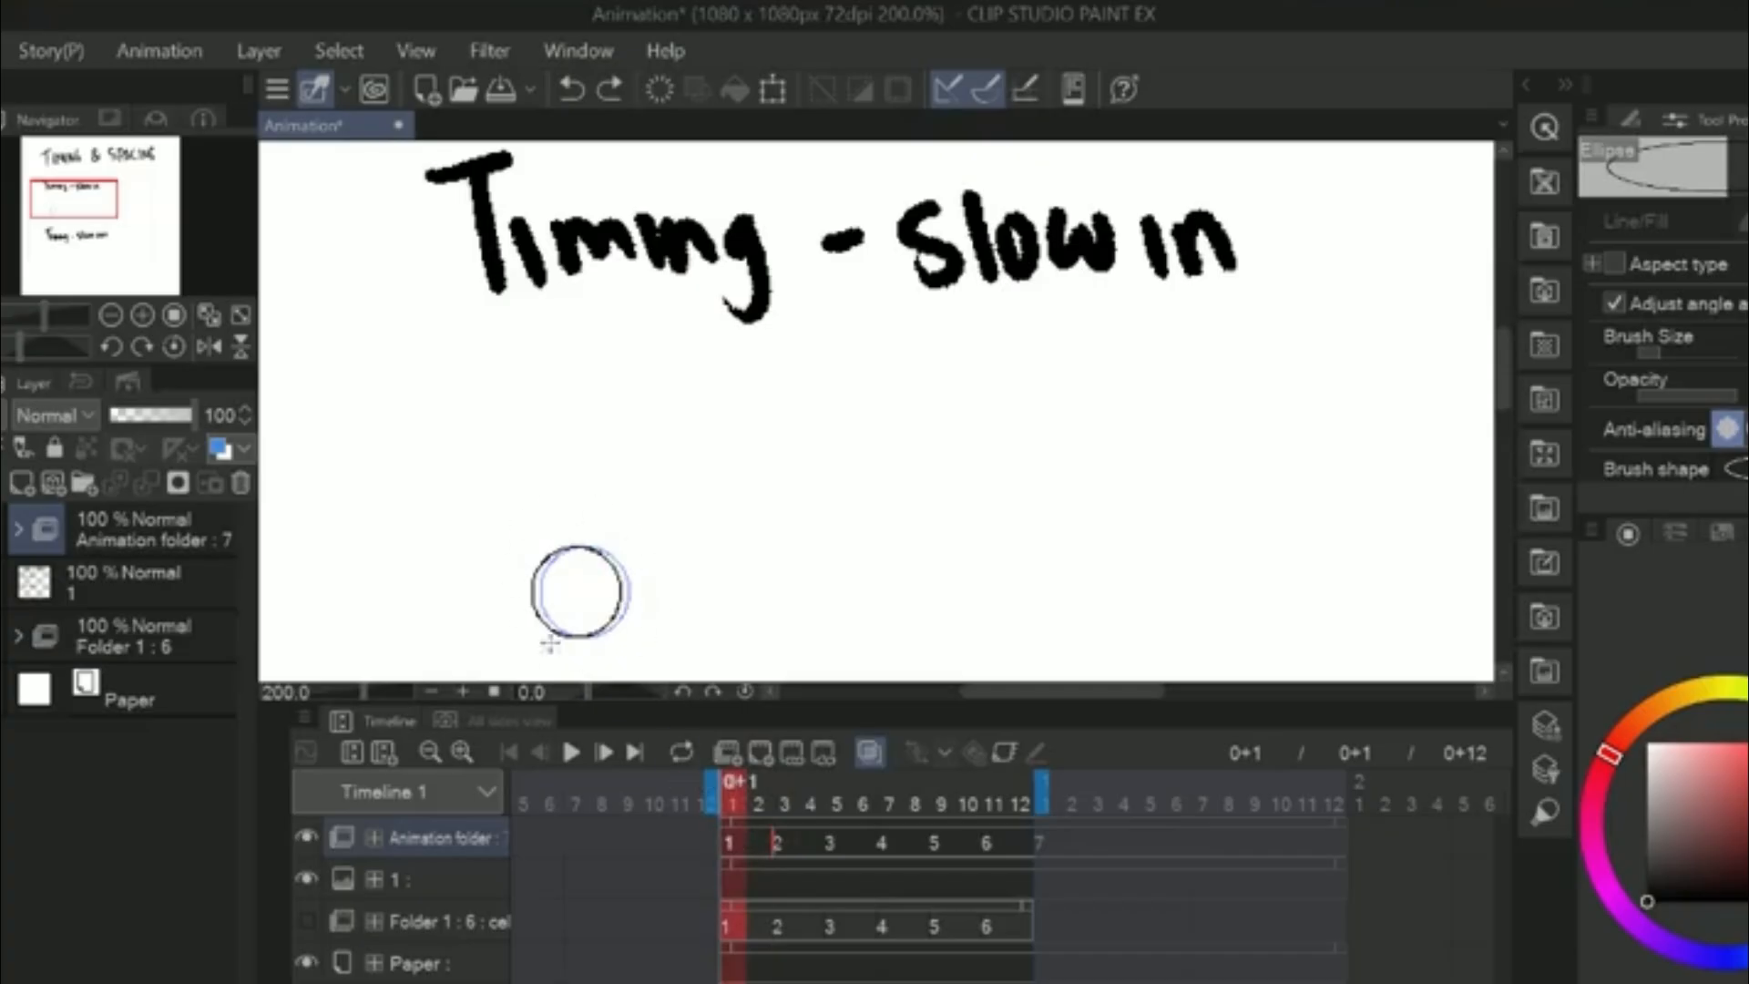
Move the circle of cel 2 forward past cel 3's circle until it overlaps a bit less than half of cel 1's circle.
key(Right)
key(Right)
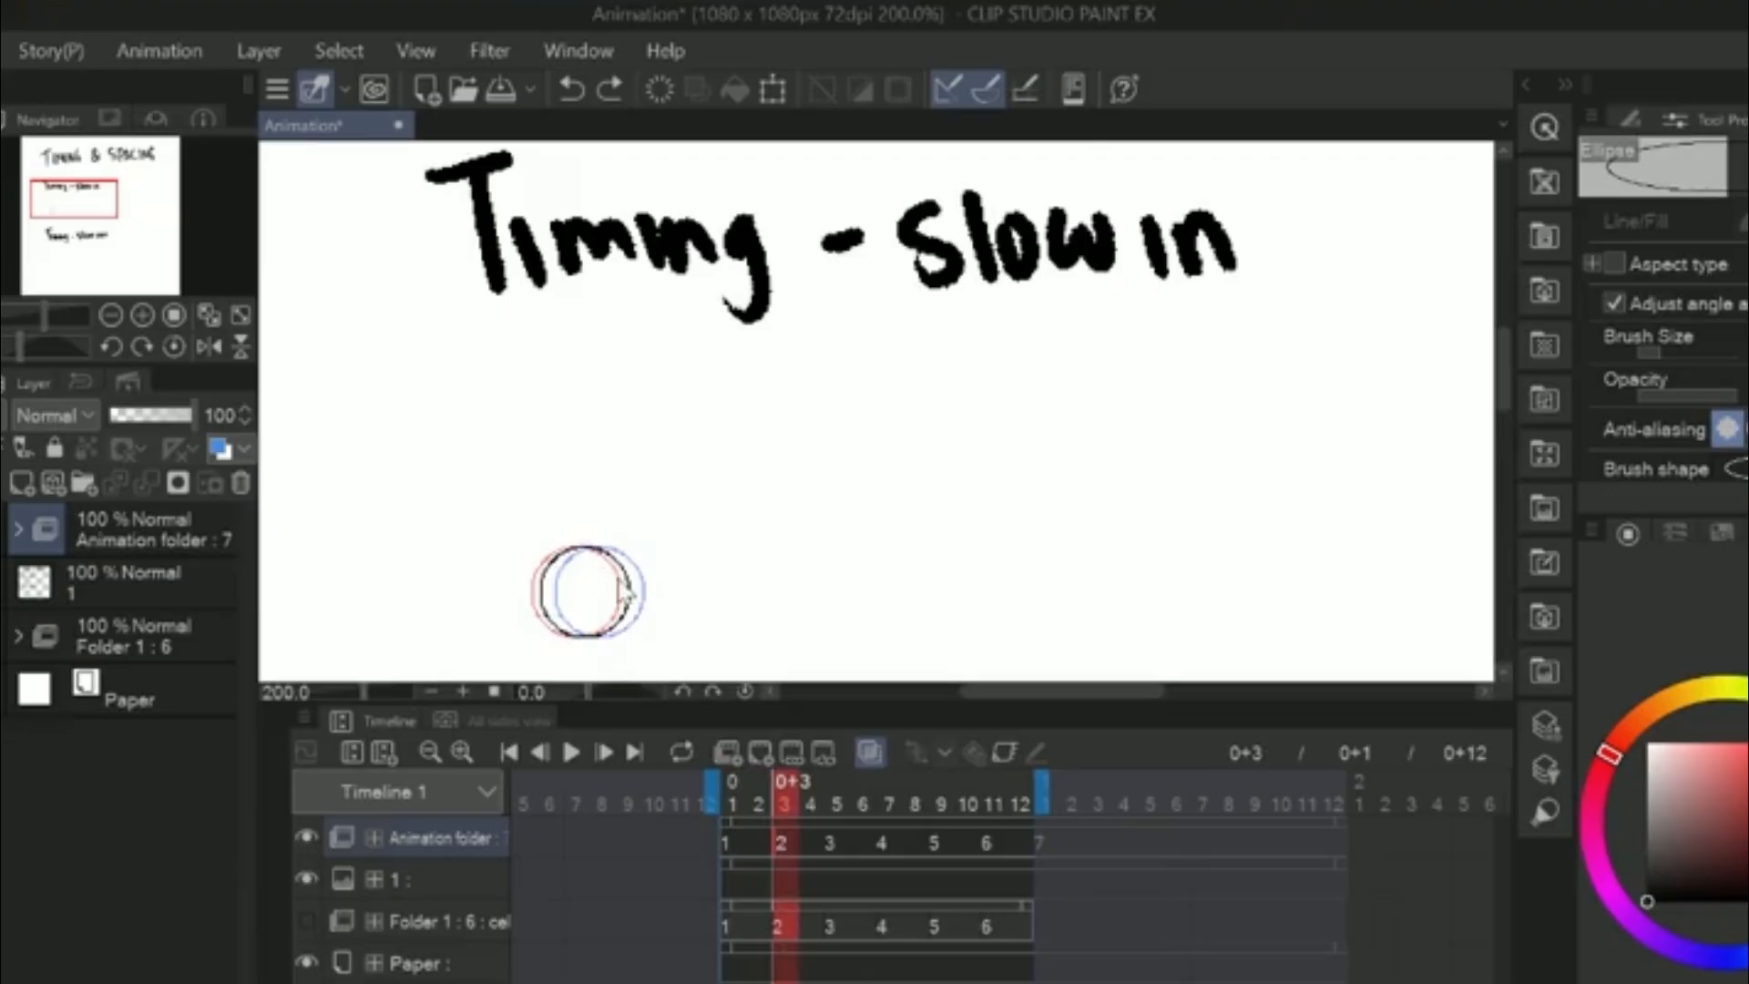
key(ctrl+t)
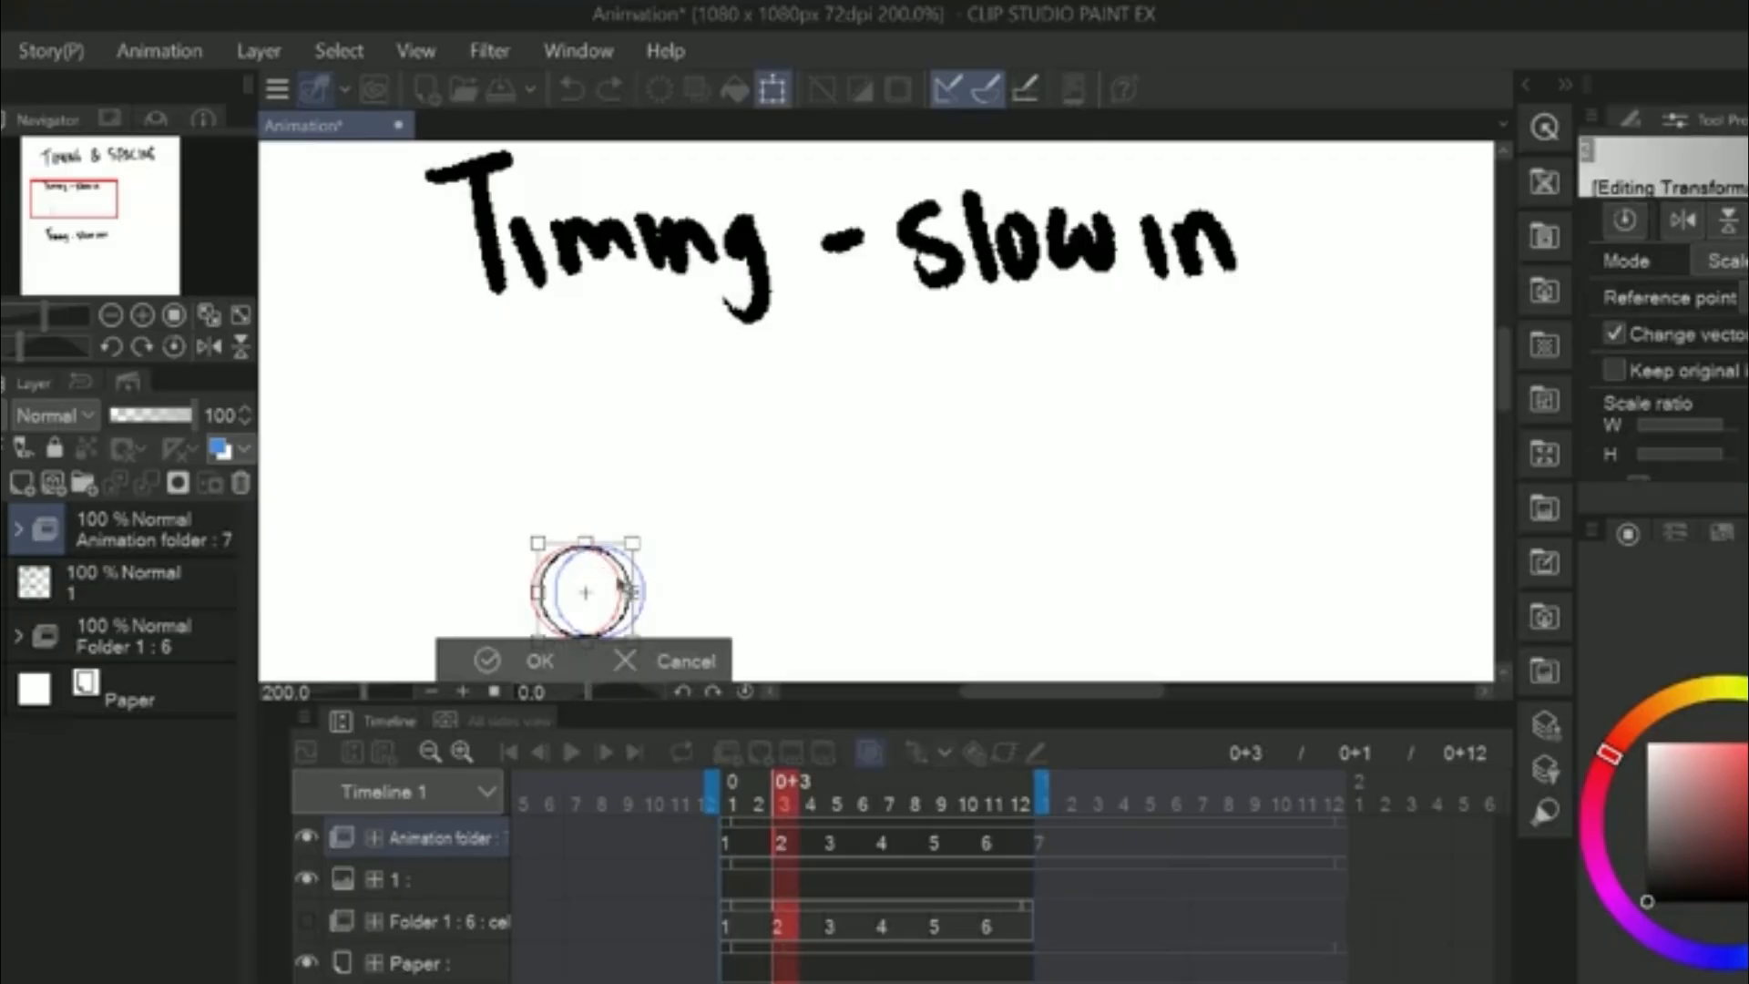
key(Right)
key(Right)
key(Right)
key(Right)
key(Right)
key(Right)
key(Right)
key(Right)
key(Right)
key(Right)
key(Right)
key(Right)
key(Right)
key(Right)
key(Right)
key(Right)
key(Right)
key(Right)
key(Right)
key(Right)
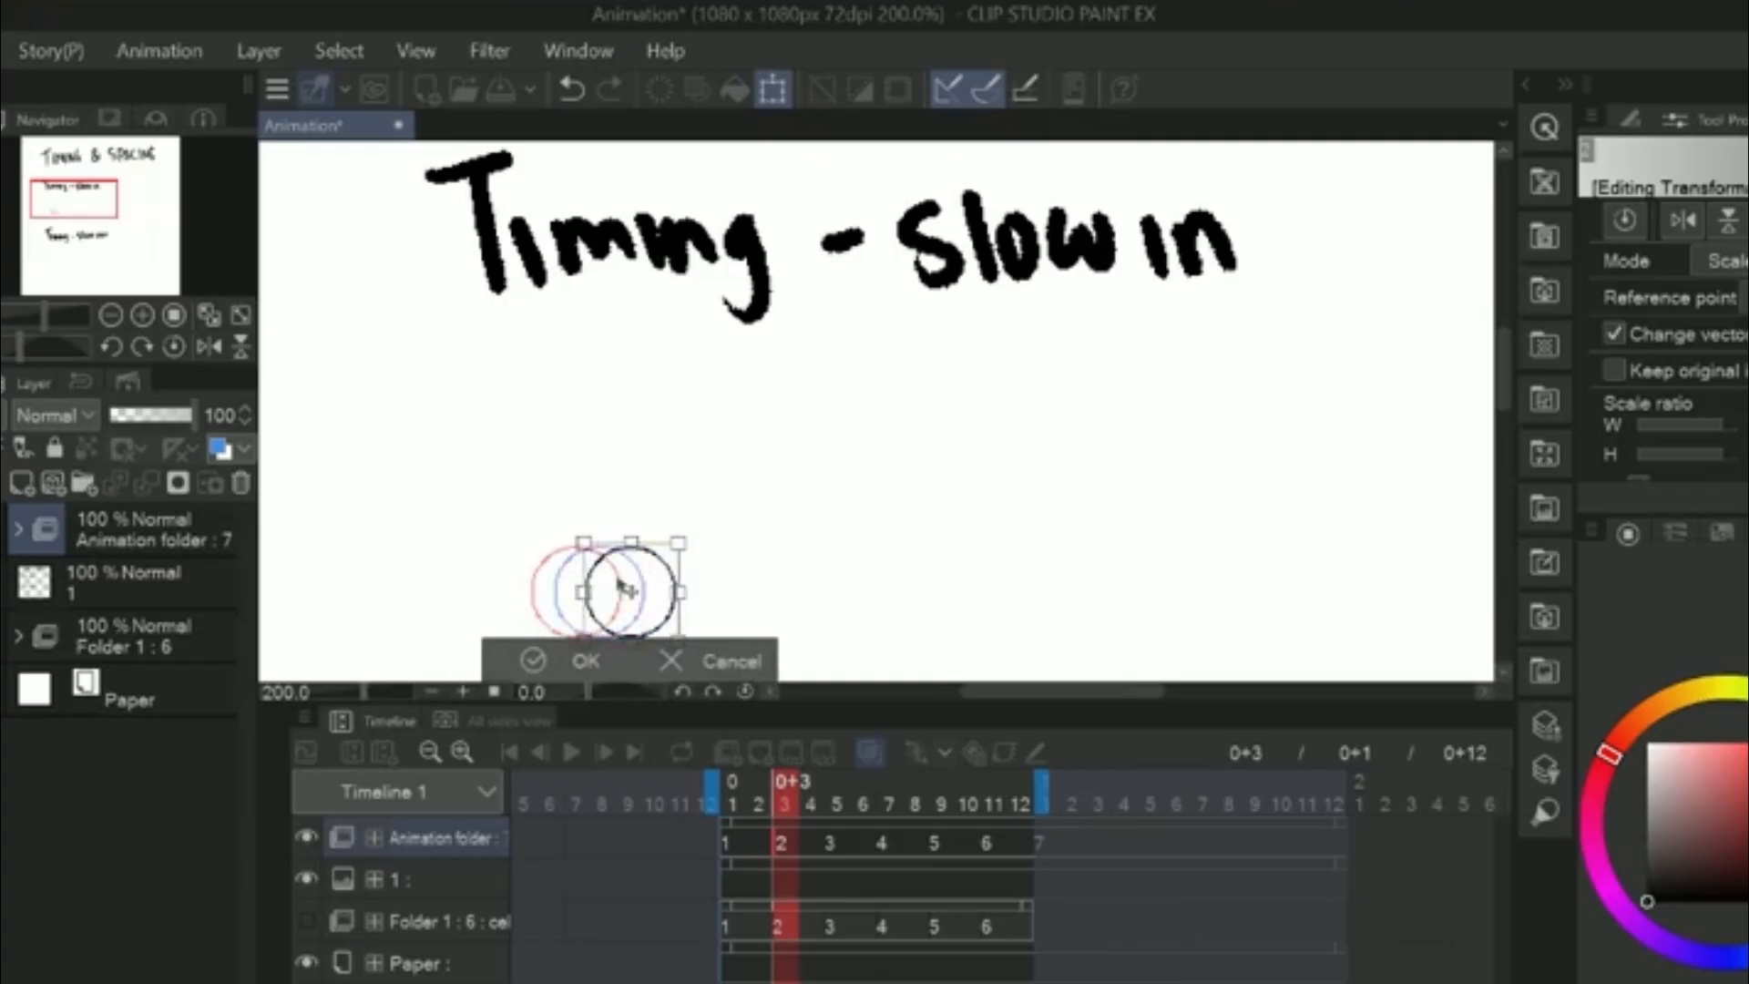
click(583, 661)
Move the circle of cel 3 forward to about midway between the circles of cels 2 and 4.
click(814, 870)
click(842, 827)
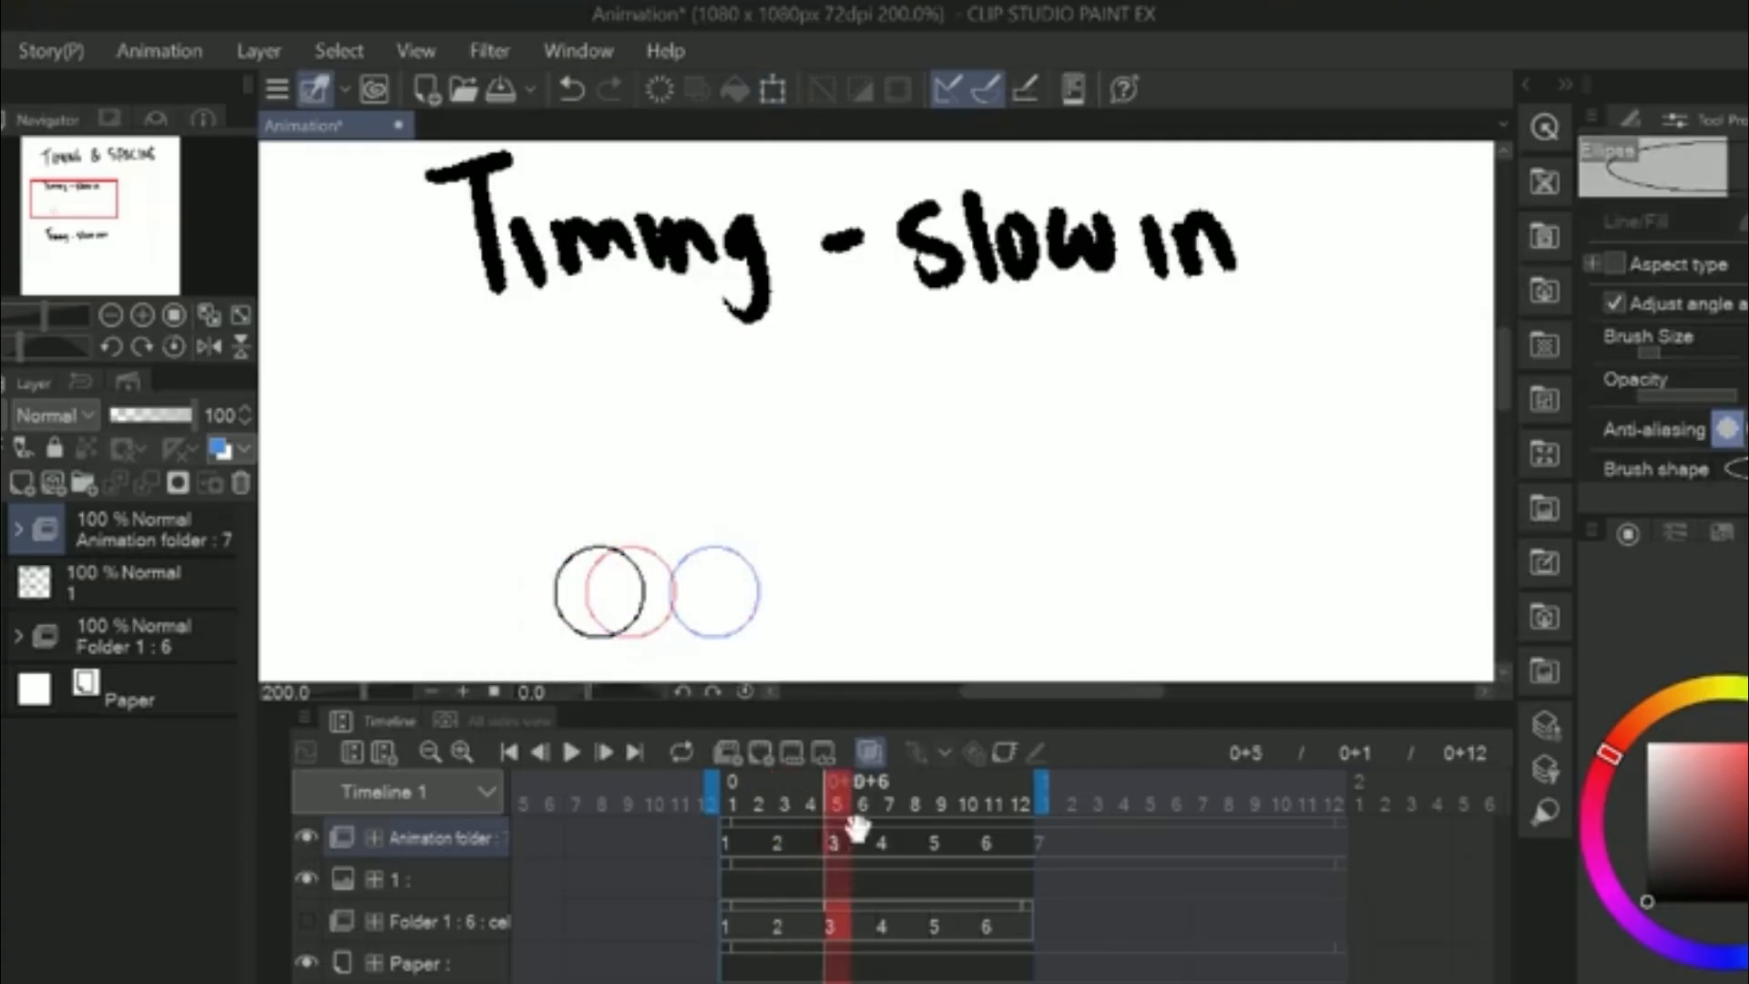
key(ctrl+t)
key(Right)
key(Right)
key(Right)
key(Right)
key(Right)
key(Right)
key(Right)
key(Right)
key(Right)
key(Right)
key(Right)
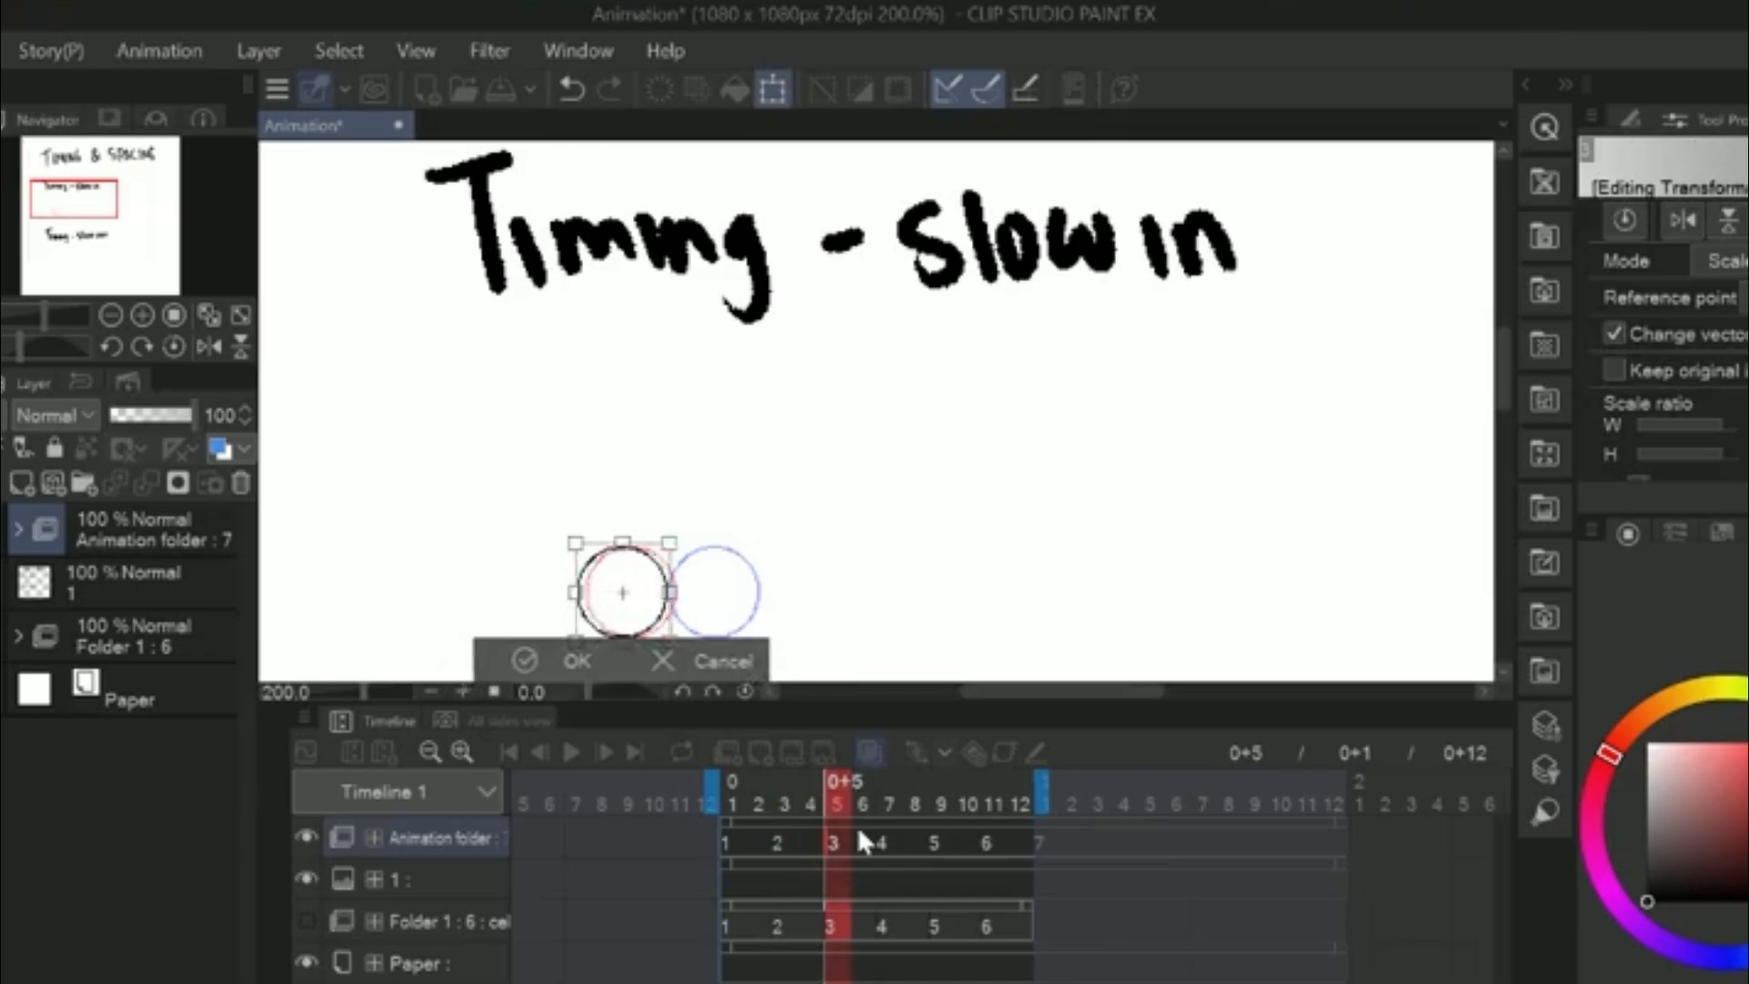
key(Right)
key(Right)
key(Right)
key(Right)
key(Right)
key(Right)
key(Right)
key(Right)
key(Right)
key(Right)
key(Right)
key(Right)
key(Right)
key(Right)
key(Right)
key(Right)
key(Right)
key(Right)
key(Right)
key(Right)
click(604, 661)
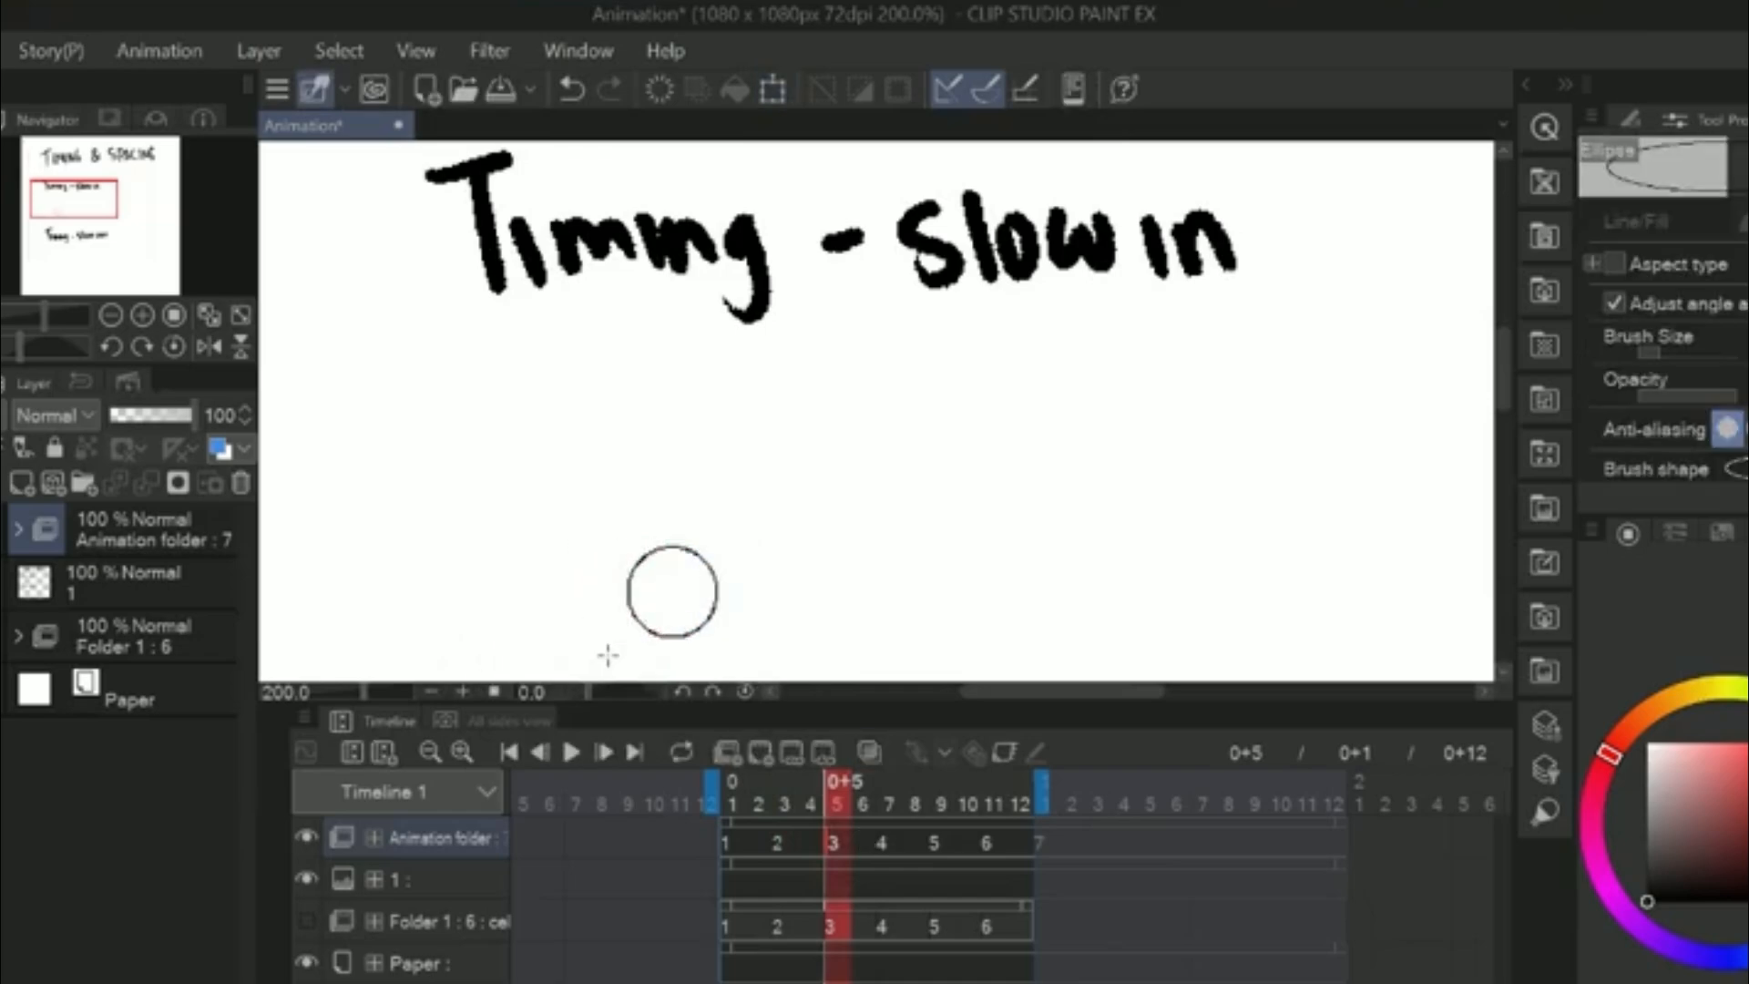
Turn off the onion skin and step forward and back through frames 1 to 9 to review the evenly spaced motion.
key(Left)
key(Left)
key(Left)
key(Left)
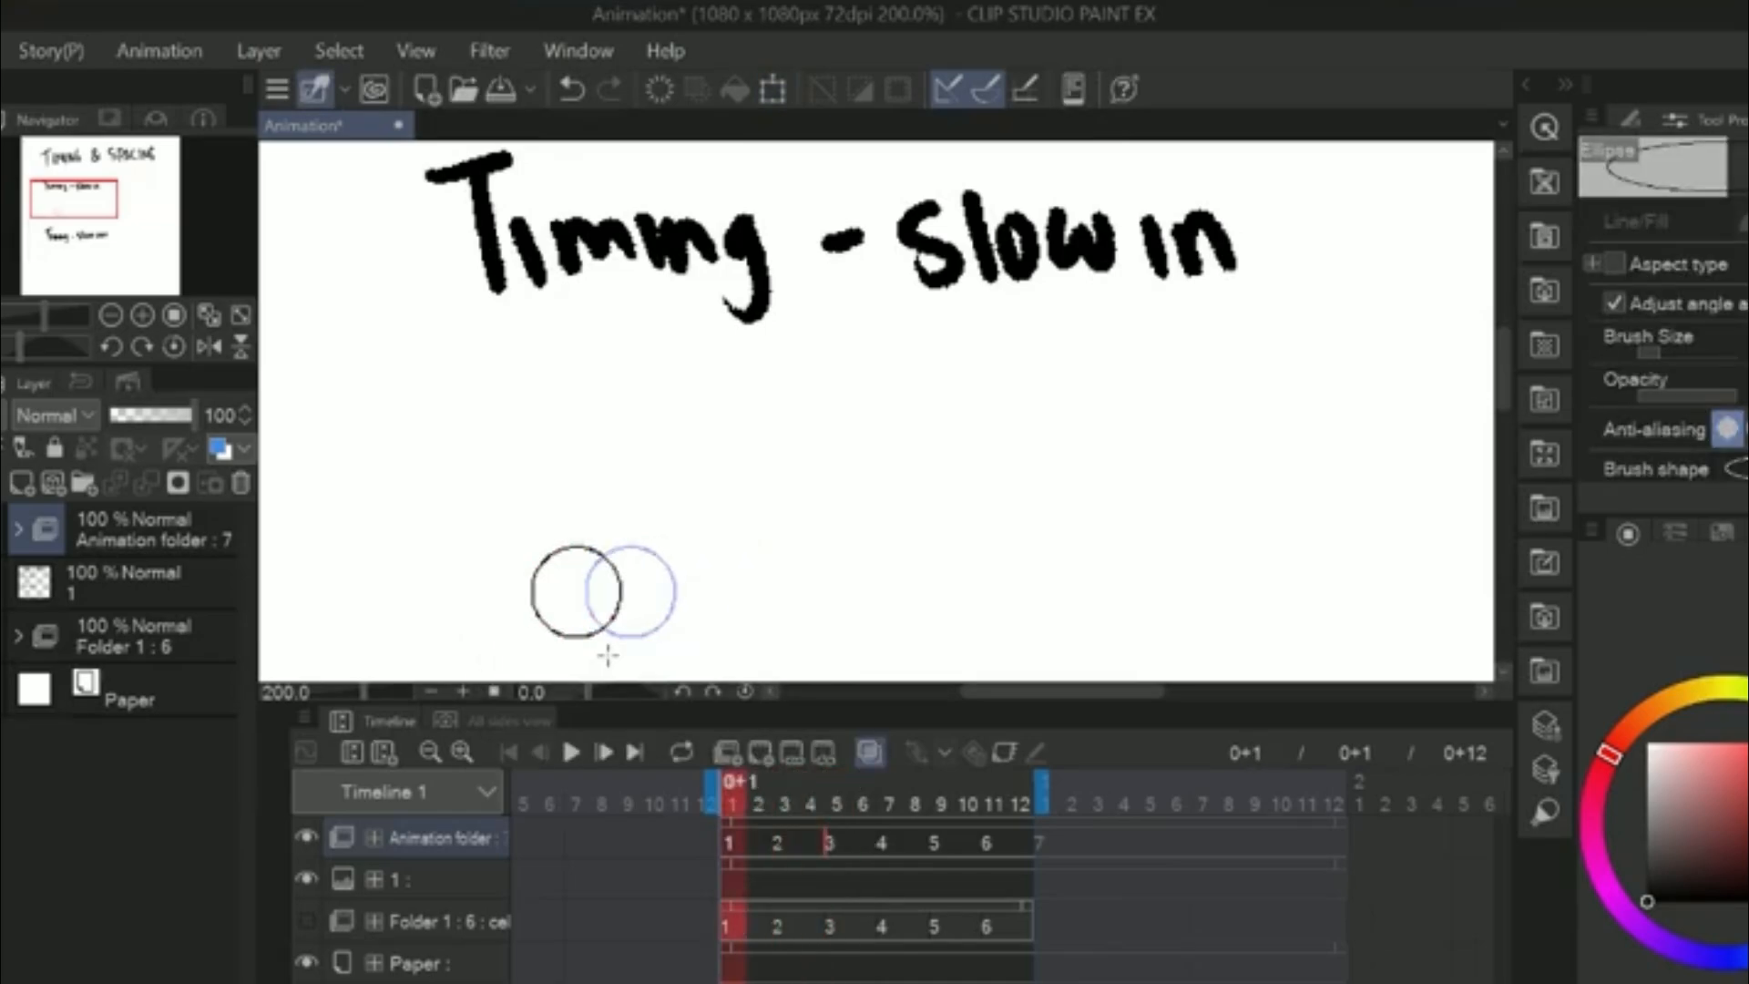
key(o)
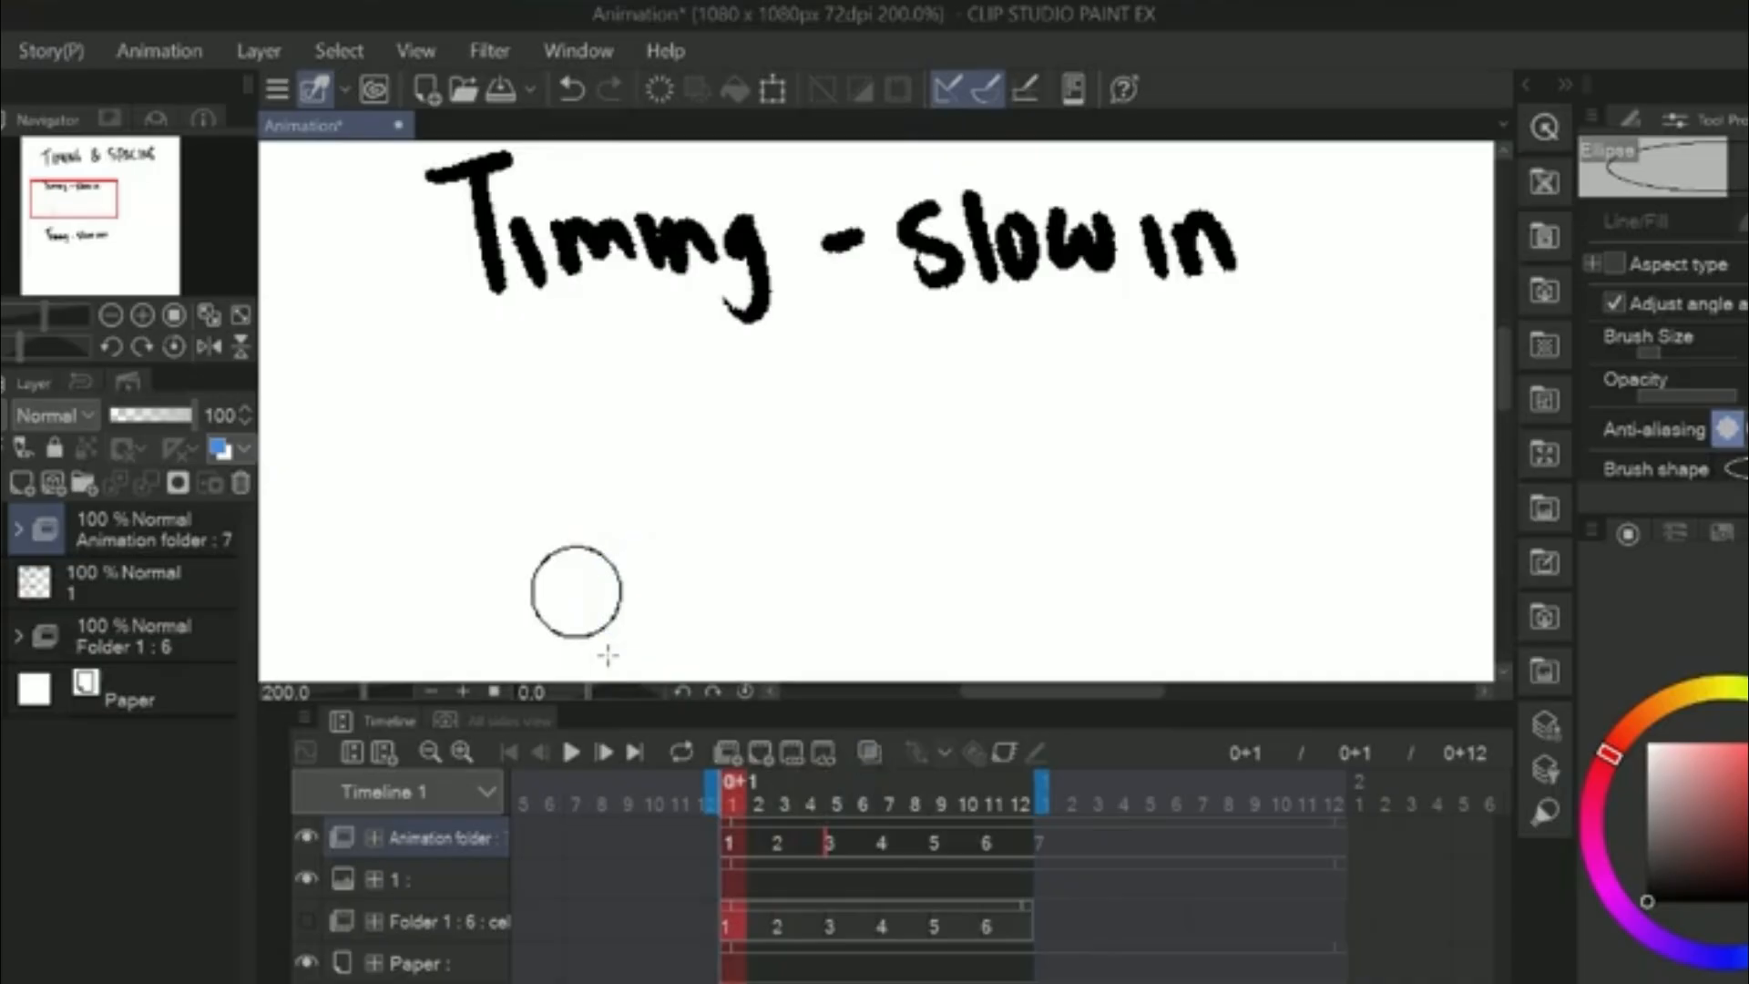
key(Right)
key(Right)
key(Right)
key(Right)
key(Right)
key(Right)
key(Right)
key(Right)
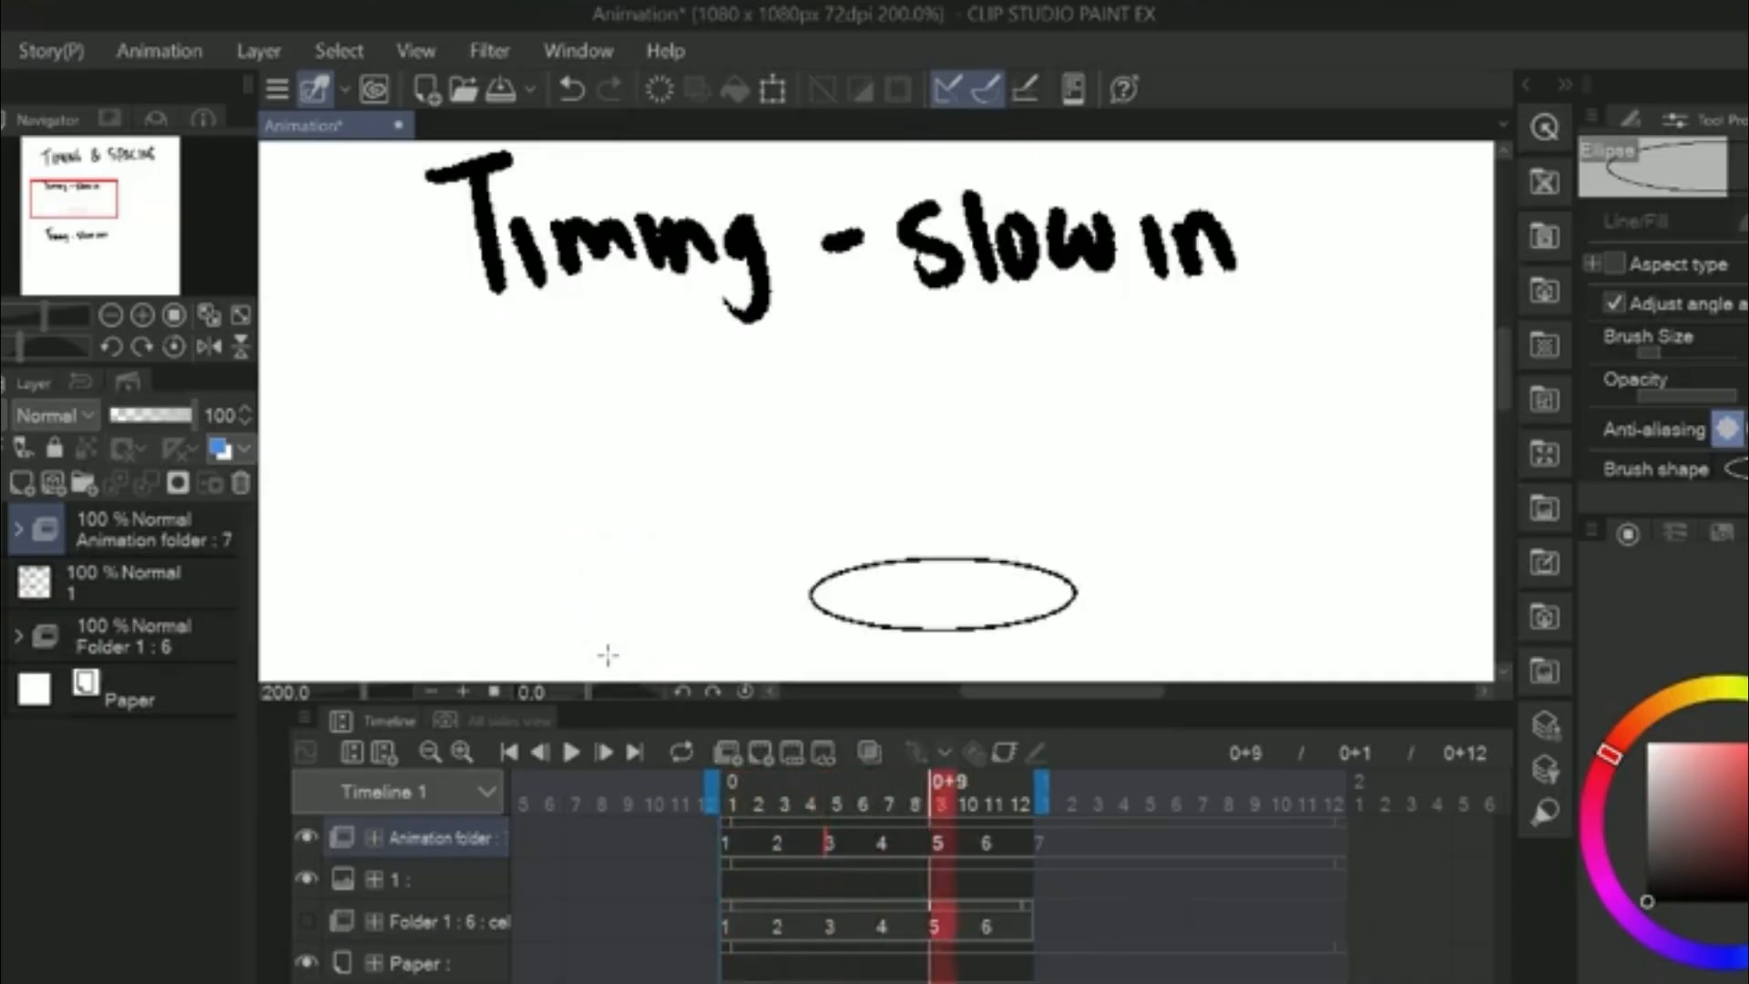
key(Left)
key(Left)
key(Left)
key(Left)
key(Left)
key(Left)
key(Left)
key(Left)
key(Right)
key(Right)
key(Right)
key(Right)
key(Right)
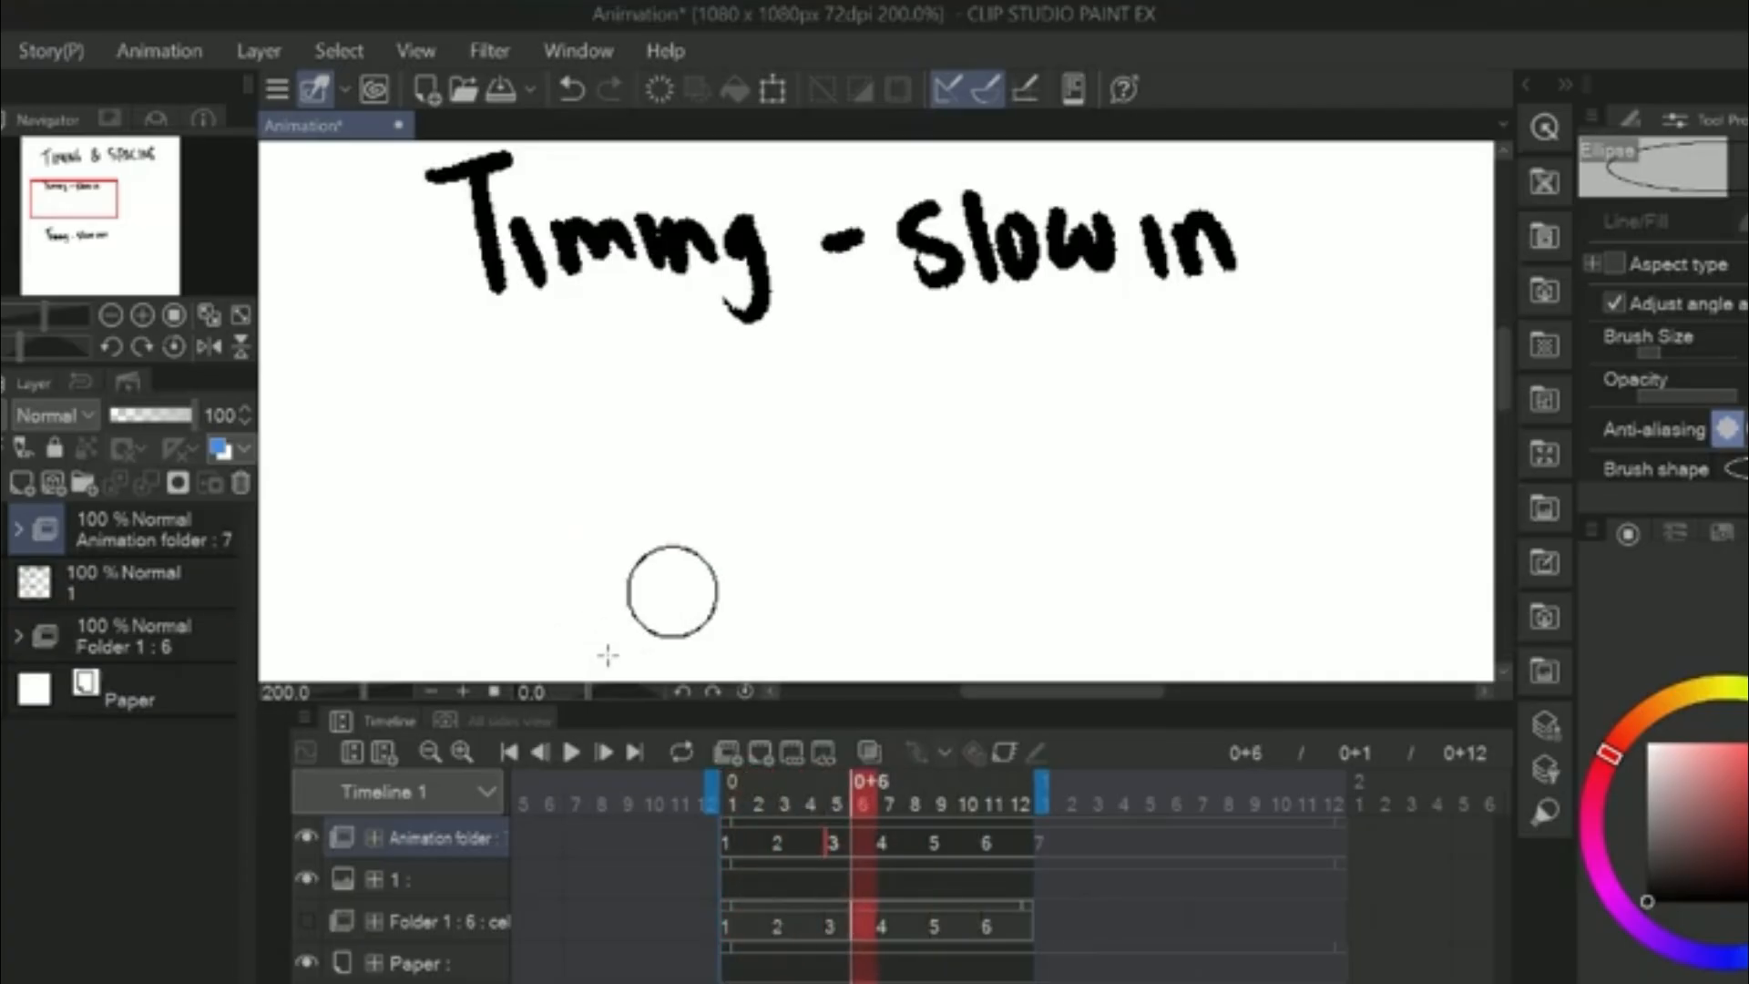
Turn the onion skin back on and move the circle of cel 2 back until it sits just ahead of cel 1's circle.
click(734, 834)
click(870, 752)
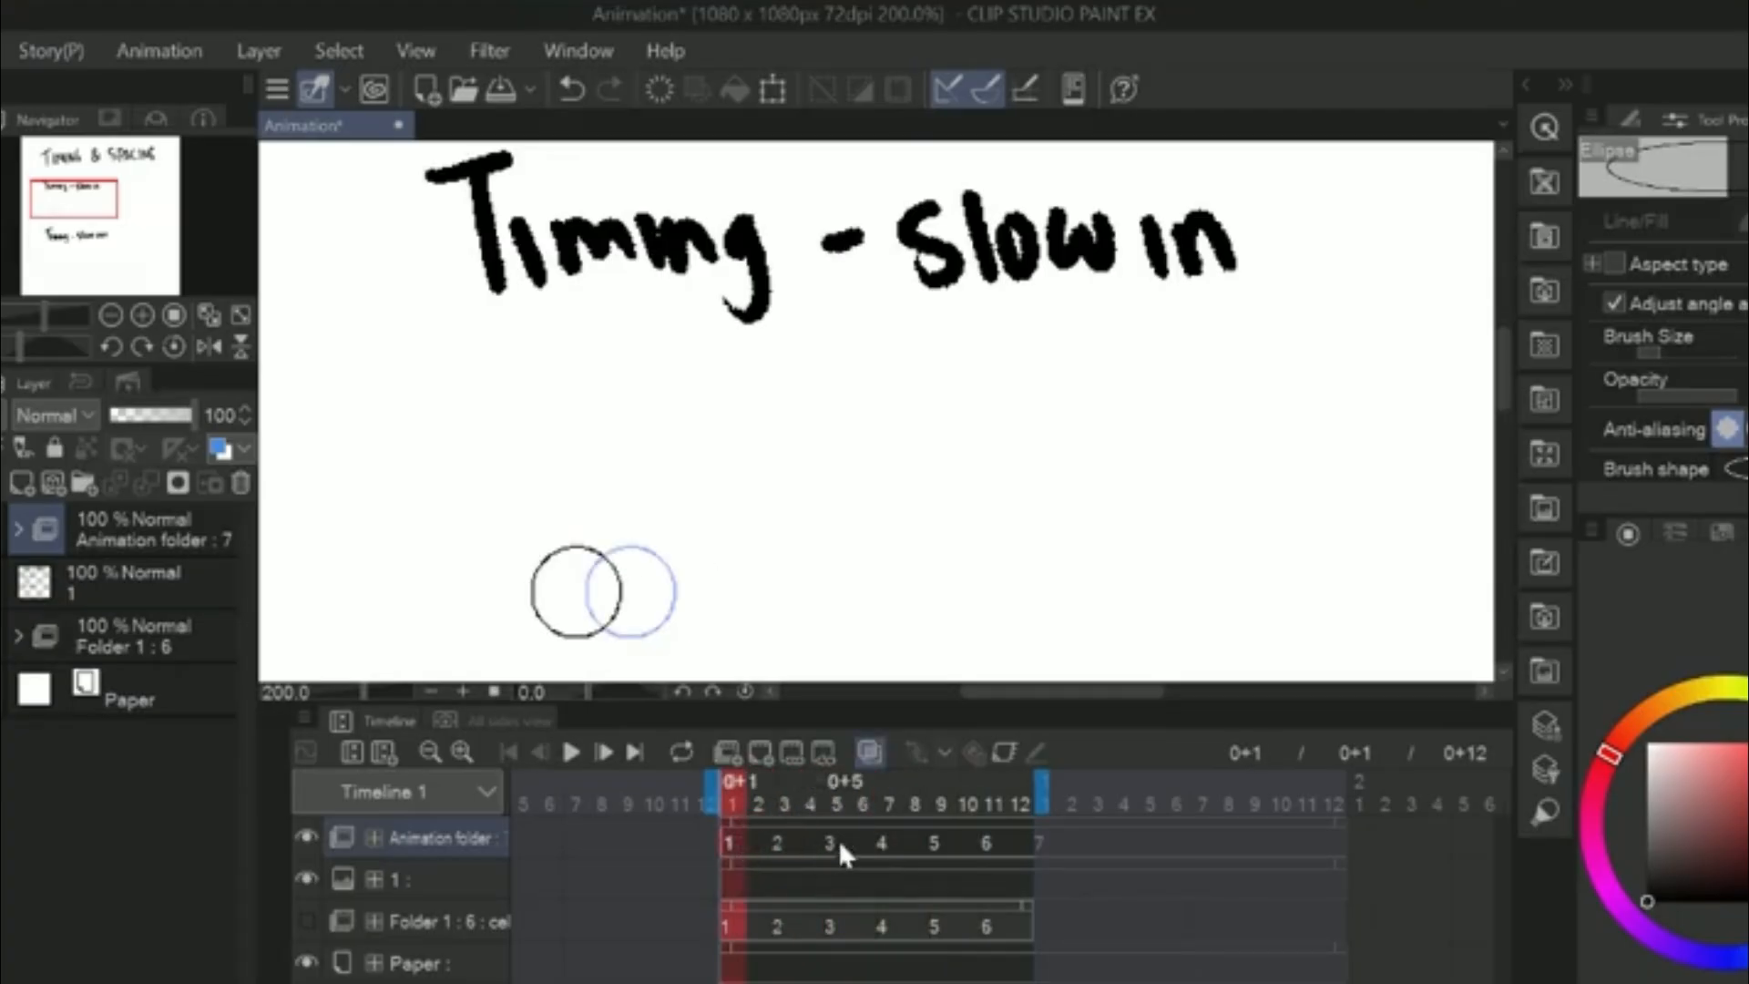
click(784, 844)
key(ctrl+t)
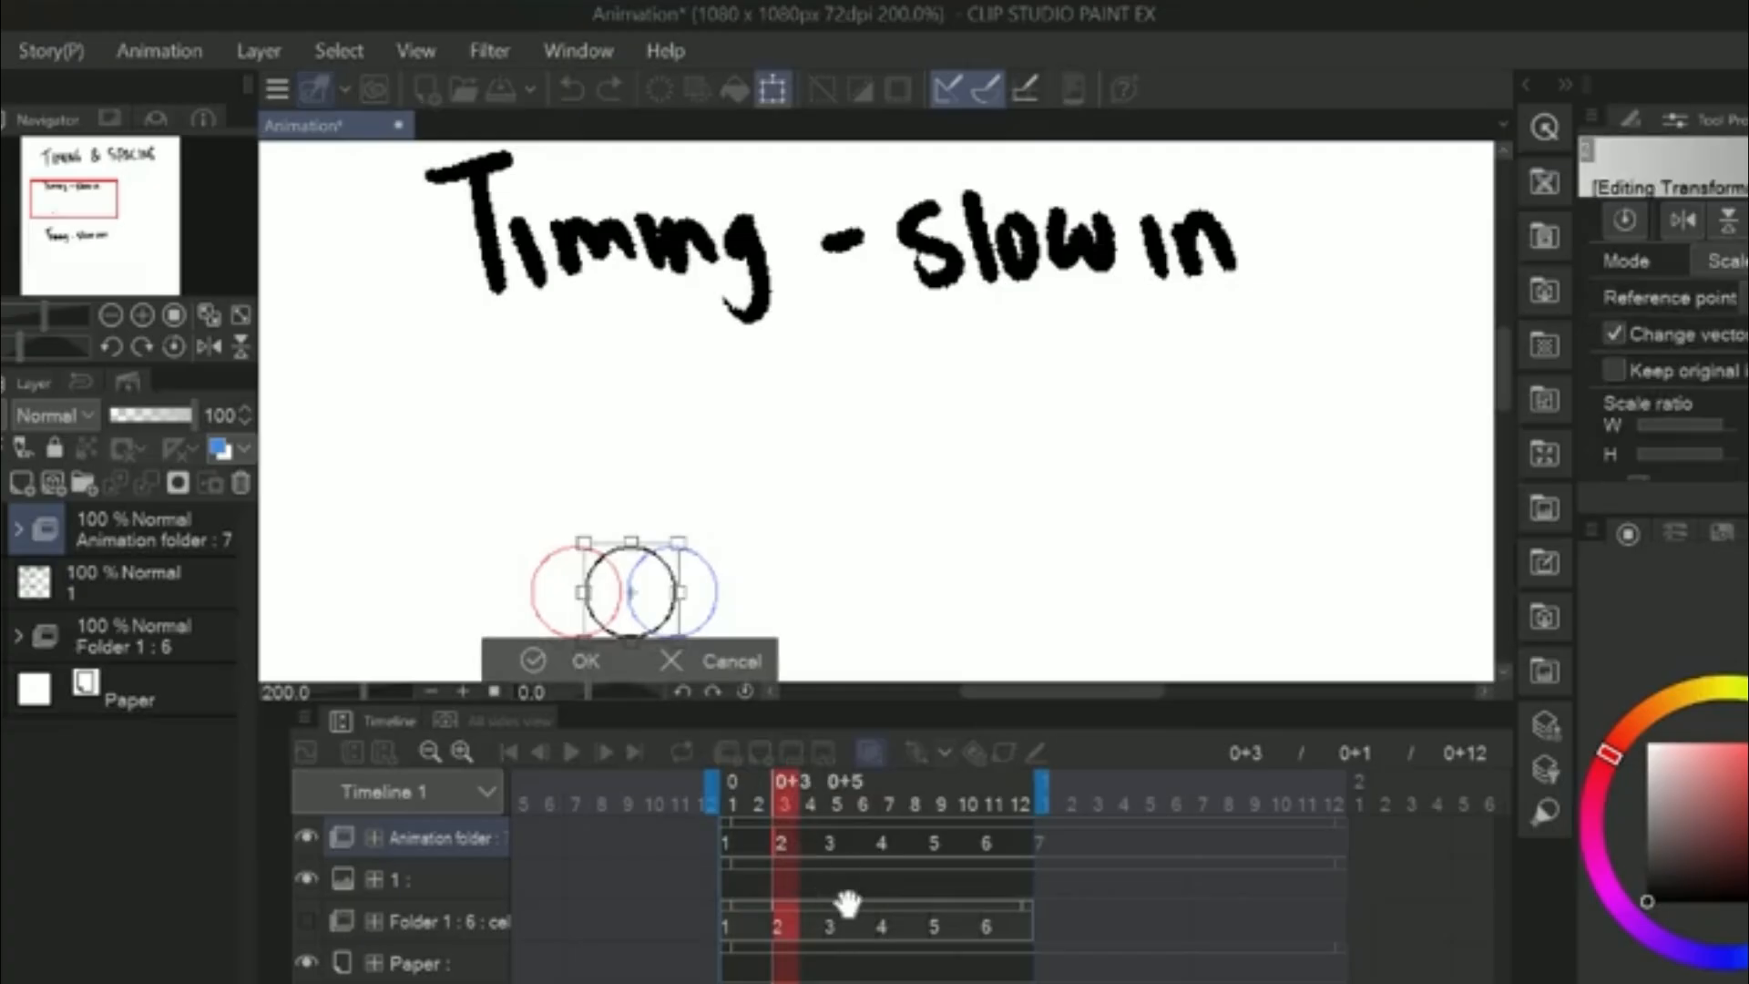
key(Left)
key(Left)
key(Left)
key(Left)
key(Left)
key(Left)
key(Left)
key(Left)
key(Left)
key(Left)
key(Left)
key(Left)
key(Left)
key(Left)
key(Left)
key(Left)
key(Left)
key(Left)
key(Left)
key(Left)
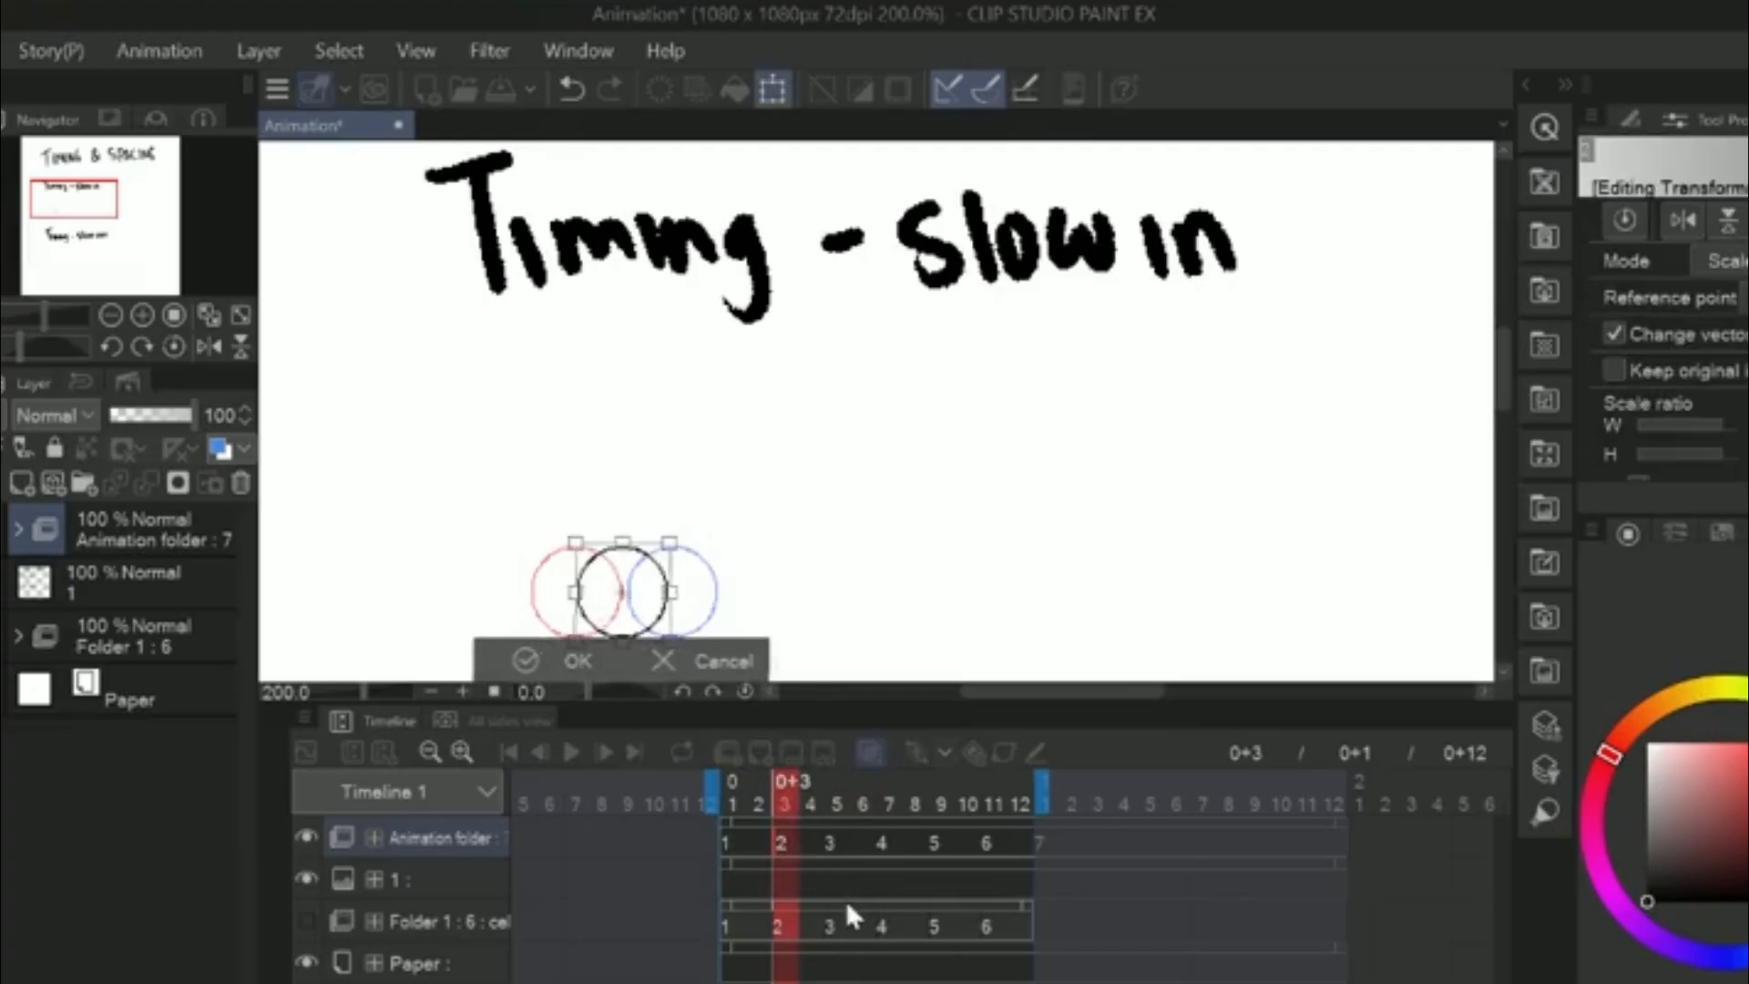
key(Right)
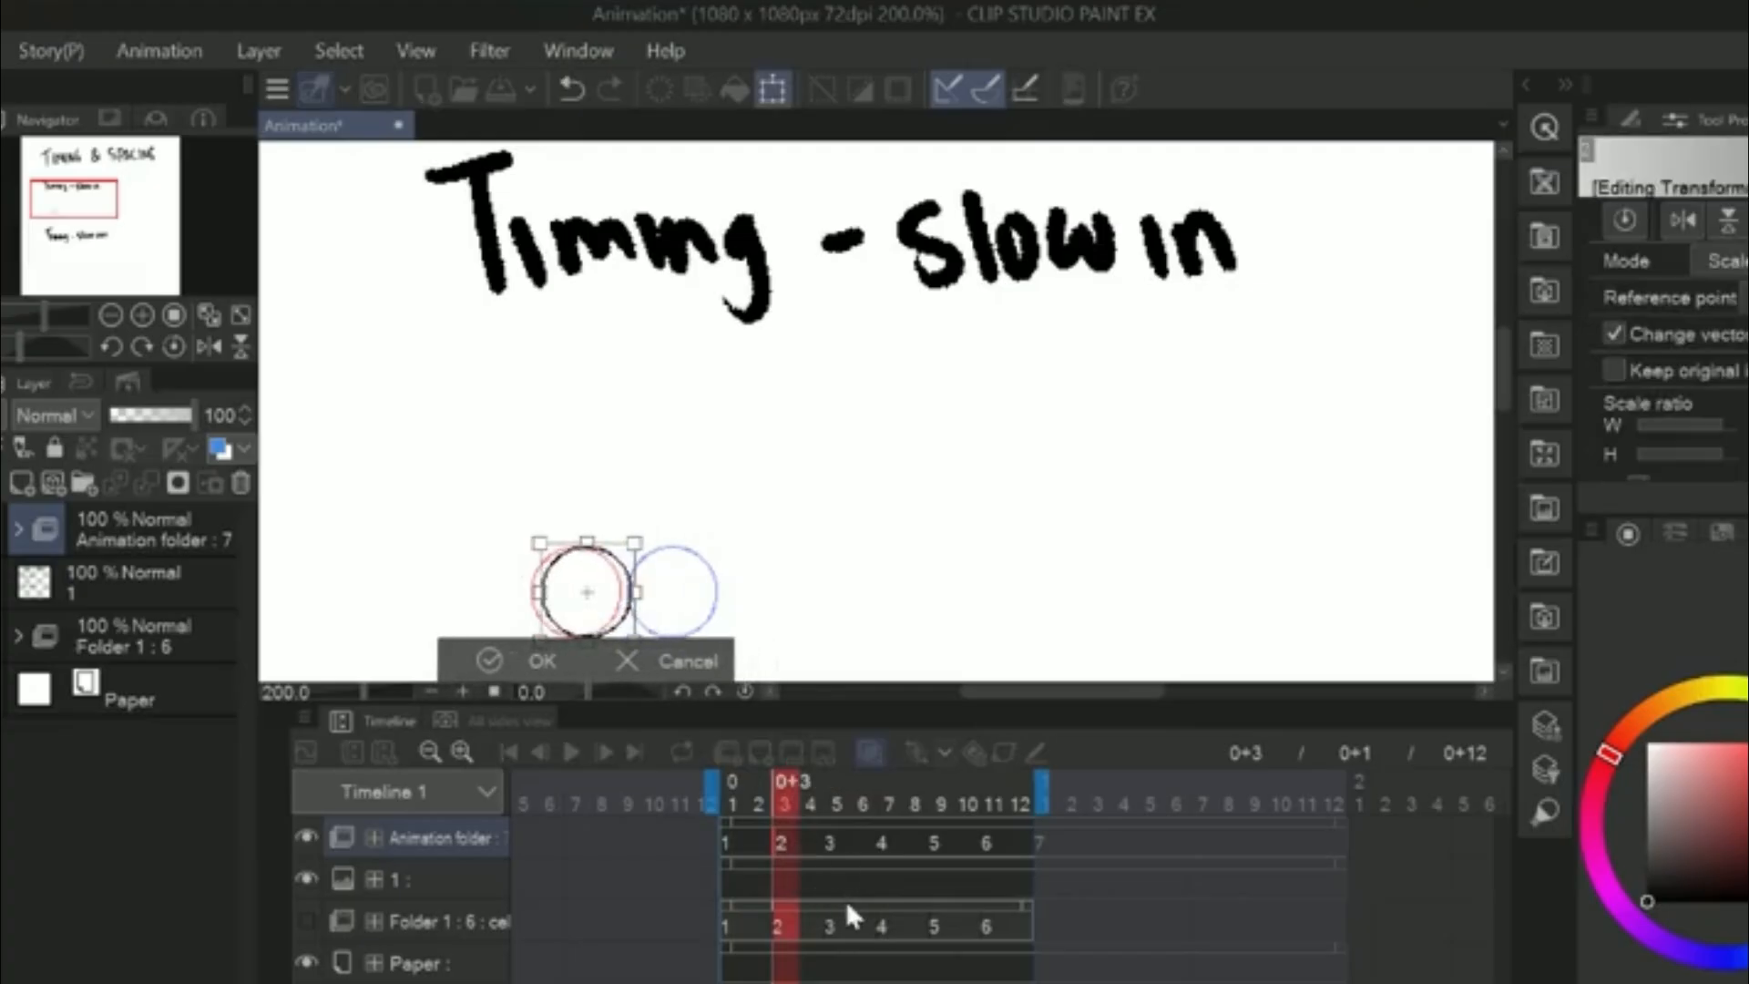
click(542, 665)
Move the circle of cel 3 back until it overlaps most of cel 2's circle, with a slightly wider gap than between cels 1 and 2.
key(Left)
key(Right)
key(Right)
key(Right)
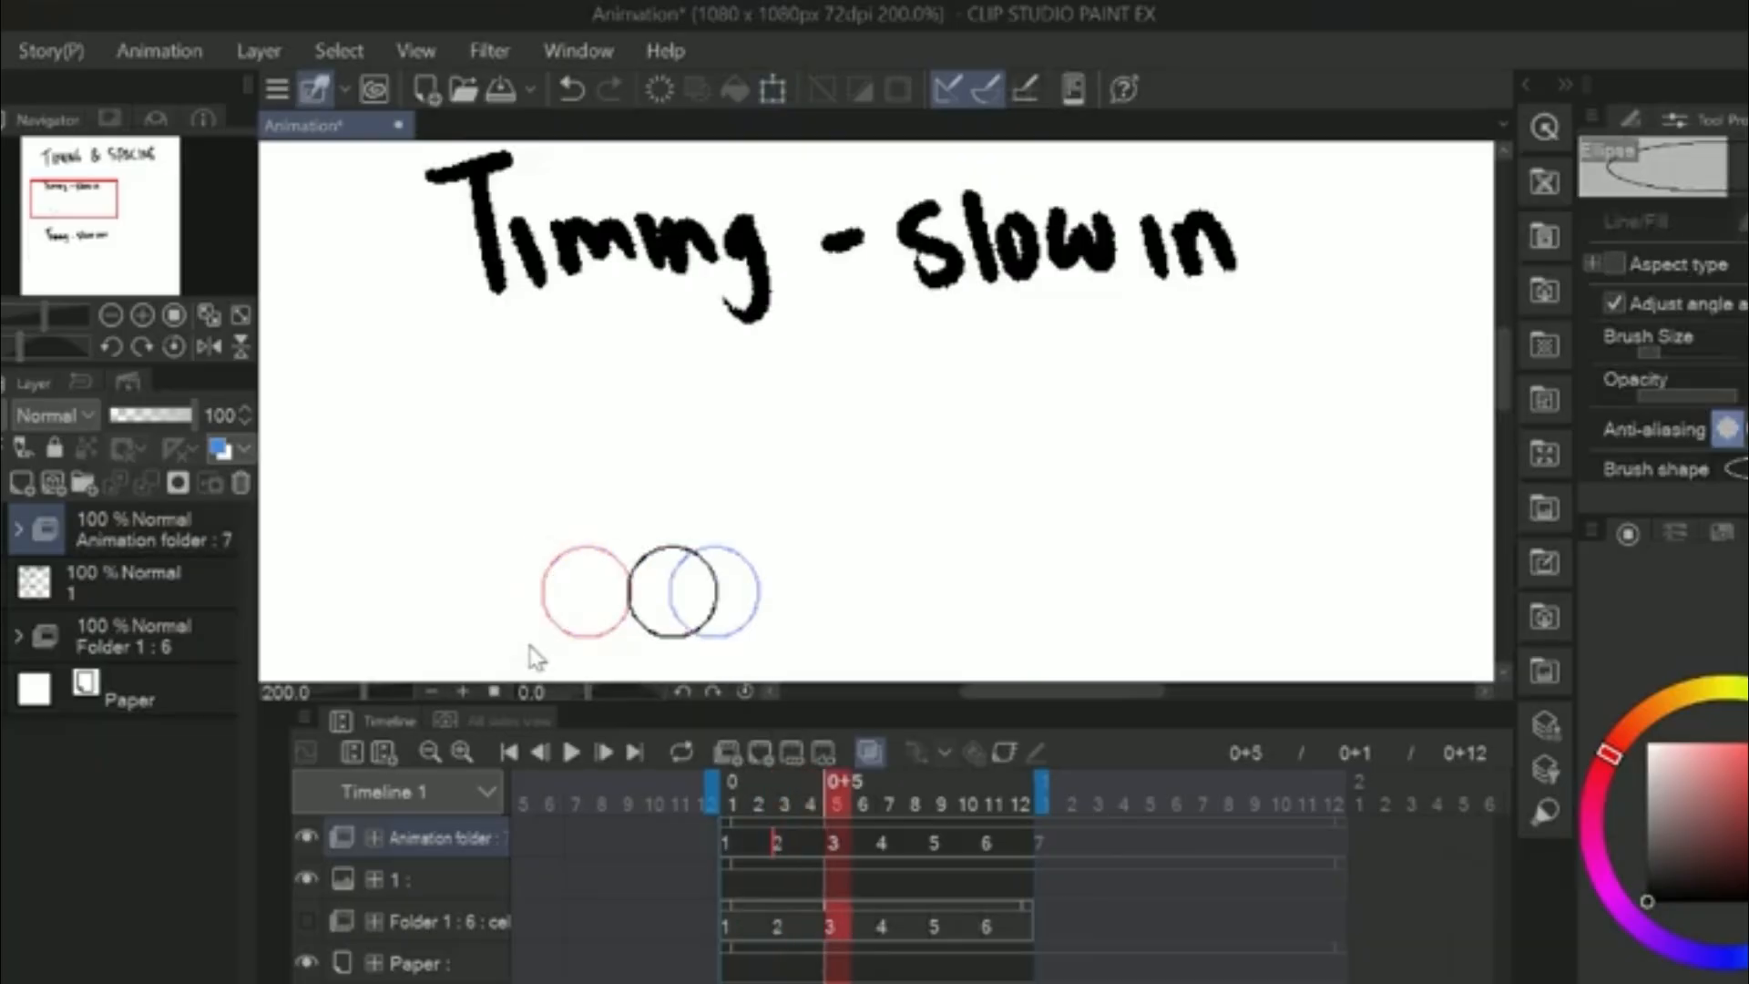
key(ctrl+t)
key(Left)
key(Left)
key(Left)
key(Left)
key(Left)
key(Left)
key(Left)
key(Left)
key(Left)
key(Left)
key(Left)
key(Left)
key(Left)
key(Left)
key(Left)
key(Left)
key(Left)
key(Left)
key(Left)
key(Left)
key(Left)
key(Left)
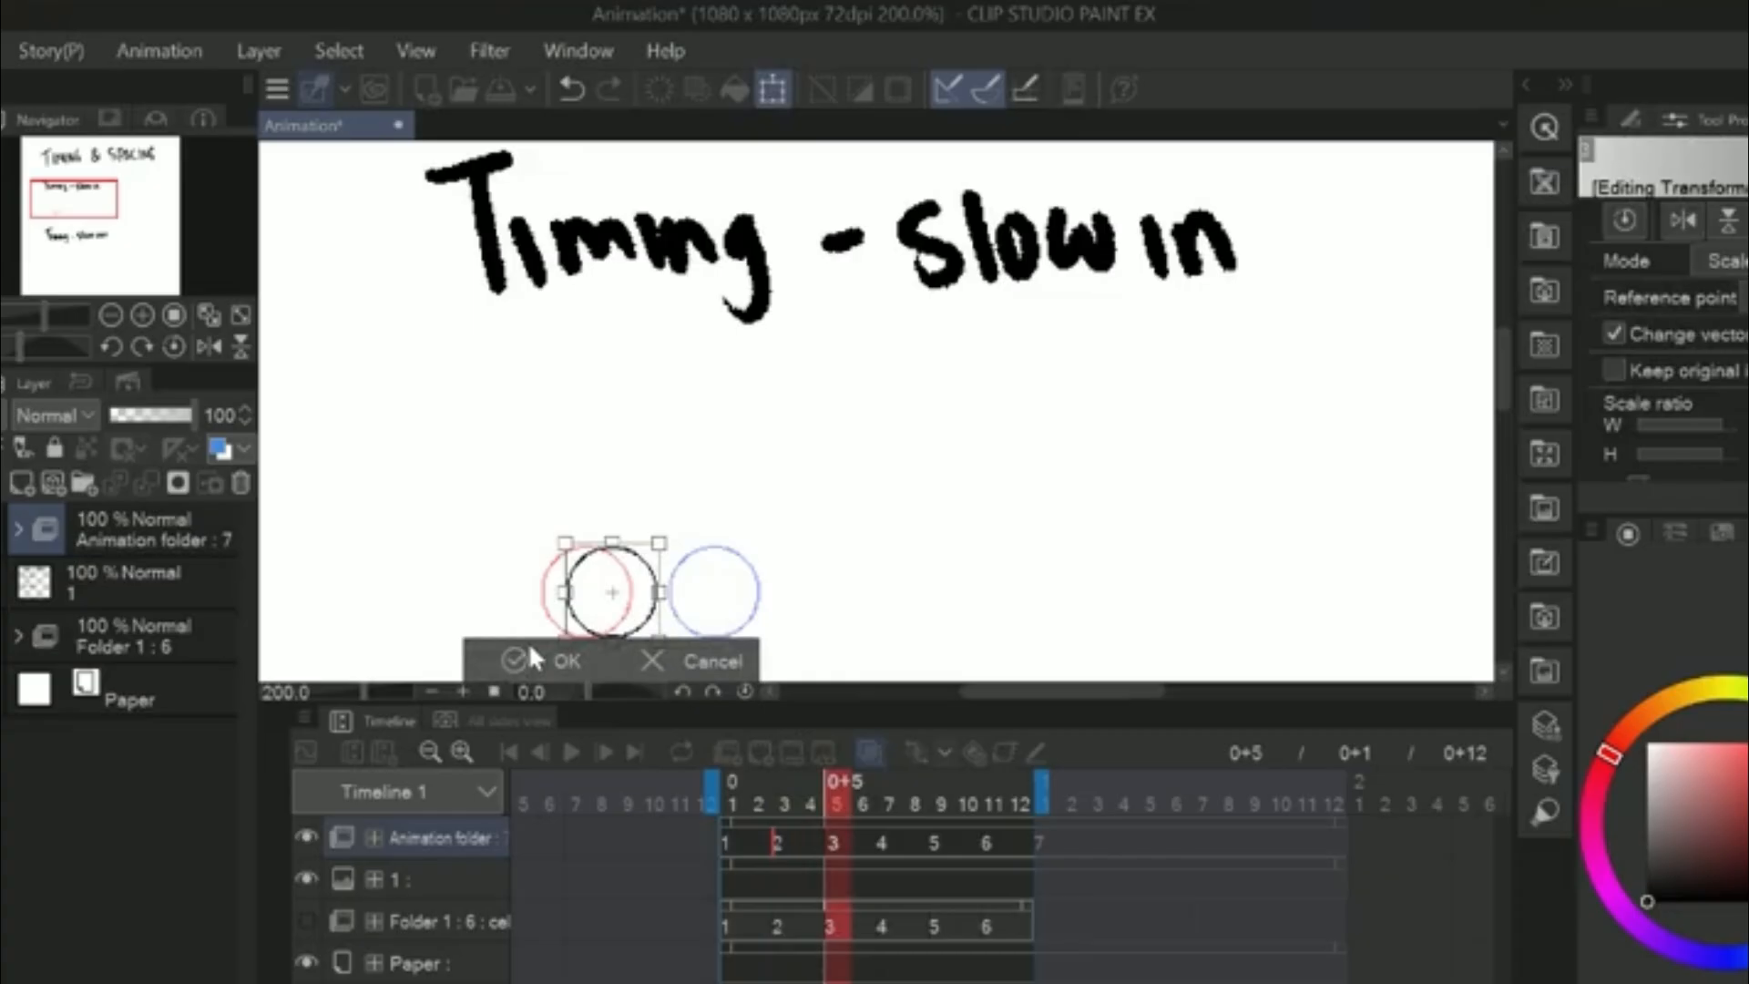
click(542, 662)
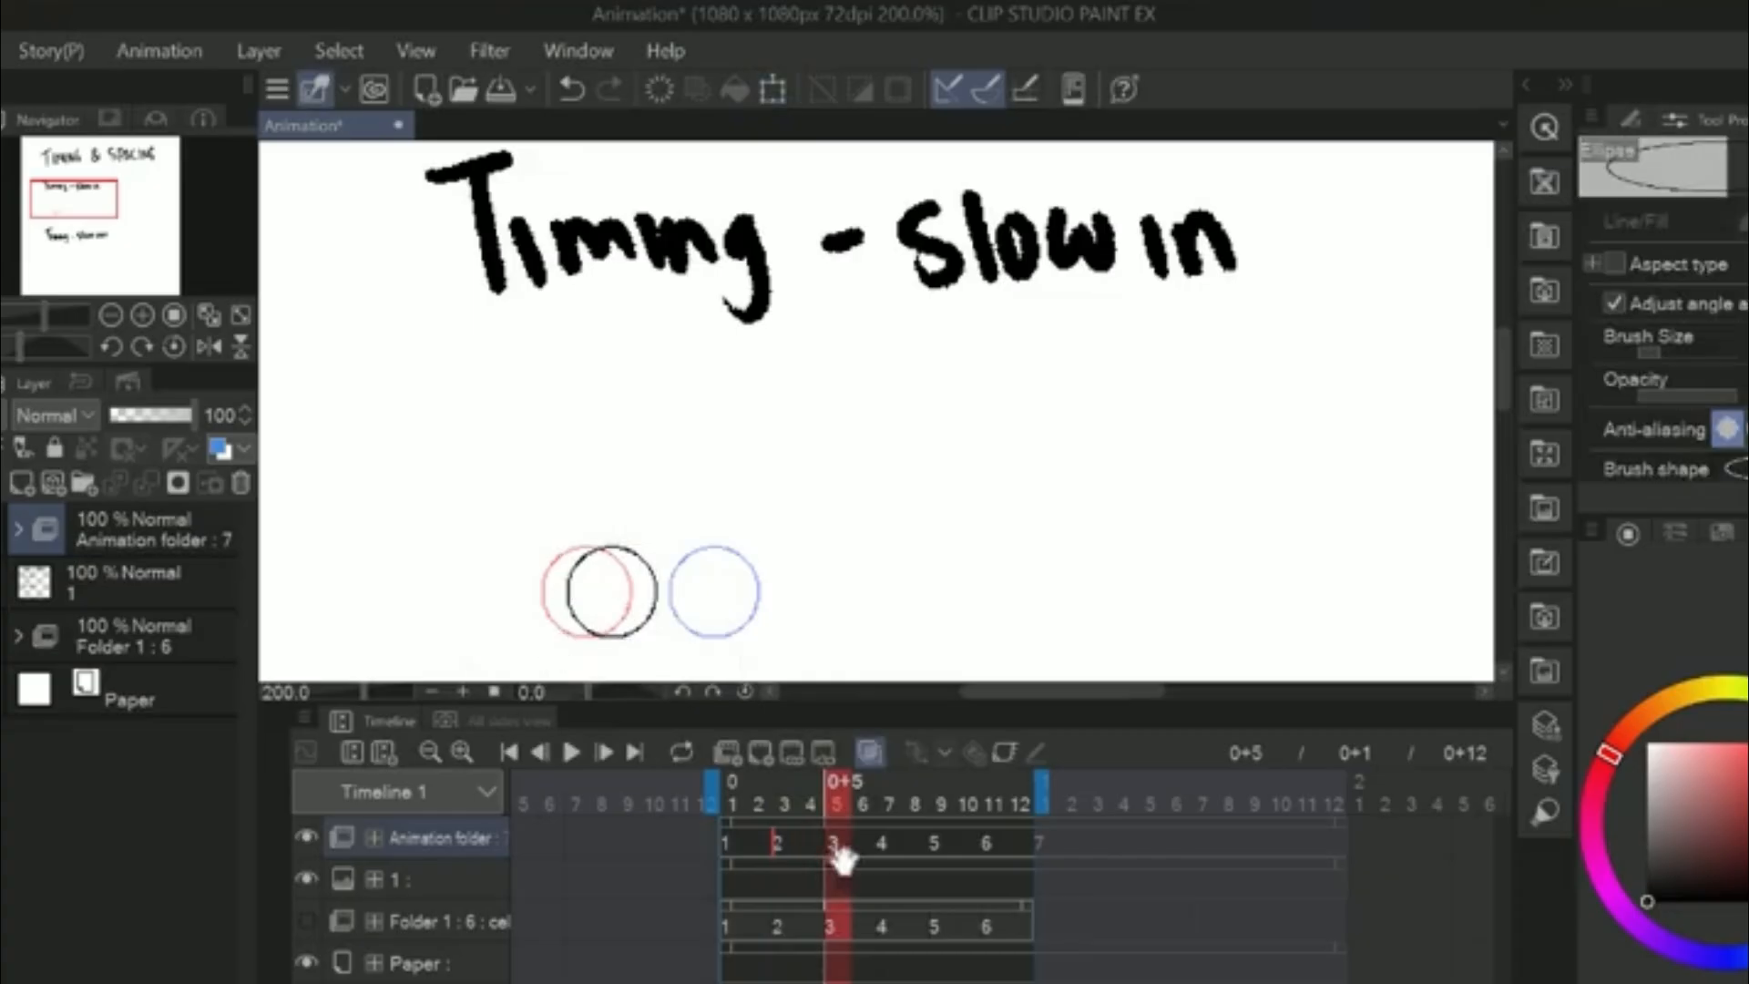
Turn off the onion skin and step through the frames up to frame 12 to review the circle's gradually widening spacing.
key(Right)
key(Right)
key(Left)
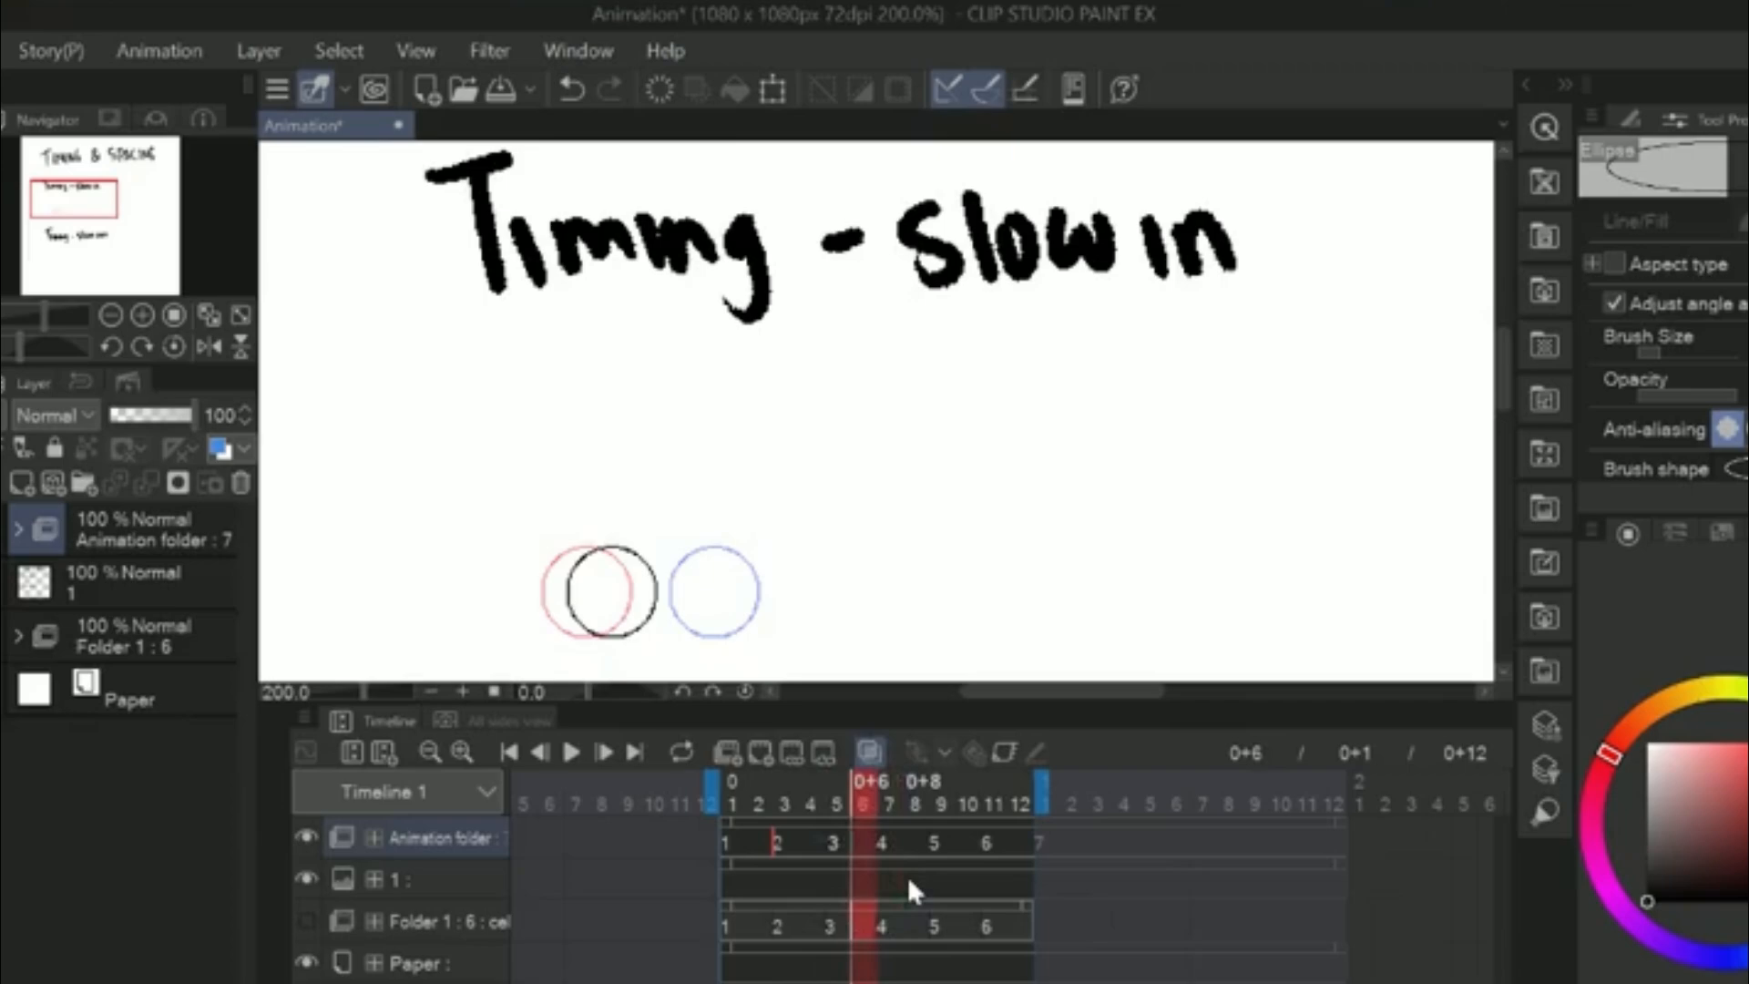
key(Left)
key(Left)
key(Left)
key(Left)
key(Left)
key(o)
key(Right)
key(Right)
key(Right)
key(Right)
key(Right)
key(Right)
key(Right)
key(Right)
key(Right)
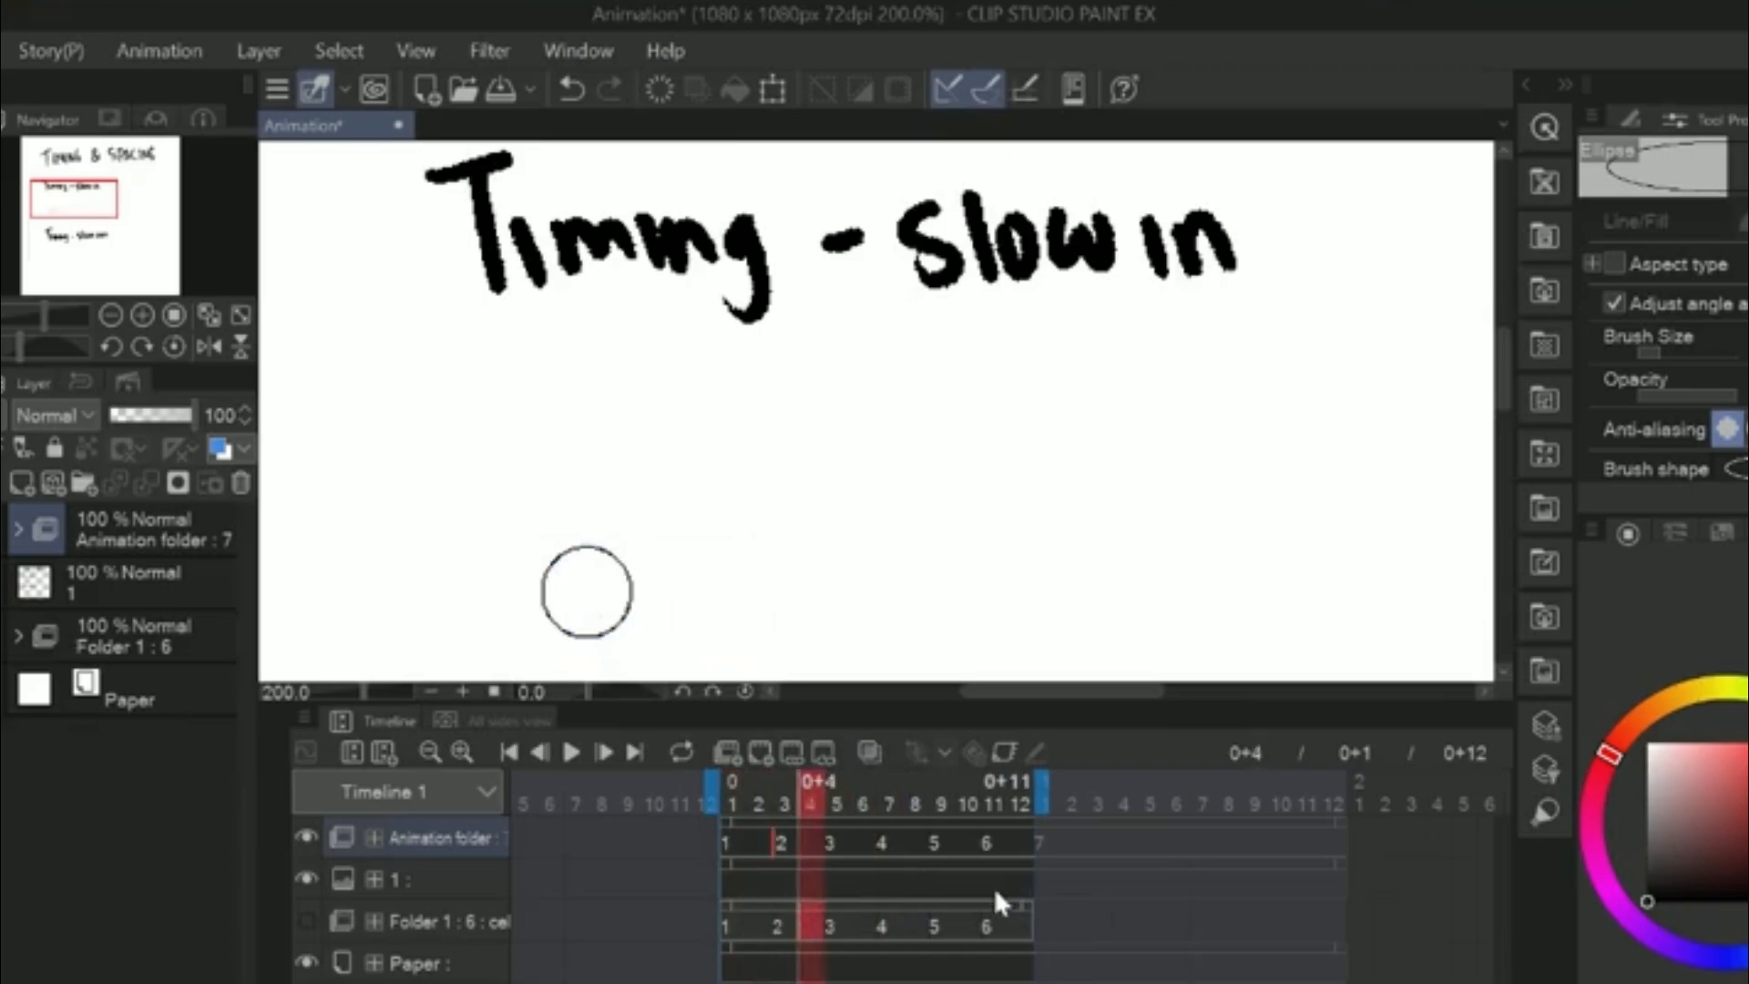
key(Right)
key(Right)
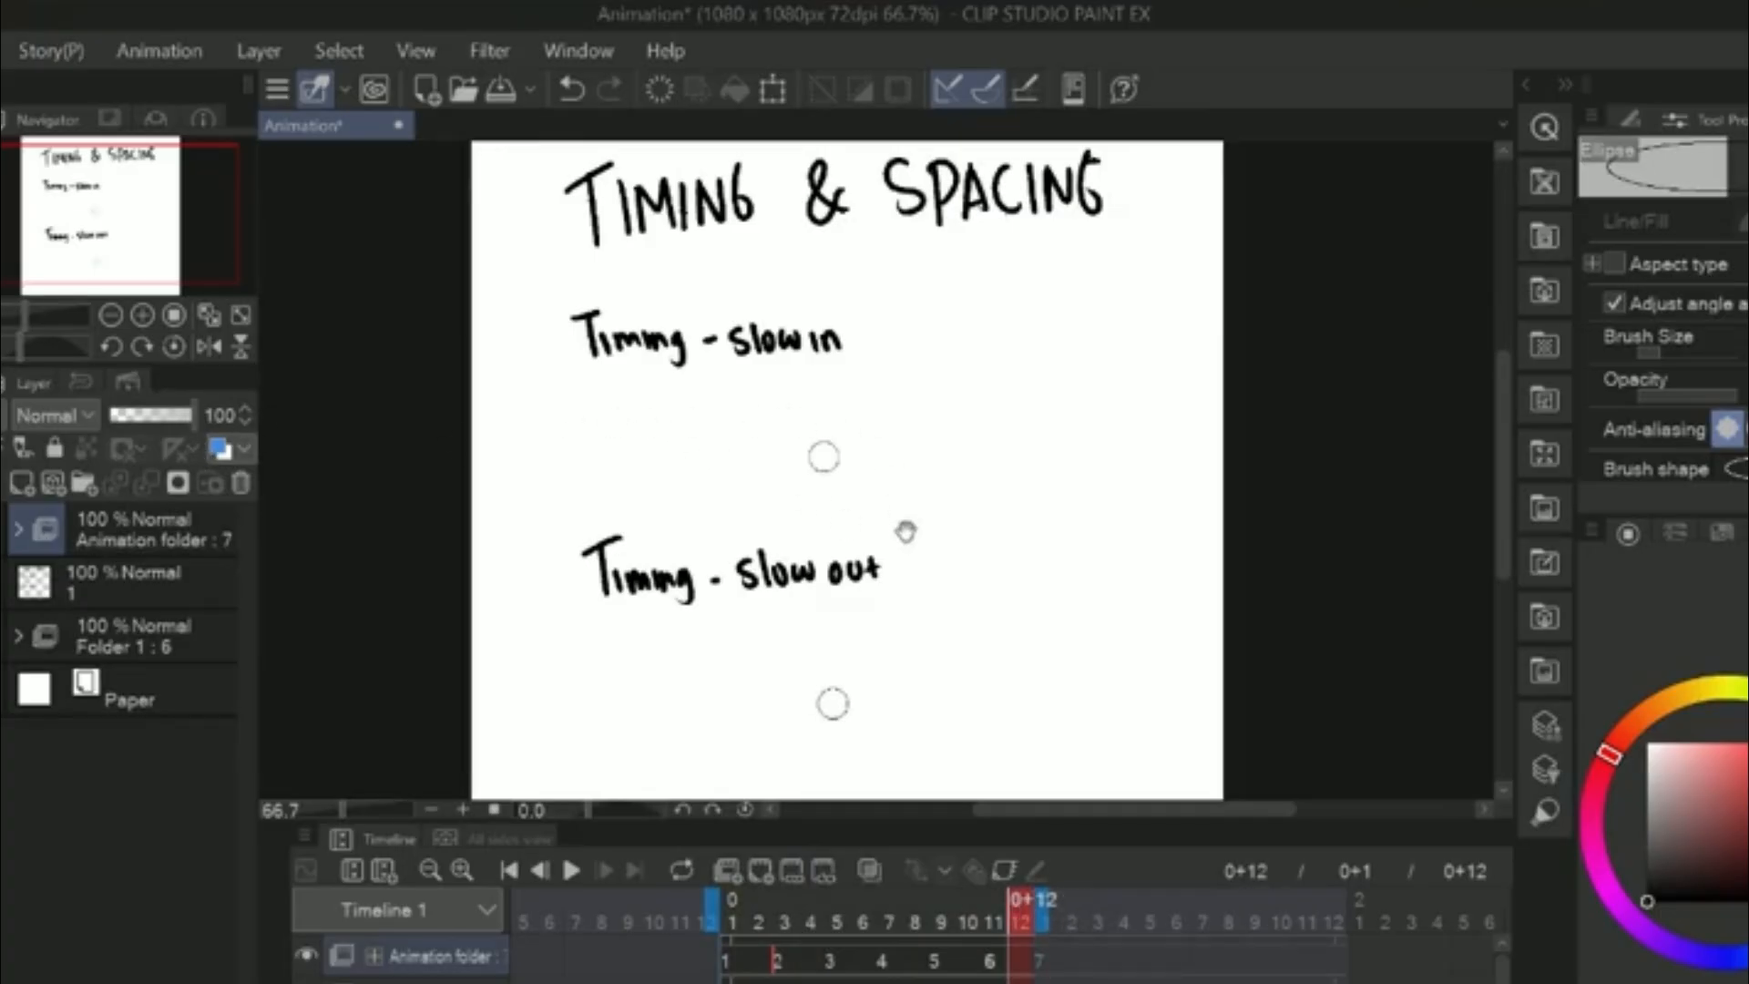
Open the canvas size settings and set the canvas width to 1100 px.
scroll(836, 527, down, 3)
drag(836, 527, 814, 411)
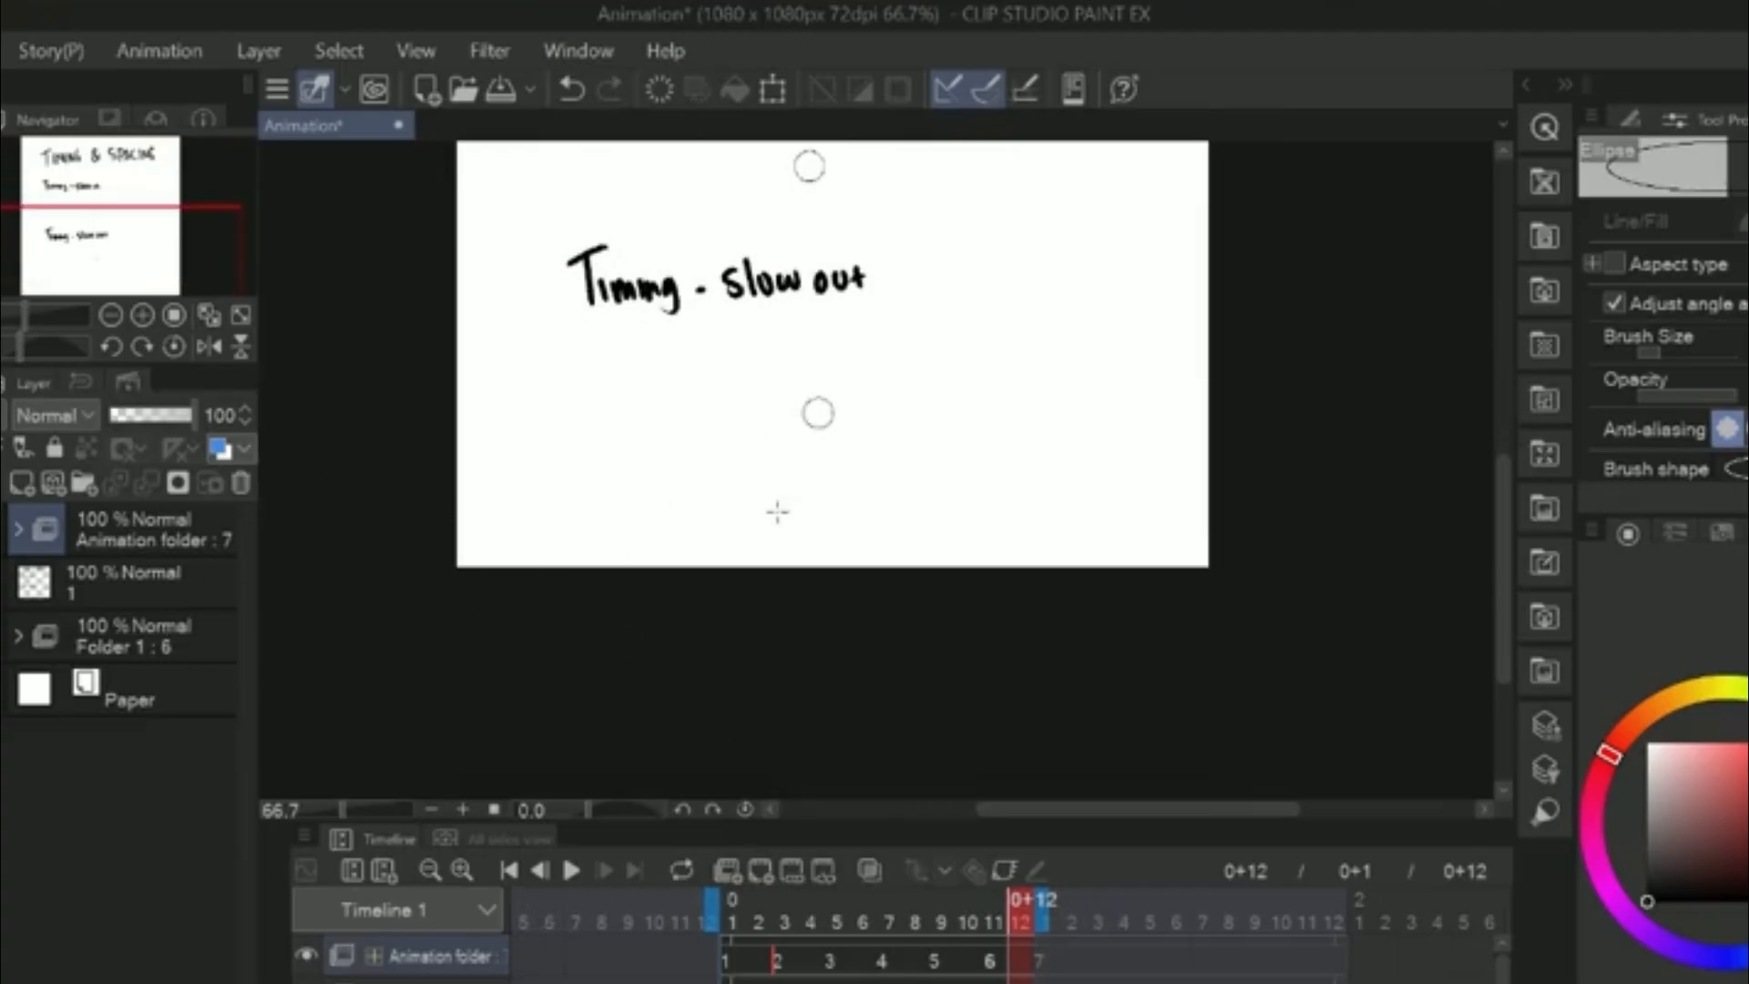
drag(738, 371, 738, 570)
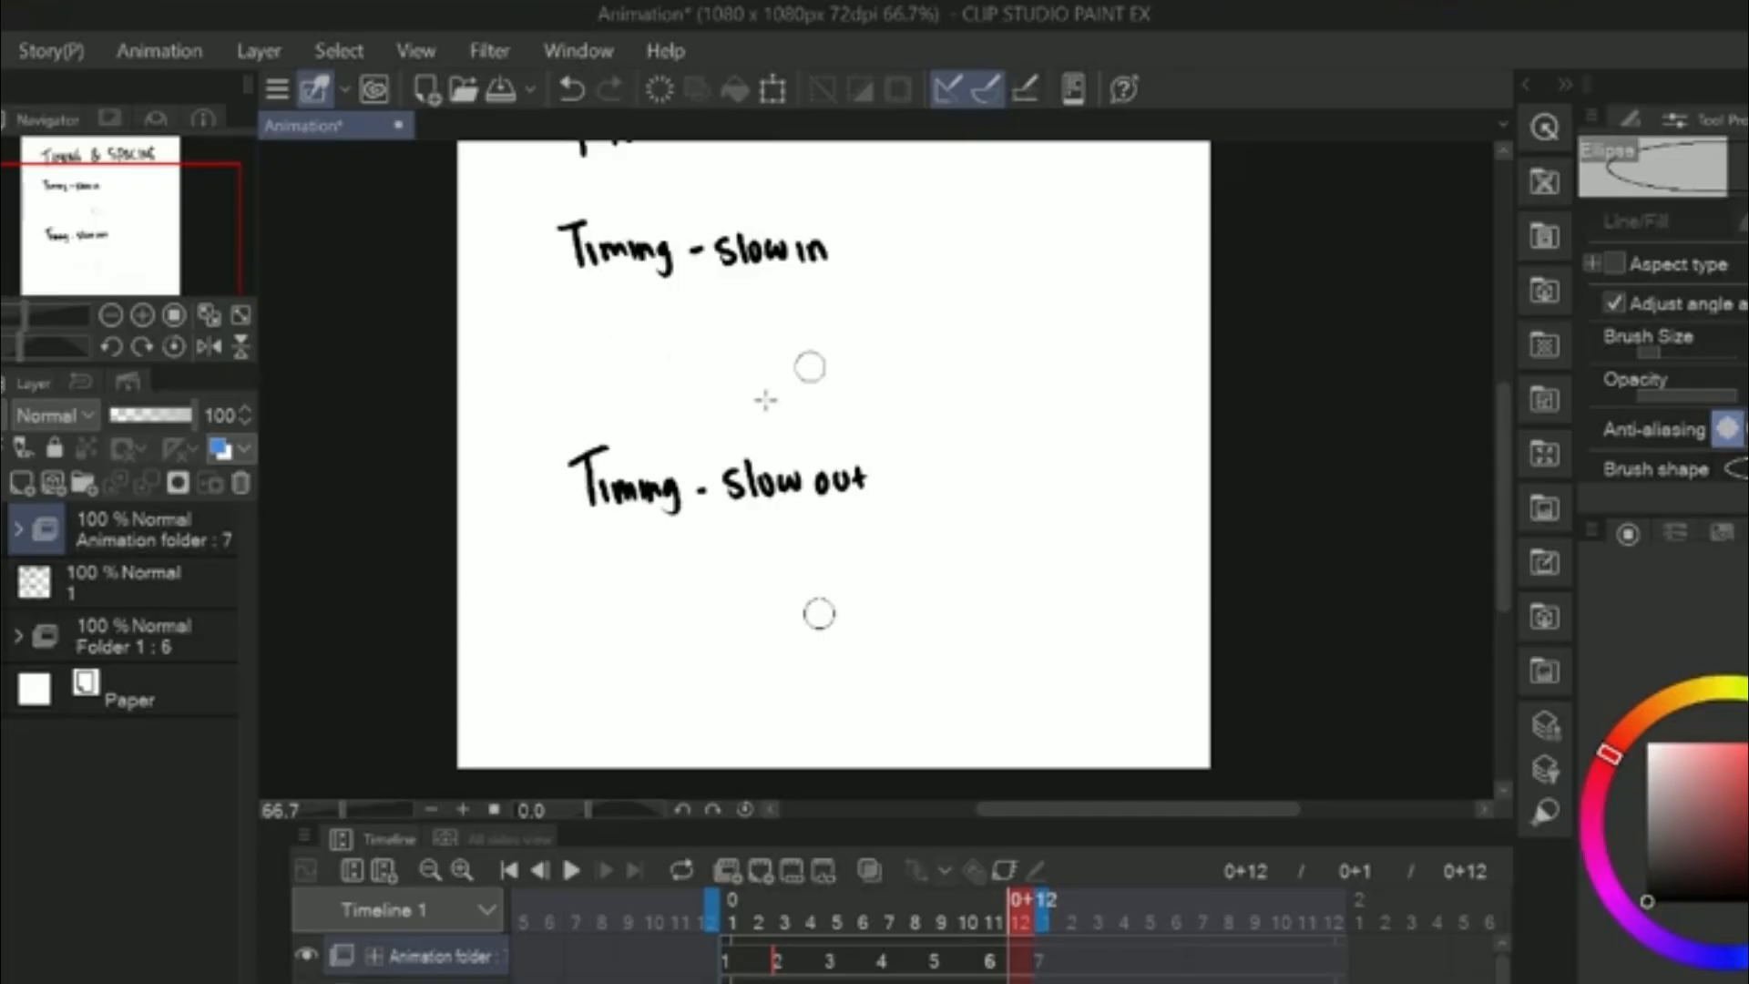
drag(812, 500, 807, 566)
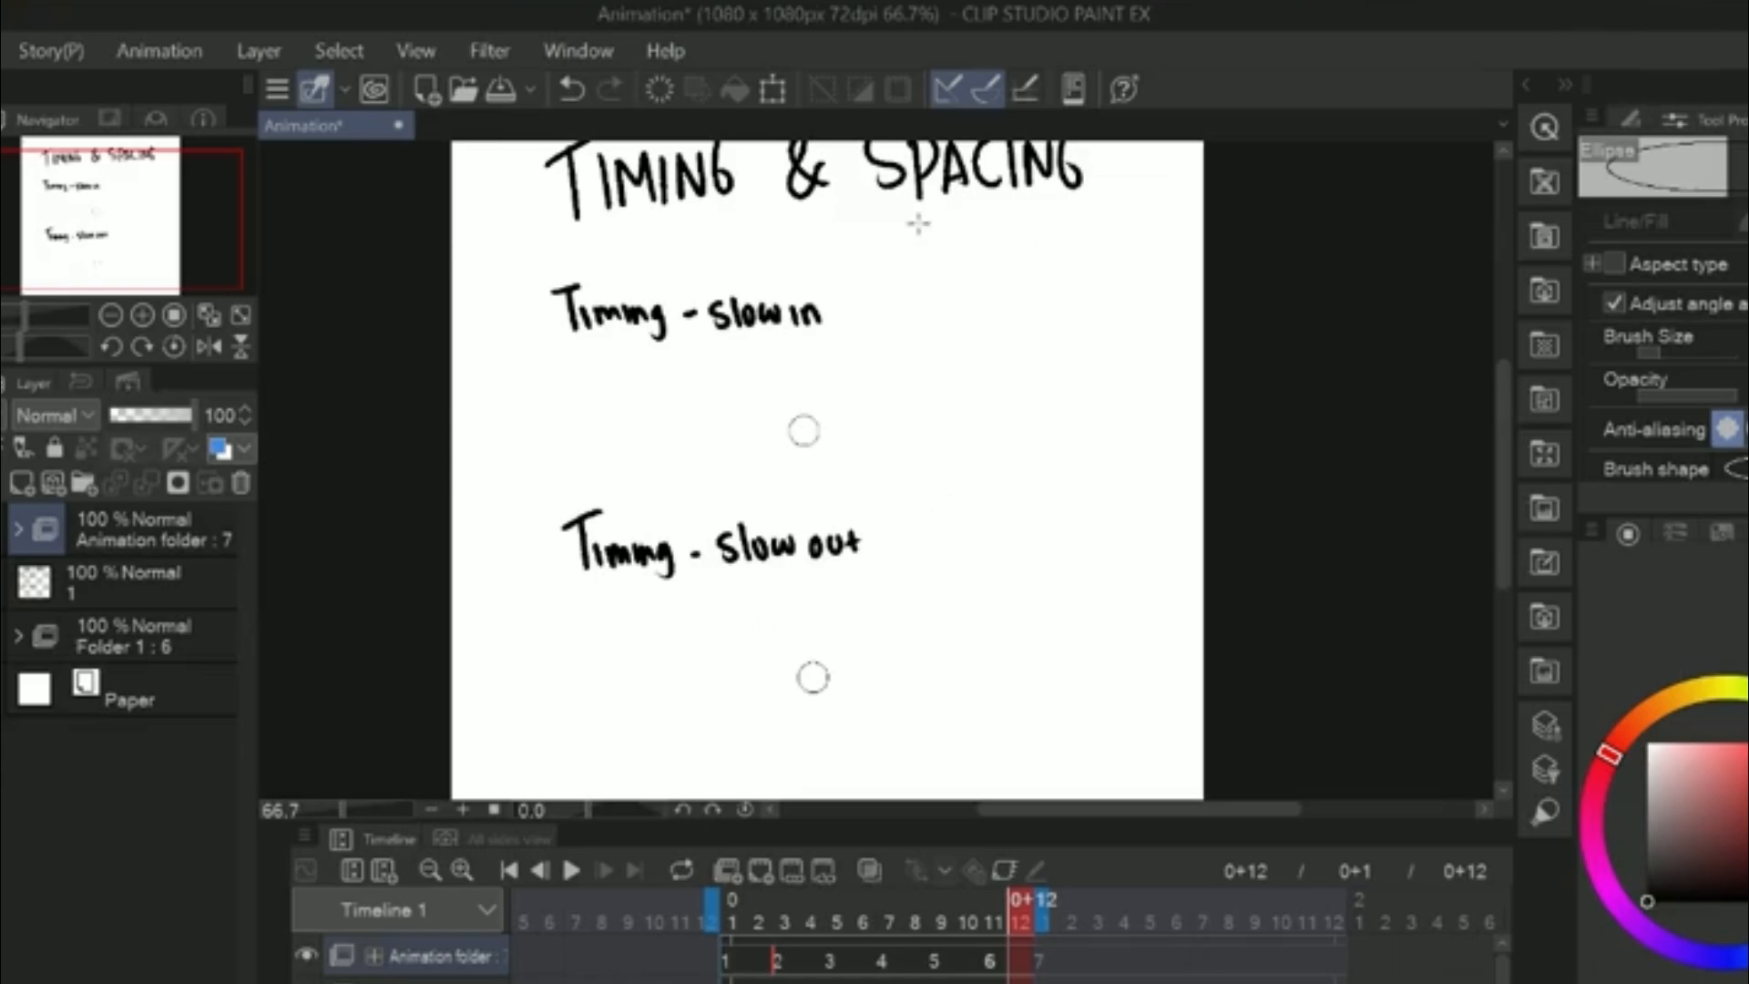
drag(845, 543, 859, 392)
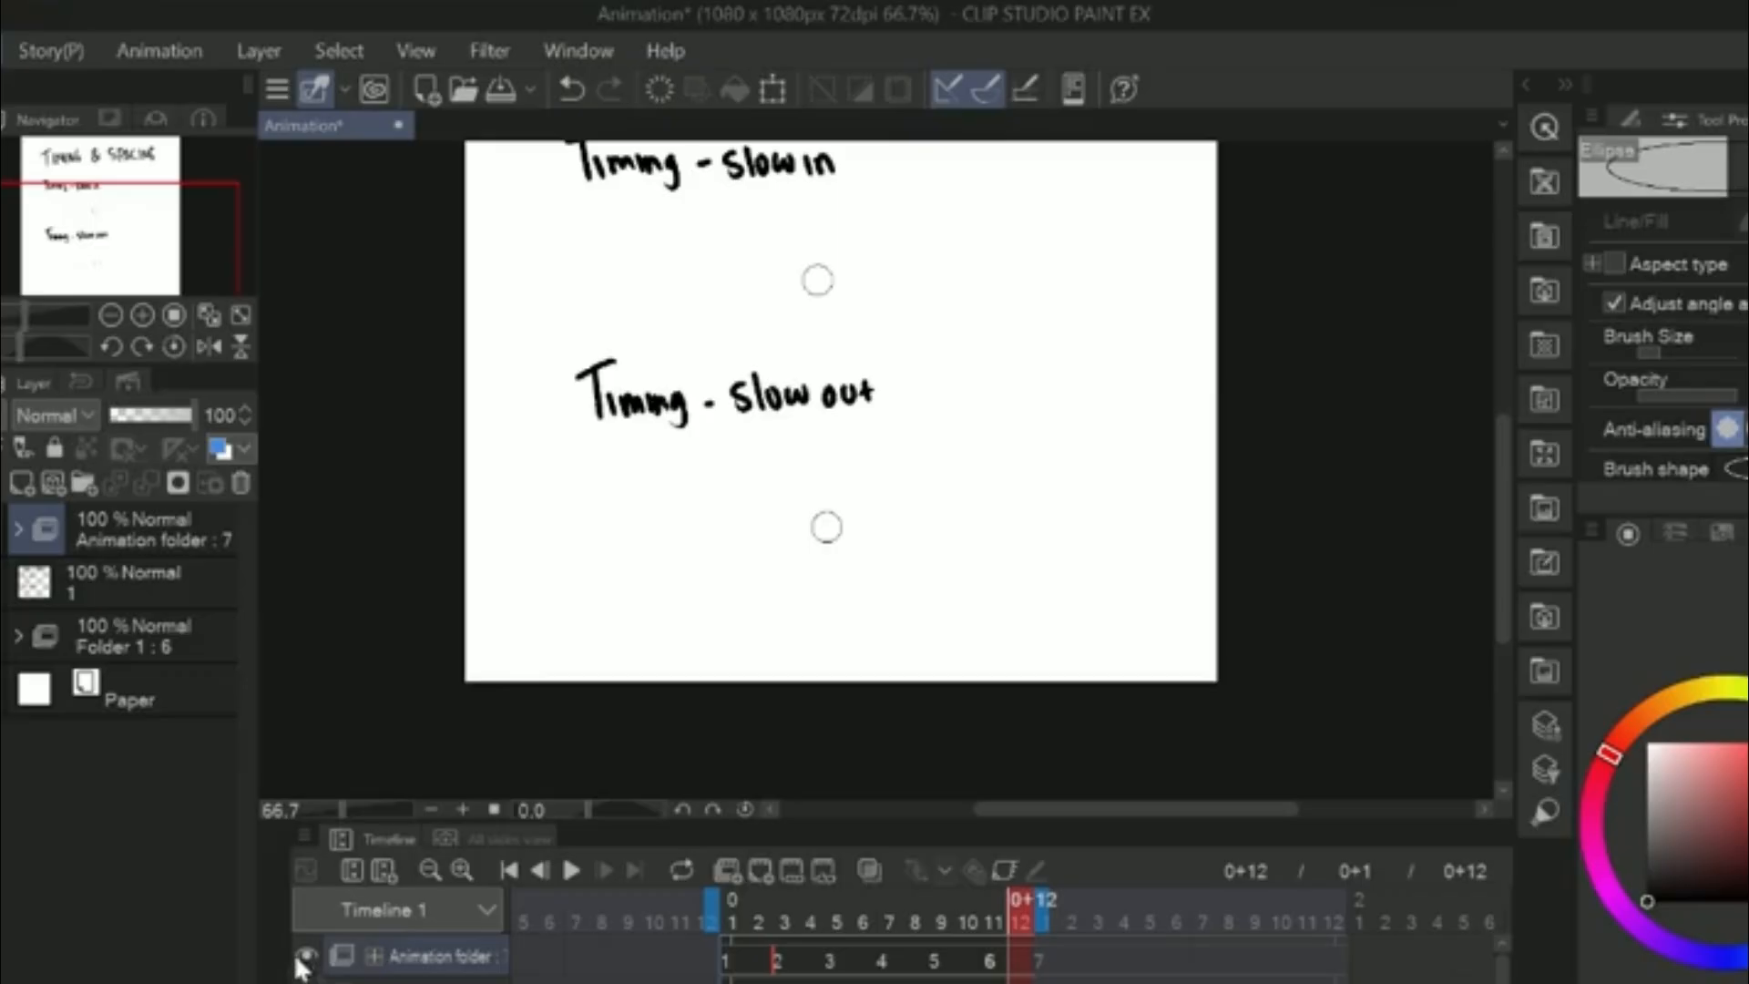
click(382, 835)
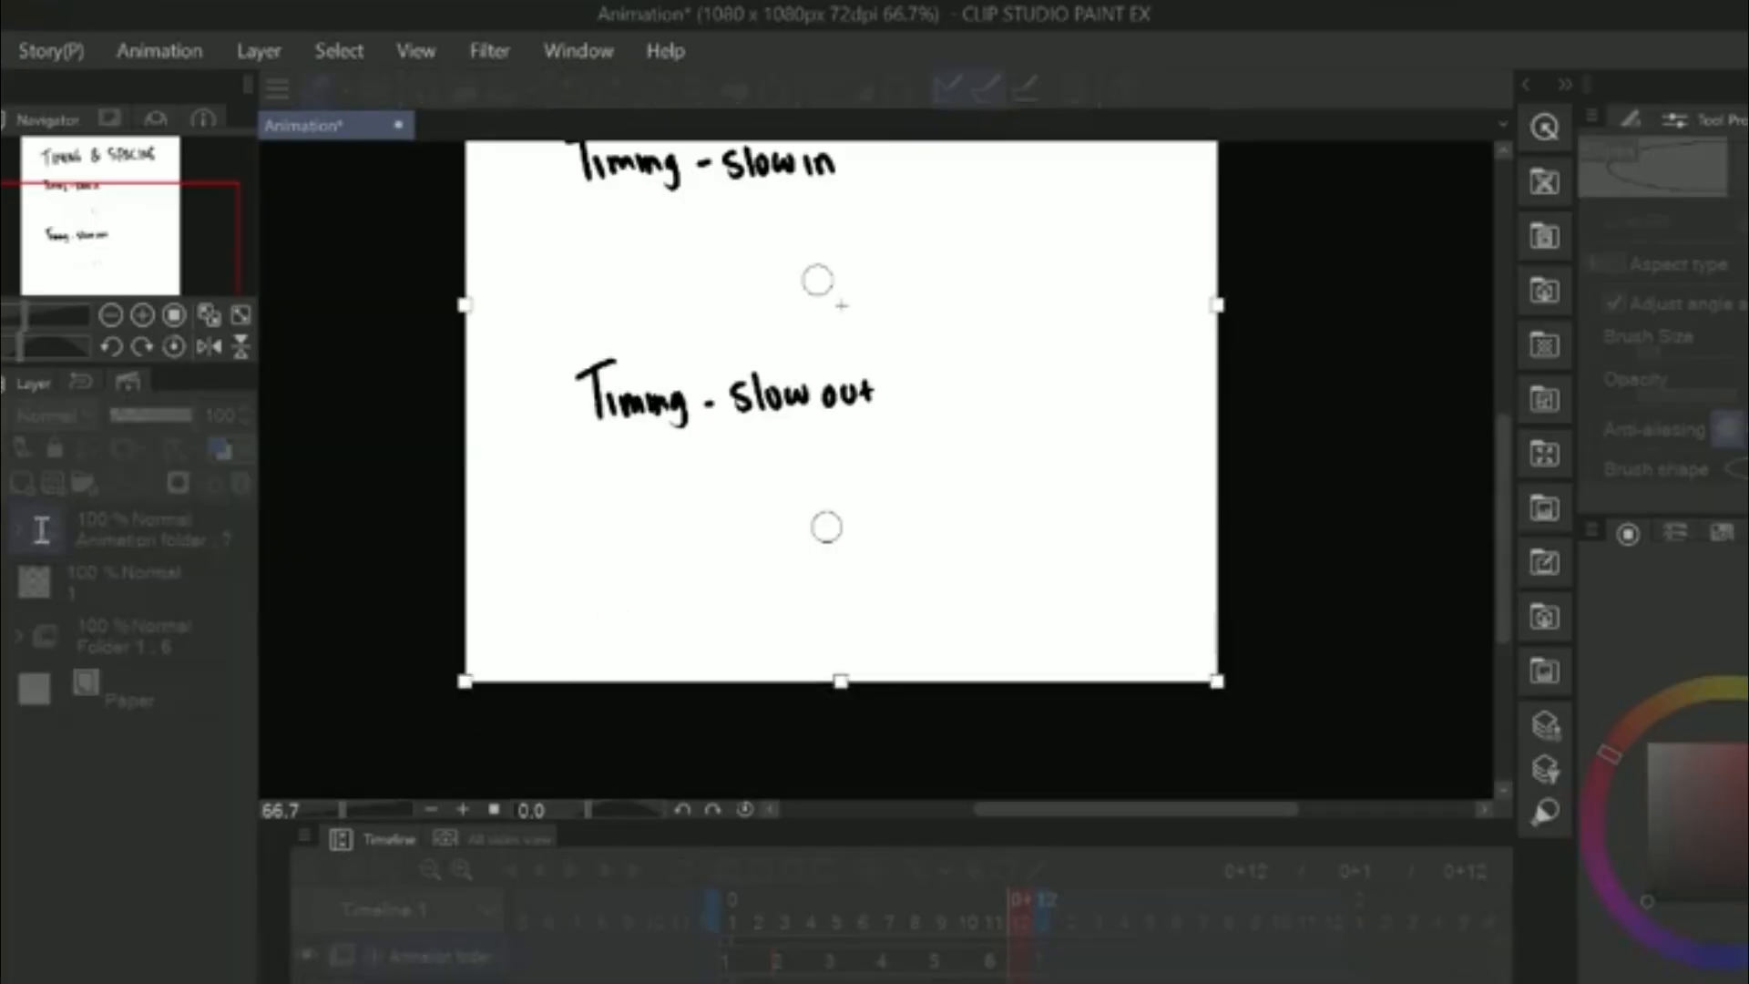
click(140, 476)
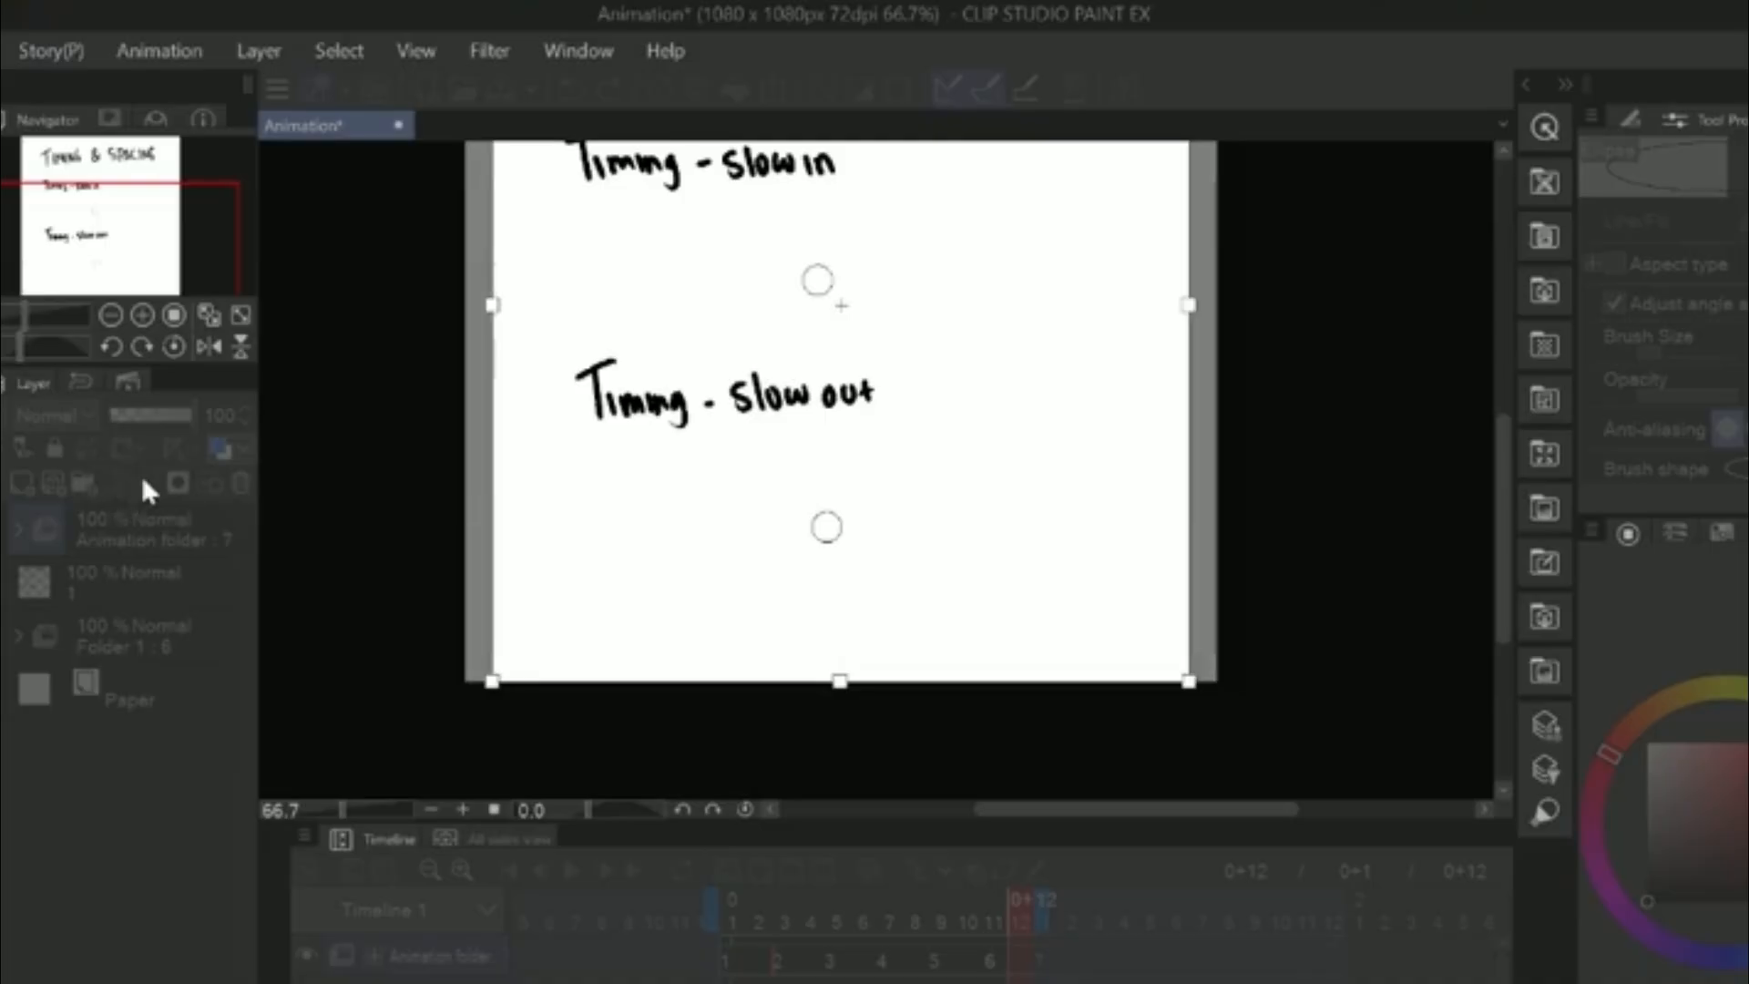
click(137, 480)
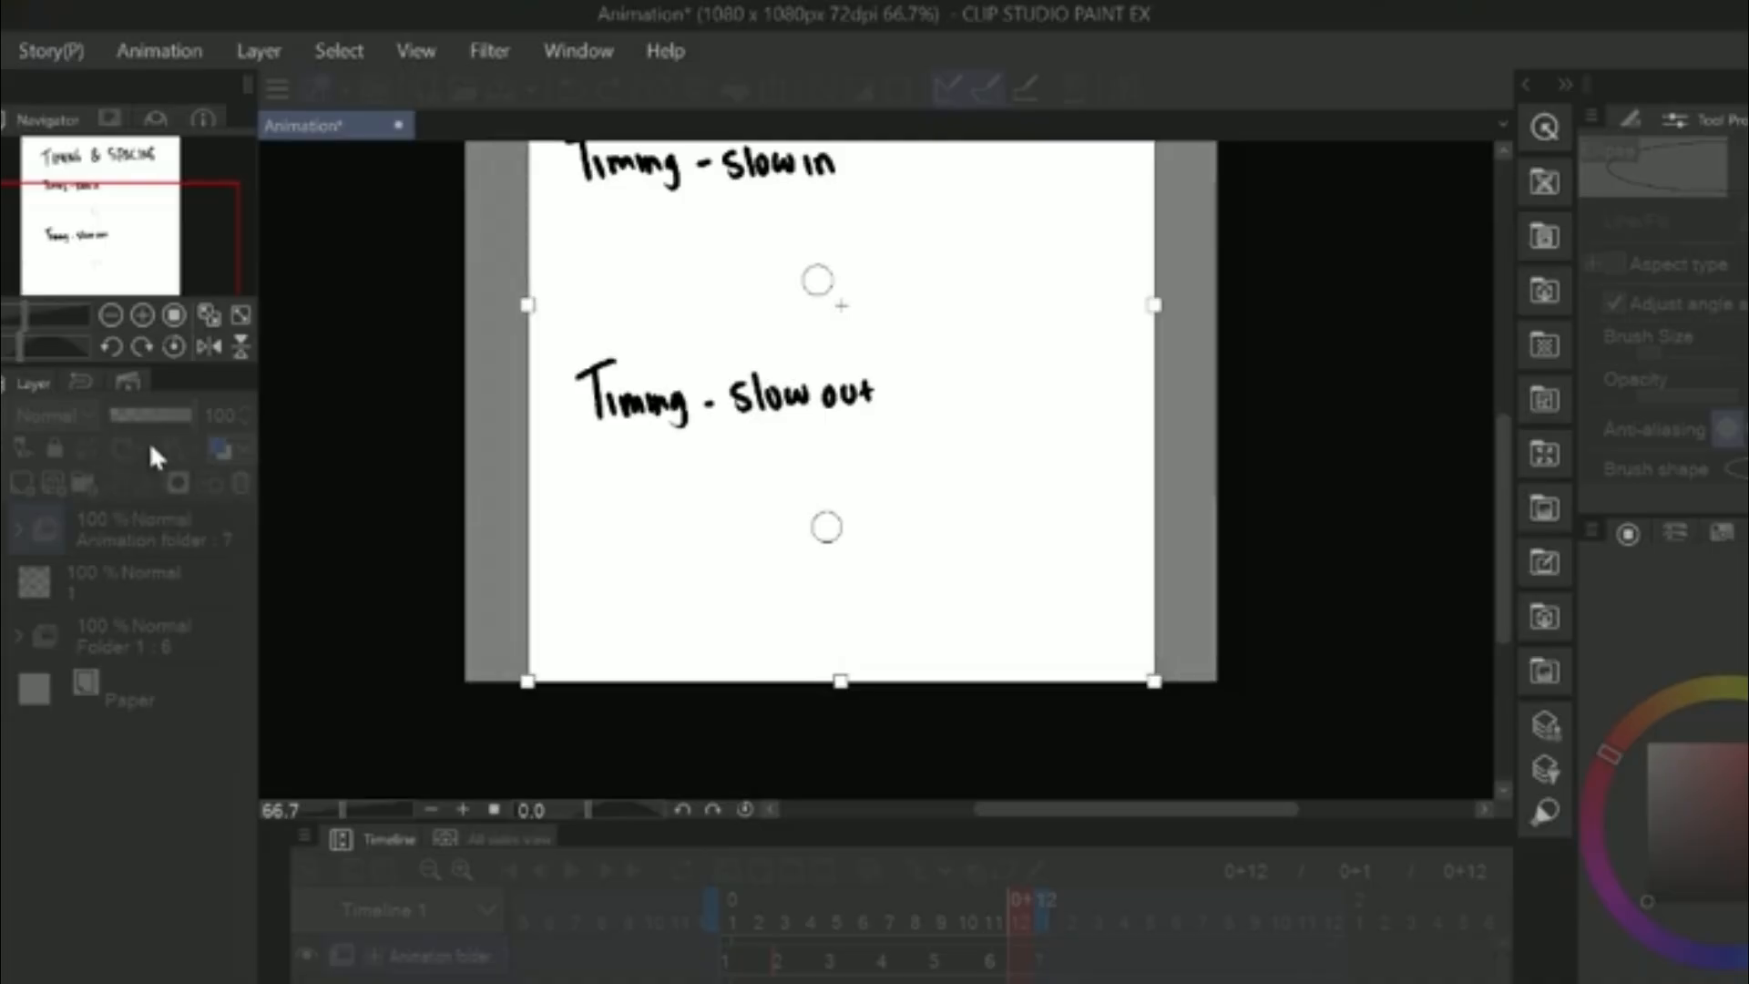
click(140, 390)
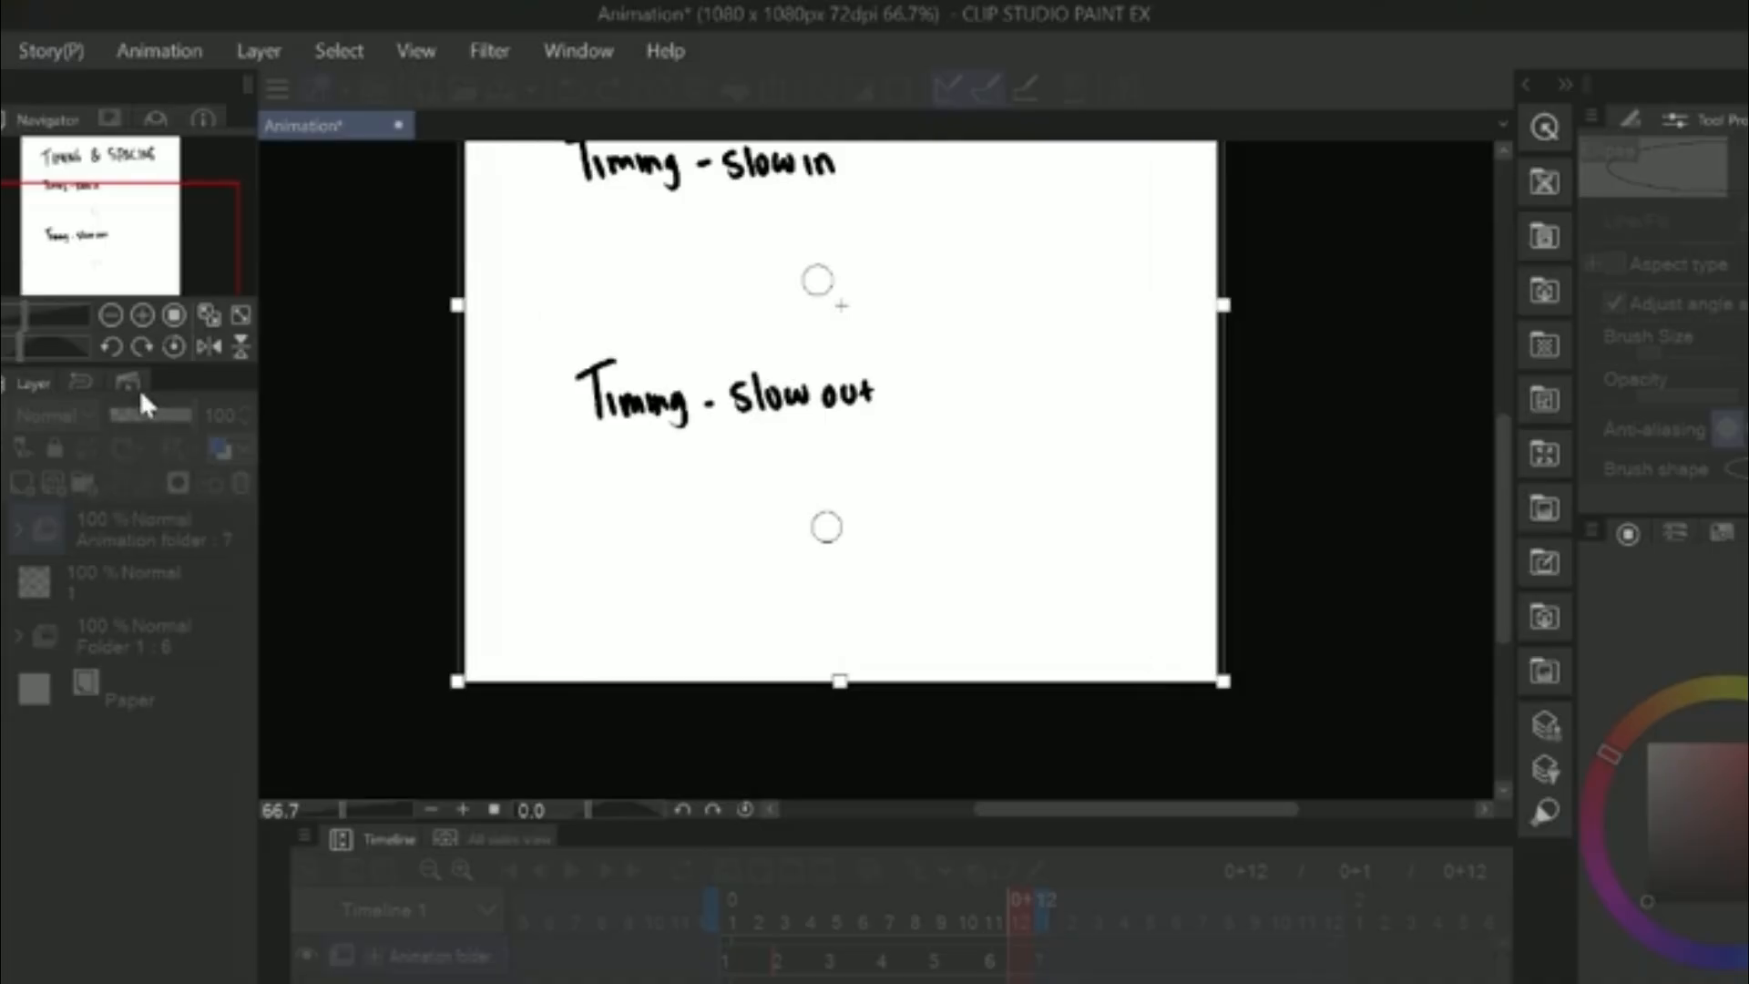
Set the canvas height to 1500 px, extending it above and below the artwork, and apply the new canvas size.
click(132, 520)
click(137, 517)
click(137, 518)
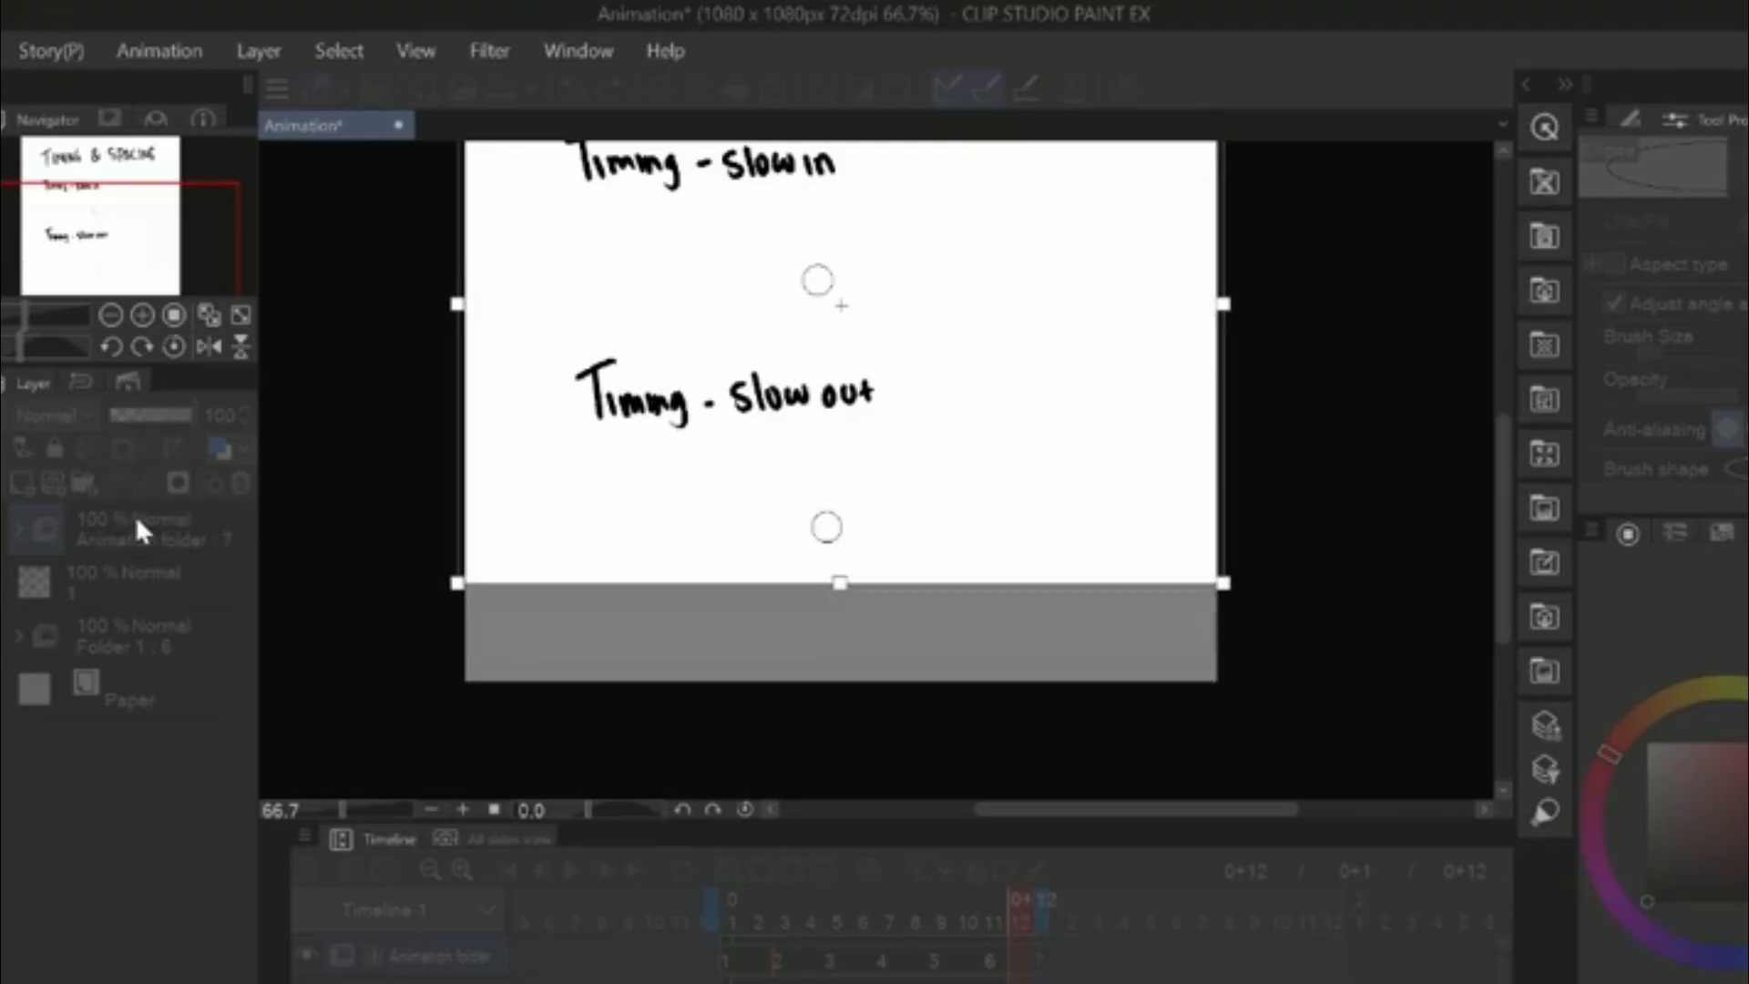
click(148, 431)
click(148, 432)
click(147, 431)
click(148, 432)
click(147, 432)
click(148, 431)
click(147, 432)
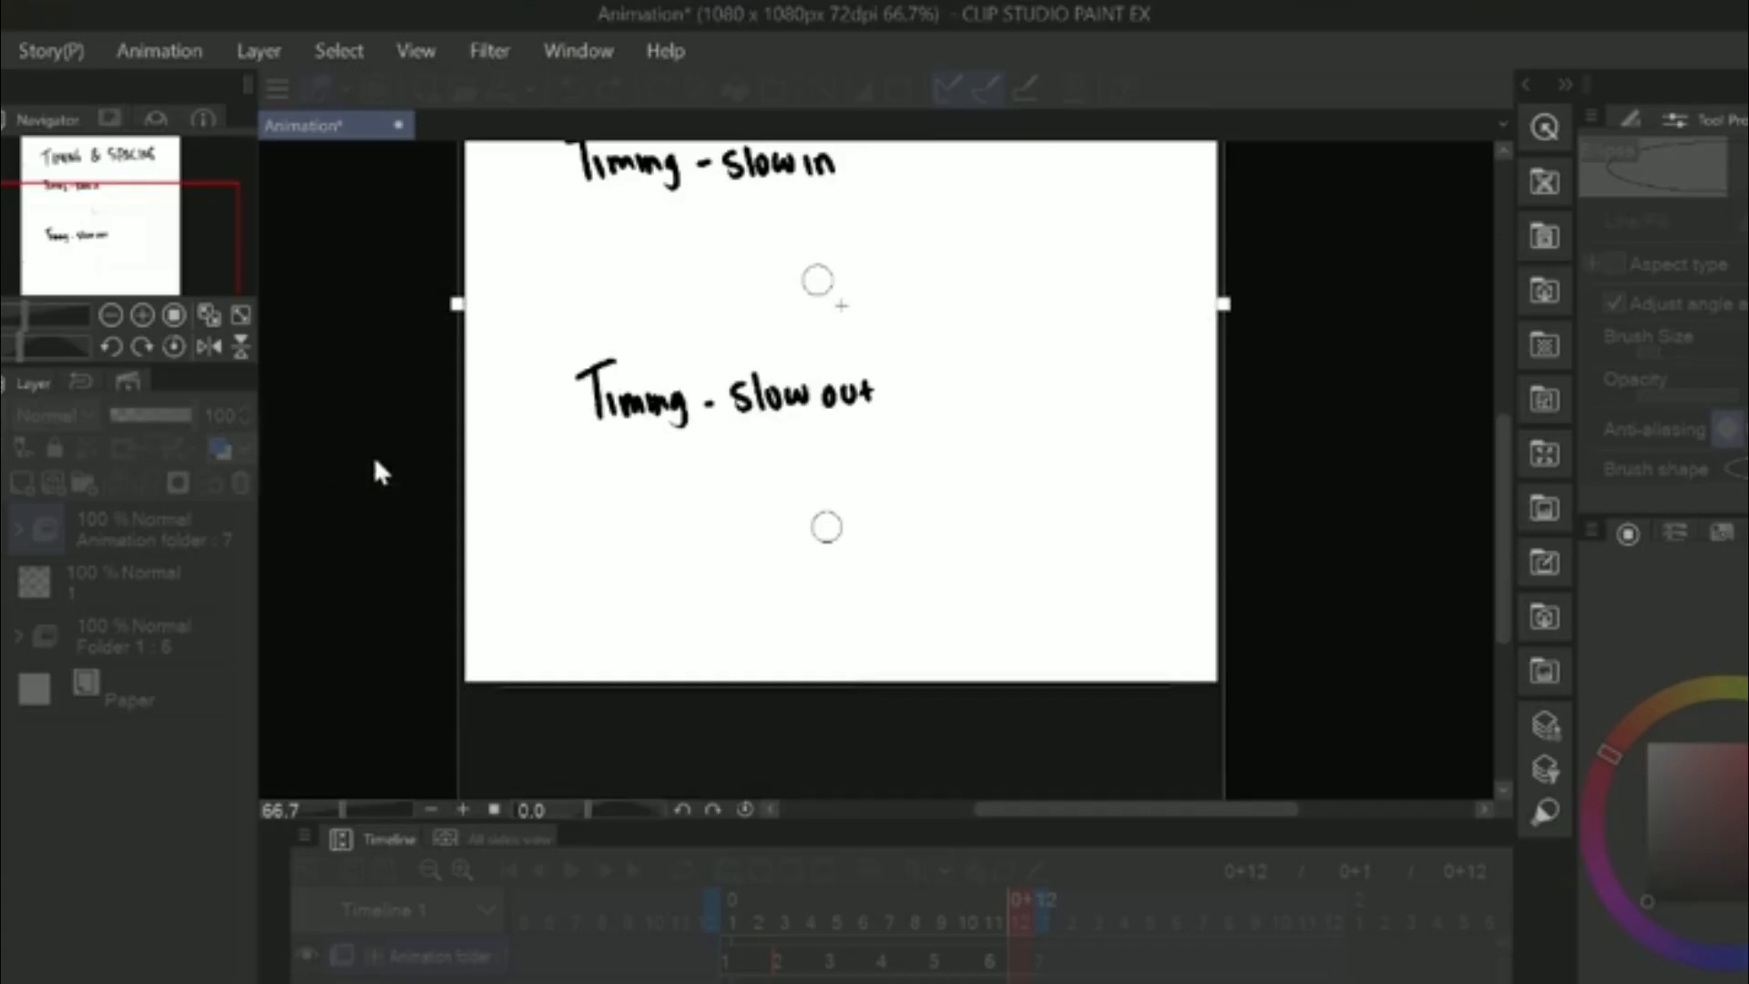
click(446, 478)
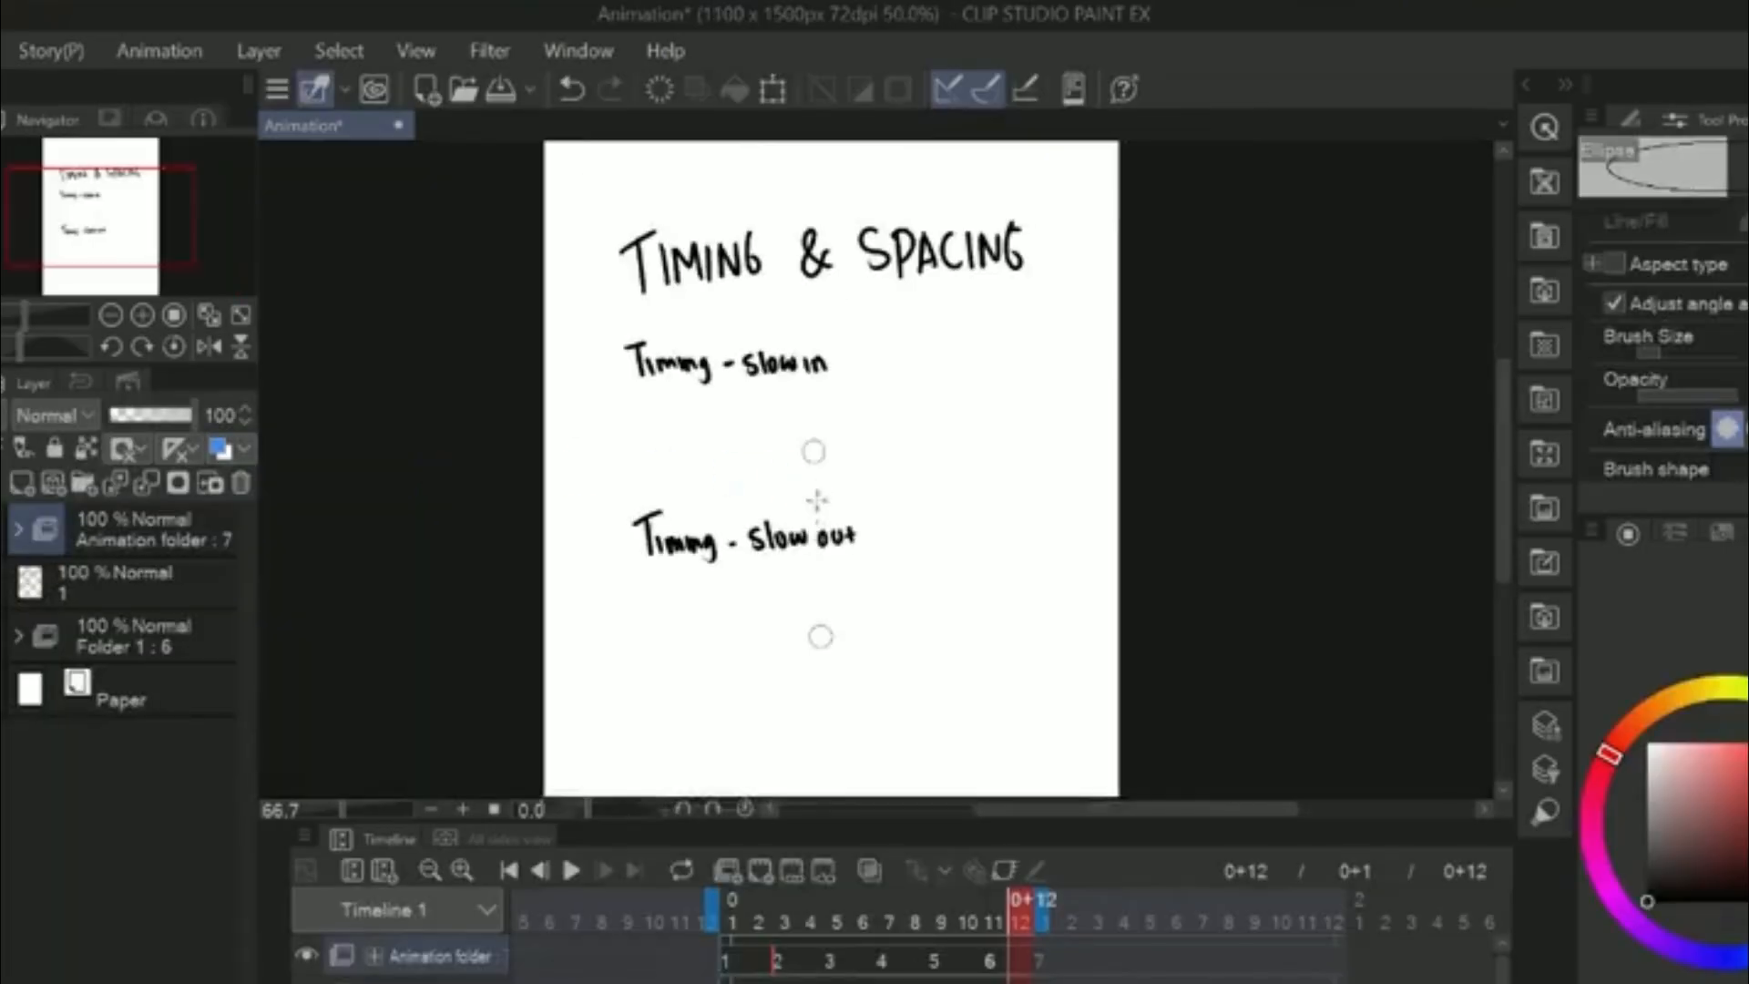
Move the seven-cel animation folder below layer 1, and add a new animation folder above layer 1 with the playhead on frame 1.
drag(814, 568, 811, 375)
scroll(771, 381, up, 2)
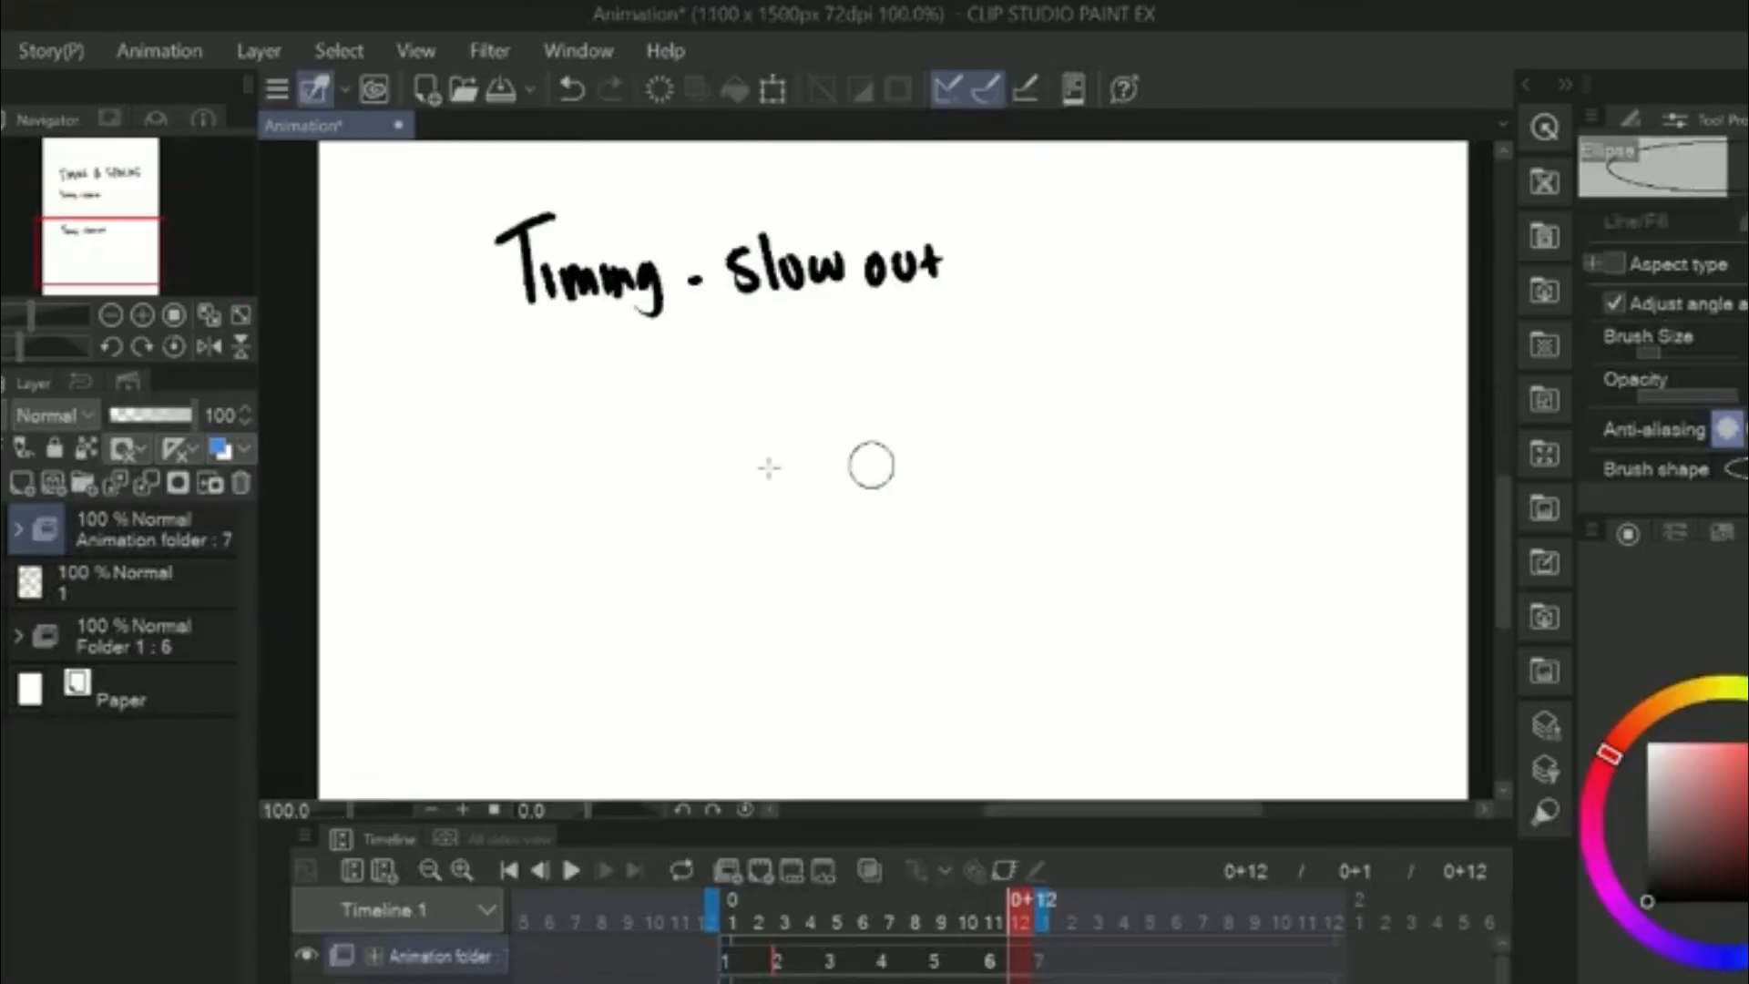
drag(127, 543, 138, 605)
click(139, 521)
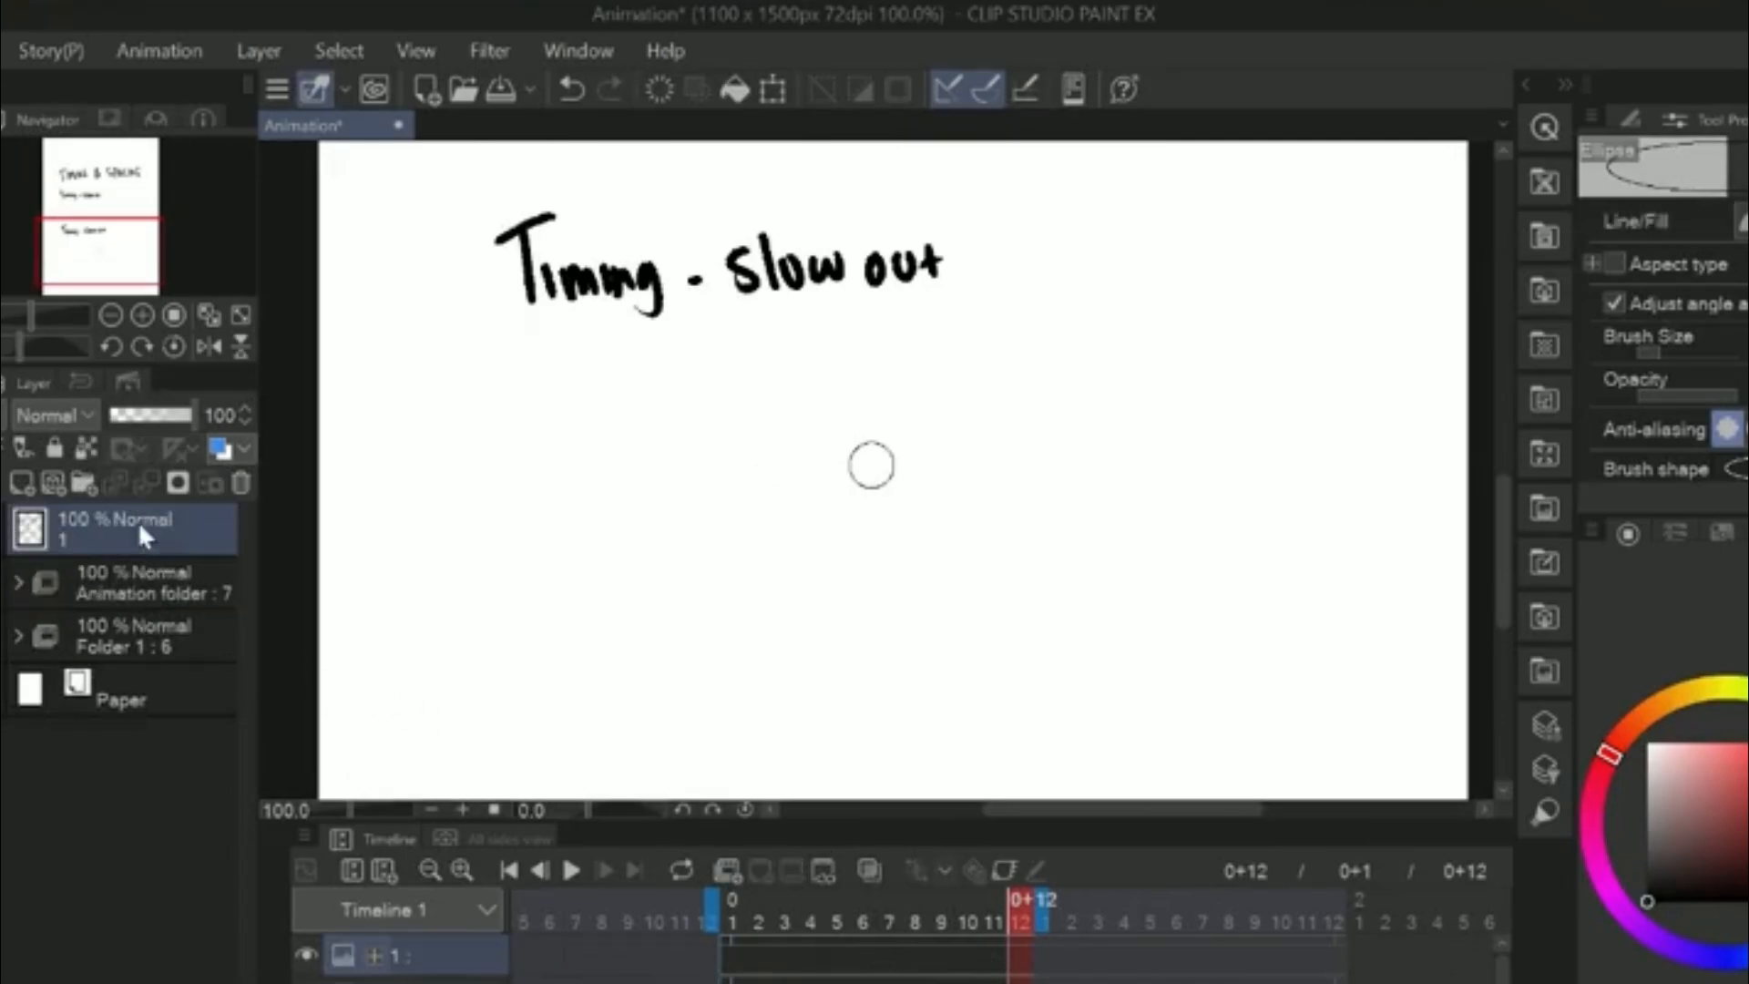
click(512, 871)
click(728, 871)
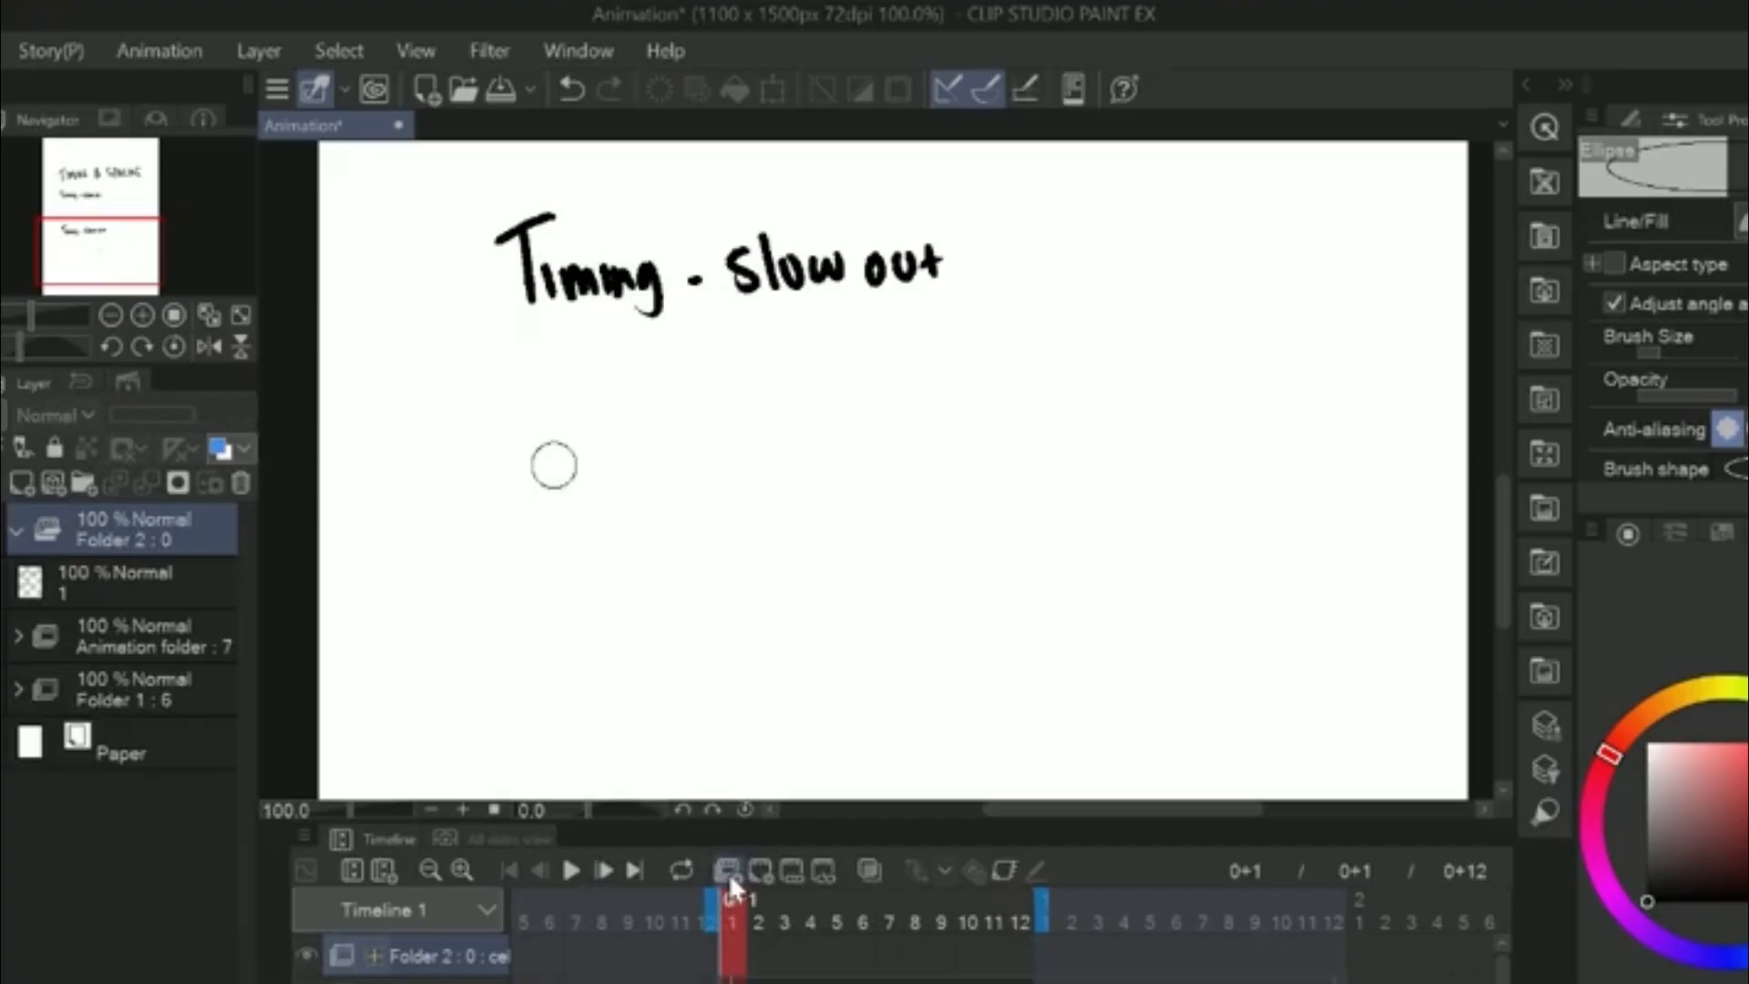
Create a cel in Folder 2 at frame 1 and replace its raster layer with a new vector layer.
scroll(685, 549, down, 1)
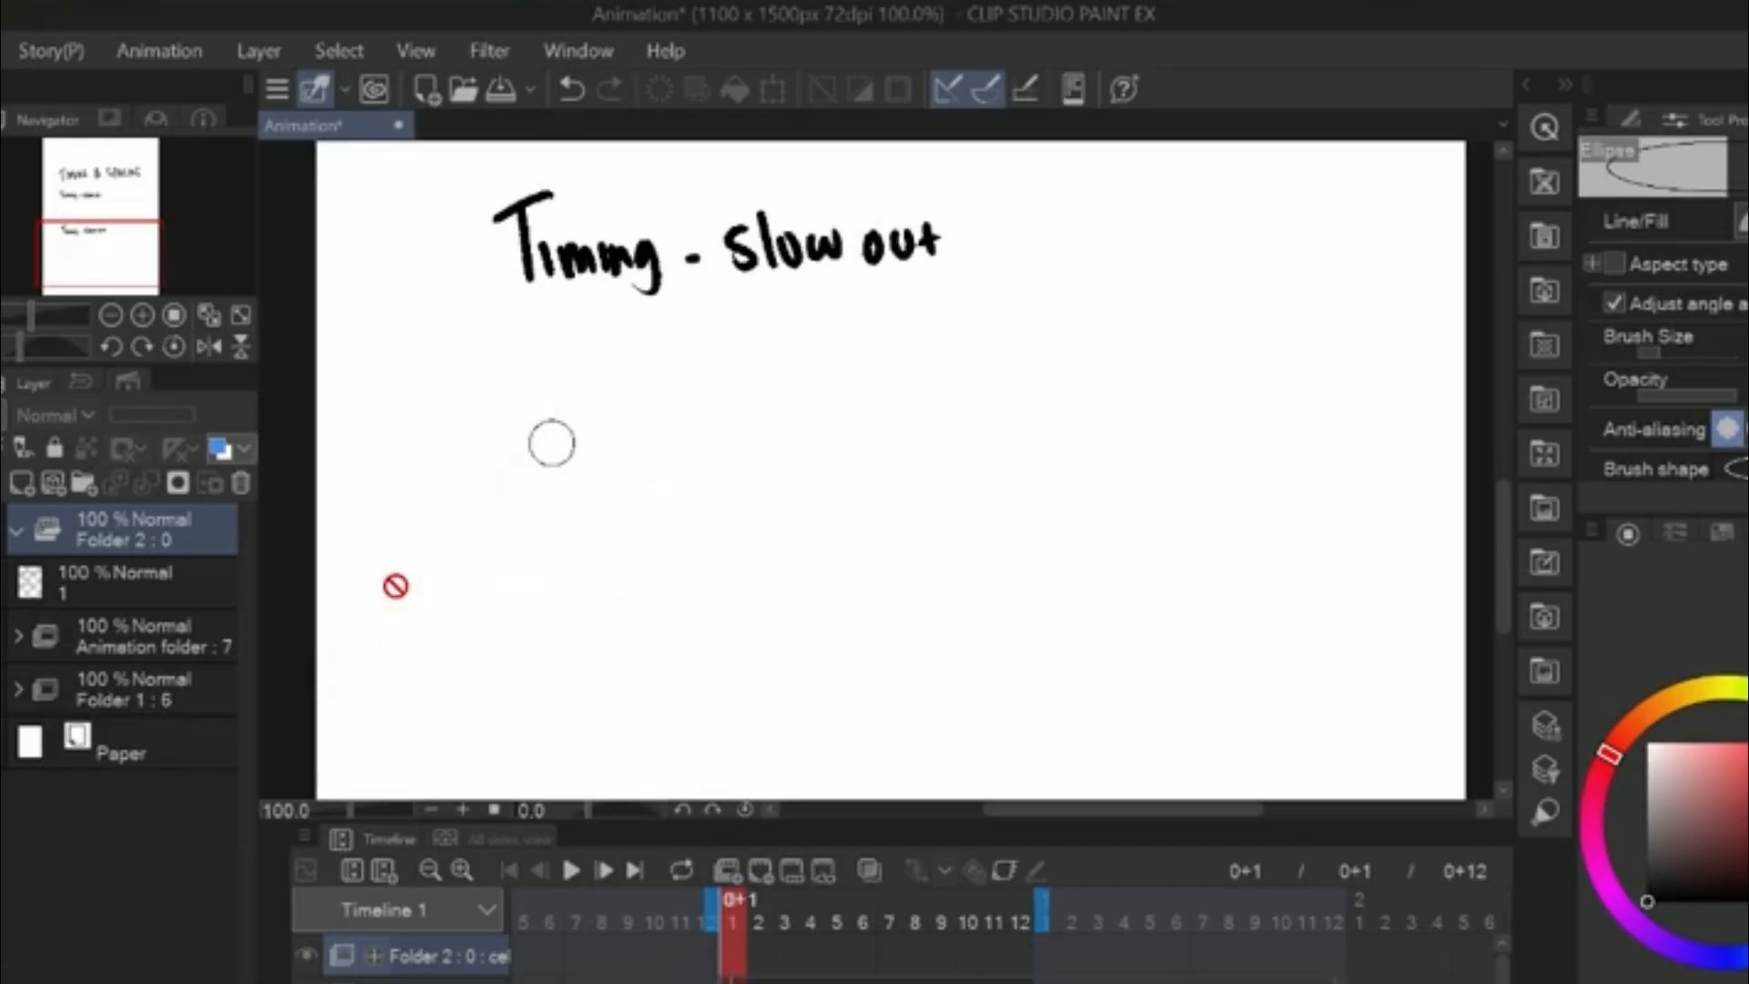
scroll(690, 562, down, 1)
drag(723, 520, 729, 414)
scroll(710, 438, up, 1)
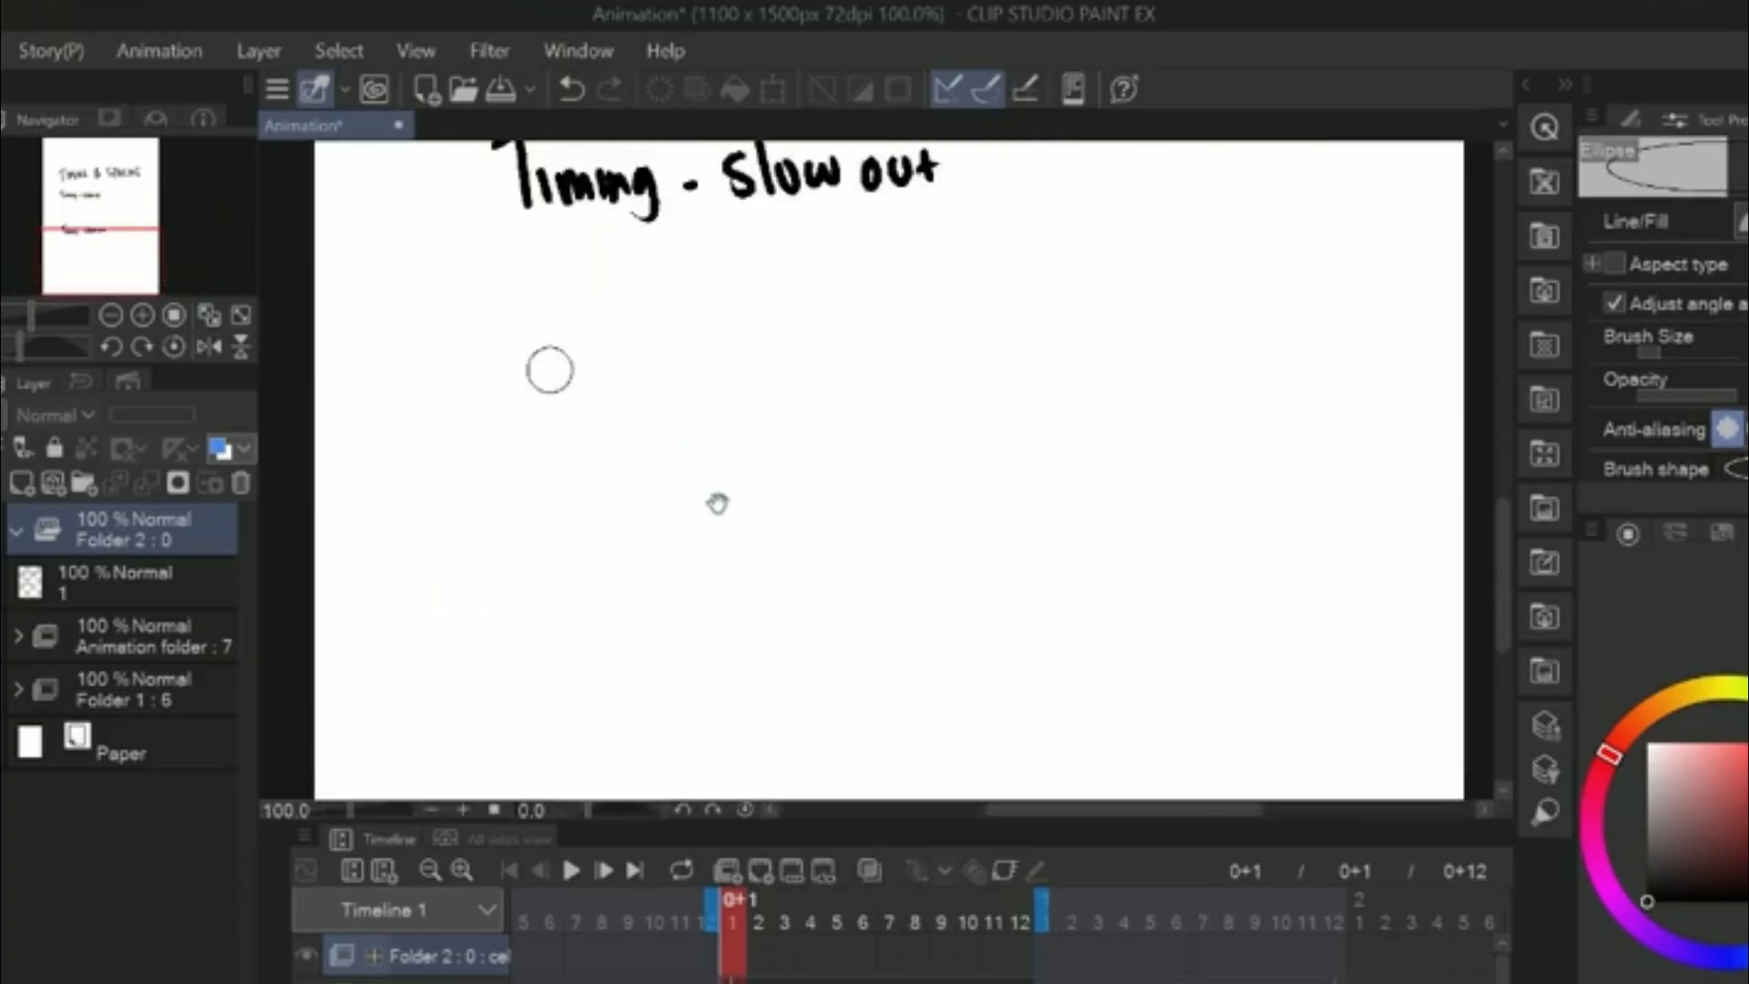
drag(719, 504, 714, 471)
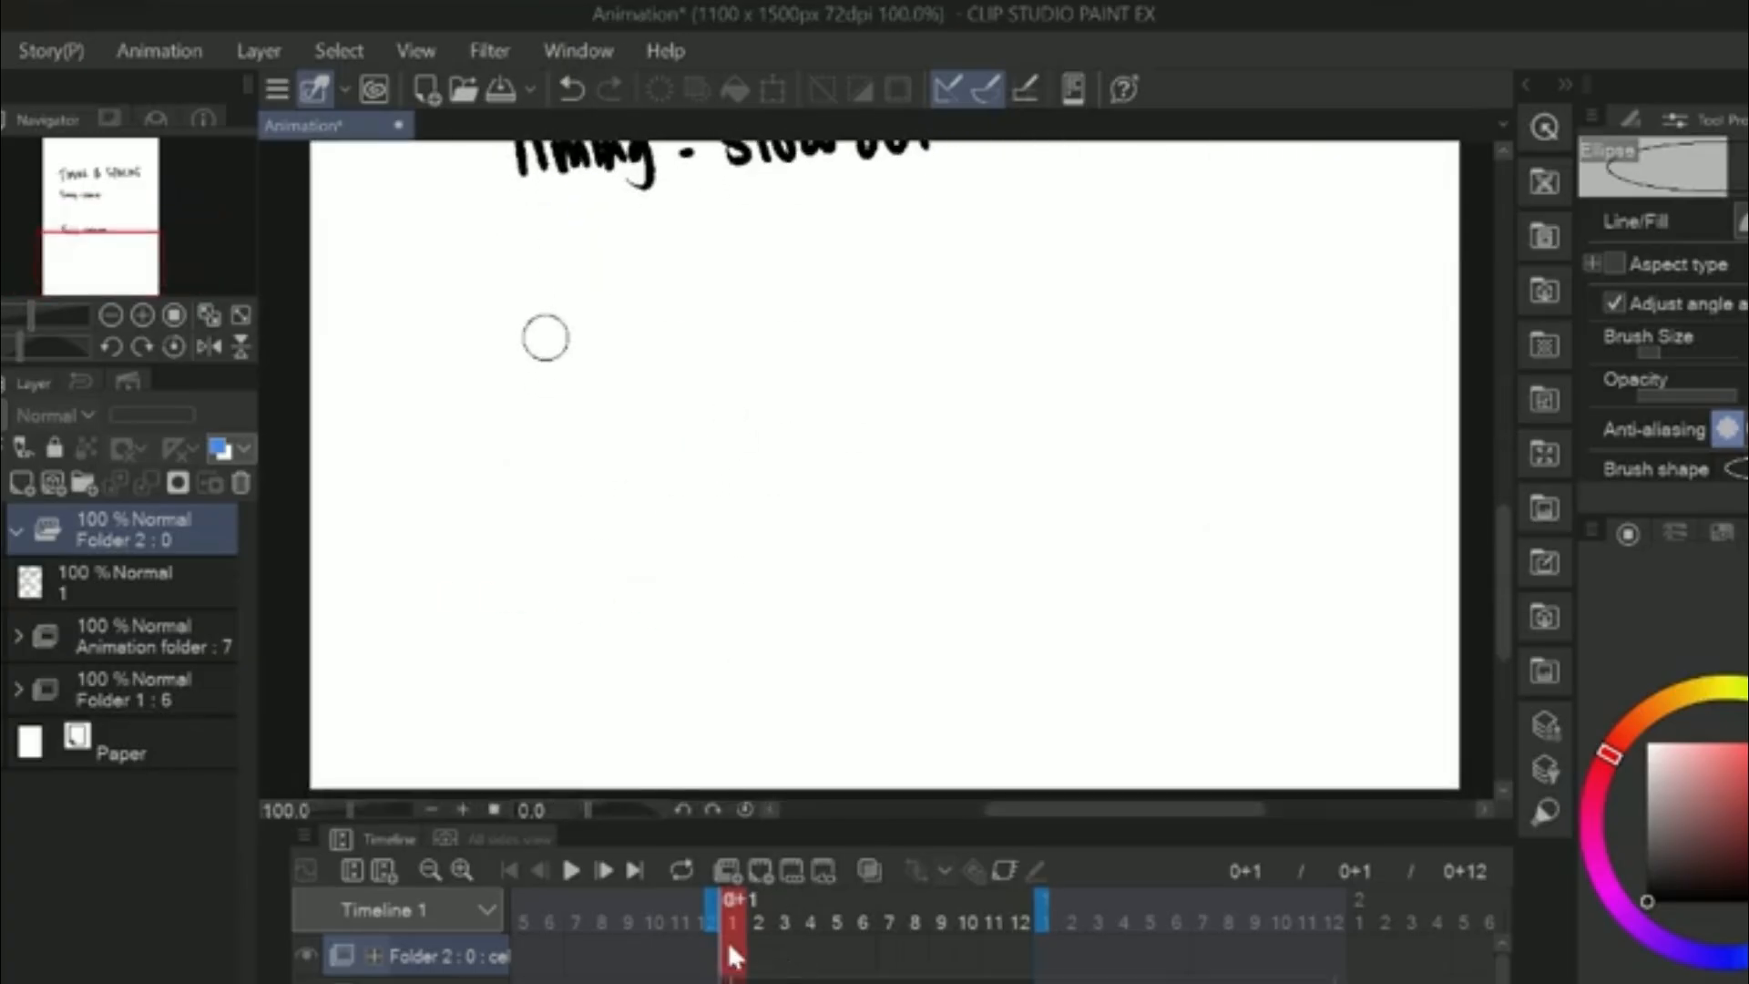
click(731, 954)
click(241, 483)
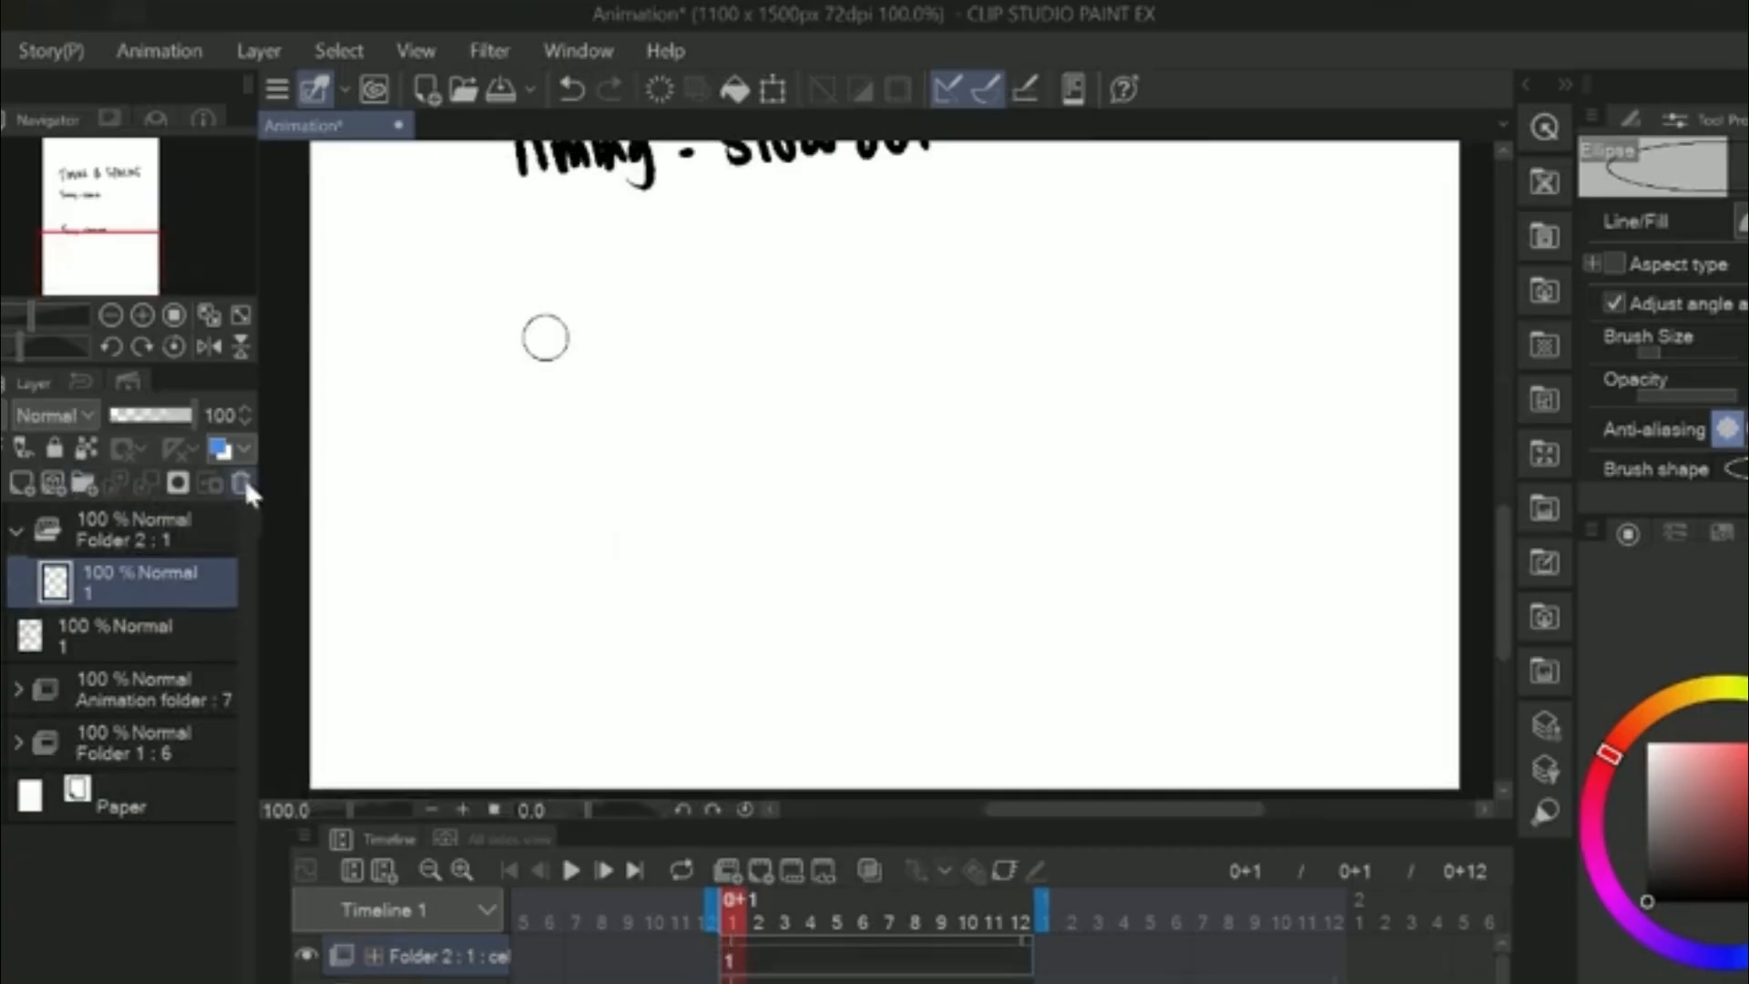
click(47, 481)
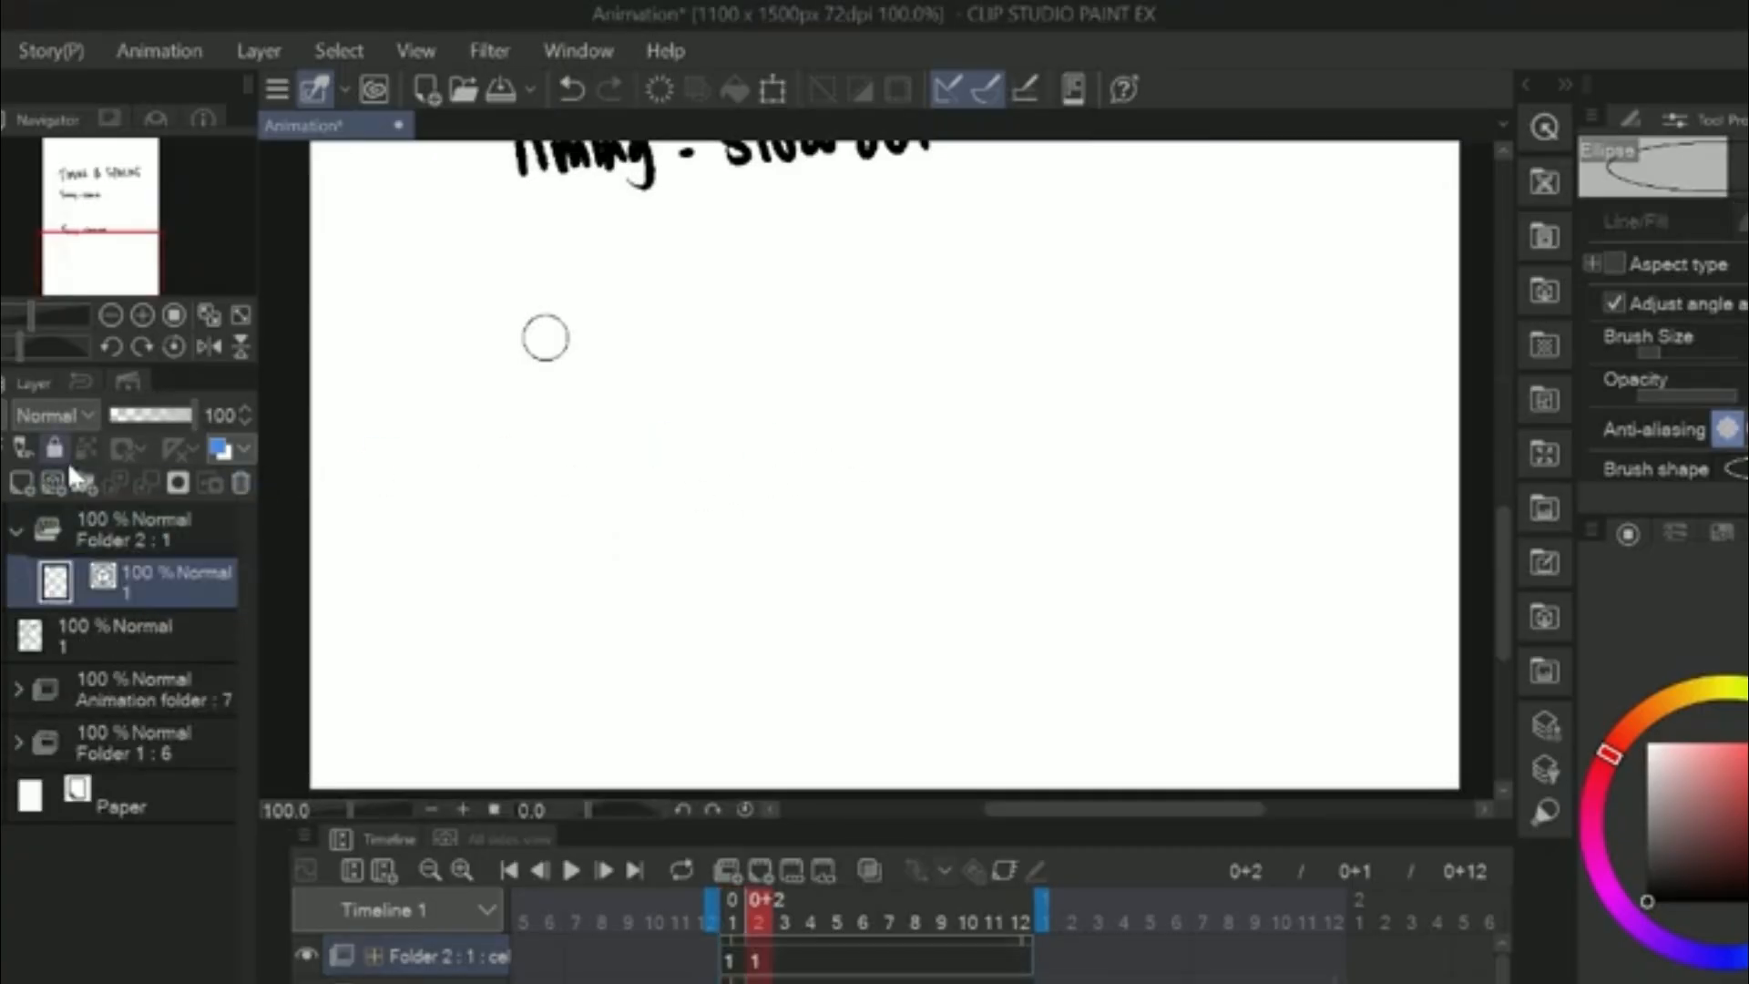
Handwrite the heading "Timing slow in - slow out" below the slow-out circle using the Real G-Pen with an enlarged brush.
key(p)
drag(716, 554, 688, 560)
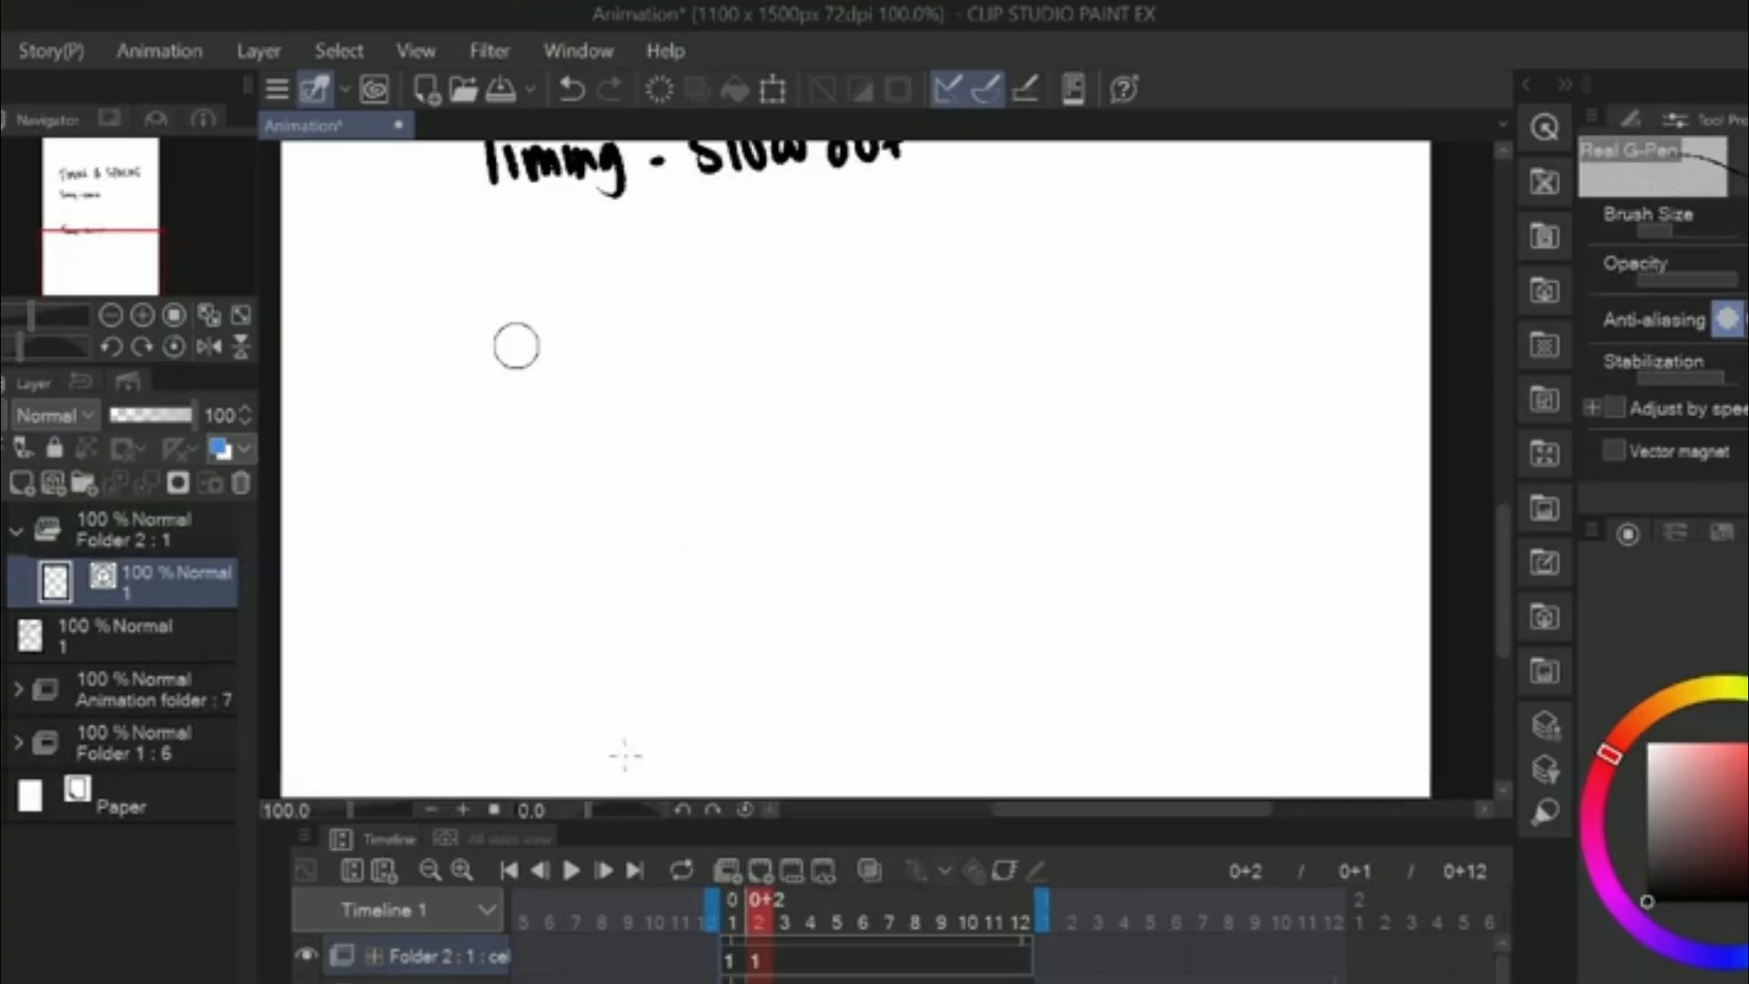
key(])
key(])
key(])
key(])
key(])
key(])
key(])
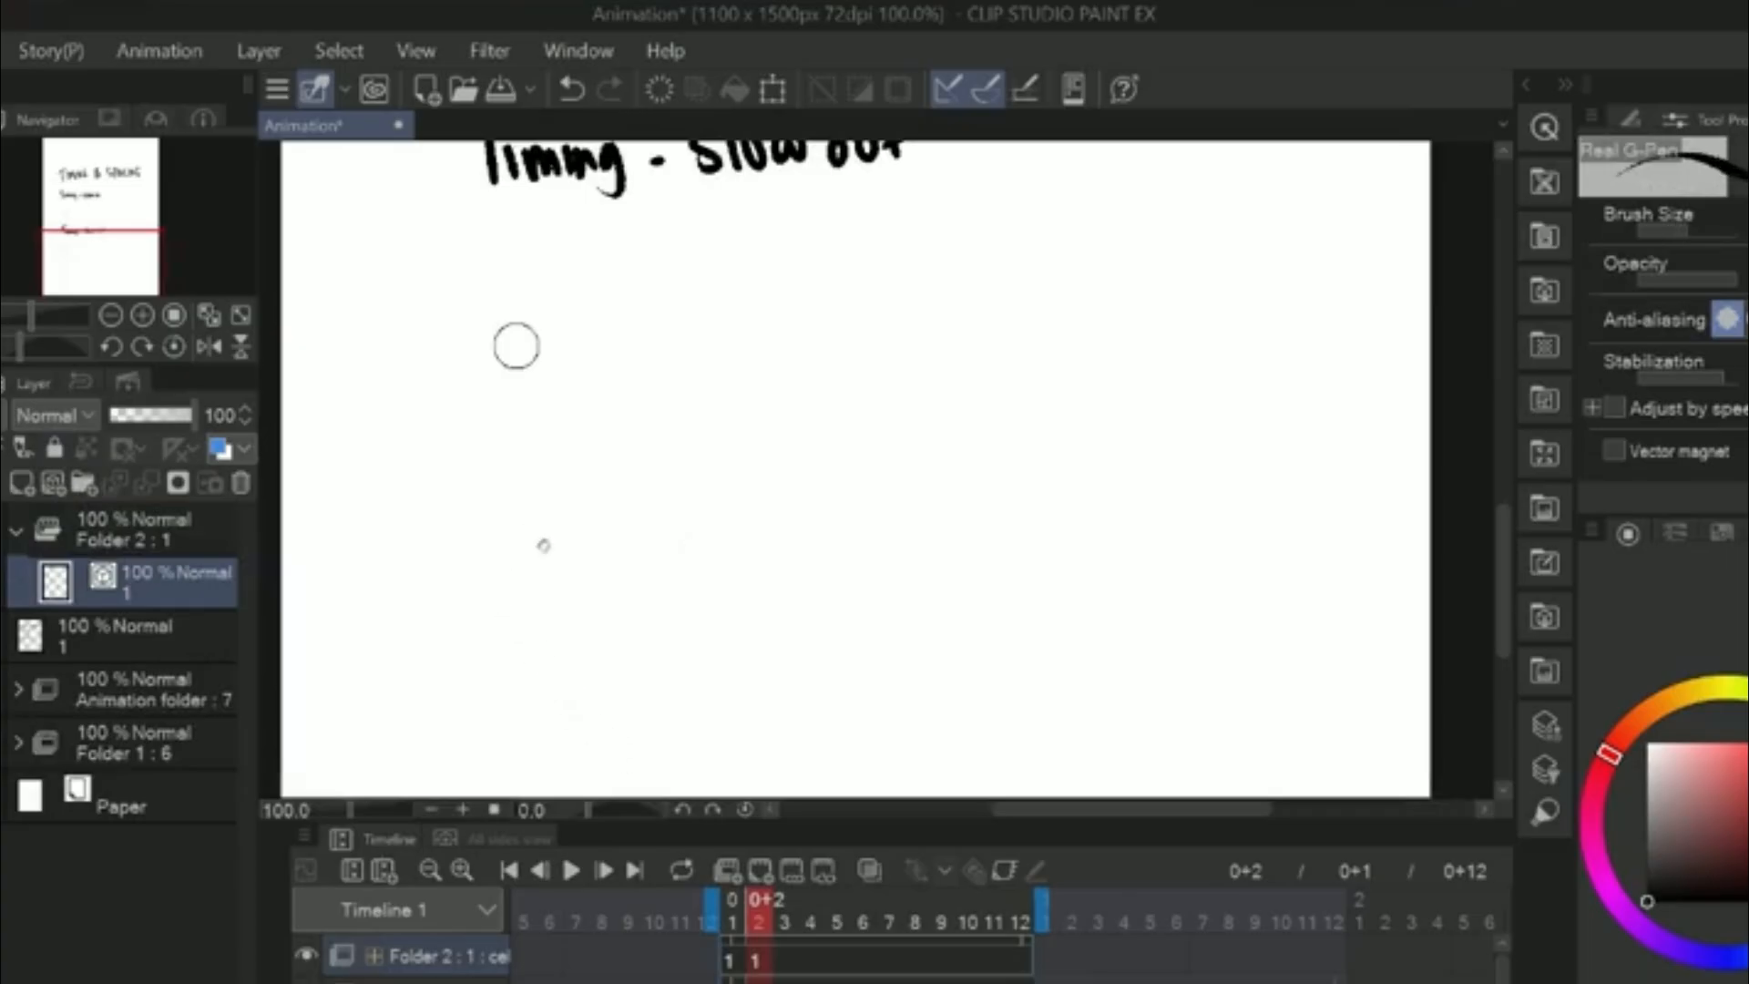
drag(499, 477, 507, 547)
mouse_move(470, 491)
mouse_down()
mouse_move(518, 476)
mouse_move(532, 541)
mouse_up()
mouse_move(556, 496)
mouse_down()
mouse_move(567, 532)
mouse_move(609, 530)
mouse_up()
mouse_move(613, 493)
mouse_down()
mouse_move(623, 531)
mouse_move(663, 532)
mouse_up()
drag(693, 492, 674, 556)
drag(774, 517, 707, 556)
mouse_move(762, 504)
mouse_down()
mouse_move(758, 554)
mouse_move(840, 519)
mouse_move(872, 547)
mouse_move(959, 532)
mouse_move(1026, 548)
mouse_up()
mouse_move(1040, 523)
mouse_down()
mouse_move(1057, 538)
mouse_move(1126, 521)
mouse_up()
mouse_move(1154, 517)
mouse_down()
mouse_move(1184, 516)
mouse_move(1195, 543)
mouse_up()
drag(1180, 519, 1213, 514)
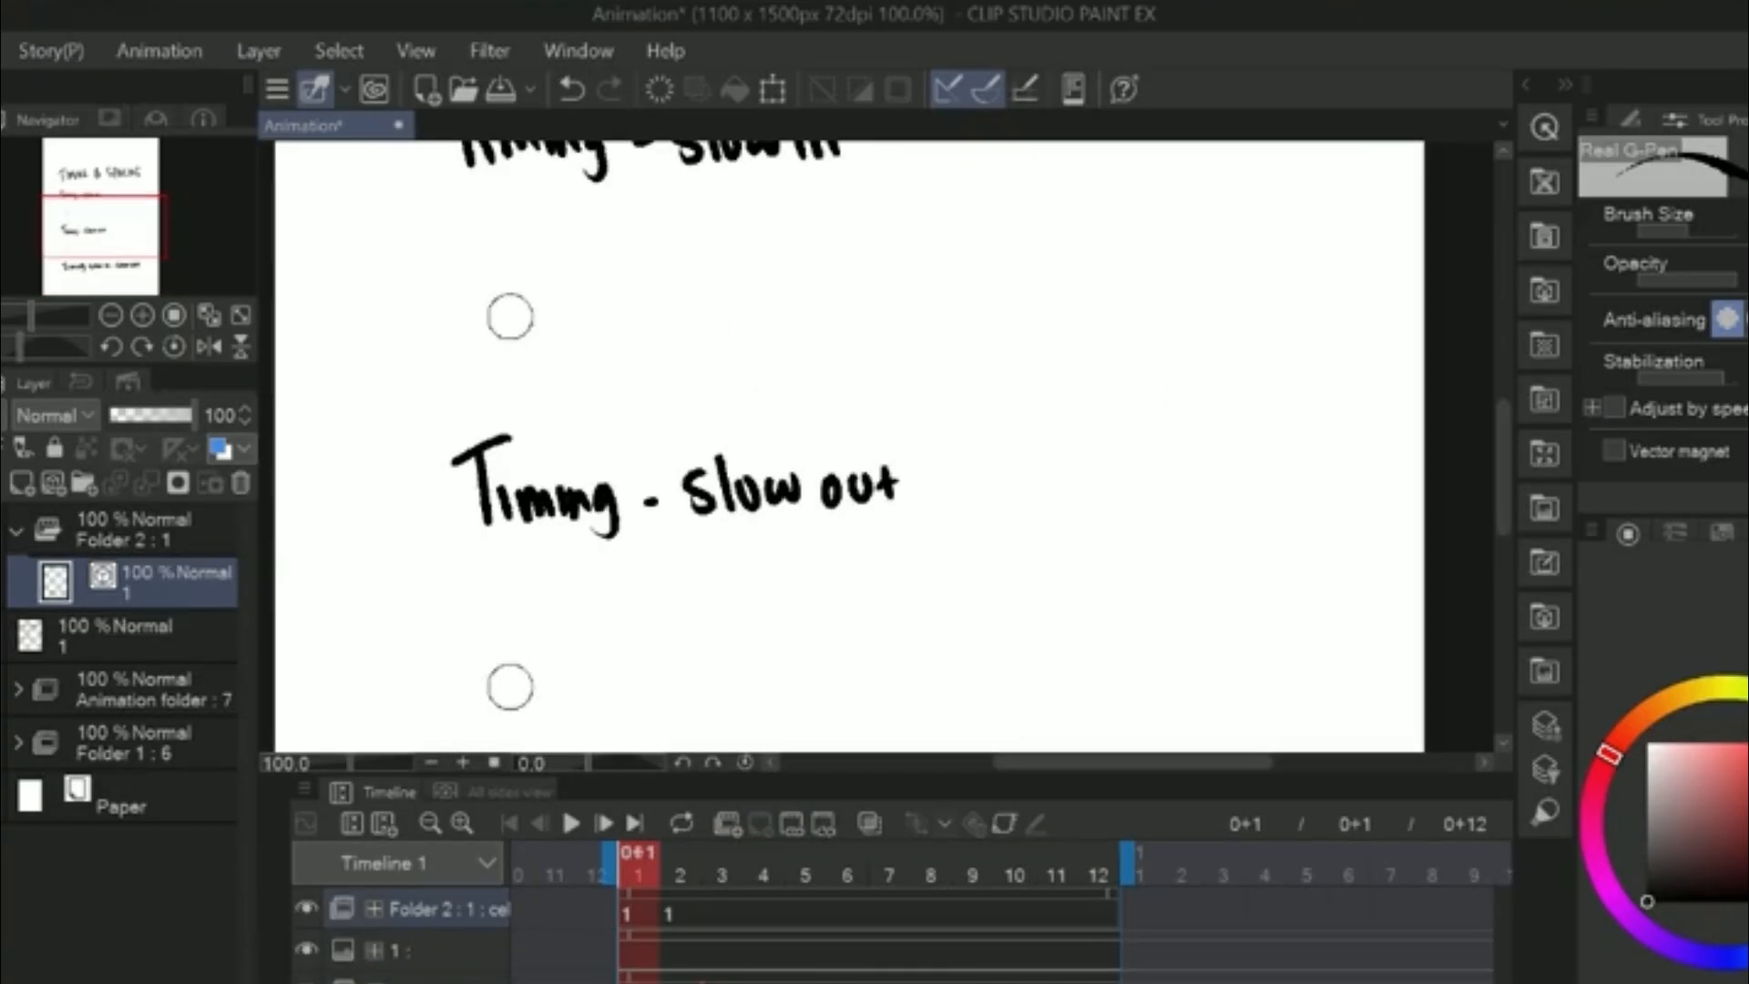
Check the new heading on the canvas and expand the seven-cel animation folder to look through the layer list.
drag(750, 495, 863, 297)
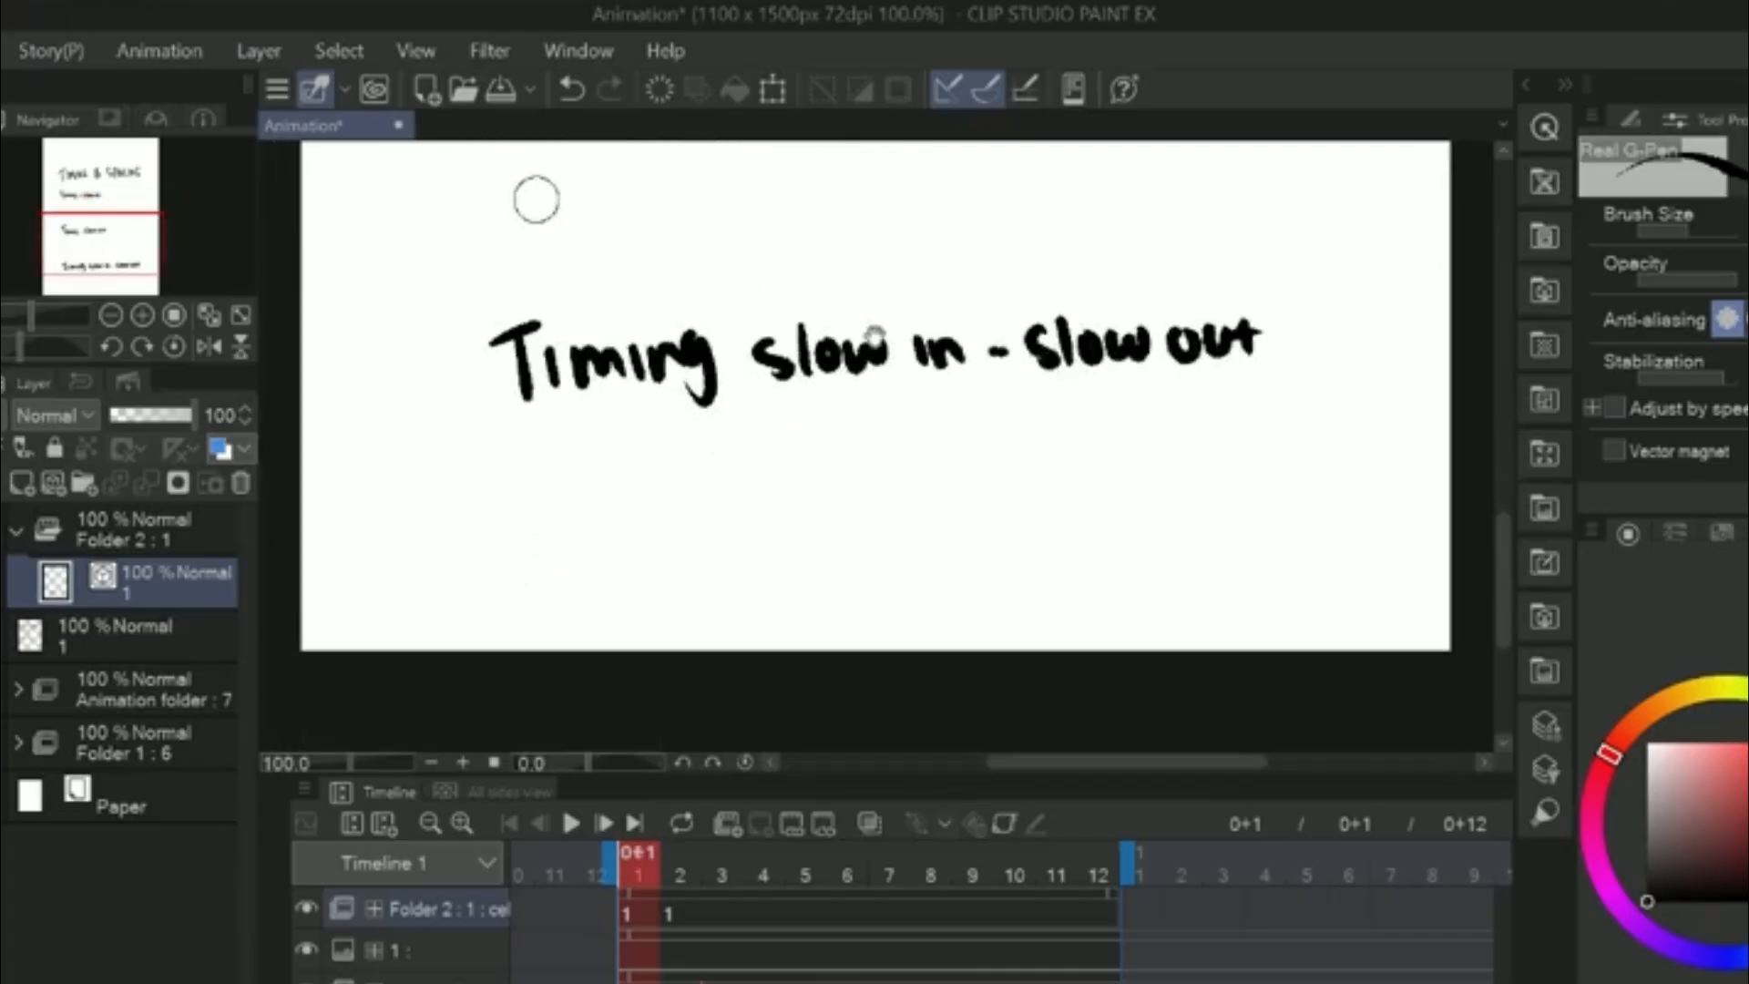
drag(863, 418, 907, 439)
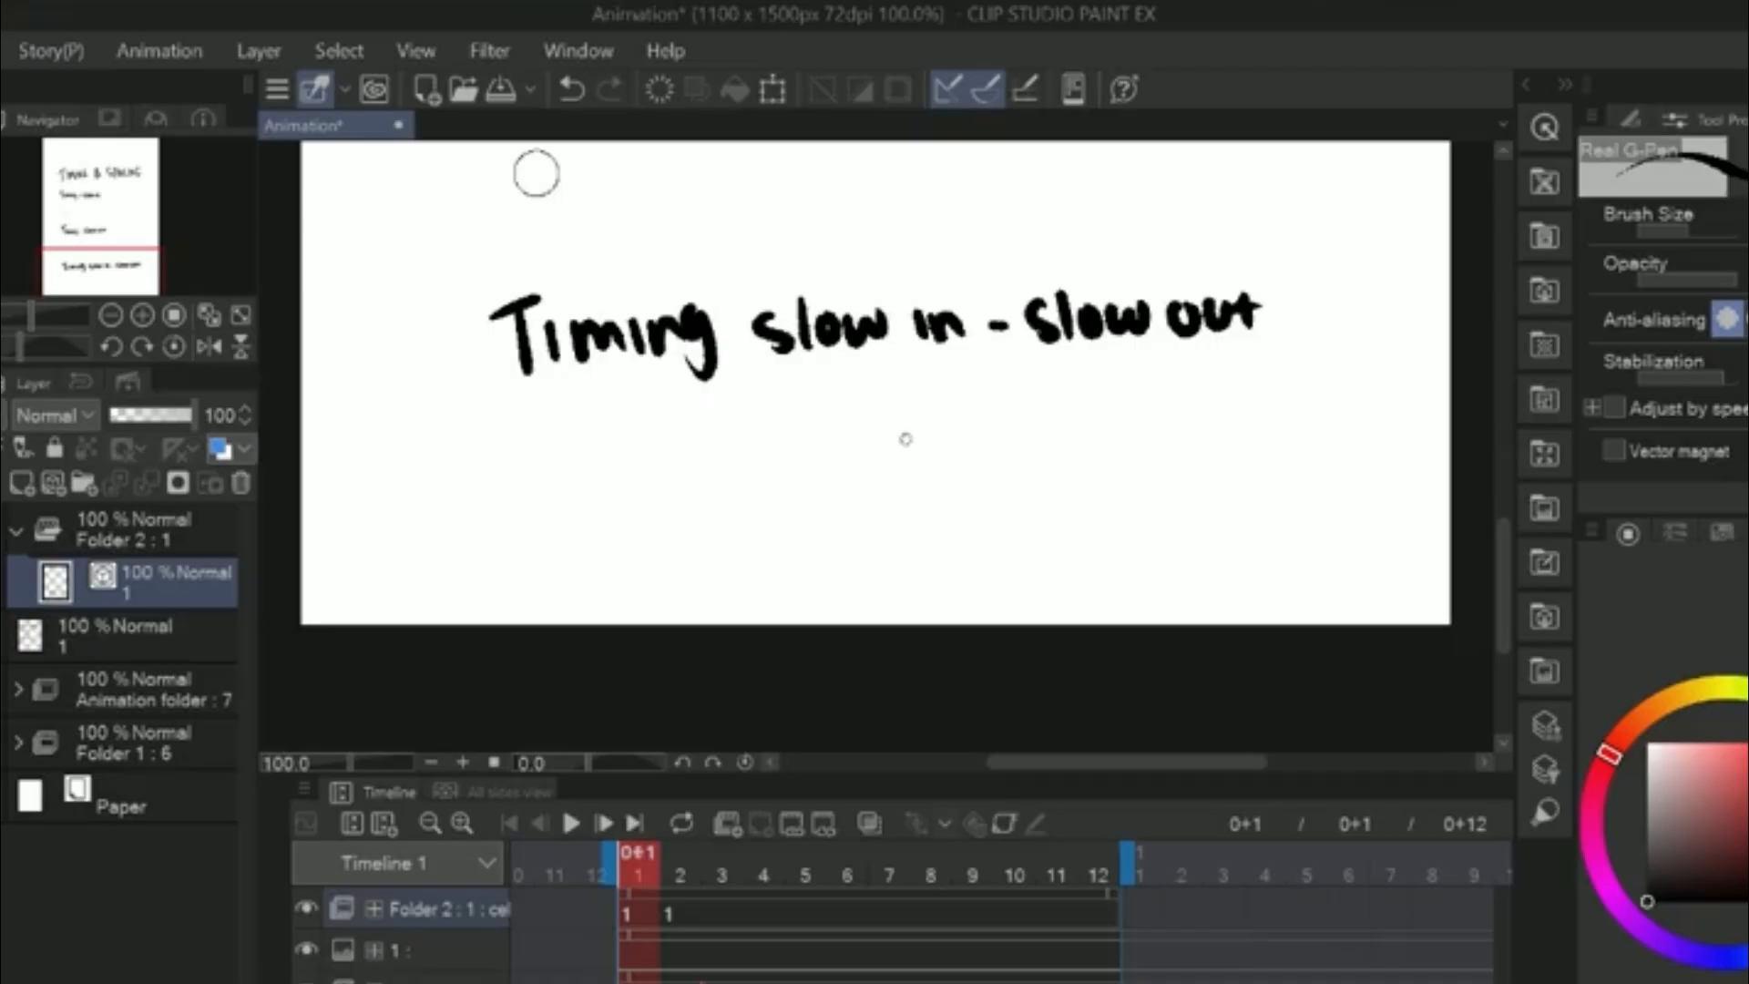
click(18, 694)
scroll(119, 729, down, 2)
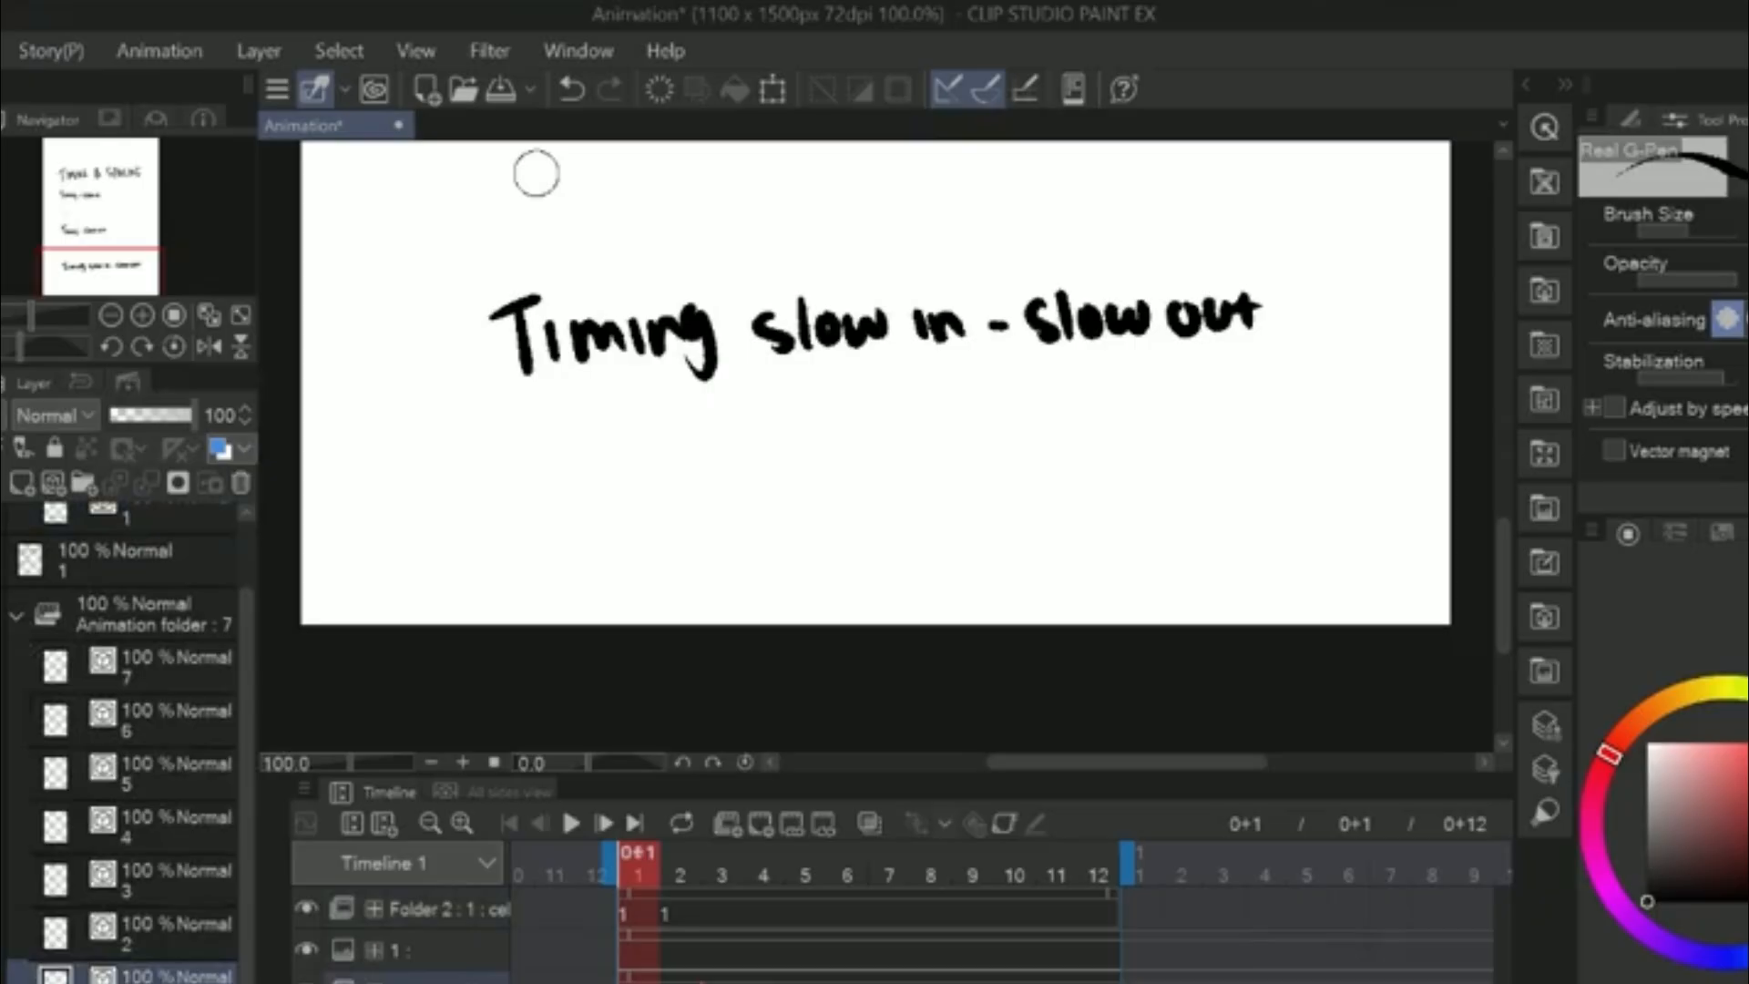
scroll(118, 729, down, 8)
click(136, 980)
scroll(69, 789, up, 10)
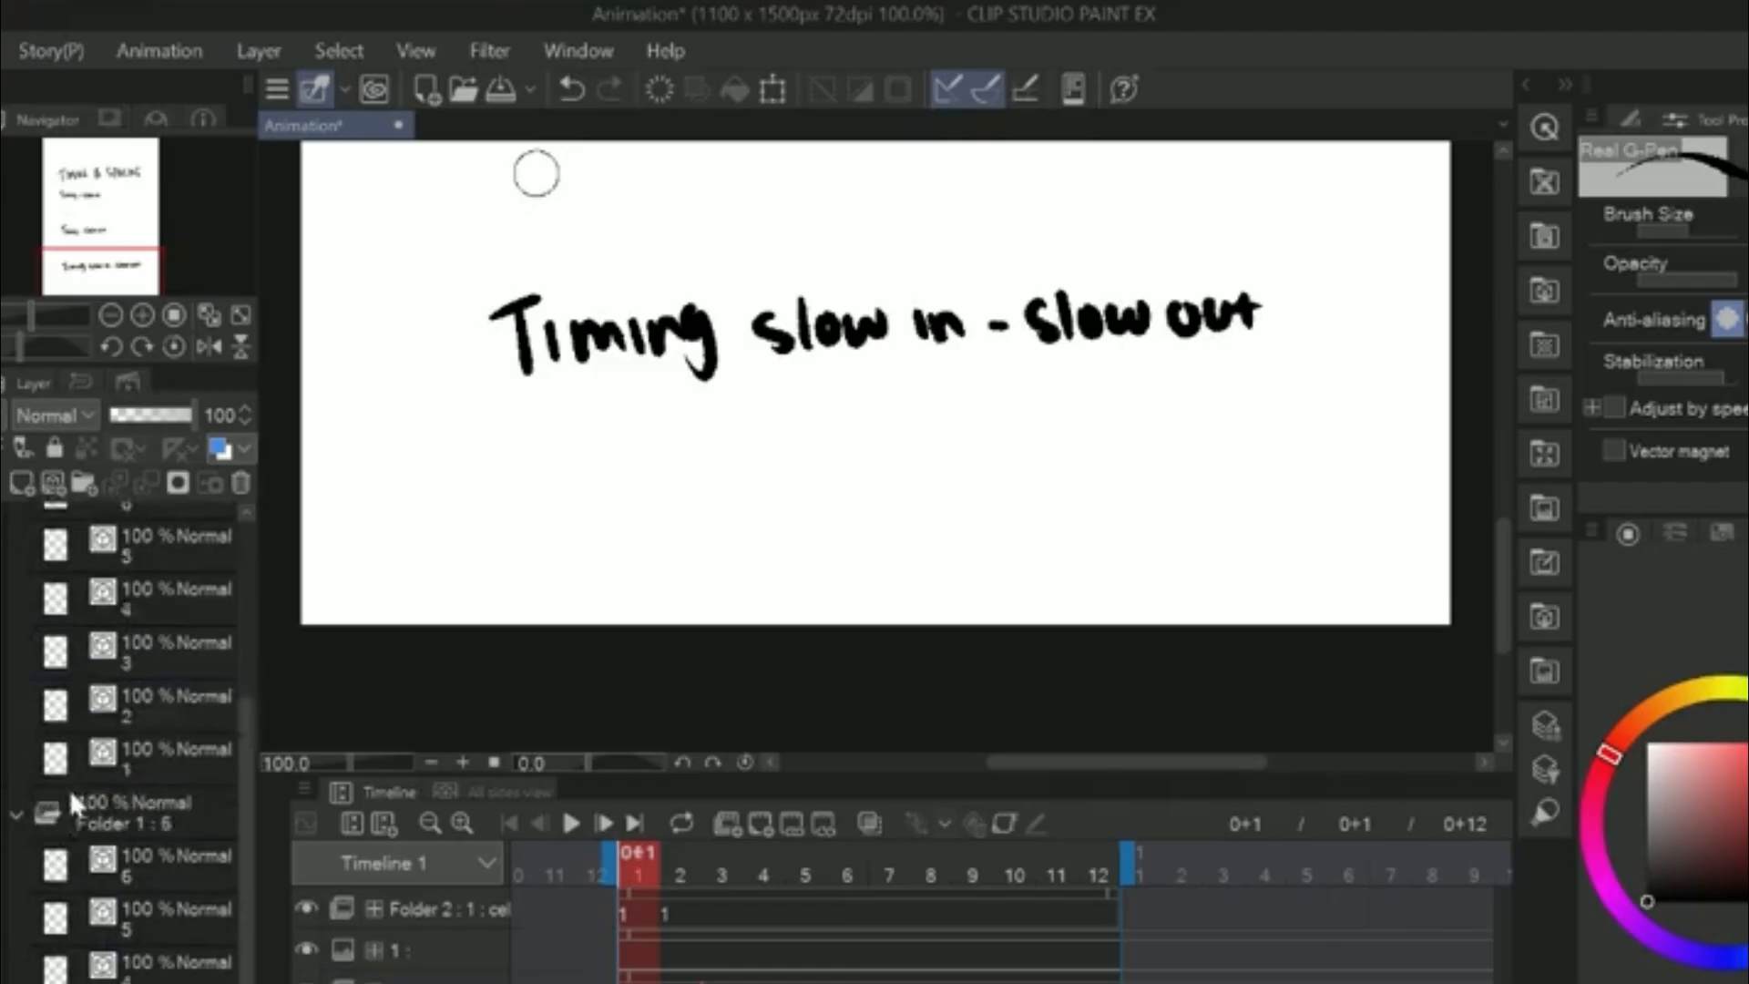
Add a second vector cel to Folder 2 and remove the repeated cel 1 assignment from frame 2.
click(170, 538)
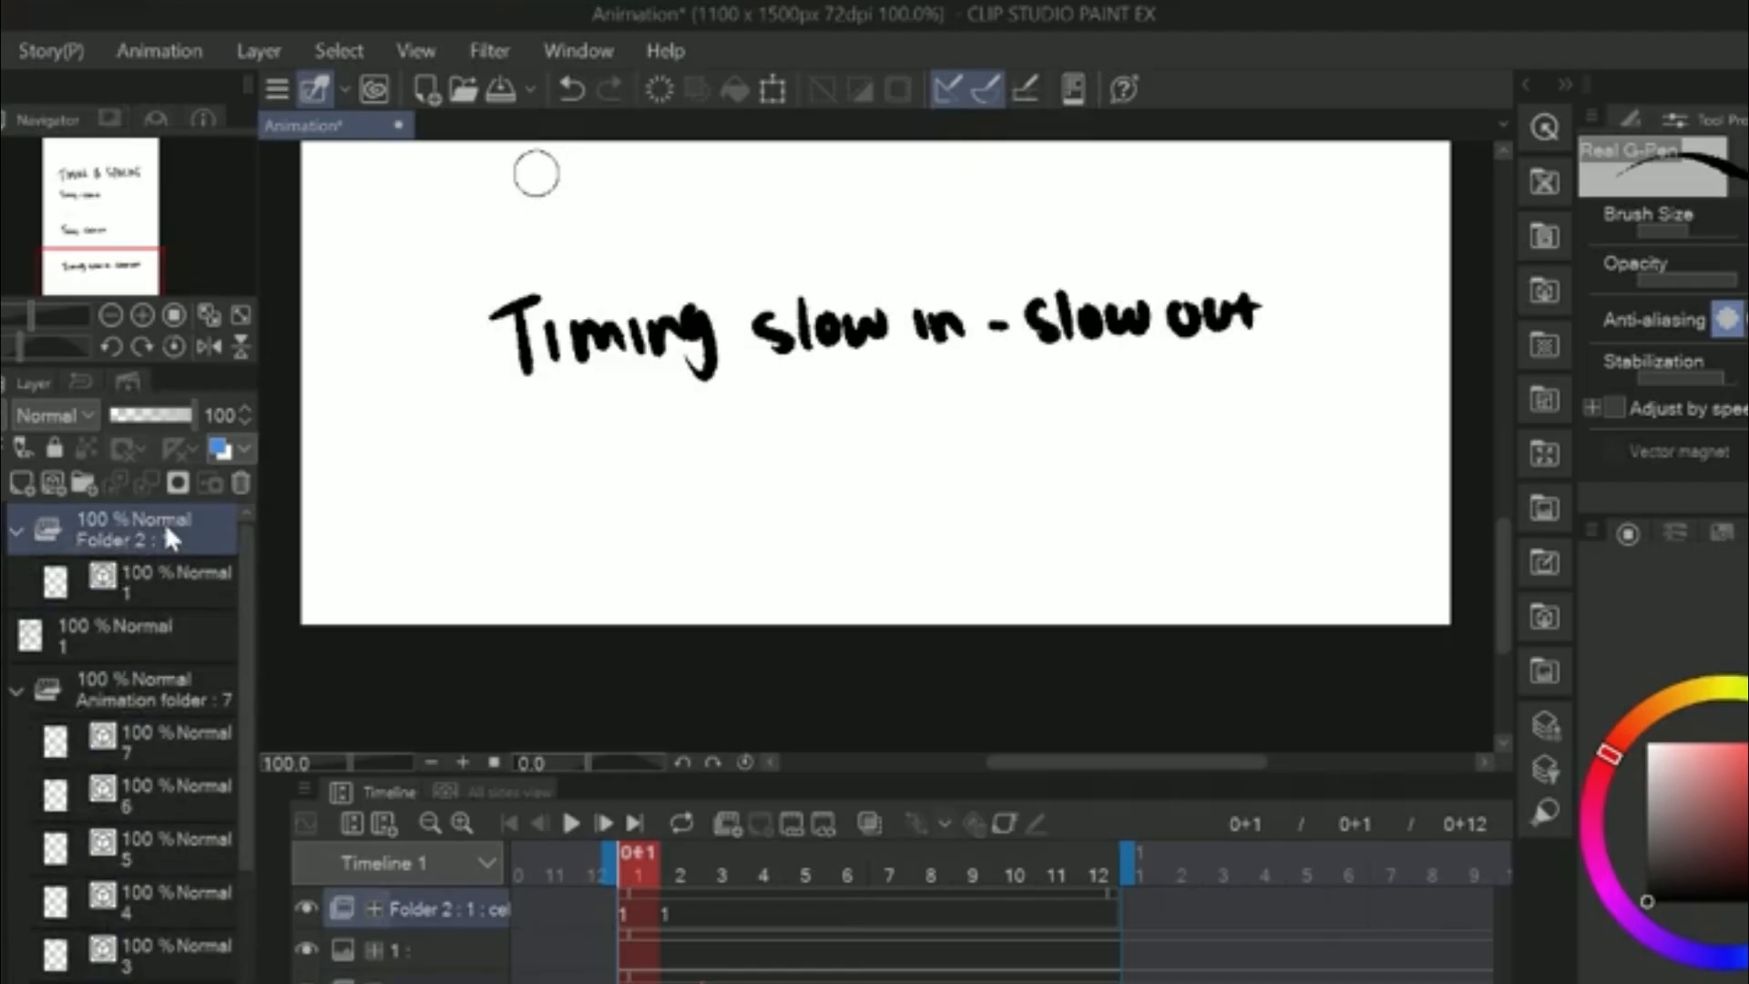
key(ctrl+shift+n)
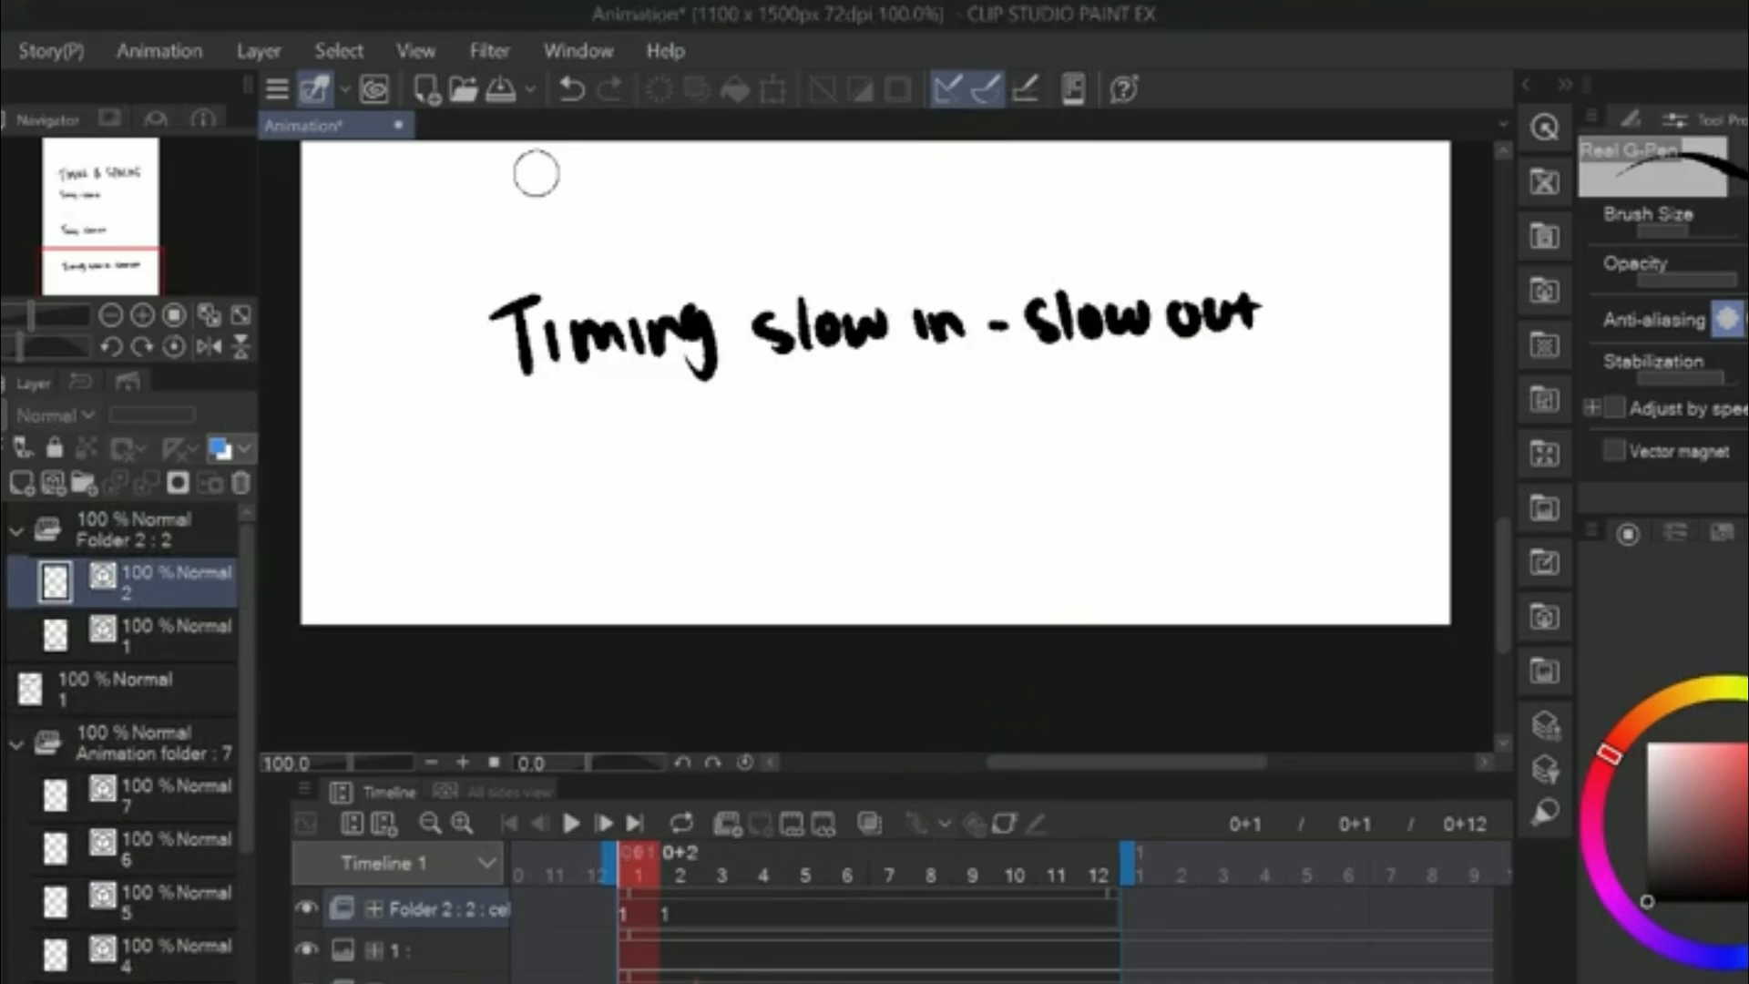
click(663, 911)
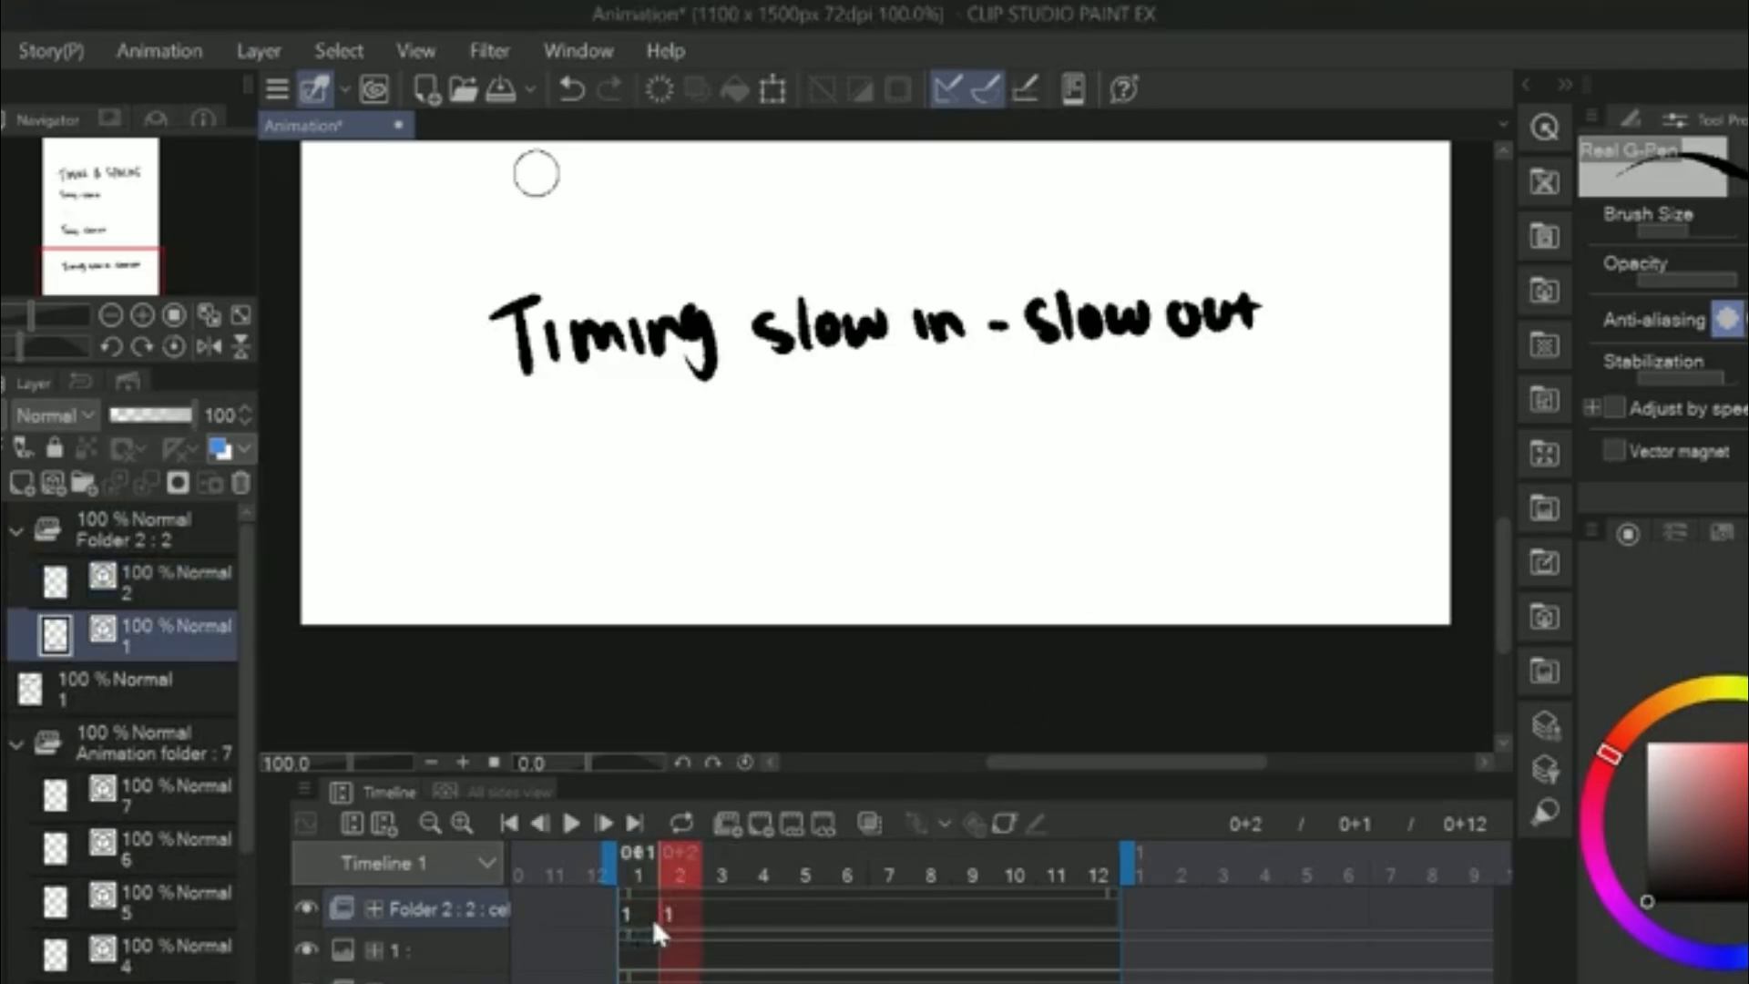
scroll(729, 473, down, 3)
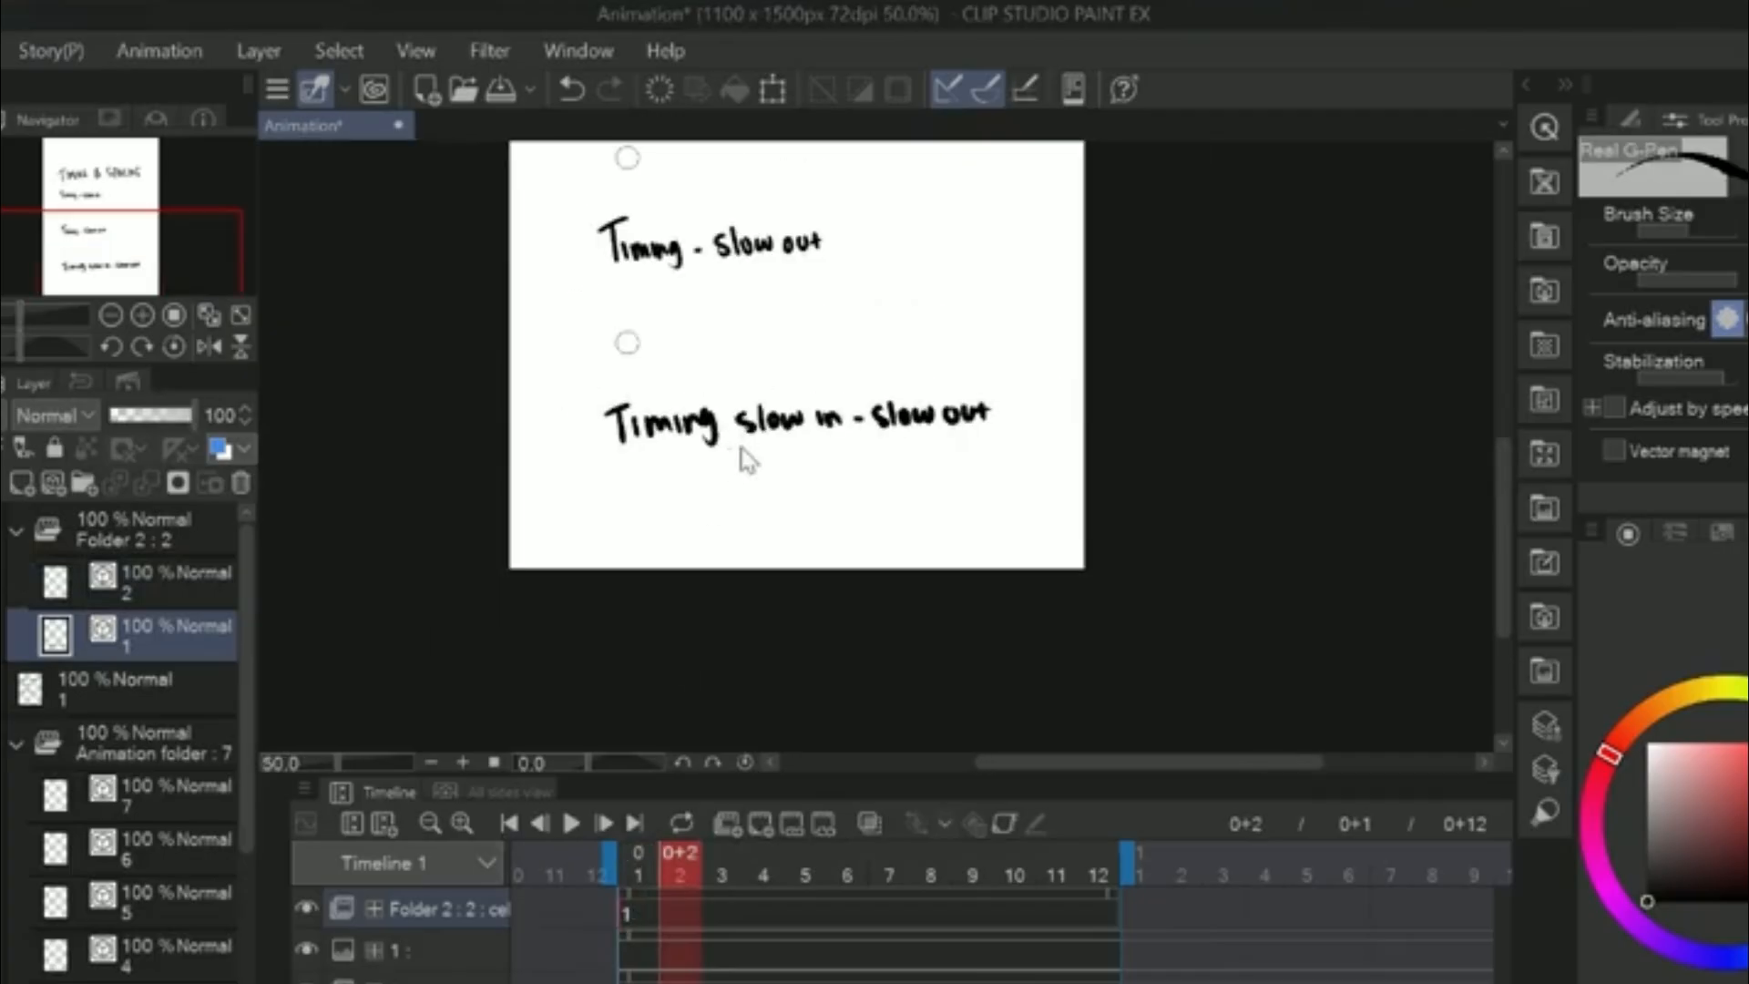
key(ctrl+t)
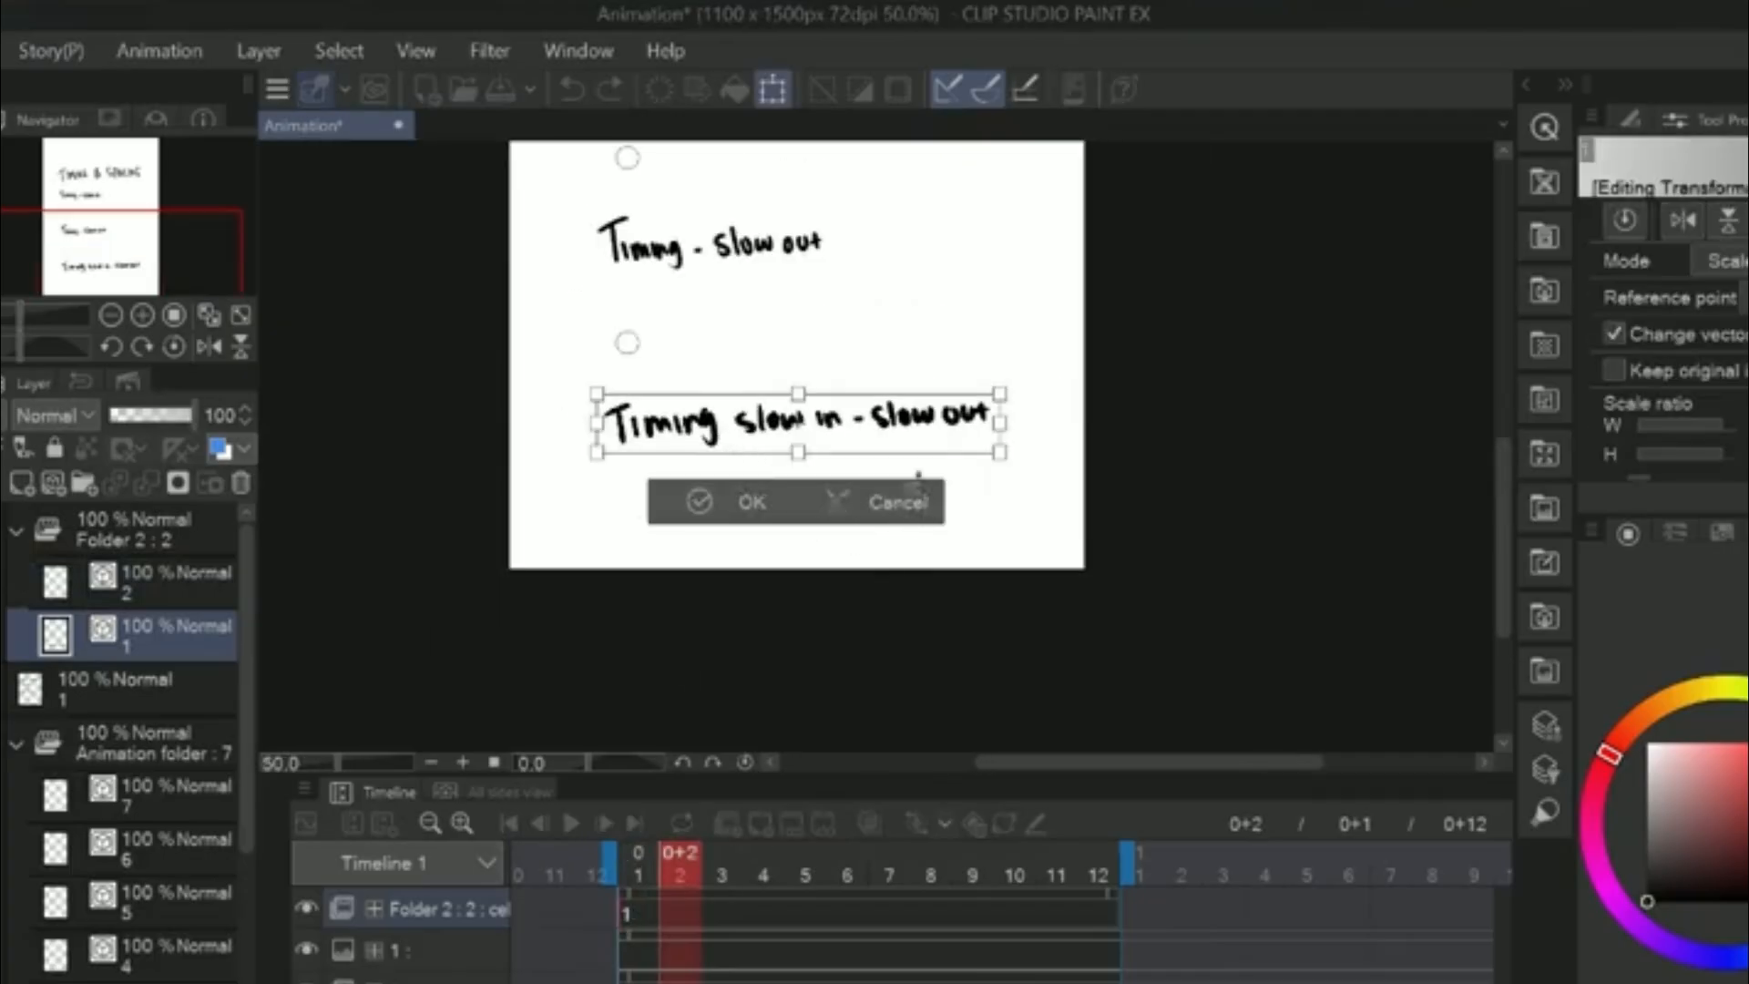
click(911, 496)
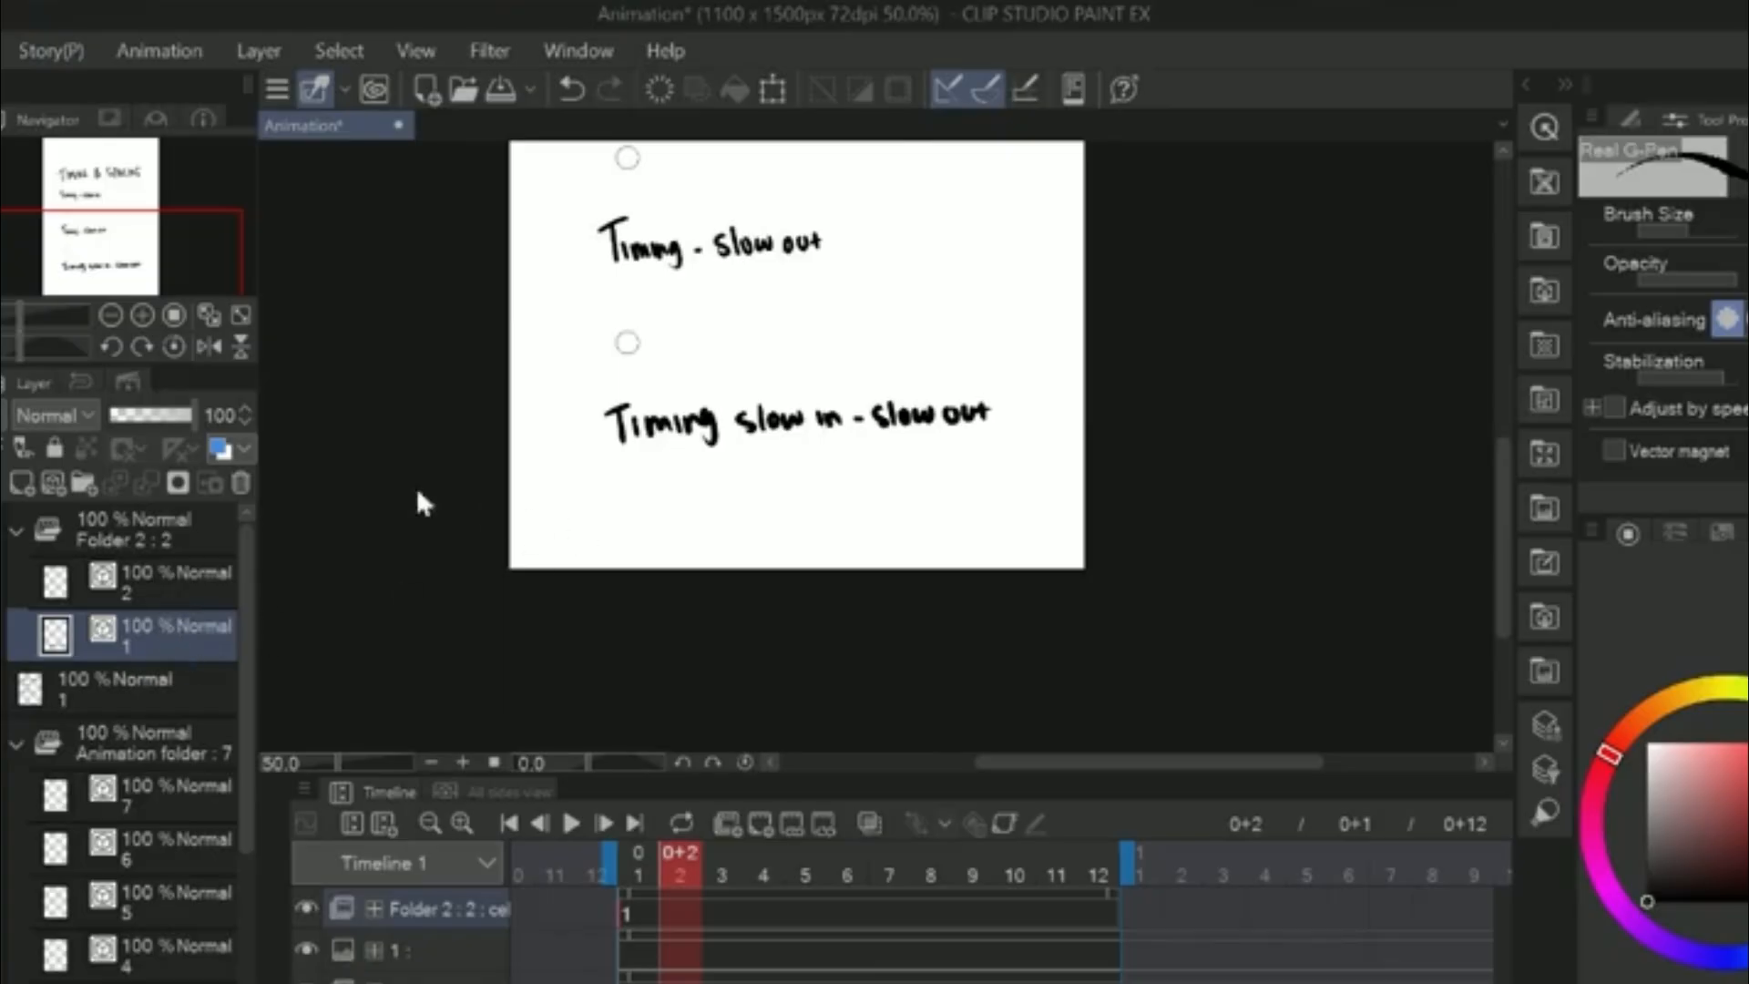
Assign cel 2 to frame 1 of Folder 2 and move the heading's vector layer out of the folder, beneath layer 1.
click(632, 911)
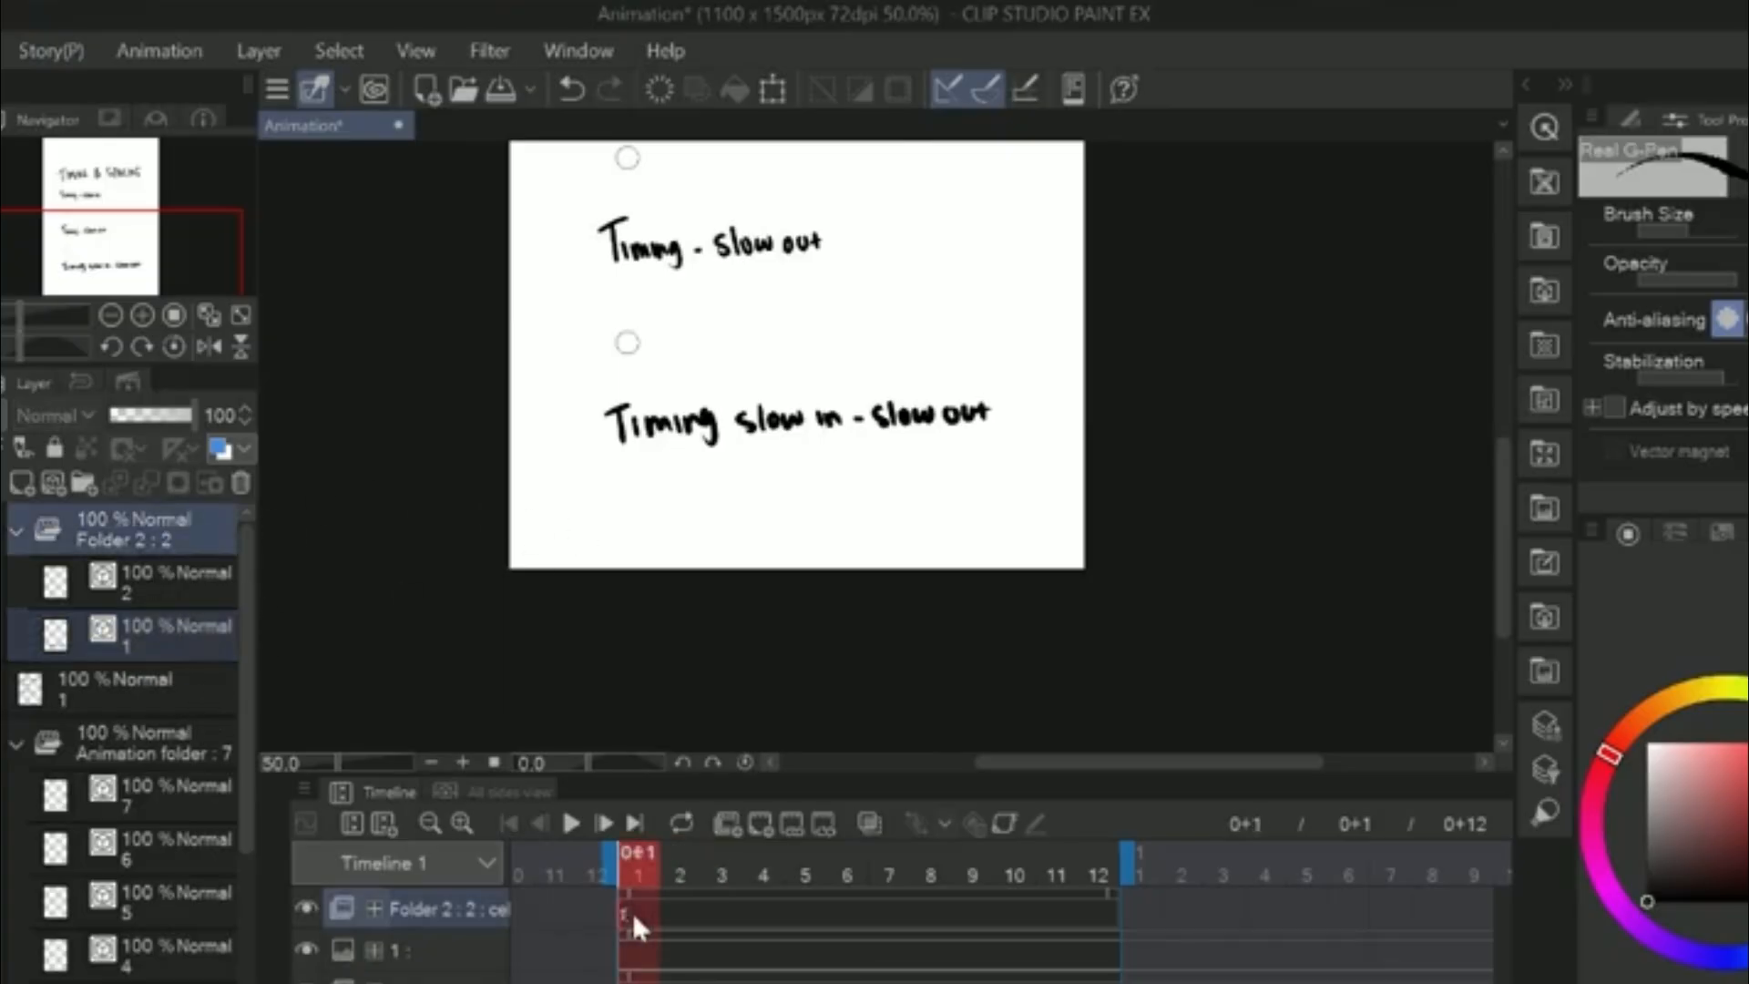
key(ctrl+z)
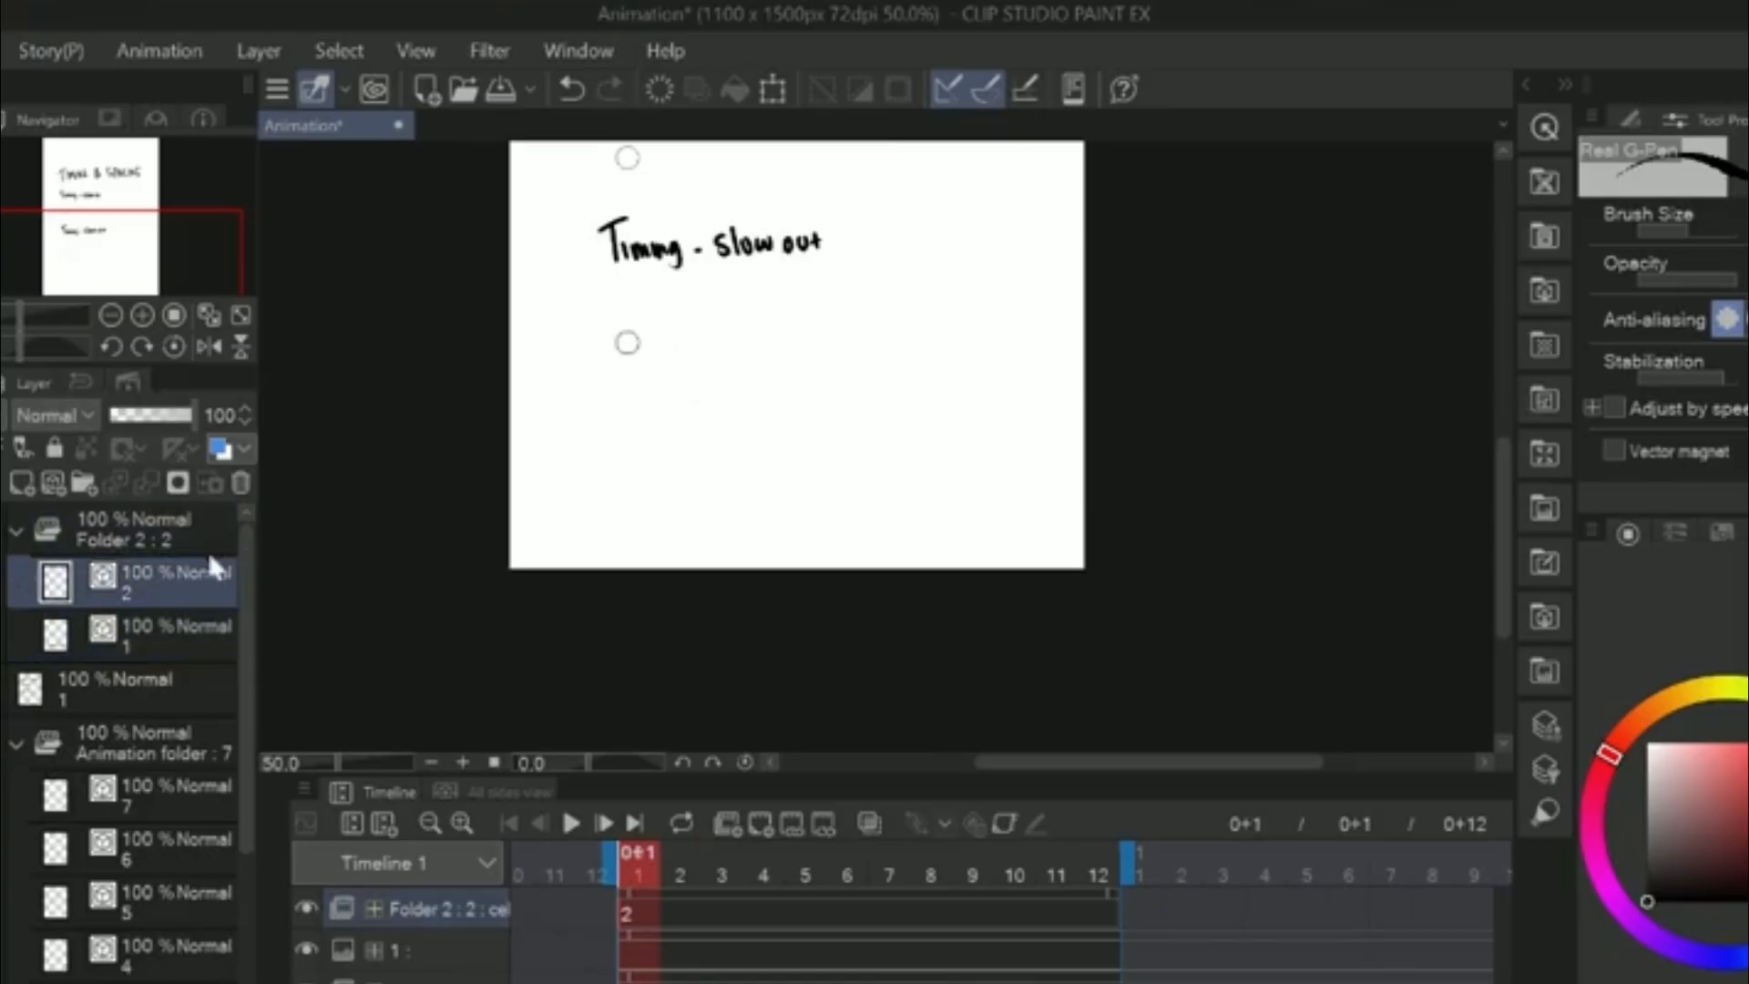
click(158, 638)
drag(171, 609, 182, 694)
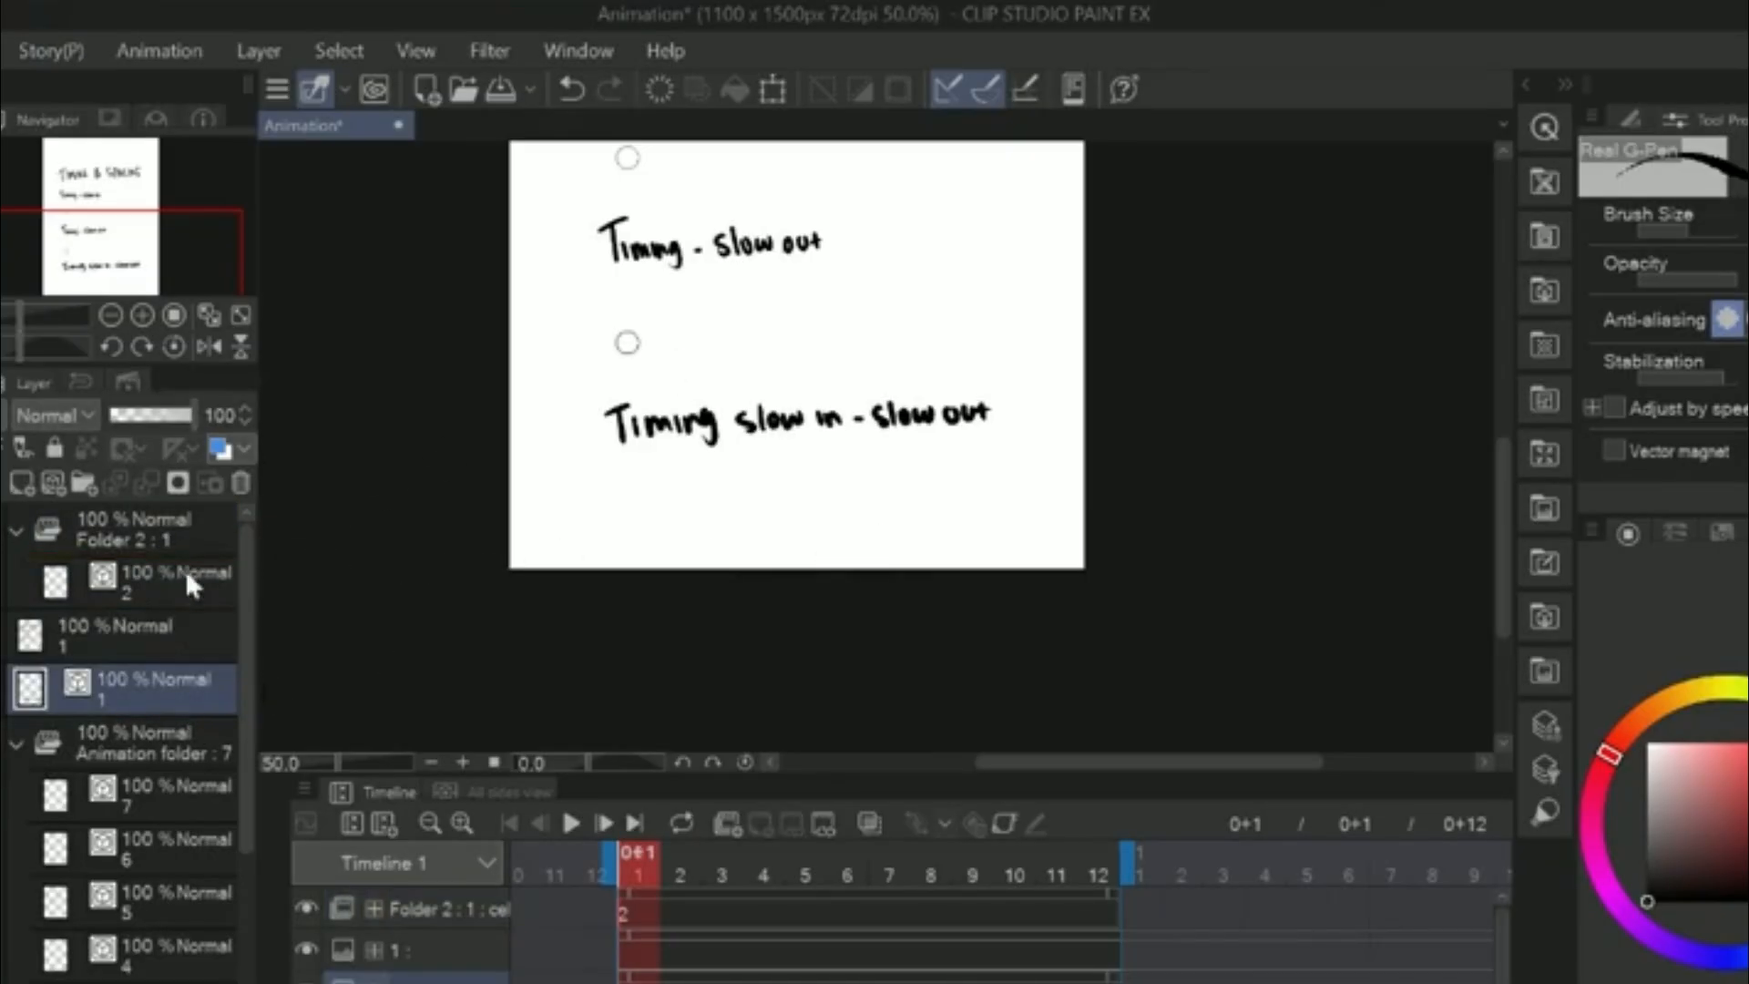
Transform the circle on cel 2 and move it straight down until it sits below the "Timing slow in - slow out" heading.
click(228, 587)
key(ctrl+t)
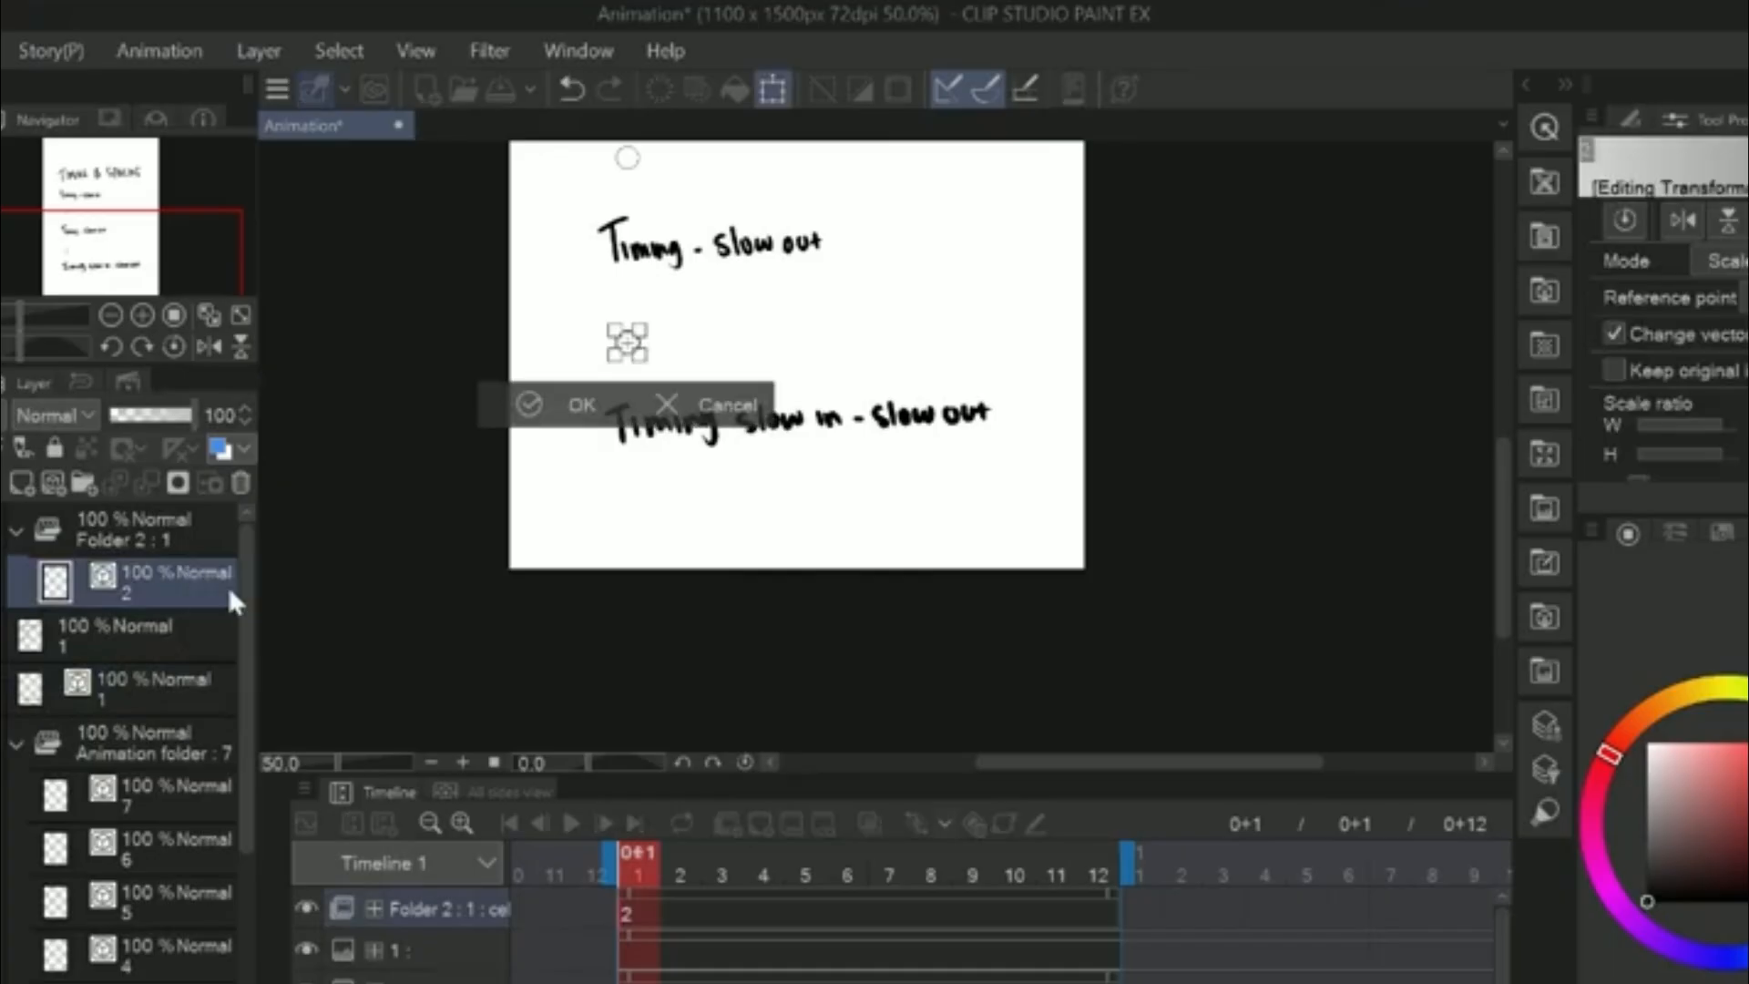
key(Down)
key(Down)
key(Down)
key(Down)
key(Down)
key(Down)
key(Down)
key(Down)
key(Down)
key(Down)
key(Down)
key(Down)
key(Down)
key(Down)
key(Down)
key(Down)
key(Down)
key(Down)
key(Down)
key(Down)
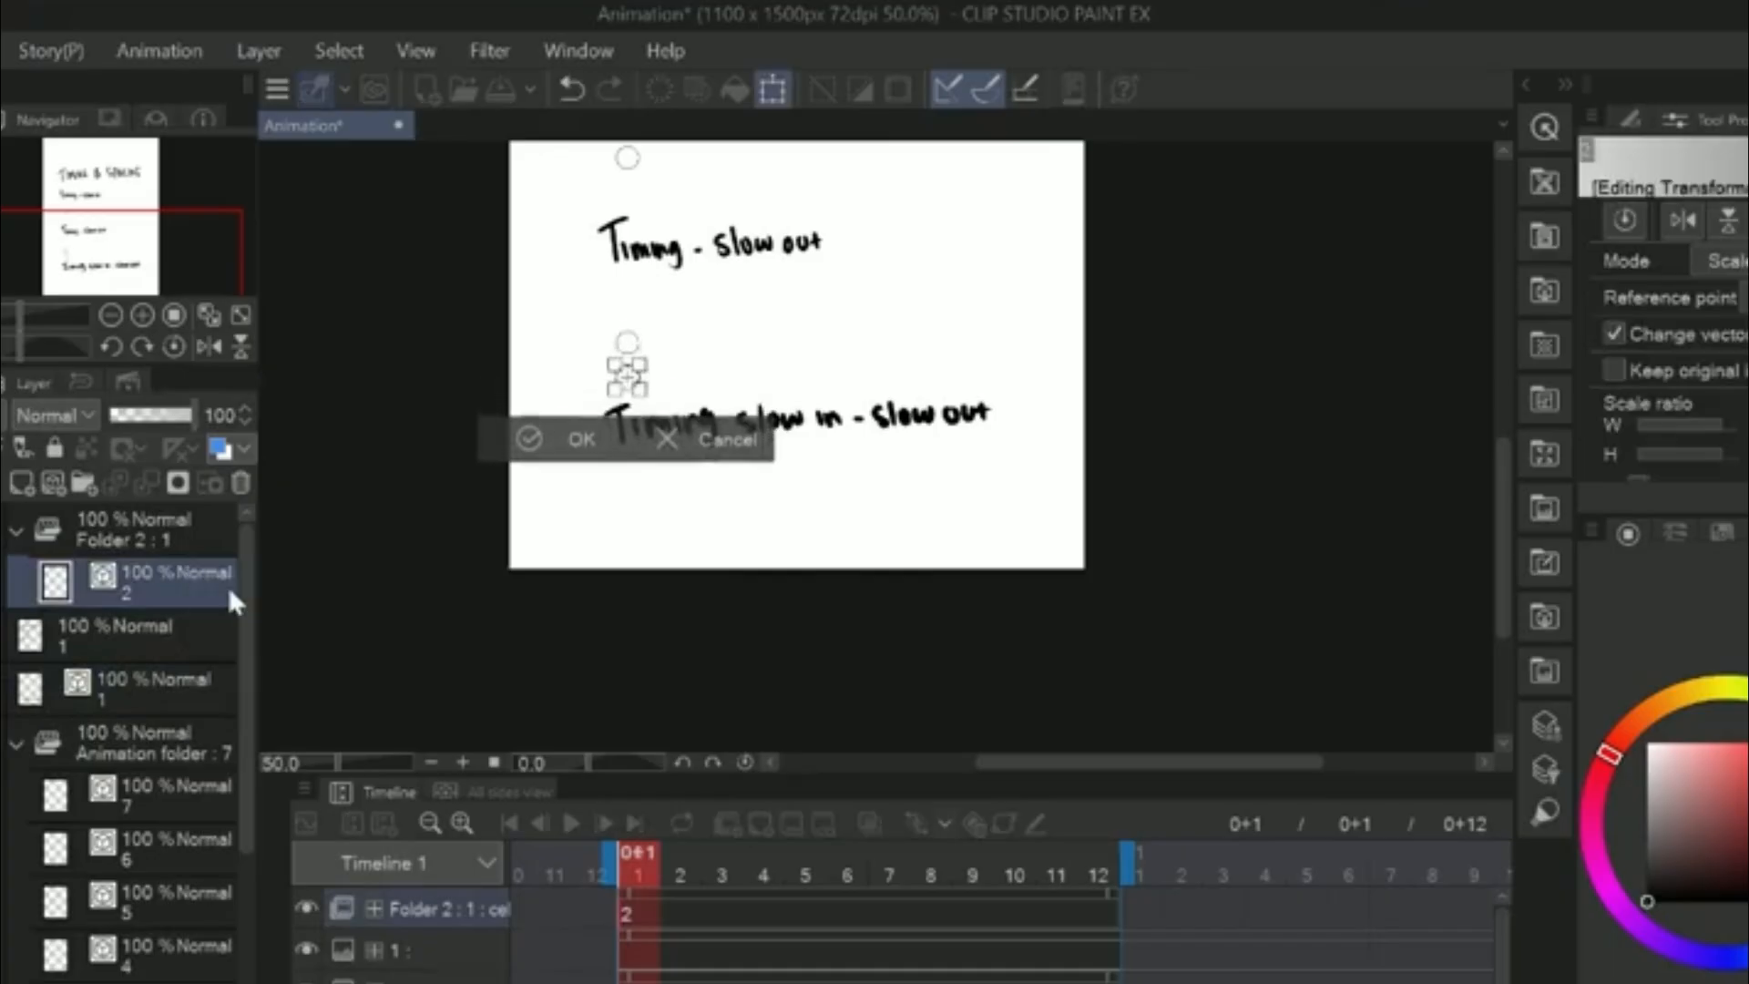
key(Down)
key(Down)
key(Down)
key(Down)
key(Down)
key(Down)
key(Down)
key(Down)
key(Down)
key(Down)
key(Down)
key(Down)
key(Down)
key(Down)
key(Down)
key(Down)
key(Down)
key(Down)
key(Down)
key(Down)
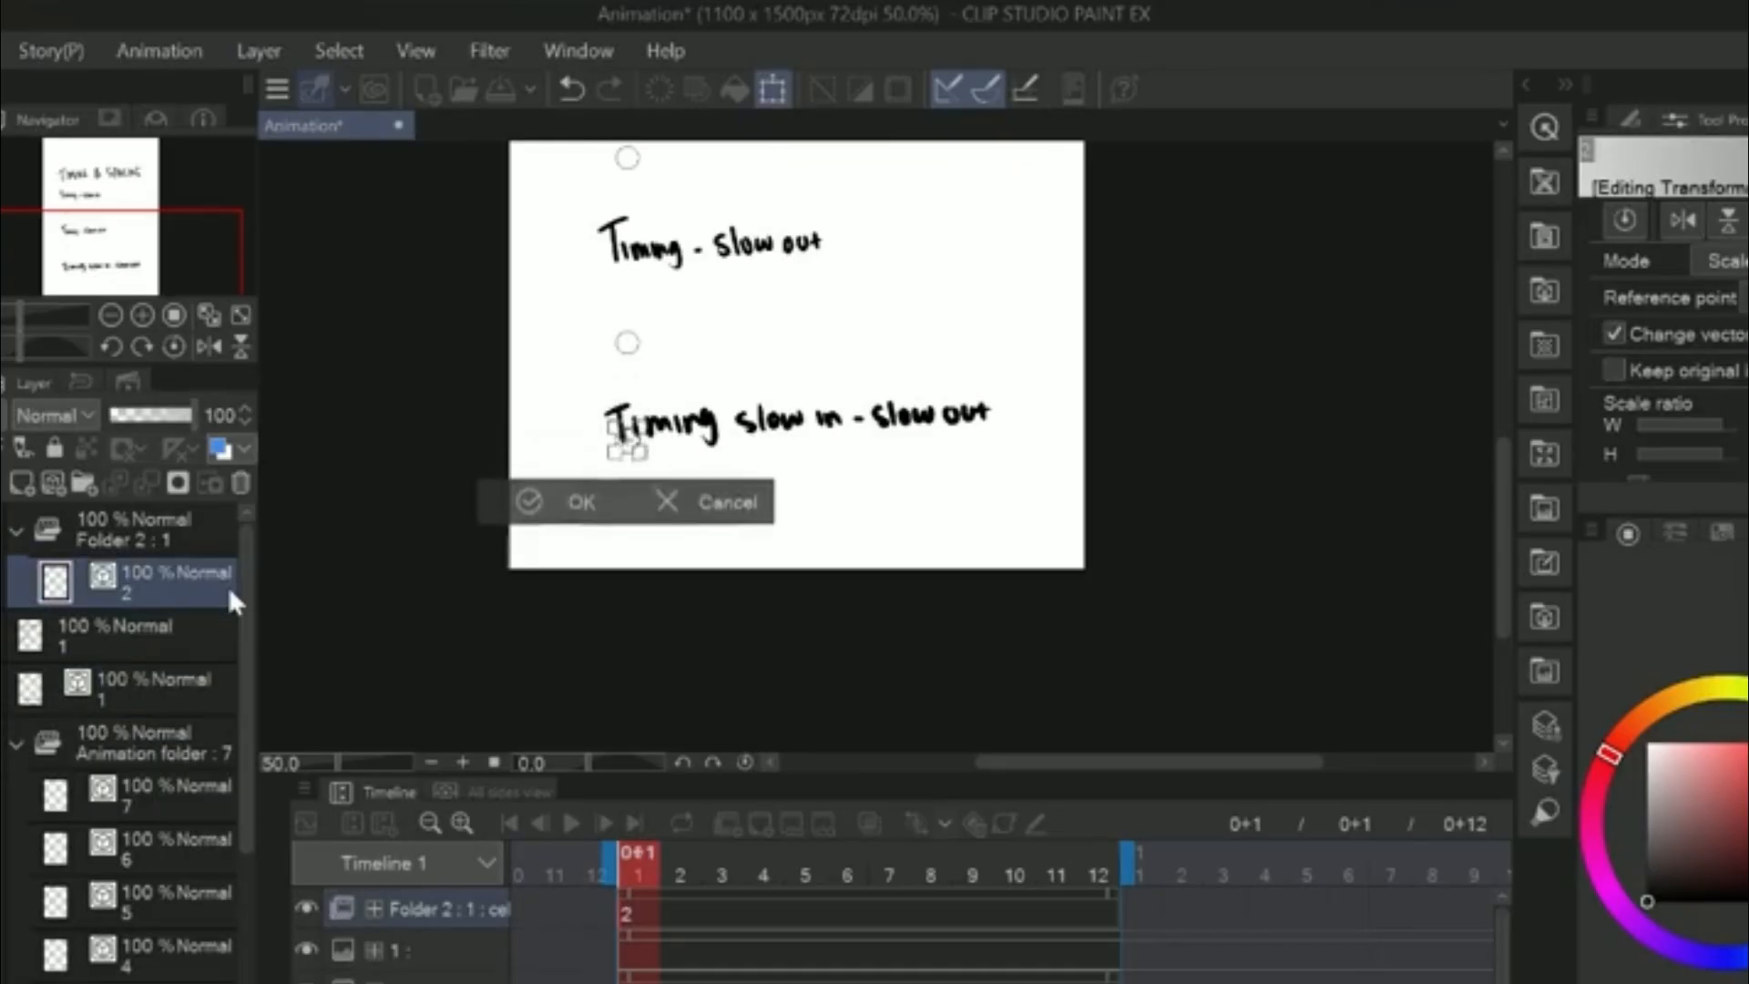
key(Down)
key(Down)
key(Down)
key(Down)
key(Down)
key(Down)
key(Down)
key(Down)
key(Down)
key(Down)
key(Down)
key(Down)
key(Down)
key(Down)
key(Down)
key(Down)
key(Down)
key(Down)
key(Down)
key(Down)
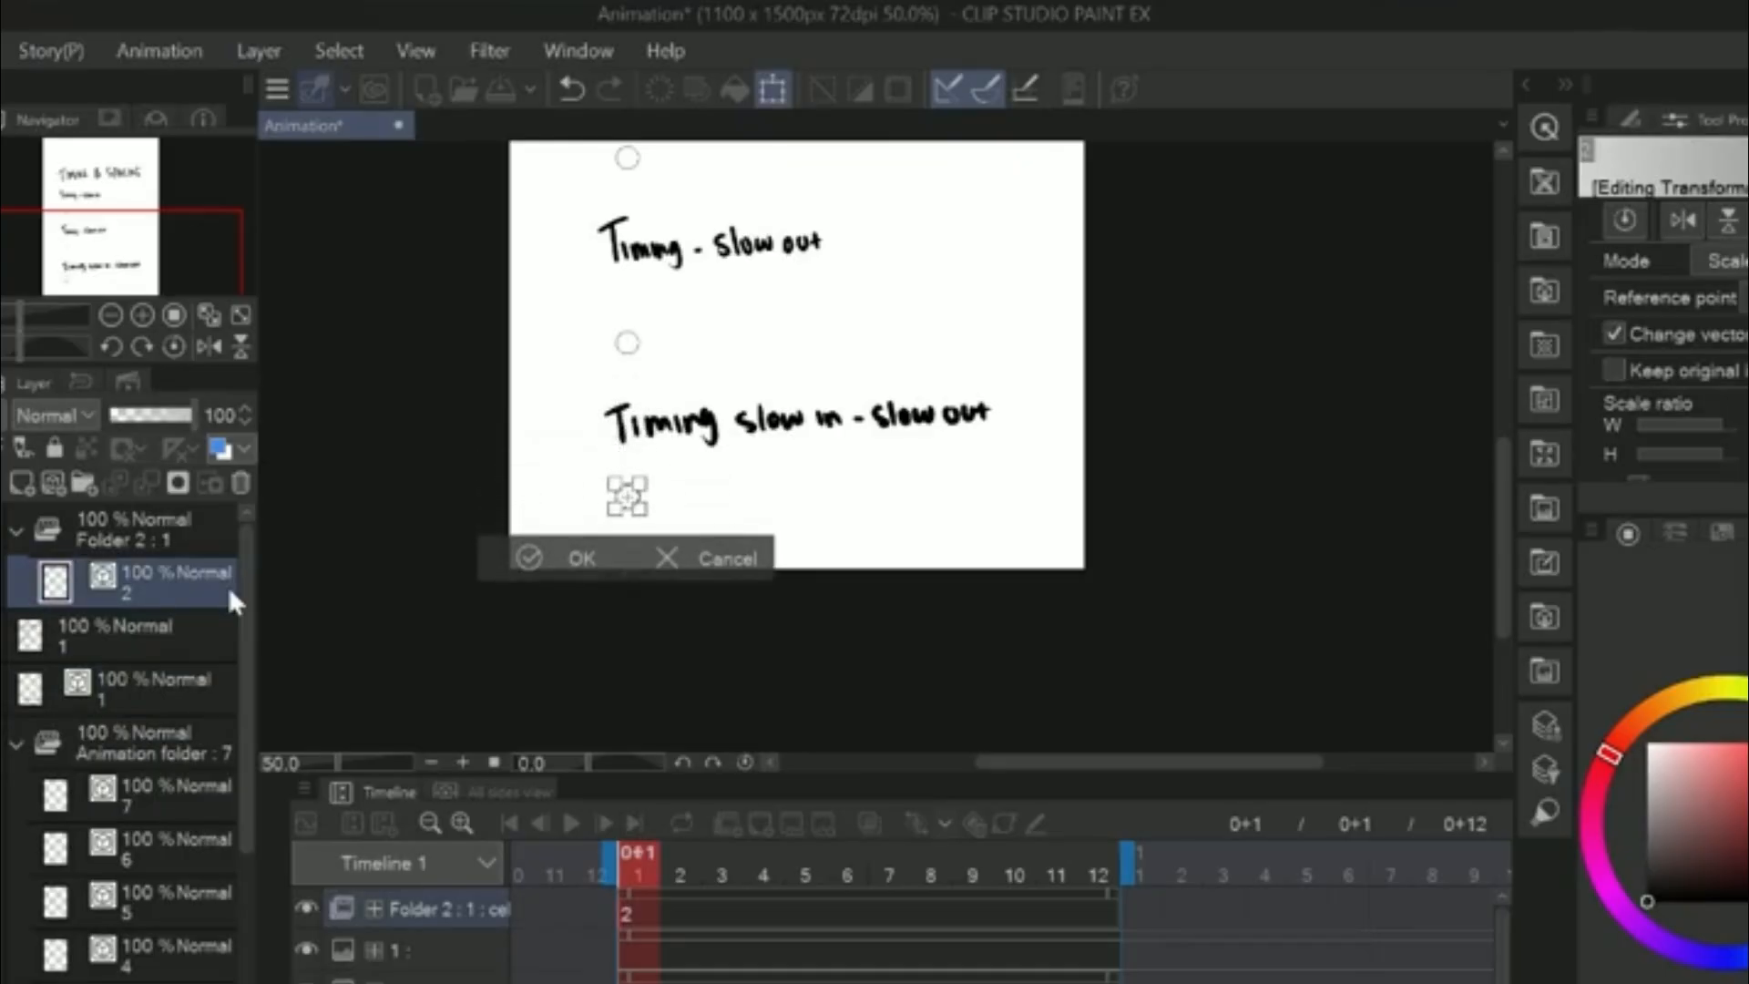
click(577, 561)
Add a cel with a copy of the circle at frame 2 and shift that circle horizontally to its end position under the heading.
scroll(575, 559, up, 3)
drag(1073, 484, 808, 586)
scroll(864, 600, down, 1)
drag(924, 603, 849, 608)
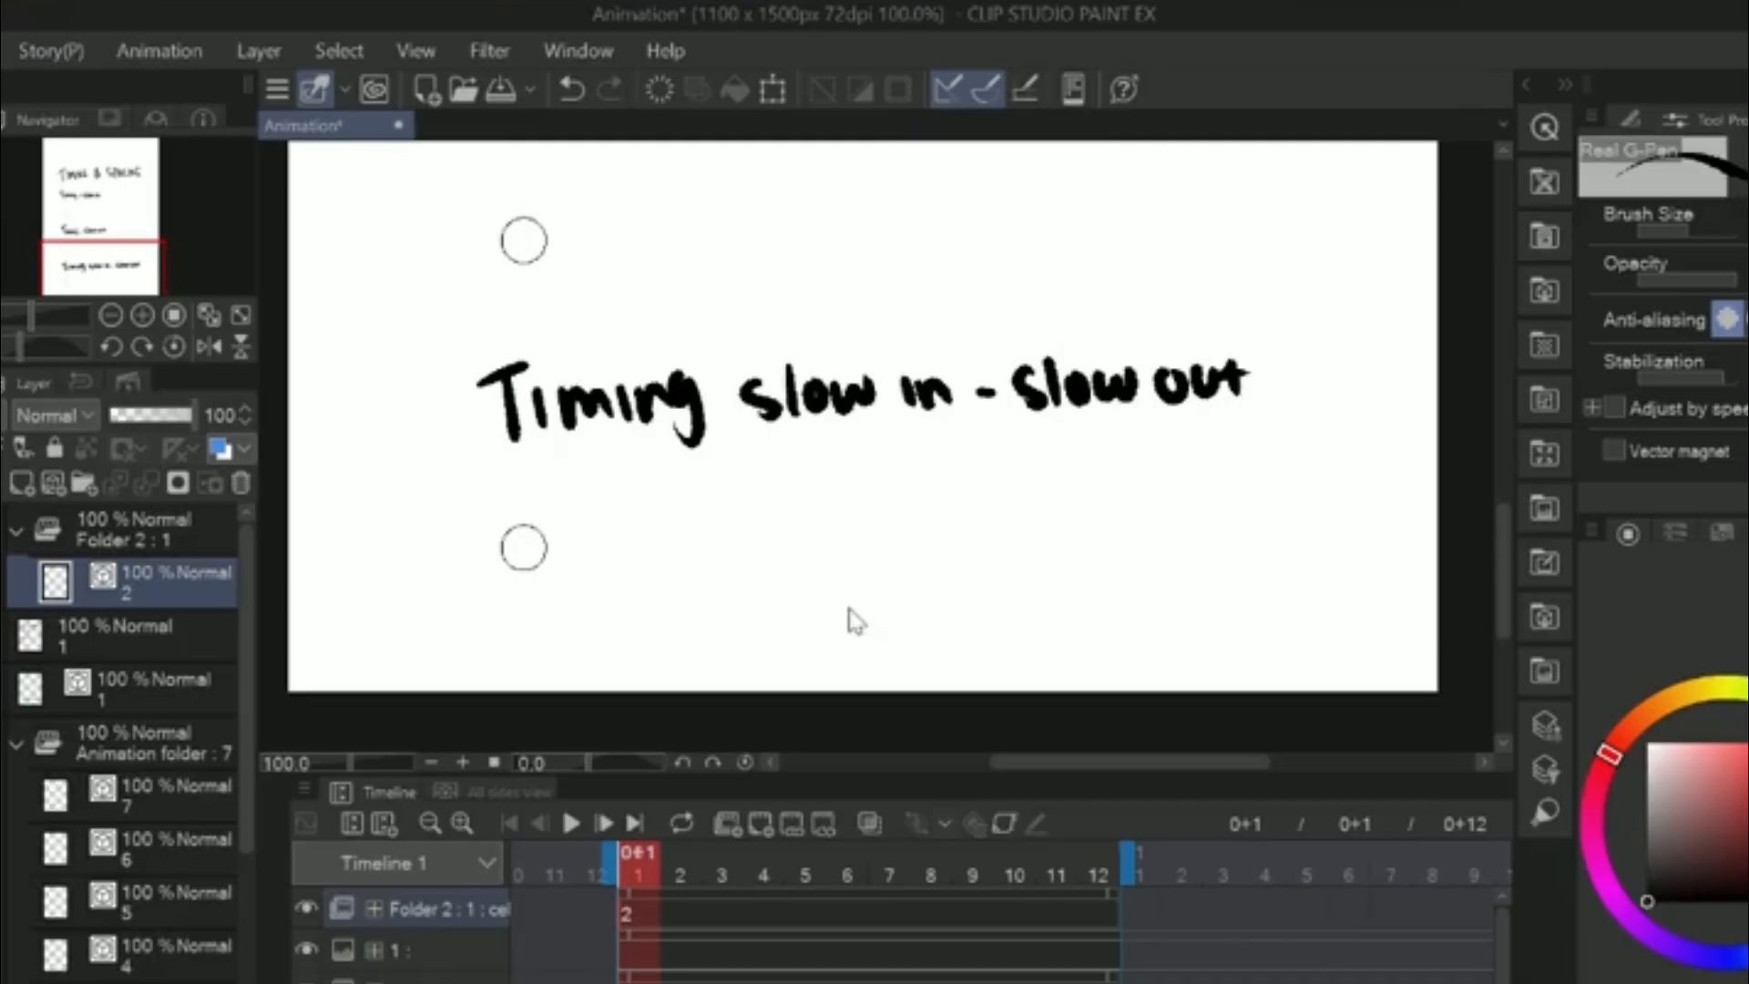
key(alt+n)
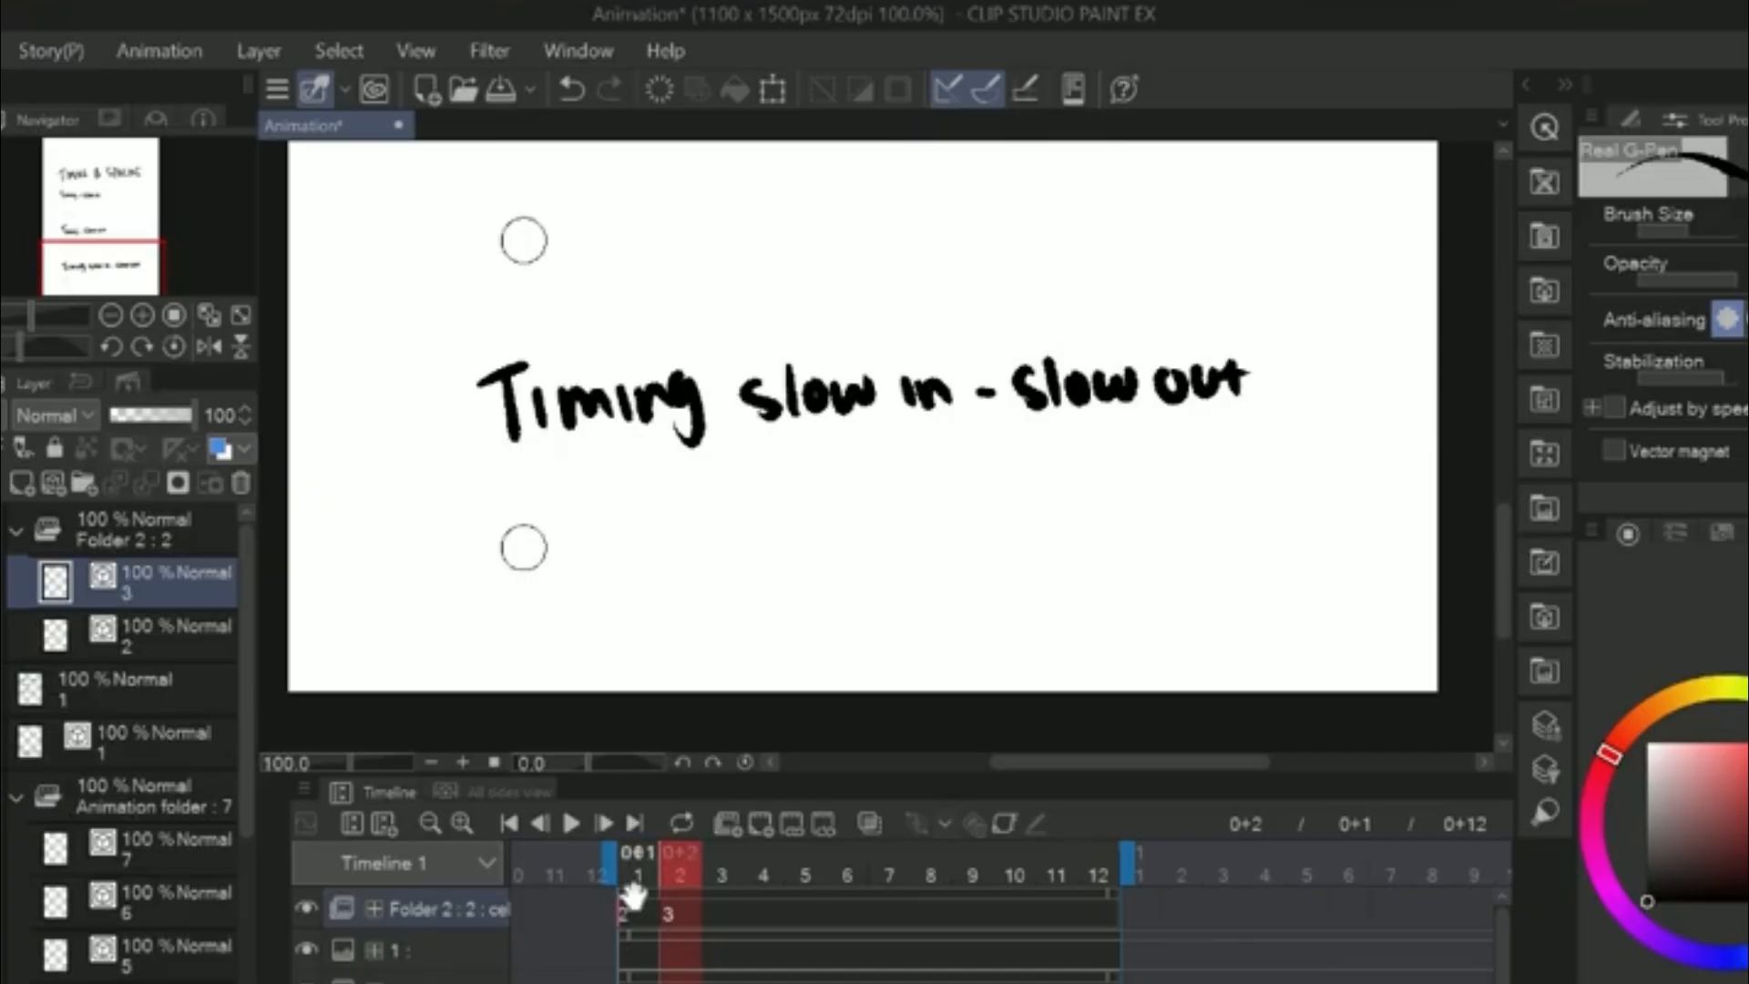
key(ctrl+t)
key(ctrl+minus)
key(ctrl+minus)
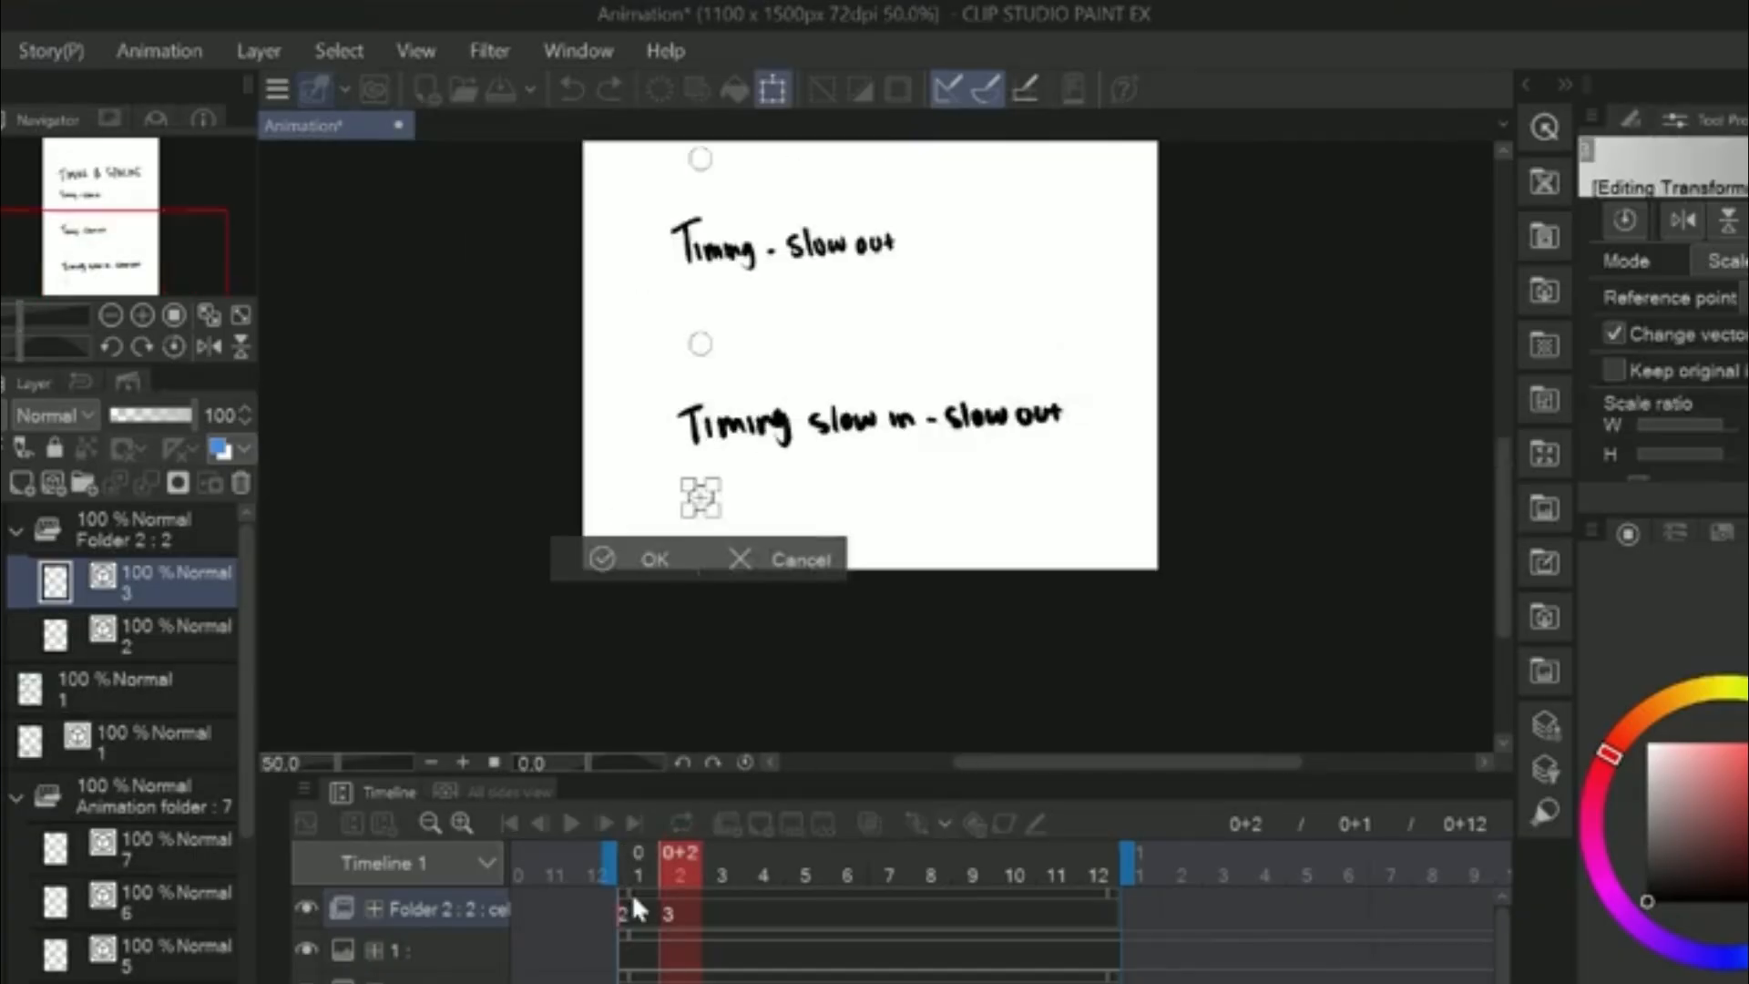
key(Right)
key(Right)
key(Right)
key(Right)
key(Right)
key(Right)
key(Right)
key(Right)
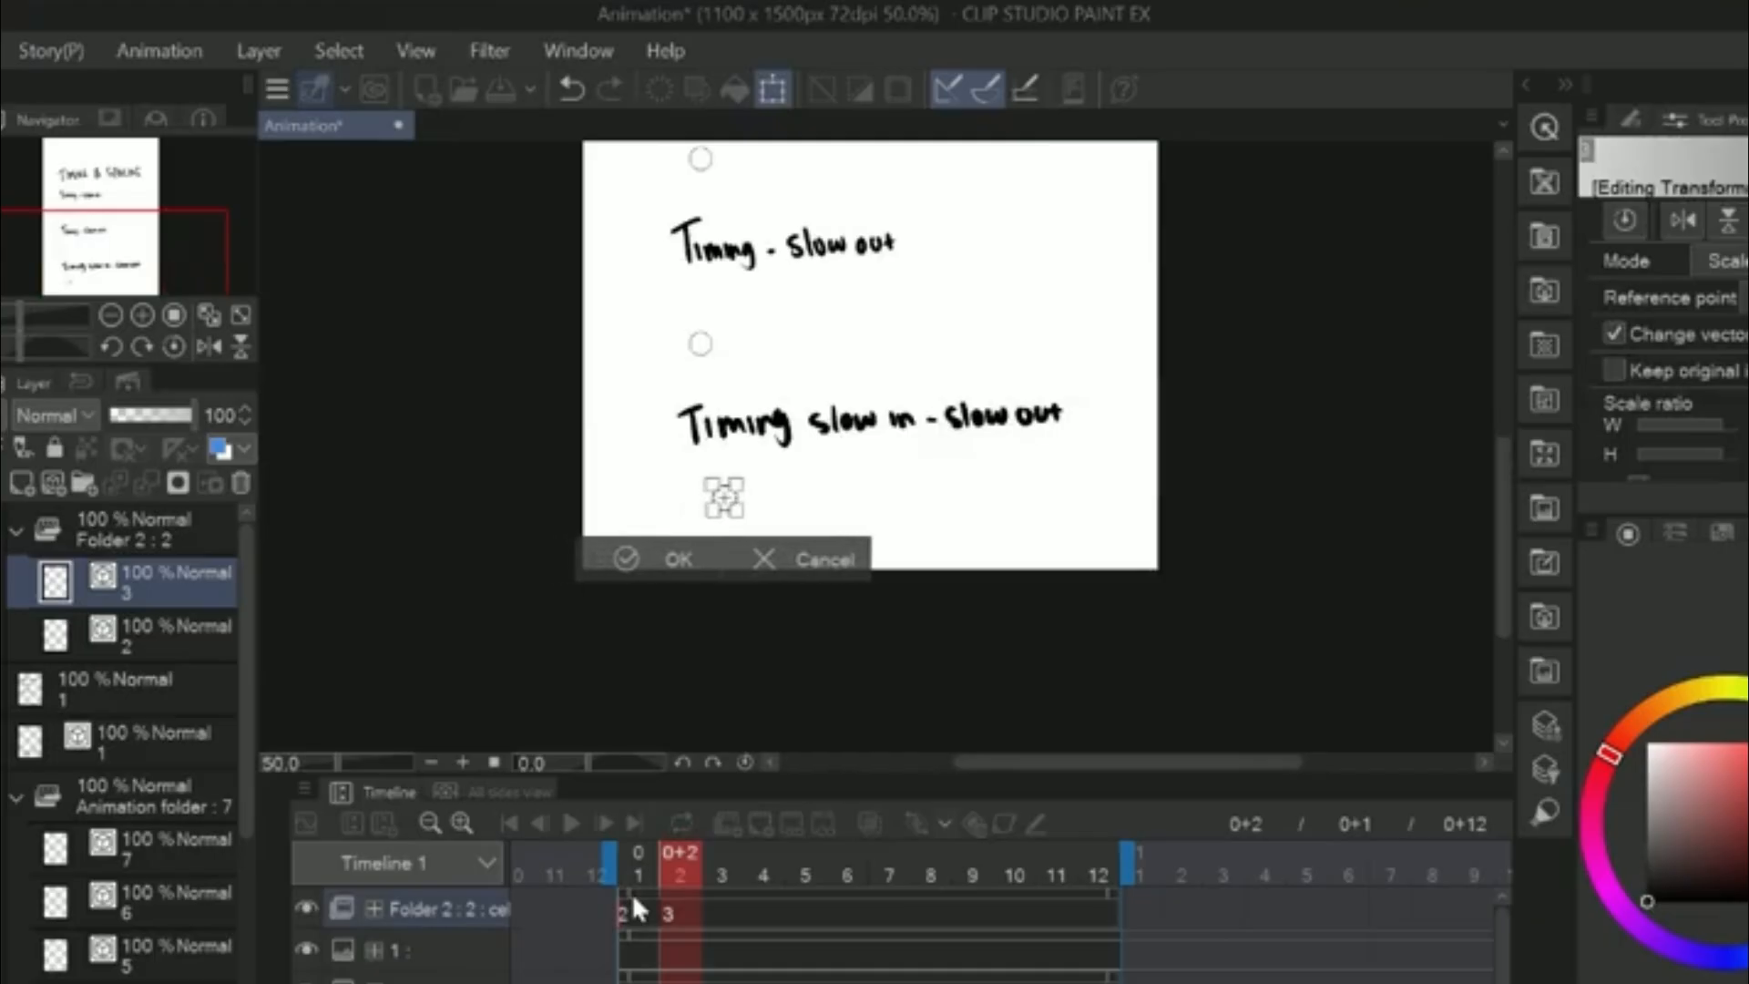
key(Right)
key(Right)
key(Right)
key(Right)
key(Right)
key(Right)
key(Right)
key(Right)
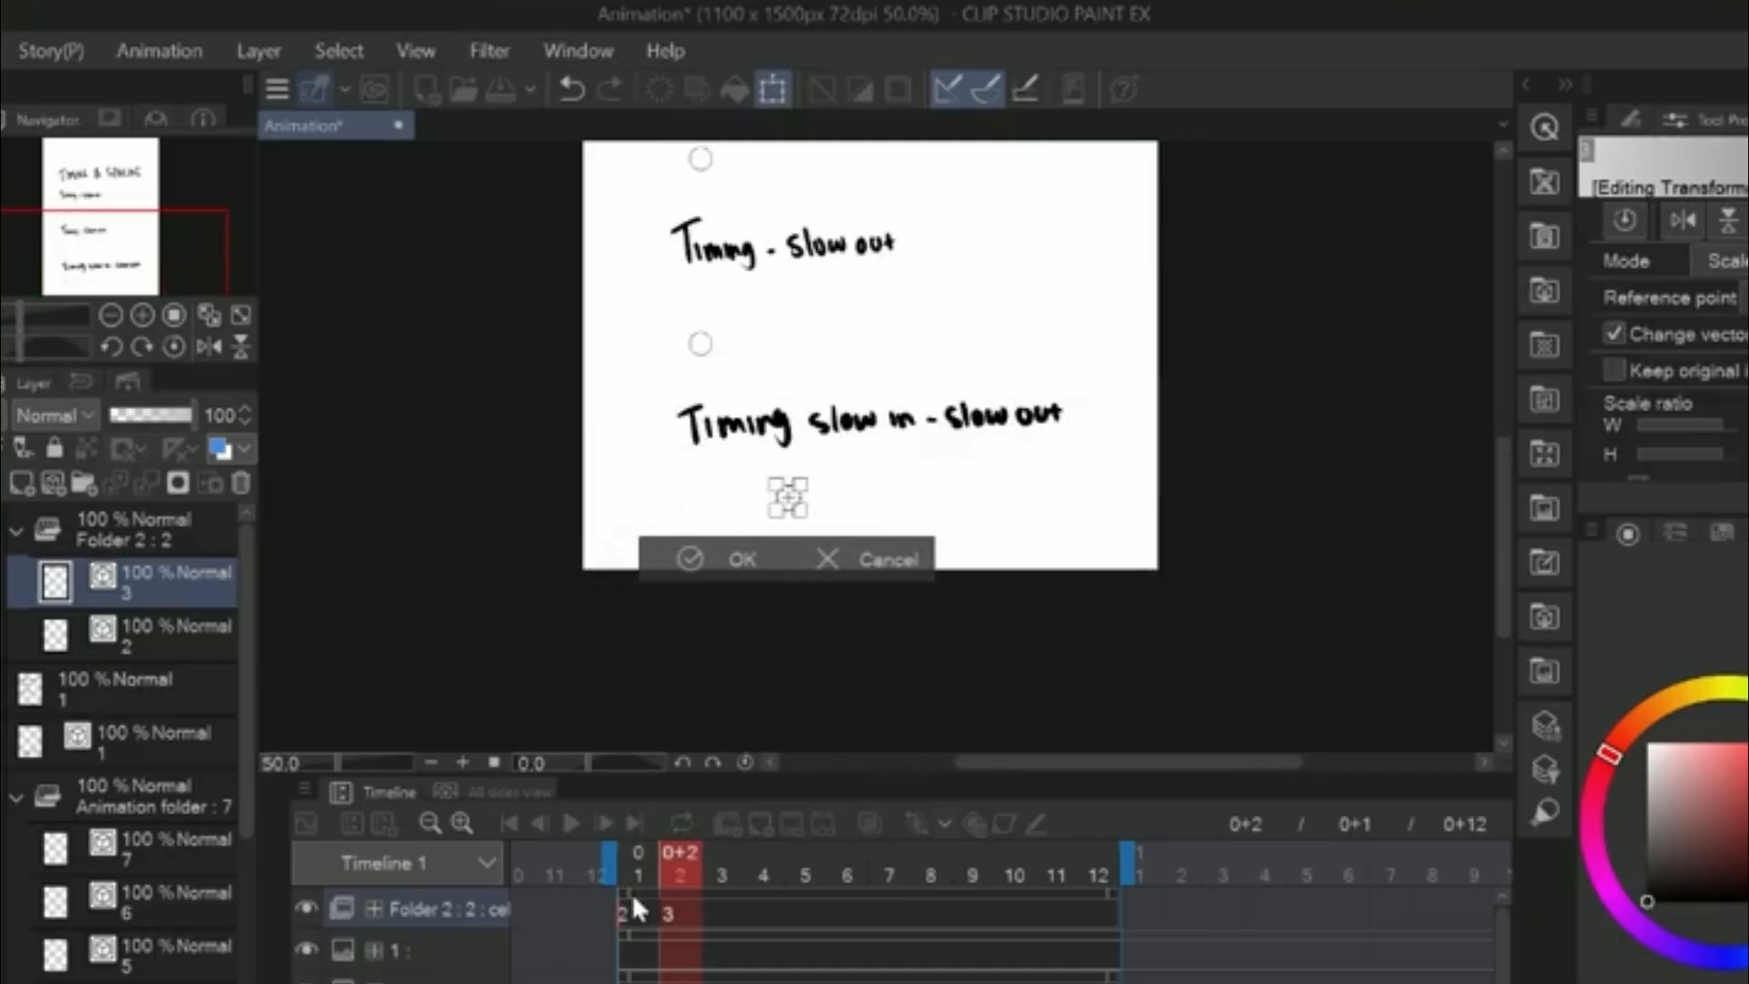
key(Right)
key(Right)
key(Right)
key(Right)
key(Right)
key(Right)
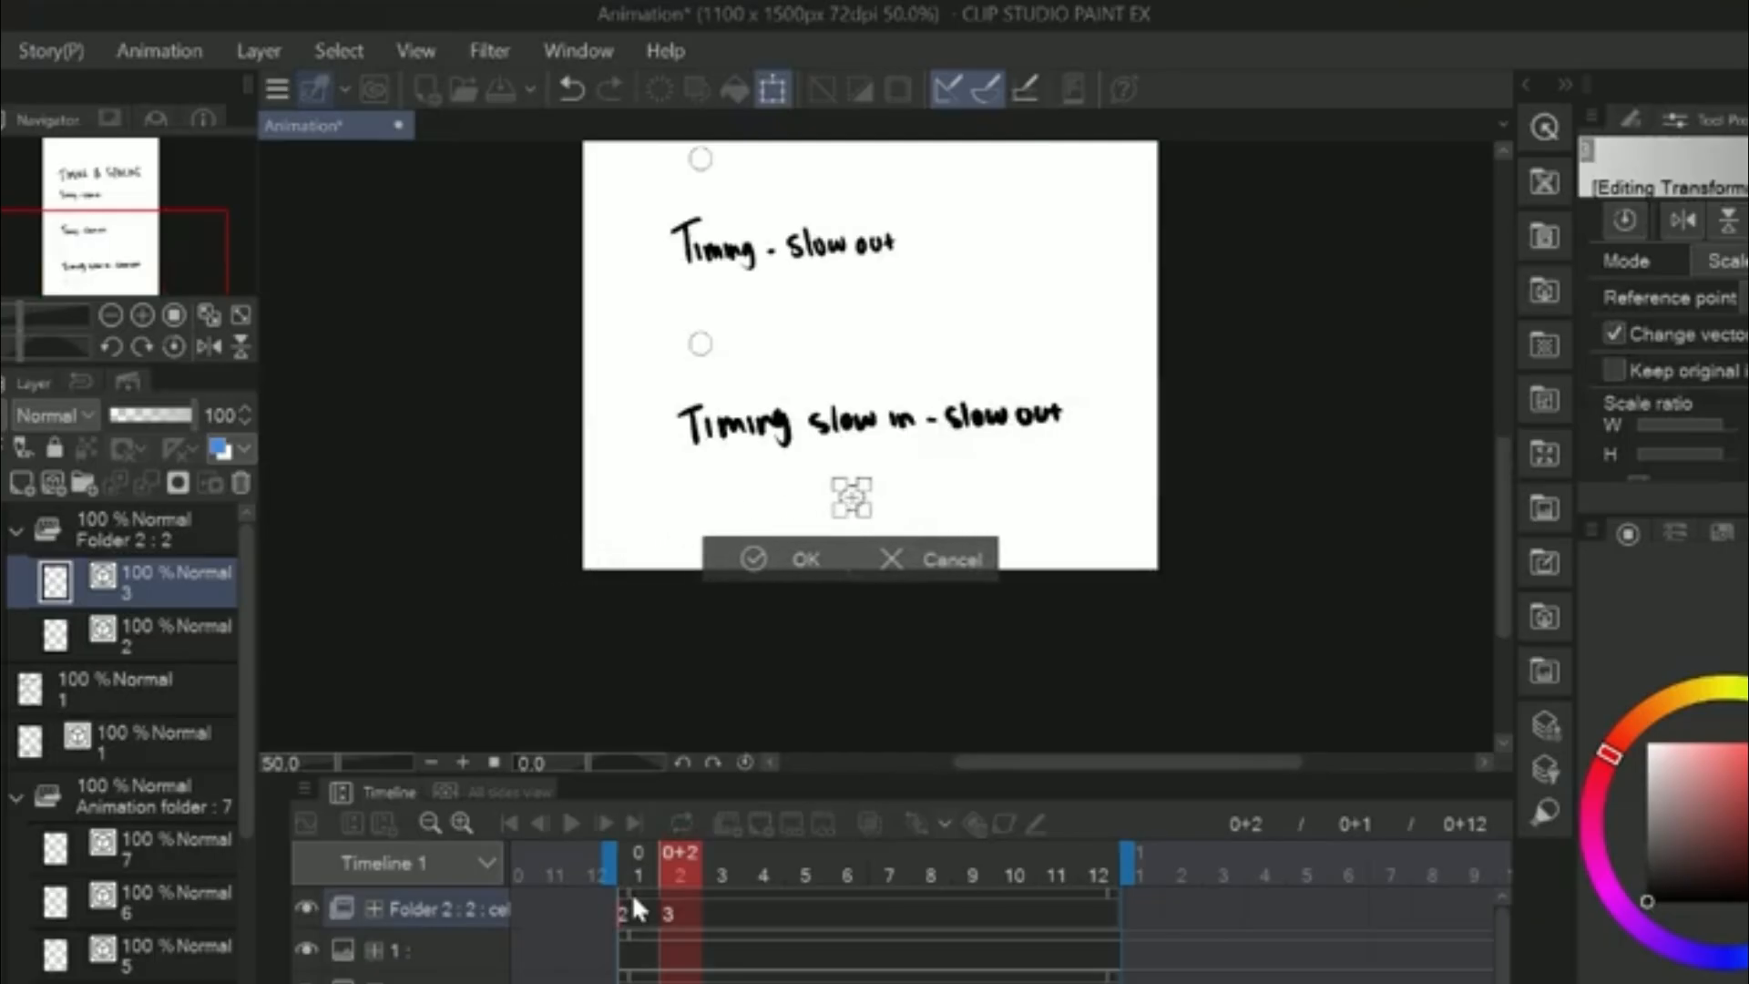
key(Left)
key(Left)
key(Left)
key(Left)
key(Left)
key(Left)
key(Right)
key(Right)
key(Right)
key(Right)
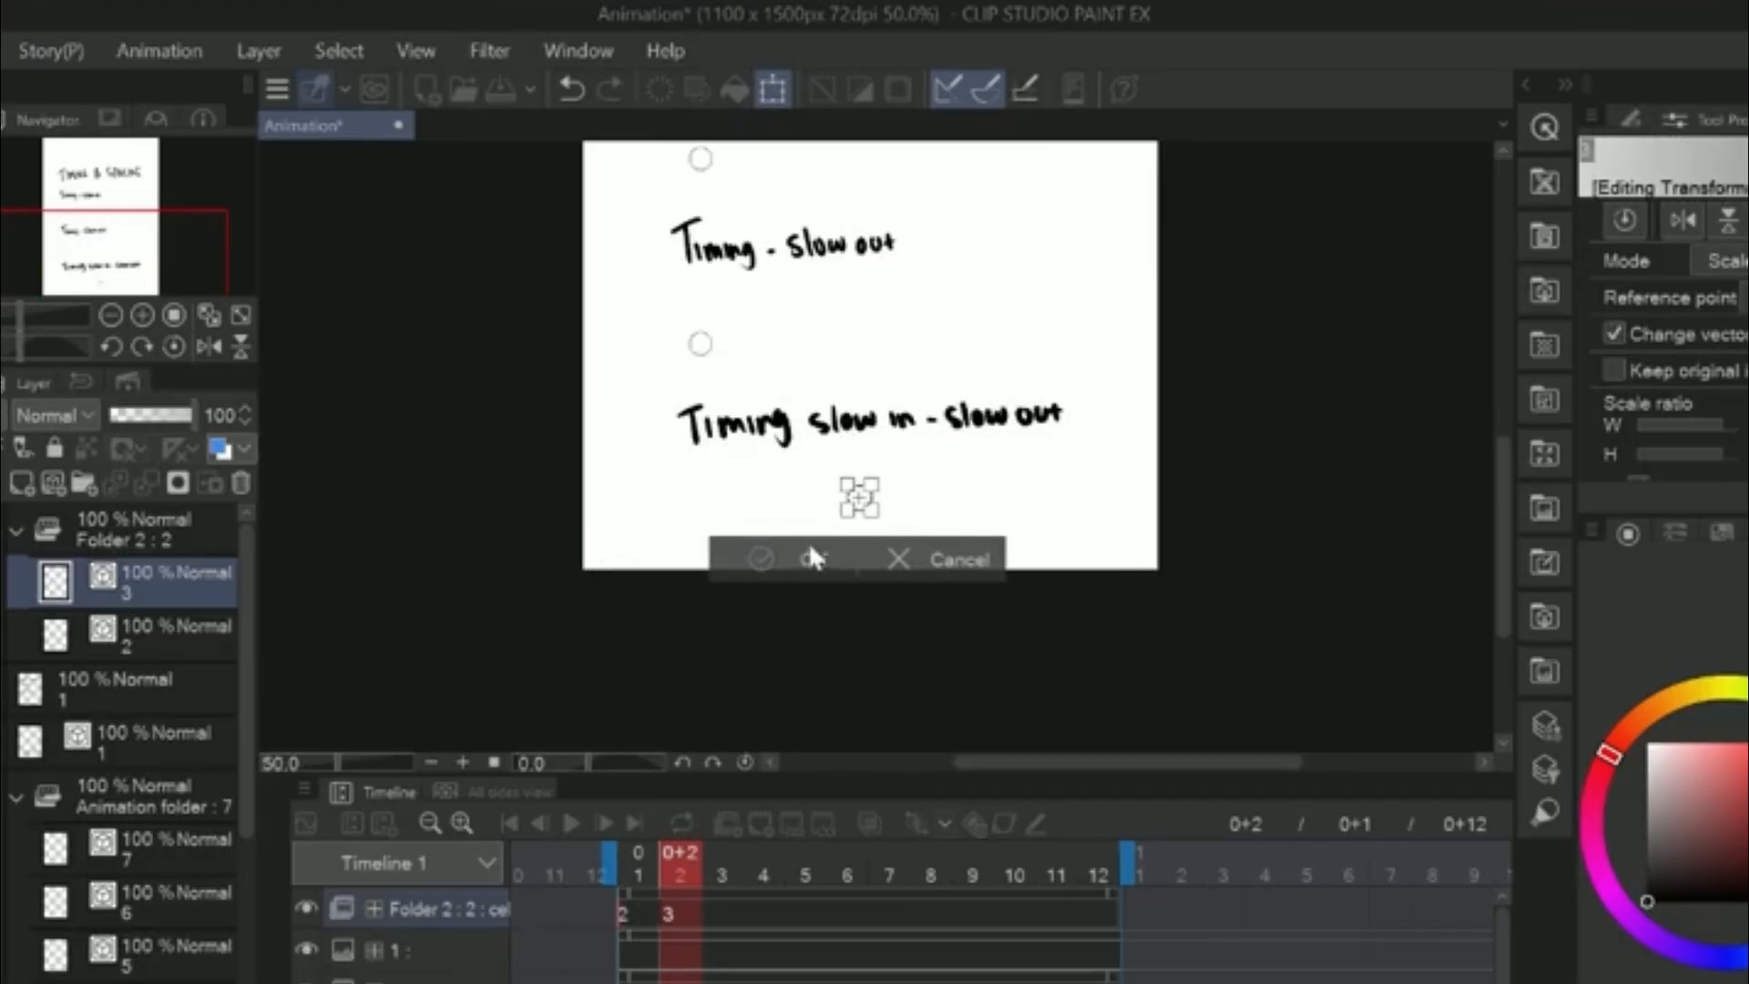
key(Left)
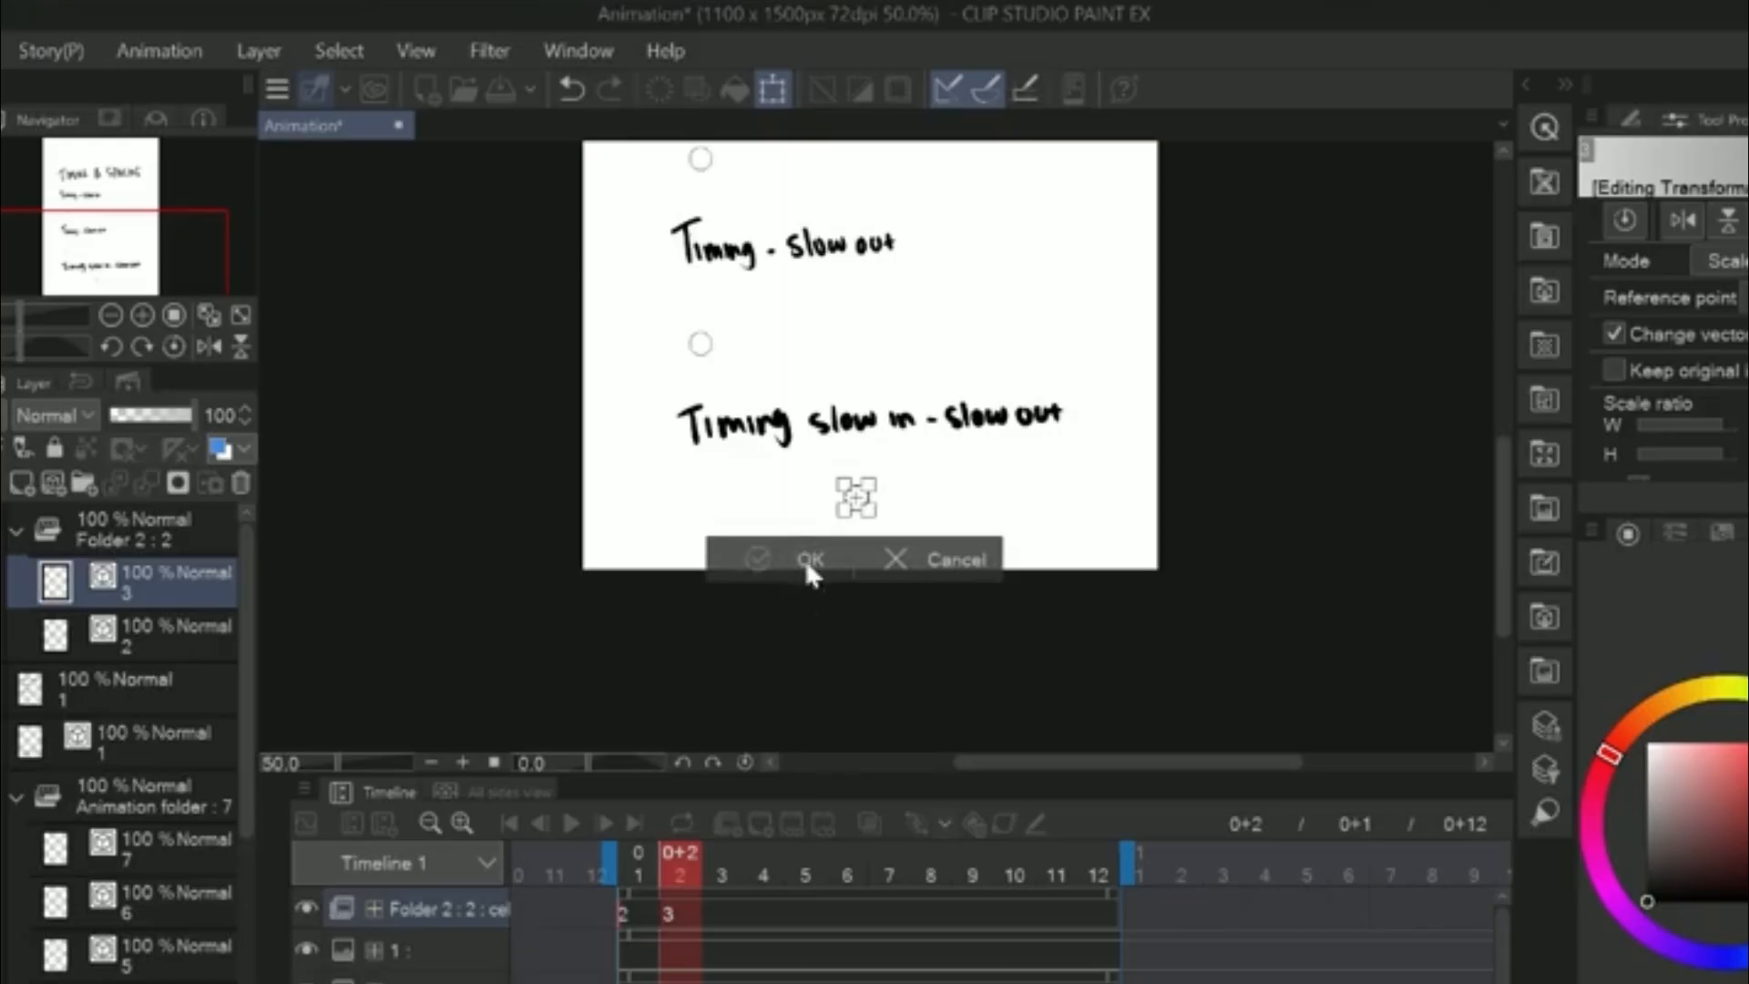
click(810, 565)
Step through to frame 12 to compare the new circle's end position with the slow-in and slow-out circles.
key(Right)
key(Right)
key(Right)
key(Right)
key(Right)
key(Right)
key(Right)
key(Right)
key(Right)
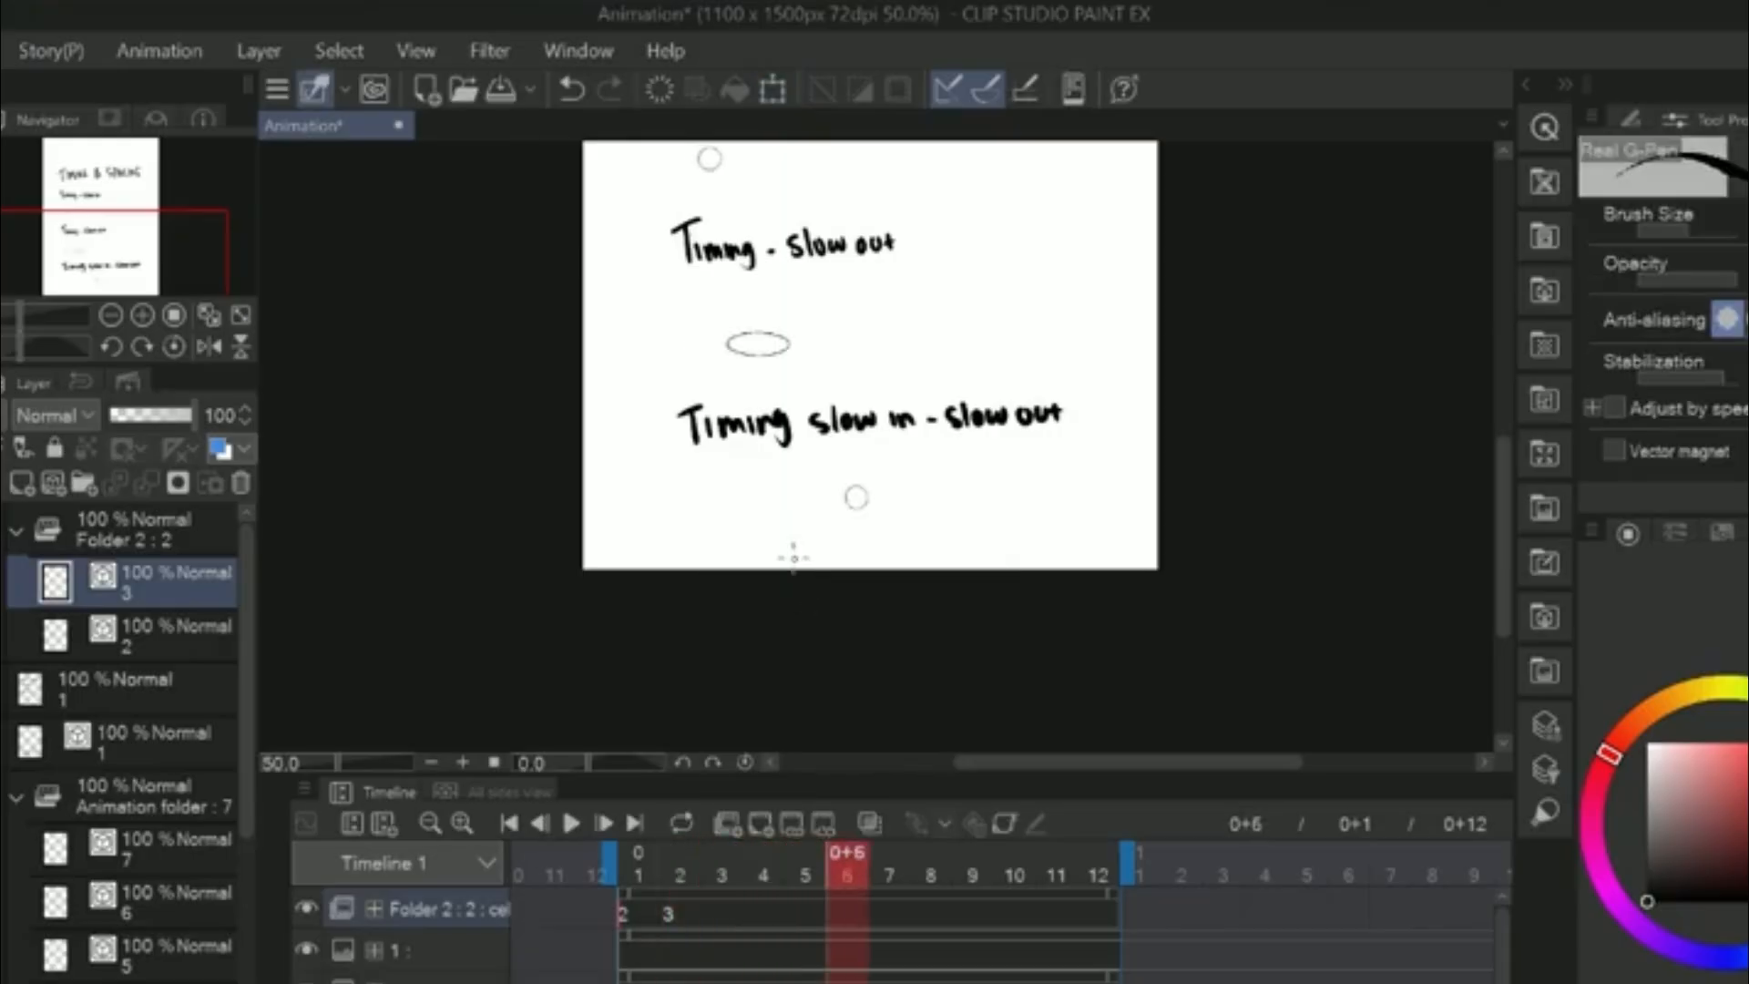
key(Right)
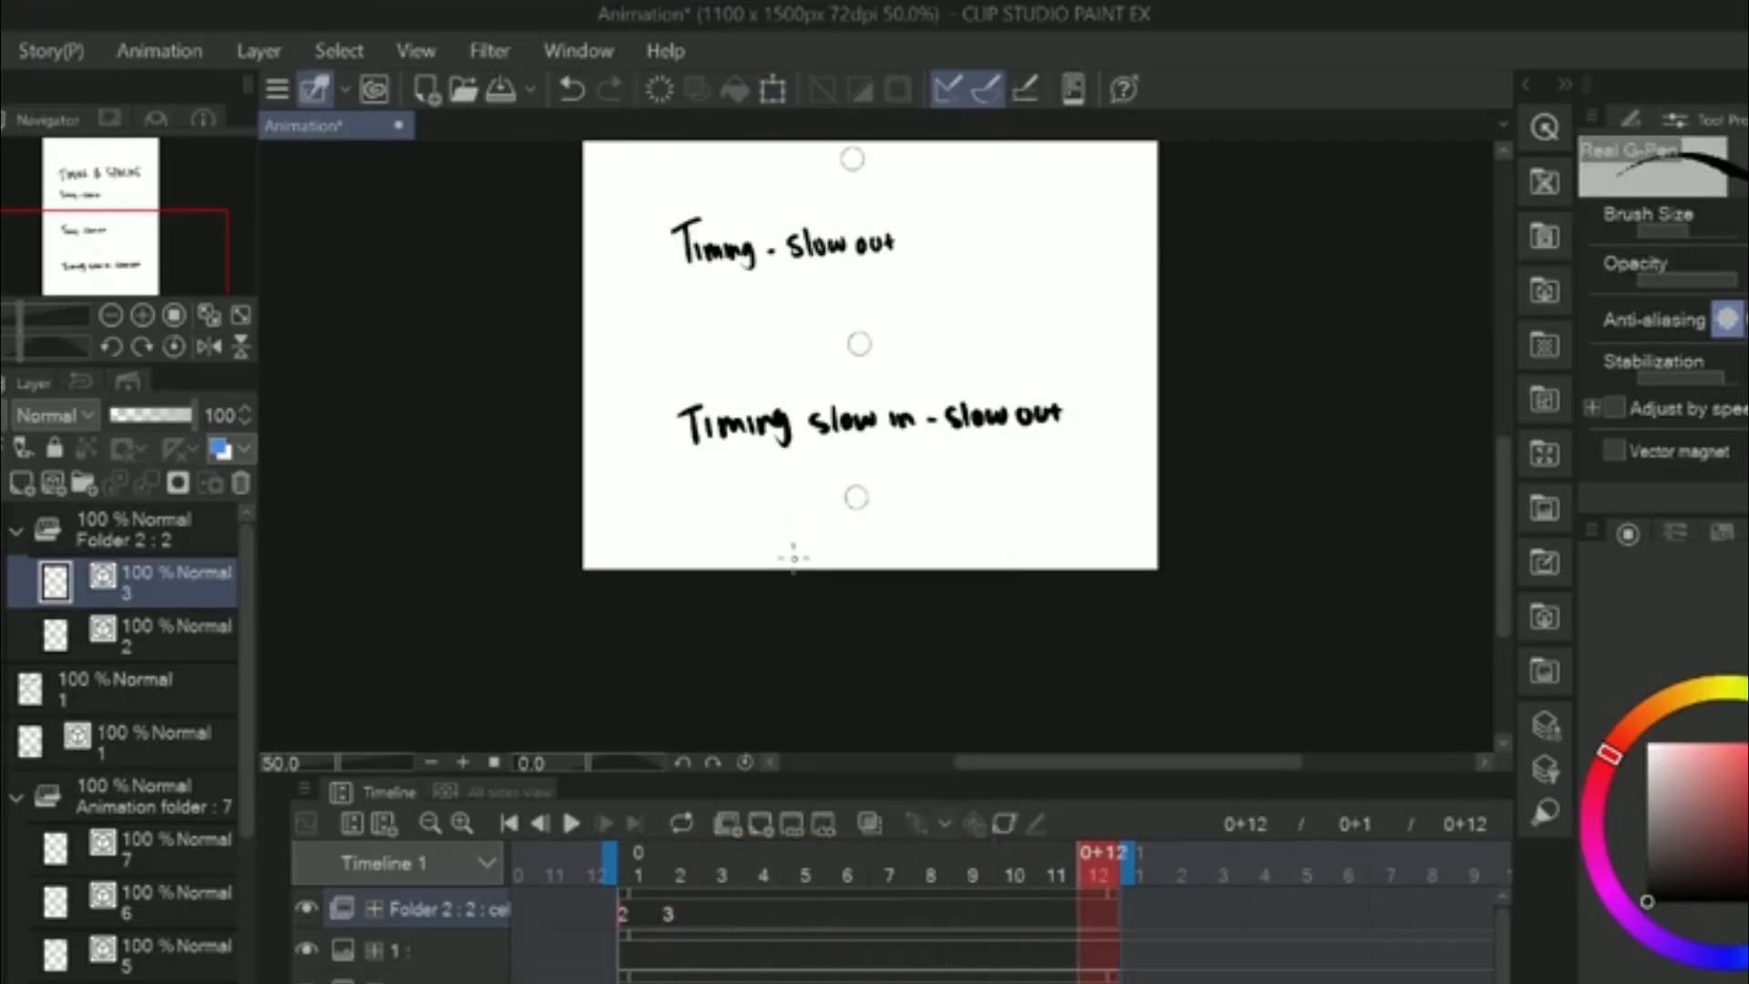
Move cel 3 of Folder 2 from frame 2 to frame 12 on the timeline.
drag(910, 570, 863, 638)
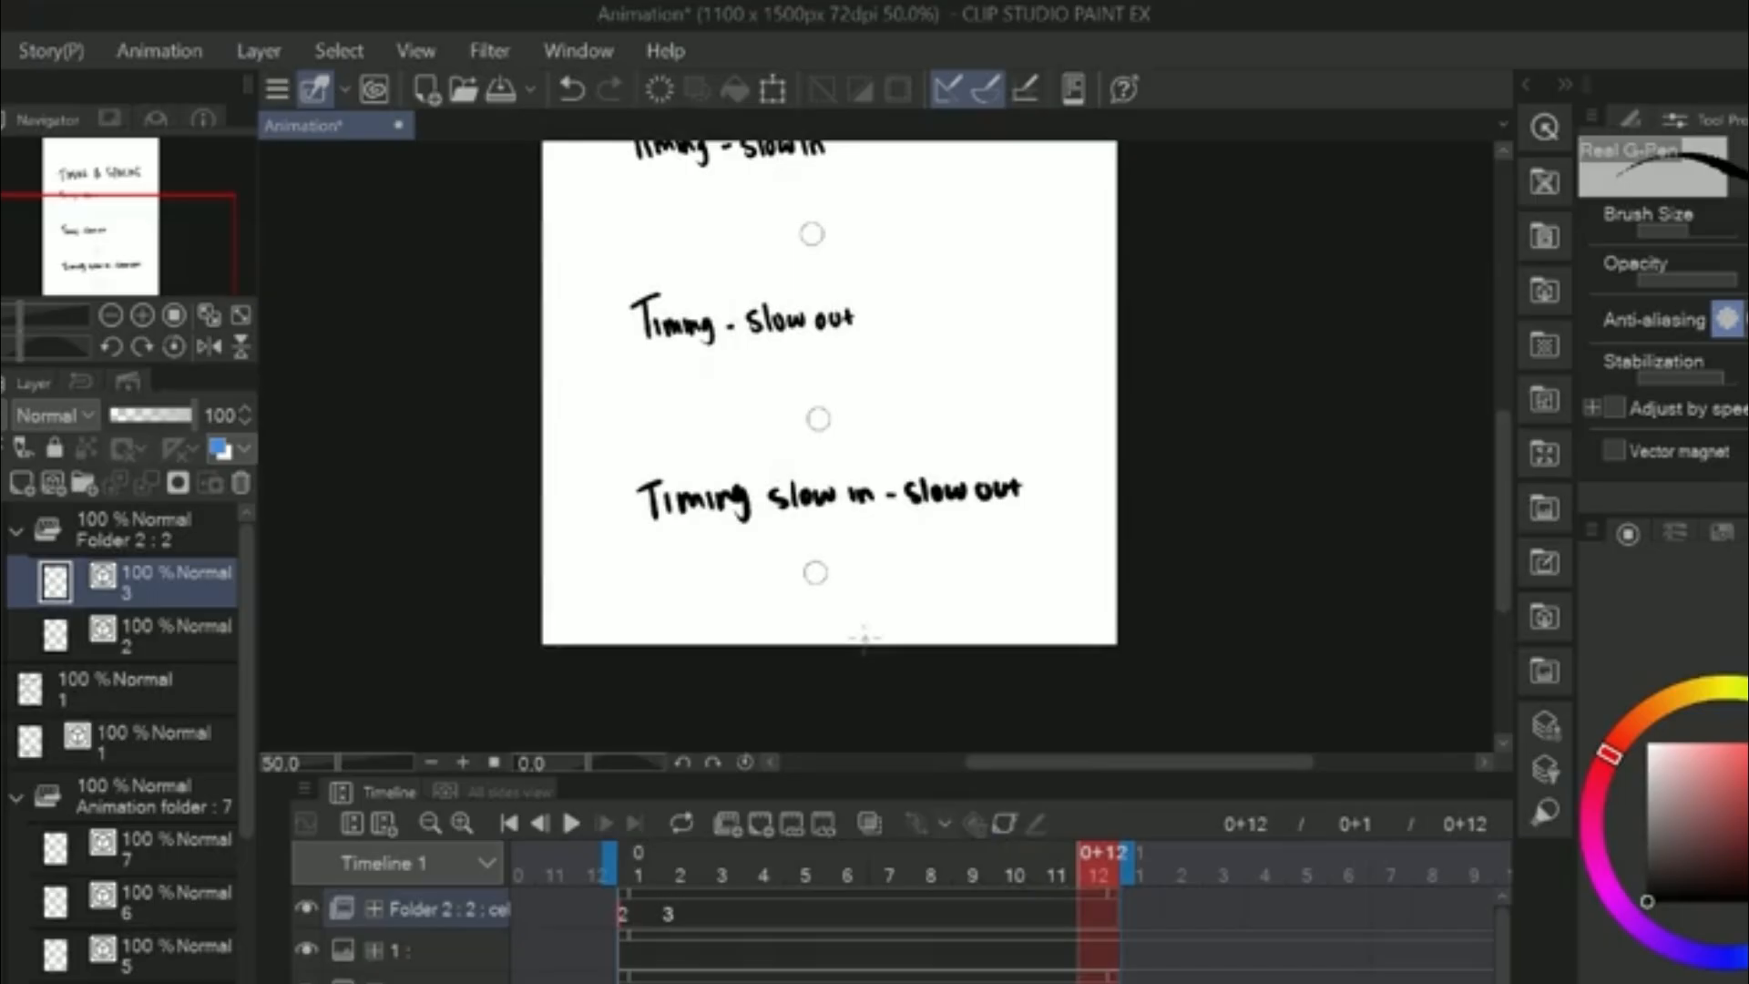
key(Left)
key(Left)
key(Left)
click(676, 917)
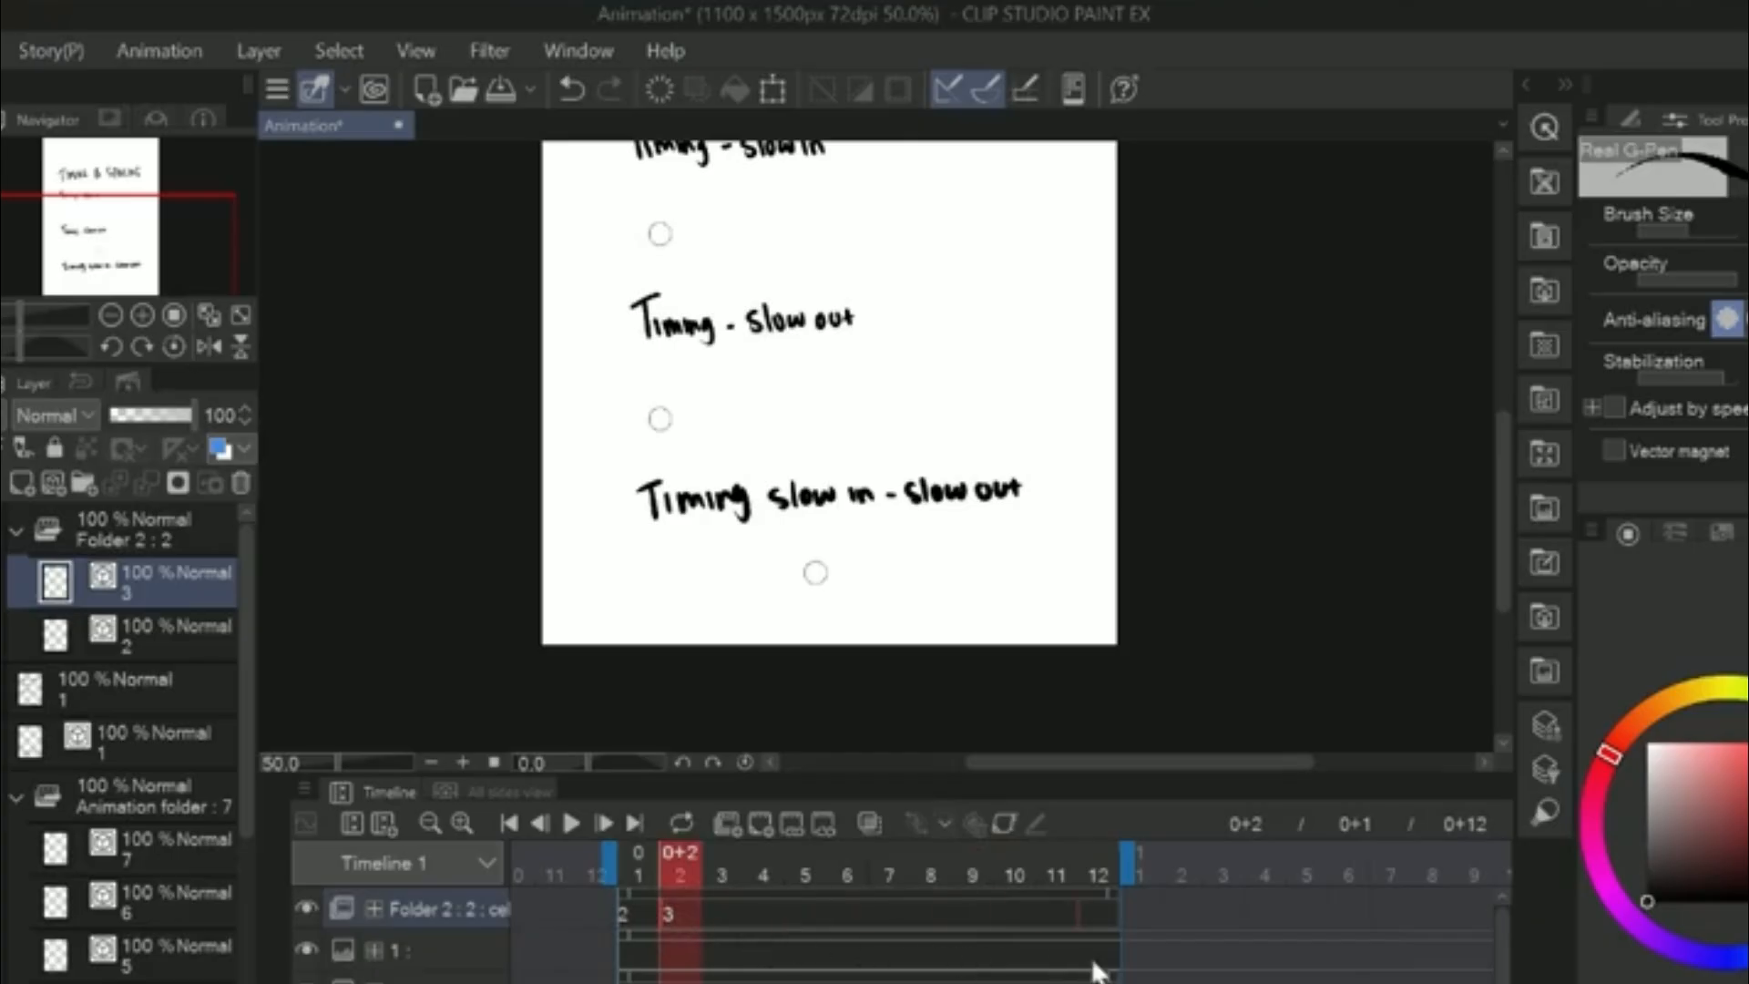
drag(1087, 923, 1093, 912)
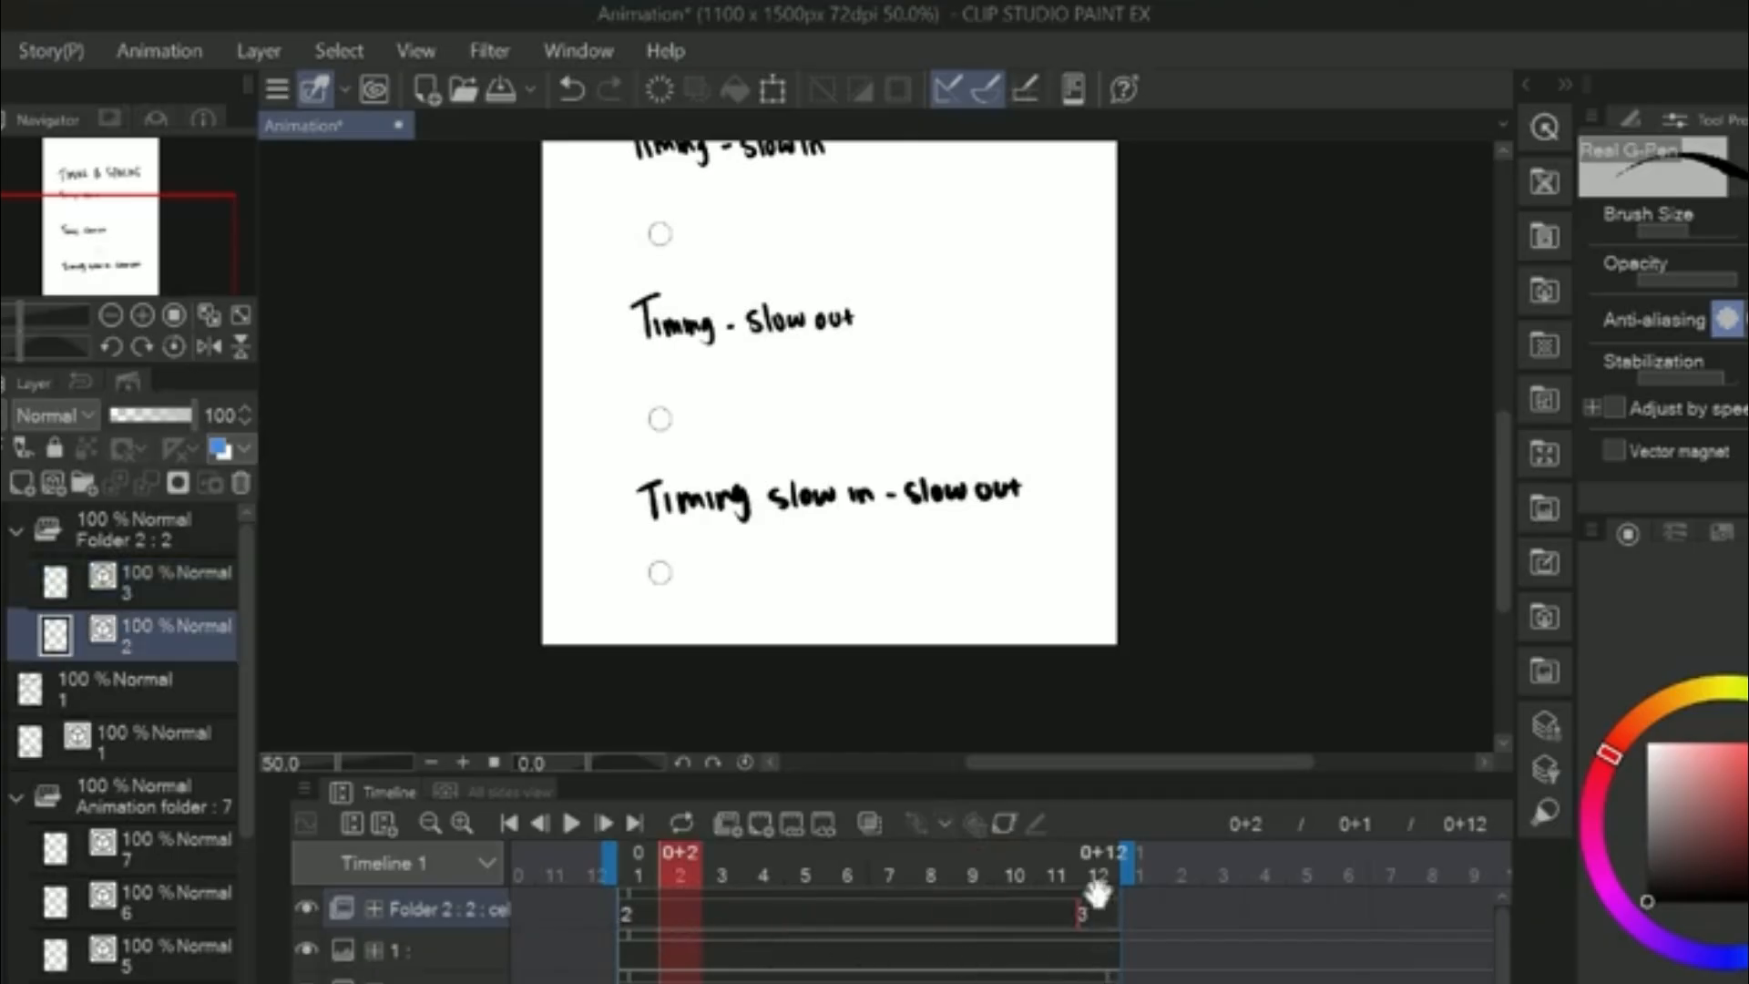
Try cel 3 at frame 11, step through the neighbouring frames, and return the cel to frame 12.
drag(1075, 911, 1042, 916)
click(1050, 914)
key(Right)
key(Left)
key(Left)
key(Left)
key(Left)
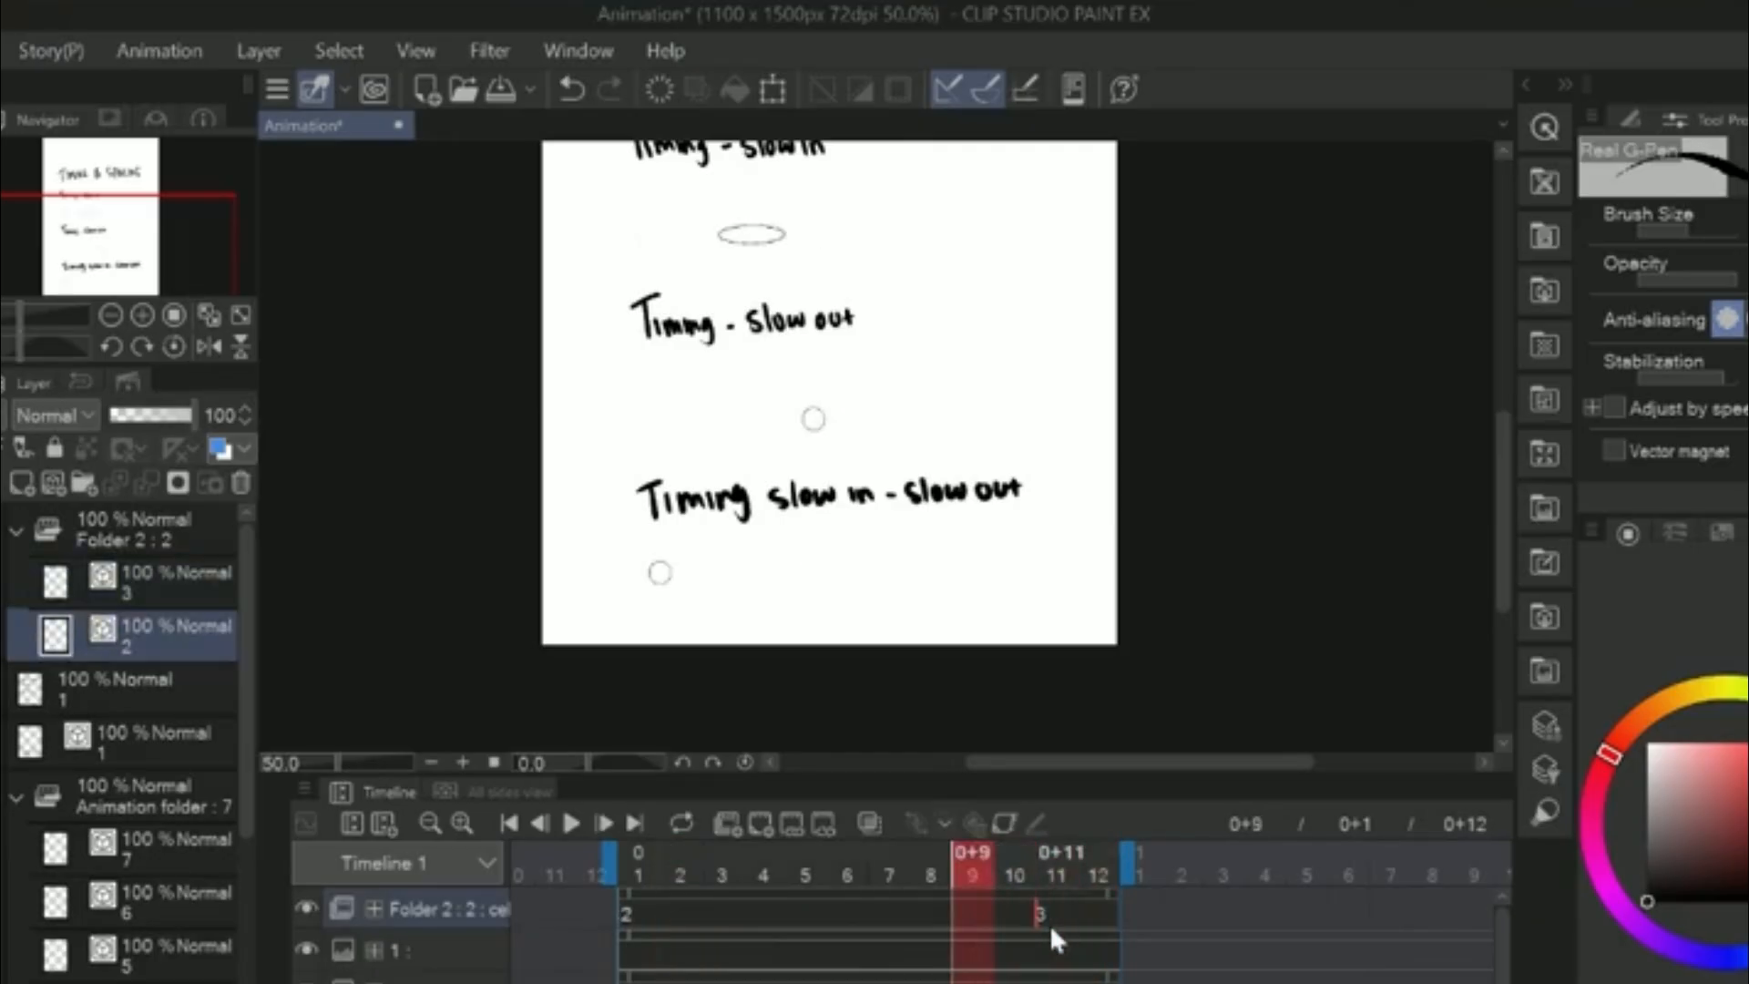
key(Right)
key(Left)
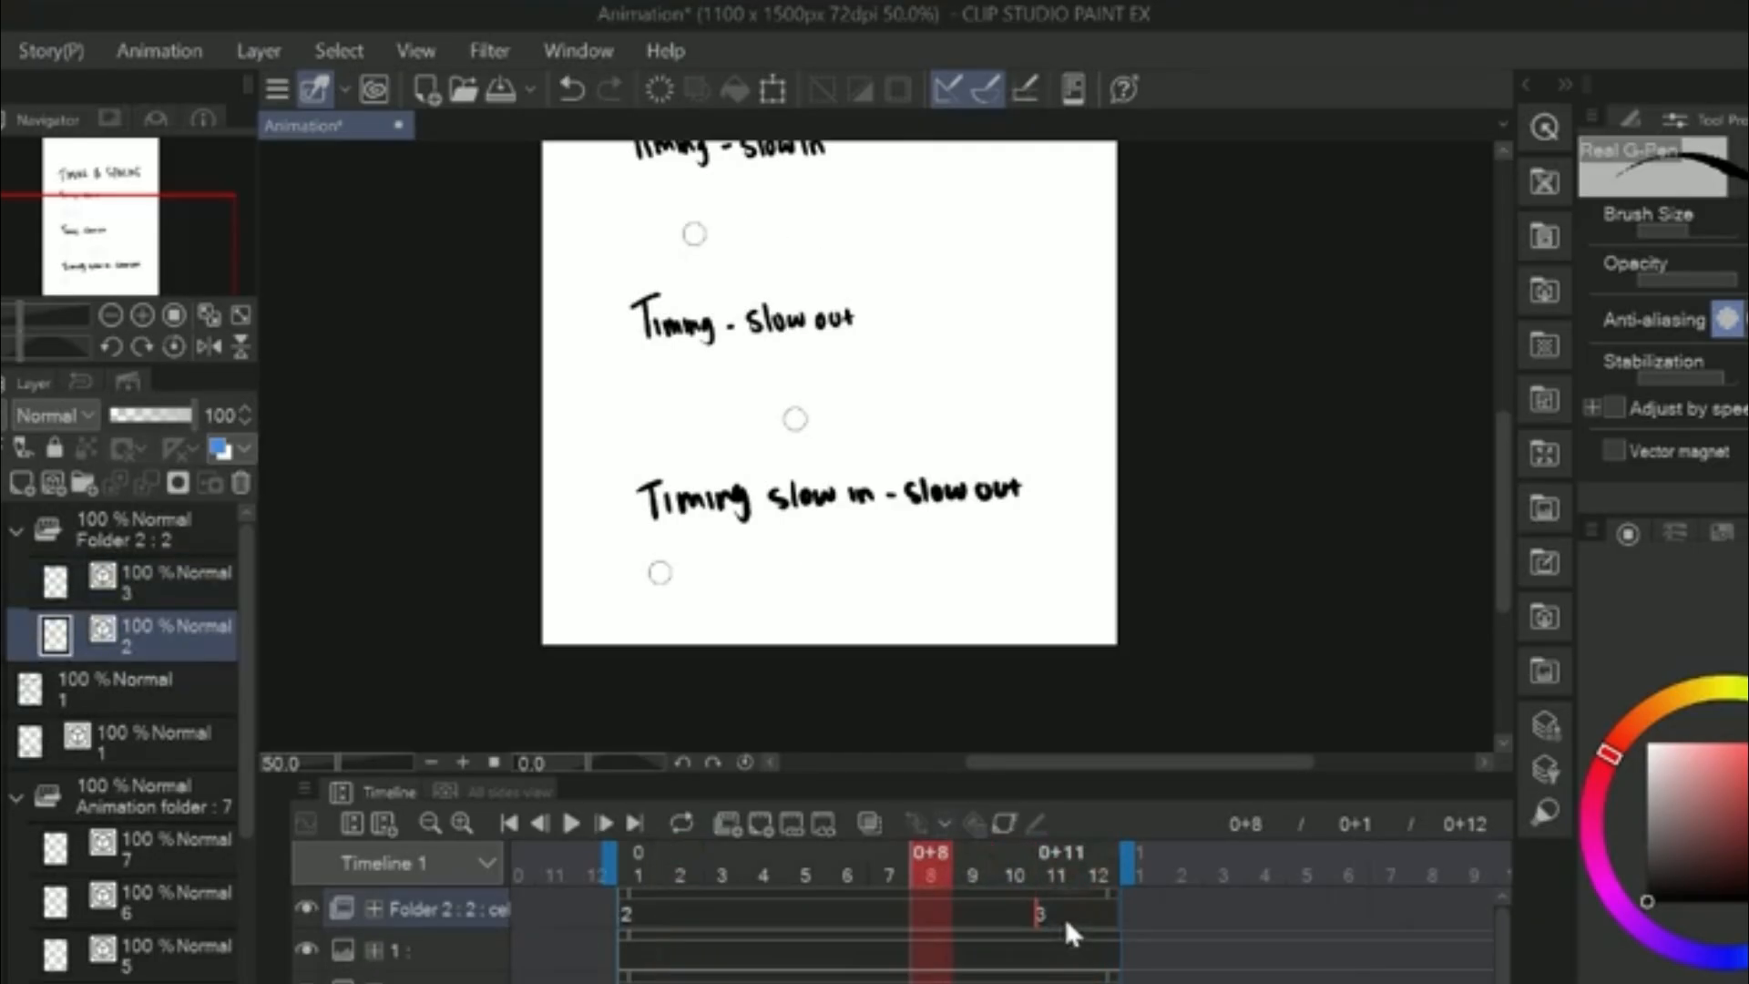
drag(1047, 916, 1093, 916)
Go to frame 6 of Folder 2 and turn on onion skin for the neighbouring circle cels.
key(Right)
key(Right)
key(Right)
key(Left)
key(Left)
key(Left)
key(Left)
key(Left)
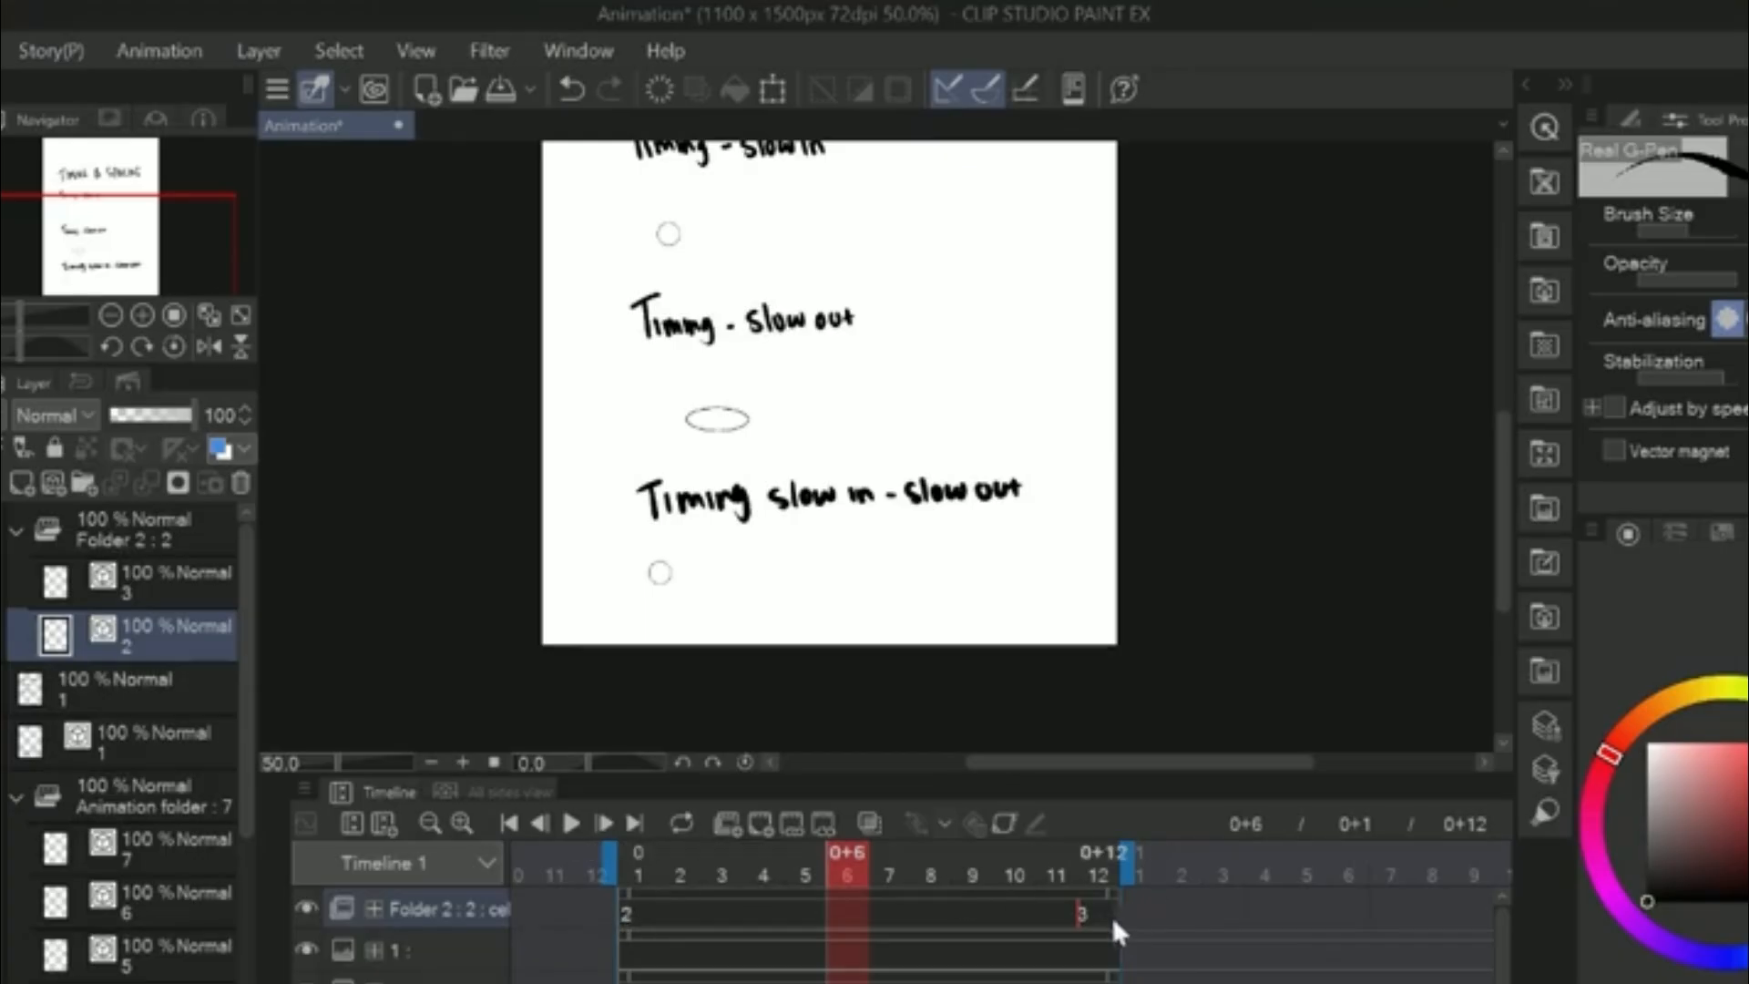
click(844, 912)
key(alt+o)
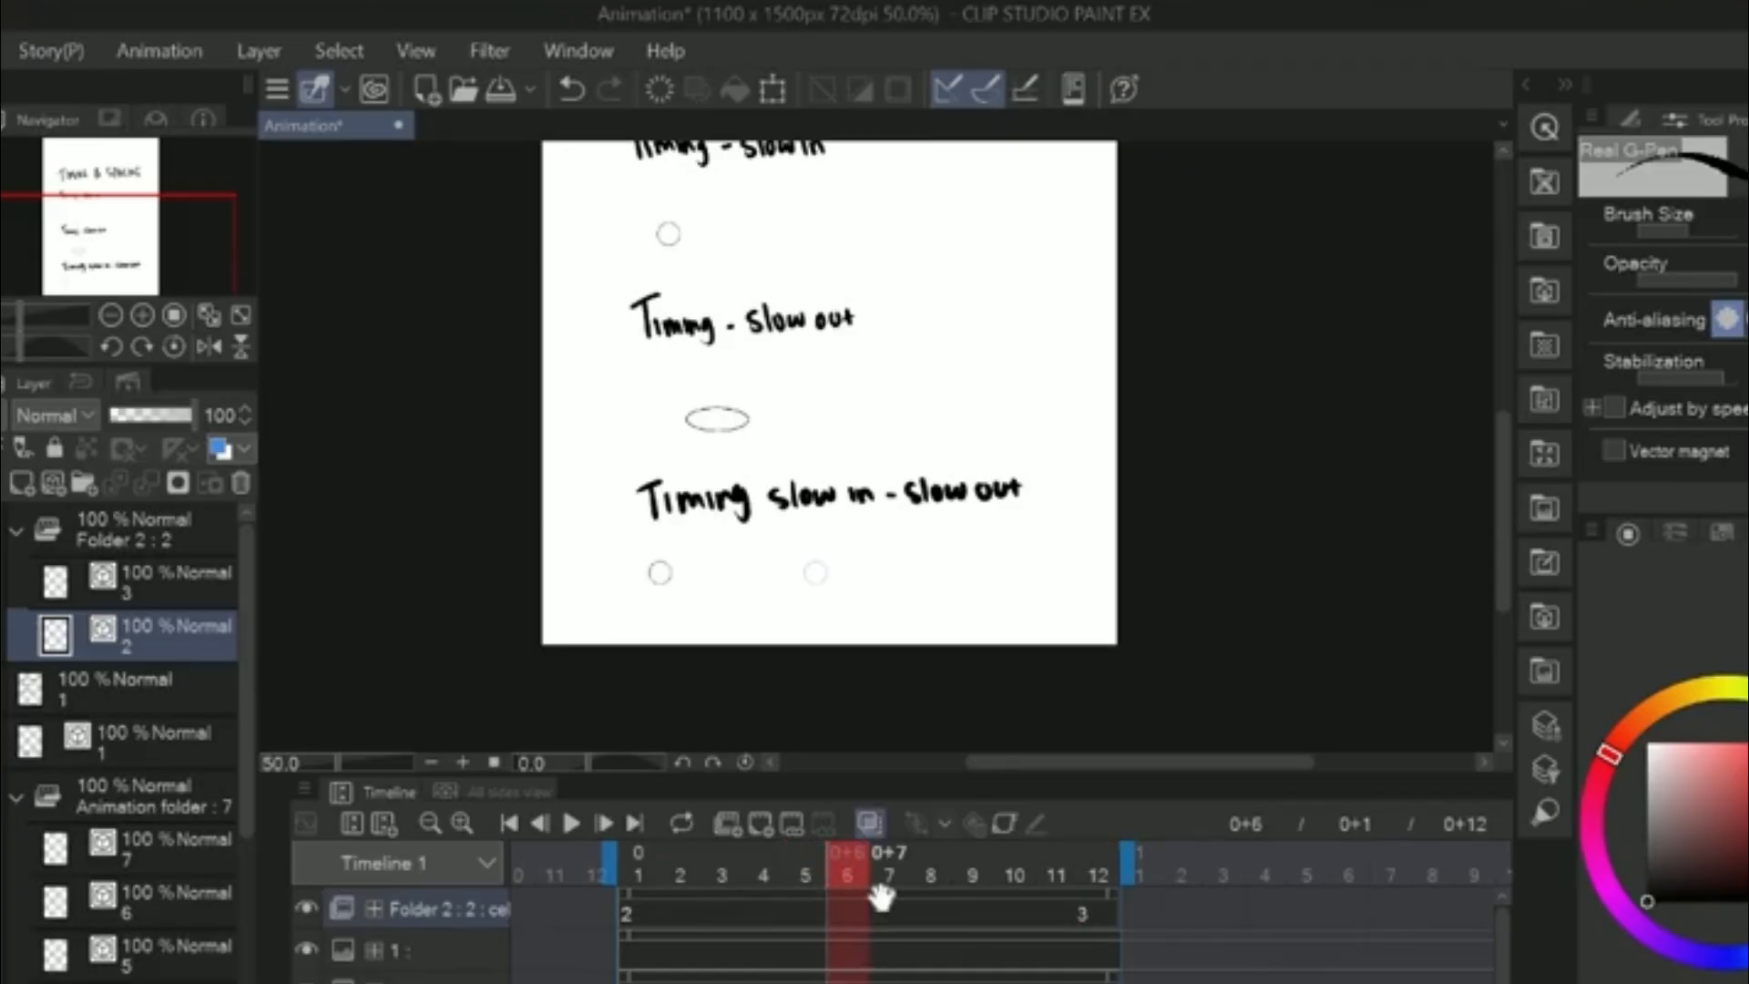
Add a cel with a copy of the start circle after cel 2, move it to frame 6, and select it.
click(629, 911)
key(alt+n)
drag(671, 920, 844, 922)
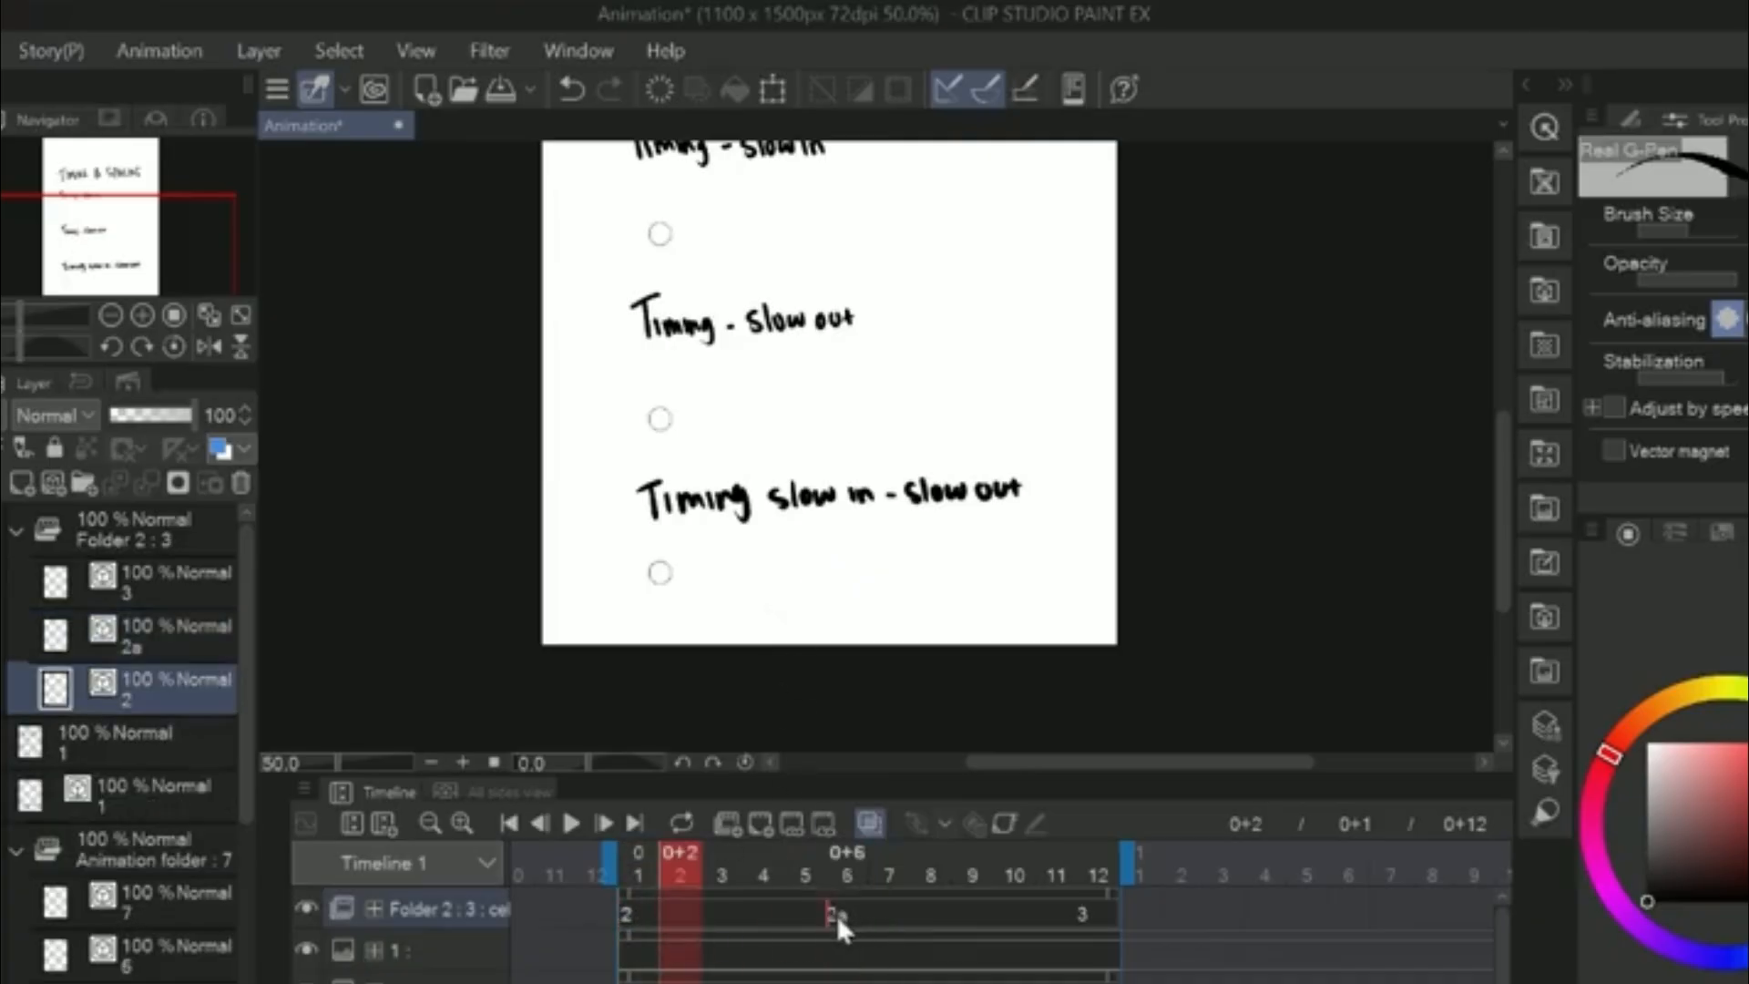
click(842, 915)
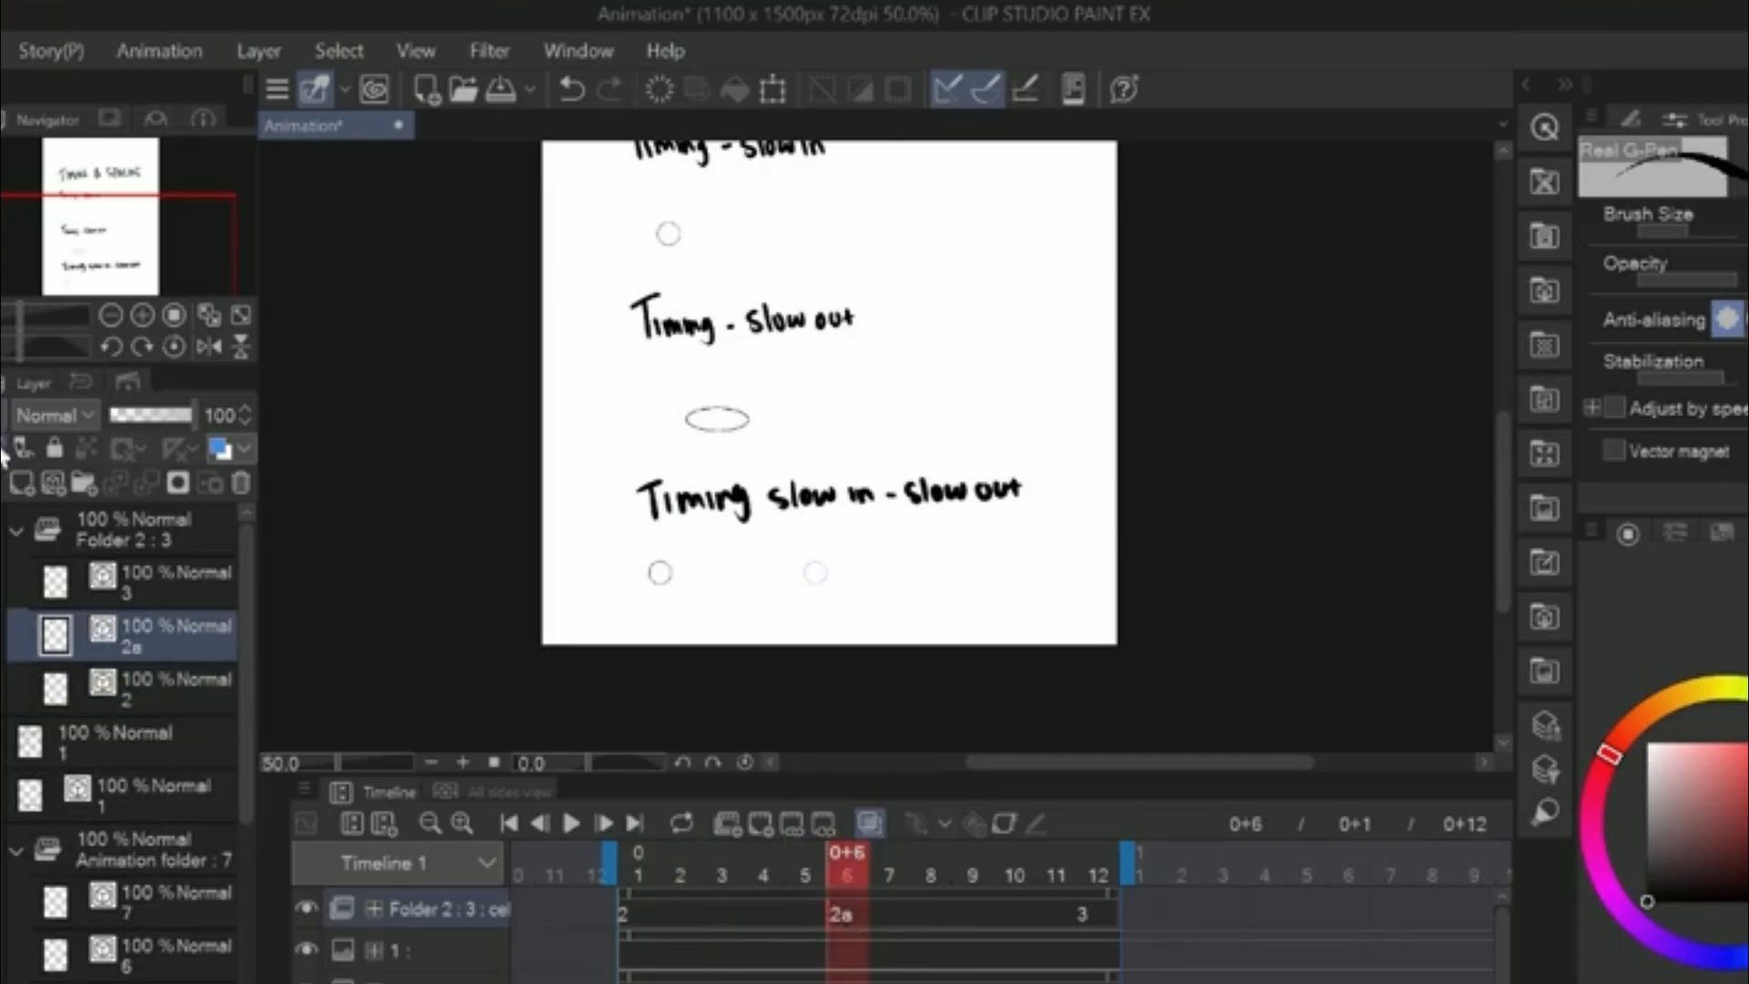
Rename the three Folder 2 cels in timeline order as 1, 2 and 3.
click(144, 51)
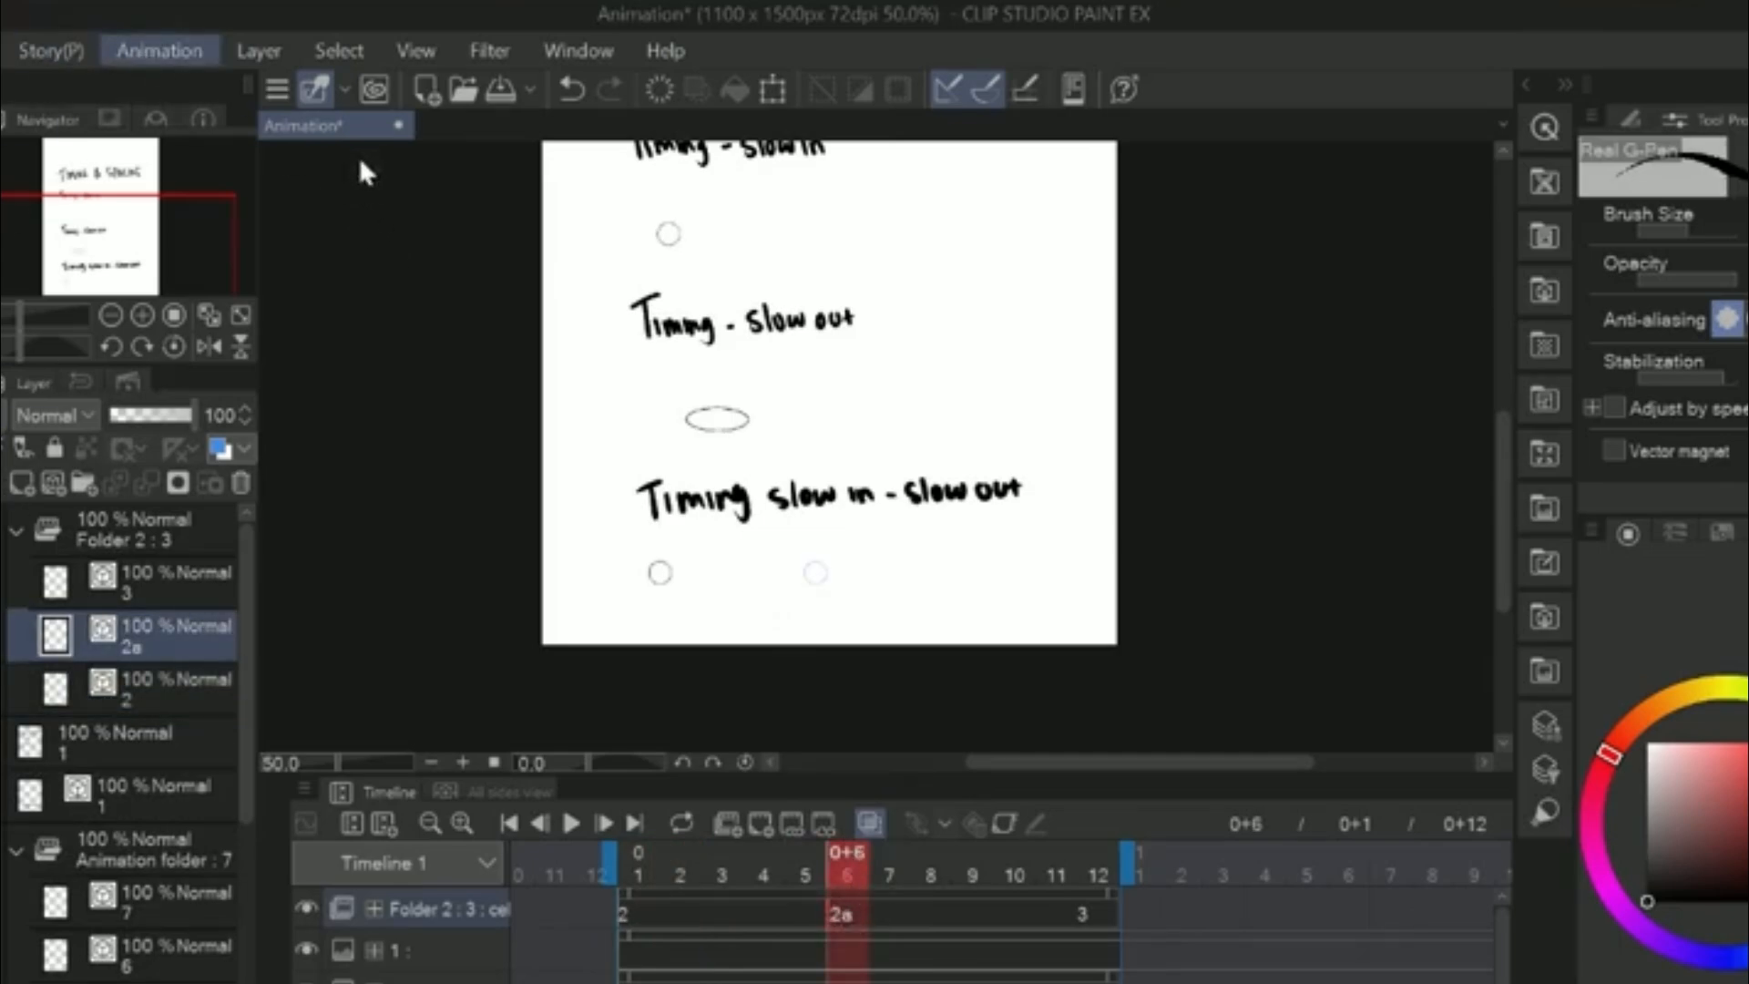
click(726, 673)
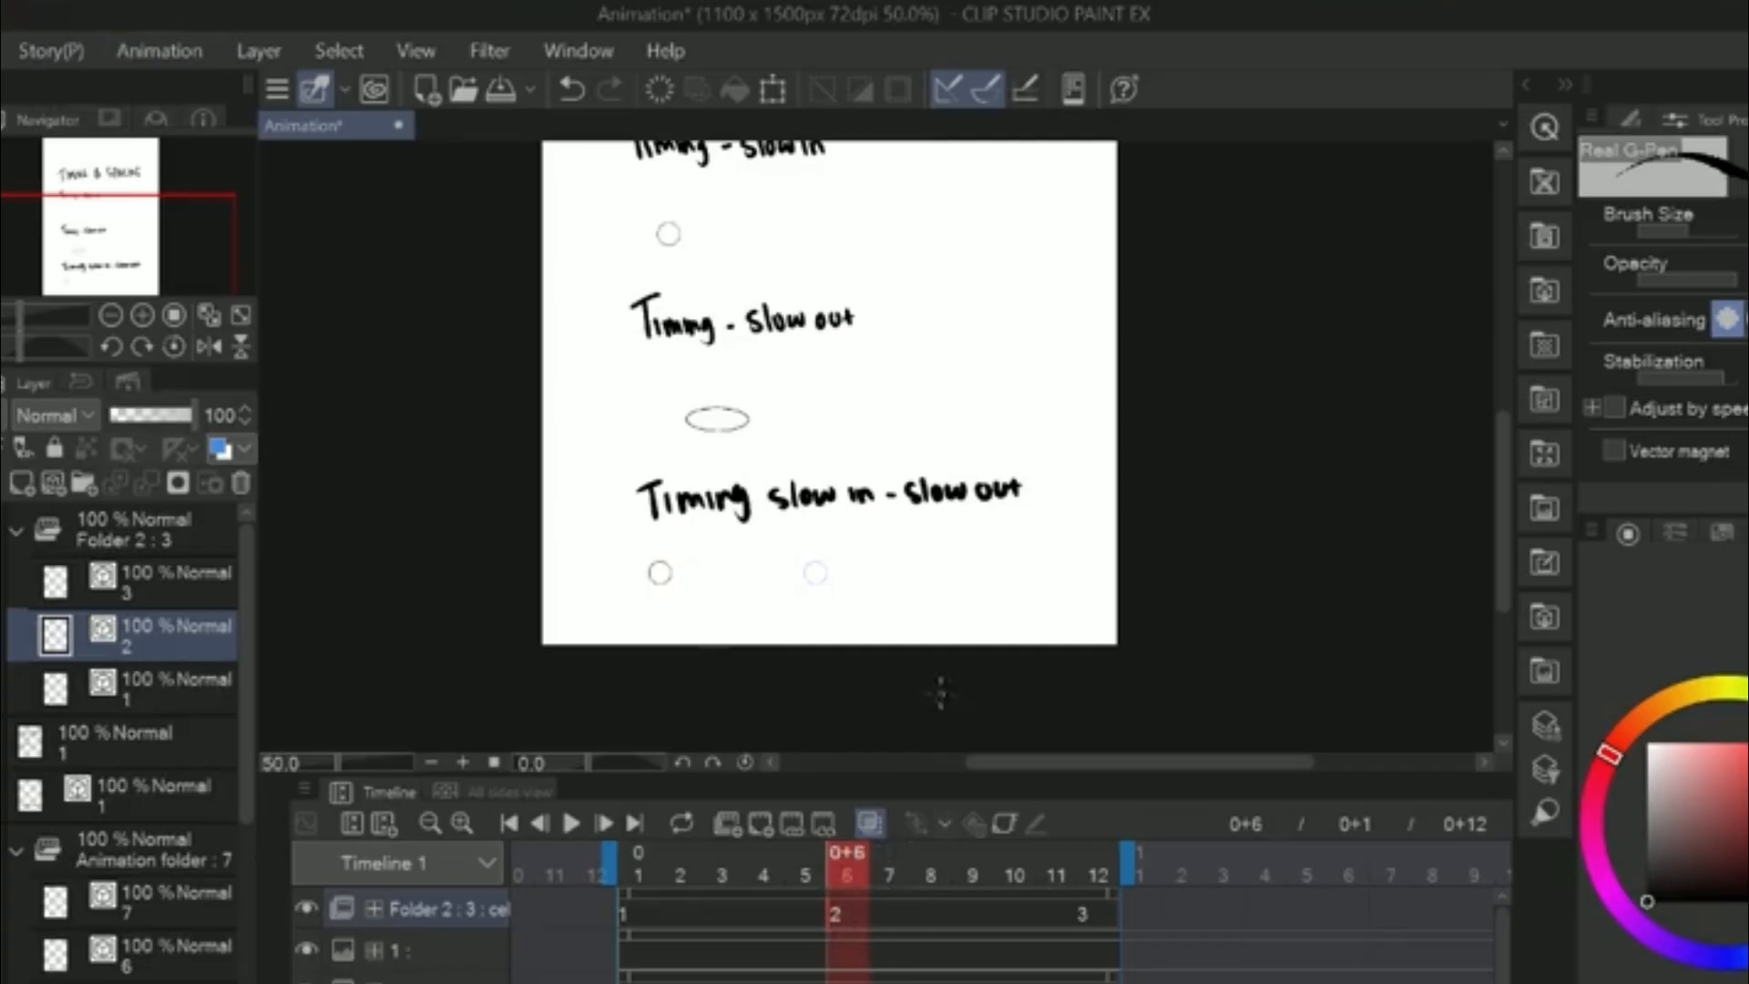
scroll(953, 504, up, 3)
drag(960, 504, 1226, 468)
scroll(1046, 428, up, 2)
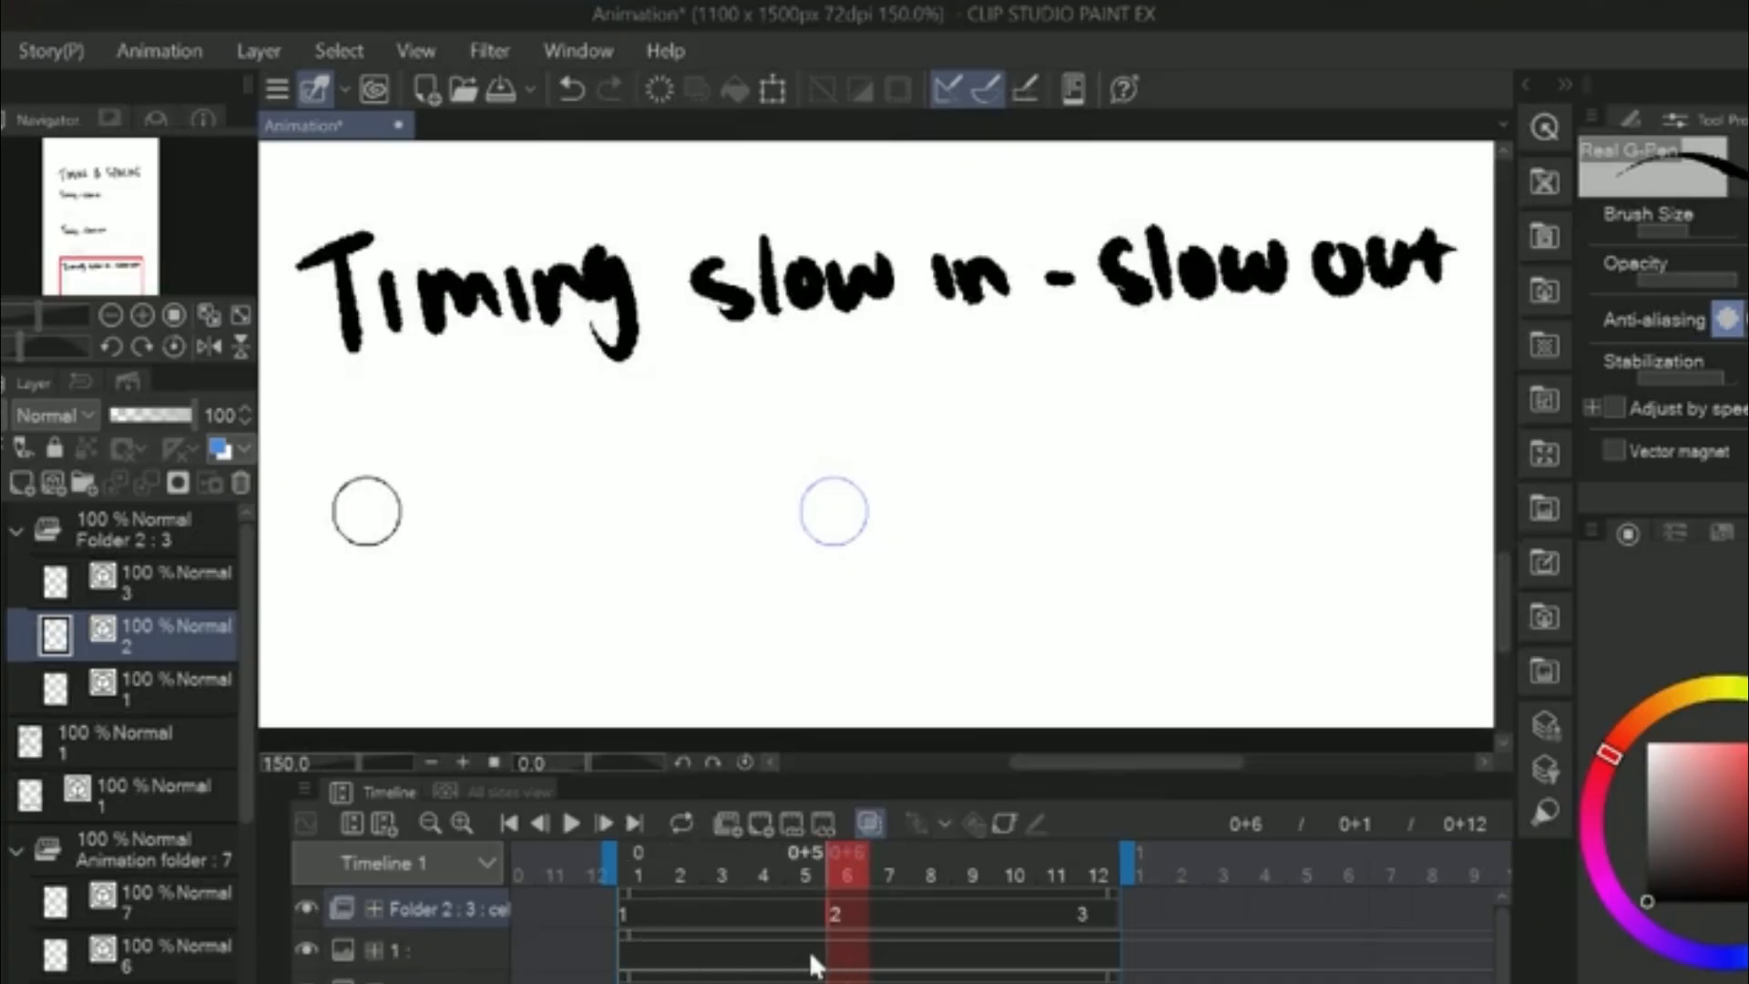
Transform the circle on cel 2 by shifting it horizontally to midway between the start and end circles.
key(ctrl+t)
key(Right)
key(Right)
key(Right)
key(Right)
key(Right)
key(Right)
key(Right)
key(Right)
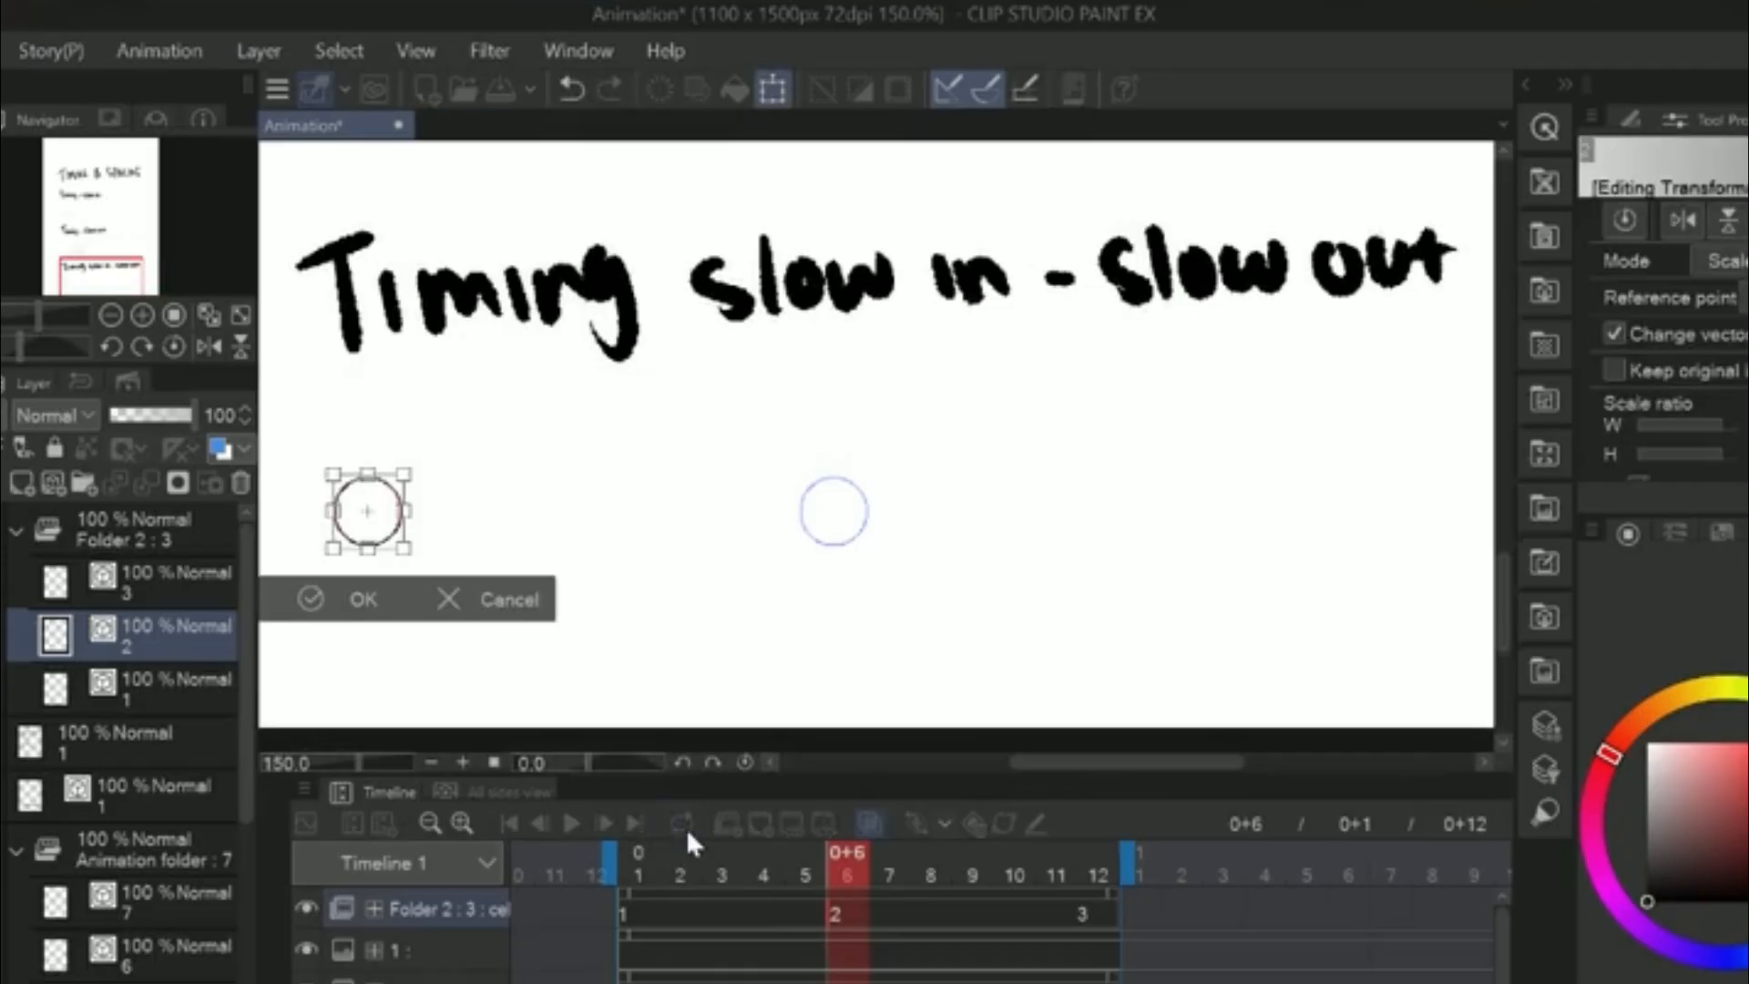
key(Right)
key(Right)
key(Right)
key(Right)
key(Right)
key(Right)
key(Right)
key(Right)
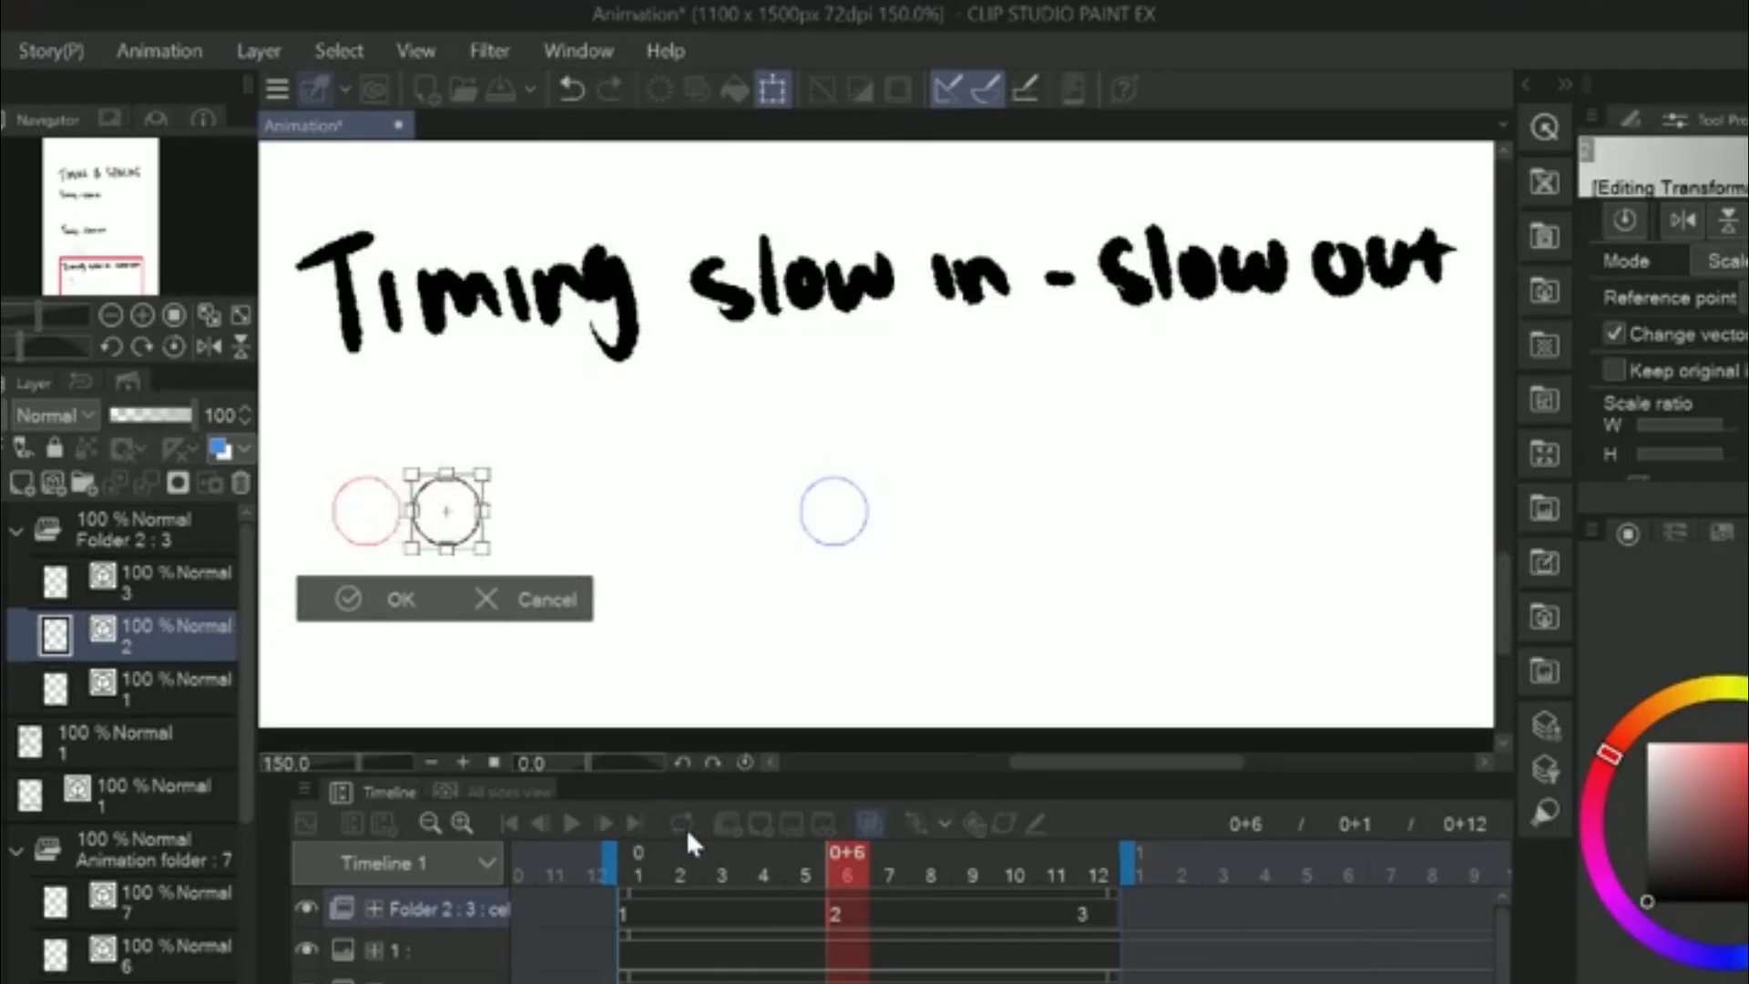
key(Right)
key(Right)
key(Right)
key(Right)
key(Right)
key(Right)
key(Right)
key(Right)
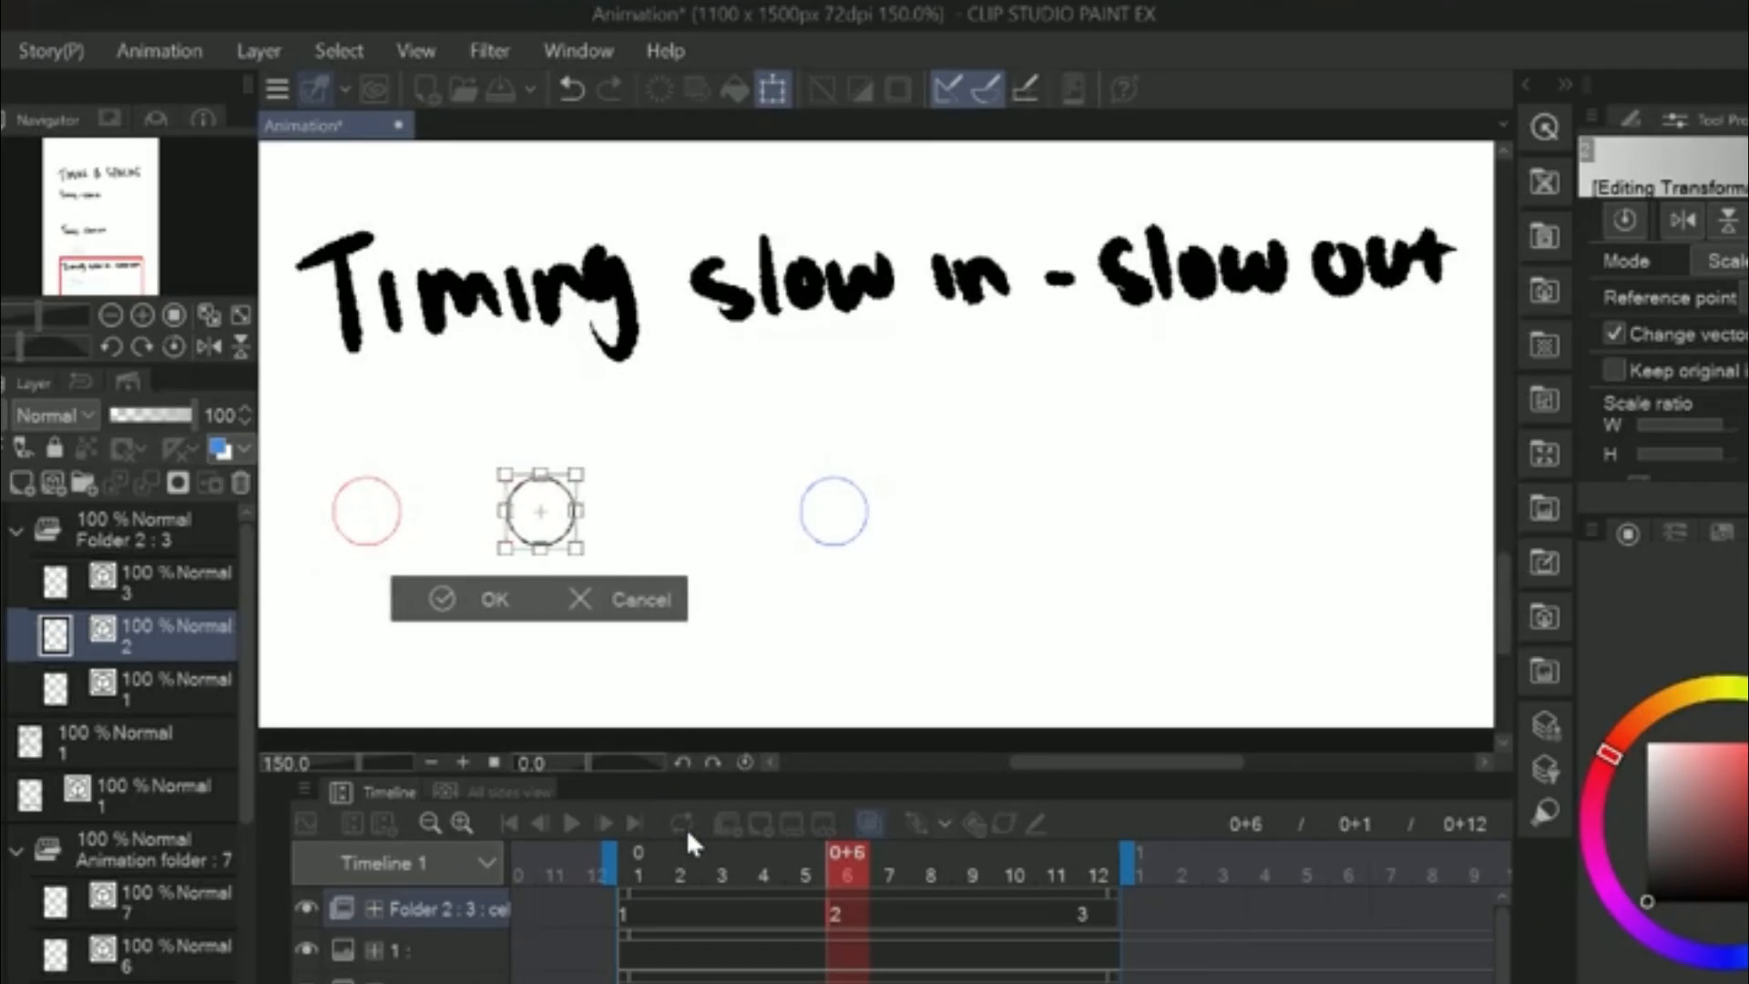
key(Right)
key(Right)
key(Right)
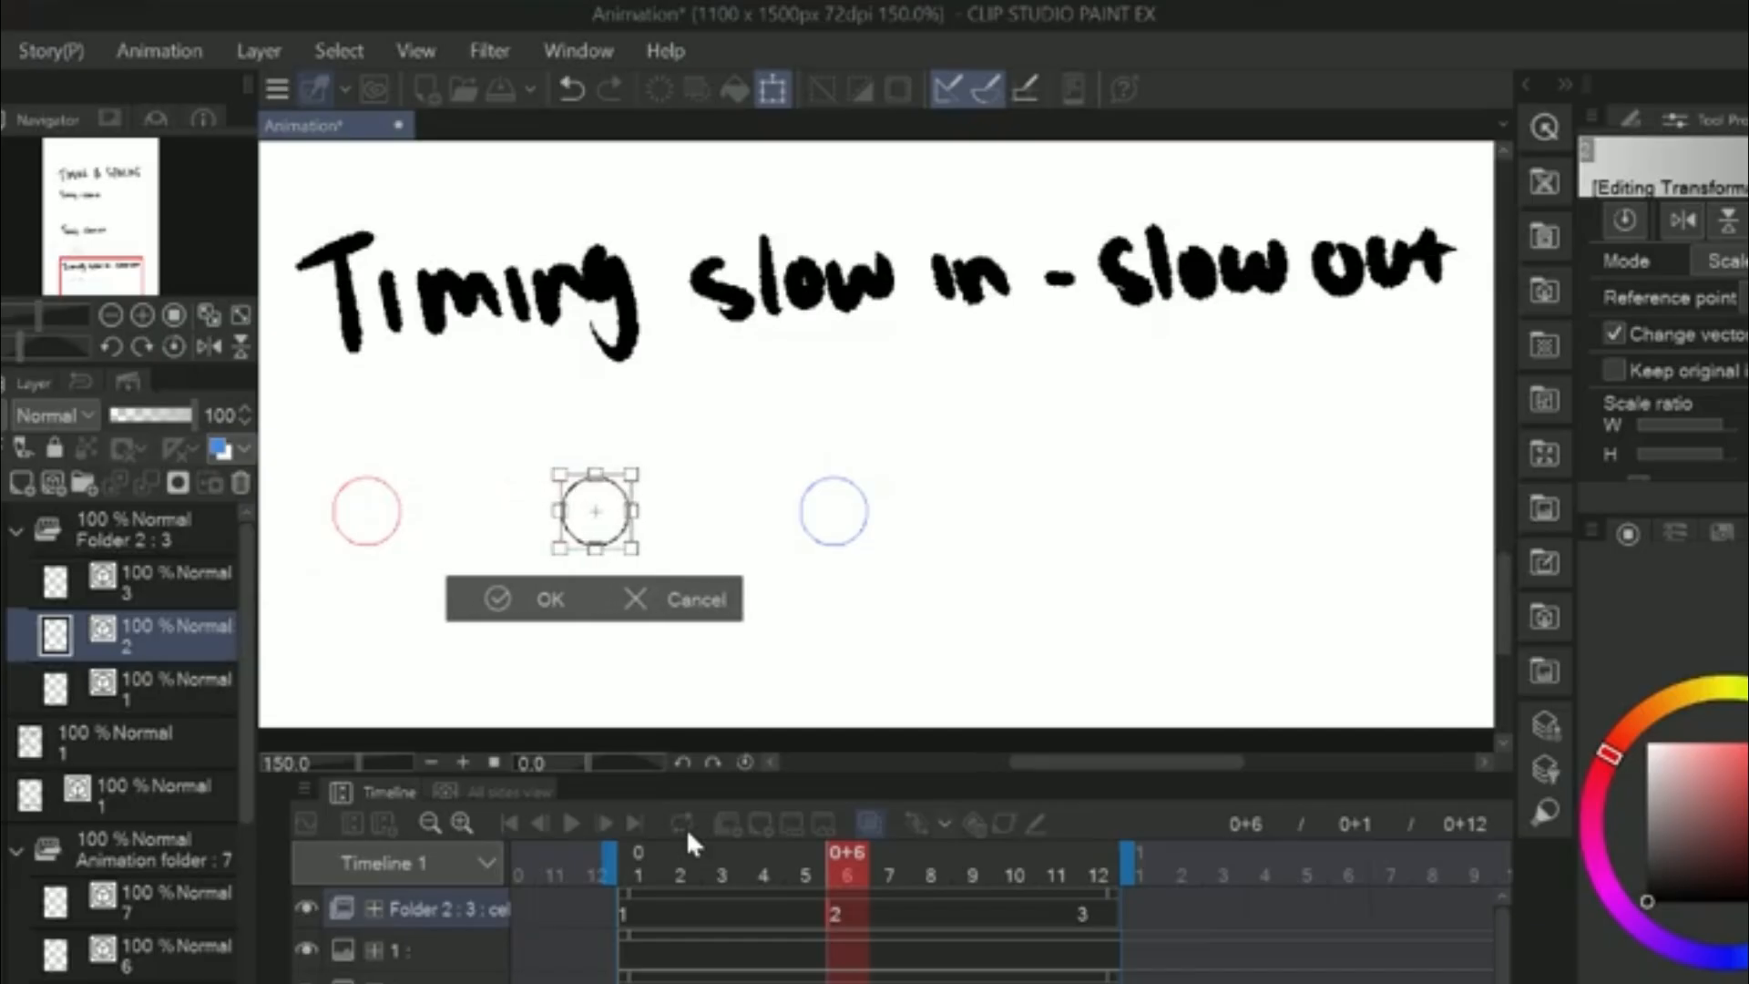
click(556, 604)
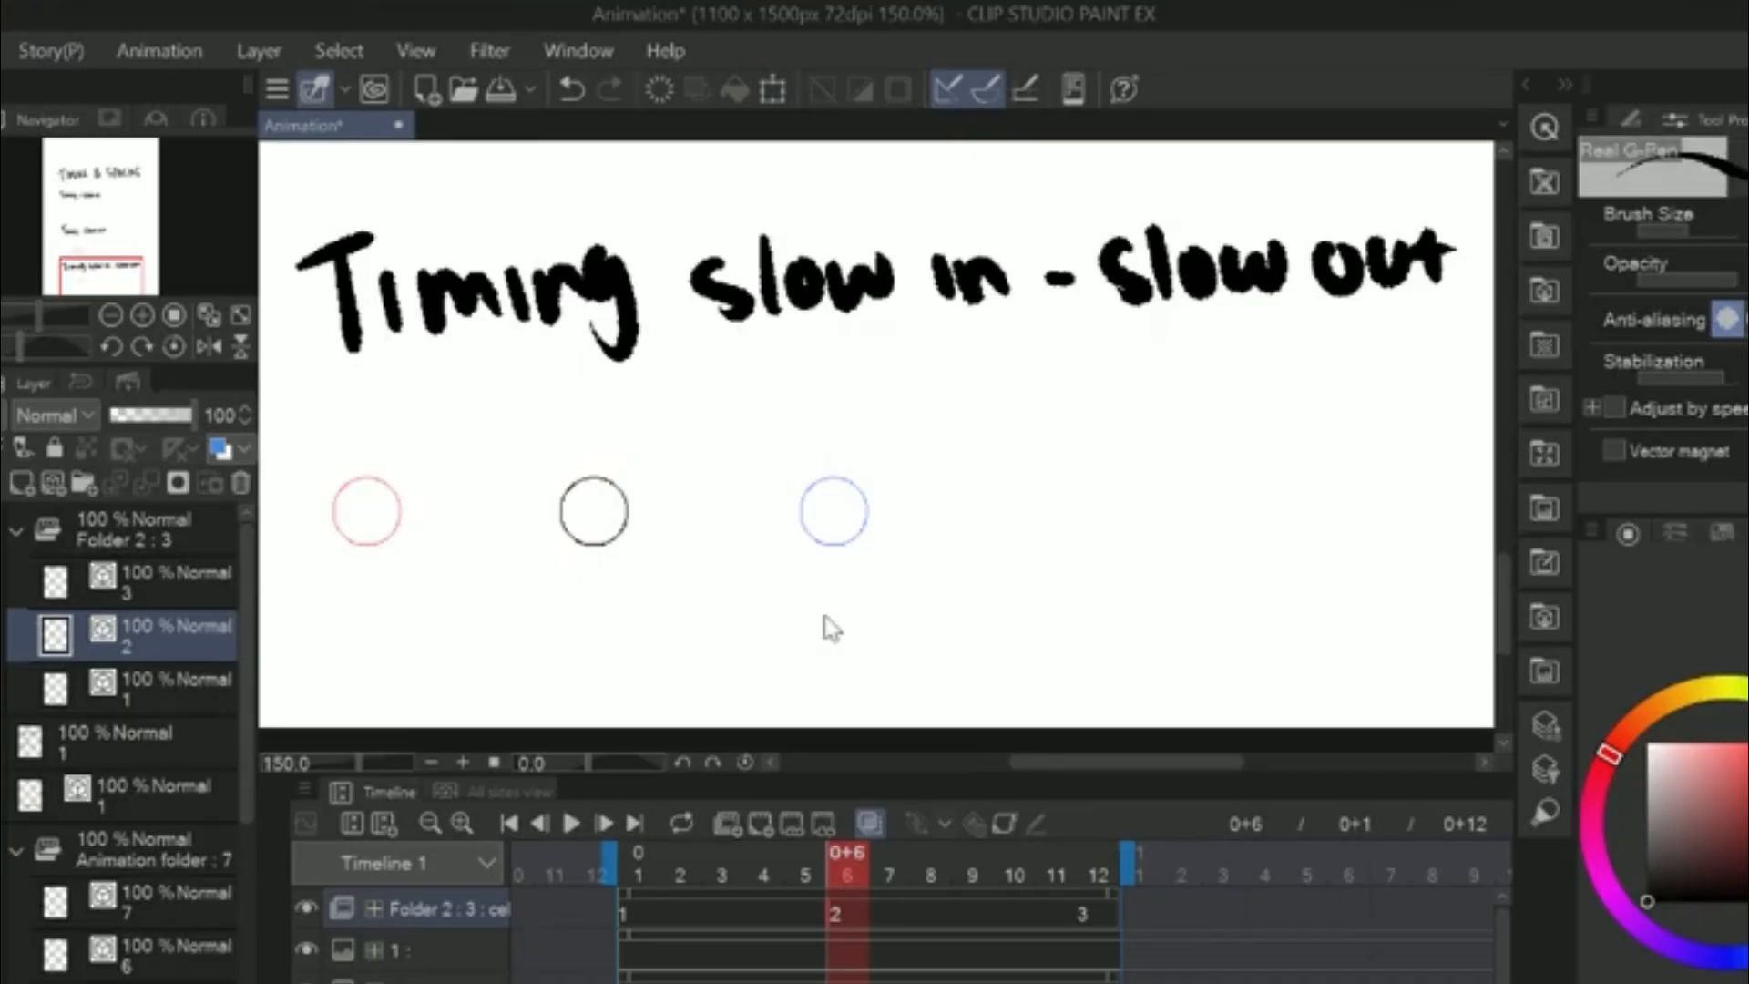
Stretch the cel 2 circle outward on both sides into a slightly flattened ellipse nearly three times as wide.
key(ctrl+t)
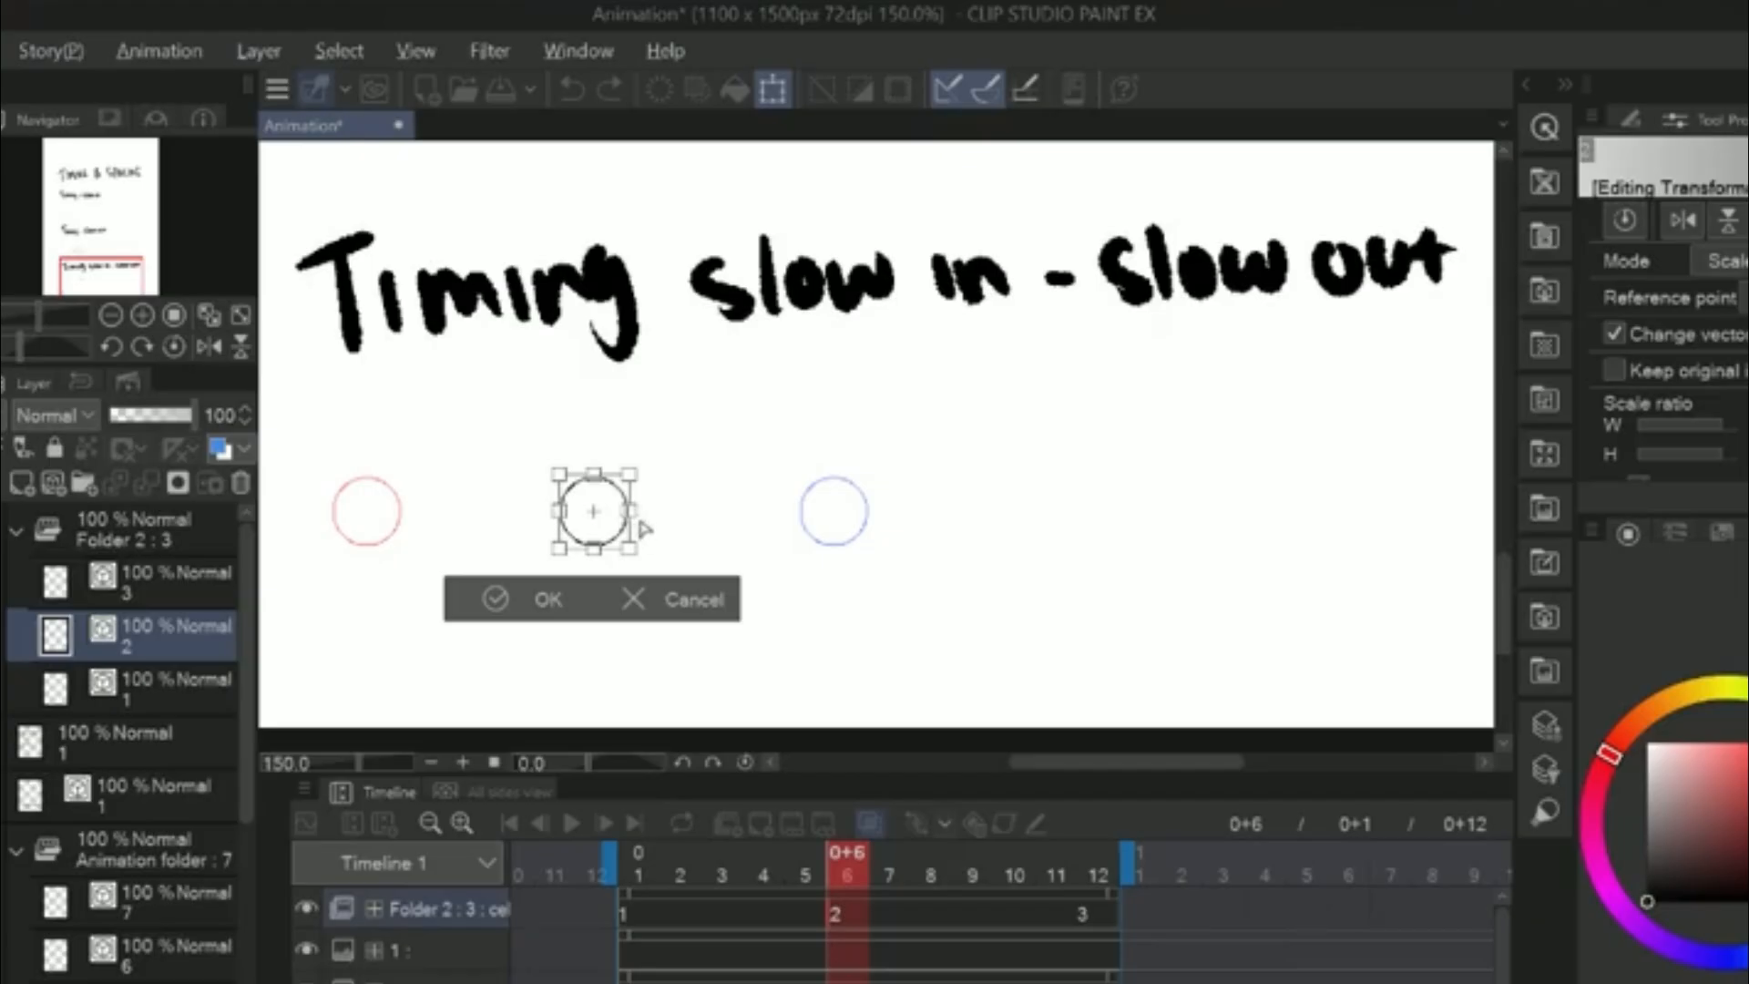
drag(632, 512, 705, 515)
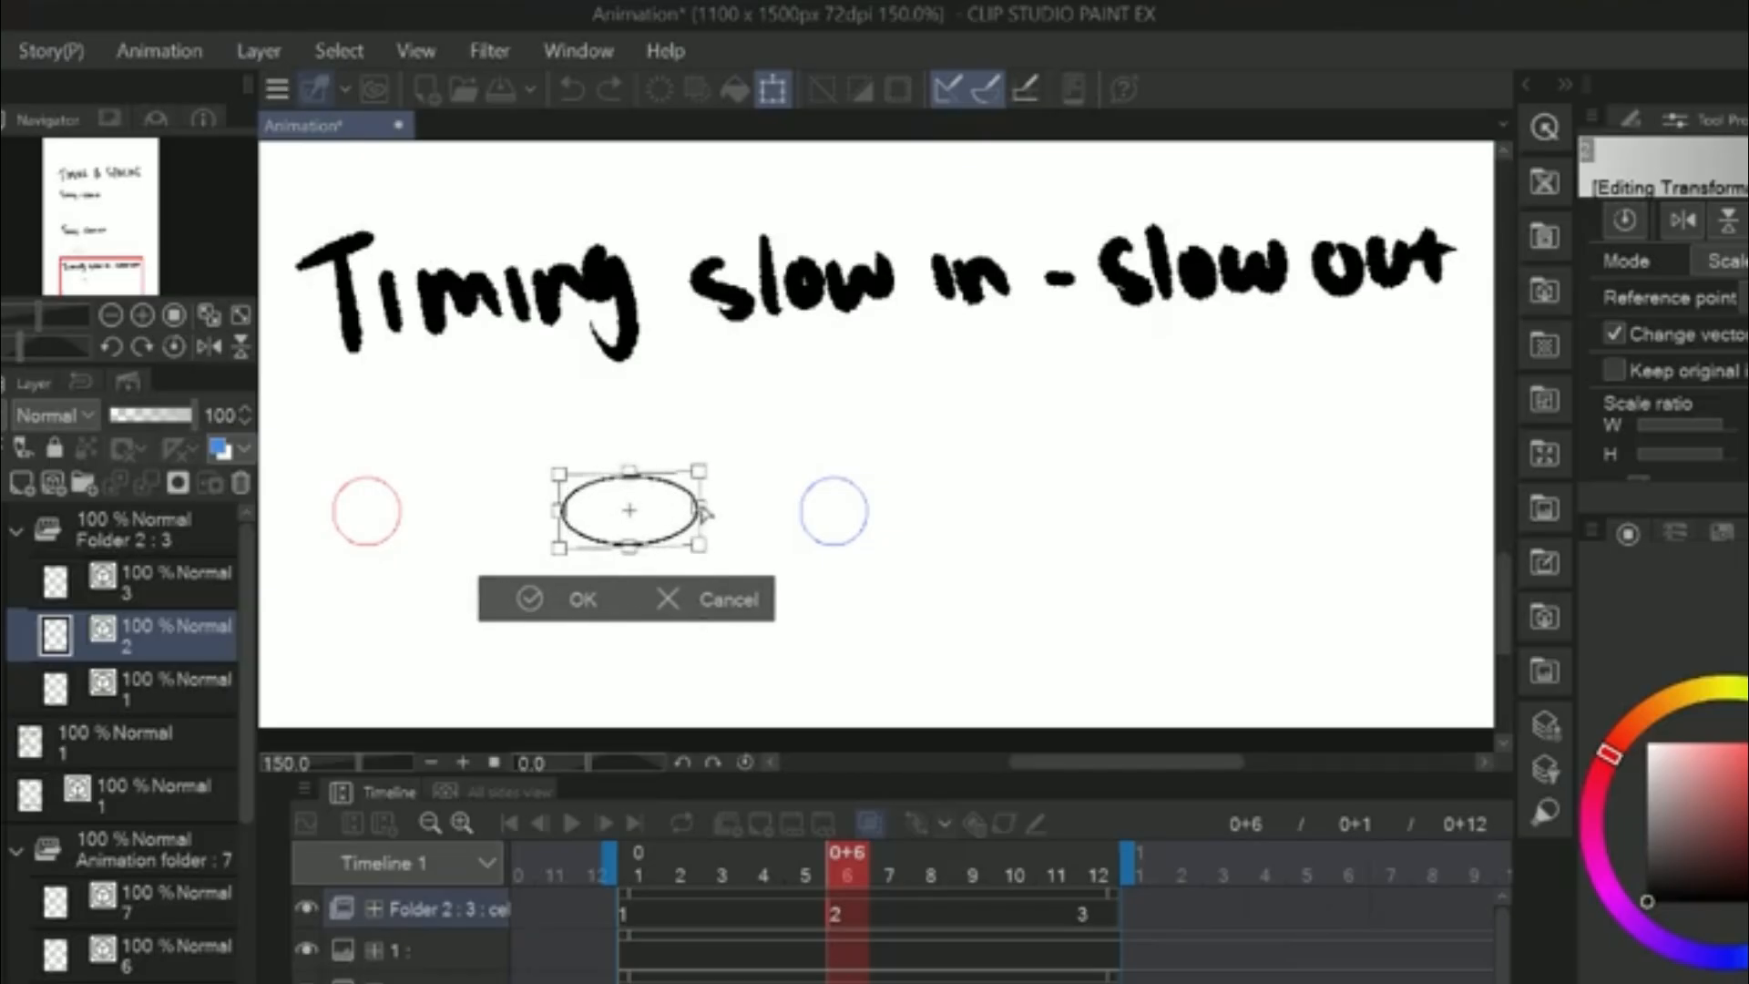
drag(559, 511, 507, 519)
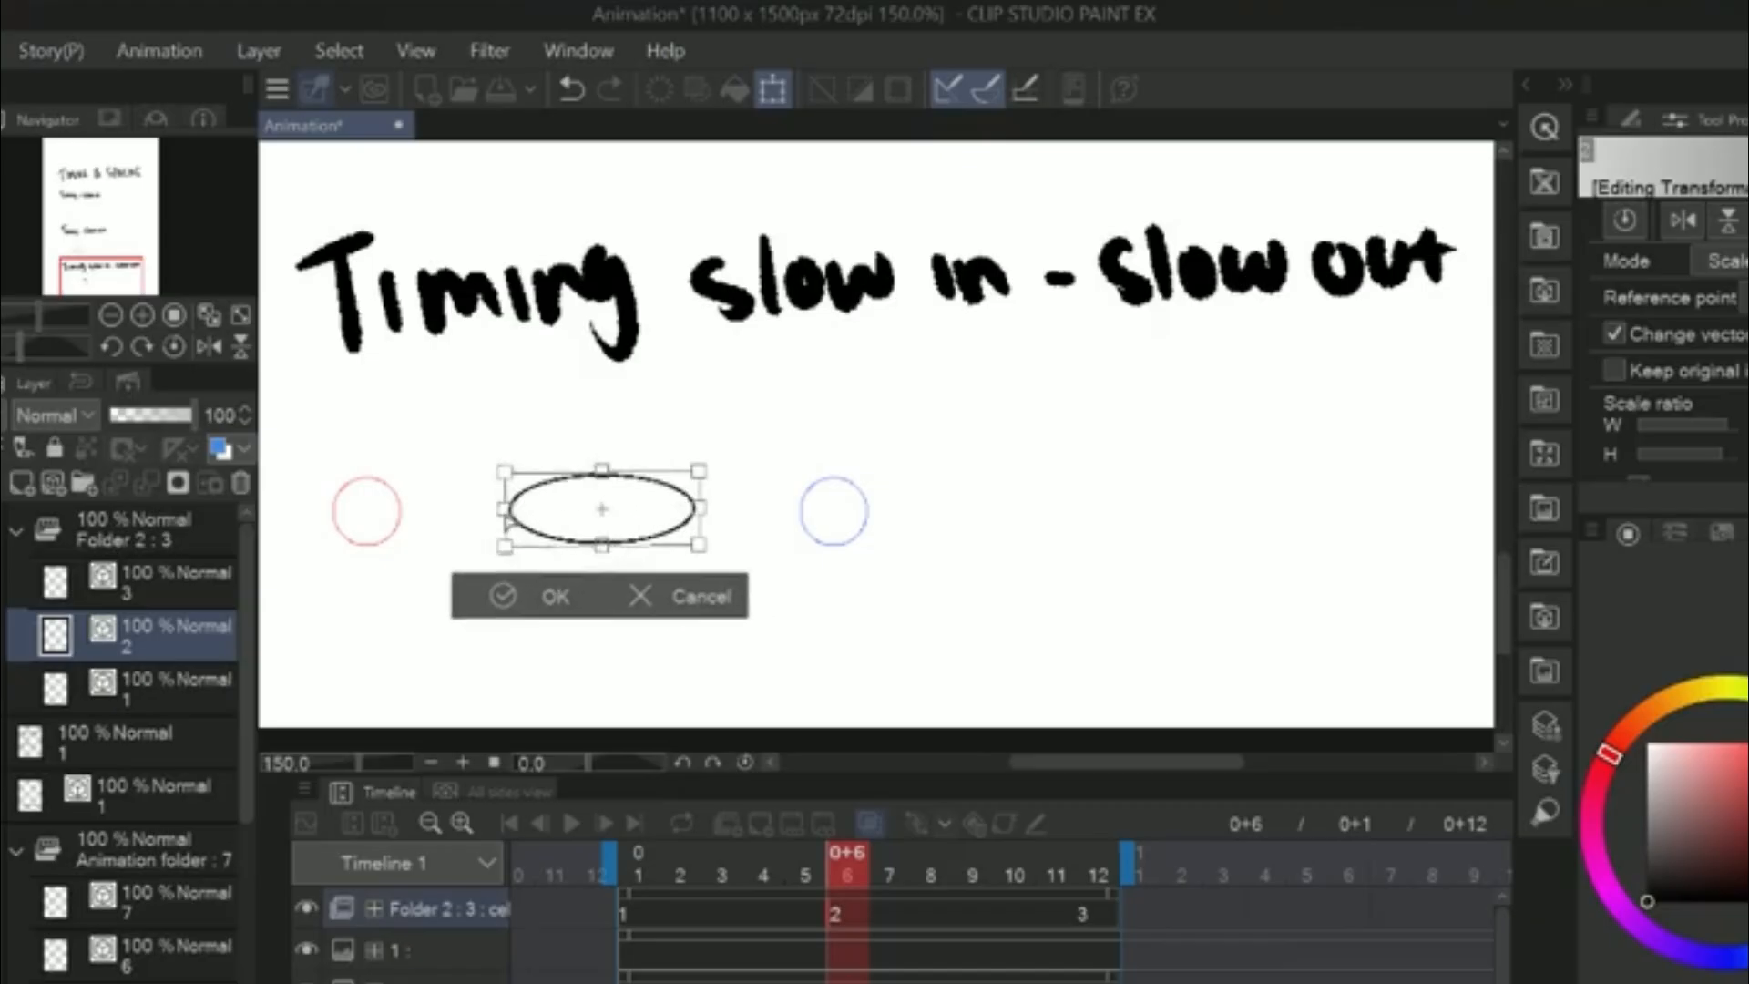
drag(603, 548, 655, 540)
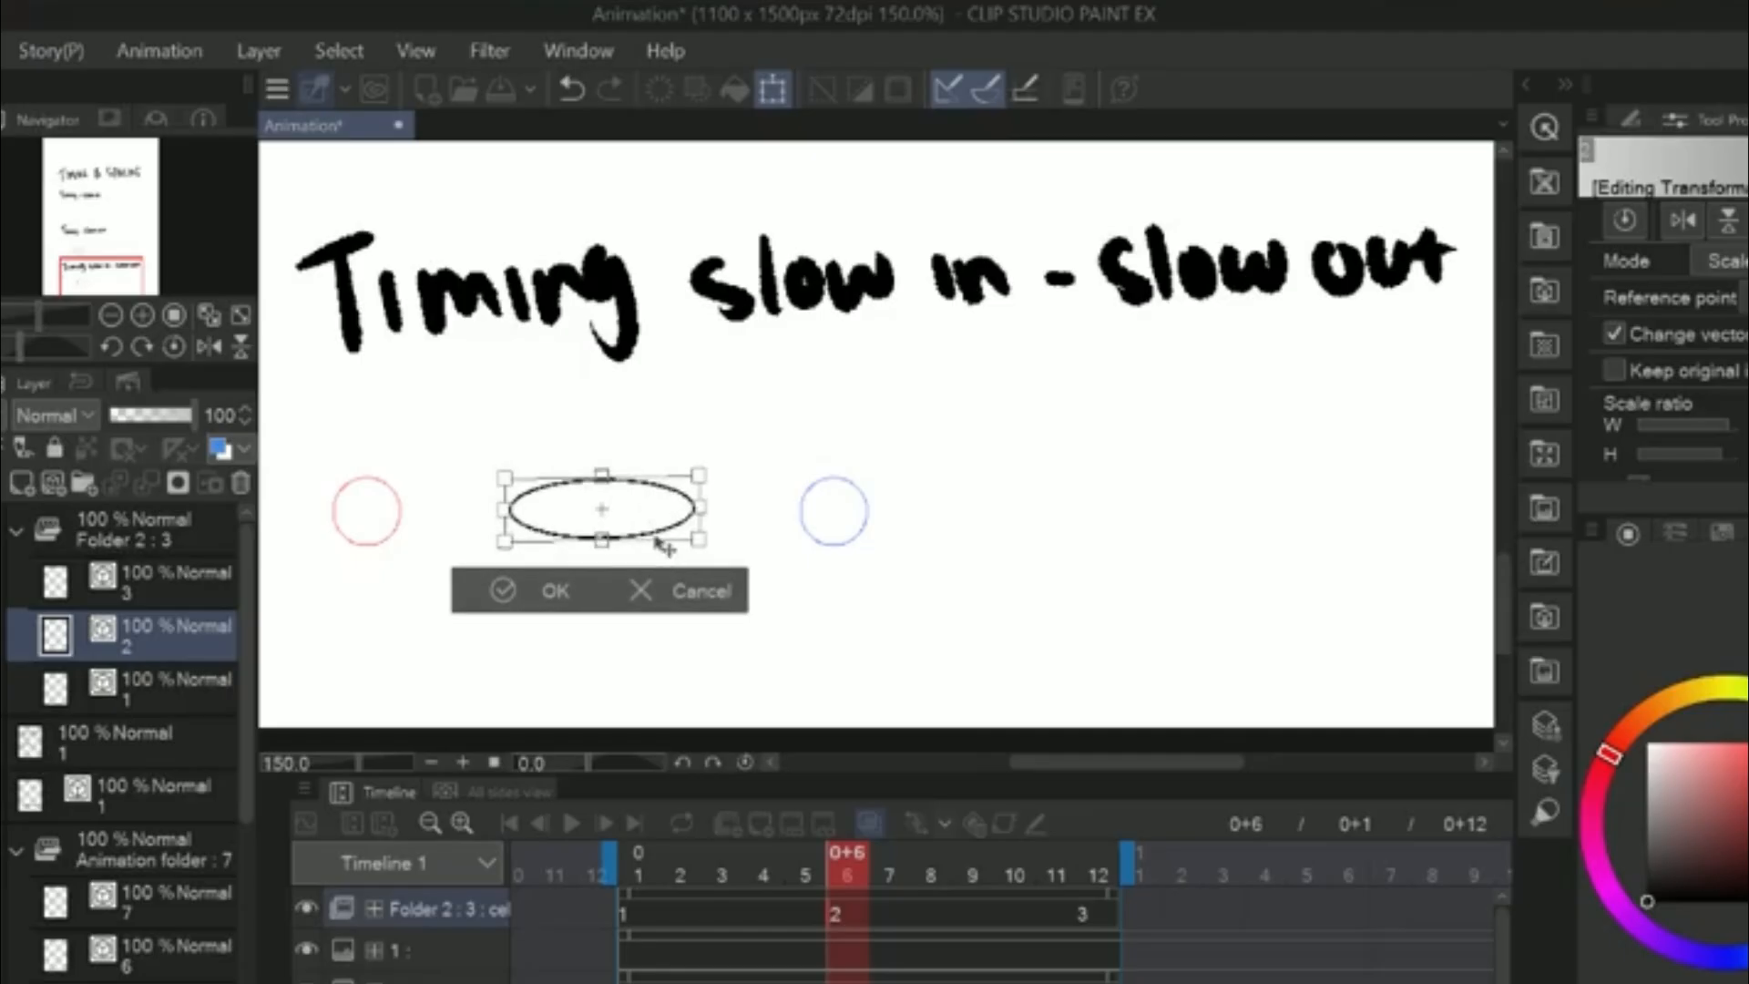
click(555, 591)
drag(746, 587, 818, 588)
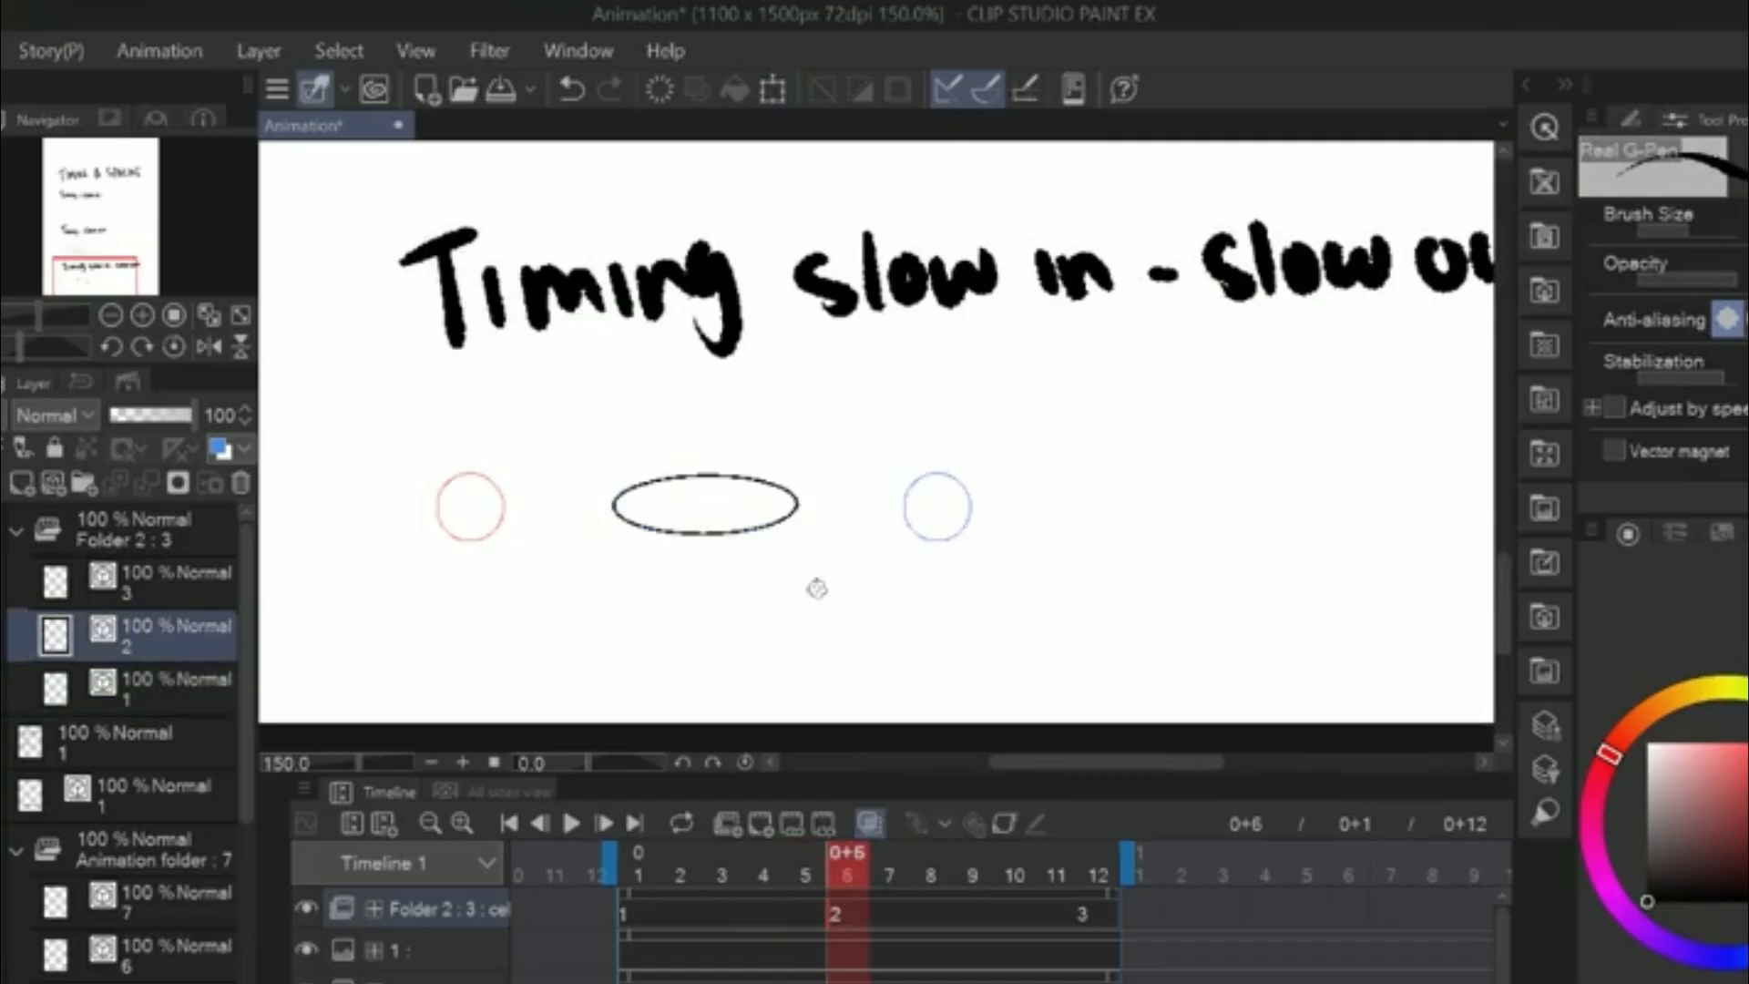
Turn off onion skin for the Folder 2 cels.
key(o)
key(o)
key(o)
key(o)
key(o)
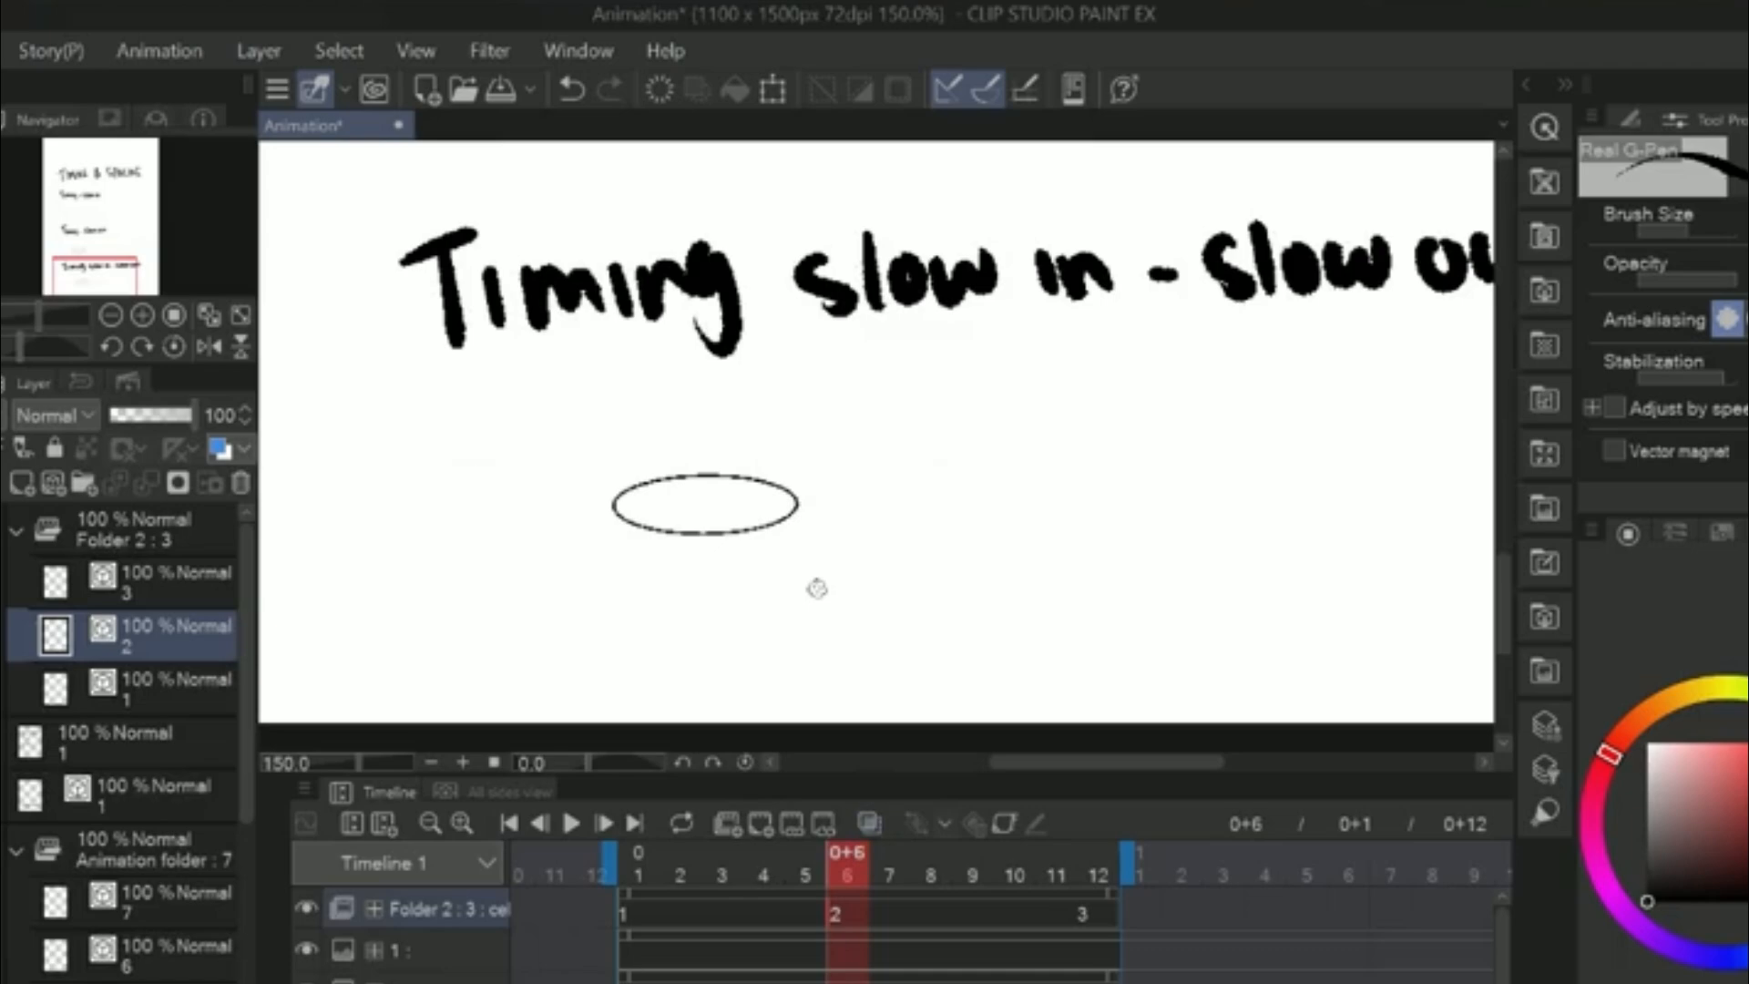
Step through the Folder 2 frames from end to start and play the animation to check the stretched middle pose.
key(ctrl+Left)
key(ctrl+Right)
key(ctrl+Right)
key(ctrl+Right)
key(ctrl+Right)
key(ctrl+Right)
key(ctrl+Right)
key(ctrl+Right)
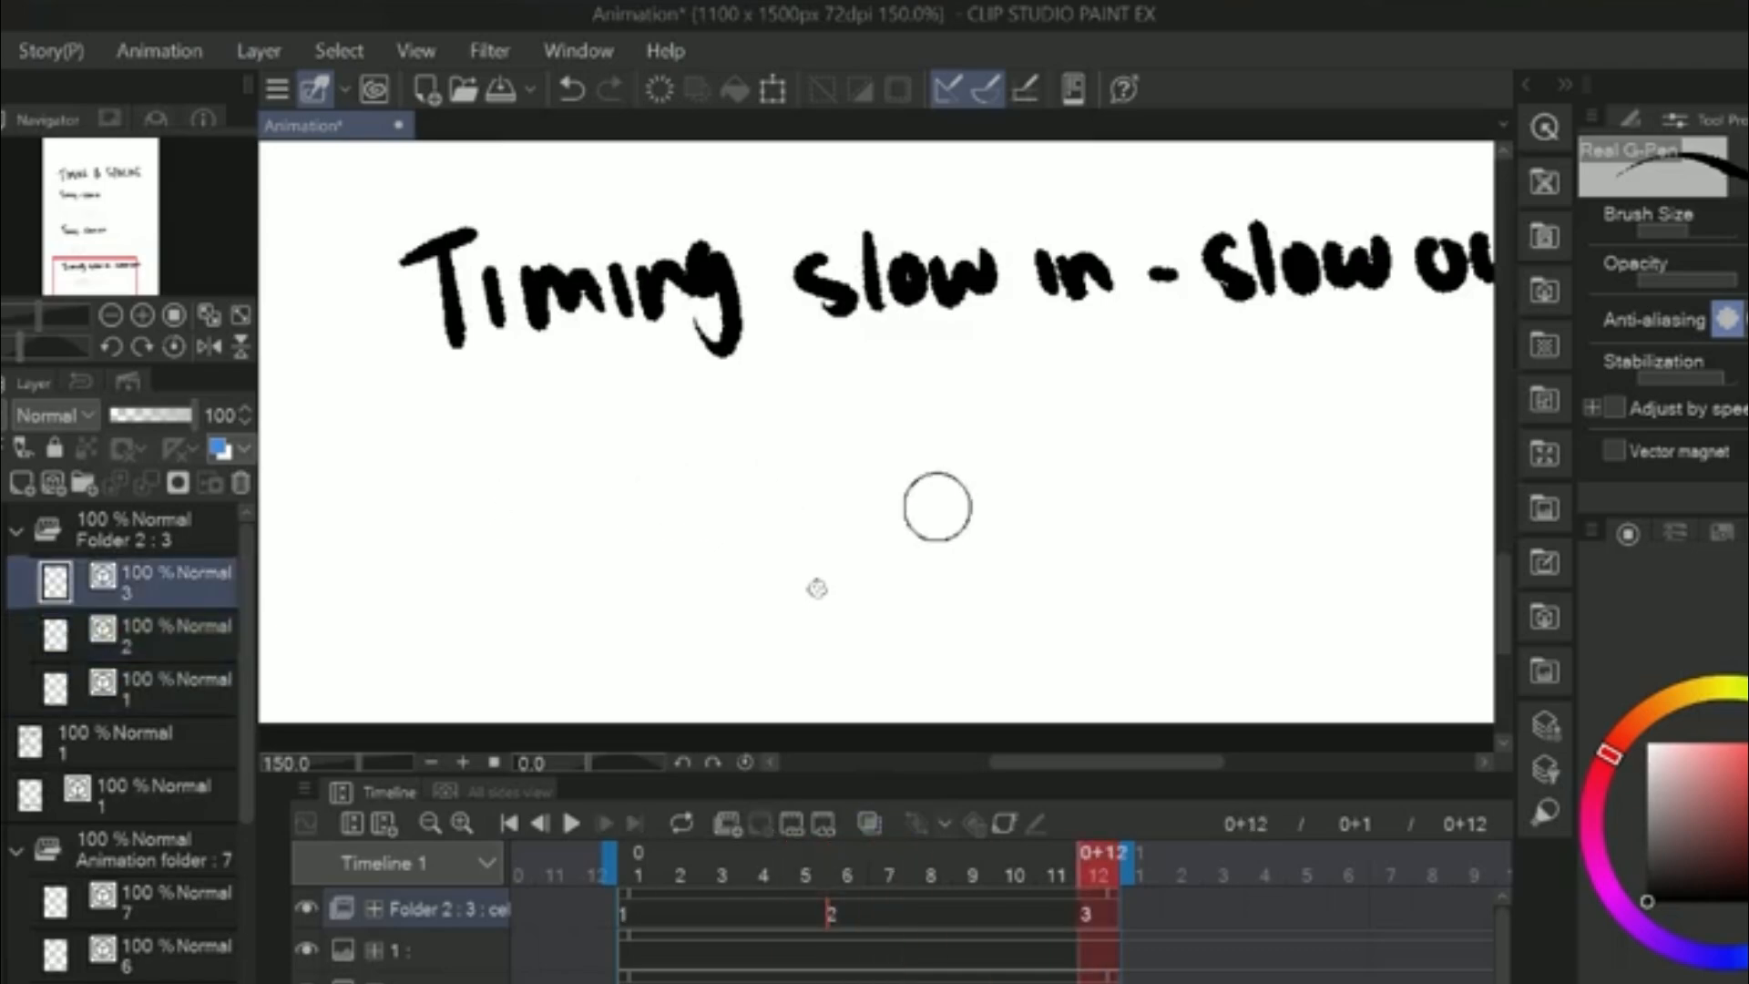
key(ctrl+Left)
key(ctrl+Left)
key(ctrl+Left)
key(ctrl+Left)
key(ctrl+Left)
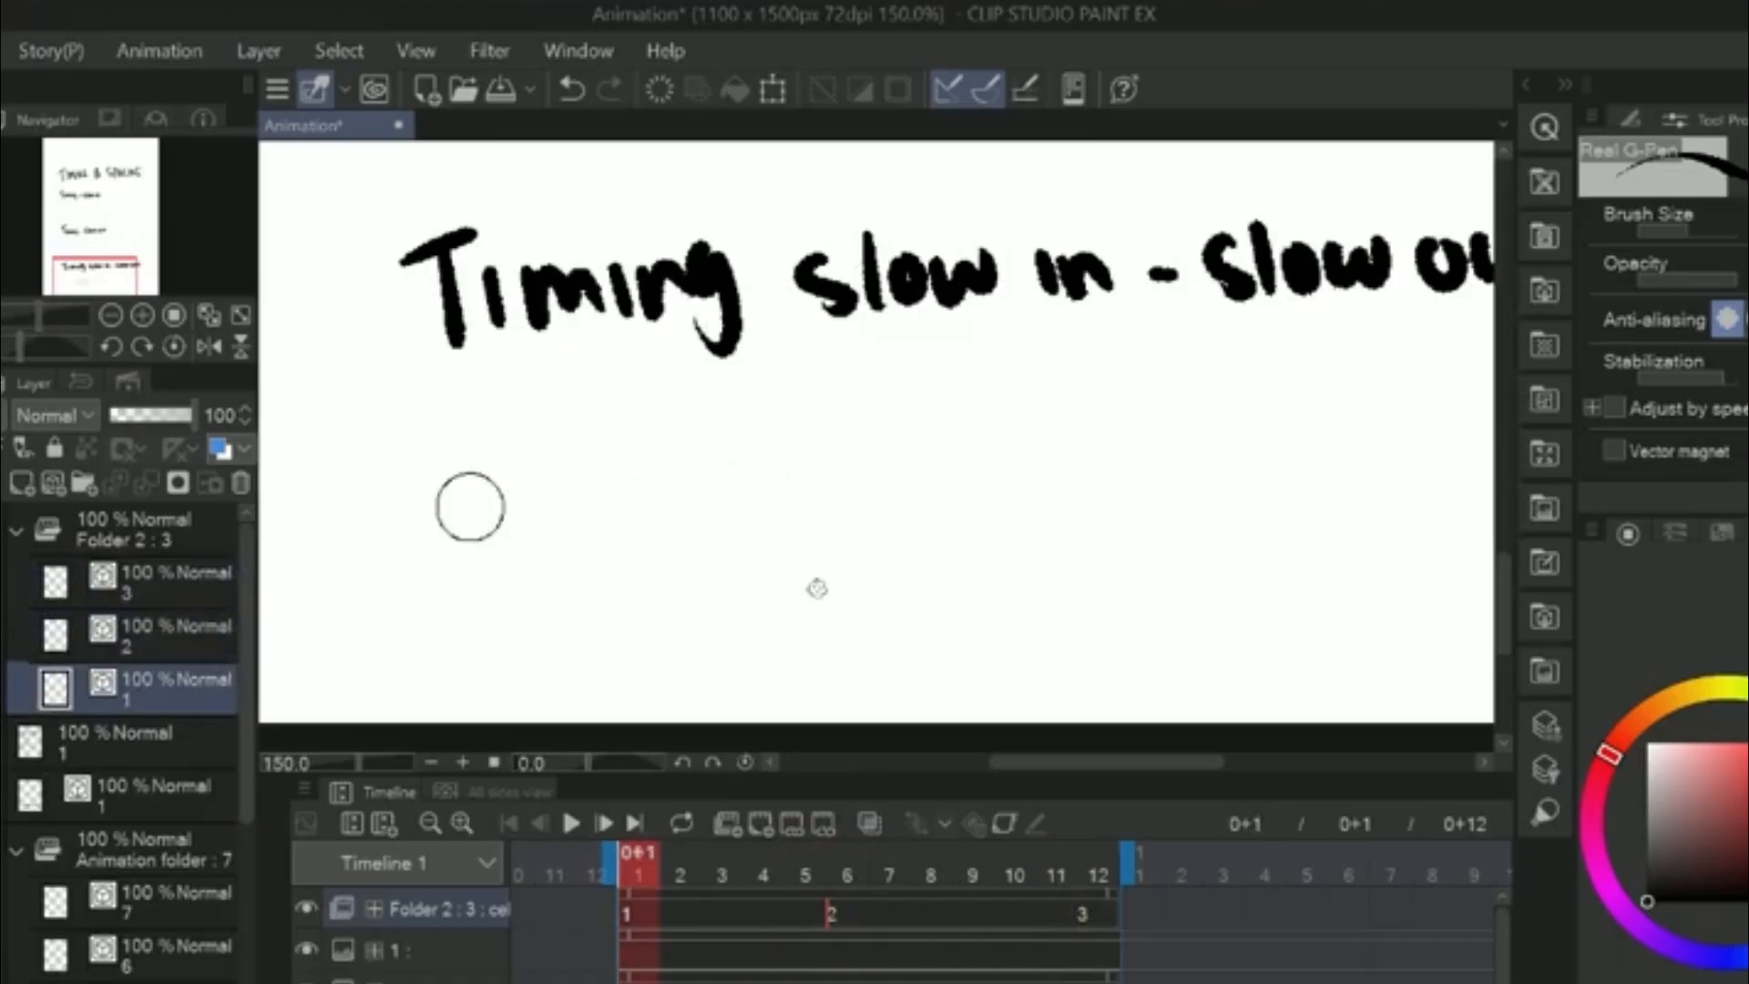
key(space)
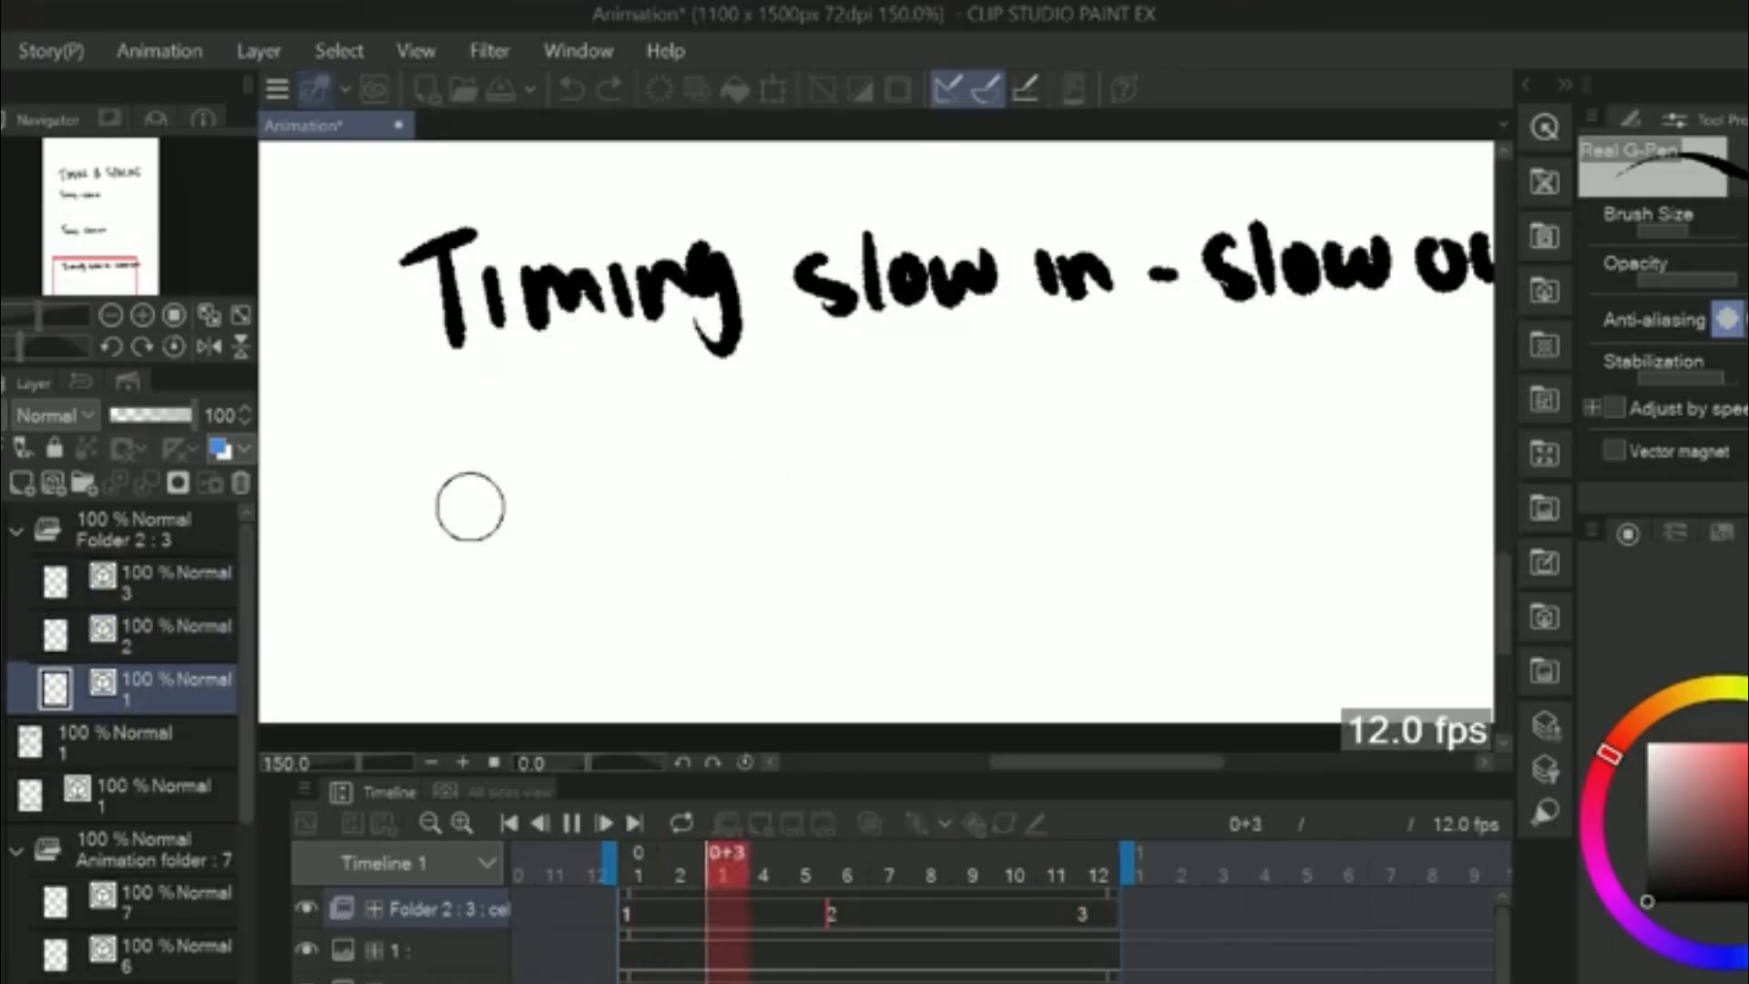
key(space)
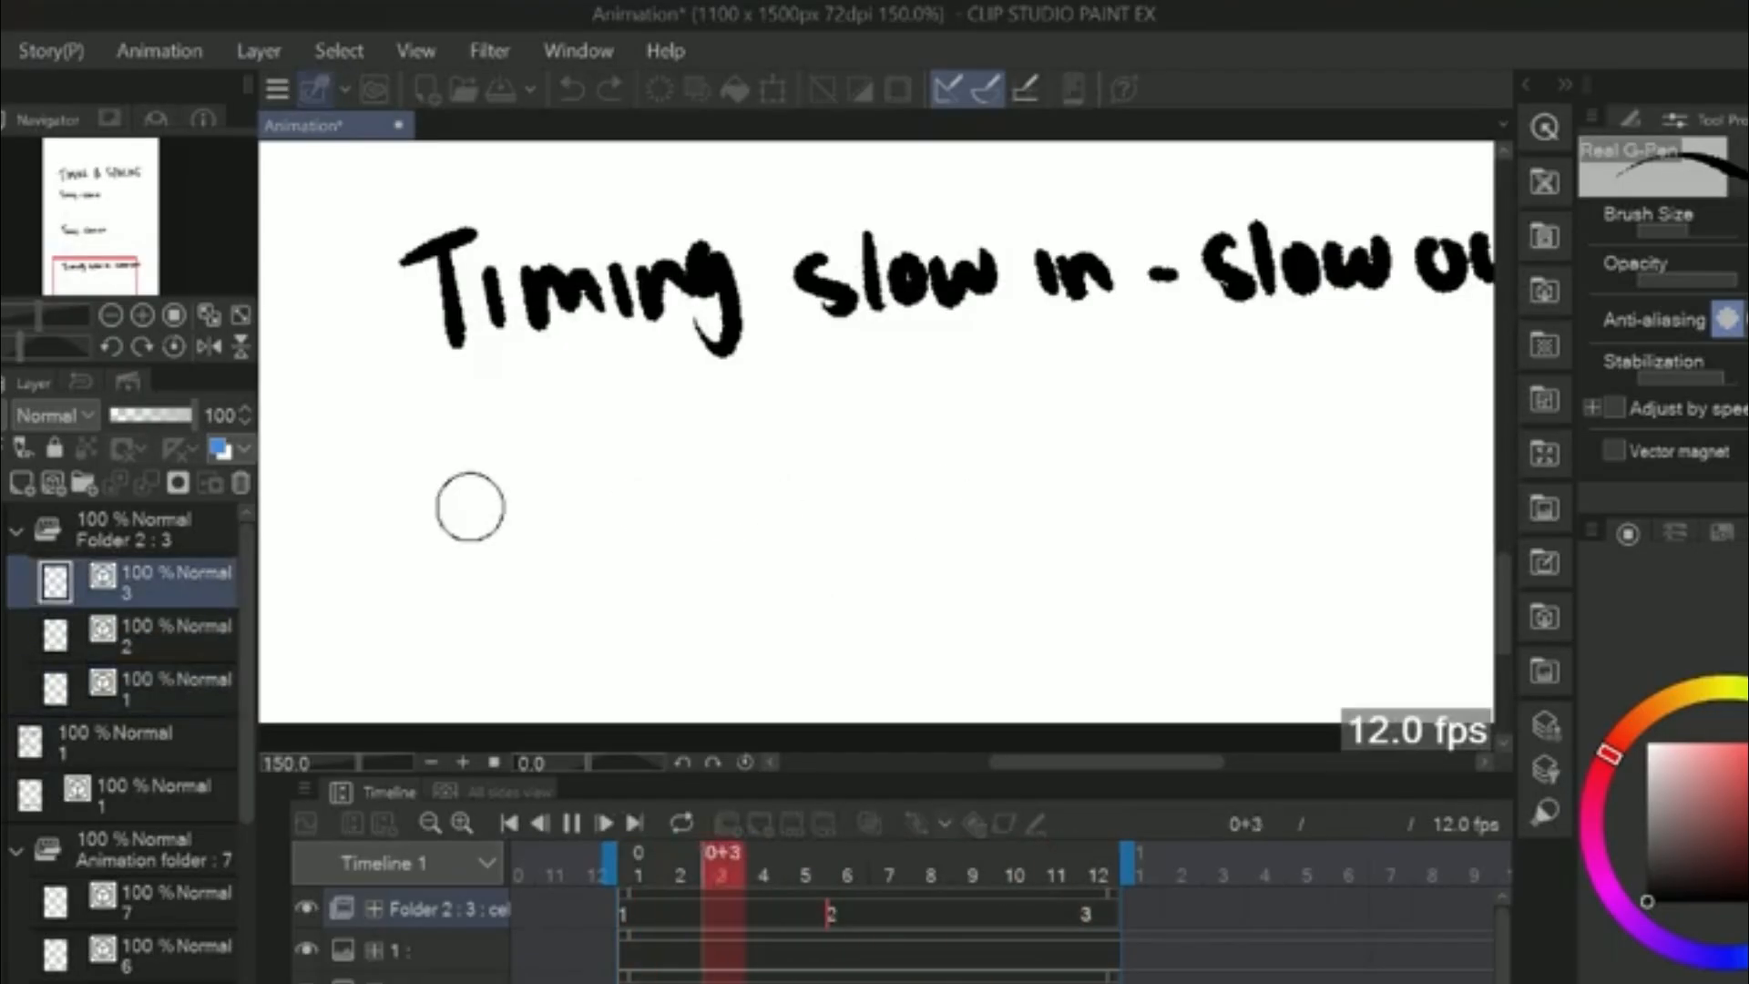
key(space)
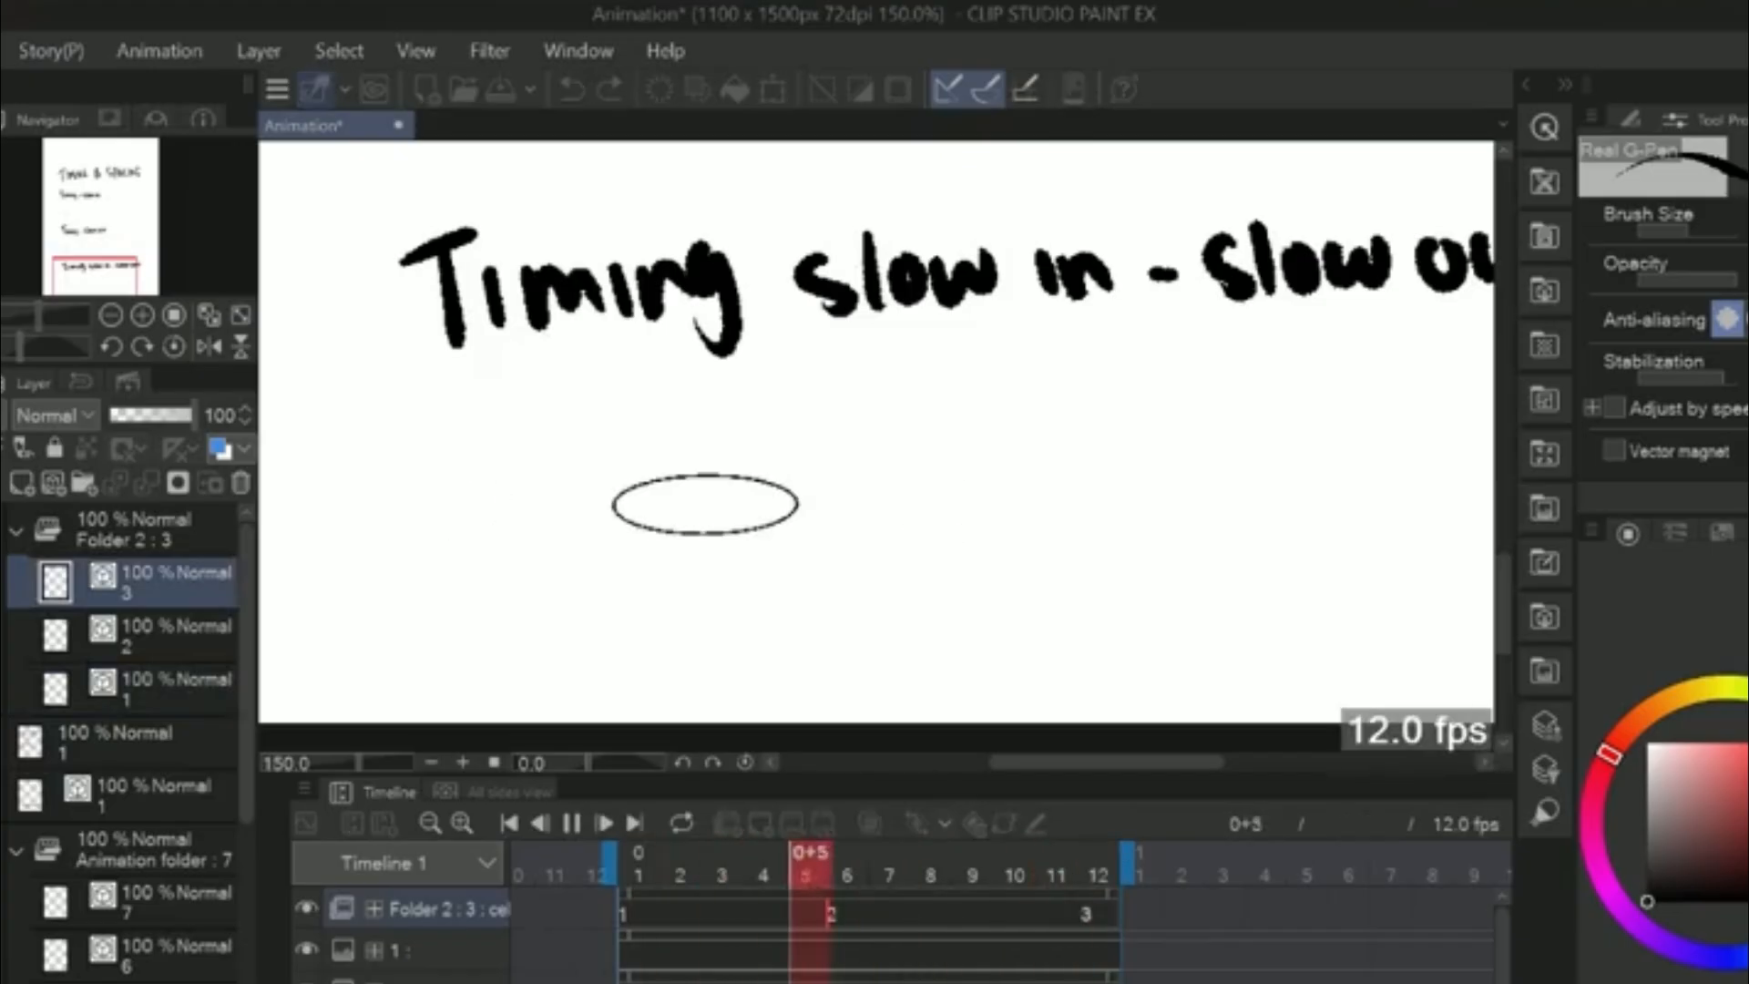
key(space)
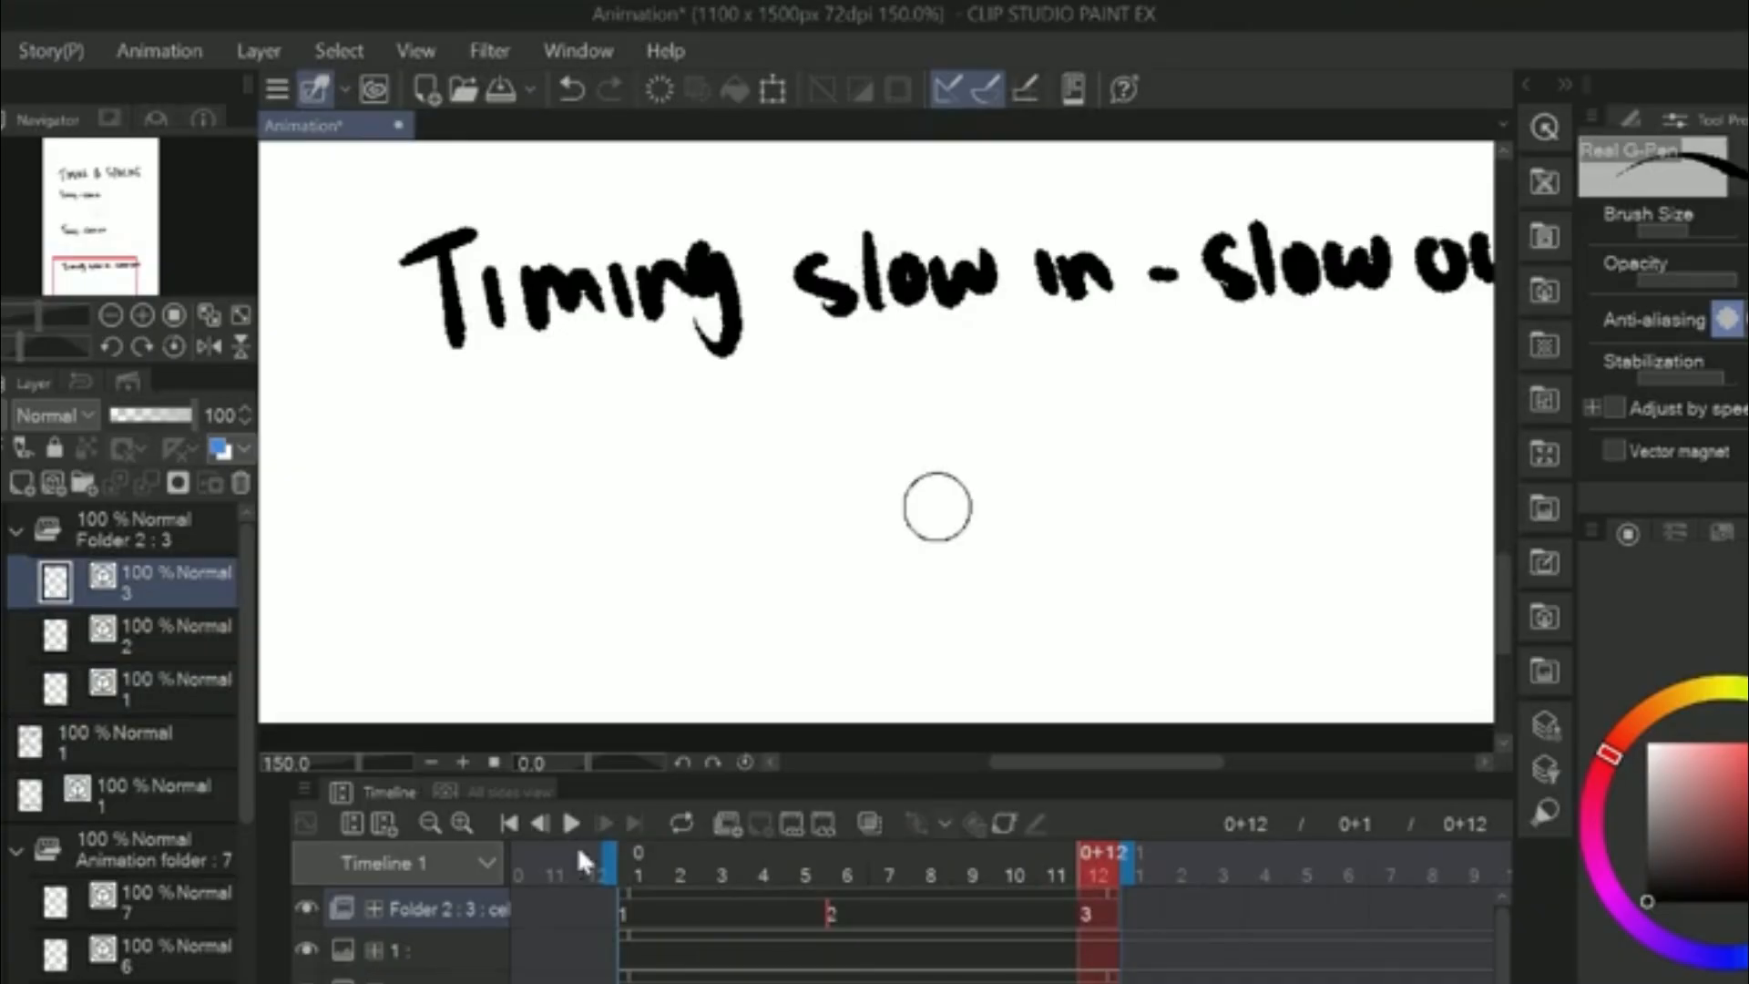
Add cel 1a at frame 2 with a copy of the start circle and turn on onion skin.
click(508, 825)
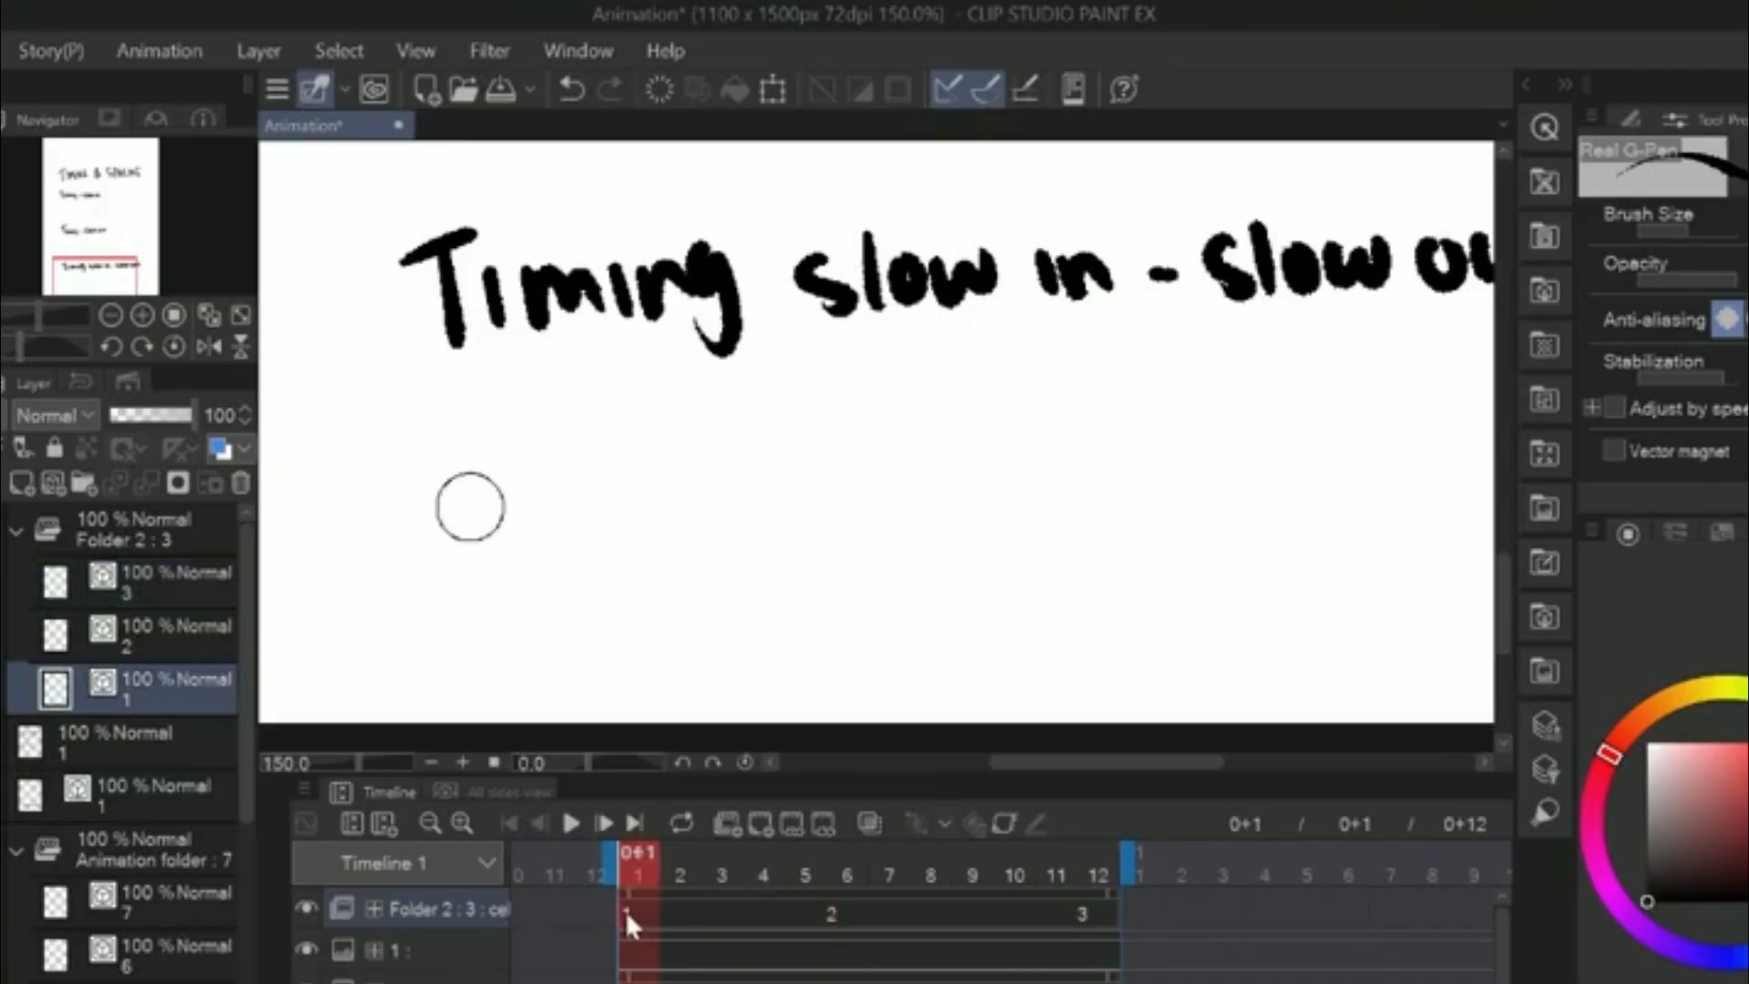
key(alt+n)
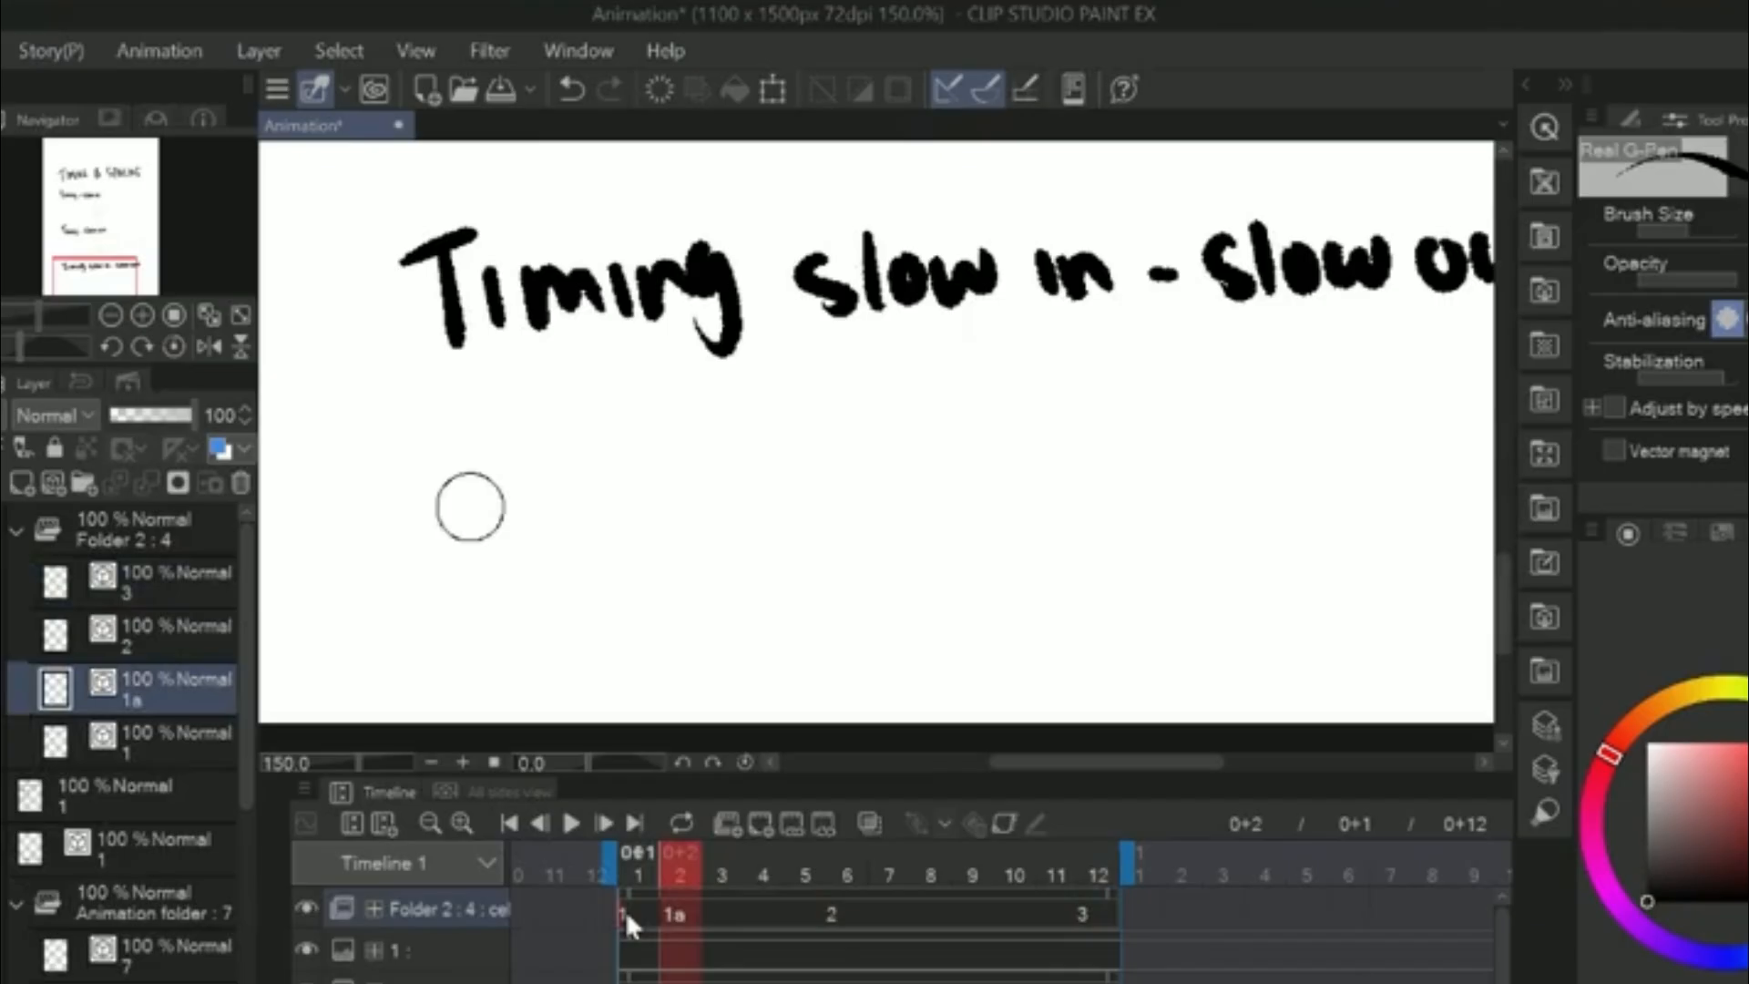
key(alt+o)
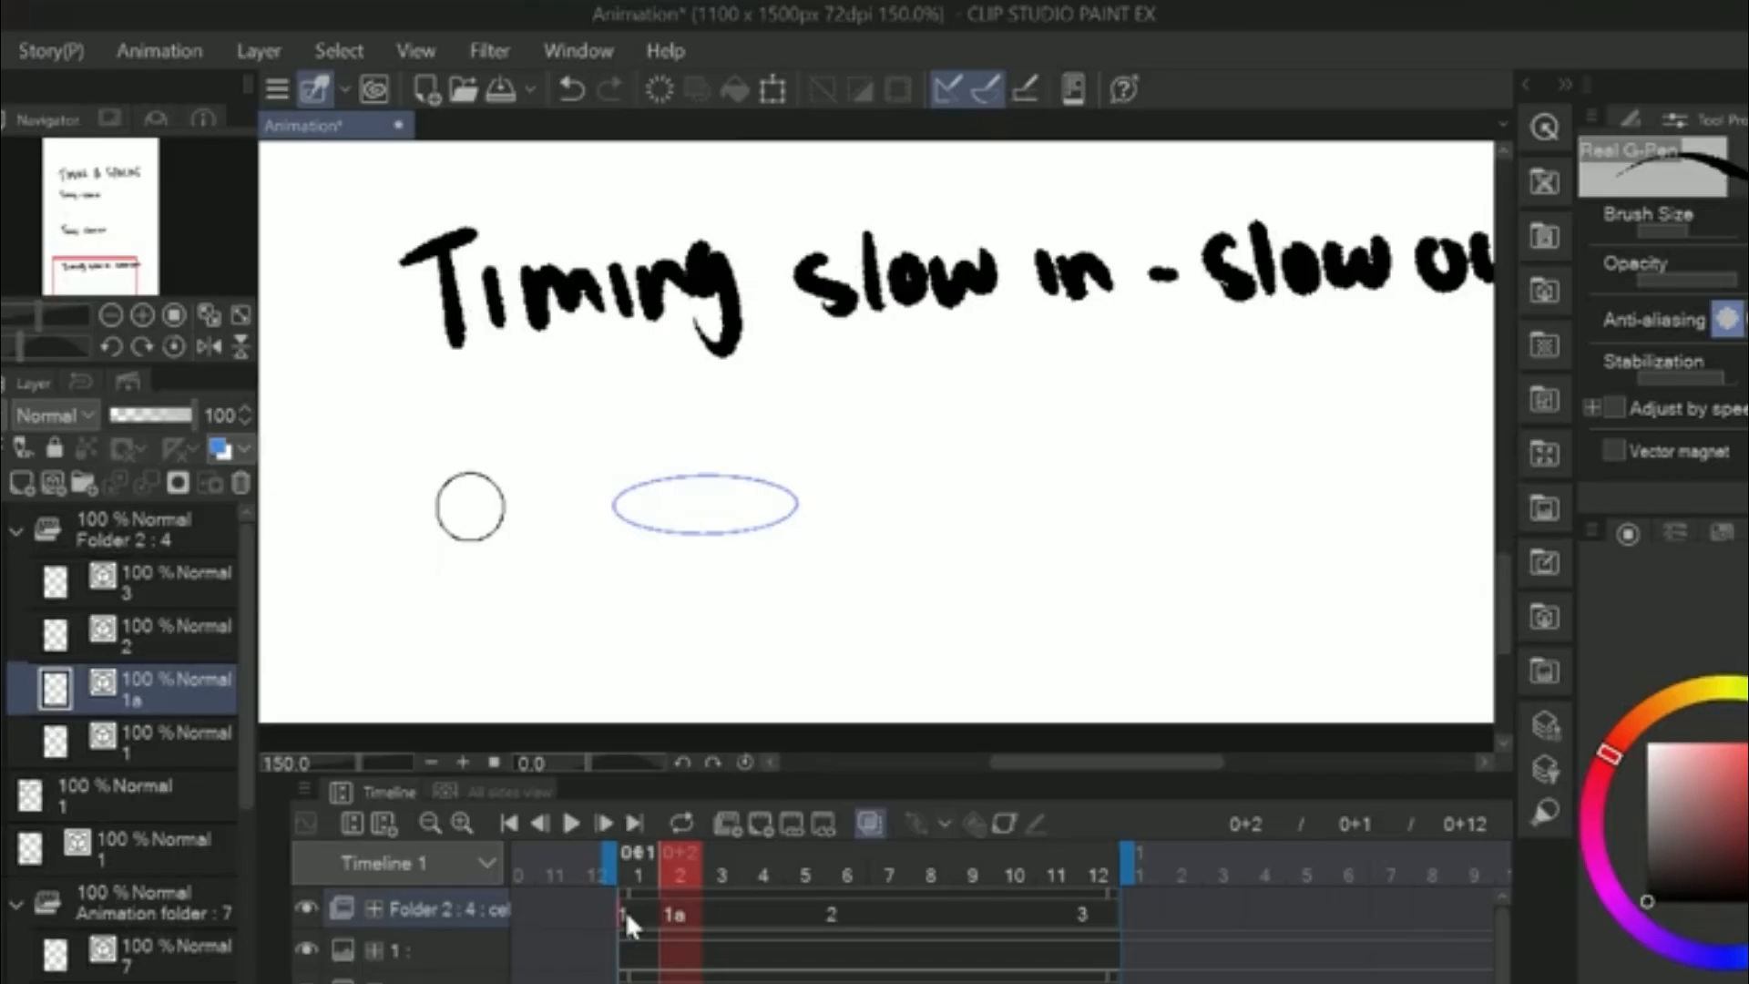
Shift the circle on cel 1a slightly to the right of the start circle, keeping most of the overlap.
key(ctrl+t)
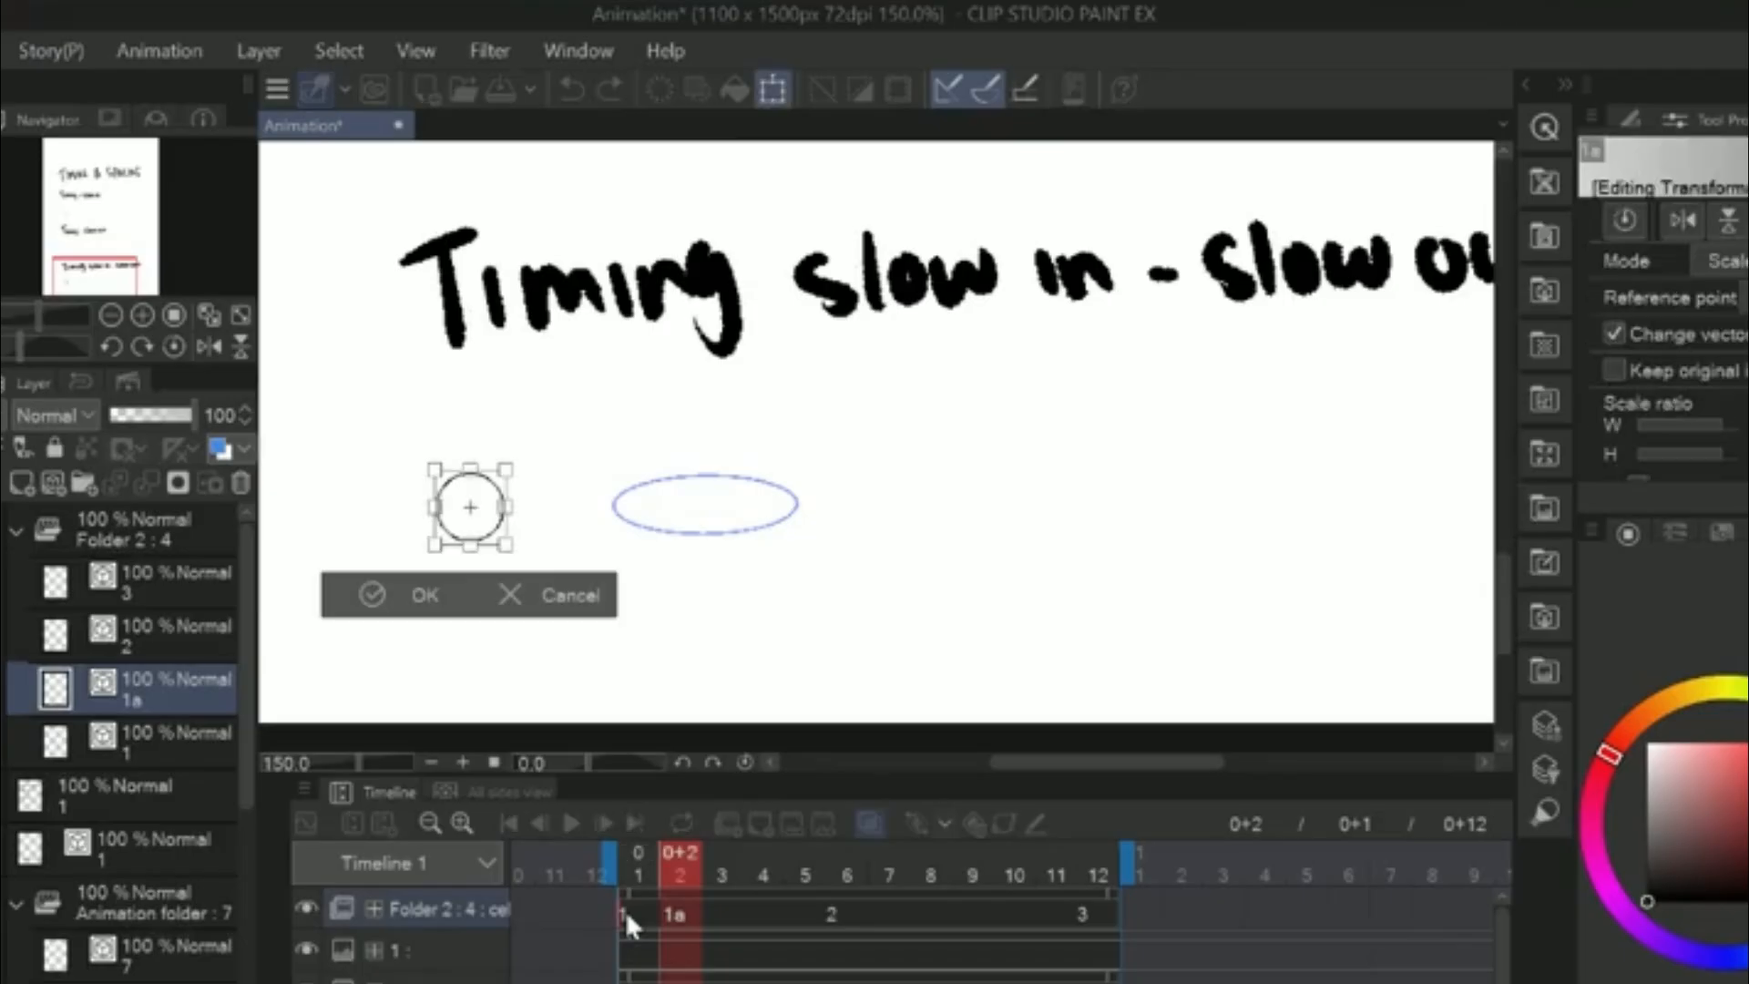
key(Right)
key(Right)
key(Right)
key(Right)
key(Right)
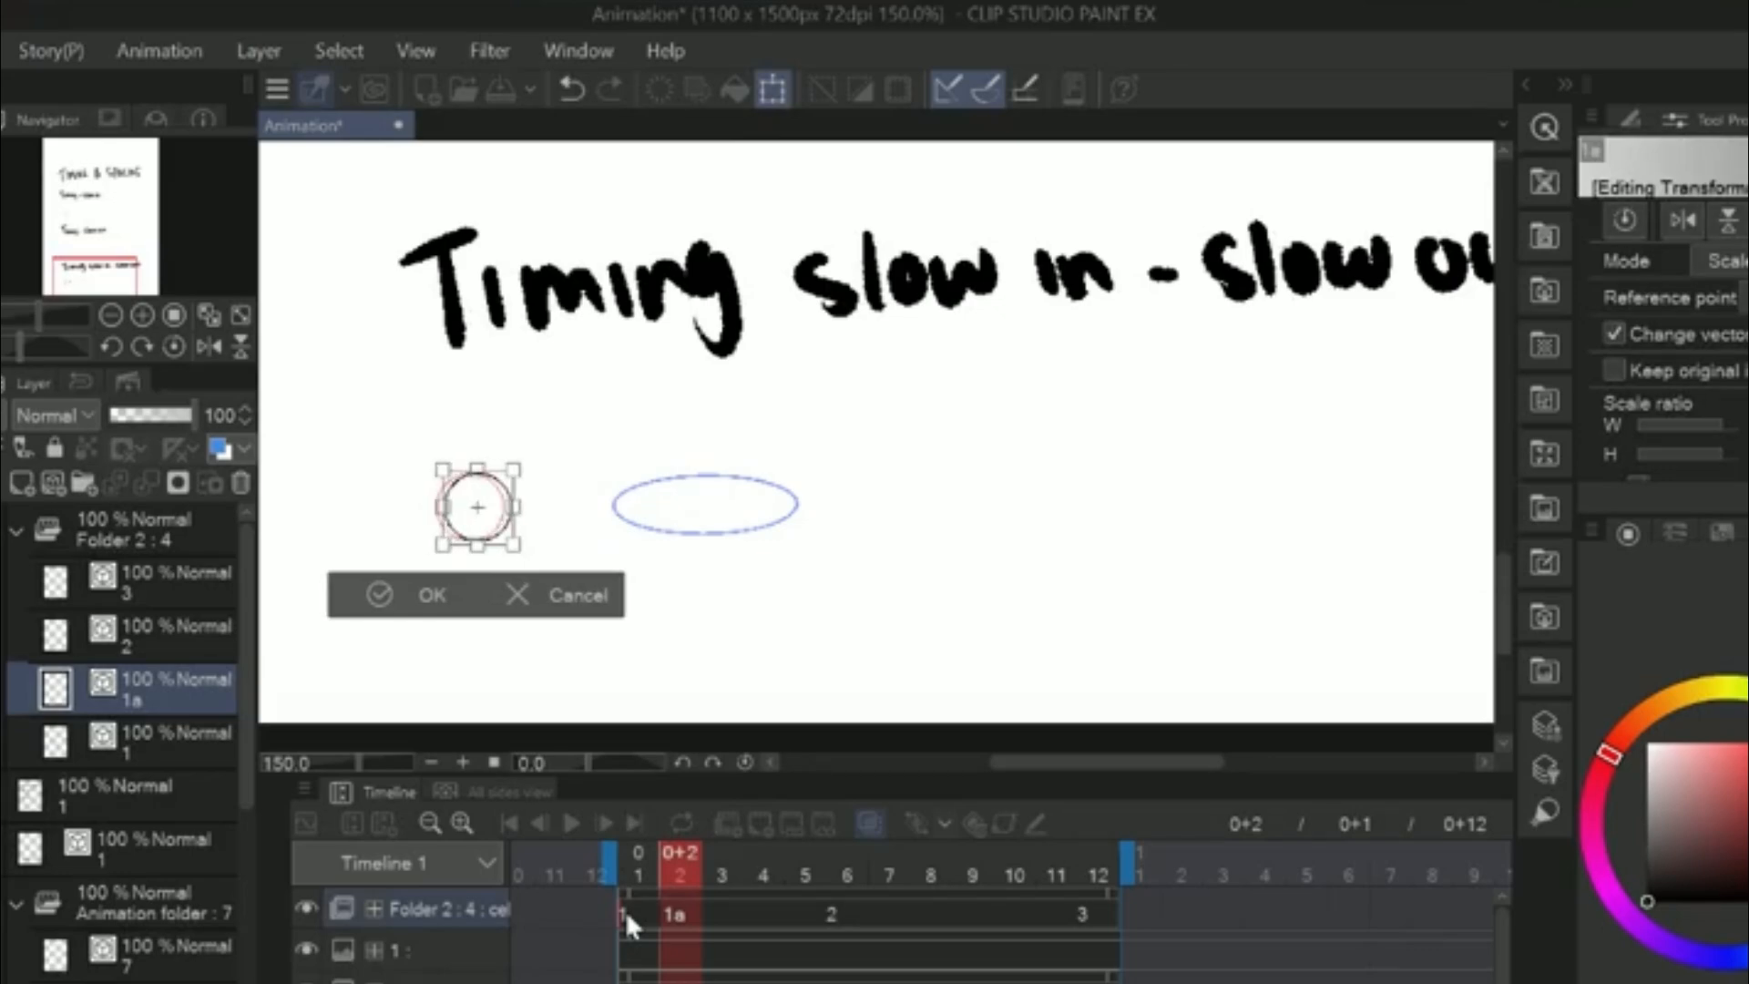
click(433, 608)
key(Right)
click(672, 918)
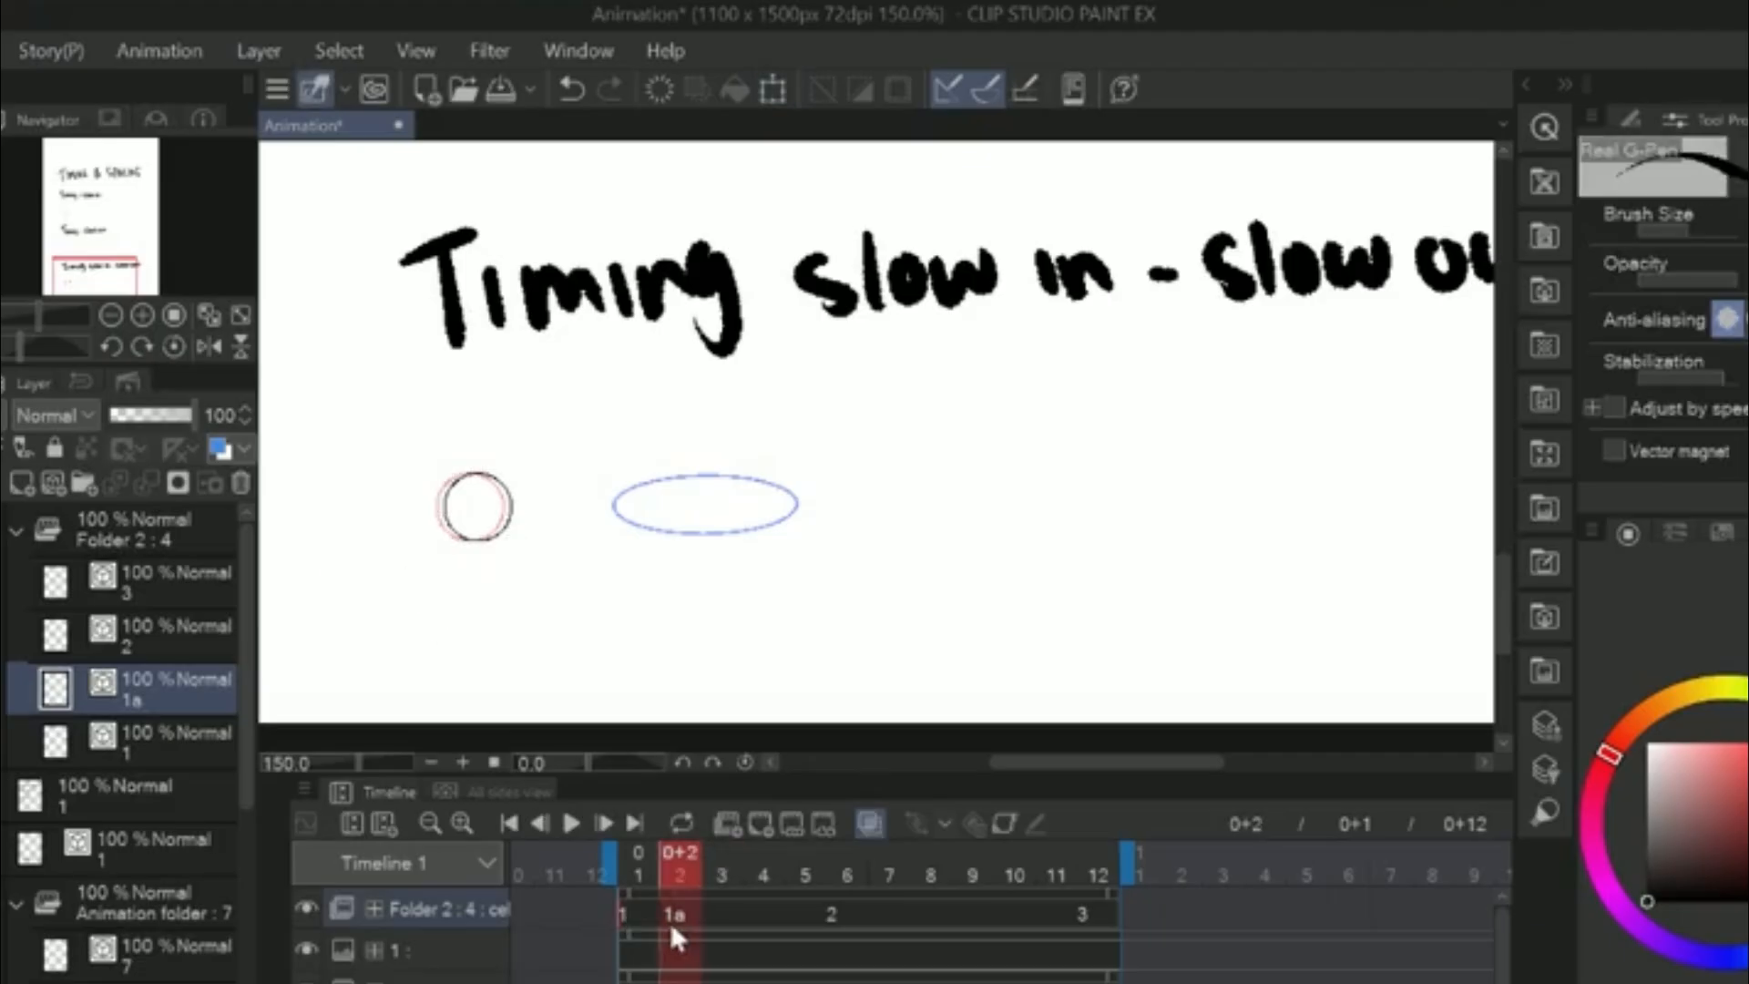
Step through the first few frames of Folder 2 to check the circle's movement into the ellipse.
key(Left)
key(Right)
key(Right)
key(Right)
key(Right)
key(Right)
key(Left)
key(Left)
key(Left)
key(Left)
key(Left)
Try cel 1a at frame 3, step through the neighbouring frames, and return the cel to frame 2.
click(673, 916)
drag(674, 914, 719, 914)
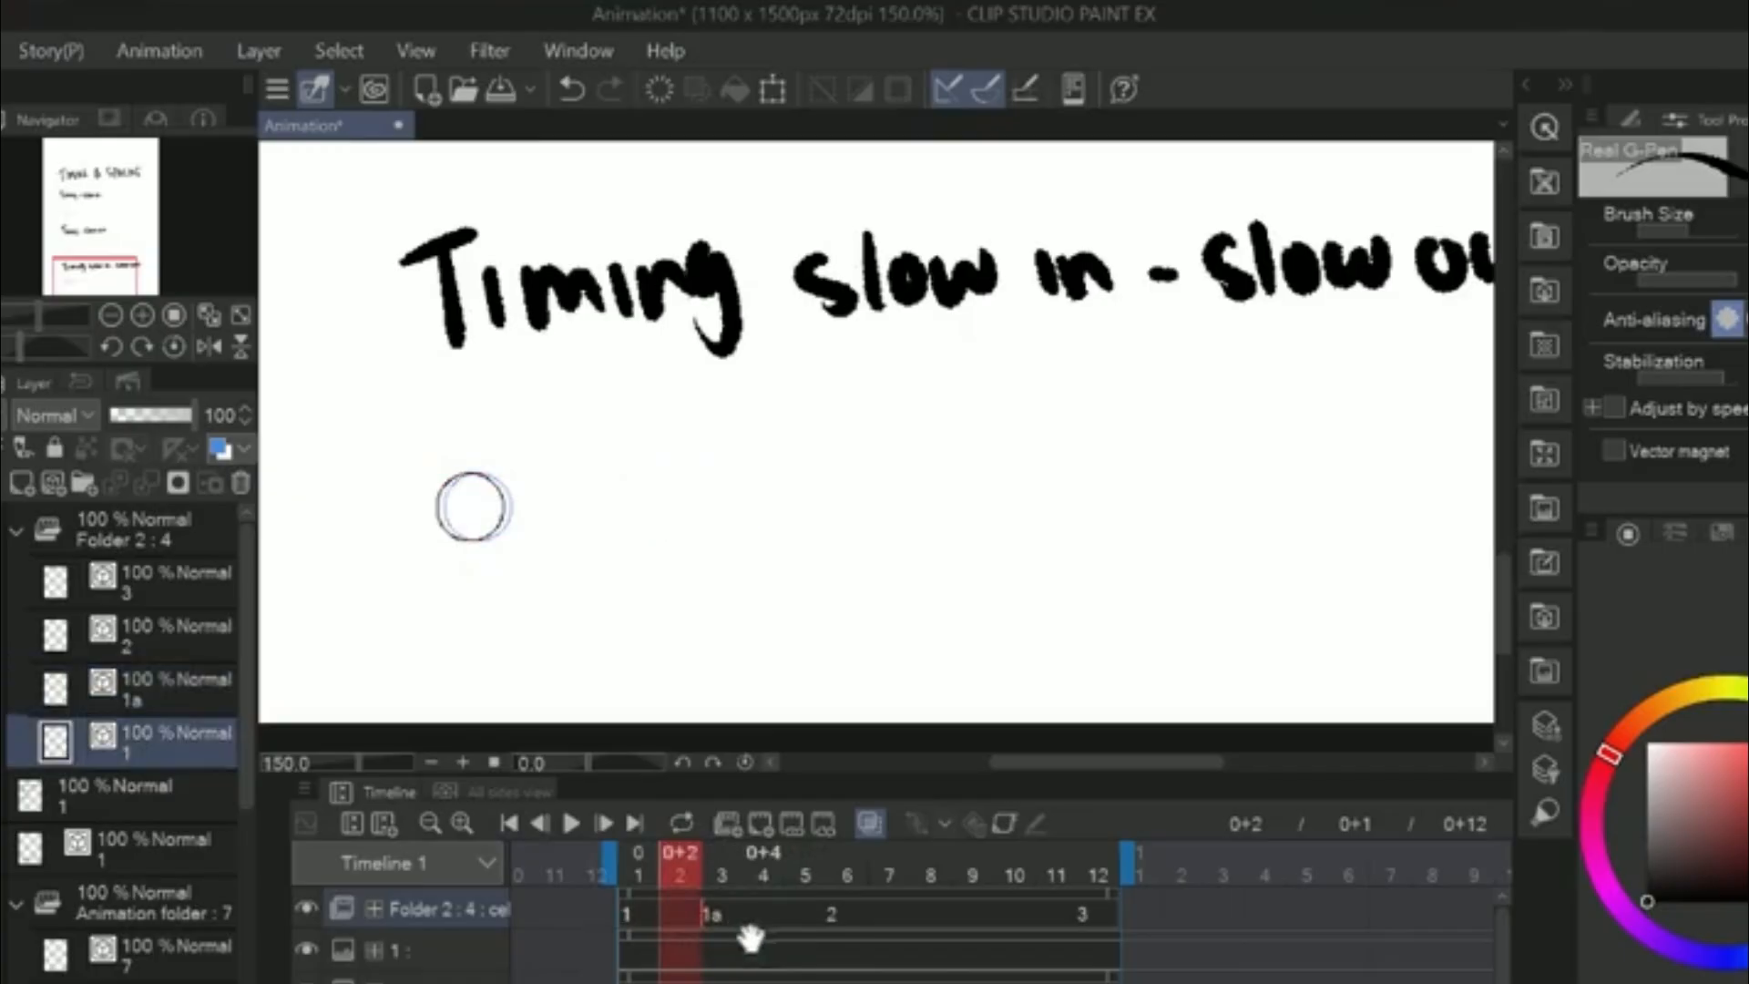
key(Right)
key(Right)
key(Left)
key(Right)
key(Right)
key(Right)
key(Left)
key(Left)
key(Left)
key(Left)
key(Left)
drag(707, 914, 690, 918)
Flip repeatedly between frames 1 and 2 to compare the spacing of the two circle positions.
key(Right)
key(Right)
key(Right)
key(Left)
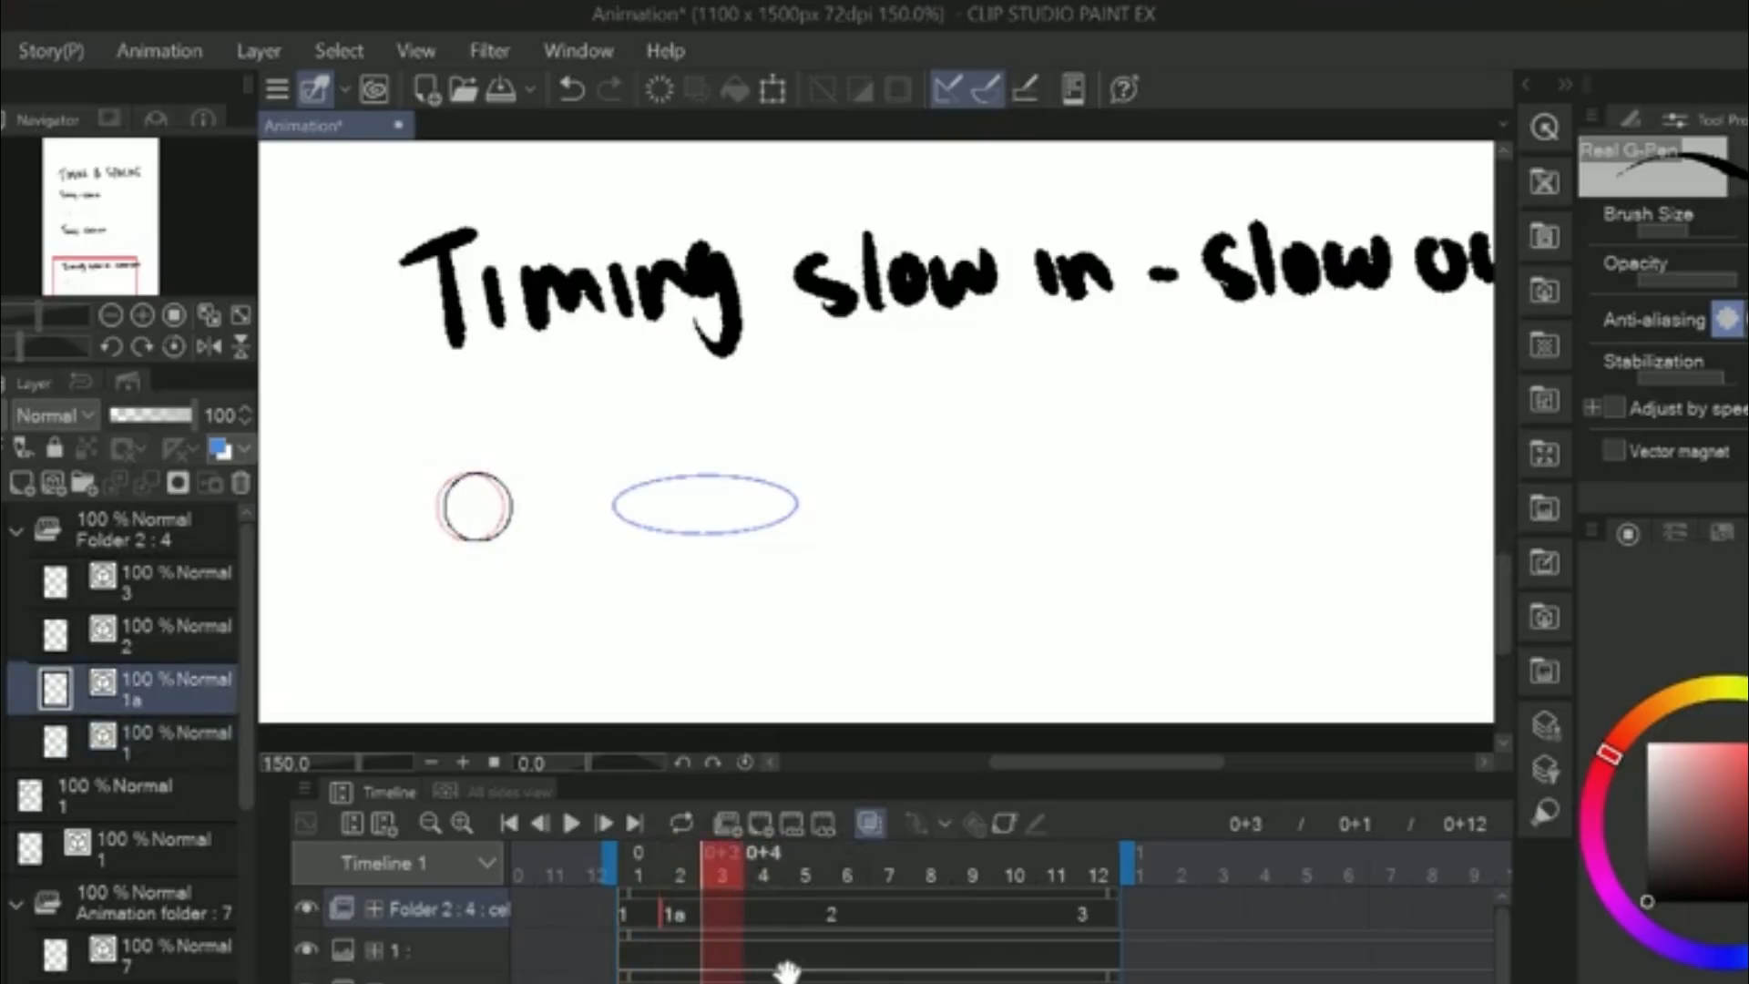
key(Left)
key(Left)
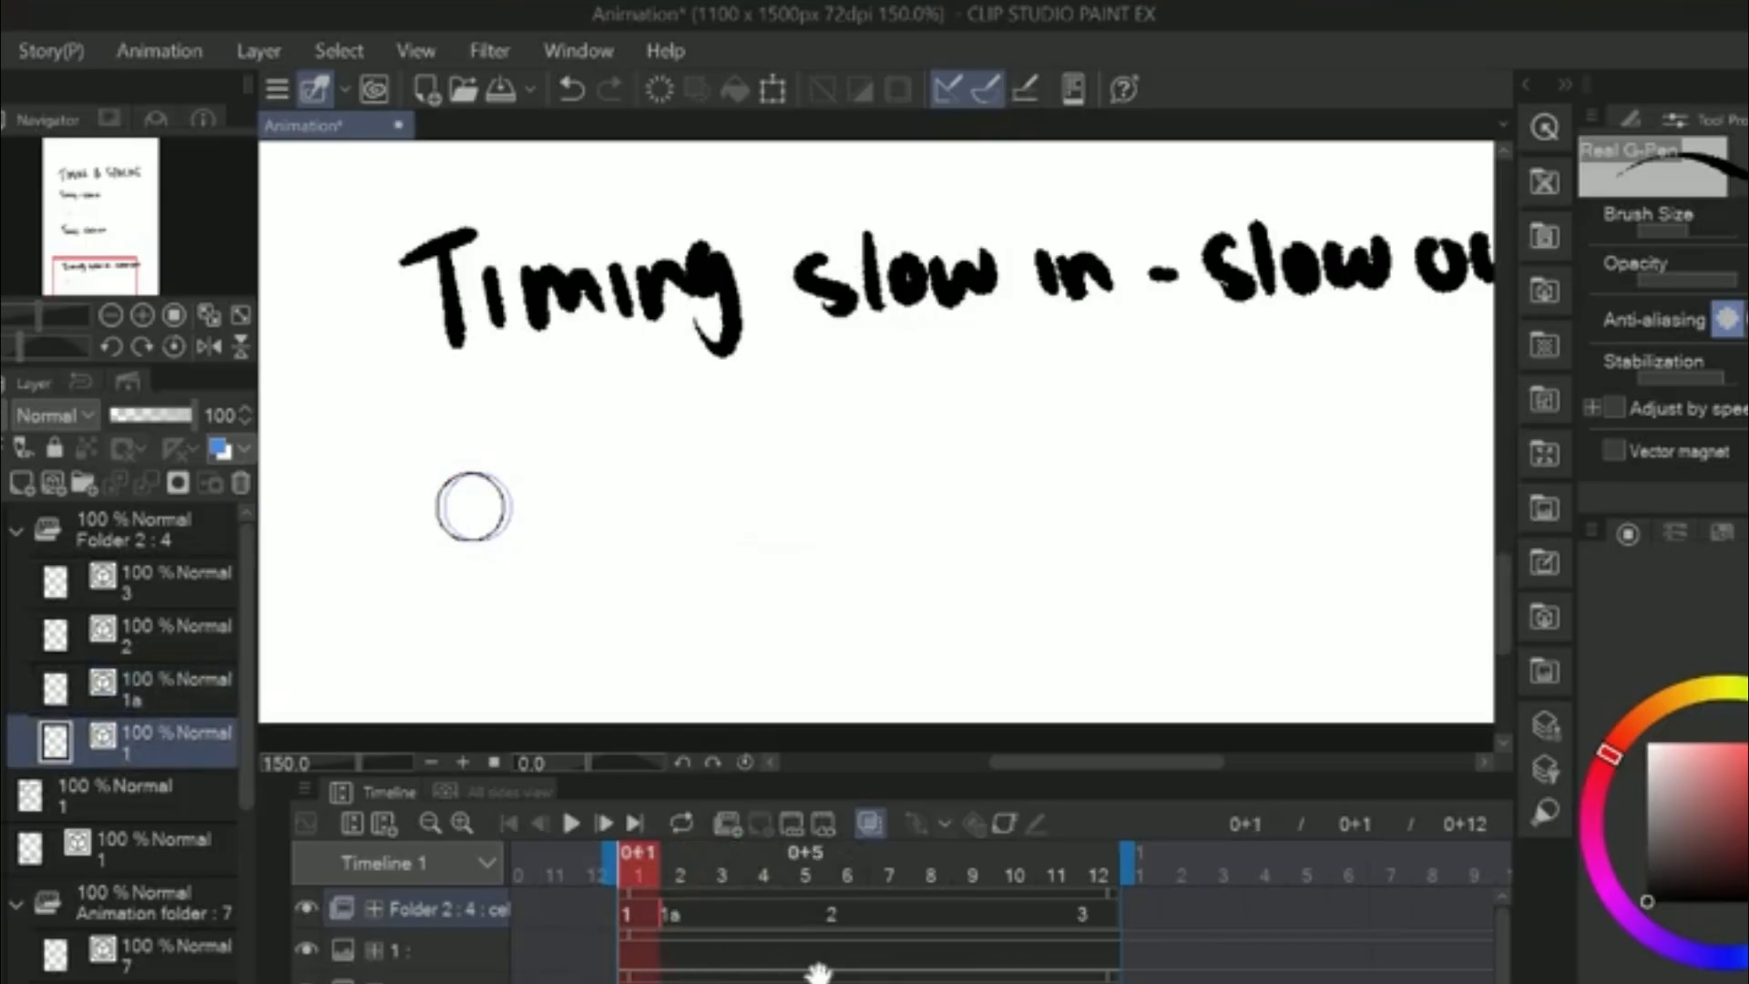
key(Right)
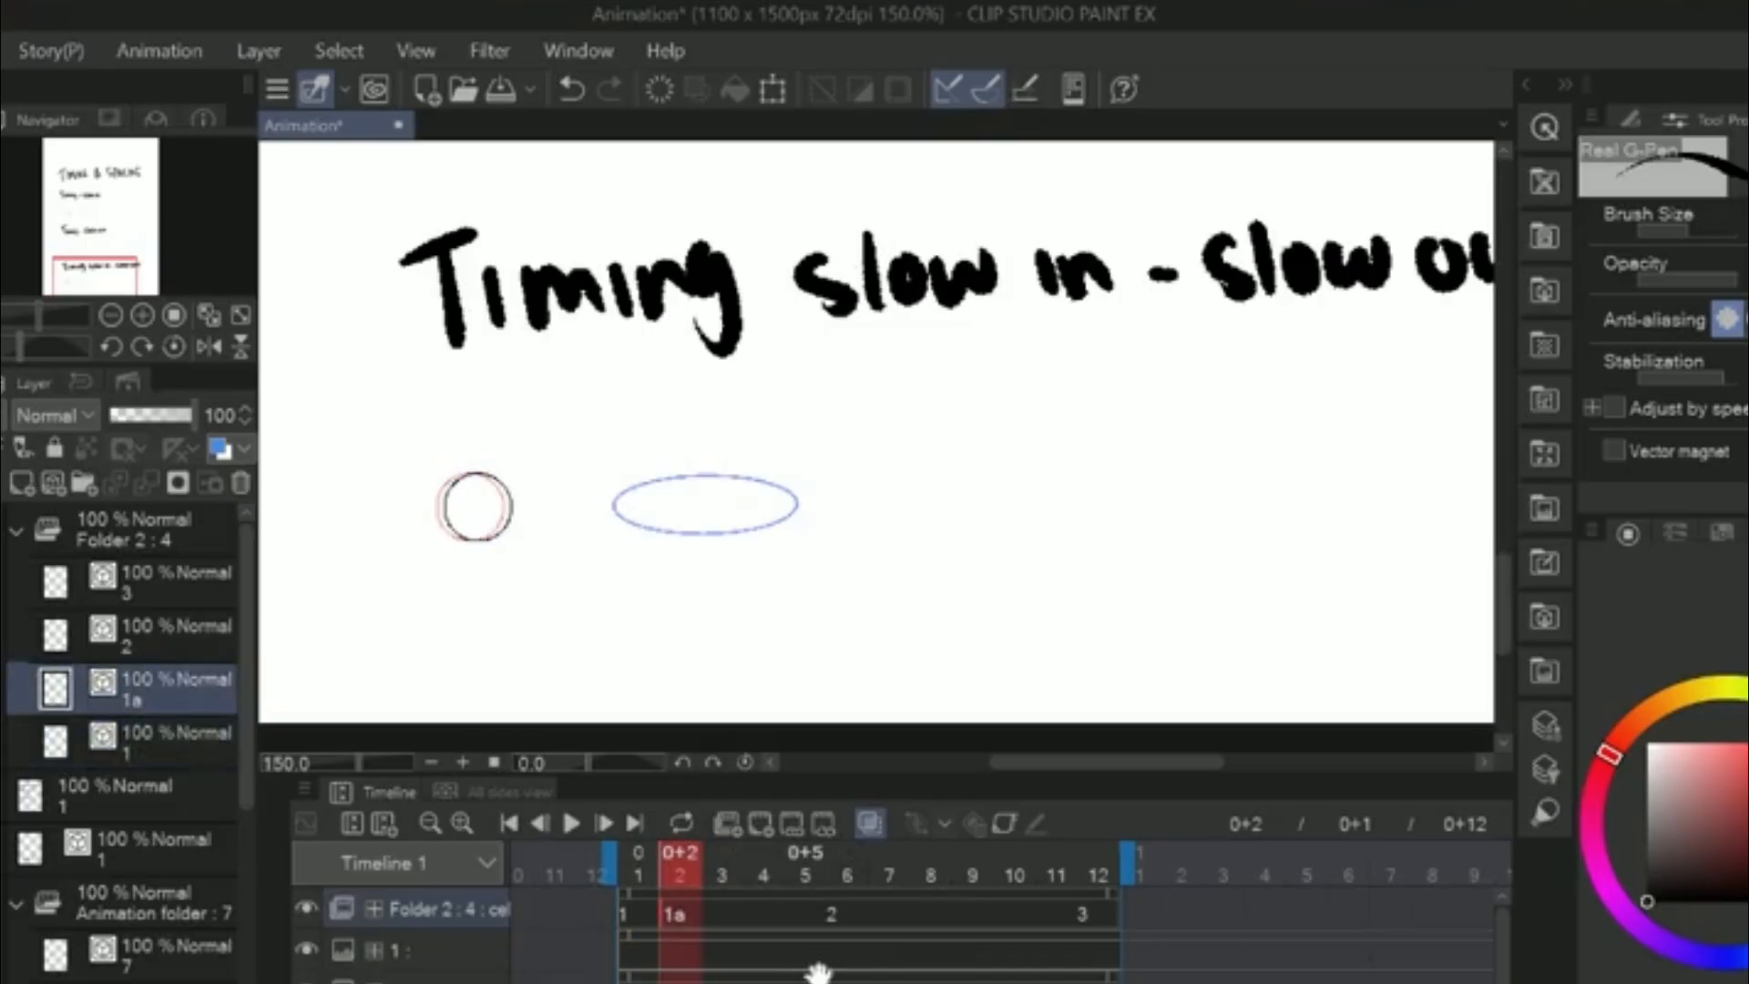
key(Right)
key(Left)
key(Left)
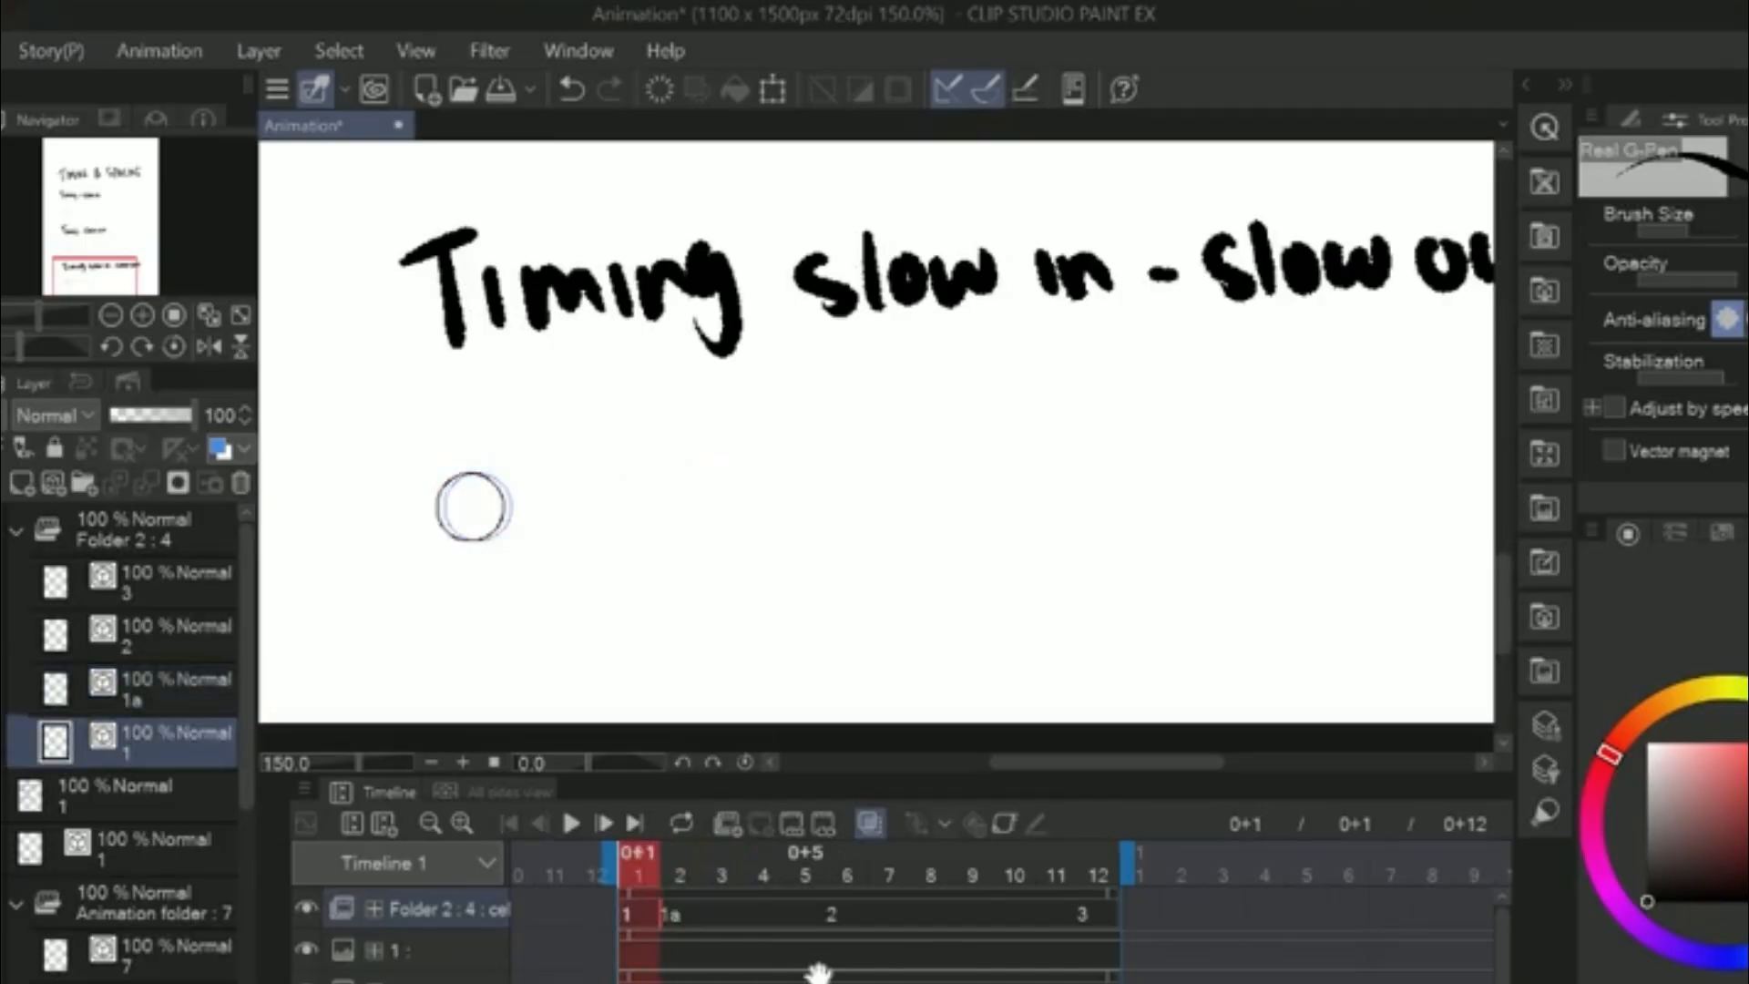
key(Right)
key(Left)
key(Right)
key(Left)
key(Right)
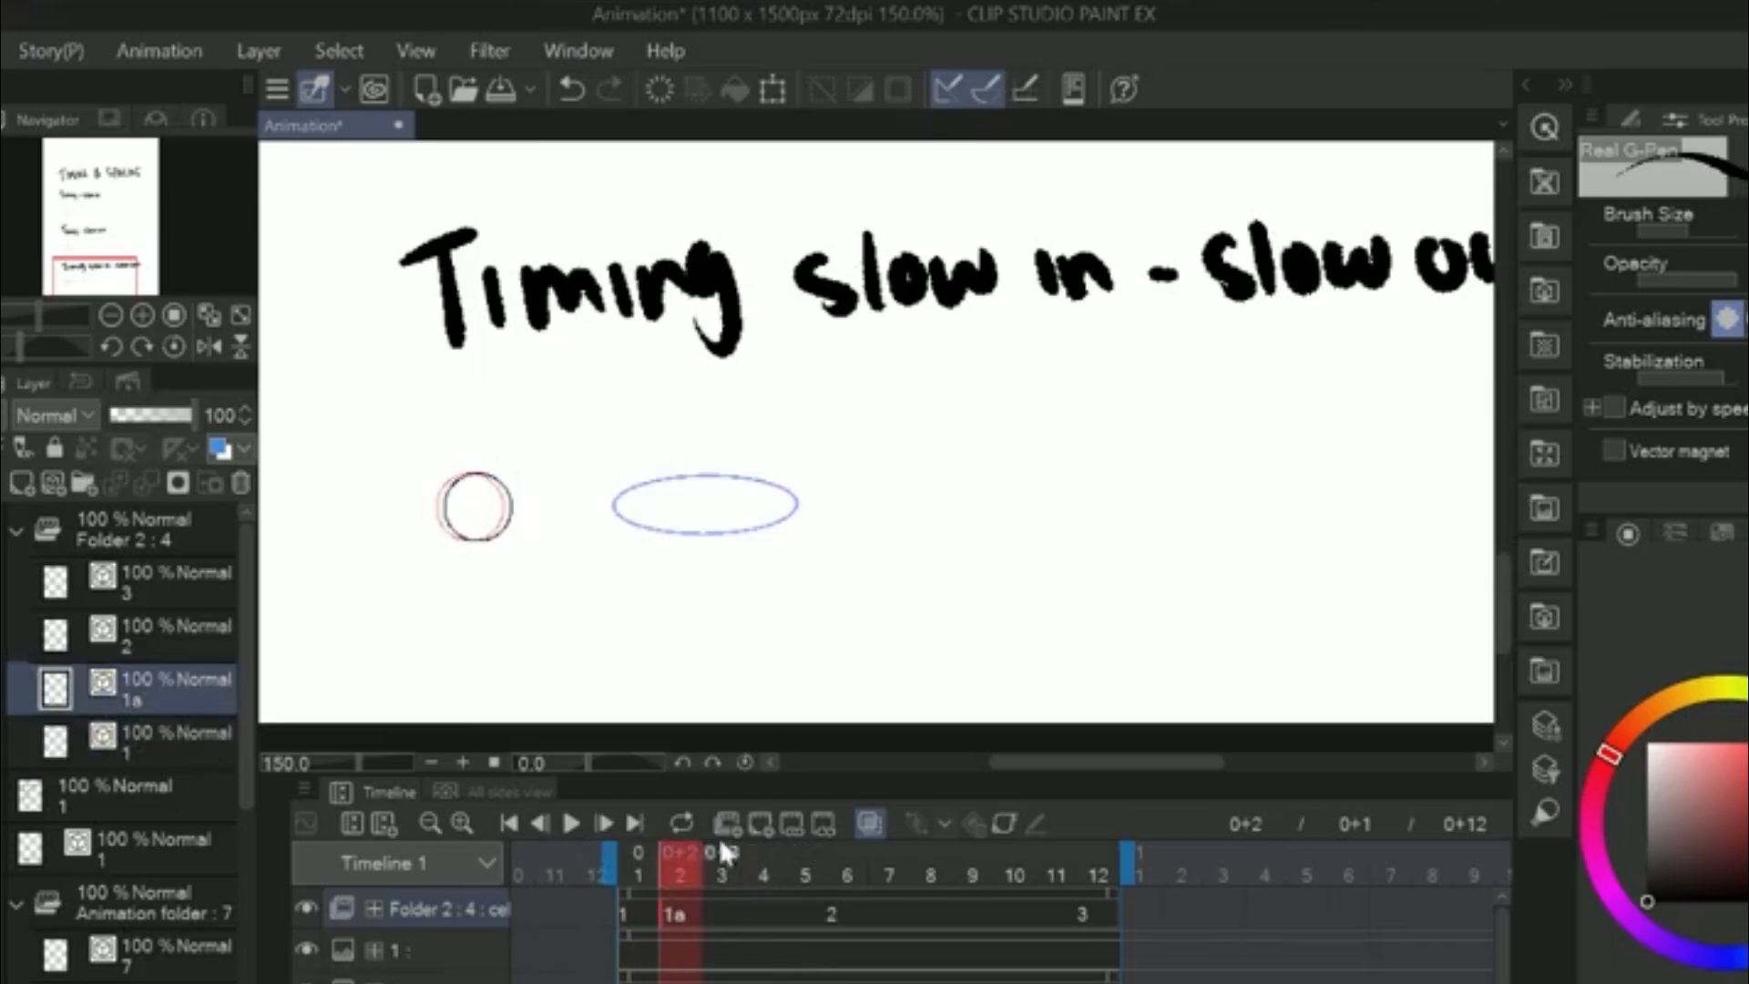
Add cel 1b at frame 3 with a copy of the cel 1a circle and shift that circle slightly farther right.
click(705, 942)
key(ctrl+v)
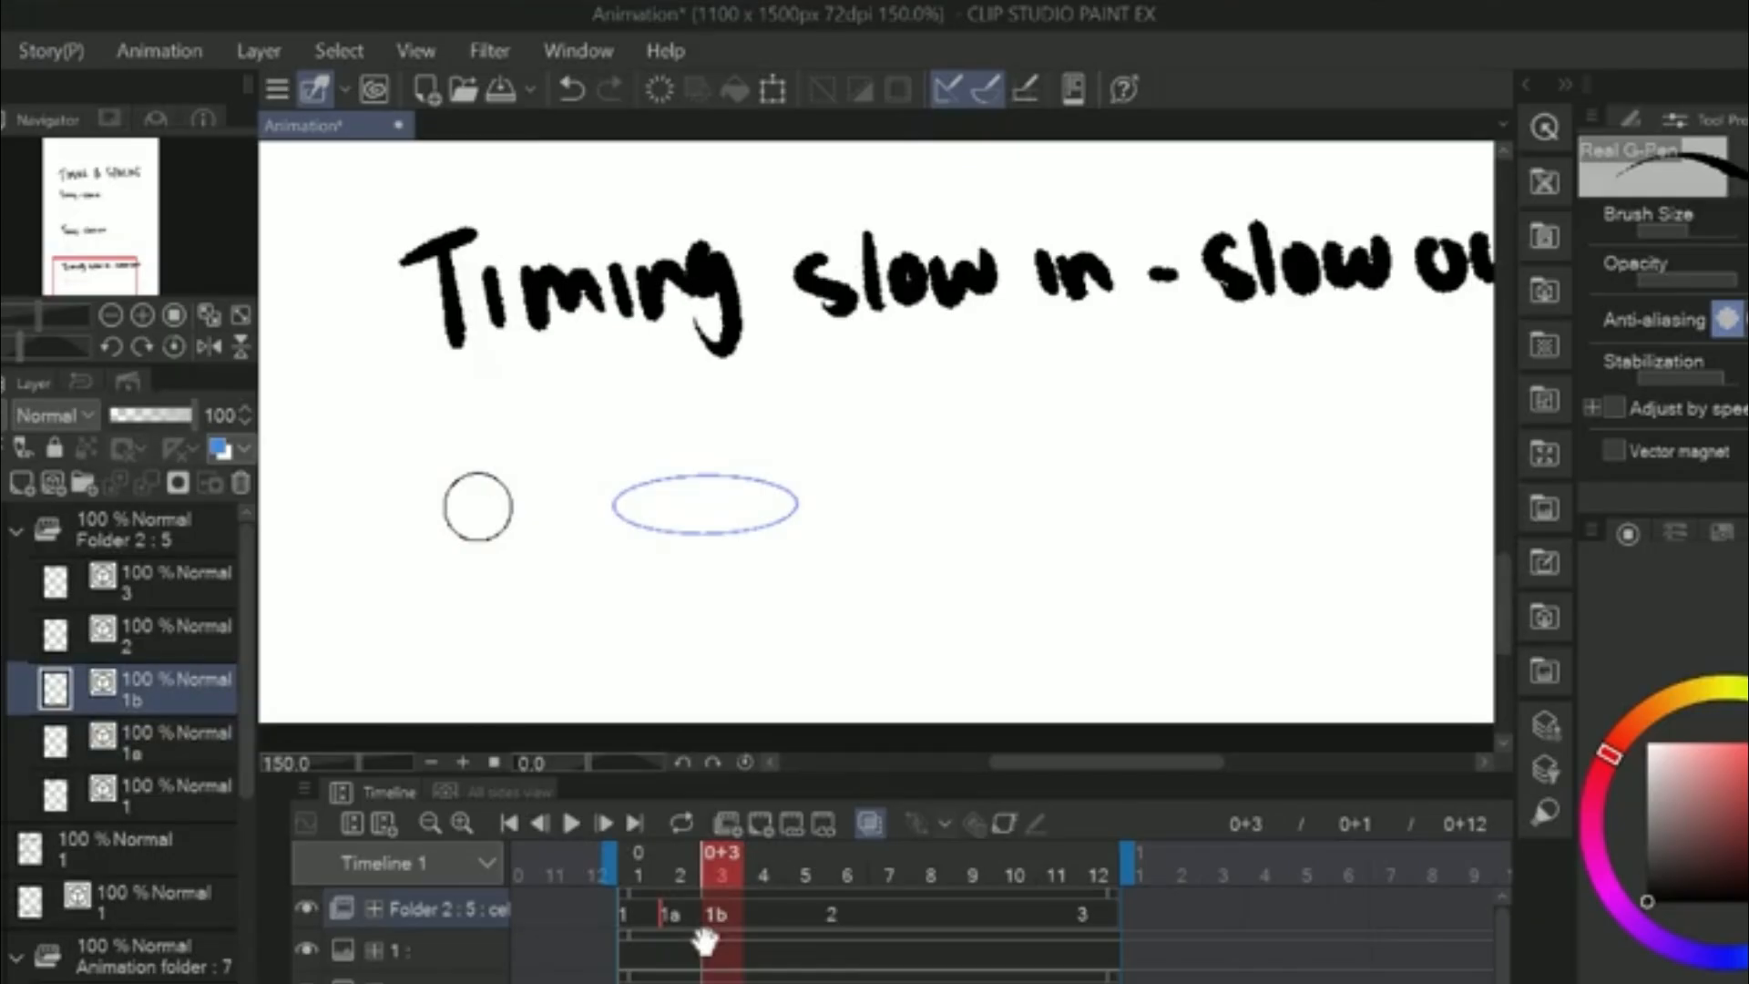
key(ctrl+t)
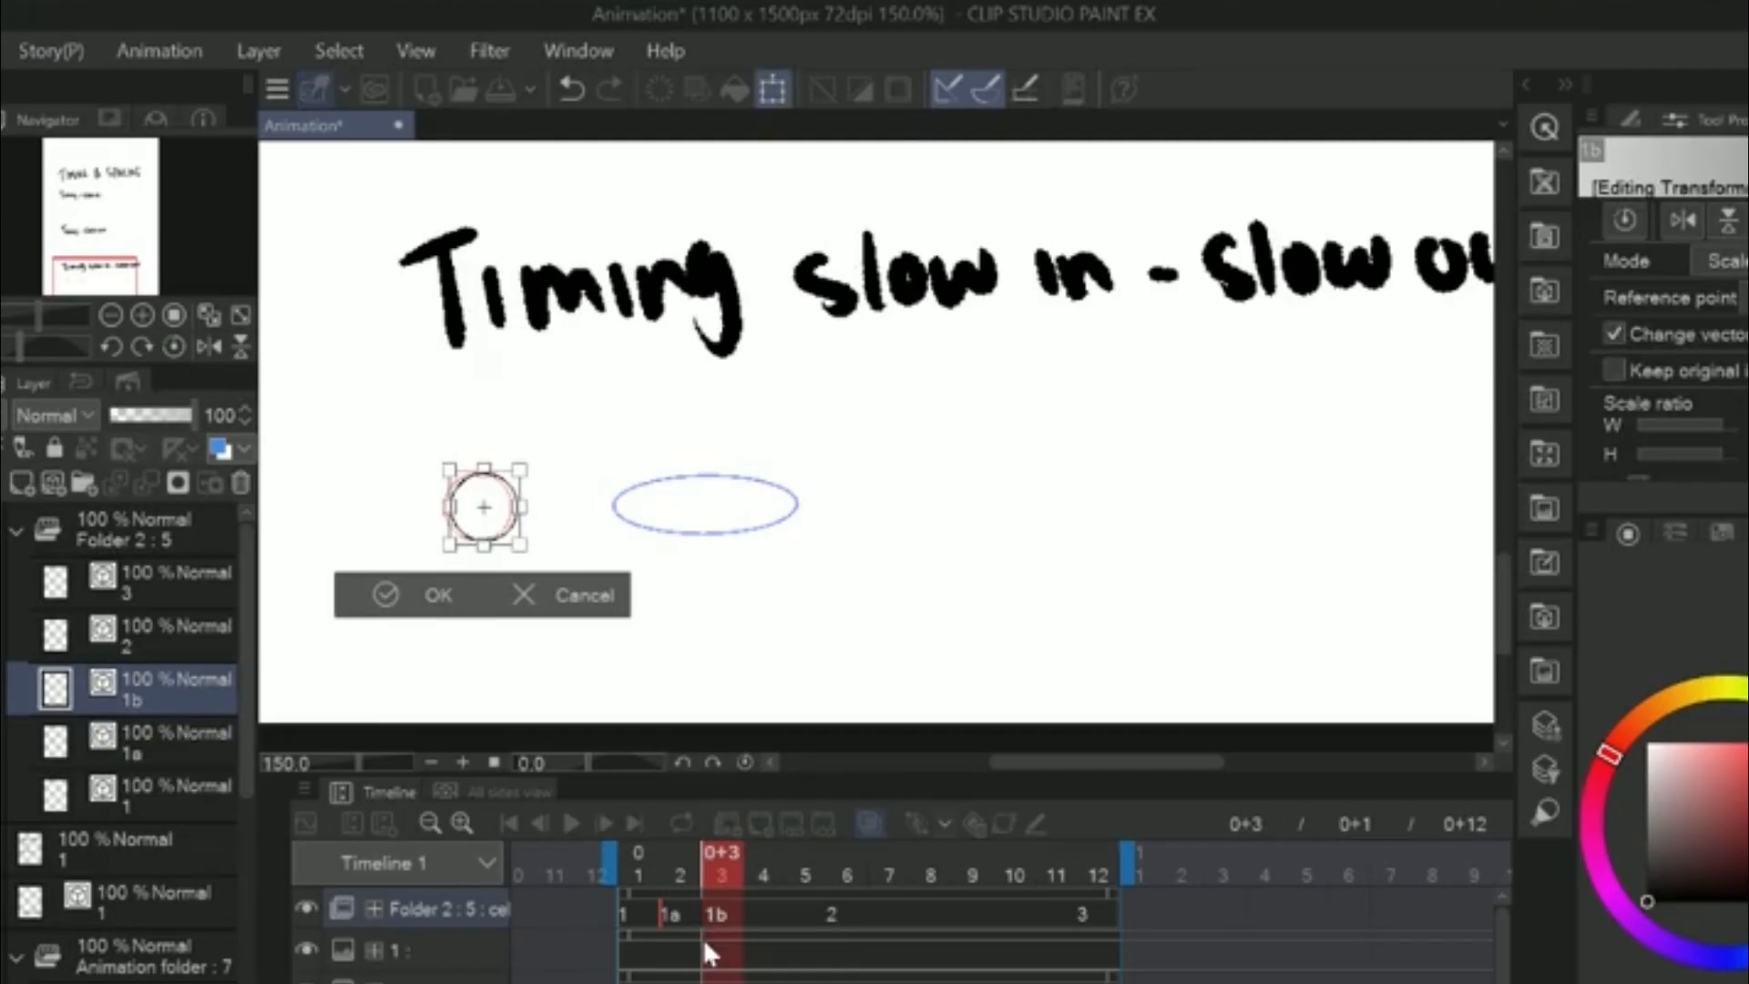
key(Right)
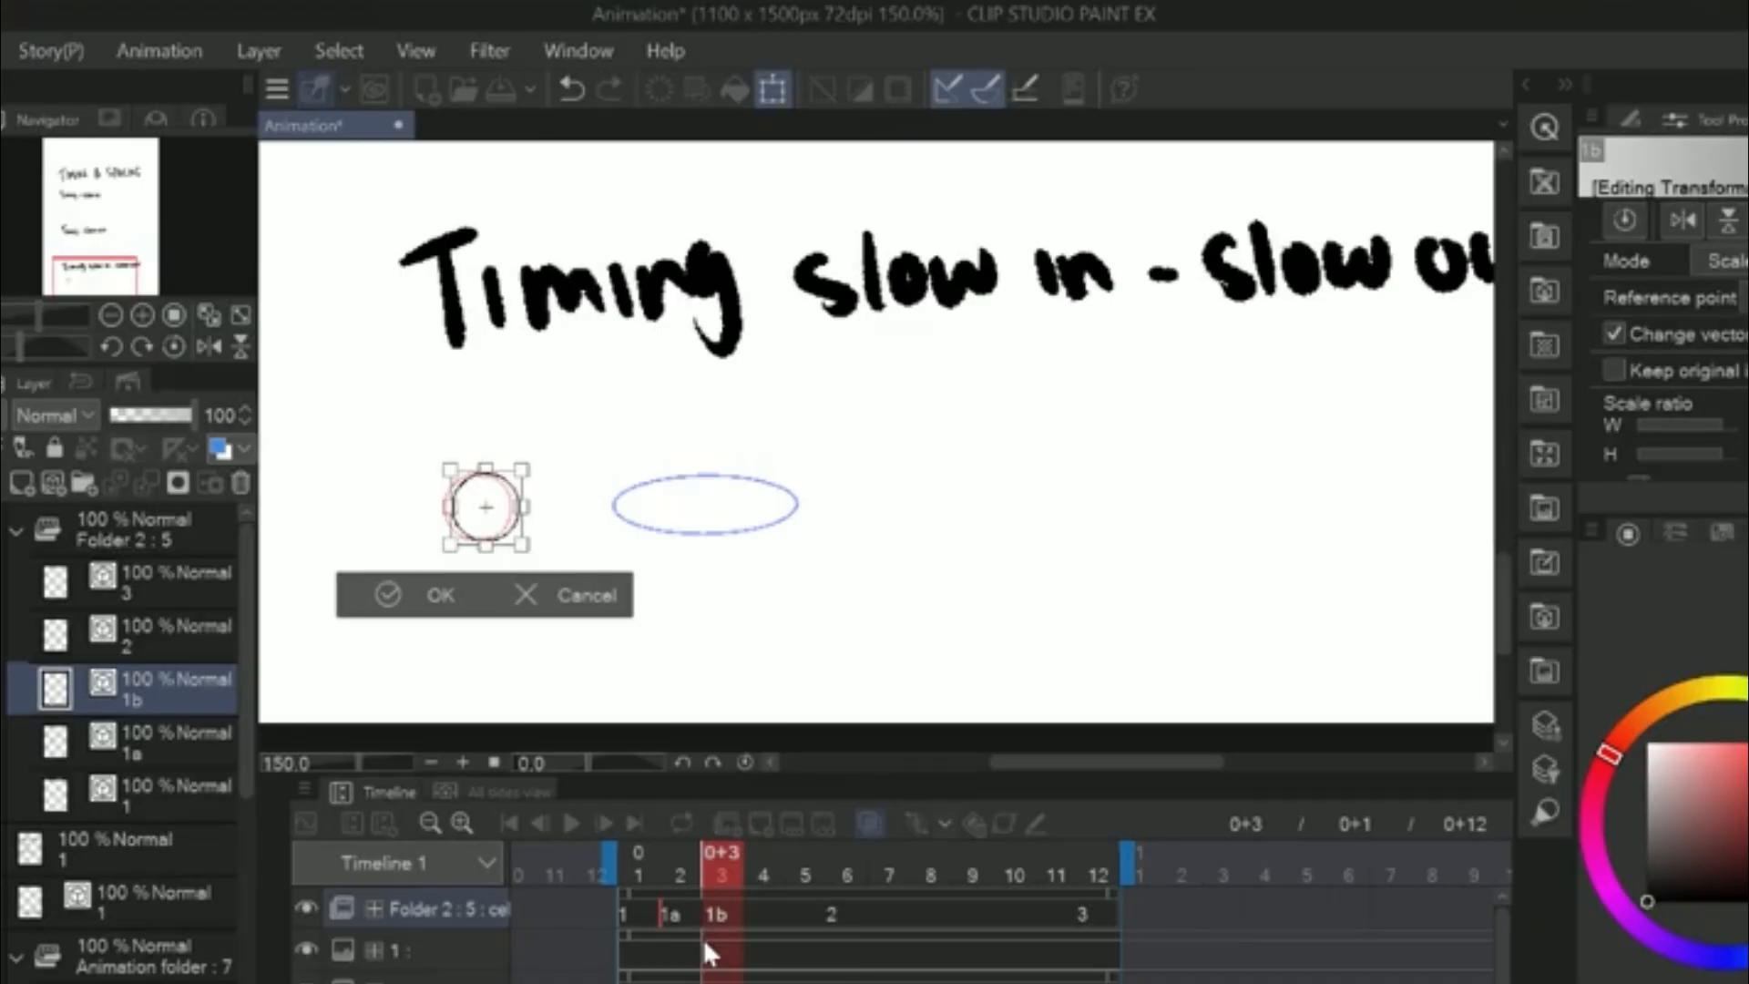
key(Right)
key(Right)
key(Right)
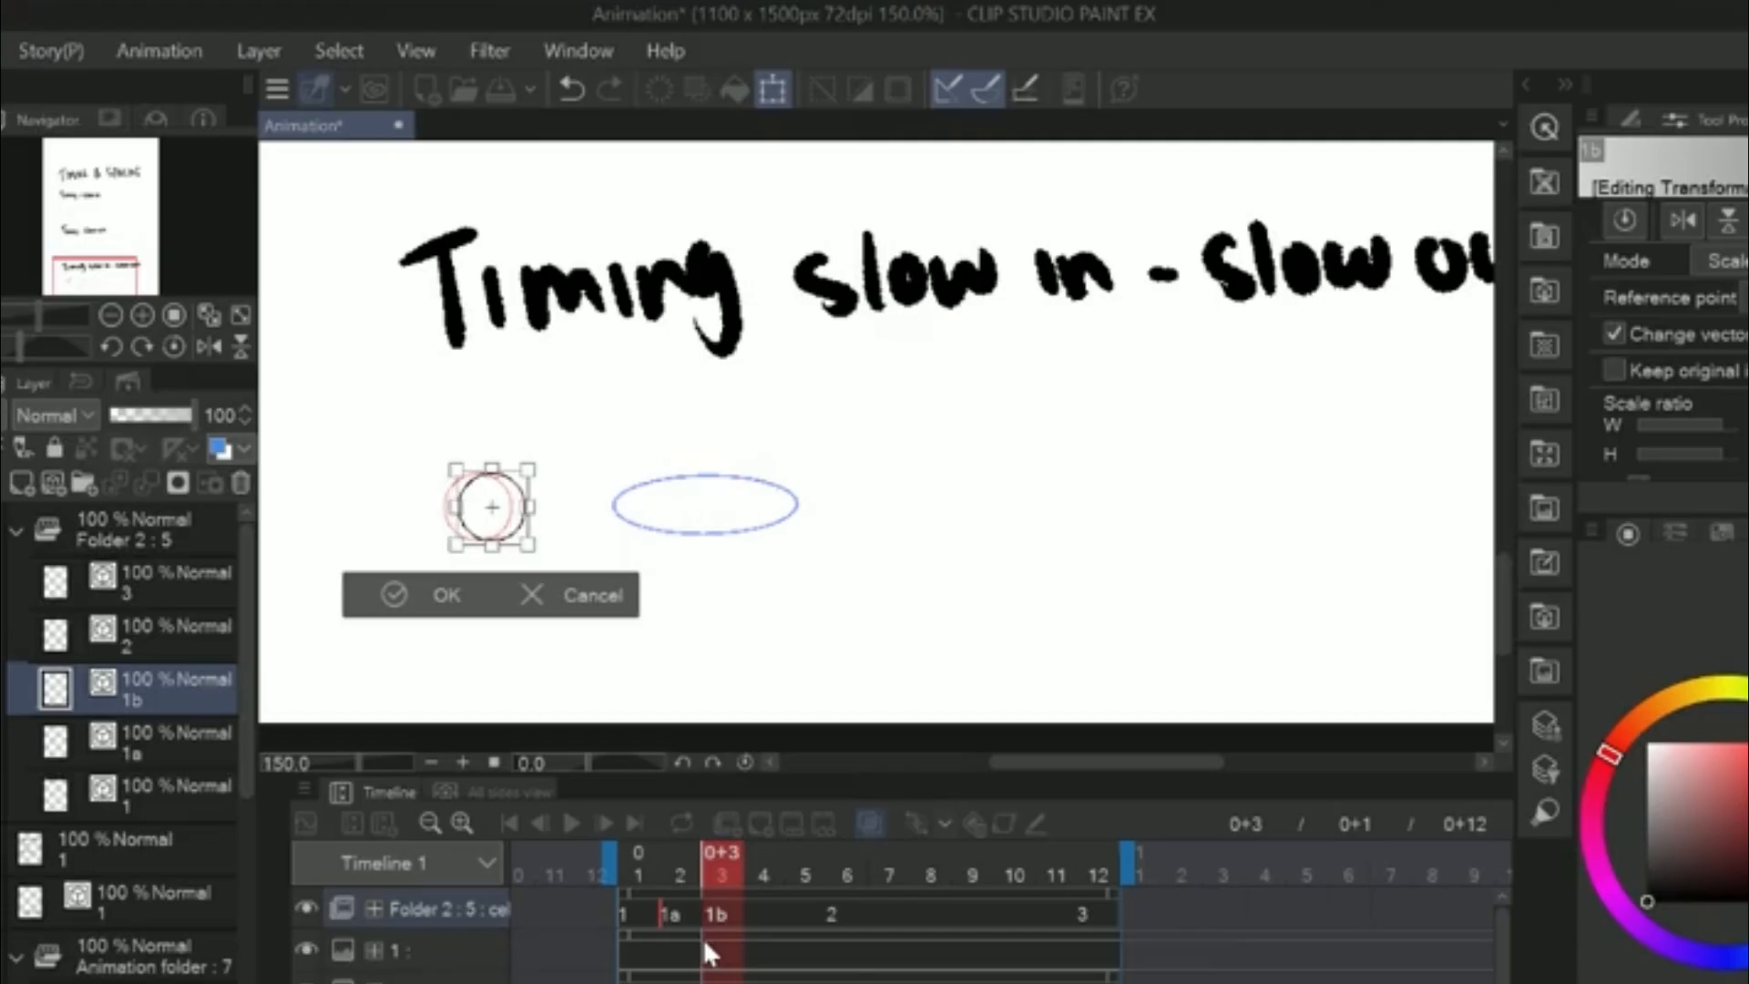
click(432, 601)
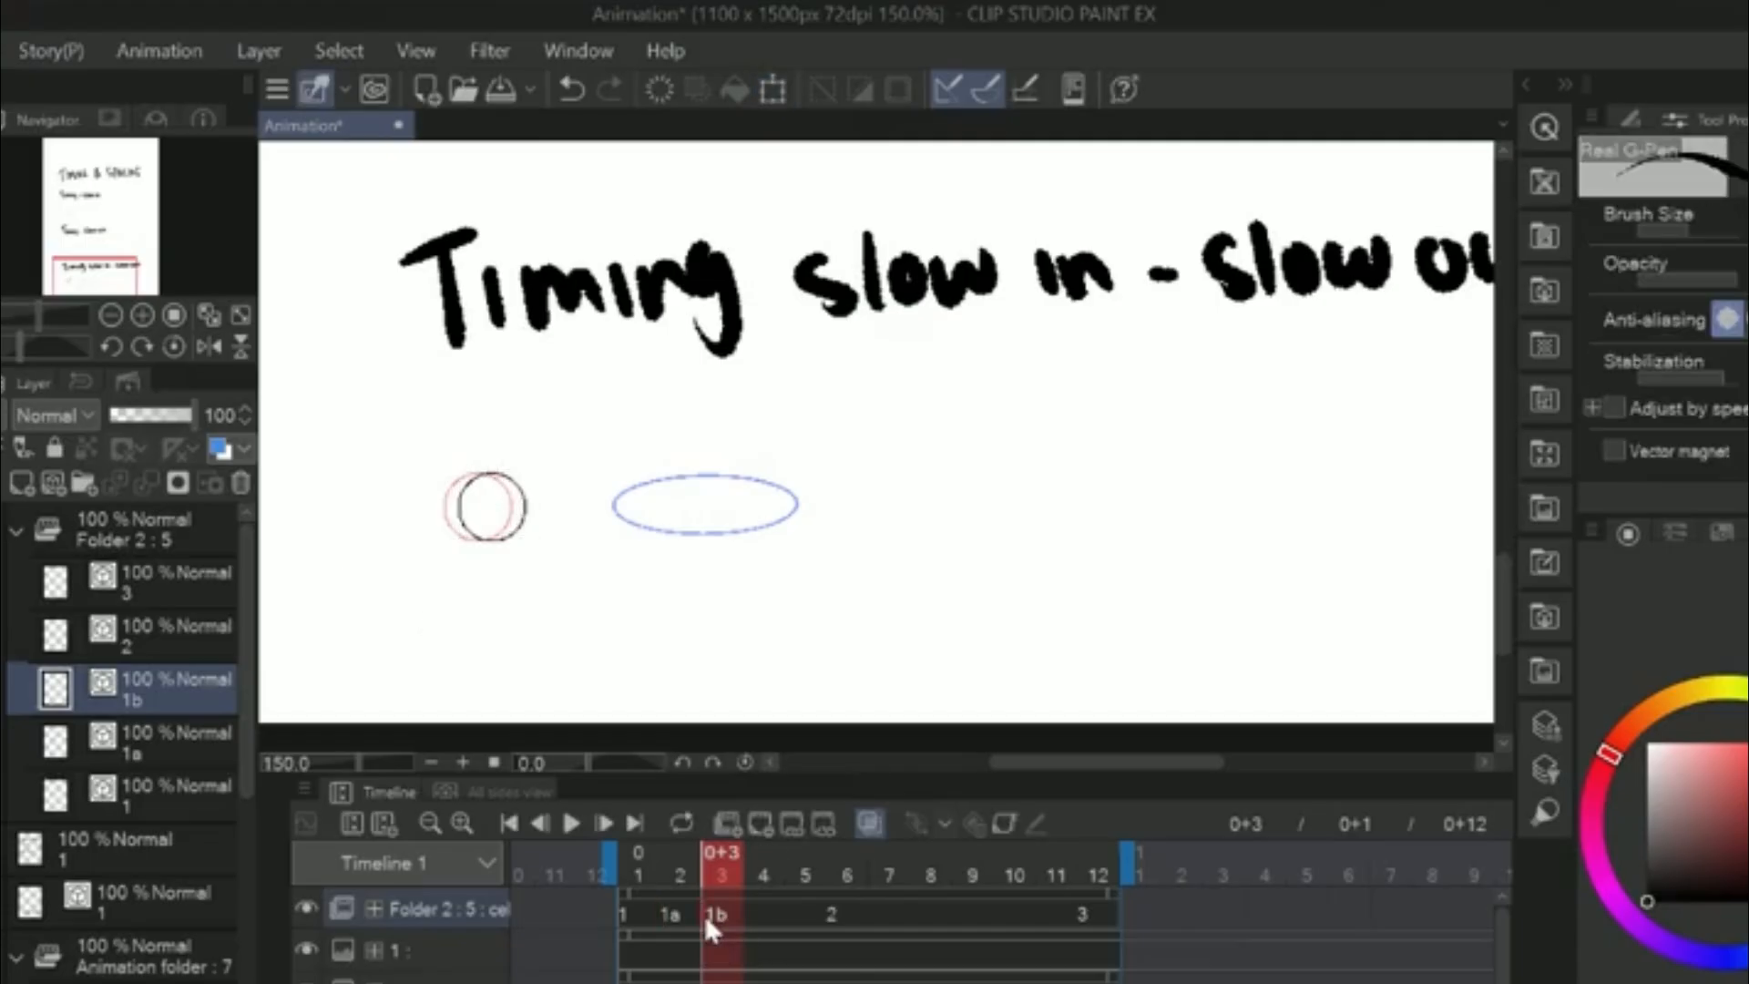
Add cel 1c at frame 4 with a copy of the cel 1b circle and flip back through the frames to frame 1.
key(ctrl+v)
key(Left)
key(Left)
key(Right)
key(Right)
key(Left)
key(Left)
key(Left)
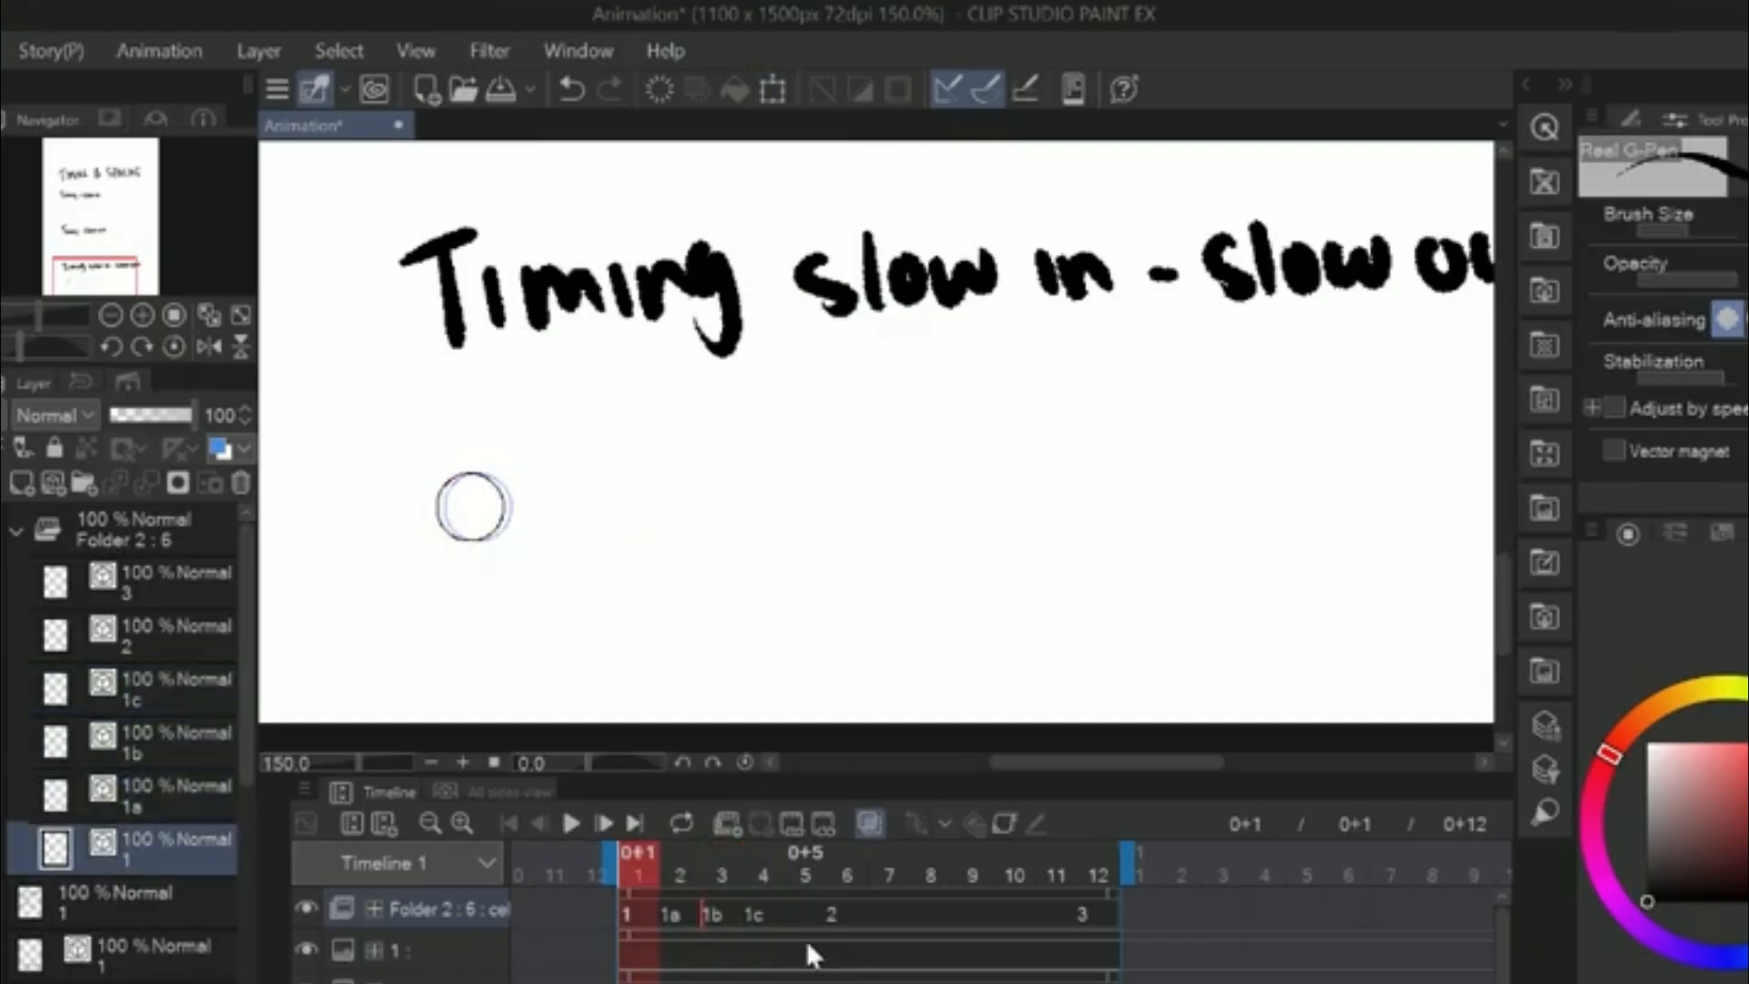
Turn off onion skin and flip back and forth through frames 1 to 5 to check the circle spacing.
key(Right)
key(Left)
key(o)
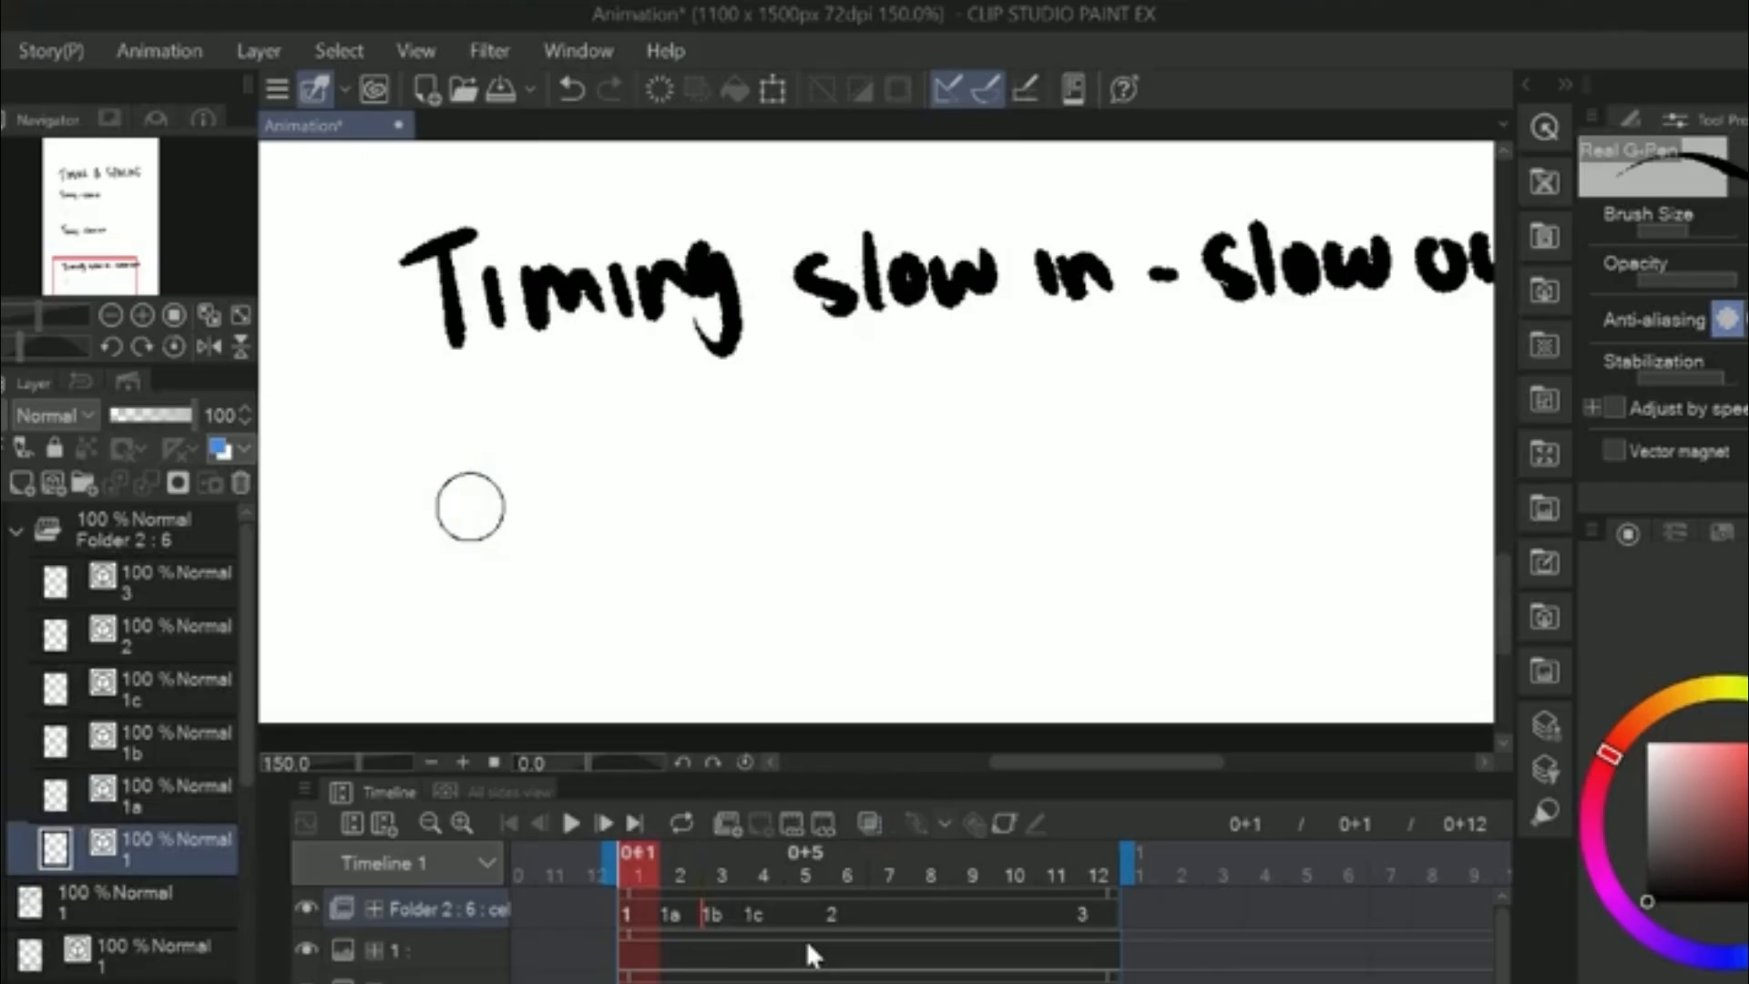
key(Right)
key(Right)
key(Right)
key(Right)
key(Left)
key(Left)
key(Left)
key(Left)
key(Right)
key(Right)
key(Right)
key(Right)
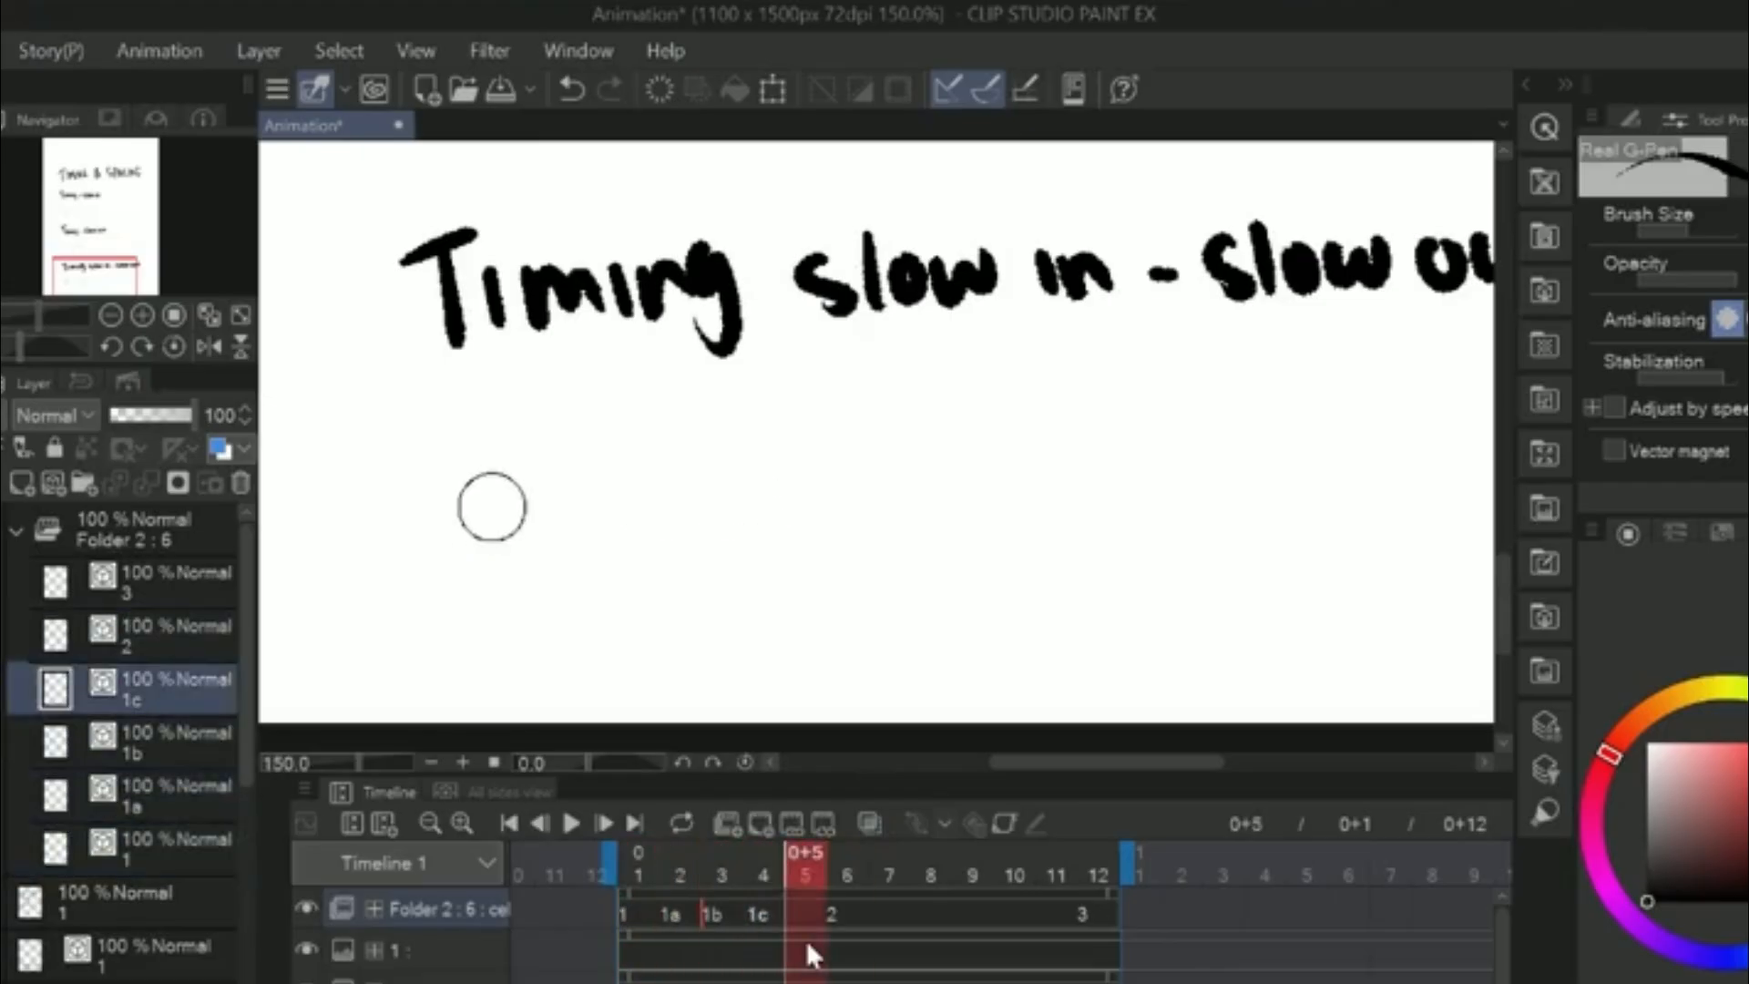
key(Left)
key(Left)
key(Left)
key(Right)
key(Right)
Turn onion skin on at frame 4 and compare the cel 1c circle with the cel 1b circle.
key(o)
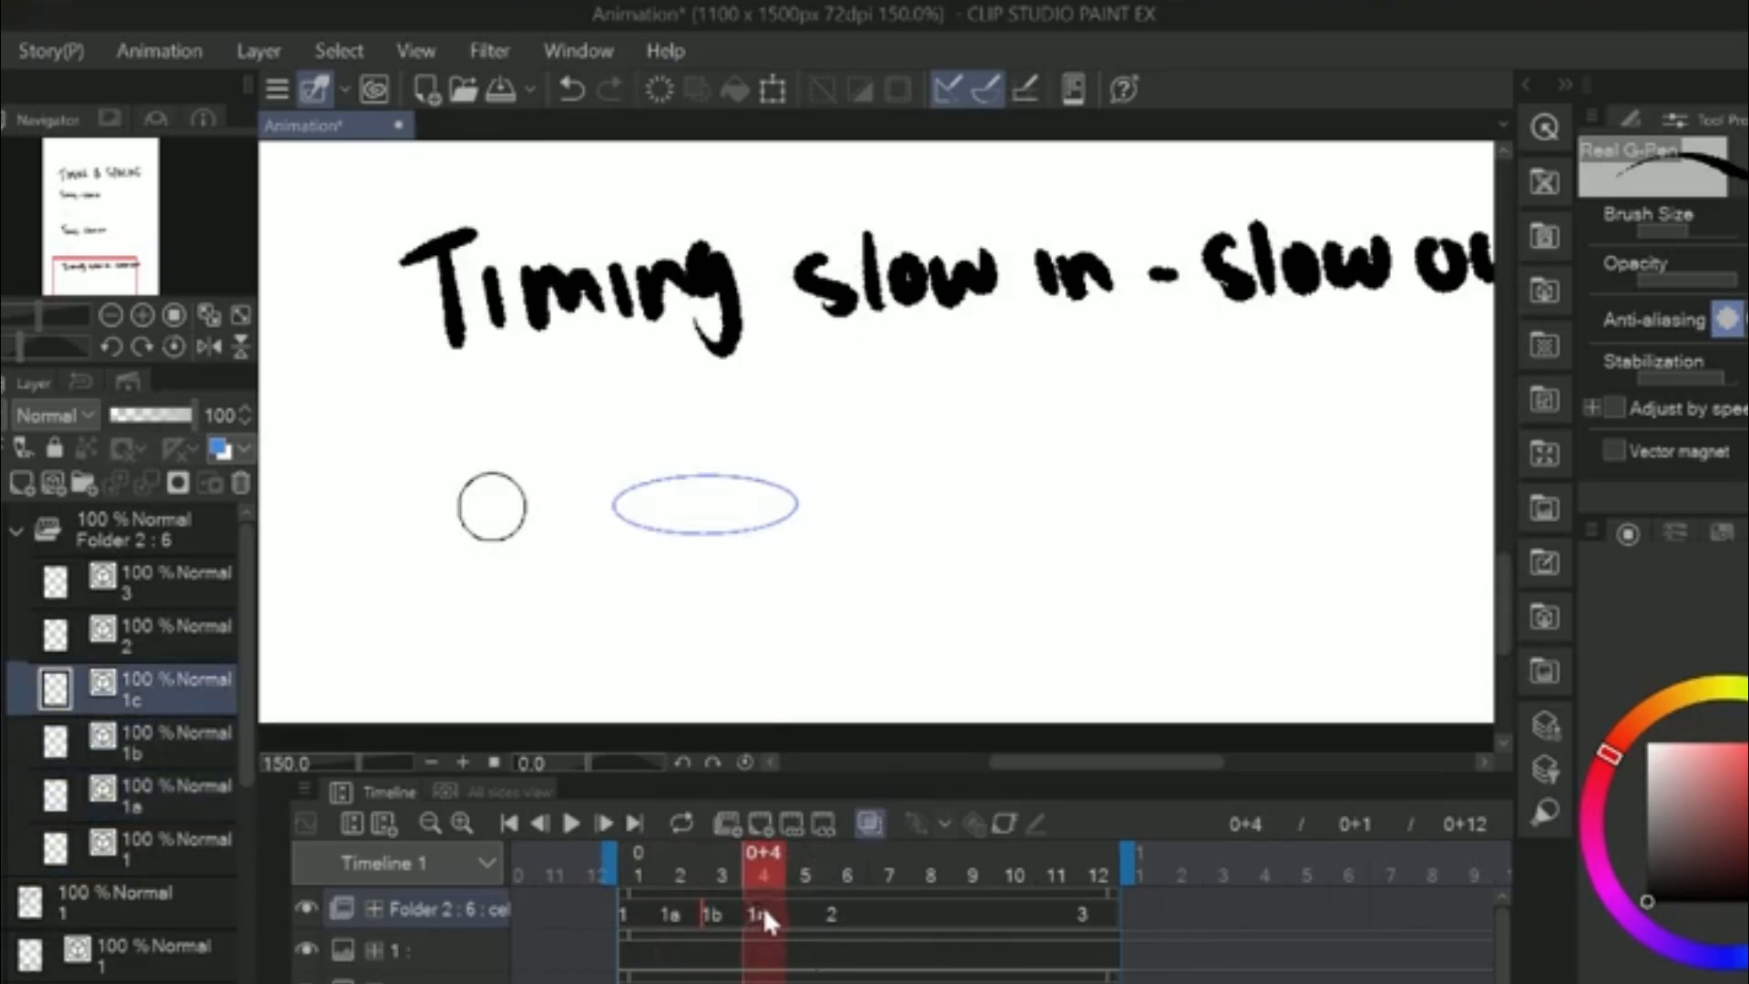
key(Left)
key(Right)
key(o)
key(Left)
key(Right)
key(o)
Shift the cel 1c circle right so it overlaps only the right half of the cel 1b circle.
key(ctrl+t)
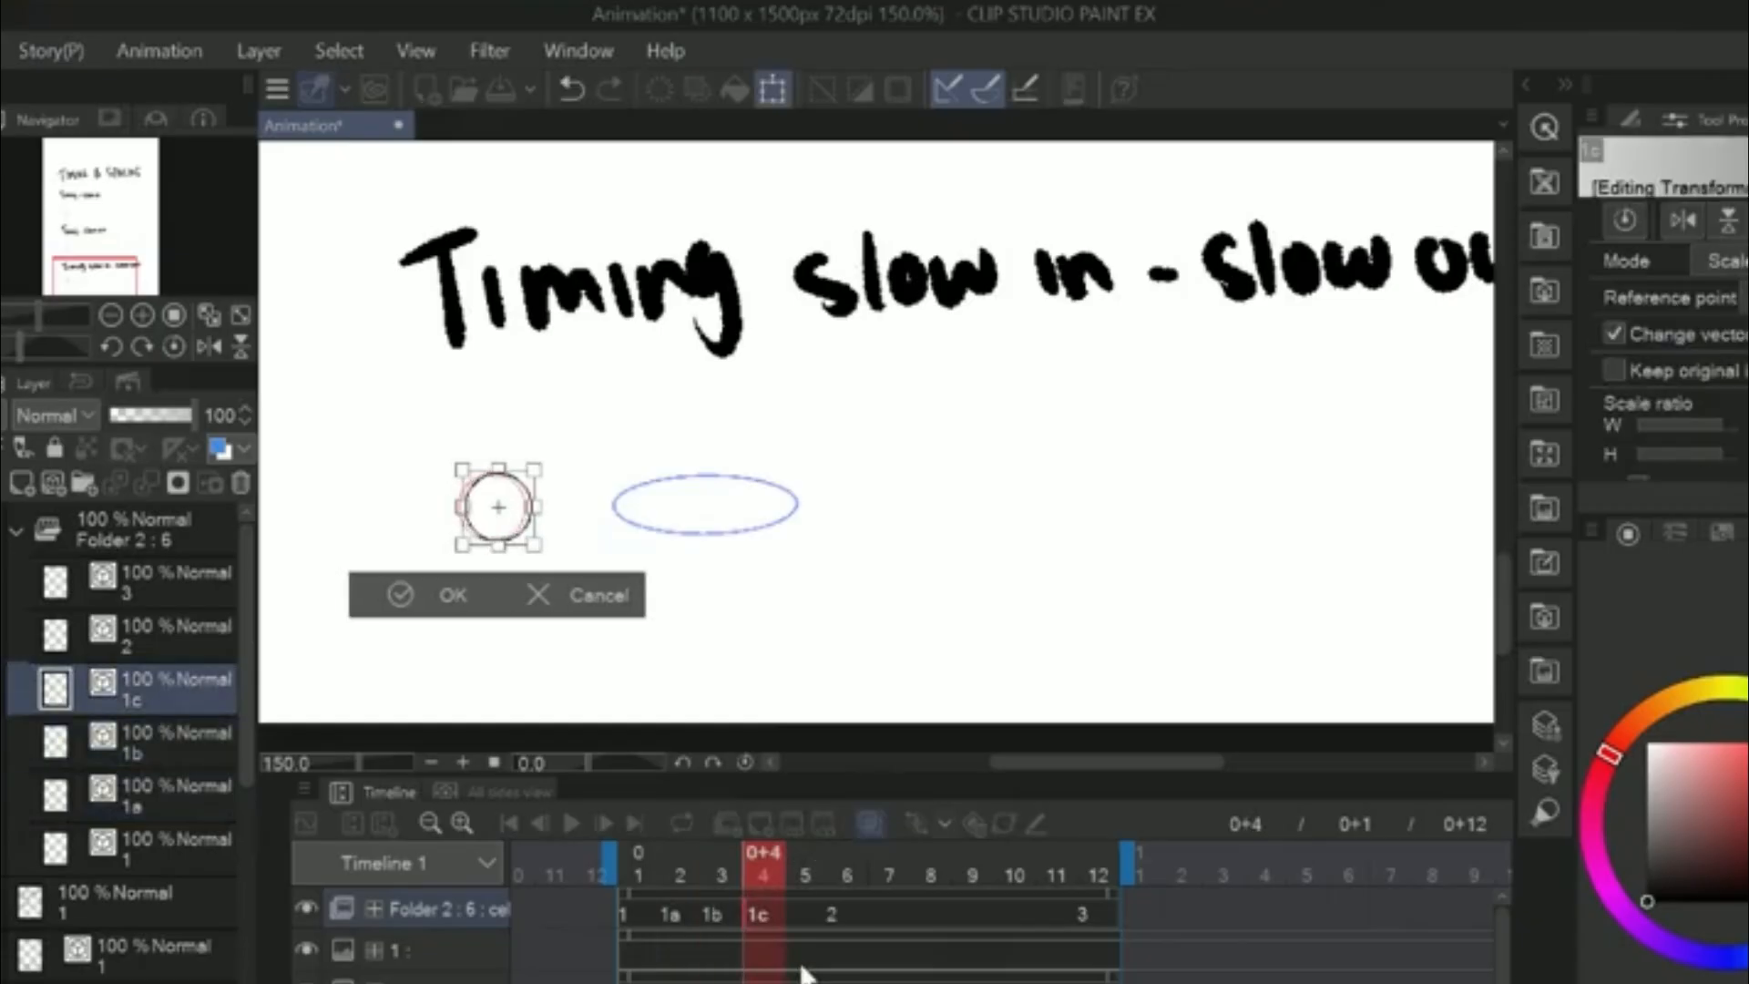
key(Right)
key(Right)
key(Right)
key(Right)
key(Right)
key(Right)
key(Right)
key(Right)
key(Right)
key(Right)
key(Right)
key(Right)
key(Right)
key(Right)
key(Right)
key(Right)
key(Right)
key(Right)
key(Right)
key(Right)
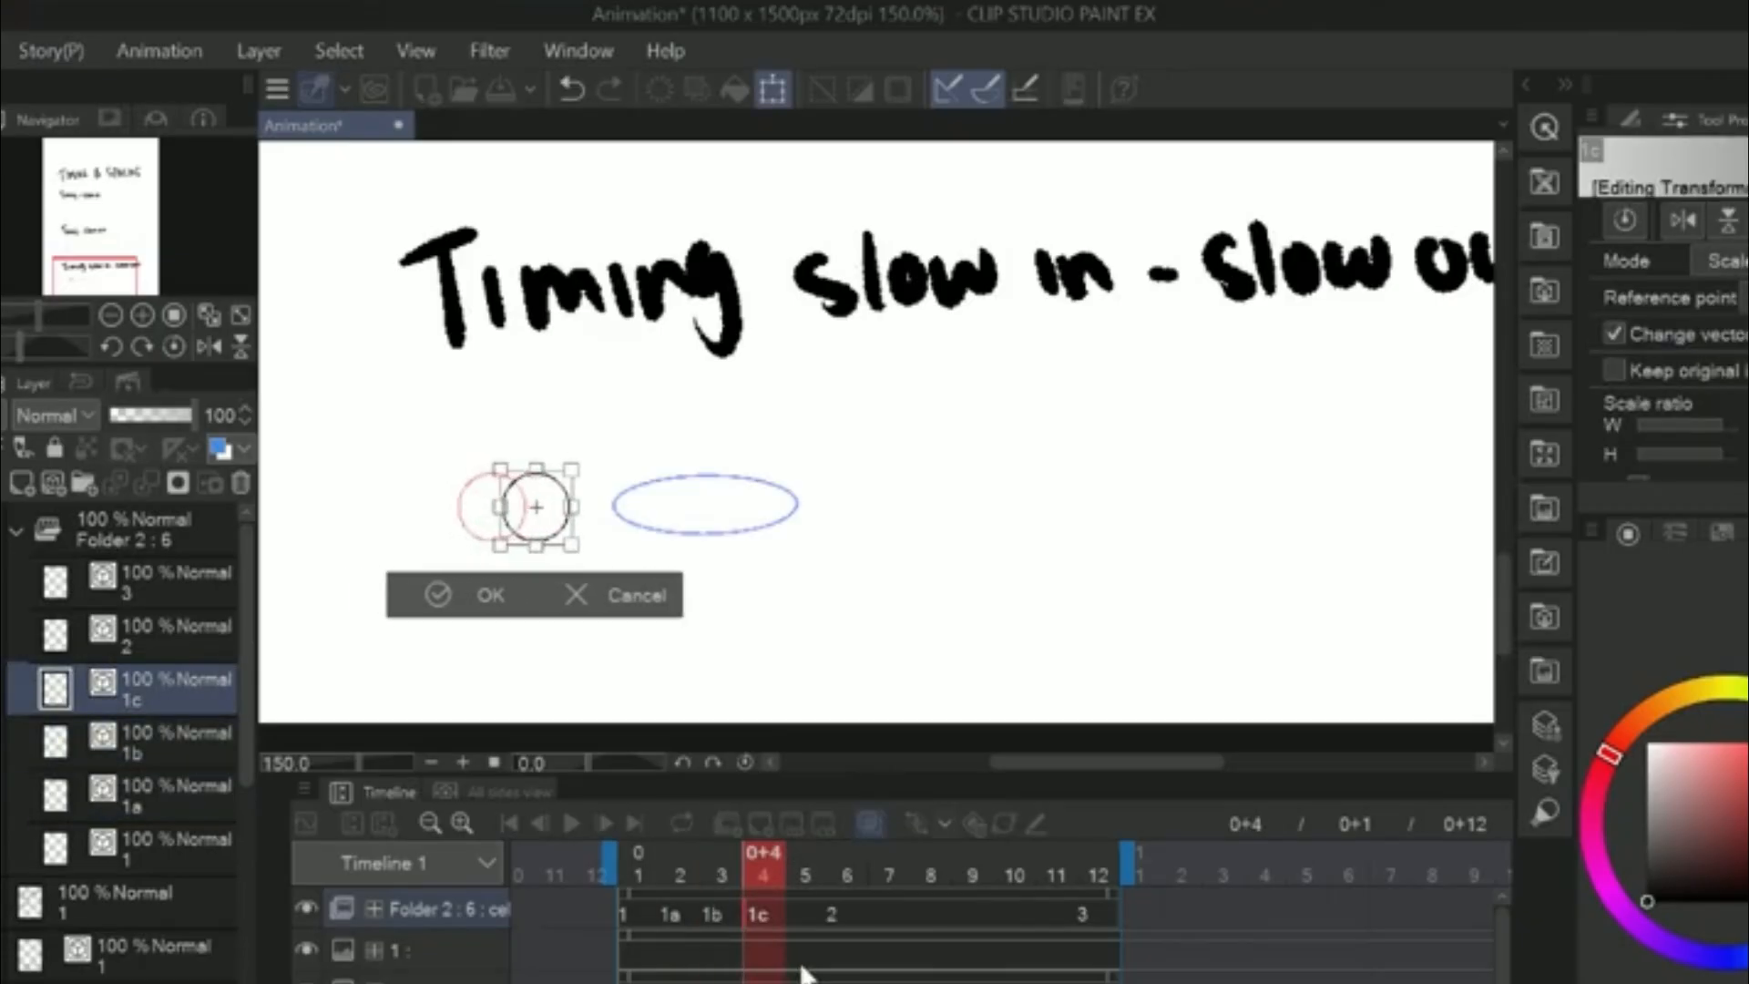
key(Left)
key(Left)
key(Left)
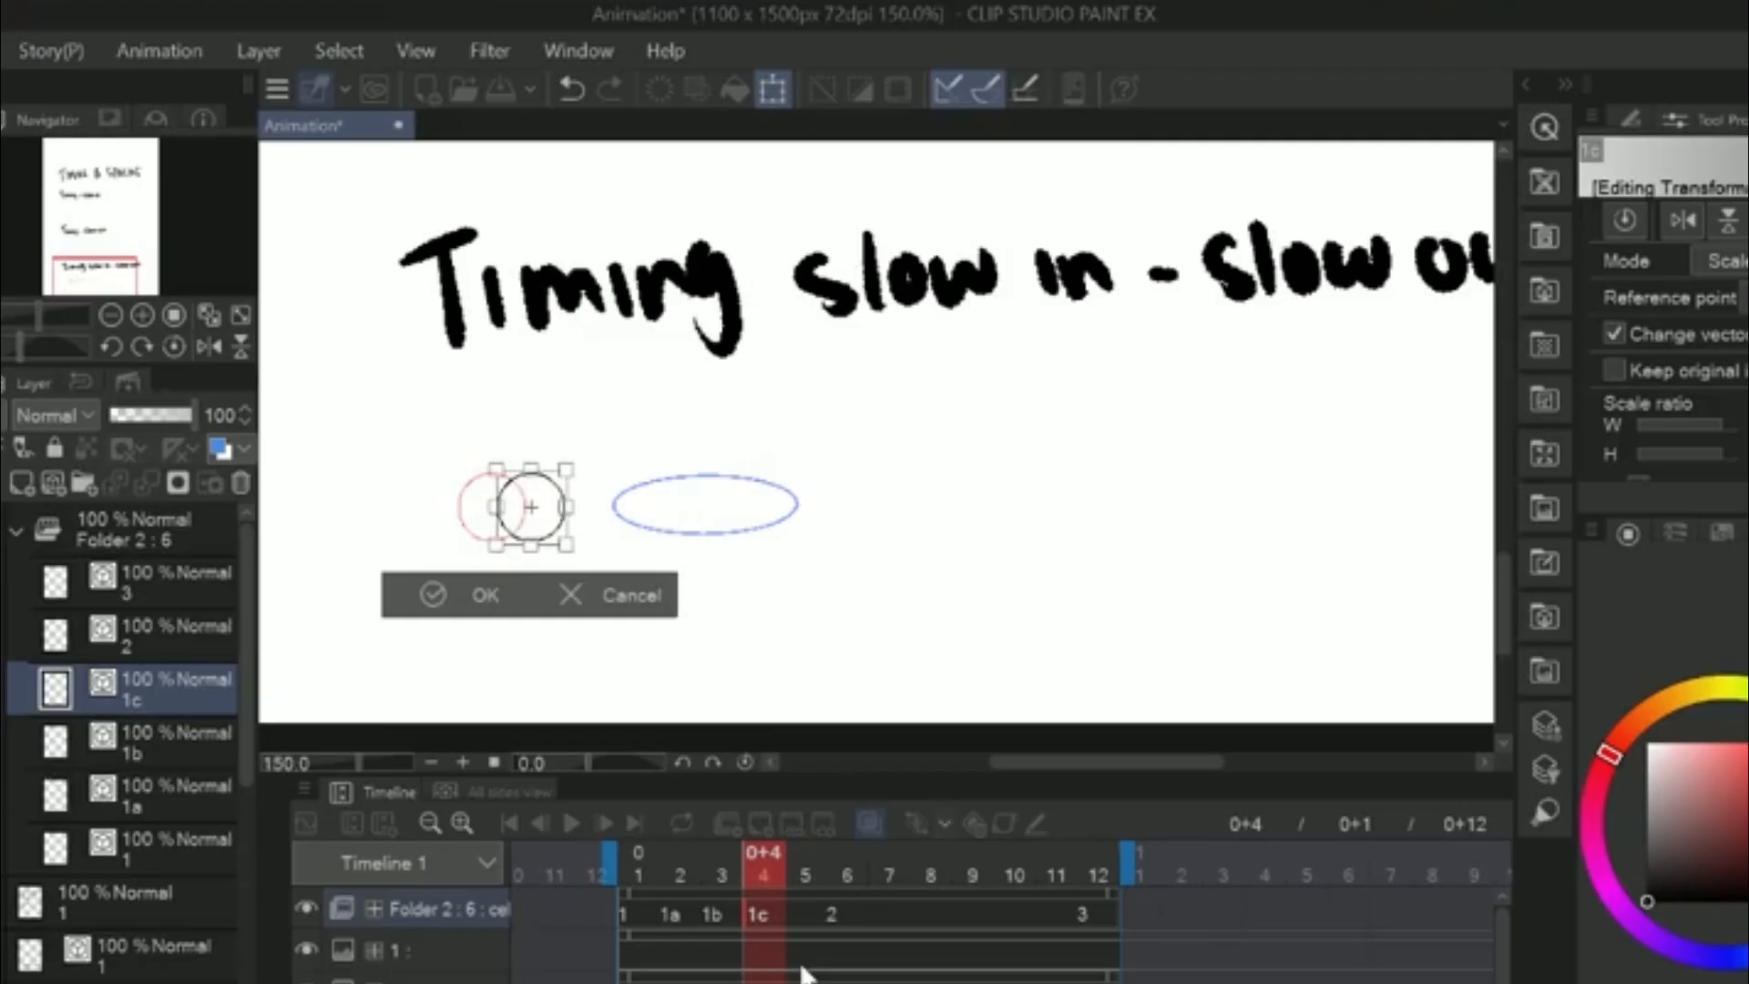
click(481, 593)
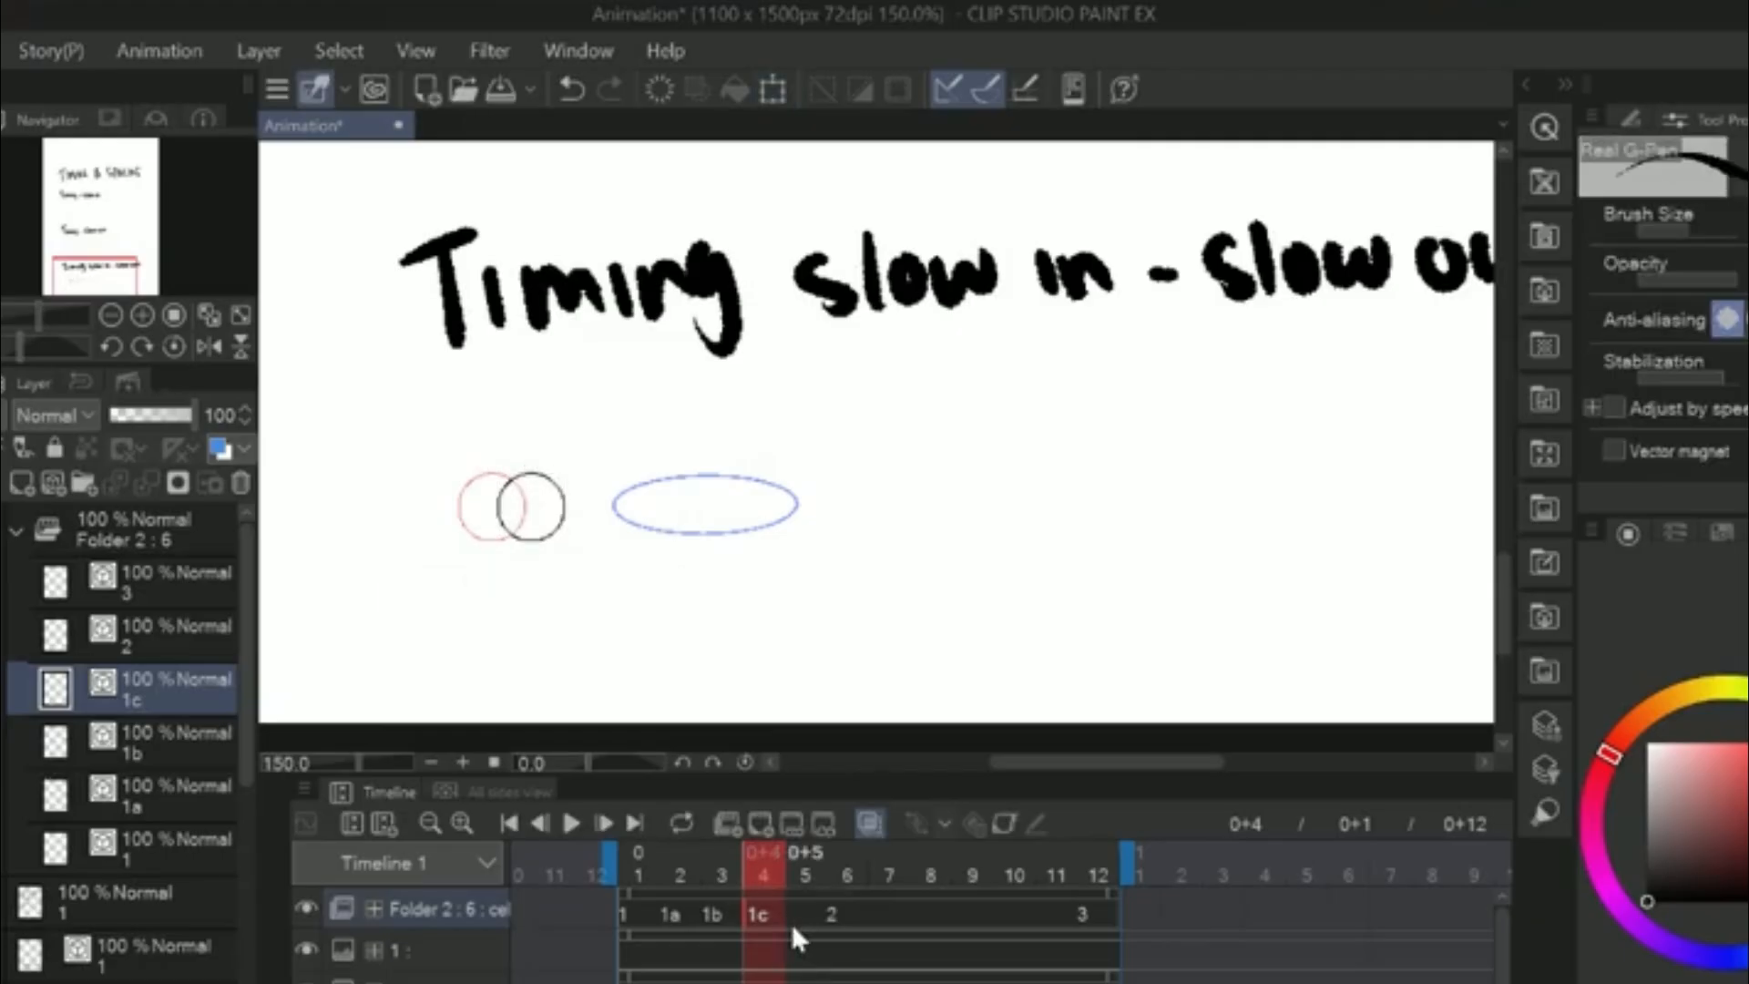
Add cel 1d at frame 5 with a copy of the cel 1c circle and shift it right to near the stretched ellipse.
click(793, 927)
key(ctrl+v)
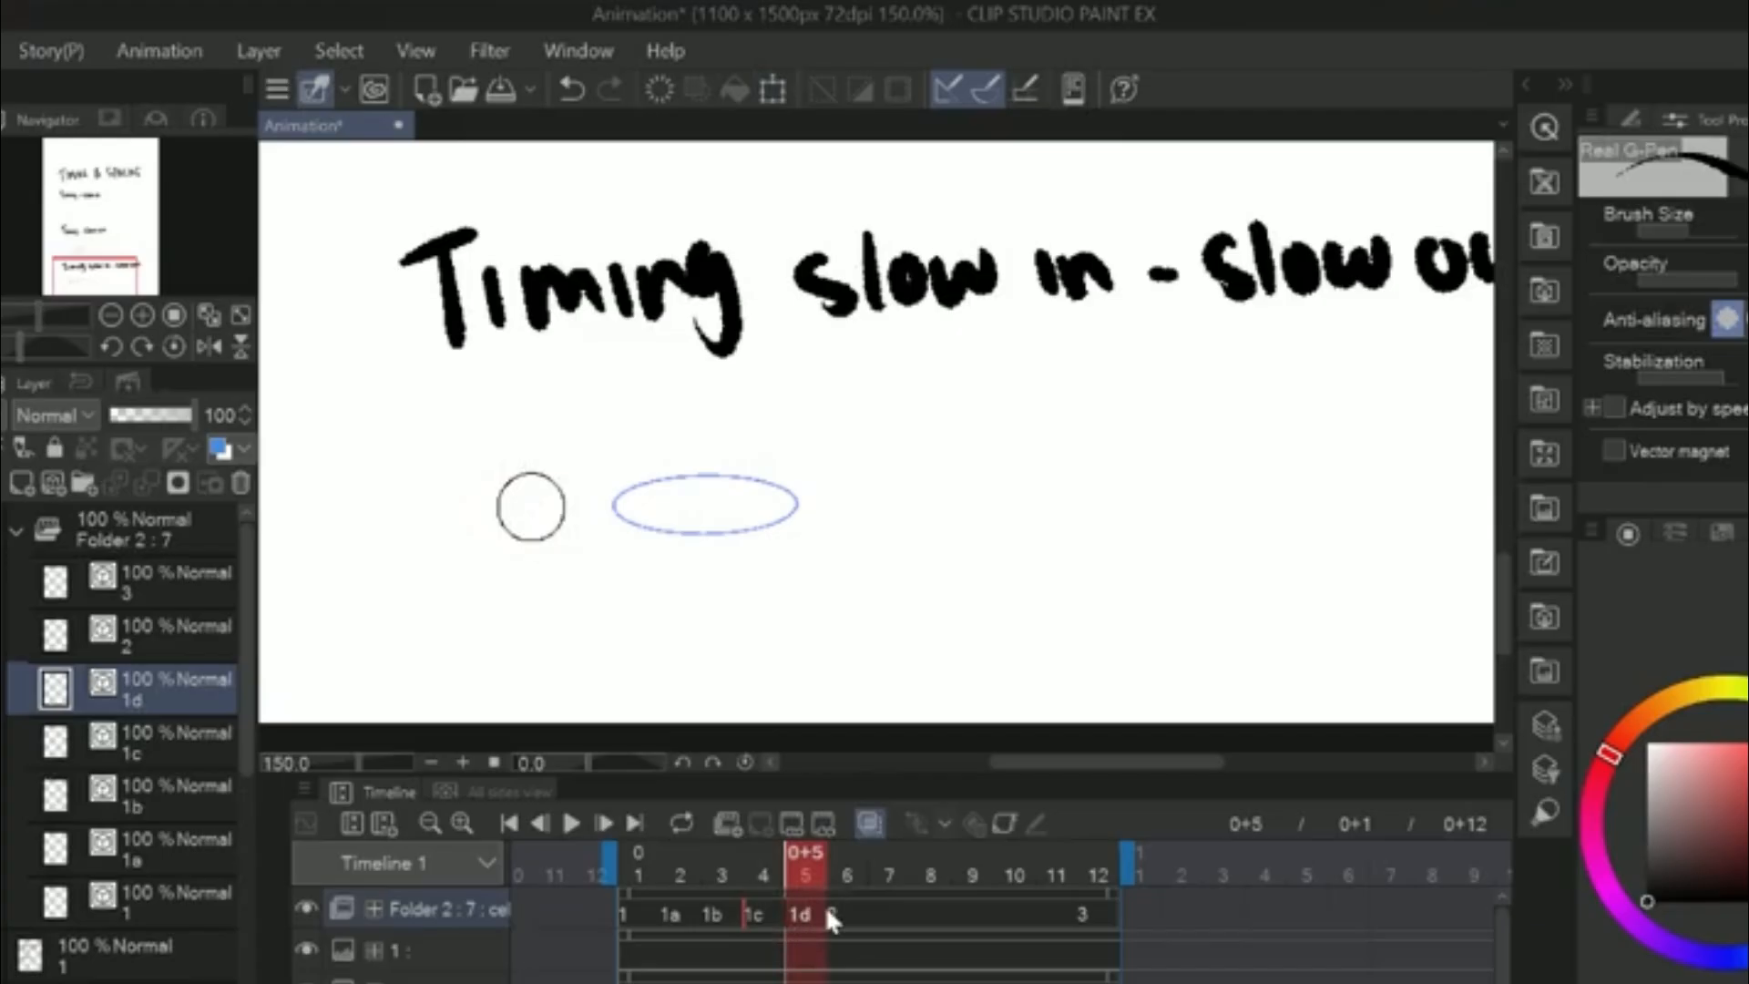
key(ctrl+t)
key(Right)
key(Right)
key(Right)
key(Right)
key(Right)
key(Right)
key(Right)
key(Right)
key(Right)
key(Right)
key(Right)
key(Right)
key(Right)
key(Right)
key(Right)
key(Right)
key(Right)
key(Right)
key(Right)
key(Right)
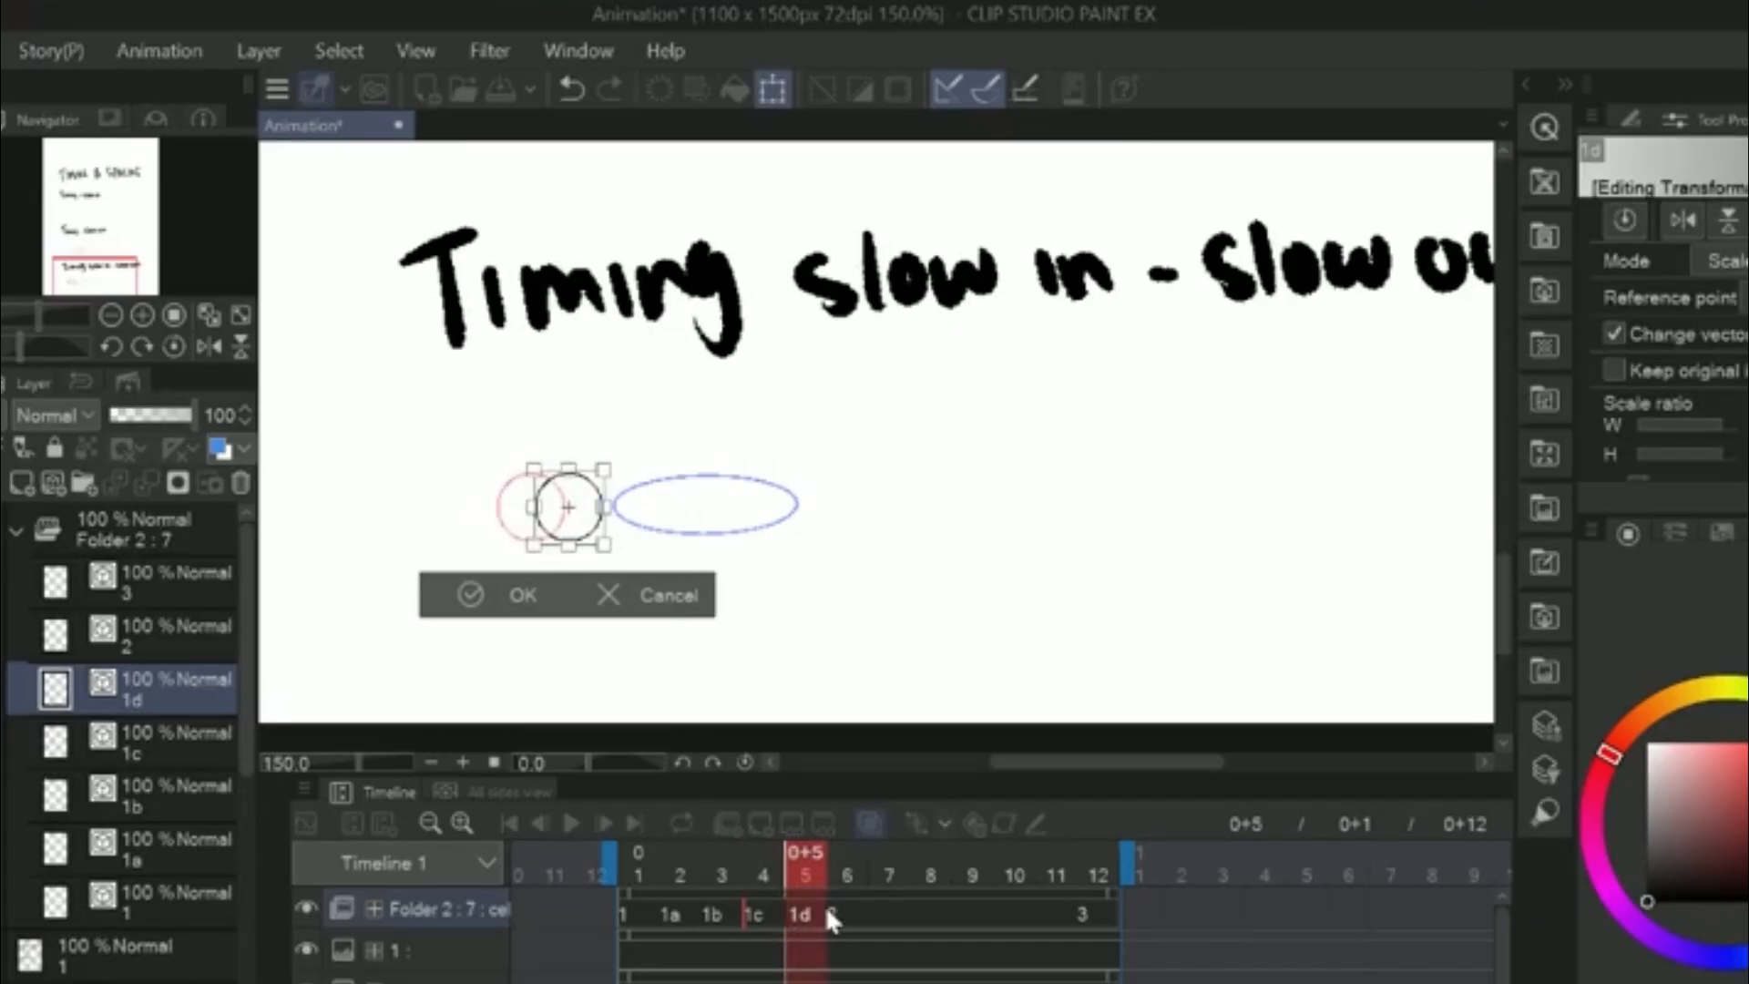
click(519, 594)
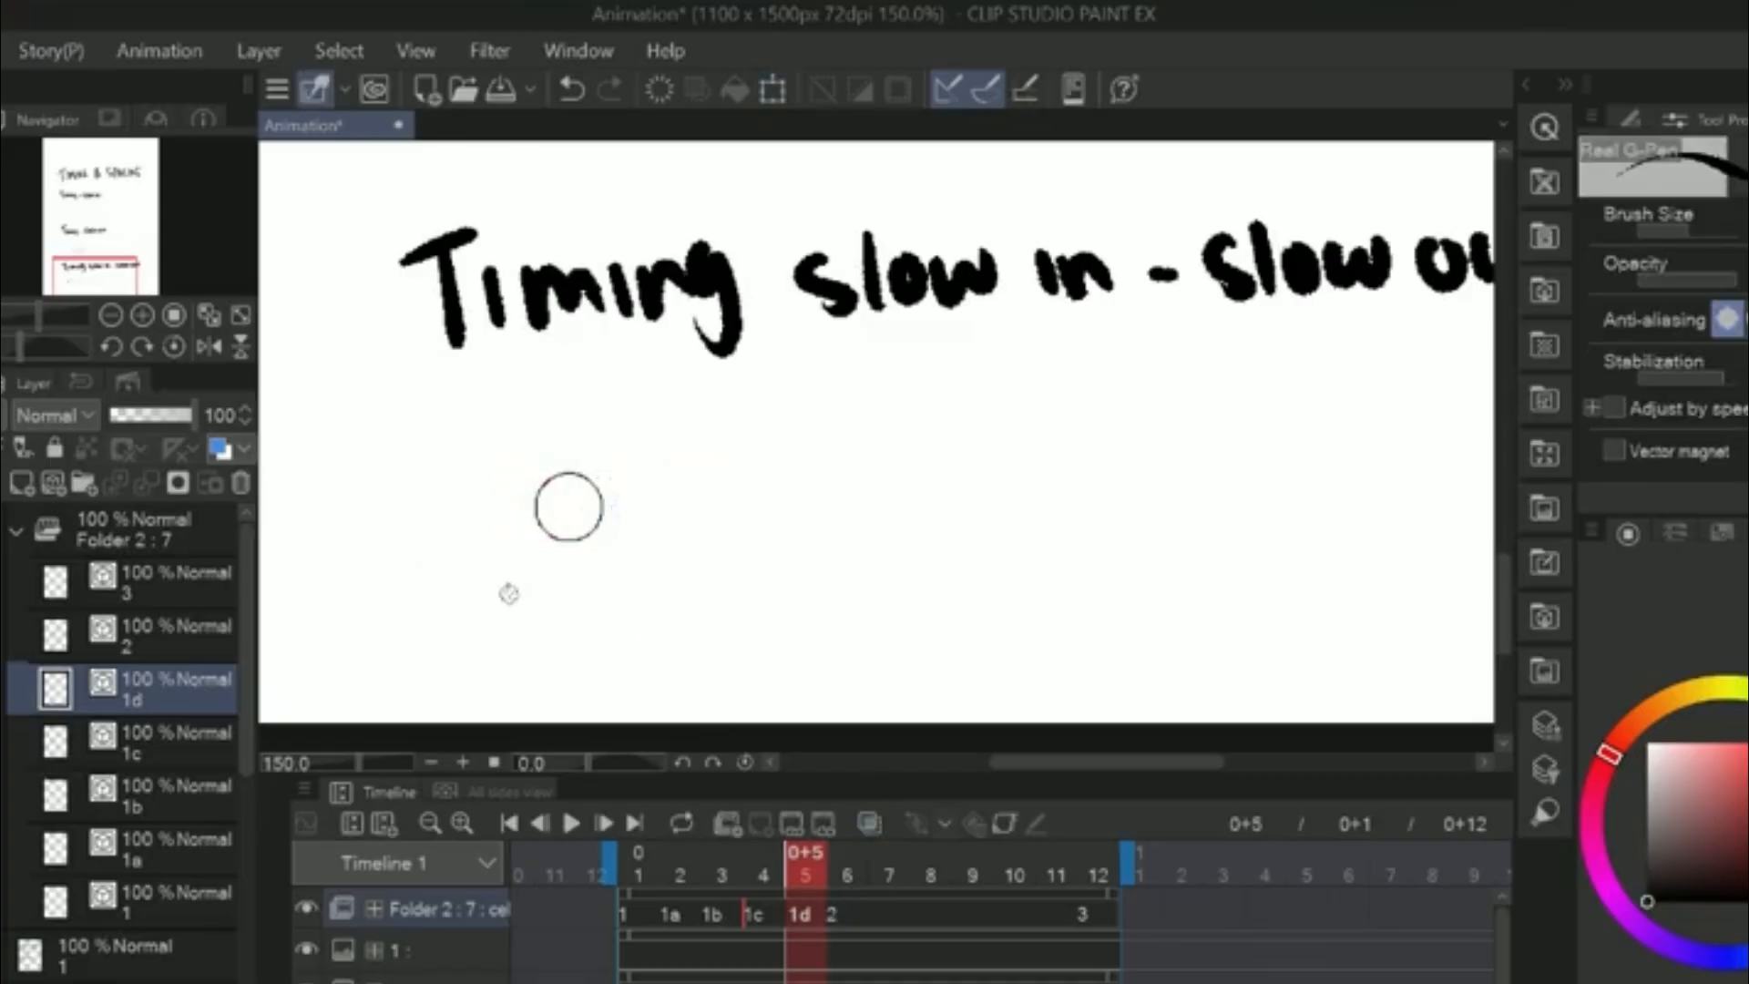
Hide the onion skin, step through the first frames in both directions, and return to frame 1.
key(ctrl+Left)
key(ctrl+Left)
key(ctrl+Left)
key(ctrl+Left)
key(ctrl+Right)
key(ctrl+Right)
key(ctrl+Right)
key(ctrl+Right)
key(ctrl+Right)
key(ctrl+Right)
key(ctrl+Left)
key(ctrl+Left)
key(ctrl+Left)
key(ctrl+Left)
key(ctrl+Left)
key(ctrl+Left)
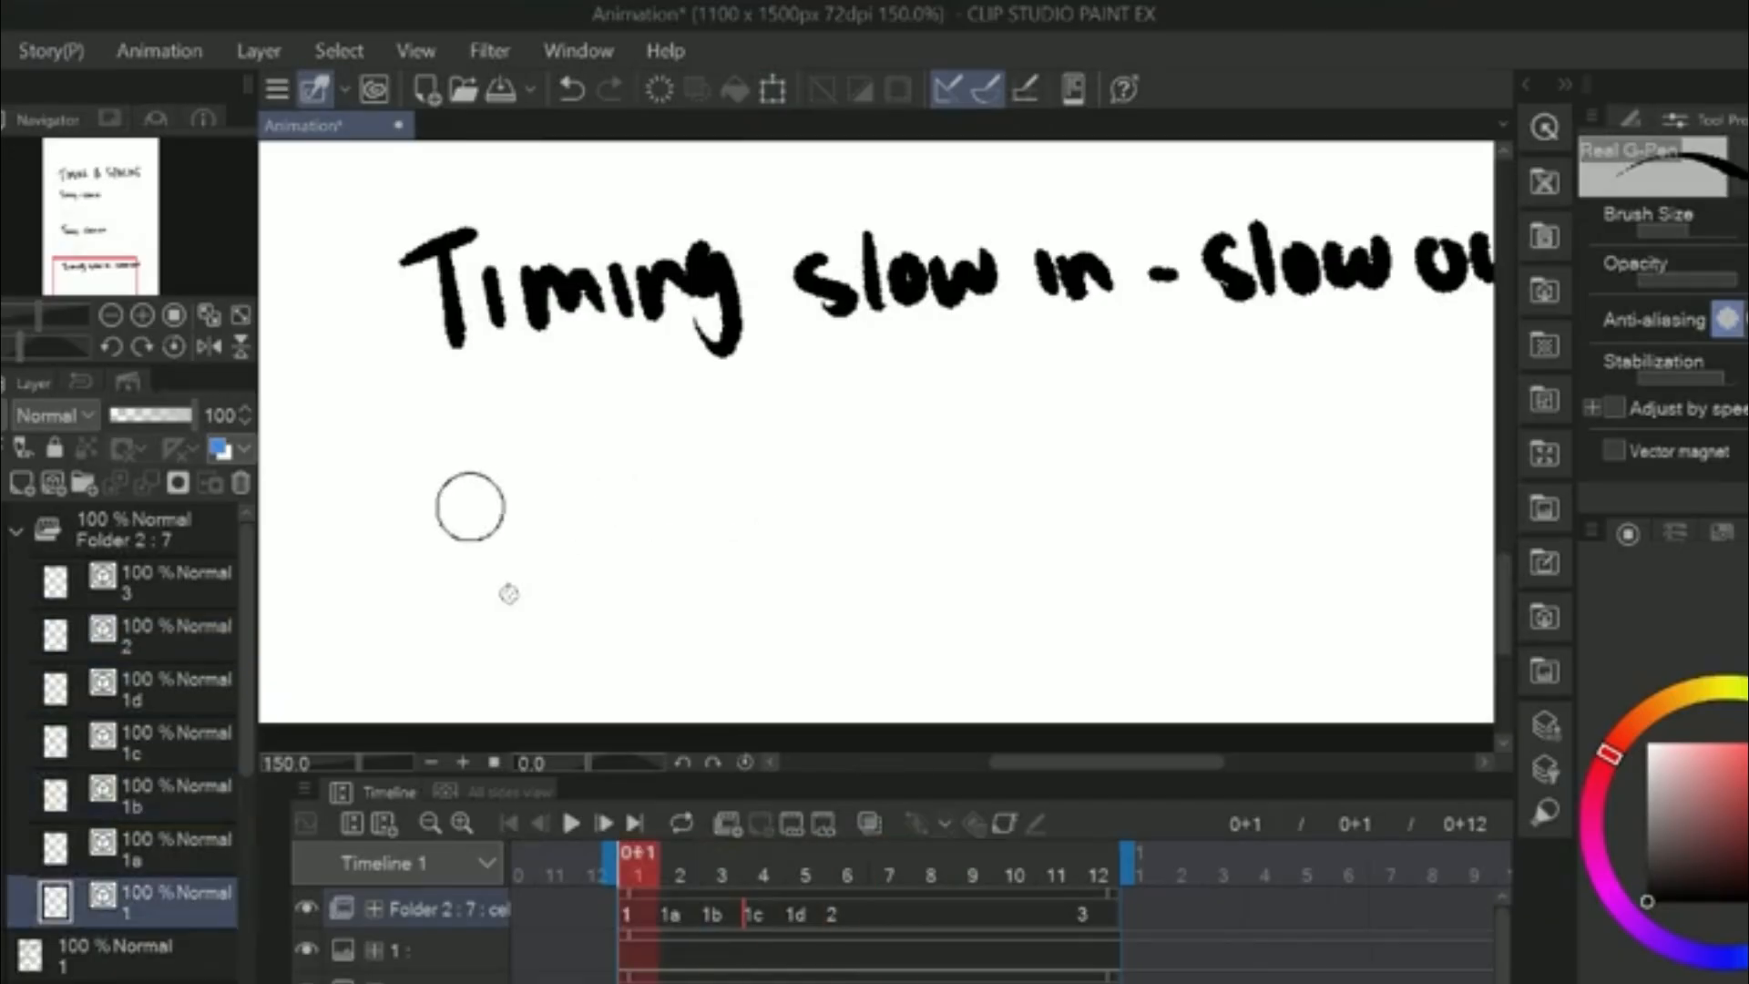
Play the animation repeatedly from frame 1 to review the slow-in movement toward the stretched pose.
key(space)
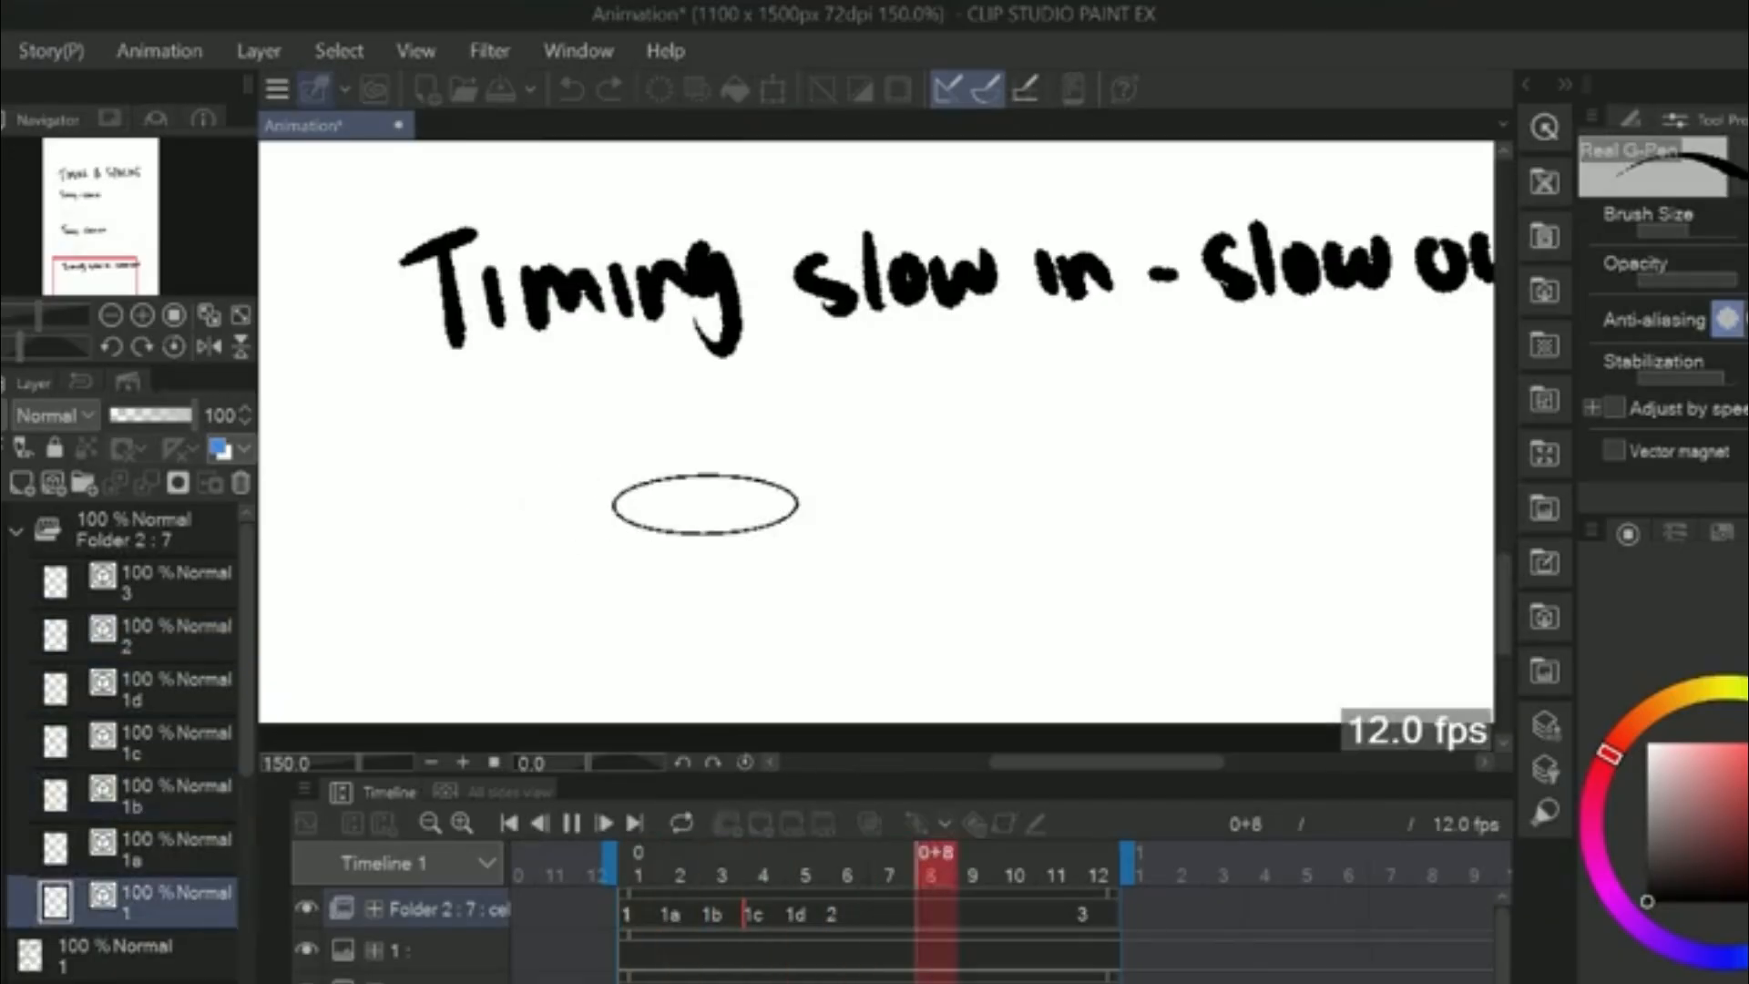
key(ctrl+Left)
key(ctrl+Left)
key(ctrl+Left)
key(ctrl+Left)
key(ctrl+Left)
key(ctrl+Left)
key(ctrl+Left)
key(ctrl+Left)
key(ctrl+Left)
key(ctrl+Left)
key(ctrl+Left)
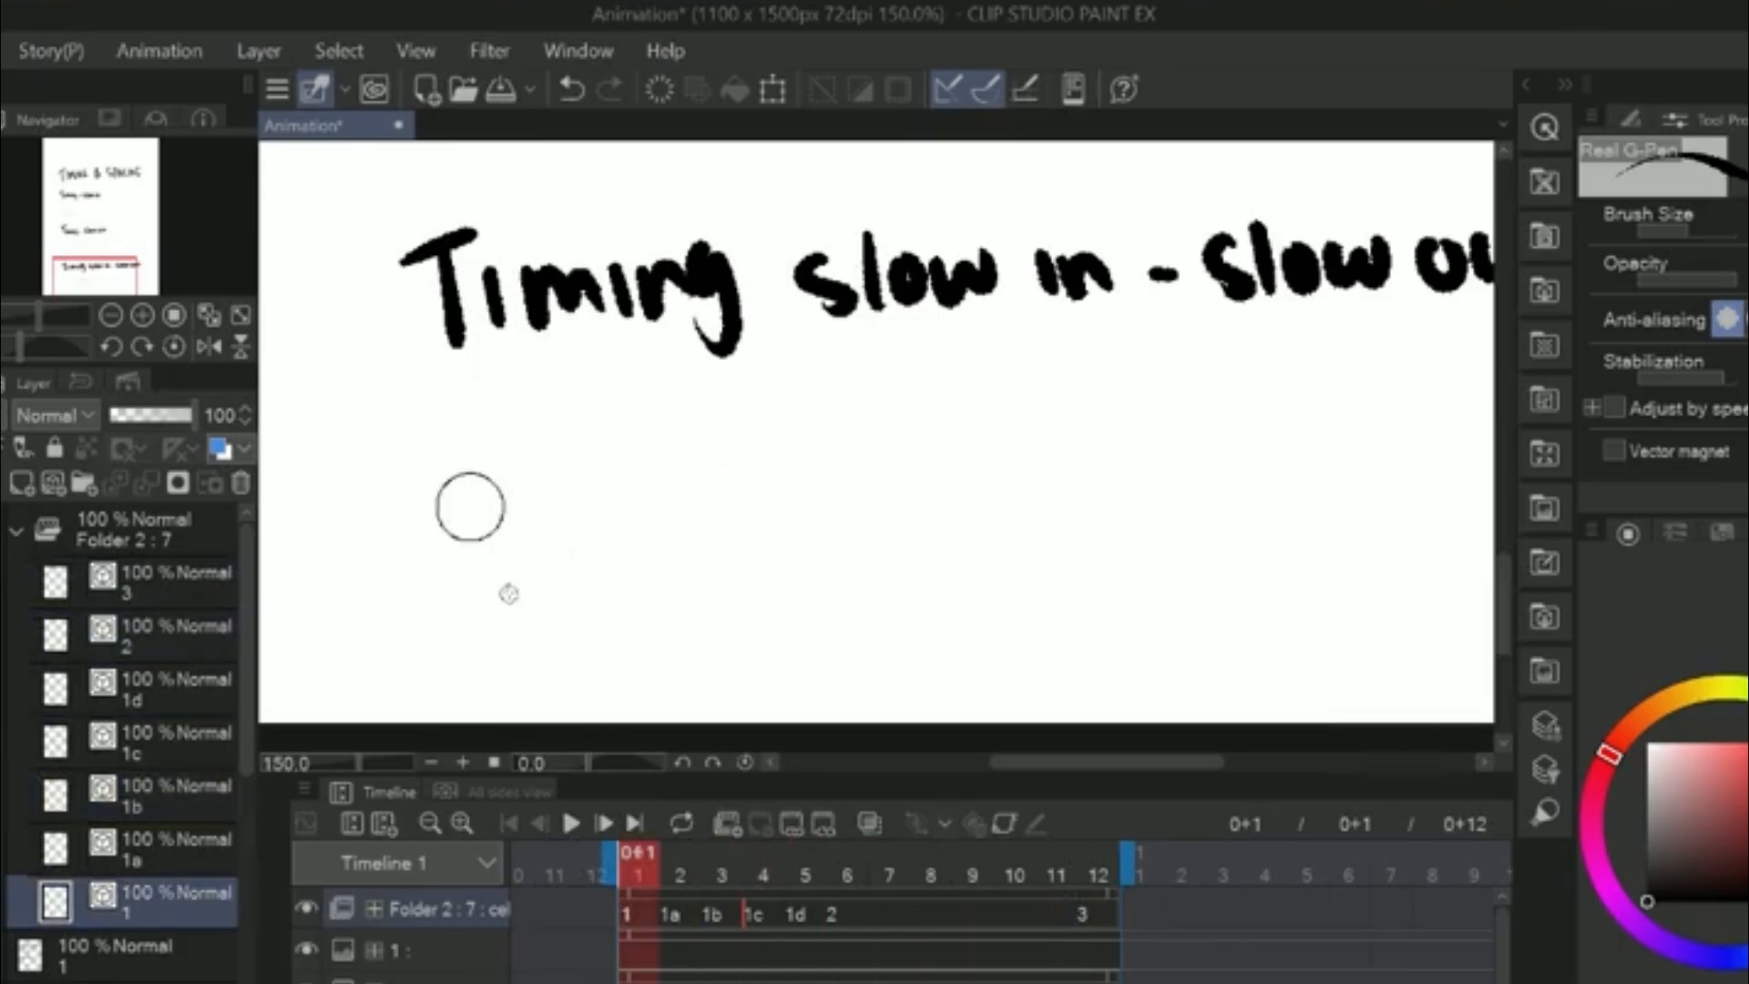
key(space)
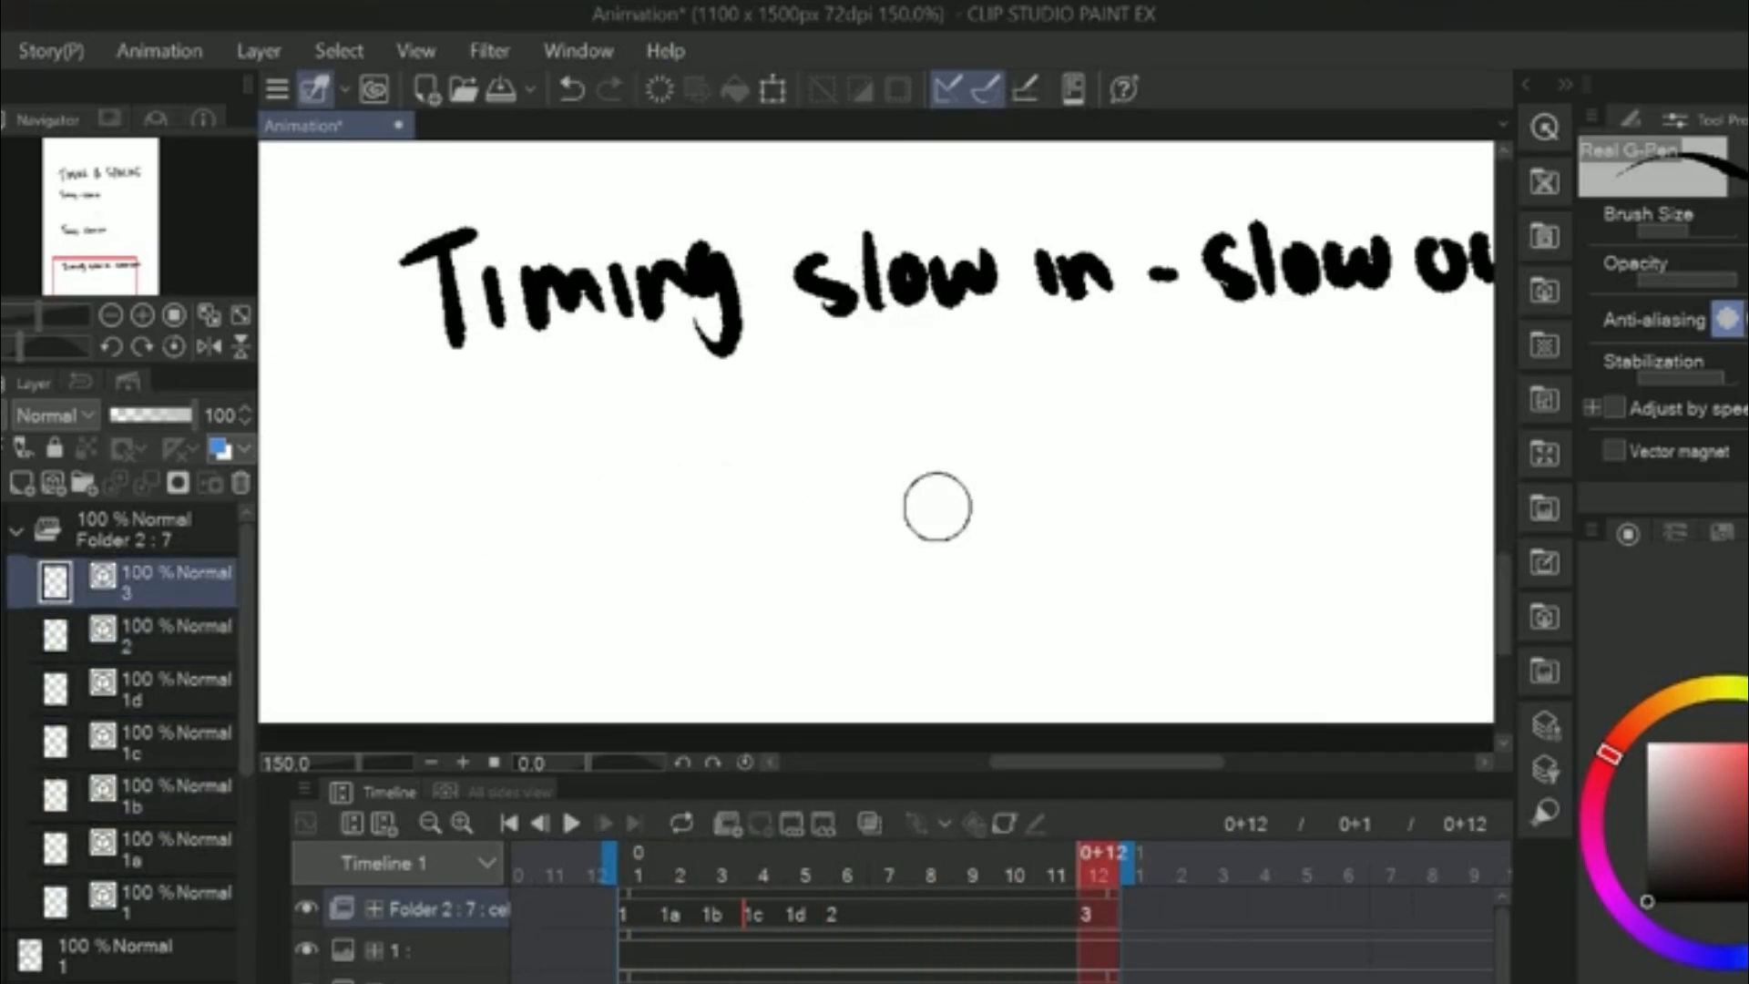
key(ctrl+Left)
key(ctrl+Left)
key(ctrl+Left)
key(ctrl+Left)
key(ctrl+Left)
key(ctrl+Left)
key(ctrl+Left)
key(ctrl+Left)
key(ctrl+Left)
key(ctrl+Left)
key(ctrl+Left)
key(space)
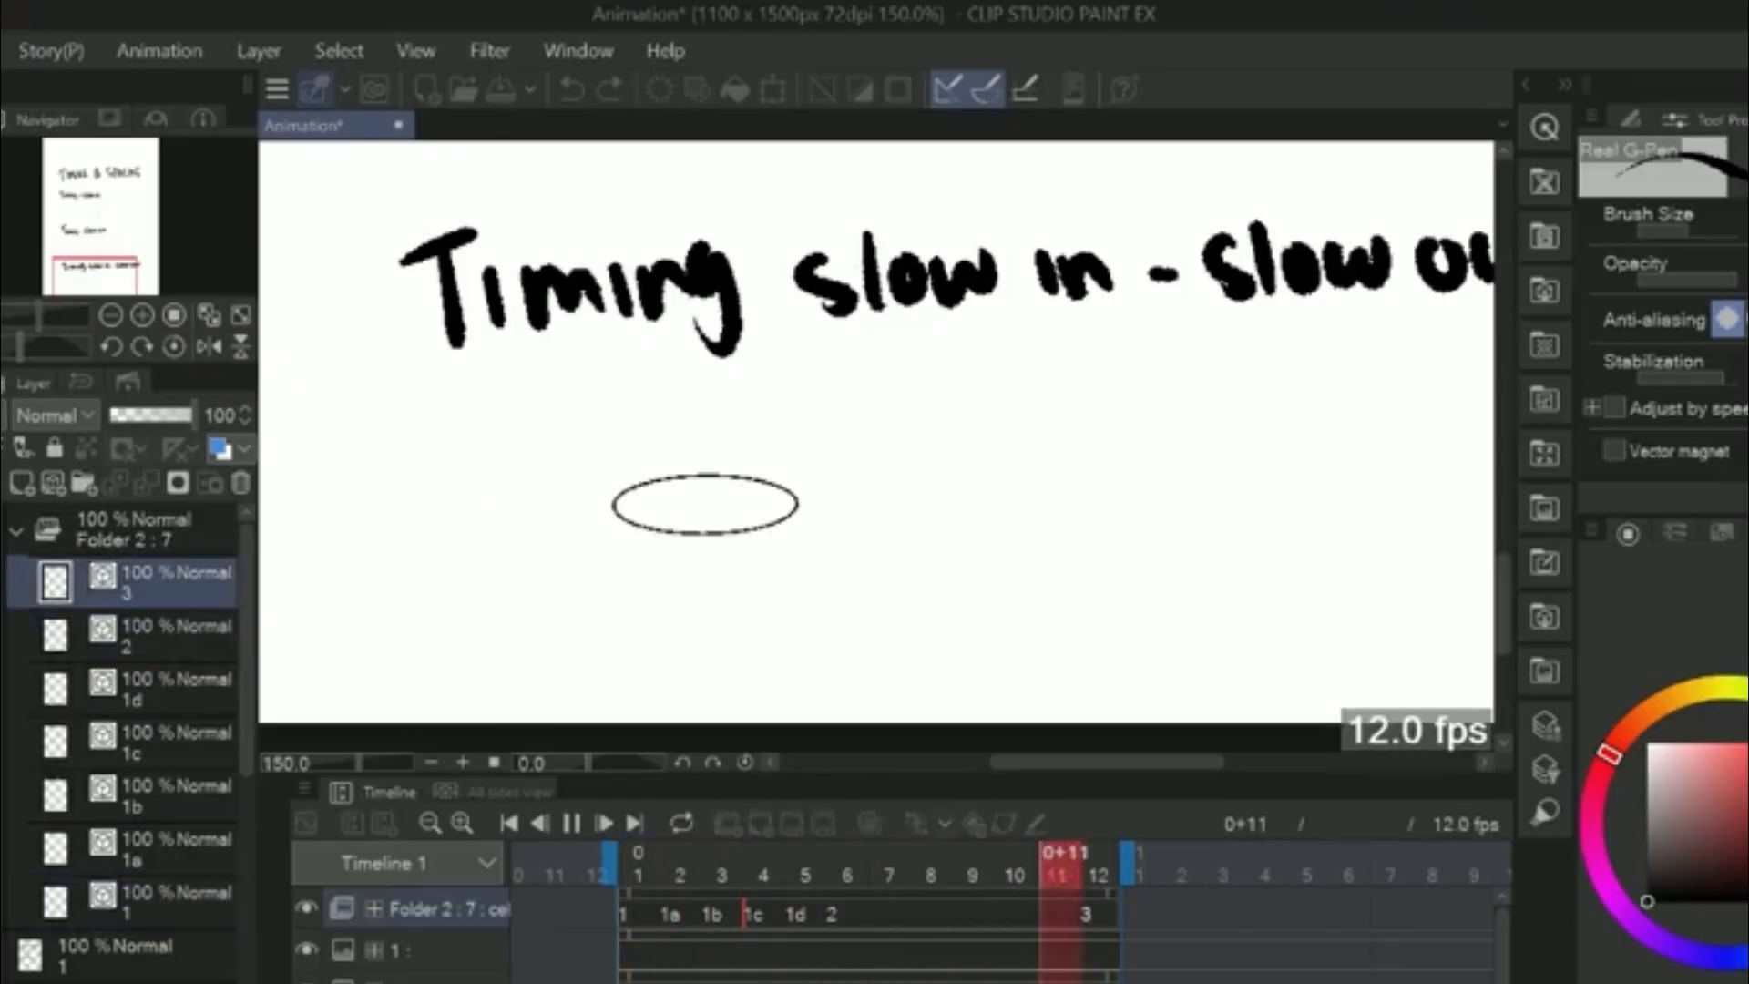
Replay the opening frames from frame 1 and examine the stretched pose at frames 6 and 7.
click(508, 825)
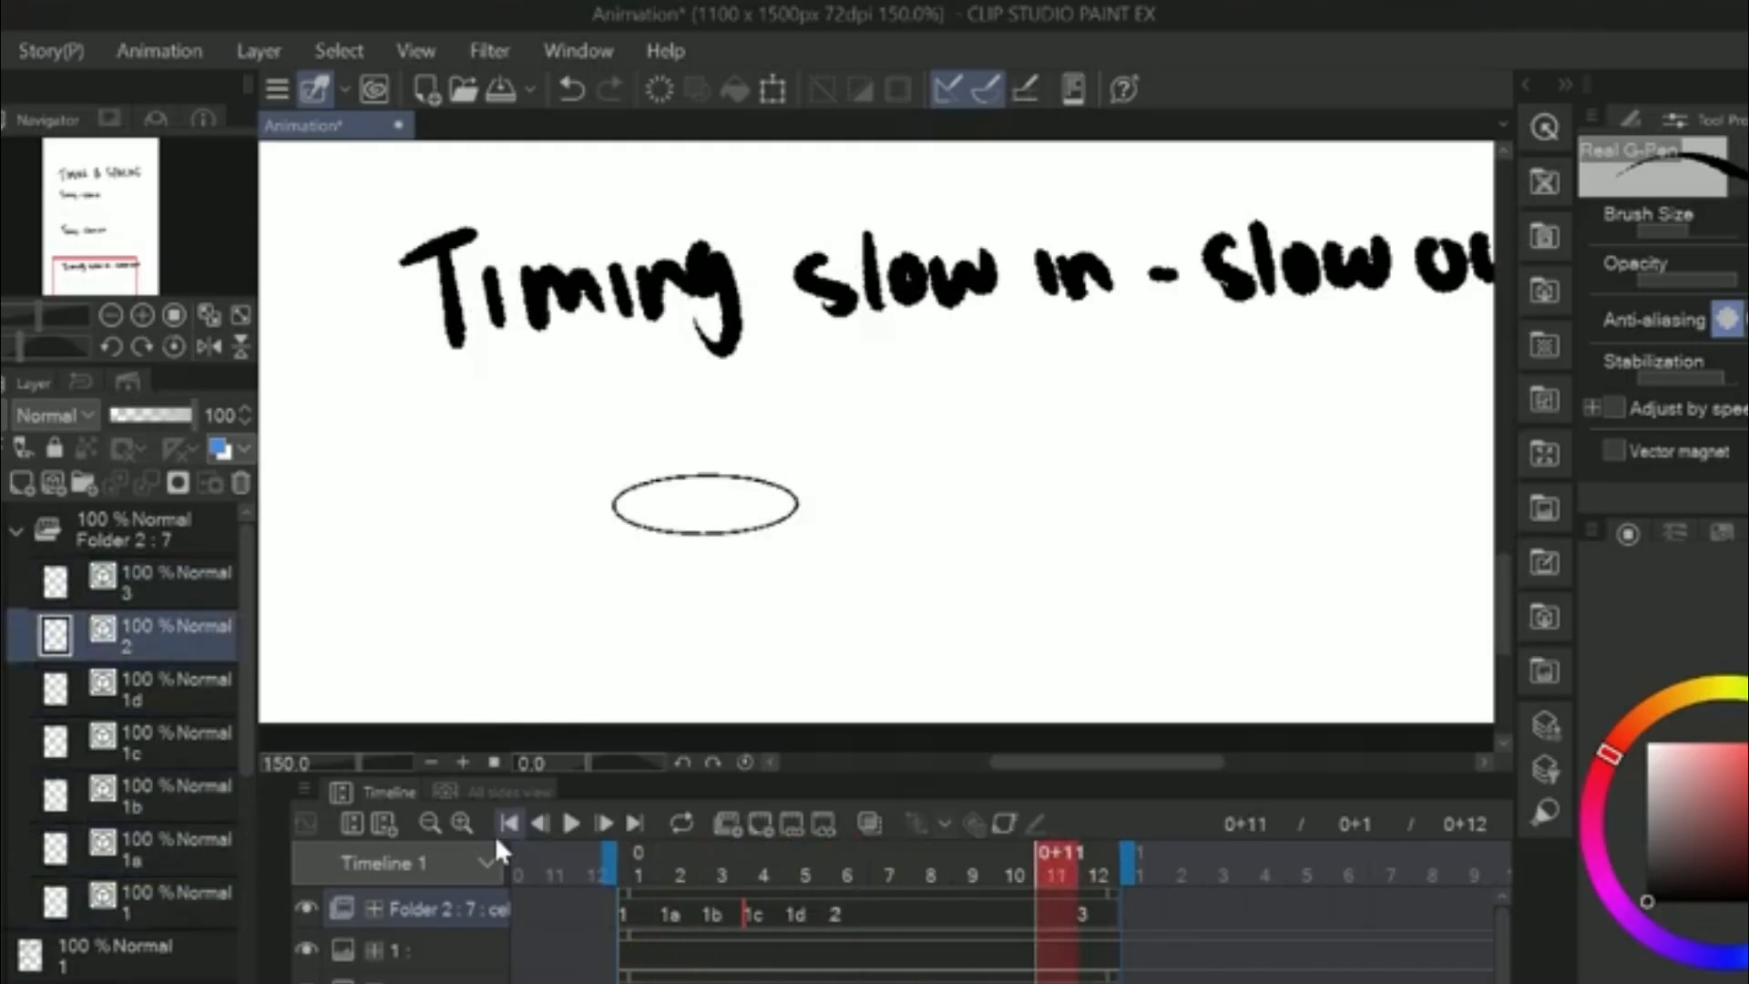
click(835, 918)
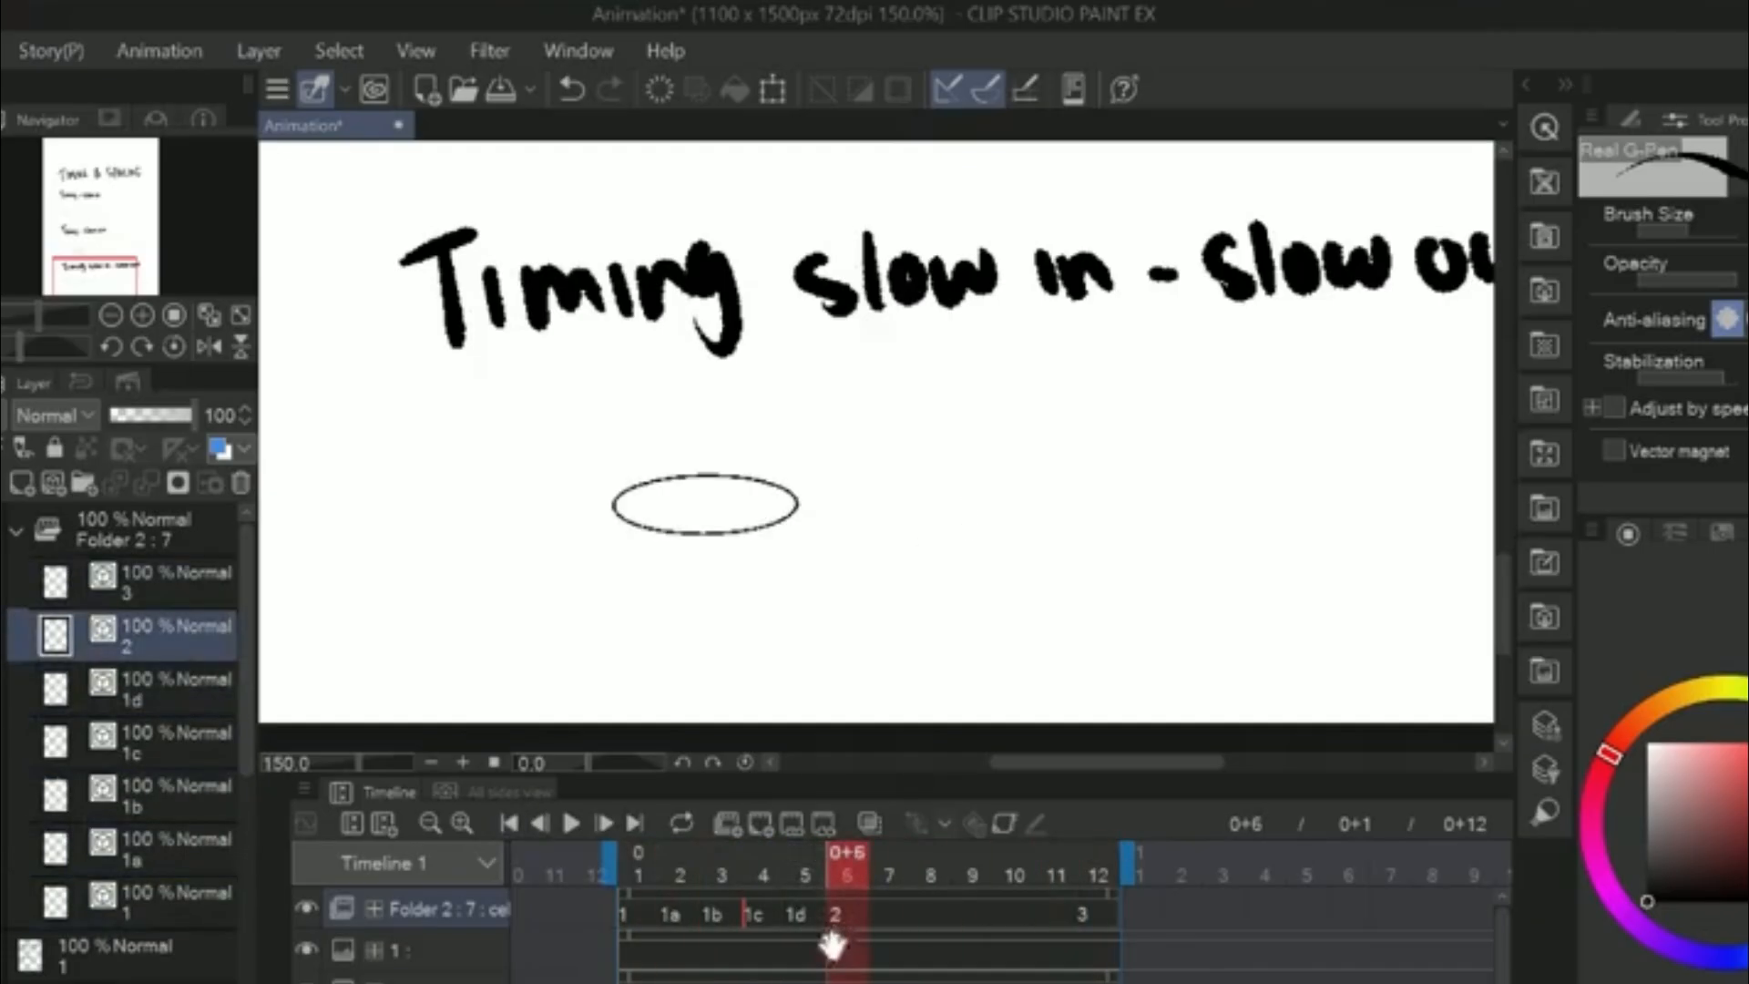
key(Home)
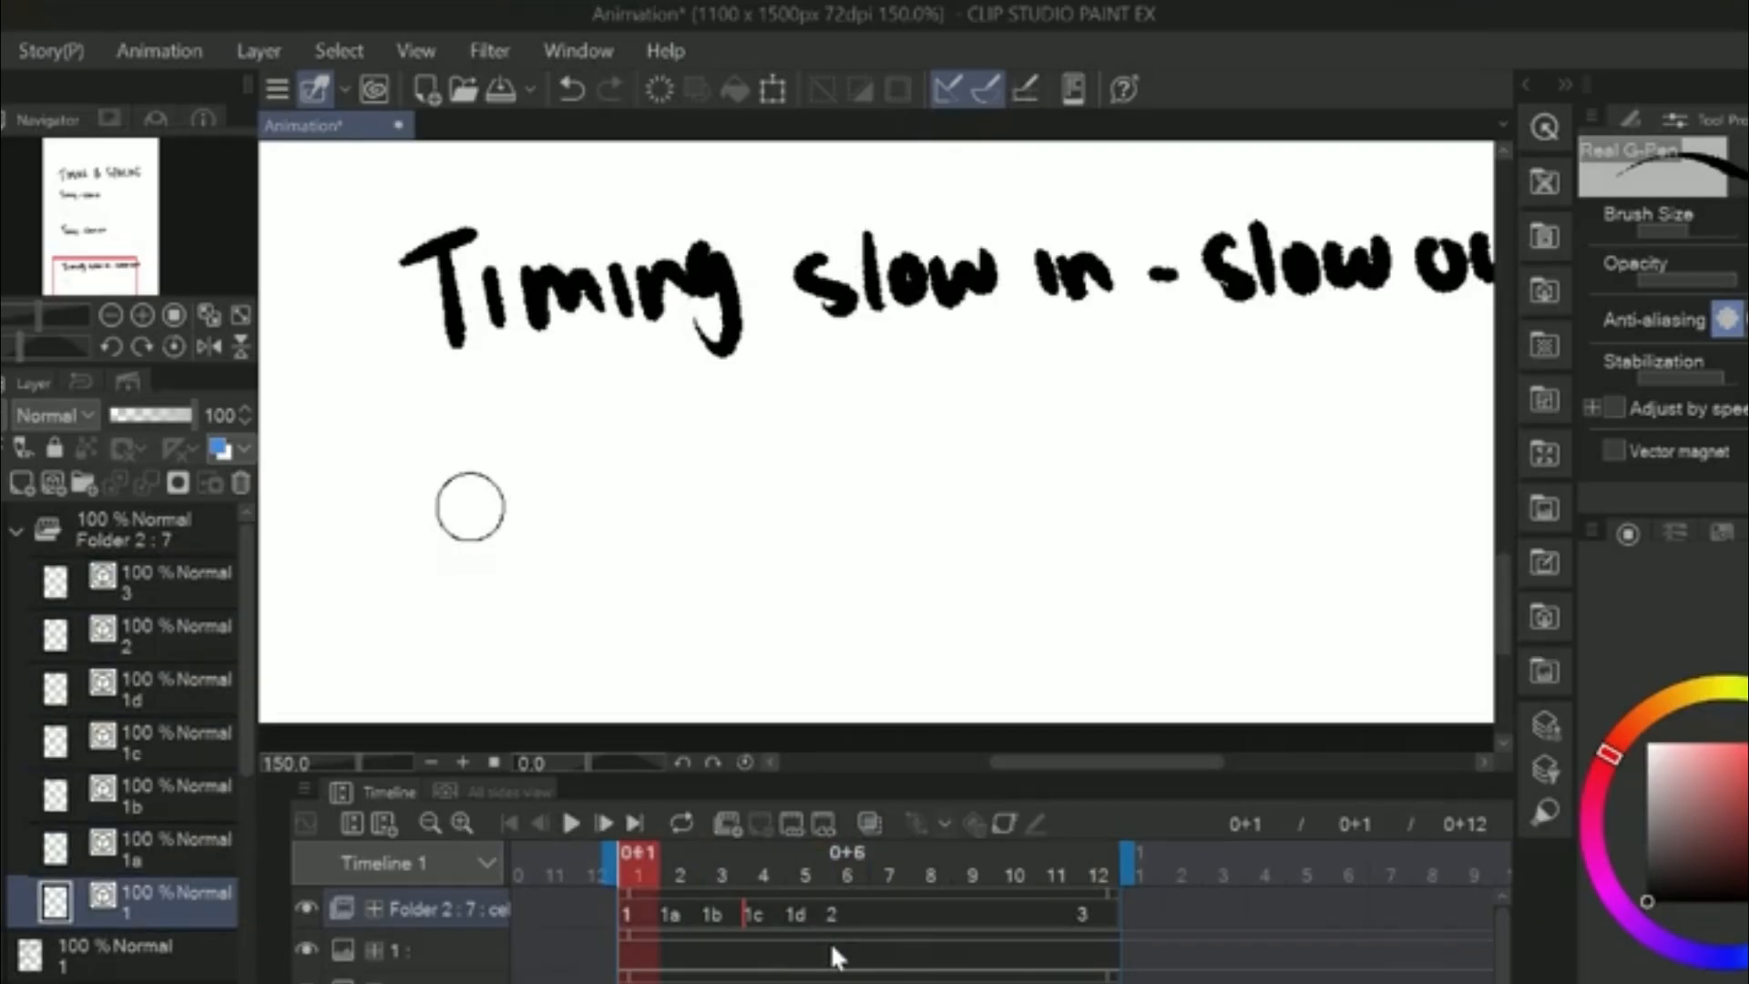
key(Return)
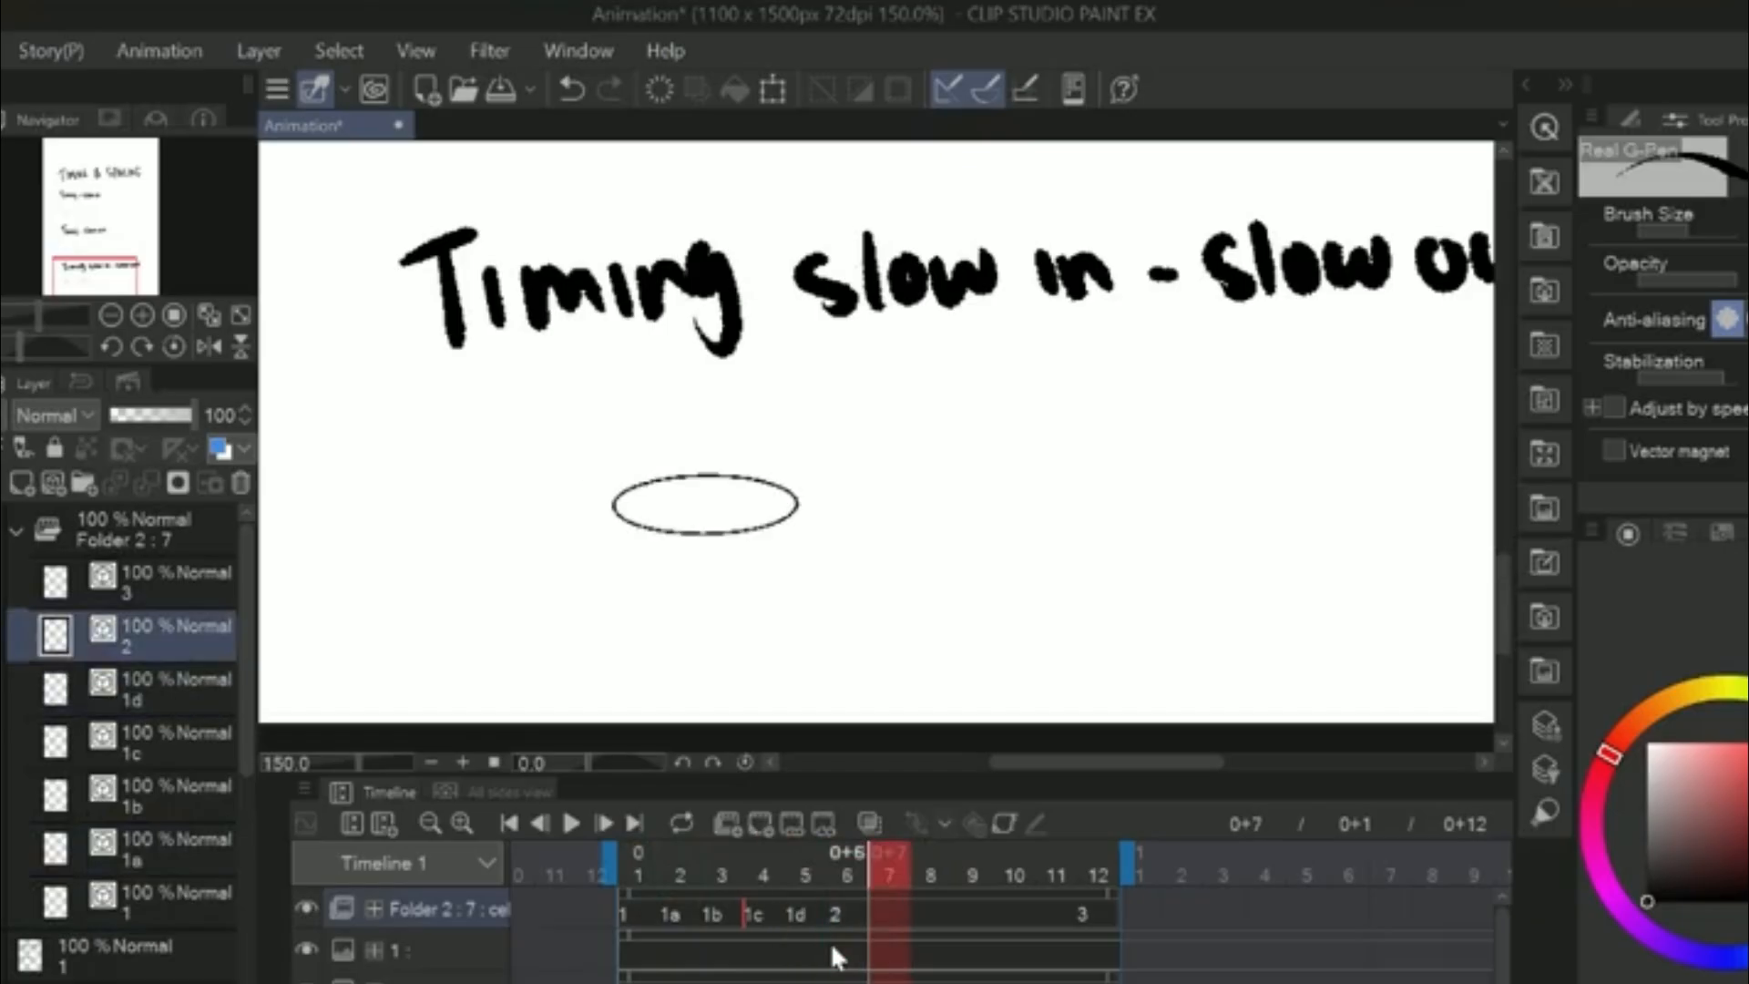
click(838, 915)
click(890, 911)
Duplicate cel 1d as cel 1e, assign it to frame 7, and turn on onion skin.
click(801, 922)
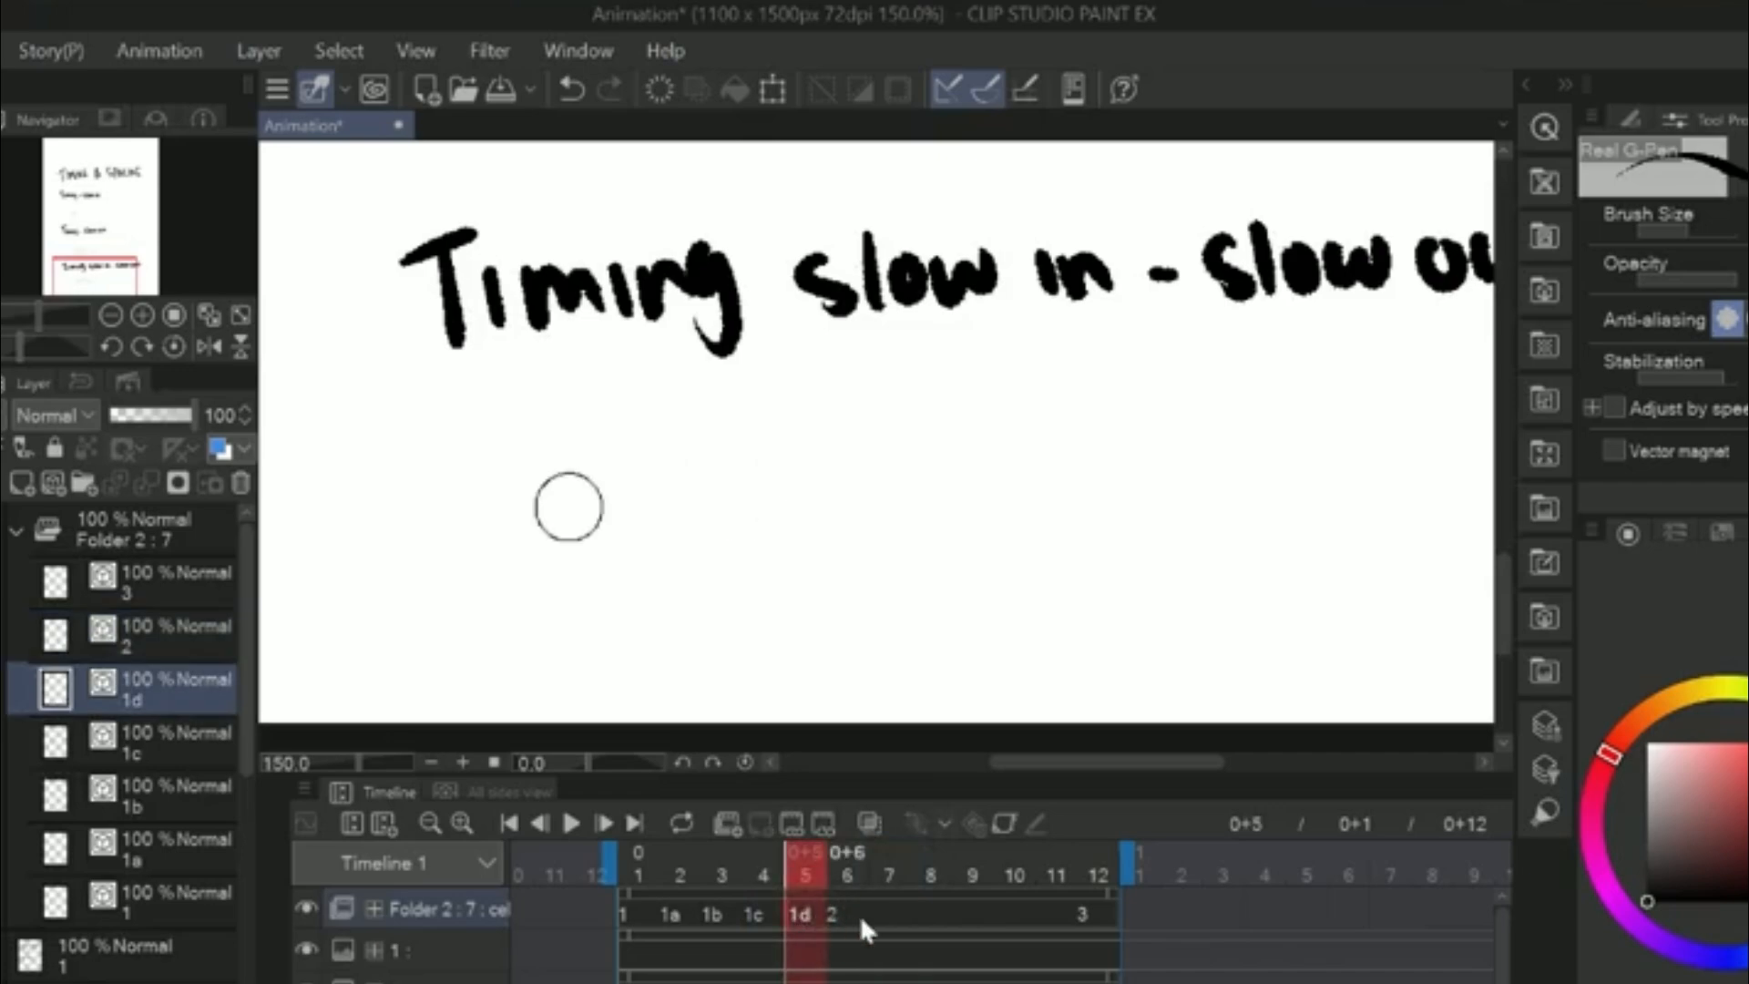
key(ctrl+shift+alt+n)
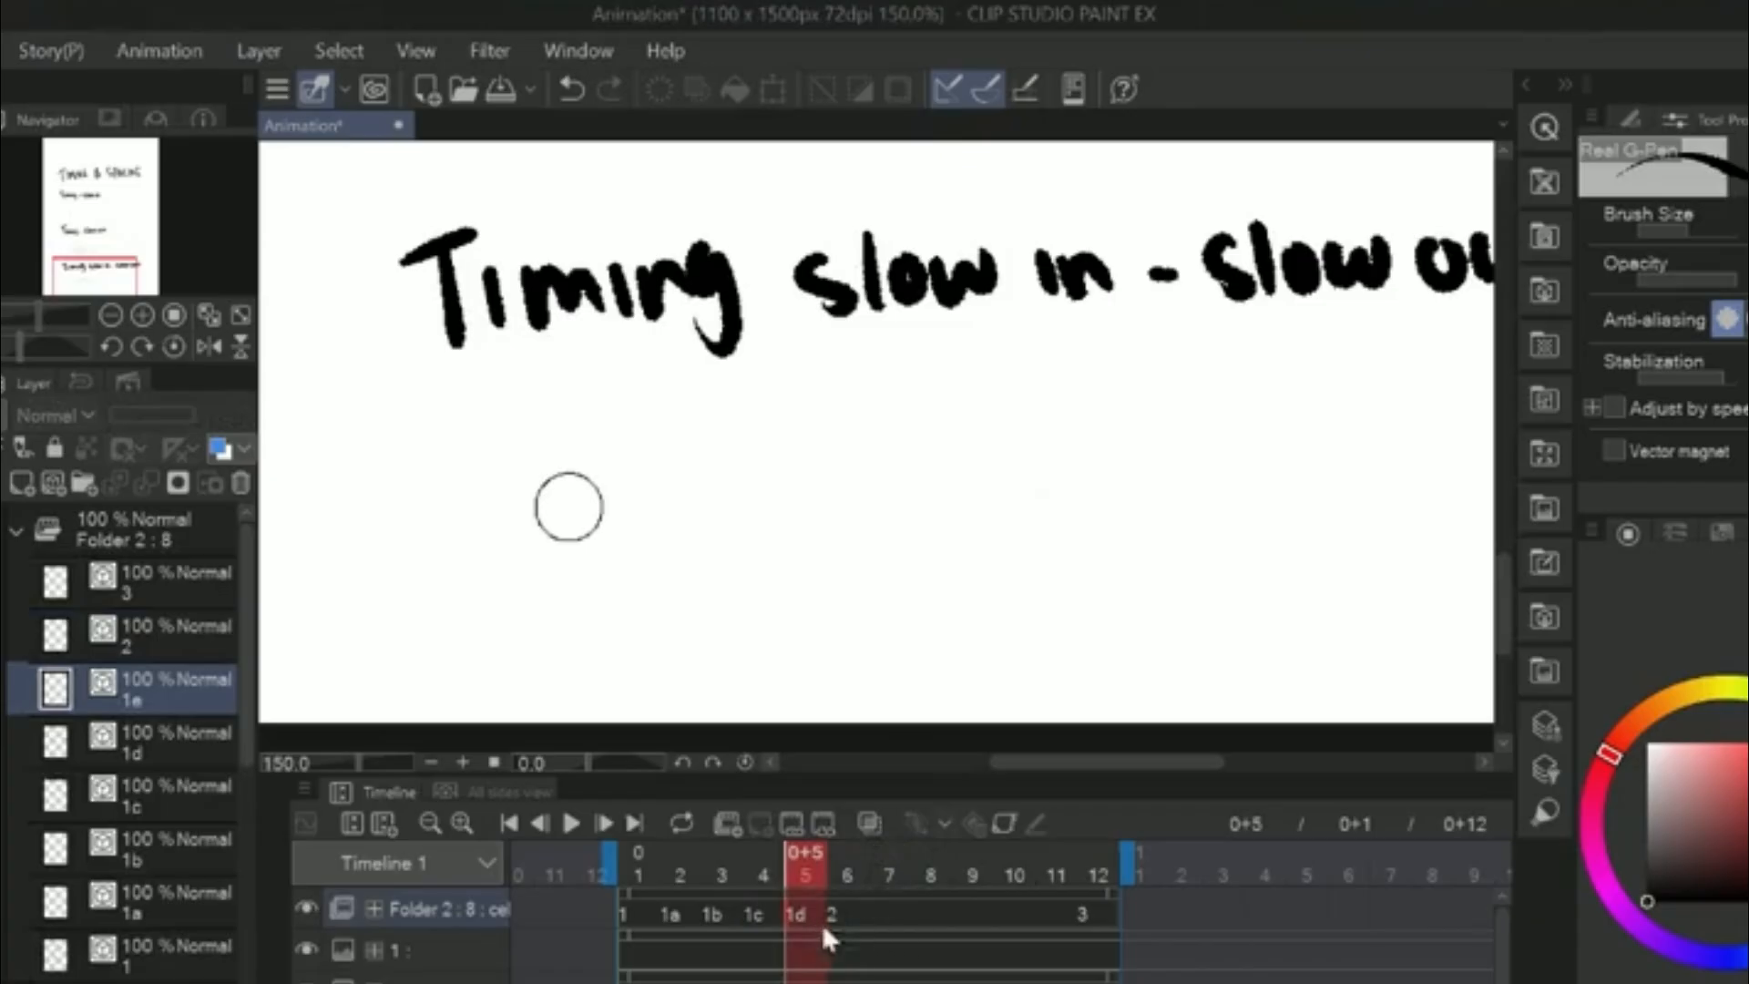
click(889, 929)
right_click(892, 918)
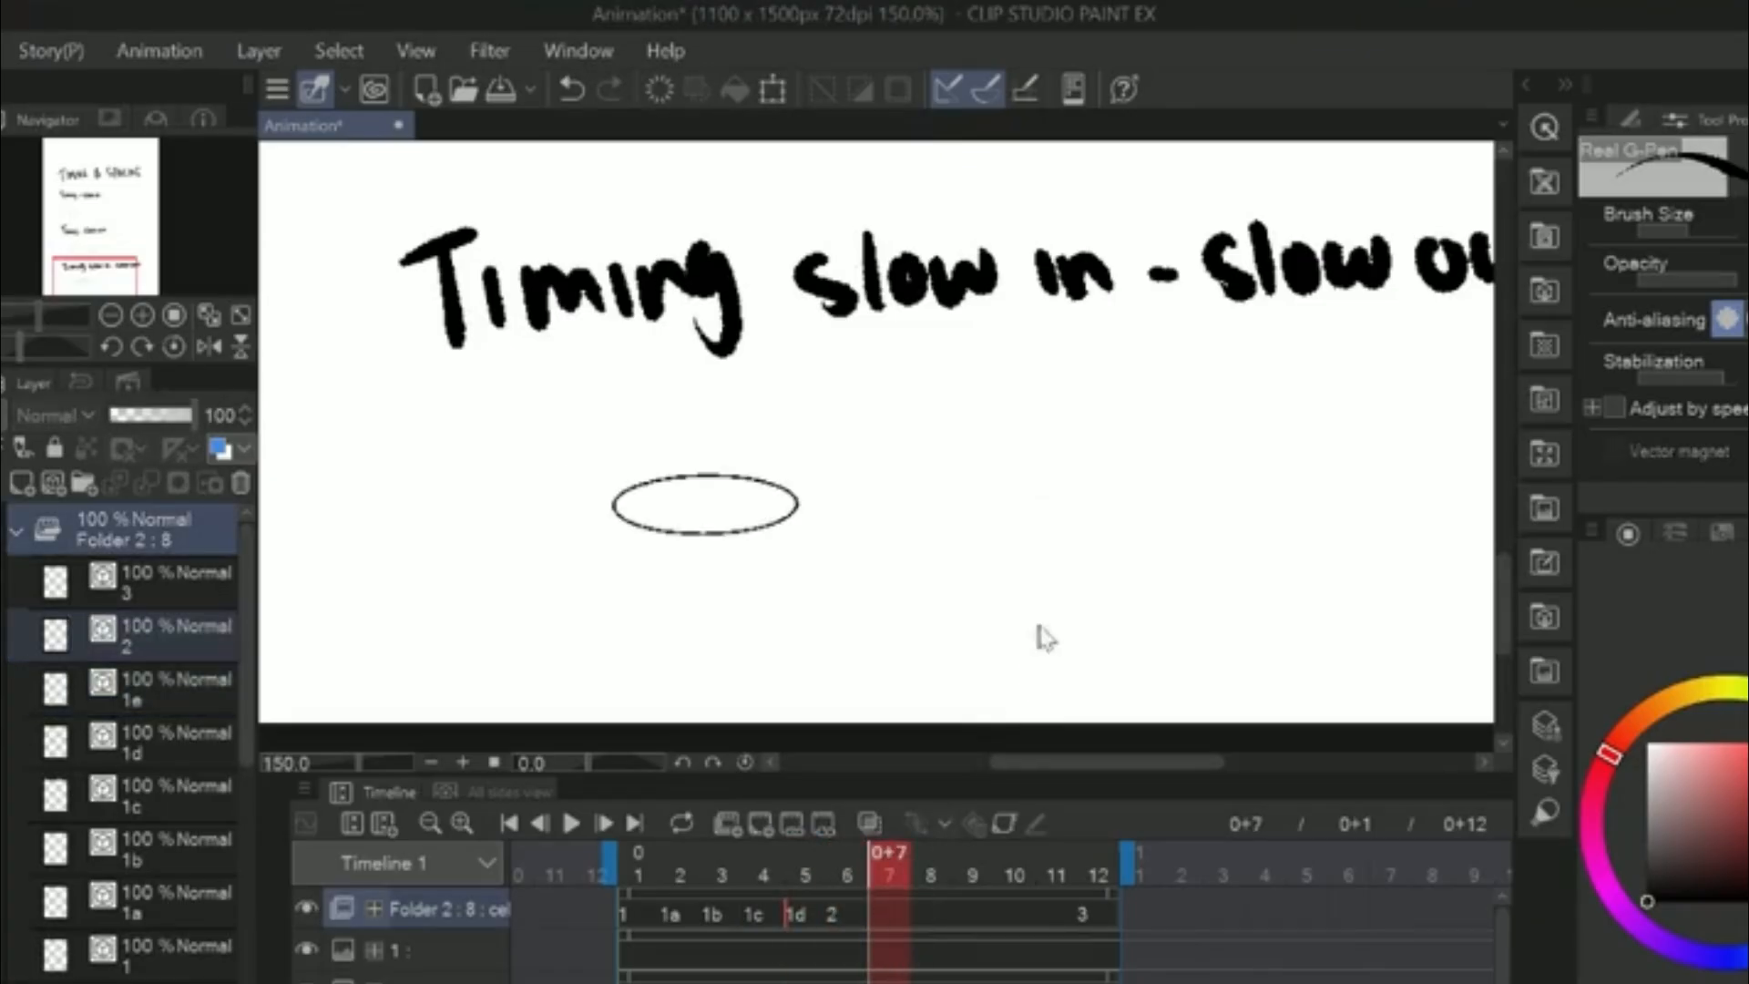
click(939, 486)
key(ctrl+shift+alt+o)
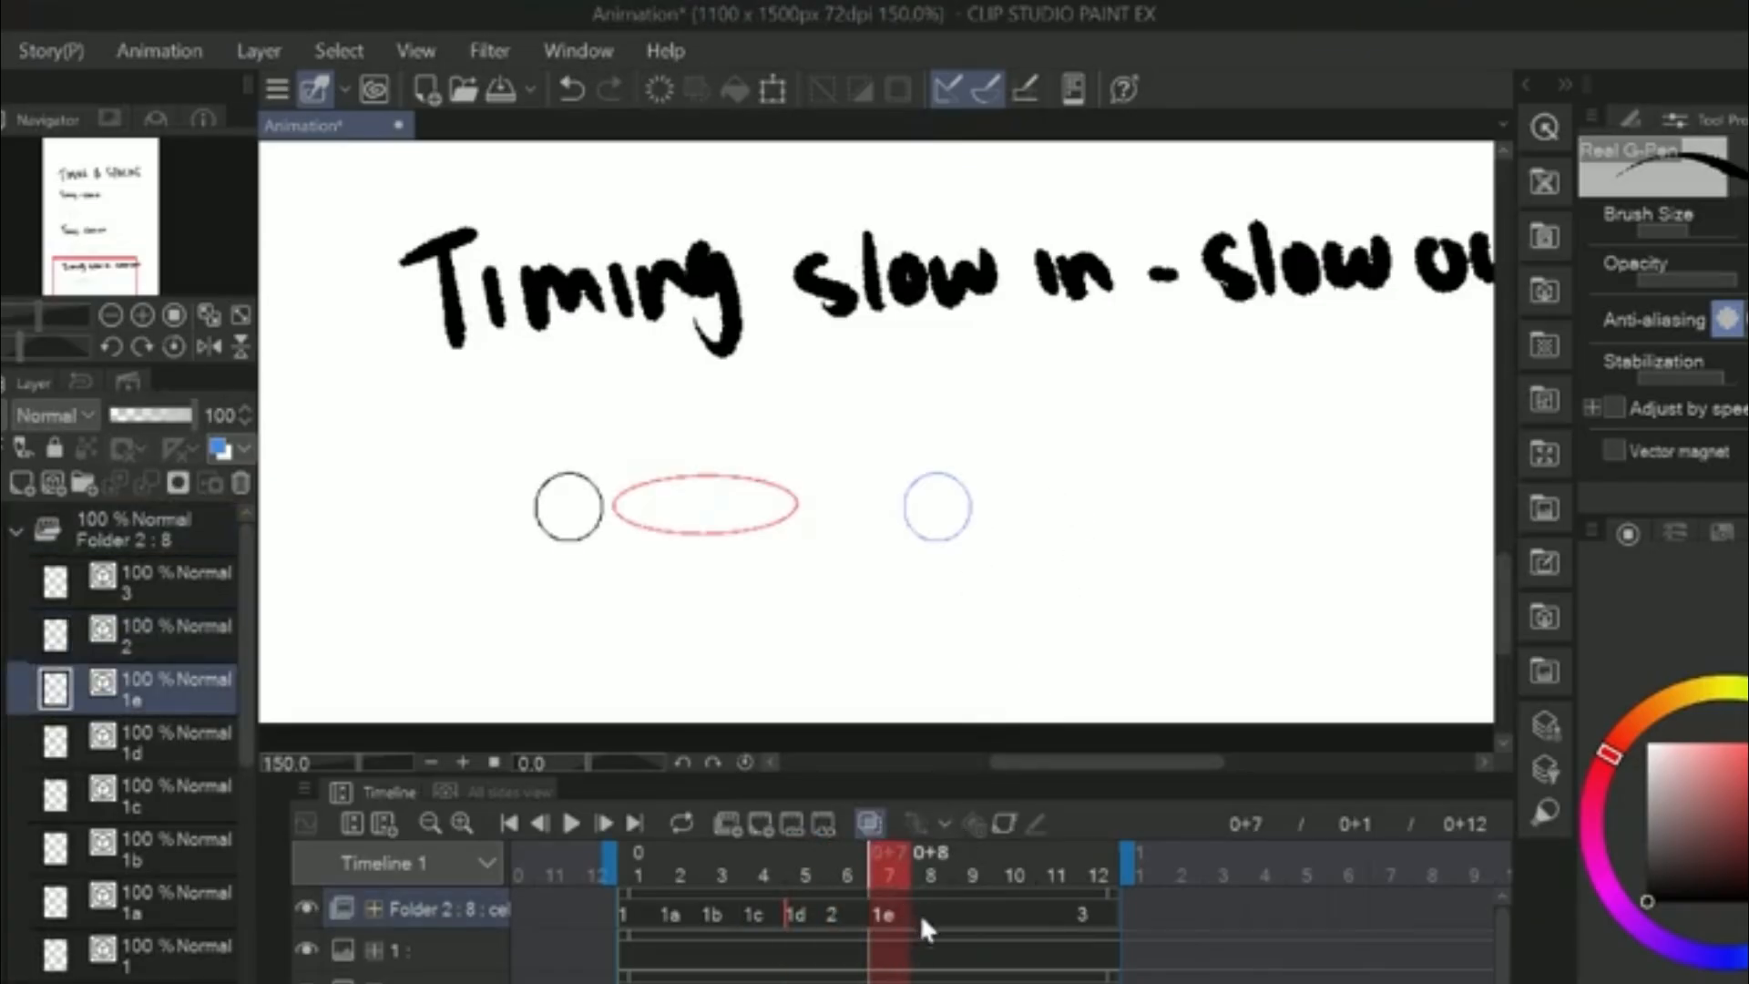
Move the circle in cel 1e on frame 7 horizontally rightward until it sits just past the stretched pose's right end.
key(ctrl+t)
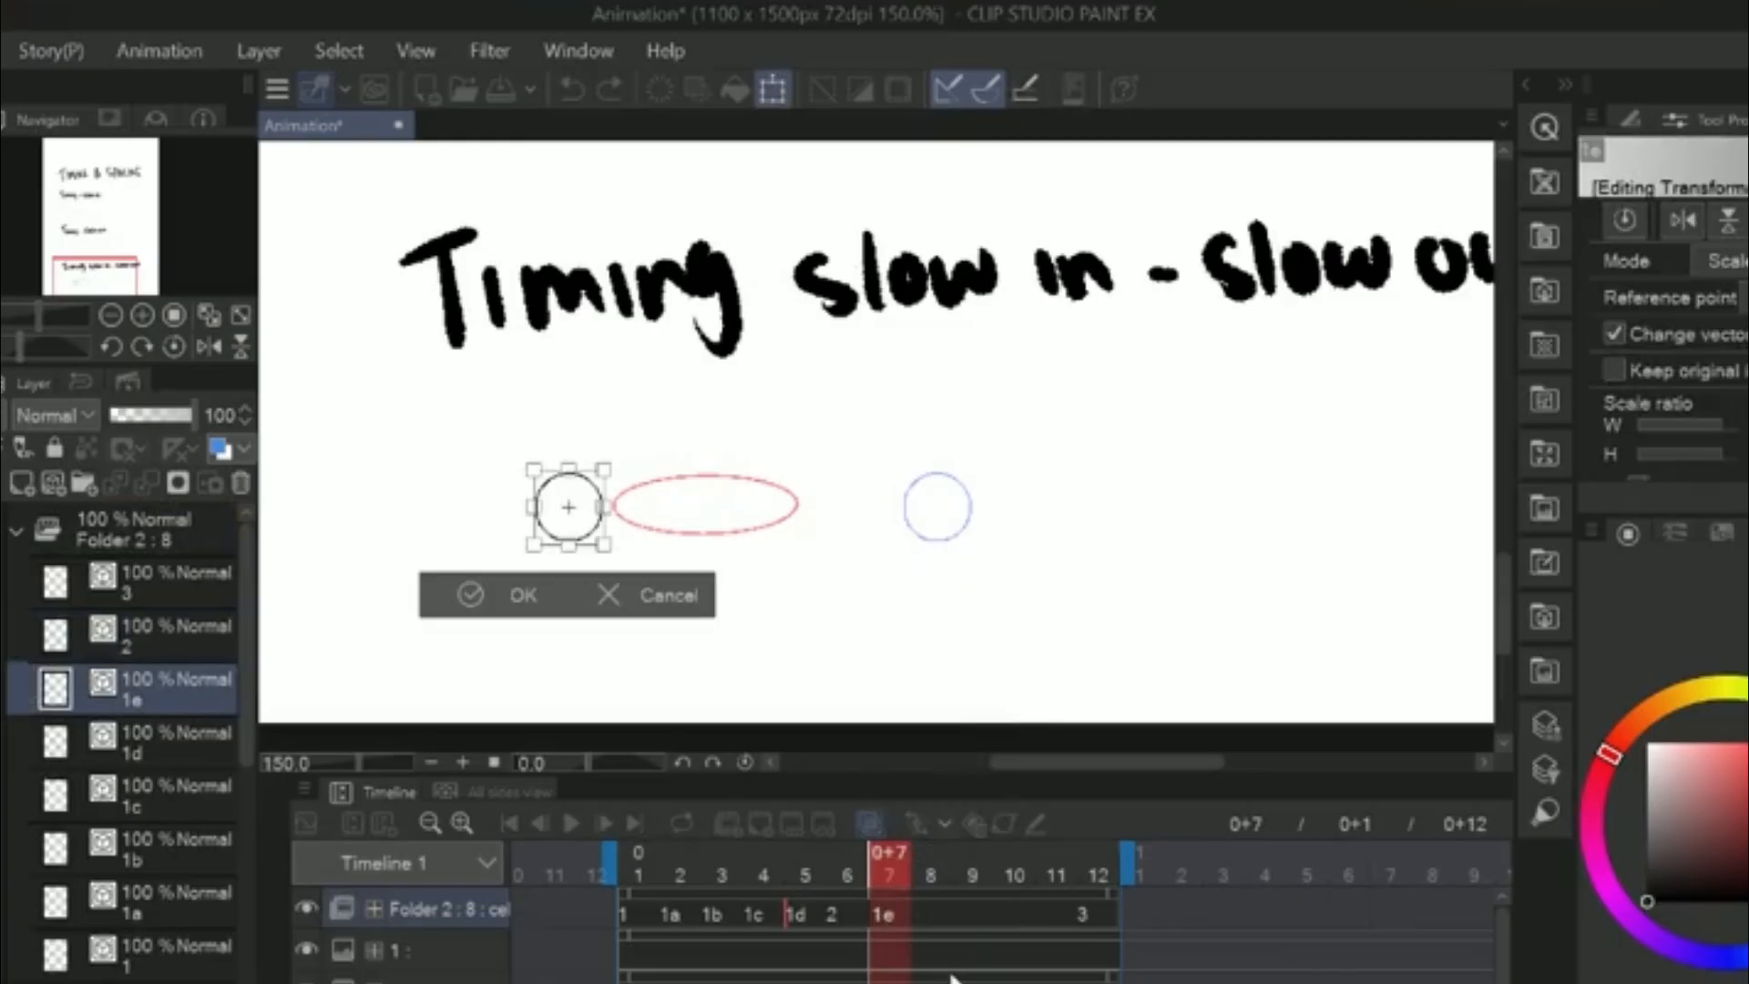
key(Right)
key(Right)
key(Right)
key(Right)
key(Right)
key(Right)
key(Right)
key(Right)
key(Right)
key(Right)
key(Right)
key(Right)
key(Right)
key(Right)
key(Right)
key(Right)
key(Right)
key(Right)
key(Right)
key(Right)
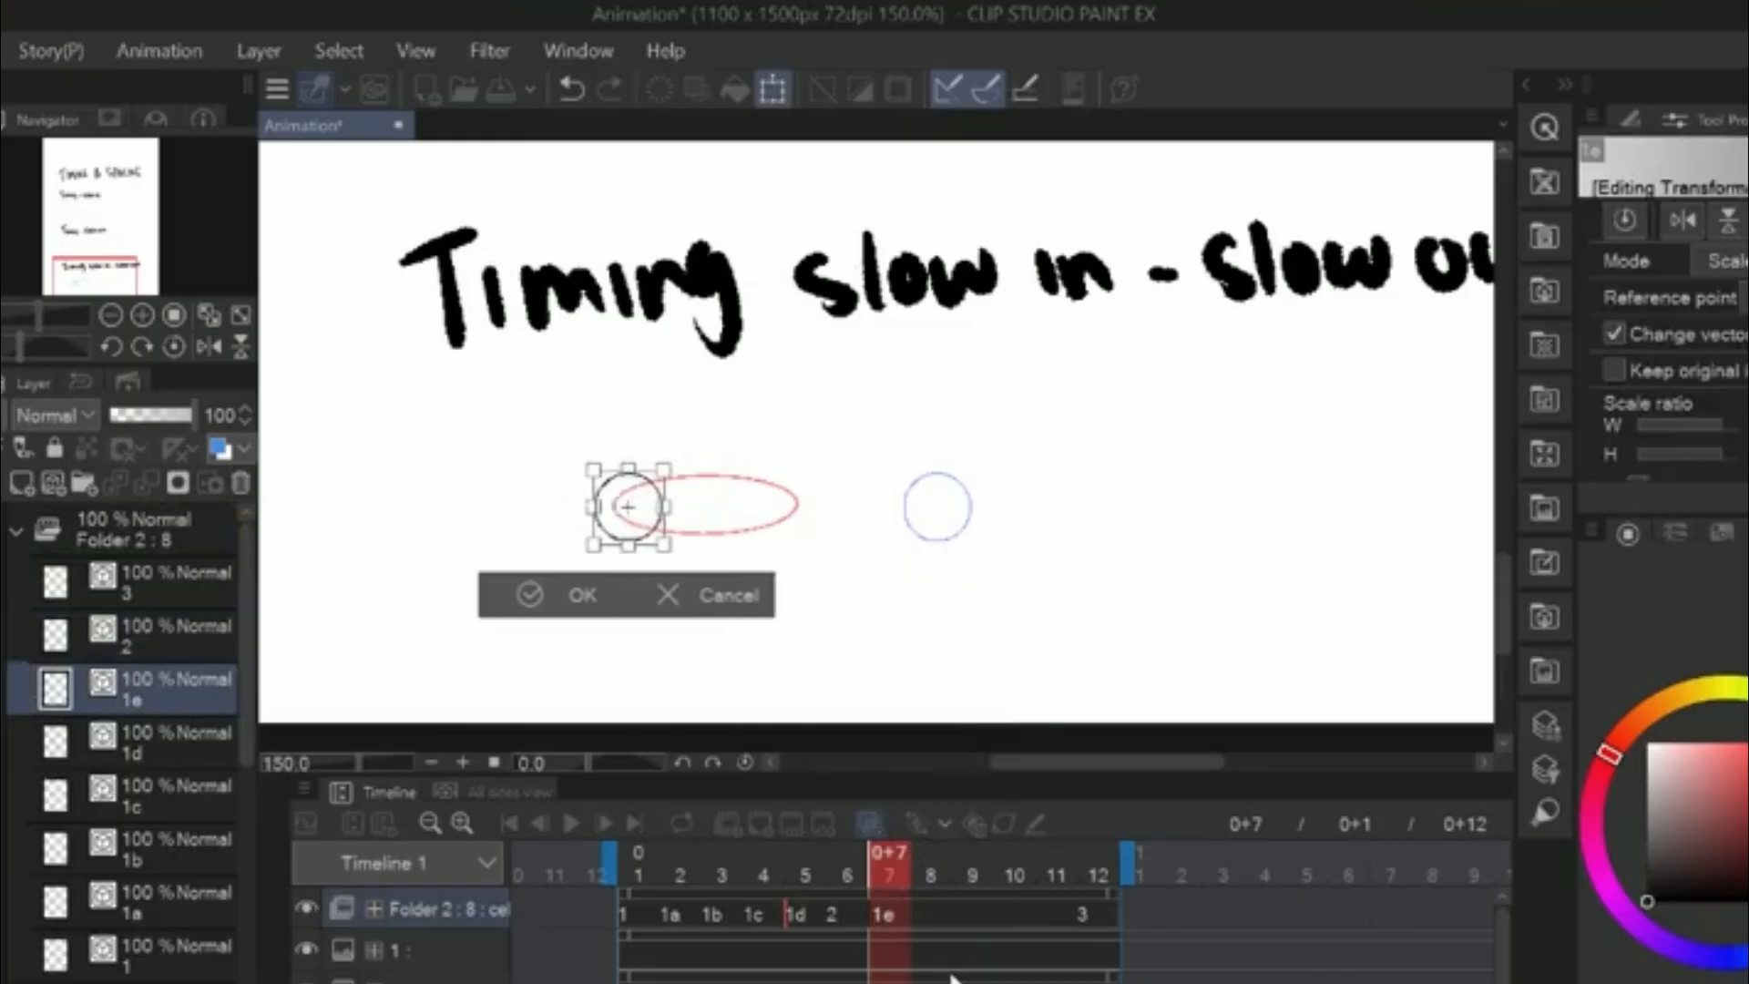
key(Right)
key(Right)
key(Right)
key(Right)
key(Right)
key(Right)
key(Right)
key(Right)
key(Right)
key(Right)
key(Right)
key(Right)
key(Right)
key(Right)
key(Right)
key(Right)
key(Right)
key(Right)
key(Right)
key(Right)
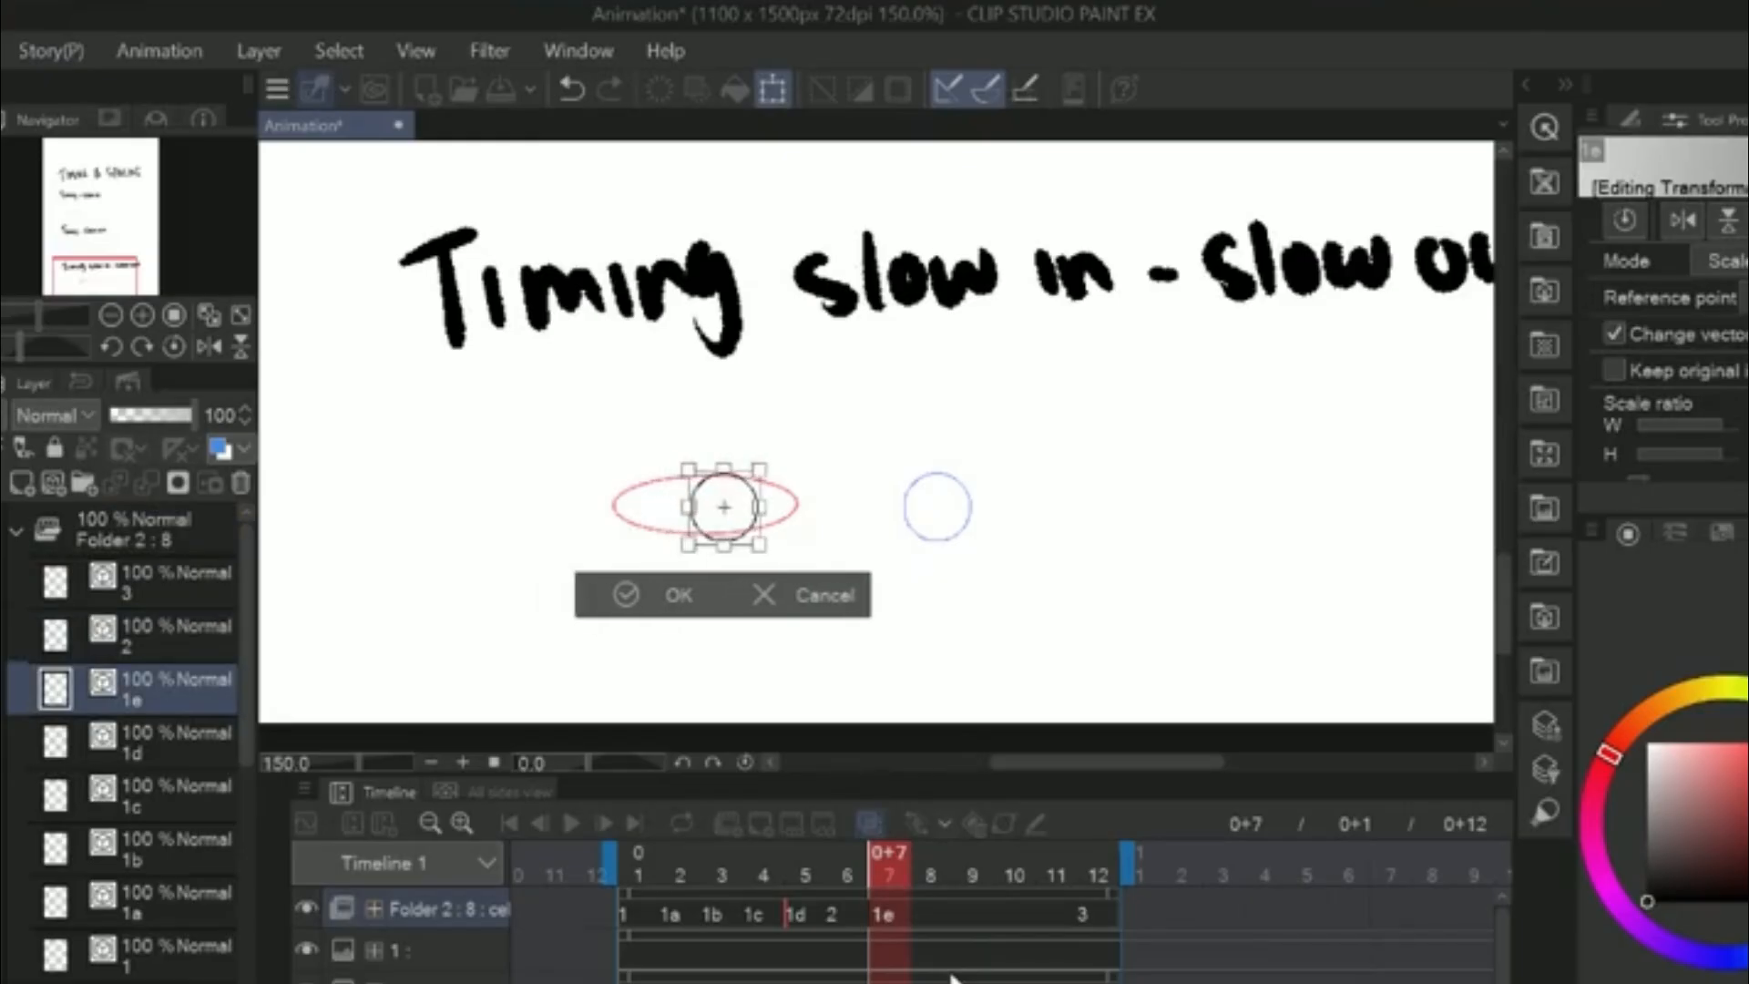
key(Right)
key(Right)
key(Right)
key(Right)
key(Right)
key(Right)
key(Right)
key(Right)
key(Right)
key(Right)
key(Right)
key(Right)
key(Right)
key(Right)
key(Right)
key(Right)
key(Right)
key(Right)
key(Right)
key(Right)
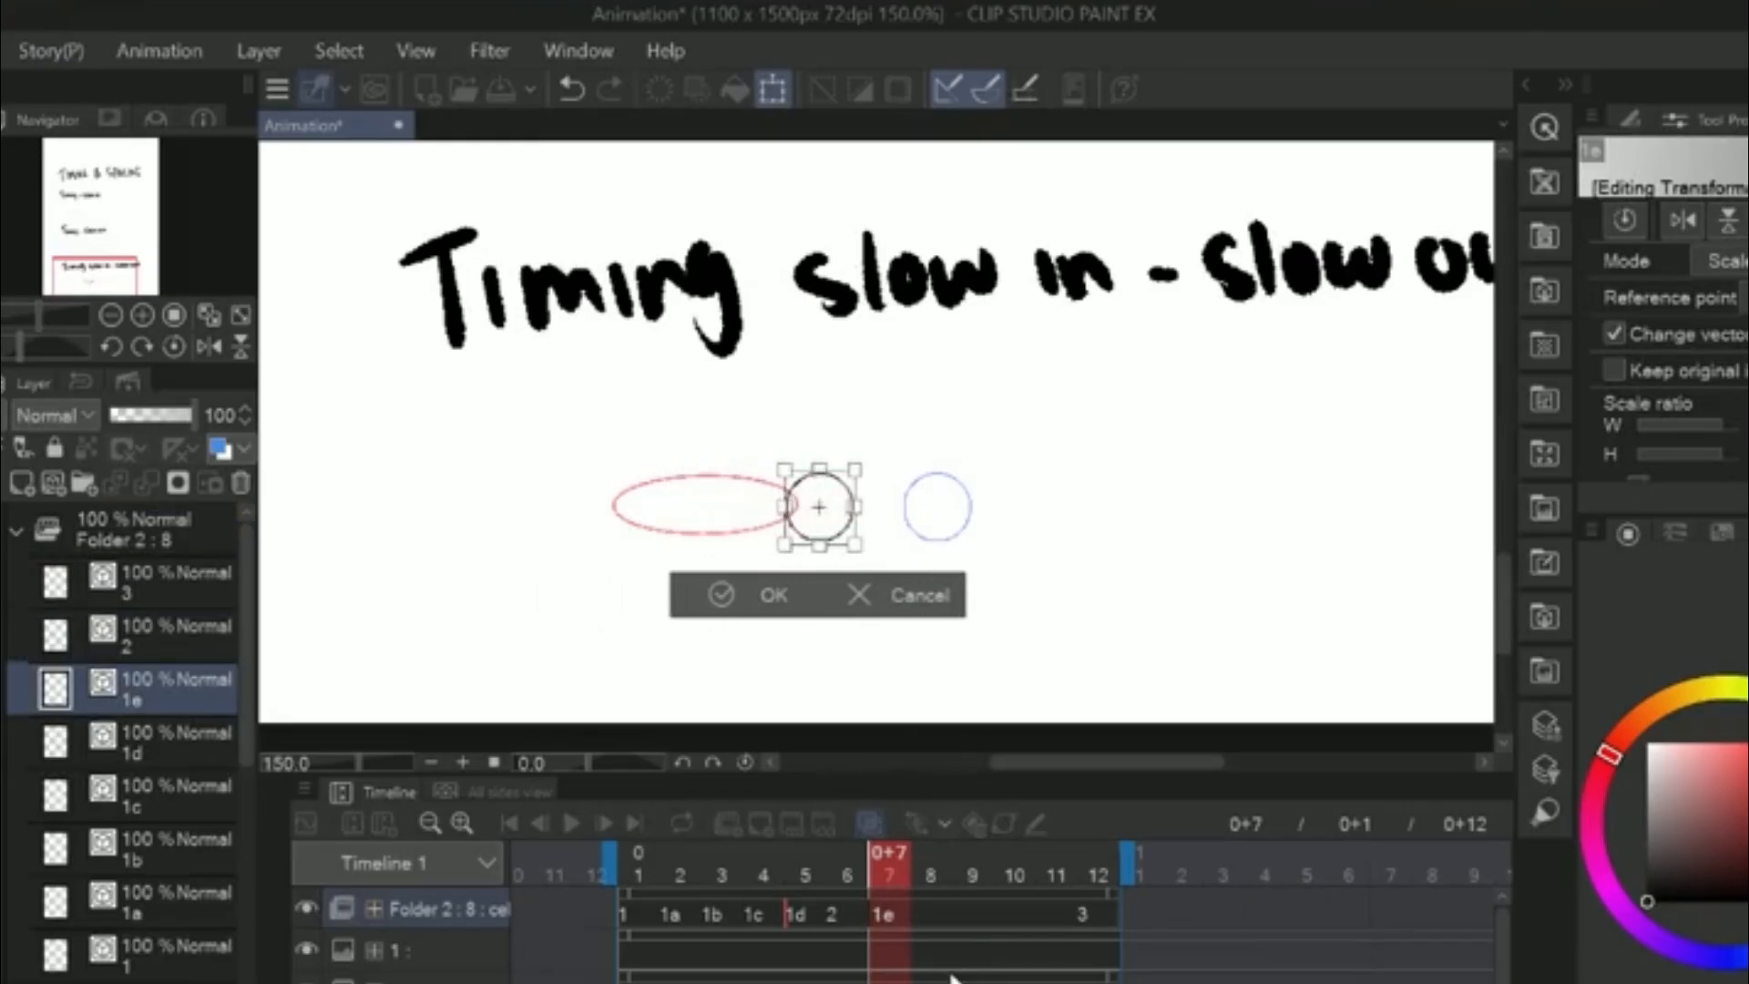
key(Right)
key(Right)
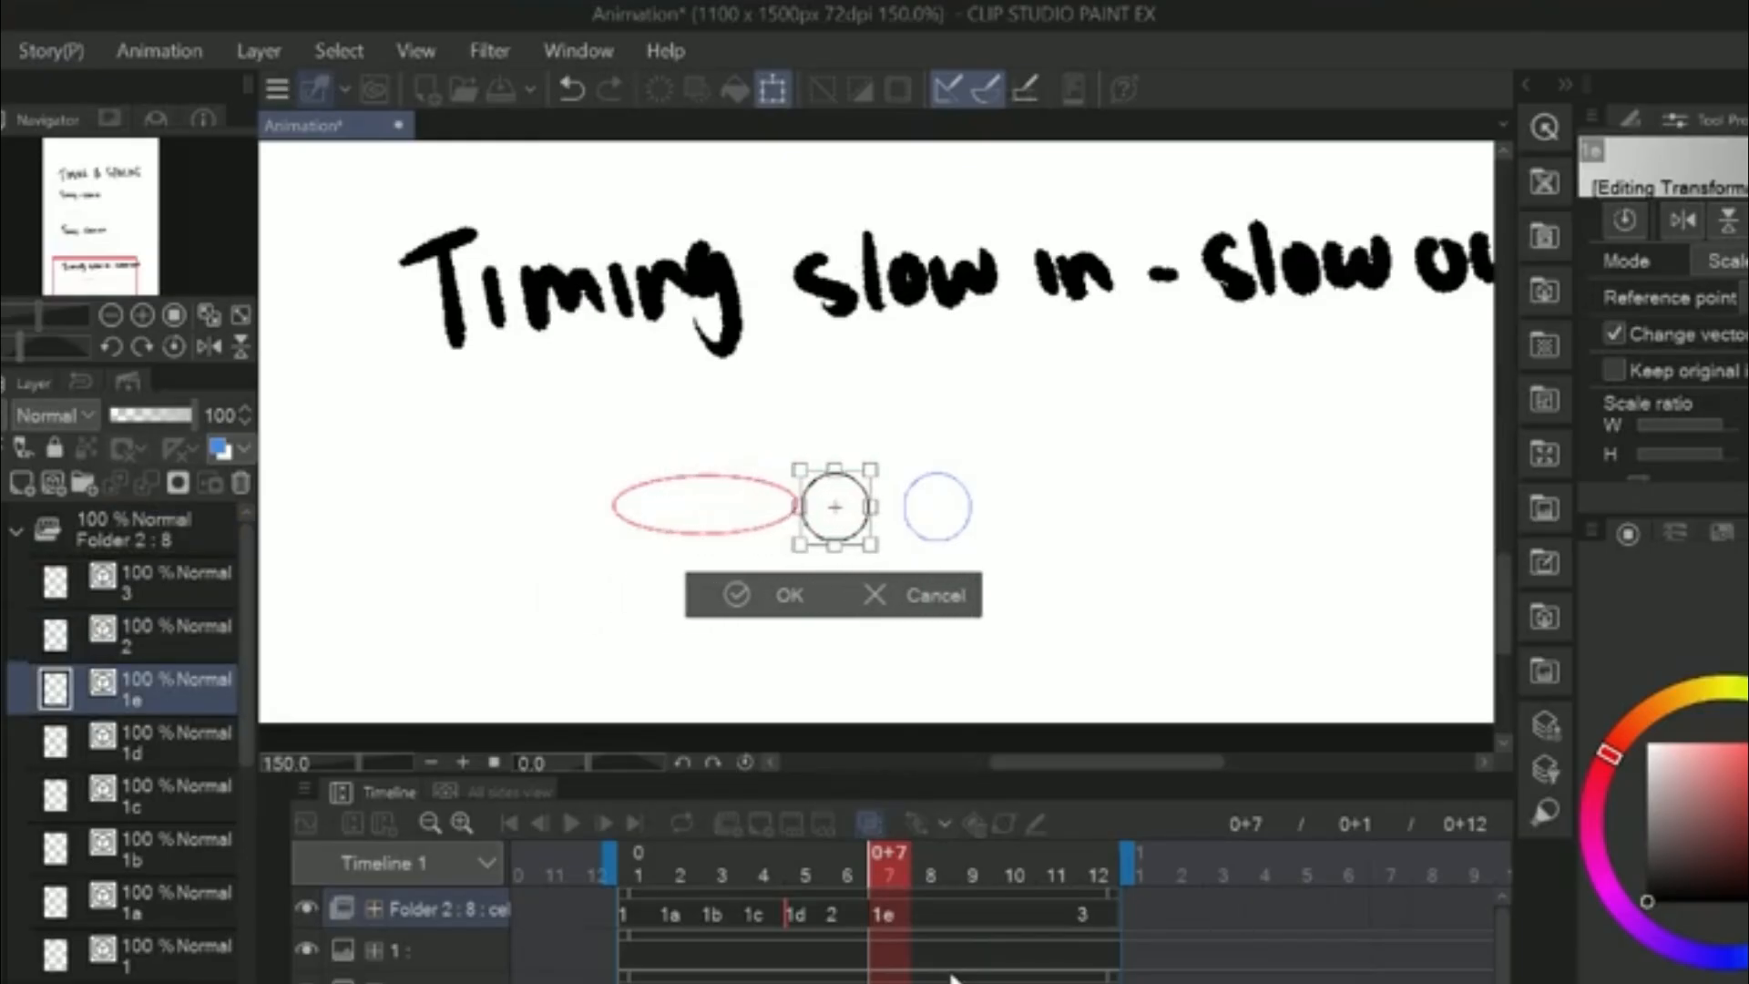
key(Left)
key(Right)
key(Right)
key(Right)
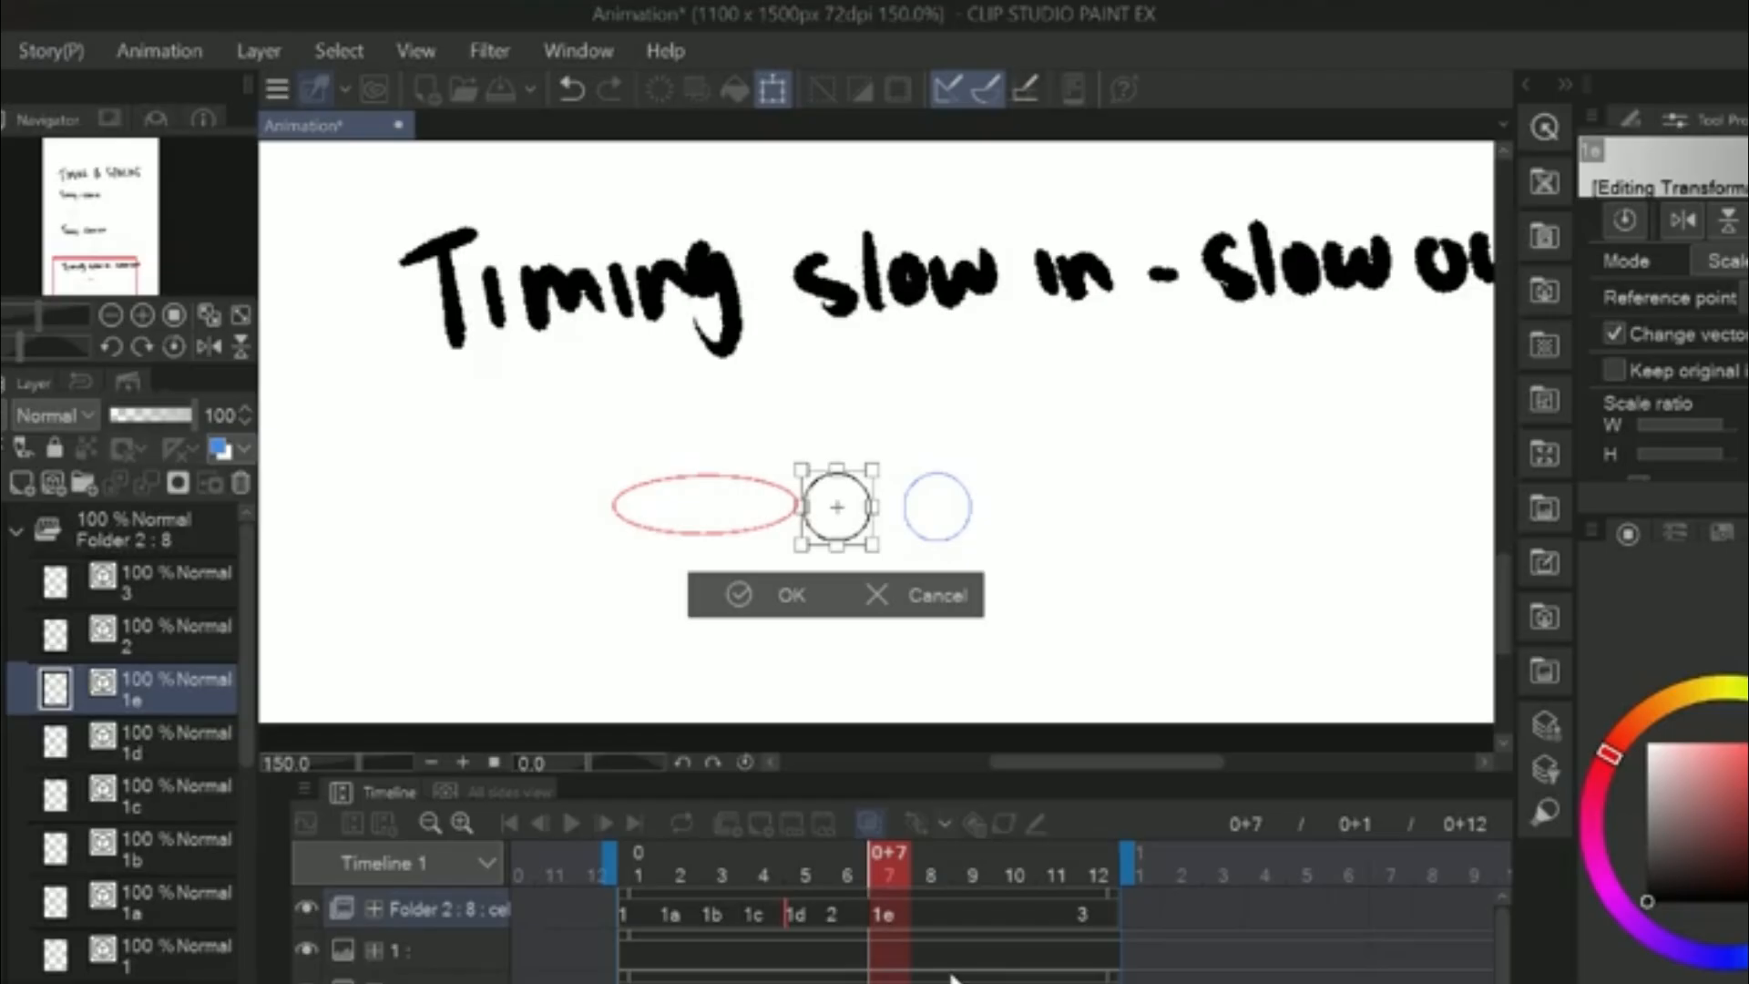
click(791, 594)
mouse_move(739, 476)
mouse_down()
mouse_move(699, 530)
mouse_move(742, 512)
mouse_move(685, 529)
mouse_move(735, 493)
mouse_move(615, 537)
mouse_move(753, 470)
mouse_move(847, 554)
mouse_move(813, 472)
mouse_move(815, 528)
mouse_up()
key(ctrl+z)
key(ctrl+z)
key(ctrl+z)
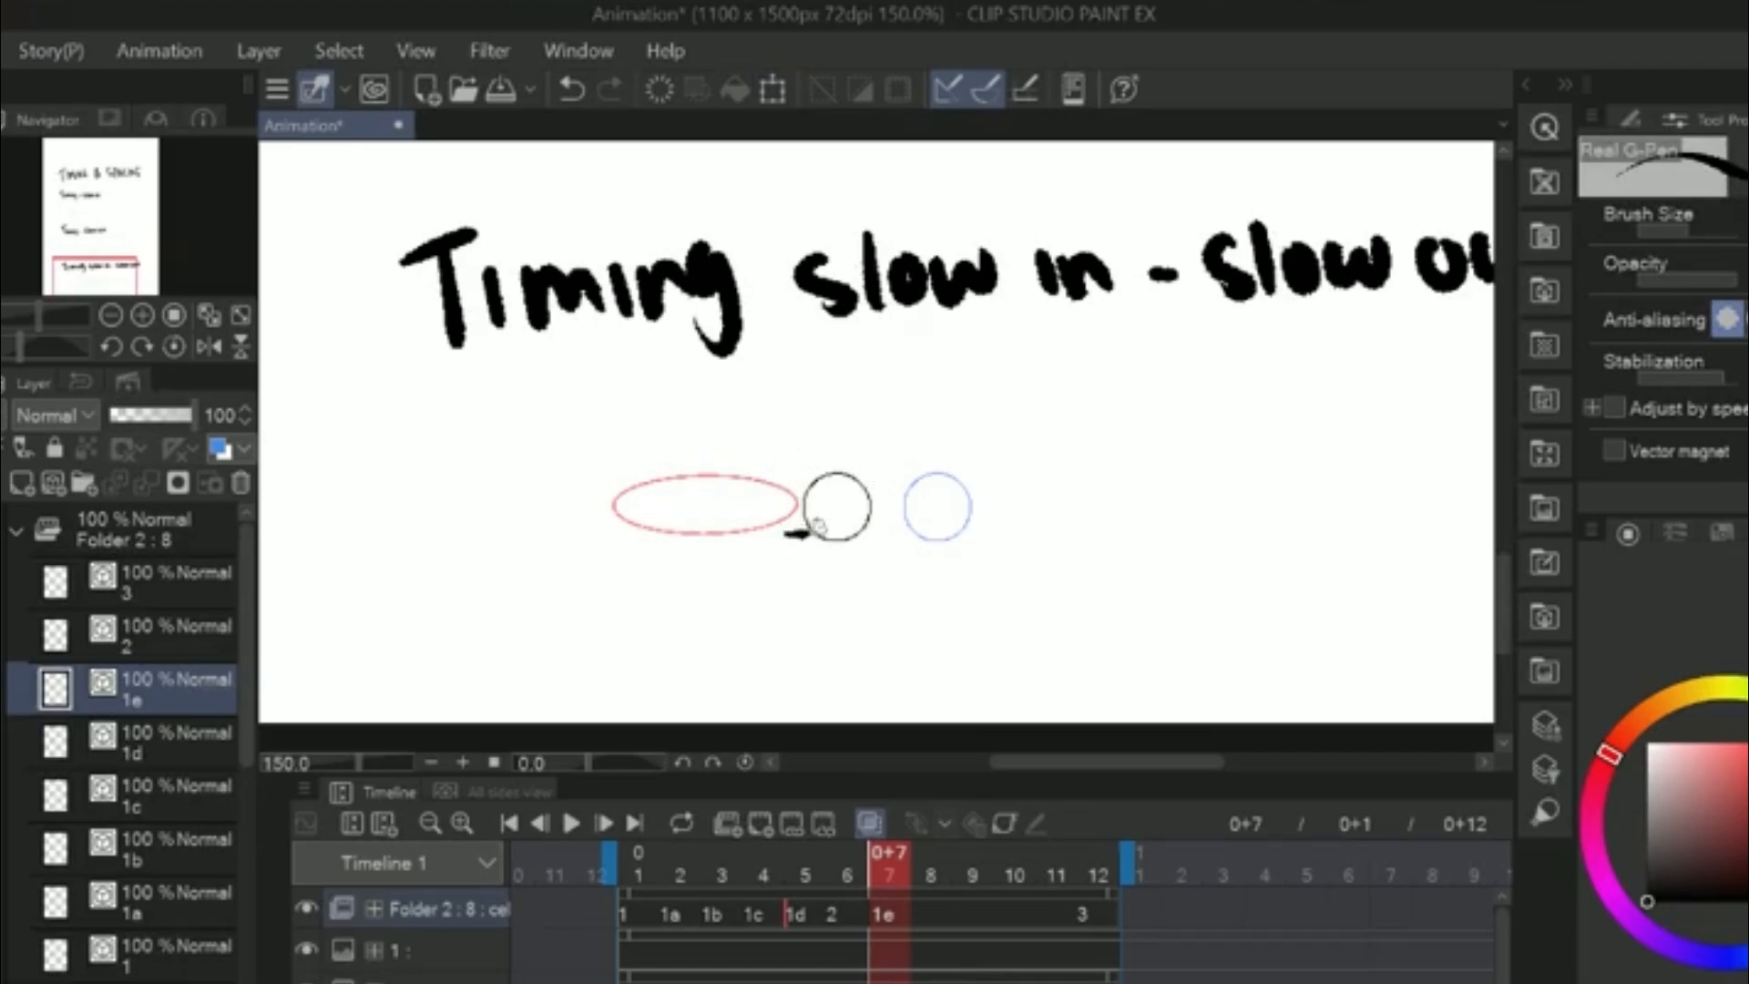
key(ctrl+z)
Duplicate cel 1e onto frame 8 and shift the copy's circle slightly right so it overlaps the previous circle.
click(883, 915)
key(alt+n)
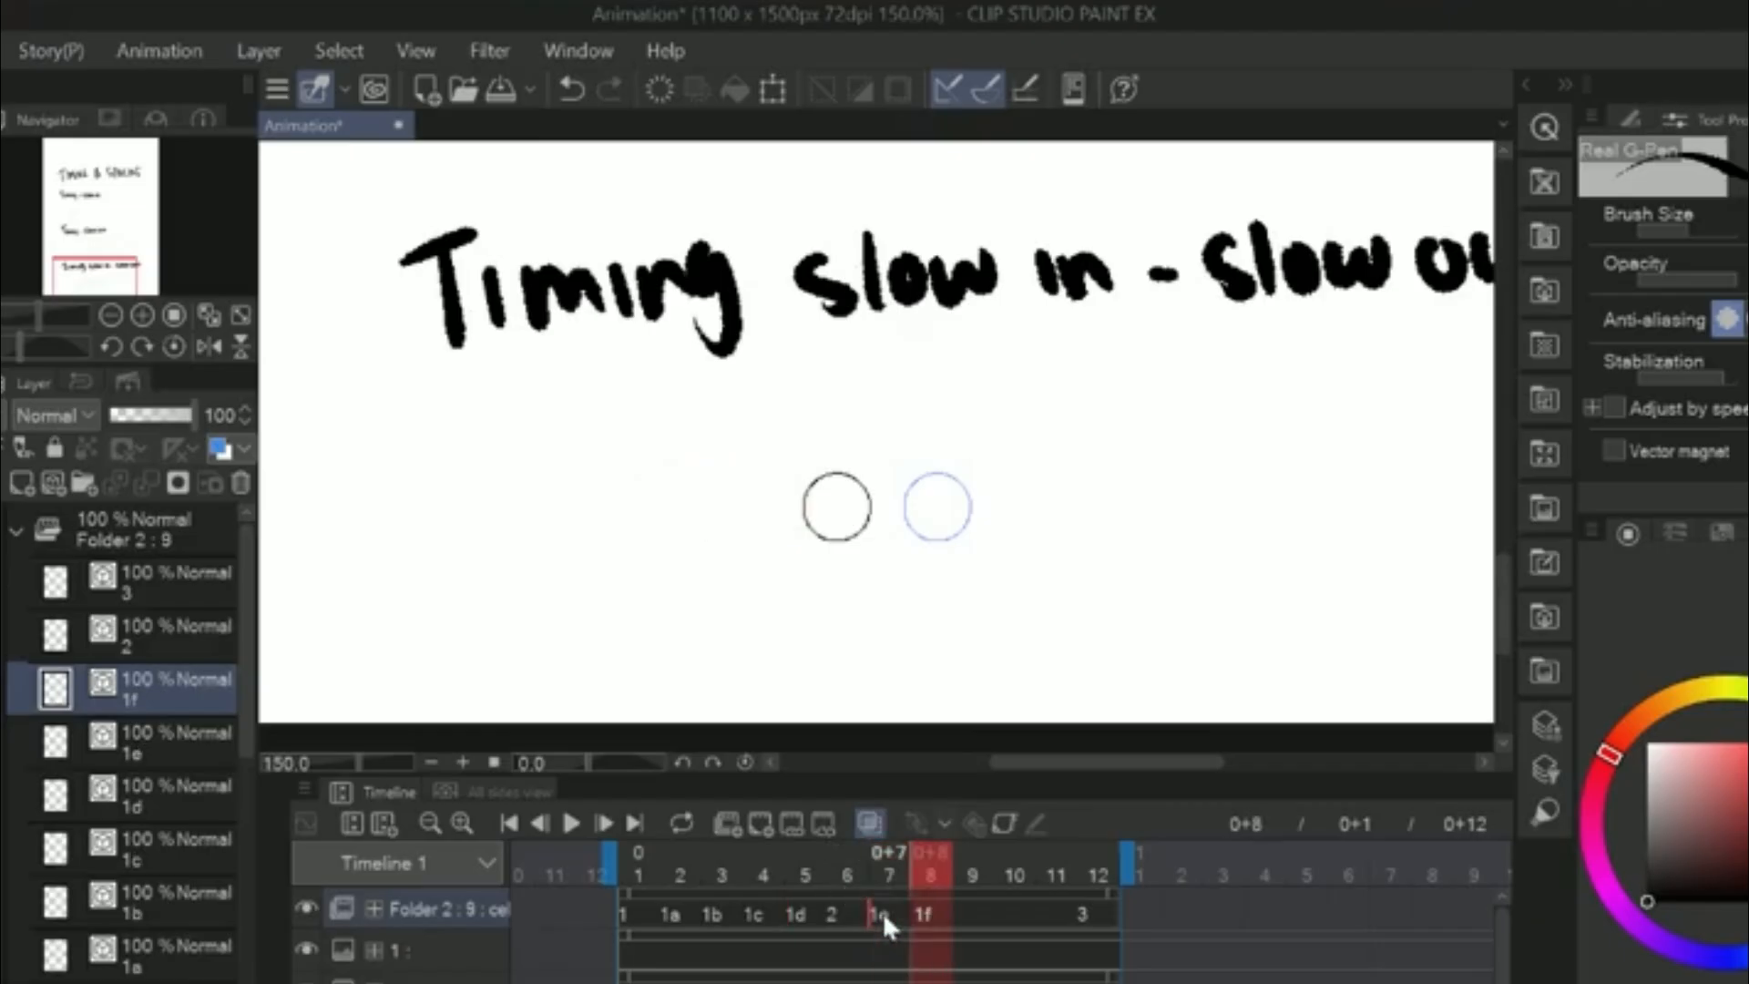
key(ctrl+t)
key(Right)
key(Right)
key(Right)
key(Right)
key(Right)
key(Right)
key(Right)
key(Right)
key(Right)
key(Right)
key(Right)
key(Right)
key(Right)
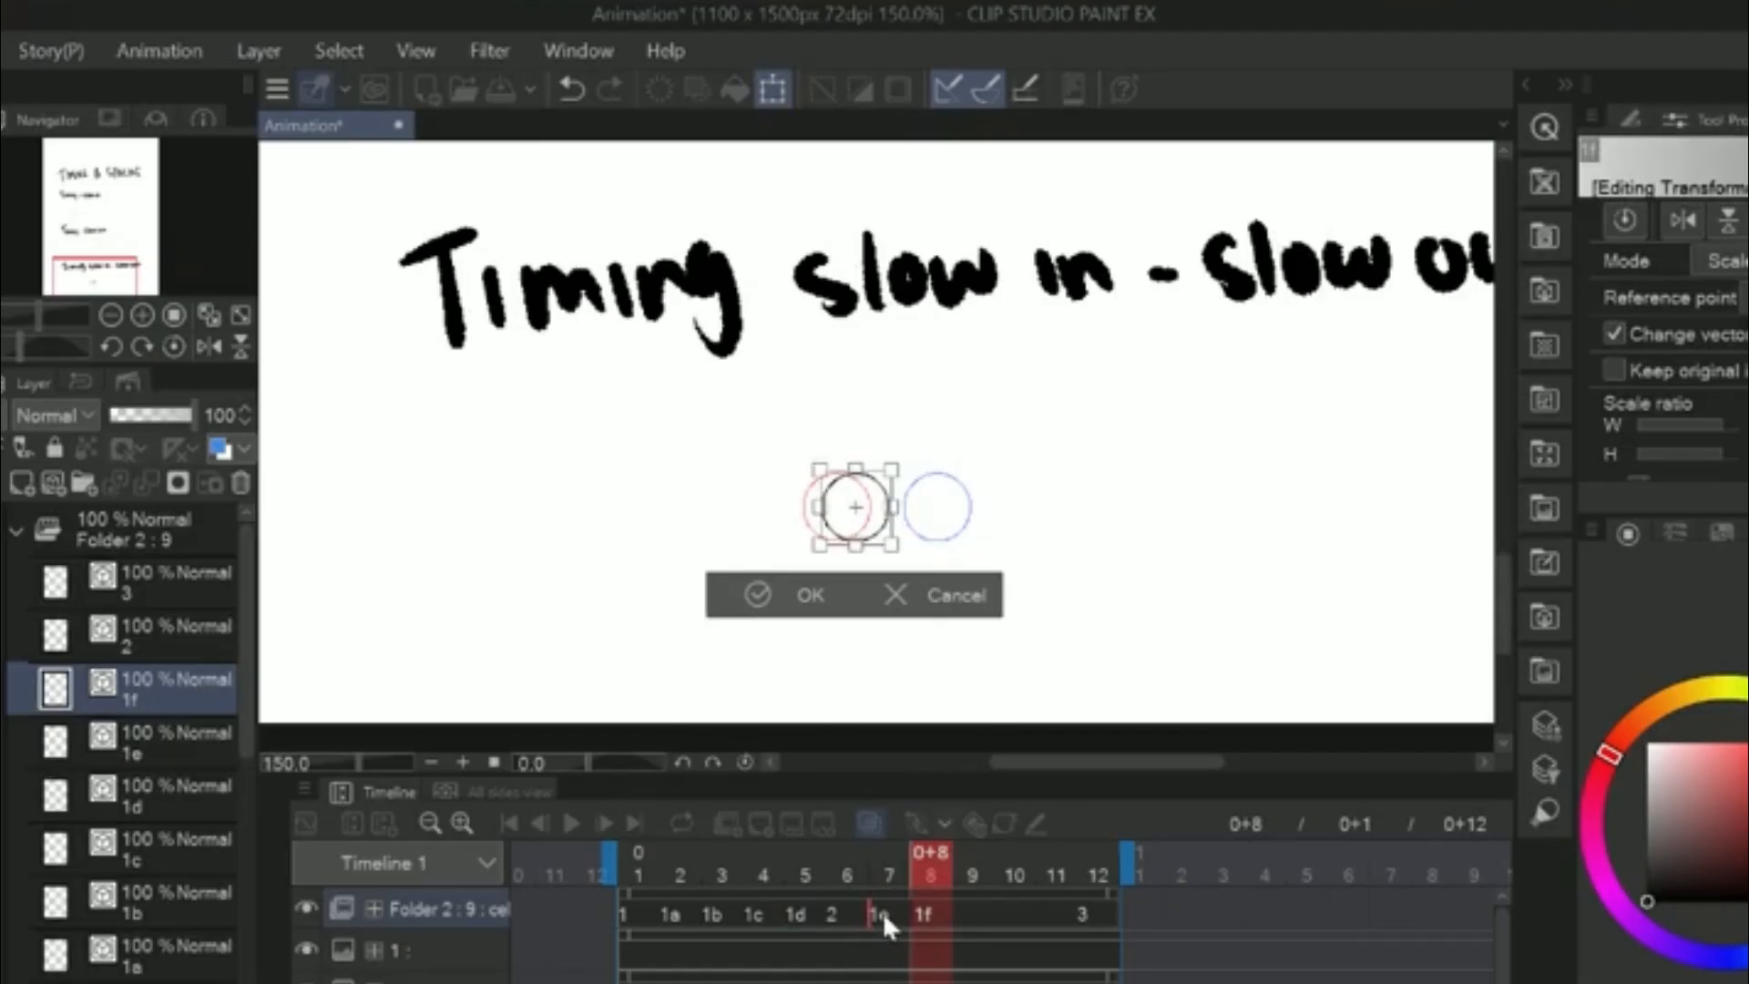
click(807, 600)
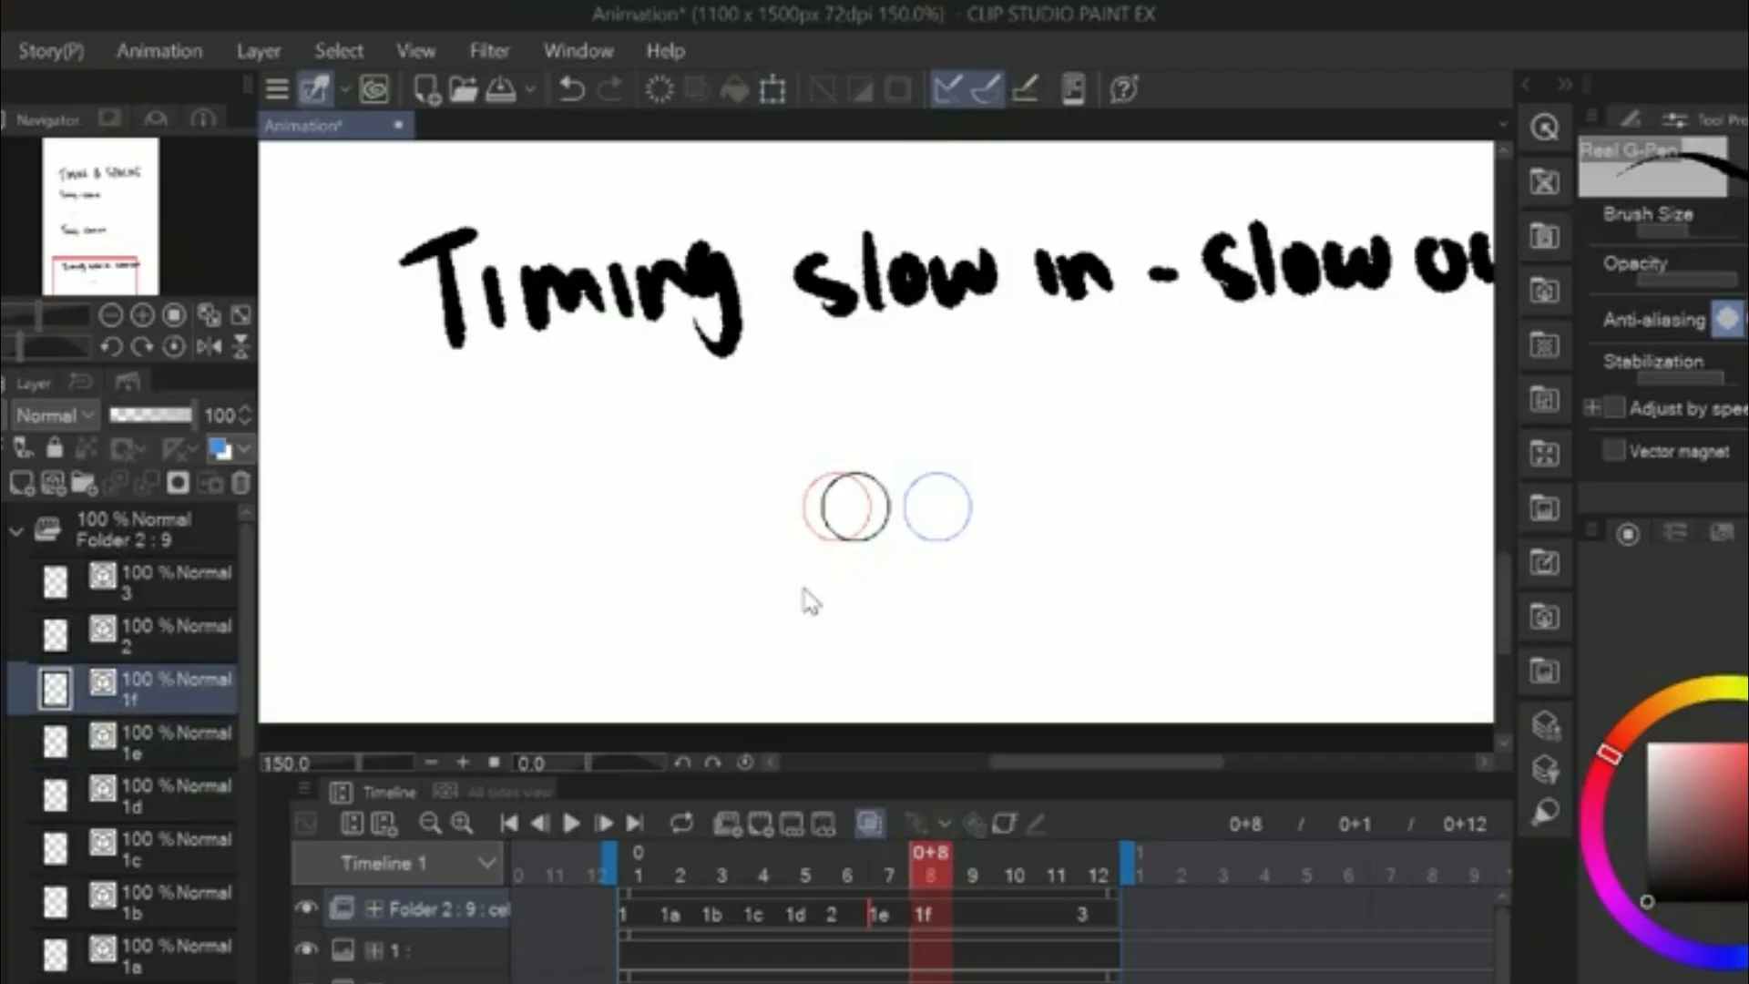
Duplicate cel 1f onto frame 9 and shift the copy's circle slightly right, close to the left edge of the final circle.
key(Right)
key(ctrl+v)
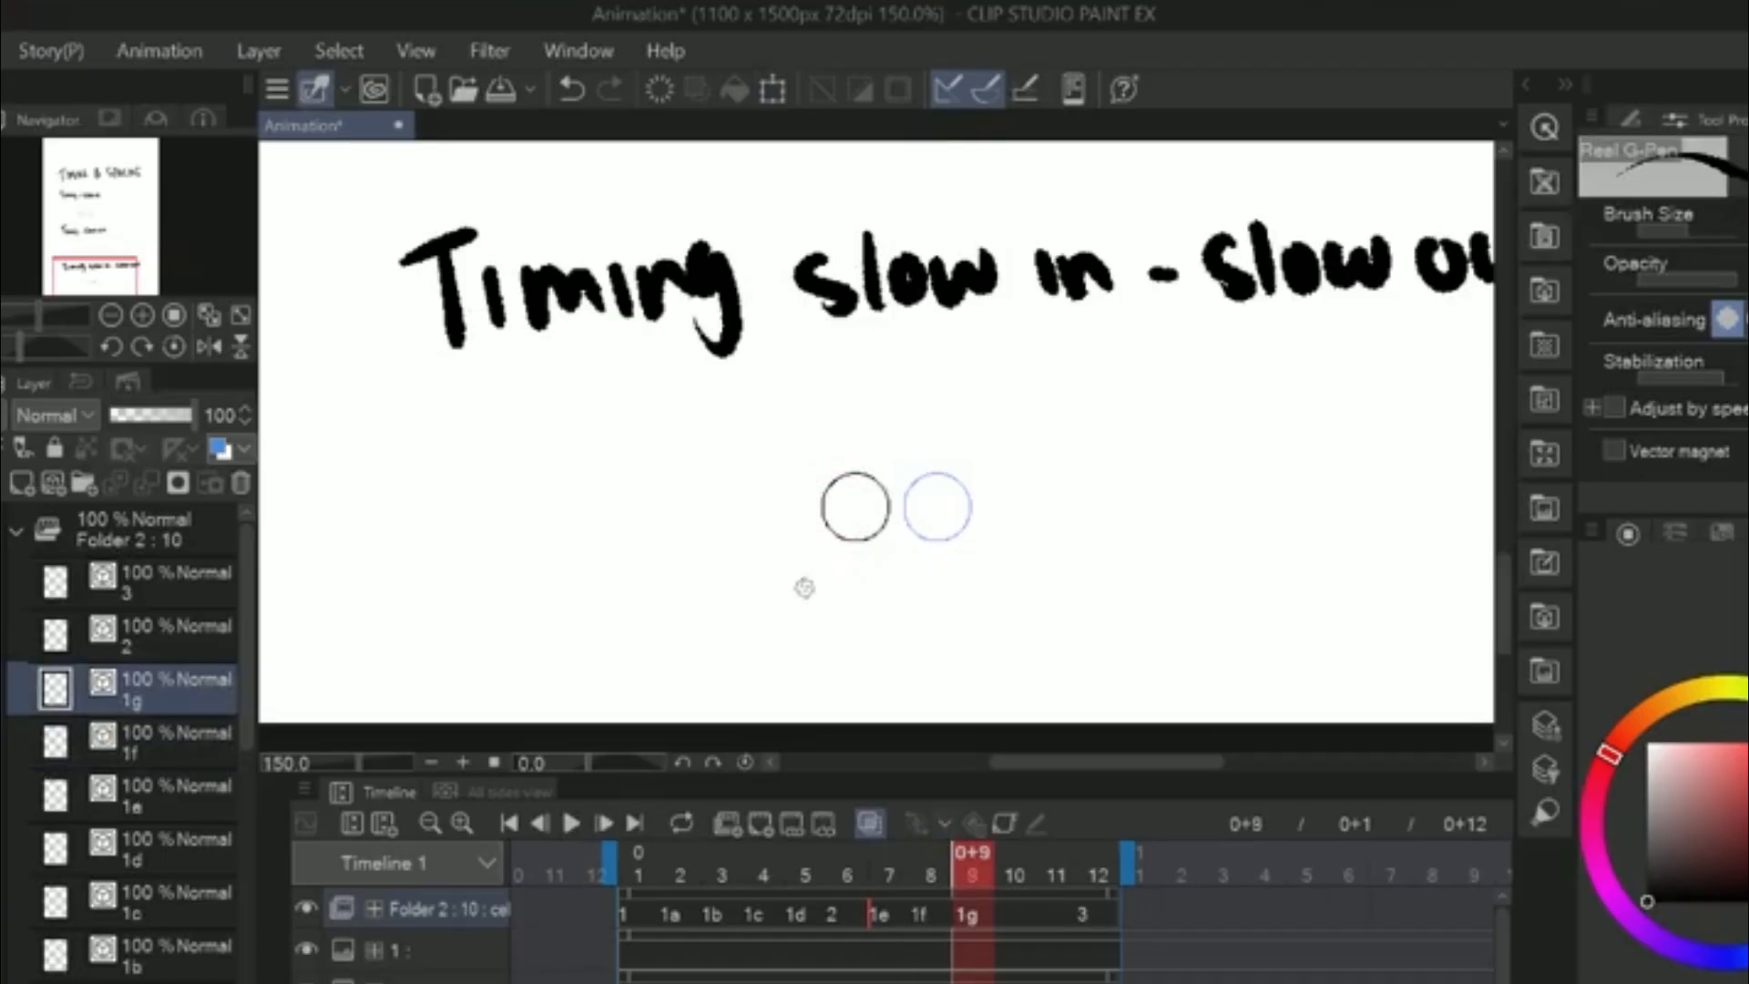
key(ctrl+t)
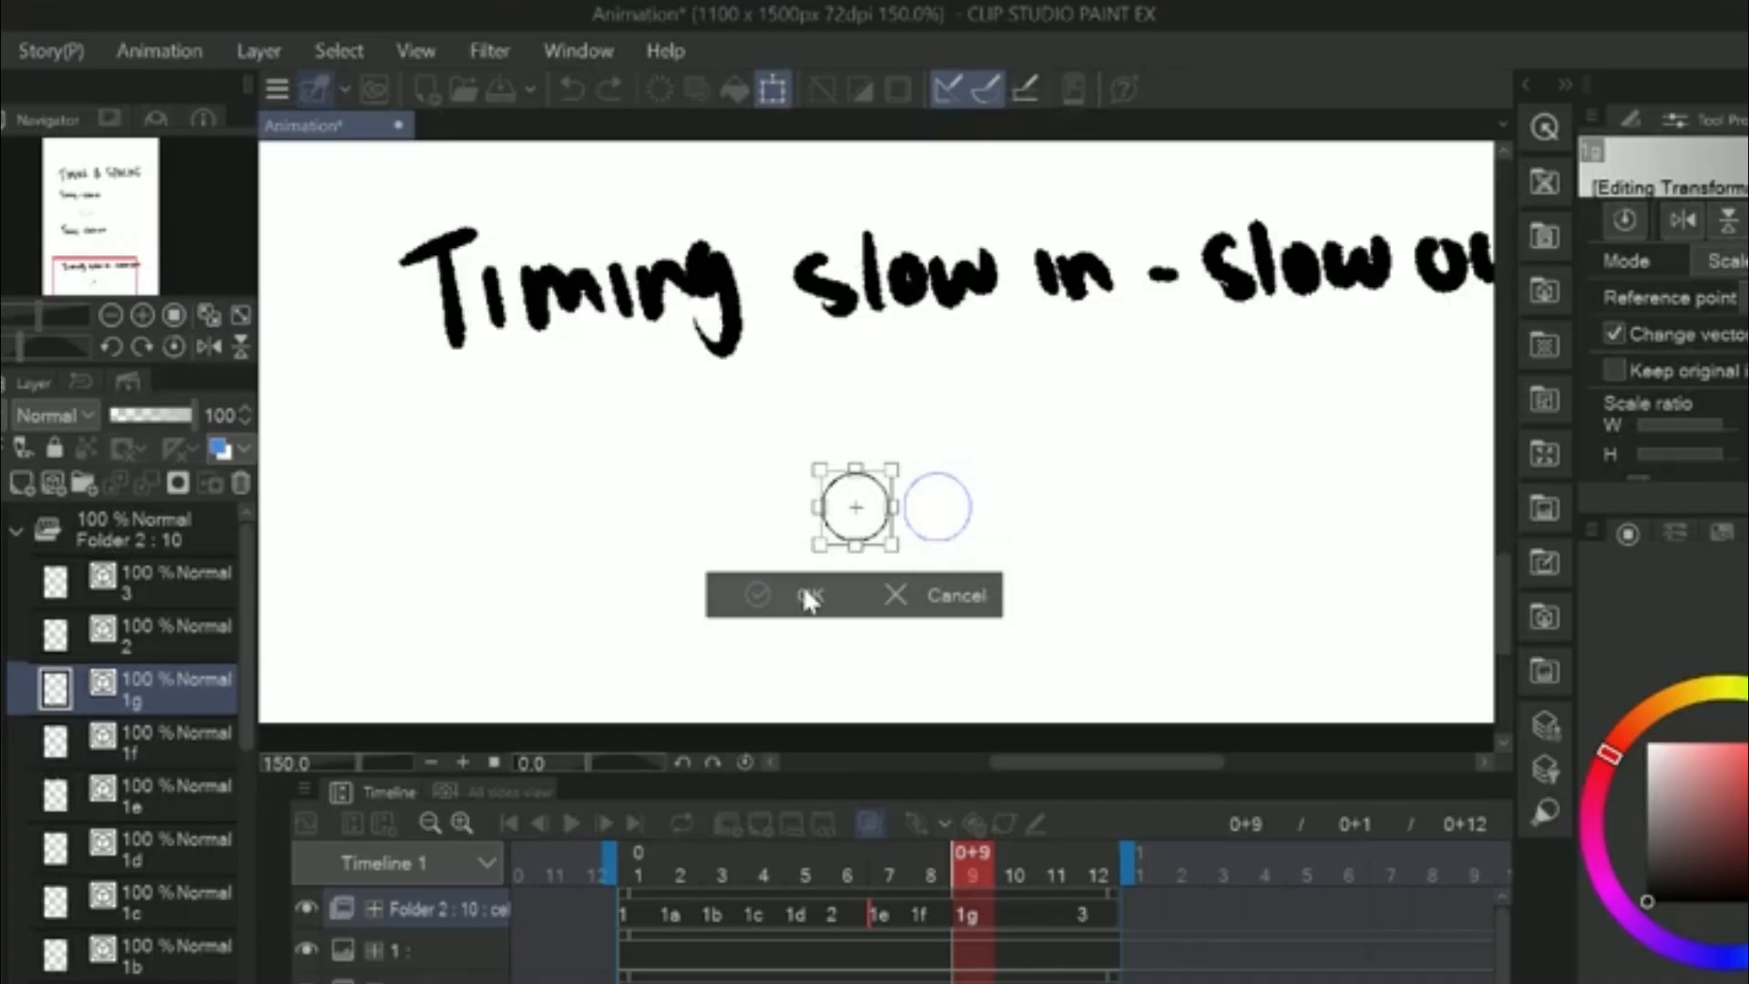
key(Right)
key(Right)
key(Right)
key(Right)
key(Right)
key(Right)
key(Right)
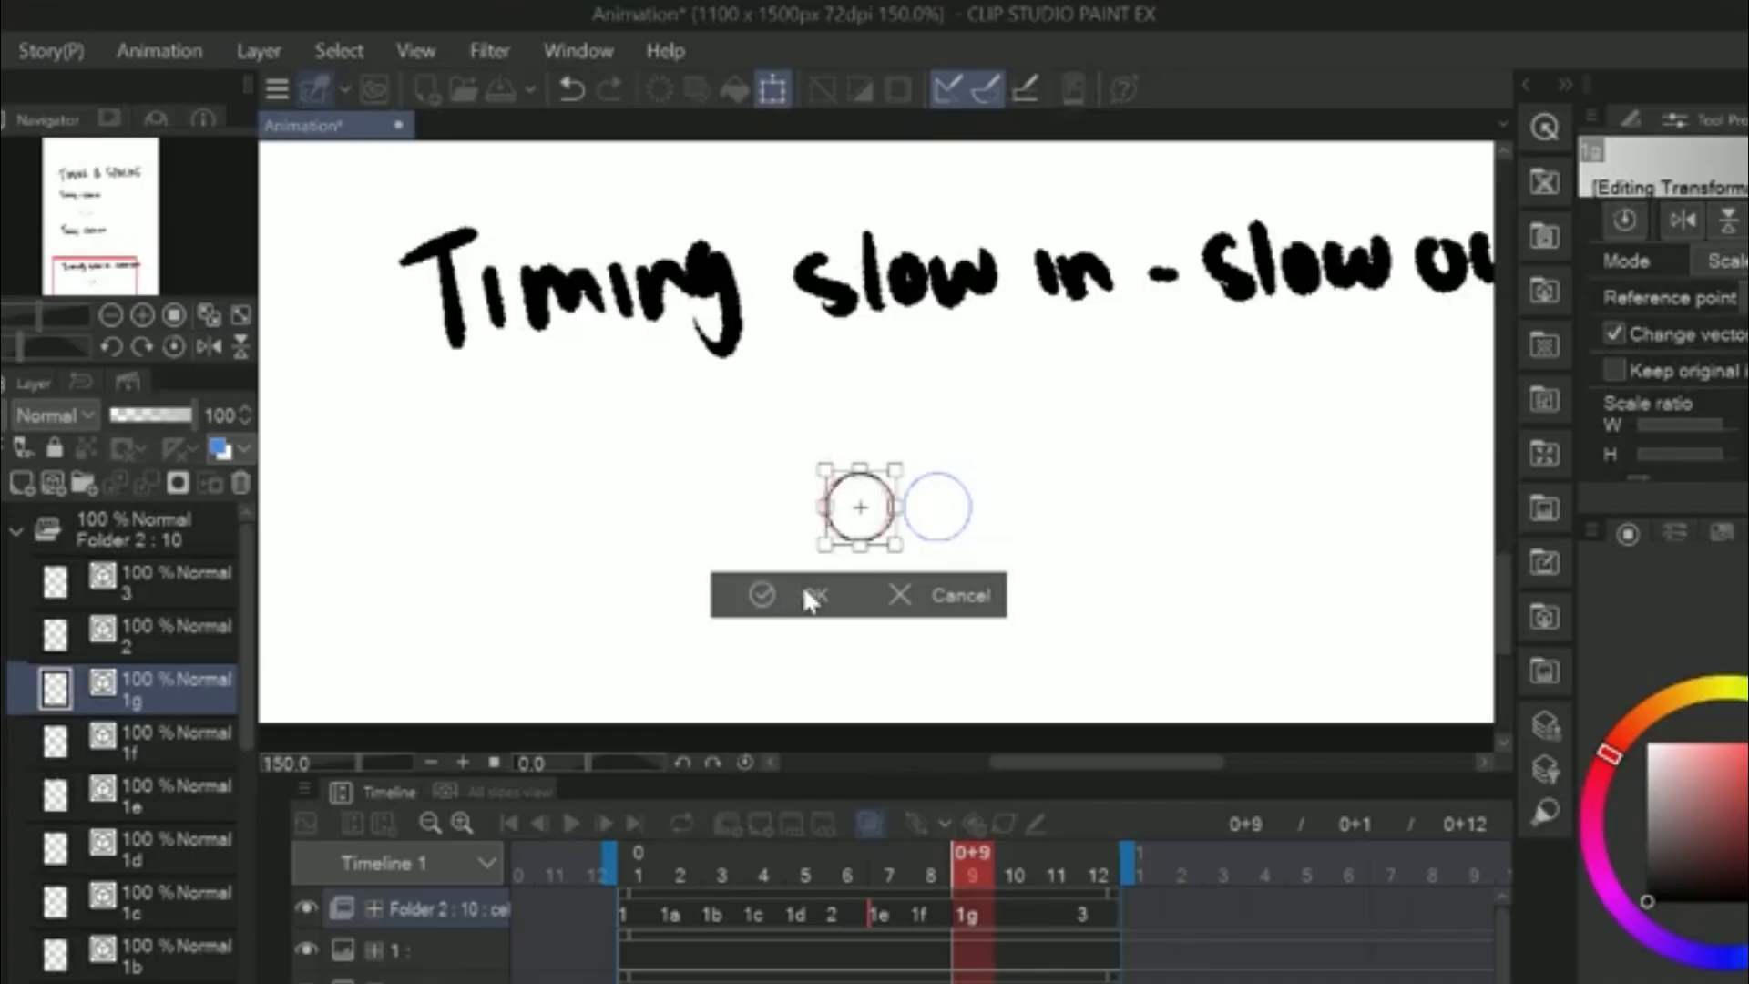
key(Right)
key(Right)
key(Right)
key(Right)
key(Right)
key(Right)
key(Right)
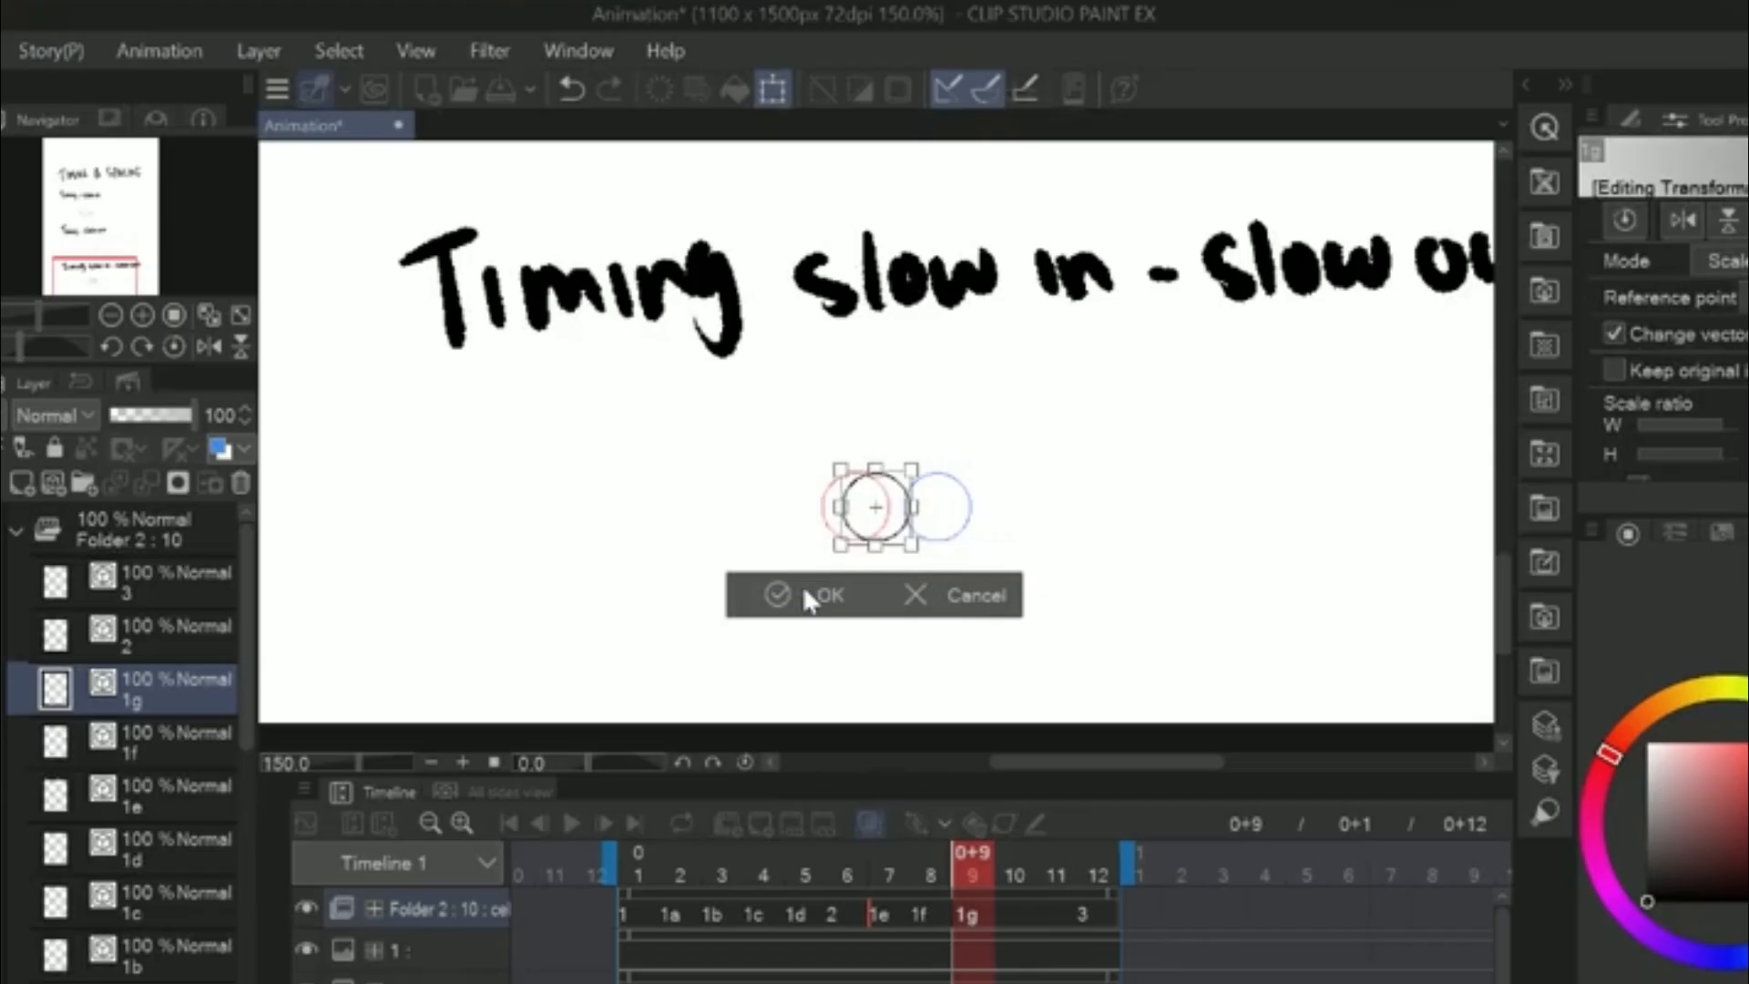
key(Left)
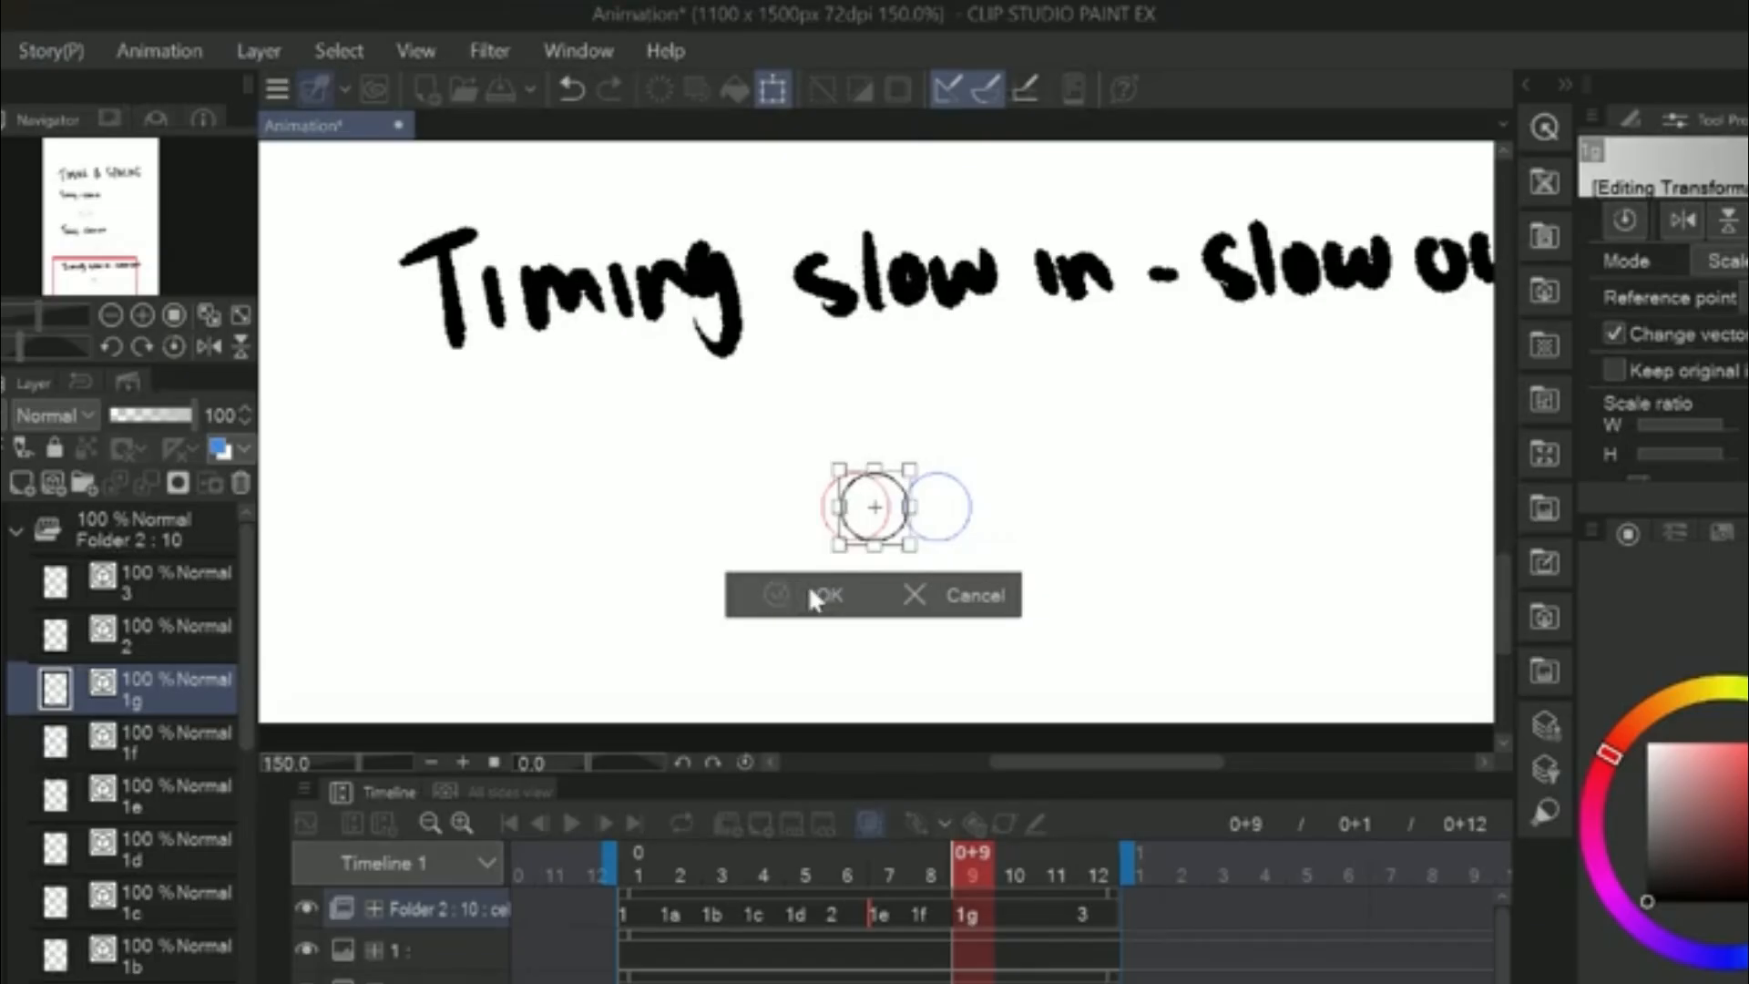
click(828, 583)
Duplicate cel 1g onto frame 10 and move the copy's circle right so it largely overlaps the final circle.
key(Right)
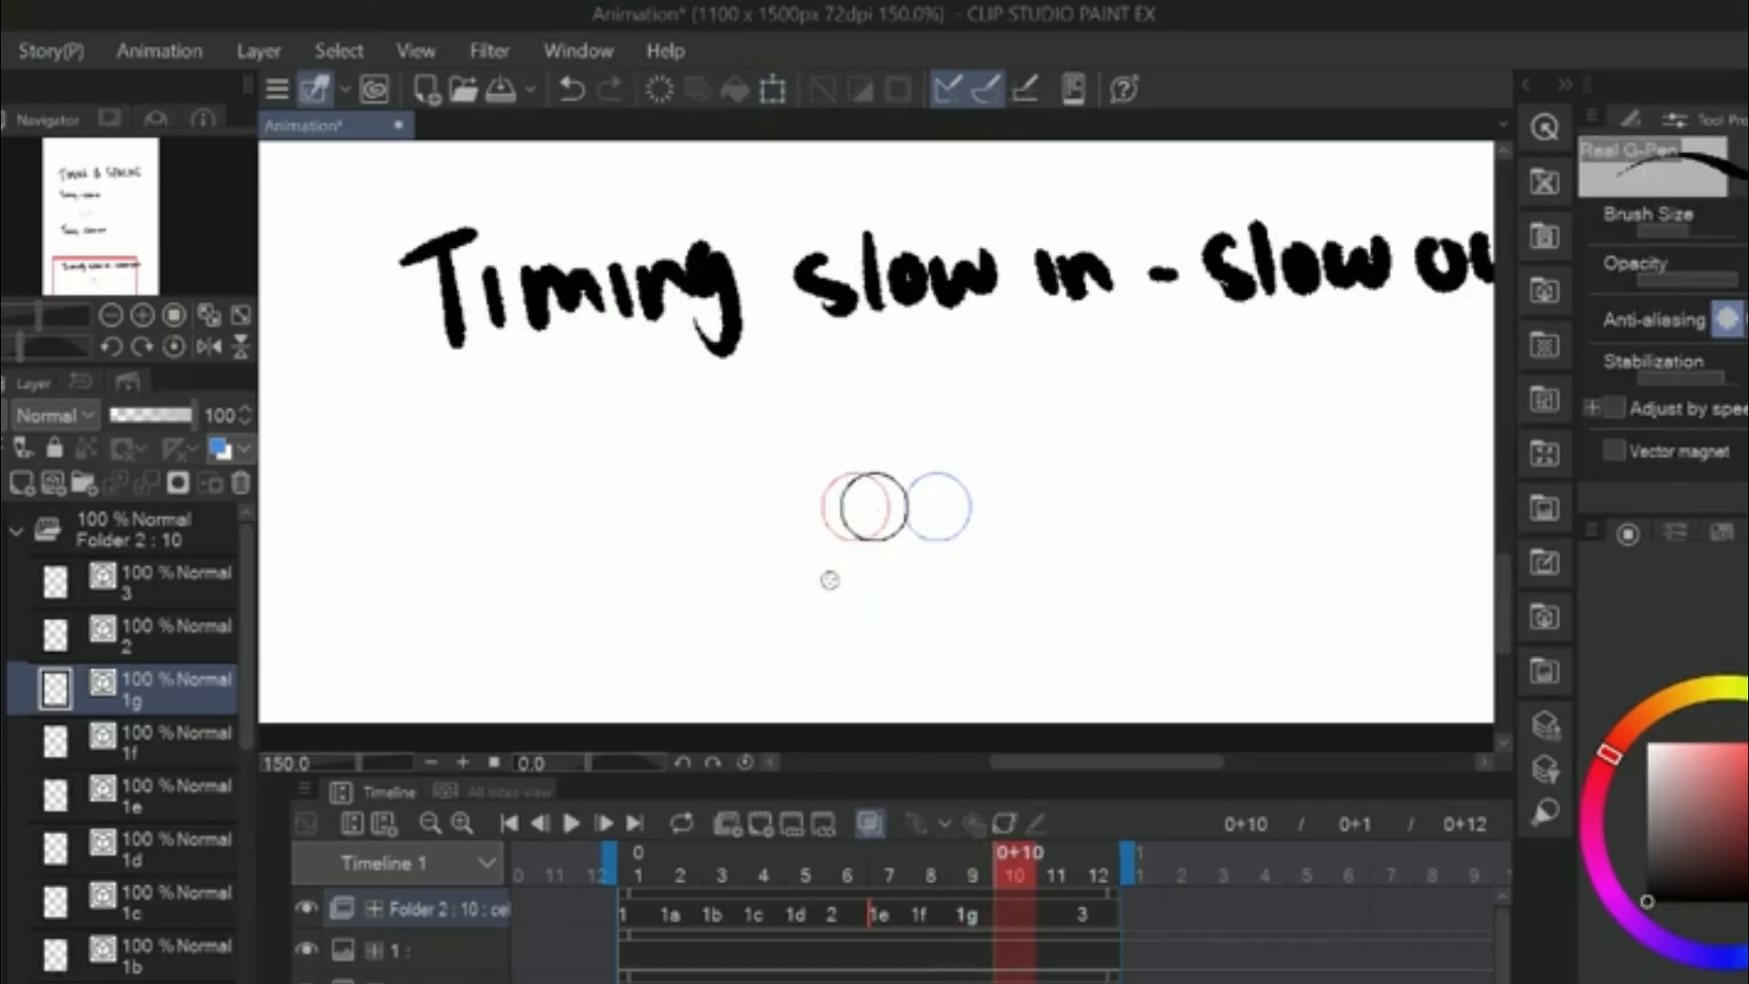
click(965, 911)
key(ctrl+c)
key(ctrl+v)
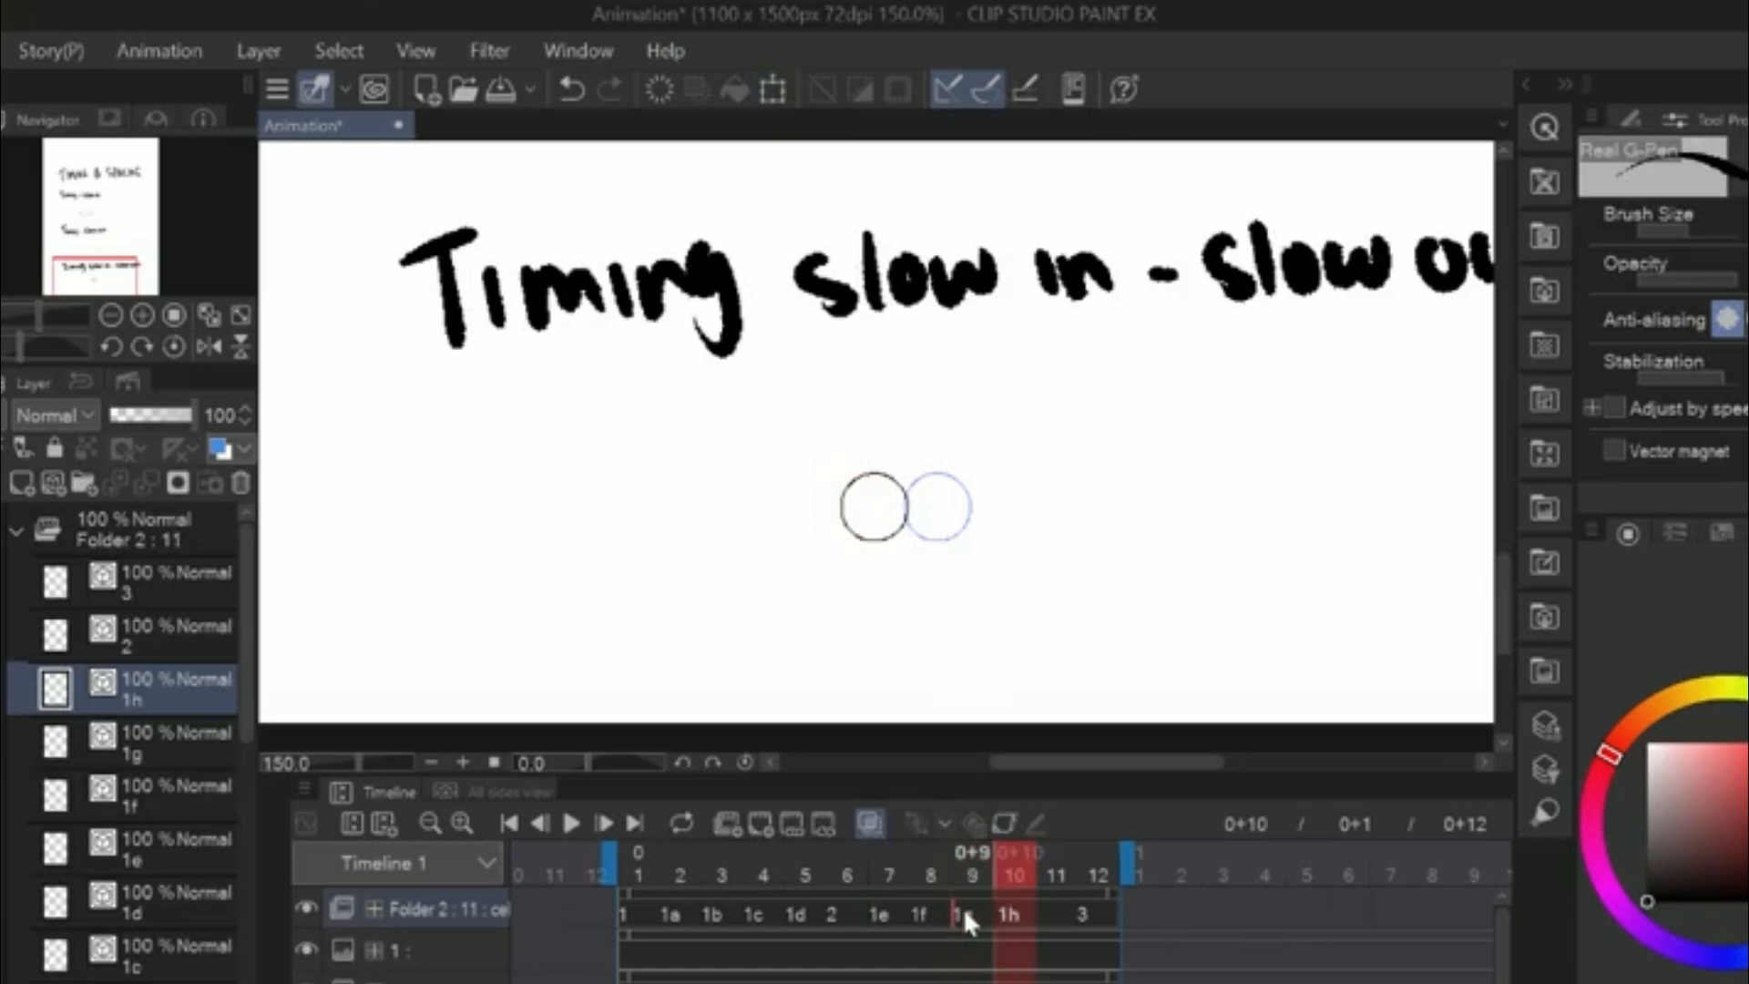
key(ctrl+t)
key(Right)
key(Right)
key(Right)
key(Right)
key(Right)
key(Right)
key(Right)
key(Right)
key(Right)
key(Right)
key(Right)
key(Right)
key(Right)
key(Right)
key(Right)
key(Right)
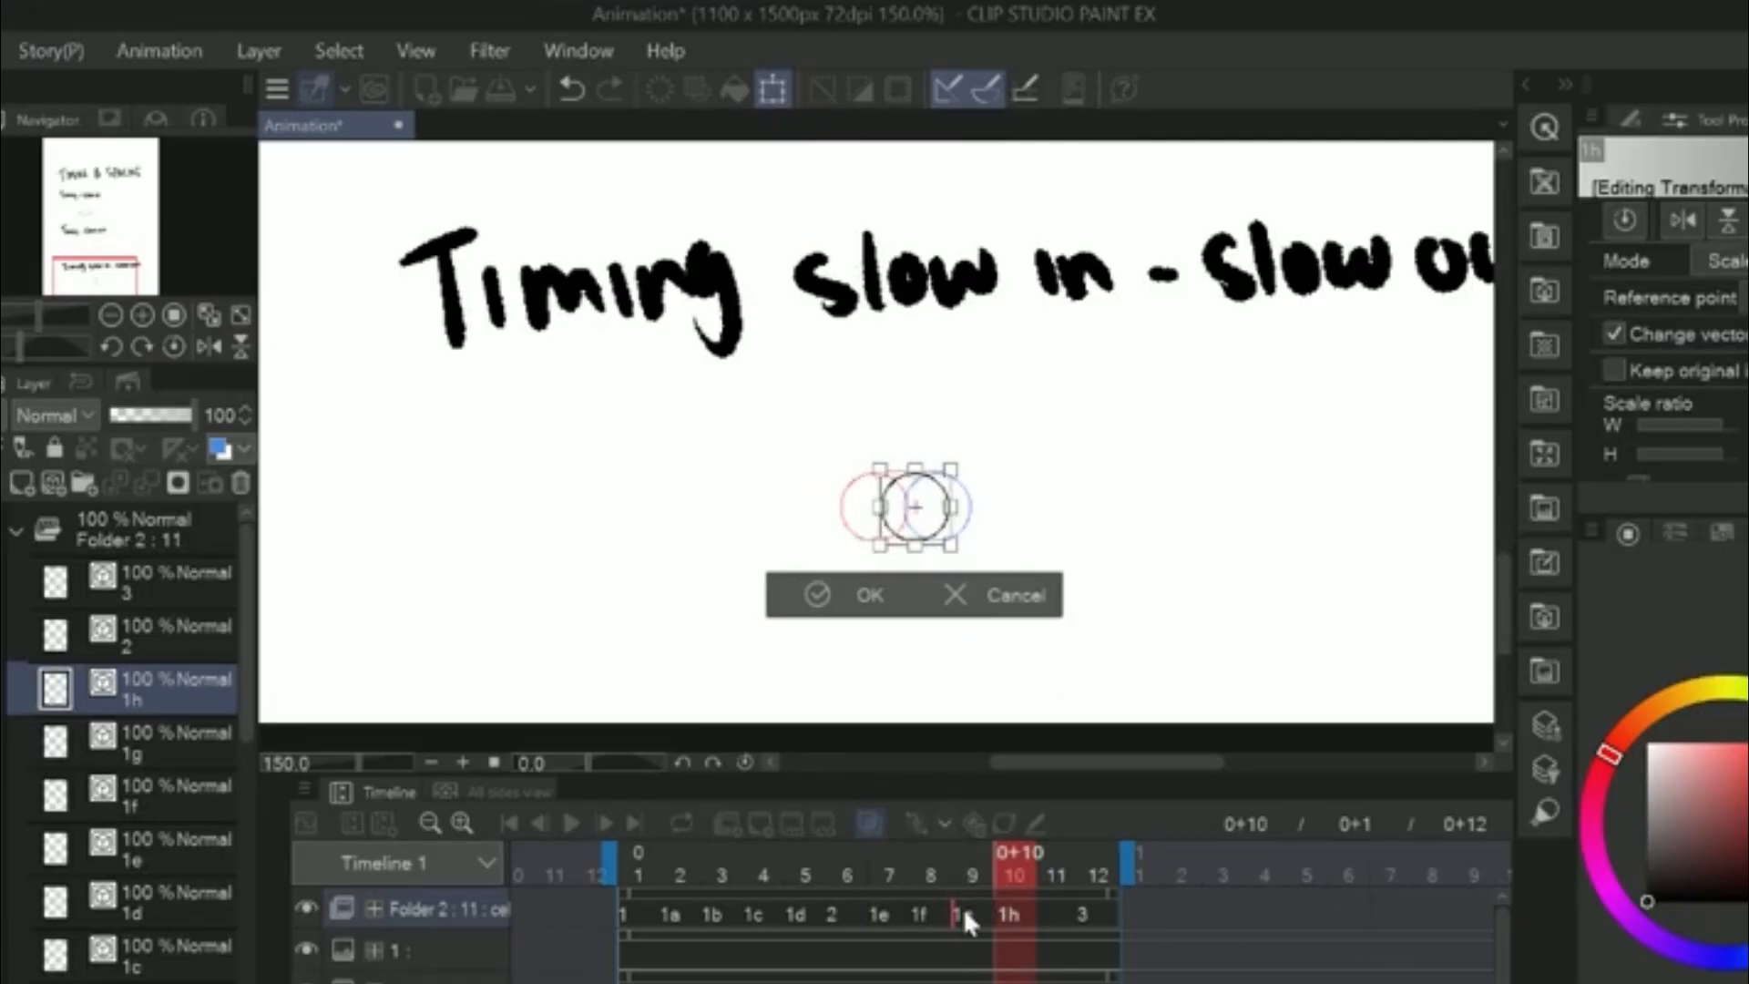
key(Right)
key(Right)
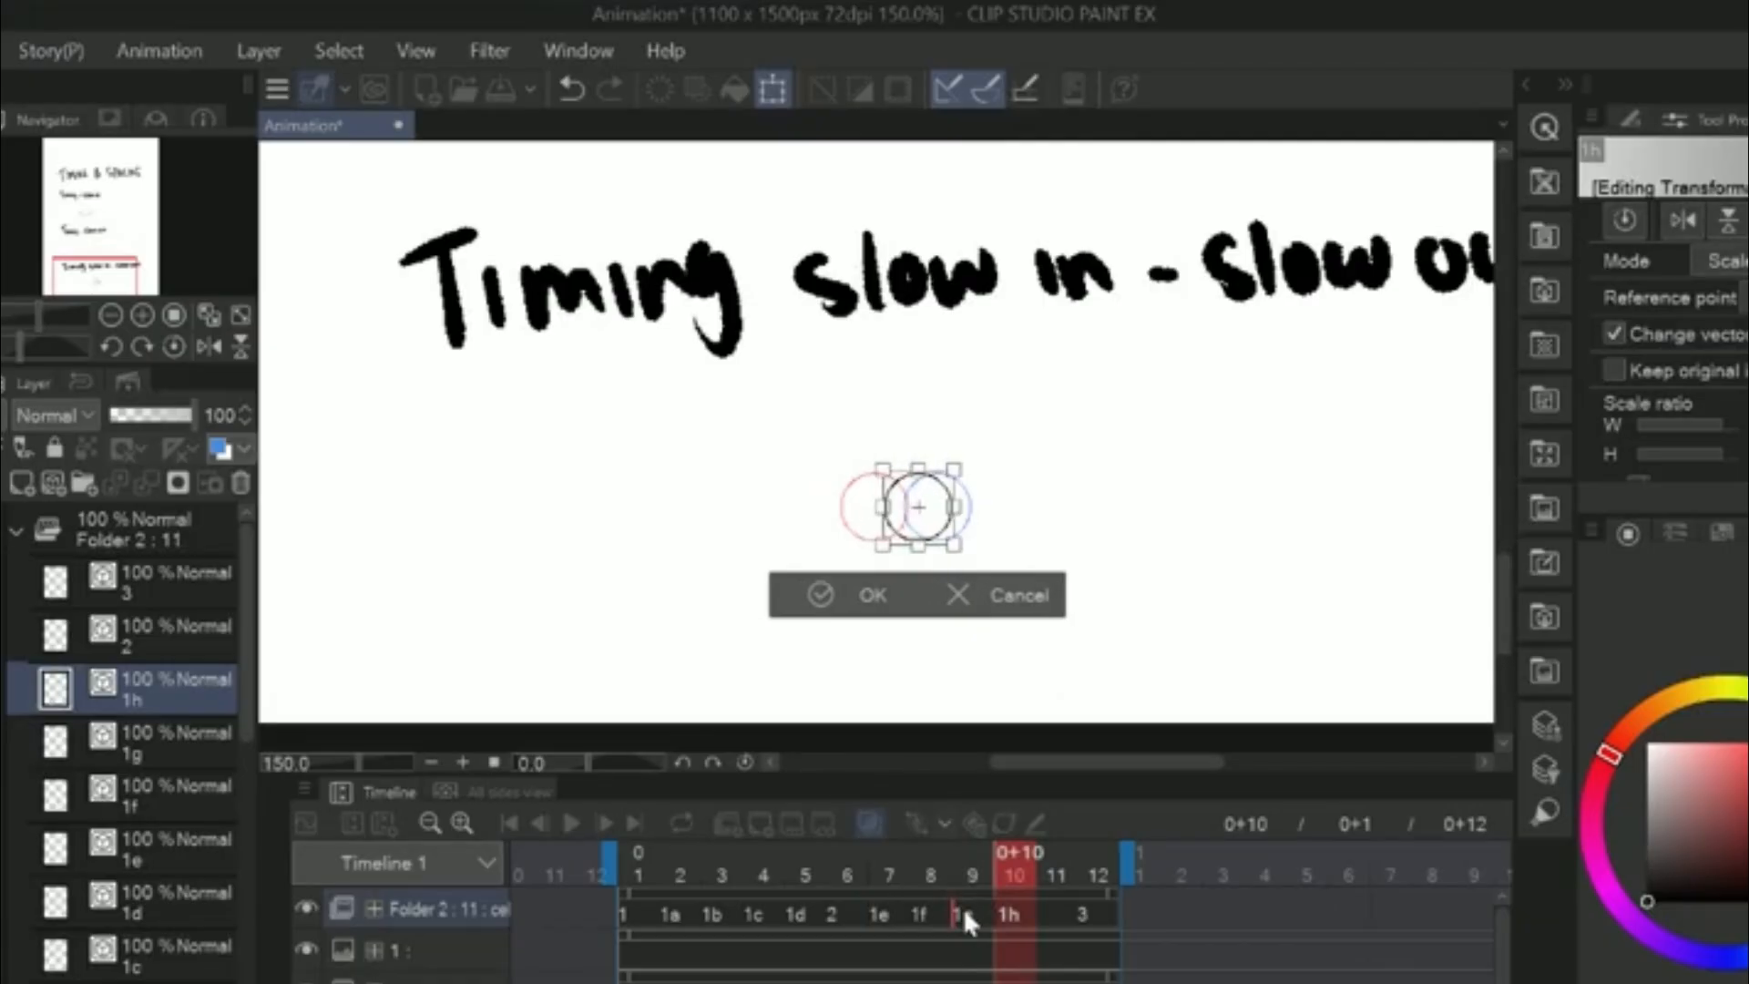
click(860, 593)
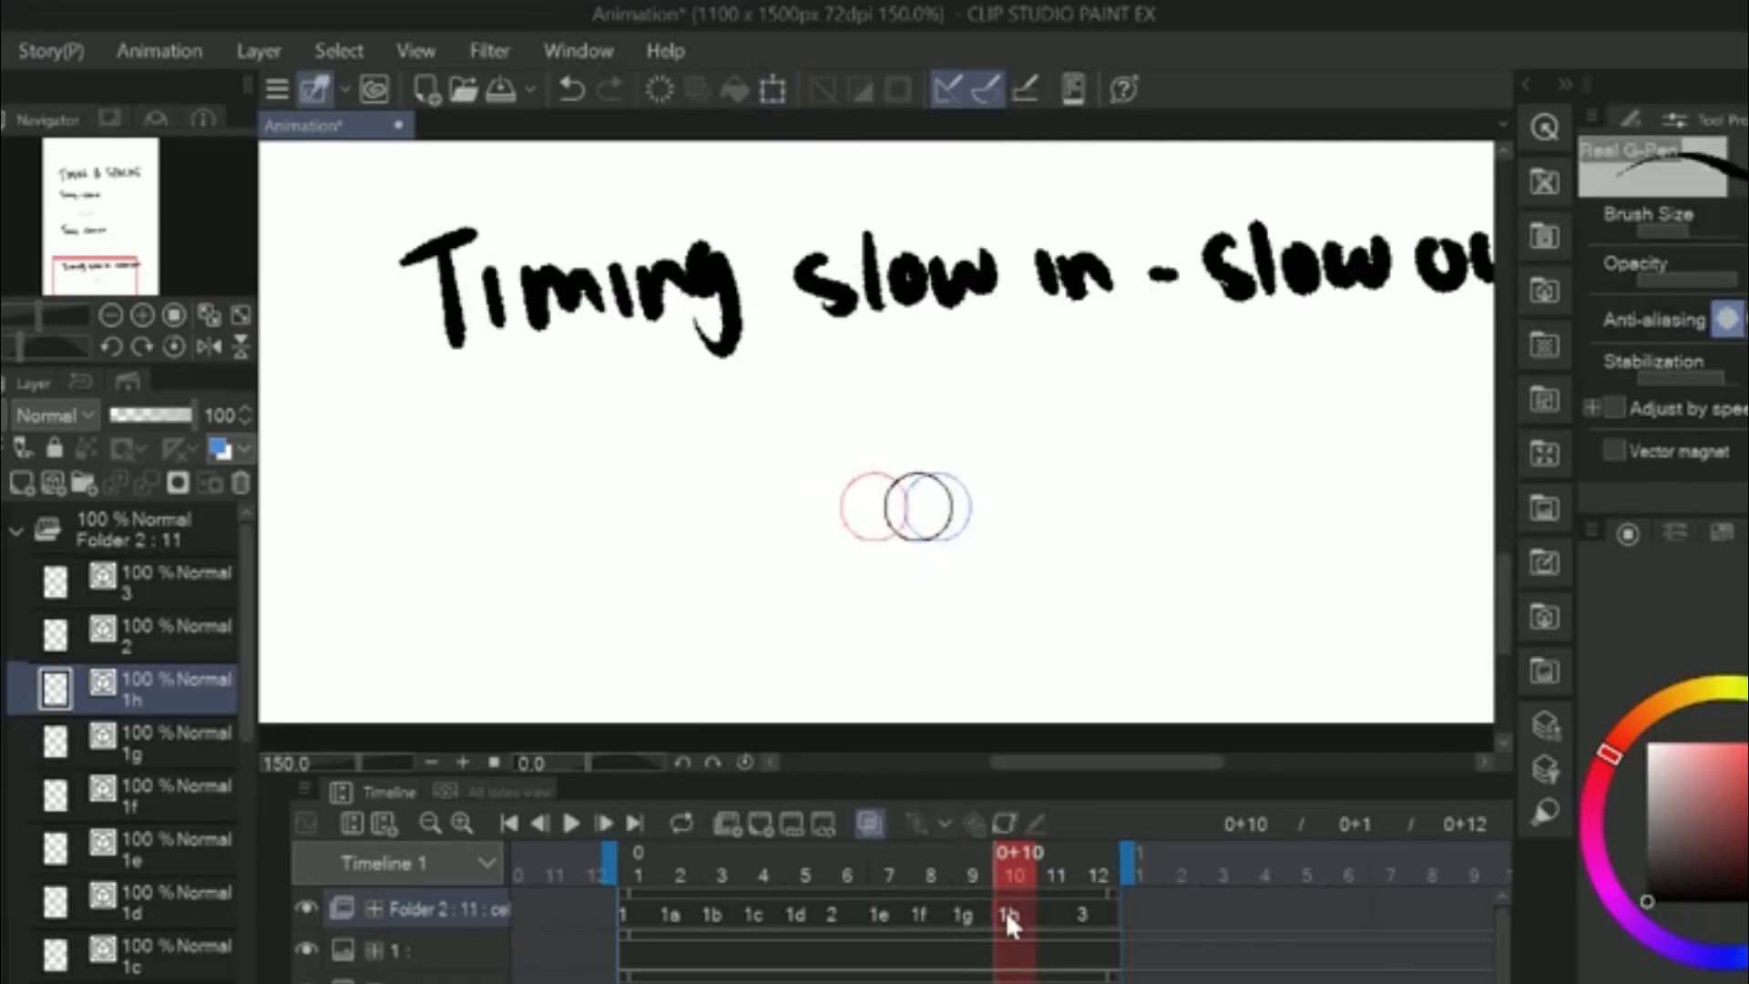
Duplicate cel 1h onto frame 11 and nudge the copy's circle right until it nearly coincides with the final circle.
key(ctrl+v)
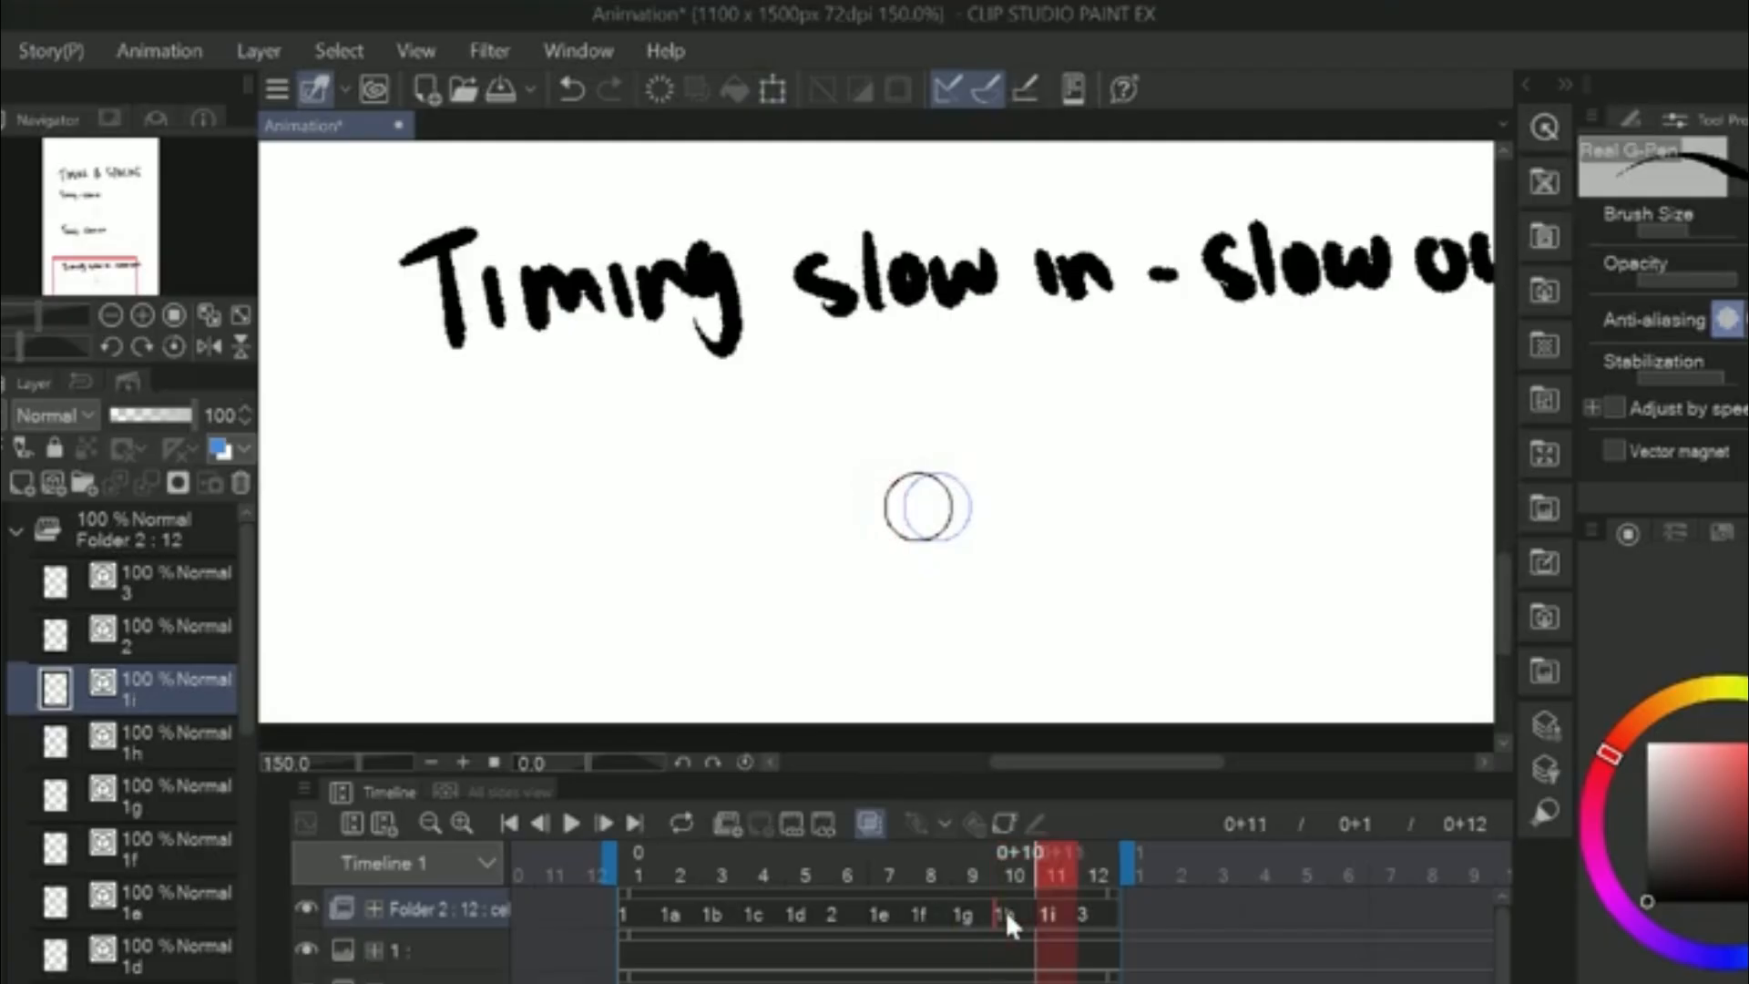
key(ctrl+t)
key(Left)
key(Left)
key(Right)
key(Right)
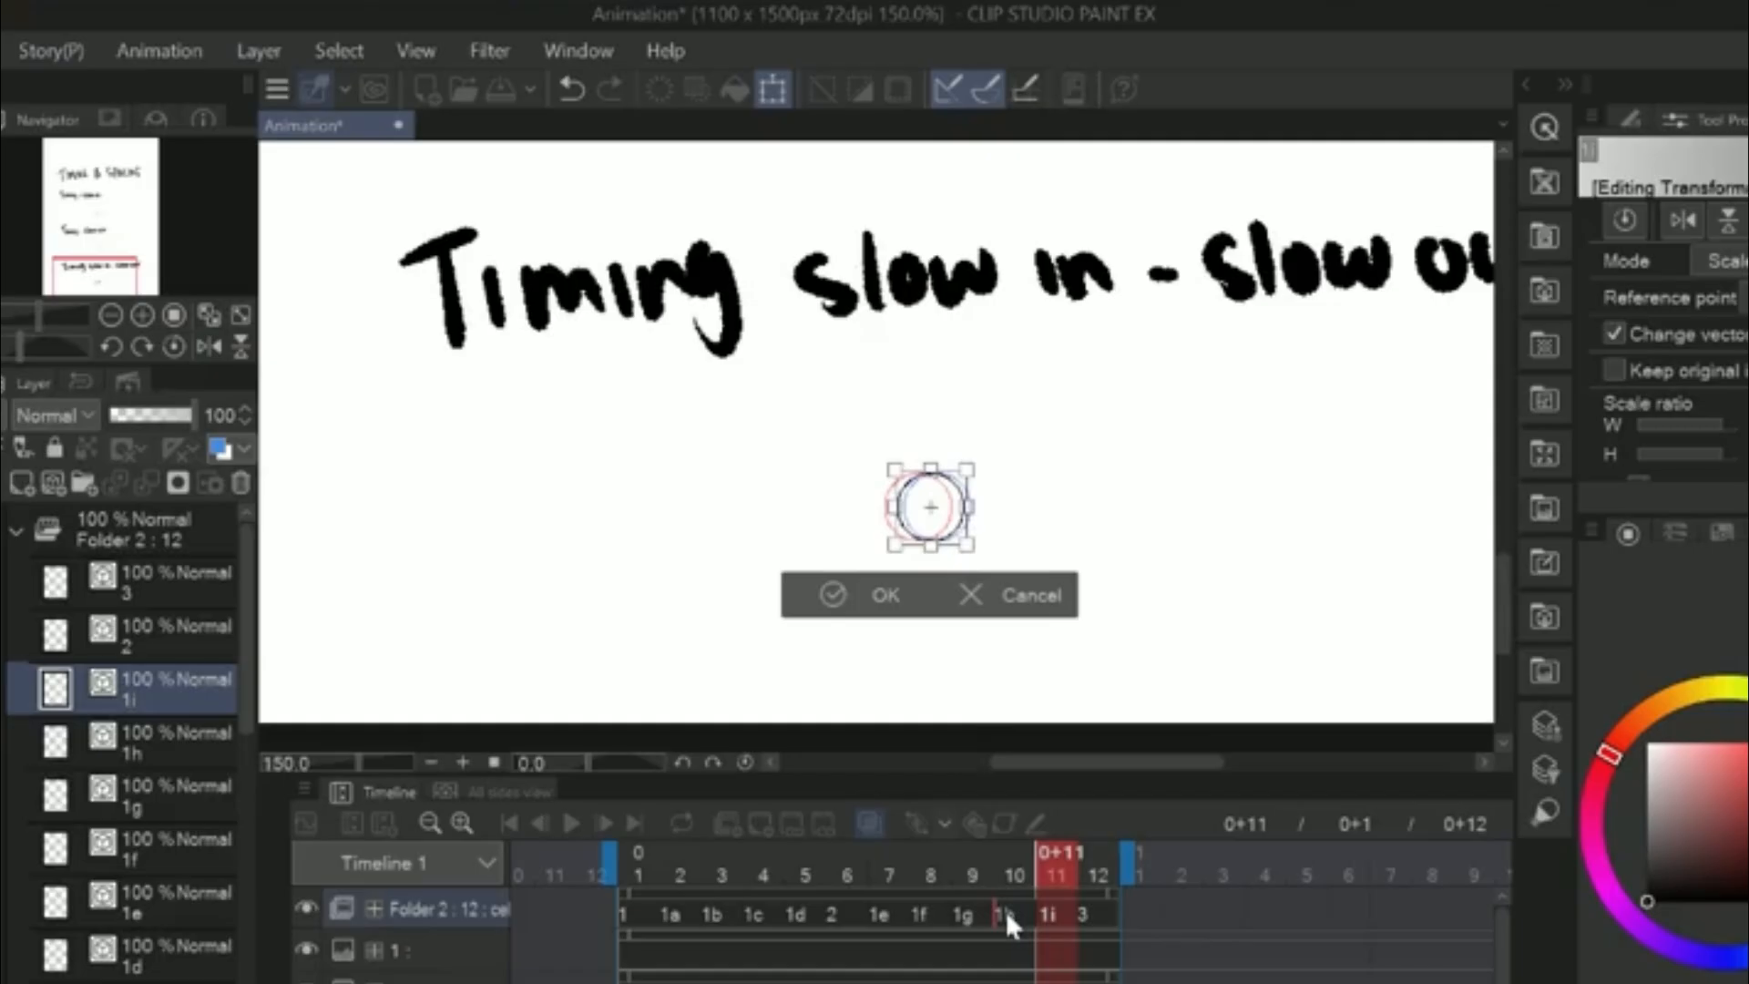
click(863, 594)
Return to frame 1 and play the full animation to review the slow in and slow out spacing.
key(Left)
key(Left)
key(Left)
key(Left)
key(Left)
key(Left)
key(Left)
key(Left)
key(Left)
key(Left)
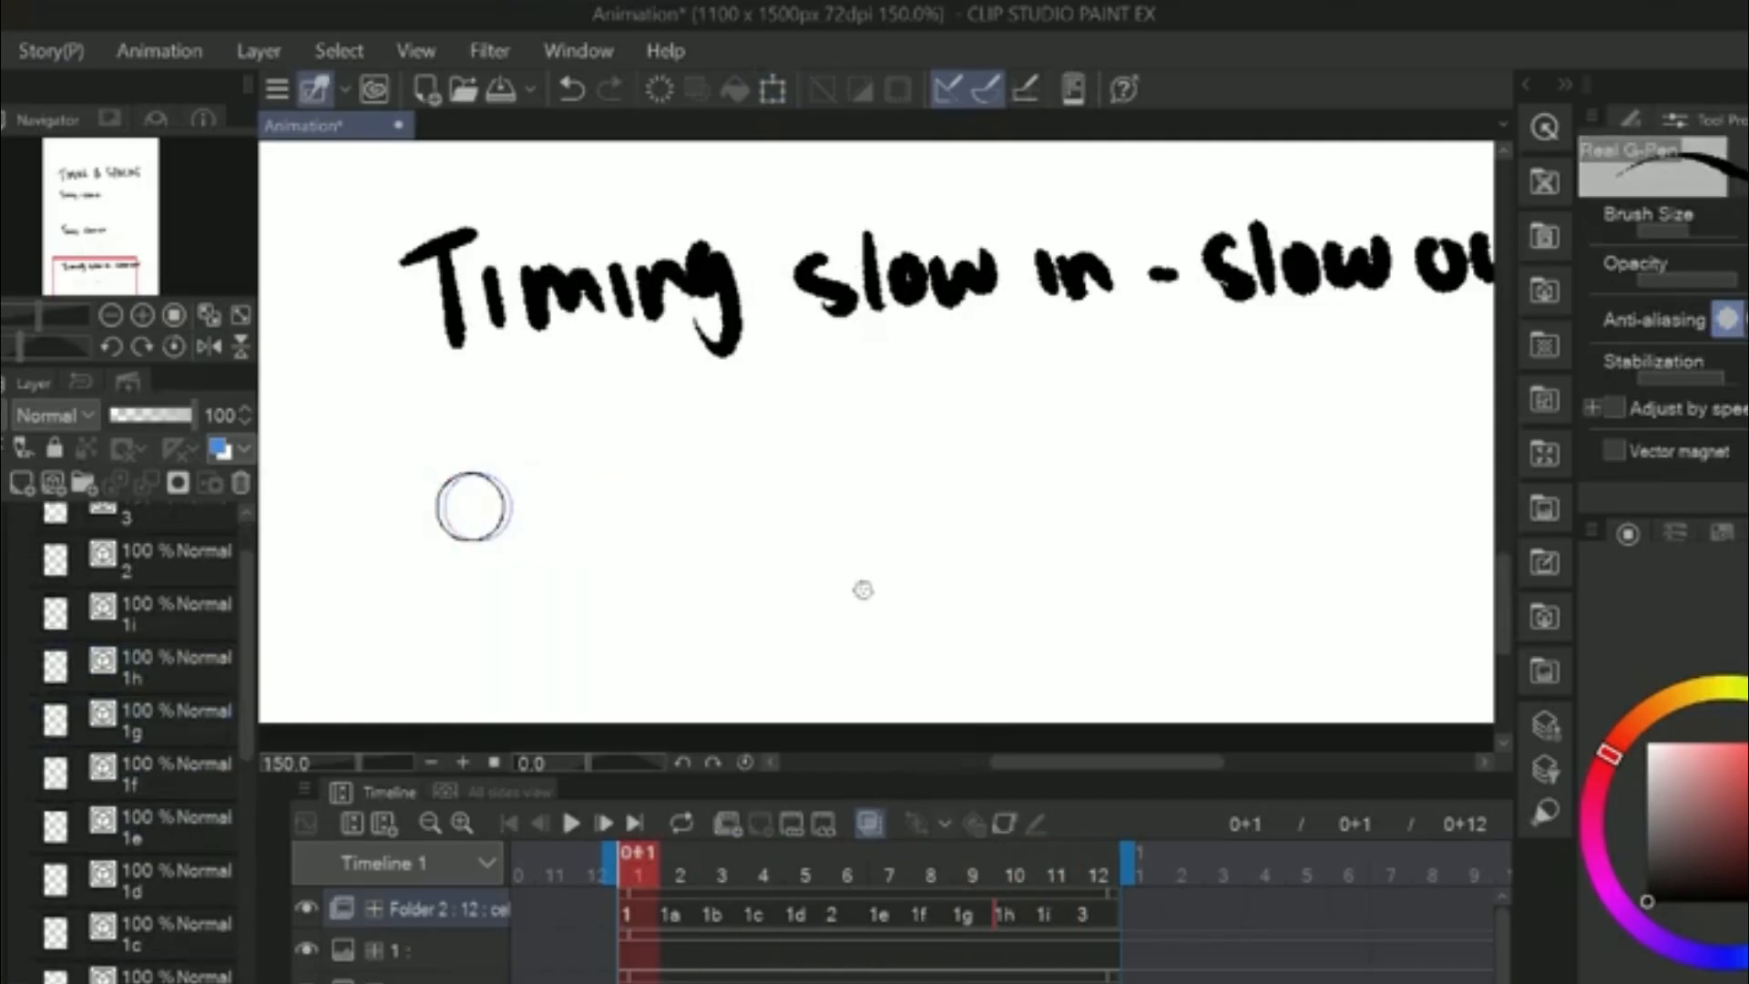
key(Return)
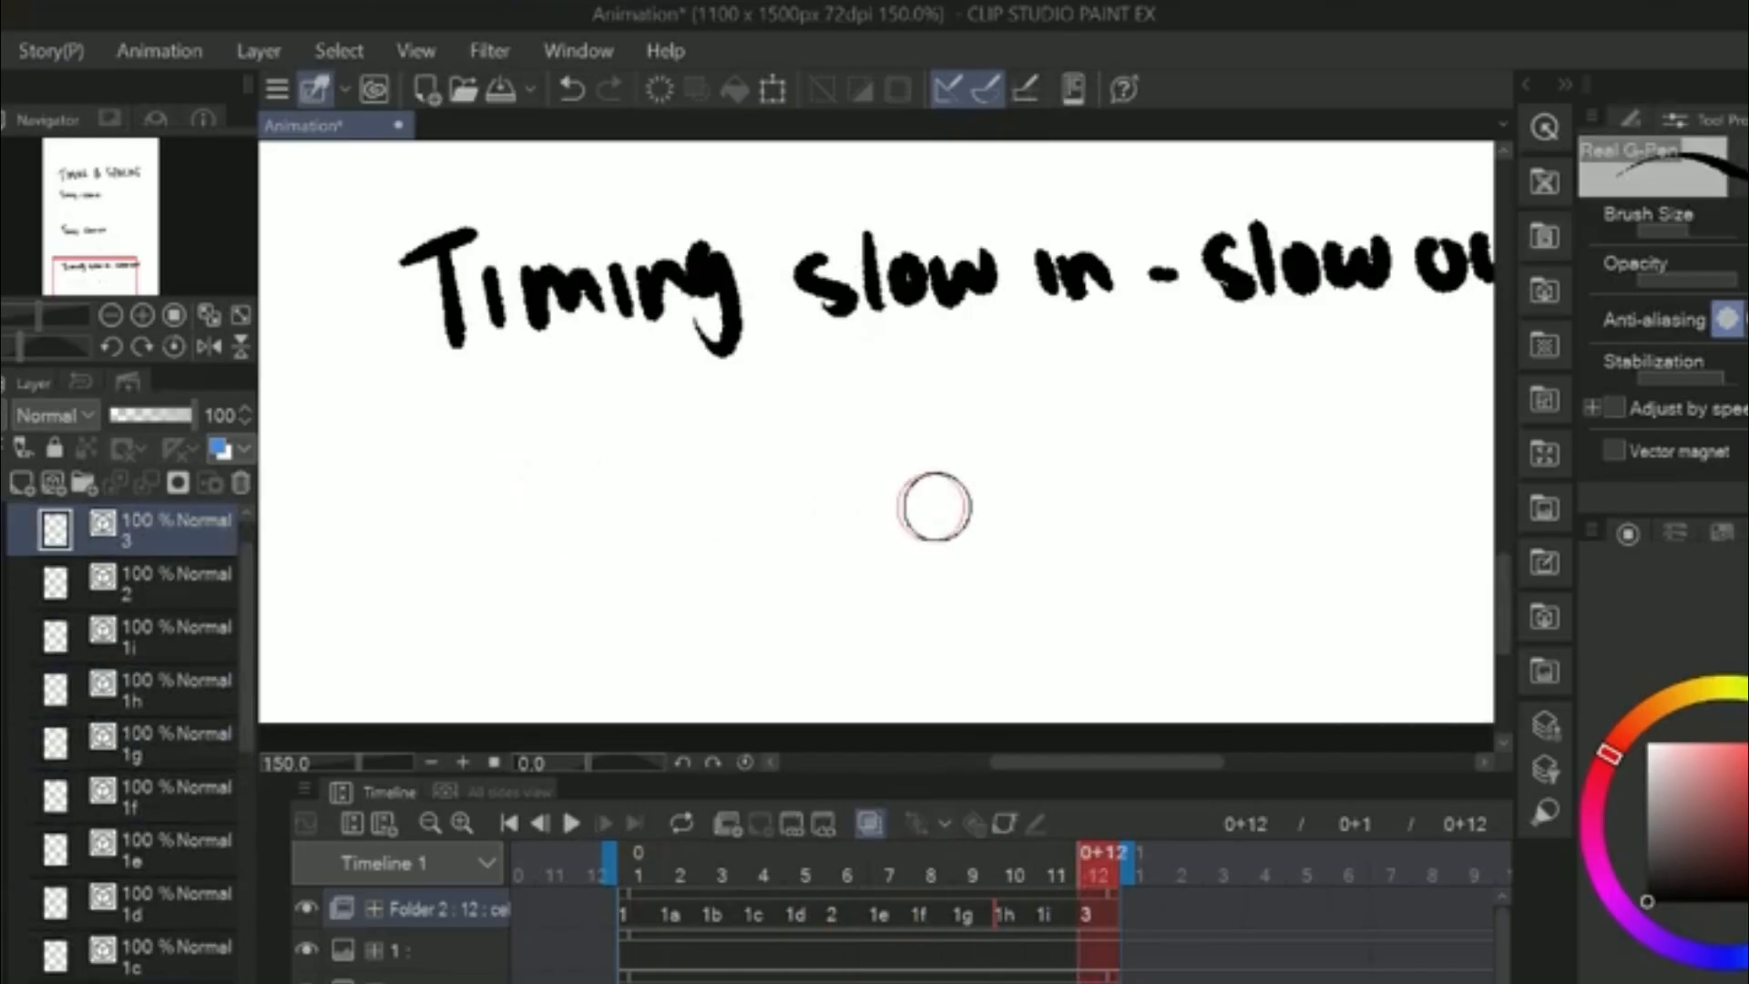
key(Return)
Step back to the stretched pose on frame 6 and play the slow-out half through to frame 12.
key(Left)
key(Left)
key(Left)
key(Left)
key(Left)
key(Left)
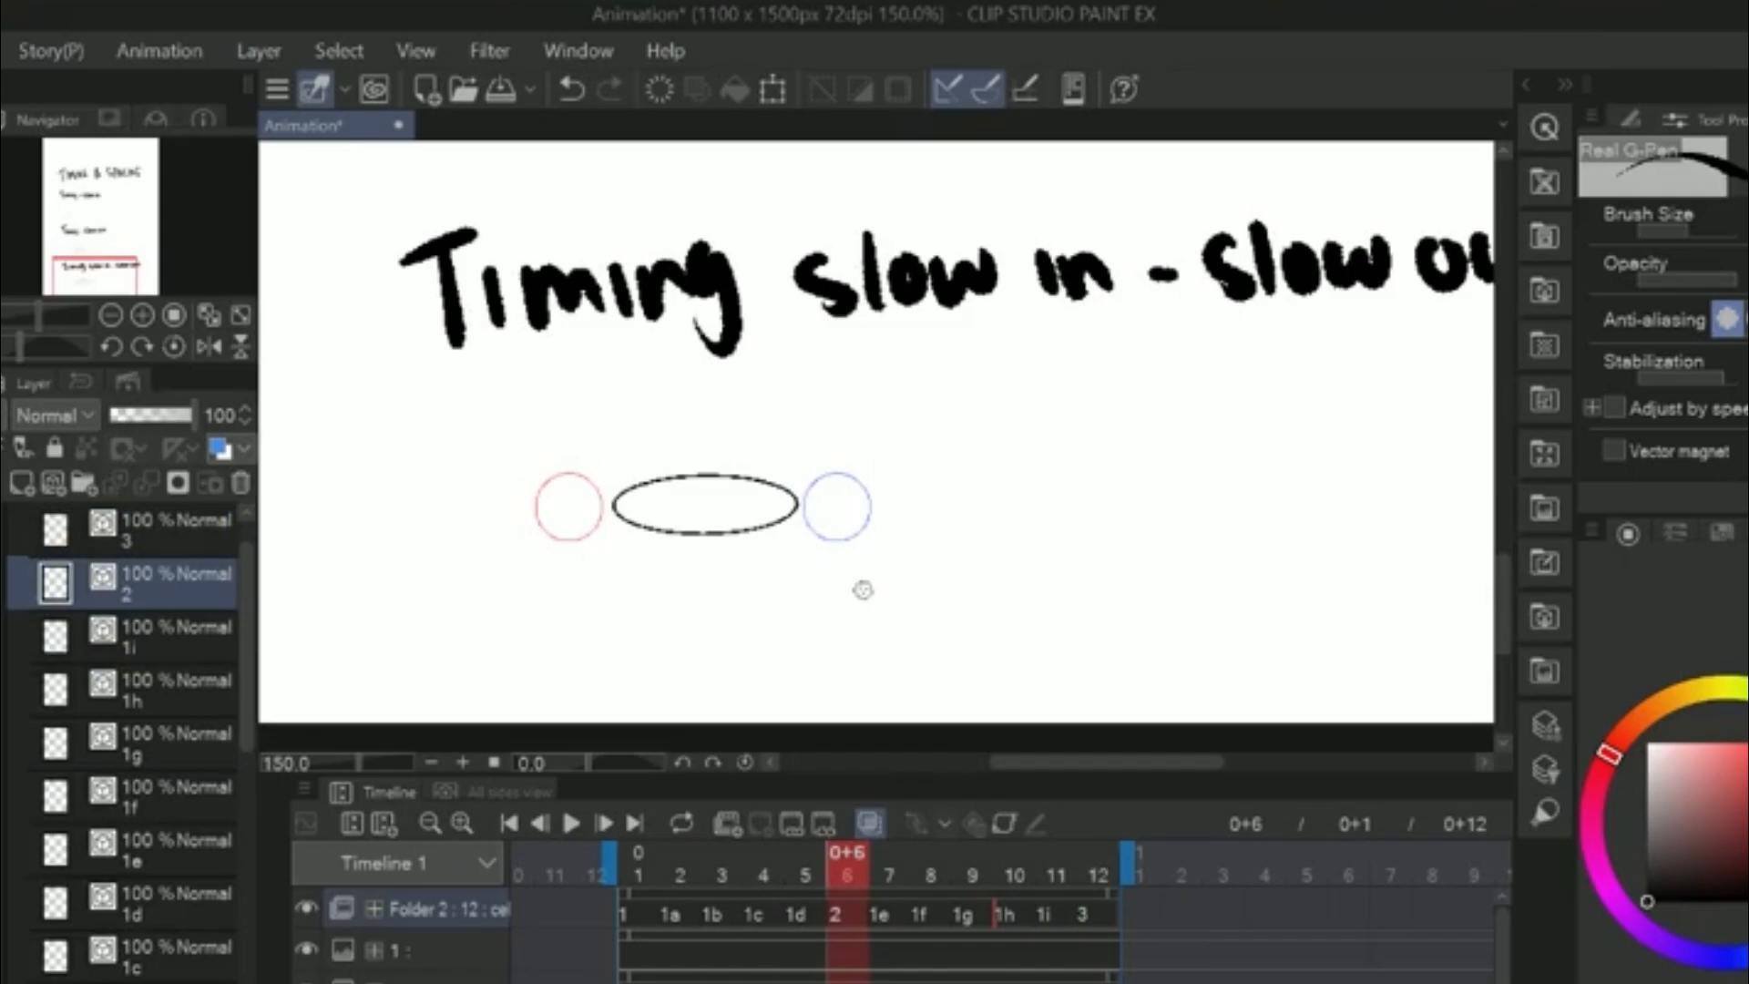
key(Return)
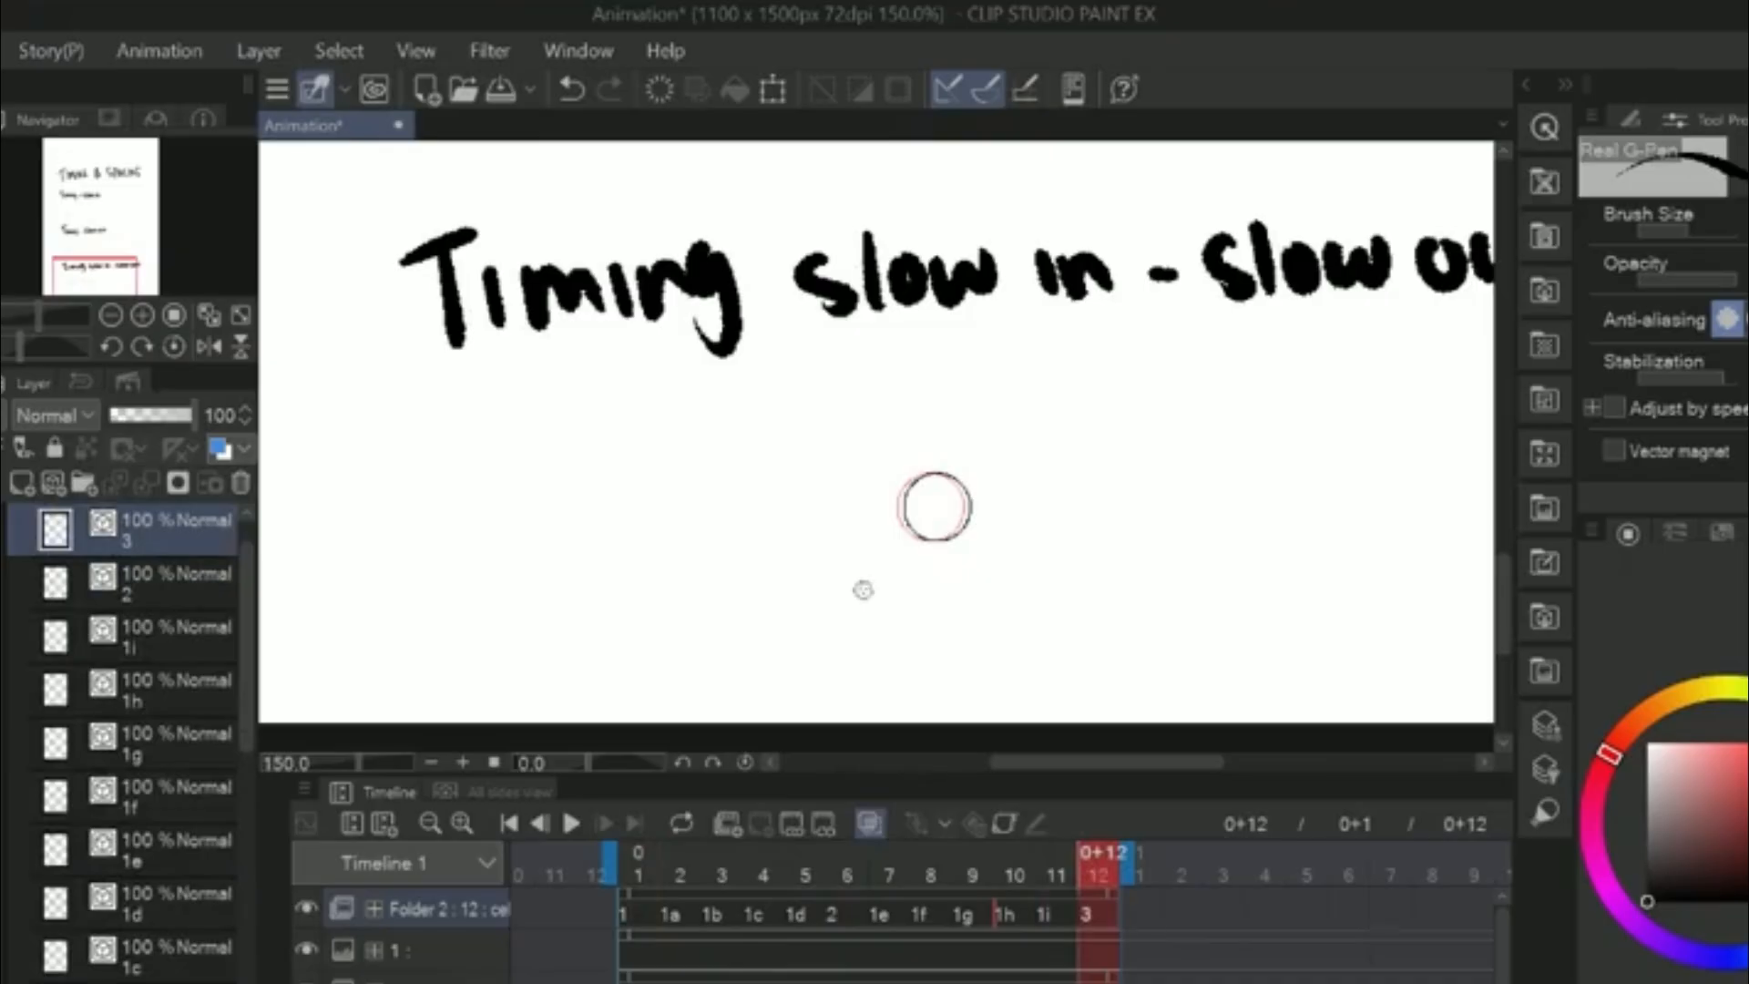
Step back and forth between frames 12 and 4 to examine the circle spacing around the stretched pose, ending on frame 8.
key(Left)
key(Left)
key(Left)
key(Left)
key(Left)
key(Left)
key(Left)
key(Left)
key(Right)
key(Right)
key(Right)
key(Right)
key(Right)
key(Right)
key(Left)
key(Left)
key(Left)
key(Left)
key(Right)
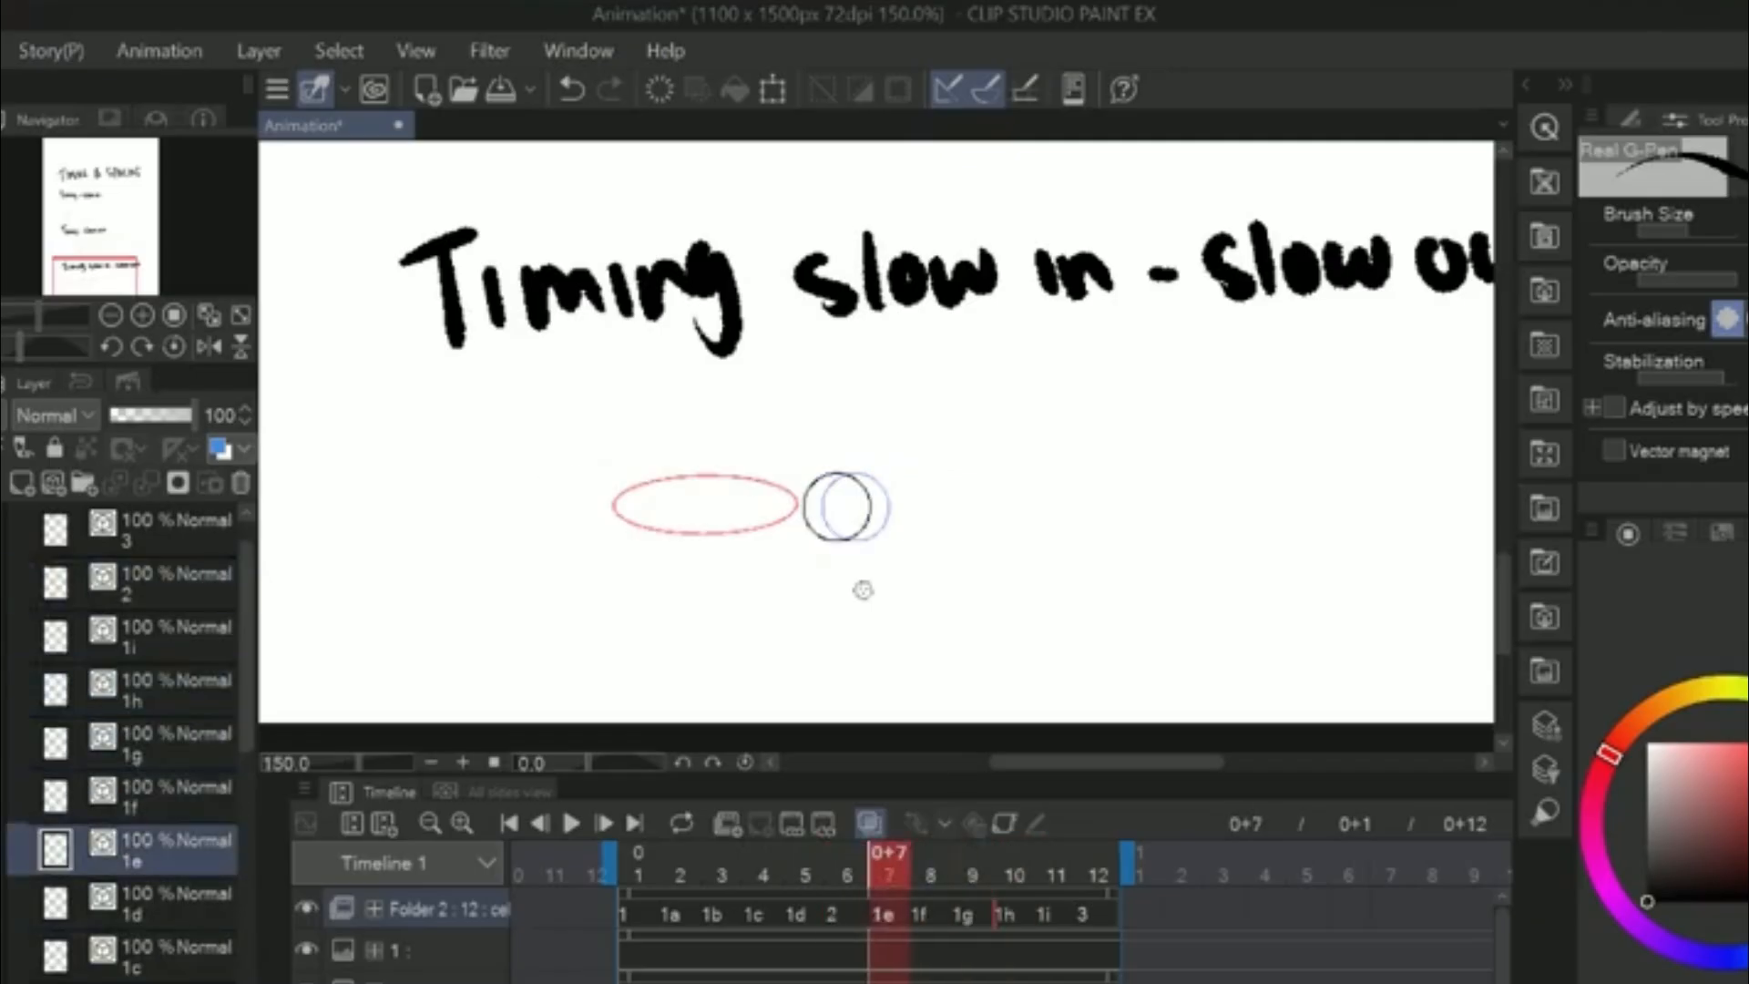
key(Right)
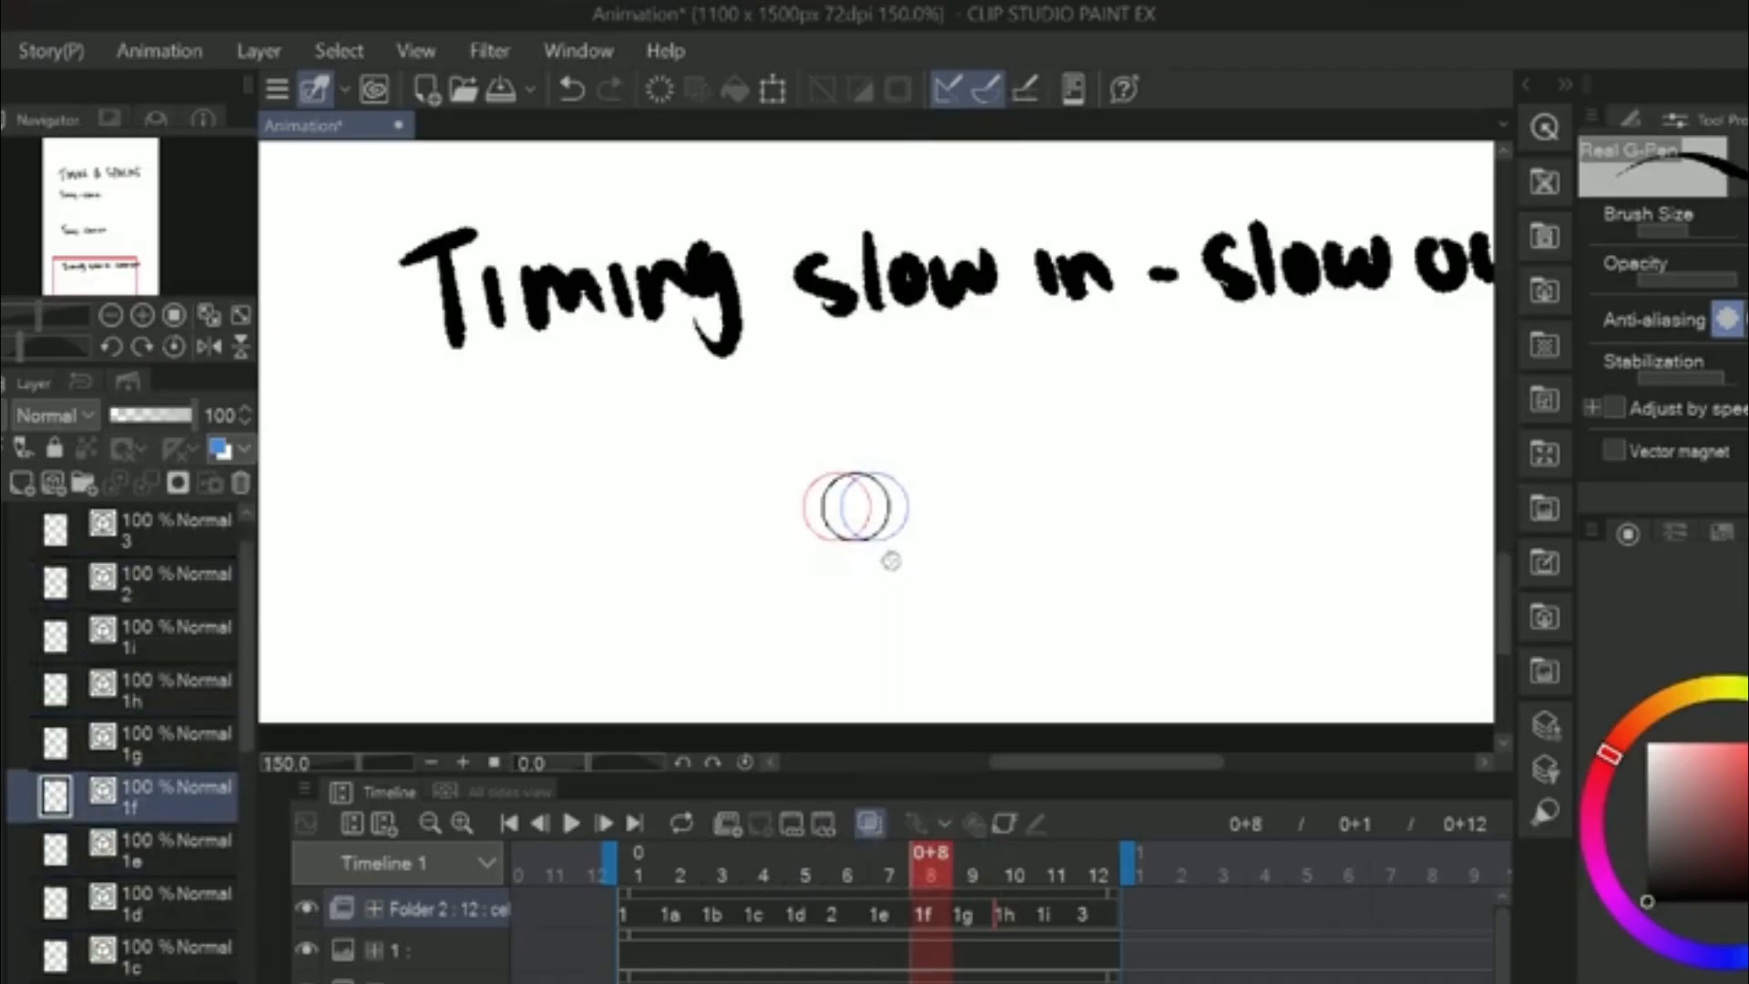
Examine the onion-skin overlap around frame 8 up close and step through the slow-out frames to frame 12.
scroll(891, 560, up, 2)
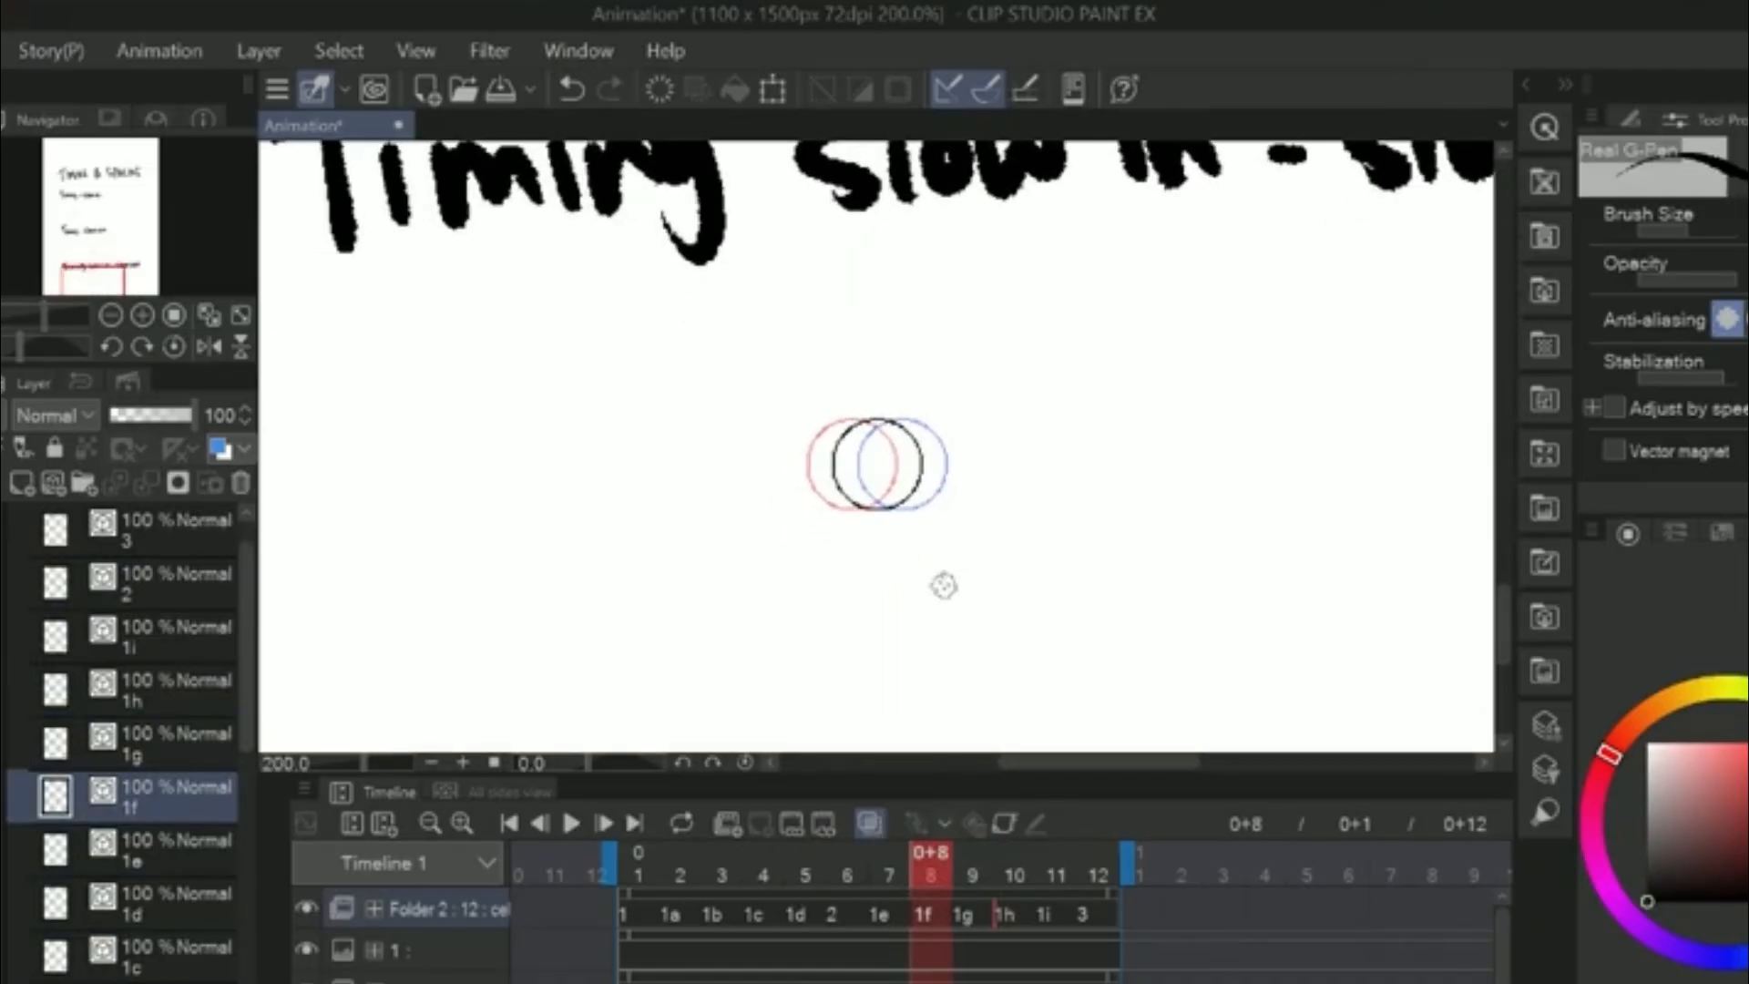
scroll(943, 585, down, 2)
drag(941, 583, 849, 548)
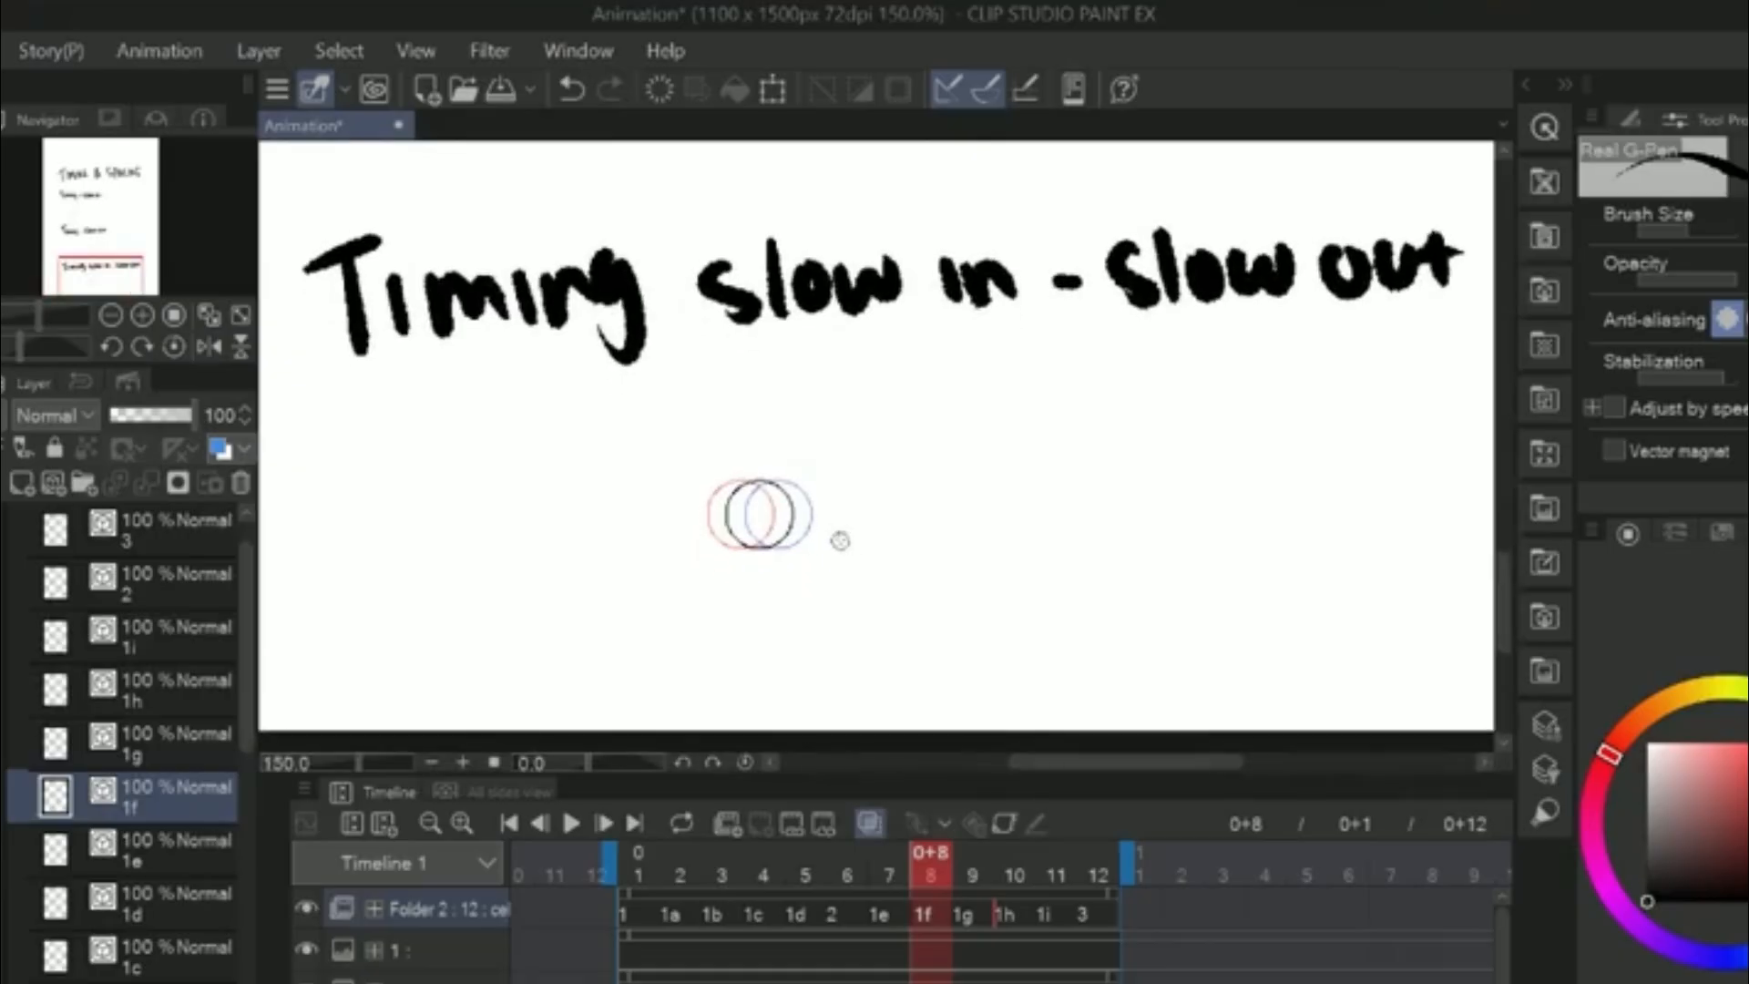
key(comma)
key(comma)
key(period)
key(period)
key(period)
key(period)
key(period)
key(period)
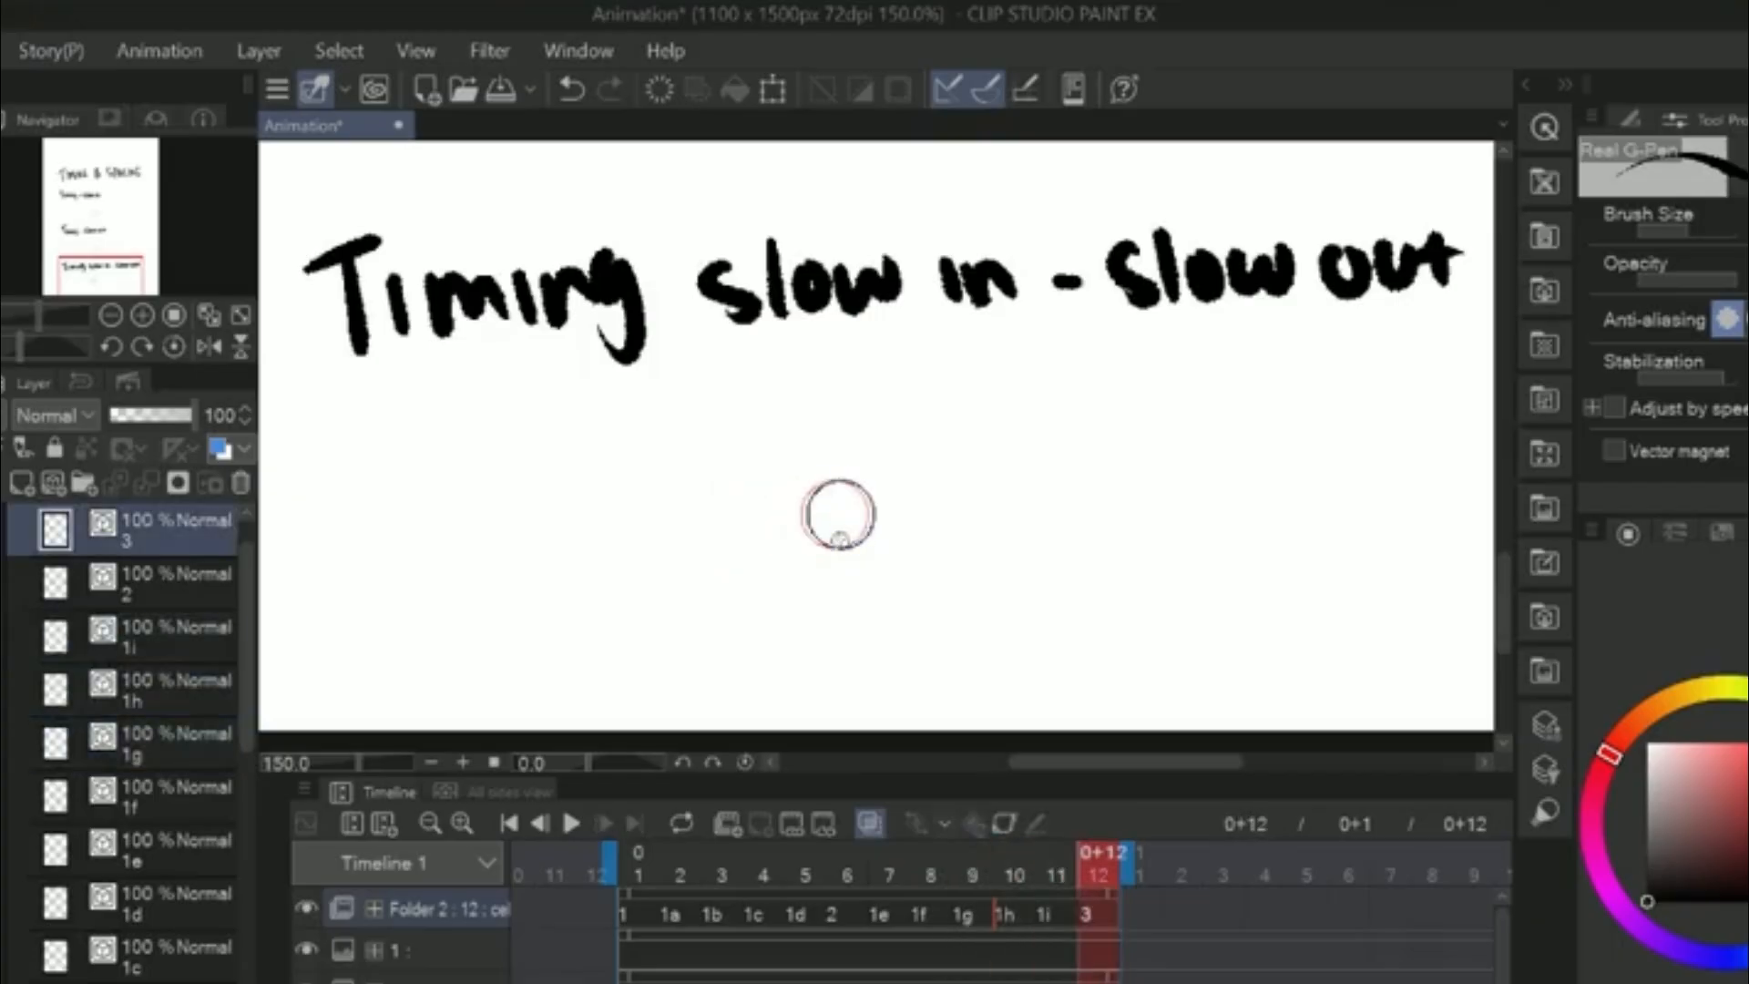
Step repeatedly through frames 6 to 12 to compare the gaps between slow-out circles, ending on cel 1g at frame 9.
key(comma)
key(comma)
key(comma)
key(comma)
key(comma)
key(comma)
key(period)
key(period)
key(comma)
key(period)
key(period)
key(period)
key(period)
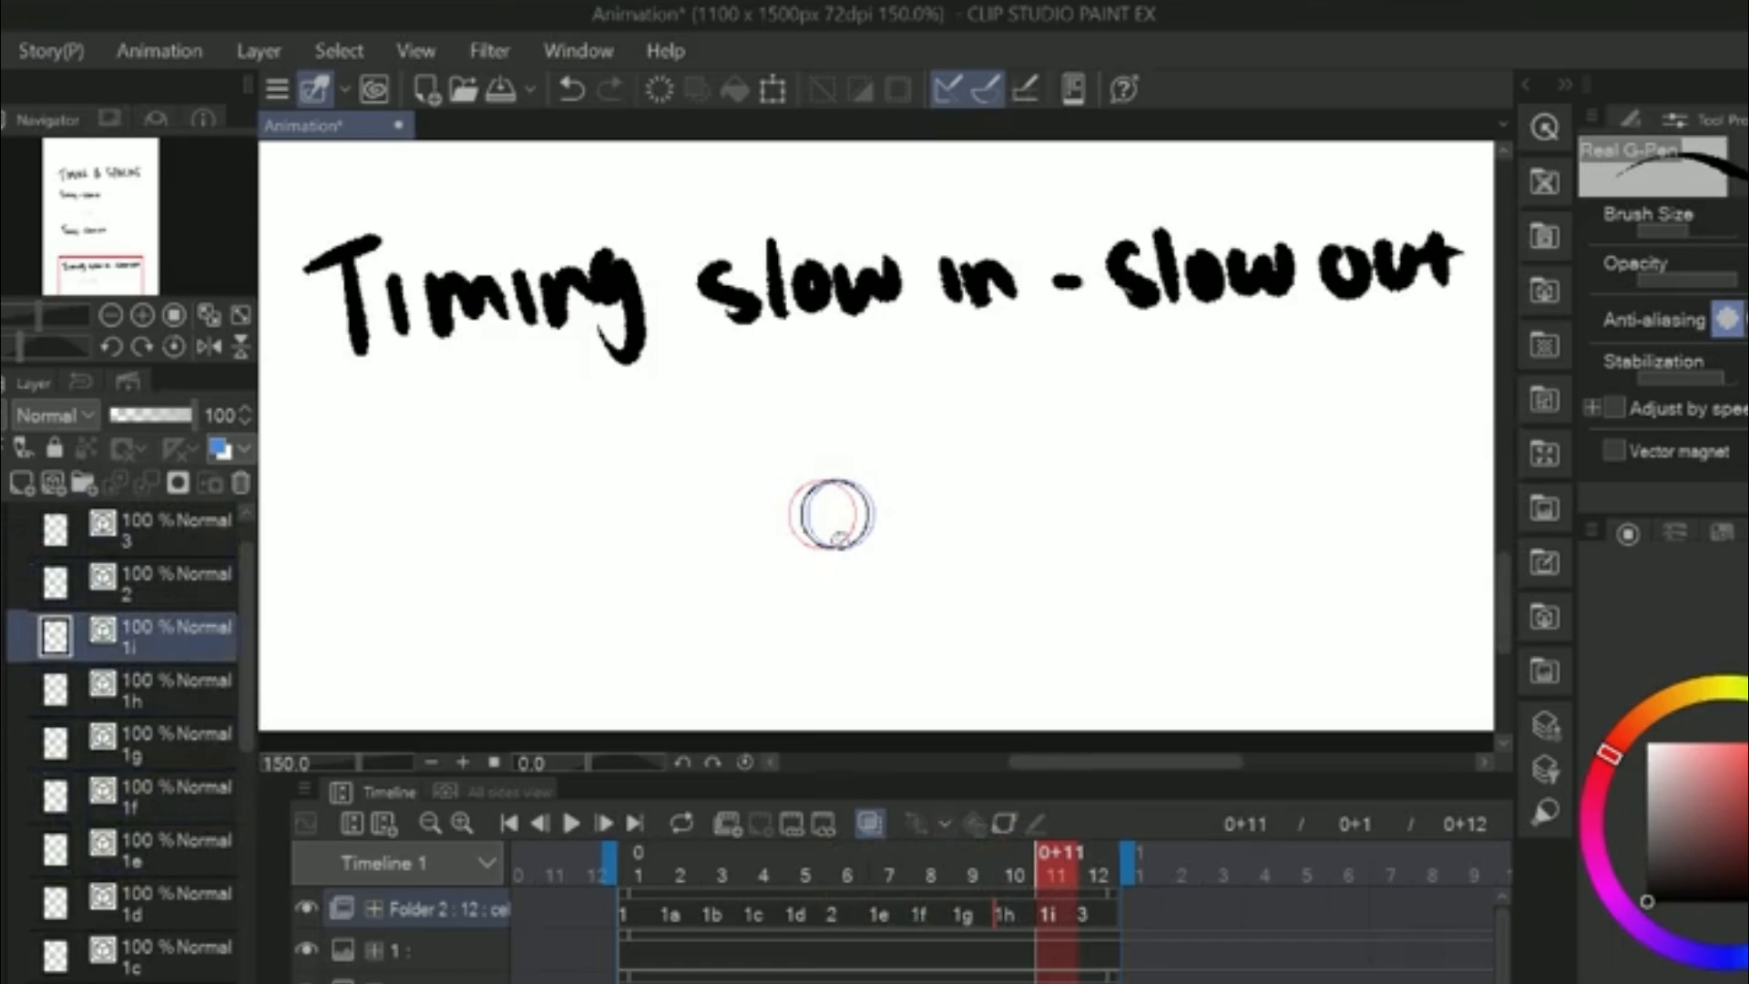
key(comma)
key(comma)
key(period)
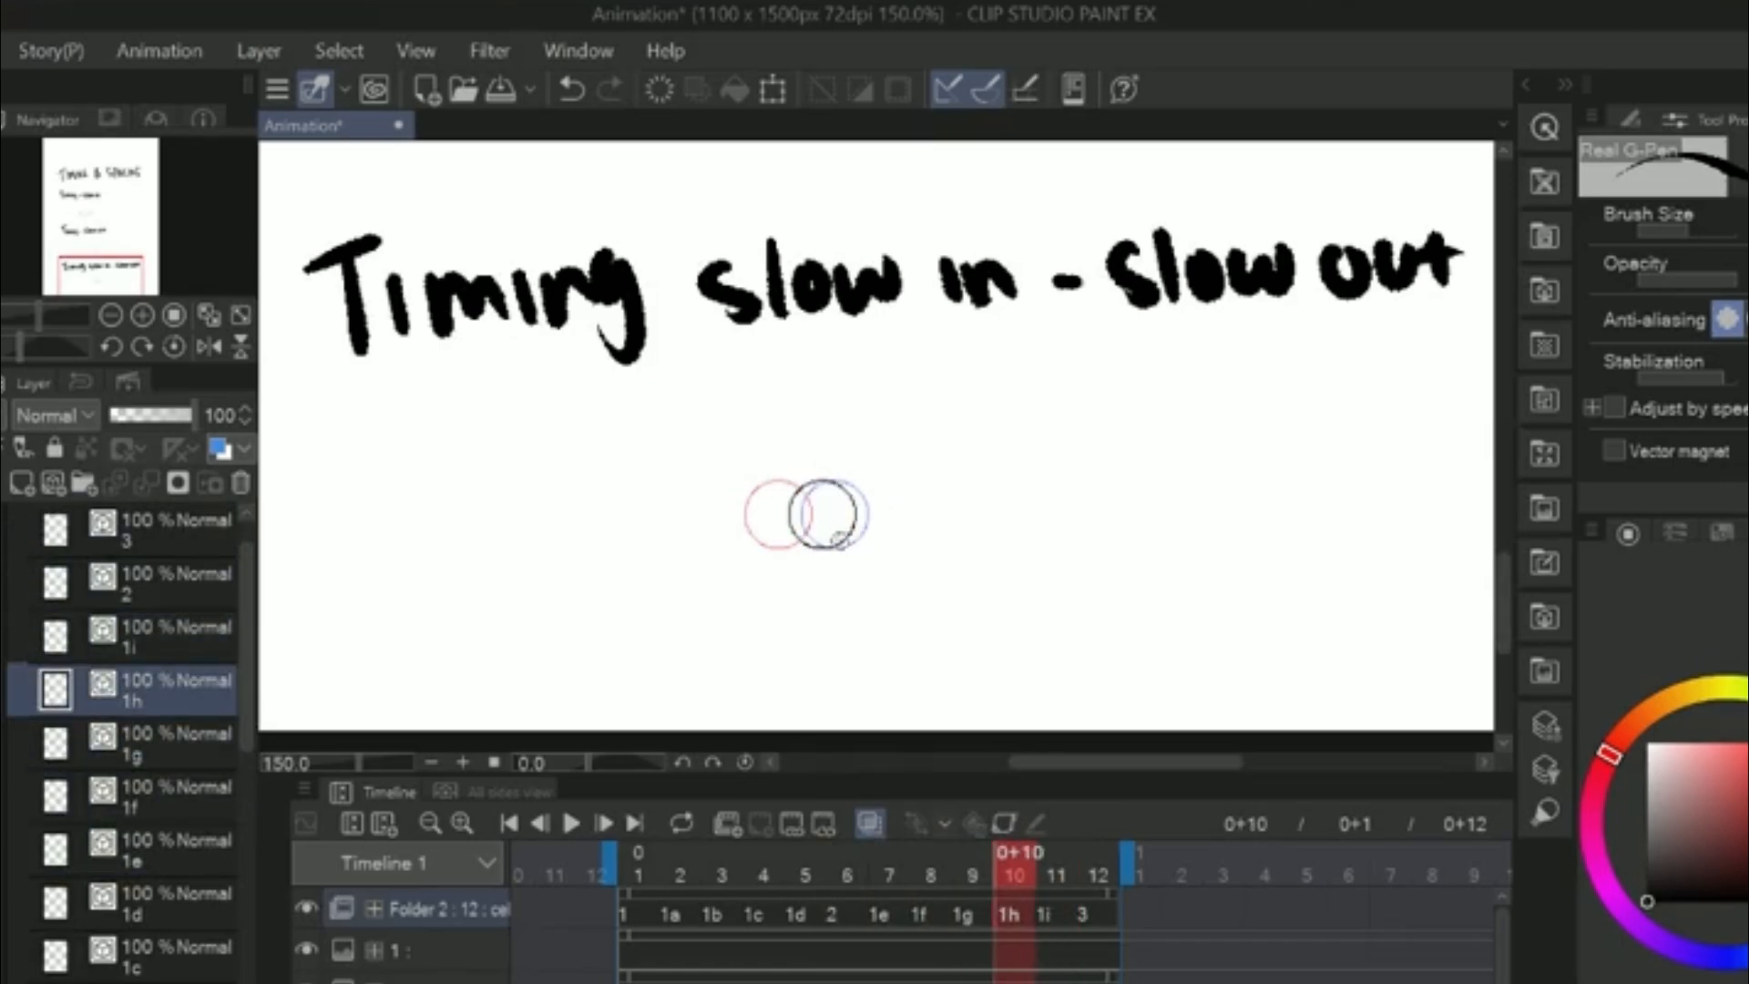
key(comma)
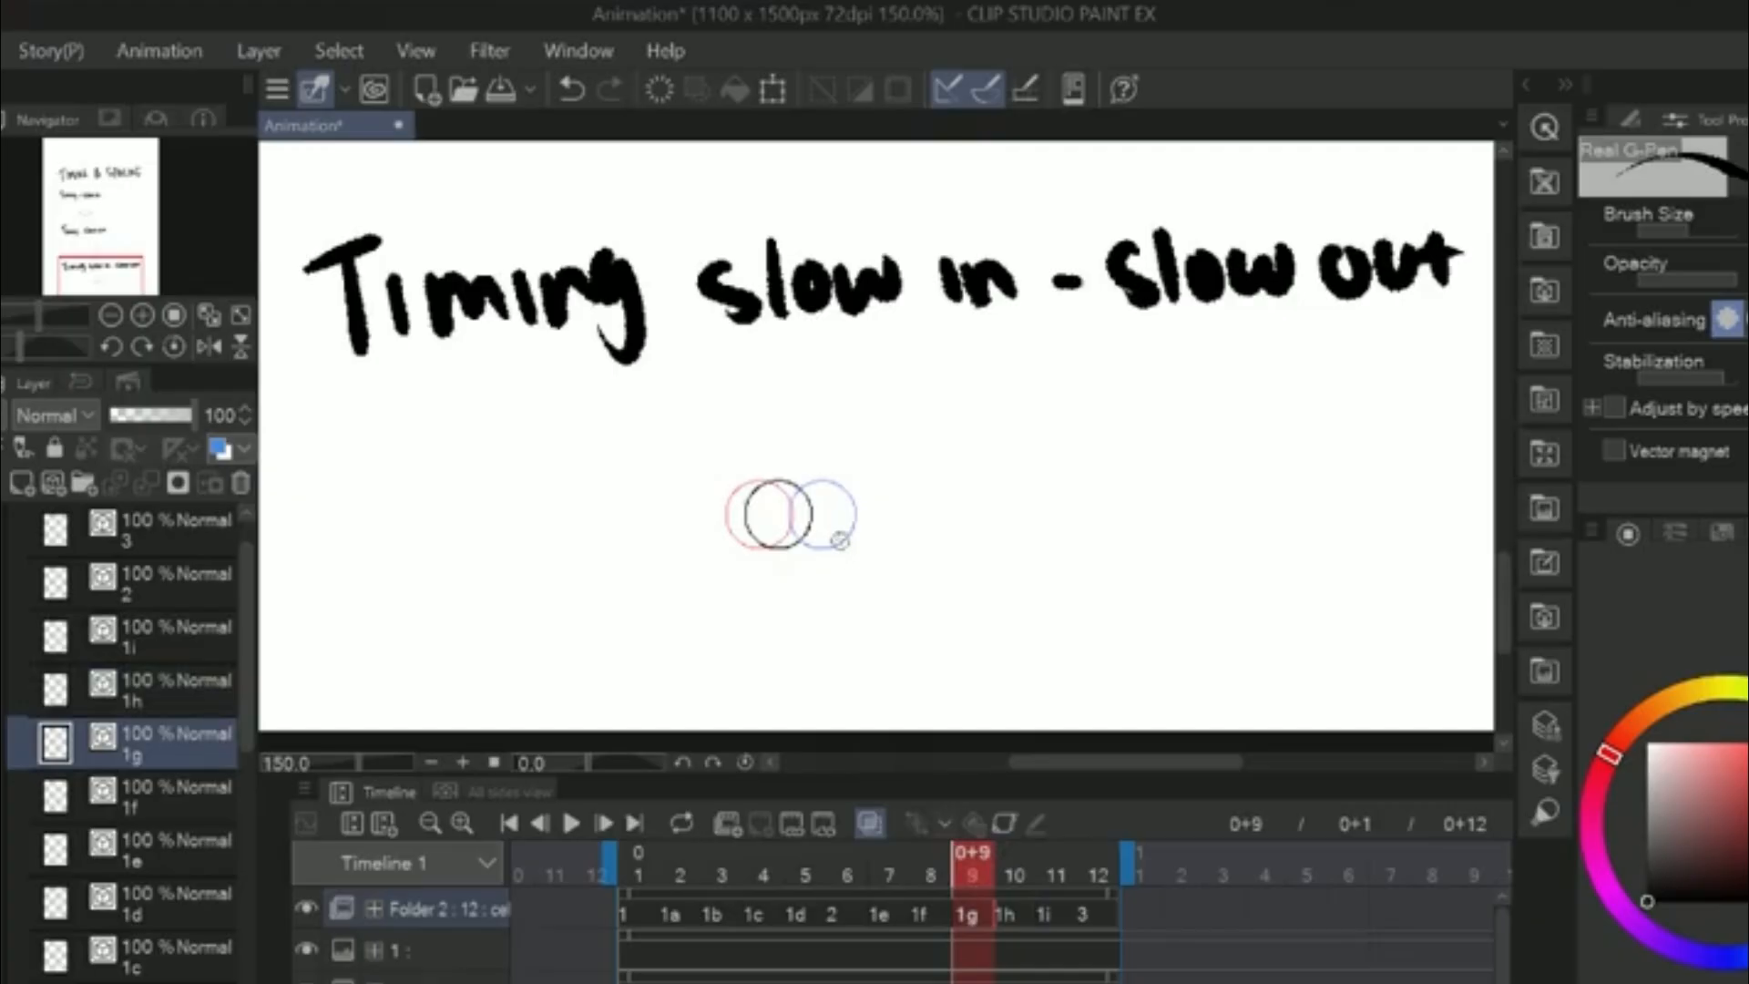
Move cel 1g's circle on frame 9 to the right, level with its neighbours, so it overlaps the frame 10 circle more closely.
key(ctrl+t)
key(Tab)
scroll(821, 700, up, 1)
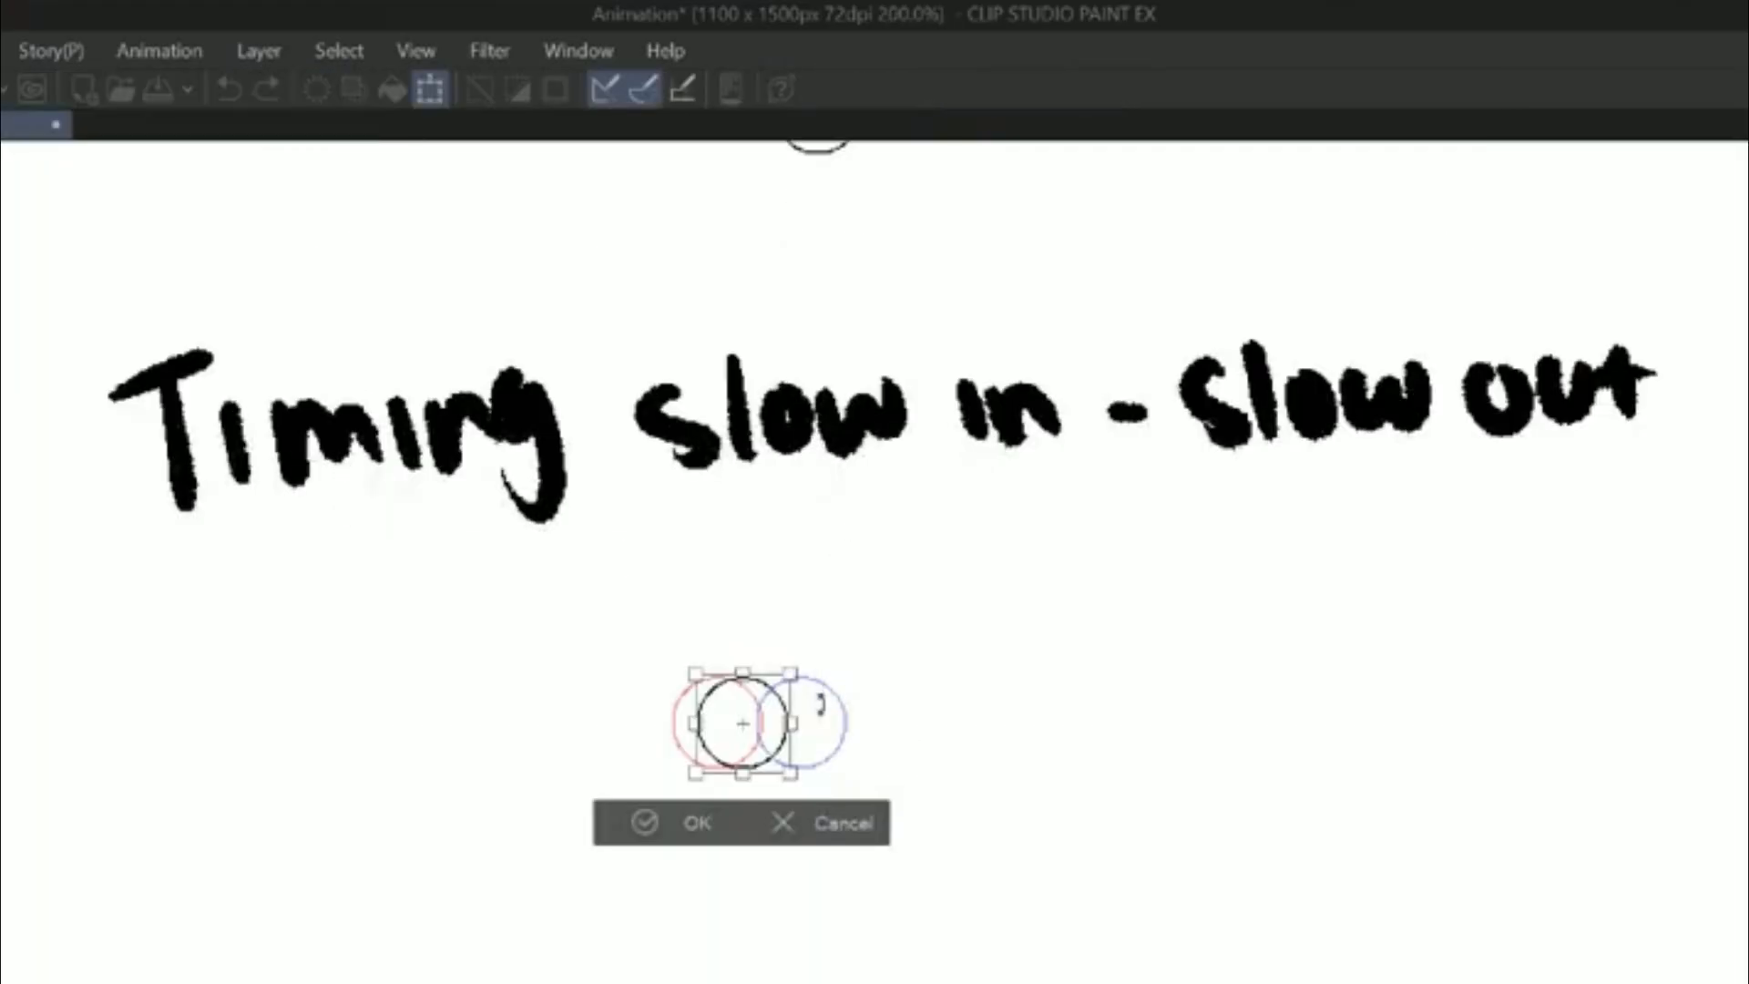
scroll(828, 769, up, 2)
drag(847, 756, 855, 745)
drag(683, 723, 720, 734)
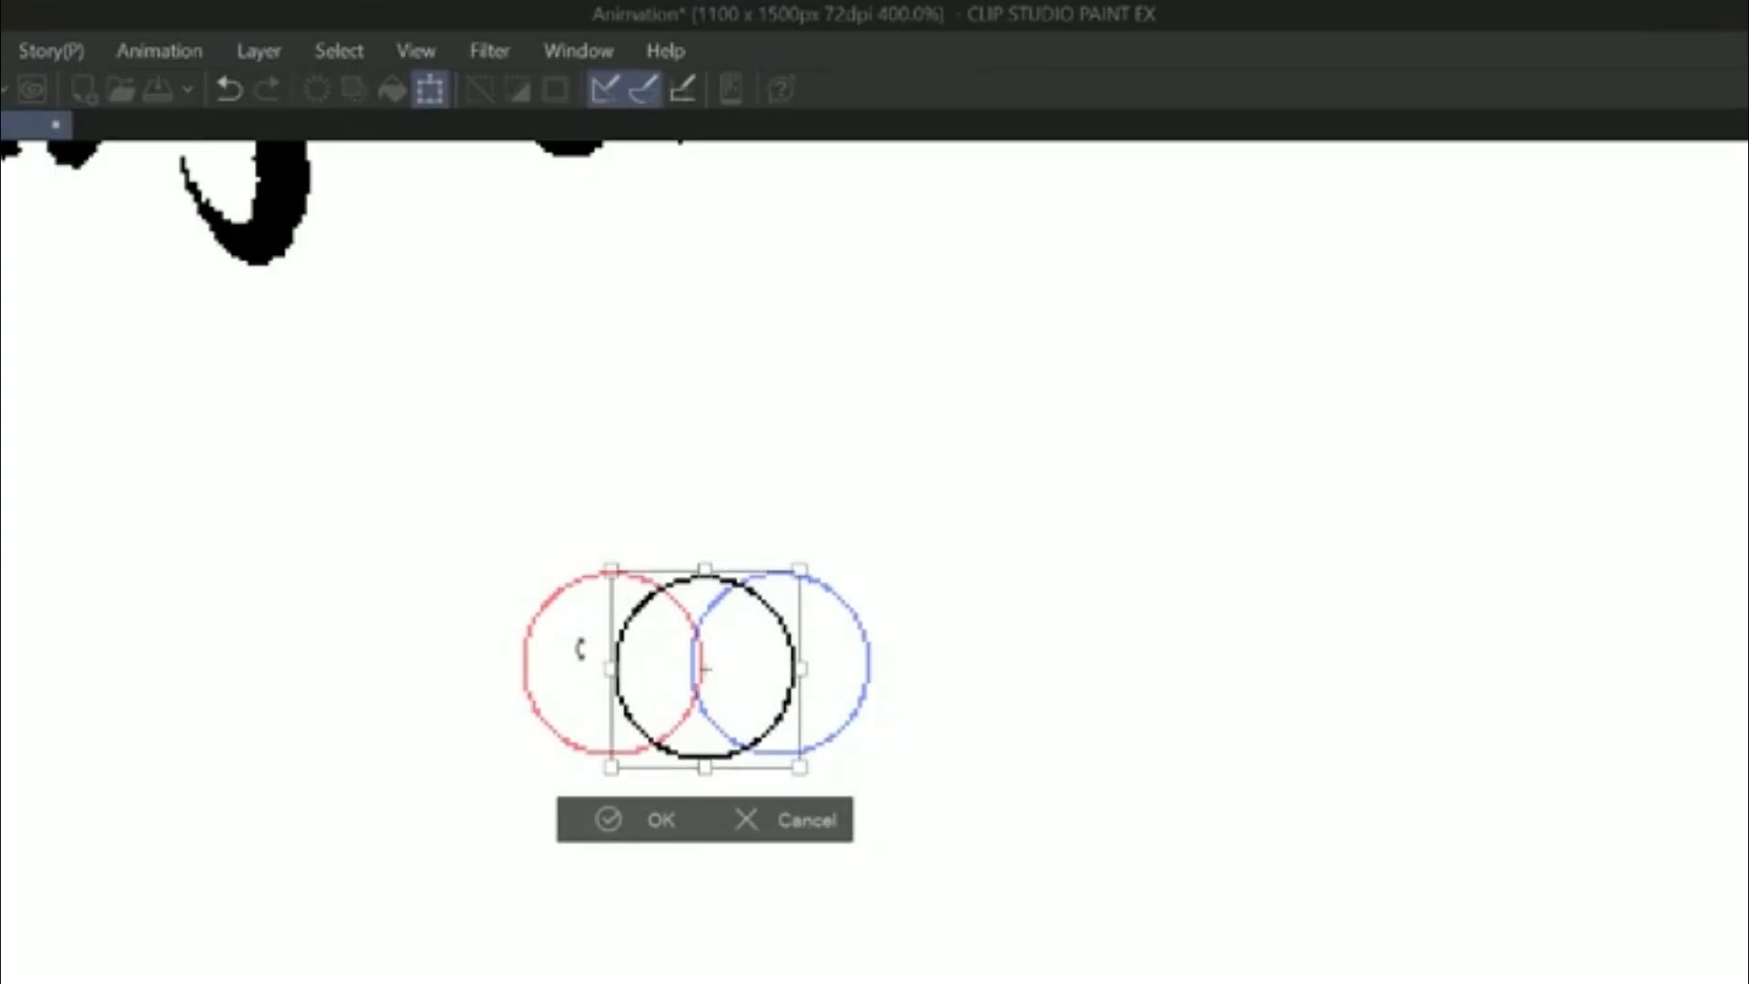
mouse_move(762, 711)
mouse_down()
mouse_move(706, 704)
mouse_move(751, 701)
mouse_up()
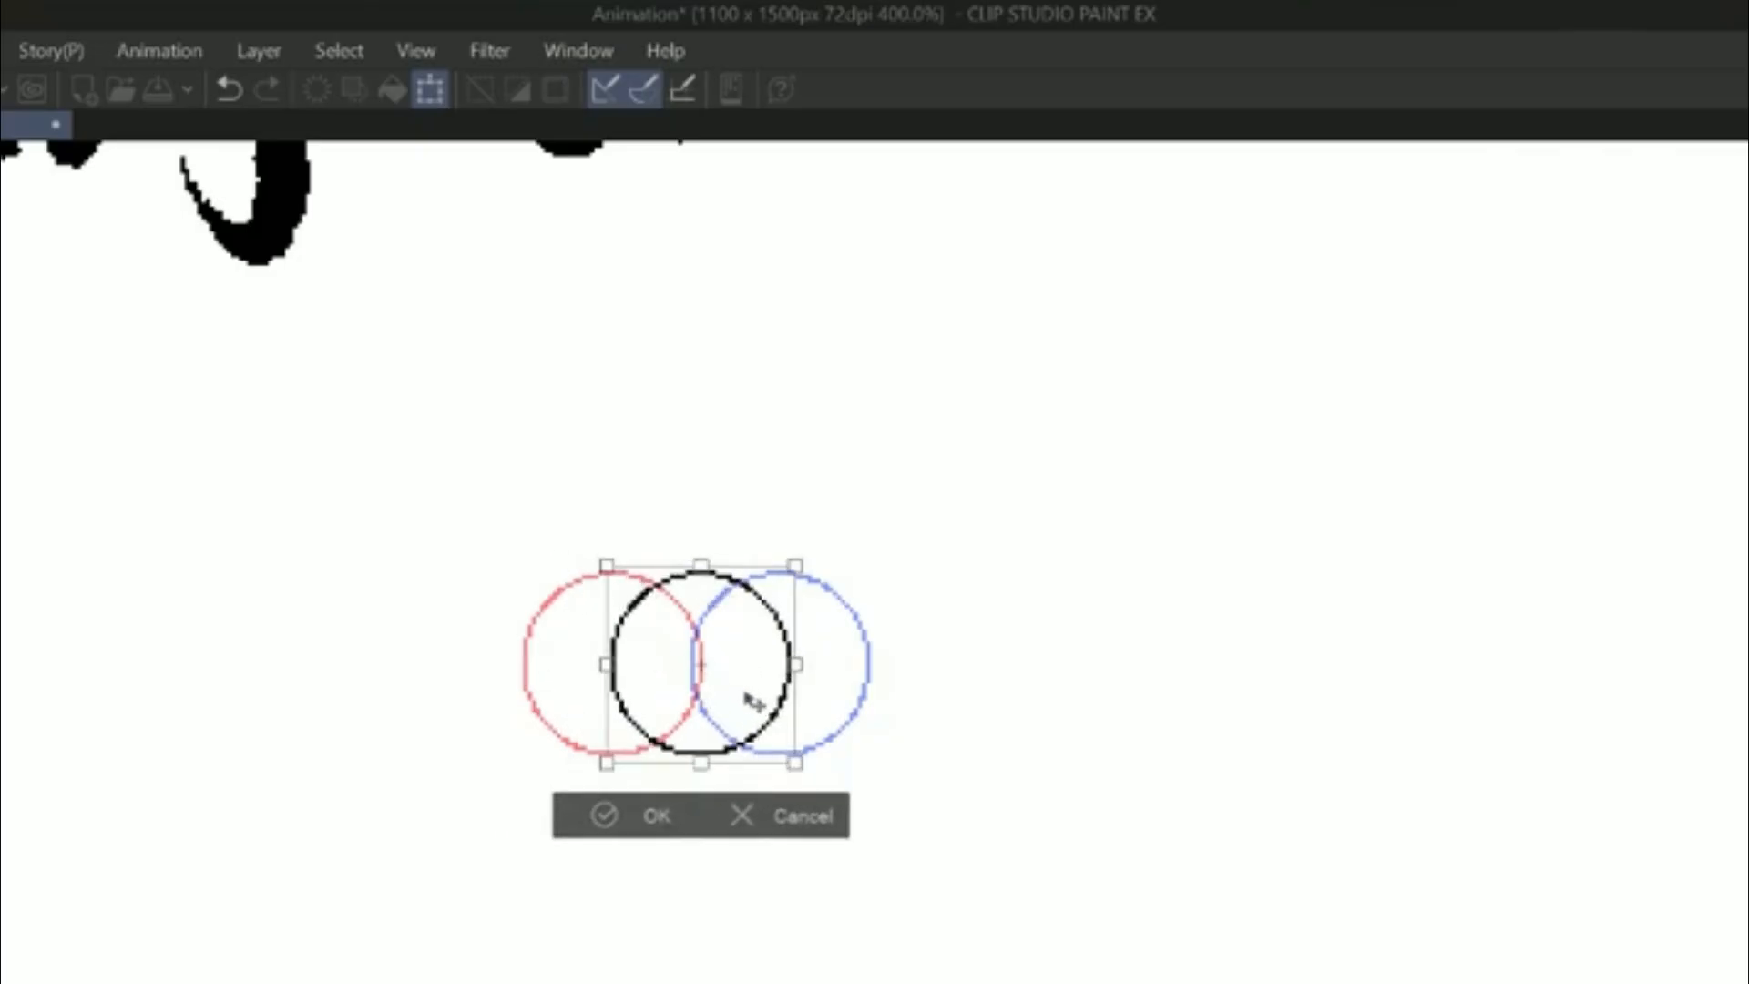
mouse_move(729, 710)
mouse_down()
mouse_move(779, 709)
mouse_move(762, 709)
mouse_up()
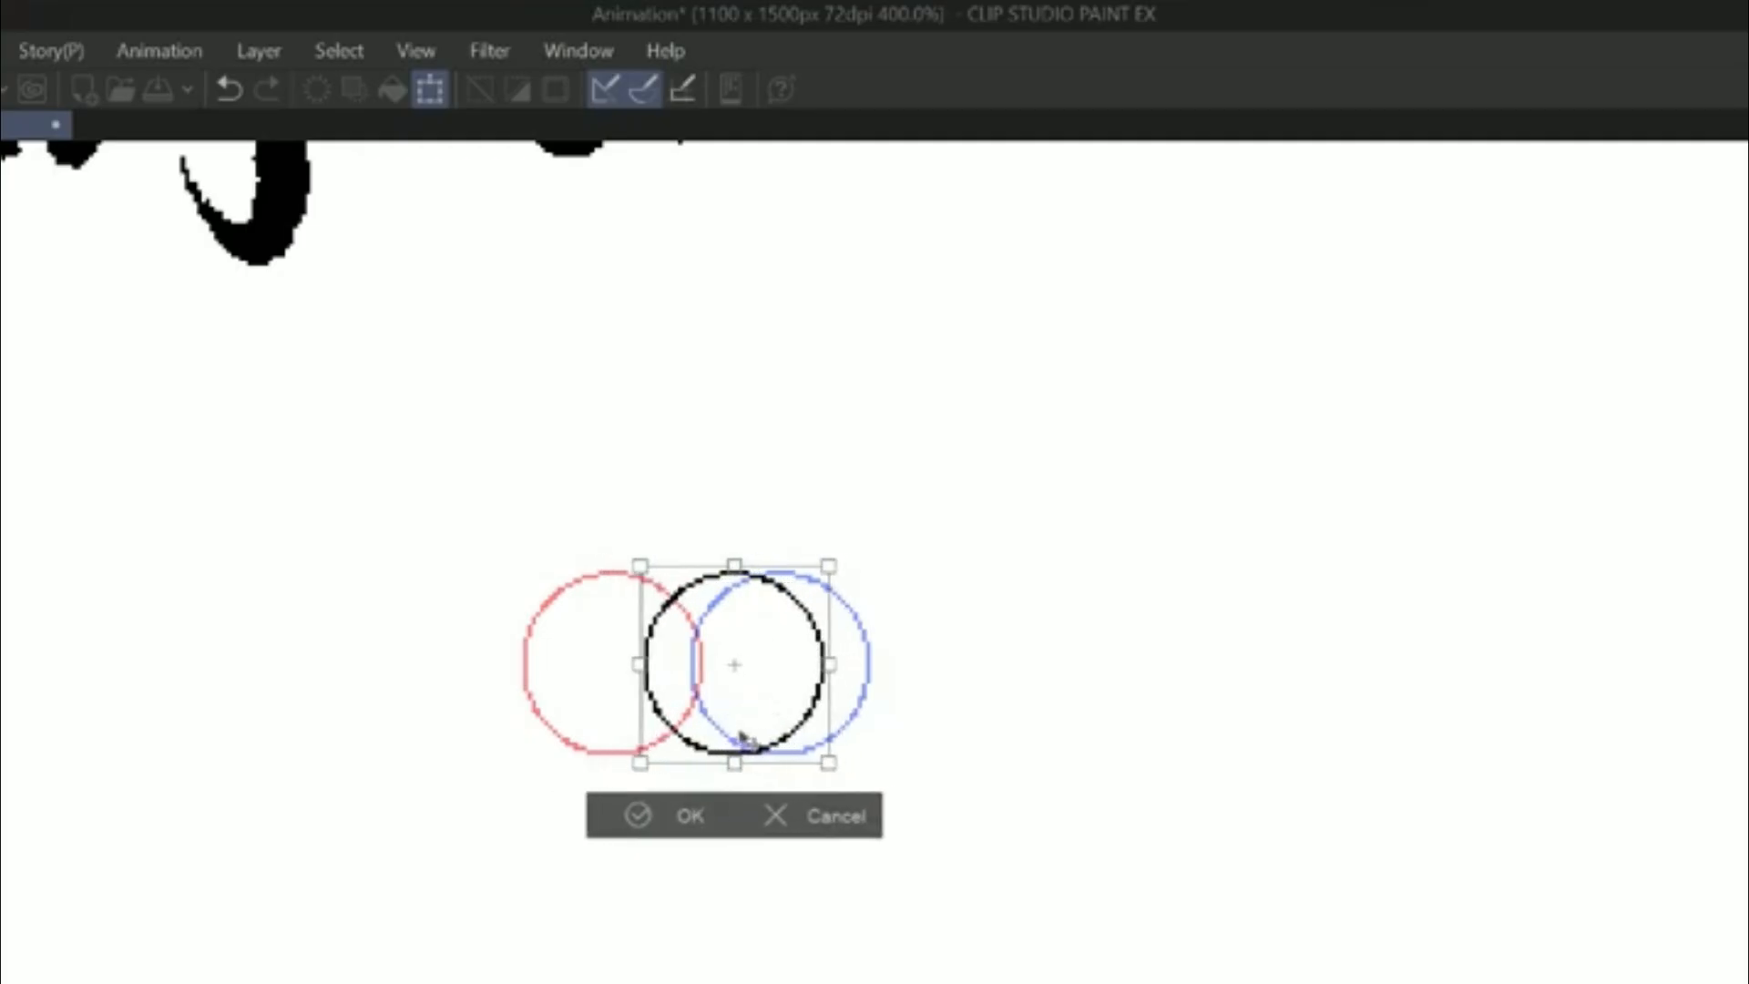
click(695, 817)
key(Tab)
Move cel 1f's circle on frame 8 horizontally to the right so it largely overlaps the frame 9 circle.
click(1037, 925)
click(1068, 925)
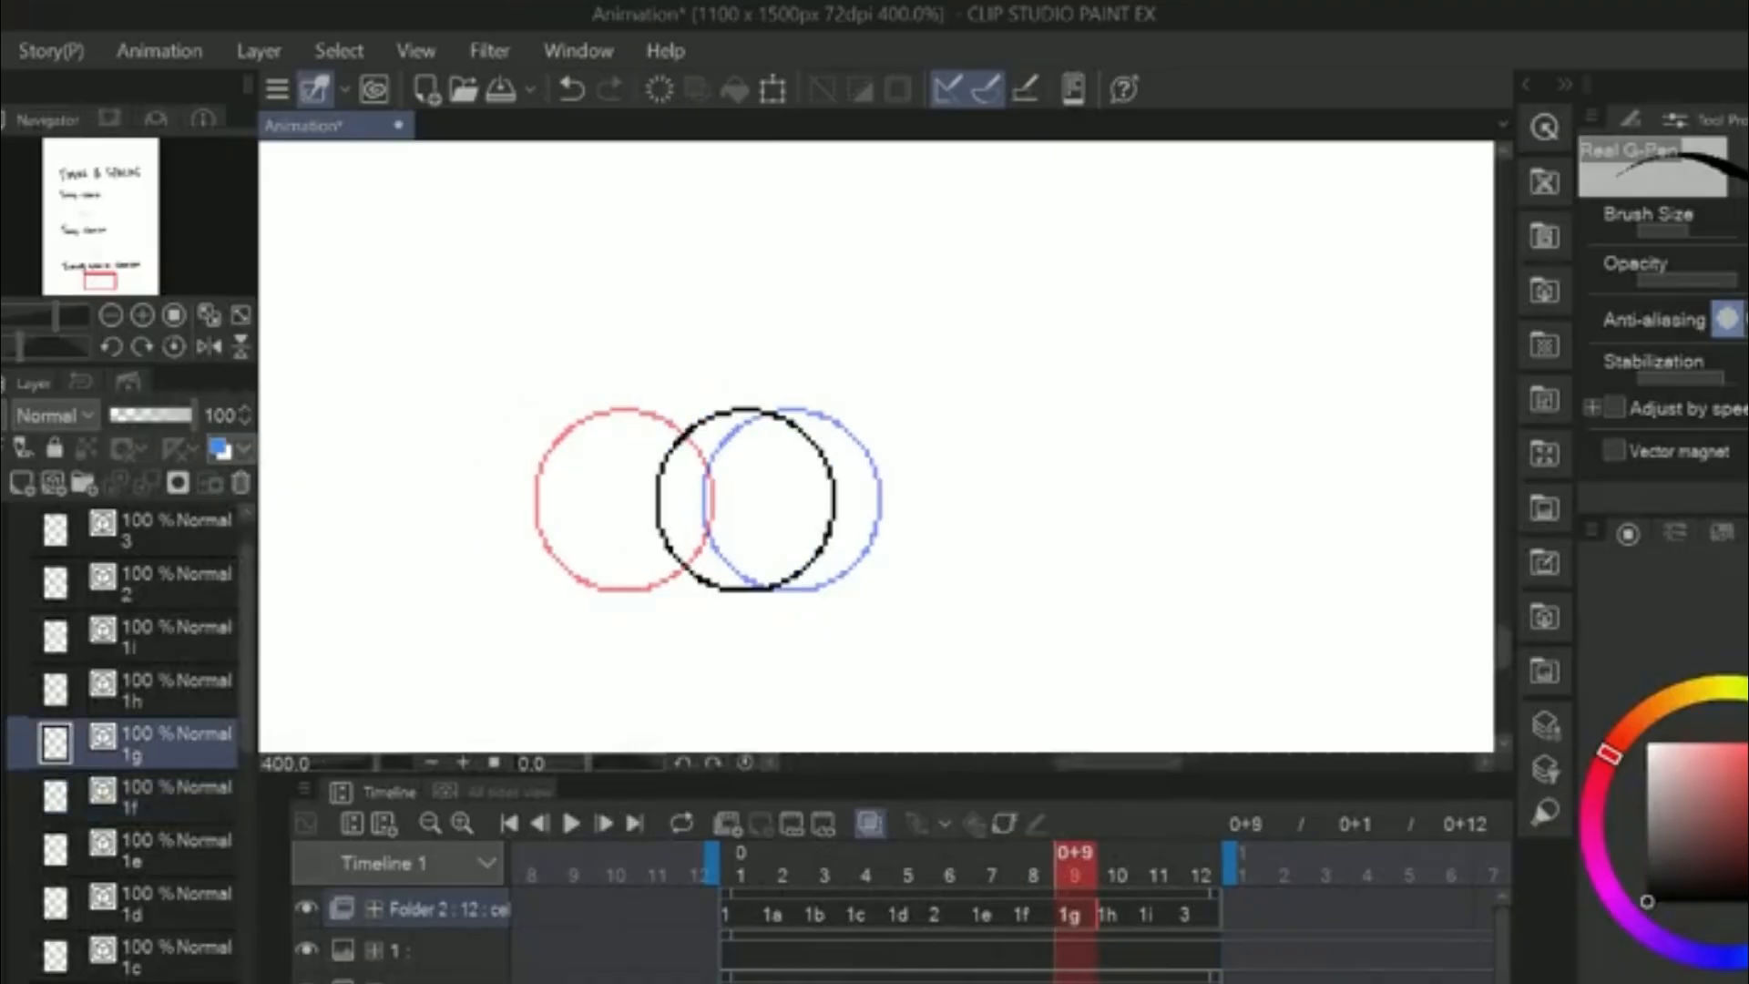
click(1026, 911)
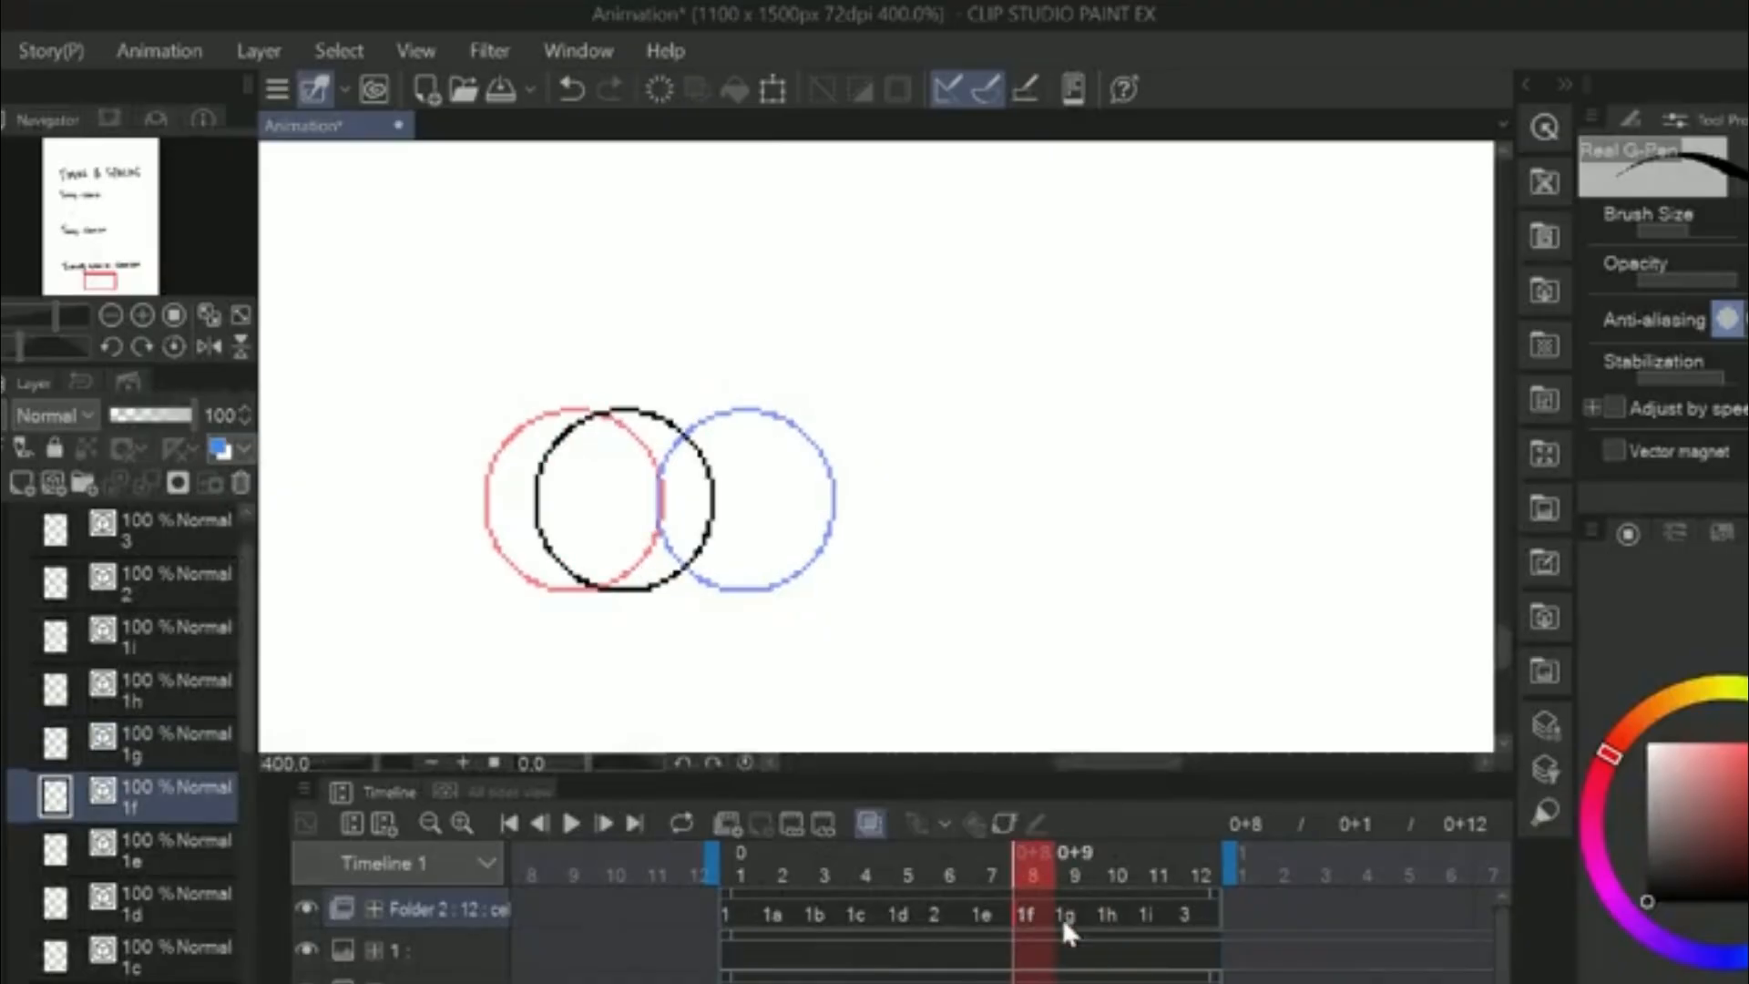
key(ctrl+t)
key(Right)
key(Right)
key(Right)
key(Right)
key(Right)
key(Right)
key(Right)
key(Right)
key(Right)
key(Right)
key(Right)
key(Right)
key(Right)
key(Right)
key(Right)
key(Right)
key(Right)
key(Right)
key(Left)
key(Right)
key(Right)
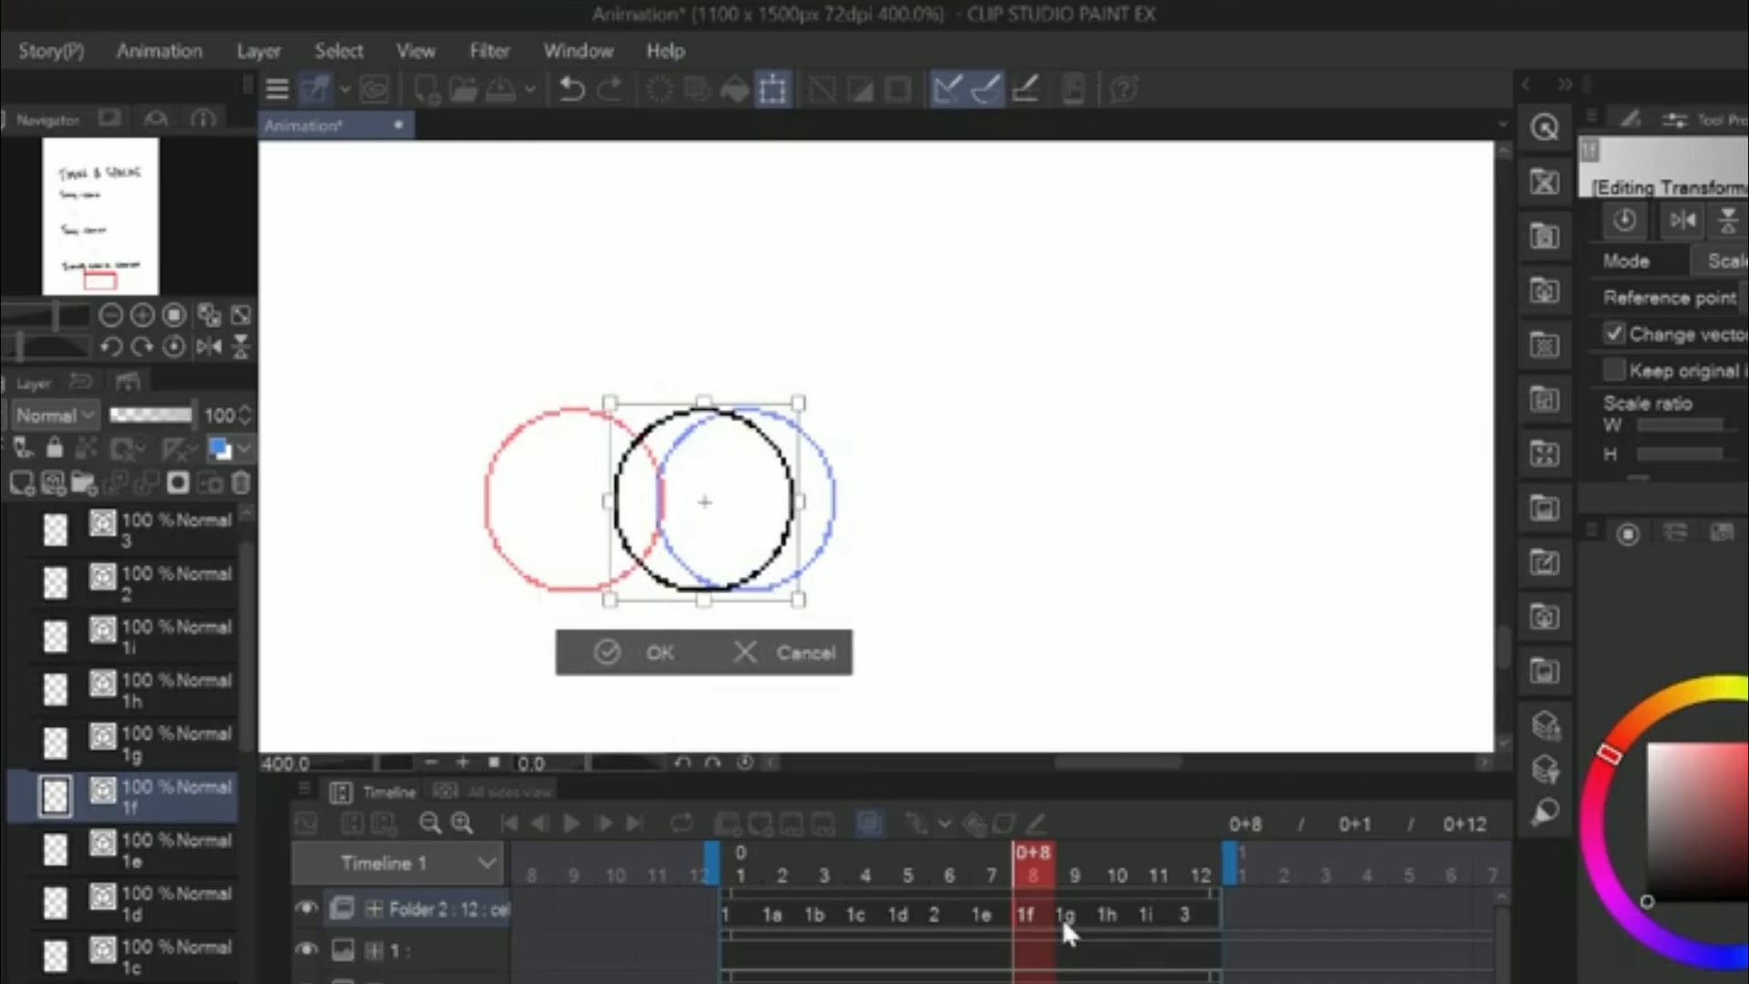
click(665, 653)
Check the spacing from cel 1e on frame 7 and review all three timing examples on the page.
click(988, 915)
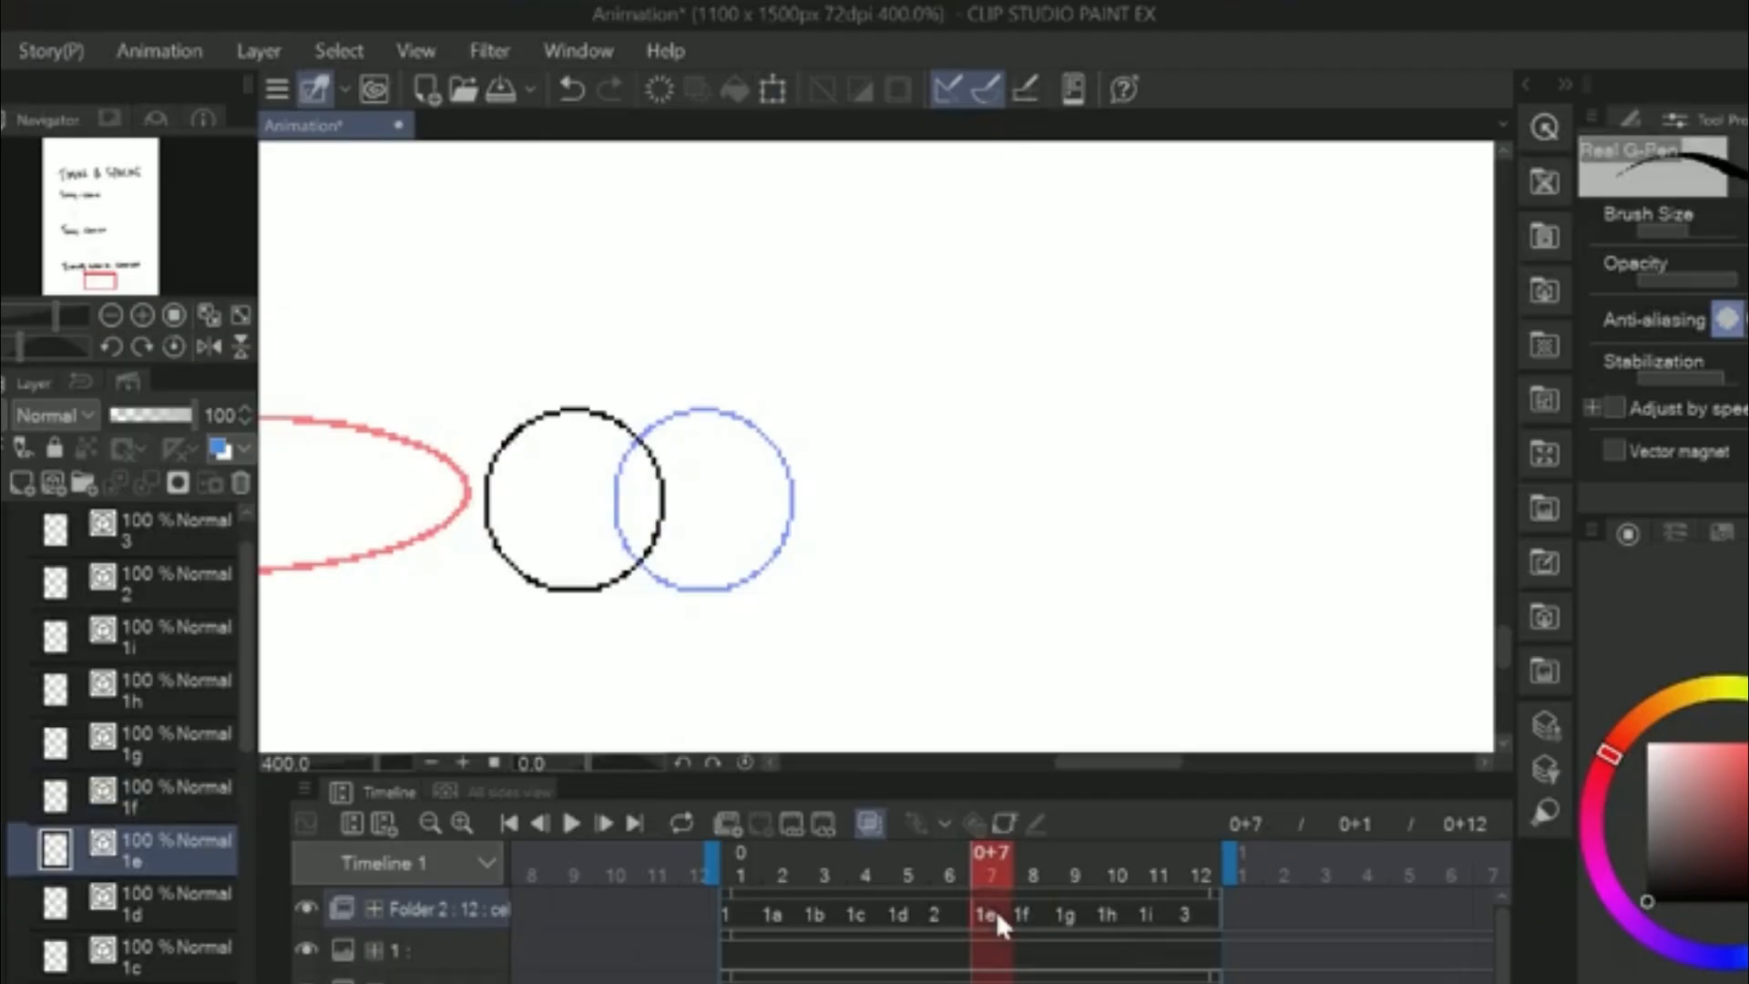
key(Tab)
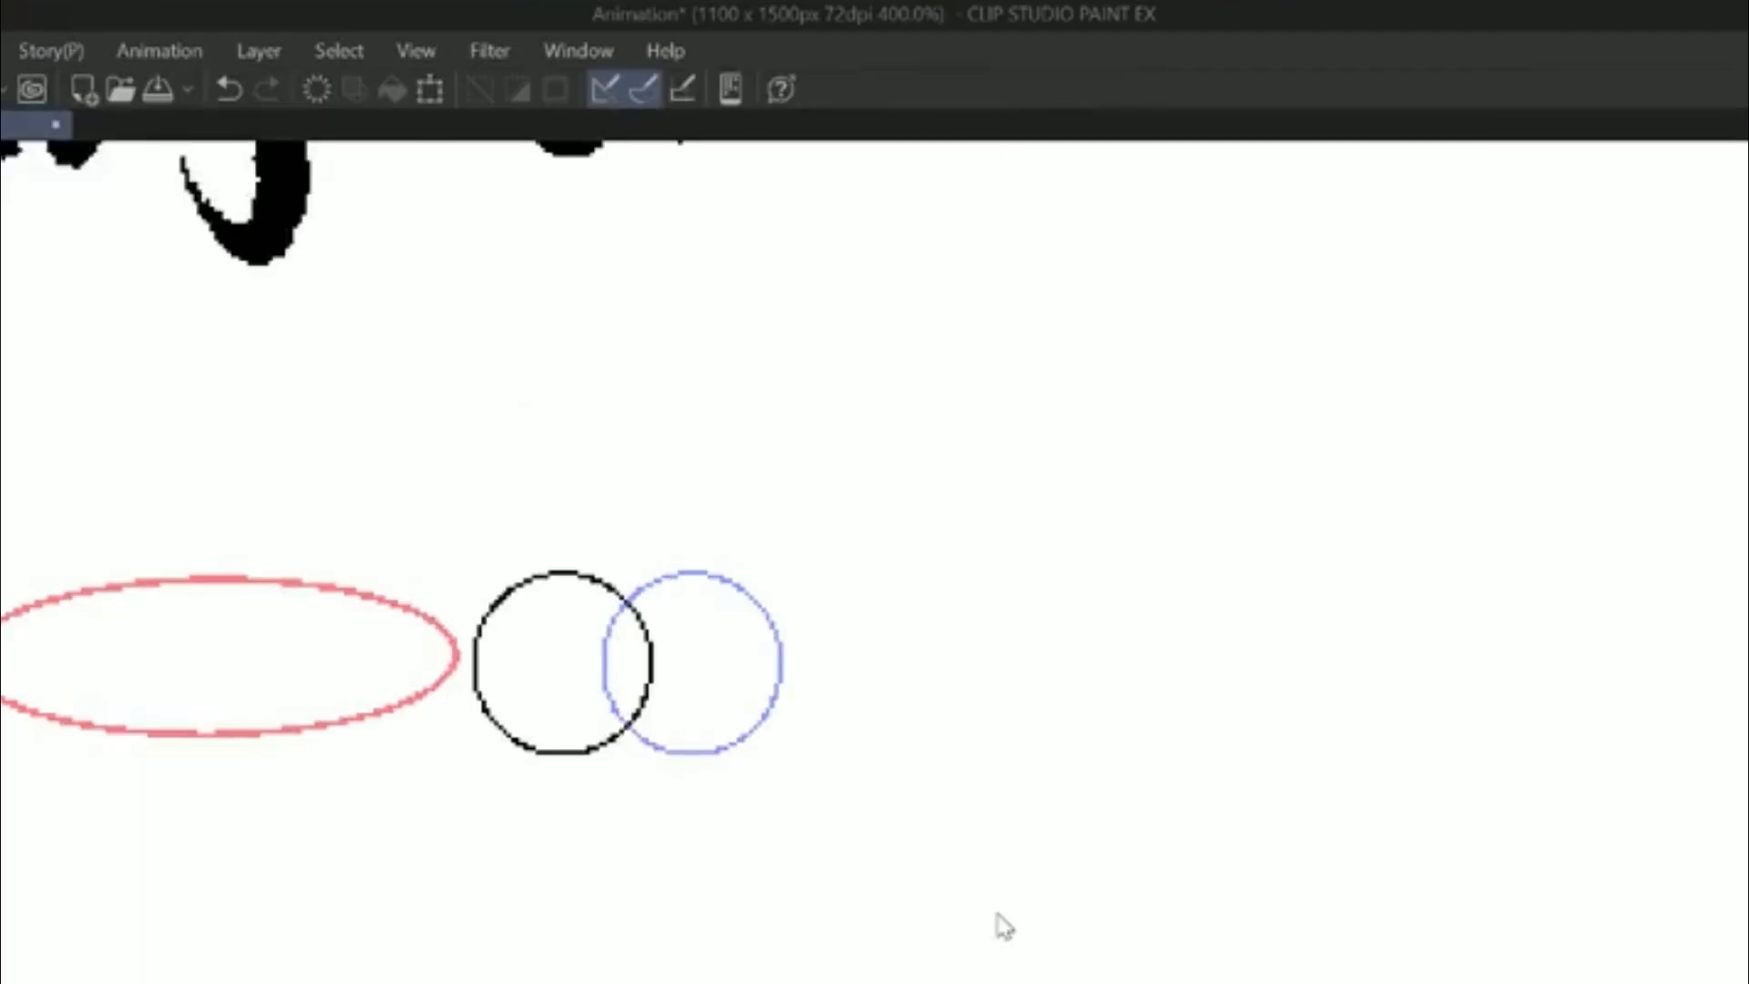
scroll(1004, 927, down, 4)
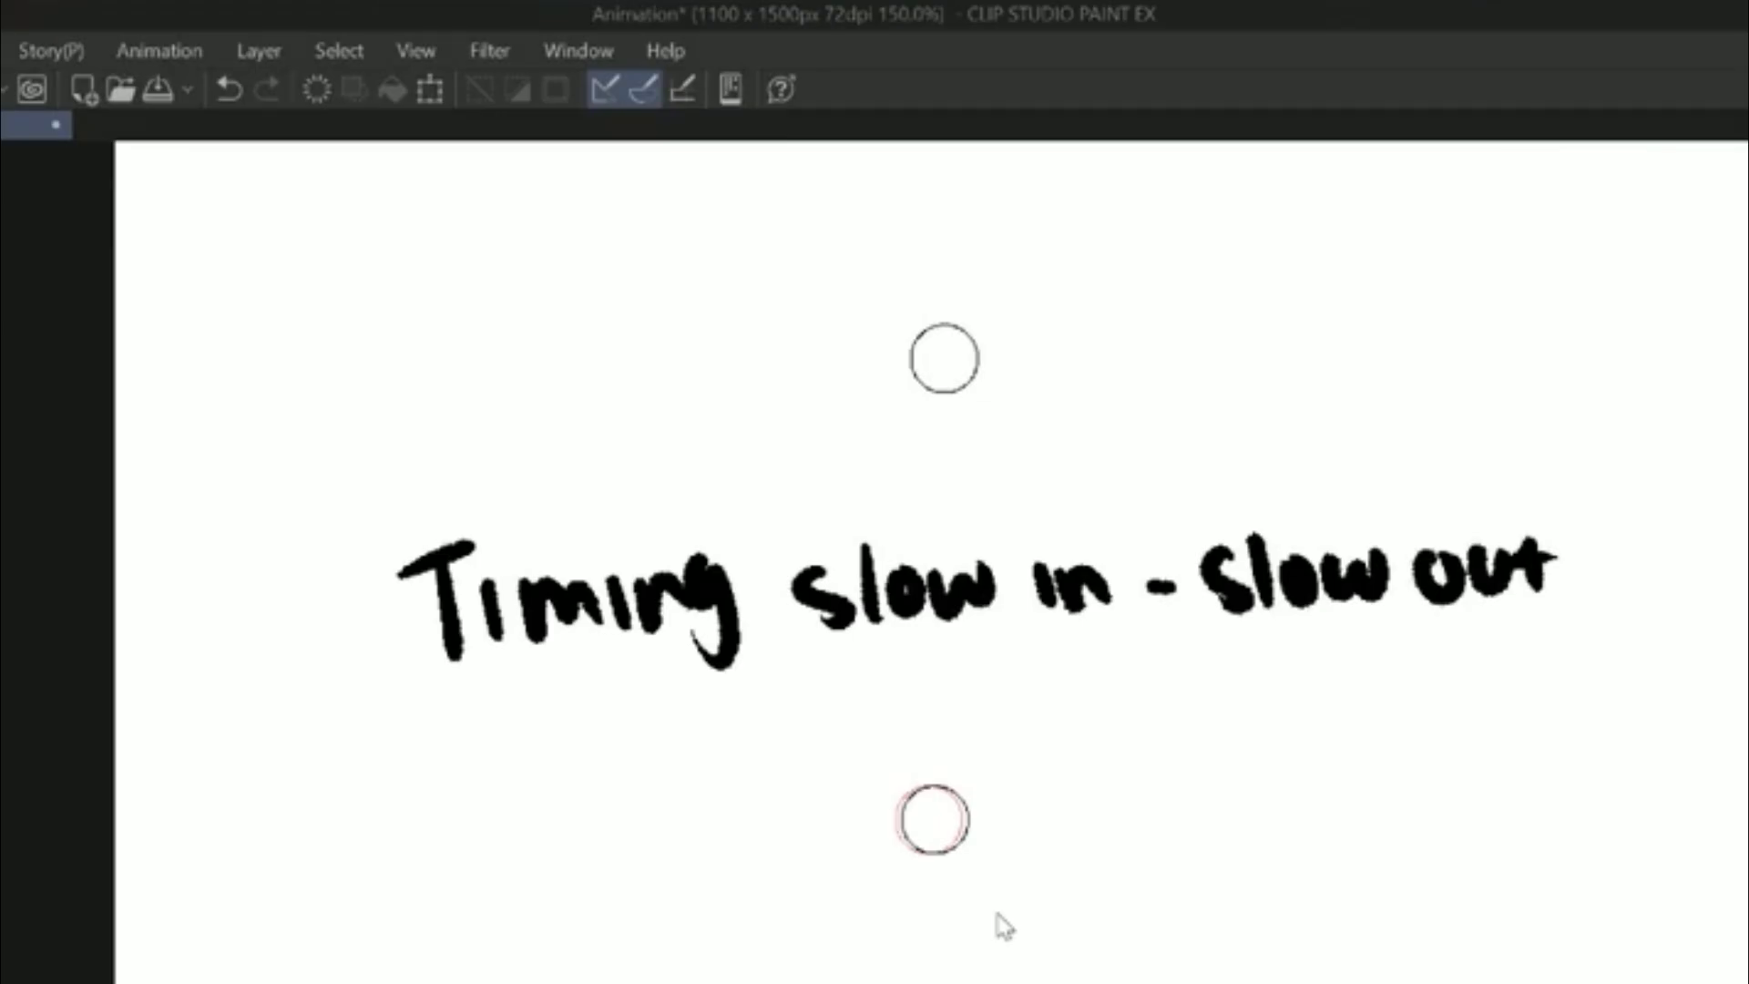
drag(1042, 754, 992, 701)
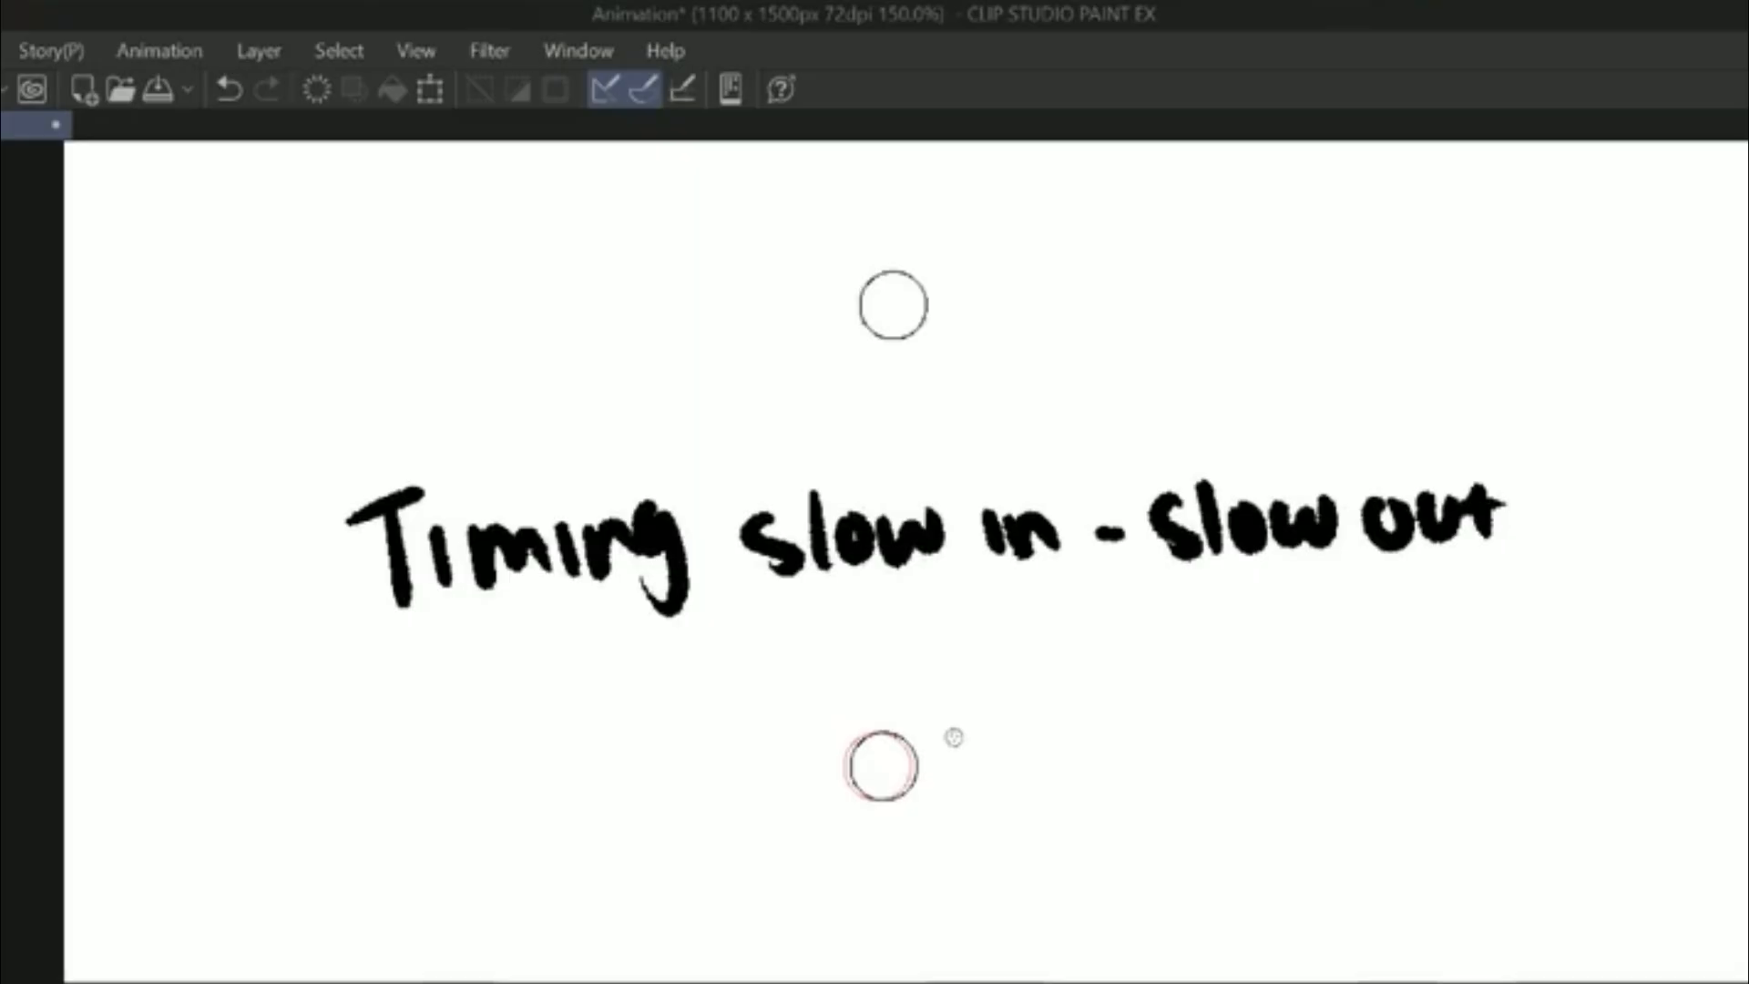
scroll(954, 737, down, 1)
drag(995, 597, 890, 859)
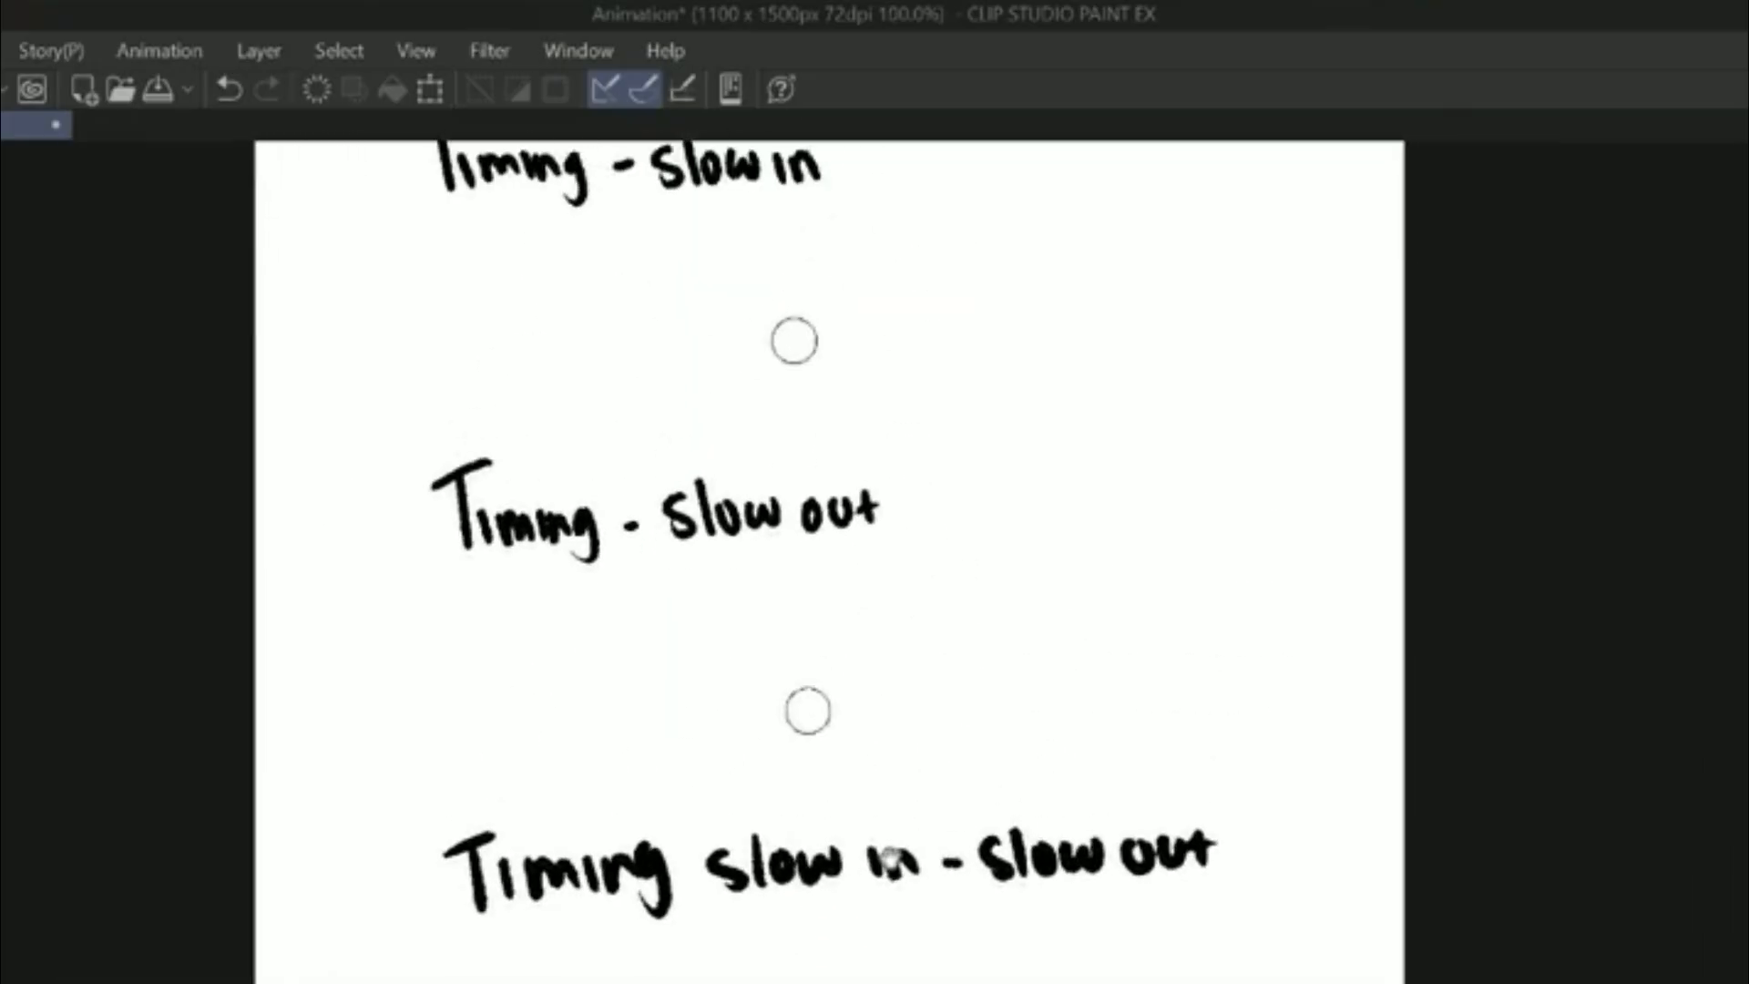
scroll(925, 737, down, 1)
drag(926, 738, 914, 749)
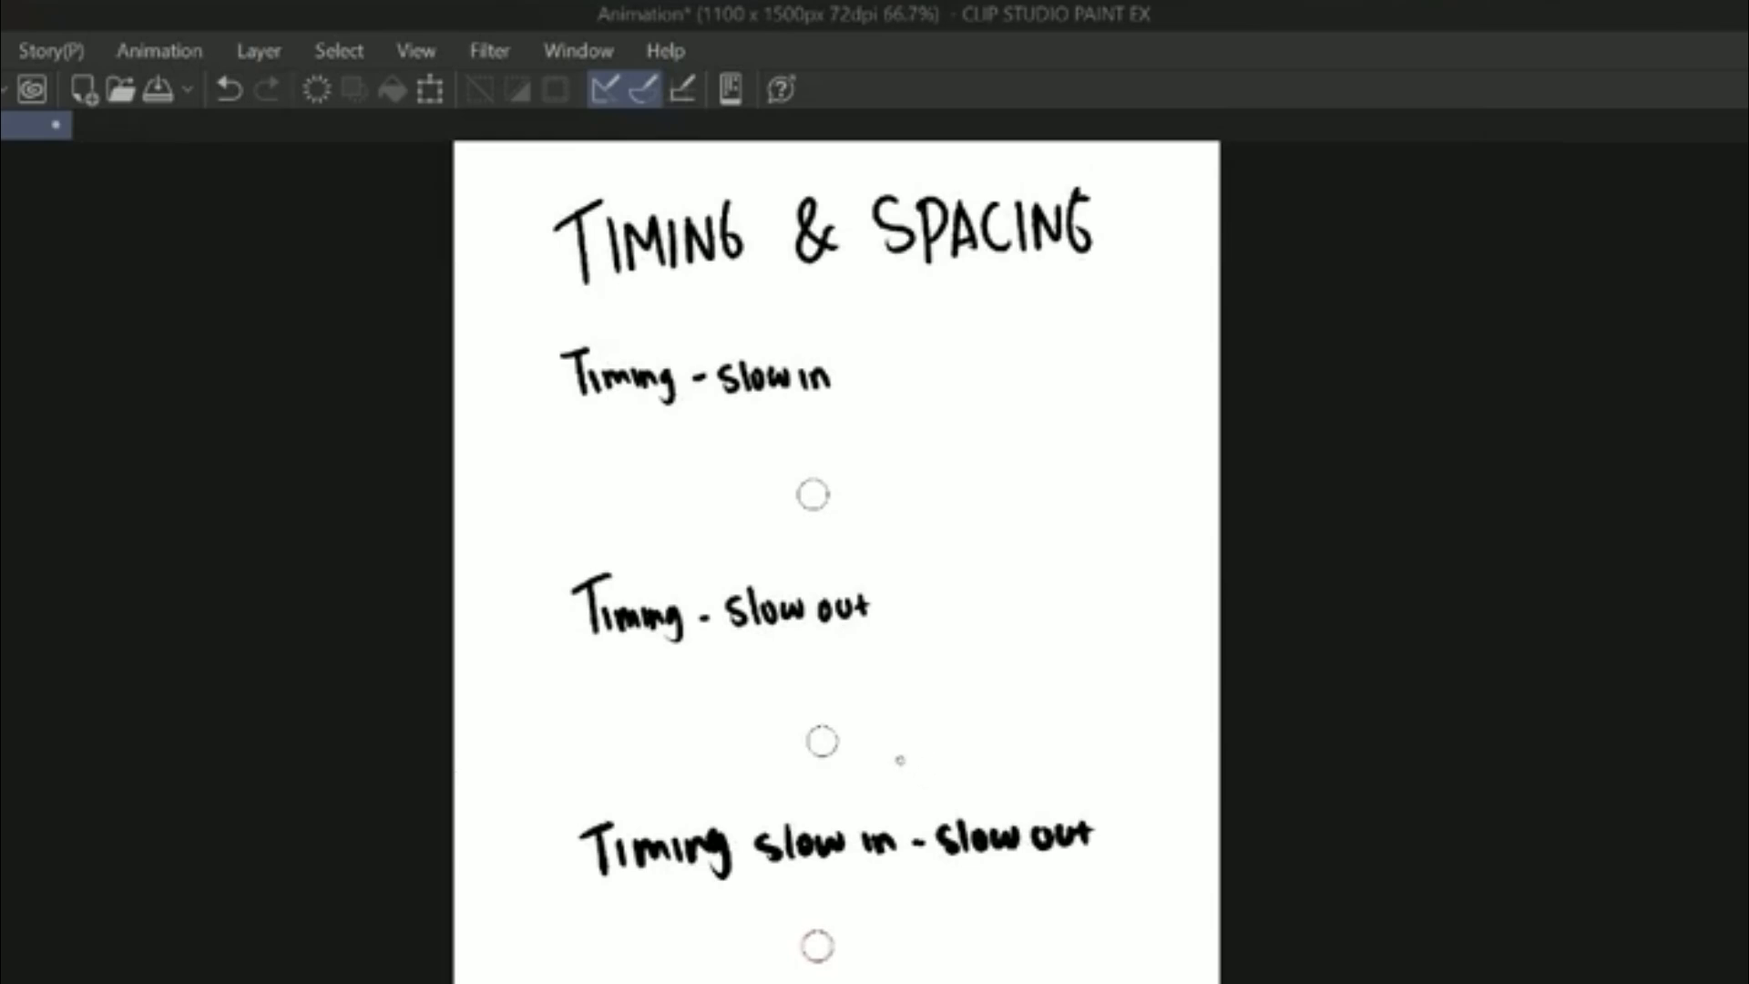